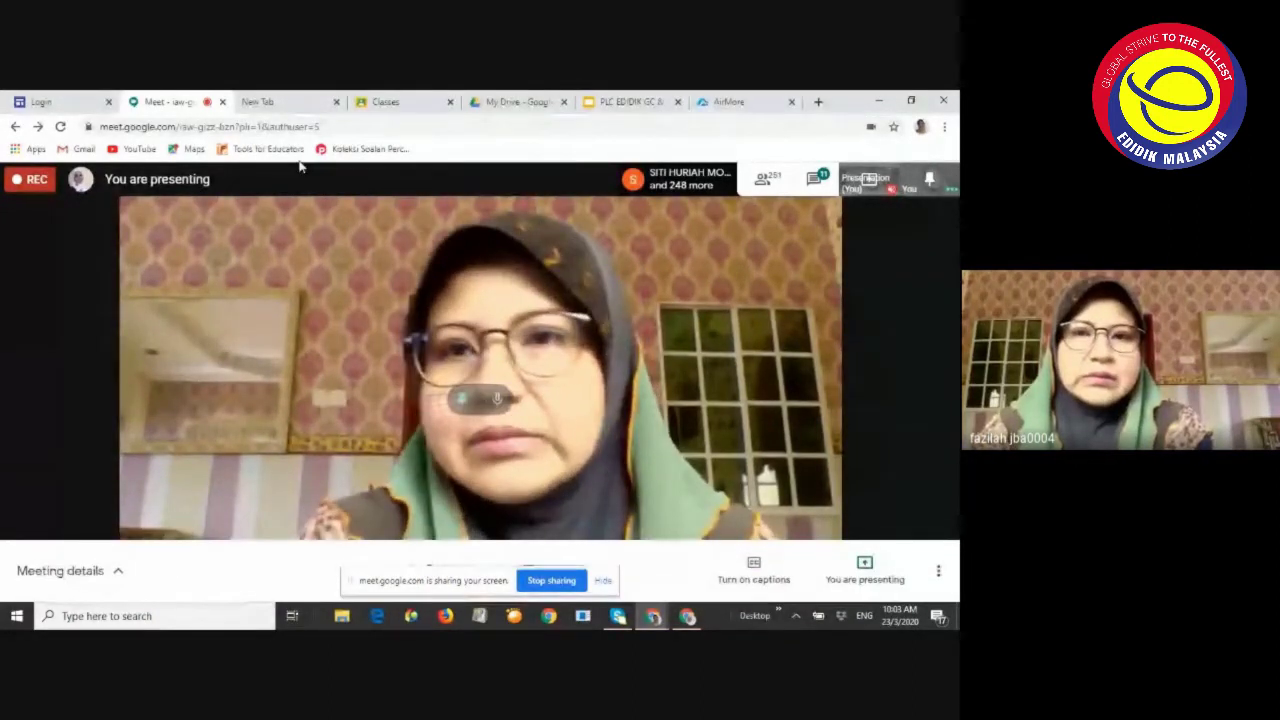
Open the PLC EDIDIK GC & KAMI presentation from My Drive at its Objektif slide
left_click(518, 102)
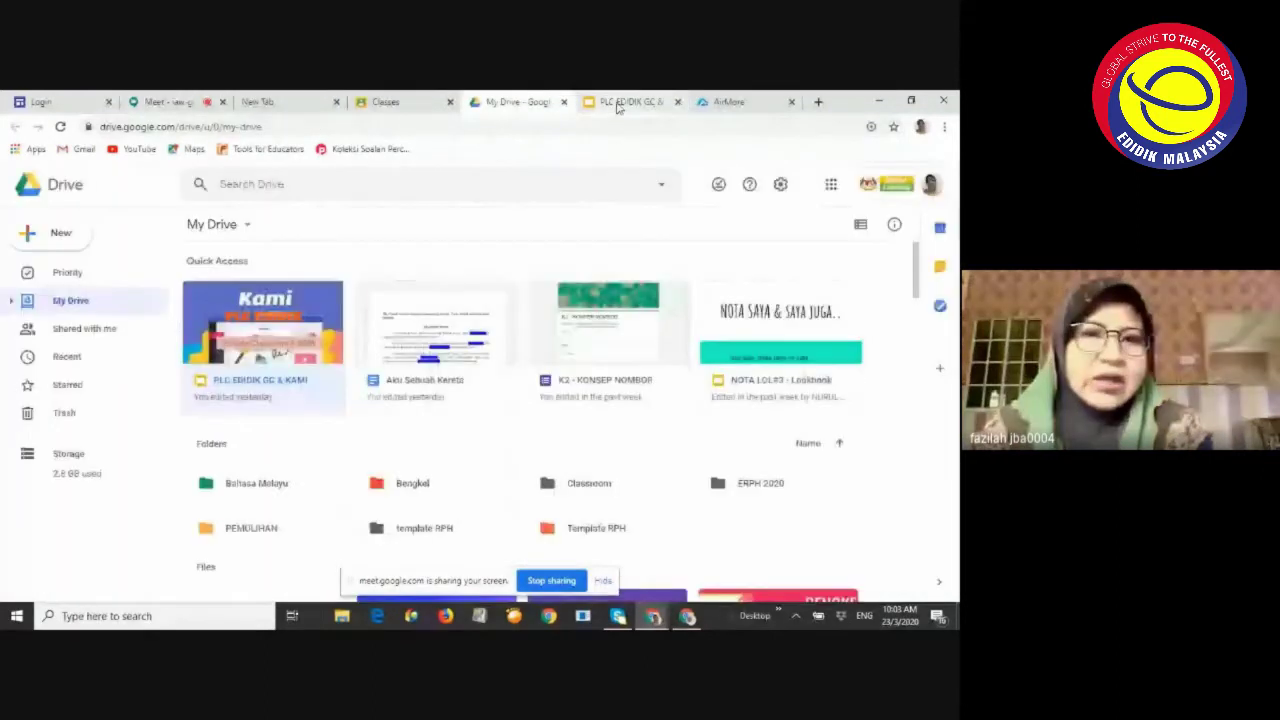
left_click(618, 104)
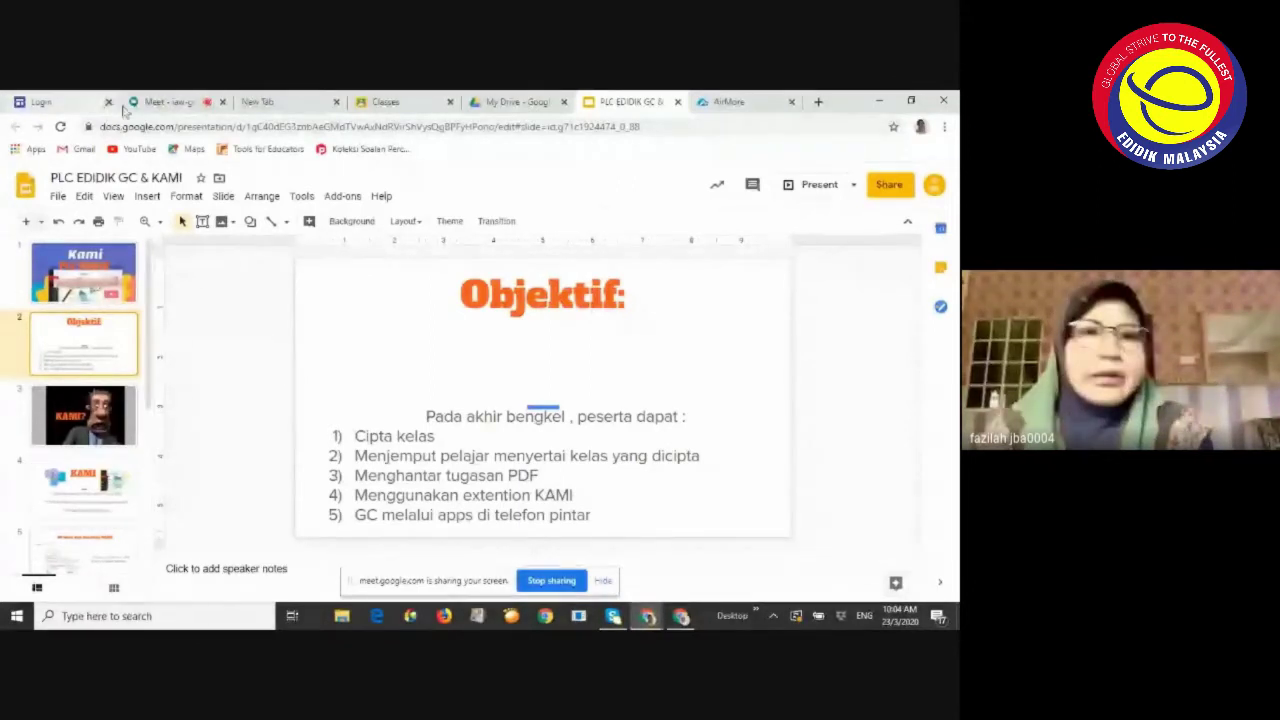
Cycle through the Meet, Google Classroom and login tabs, ending on the Digital Learning login page
left_click(166, 102)
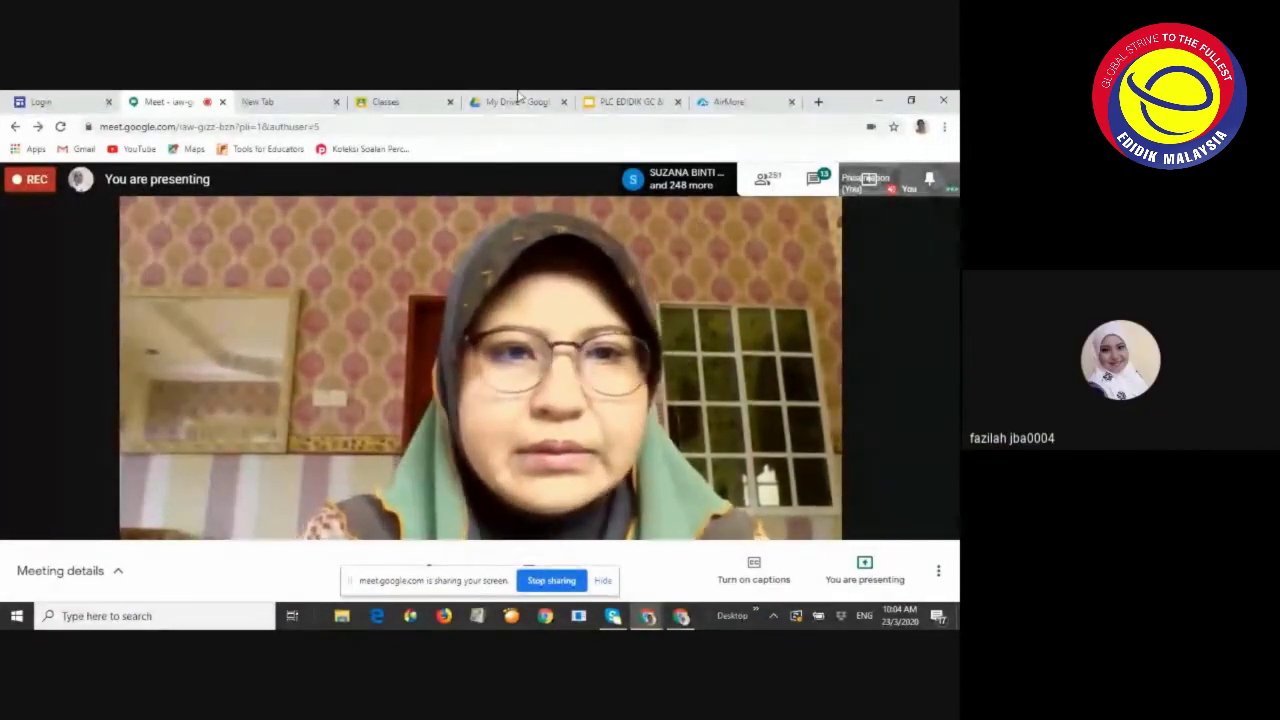
left_click(400, 104)
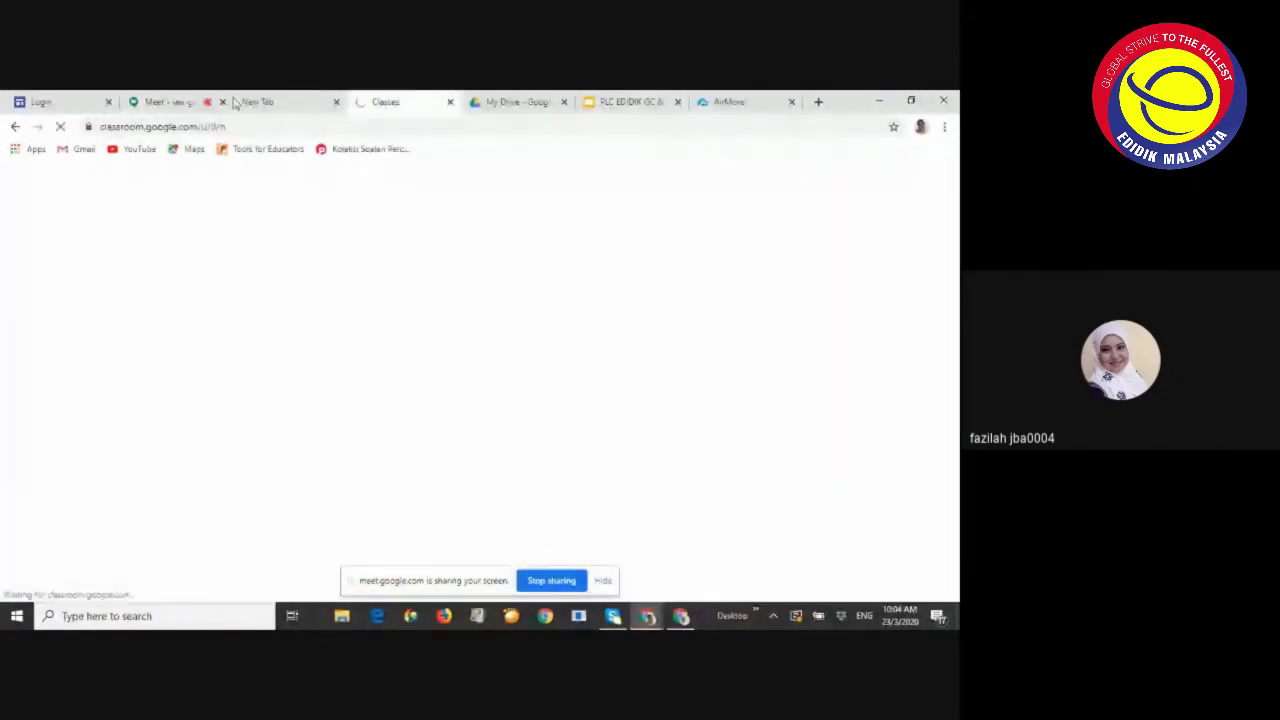
left_click(60, 104)
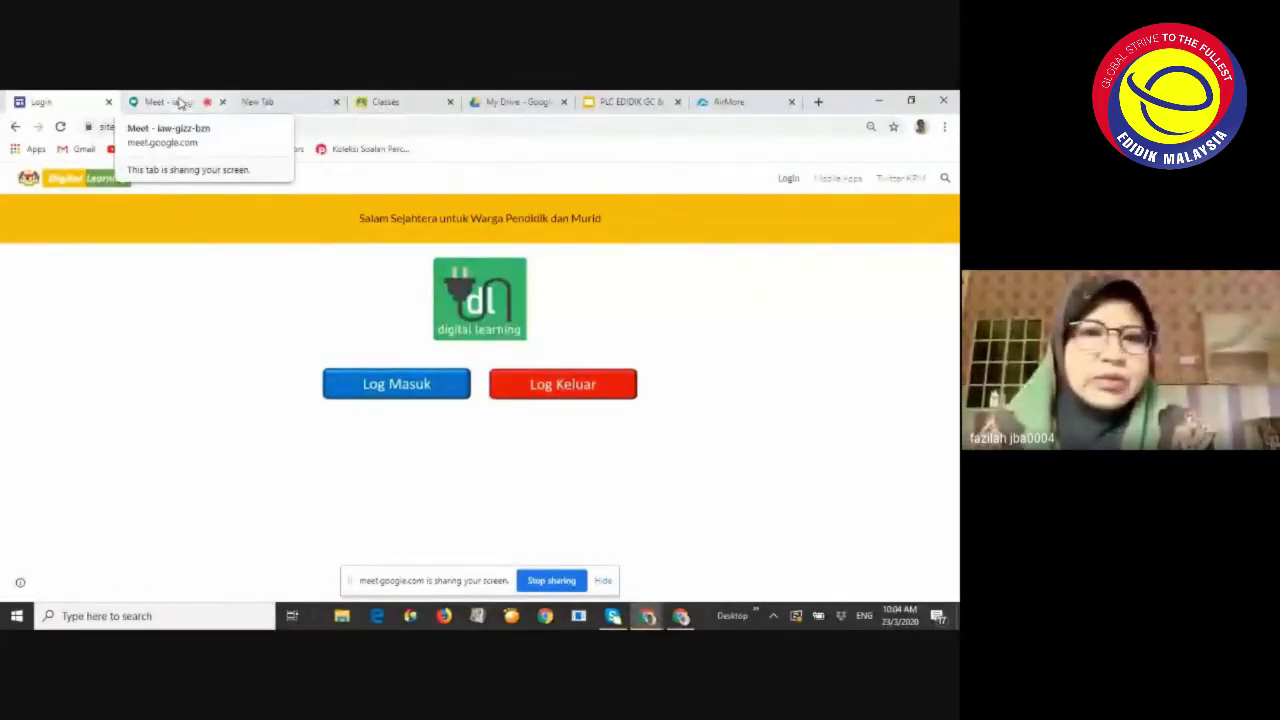
left_click(180, 103)
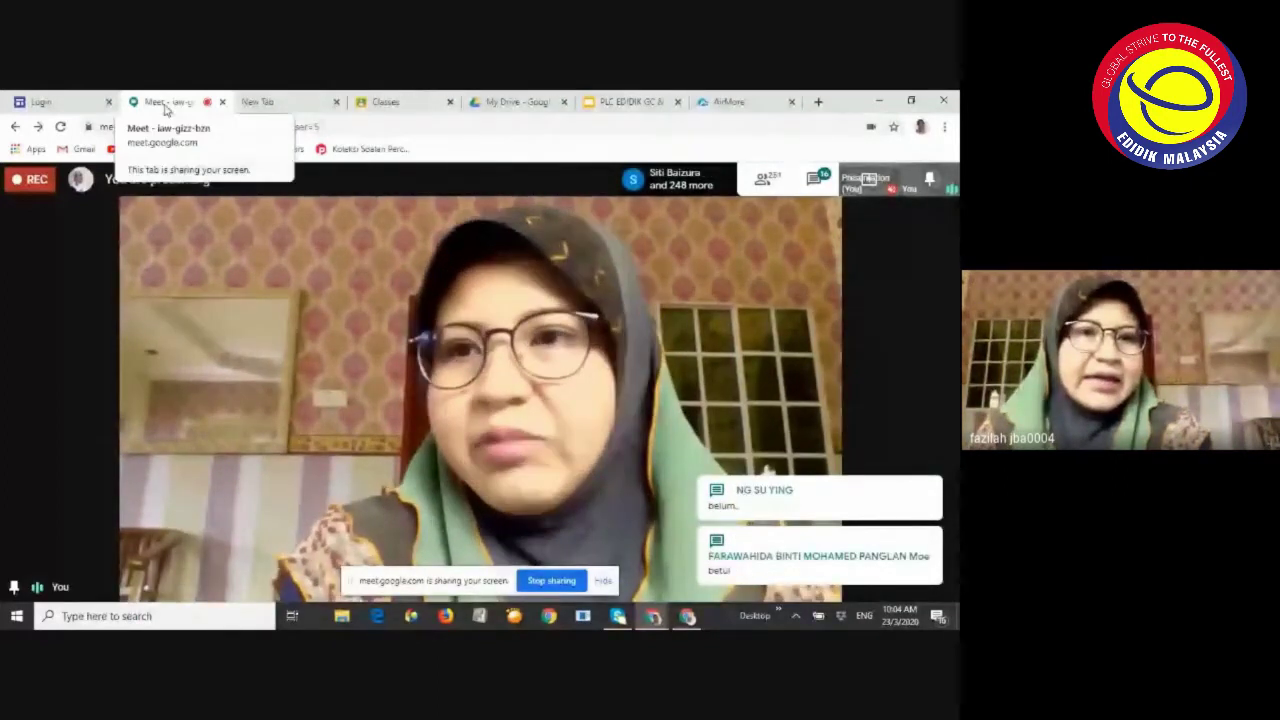
left_click(384, 102)
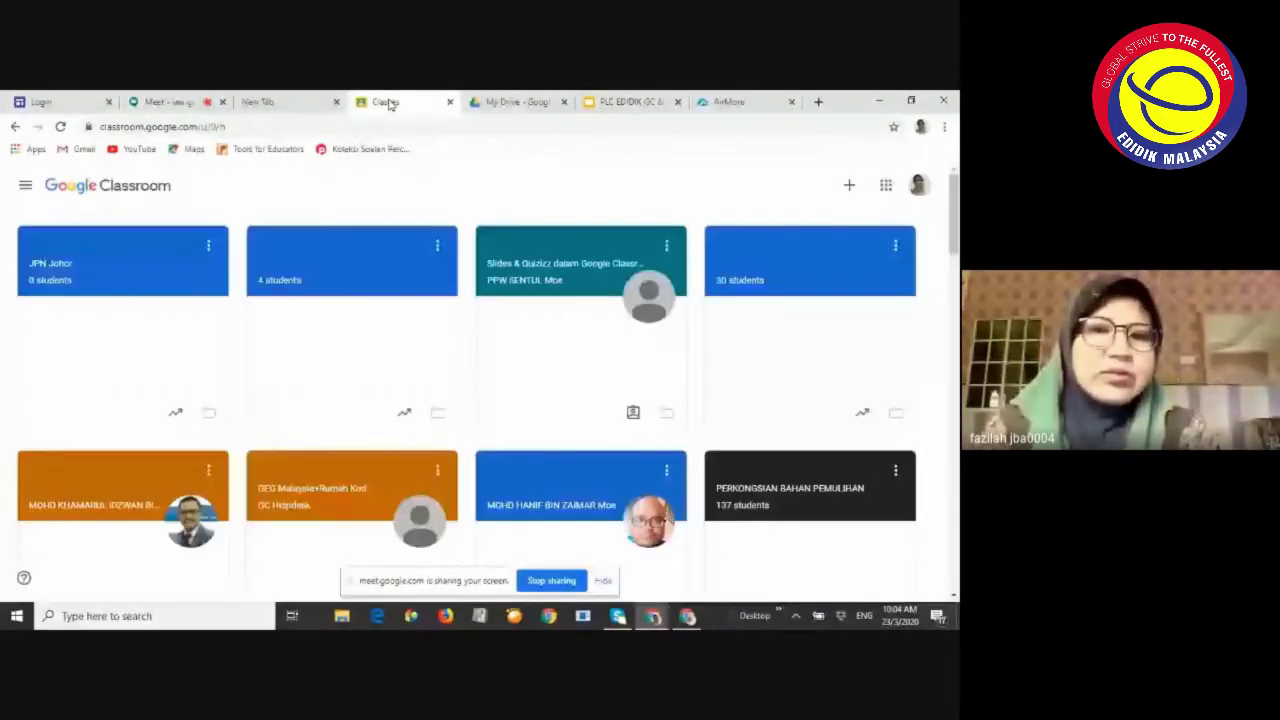
left_click(45, 102)
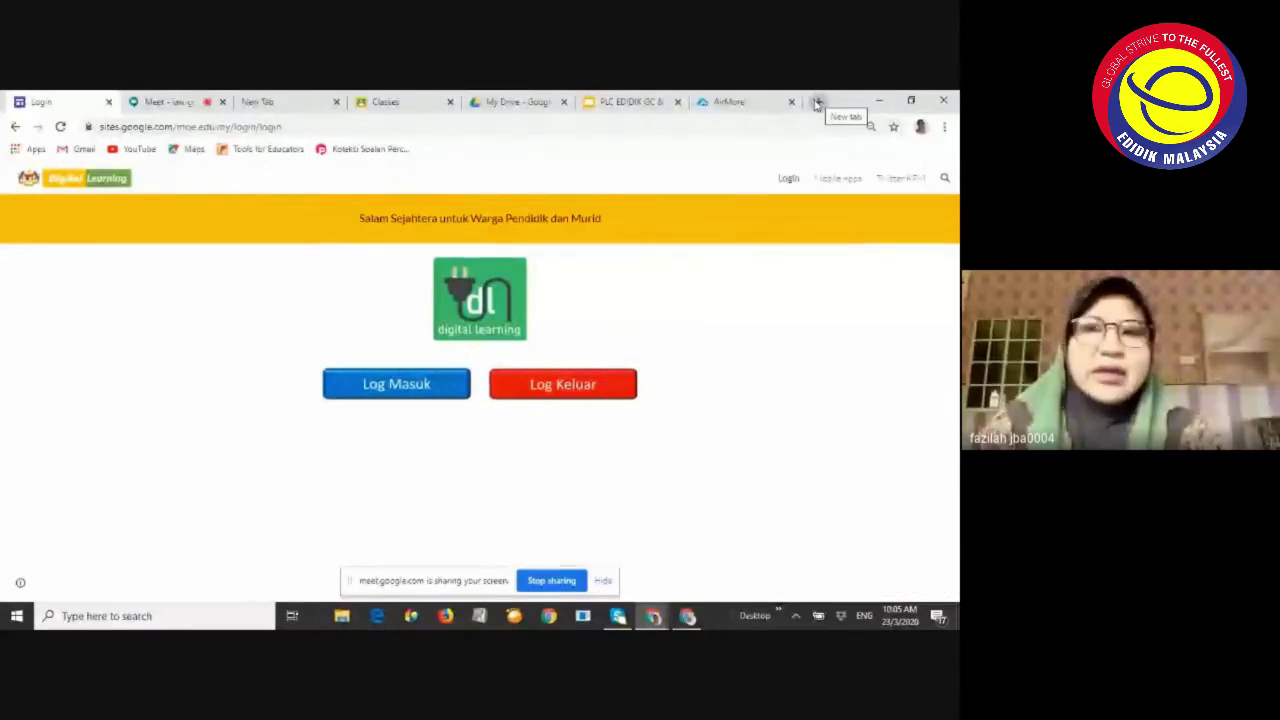
Load portal.moe.edu.my in a new browser tab
left_click(817, 103)
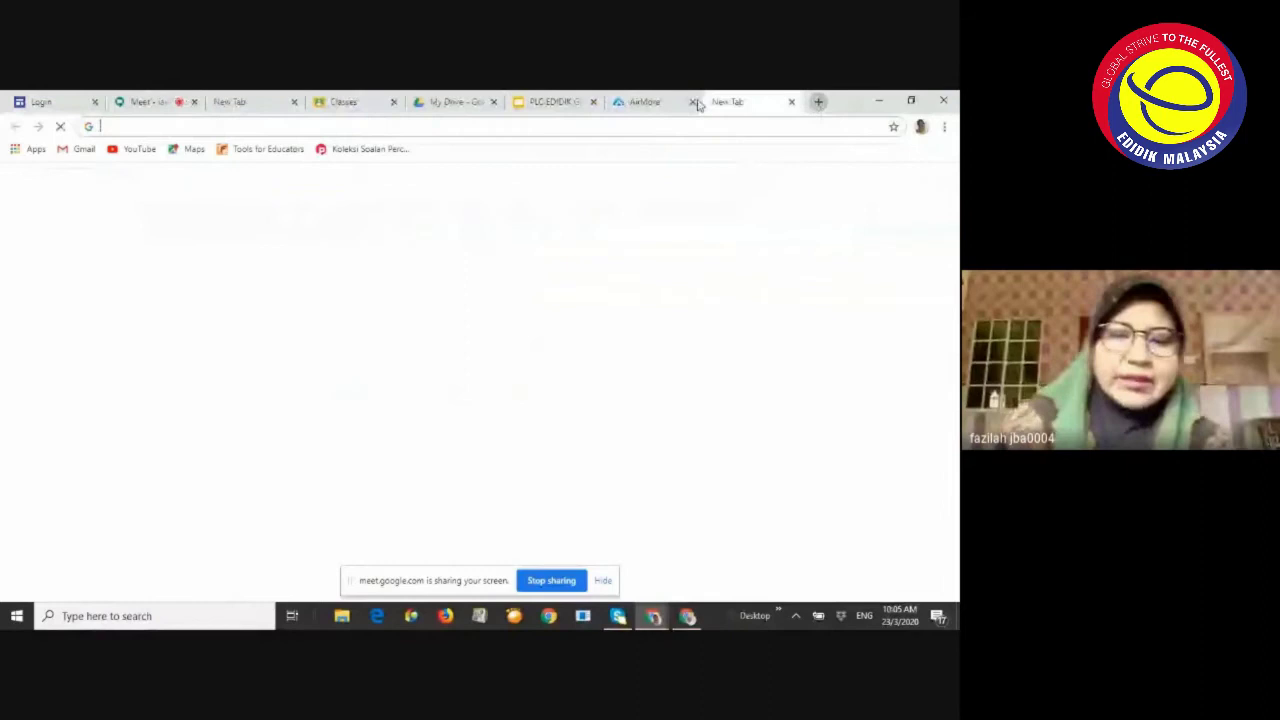
type("porta")
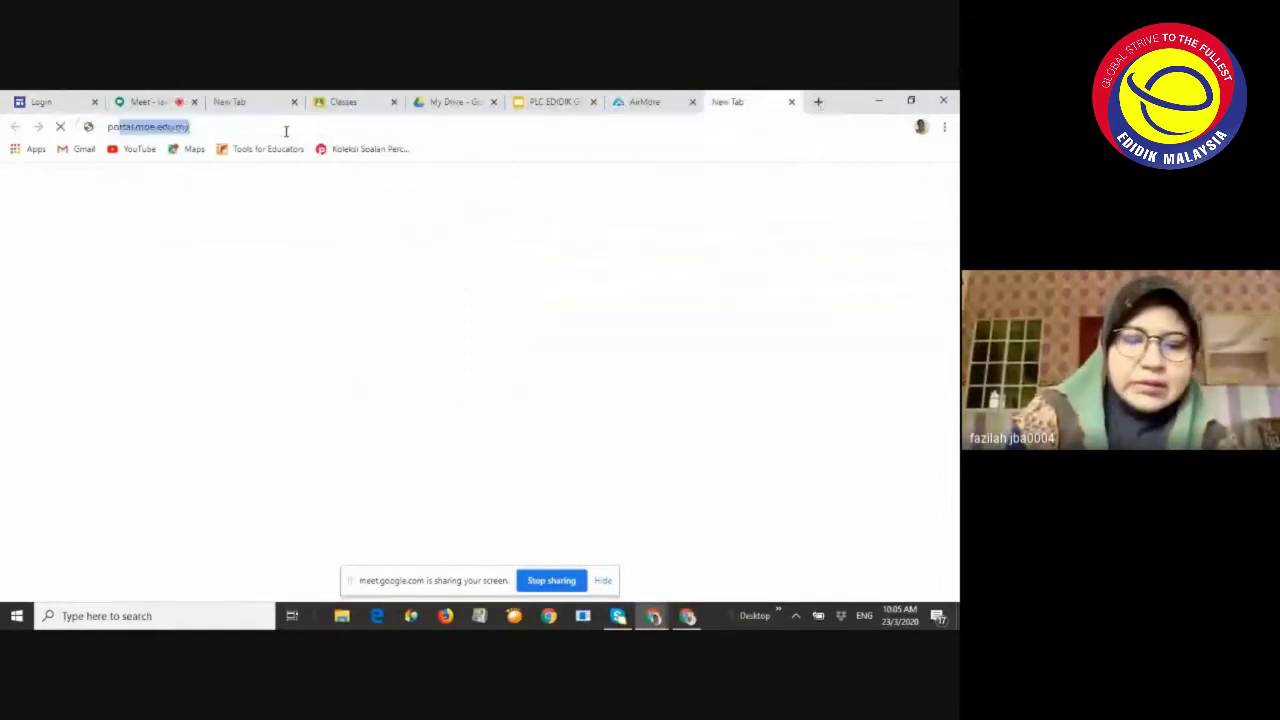
type("l")
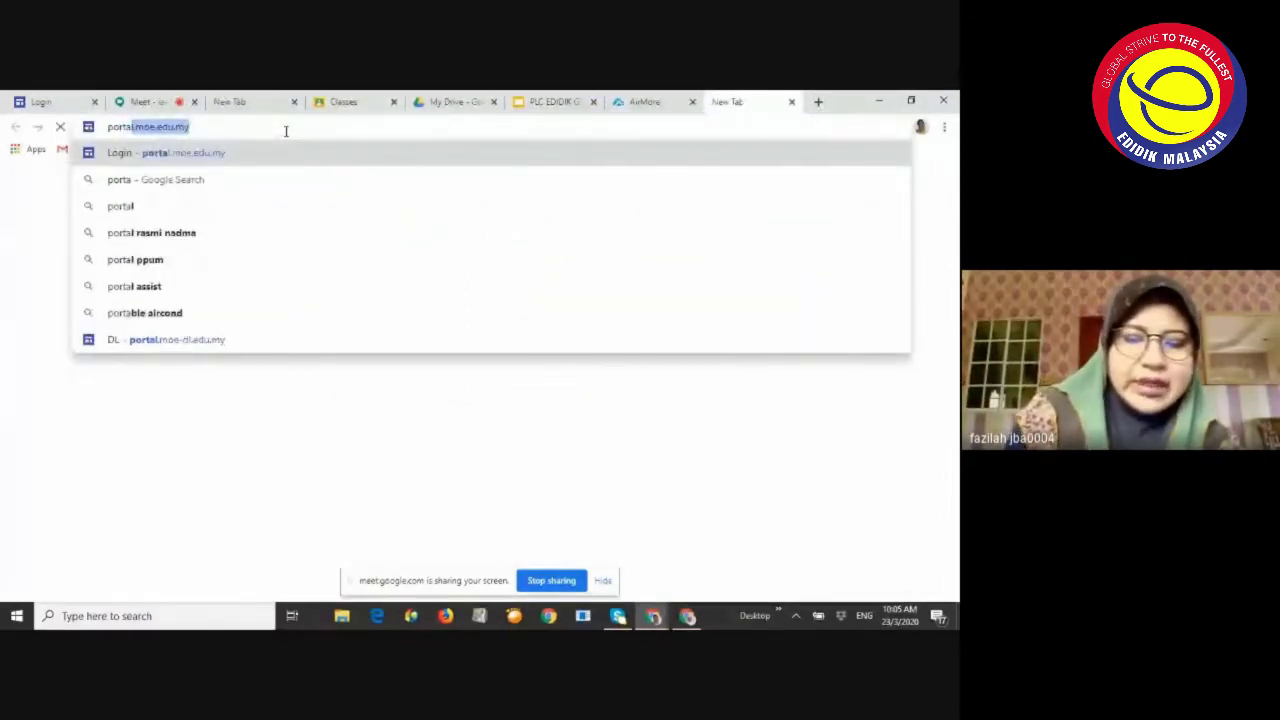
type(".m")
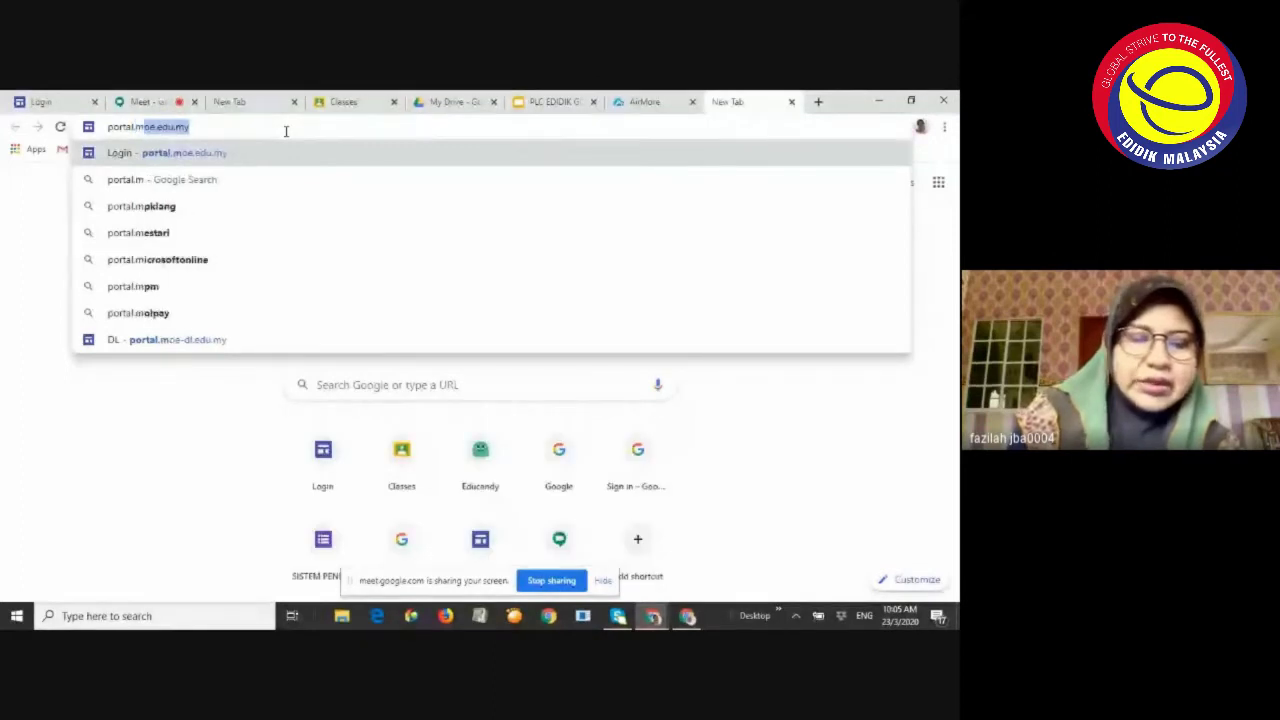
type("oe.edu.my")
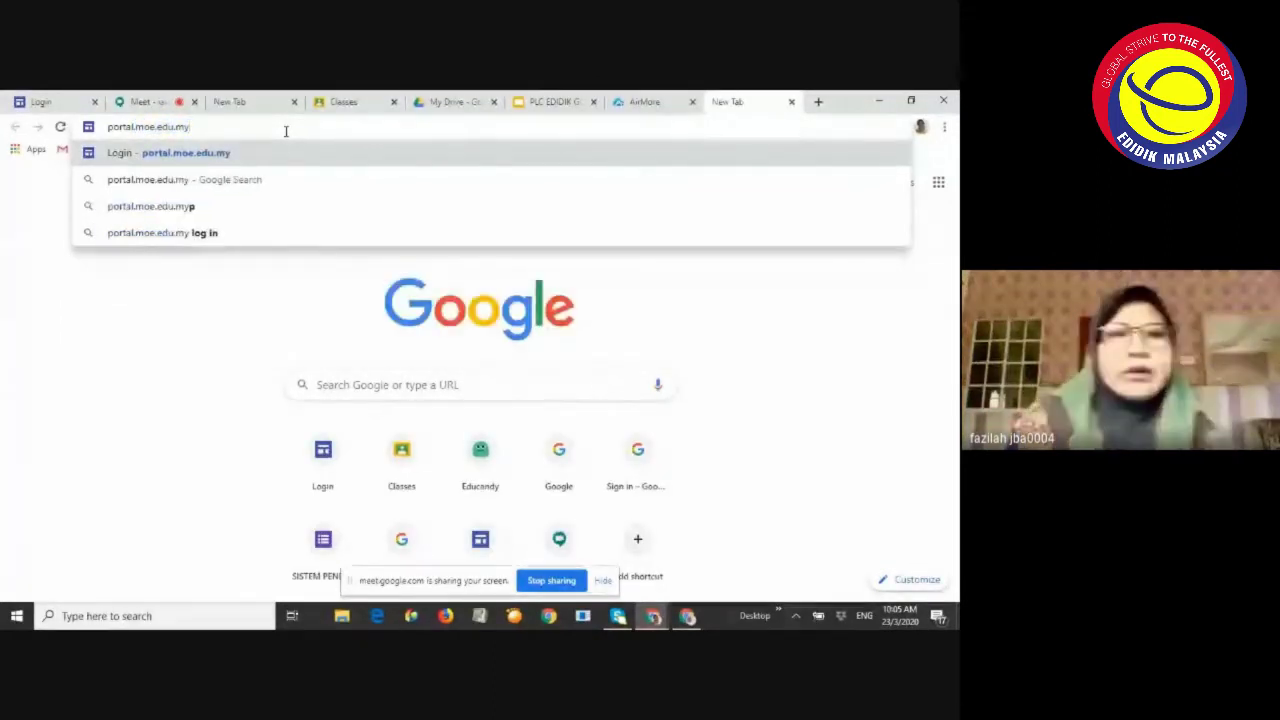
key("Return")
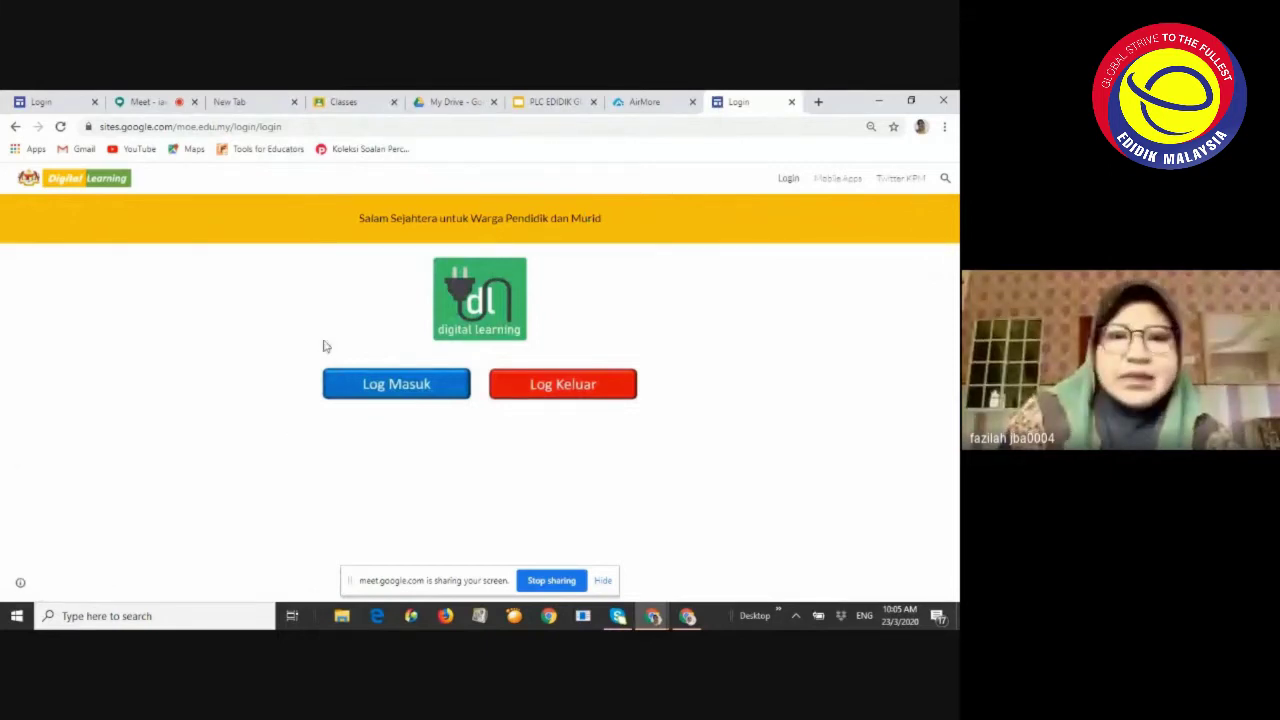
Sign in with Log Masuk, then go through Guru and Aktiviti to the portal's Google Classroom page
left_click(407, 388)
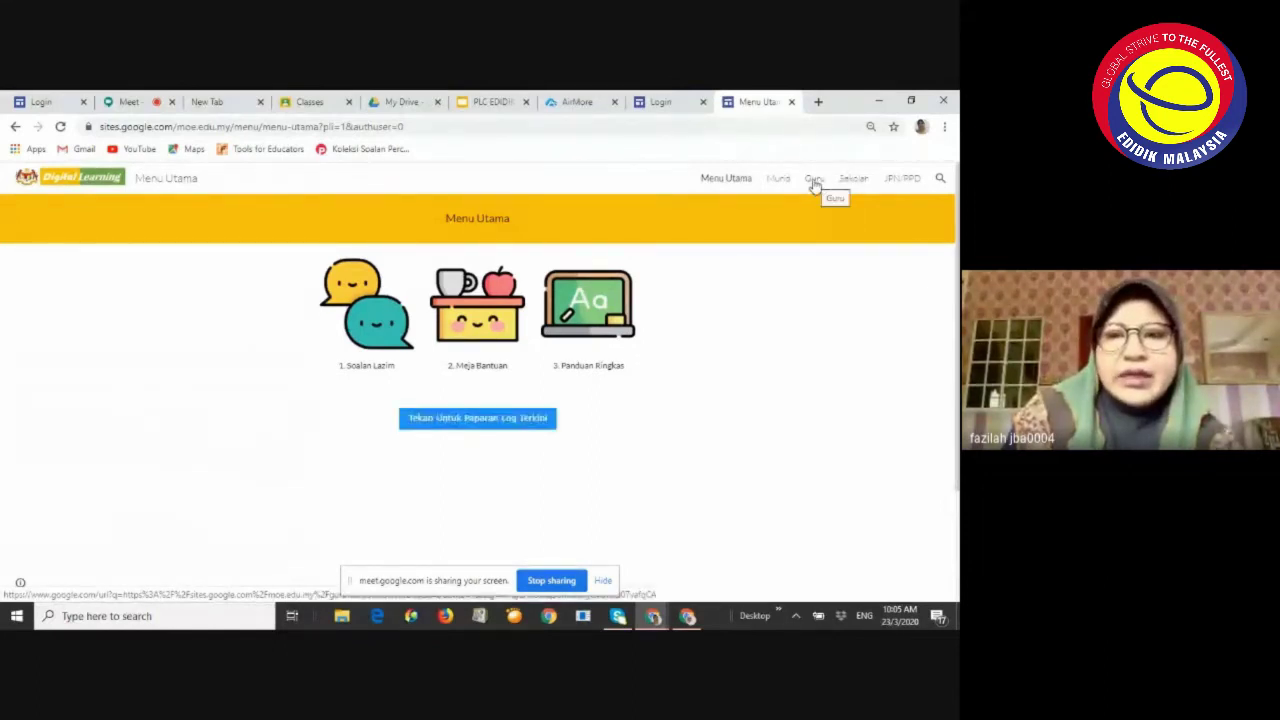
left_click(815, 186)
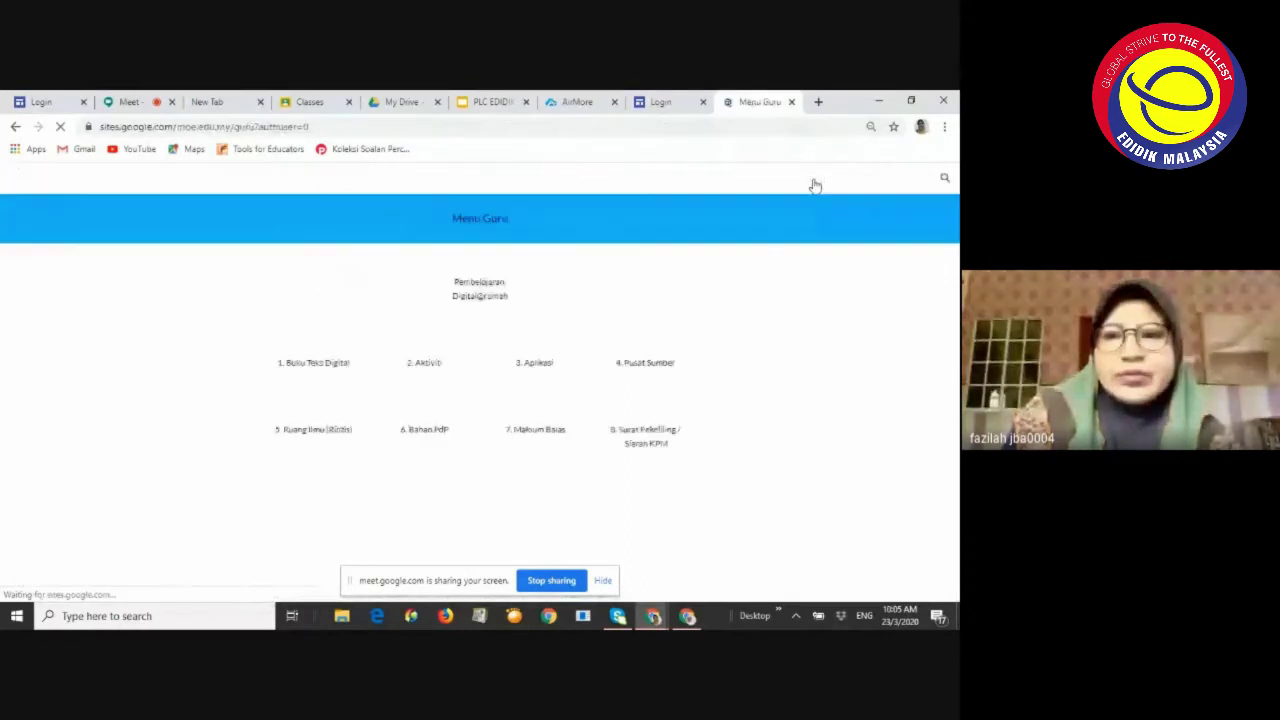
scroll(432, 352, "down", 2)
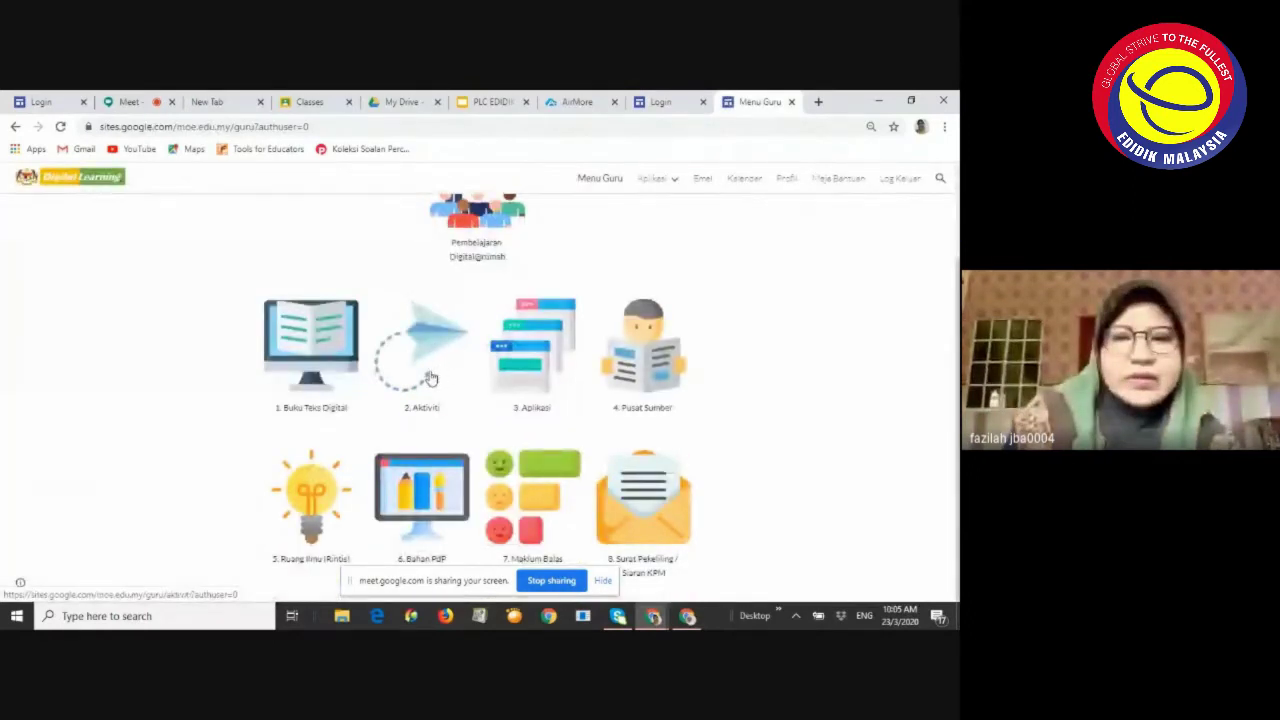
left_click(430, 377)
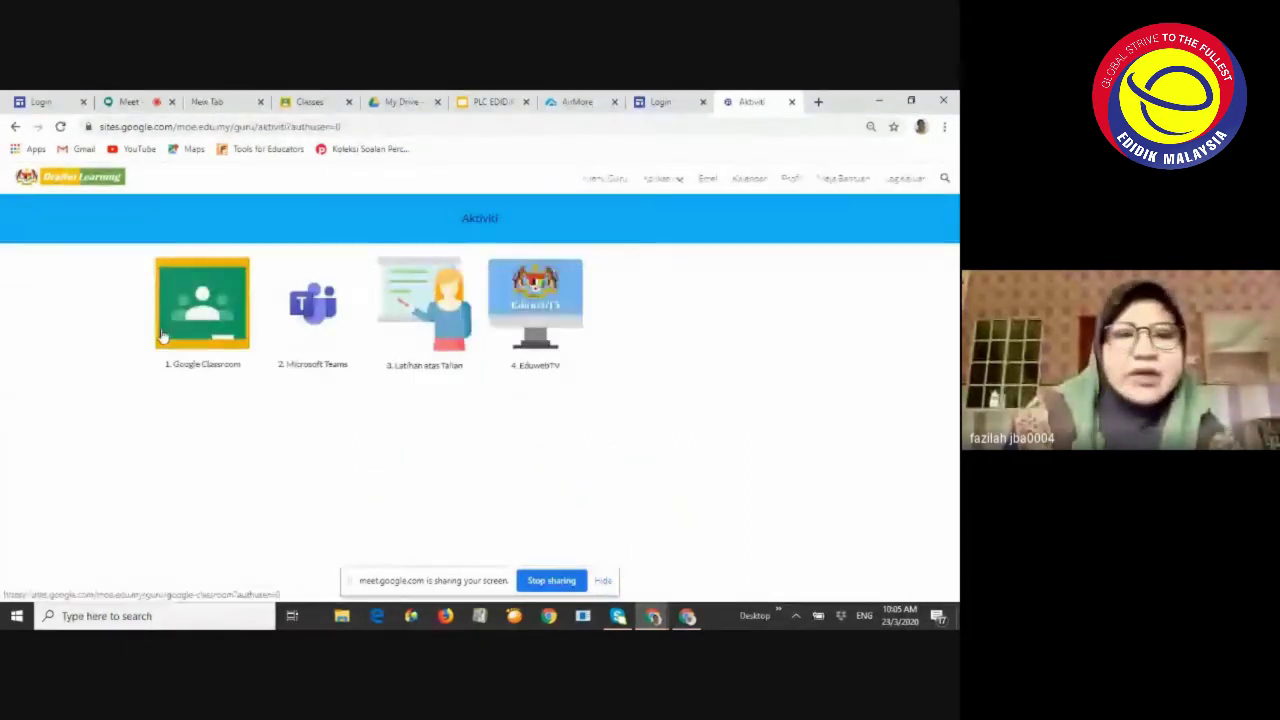
left_click(229, 305)
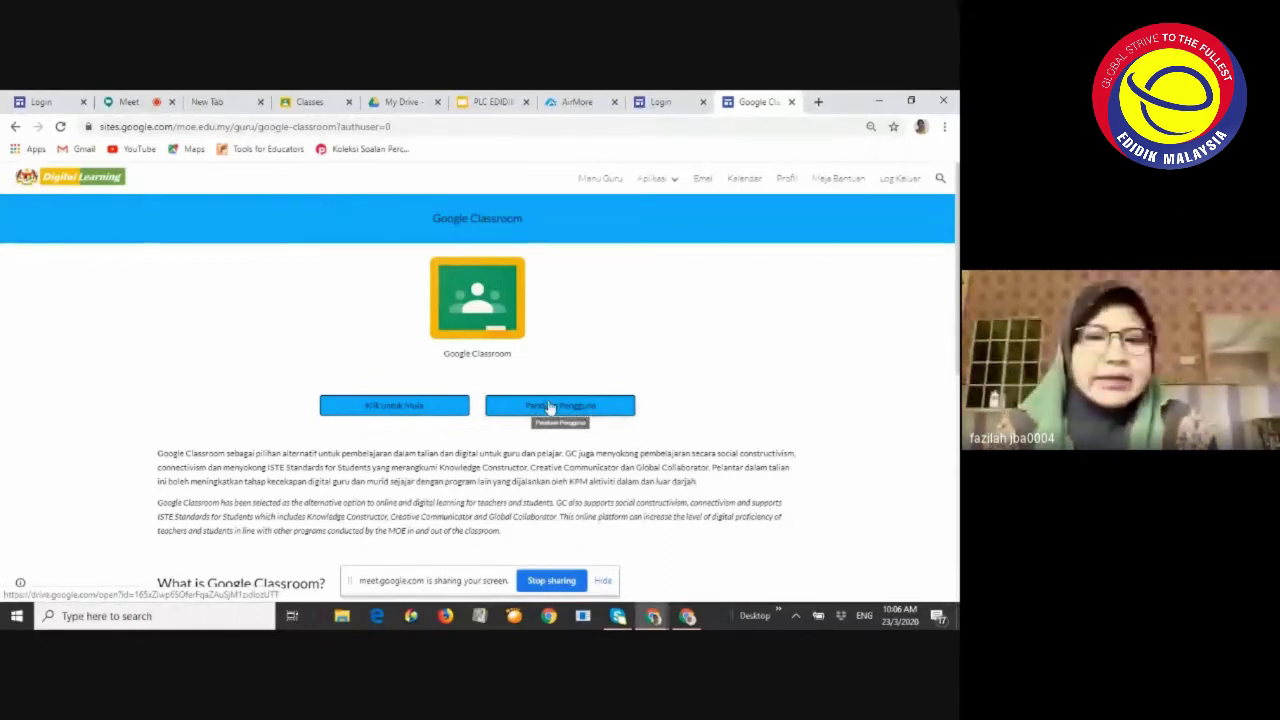
Launch the Google Classroom class cards from the portal, then go back to the Meet call
left_click(394, 406)
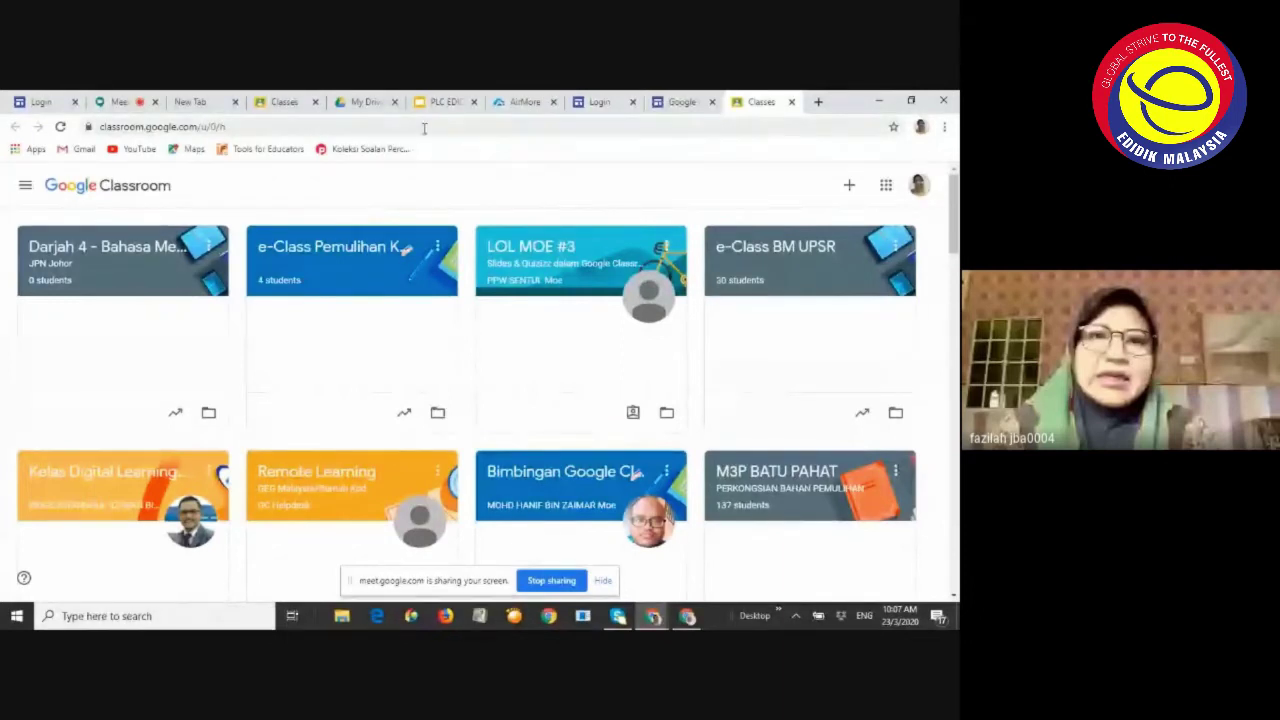
left_click(120, 101)
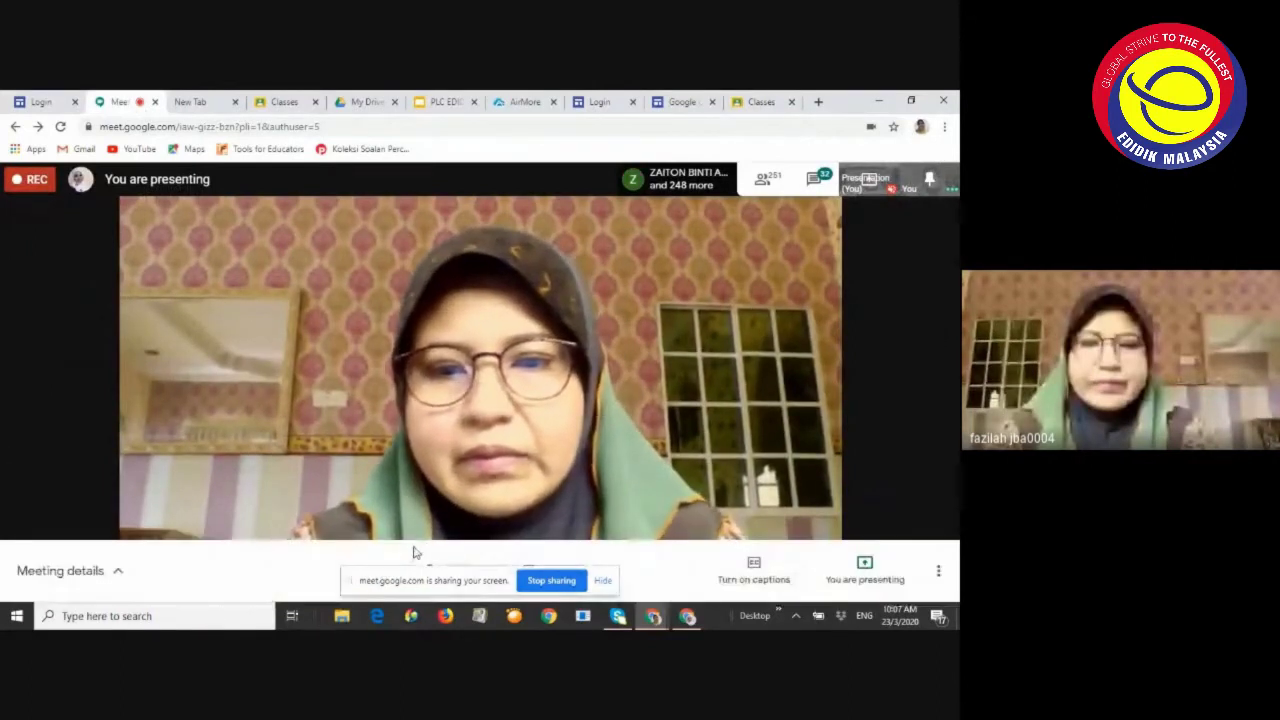
Hide the screen-sharing notice, turn the camera off, and check the Classroom tab before returning to Meet
left_click(605, 581)
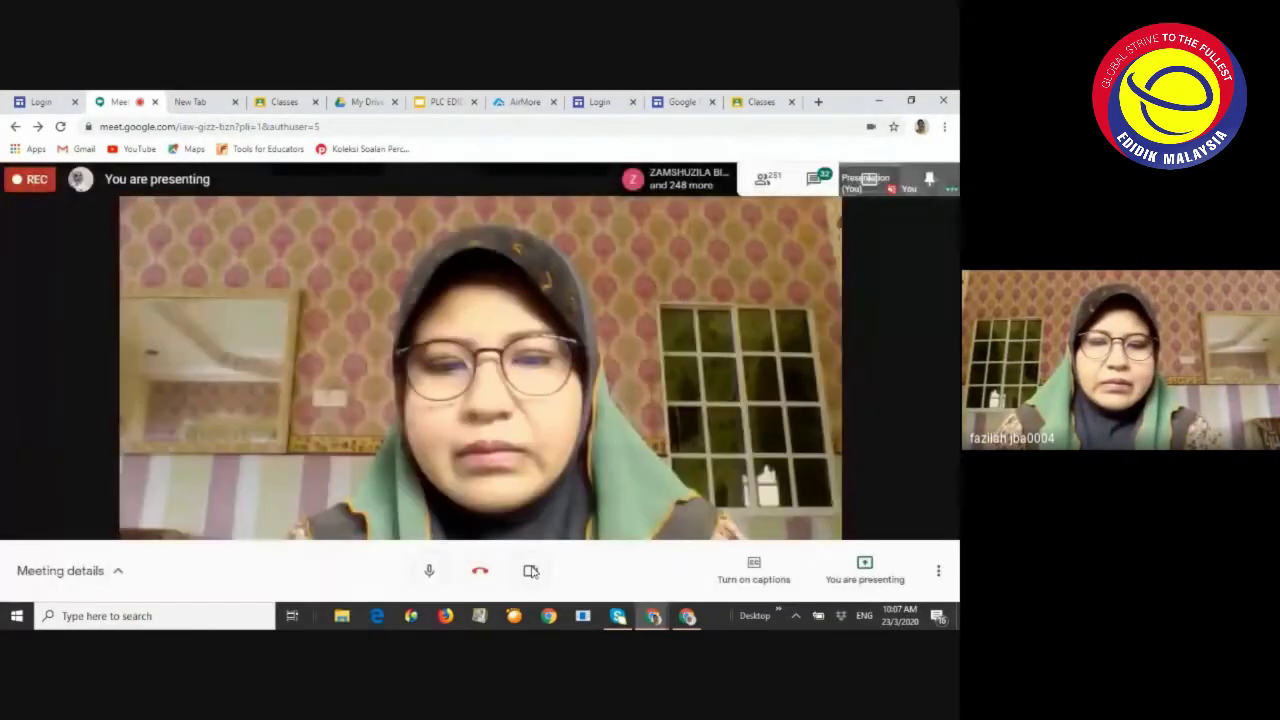
left_click(531, 570)
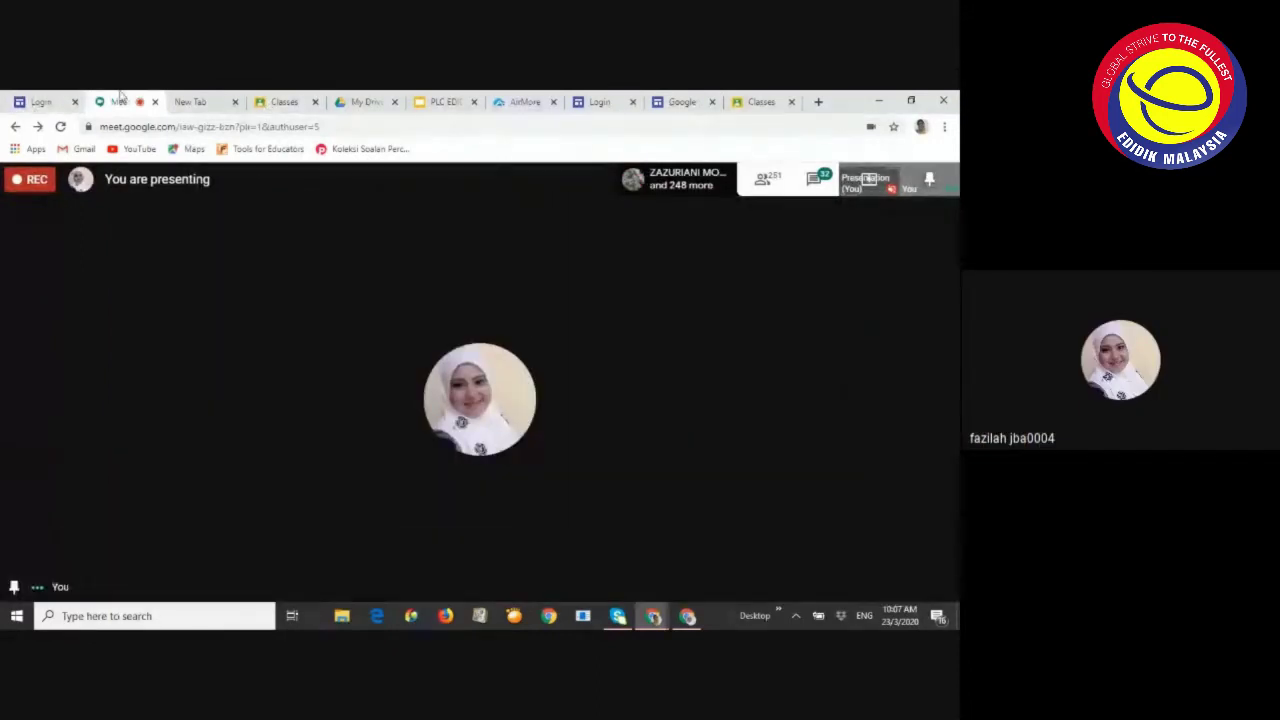
left_click(289, 103)
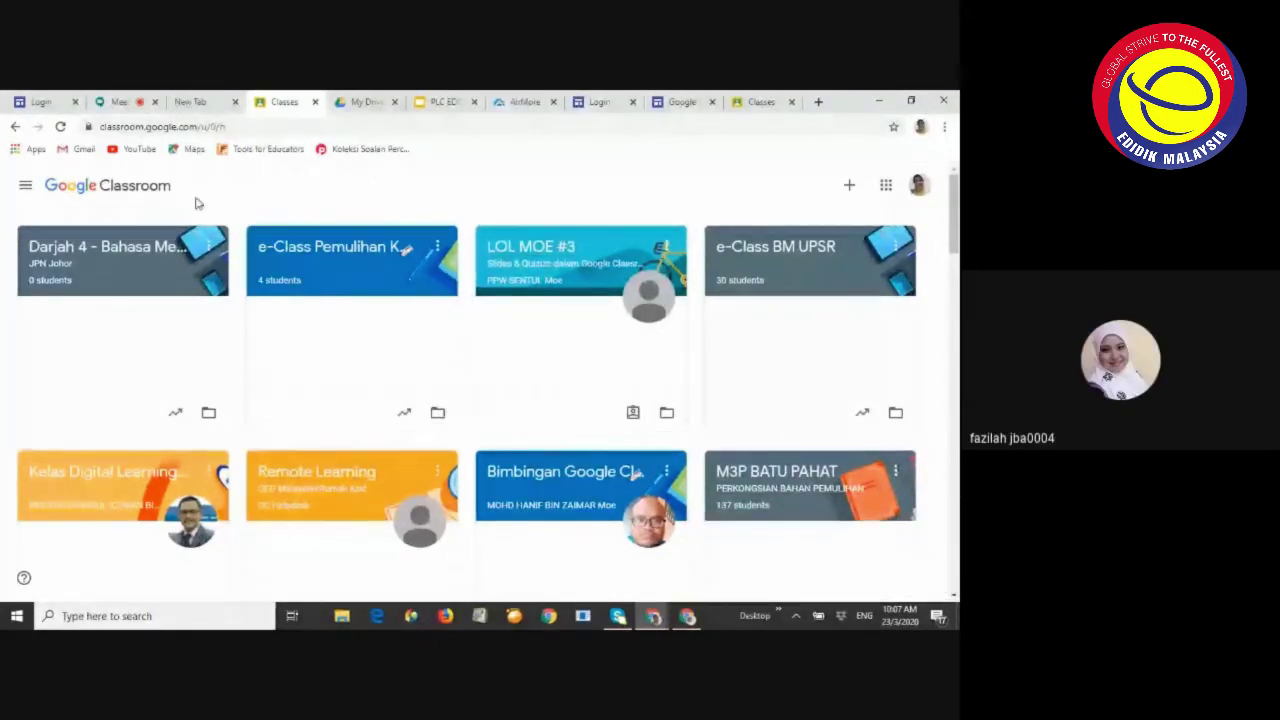
key("ctrl+2")
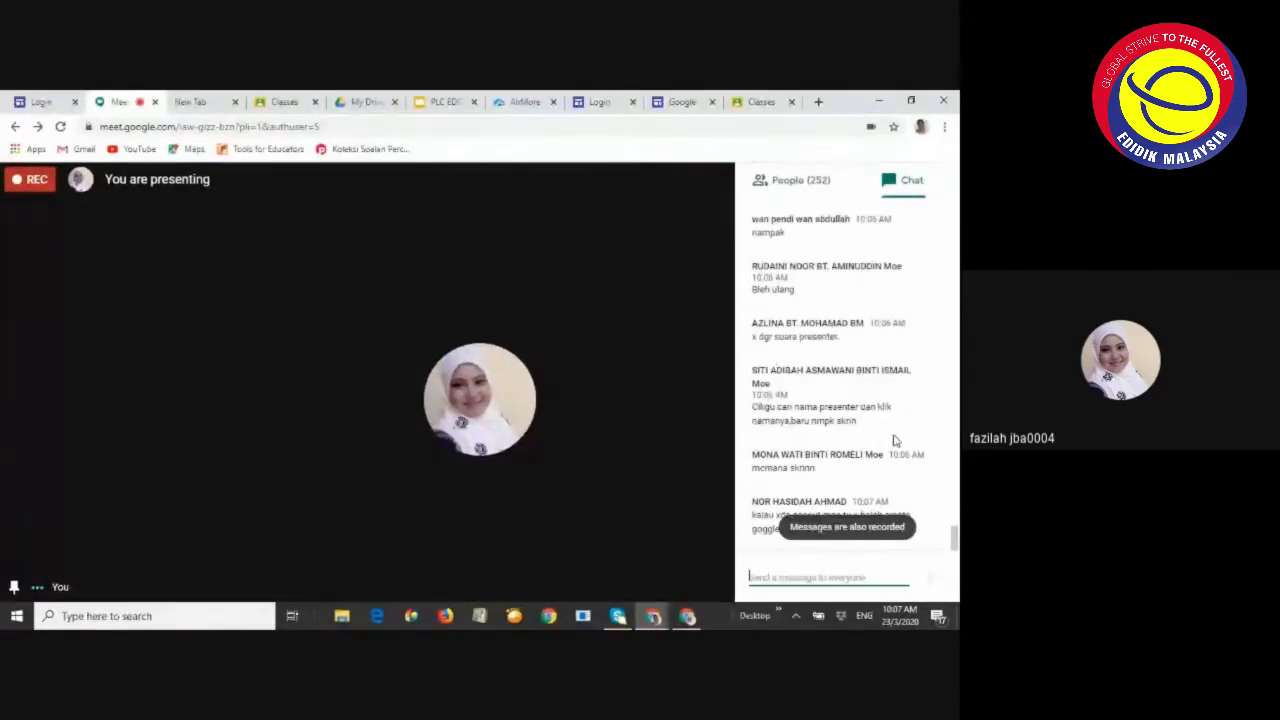
Scroll through the meeting chat and deny the waiting participant's request to join
scroll(895, 440, "up", 5)
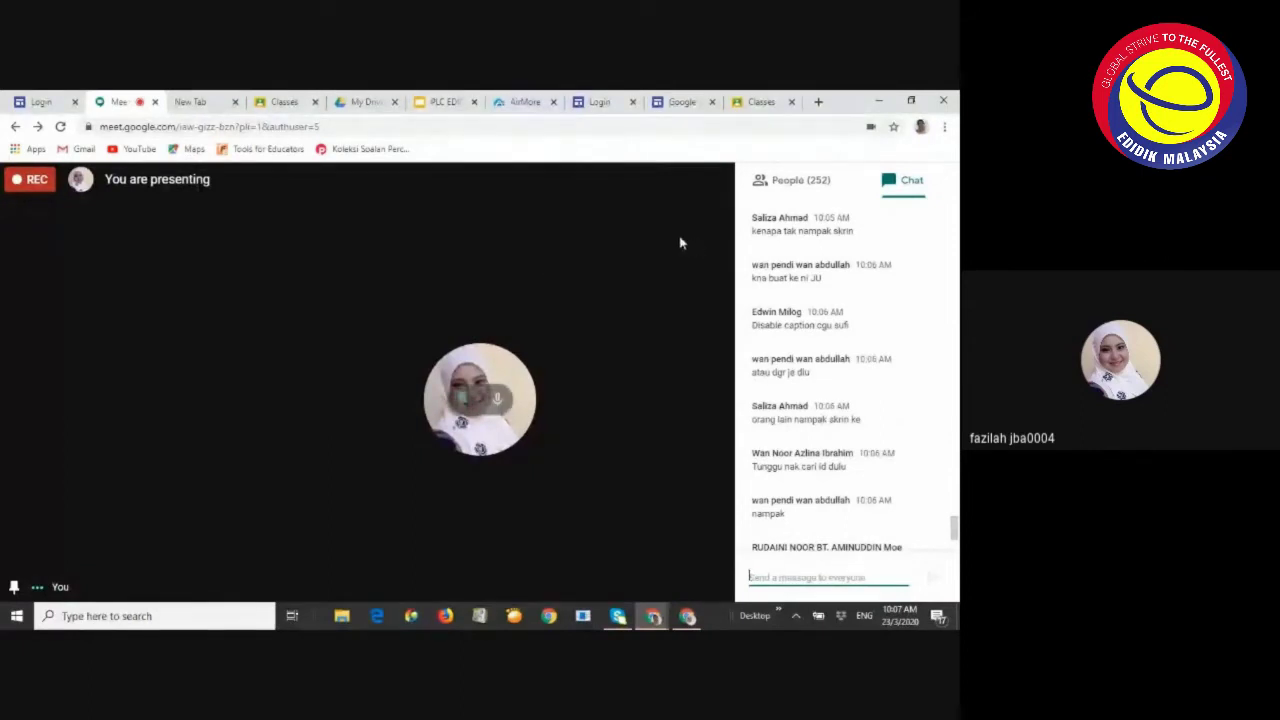
scroll(765, 248, "up", 5)
scroll(770, 251, "up", 4)
scroll(789, 266, "up", 2)
scroll(826, 315, "down", 10)
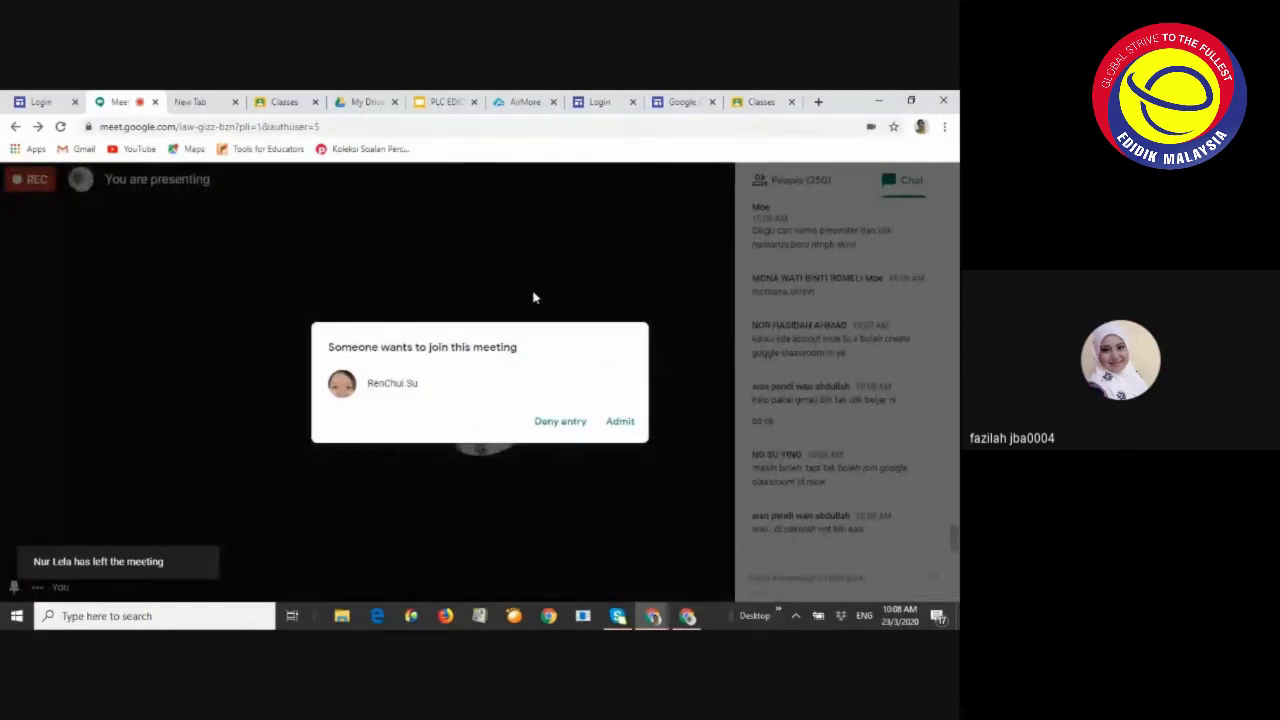
left_click(558, 421)
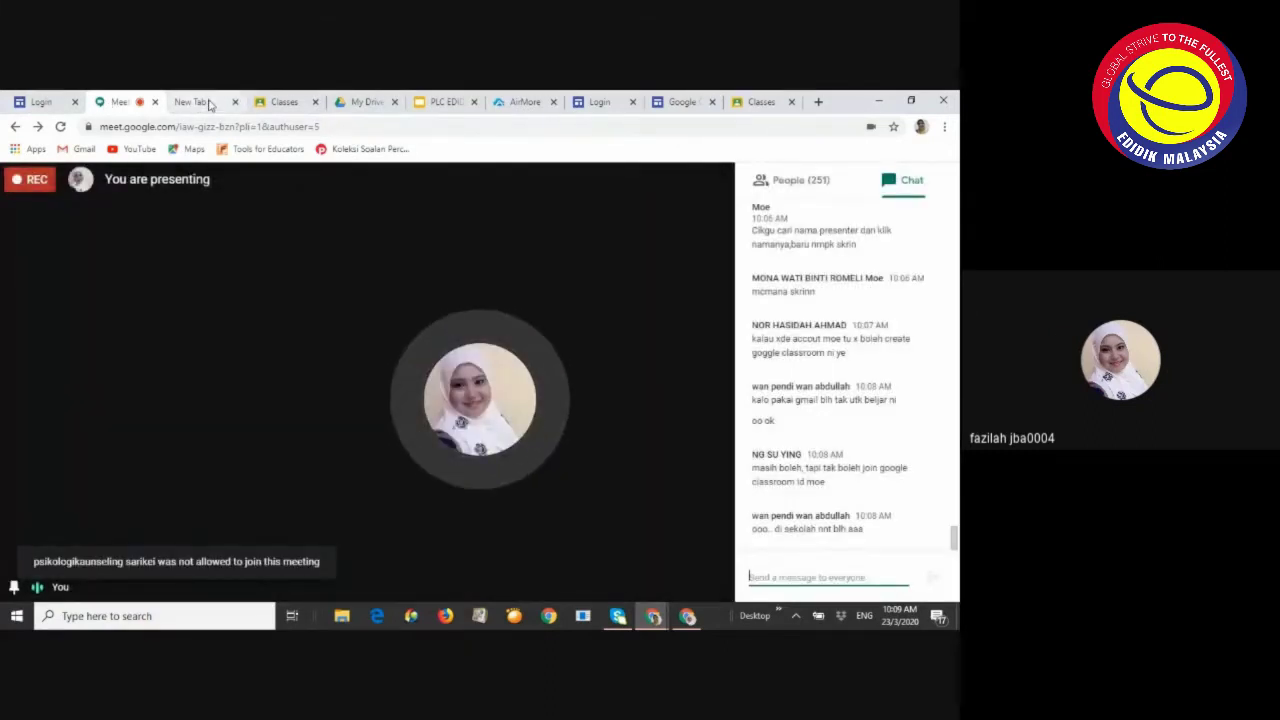
Return to the workshop deck and step through the KAMI slides to slide 5, 'Di mana kita dapatkan KAMI'
left_click(440, 103)
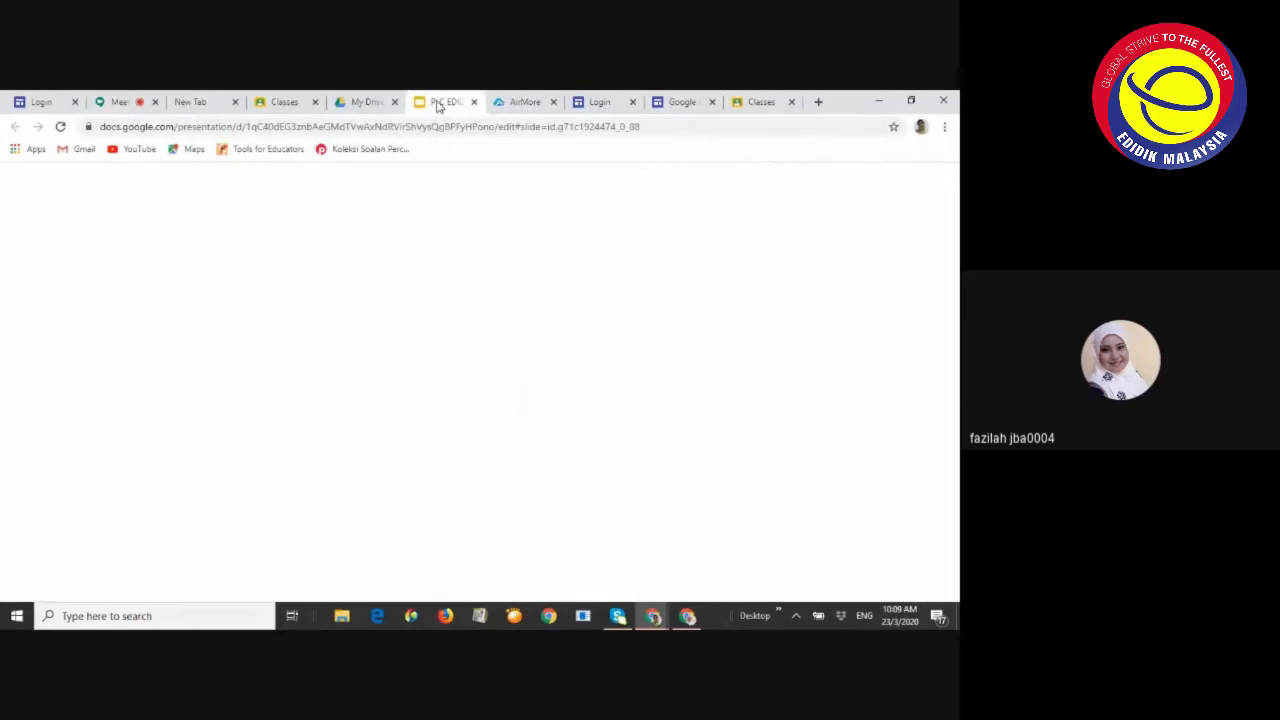
scroll(87, 283, "down", 2)
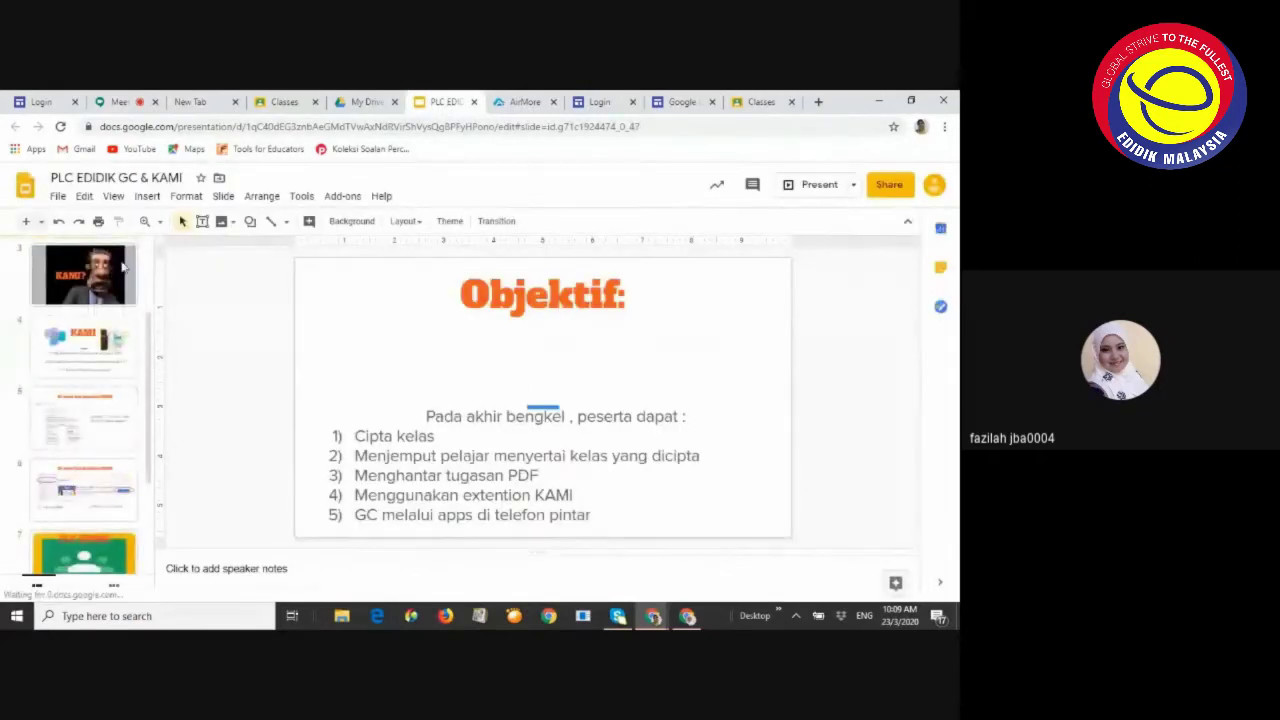
left_click(107, 281)
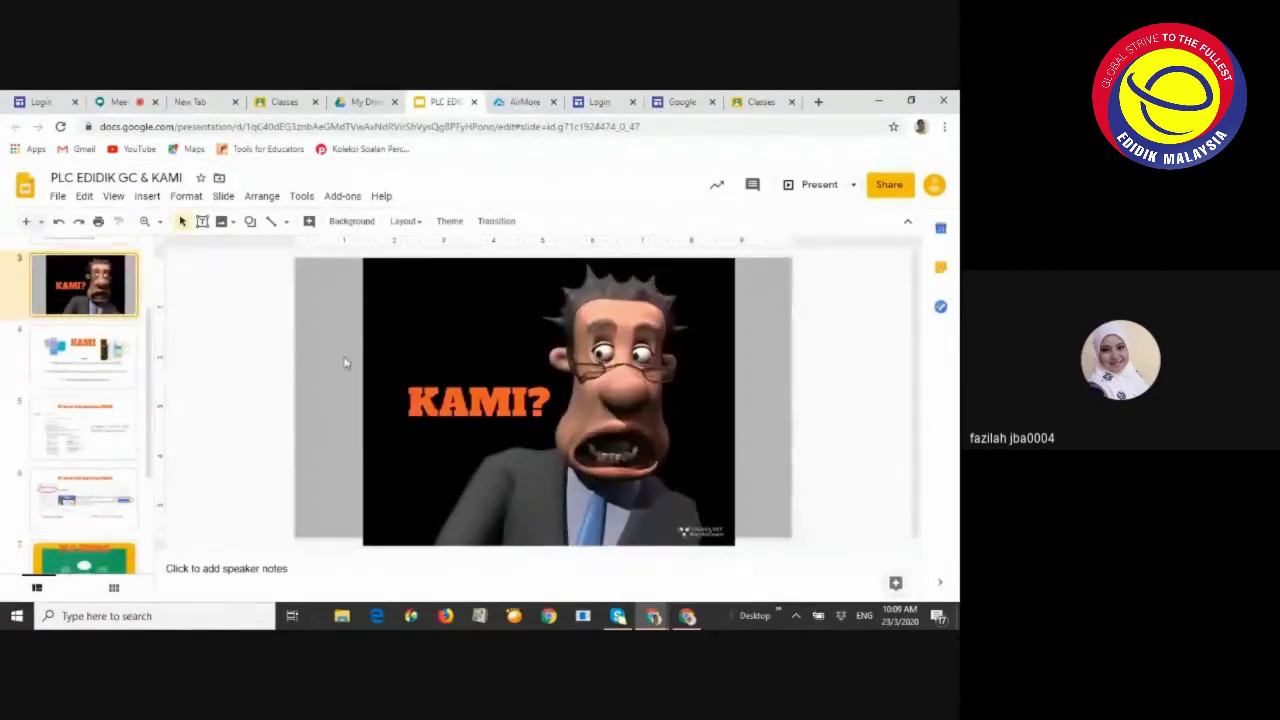
scroll(124, 291, "down", 1)
left_click(124, 291)
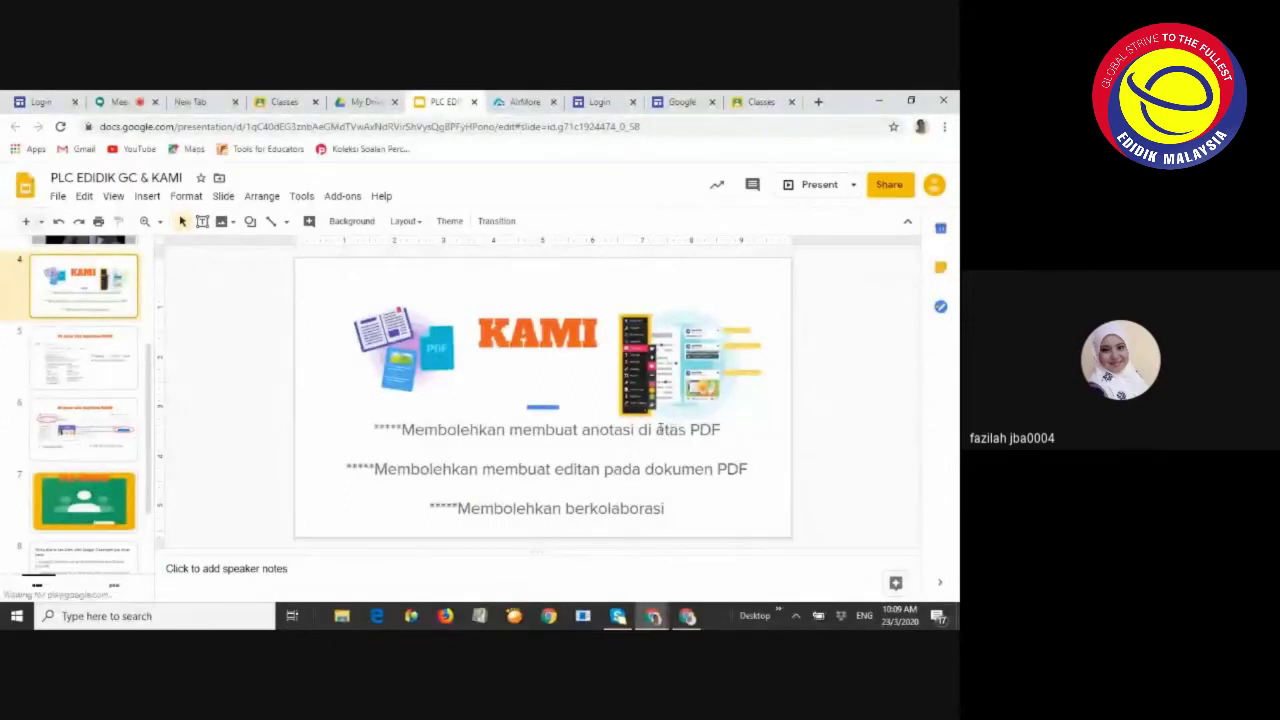
key("Down")
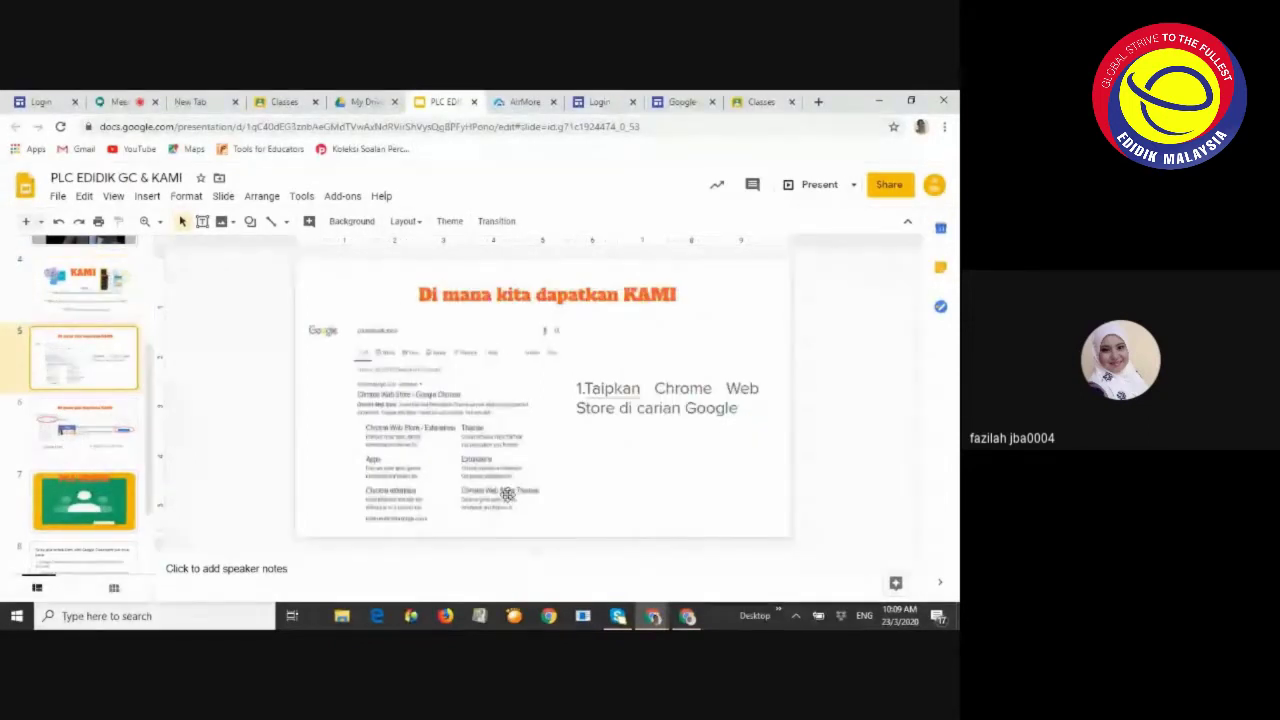
key("Up")
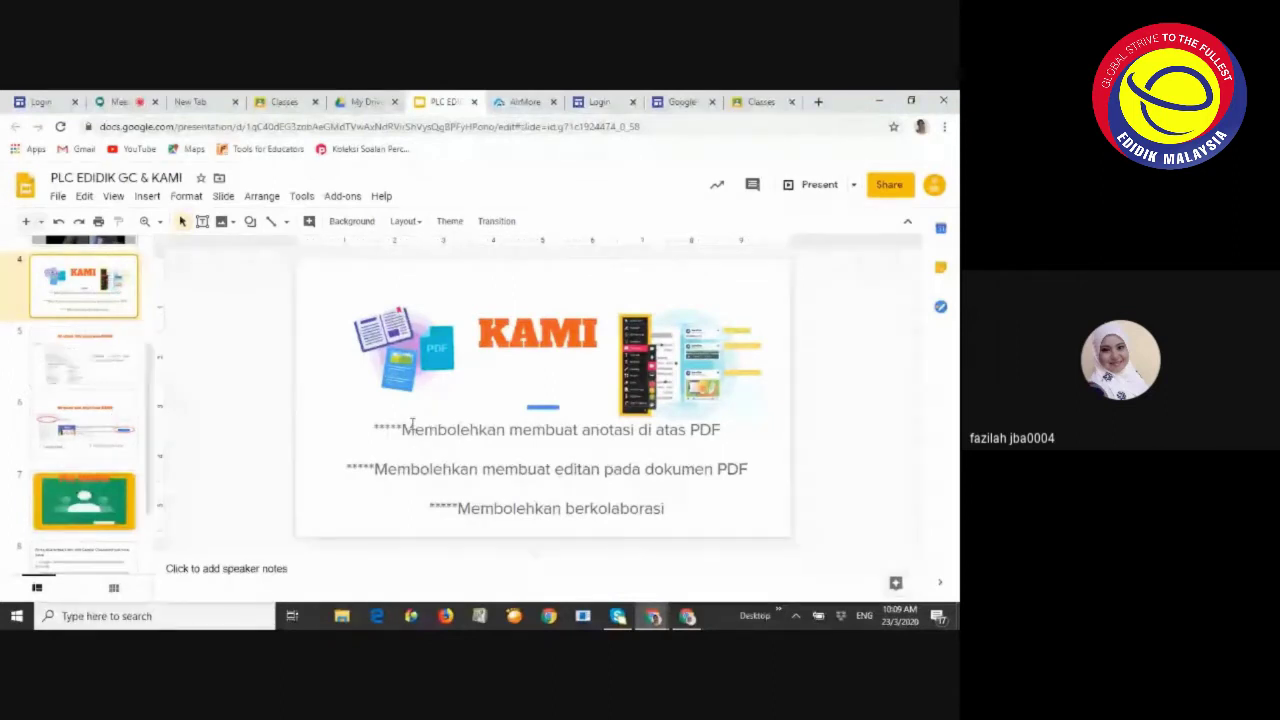
left_click(67, 362)
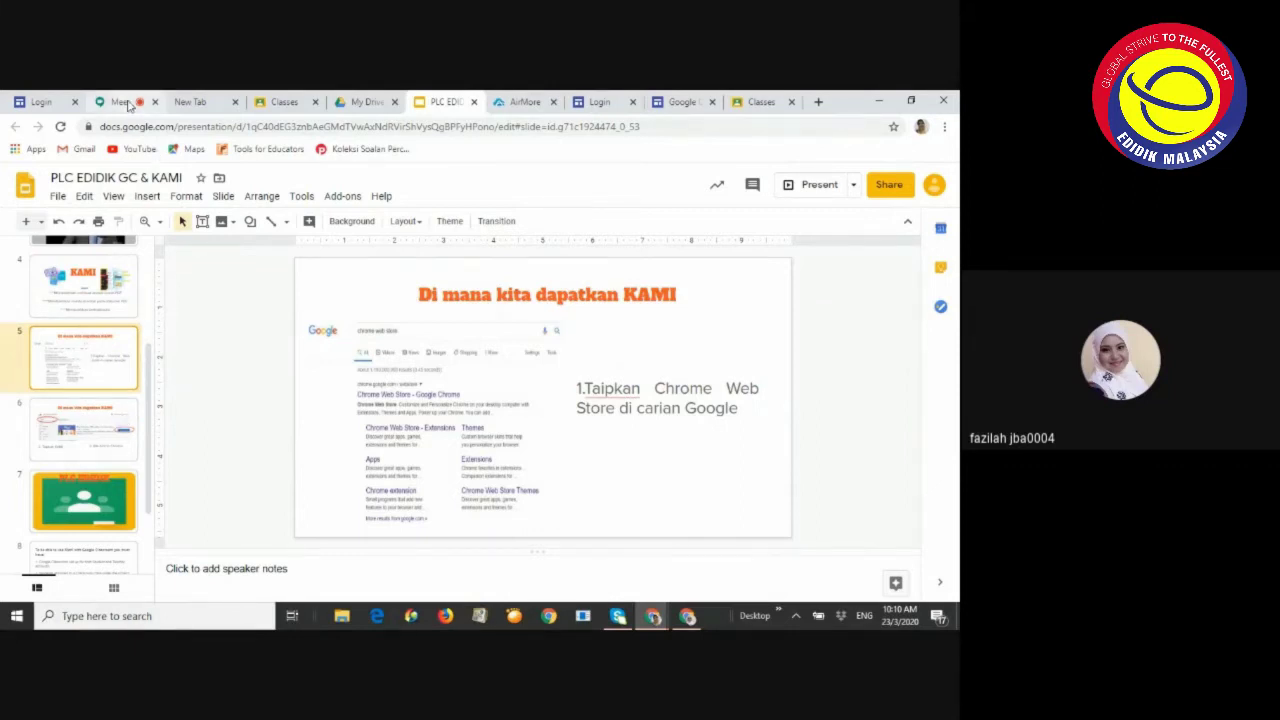
Check the Meet chat, then bring forward the Classroom window showing the PLC eDIDIK MALAYSIA class
left_click(120, 102)
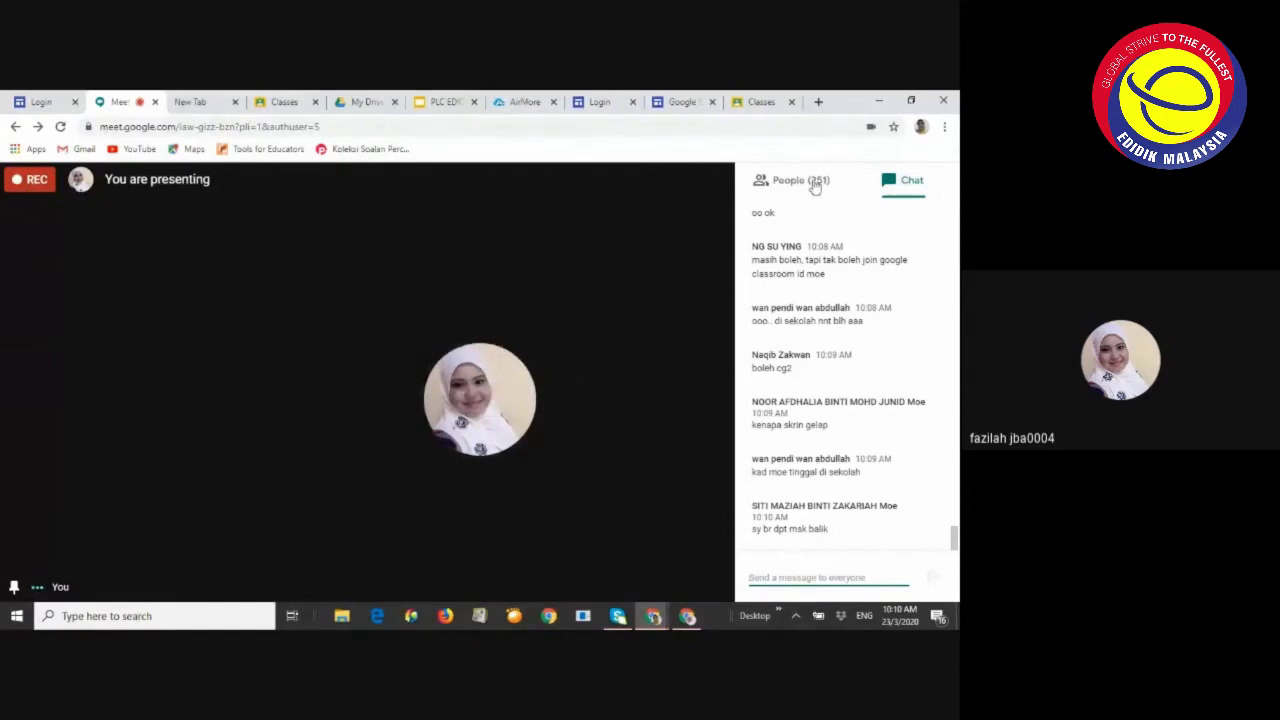
left_click(688, 617)
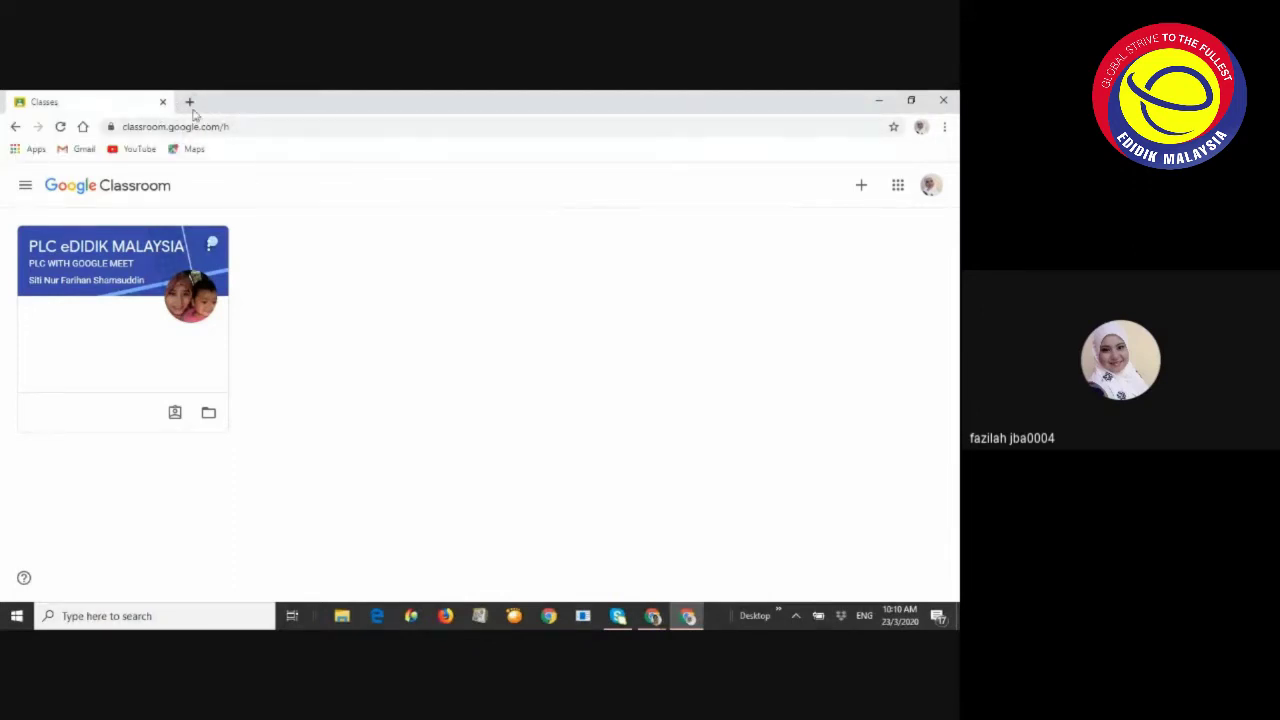
Switch back to the Meet presenting window and open its tab listing all classes
left_click(652, 616)
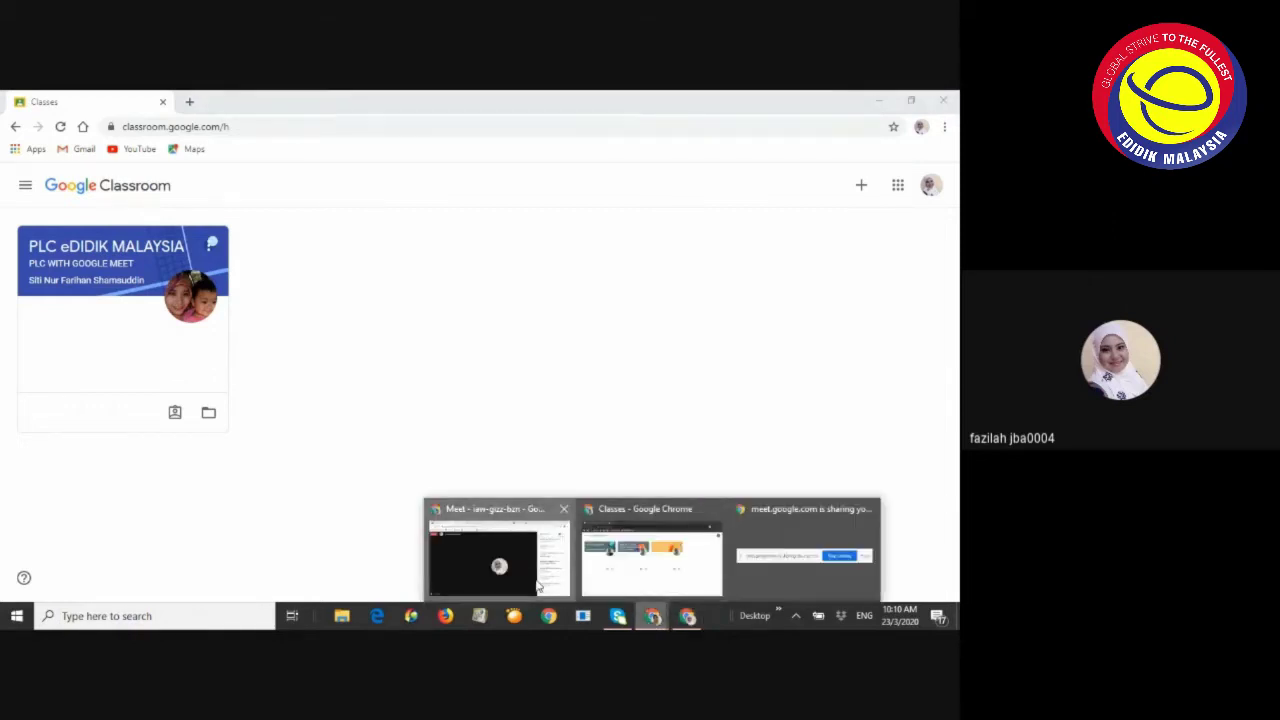
left_click(529, 580)
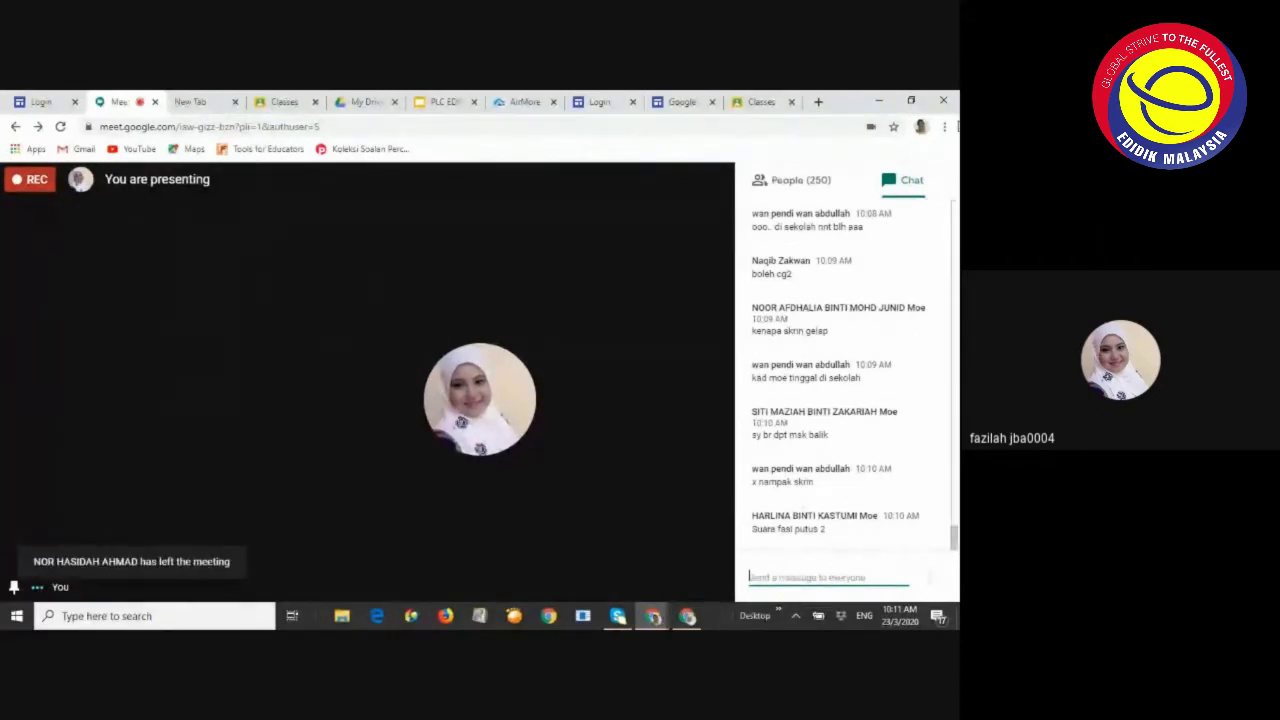
left_click(758, 102)
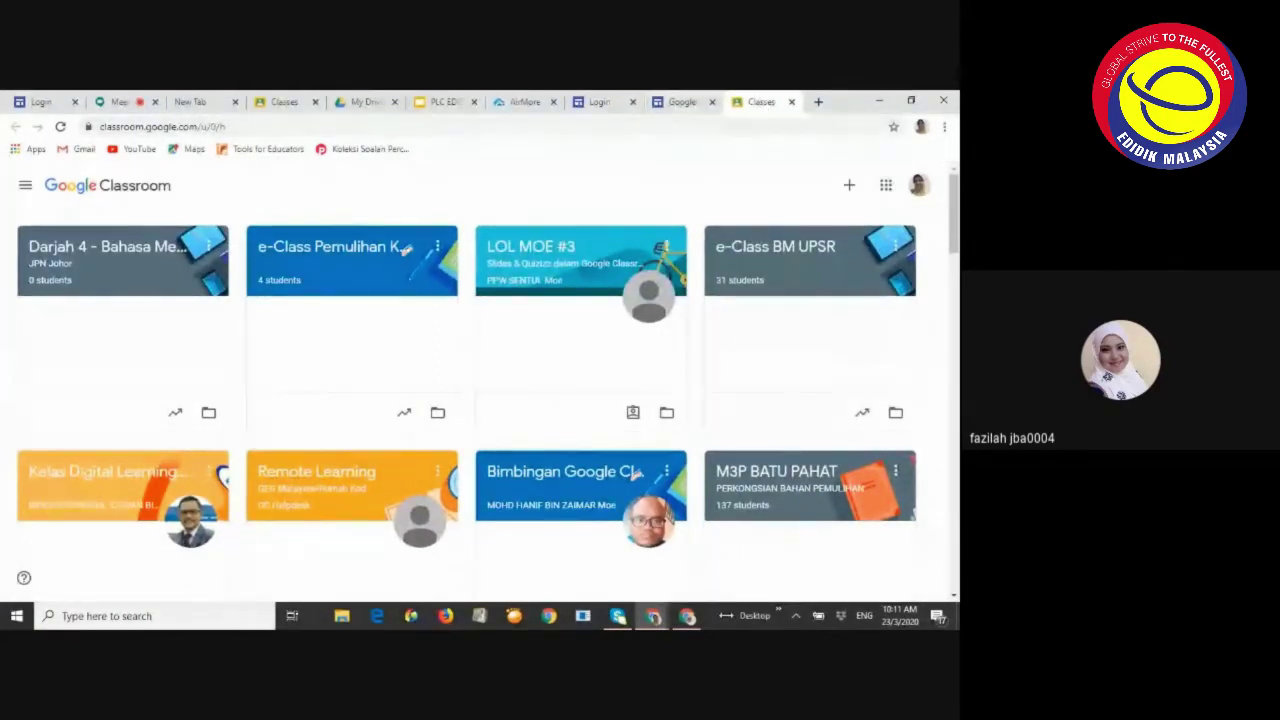
Bring forward the single-tab Classroom window showing only the PLC eDIDIK MALAYSIA class
left_click(688, 617)
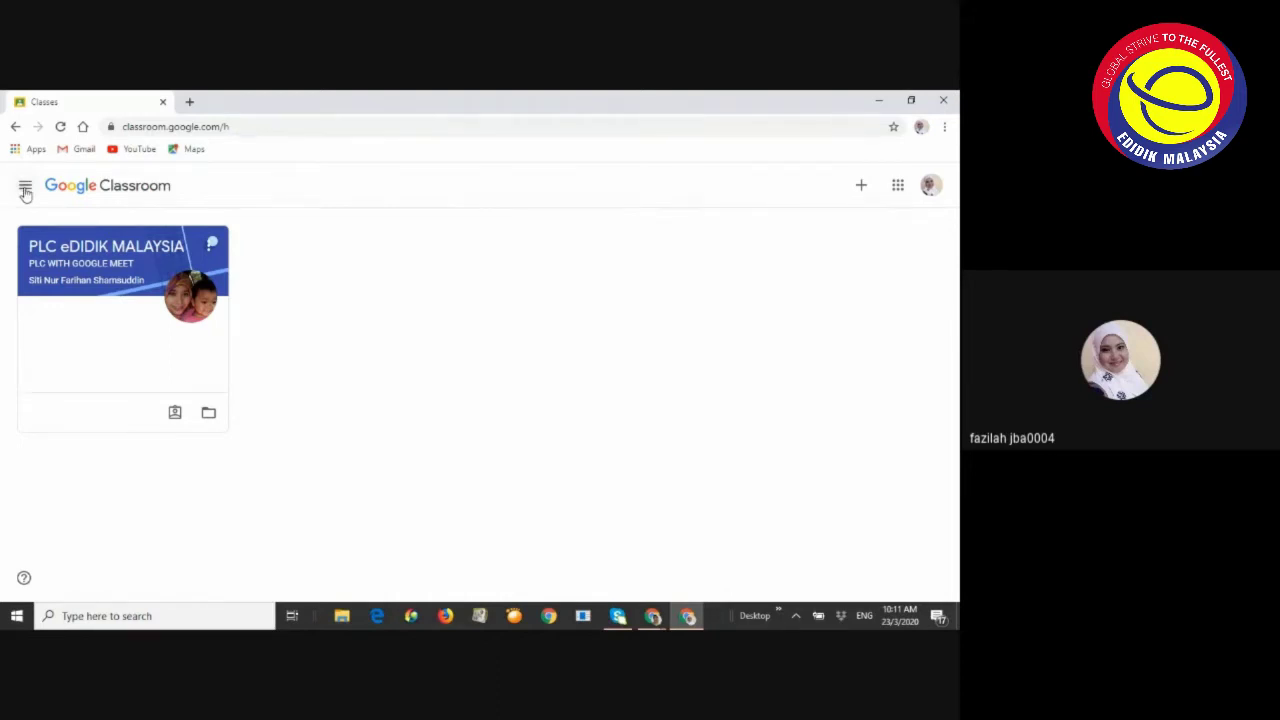
left_click(25, 190)
left_click(296, 212)
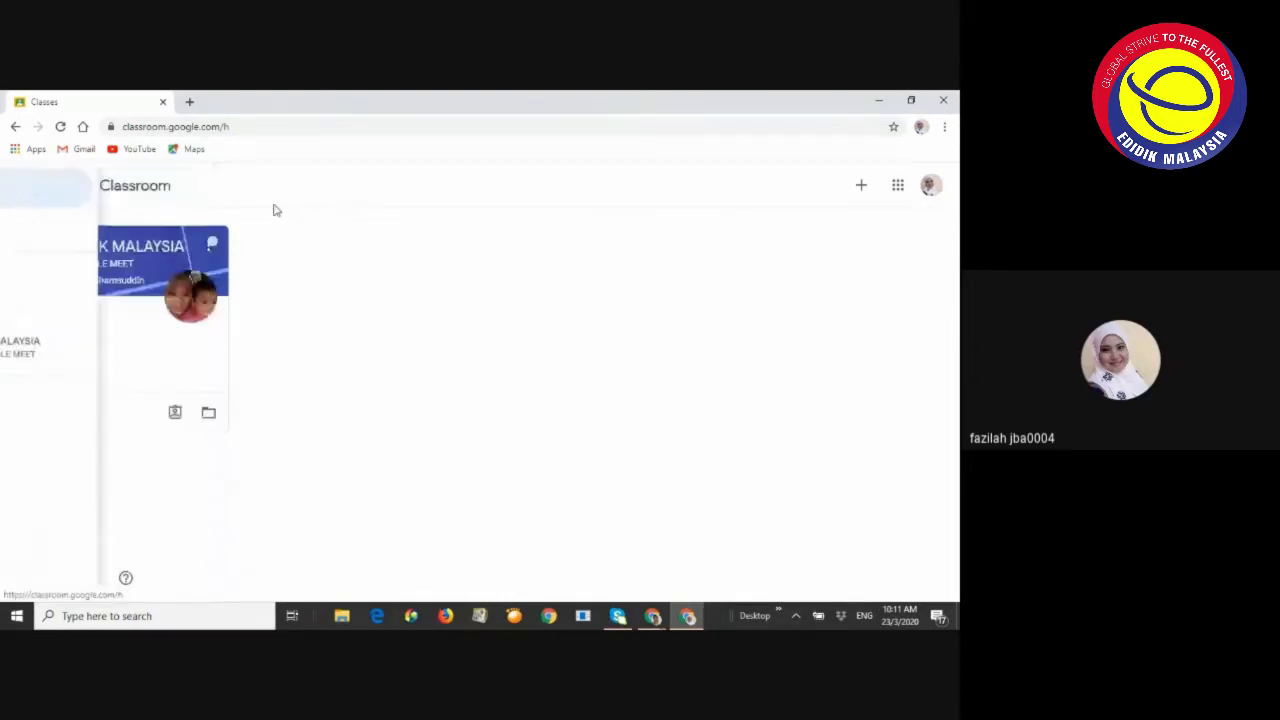
left_click(21, 189)
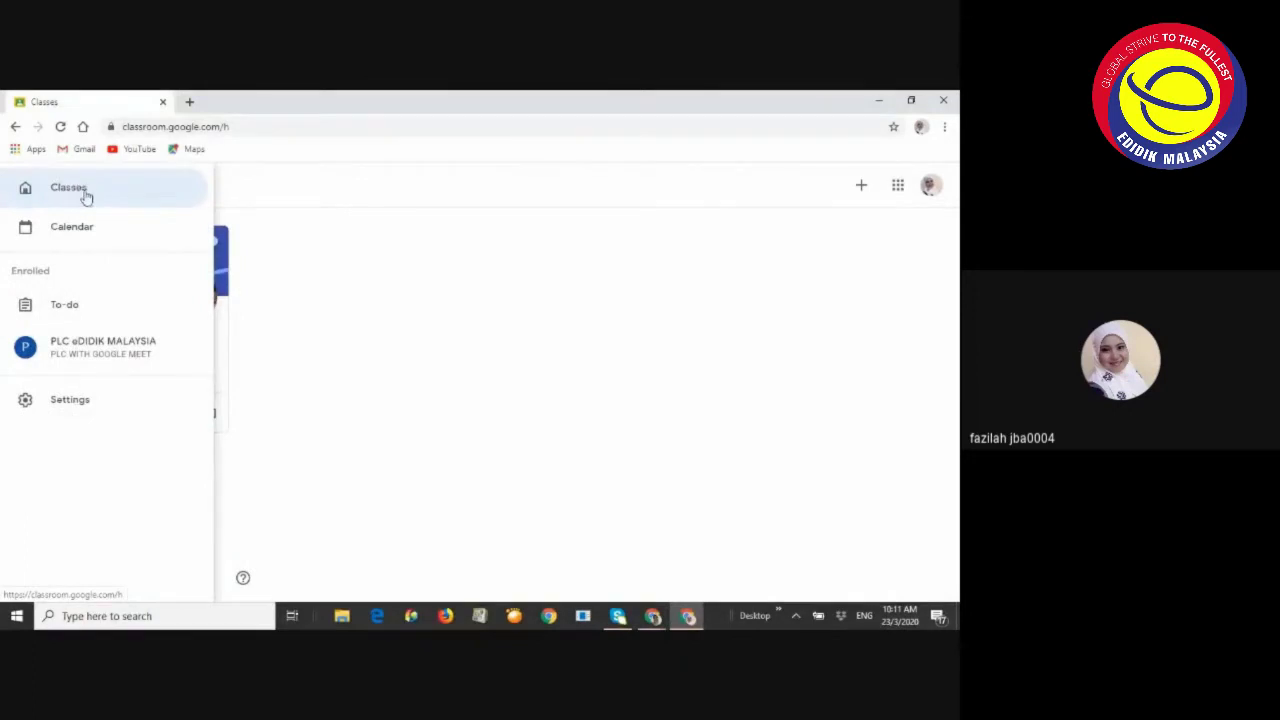
left_click(462, 320)
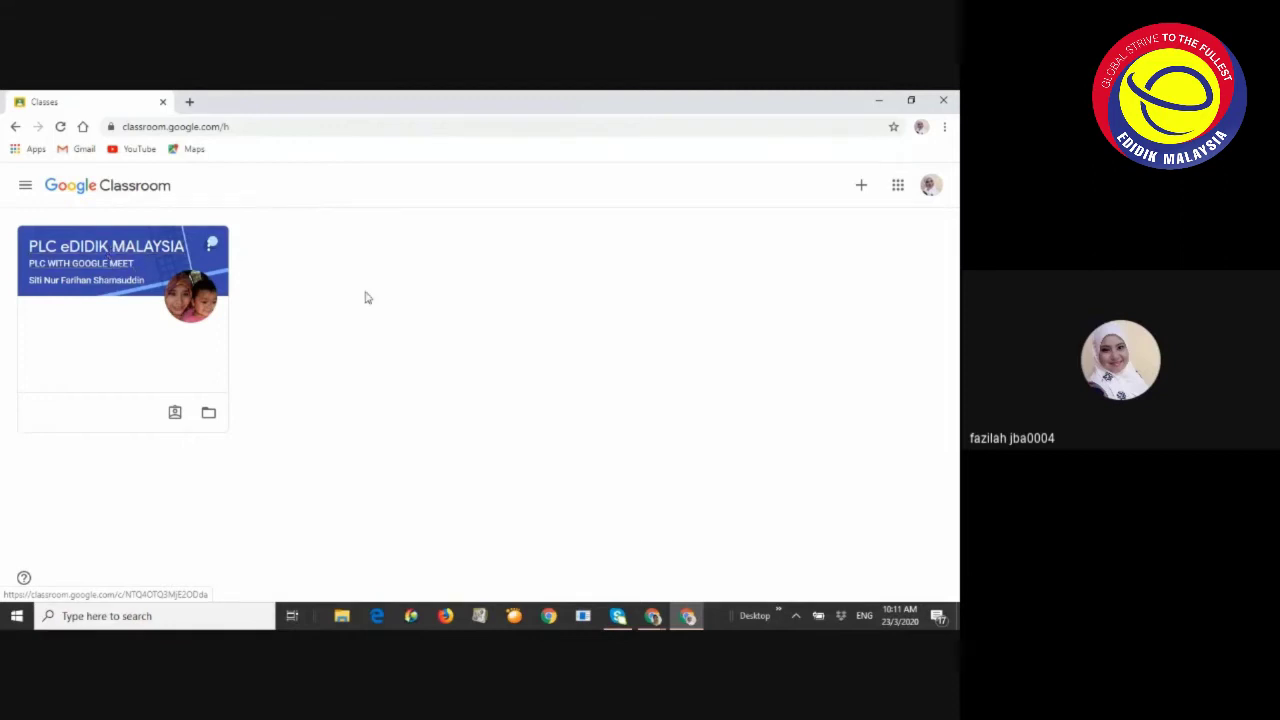
left_click(90, 263)
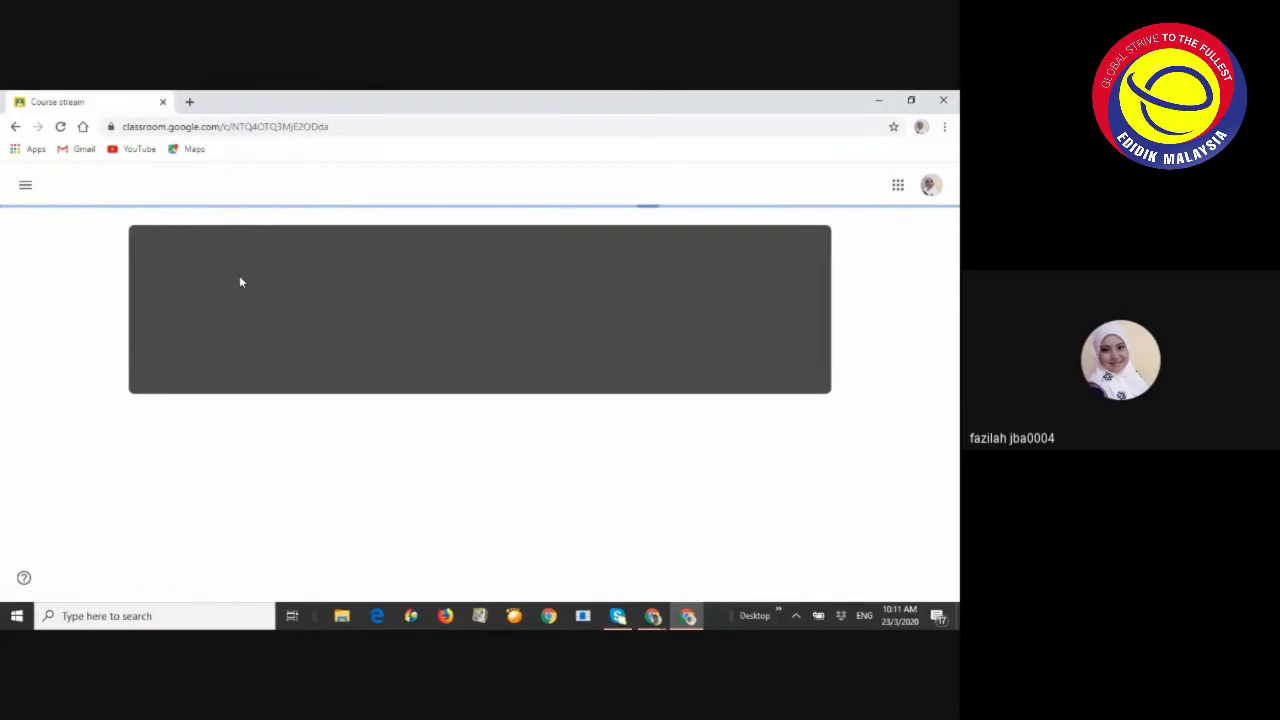
left_click(25, 184)
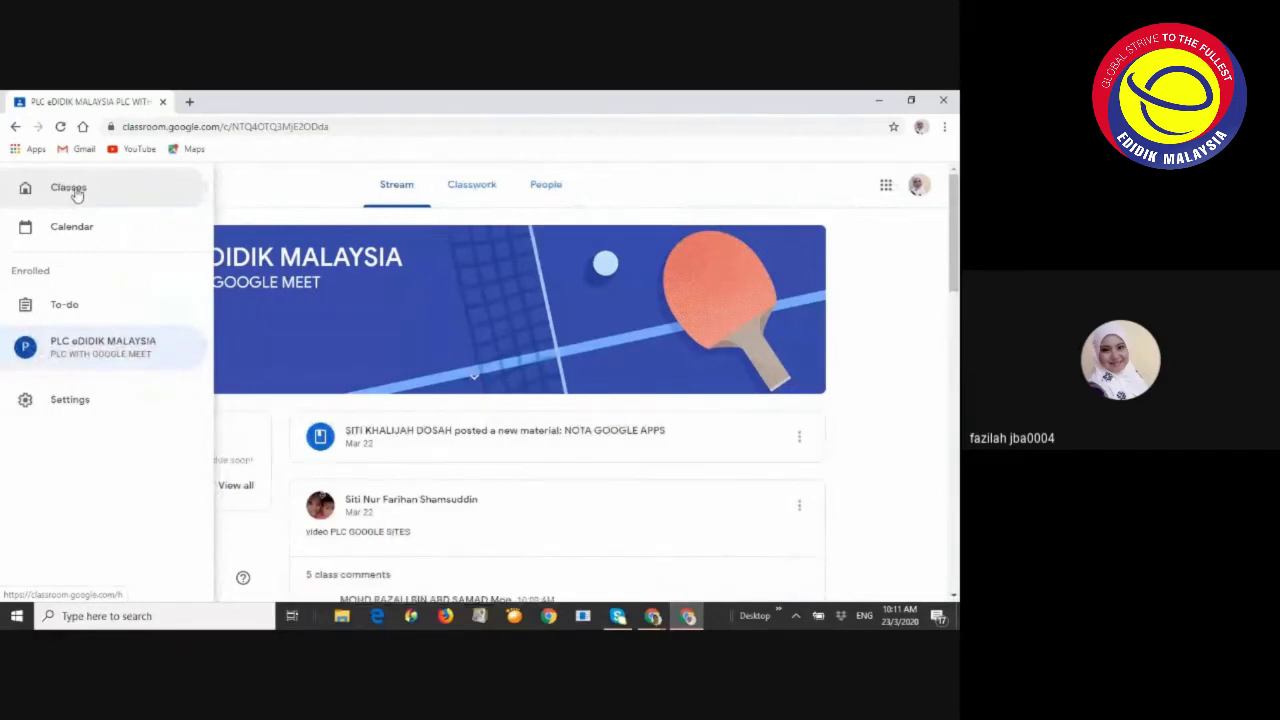
left_click(72, 192)
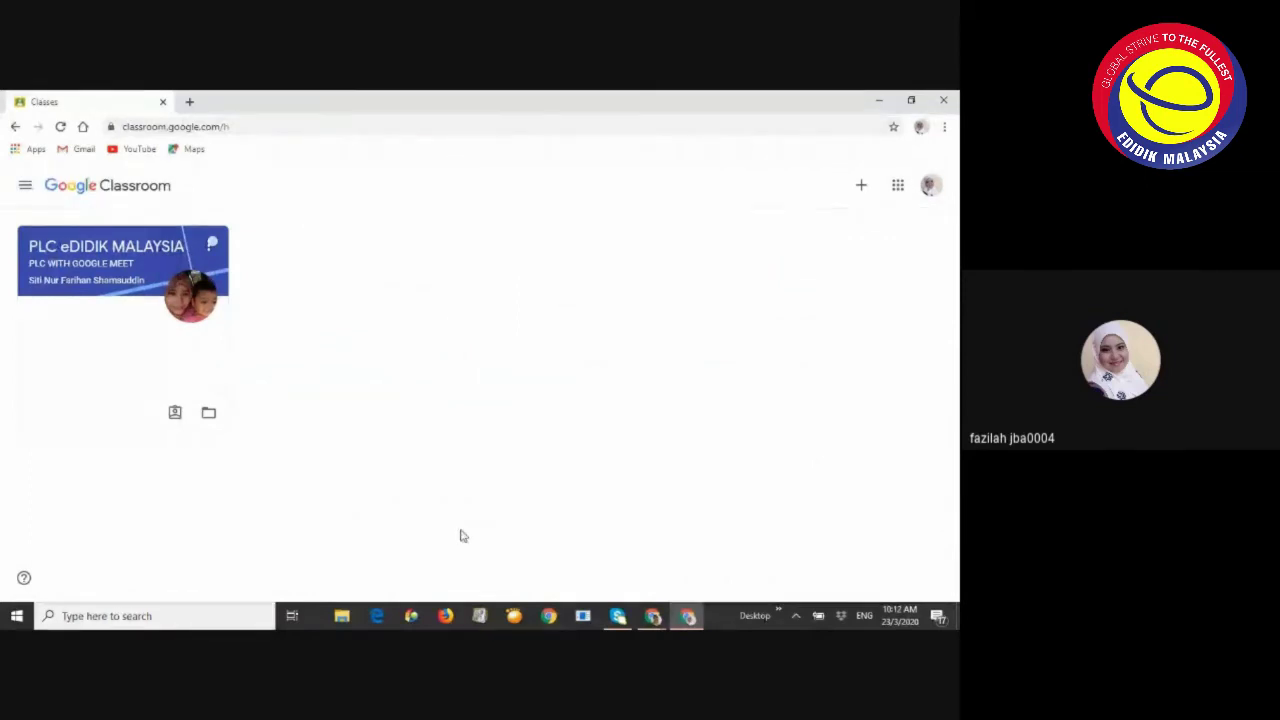
mouse_move(652, 616)
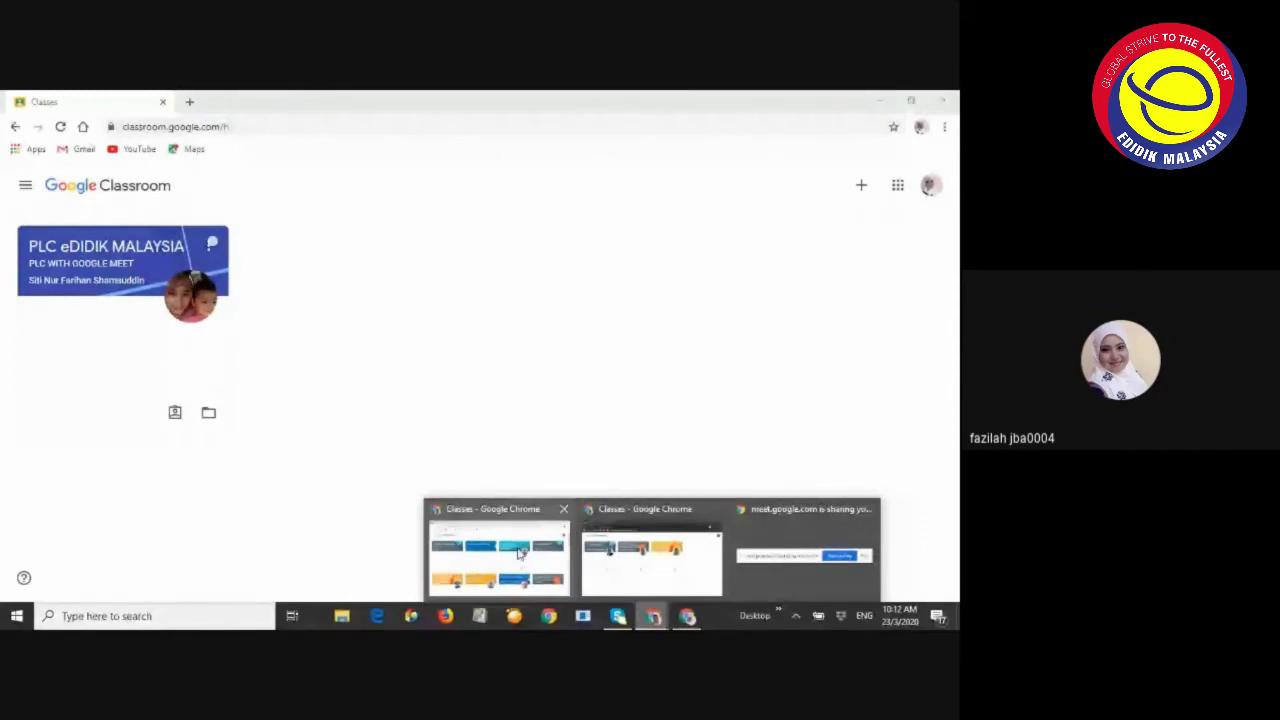
mouse_move(519, 552)
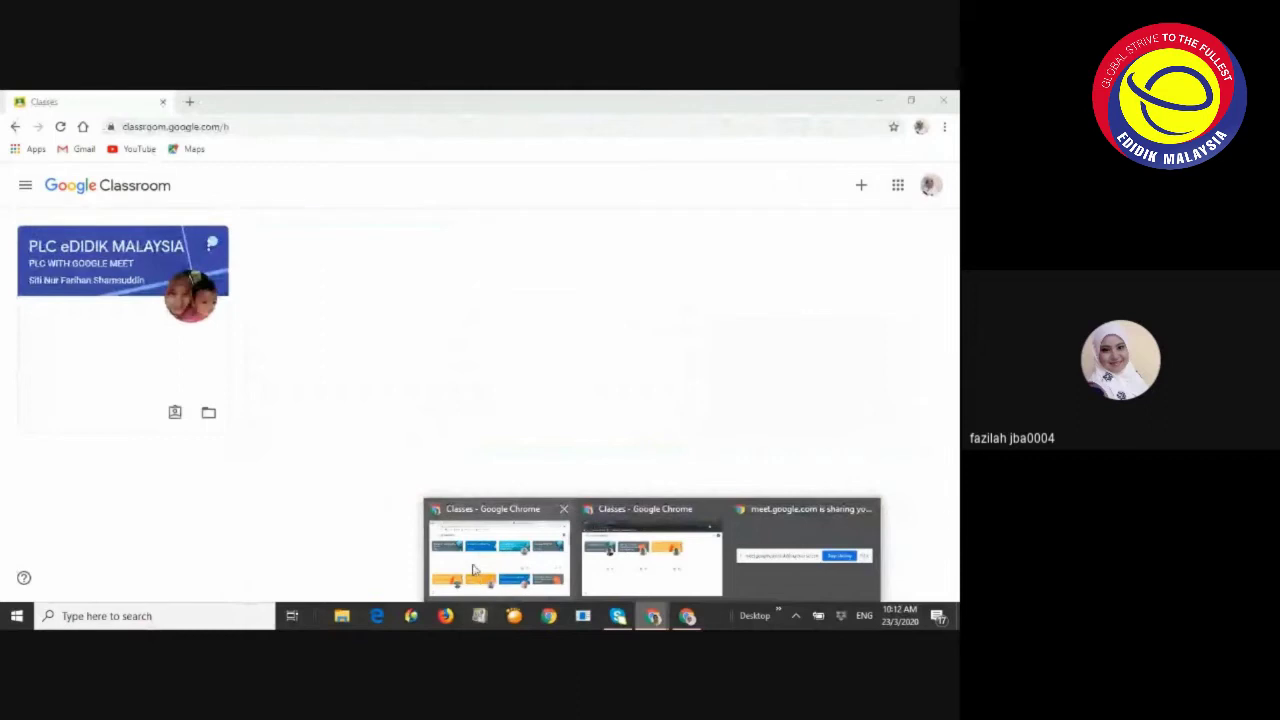
Reply 'ye cikgu blh gunakan emel edidik' in the Meet chat, then return to the Classroom window
left_click(473, 570)
left_click(119, 102)
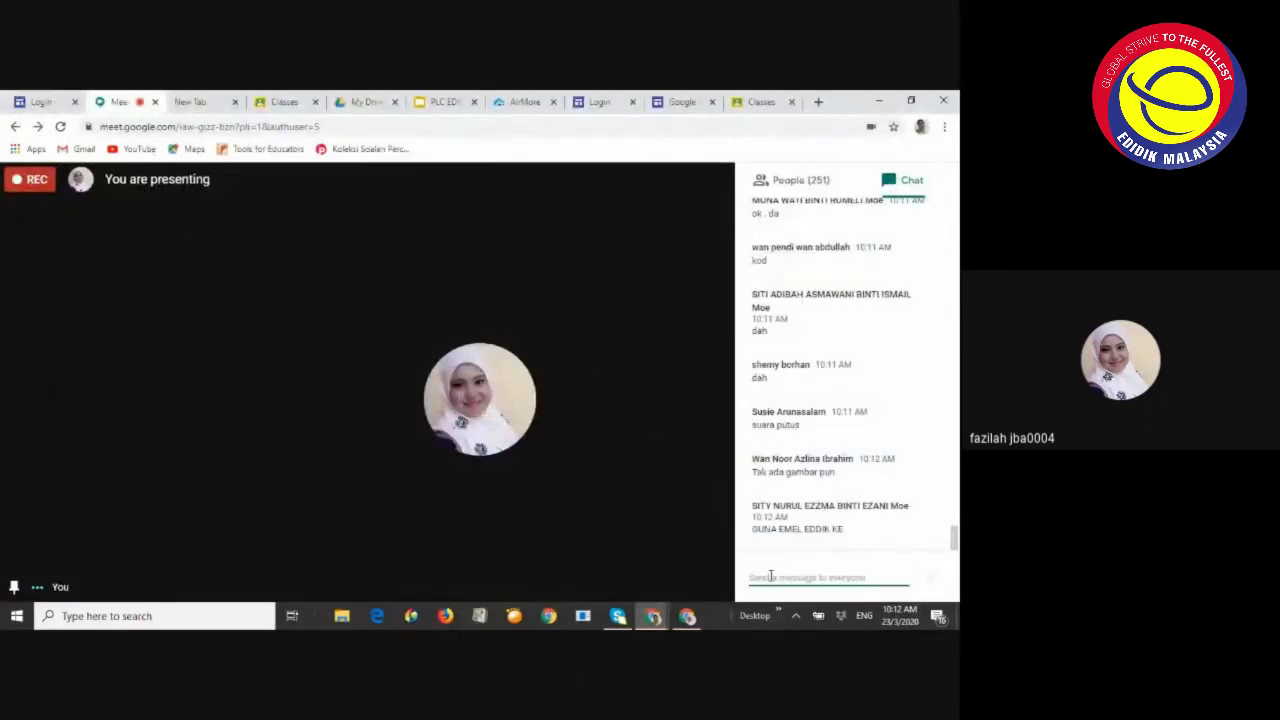
type("ye cikgu")
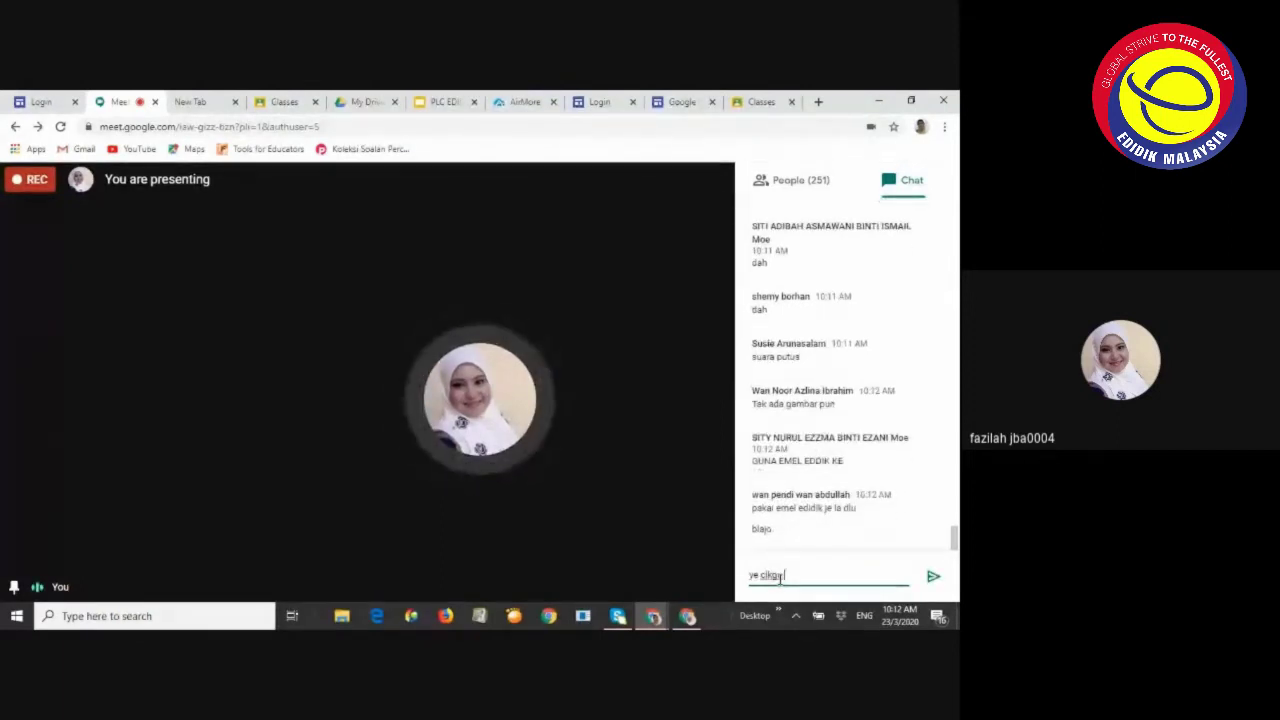
type(" blh")
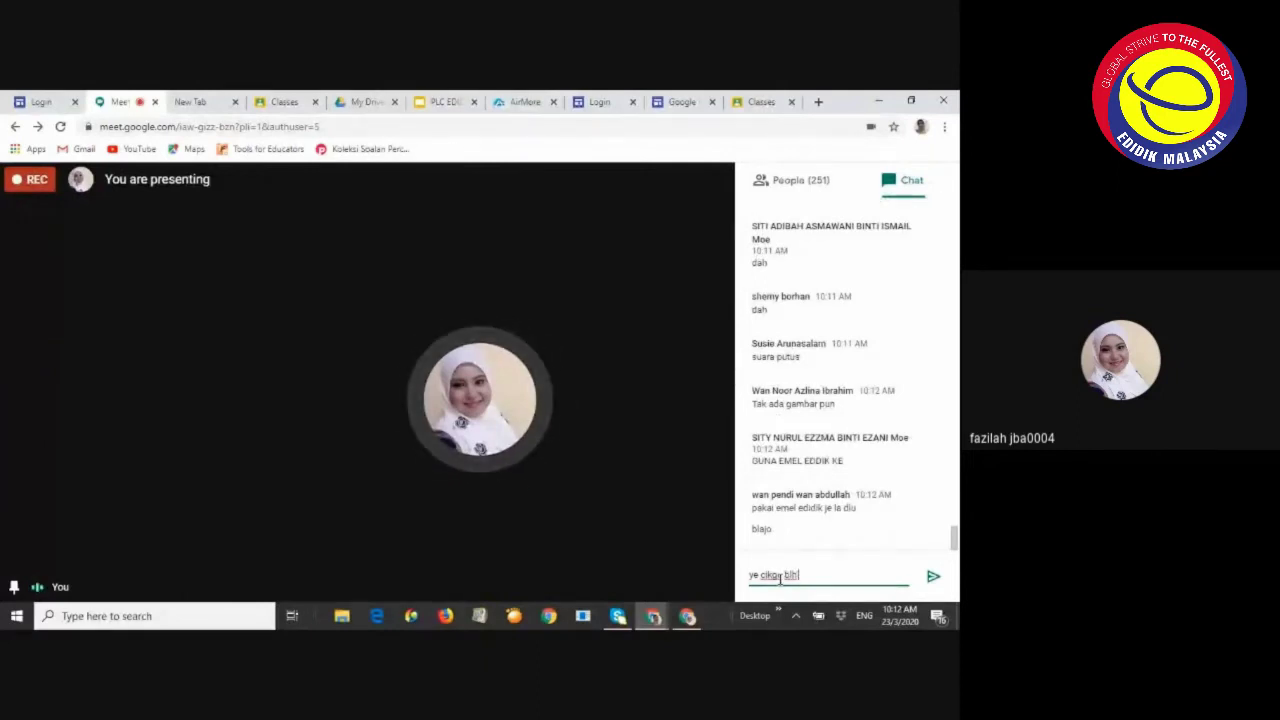
type(" gunakam")
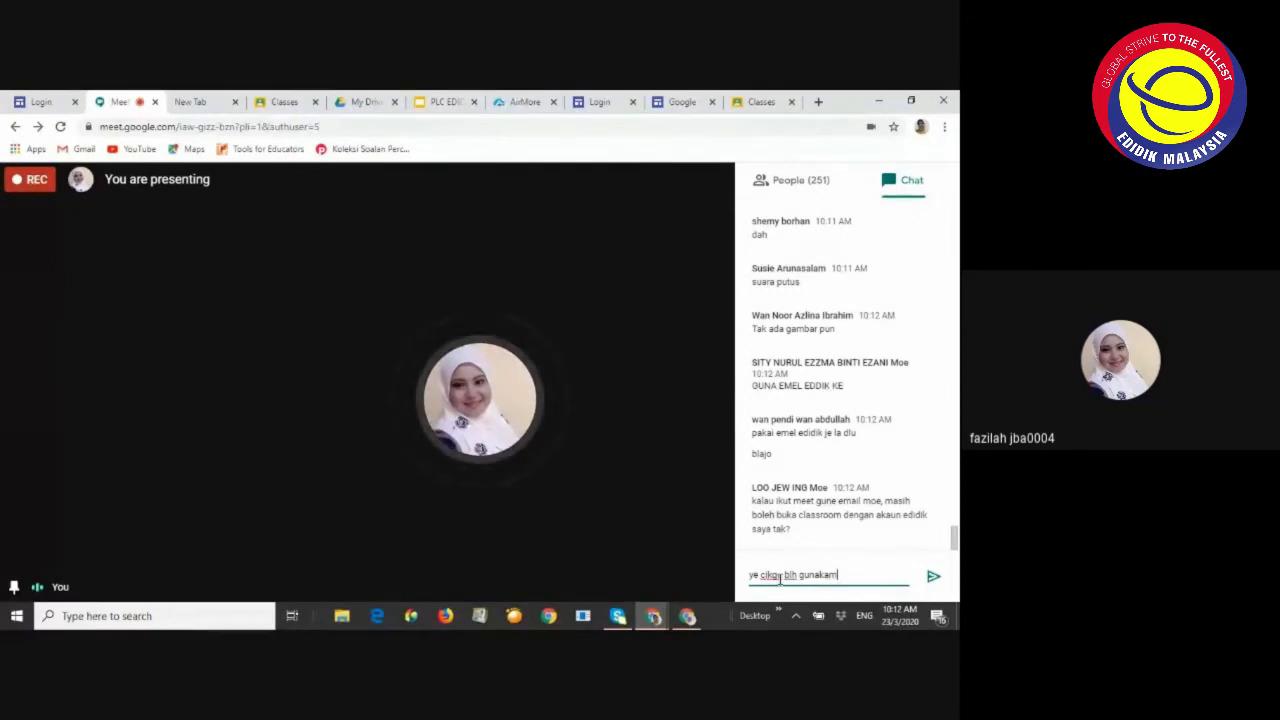
key("BackSpace")
type("n emel e")
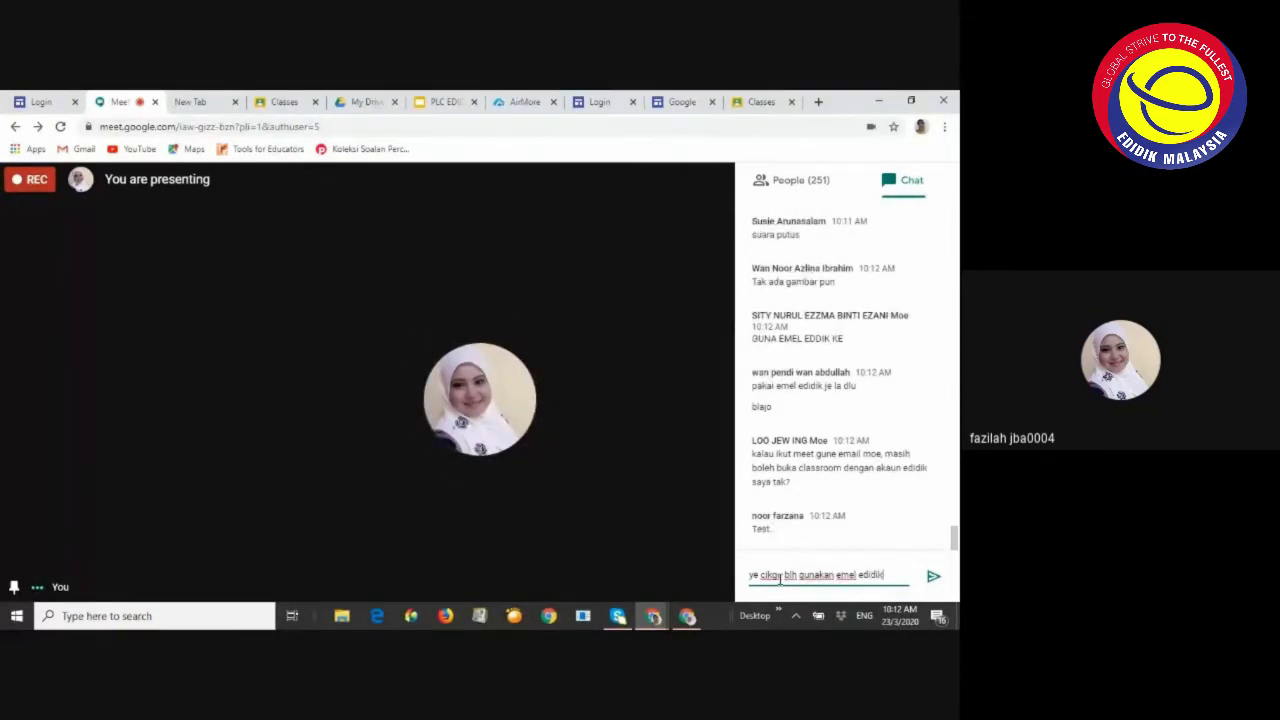
type("didik")
key("Return")
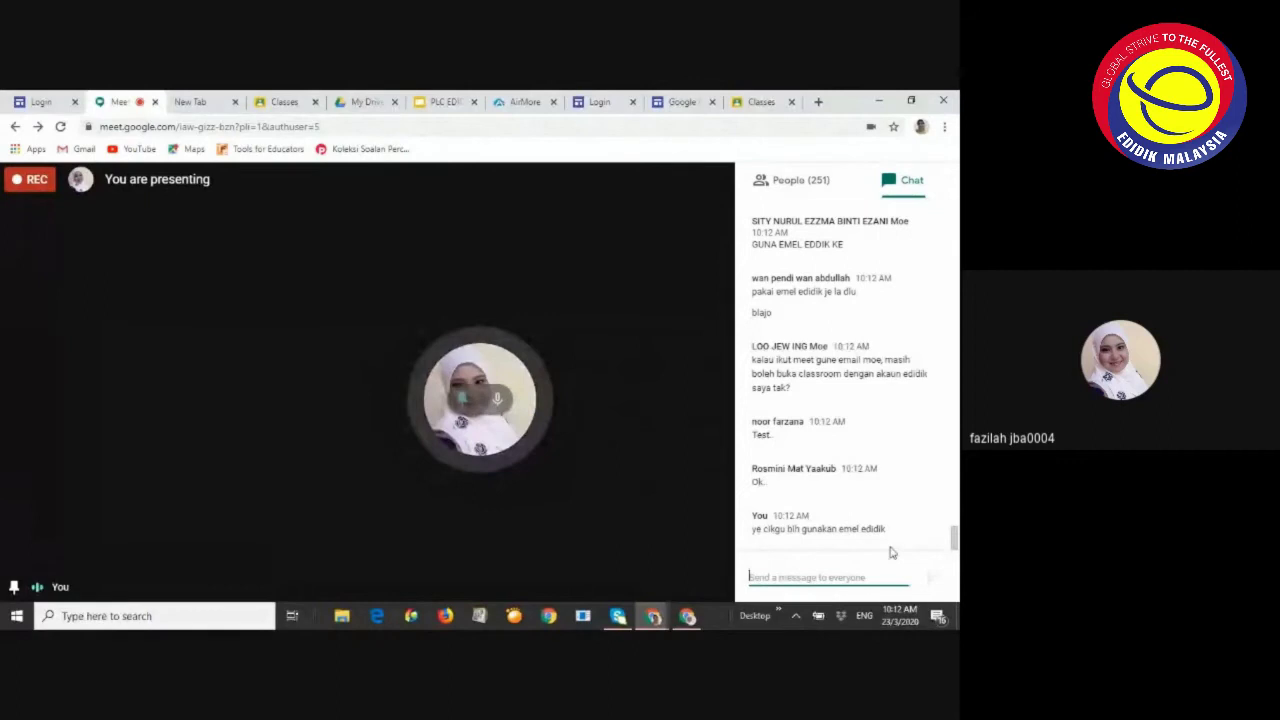
left_click(687, 615)
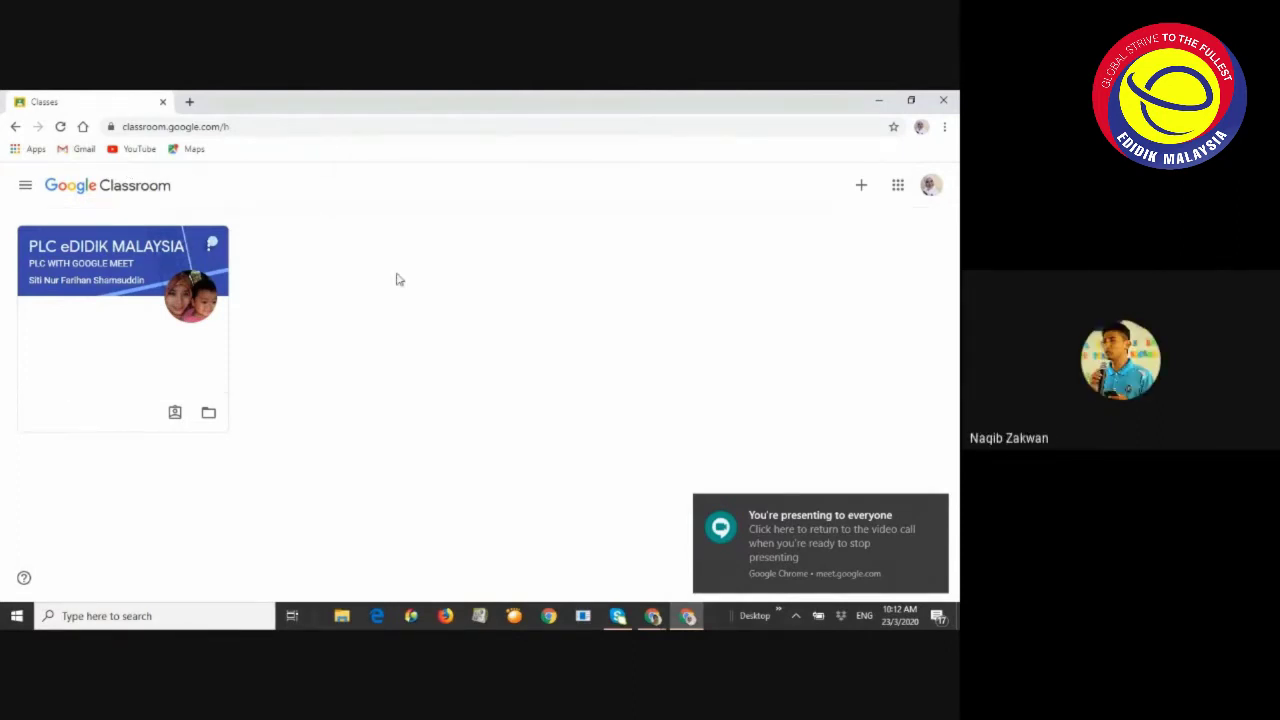
mouse_move(652, 616)
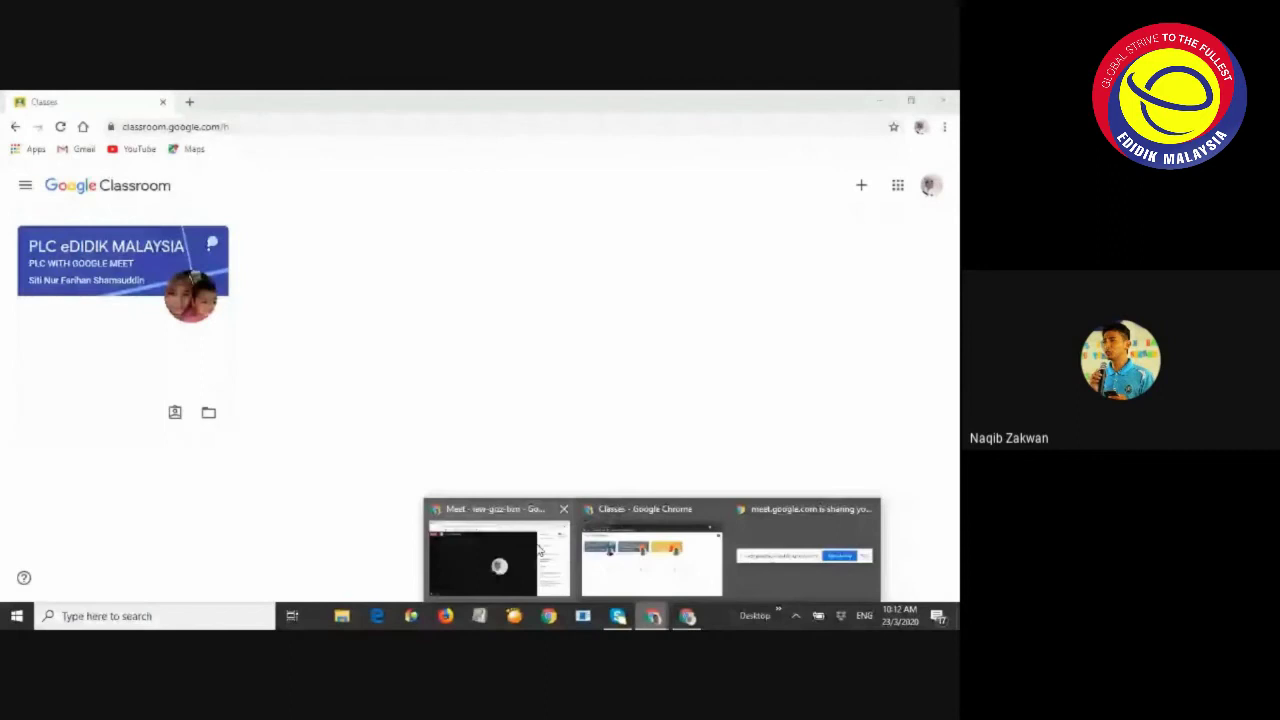
left_click(539, 550)
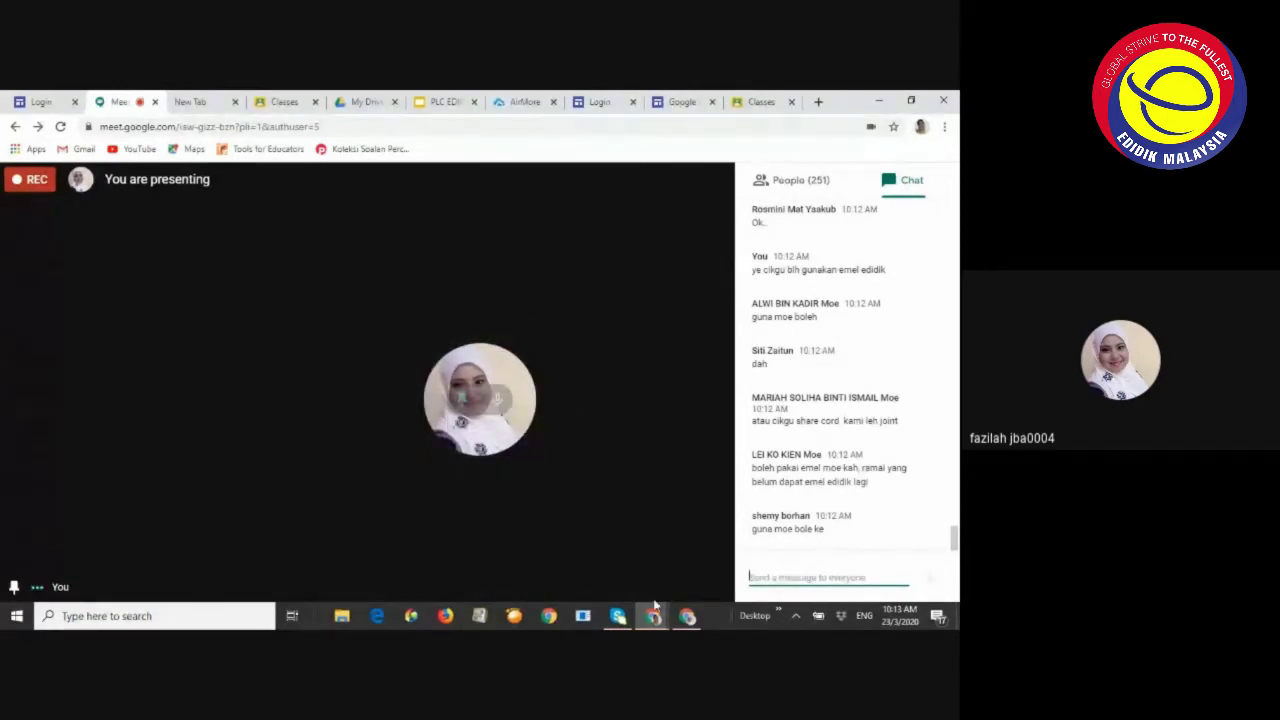
mouse_move(618, 618)
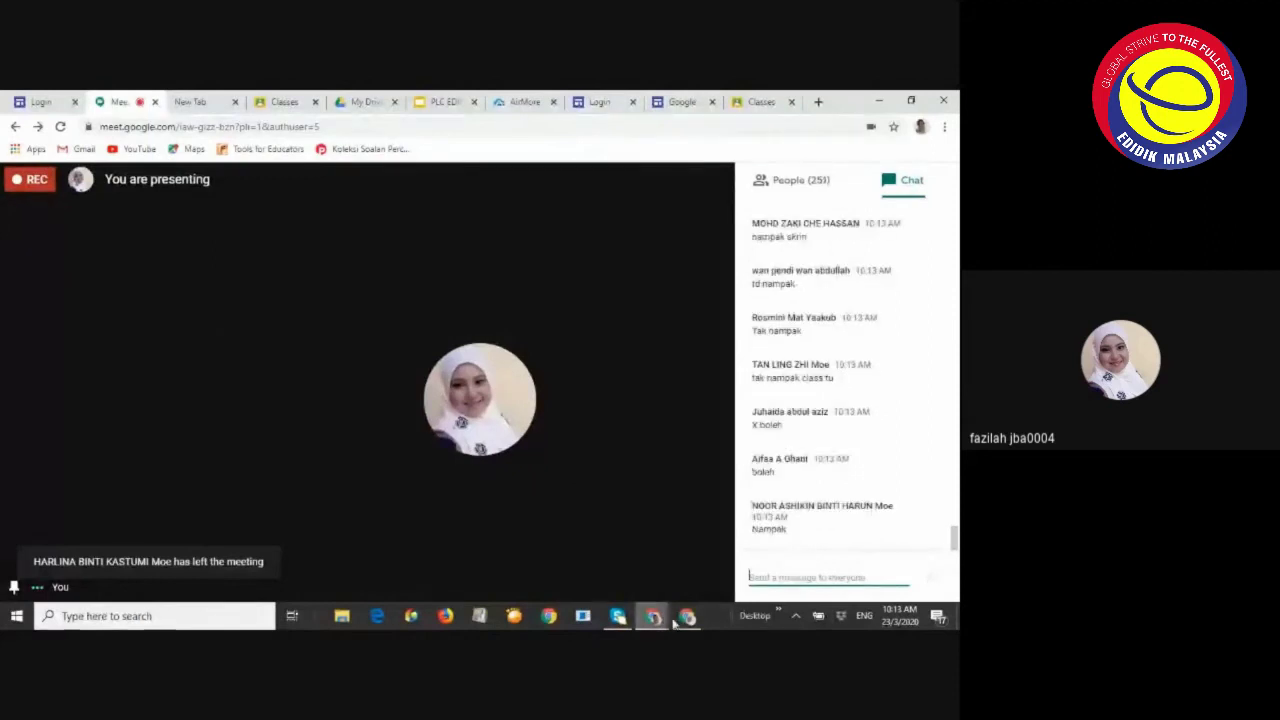
mouse_move(680, 620)
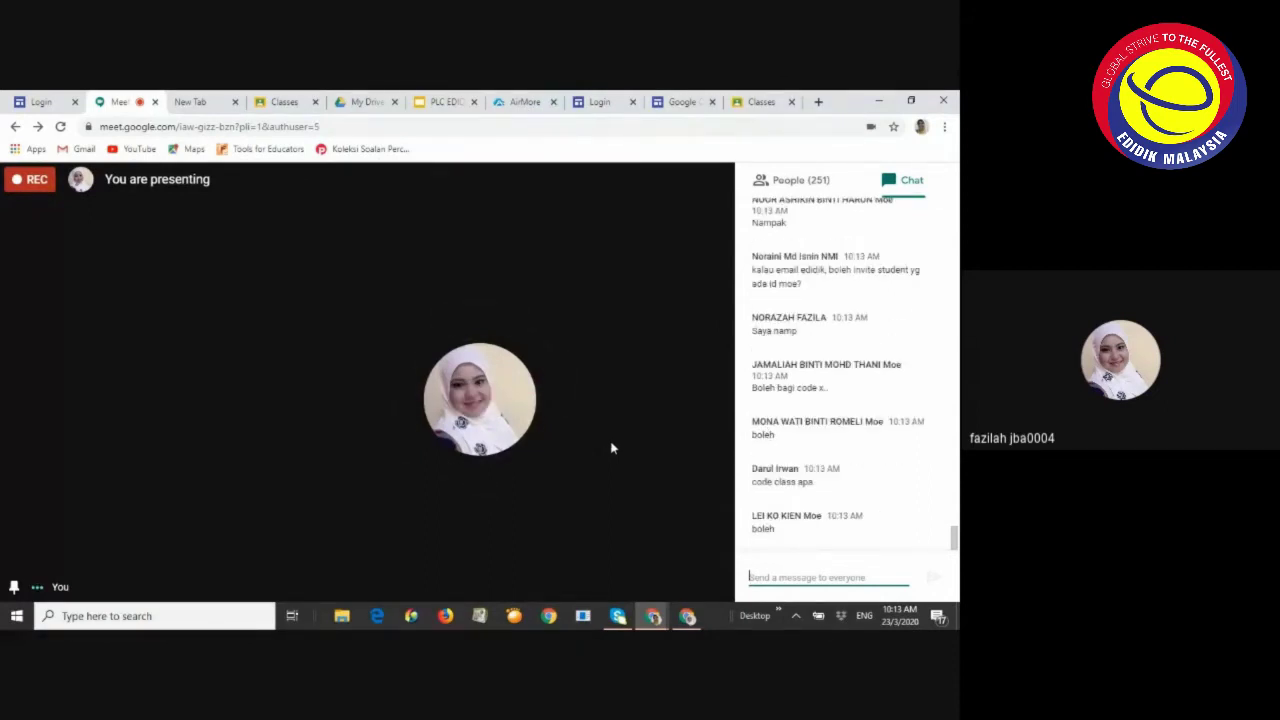
left_click(690, 617)
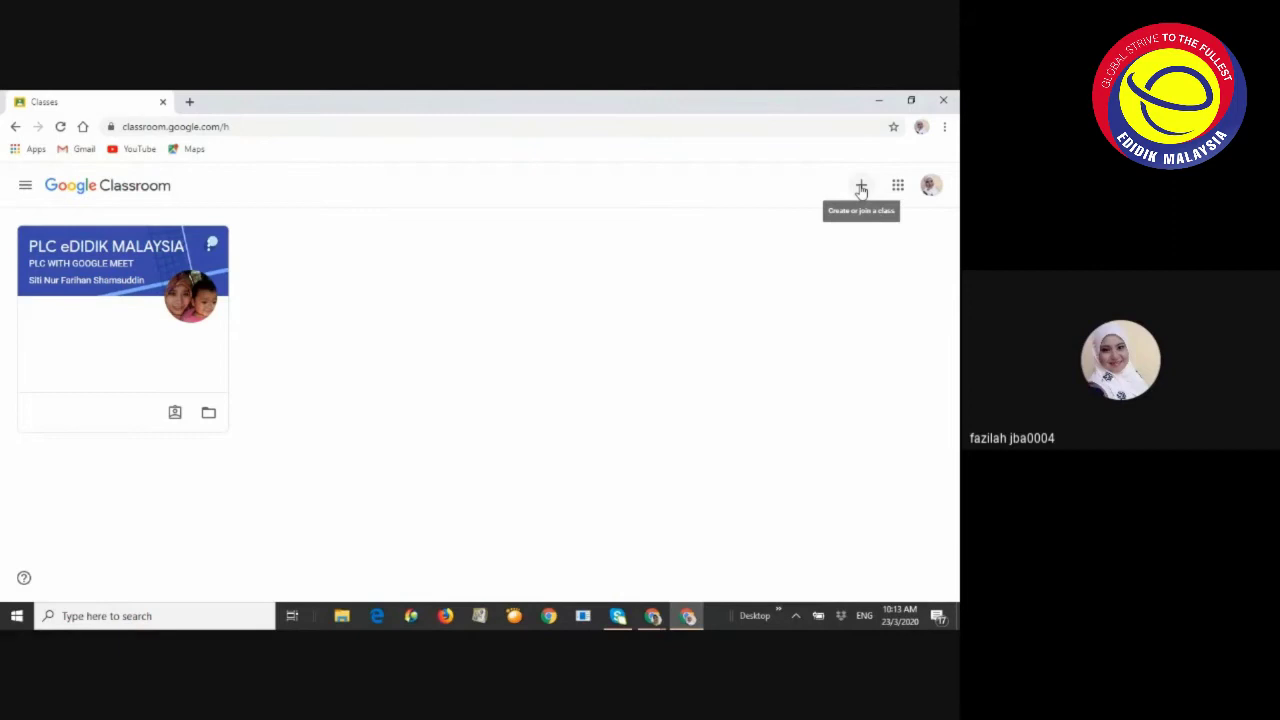
Start creating a new class and enter the class name PLC GC & KAMI
left_click(861, 189)
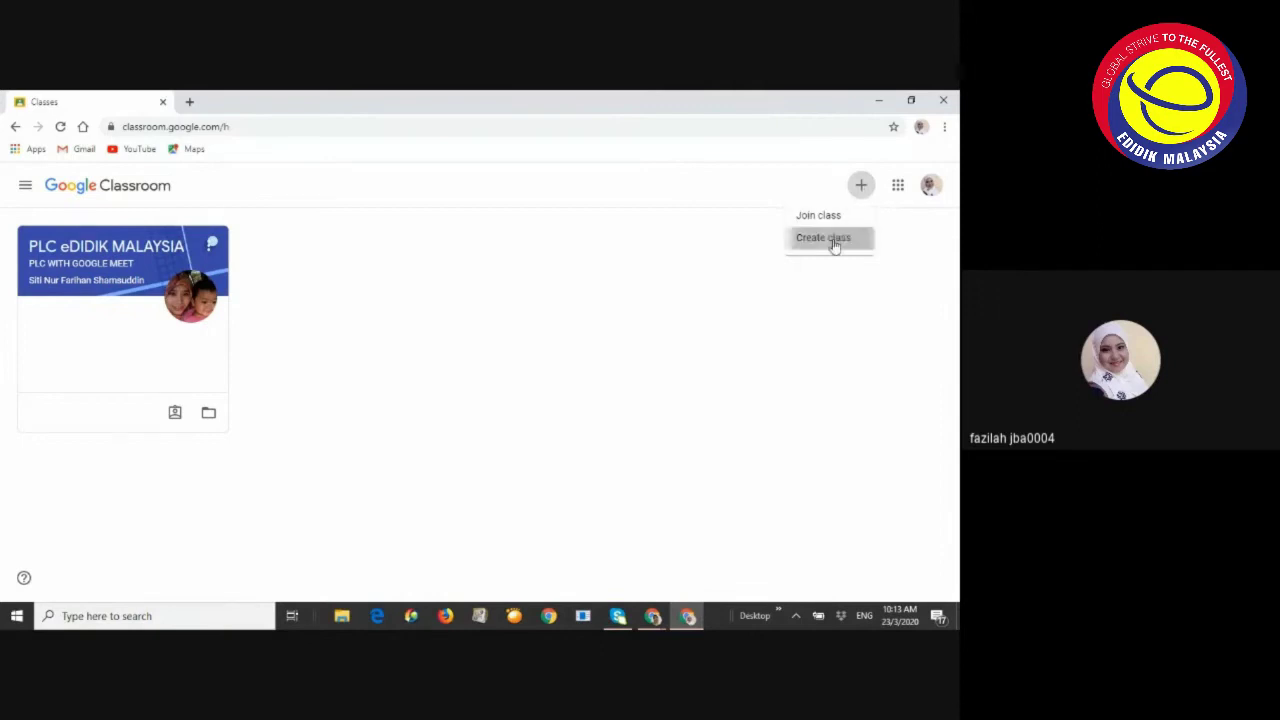
left_click(834, 240)
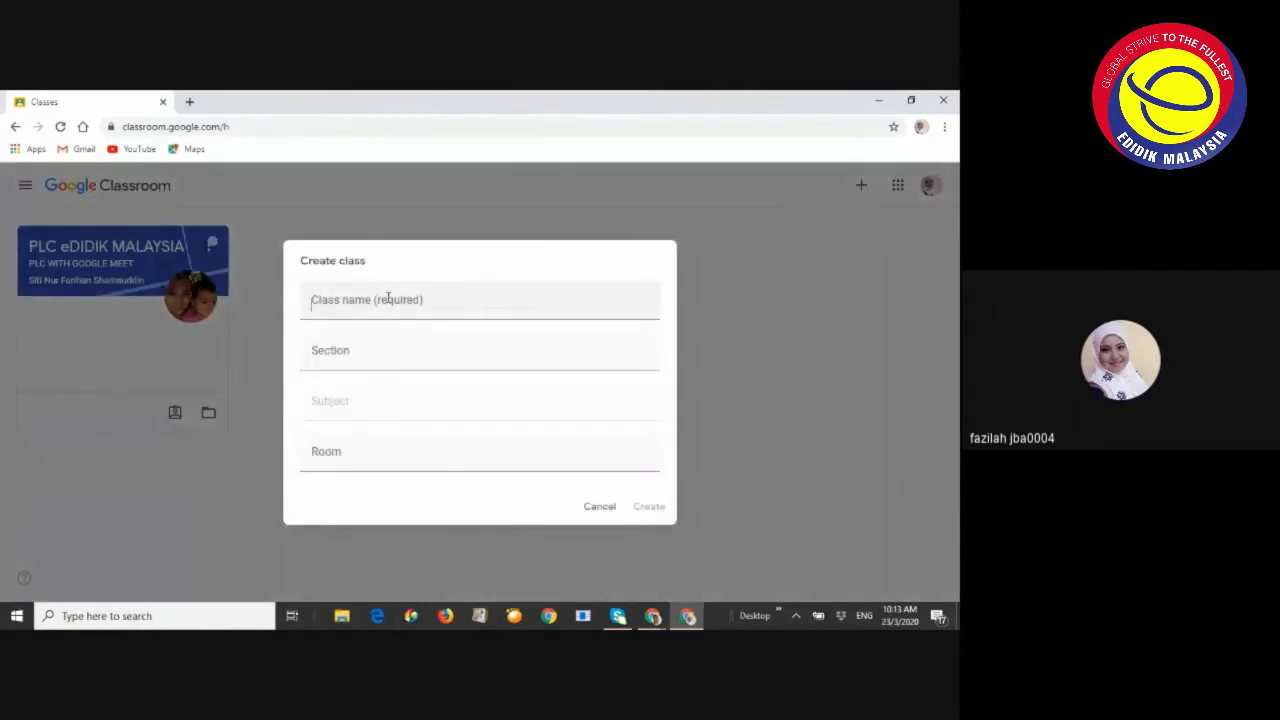
left_click(388, 297)
type("PLC GC &")
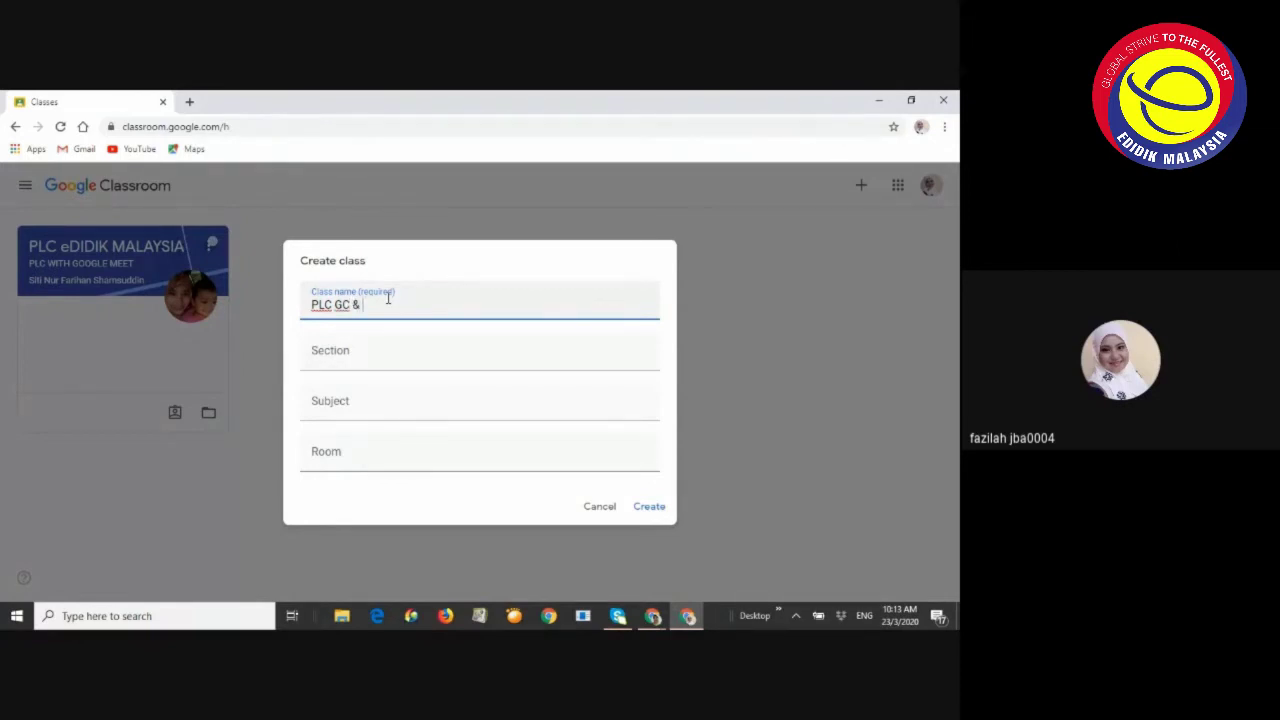
type("I")
Set the class section to 'PLC edidik' and create the class
left_click(343, 352)
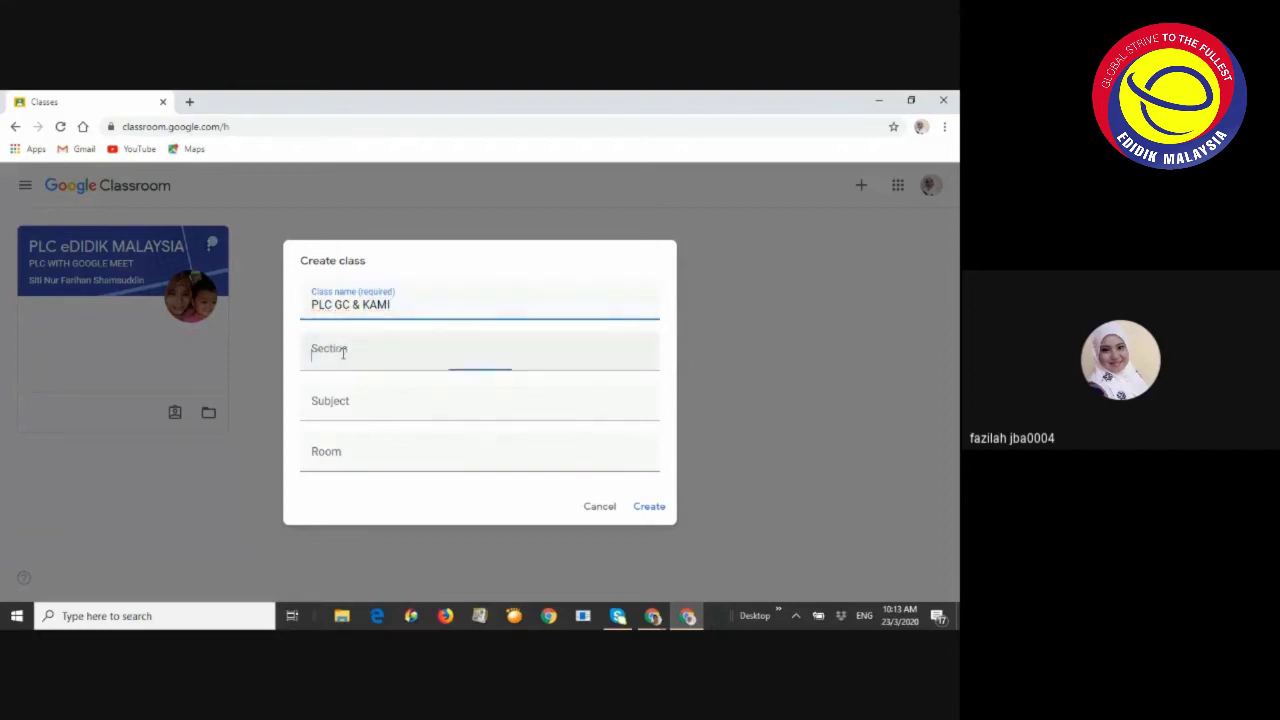
type("edidik")
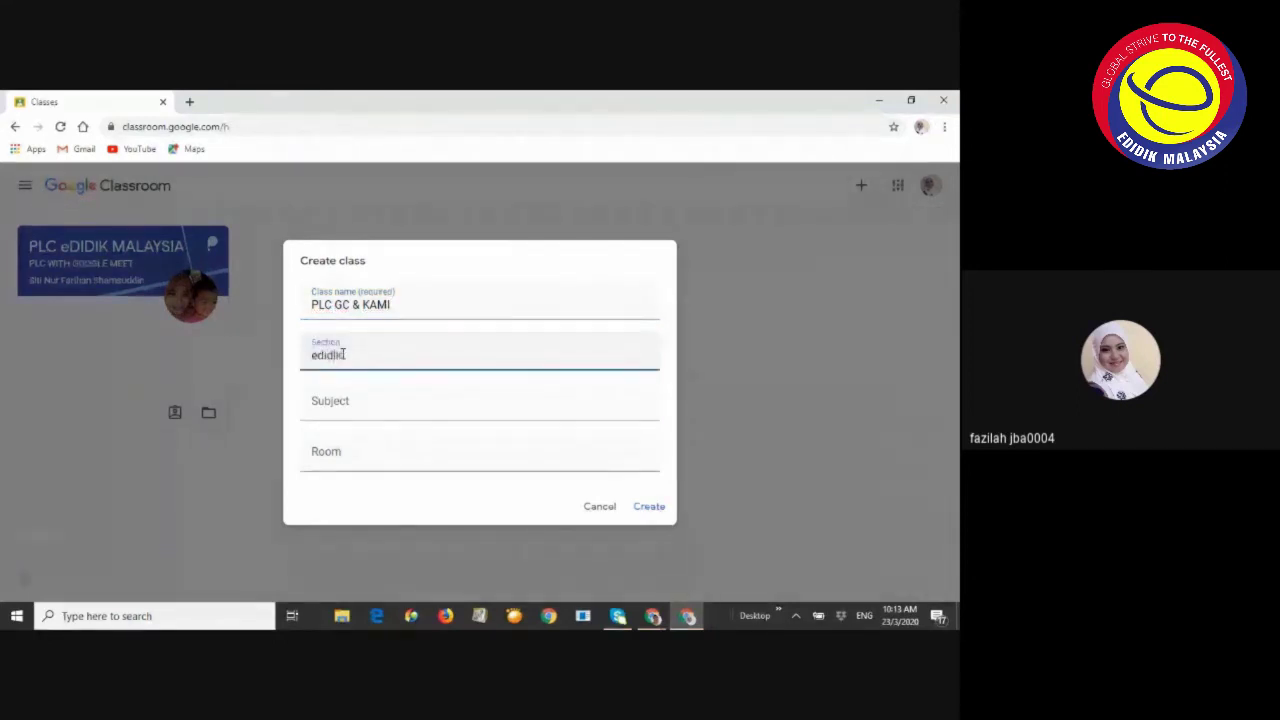
key("ctrl+a")
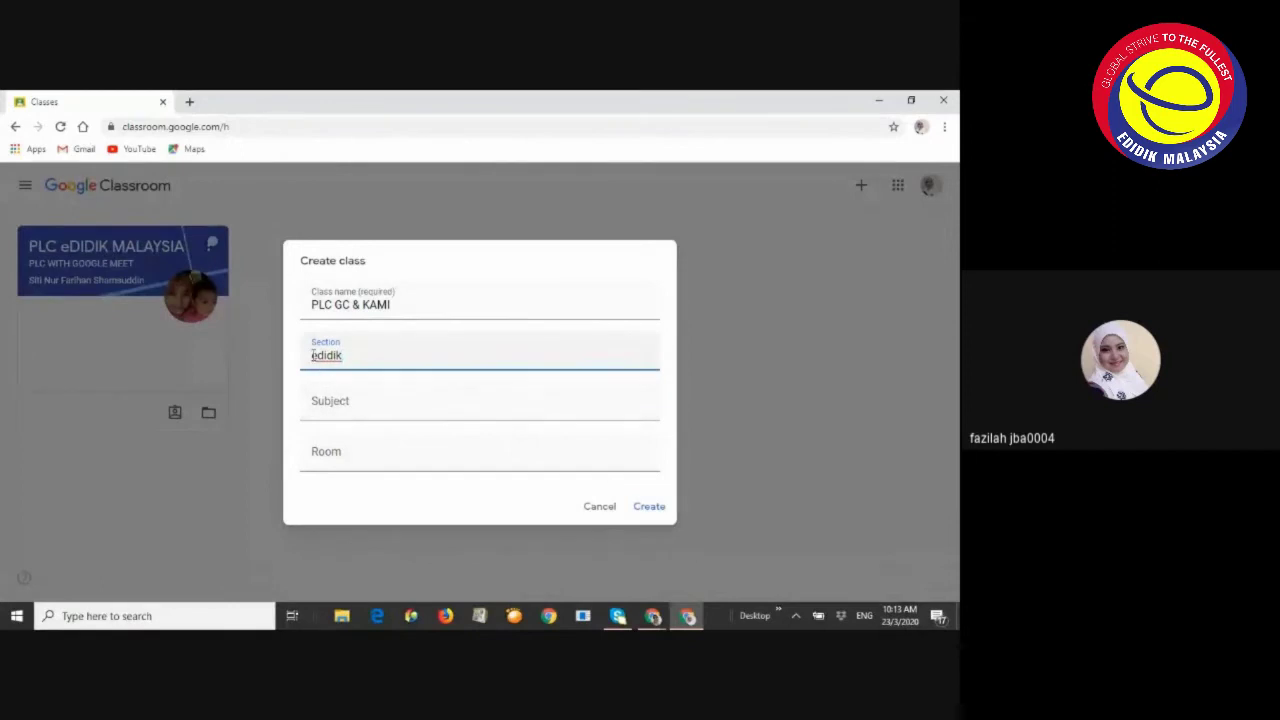
left_click(313, 355)
type("PLC")
left_click(658, 509)
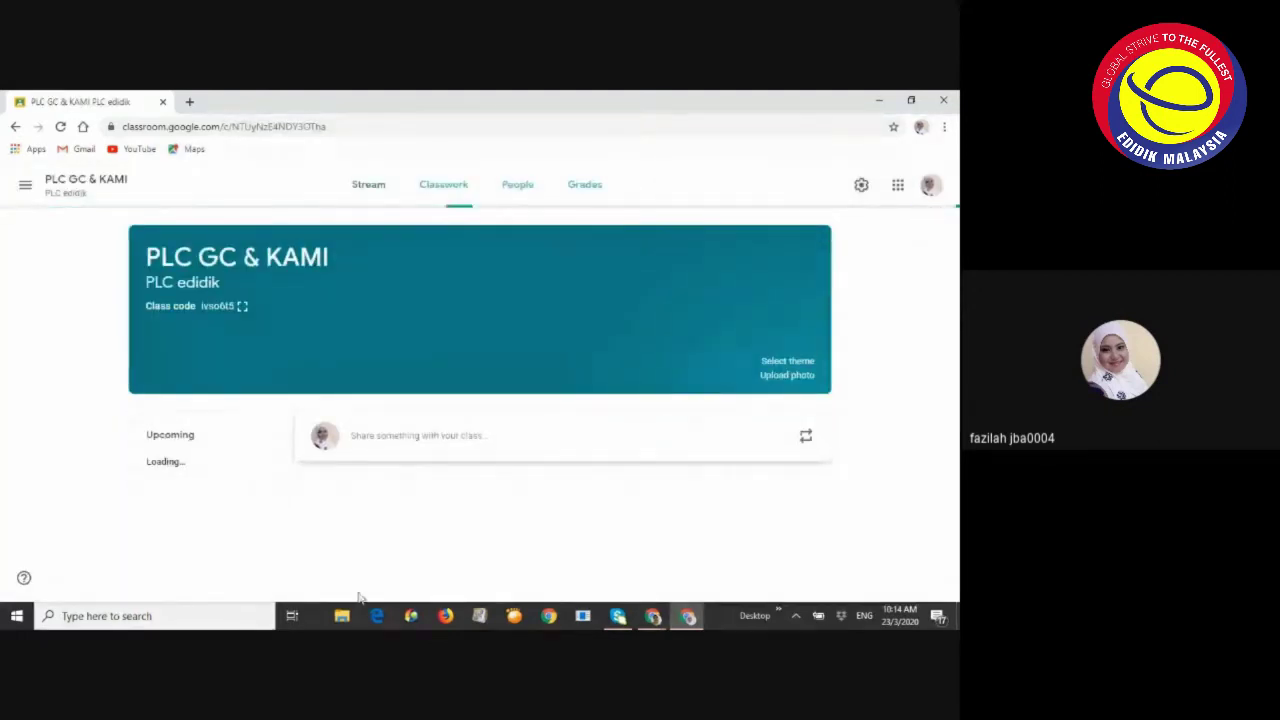
Dismiss the invite tip, display the PLC GC & KAMI class code enlarged and select it, then return to Meet
mouse_move(651, 619)
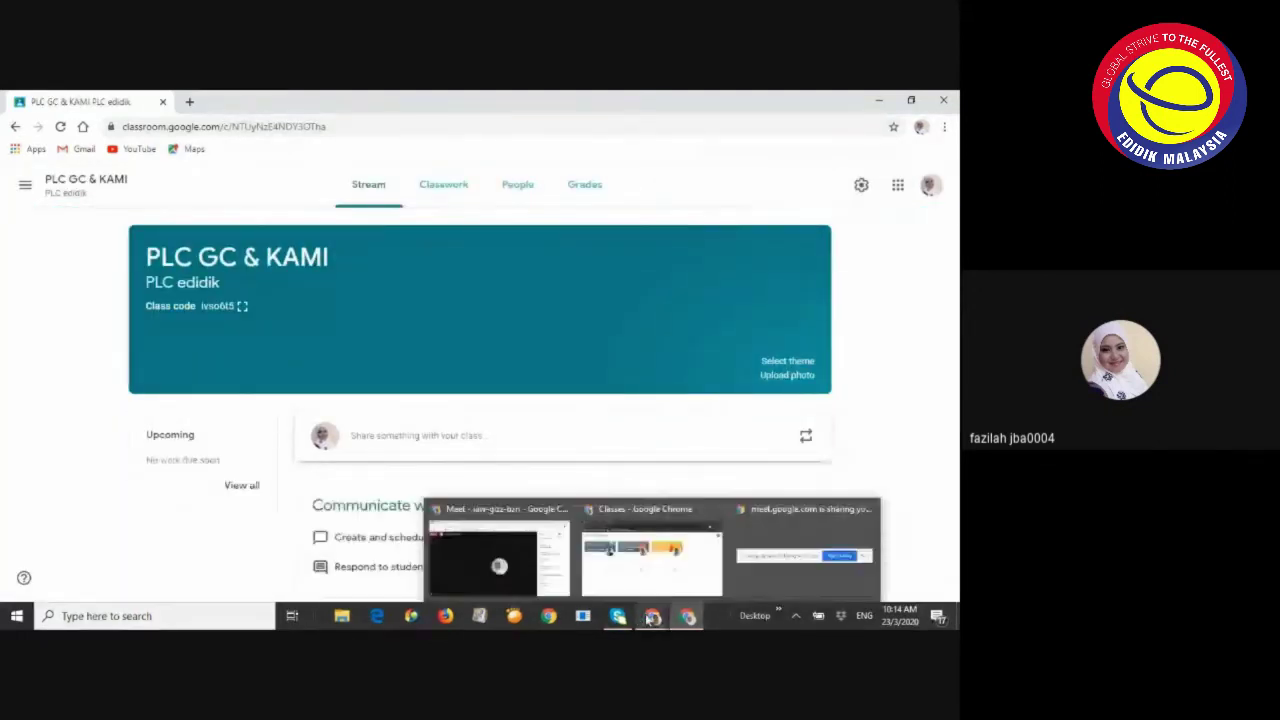
left_click(498, 560)
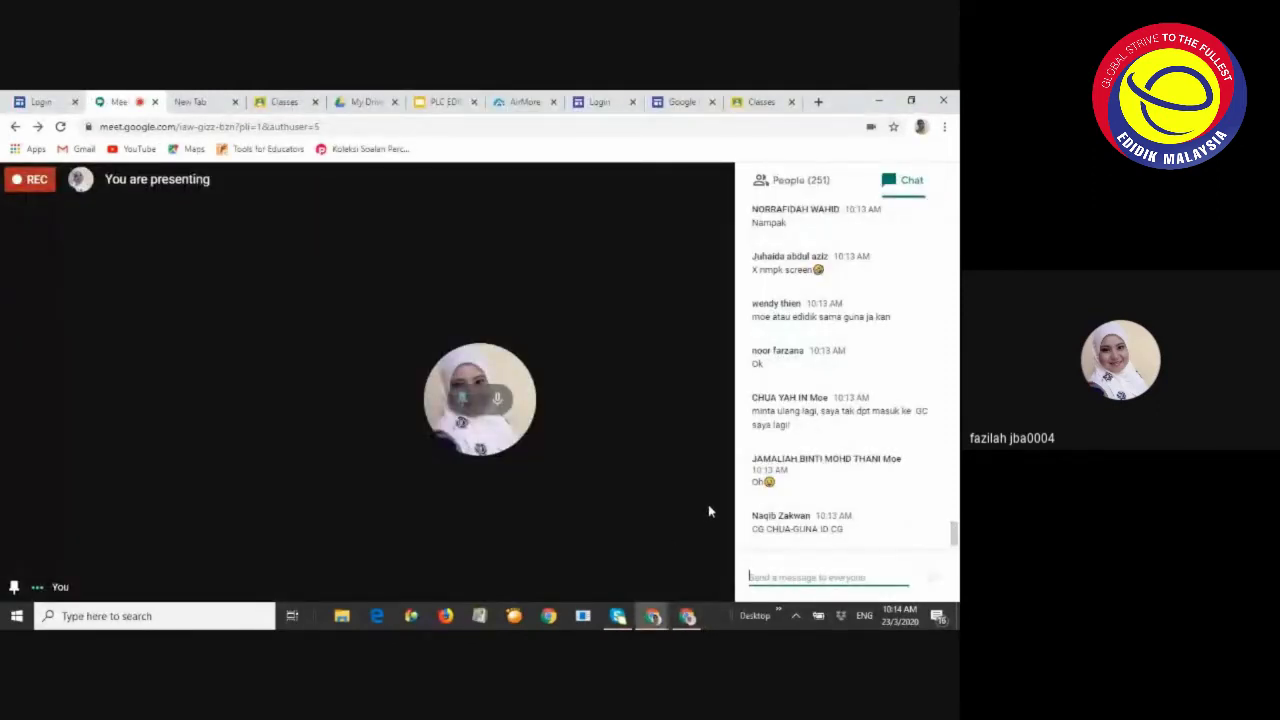
left_click(687, 617)
left_click(687, 617)
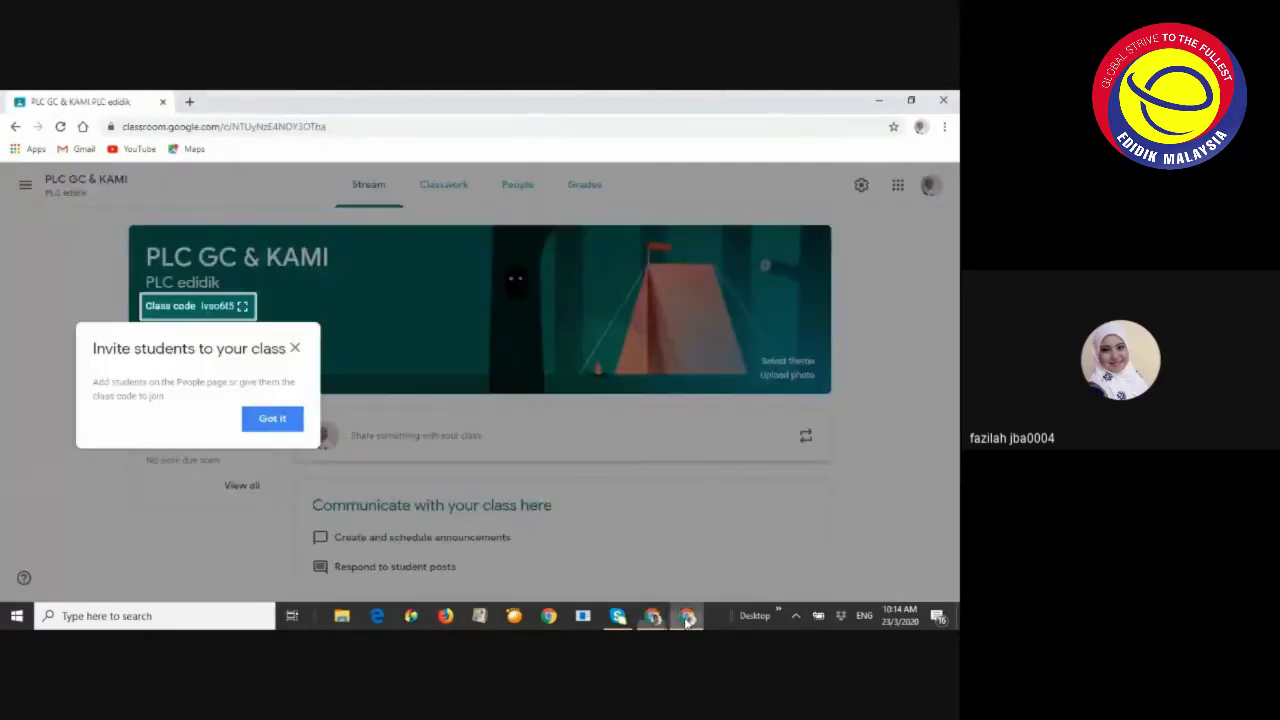
left_click(295, 350)
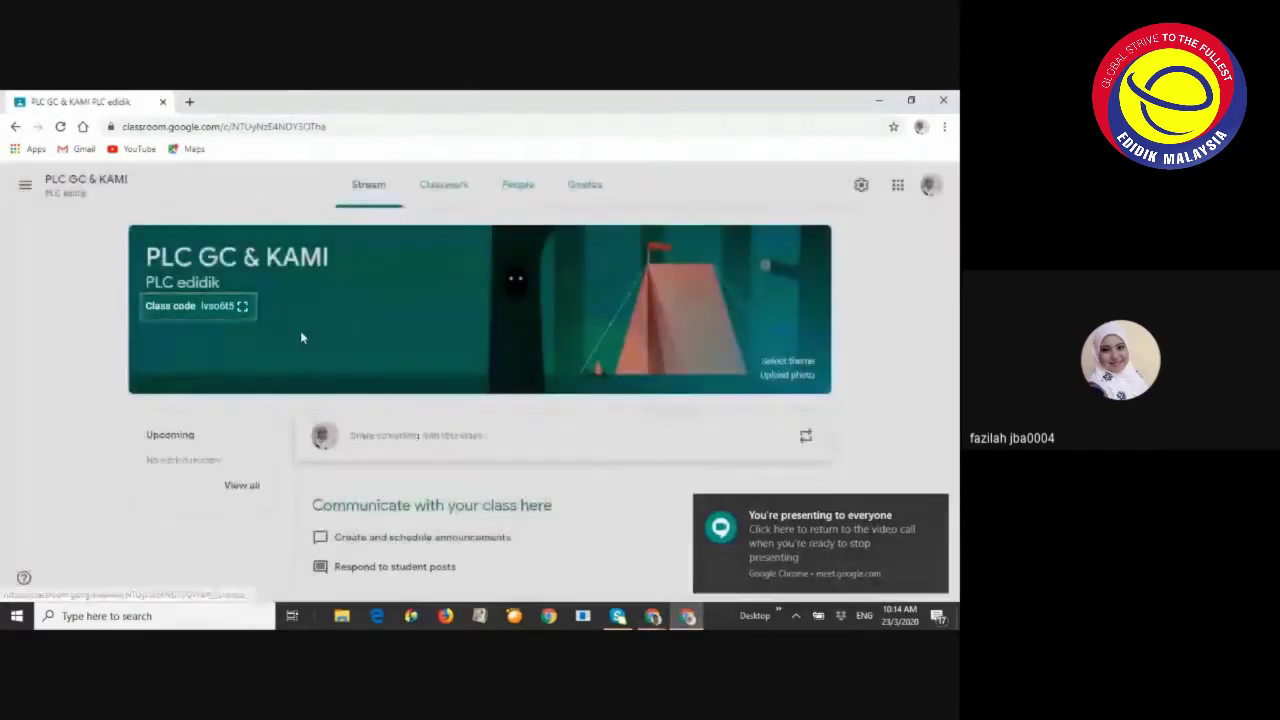
left_click(242, 306)
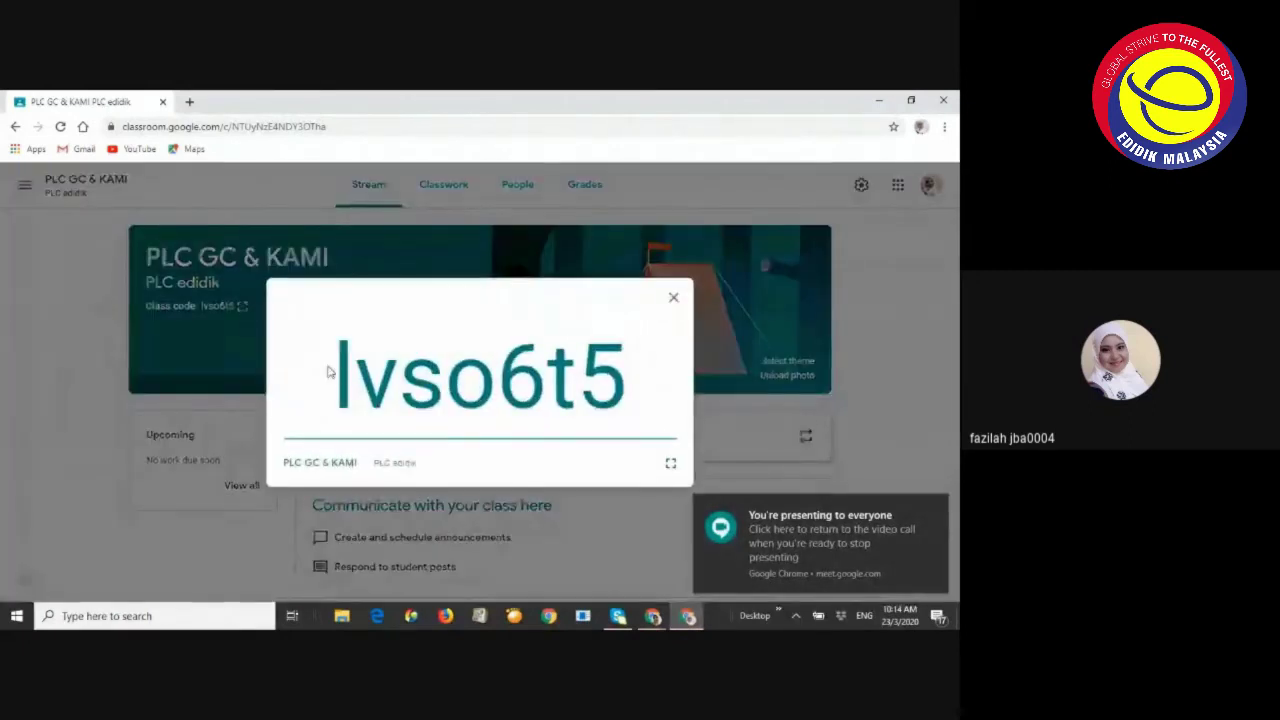
left_click_drag(334, 376, 663, 394)
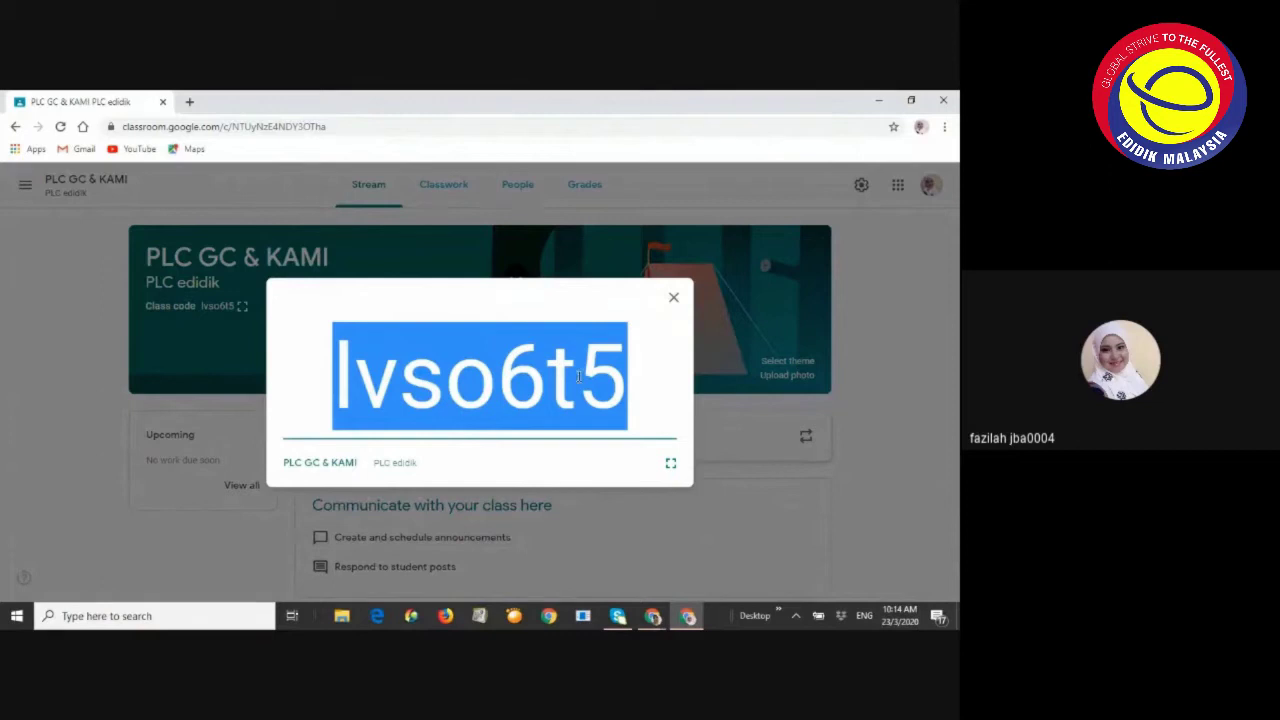
left_click(652, 616)
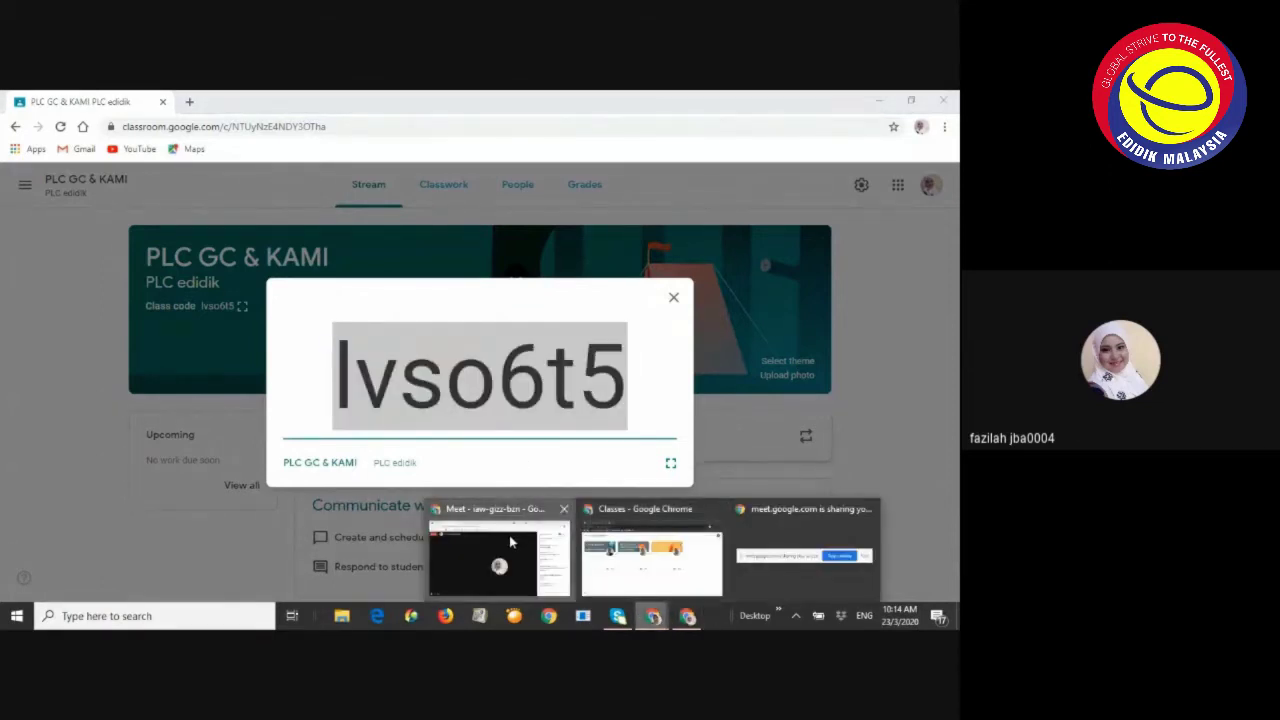
left_click(509, 535)
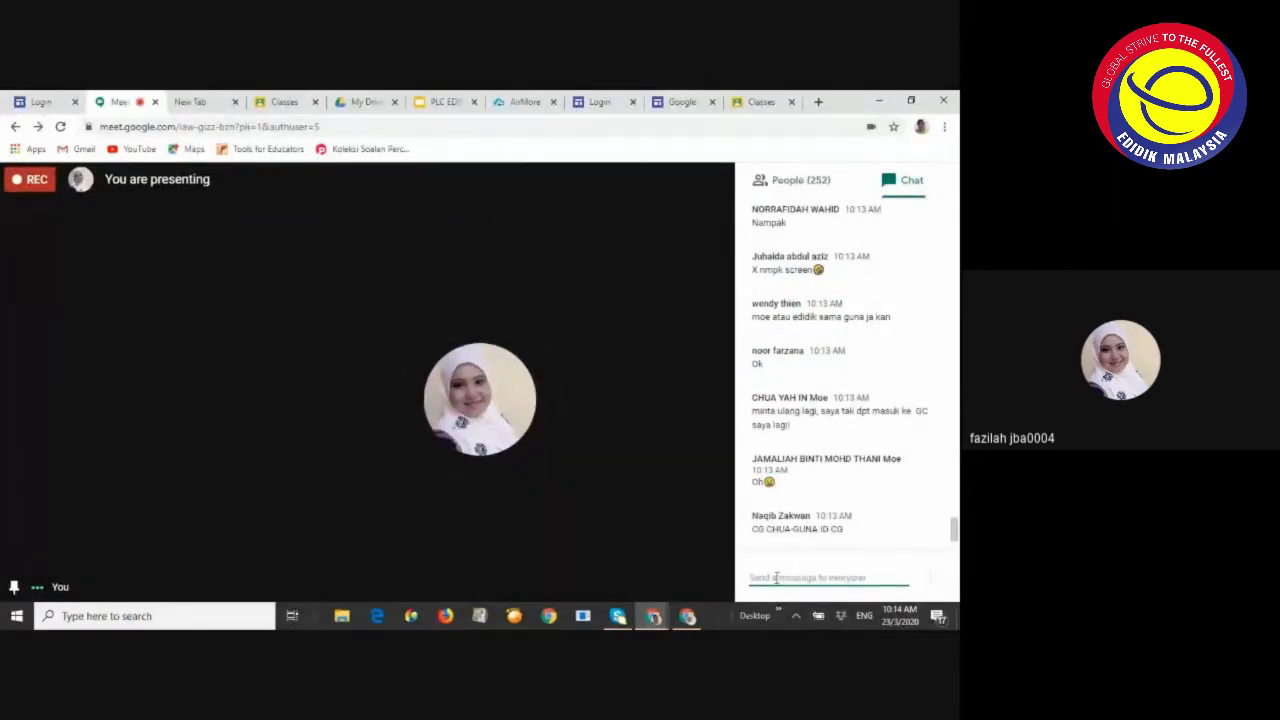
Paste and send the class code in the Meet chat twice, then return to the enlarged code
left_click(933, 576)
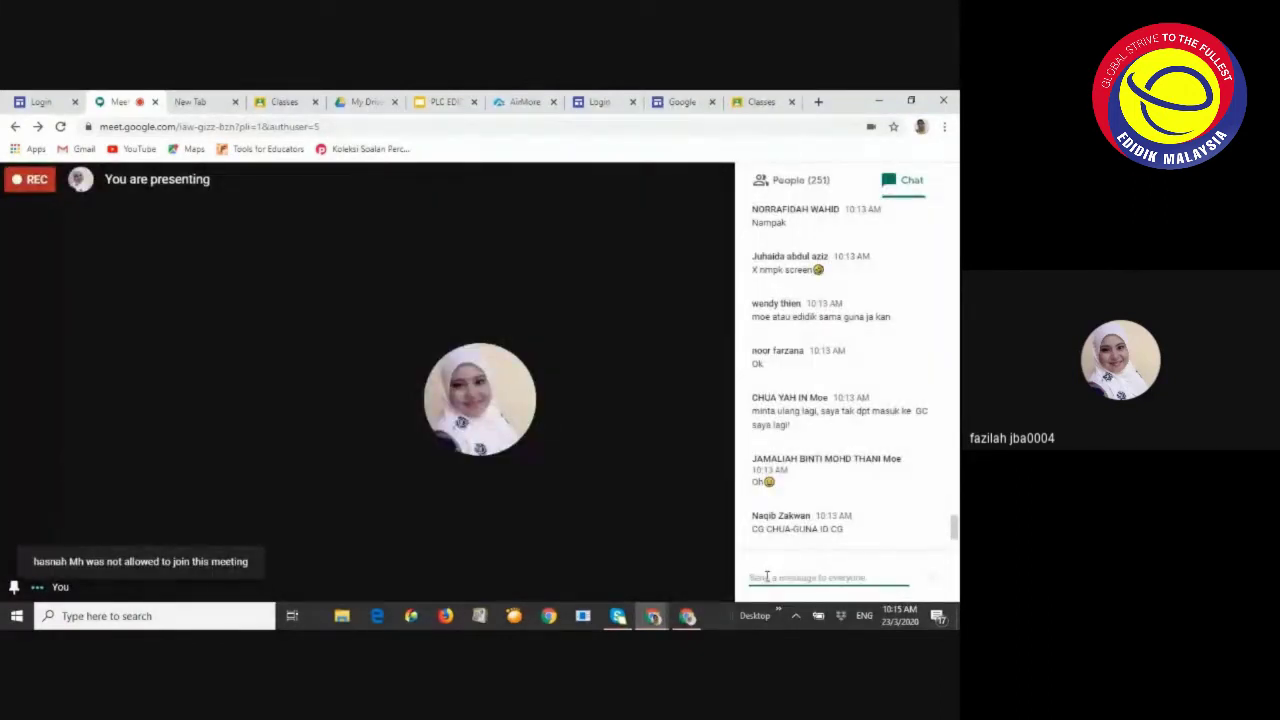
key("ctrl+v")
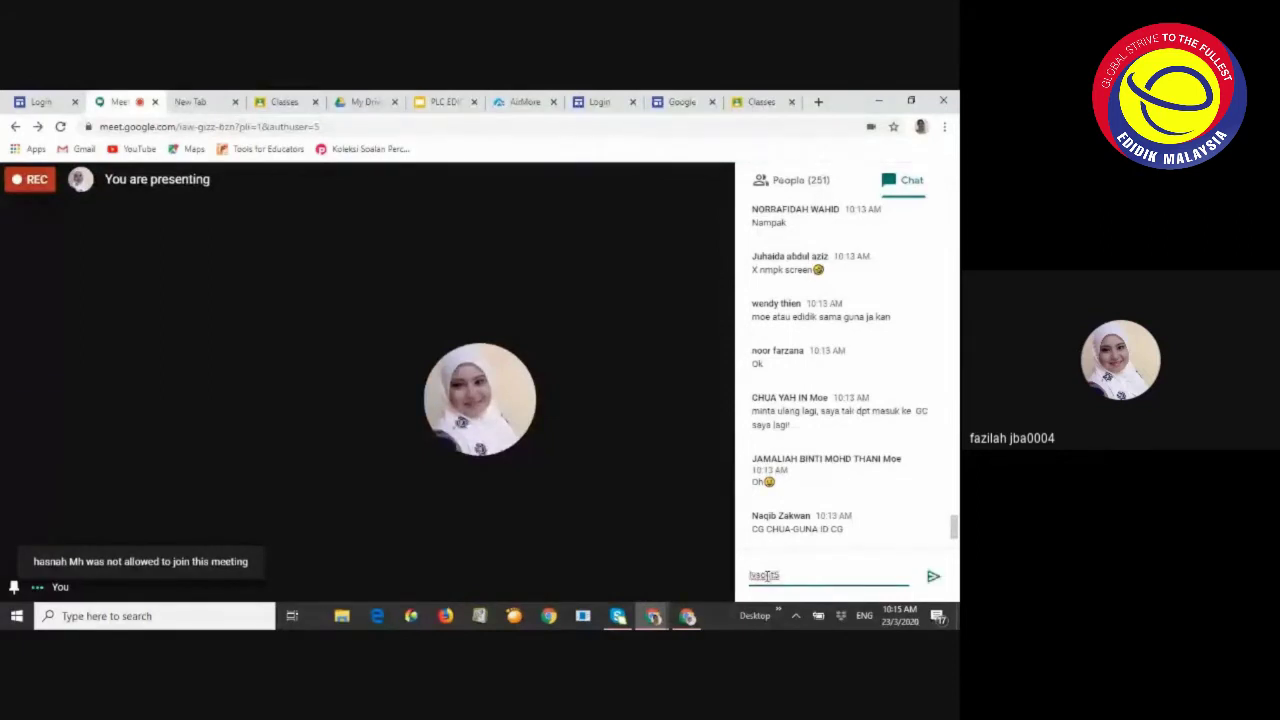
left_click(933, 578)
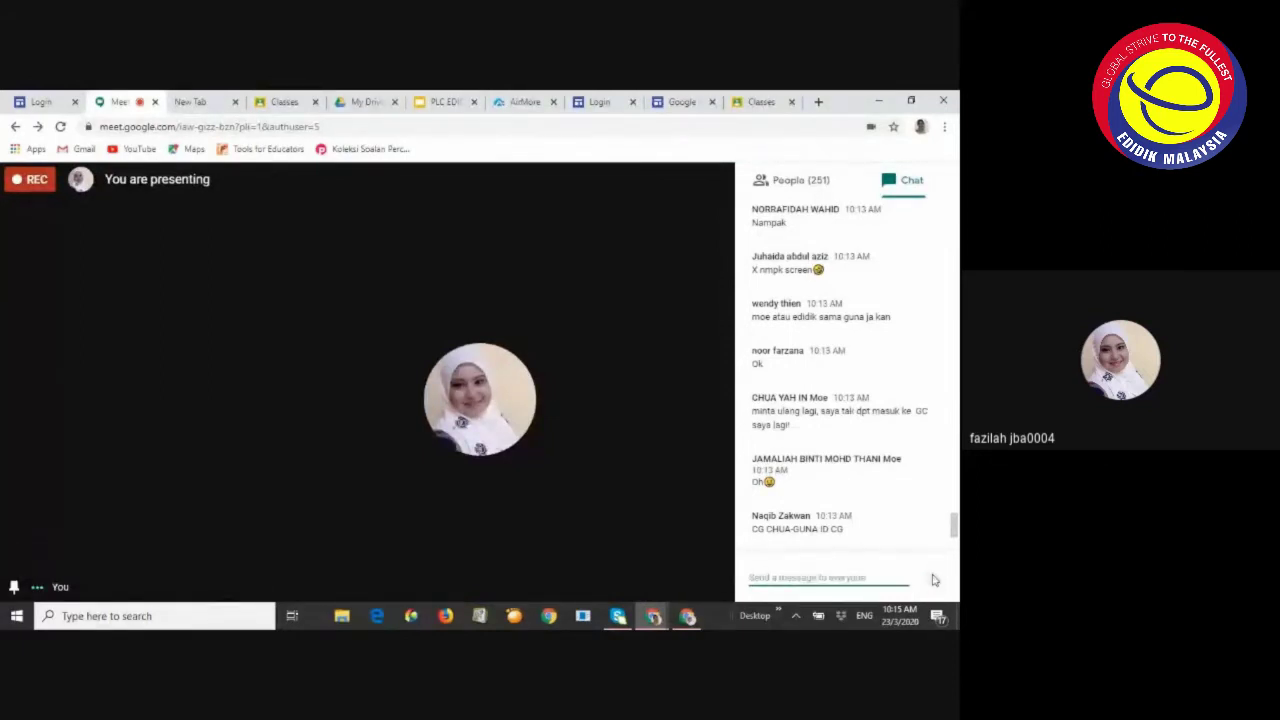
scroll(860, 510, "down", 10)
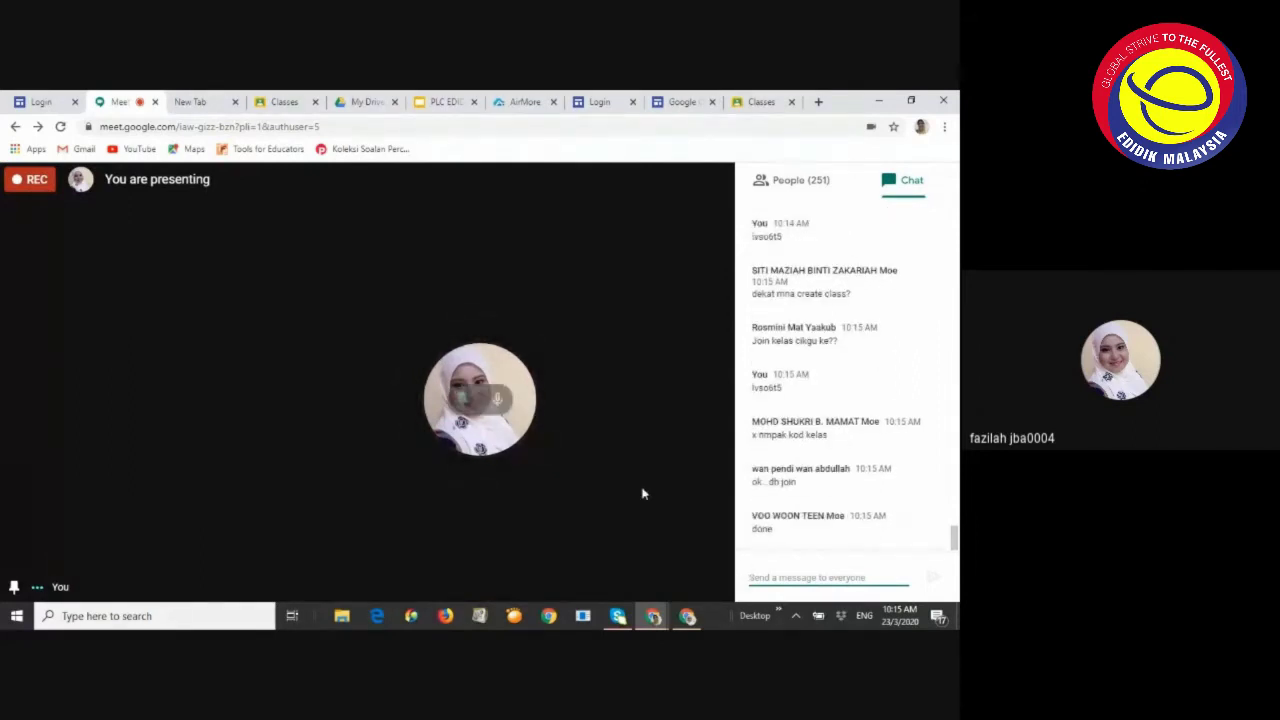
left_click(687, 616)
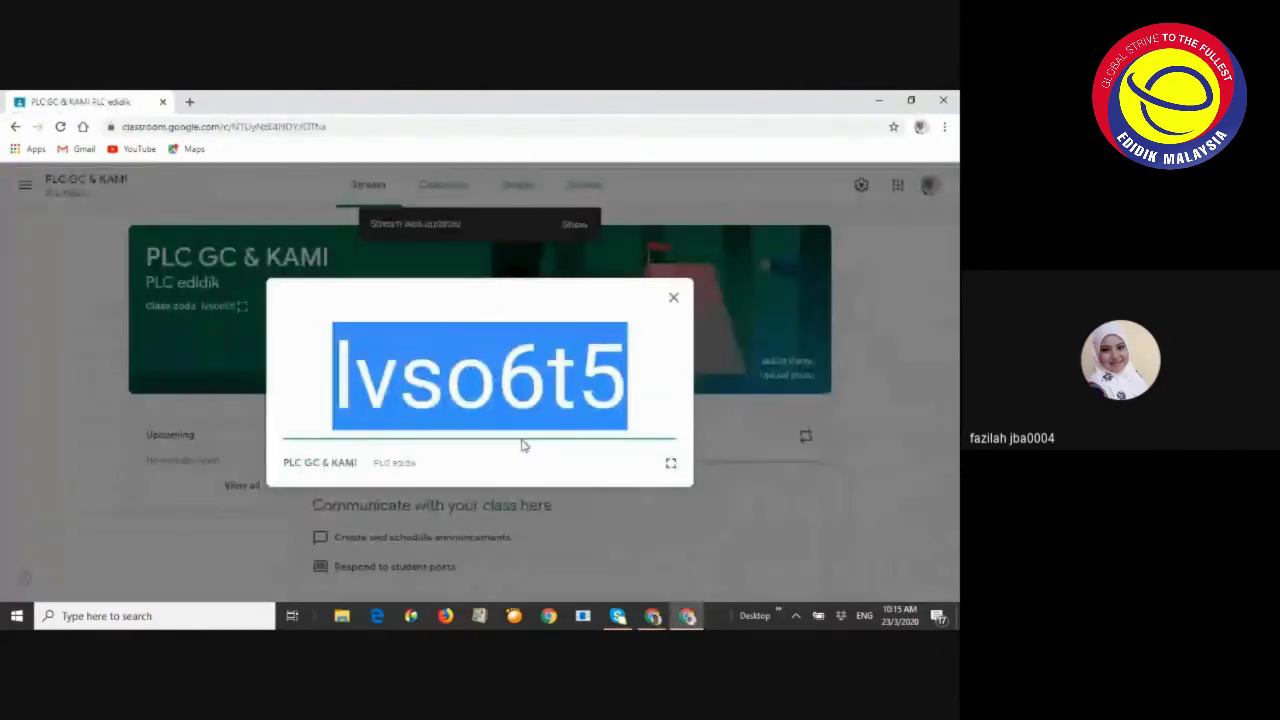
Close the enlarged class code and scroll through the joined students on the People page
left_click(668, 388)
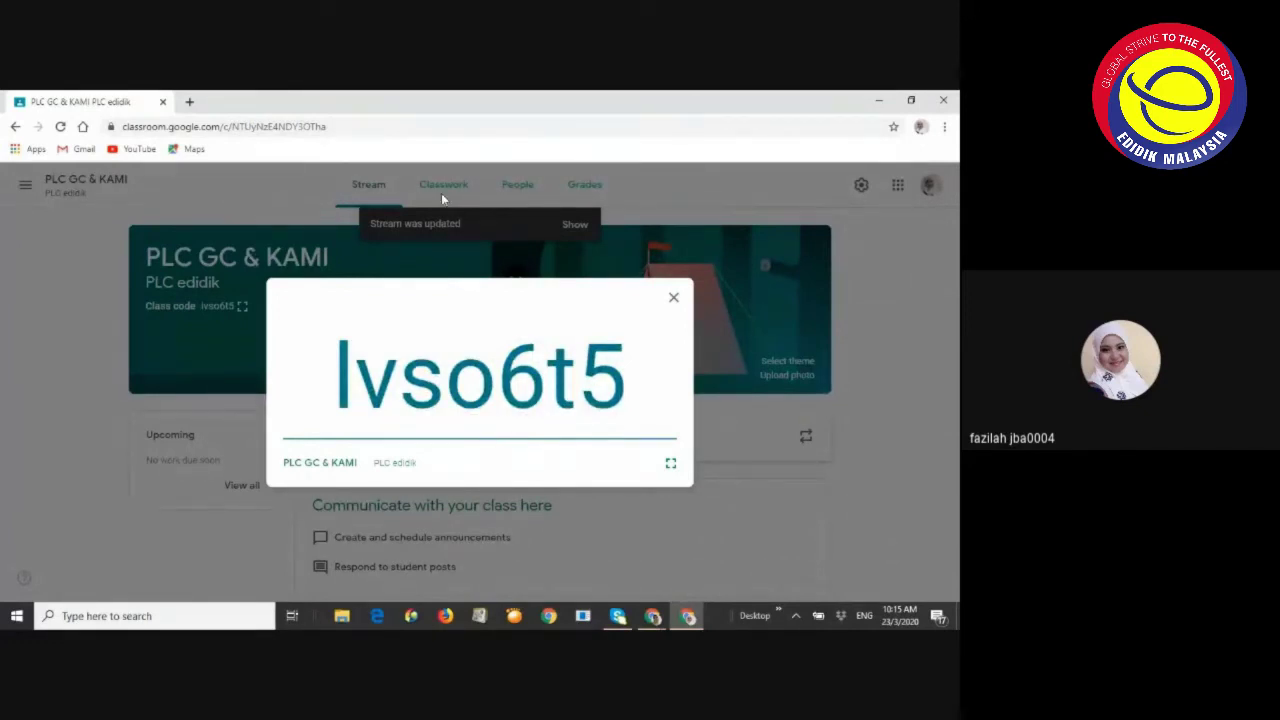
left_click(517, 190)
left_click(518, 190)
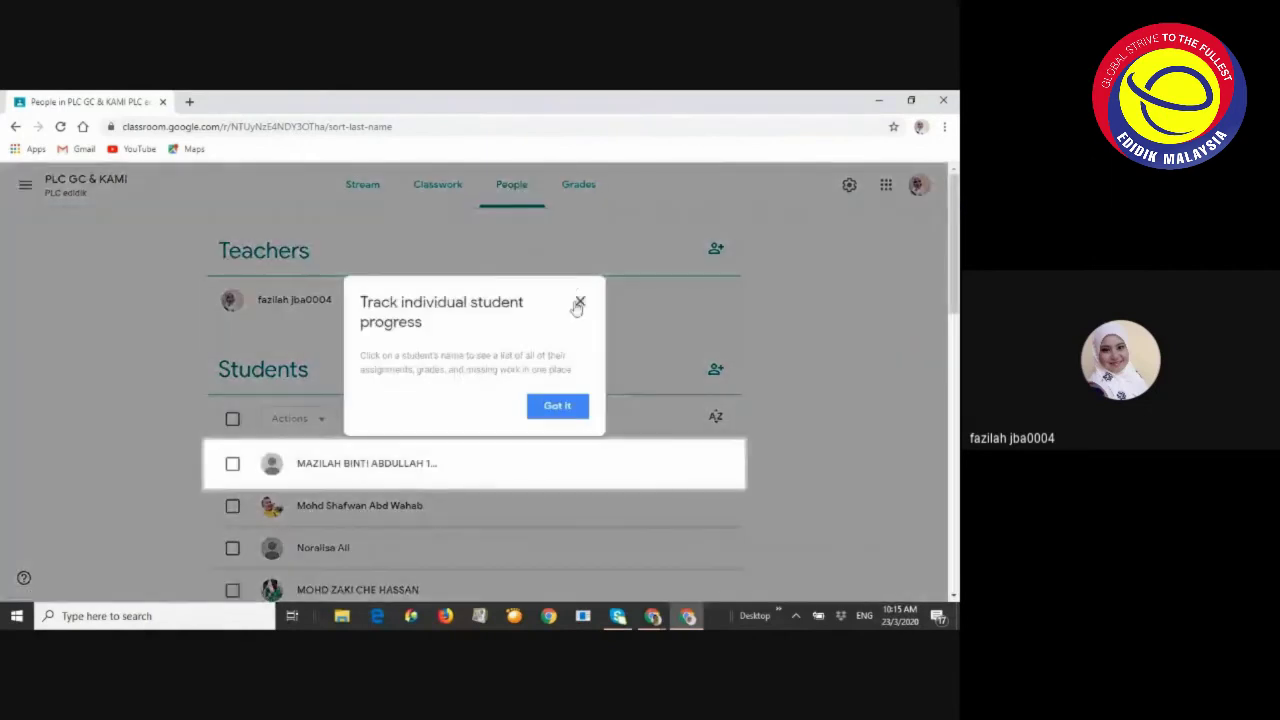
left_click(579, 300)
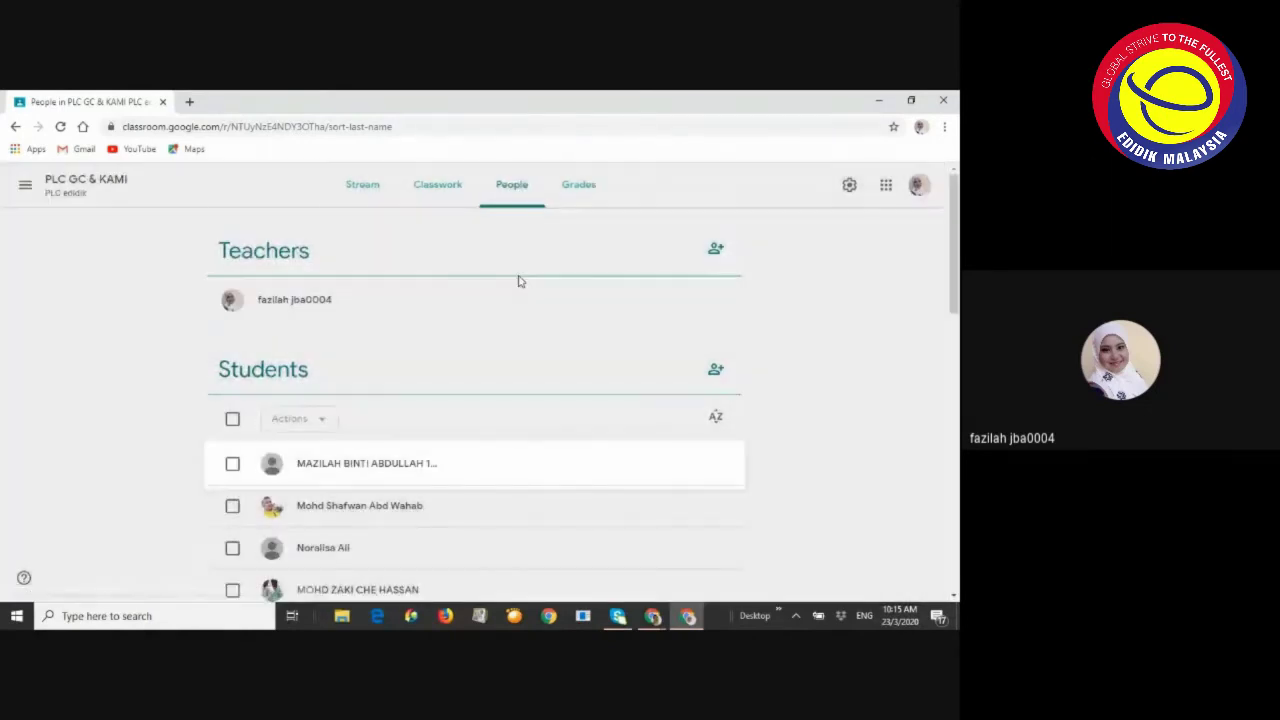
scroll(500, 308, "down", 15)
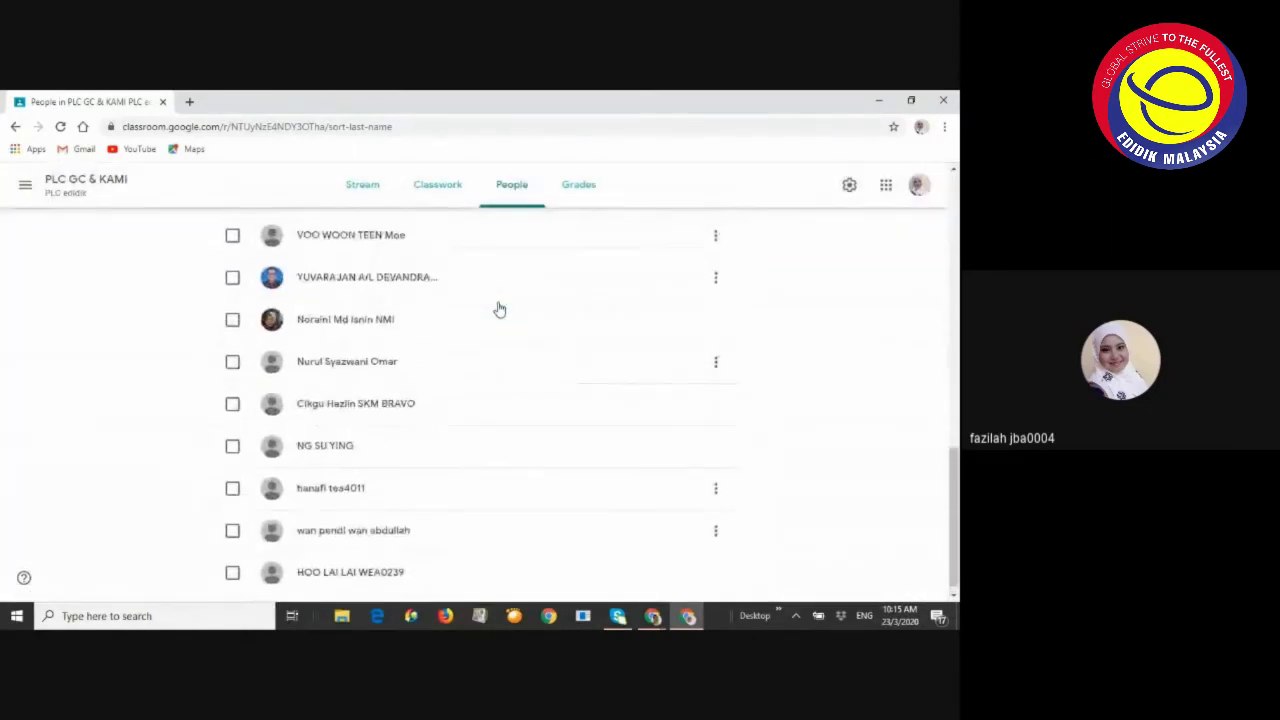
scroll(494, 297, "up", 5)
scroll(491, 297, "down", 5)
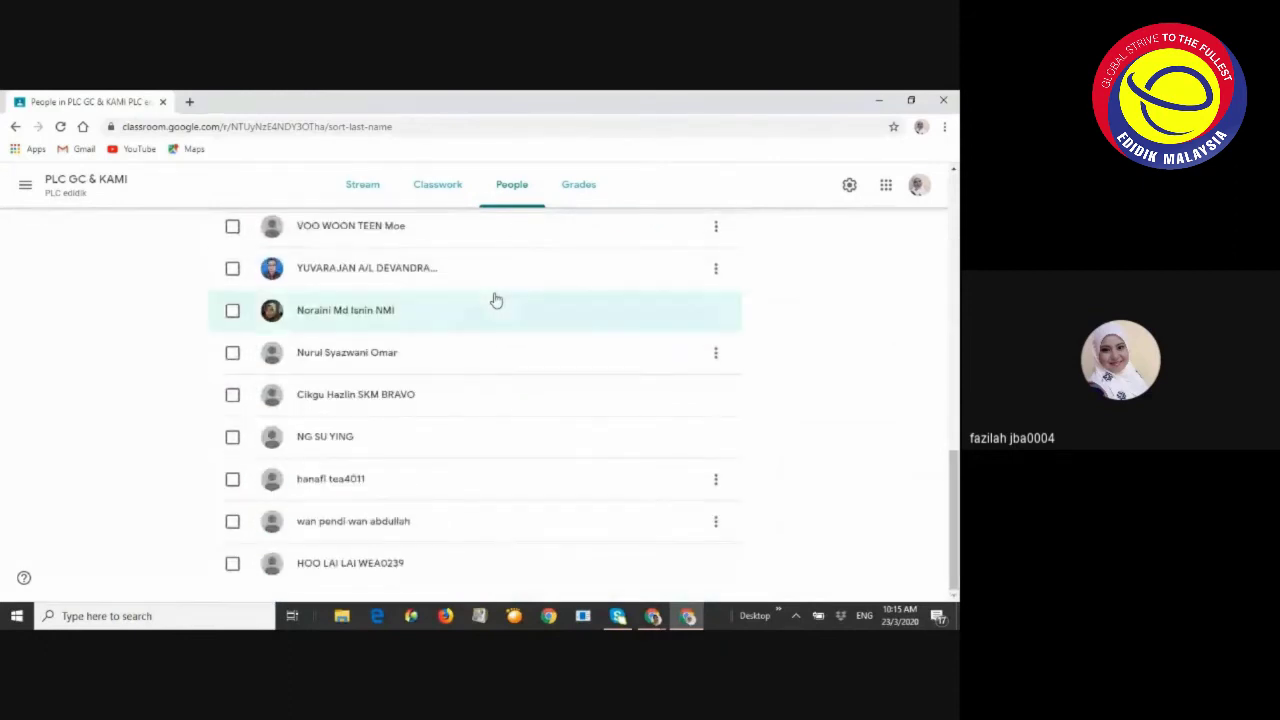
scroll(480, 310, "up", 15)
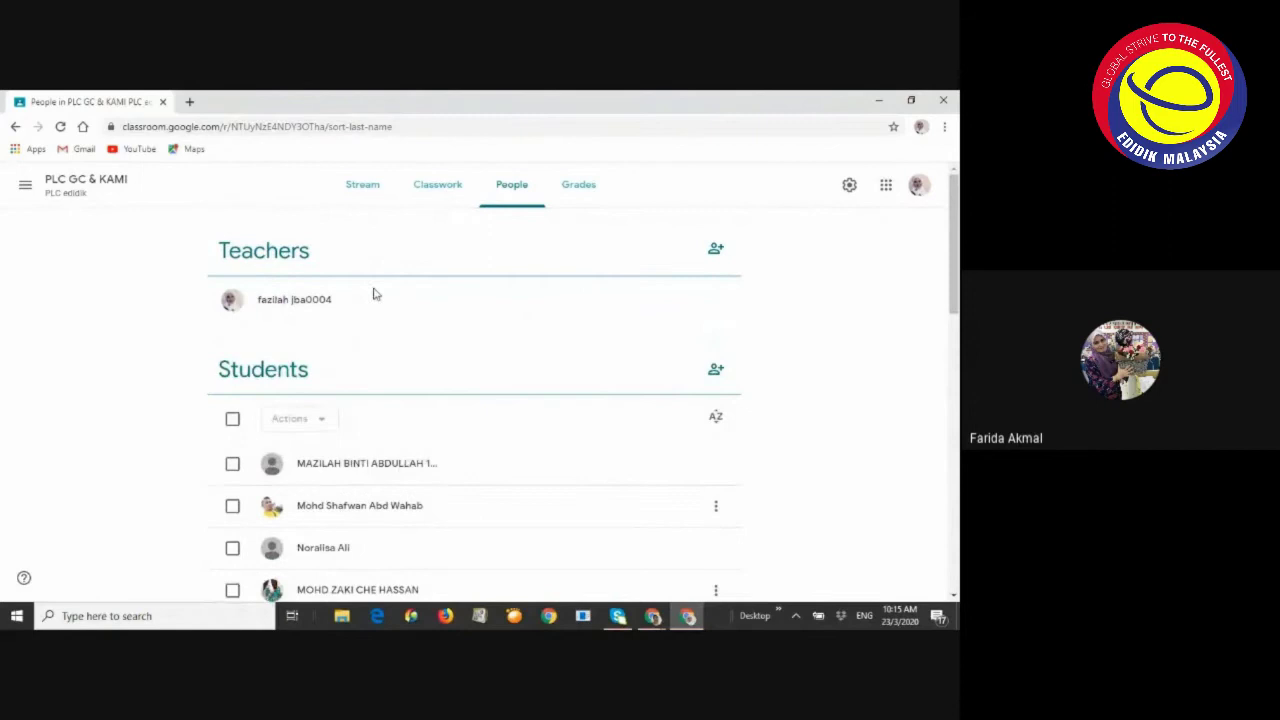
scroll(397, 258, "down", 15)
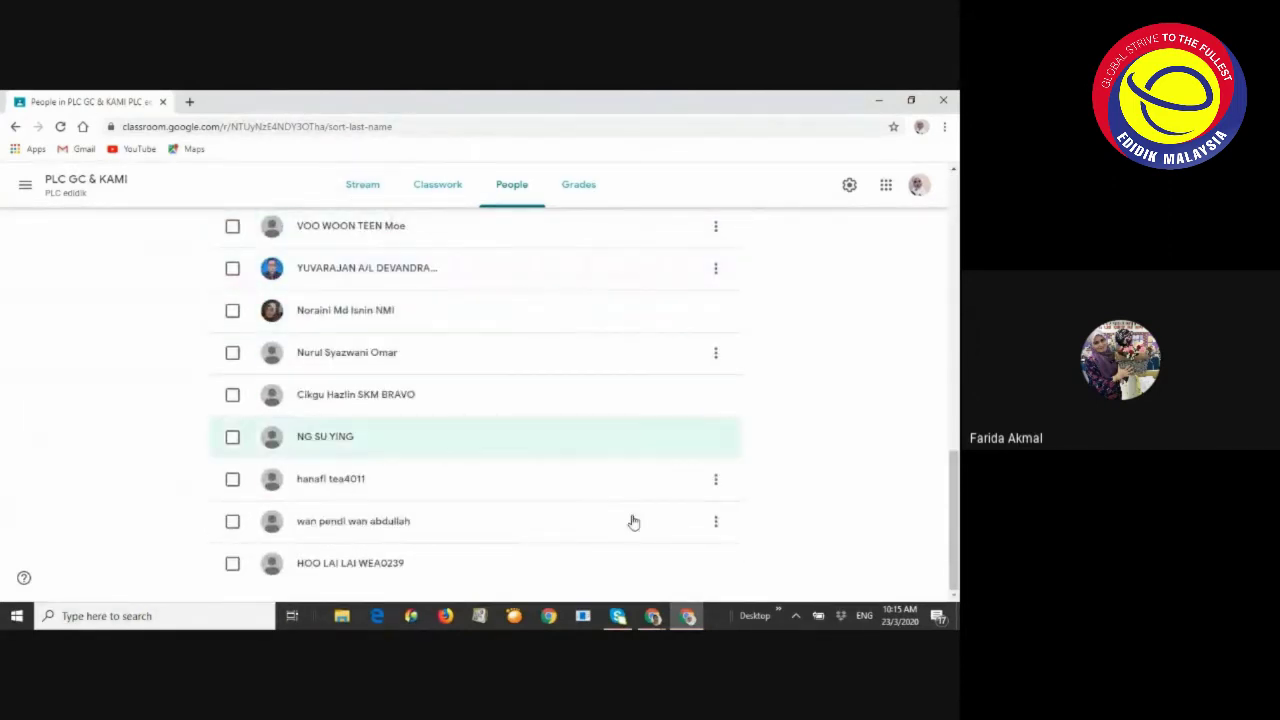
scroll(580, 594, "up", 15)
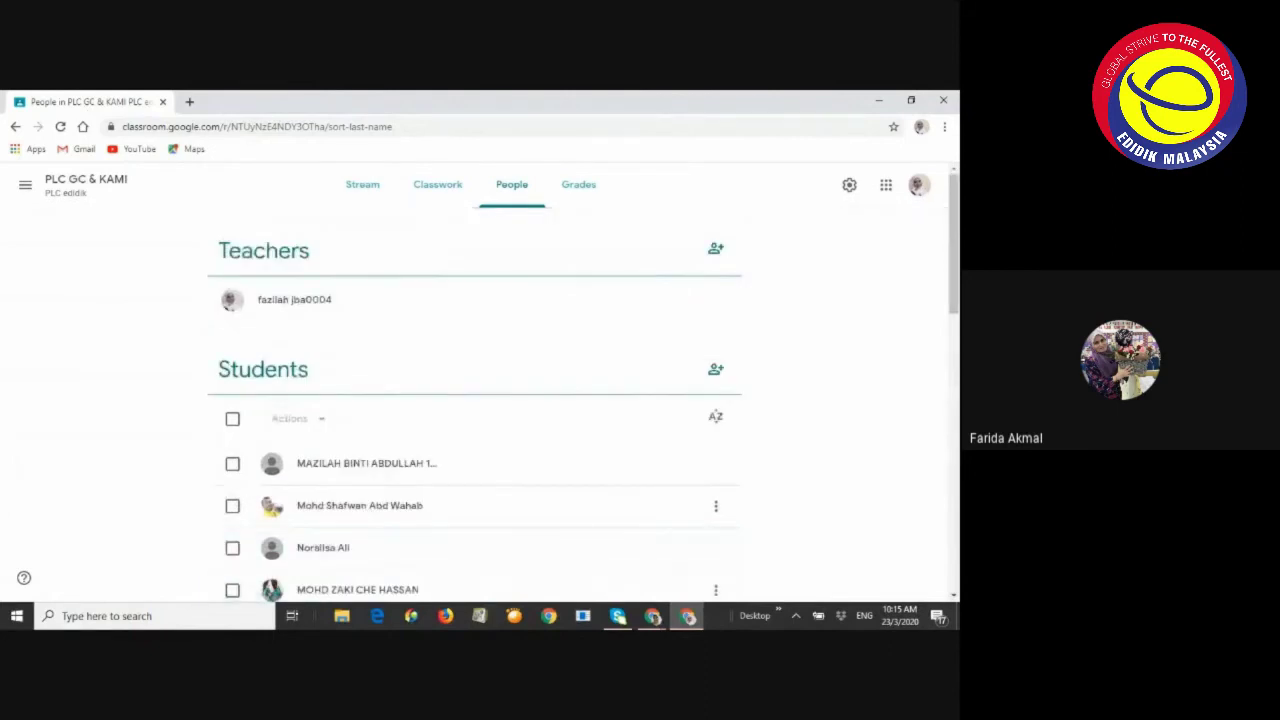
Admit the waiting participant into the Meet call, then return to the Classroom People list
mouse_move(660, 622)
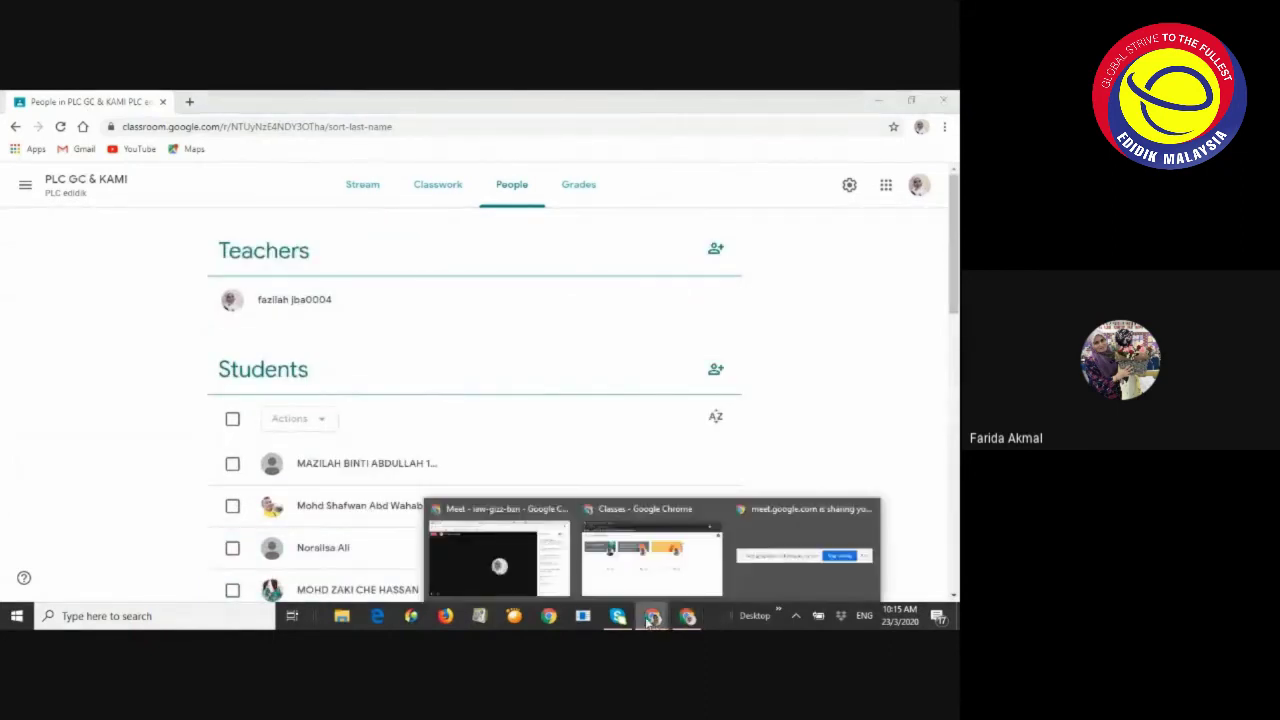
left_click(475, 573)
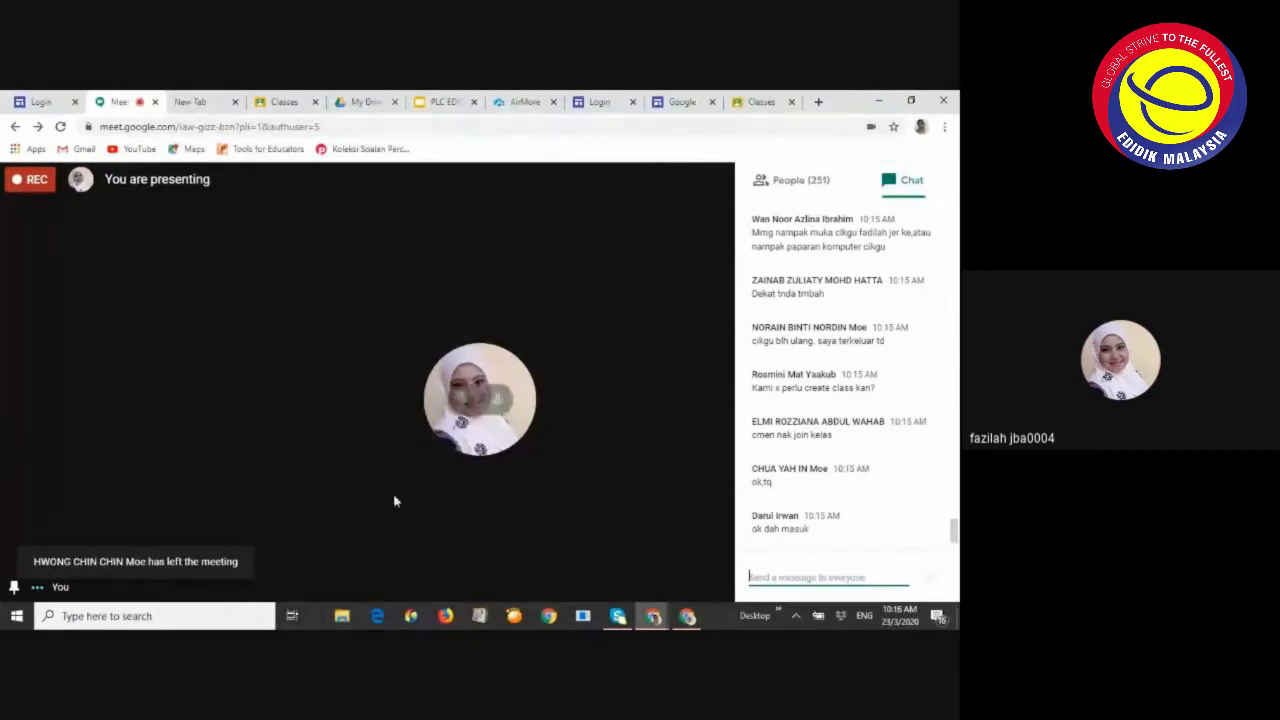
mouse_move(440, 488)
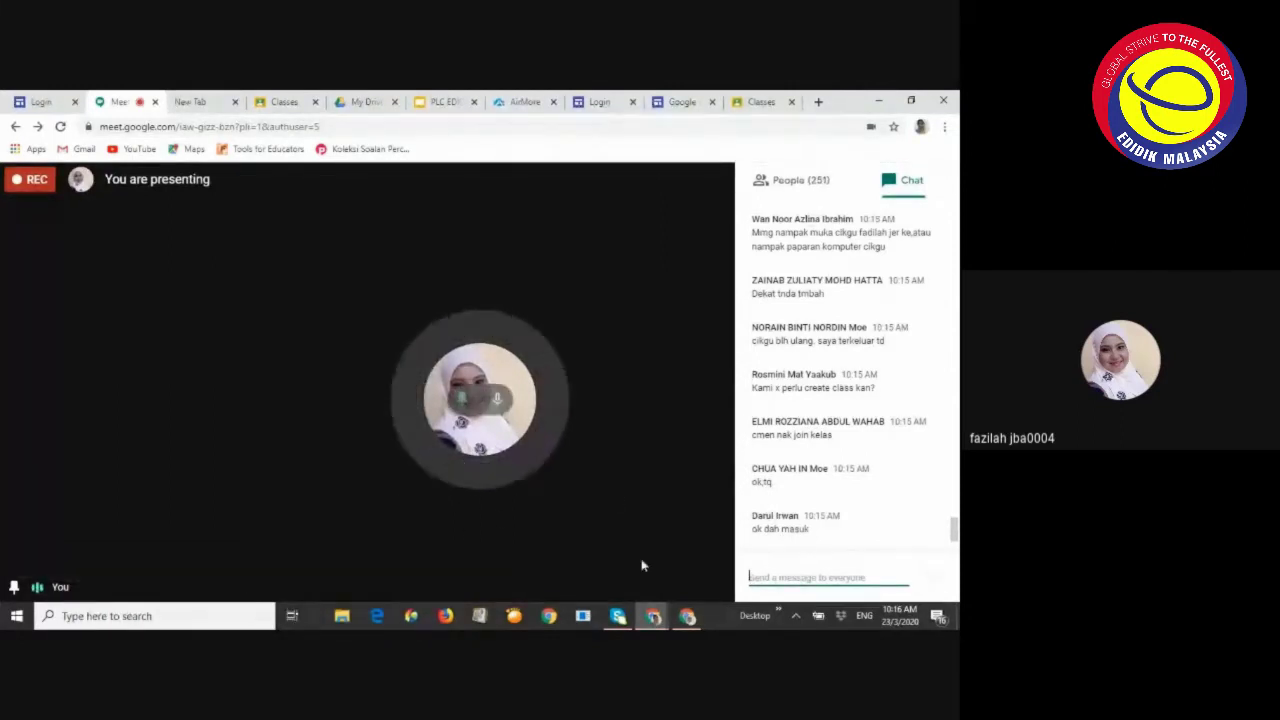
mouse_move(687, 615)
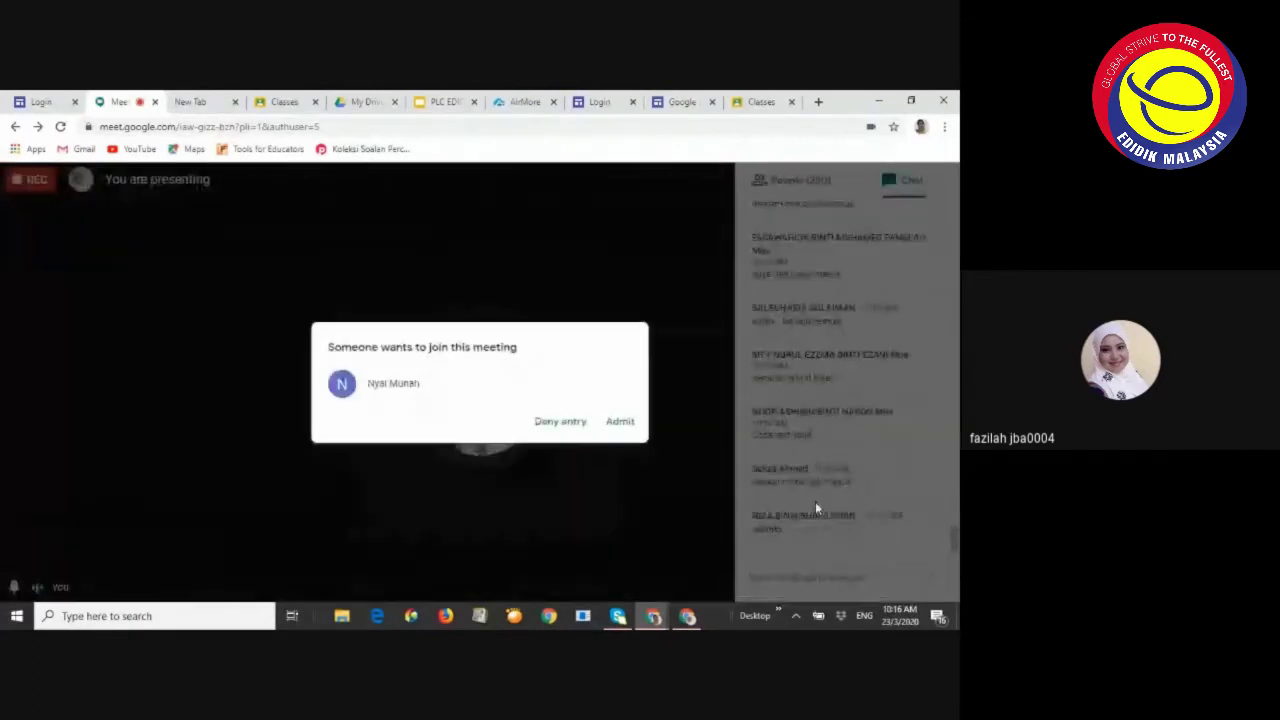
left_click(620, 421)
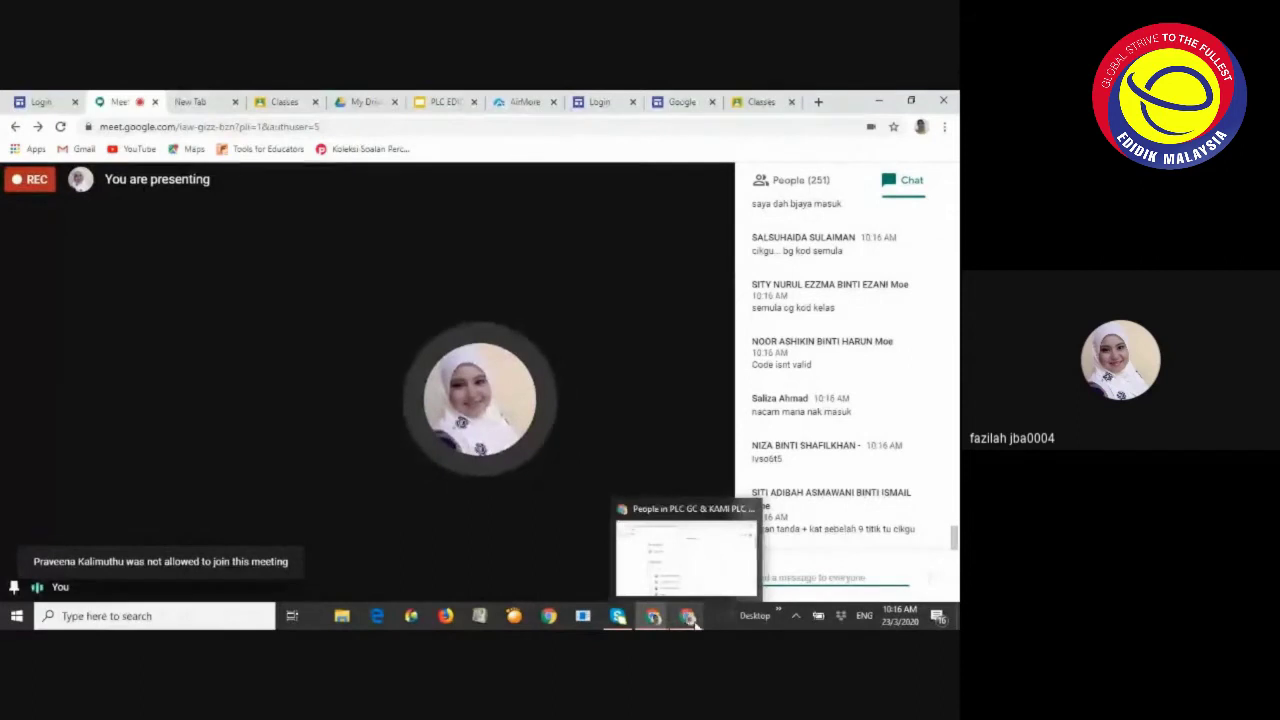
left_click(692, 618)
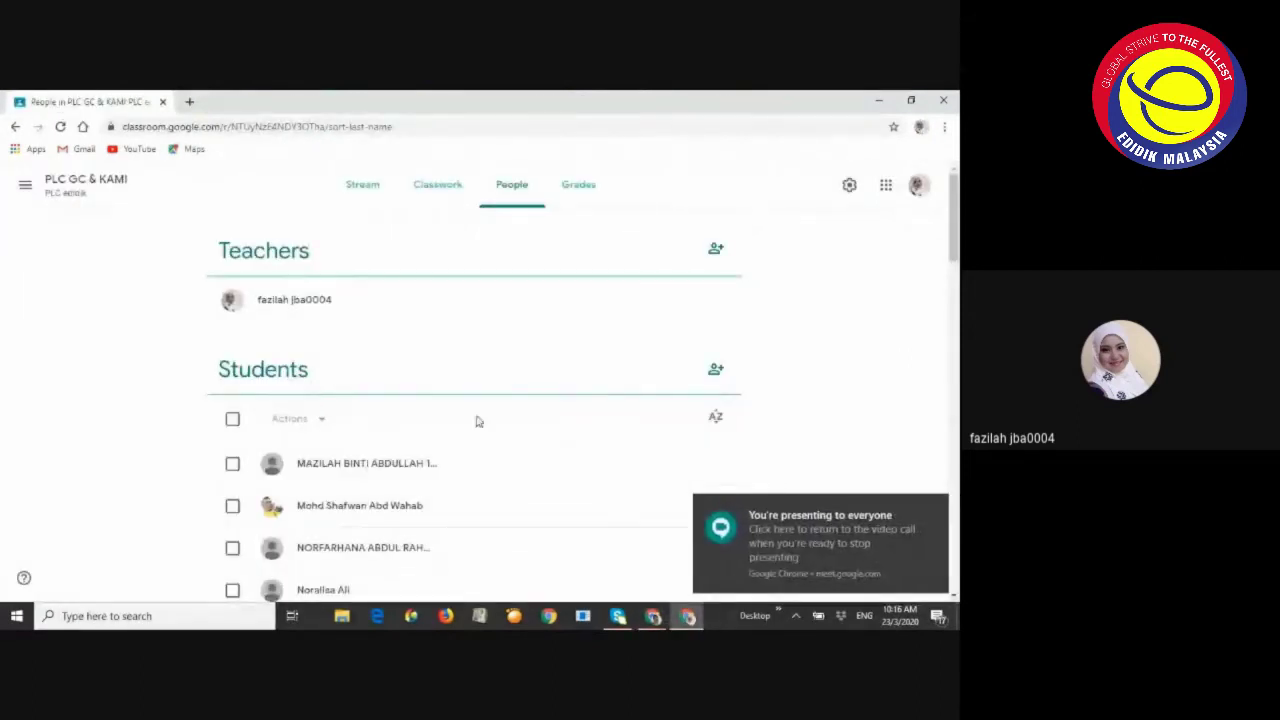
Invite a student to PLC GC & KAMI by entering their school e-mail address
scroll(443, 437, "down", 3)
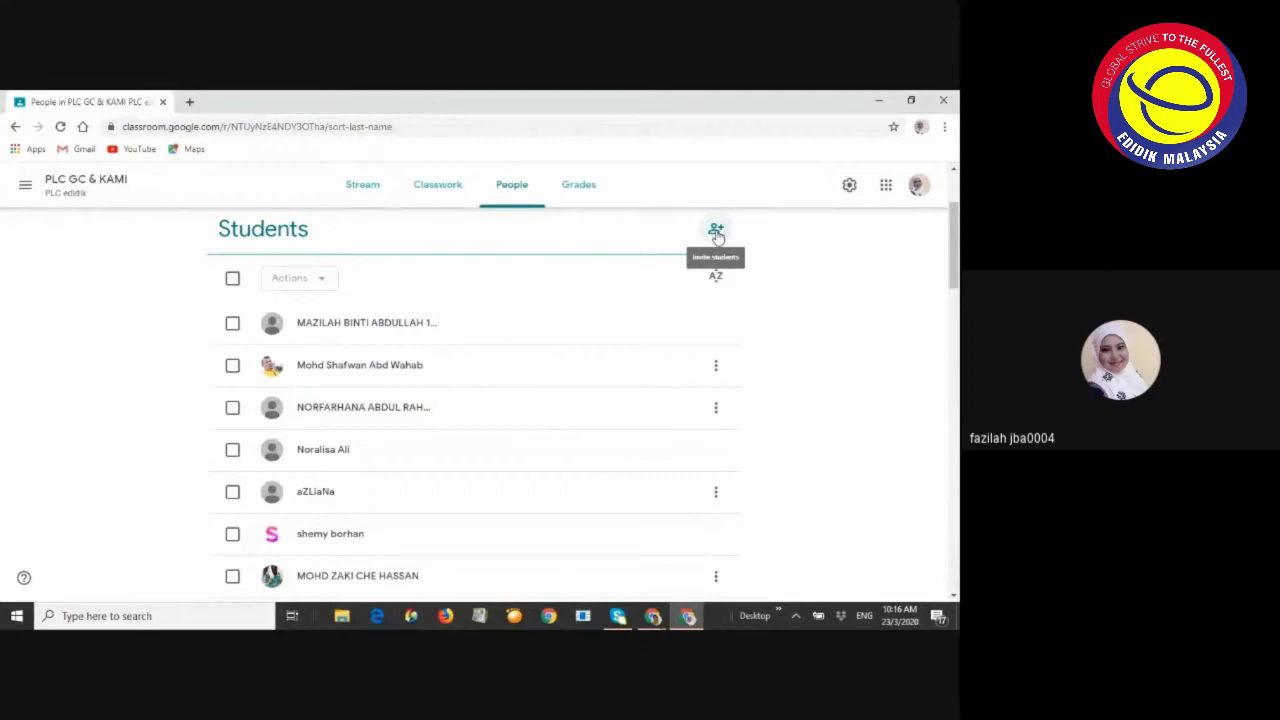
scroll(431, 323, "up", 2)
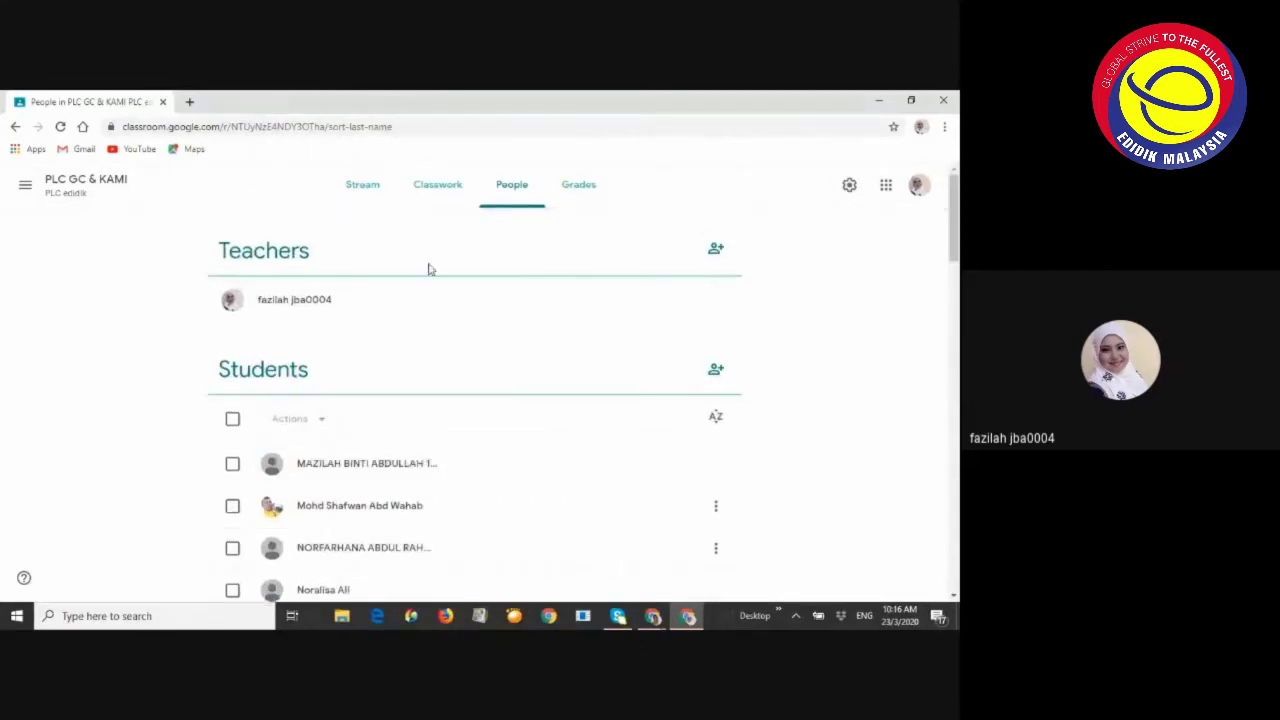
left_click(519, 190)
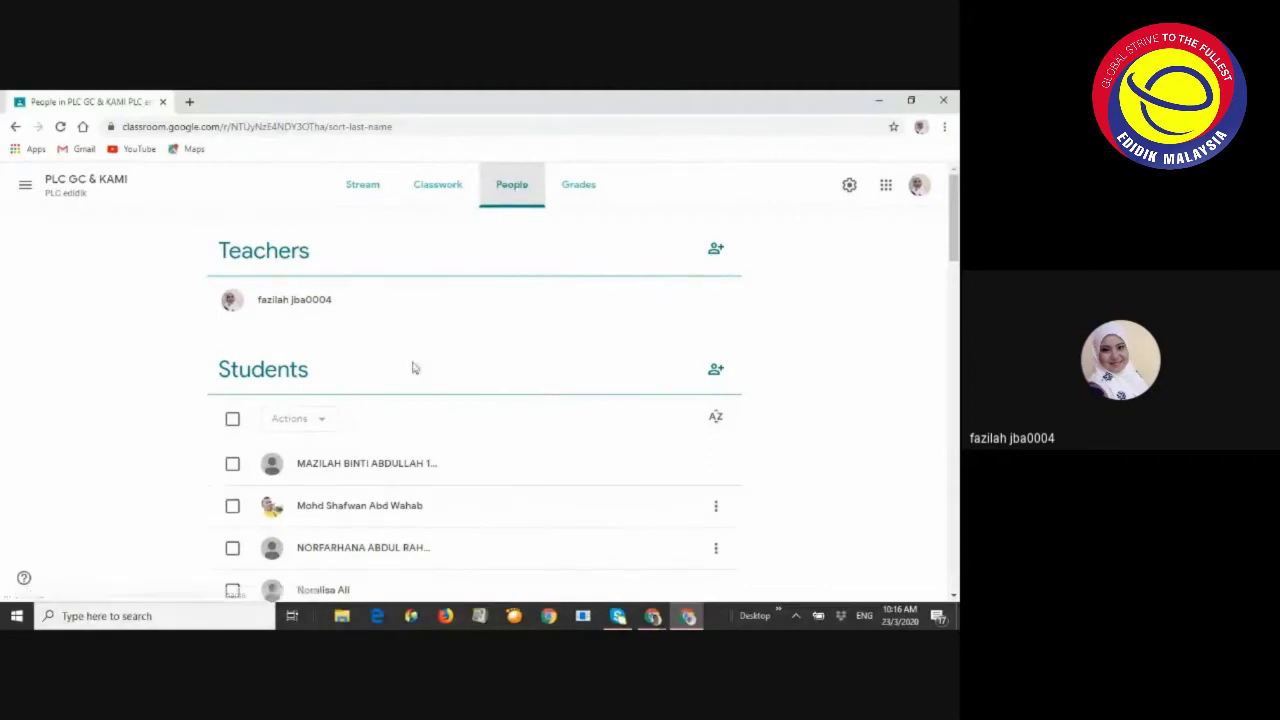
left_click(716, 370)
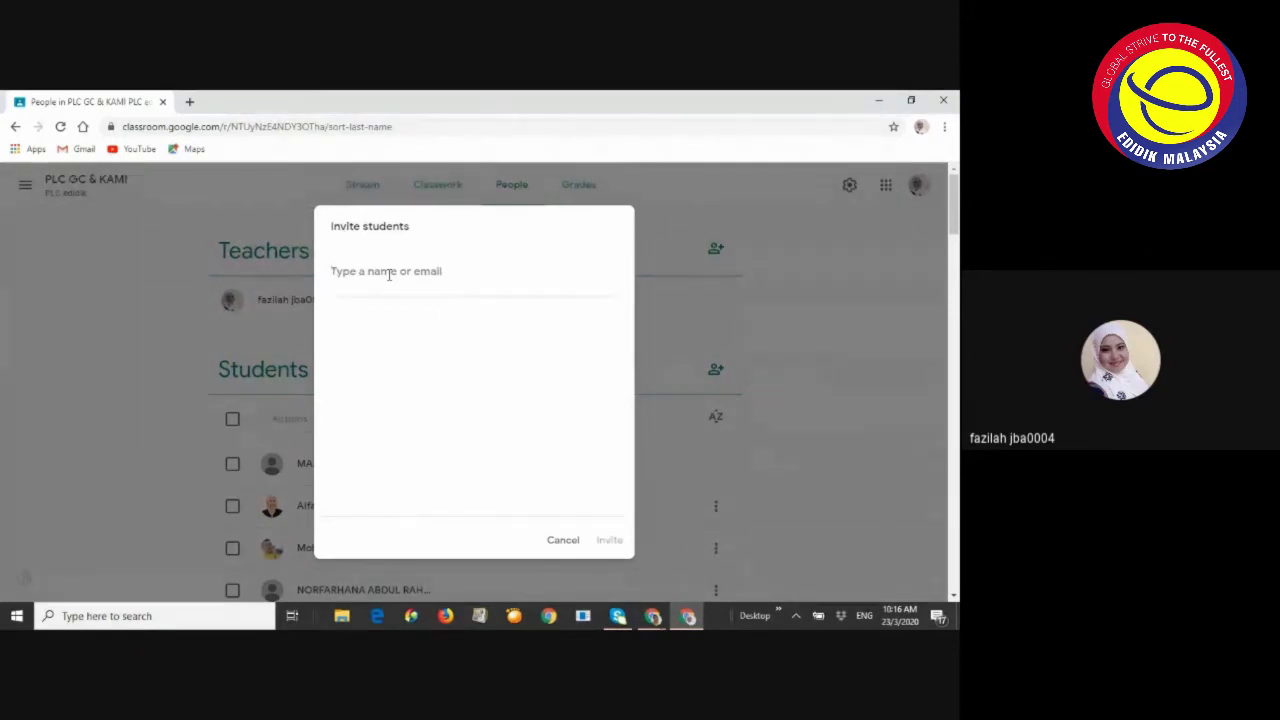
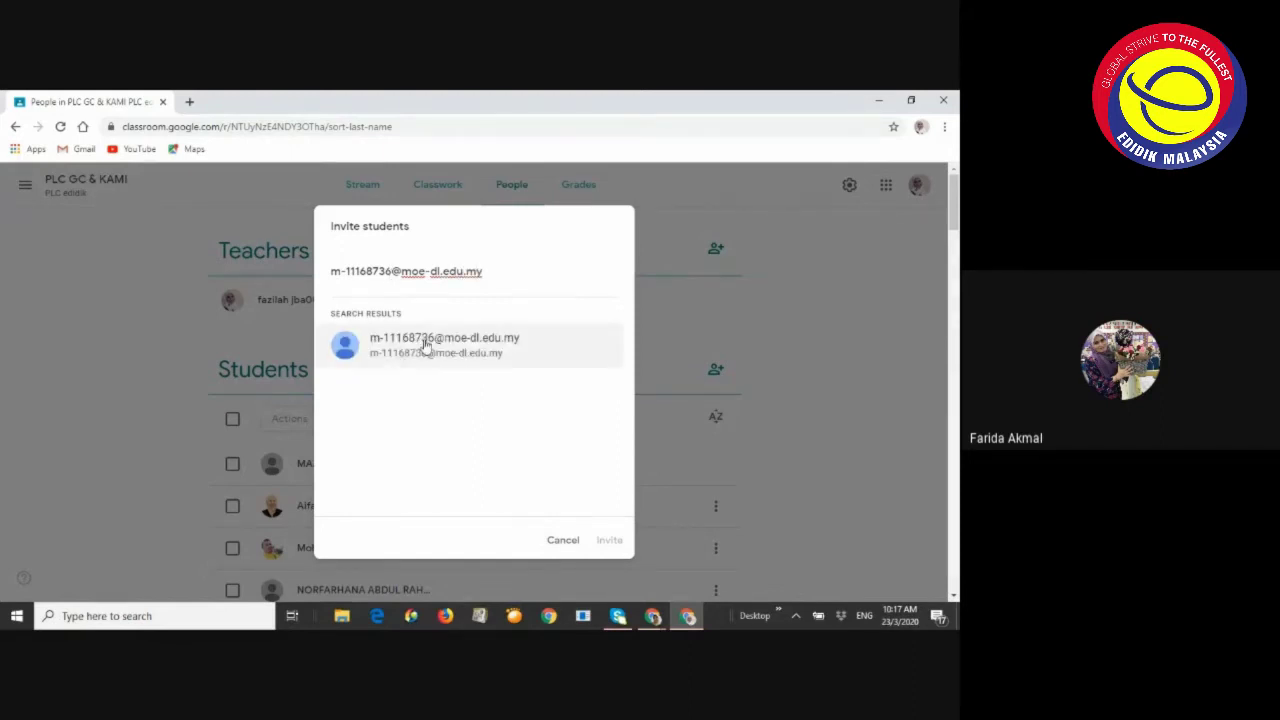
left_click(426, 345)
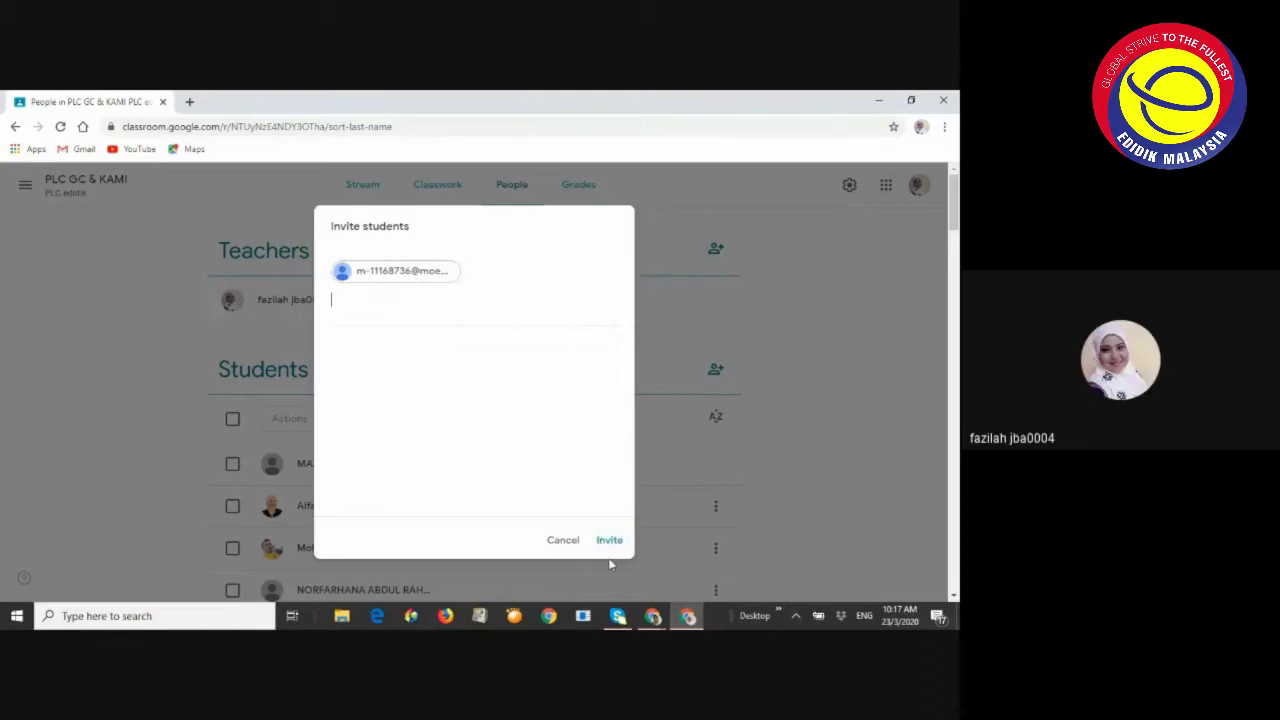
left_click(609, 541)
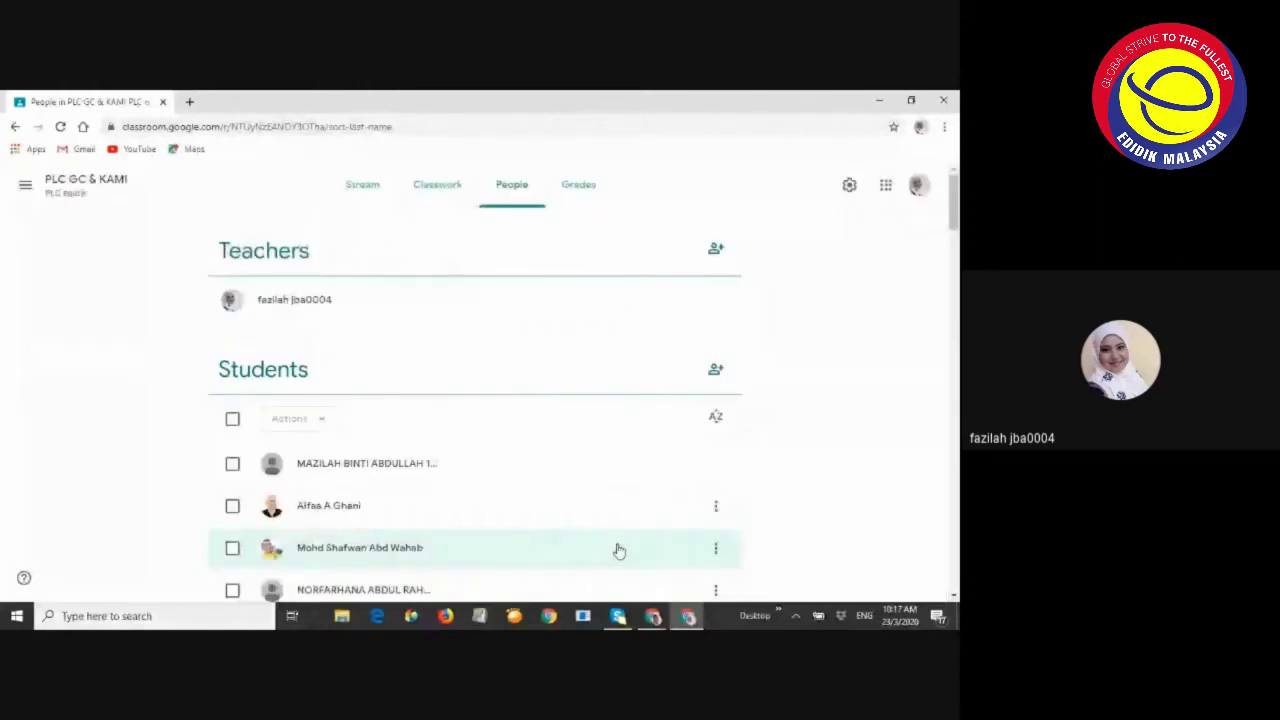
Scroll down the student list to the new student's entry marked (invited)
scroll(586, 430, "down", 3)
scroll(563, 433, "down", 3)
scroll(563, 433, "down", 2)
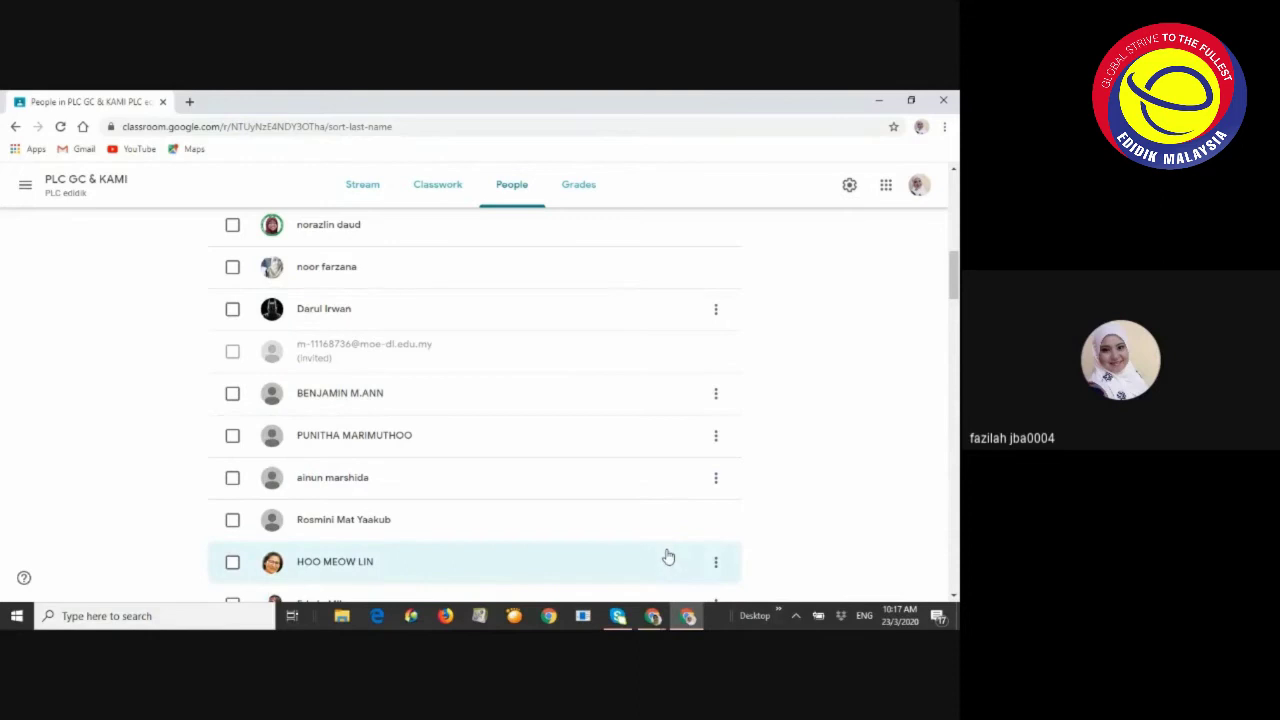
mouse_move(655, 618)
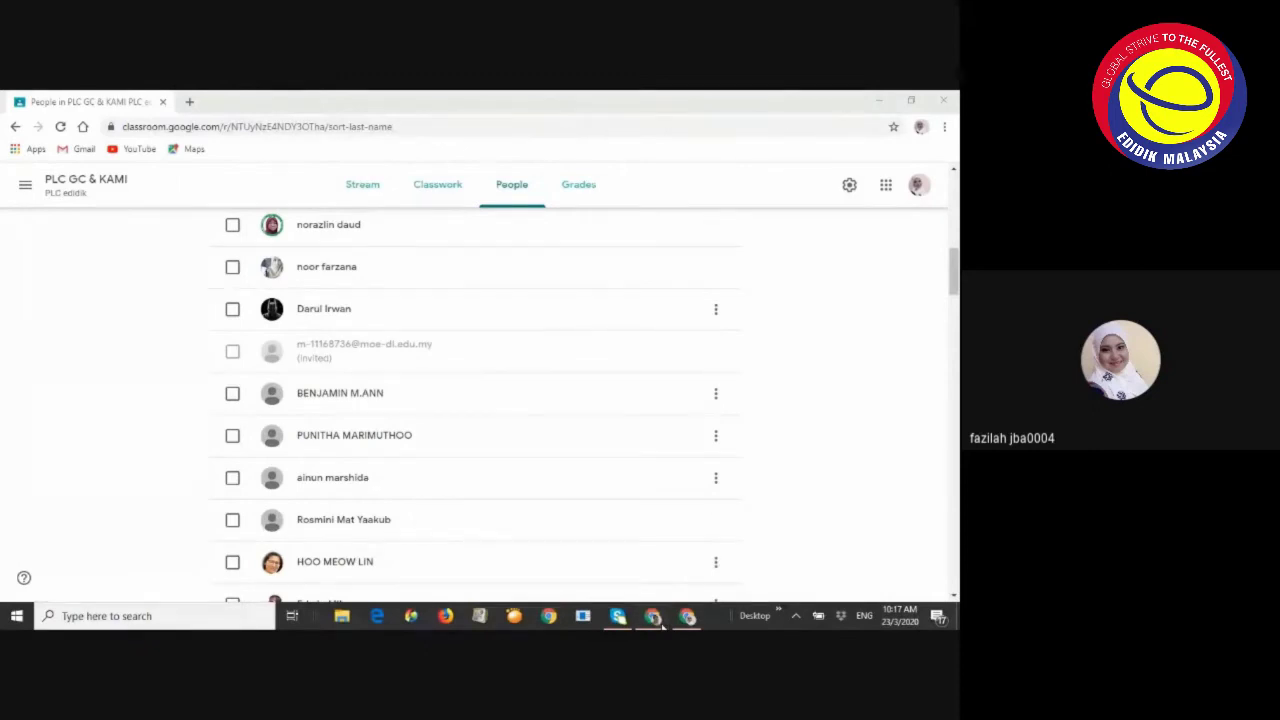
Switch to the incognito window showing the student account's Classes page
left_click(655, 616)
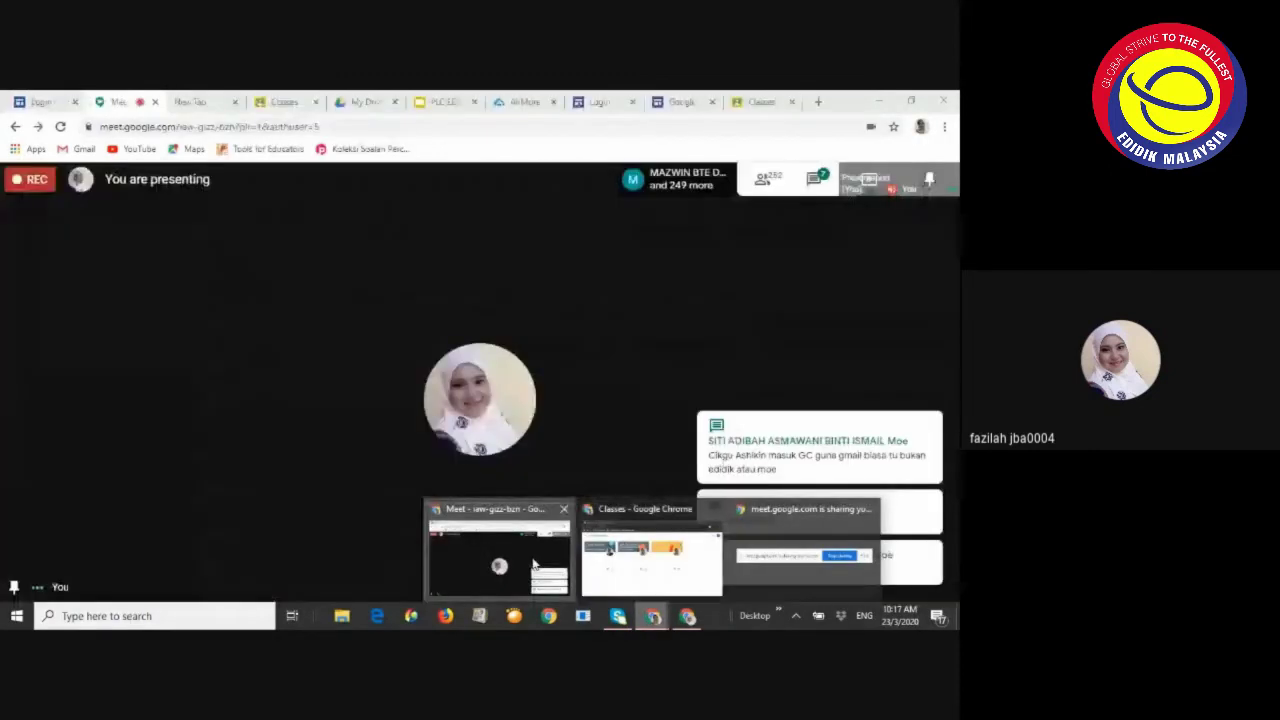
left_click(533, 565)
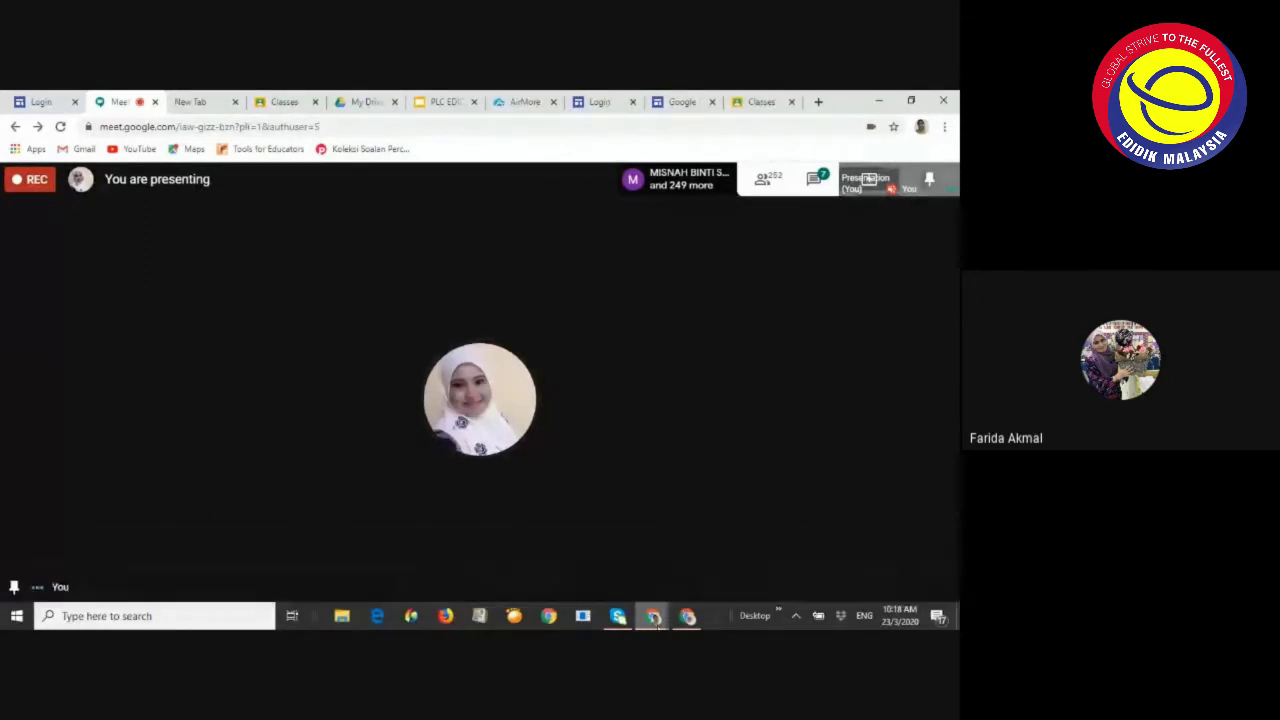
mouse_move(655, 620)
left_click(668, 580)
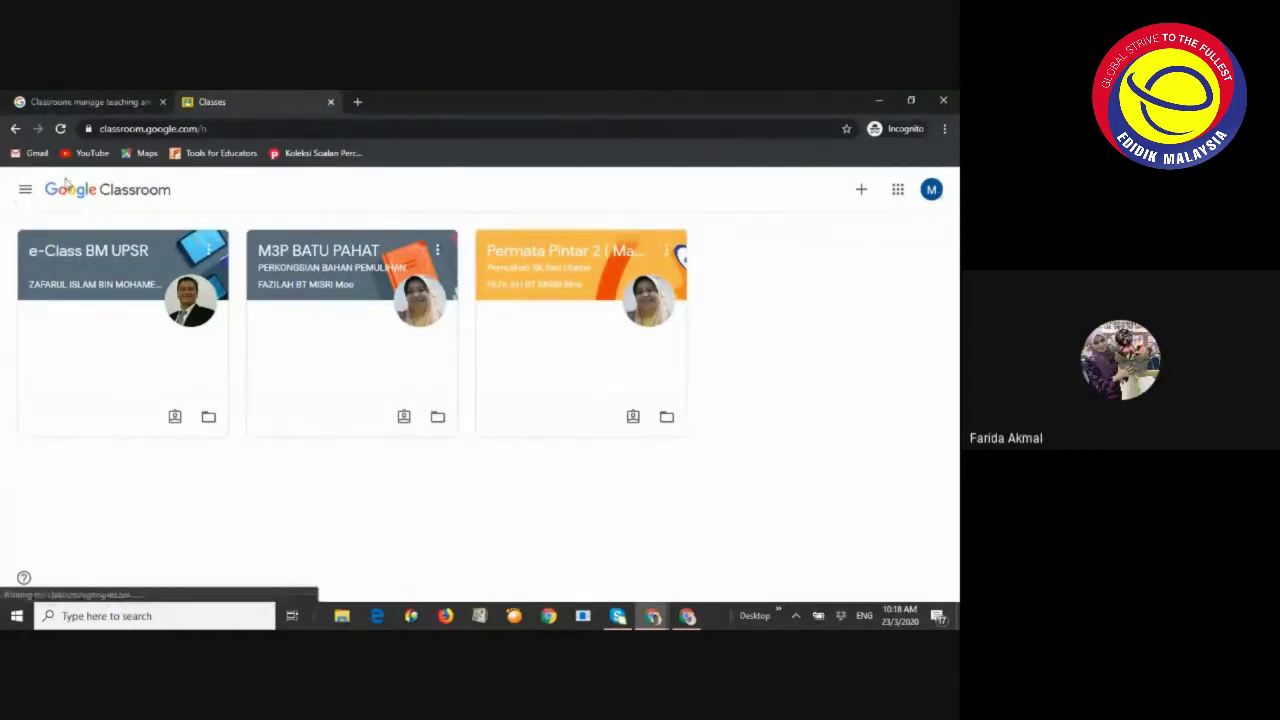
Reload the class list twice and check the signed-in account in the avatar menu
left_click(60, 129)
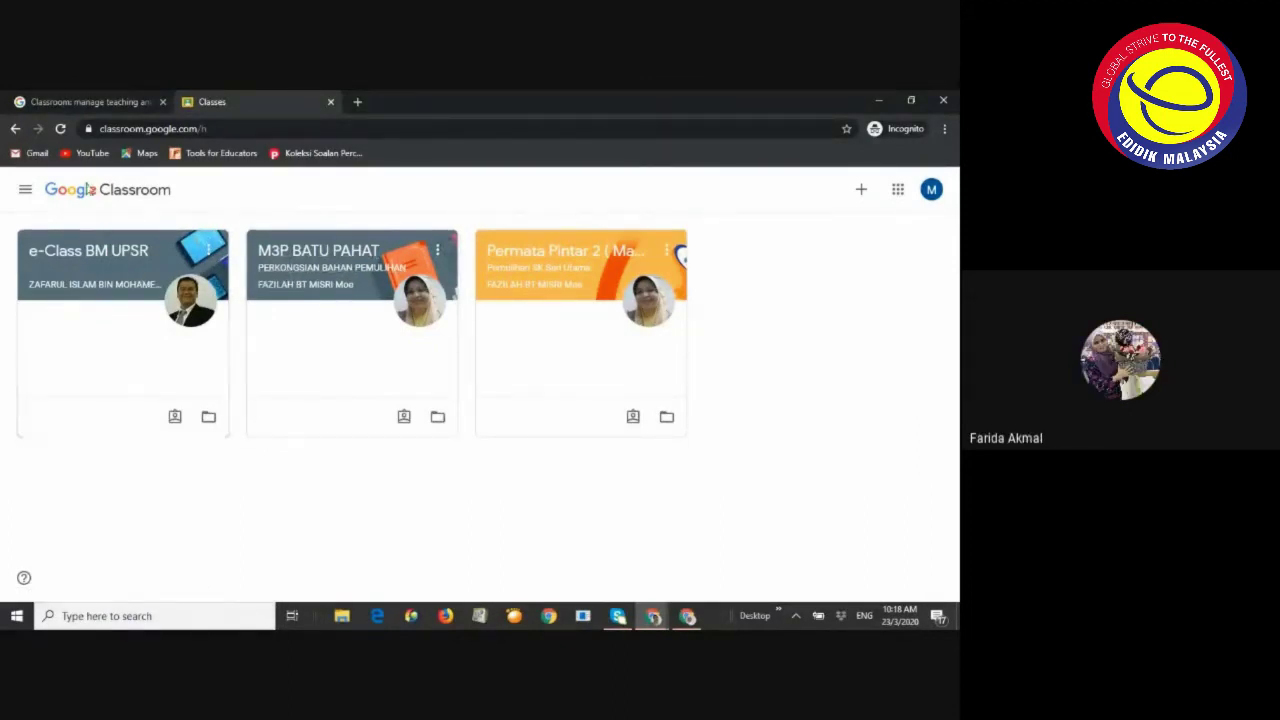
left_click(60, 128)
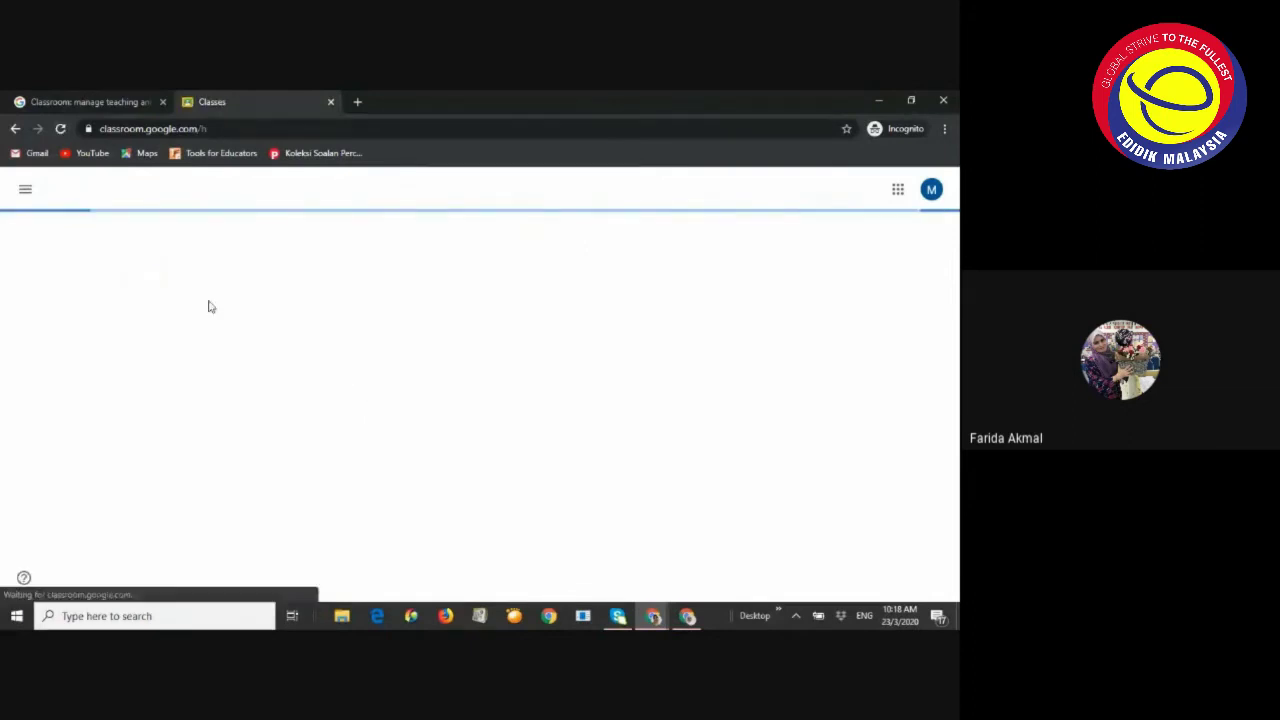
left_click(930, 190)
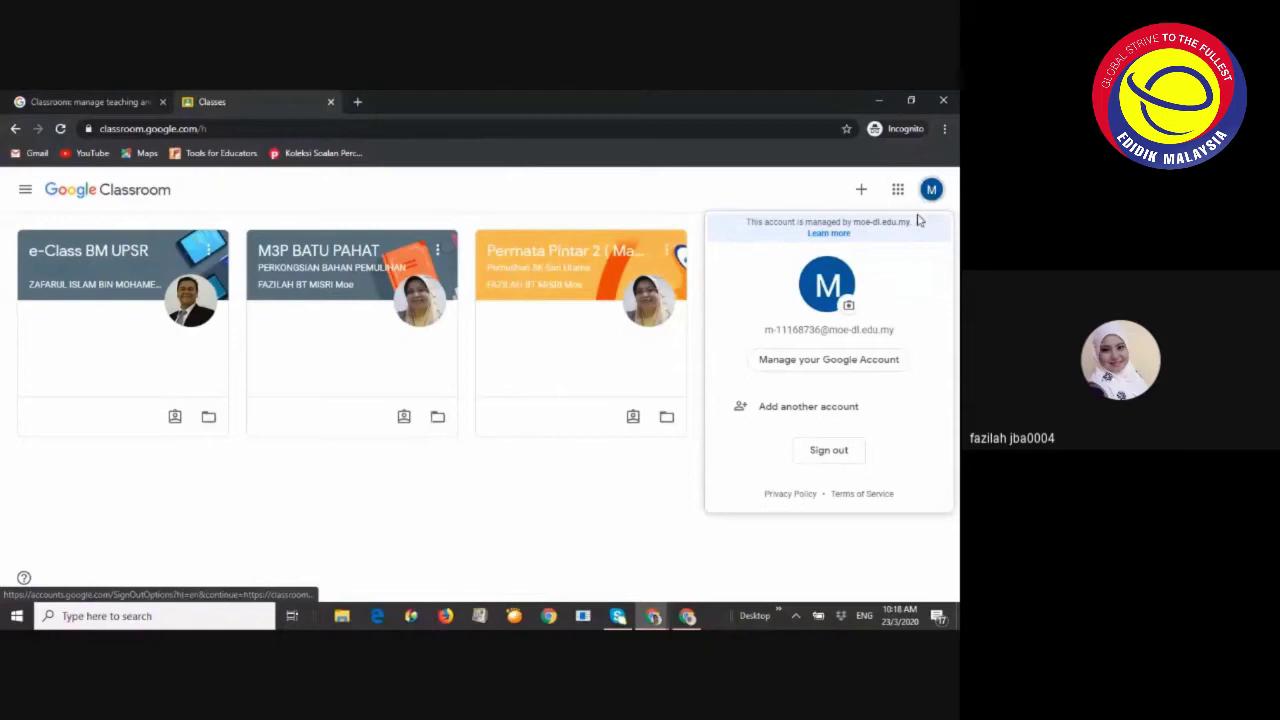
left_click(491, 538)
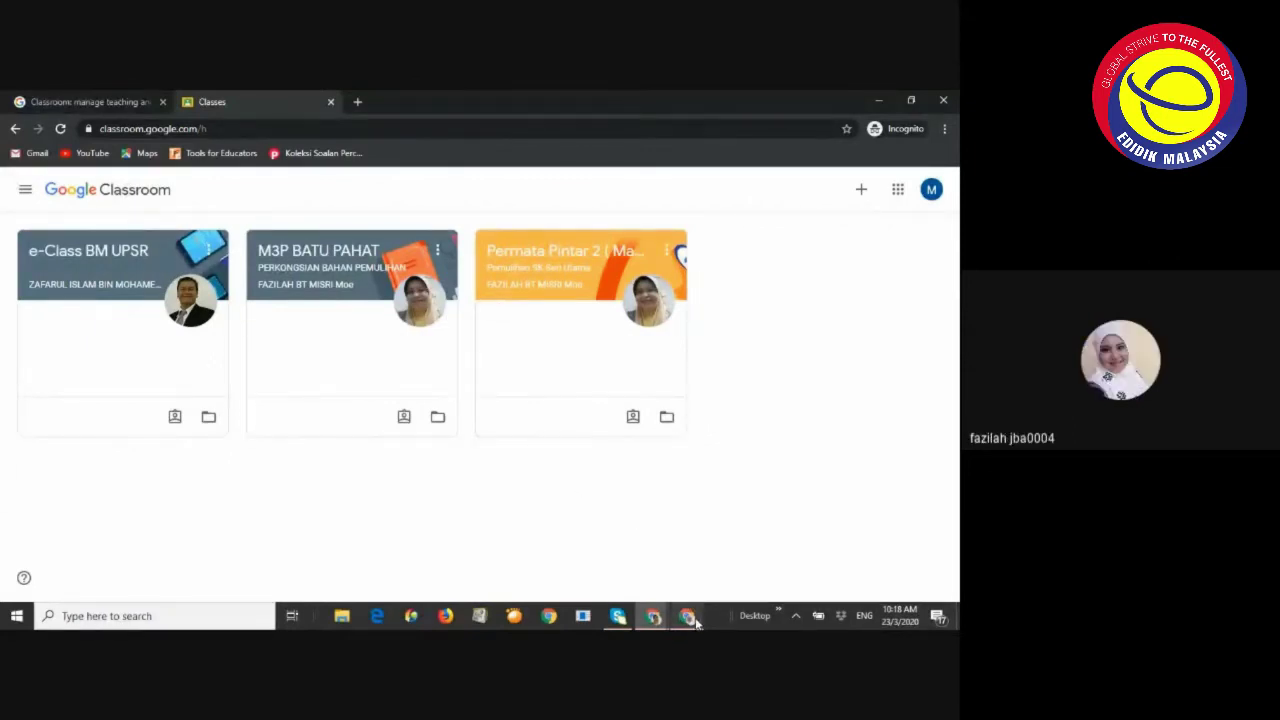
mouse_move(697, 622)
Switch back to the PLC GC & KAMI People page and scroll down its student list
left_click(687, 618)
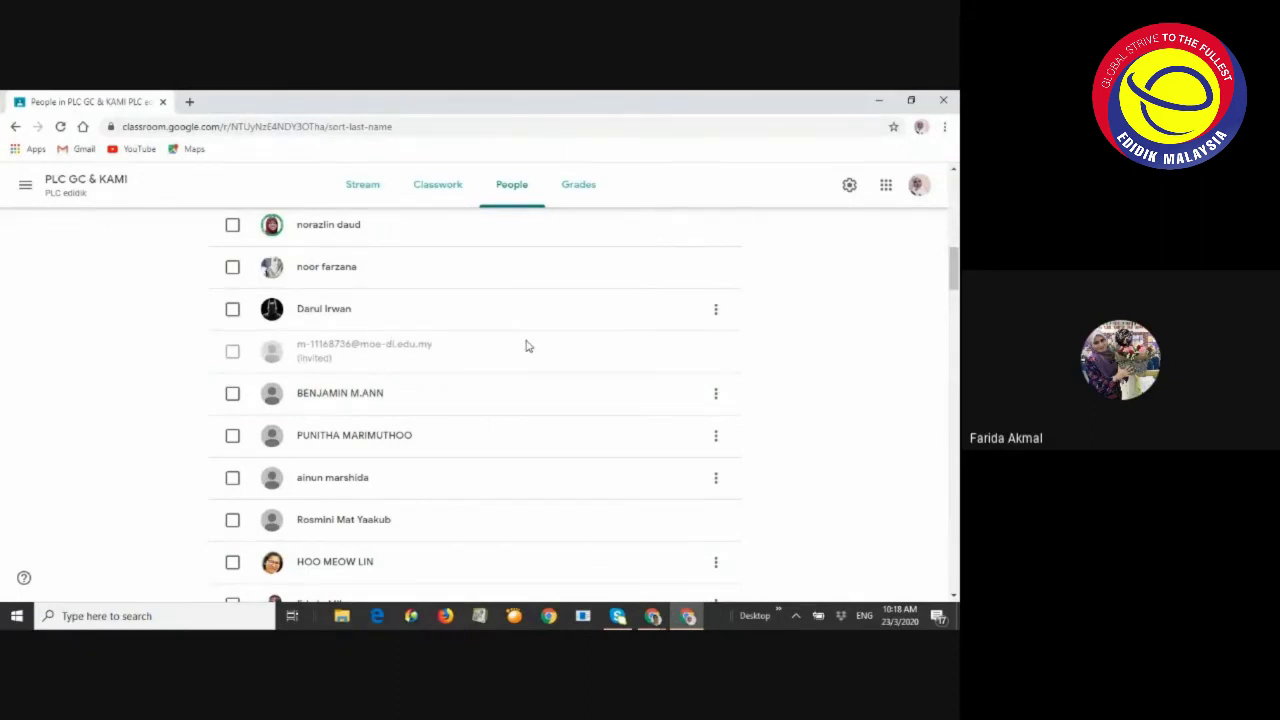
scroll(527, 346, "down", 4)
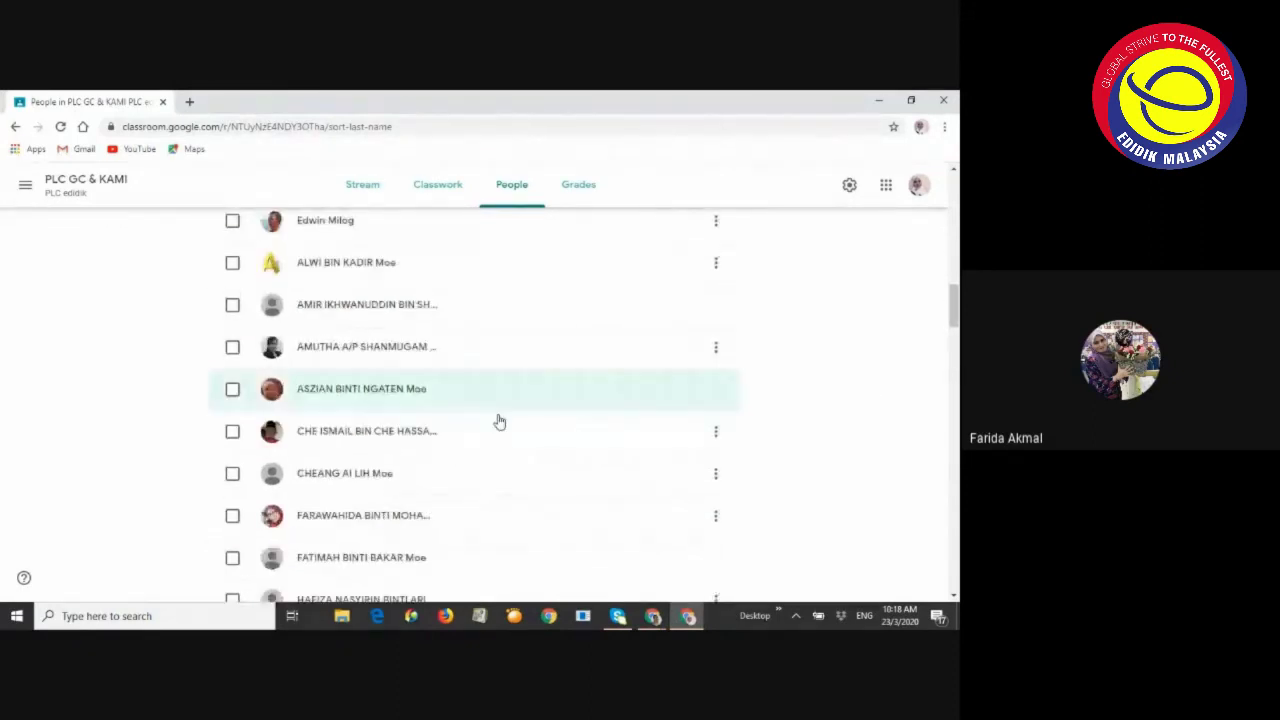
scroll(500, 422, "down", 15)
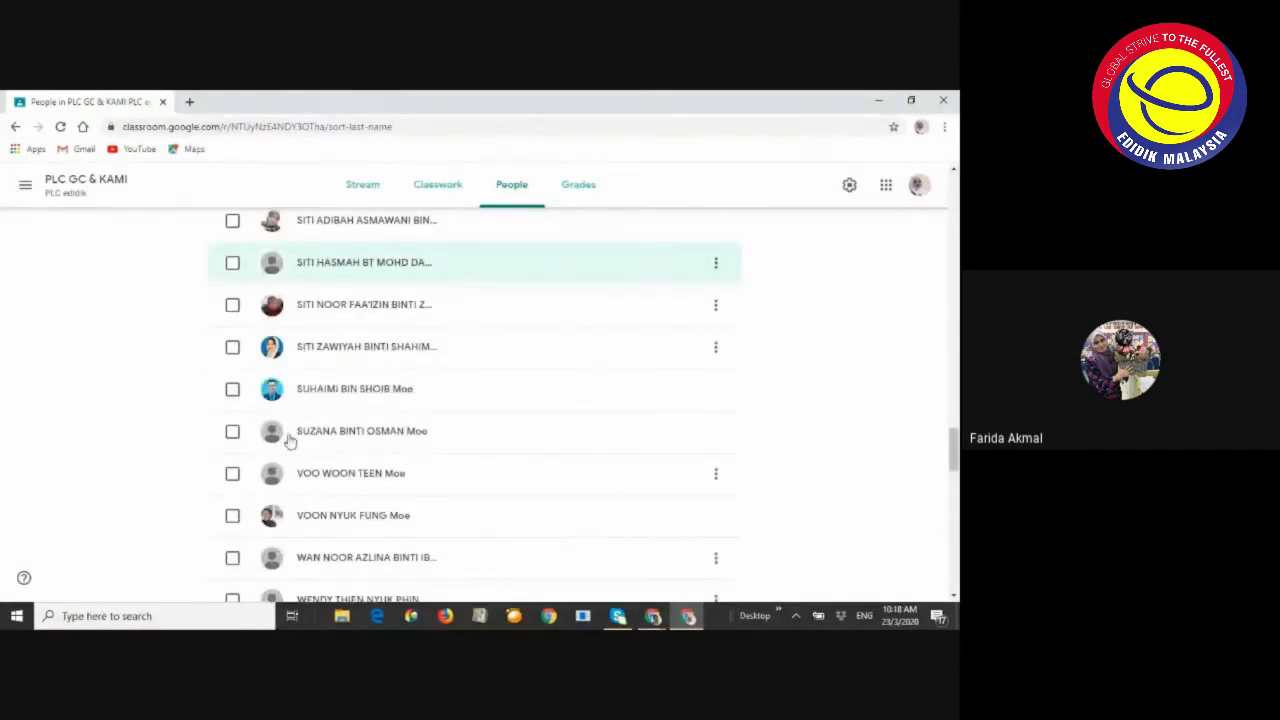
Return to the Meet call and show the participants list, then the chat panel
mouse_move(653, 616)
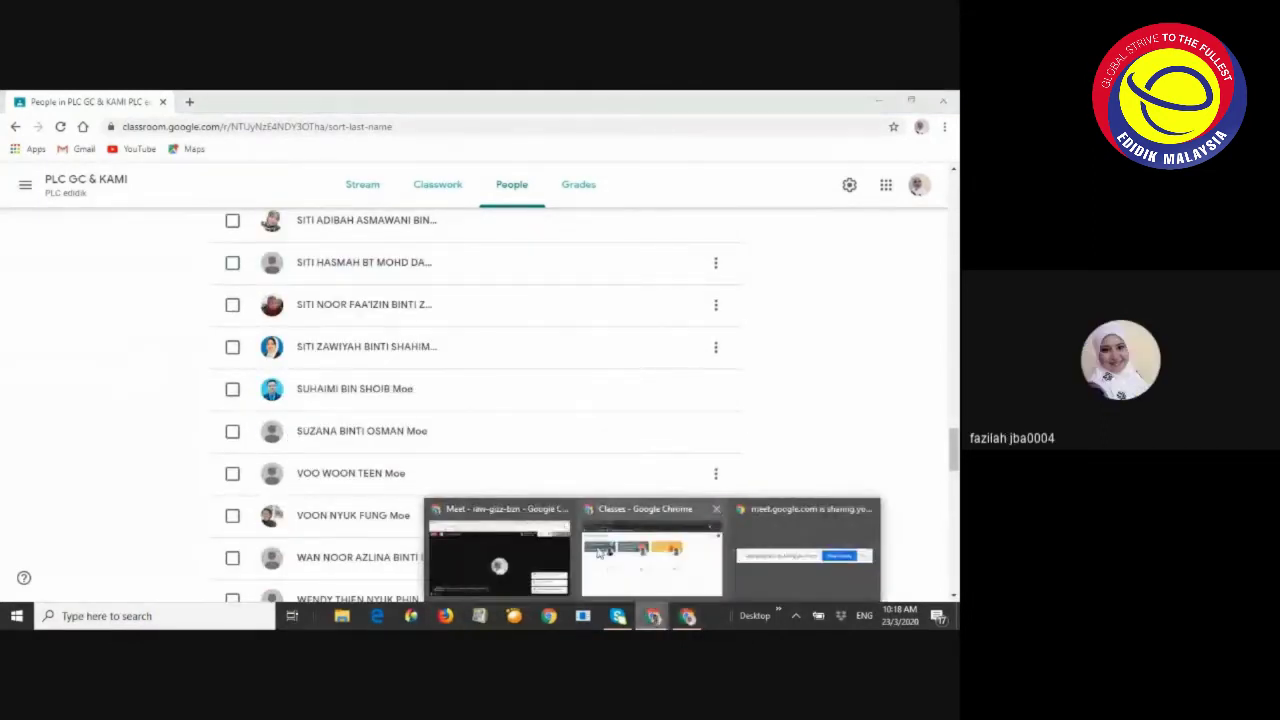
left_click(499, 555)
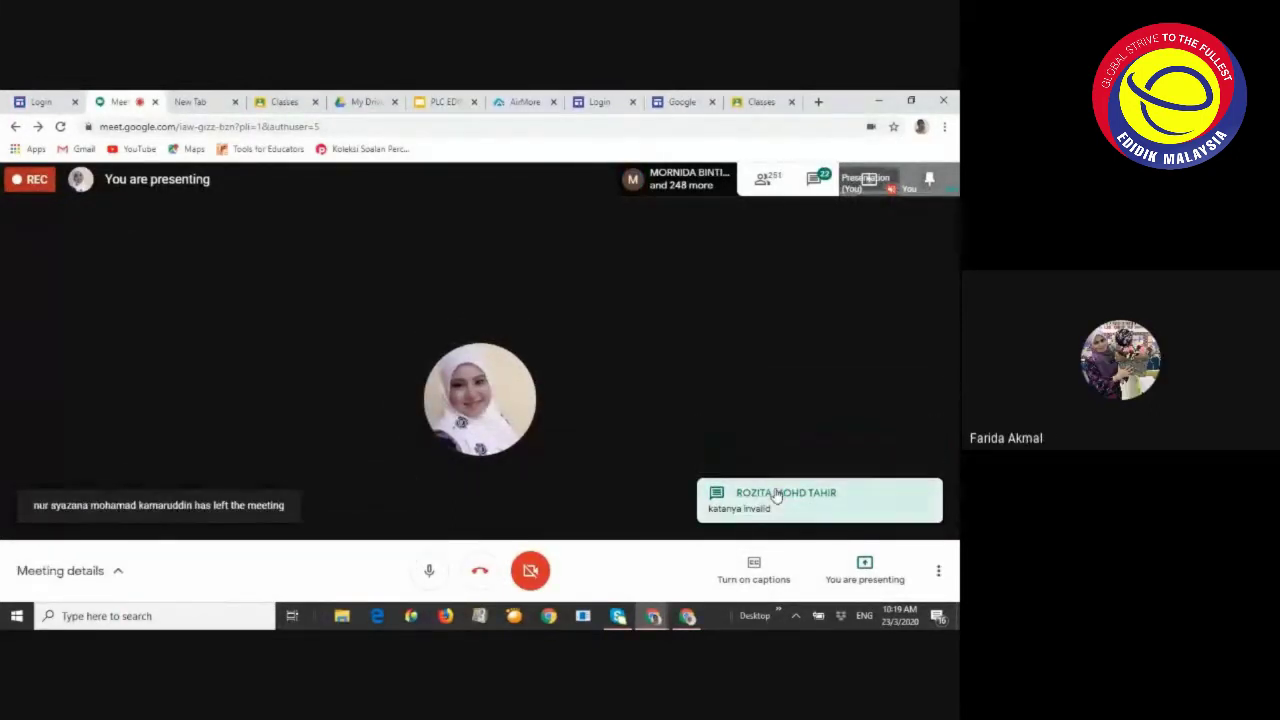
left_click(777, 180)
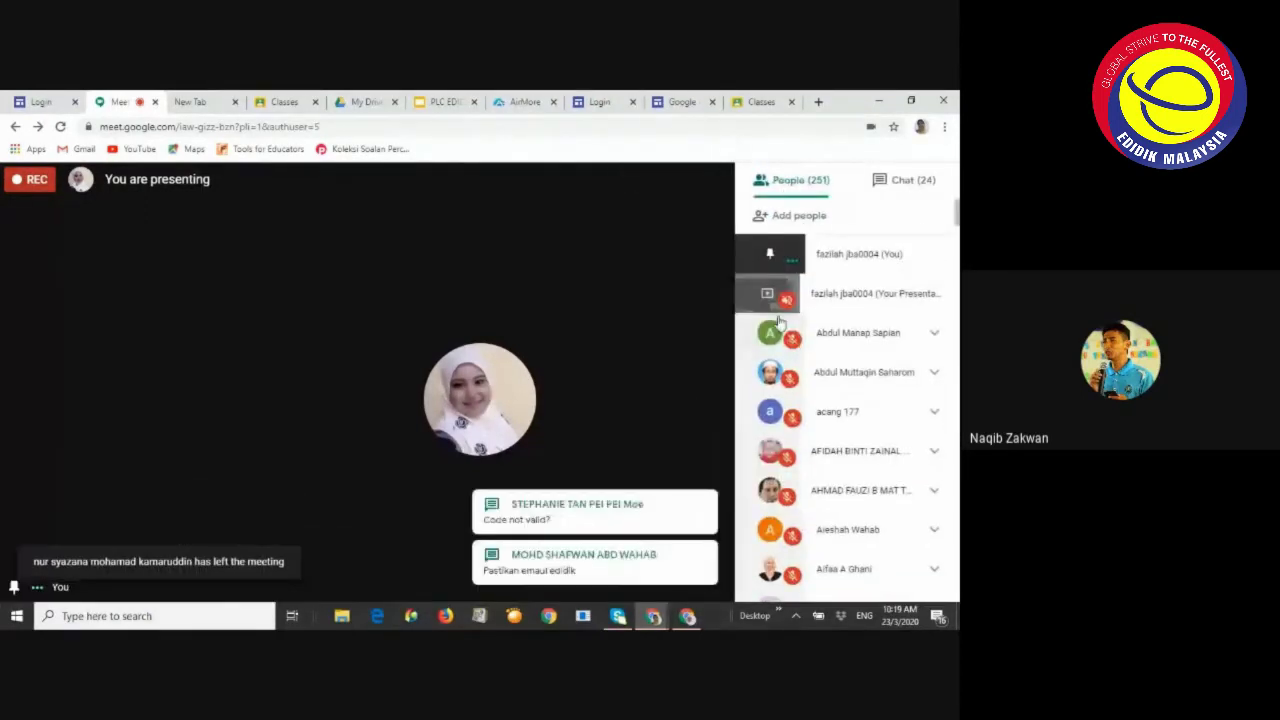
left_click(902, 186)
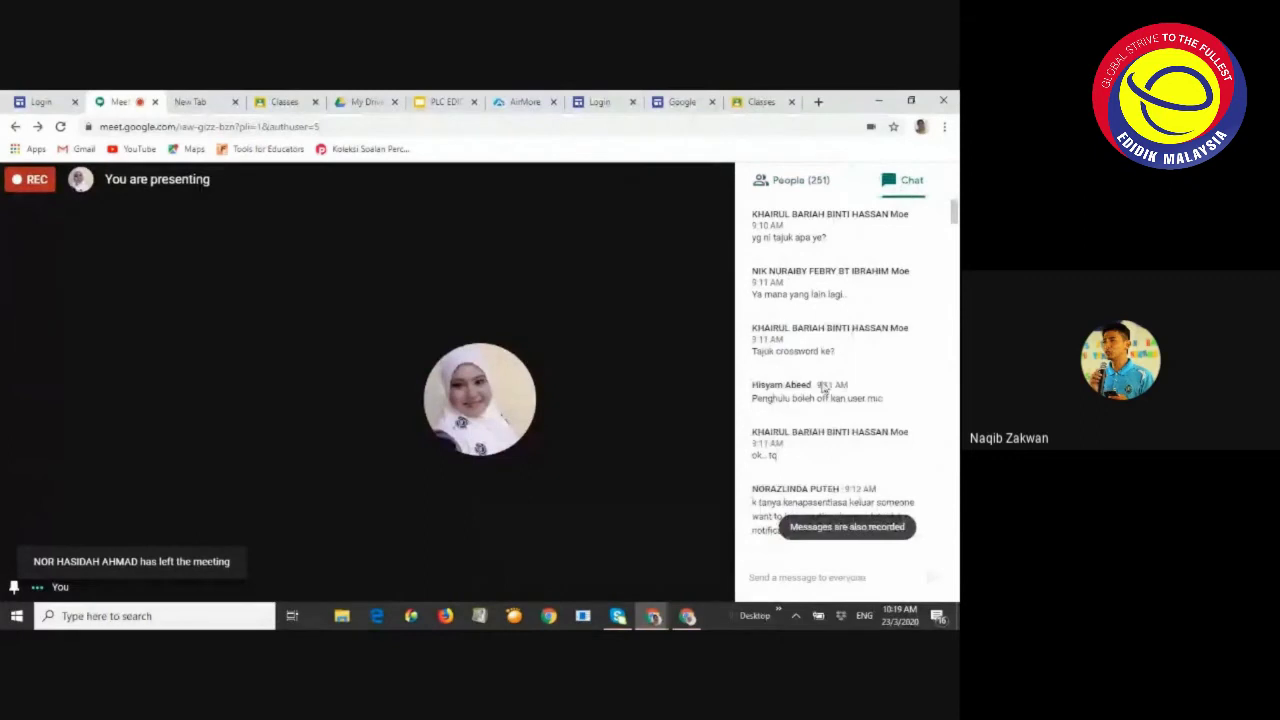
Read through the meeting chat messages, then bring the Classroom People page back
scroll(818, 400, "down", 3)
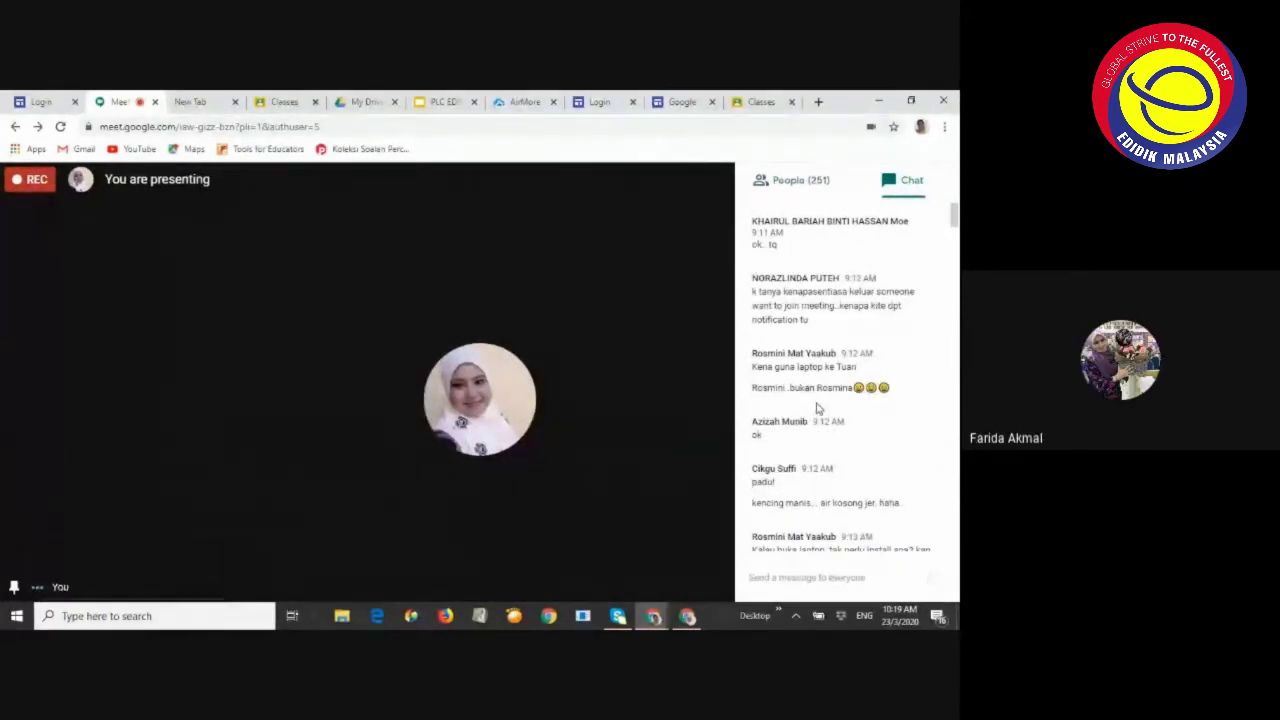
scroll(818, 410, "down", 3)
scroll(843, 440, "down", 10)
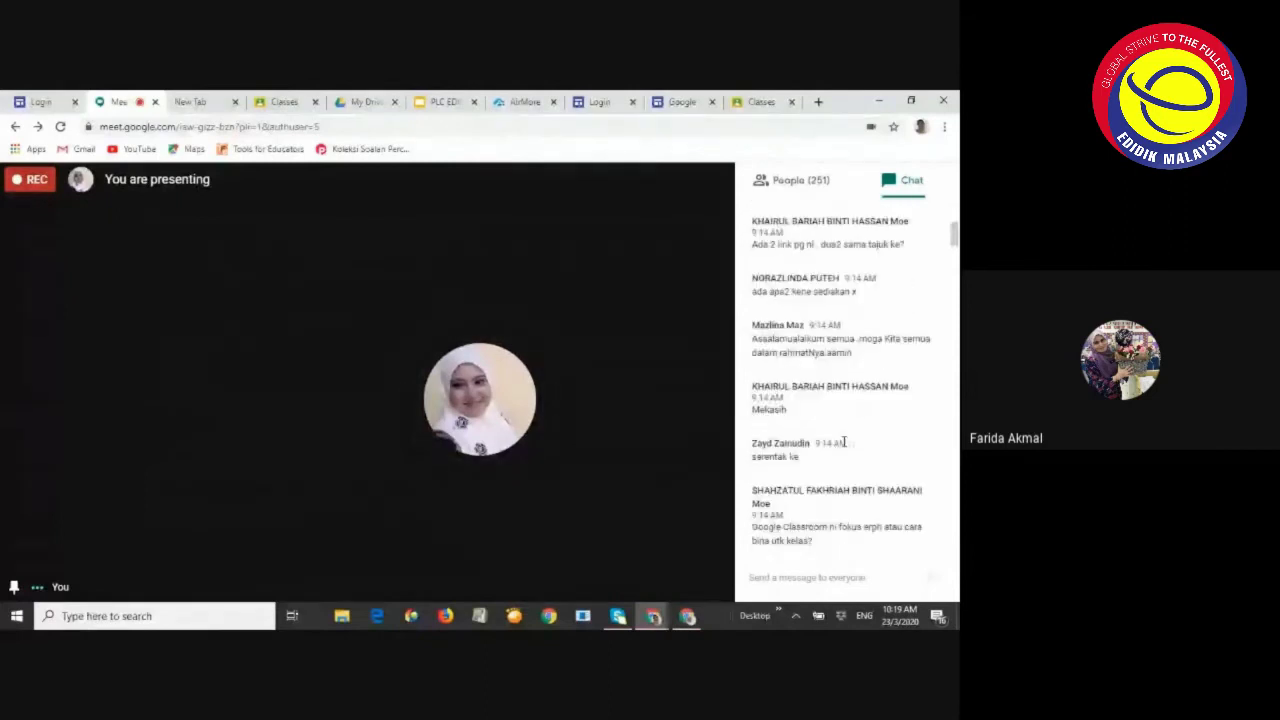
scroll(843, 445, "down", 10)
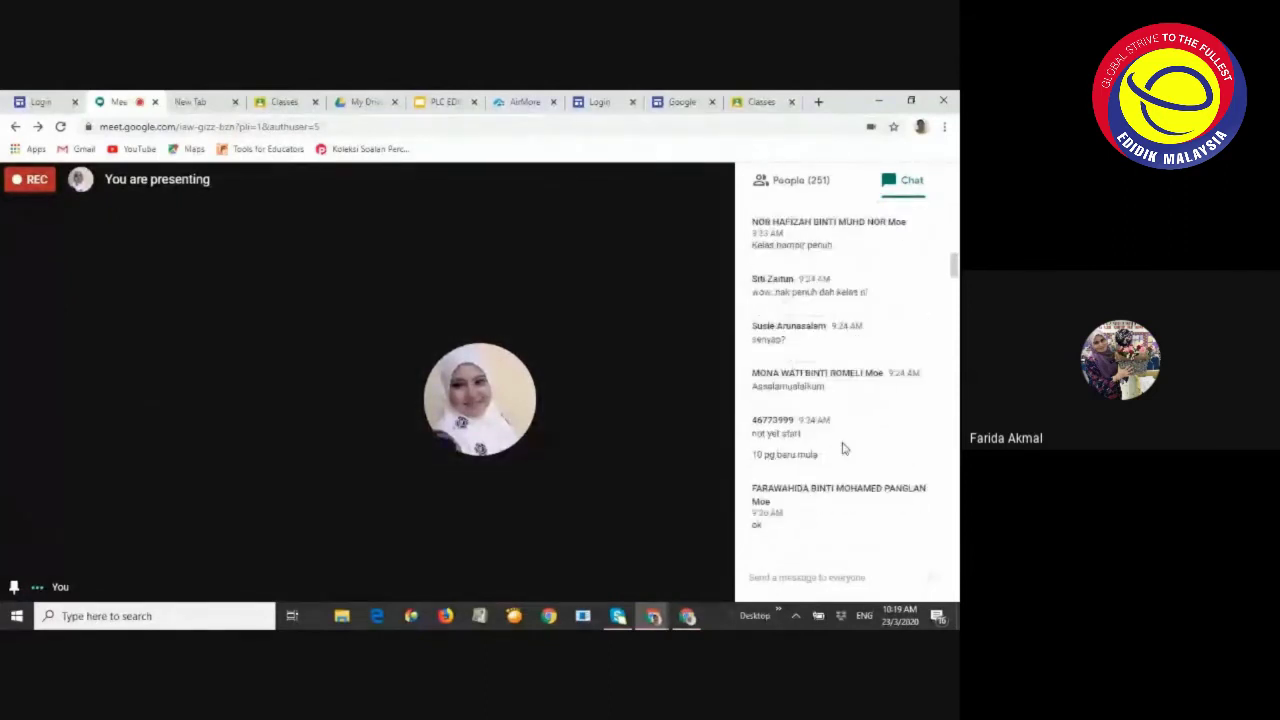
scroll(843, 448, "down", 8)
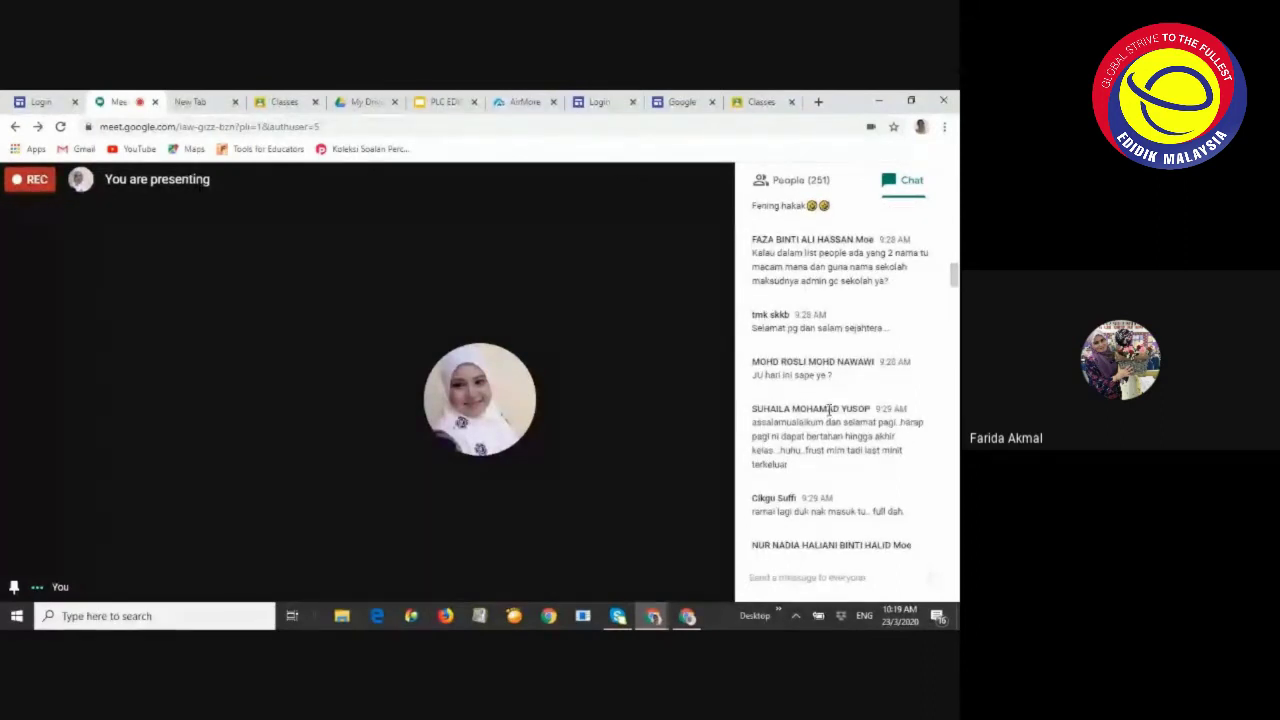
scroll(829, 410, "down", 20)
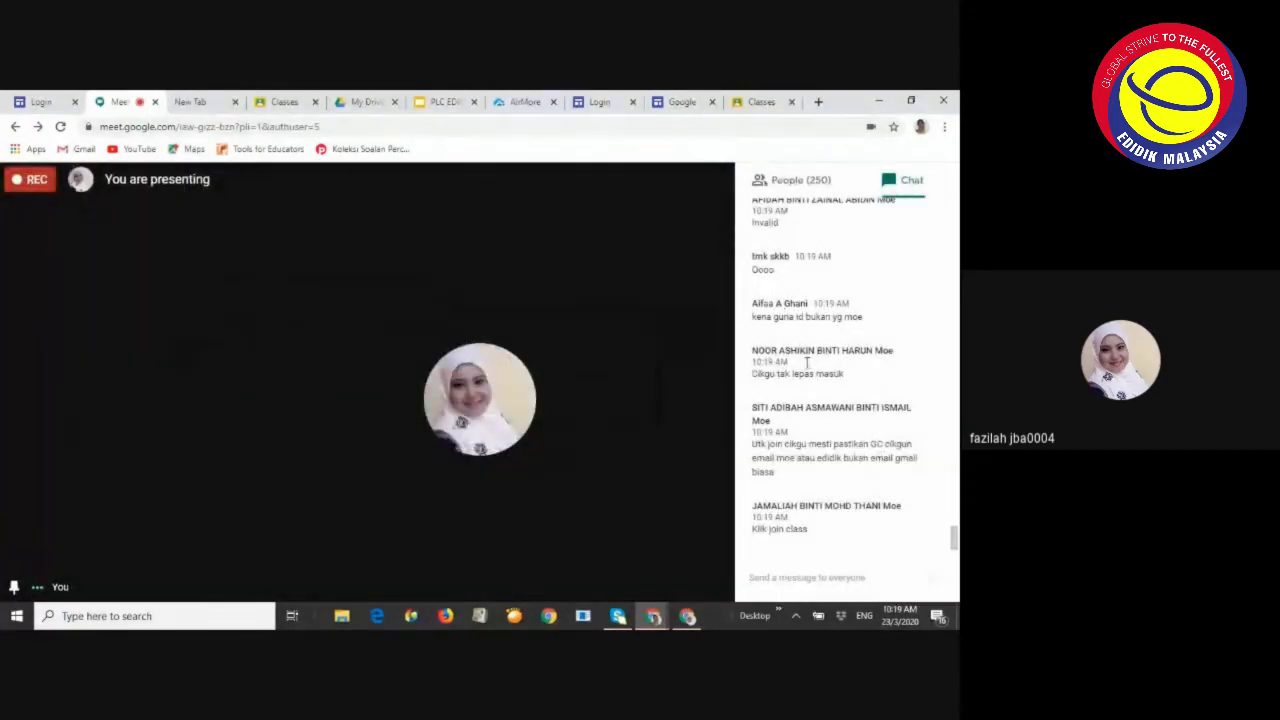
scroll(800, 336, "up", 1)
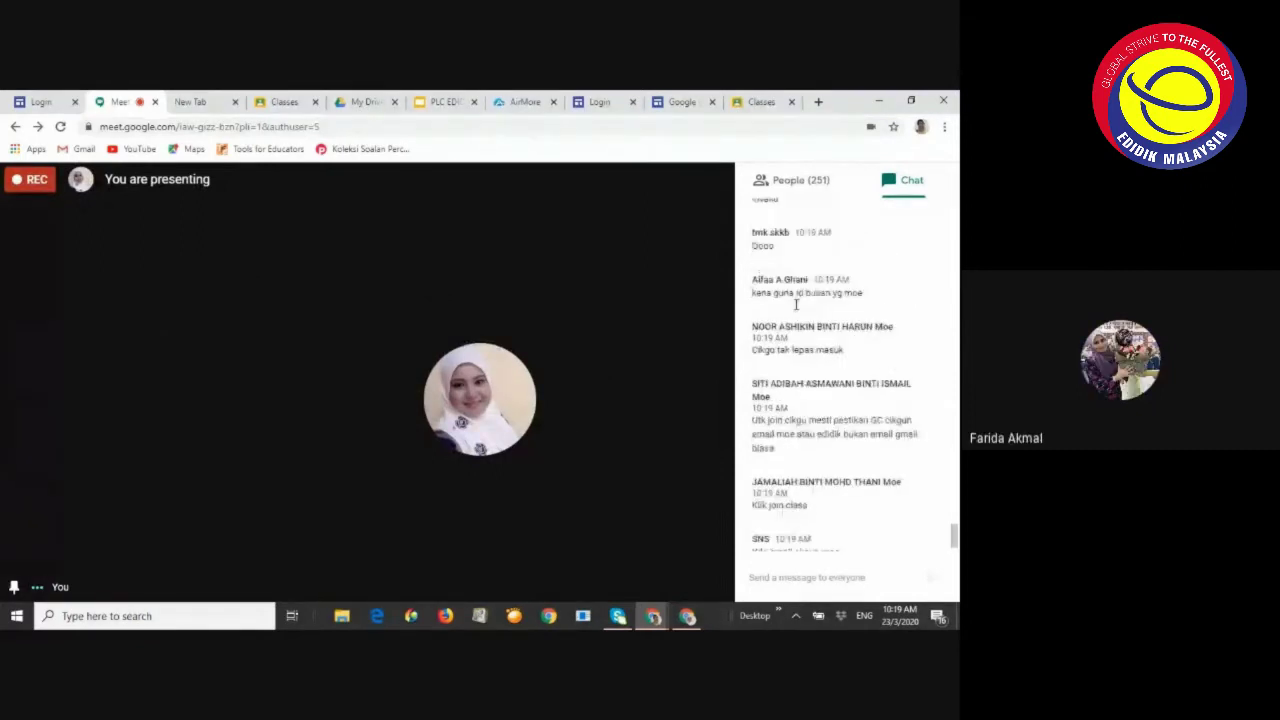
scroll(821, 317, "up", 1)
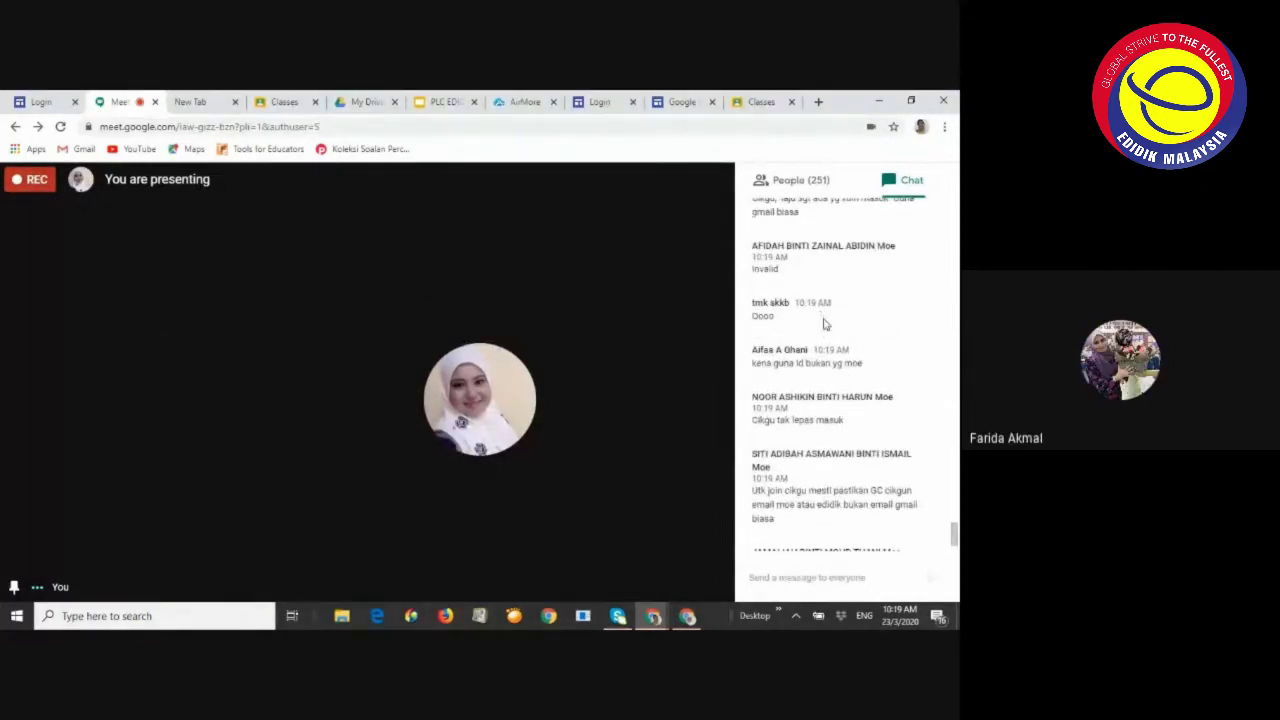
scroll(820, 318, "up", 2)
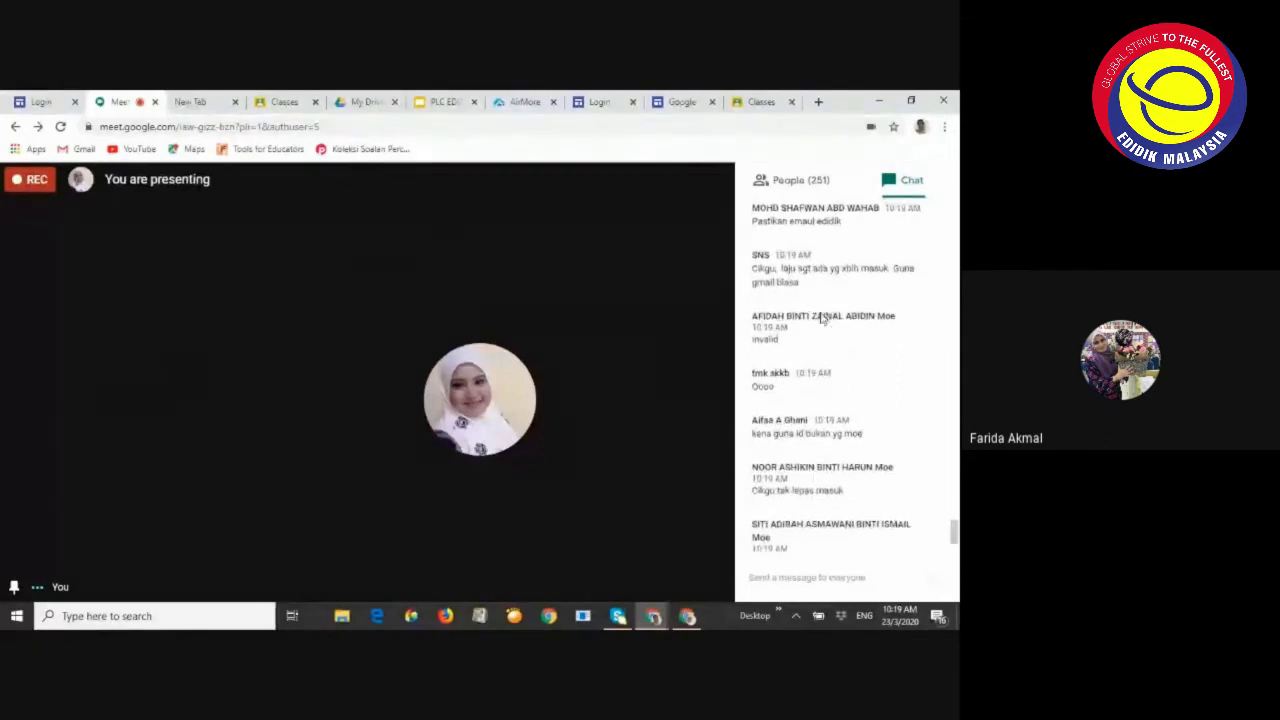
scroll(813, 311, "up", 2)
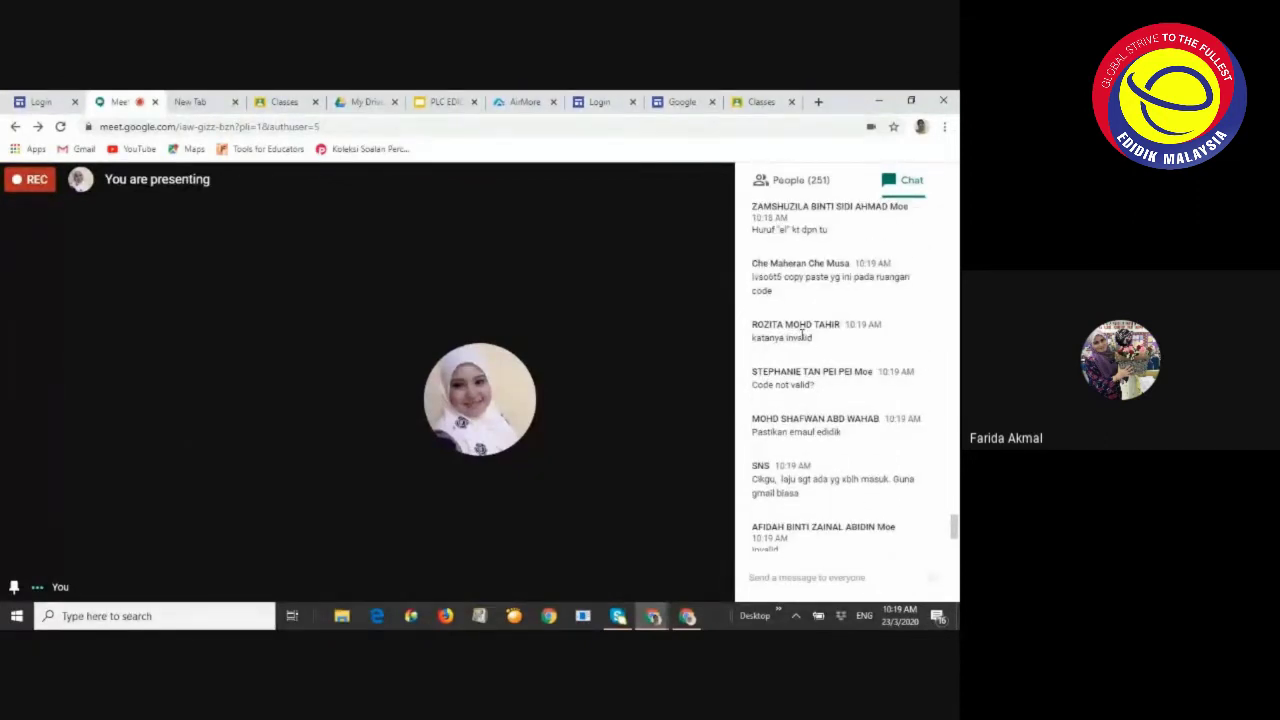
scroll(800, 334, "up", 1)
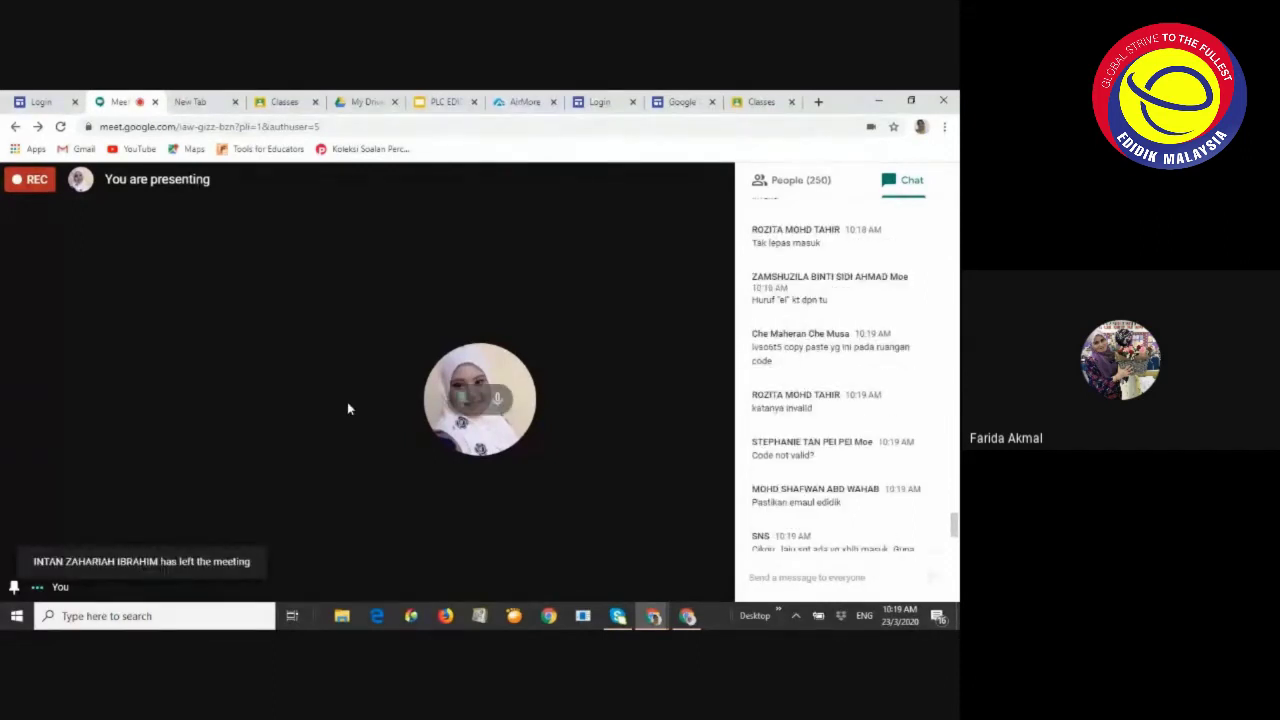
left_click(687, 615)
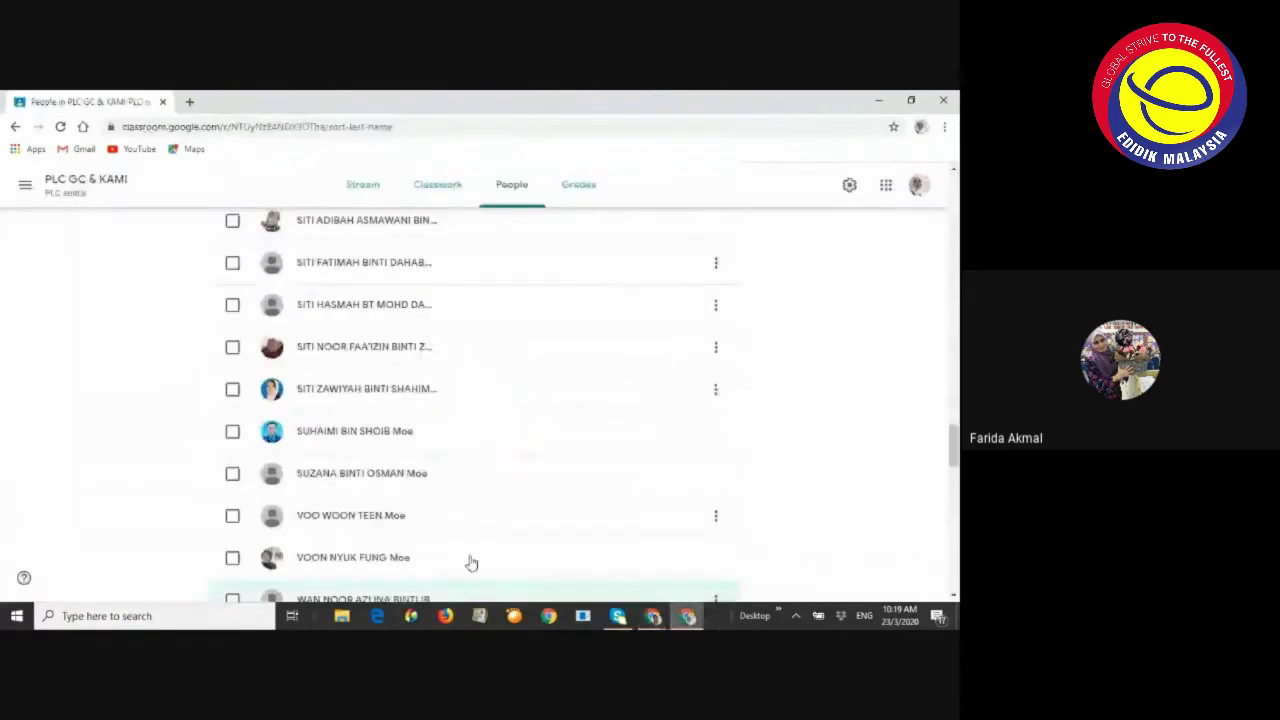
scroll(520, 355, "up", 15)
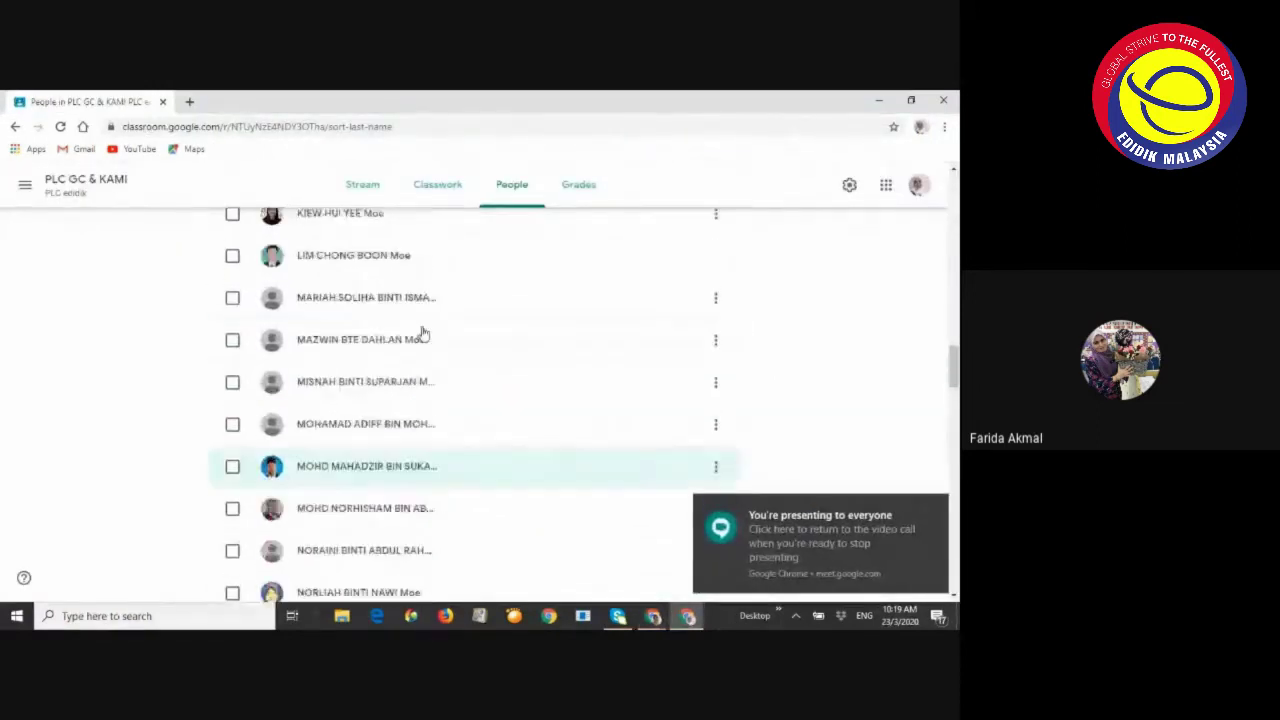
left_click(368, 190)
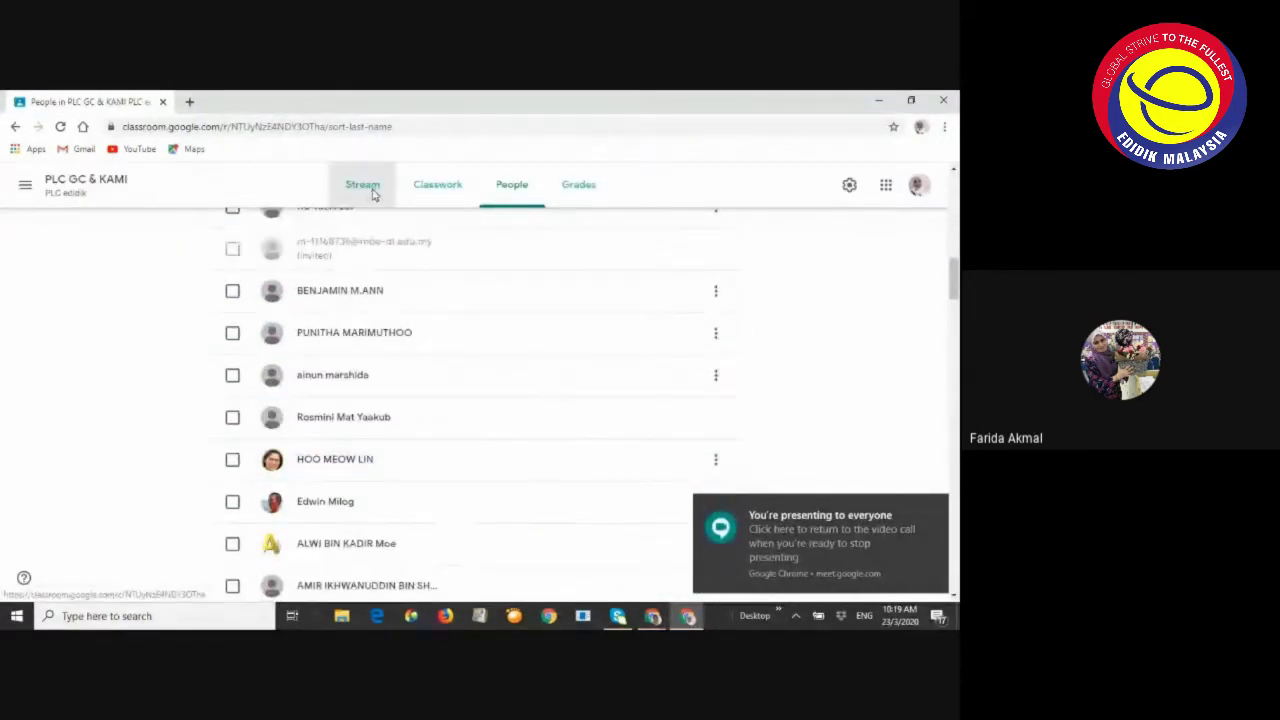
left_click(237, 306)
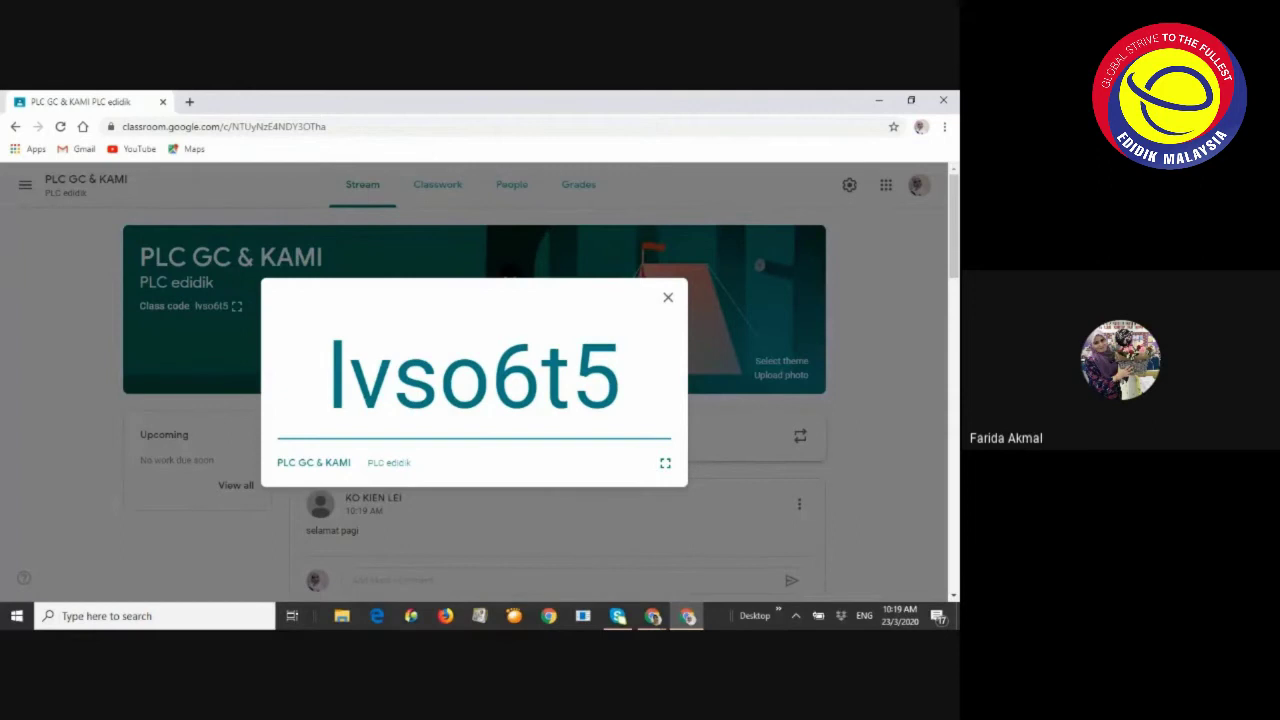
left_click(652, 616)
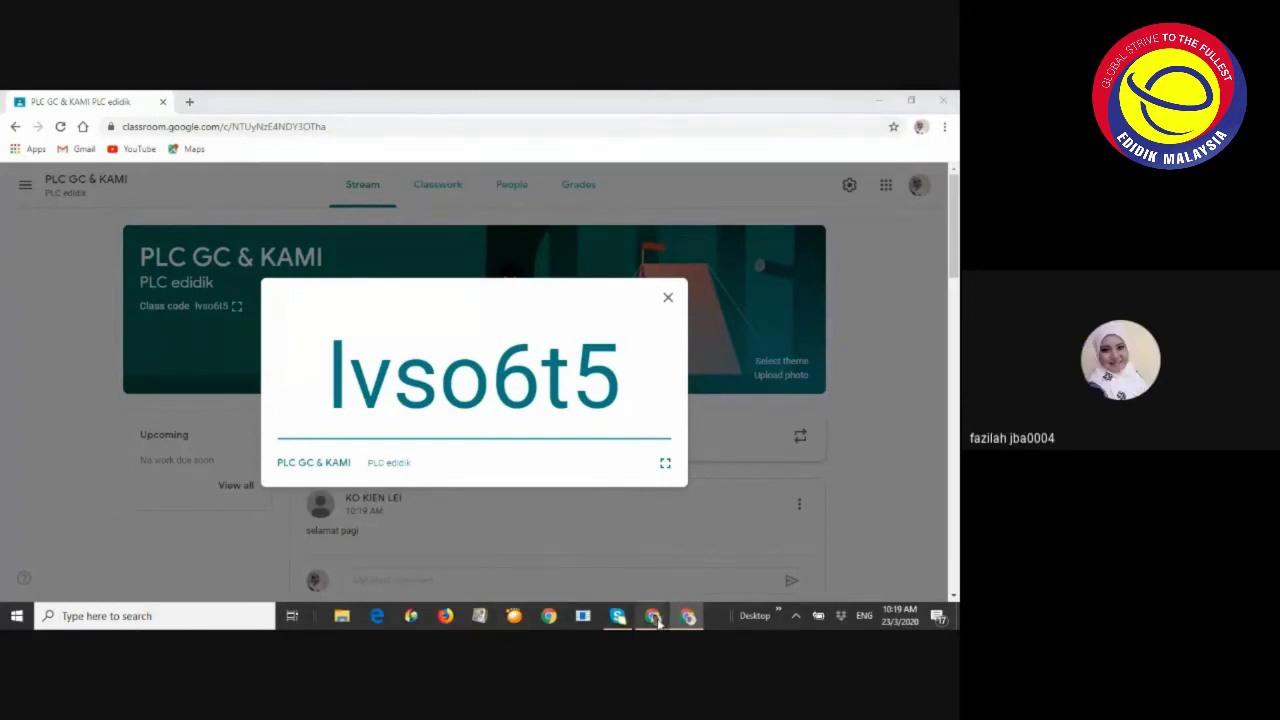
left_click(515, 570)
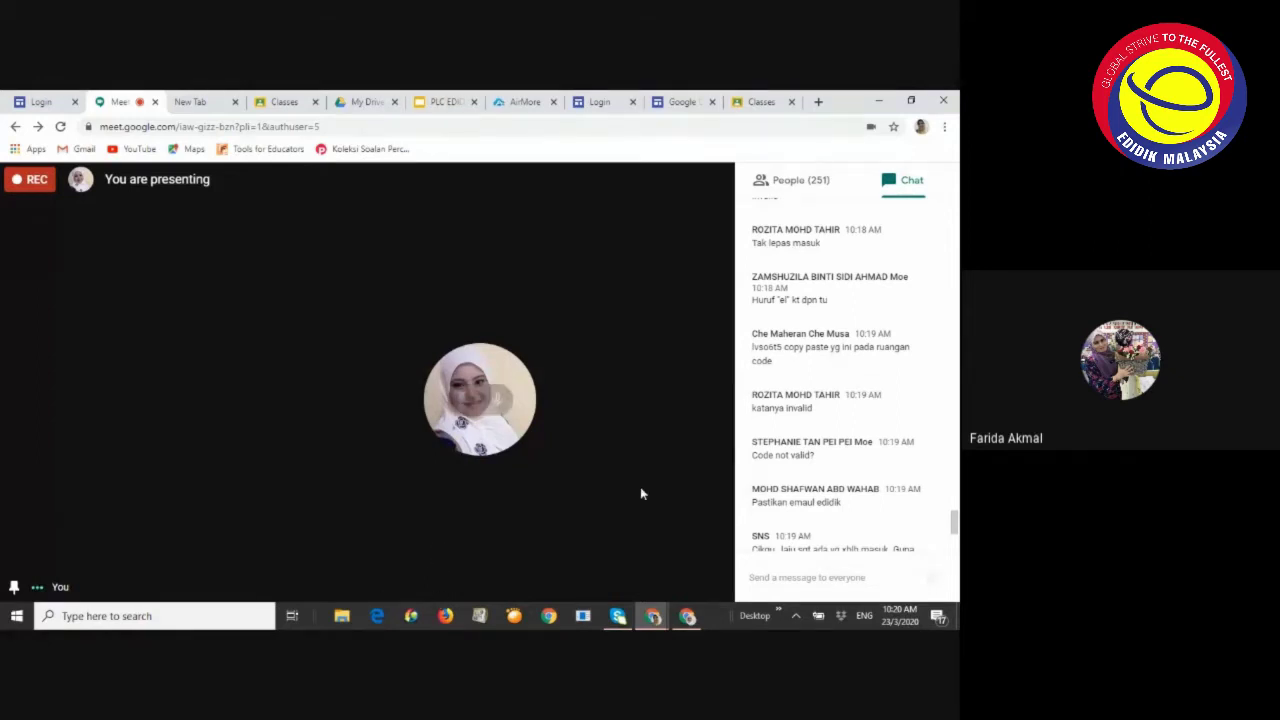
scroll(840, 452, "down", 5)
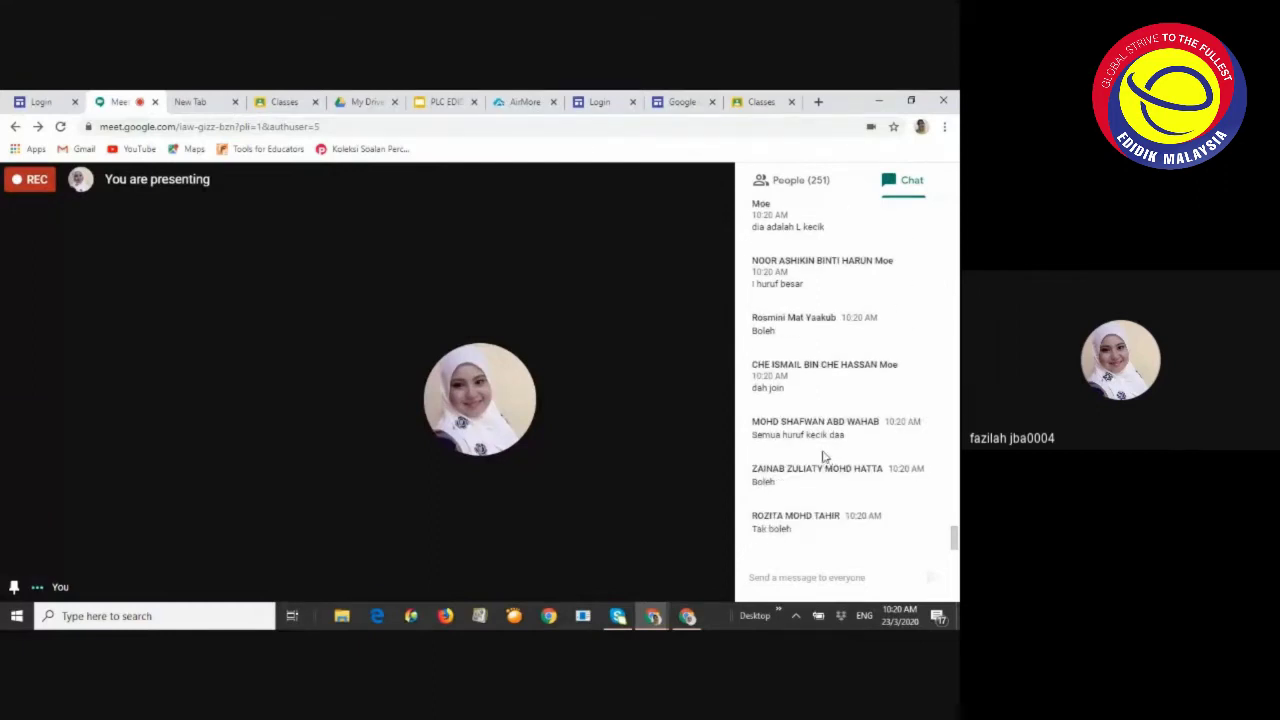
scroll(954, 253, "up", 6)
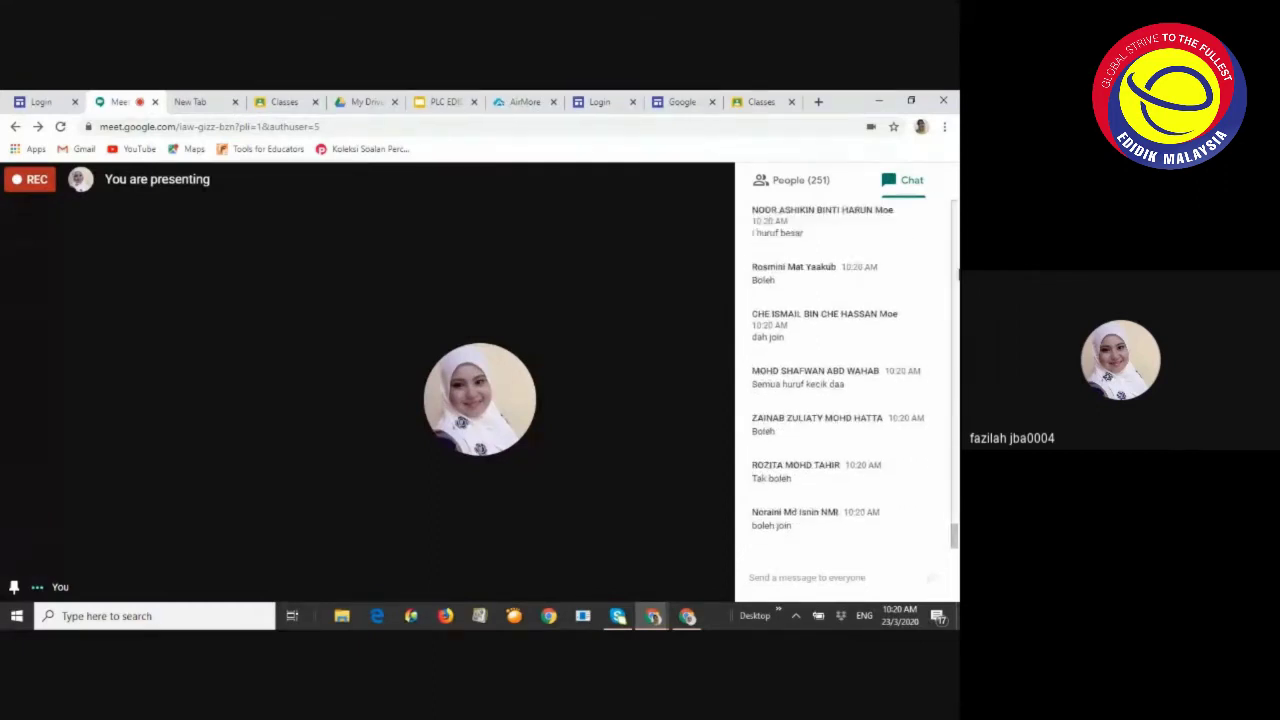
left_click_drag(954, 505, 954, 545)
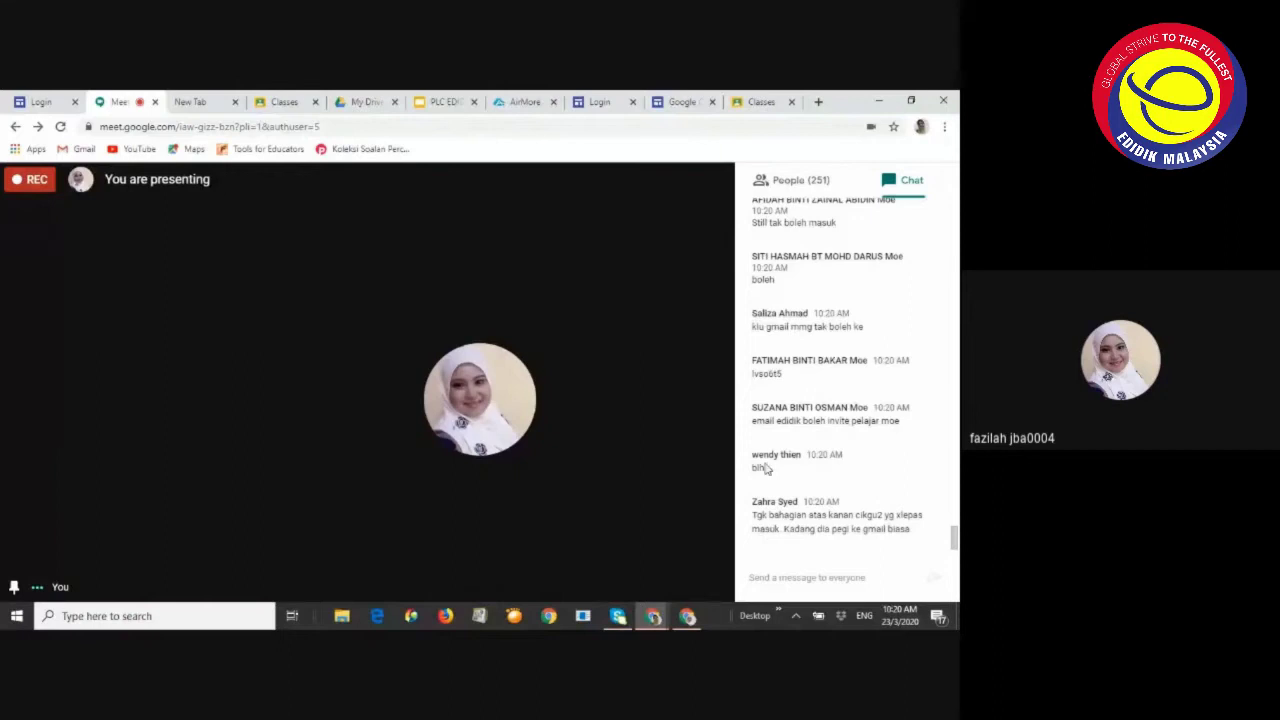
left_click(954, 285)
left_click(954, 285)
scroll(954, 511, "down", 6)
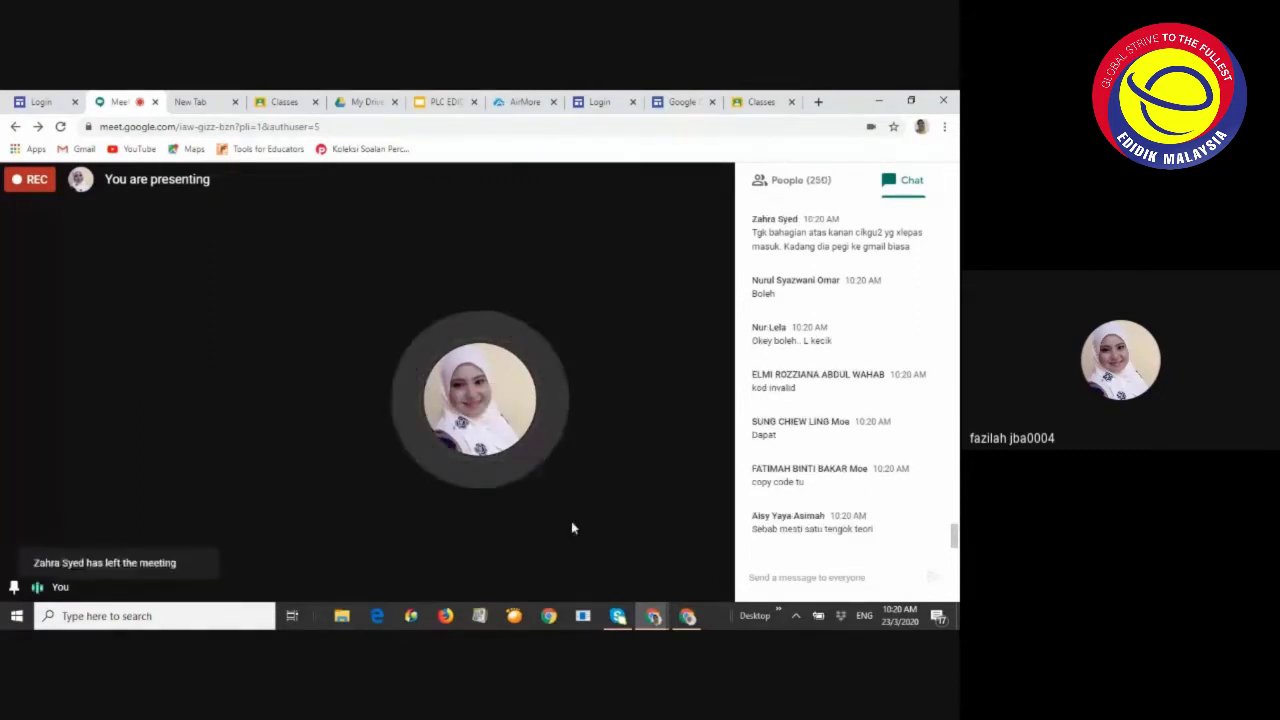
left_click(688, 617)
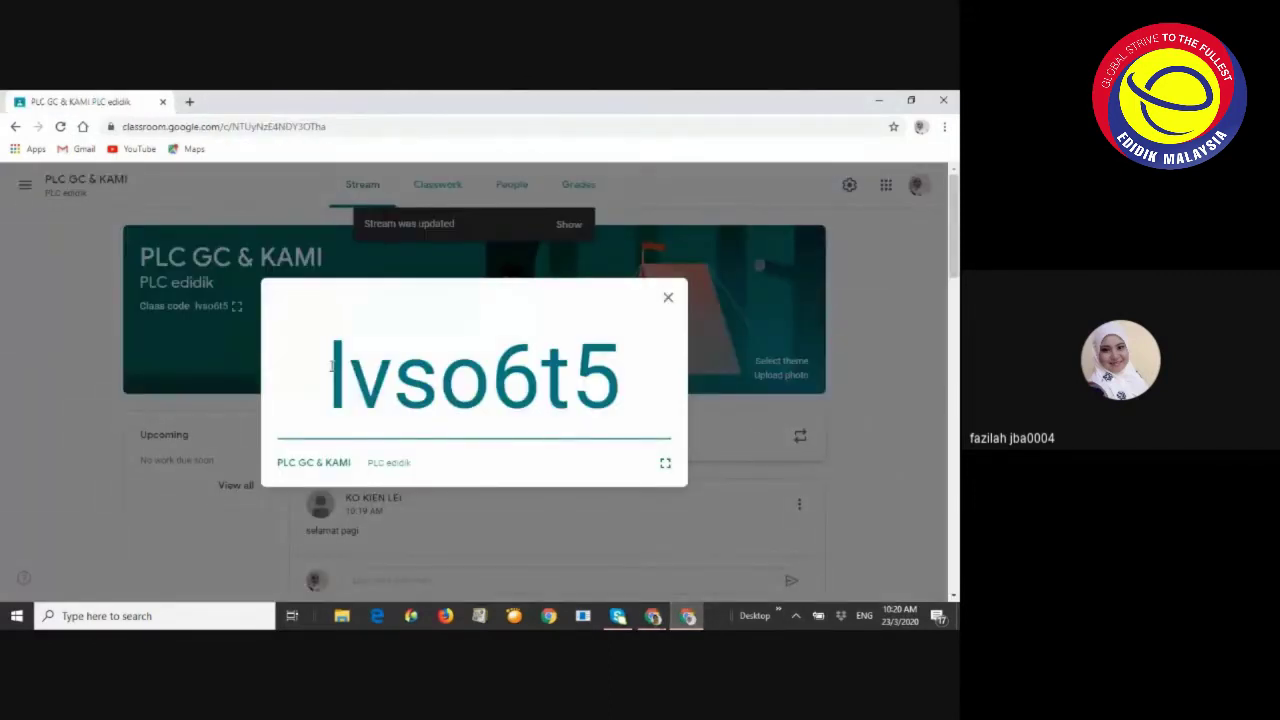
left_click_drag(331, 366, 622, 388)
key("ctrl+c")
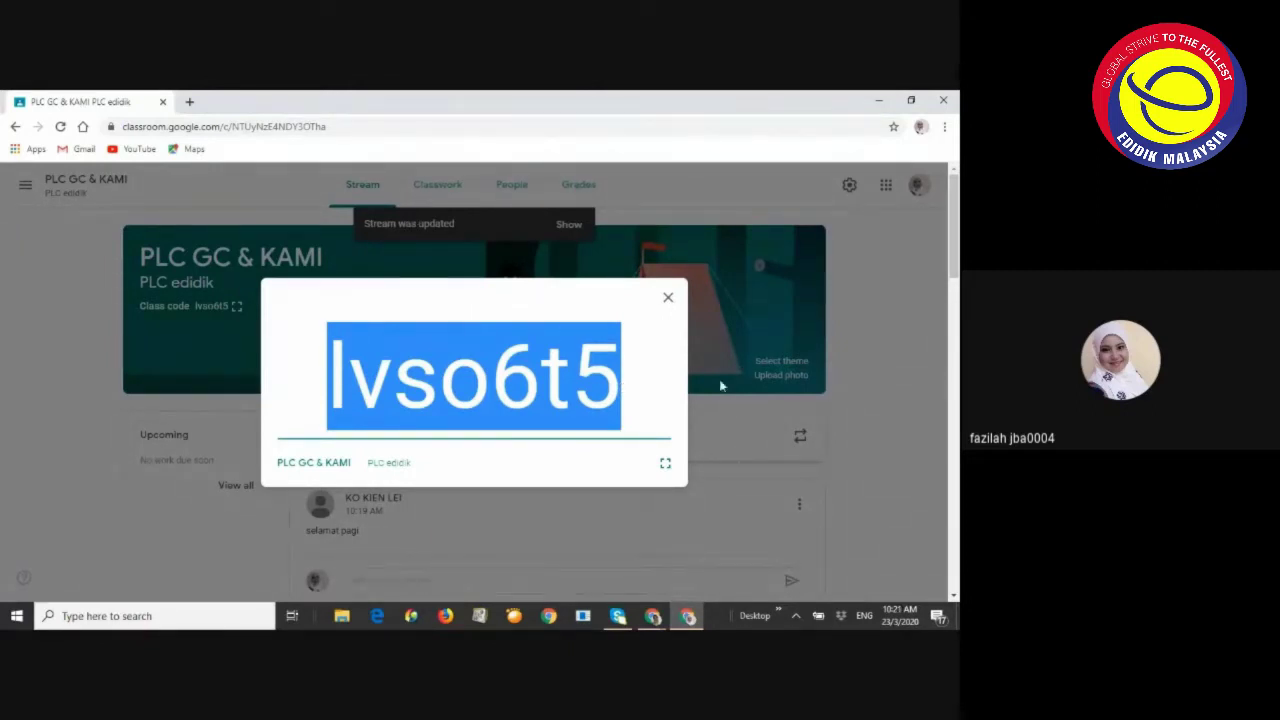
left_click(655, 614)
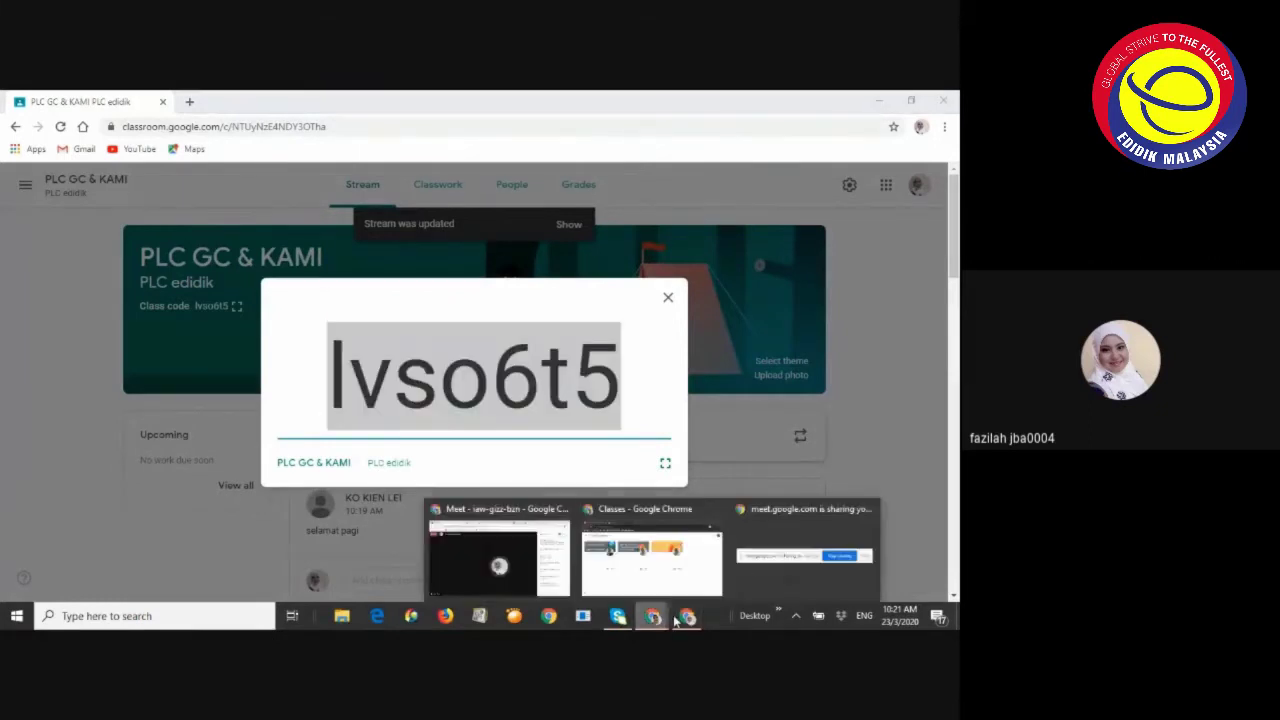
mouse_move(776, 561)
left_click(640, 560)
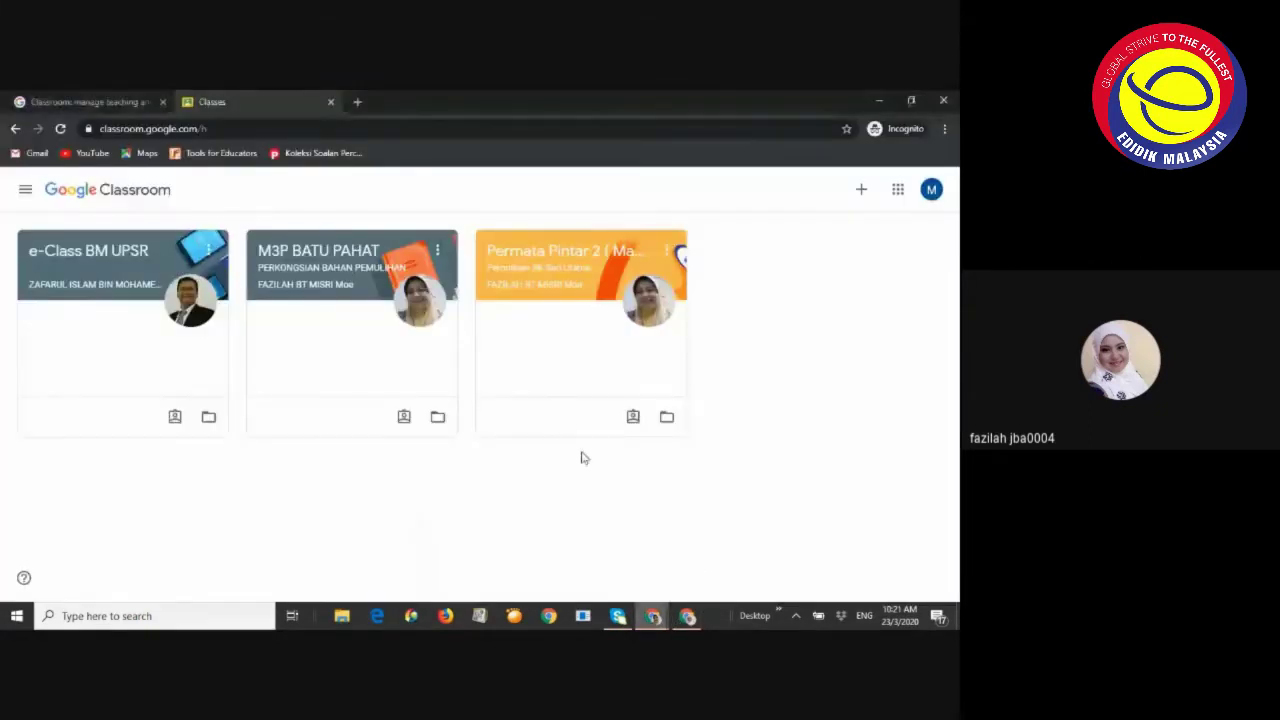
left_click(859, 192)
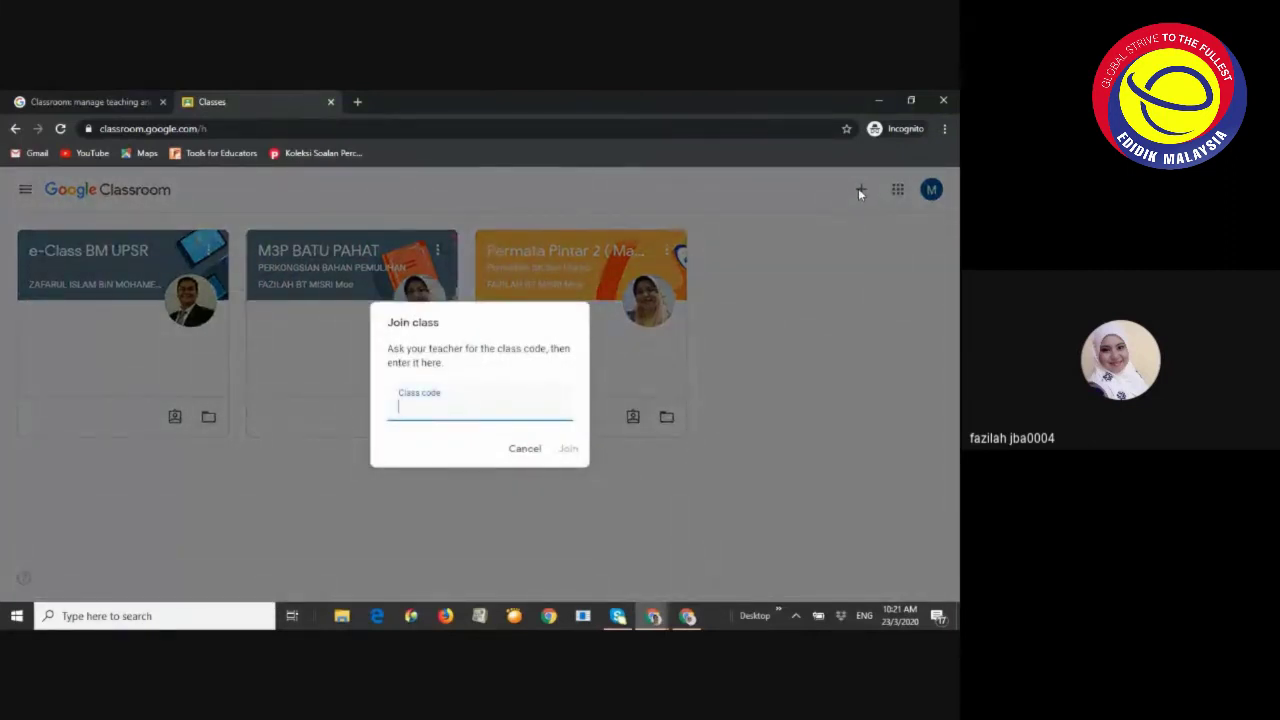
left_click(858, 189)
left_click(858, 188)
left_click(438, 411)
key("ctrl+v")
left_click(572, 449)
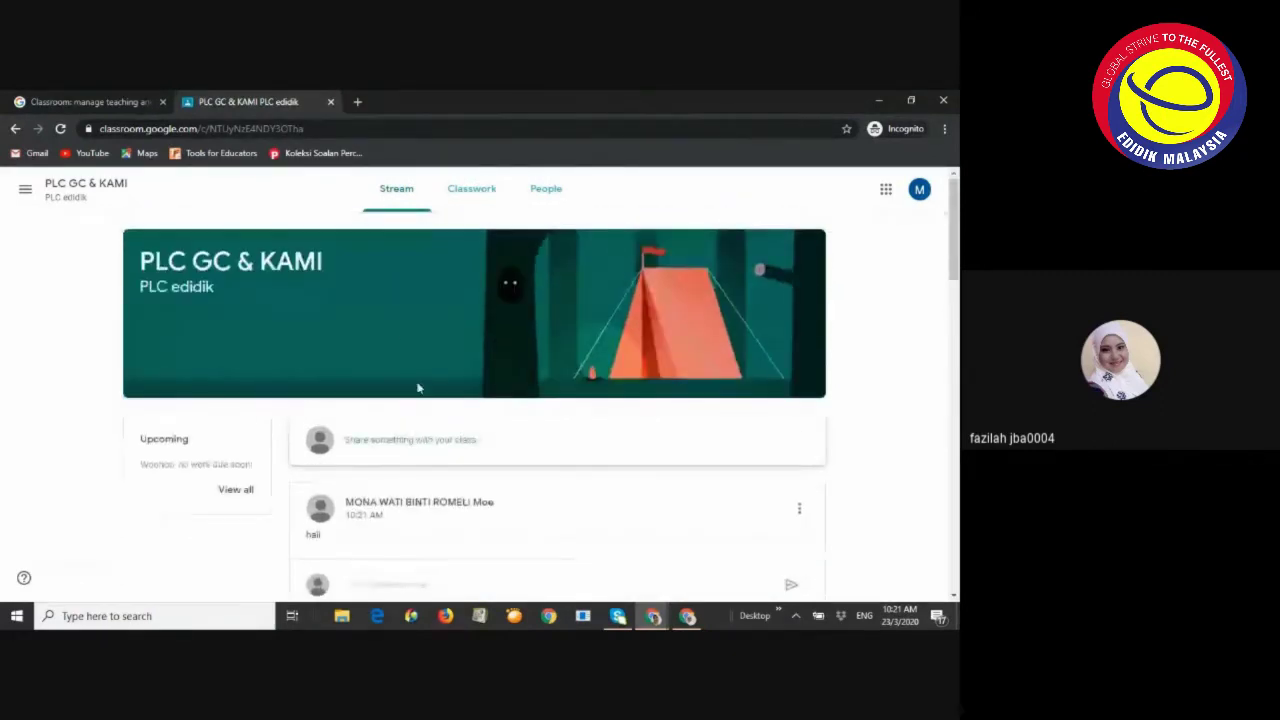
Check the joined PLC GC & KAMI stream, then switch back to the teacher's class code window
scroll(418, 388, "down", 20)
scroll(432, 362, "up", 20)
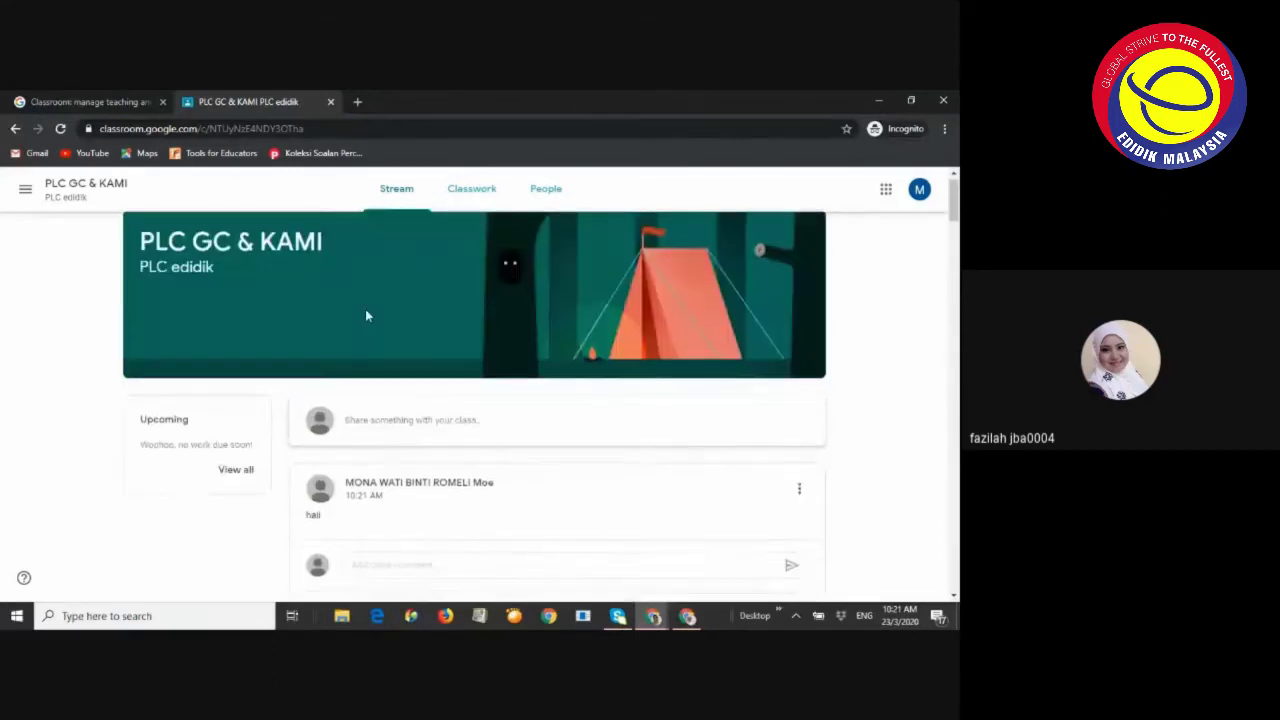
scroll(366, 316, "up", 1)
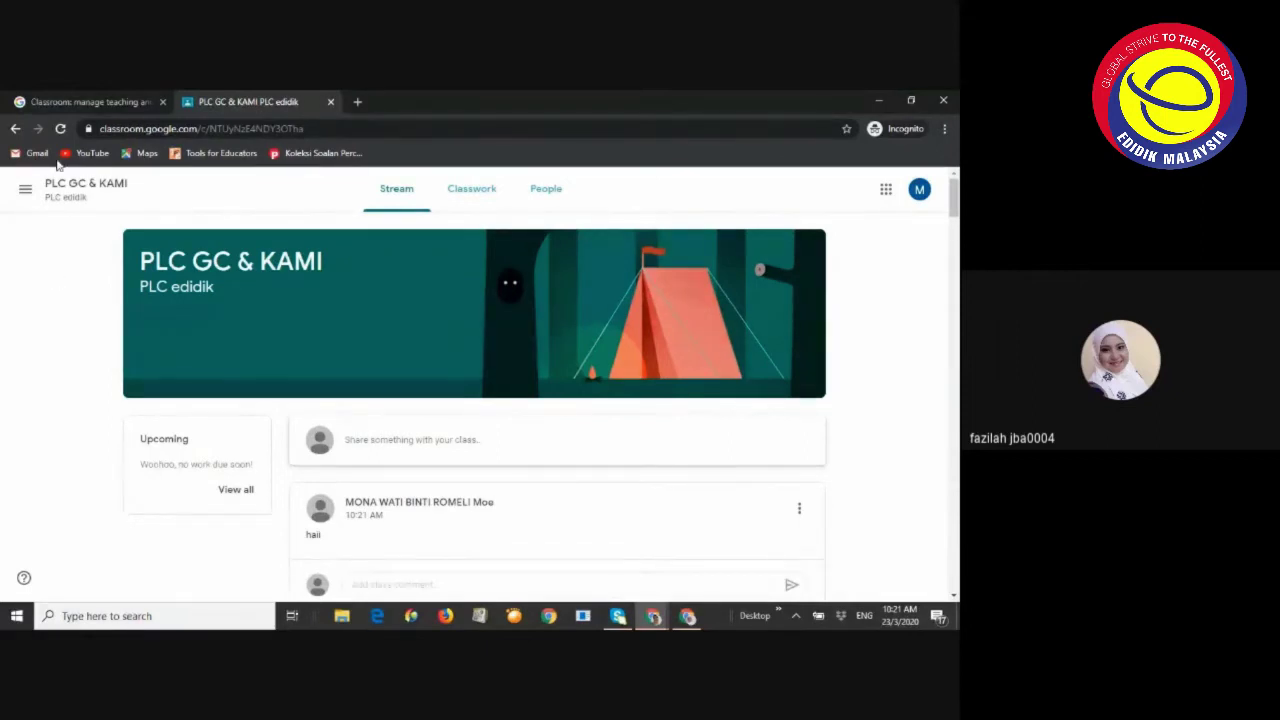
left_click(100, 101)
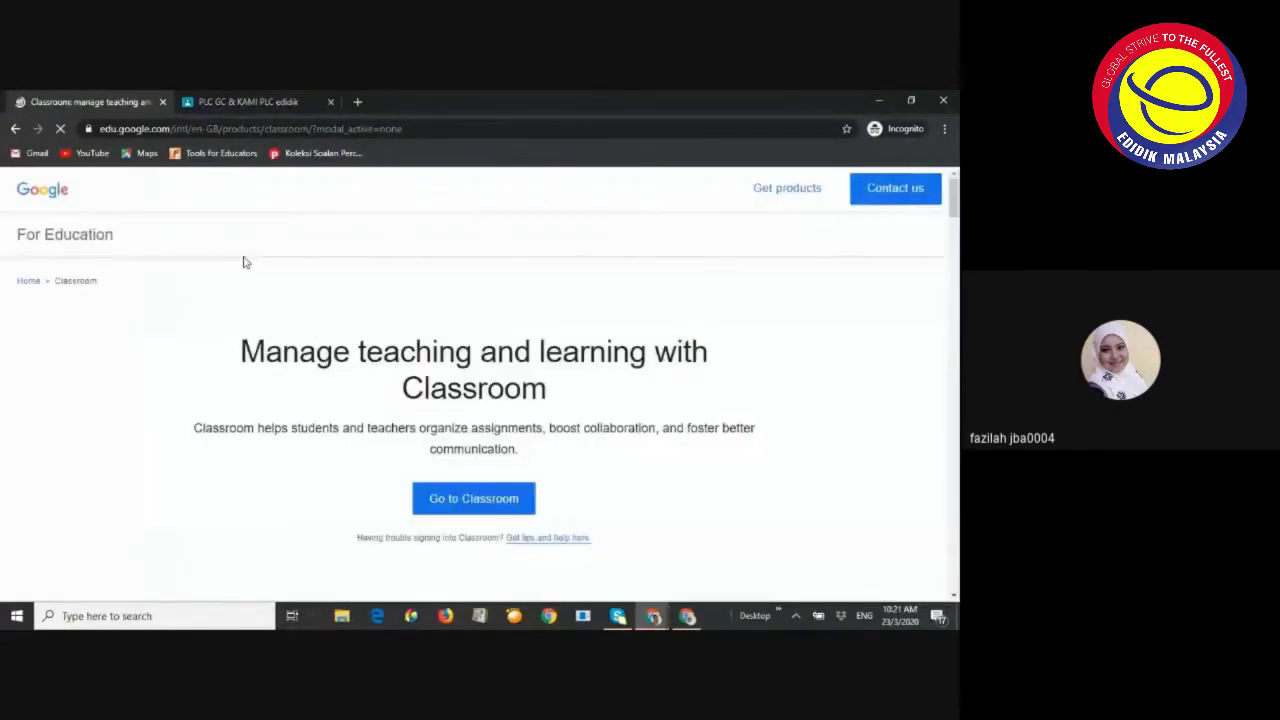
left_click(236, 101)
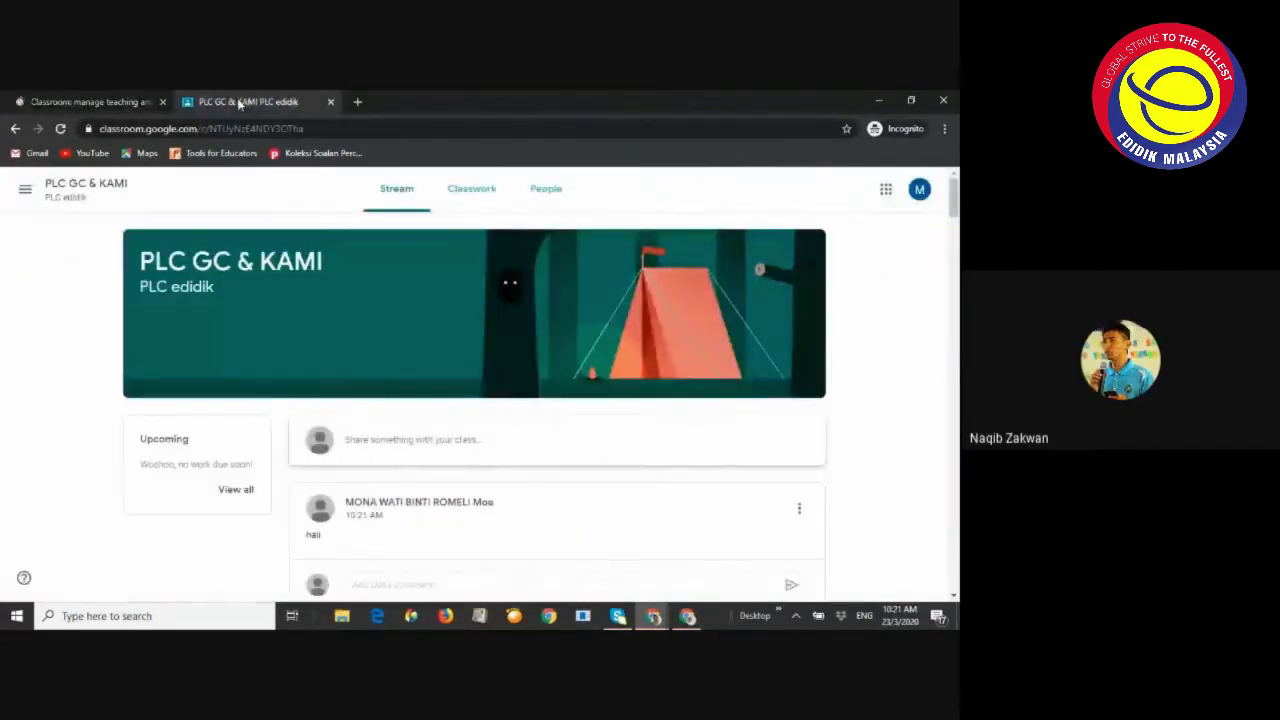
left_click(688, 616)
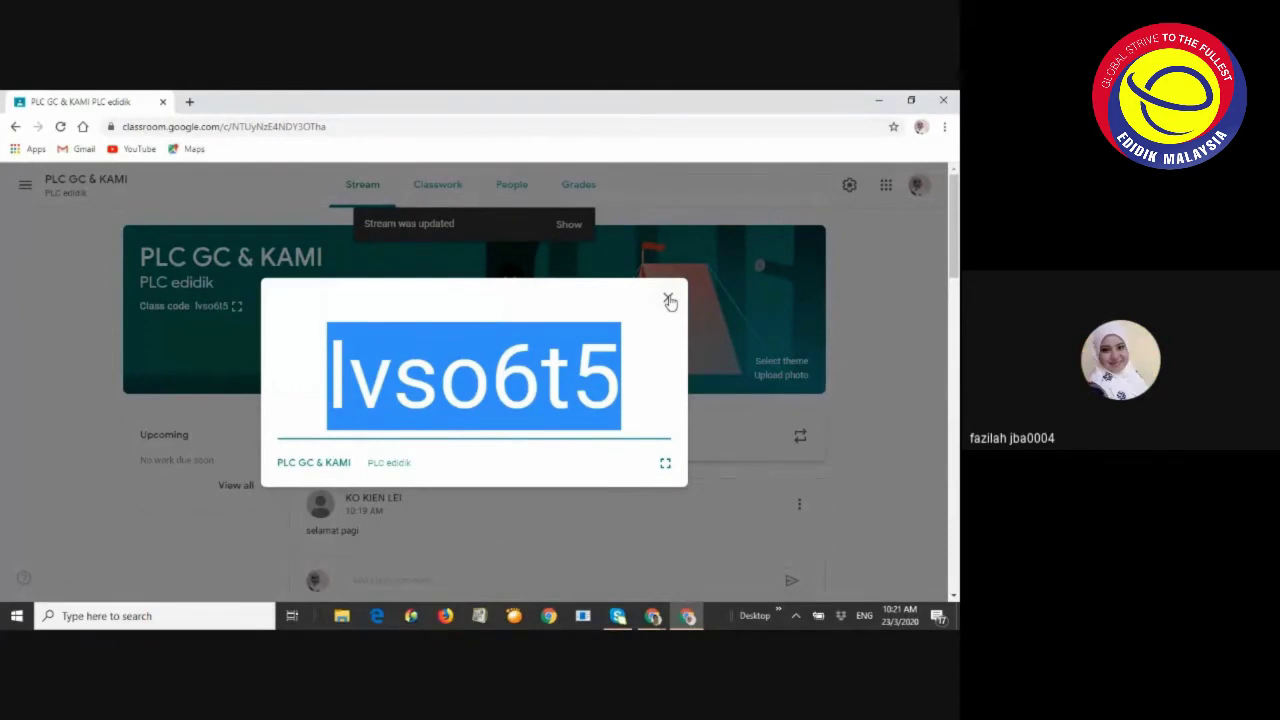
Glance at the Meet presentation, then return to the Classroom window with the enlarged code
left_click(653, 616)
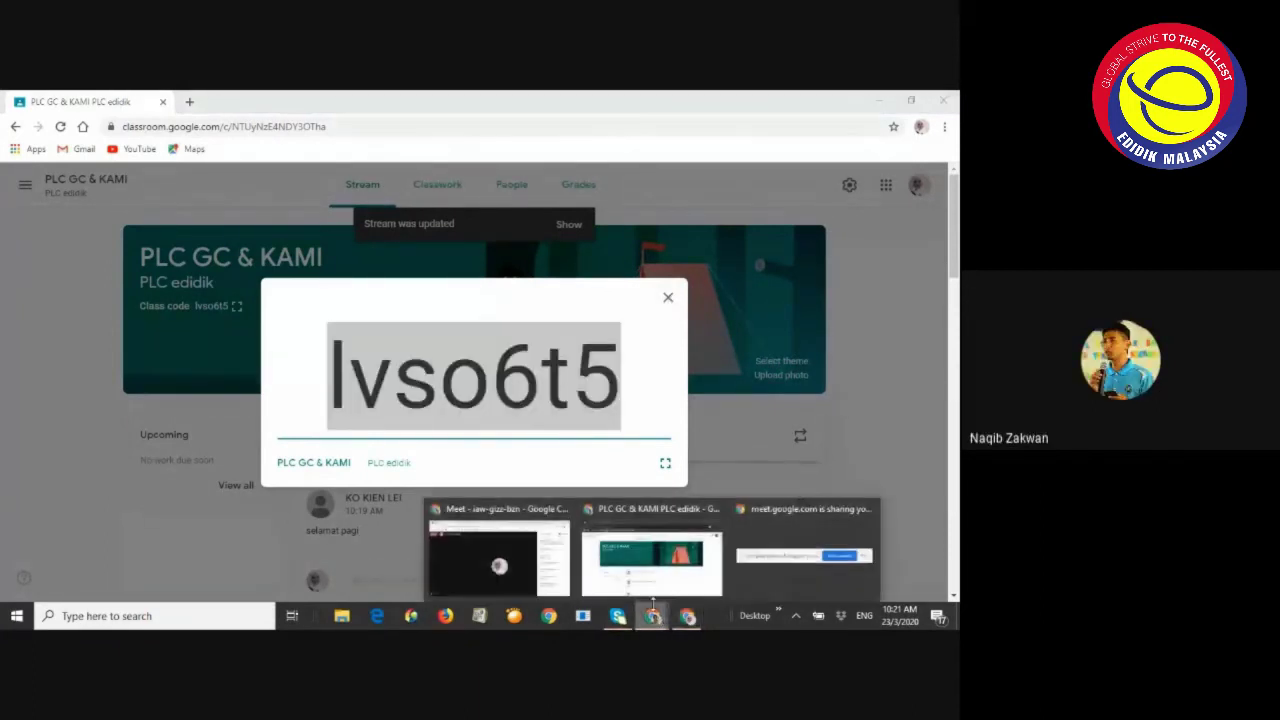
left_click(516, 565)
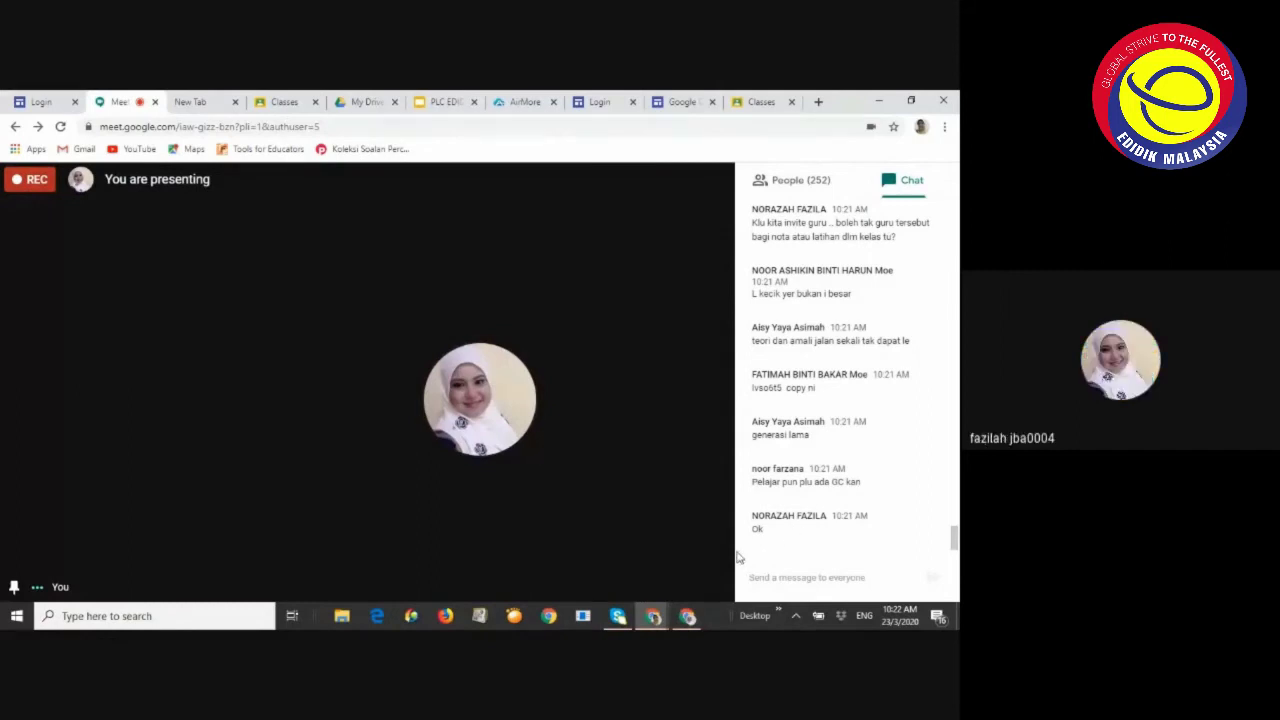
mouse_move(687, 618)
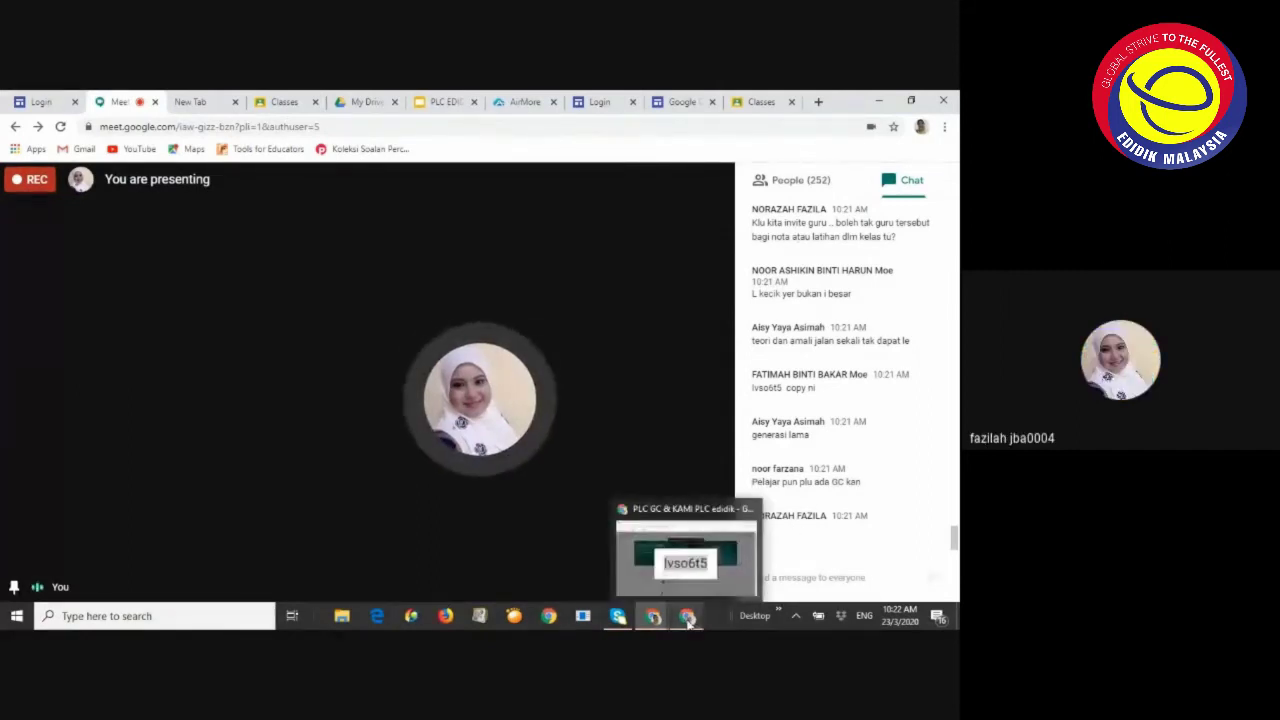
left_click(629, 577)
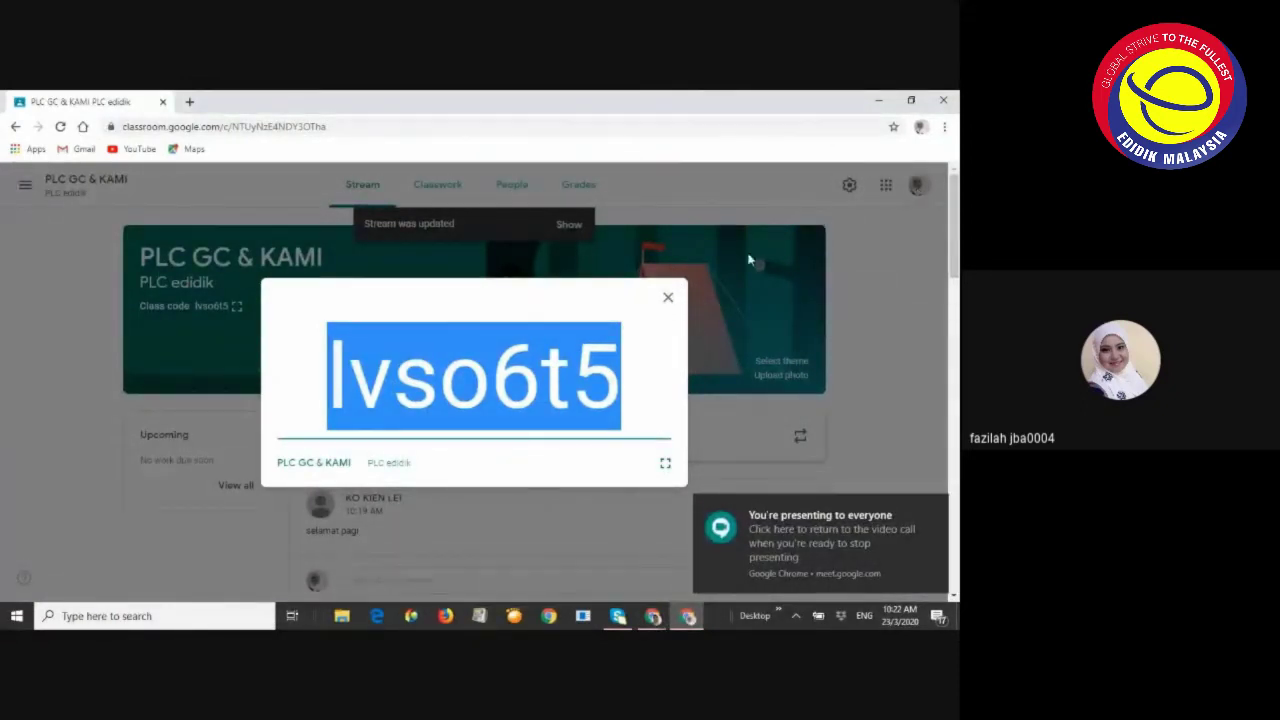
Close the enlarged class code, show it once more, close it again, and switch to Meet
left_click(668, 302)
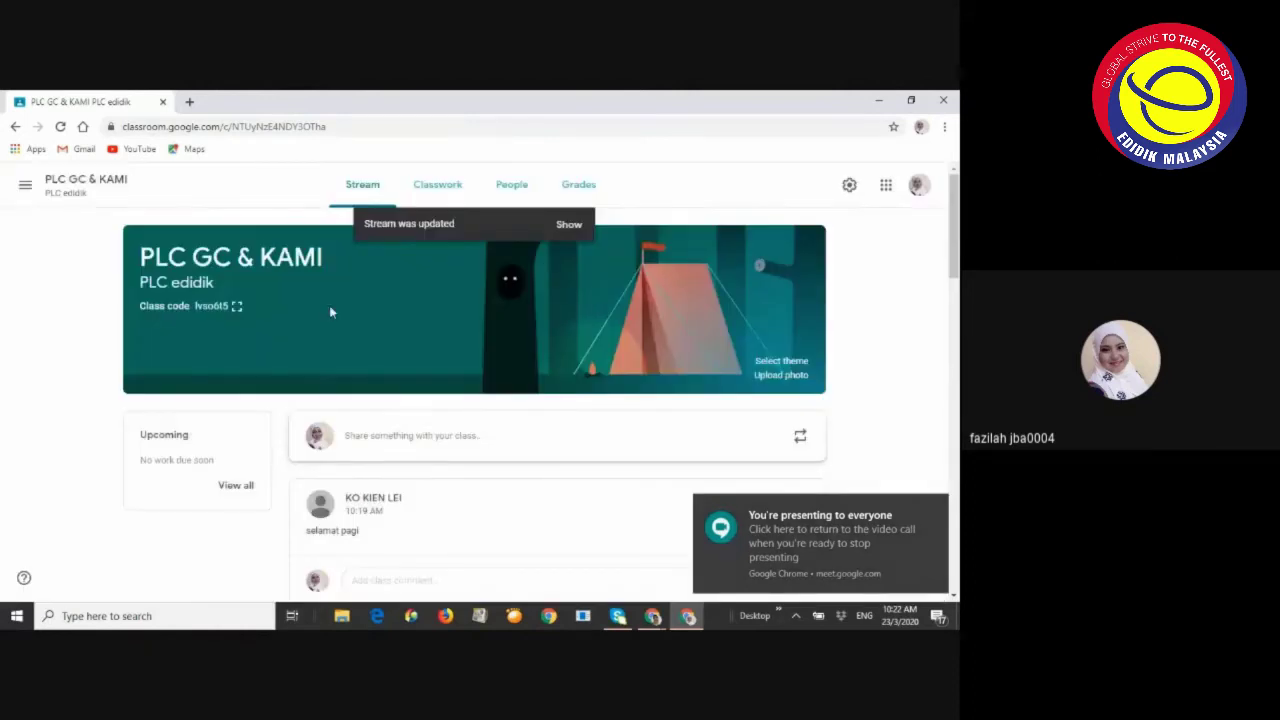
left_click(245, 310)
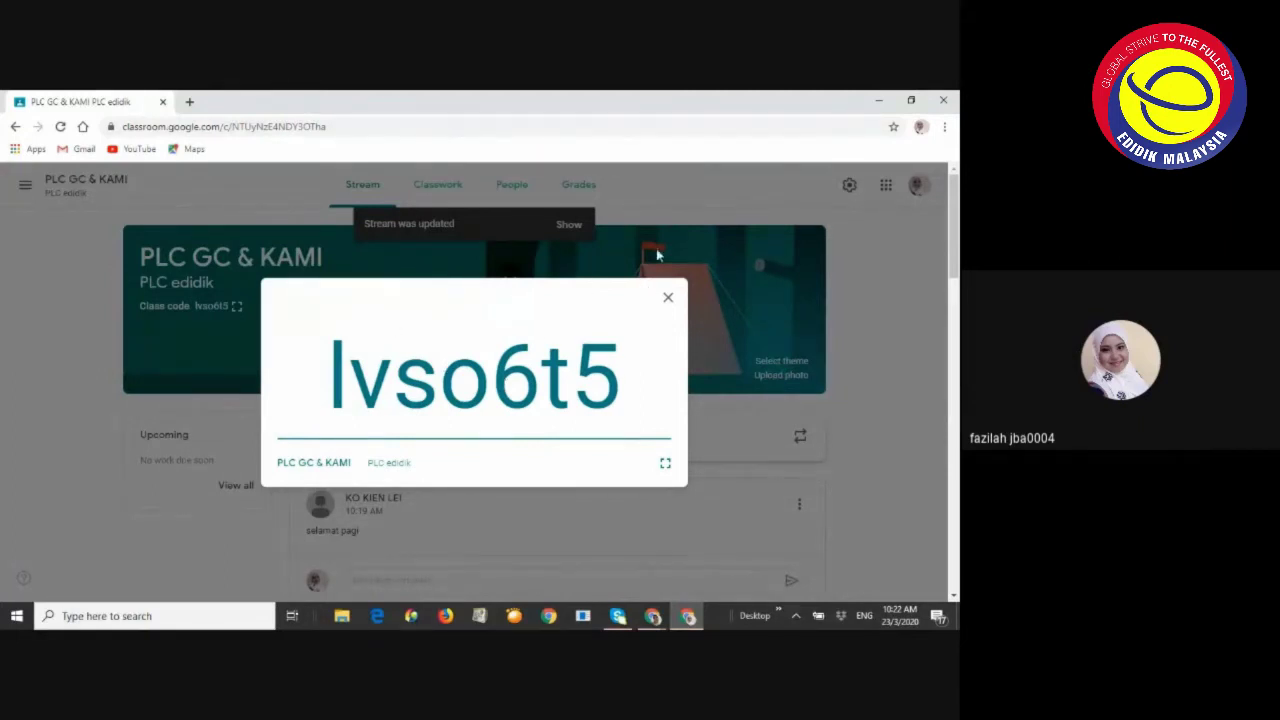
mouse_move(652, 615)
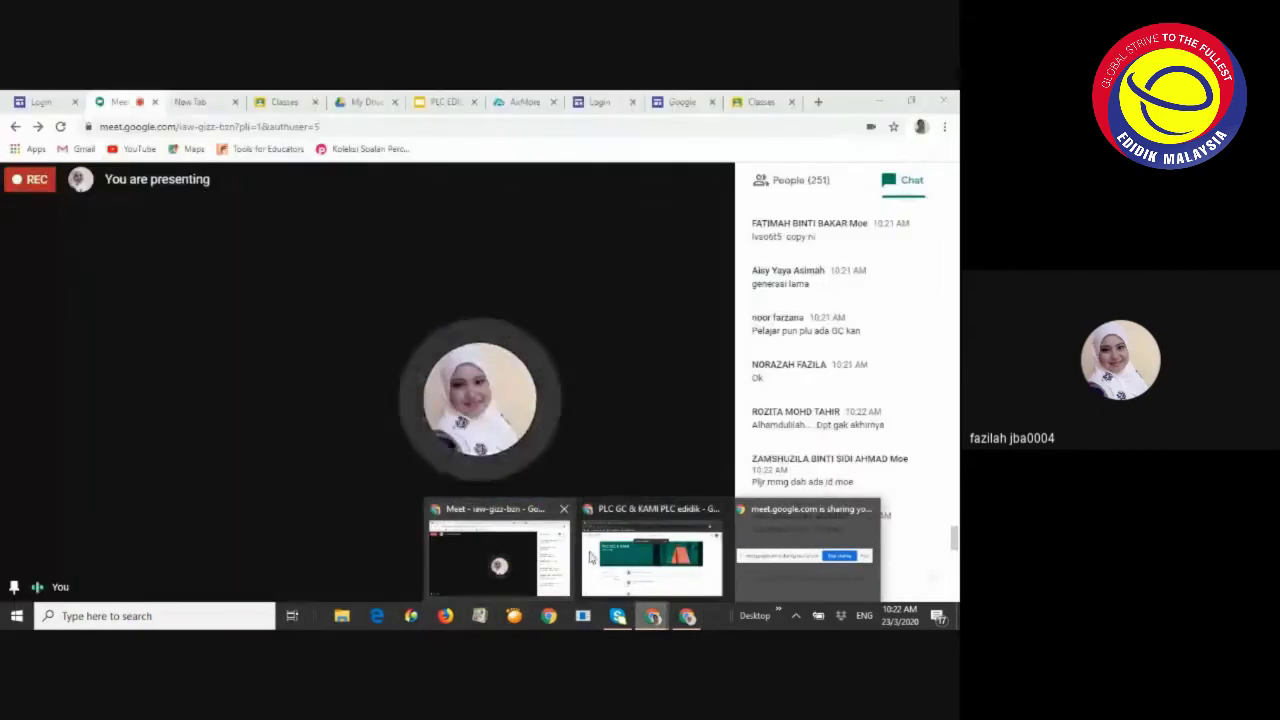
mouse_move(635, 563)
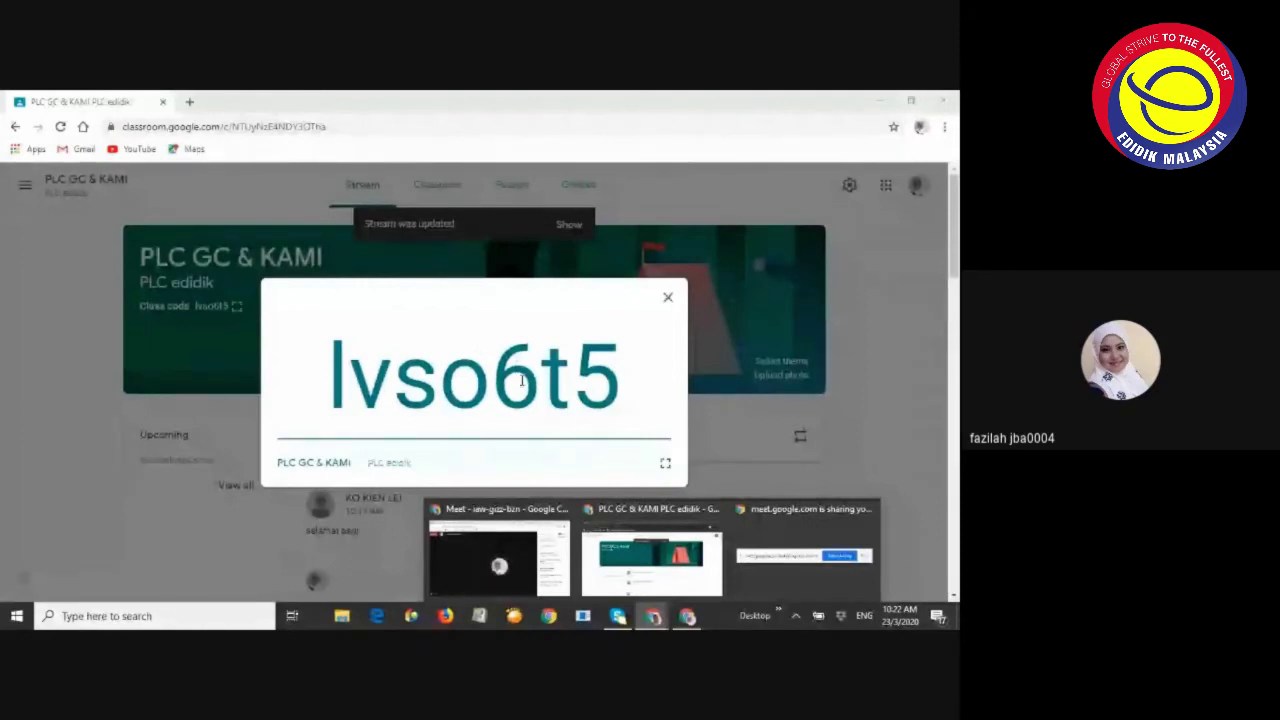
left_click(668, 300)
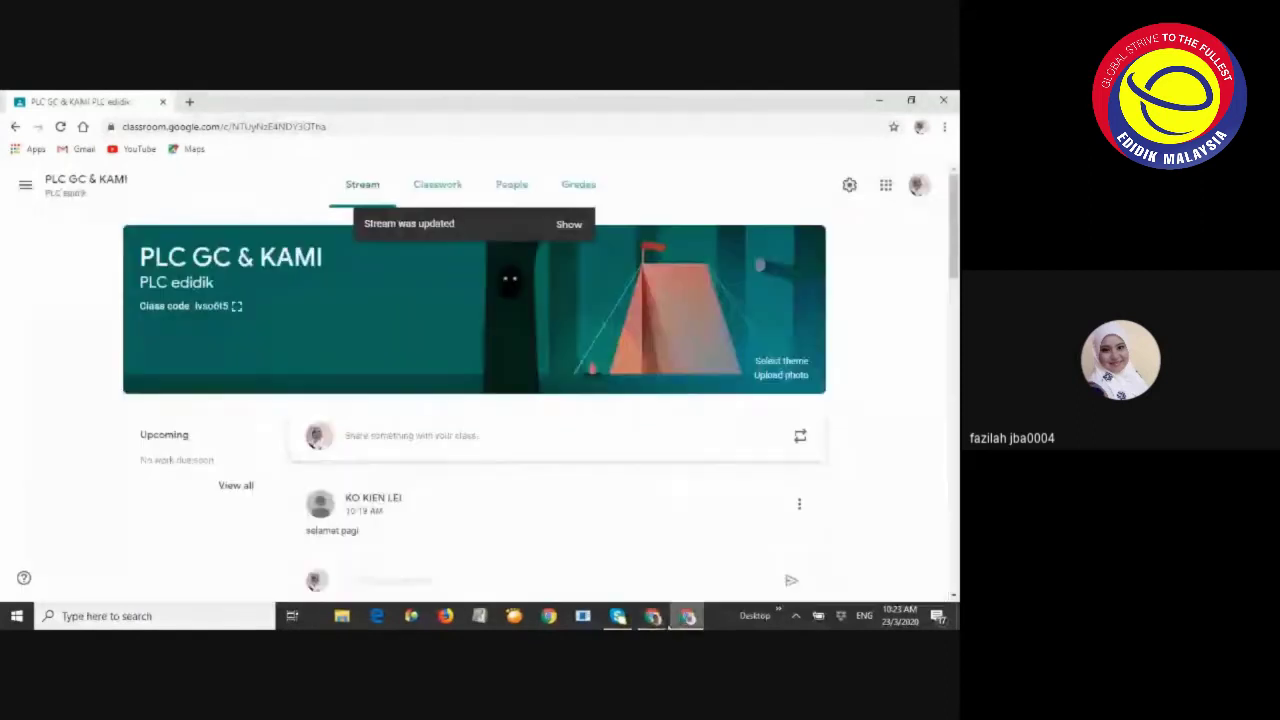
left_click(653, 616)
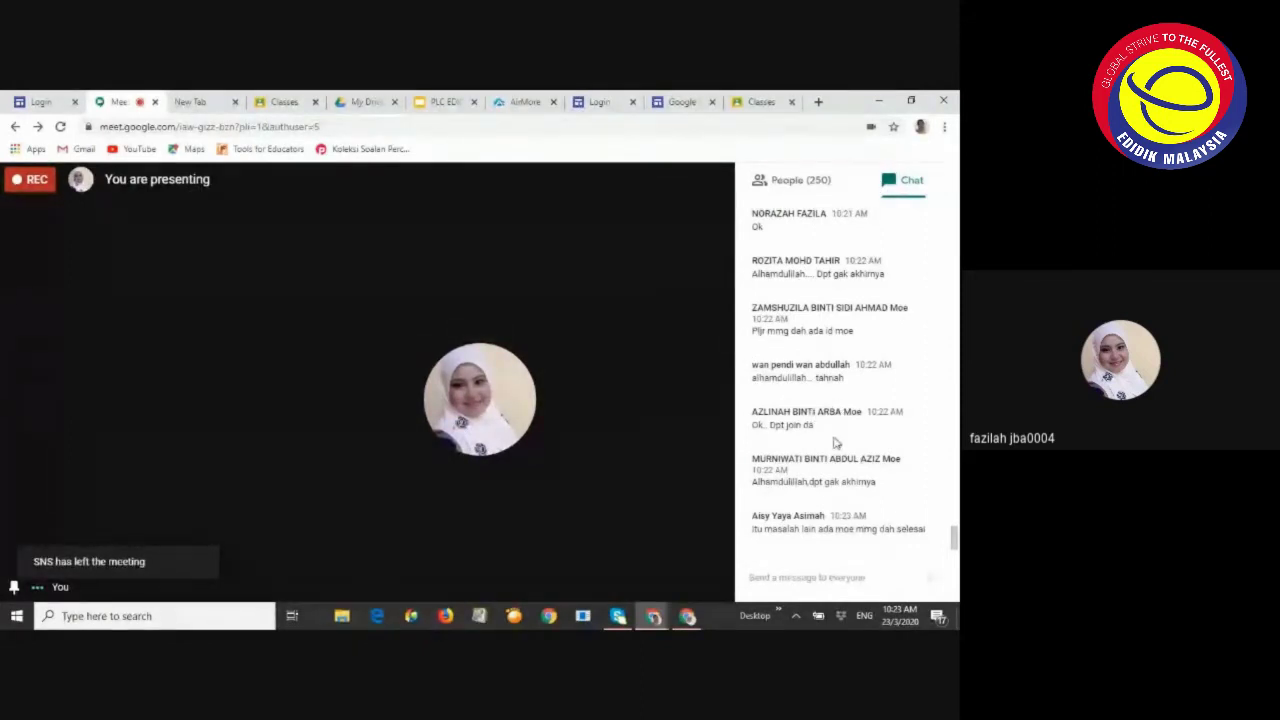
Scroll the latest Meet chat messages and click the message box, then return to Classroom
scroll(835, 447, "up", 3)
scroll(825, 435, "down", 3)
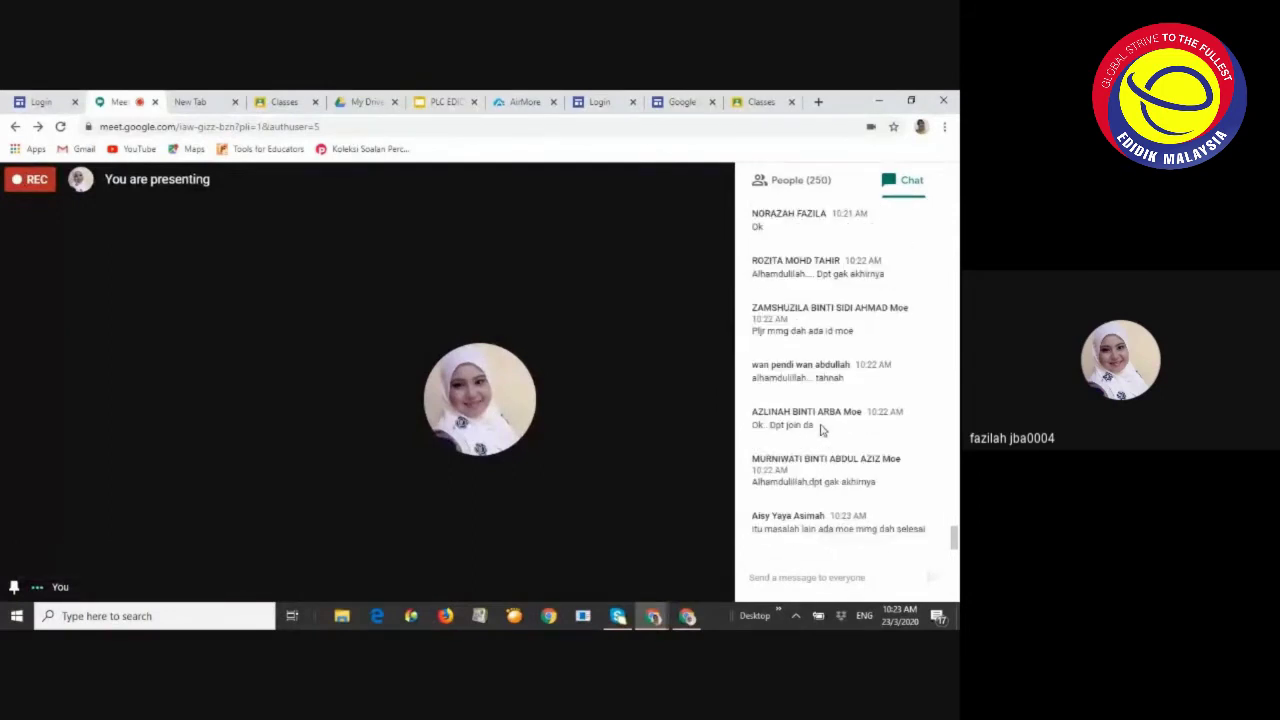
left_click(763, 578)
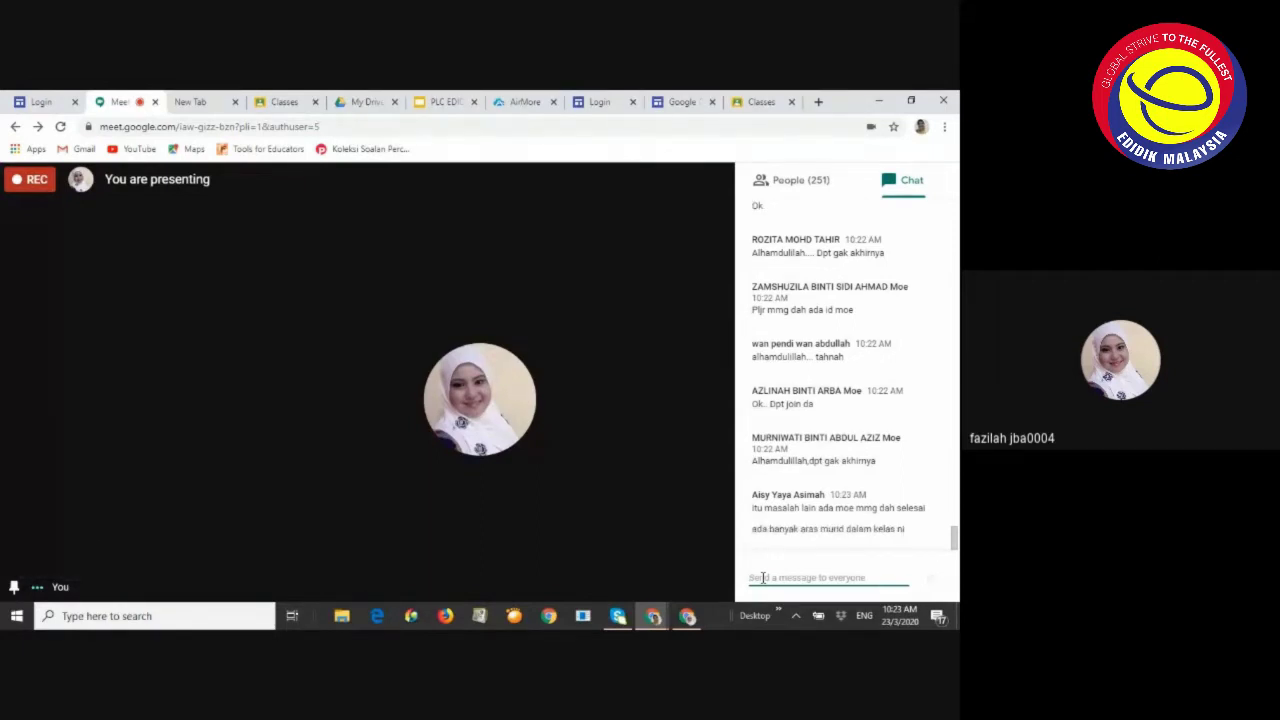
left_click(688, 616)
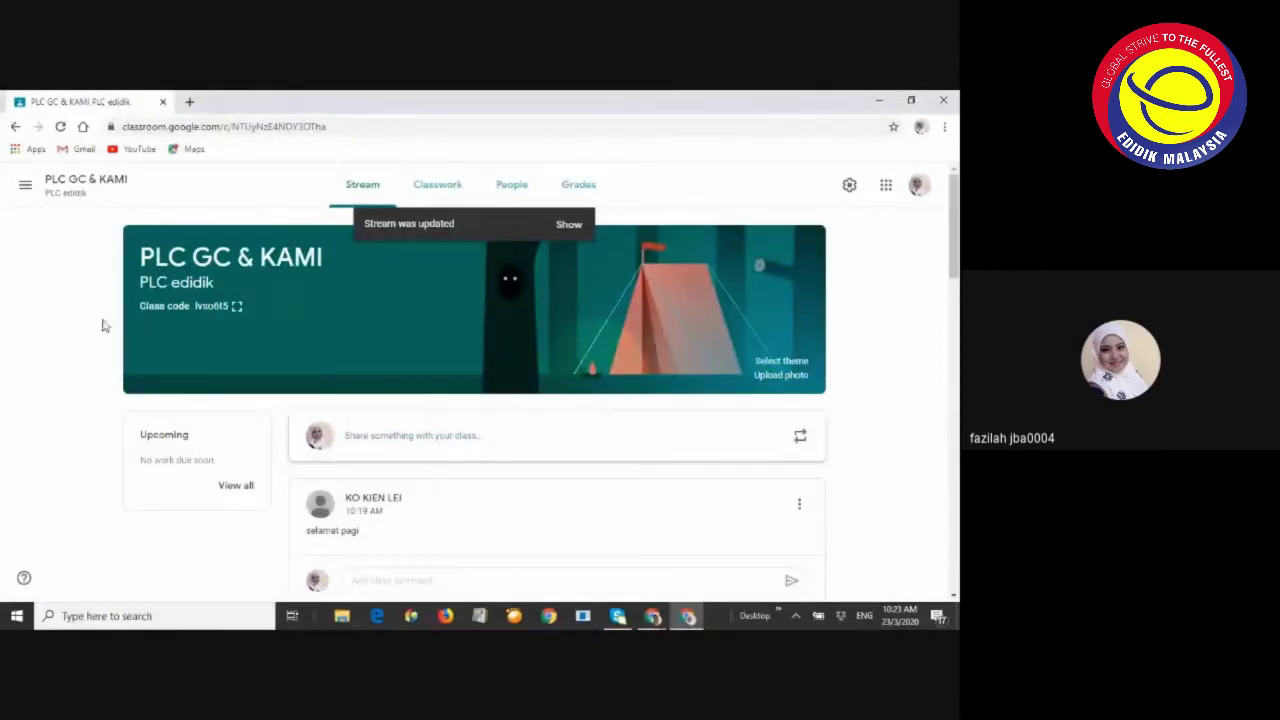
Write 'Selamat datang ke kelas PLC GC dan Kami' as a new stream announcement and post it
scroll(443, 363, "down", 10)
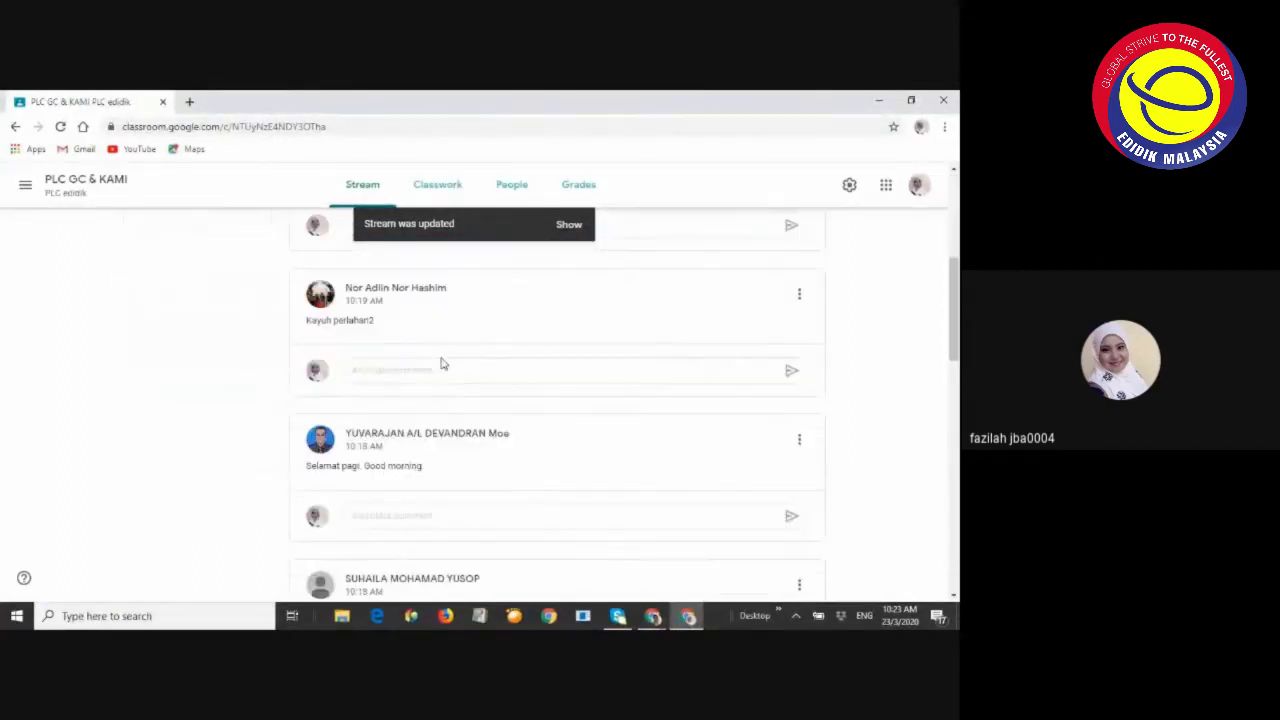
scroll(443, 363, "up", 10)
scroll(420, 390, "down", 1)
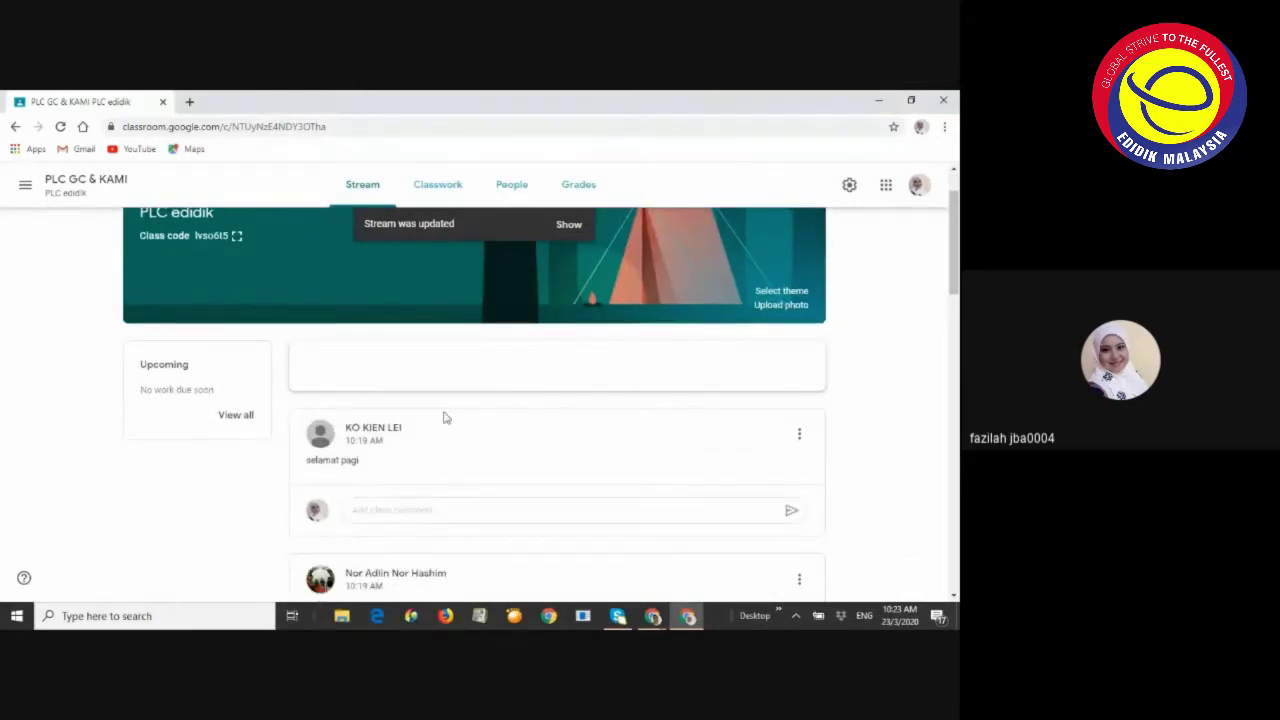
scroll(365, 406, "up", 1)
left_click(365, 404)
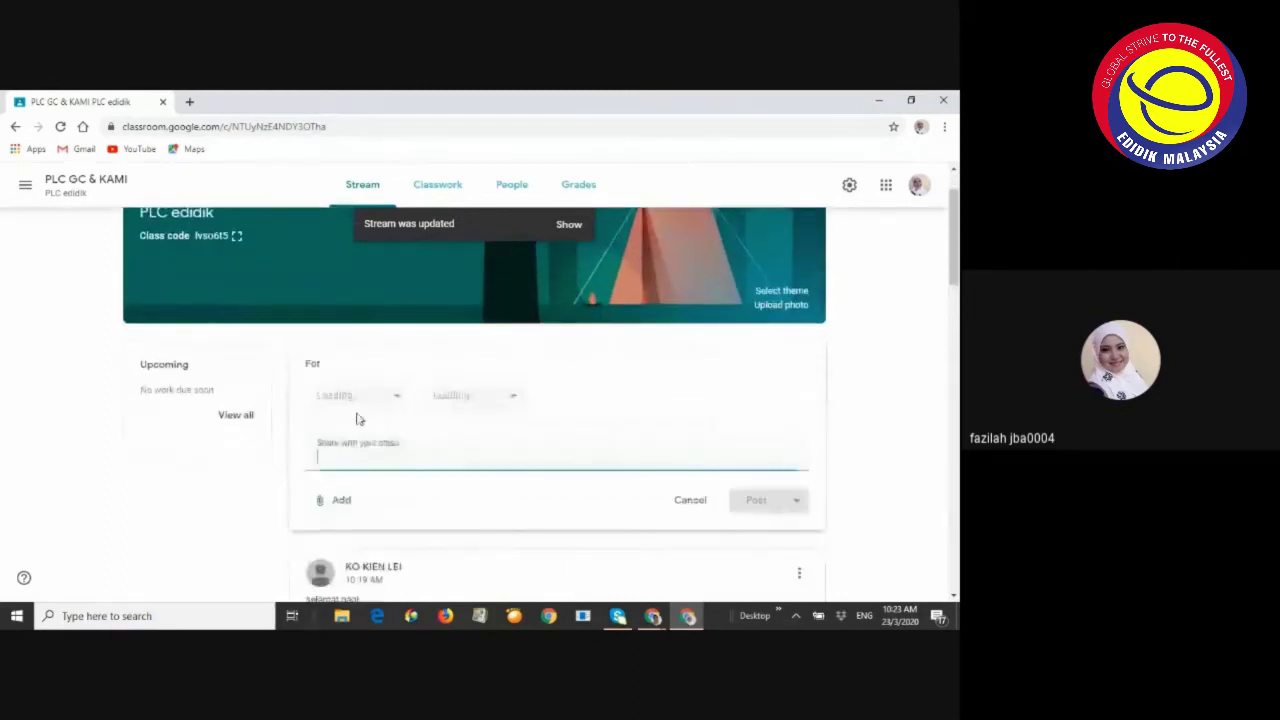
type("Se")
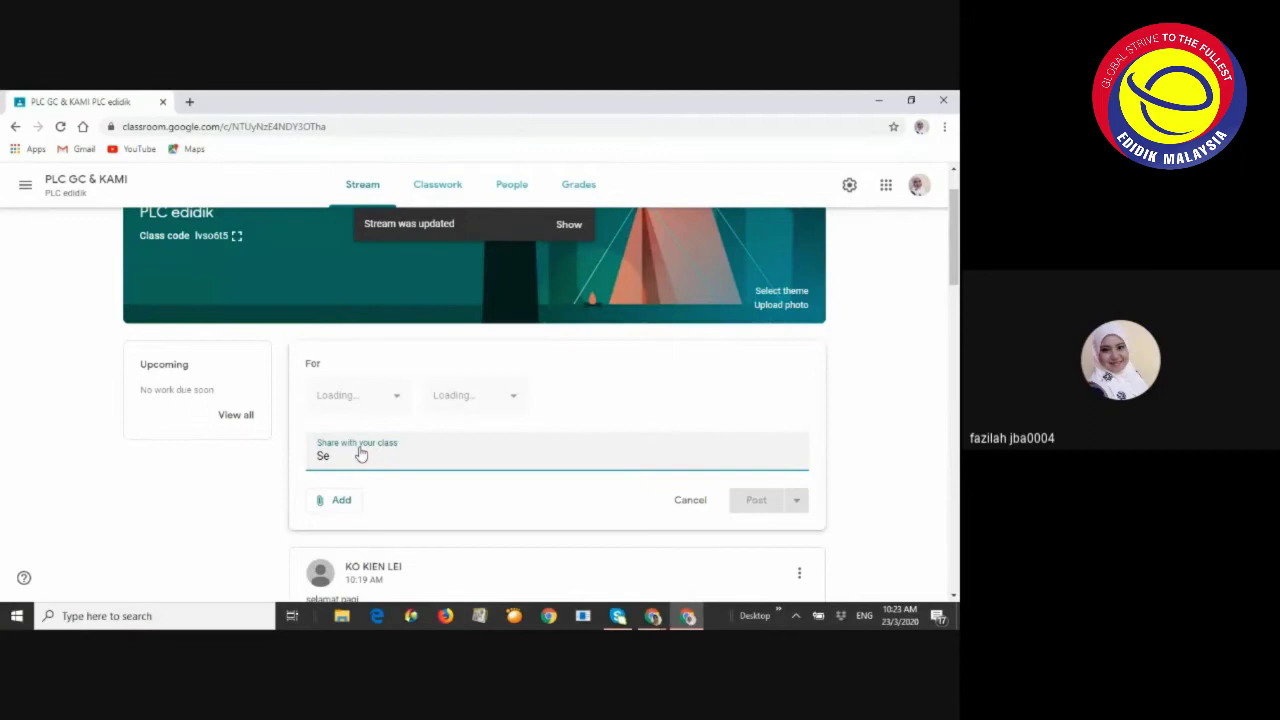
type("l")
key("Escape")
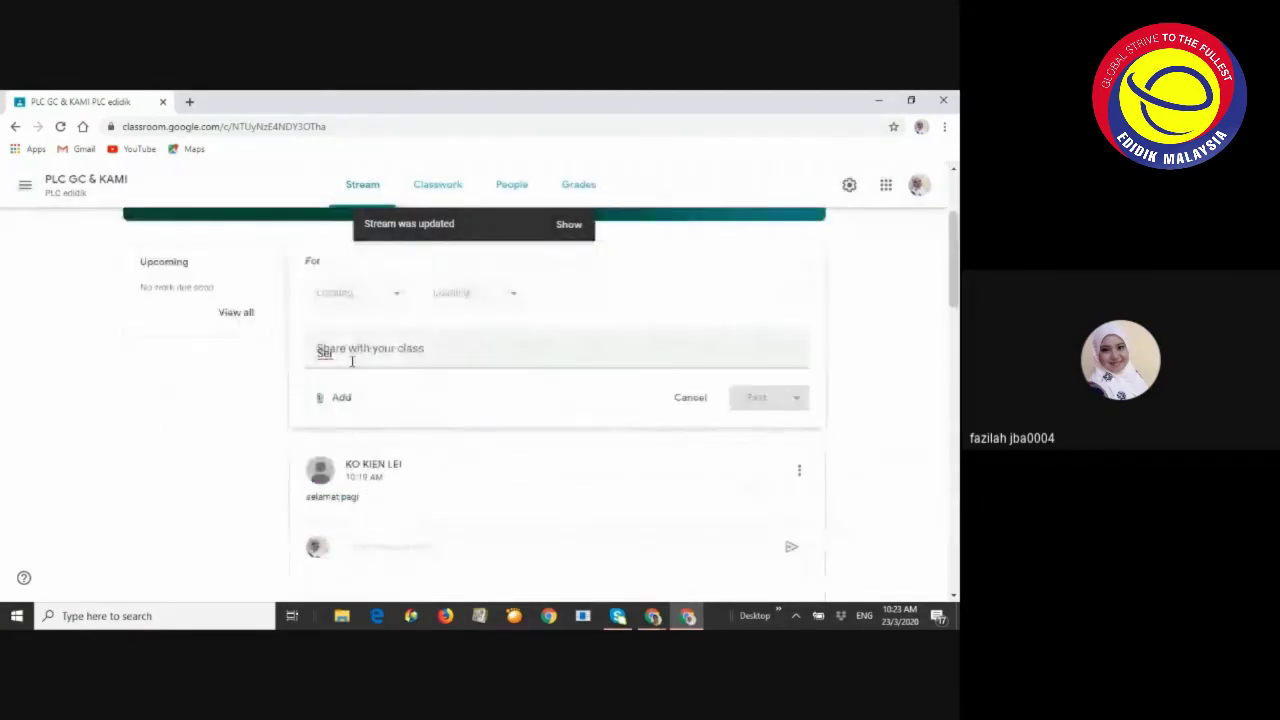
left_click(352, 362)
type("amat")
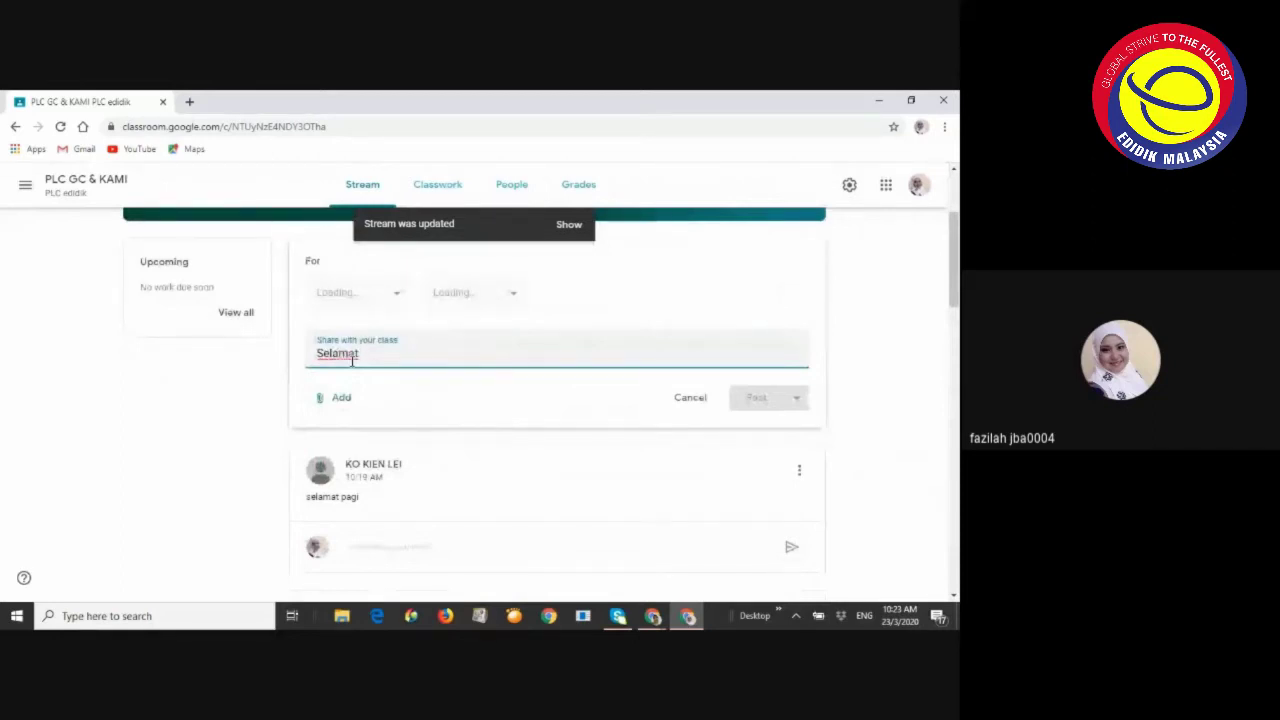
type(" datang ke ")
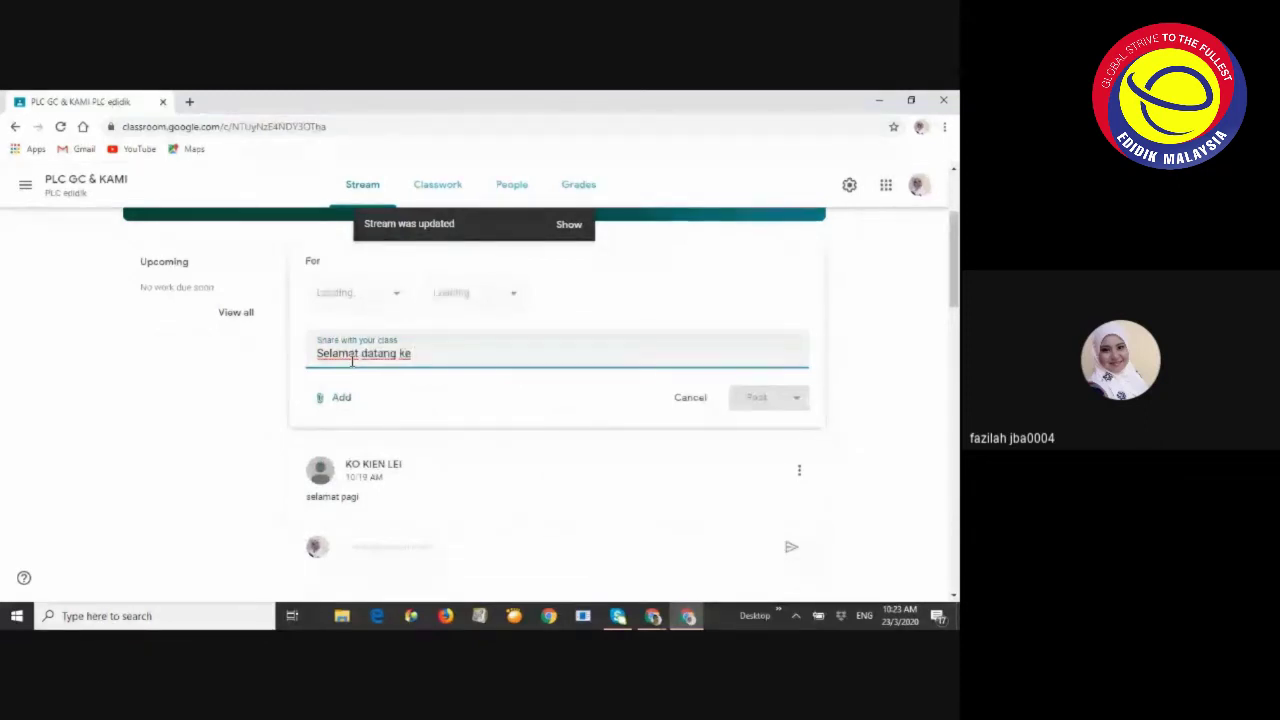
type("kelas")
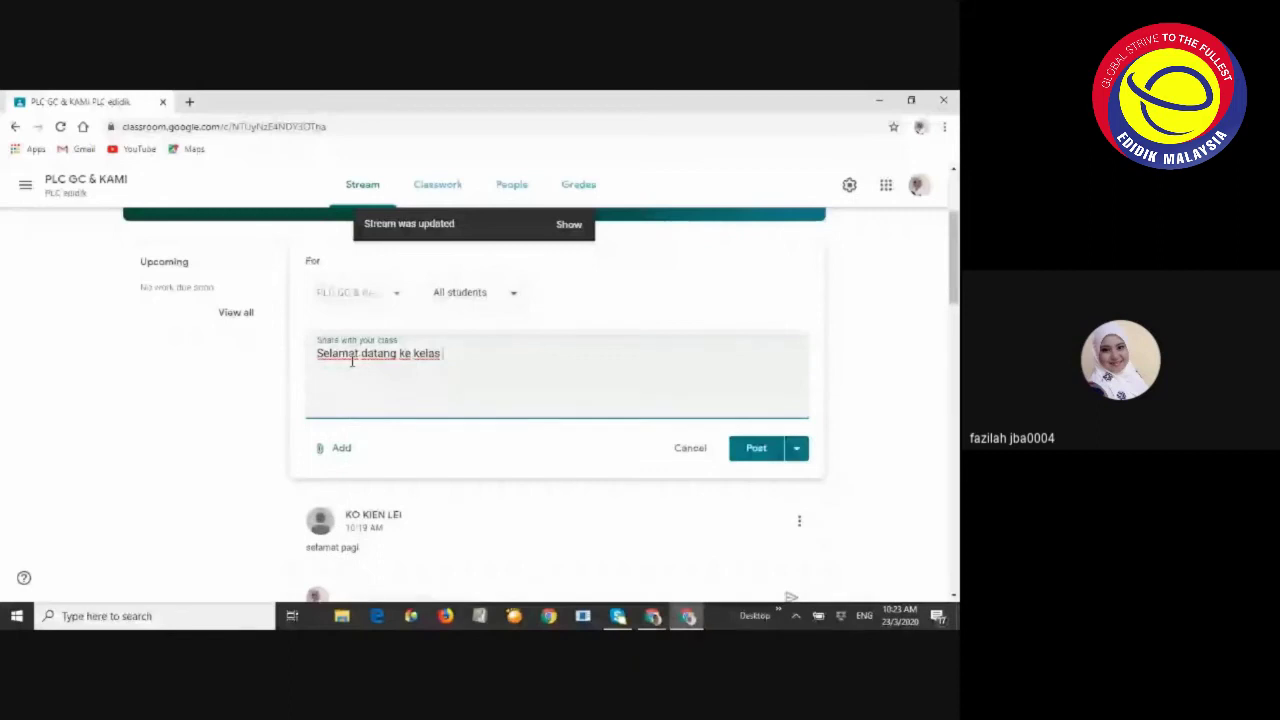
type(" PLC GC dan Kami")
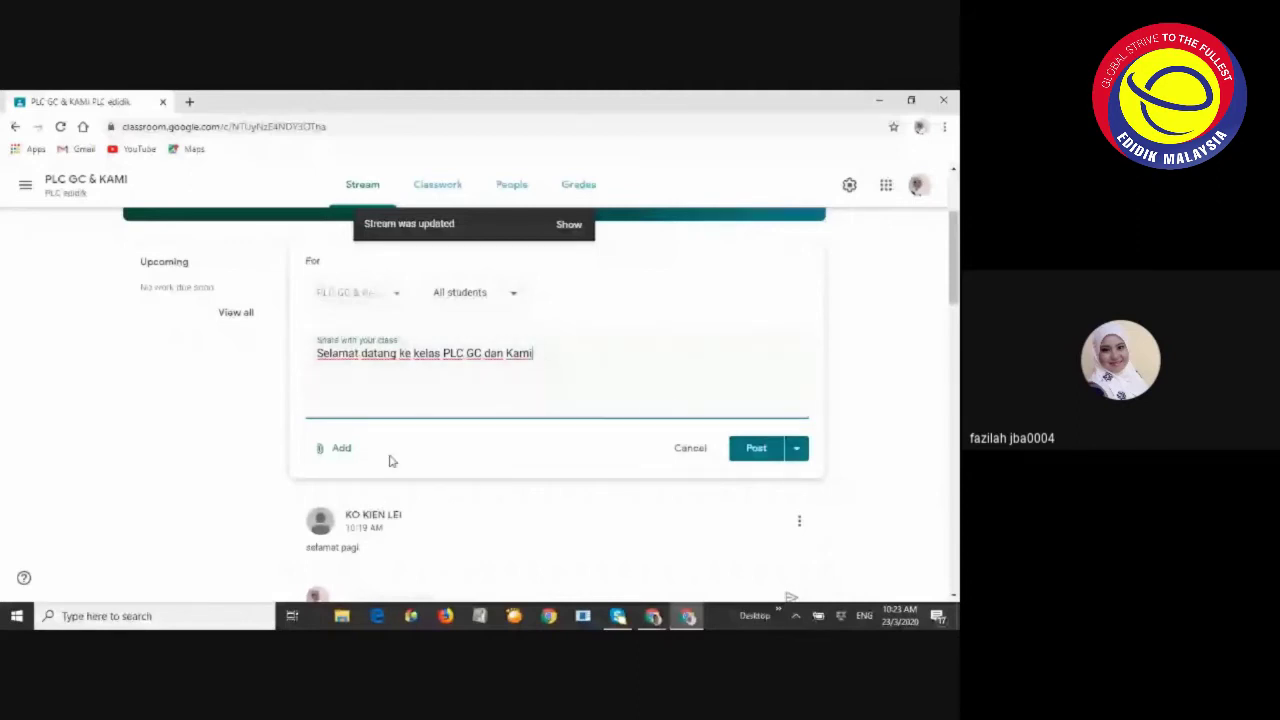
key("ctrl+Return")
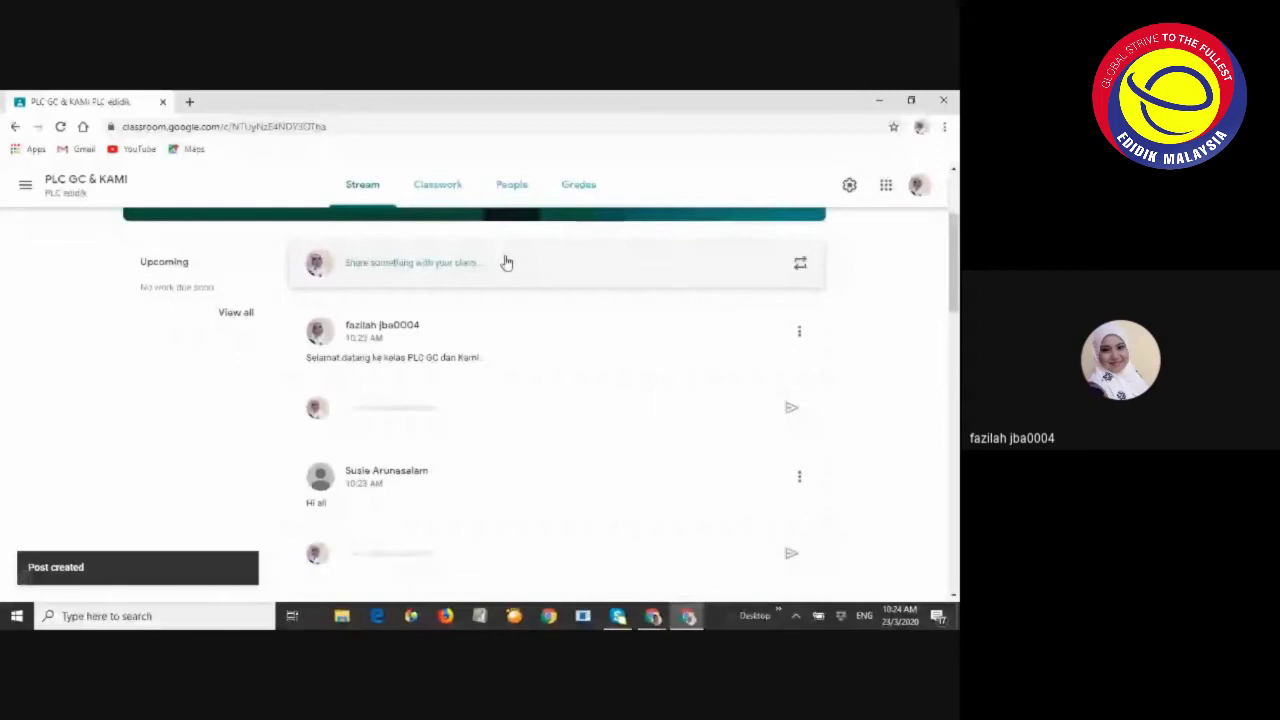
scroll(474, 330, "down", 5)
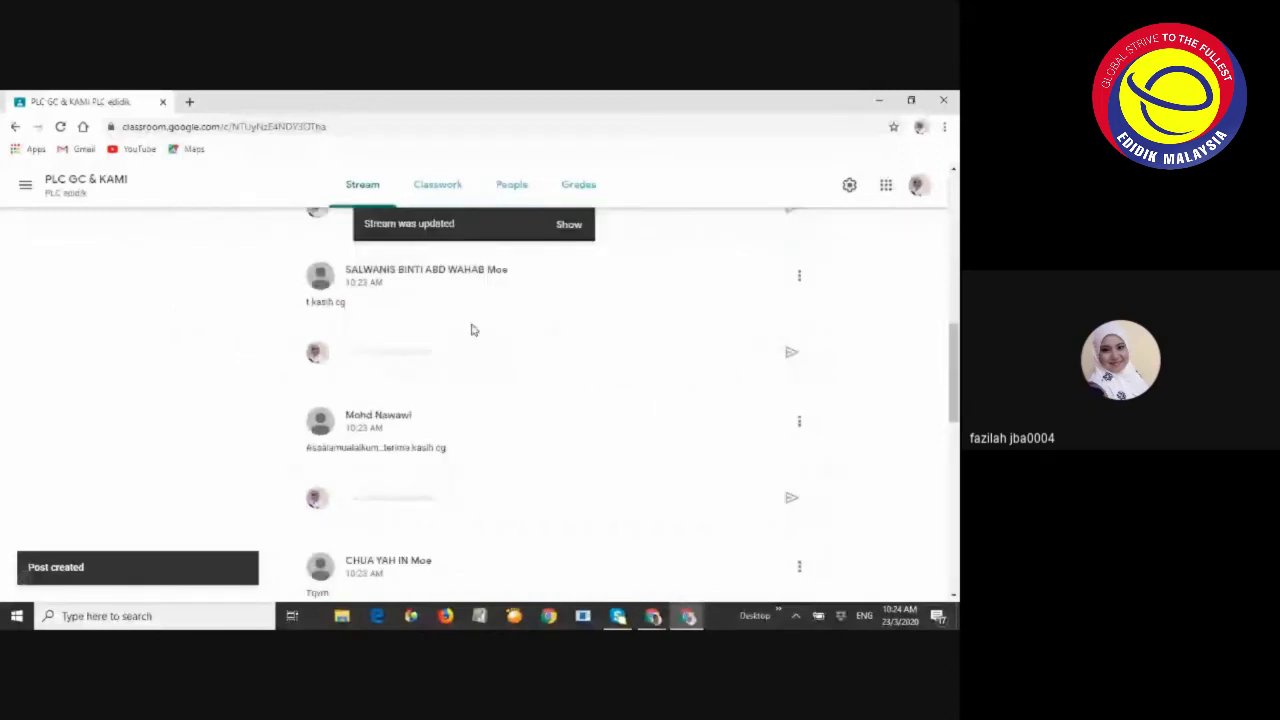
scroll(474, 330, "down", 3)
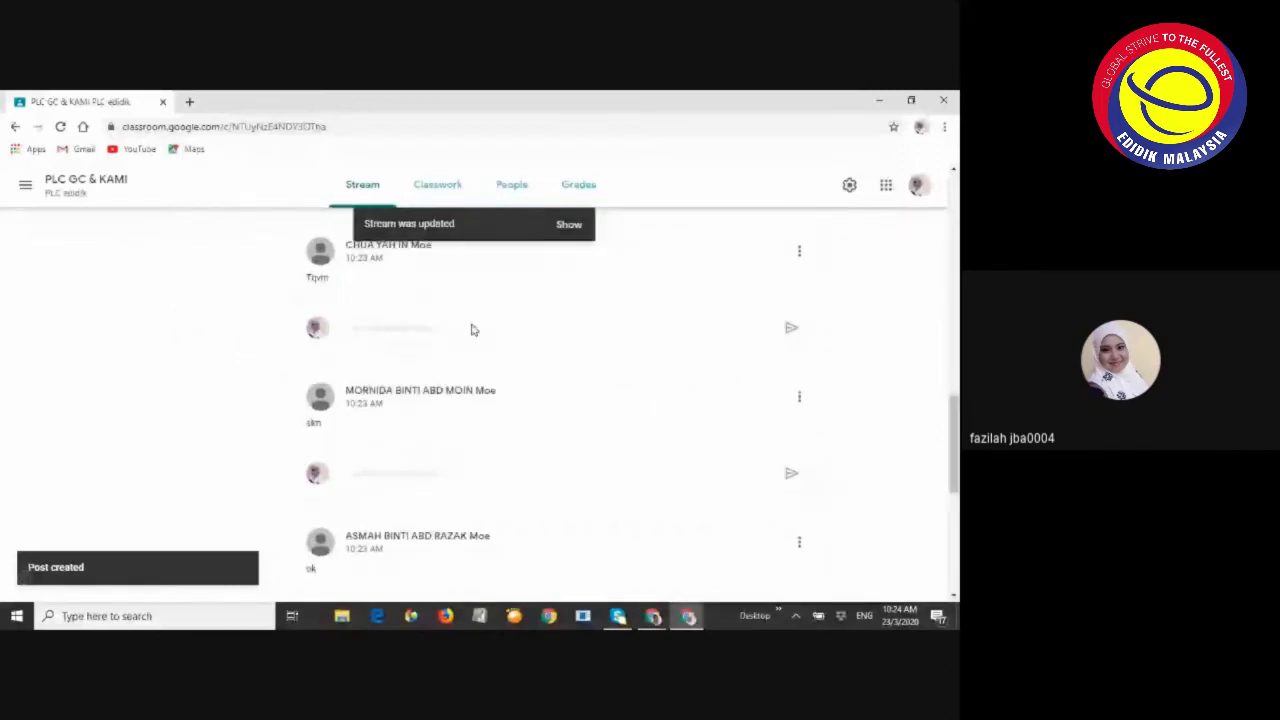
scroll(473, 327, "down", 3)
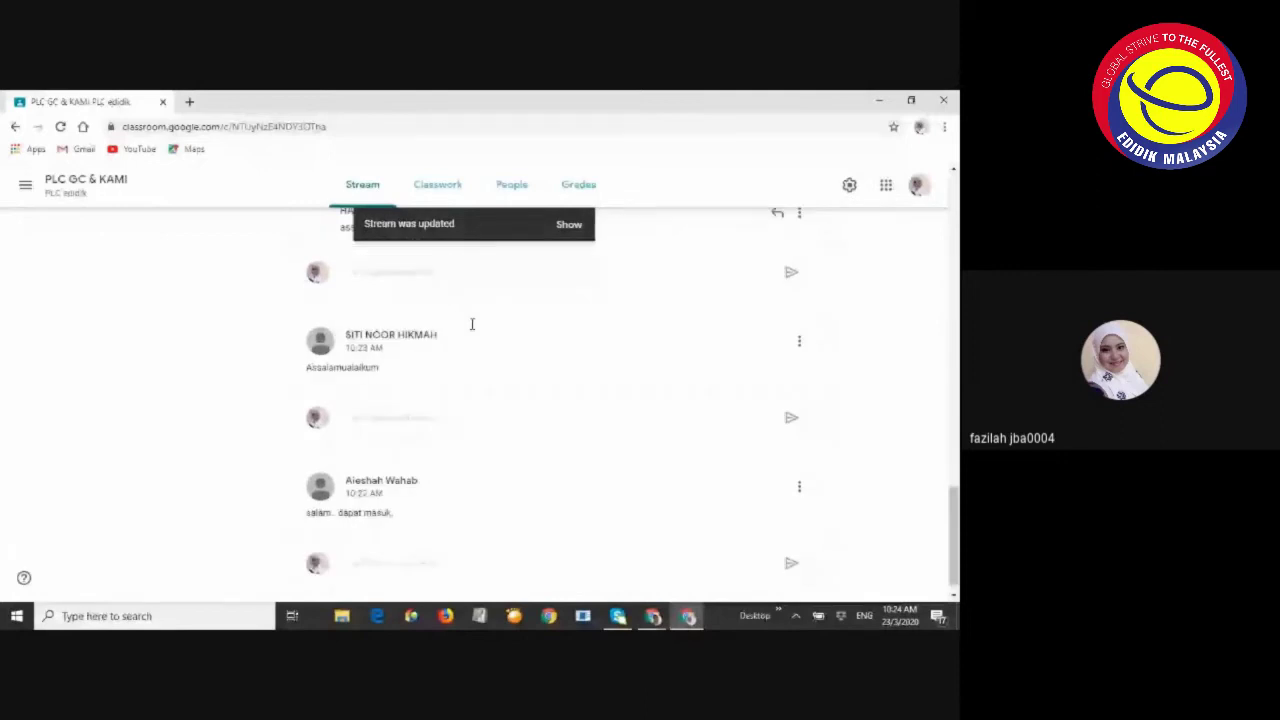
scroll(473, 327, "up", 1)
scroll(474, 330, "down", 3)
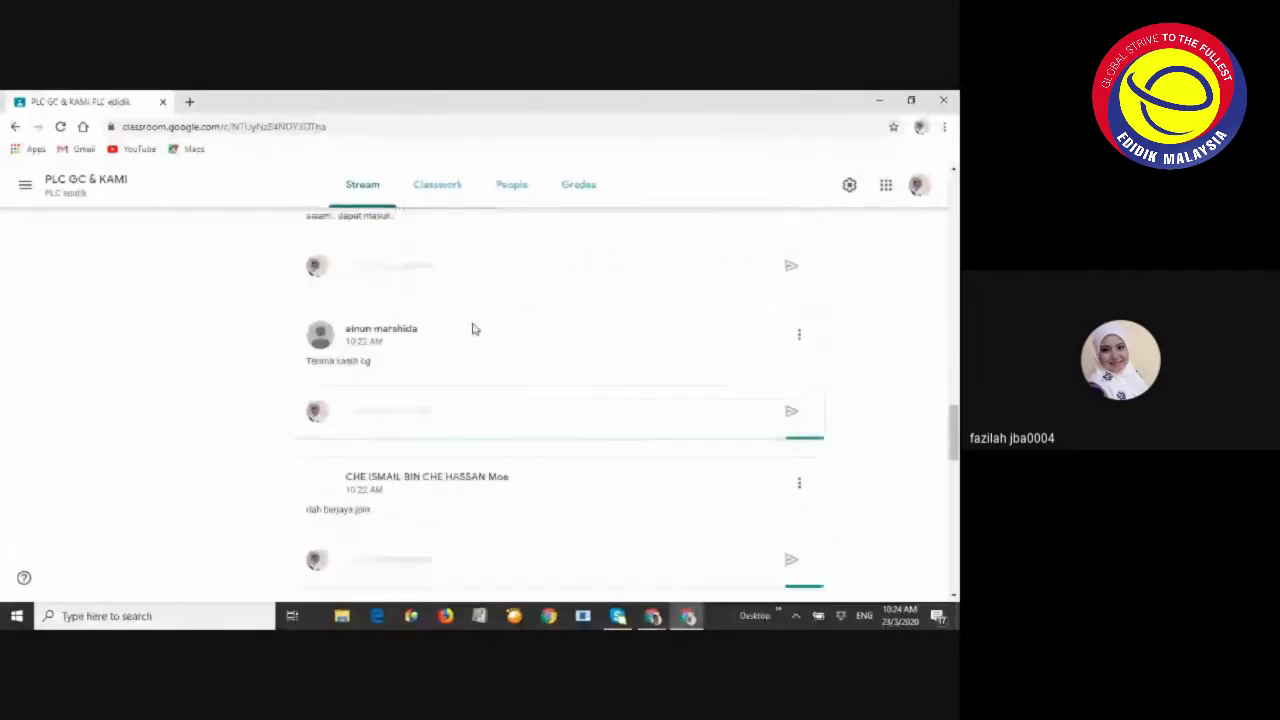
scroll(474, 329, "down", 3)
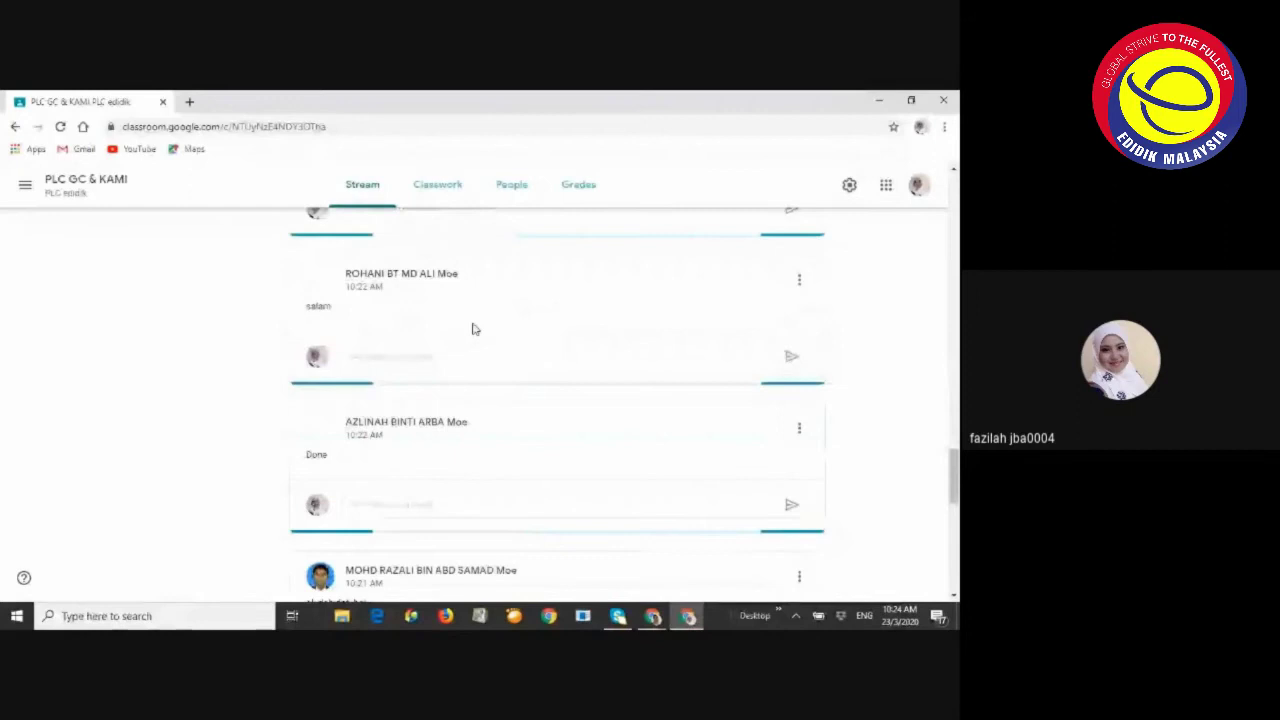
scroll(474, 329, "down", 1)
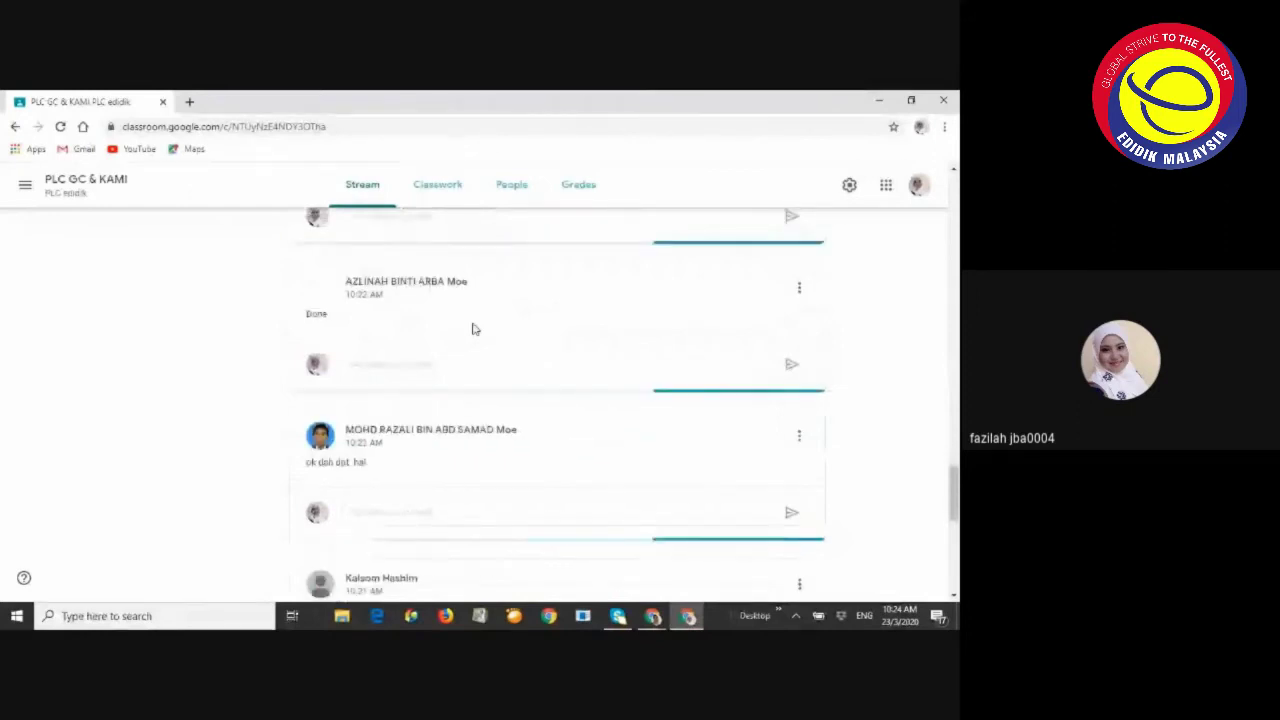
scroll(466, 358, "down", 3)
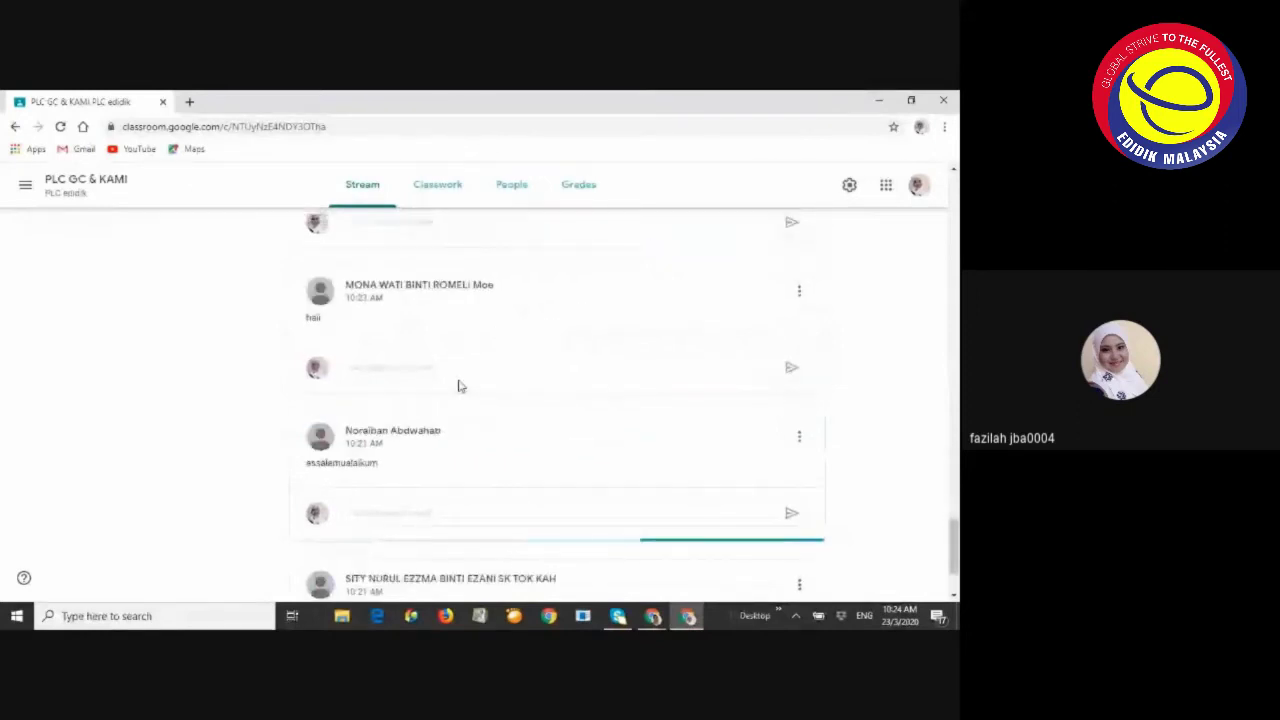
scroll(400, 320, "up", 10)
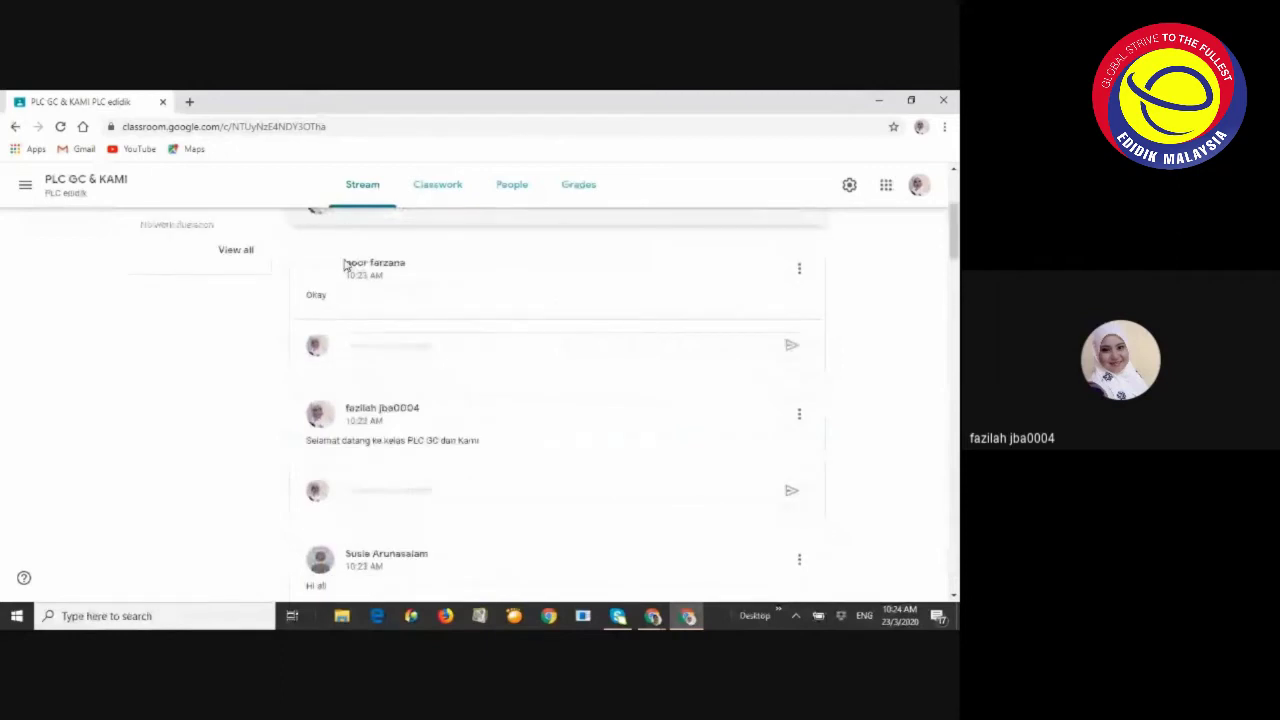
scroll(366, 260, "up", 2)
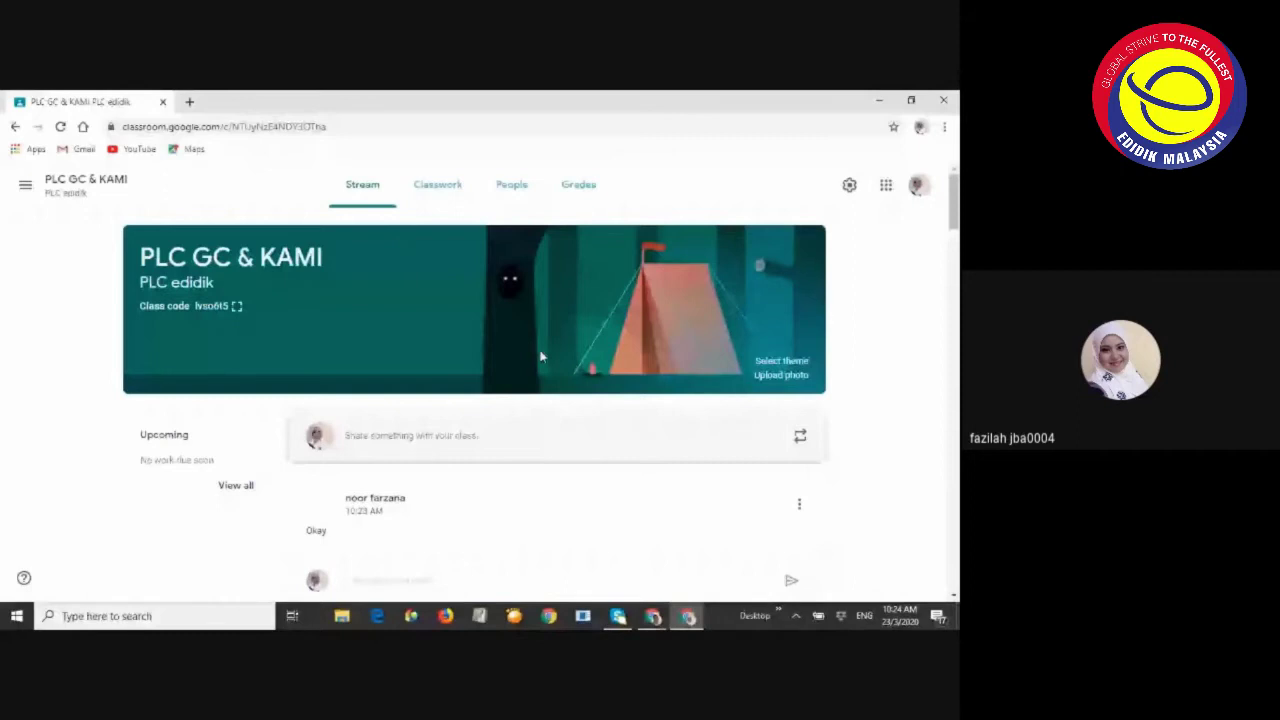
scroll(504, 433, "down", 2)
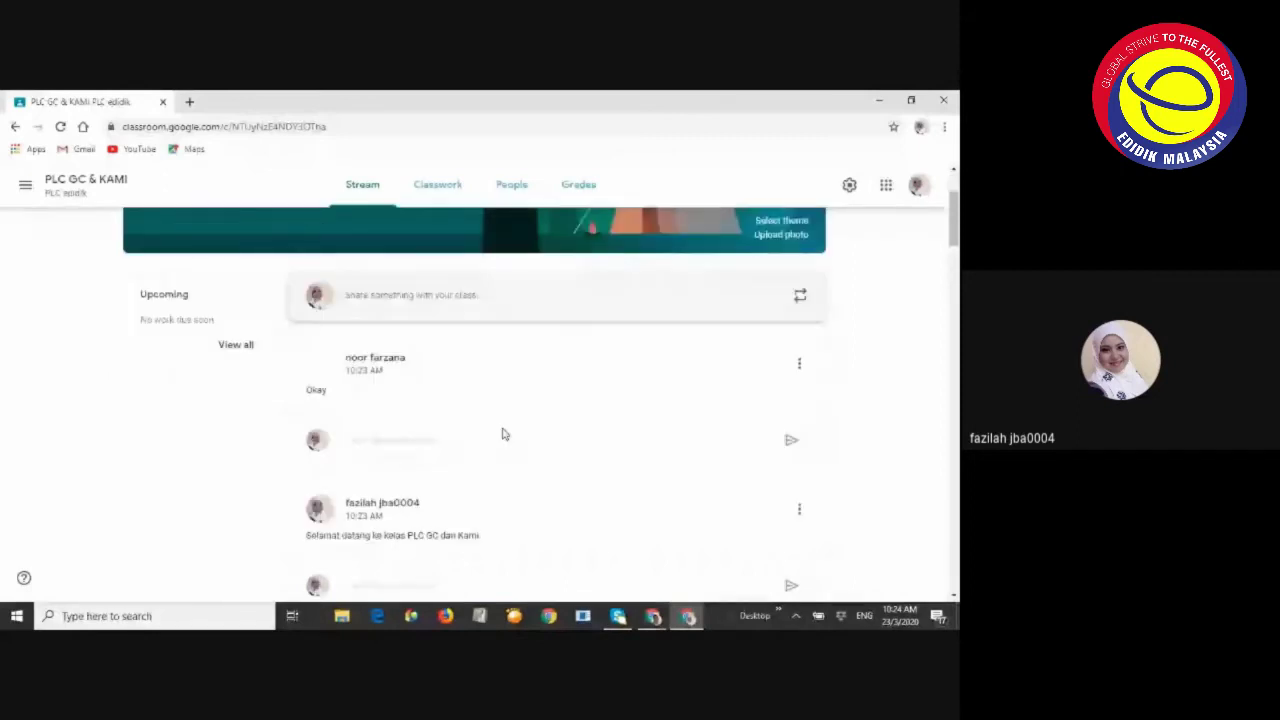
scroll(495, 425, "up", 1)
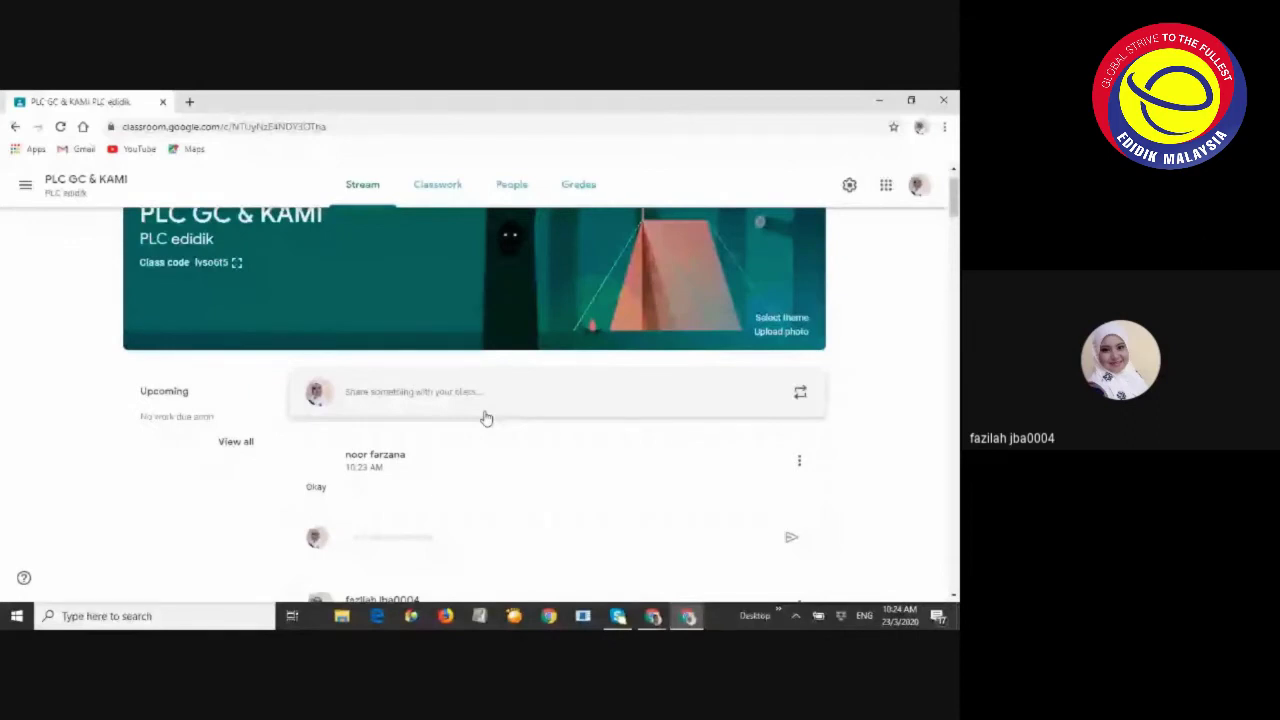
left_click(390, 188)
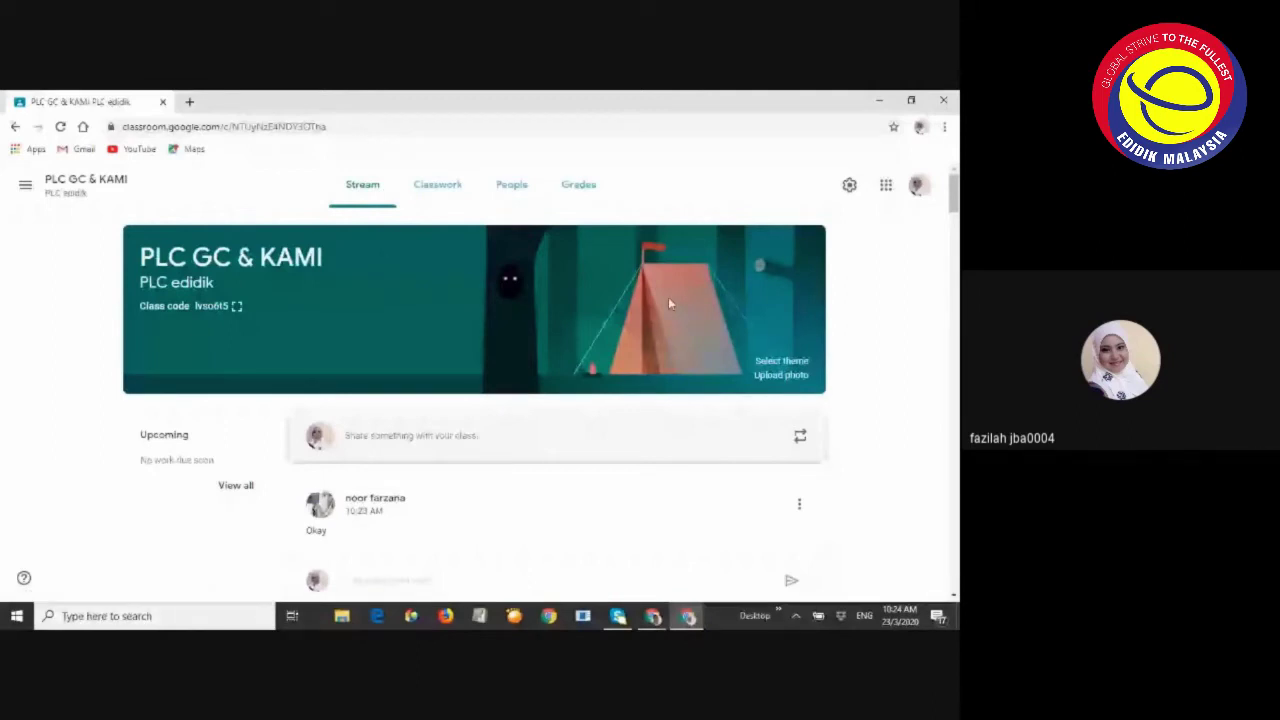
left_click(236, 309)
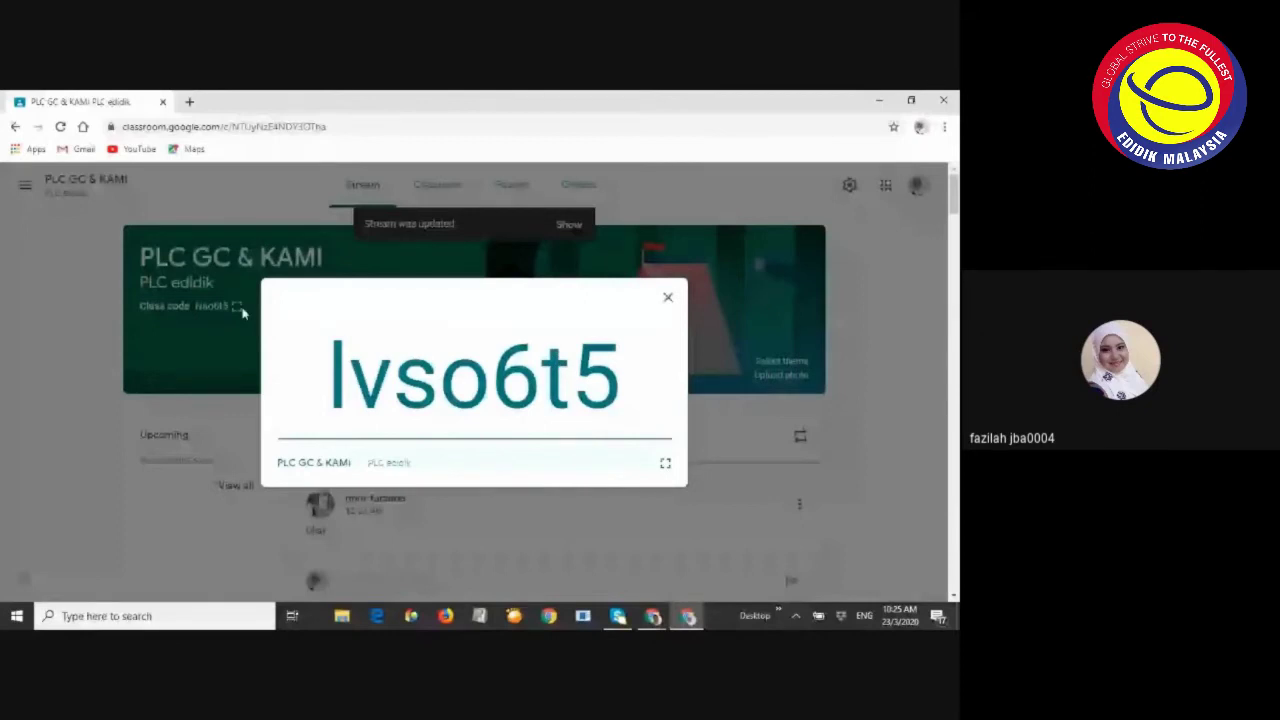
left_click(242, 313)
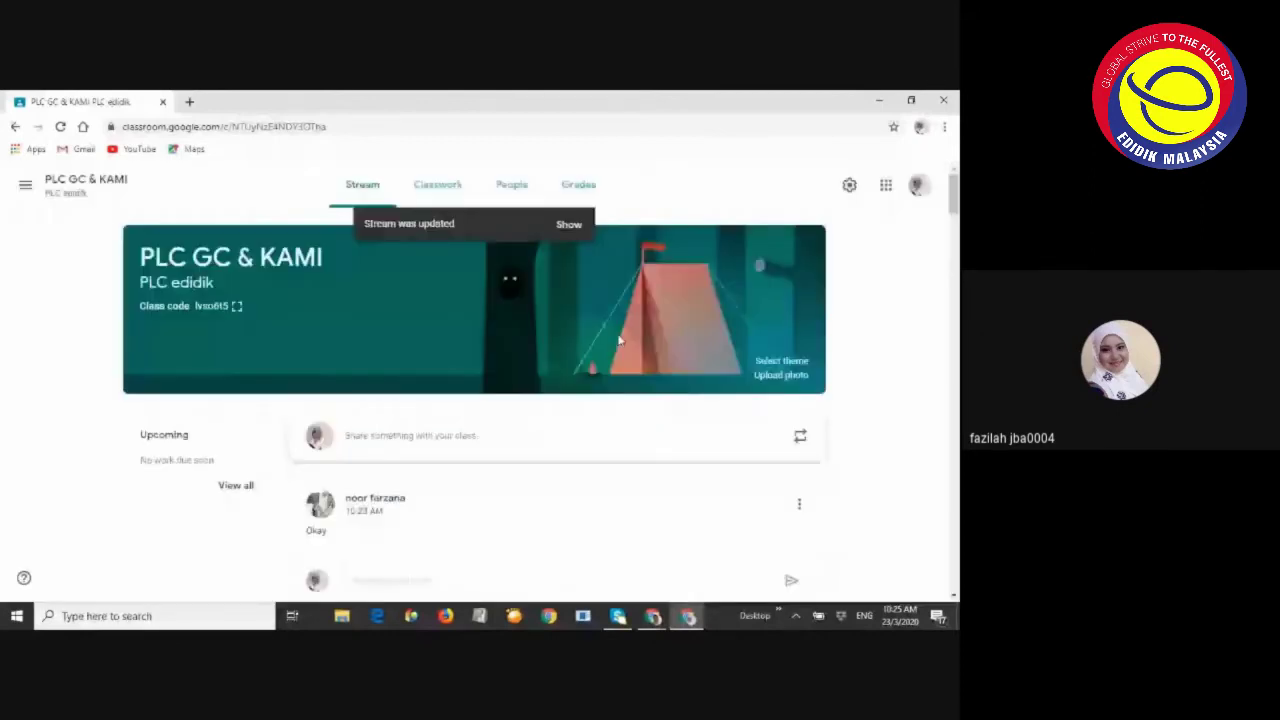
Open the class banner theme choices, then switch back to the Meet window
left_click(781, 361)
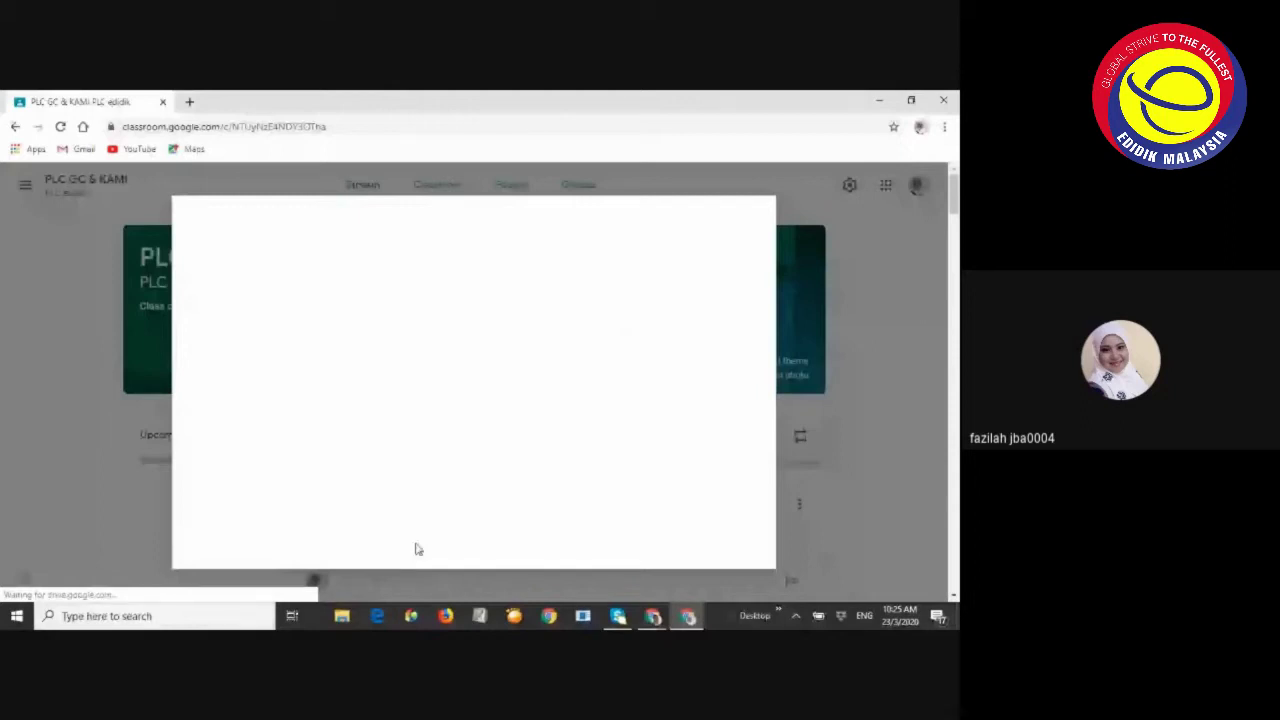
left_click(668, 618)
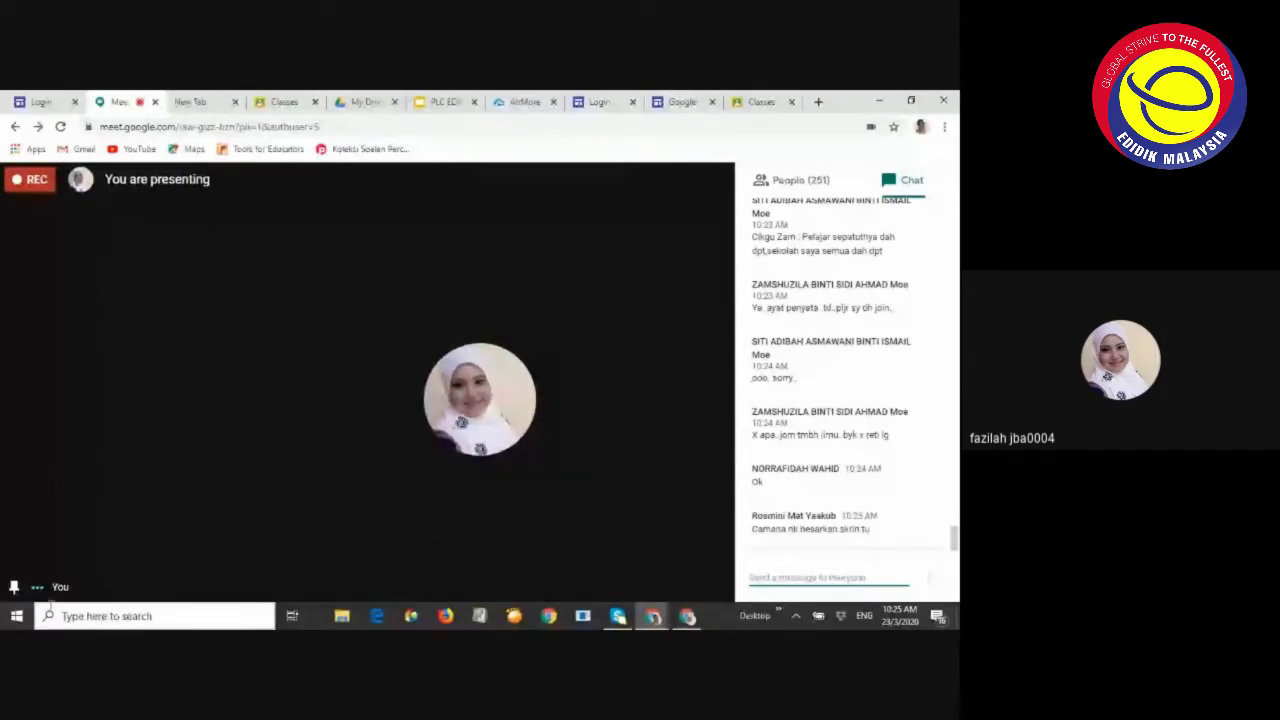
Deny the pending join request and unpin the presentation from the main view
left_click(783, 180)
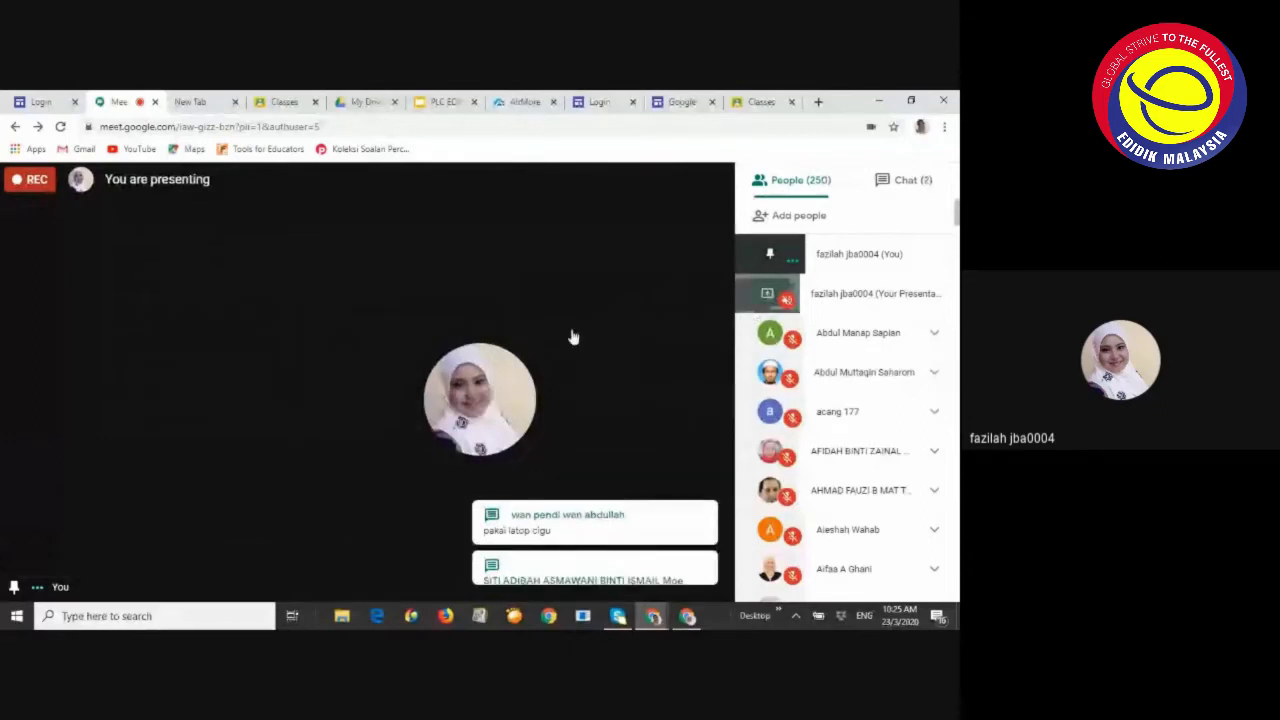
left_click(544, 510)
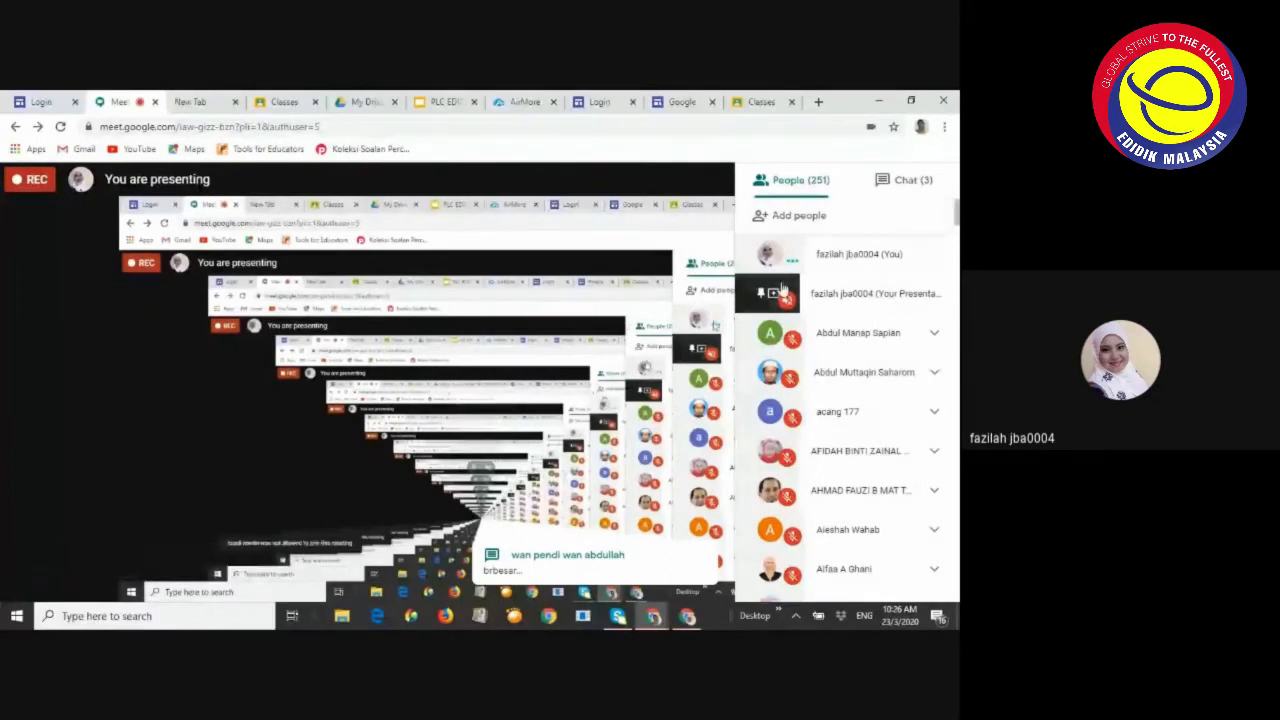
left_click(783, 290)
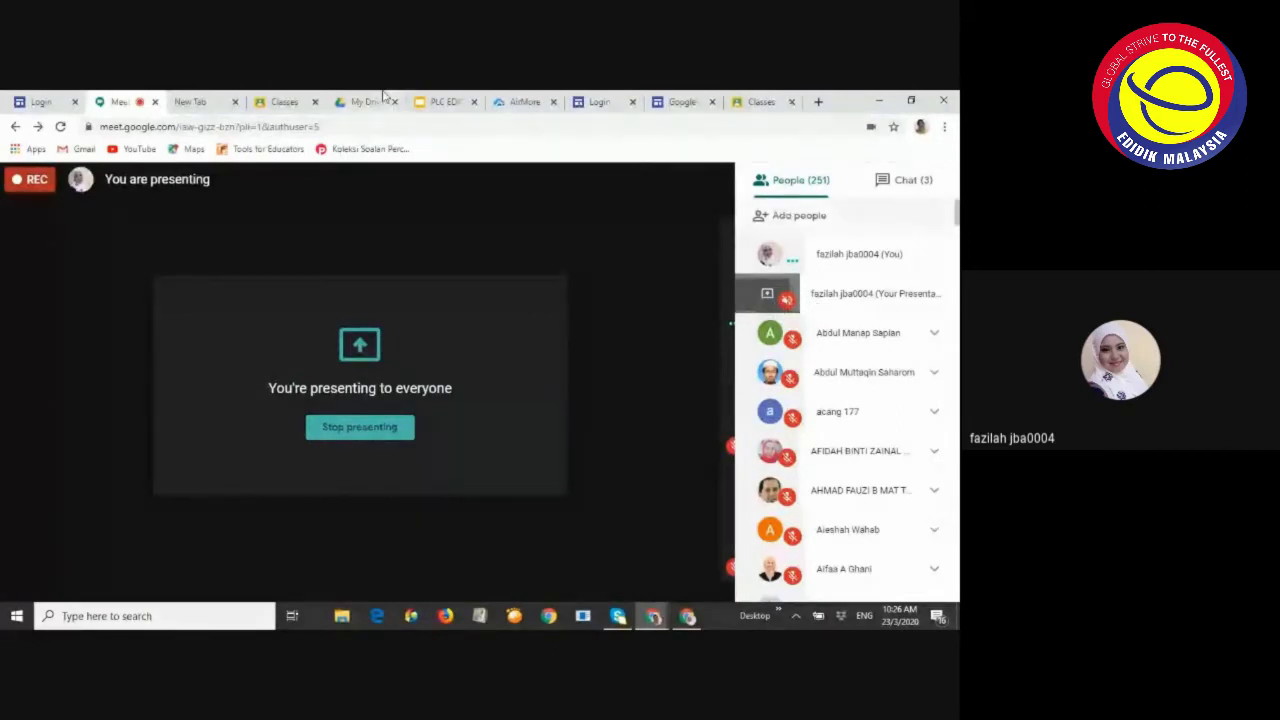
scroll(800, 230, "down", 3)
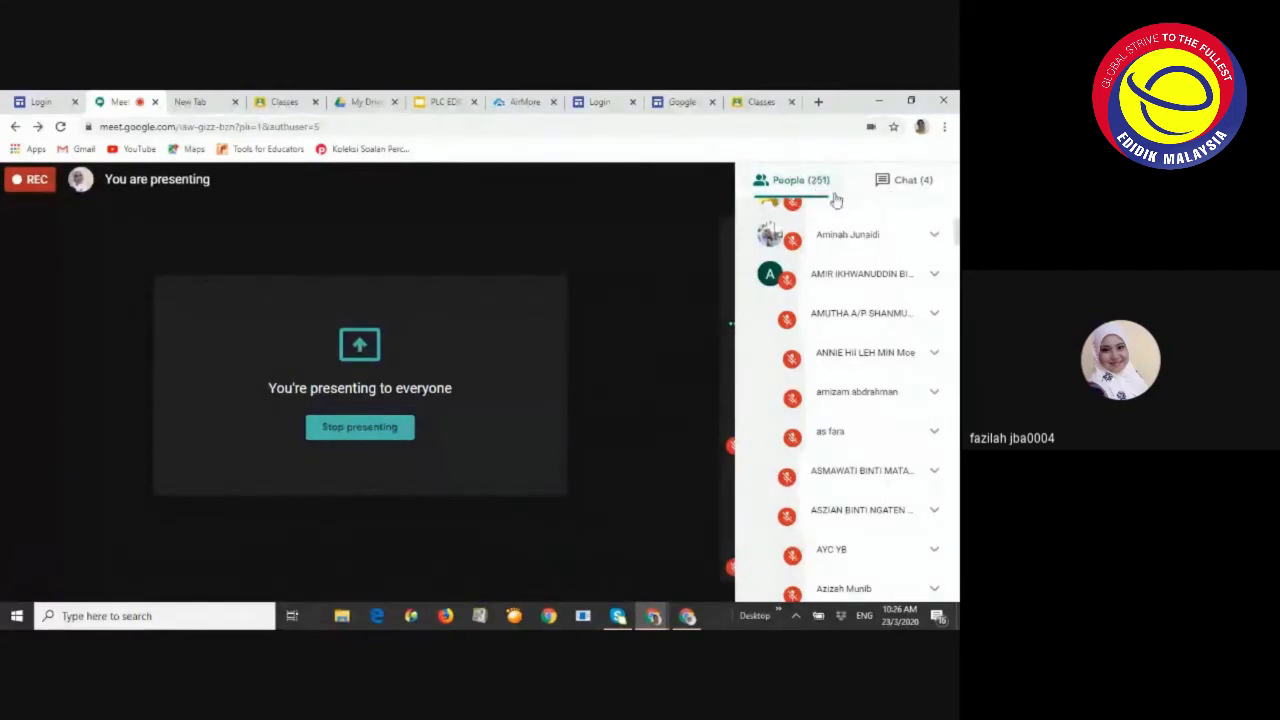
Return to the meeting chat, then switch to the Google Classroom Classes tab
left_click(912, 180)
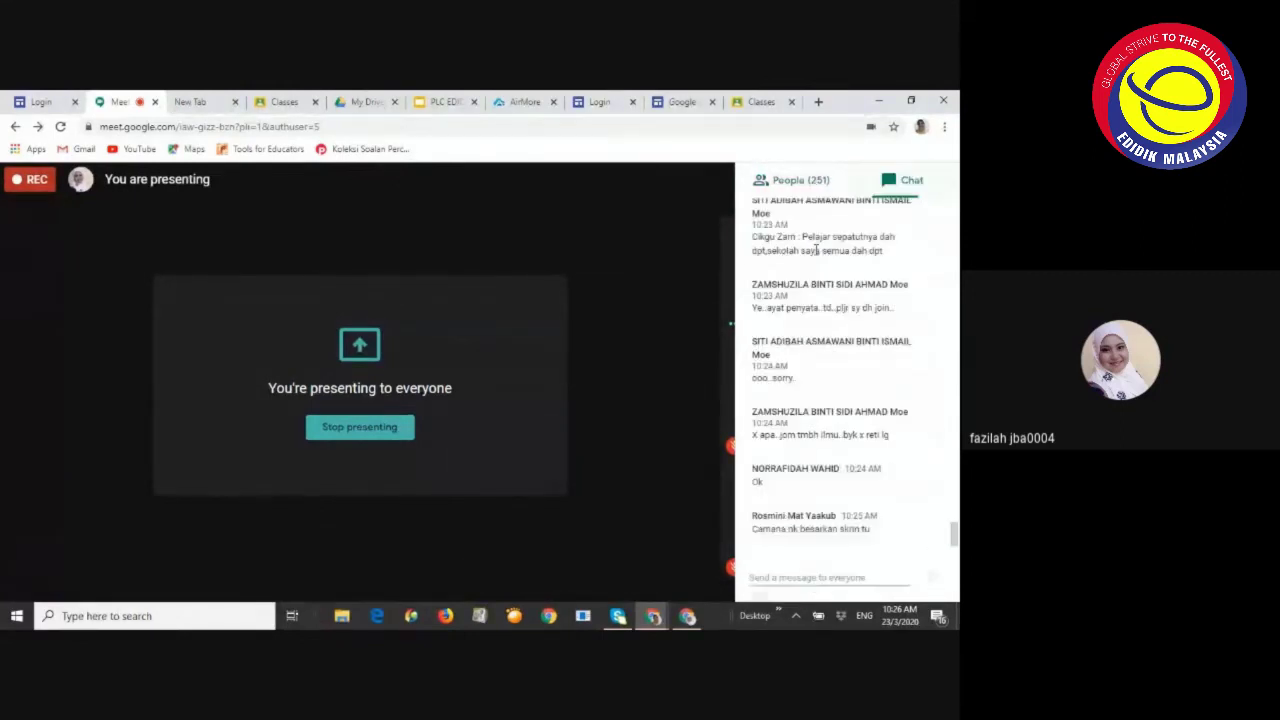
scroll(846, 330, "down", 3)
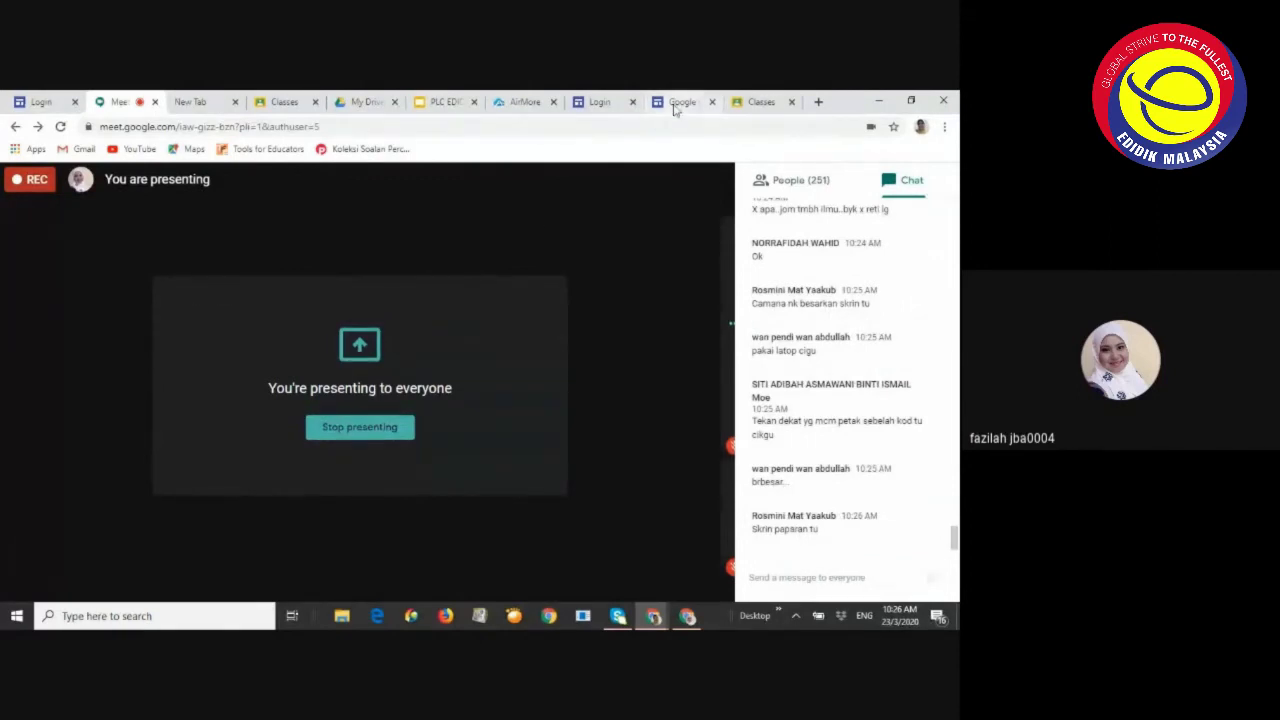
left_click(764, 104)
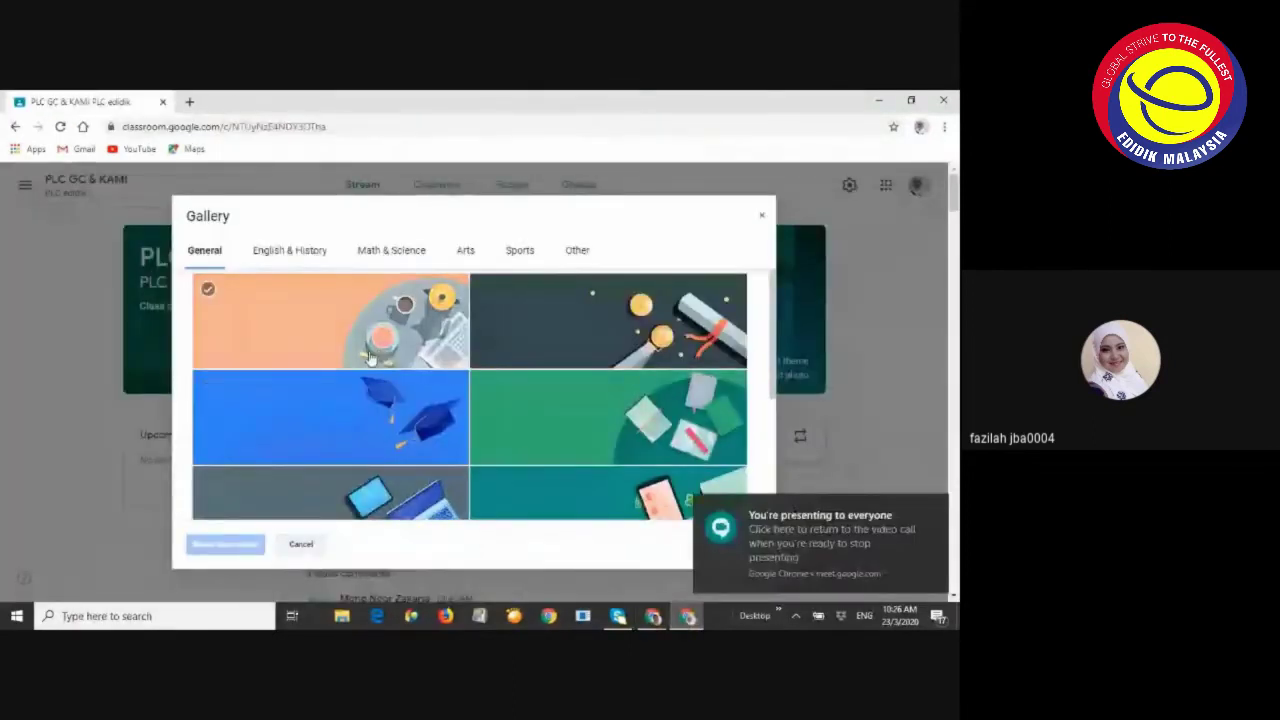
Apply the teal globe image from the English & History gallery as the PLC GC & KAMI theme
left_click(620, 420)
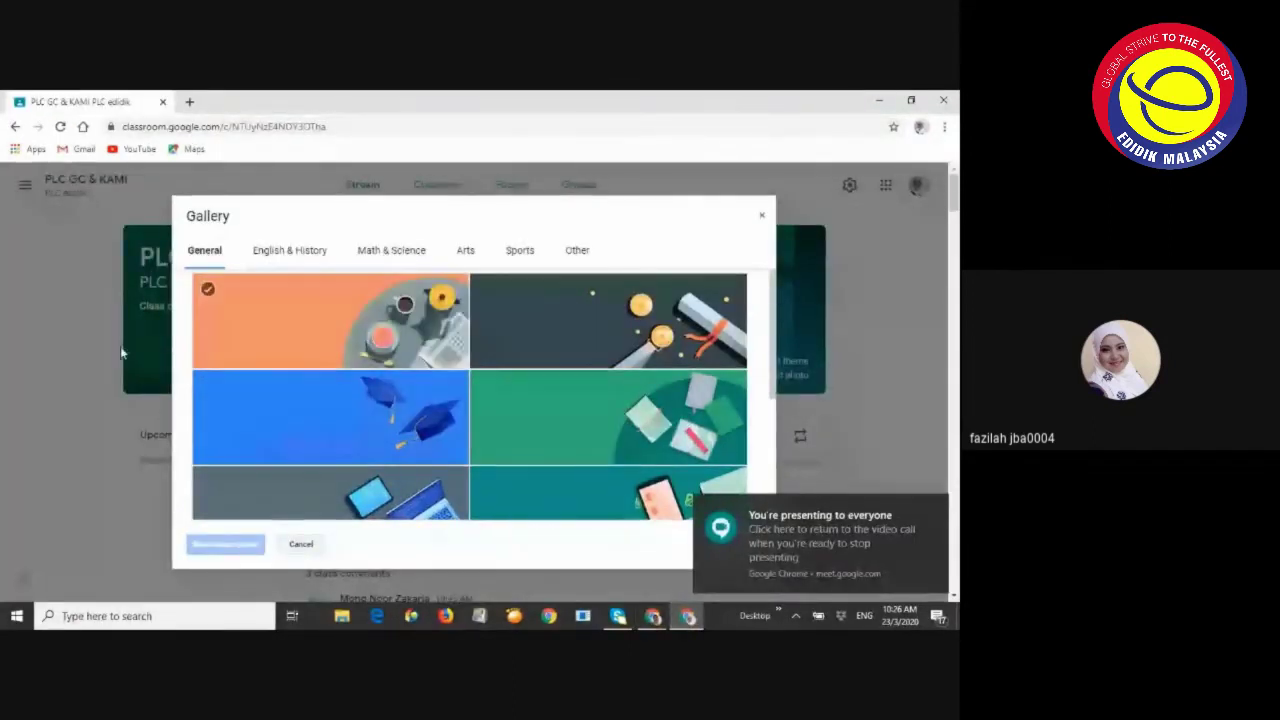
left_click(296, 253)
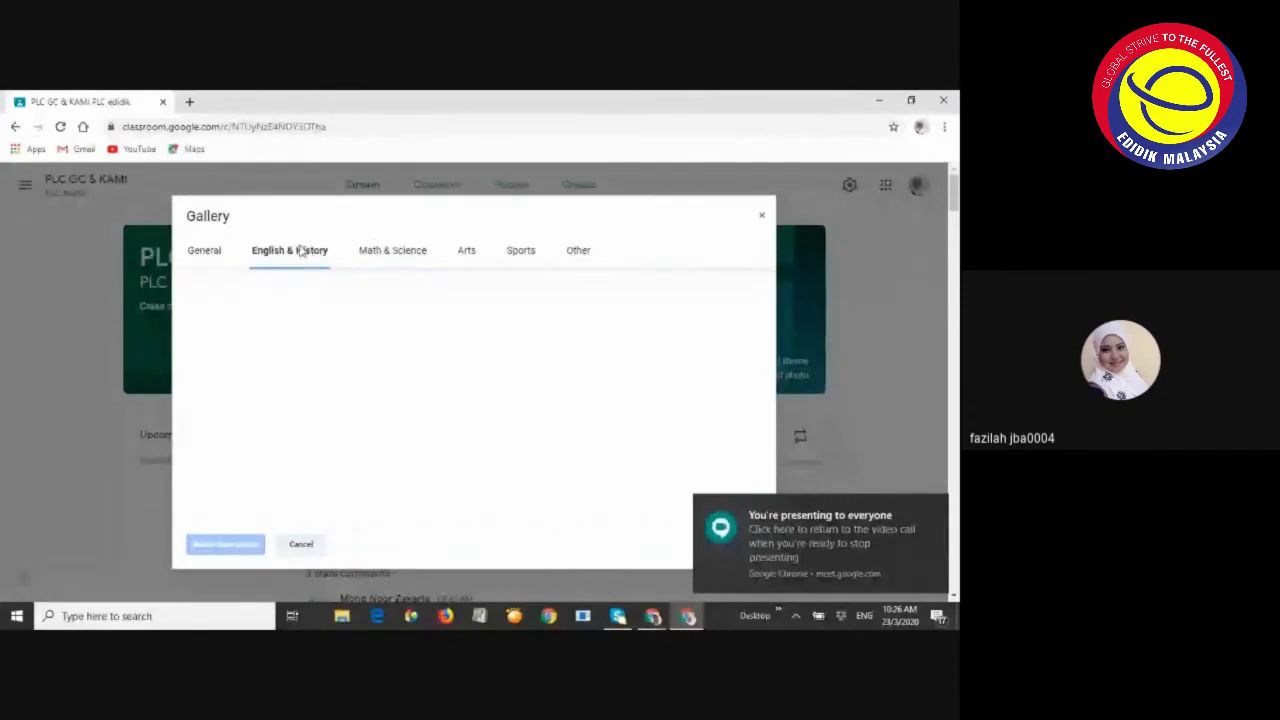
scroll(617, 395, "down", 3)
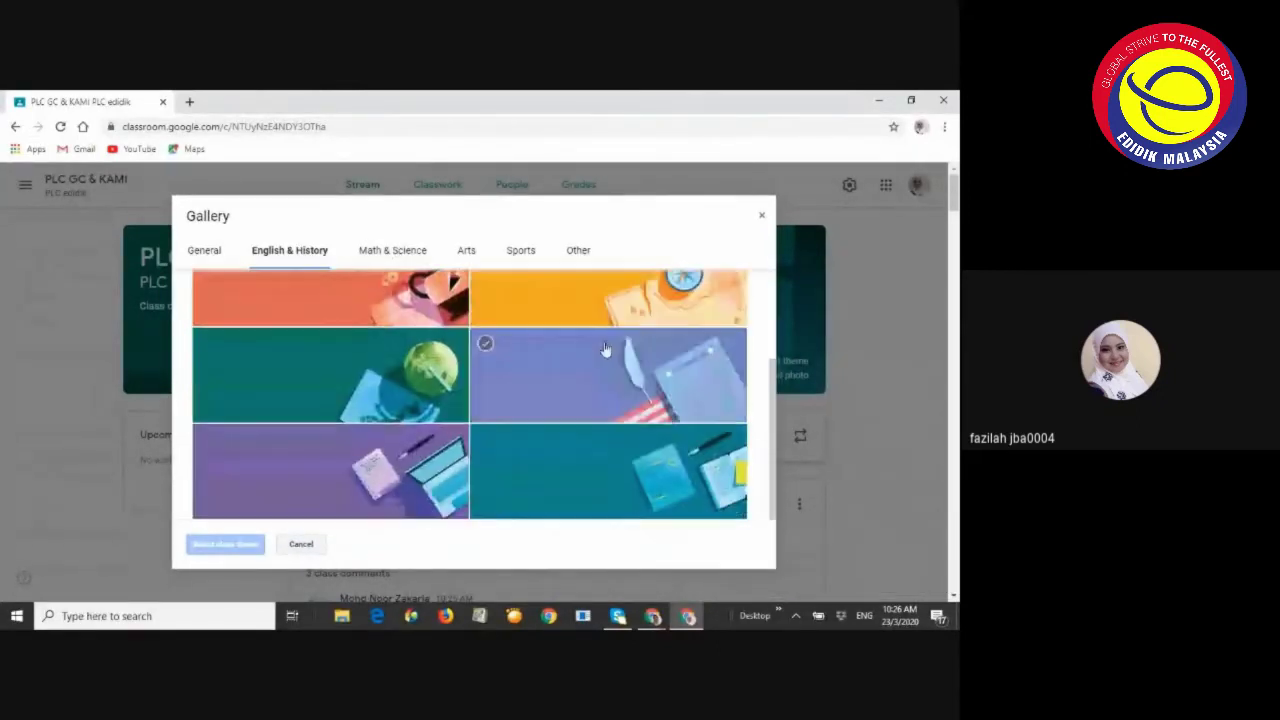
double_click(430, 380)
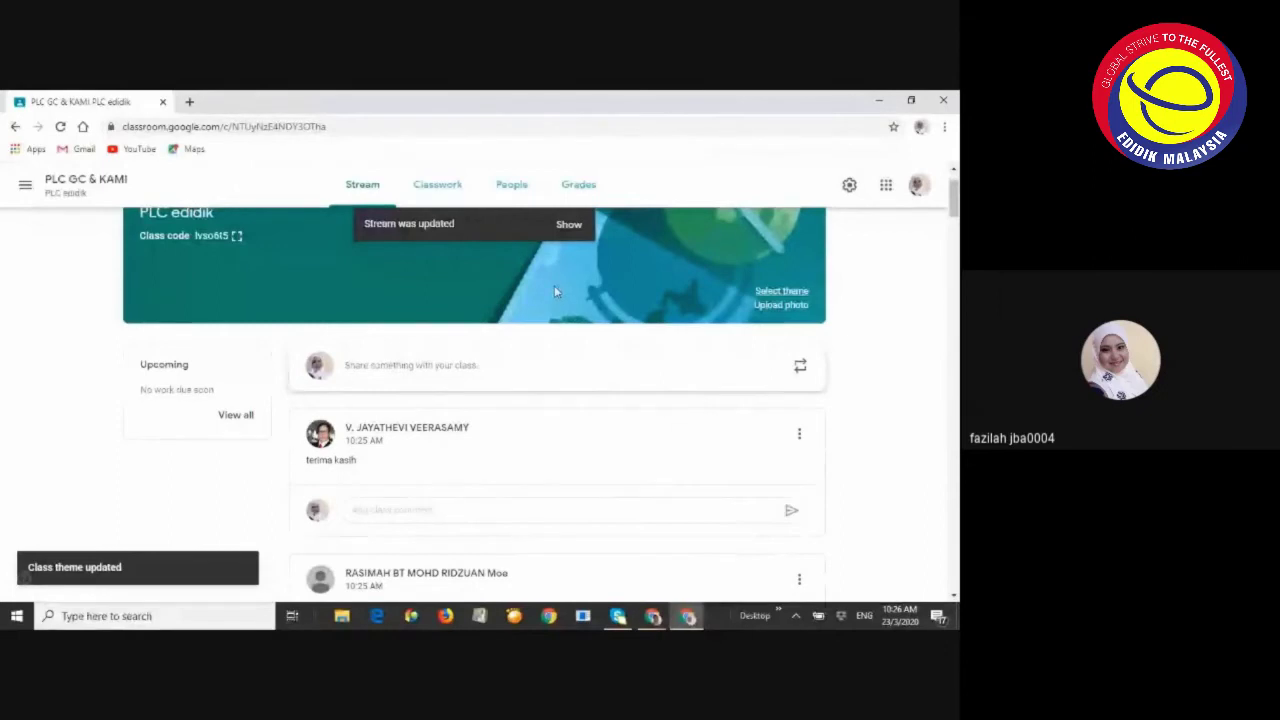
scroll(554, 285, "up", 1)
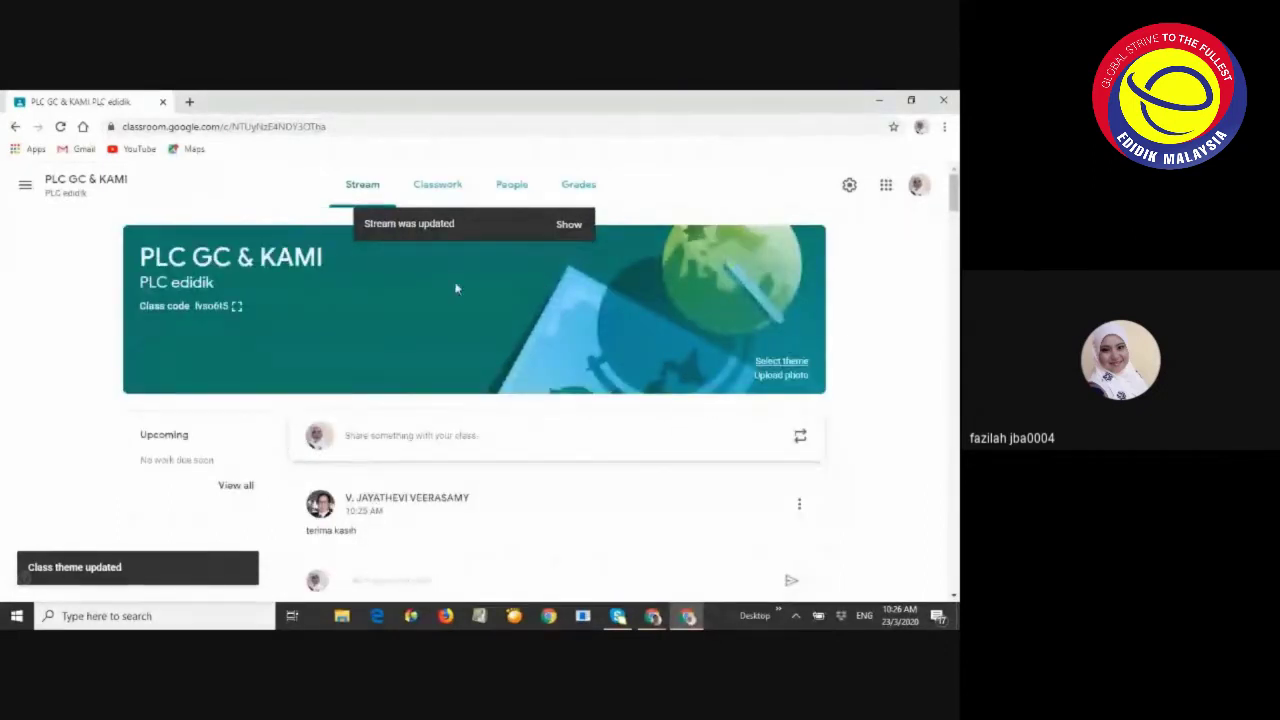
scroll(517, 434, "down", 10)
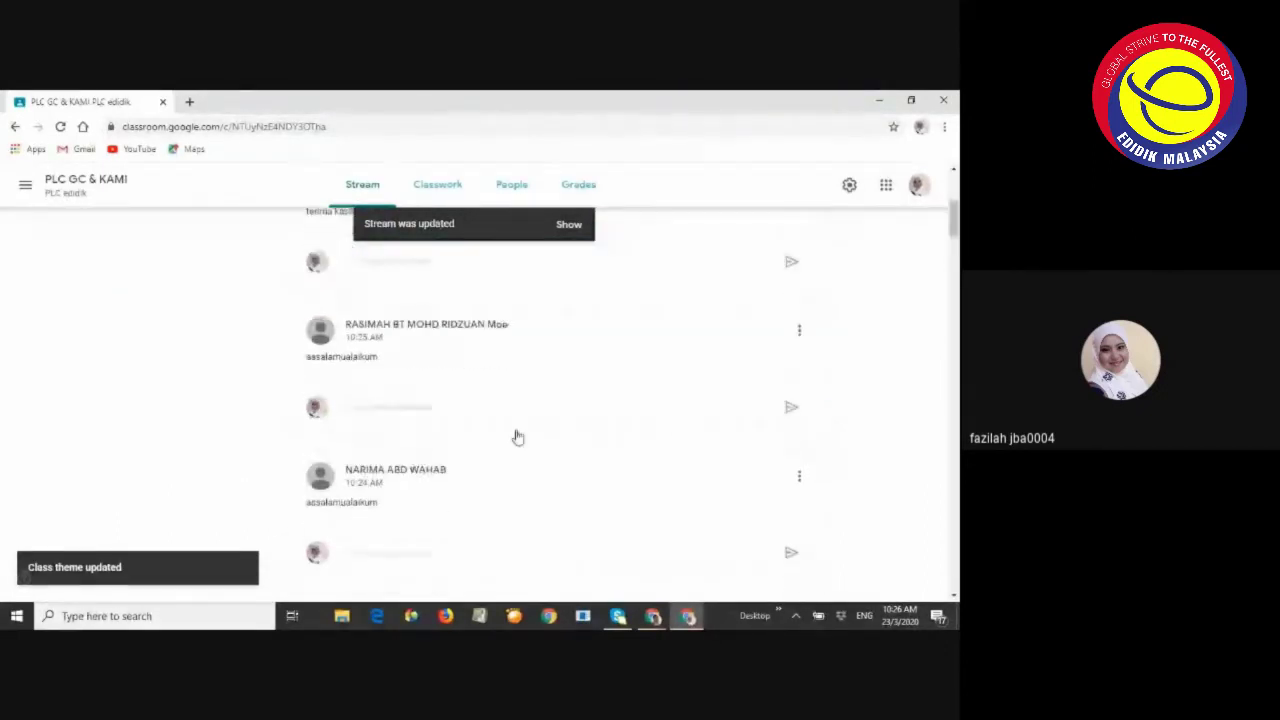
scroll(455, 465, "down", 10)
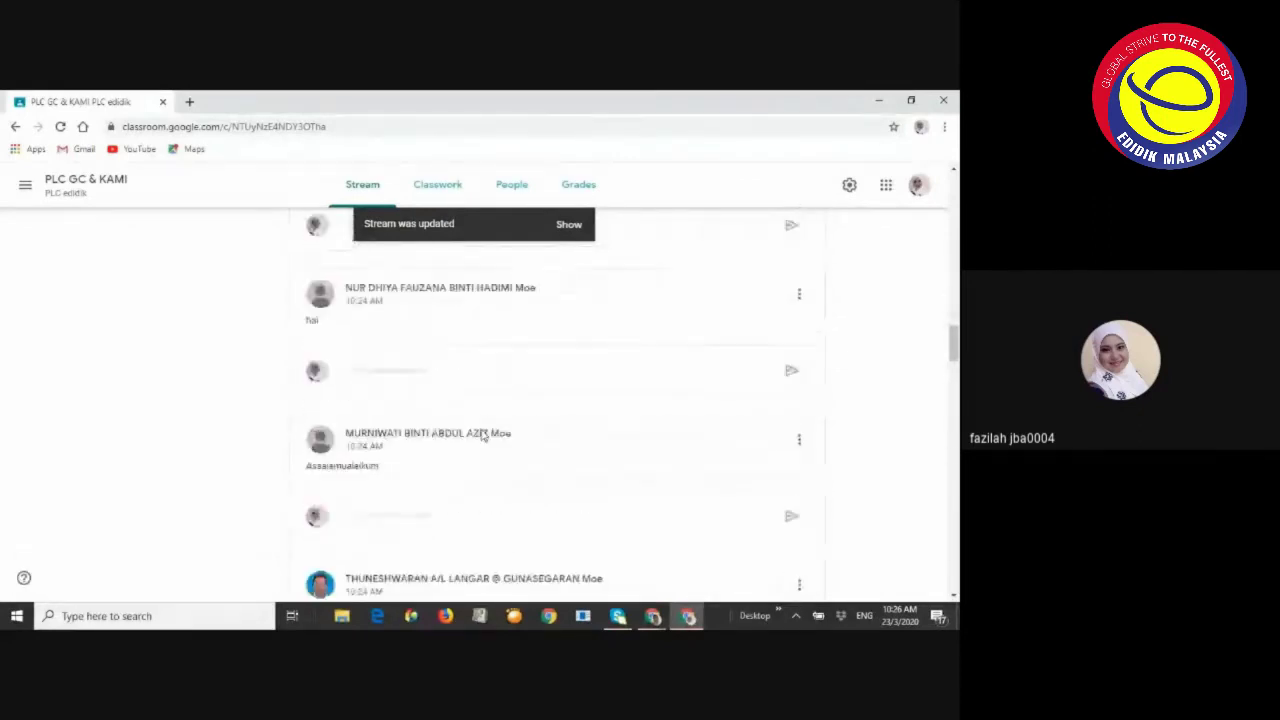
scroll(352, 380, "up", 20)
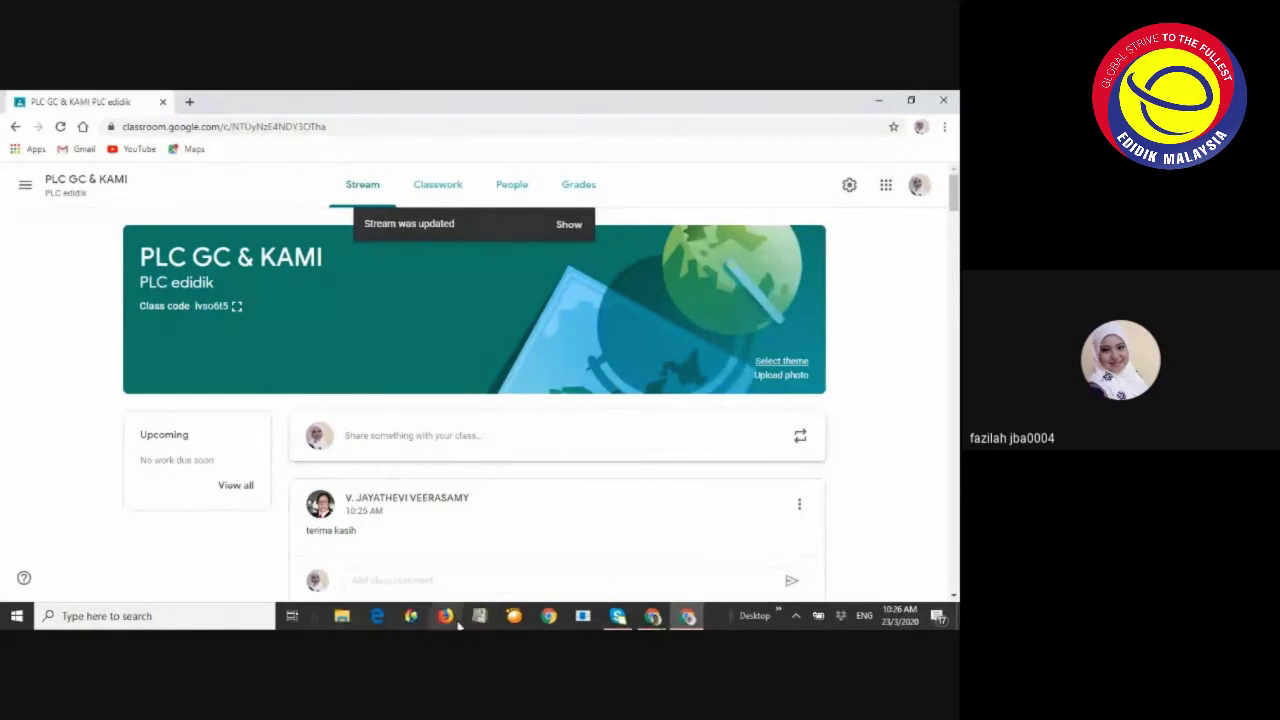
Go back to the Google Meet call and close the chat panel
mouse_move(650, 617)
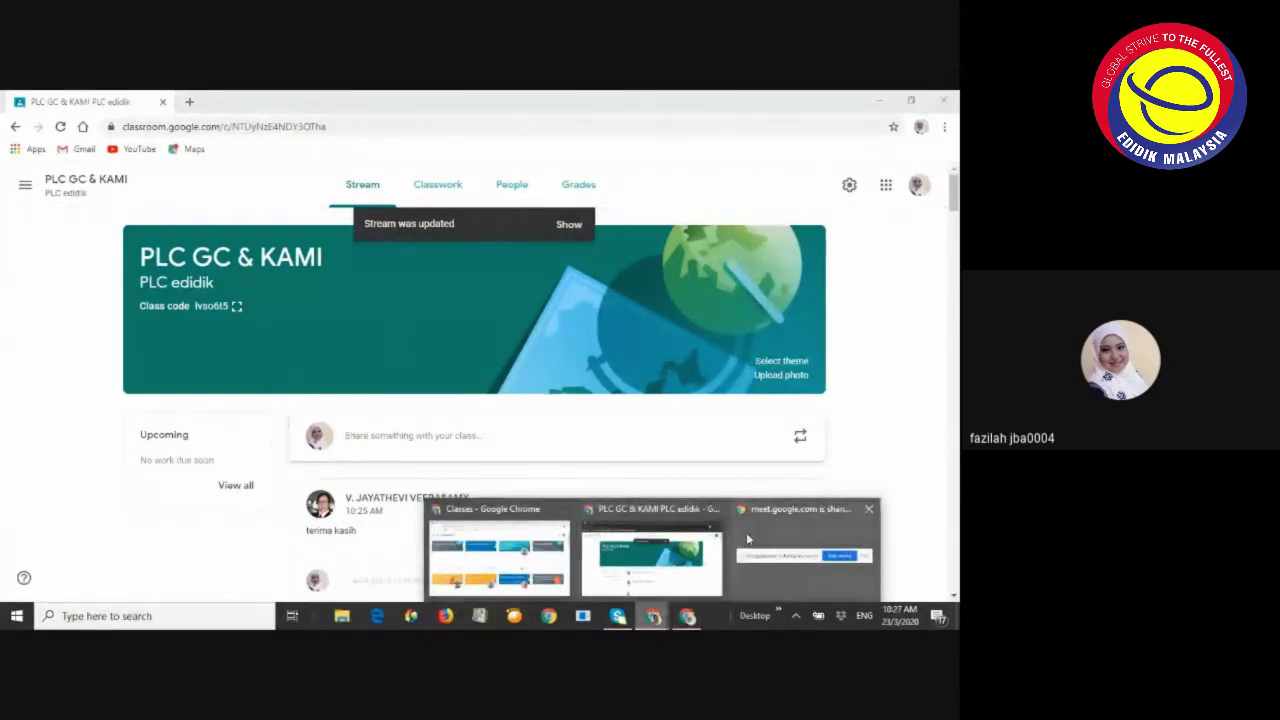
mouse_move(505, 556)
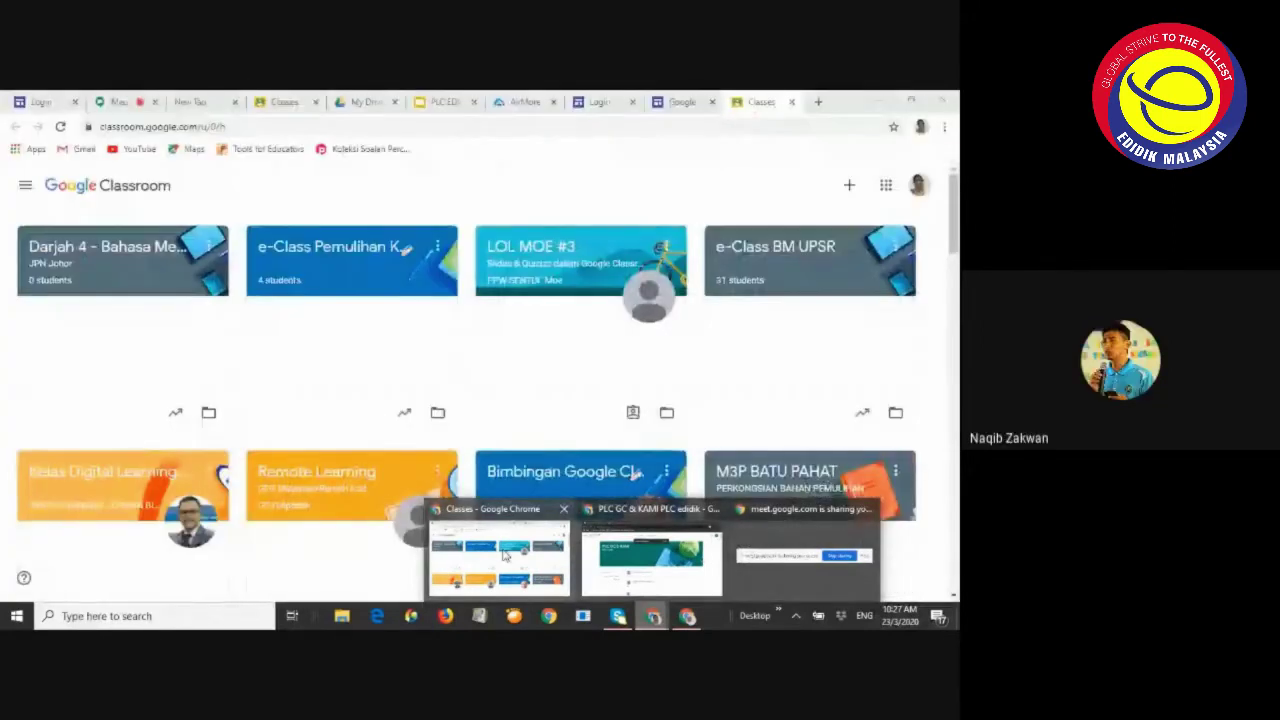
left_click(505, 556)
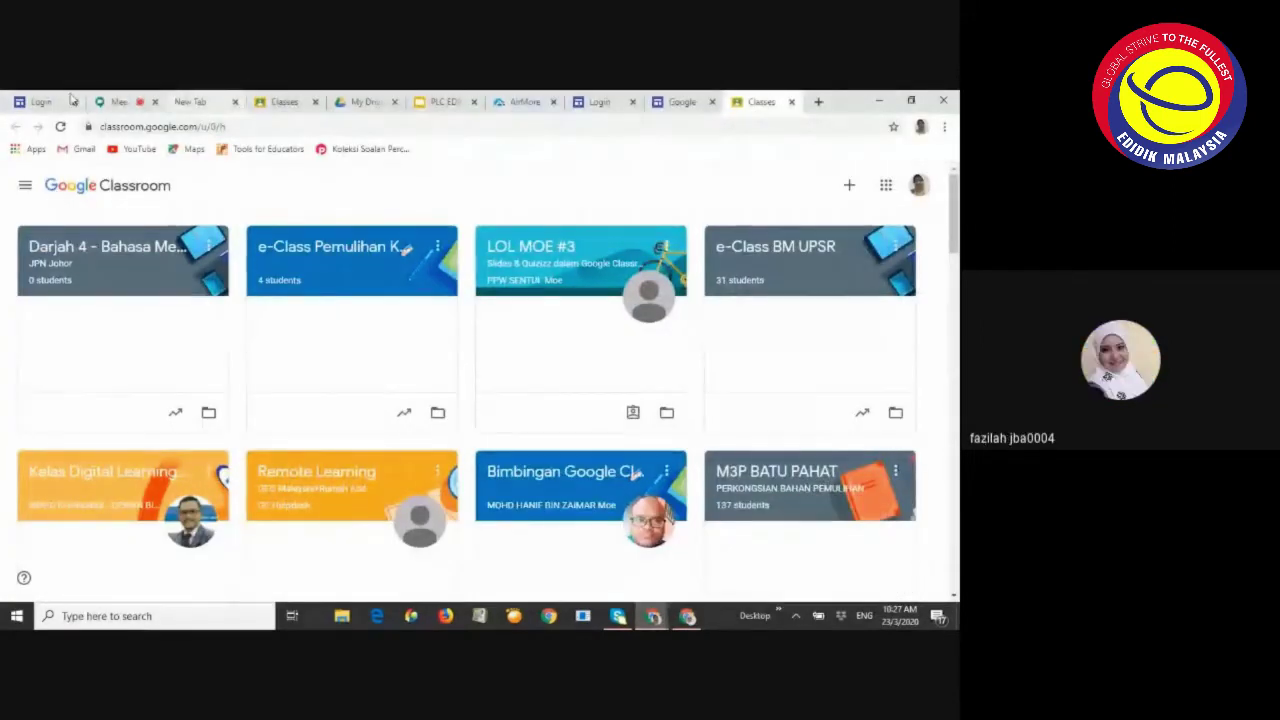
left_click(110, 101)
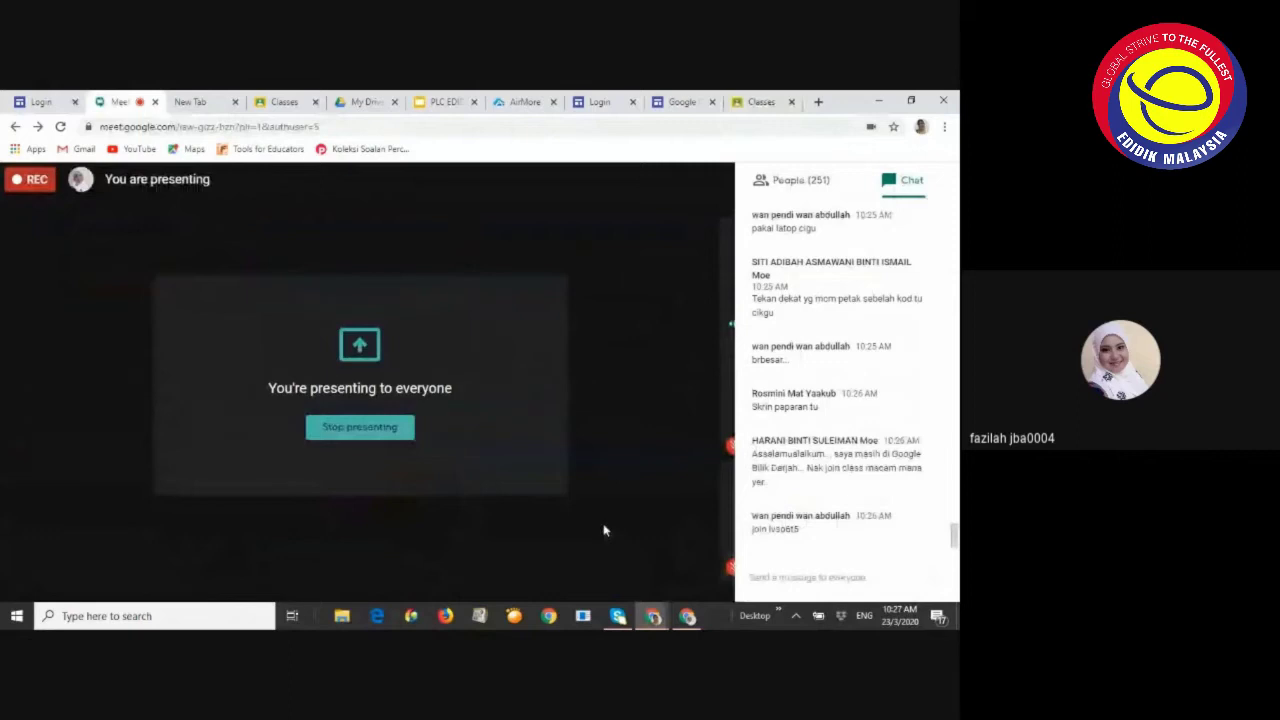
left_click(610, 418)
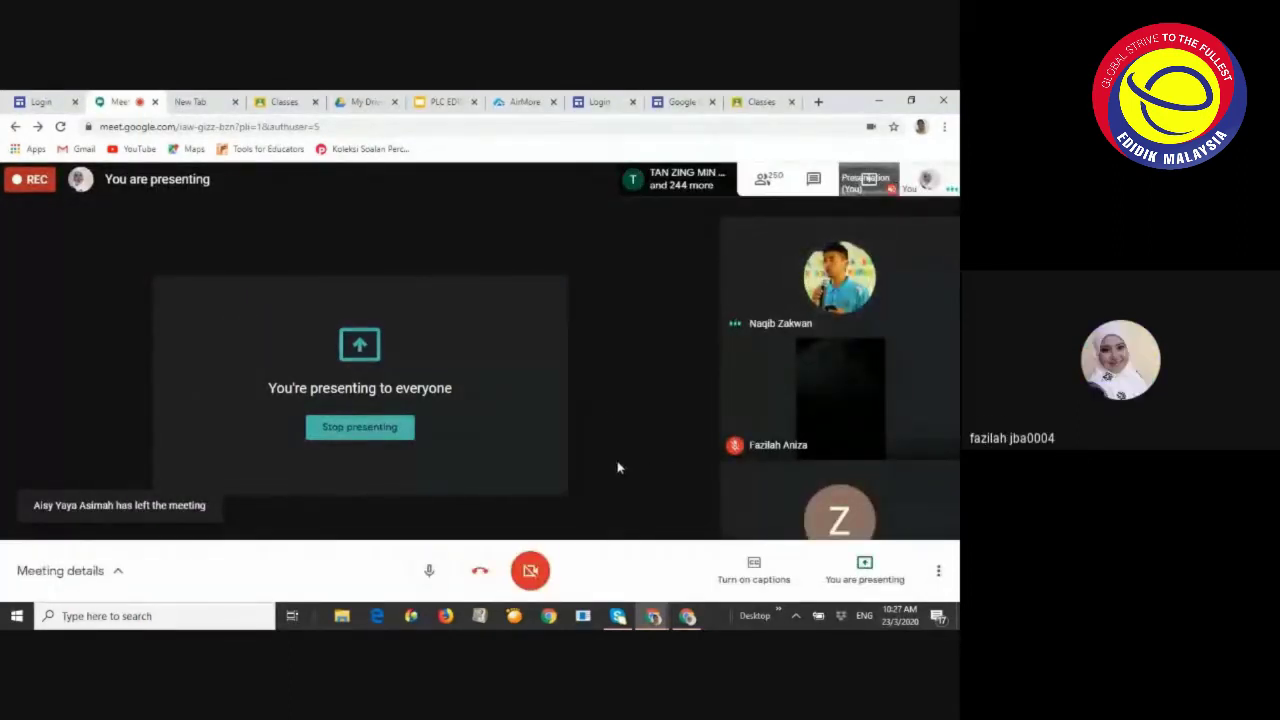
Pin your own tile, turn the camera on, then reset the main view to the active speaker
left_click(929, 180)
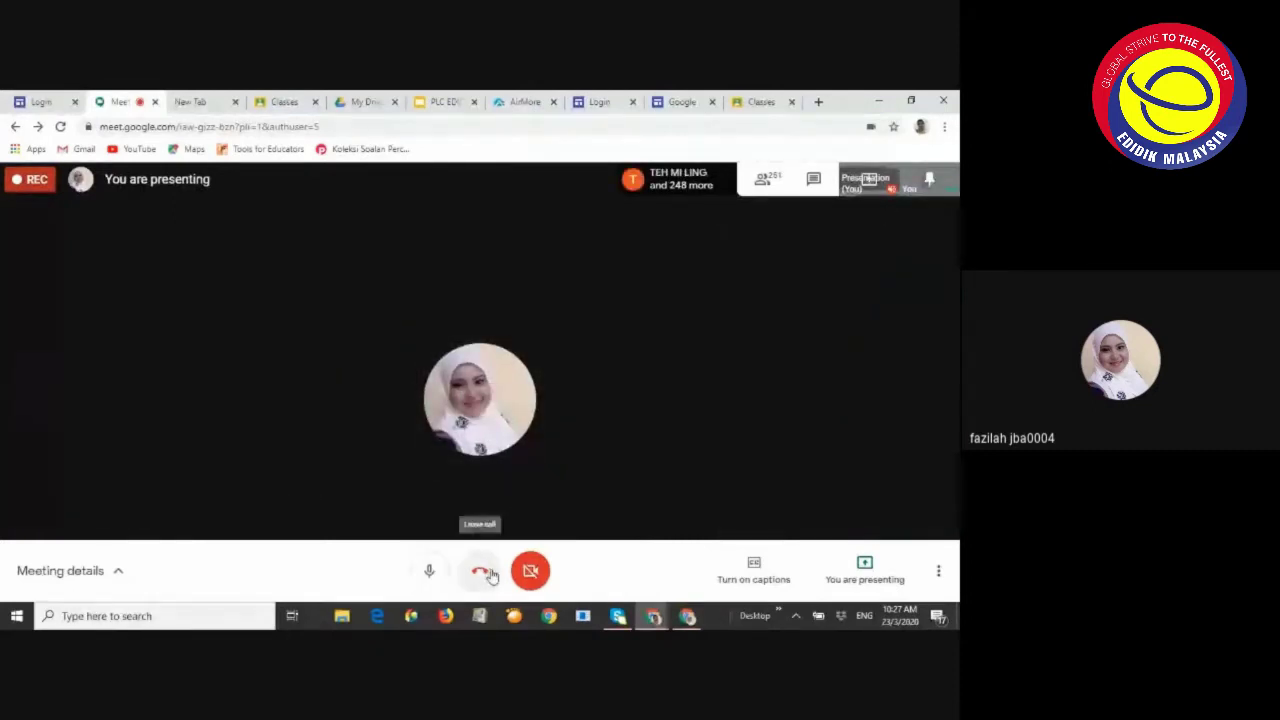
left_click(529, 572)
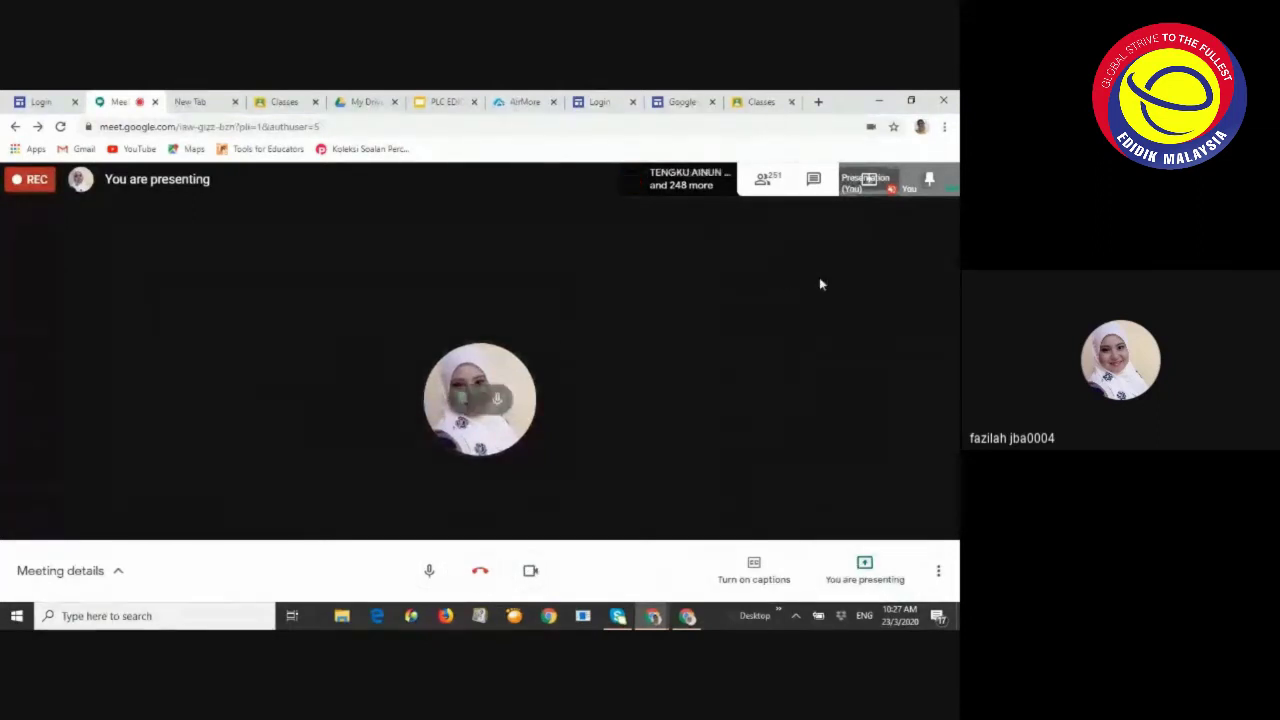
left_click(872, 183)
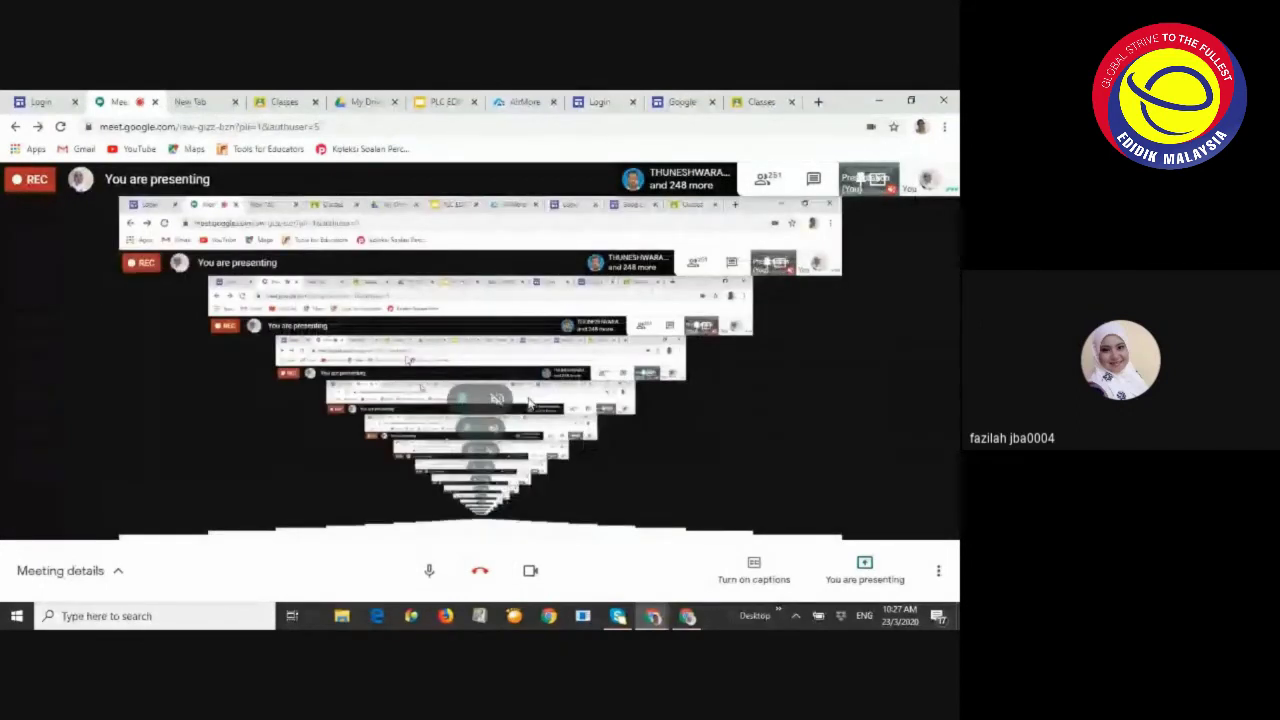
left_click(857, 184)
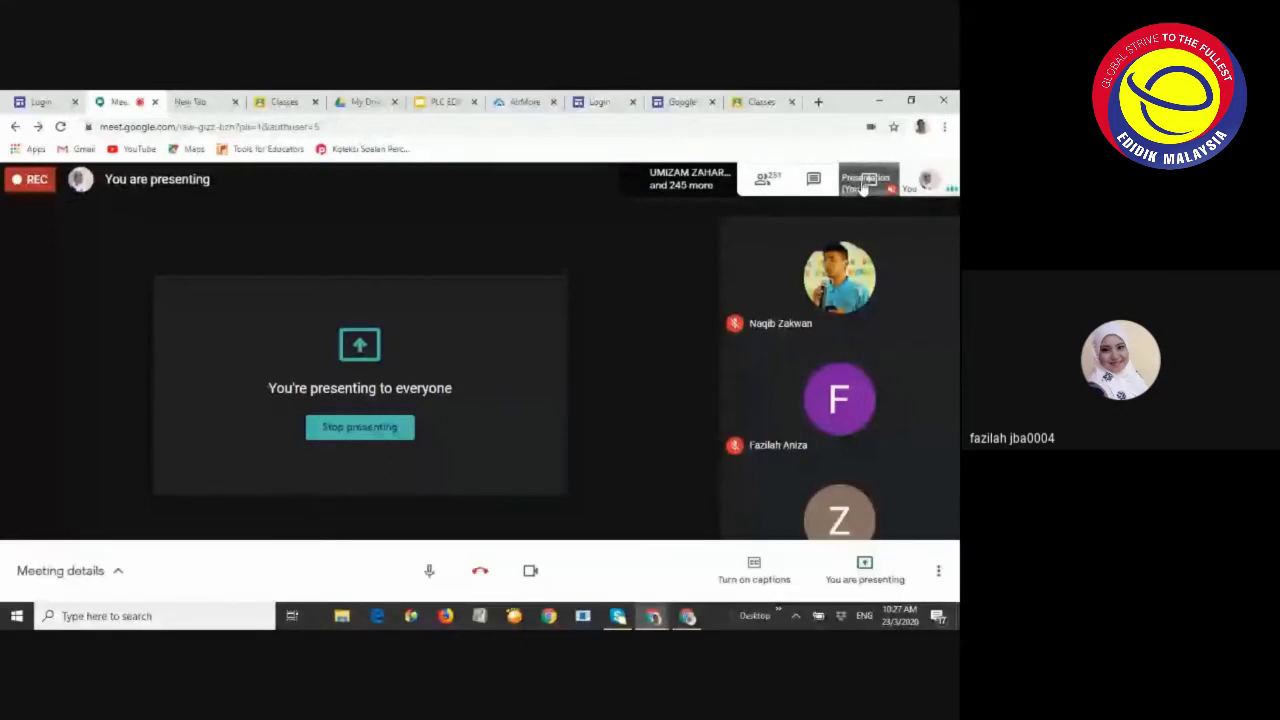
left_click(862, 186)
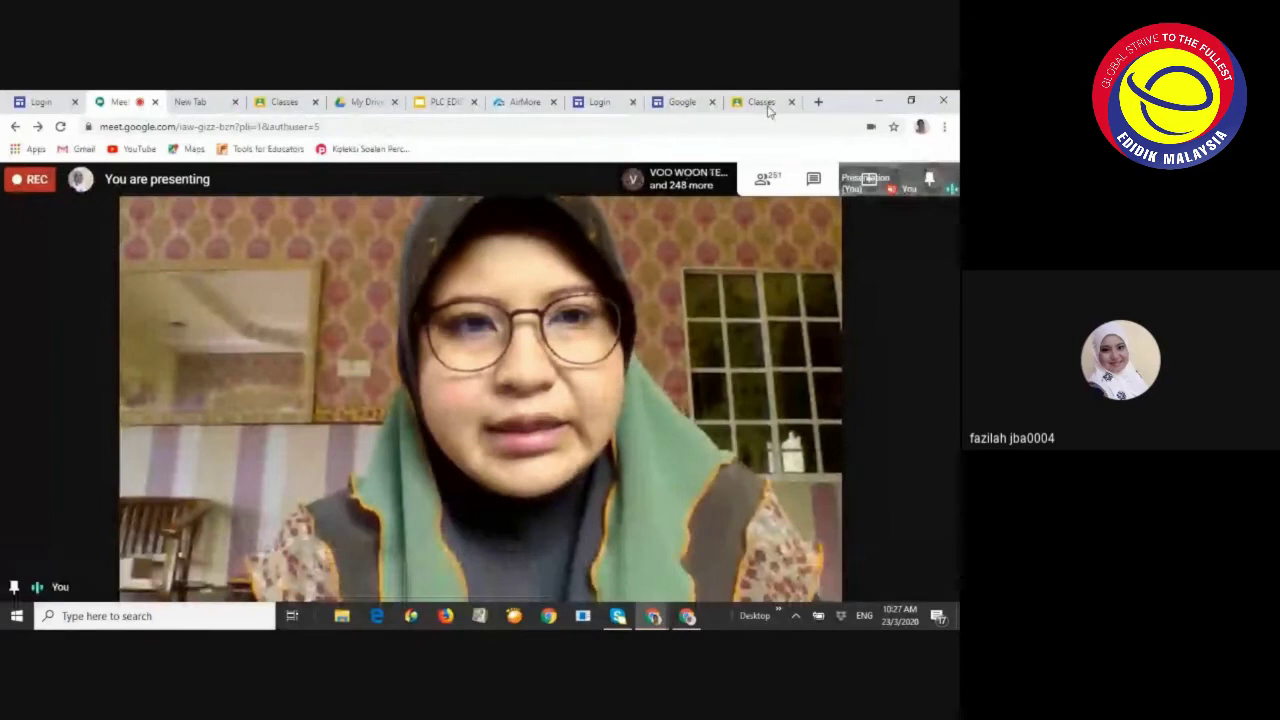
left_click(765, 103)
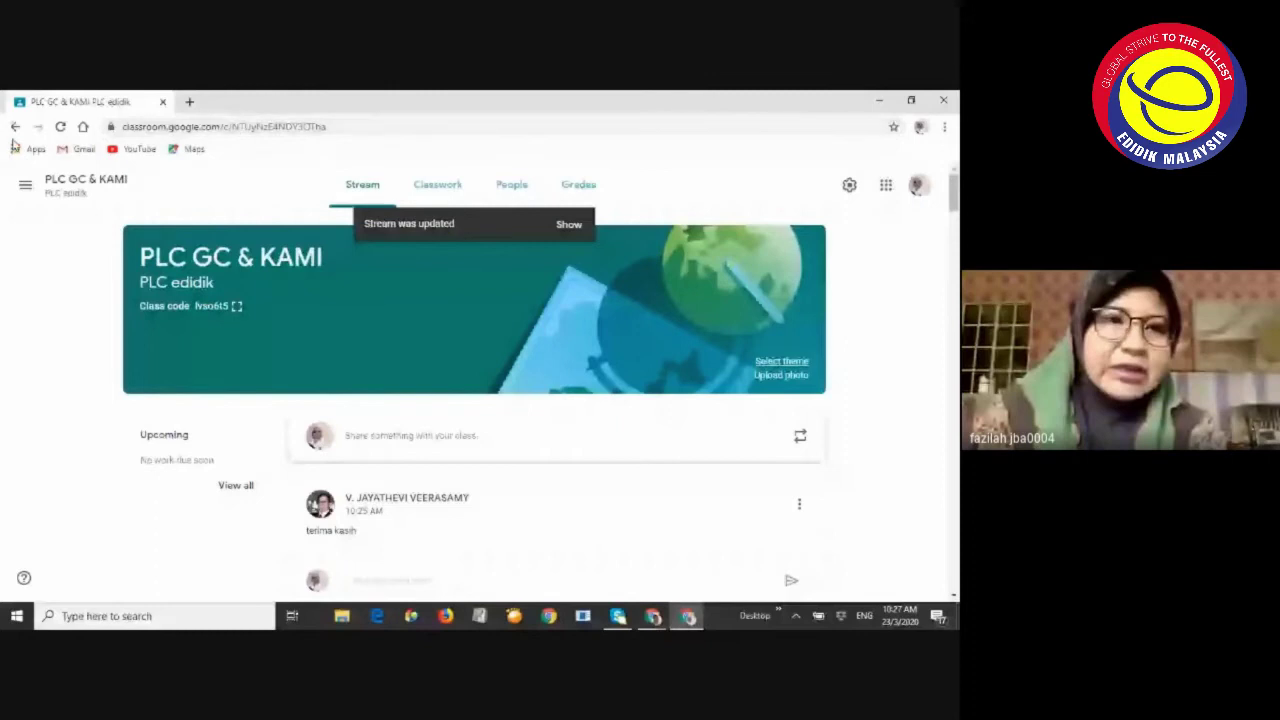
Search Google for 'chrome web store' in a new tab
left_click(190, 102)
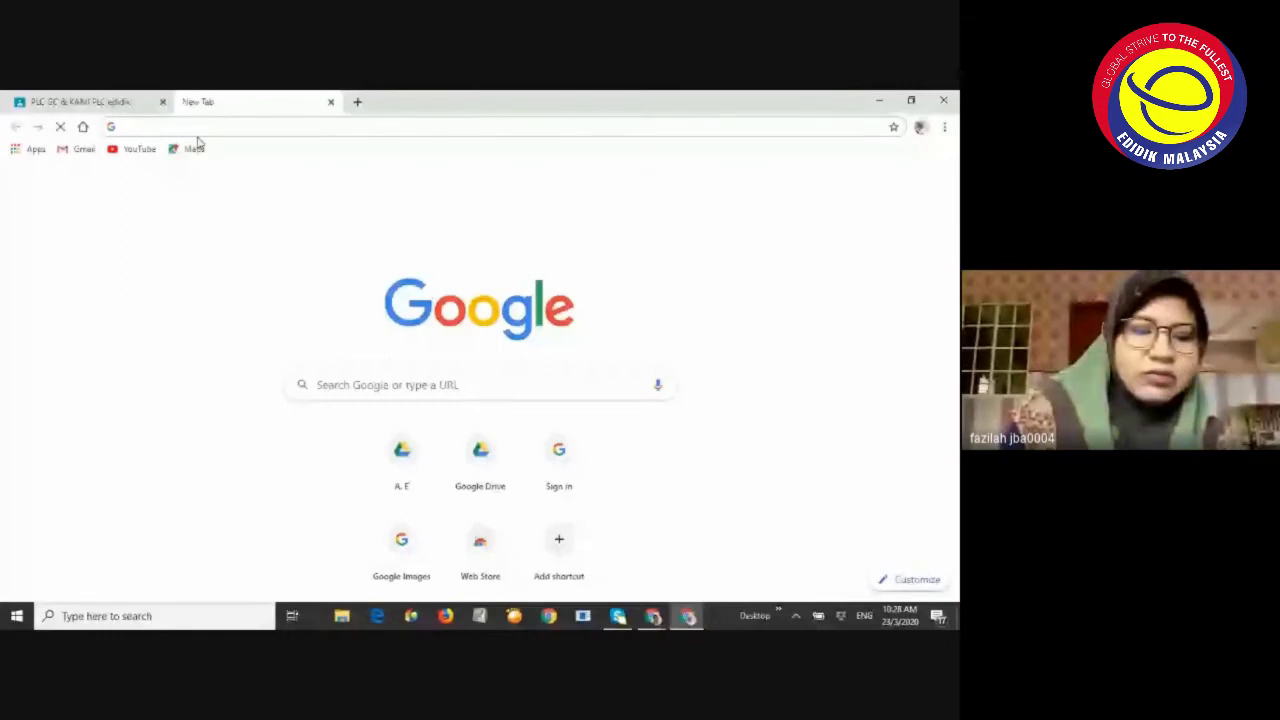
type("c")
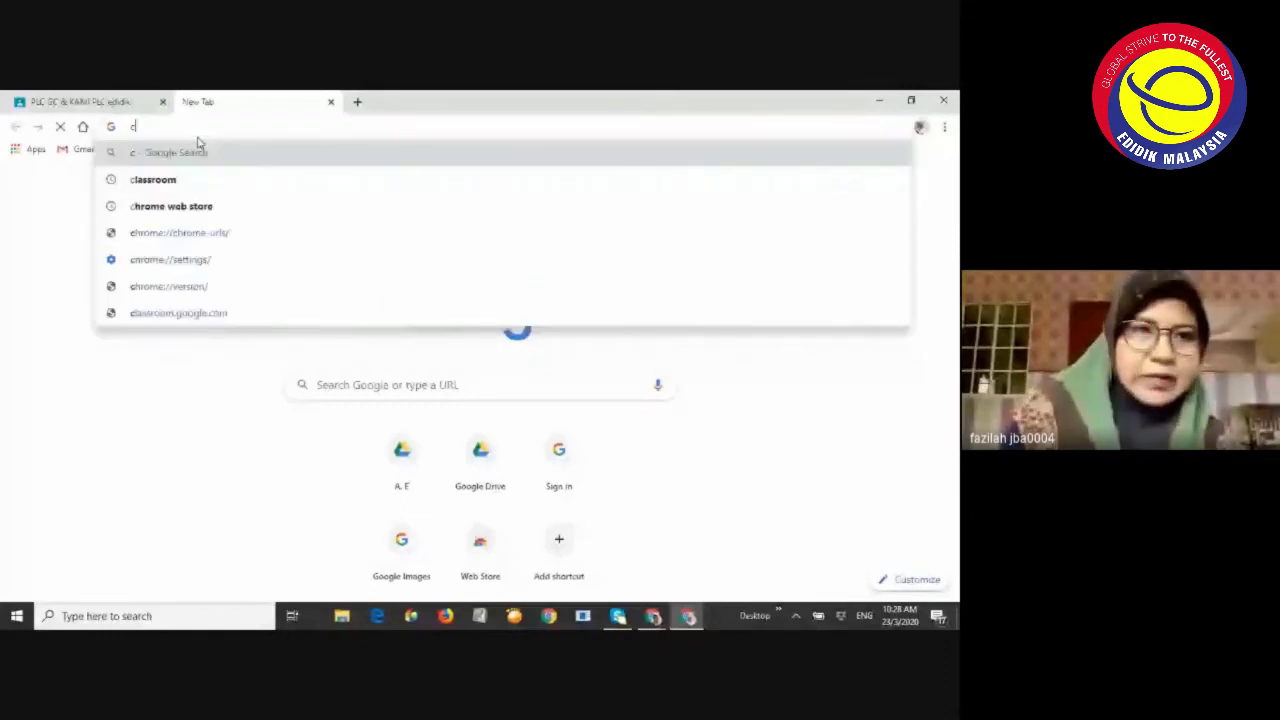
type("hrome")
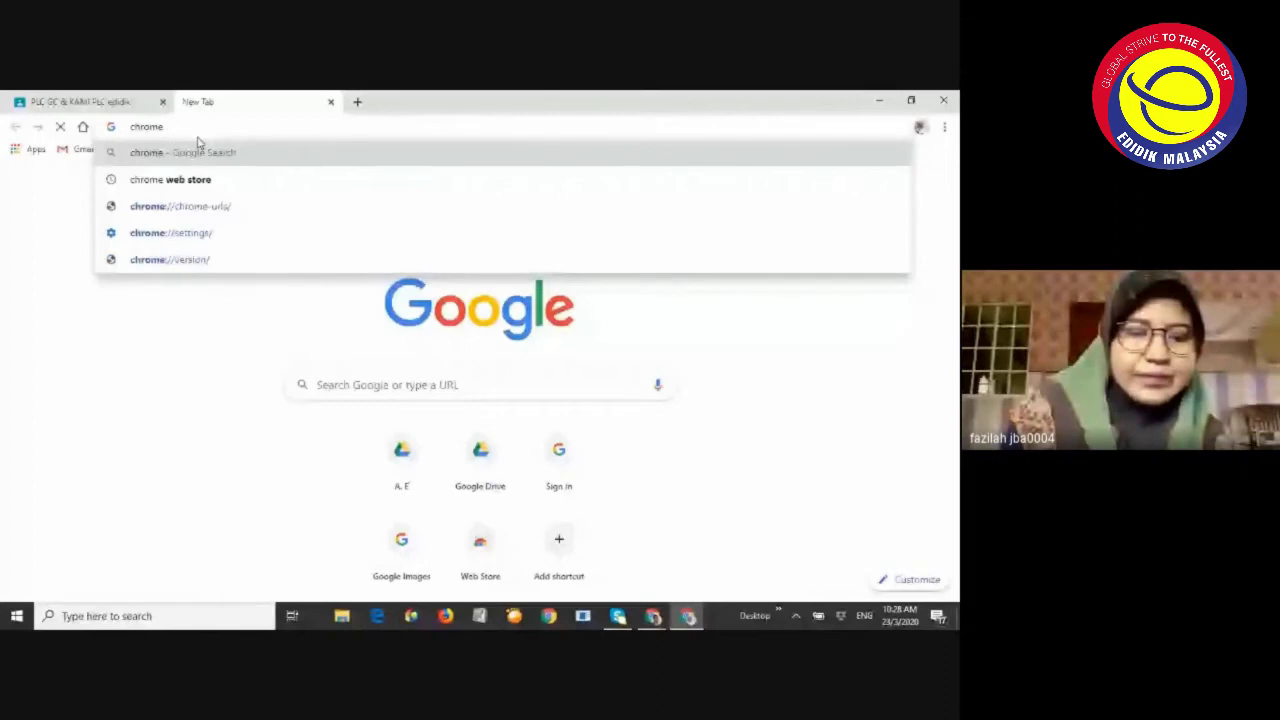
type(" web s")
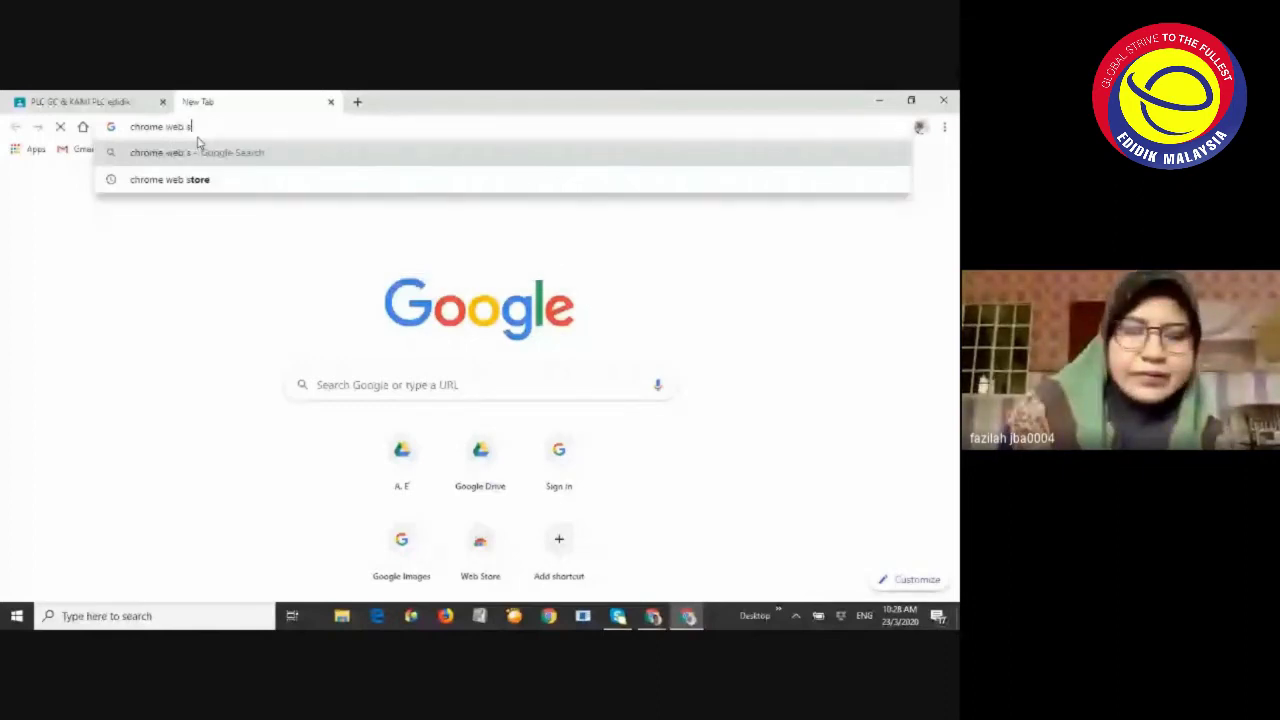
type("tore")
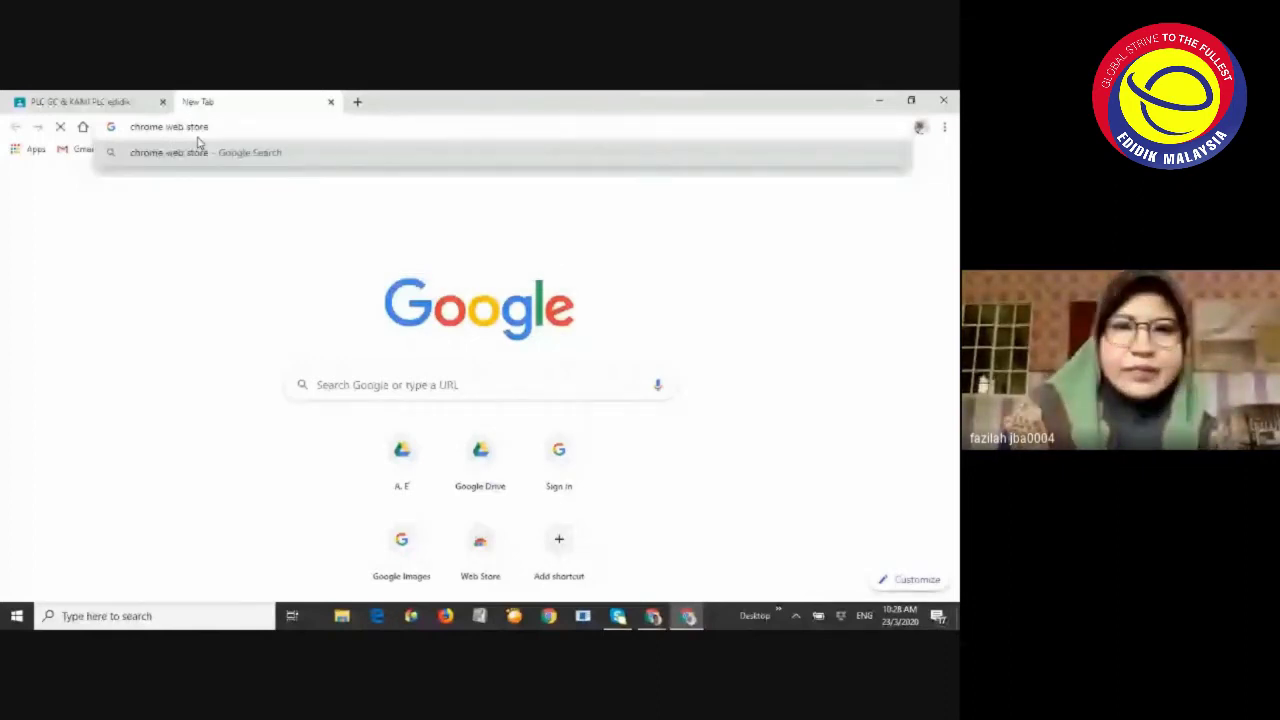
key("Return")
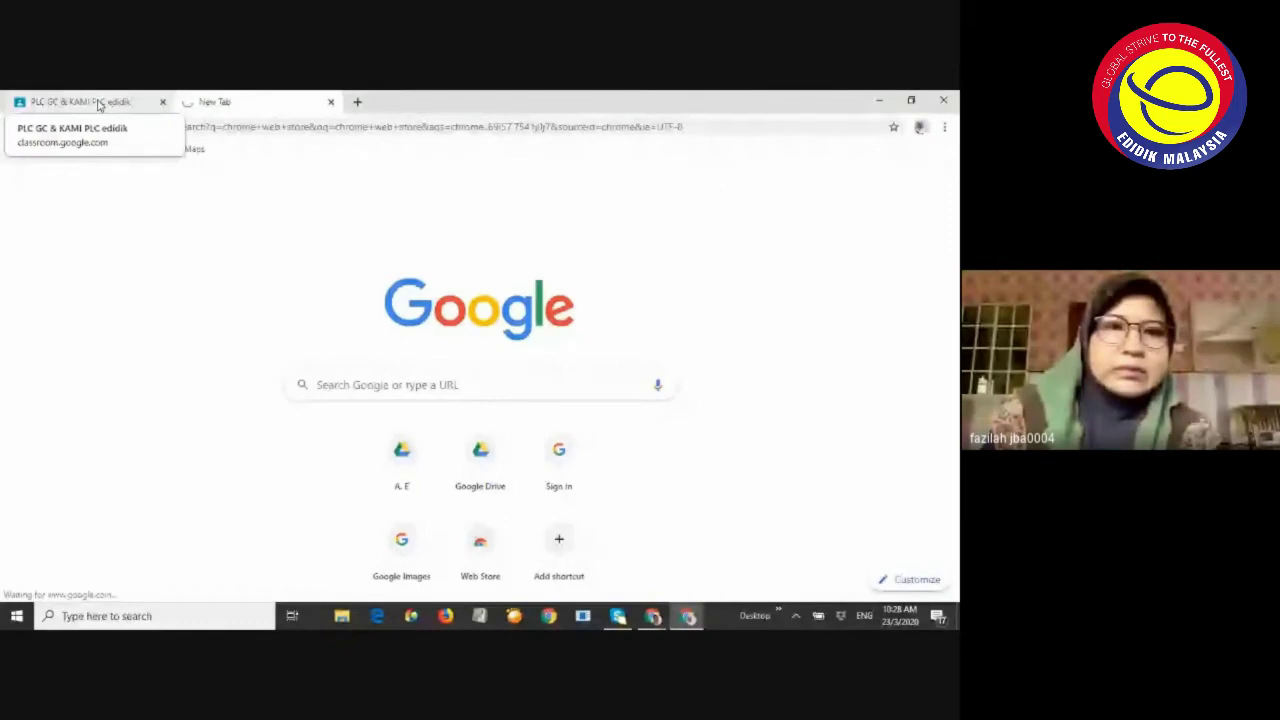
Glance at the class stream, return to the search results, then bring the Meet call forward
left_click(99, 104)
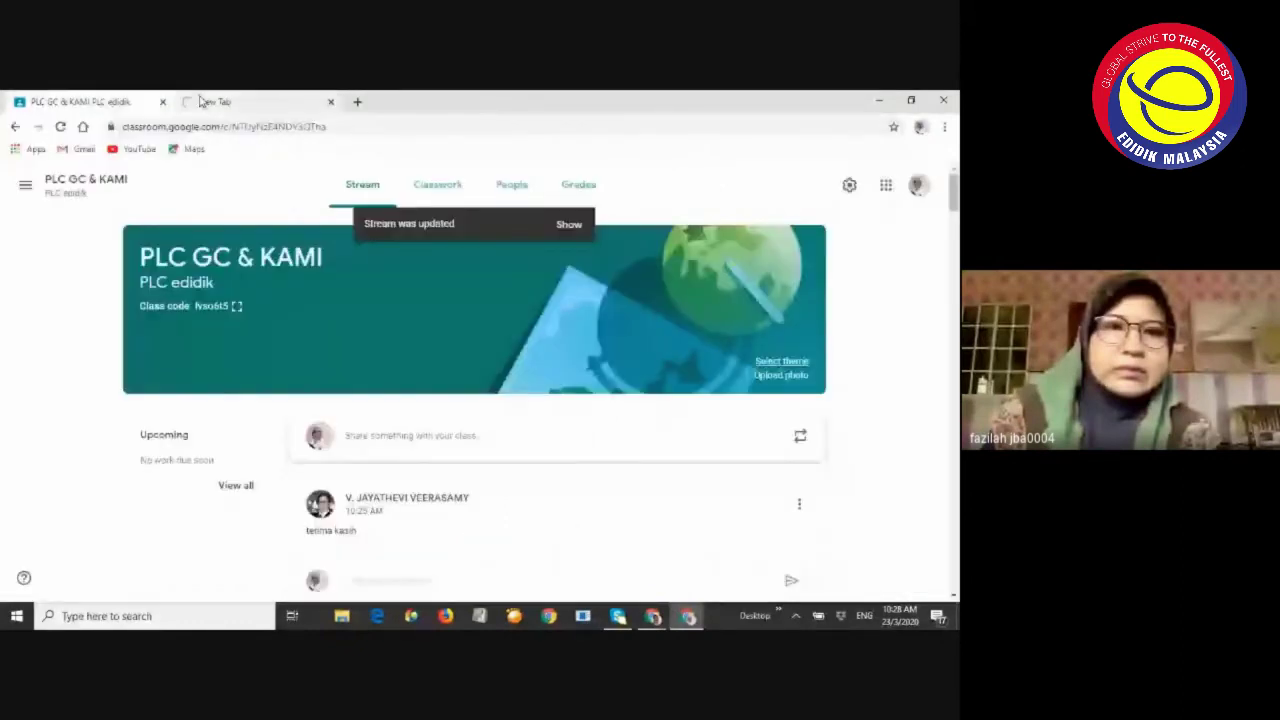
left_click(200, 101)
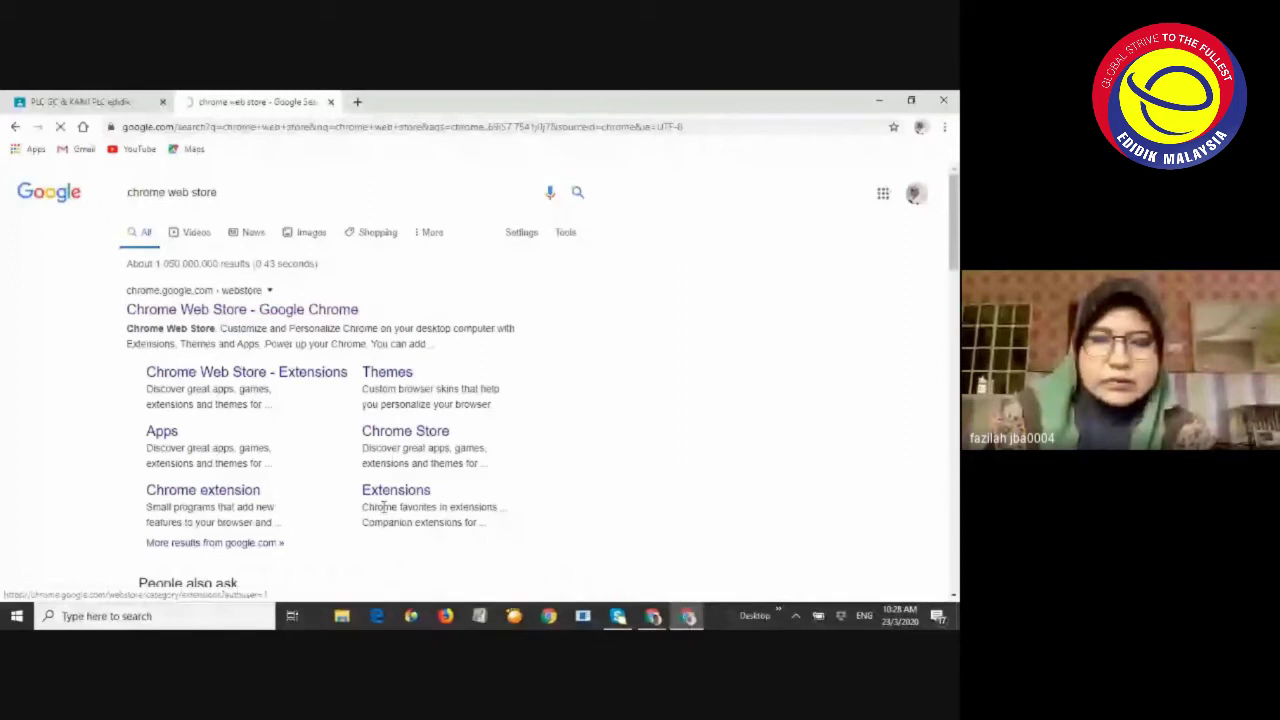
left_click(652, 616)
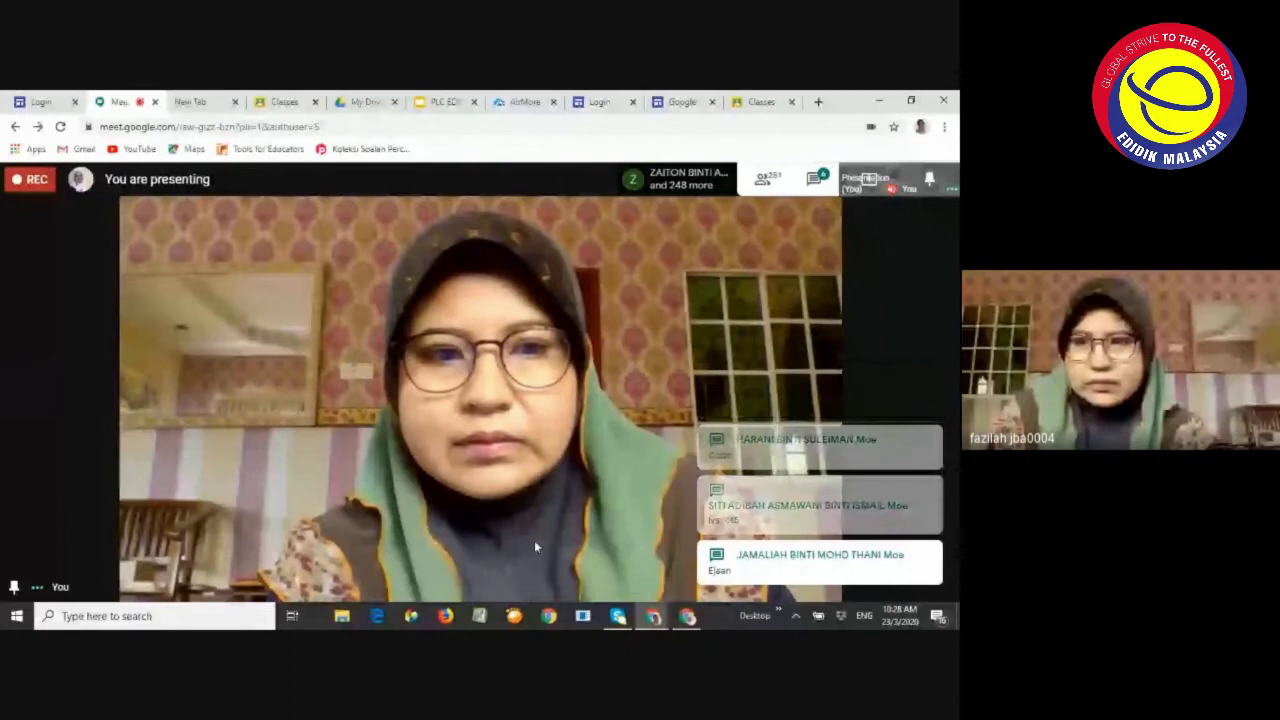
Open the Meet chat panel and focus the message box to read participants' messages
mouse_move(846, 476)
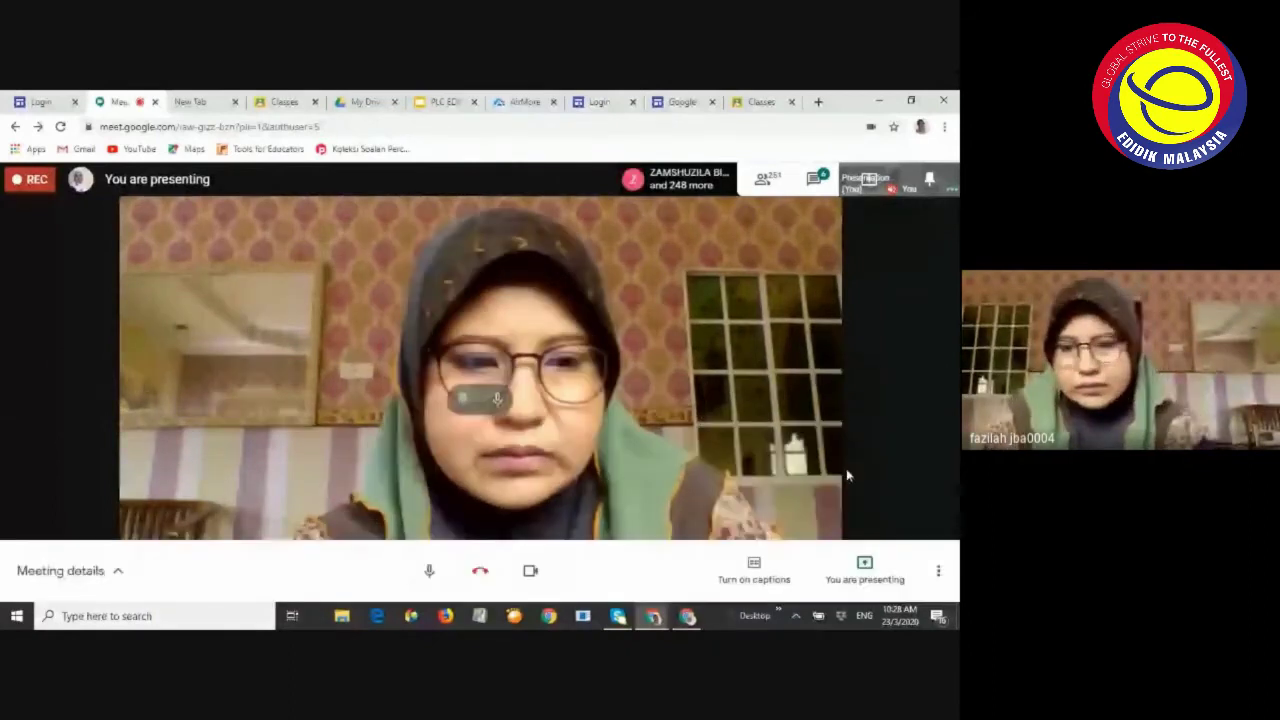
left_click(813, 178)
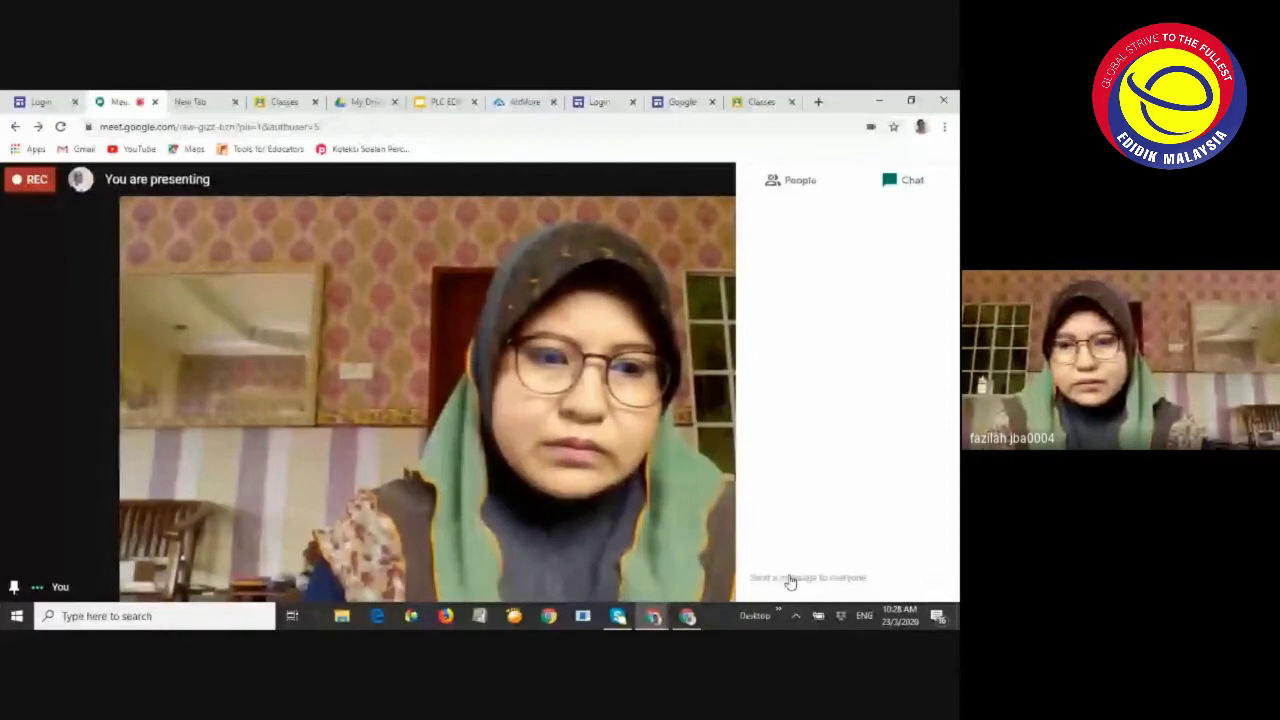
left_click(790, 579)
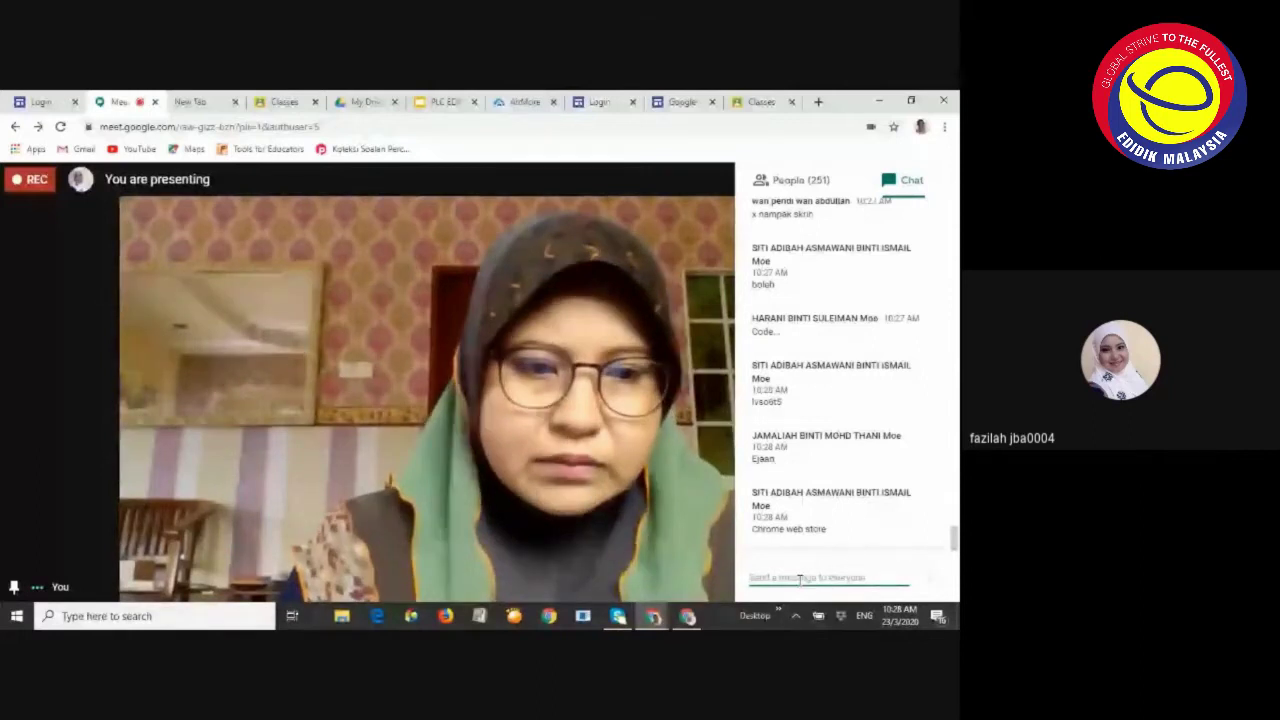
left_click(687, 616)
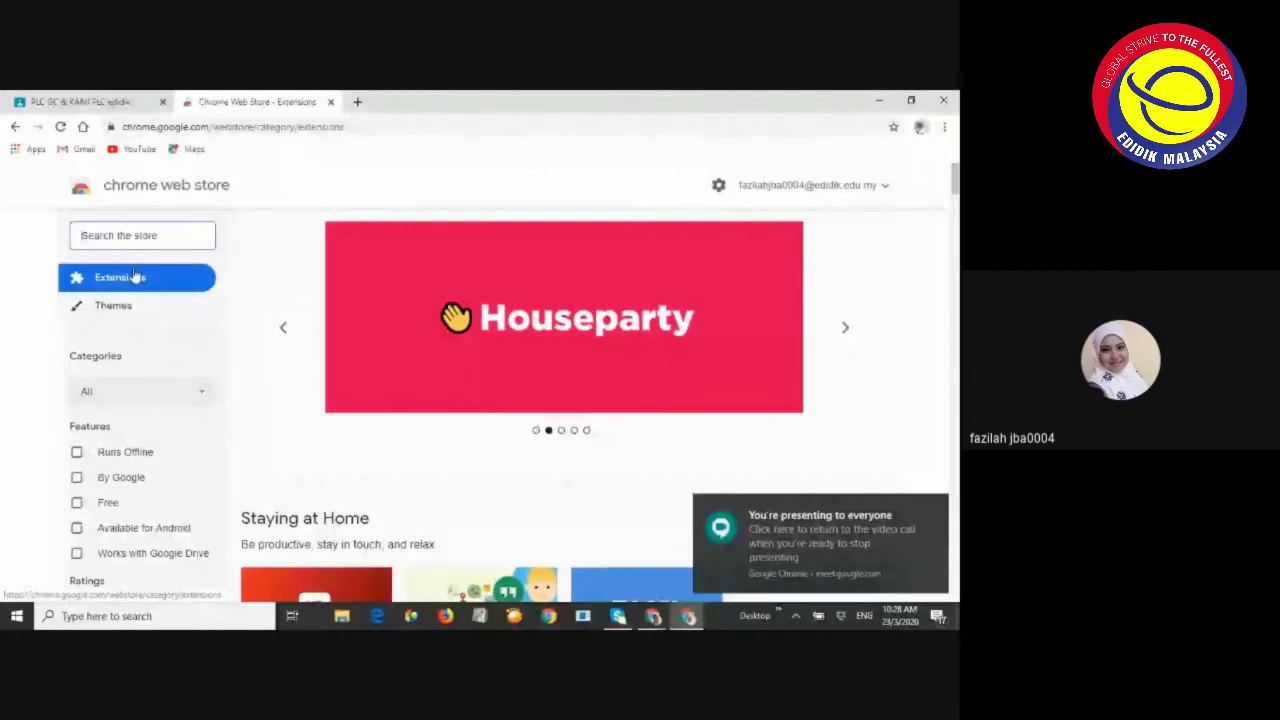
Search the store for 'KAMI' and add Kami Extension - PDF and Document Annotation to Chrome
left_click(106, 232)
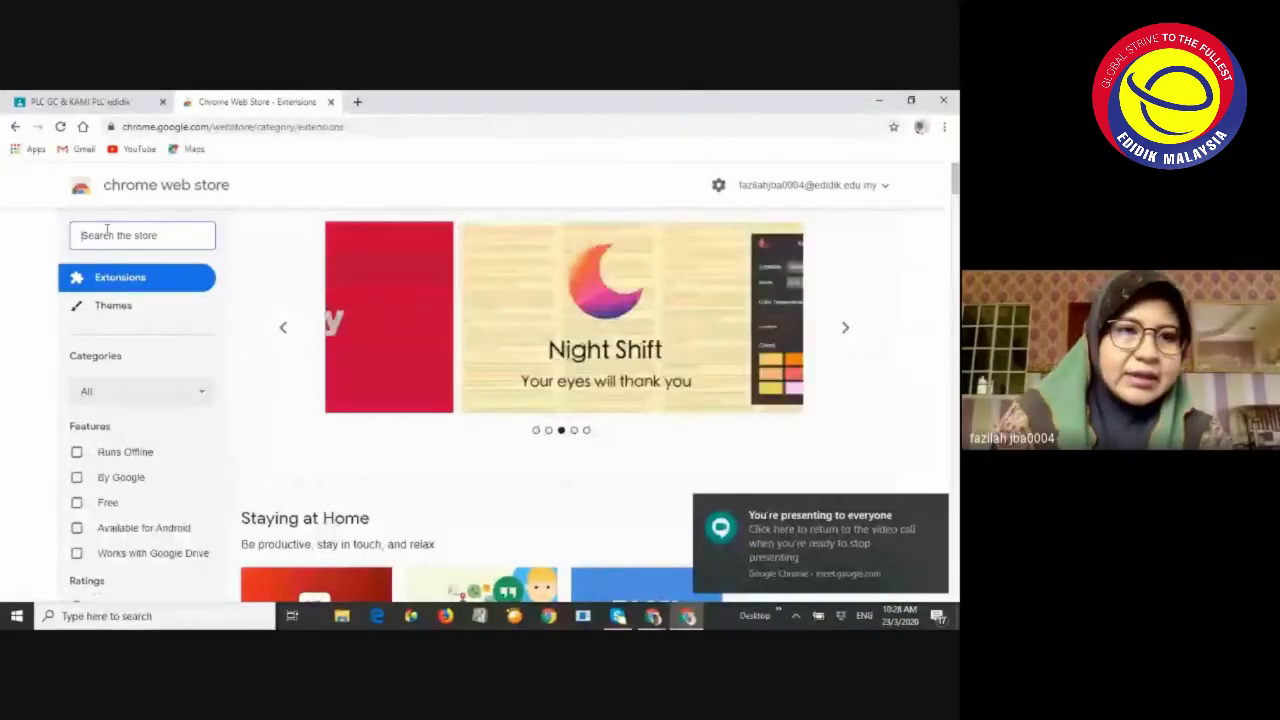
type("KAMI")
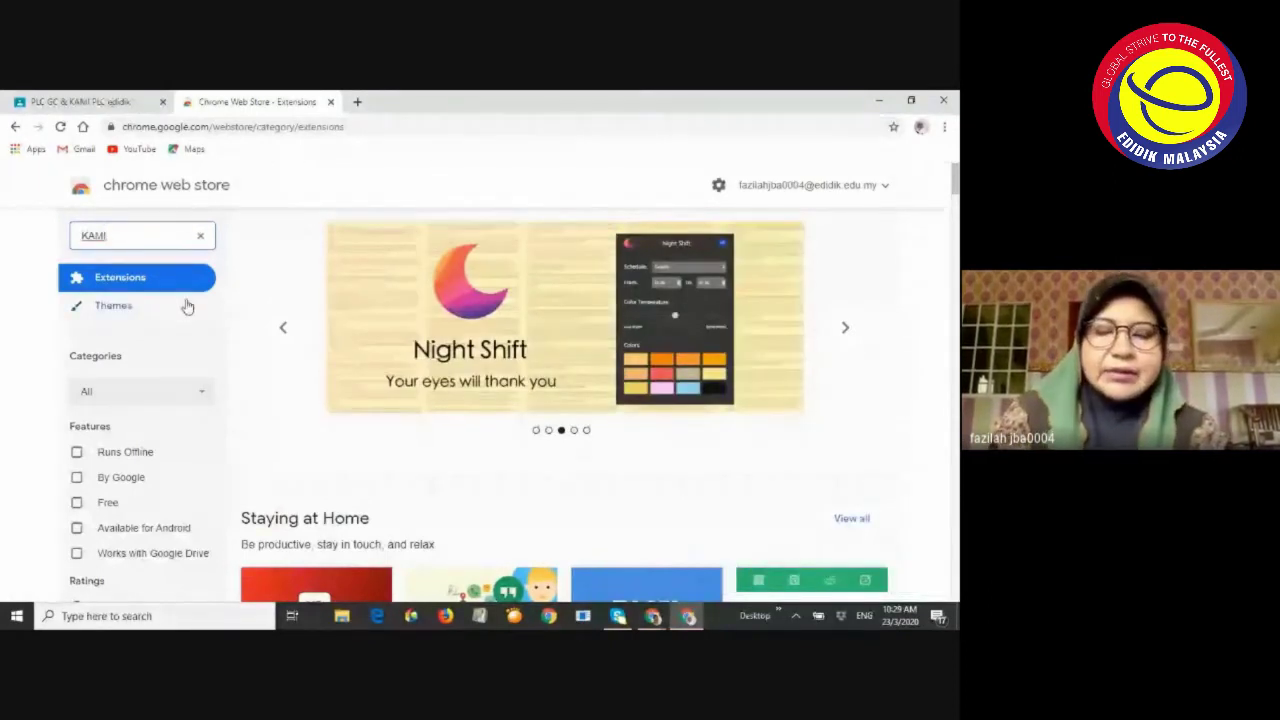
key("Return")
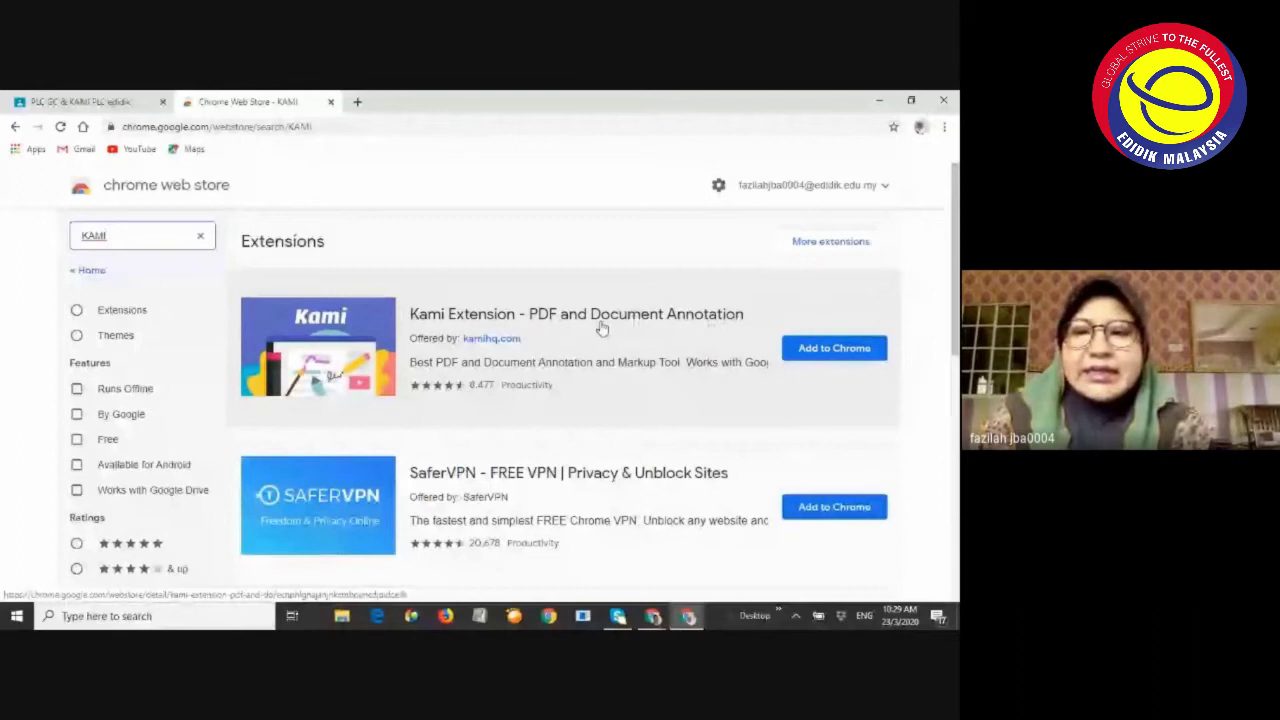
left_click(837, 360)
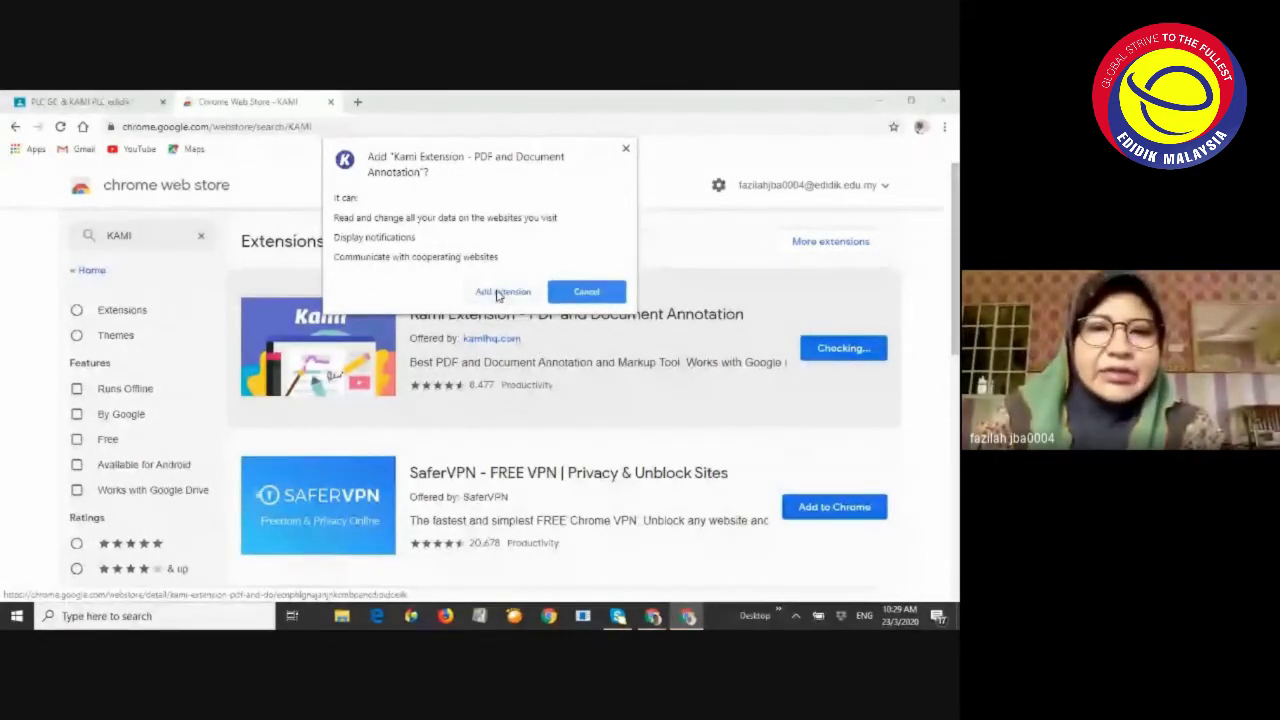
left_click(497, 292)
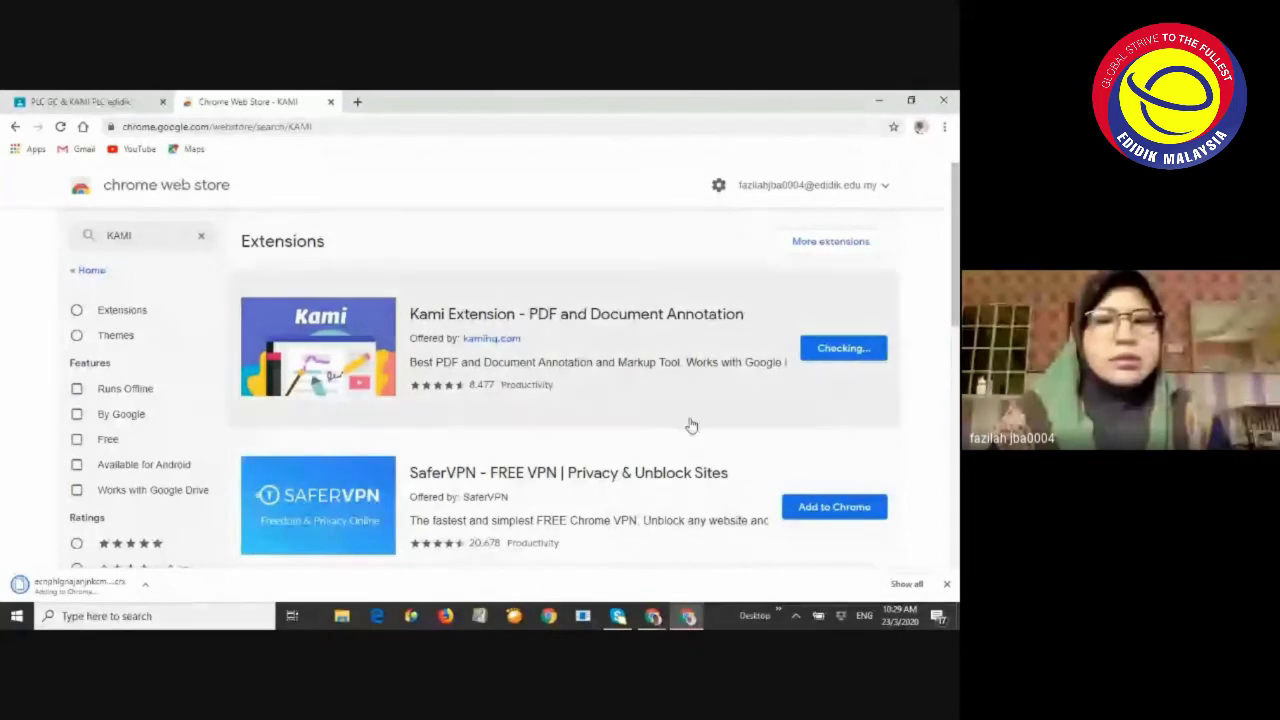
left_click(654, 617)
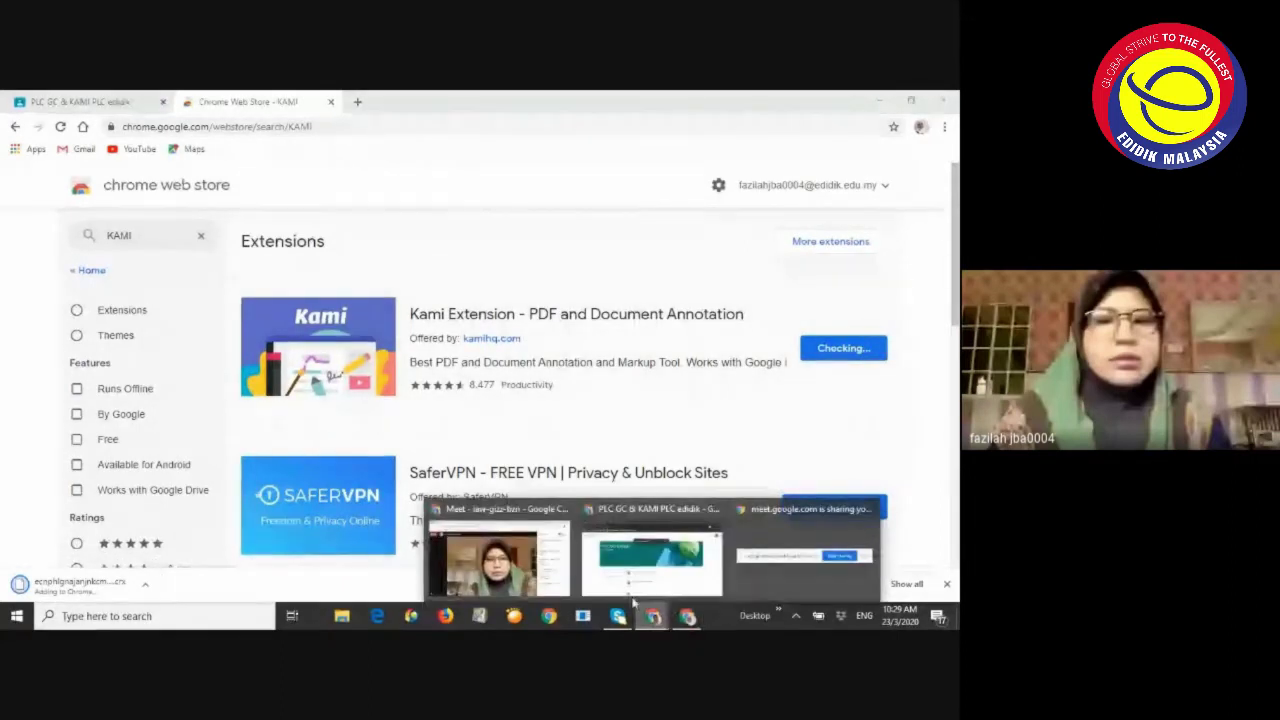
Check the Meet chat, then return to the KAMI results where Kami is now installed
left_click(528, 580)
left_click(750, 574)
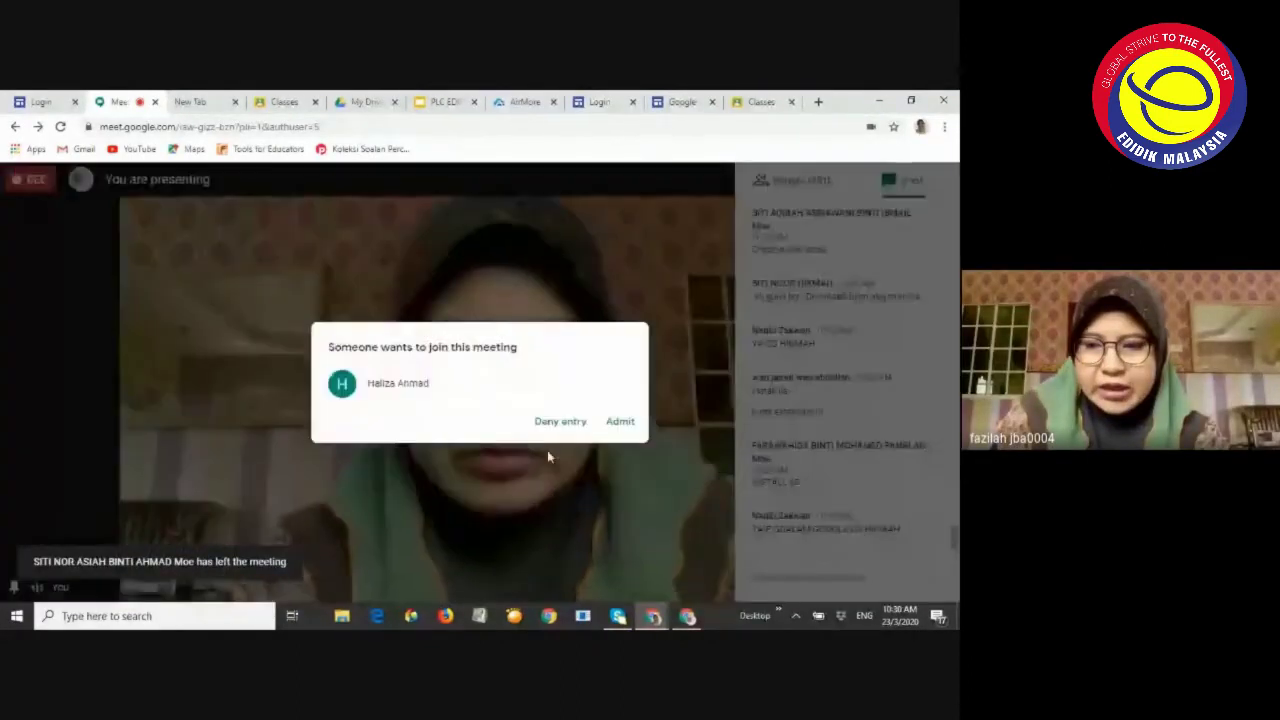
left_click(688, 616)
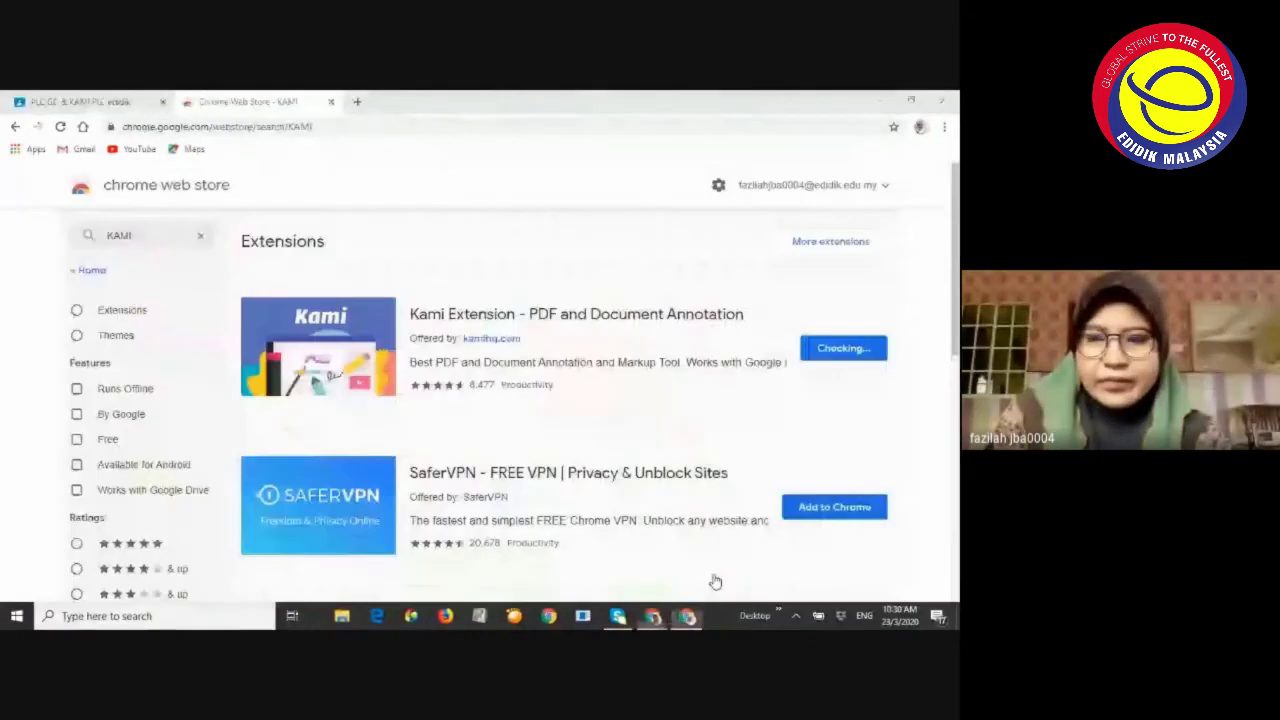
left_click(688, 616)
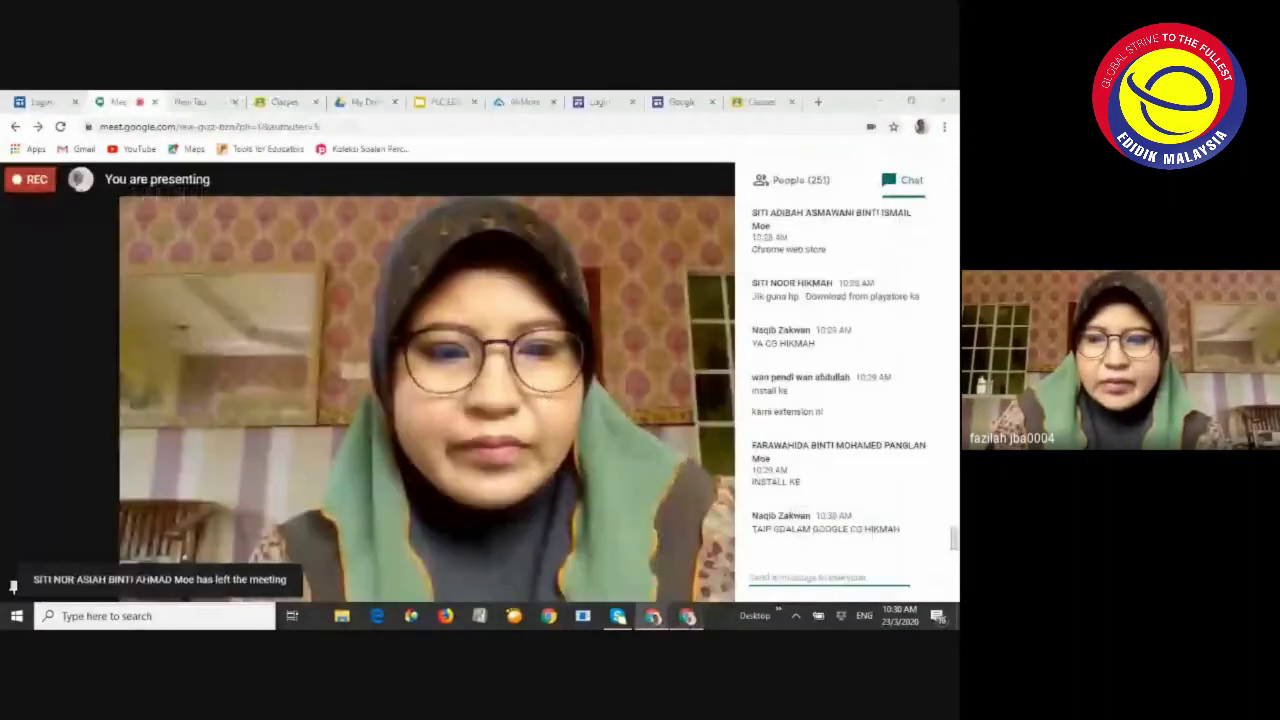
left_click(879, 101)
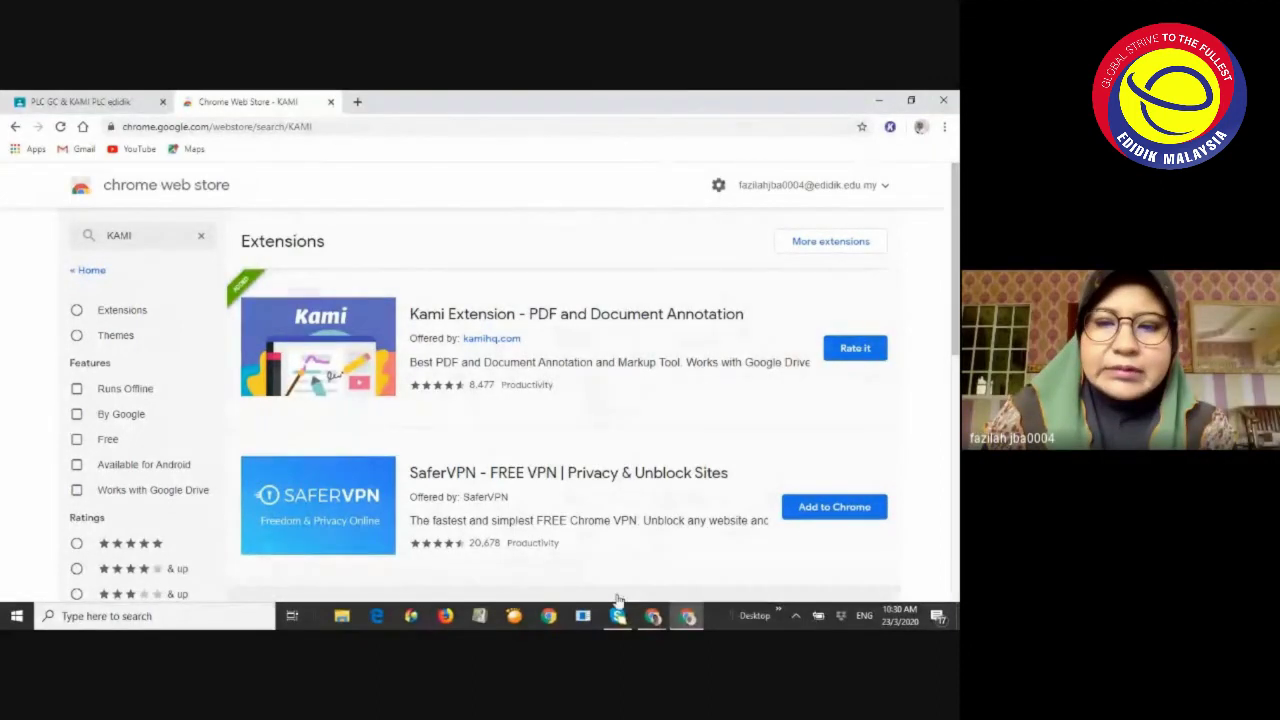
Close the Meet chat panel and dismiss the presenting options without stopping the share
mouse_move(652, 615)
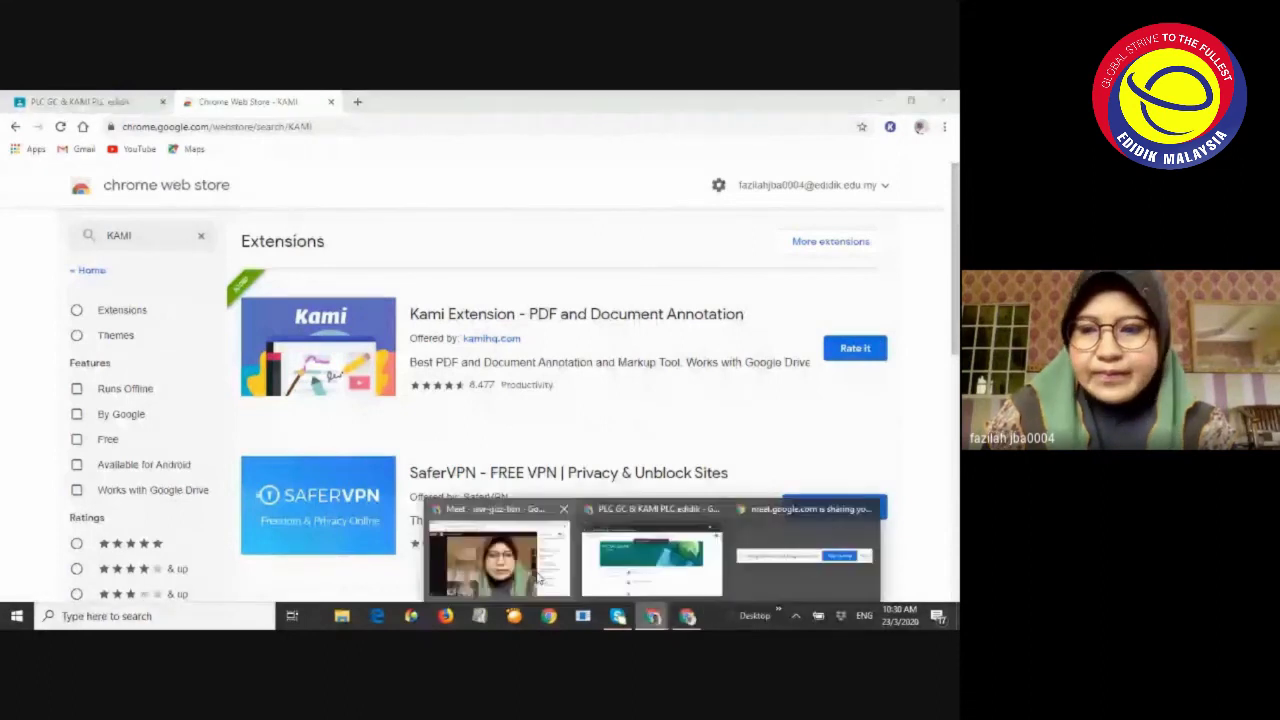
left_click(539, 577)
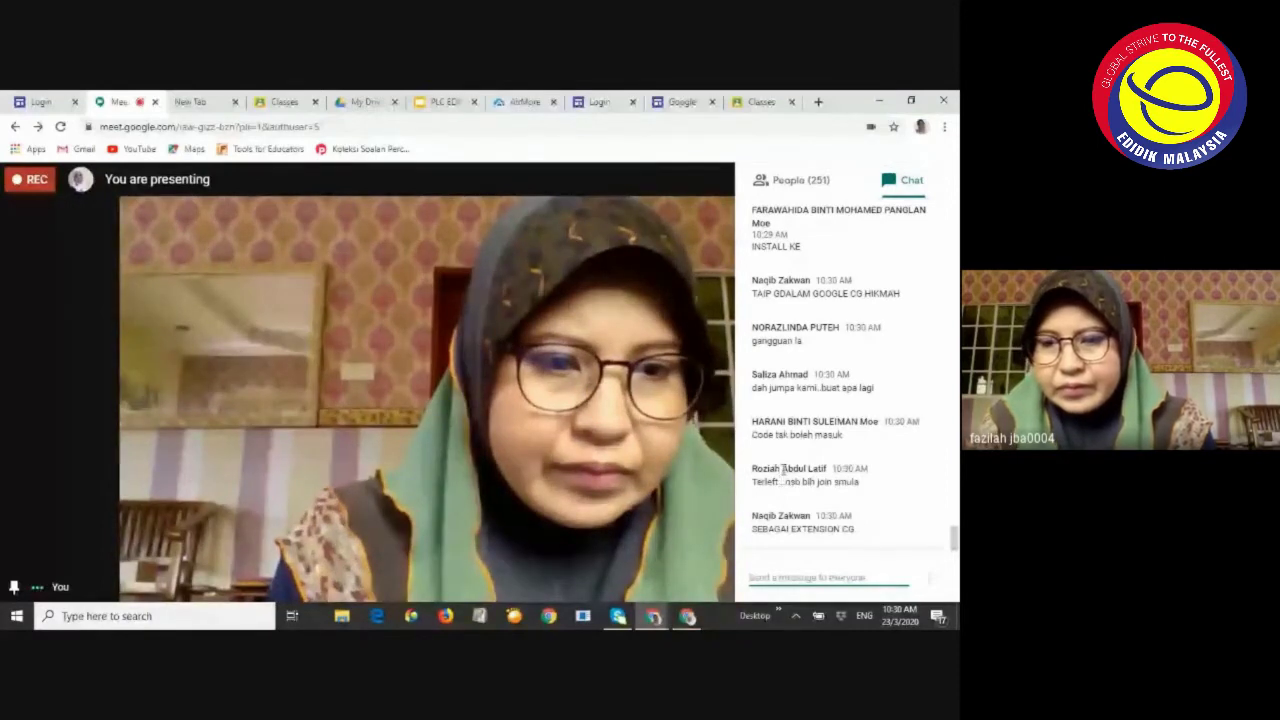
scroll(786, 432, "up", 1)
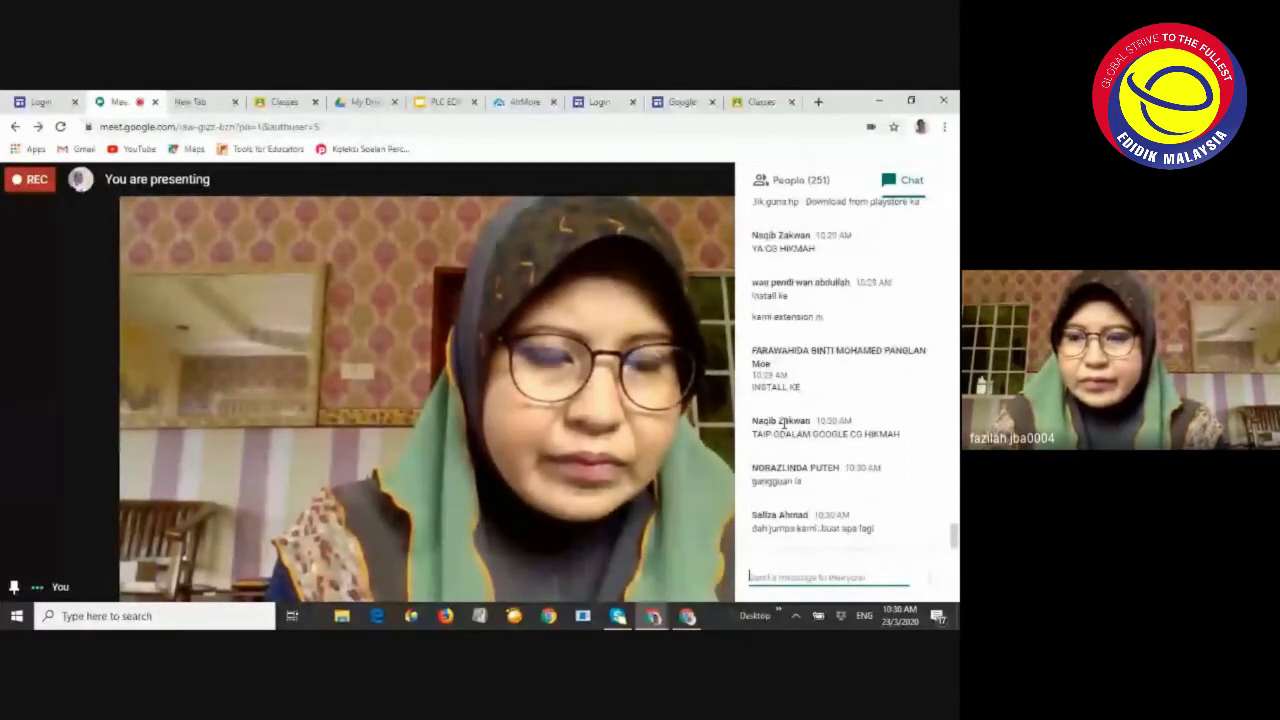
mouse_move(483, 415)
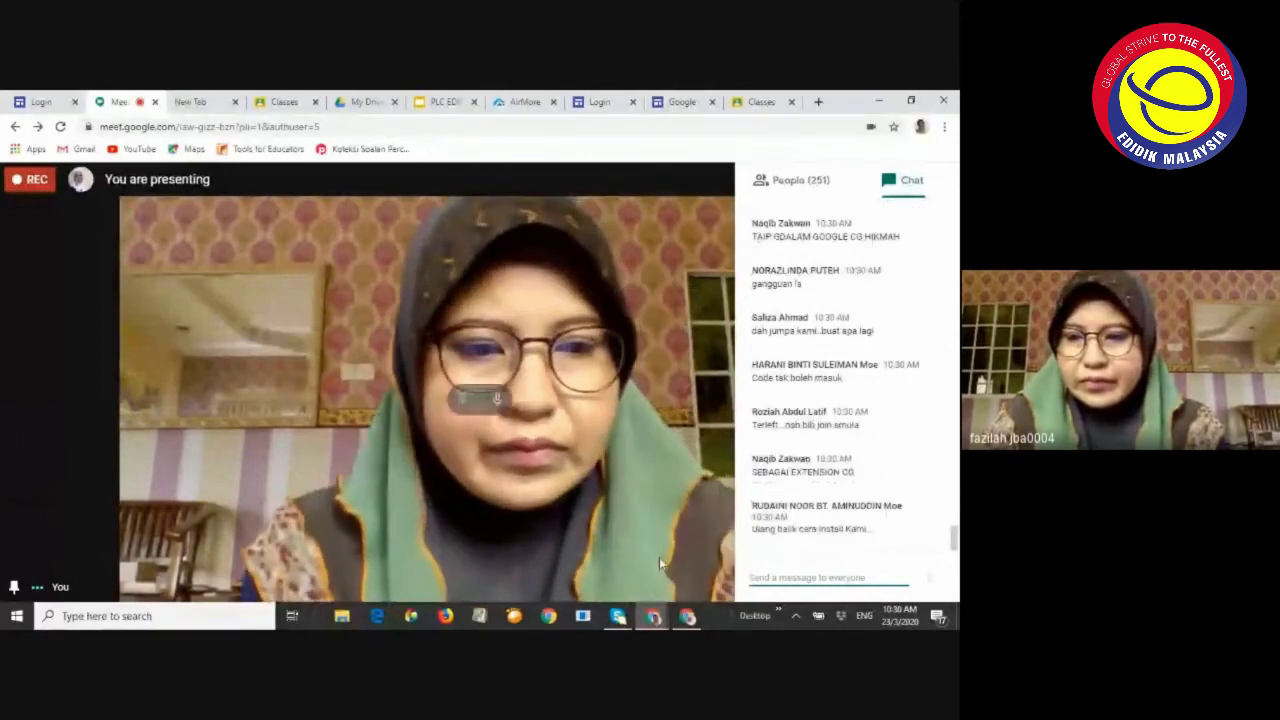
left_click(679, 566)
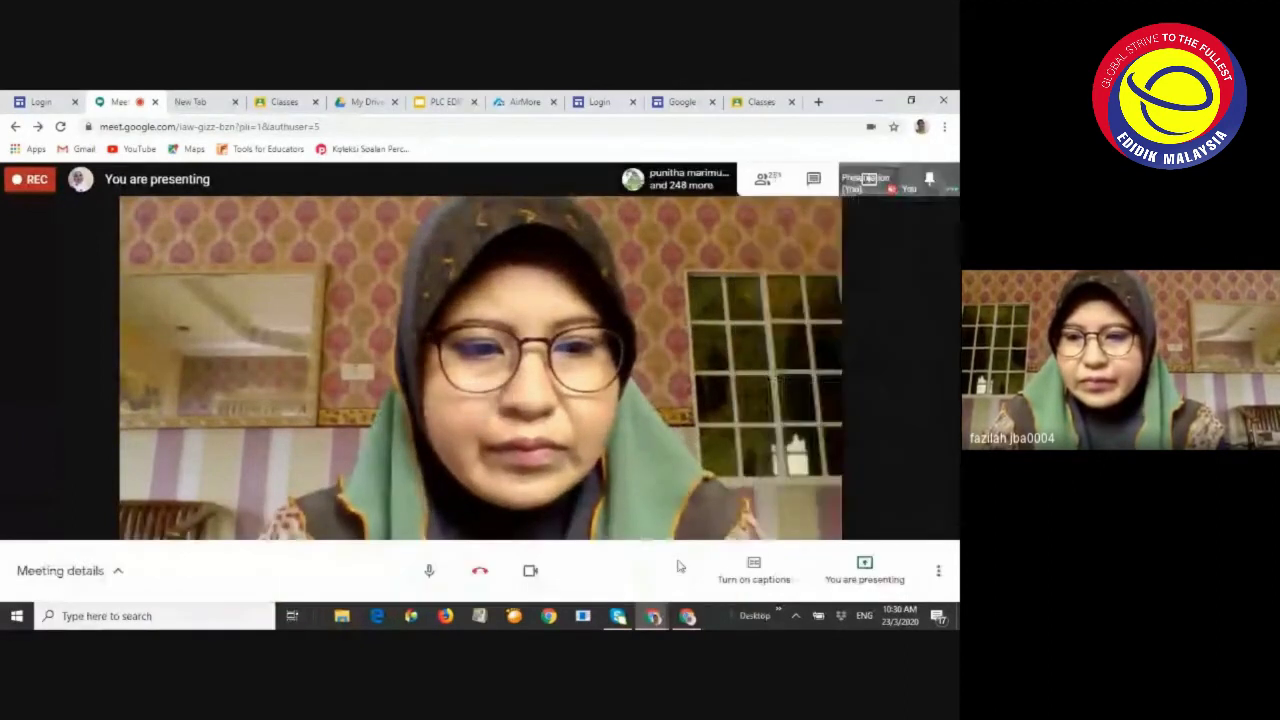
left_click(880, 570)
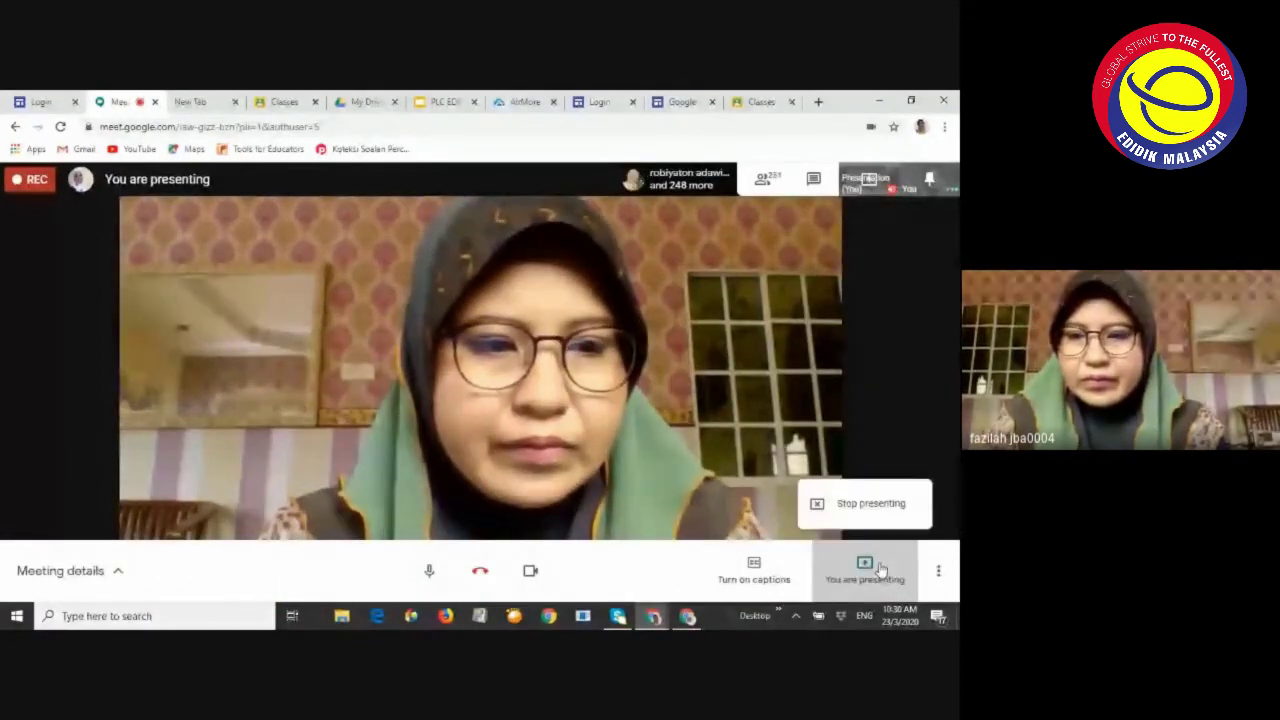
left_click(741, 380)
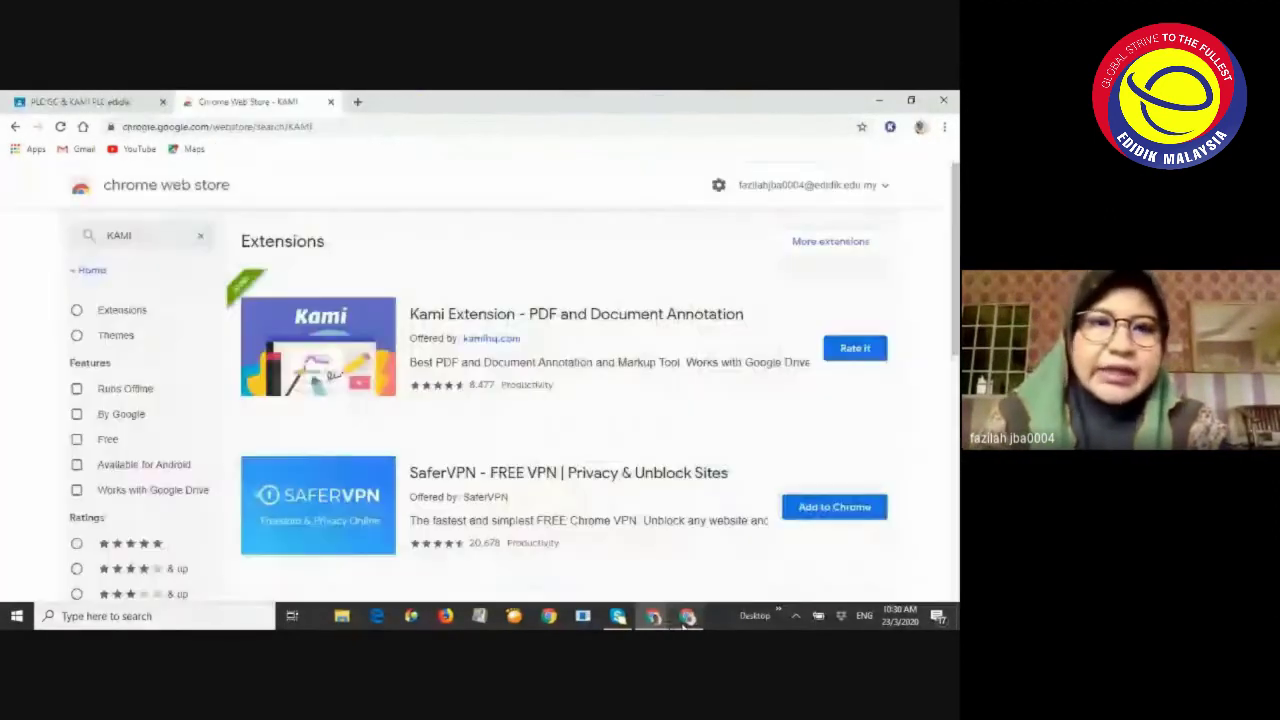
key("alt+Tab")
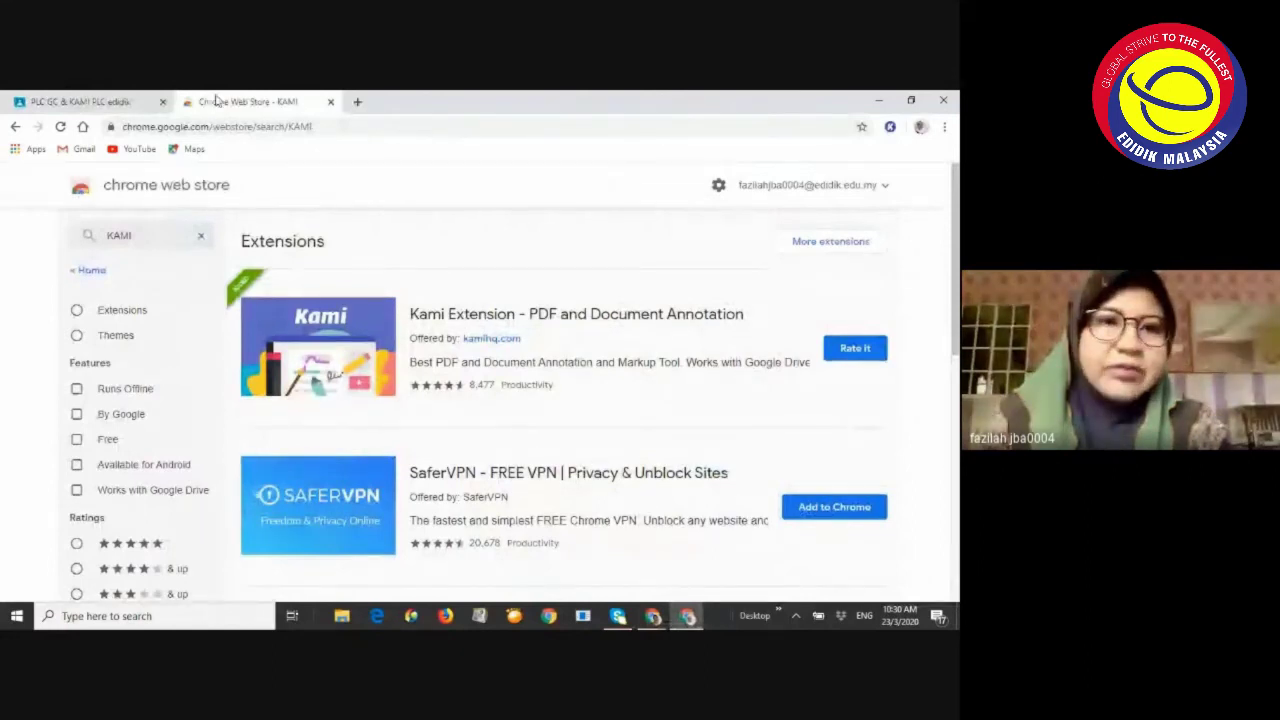
left_click(14, 127)
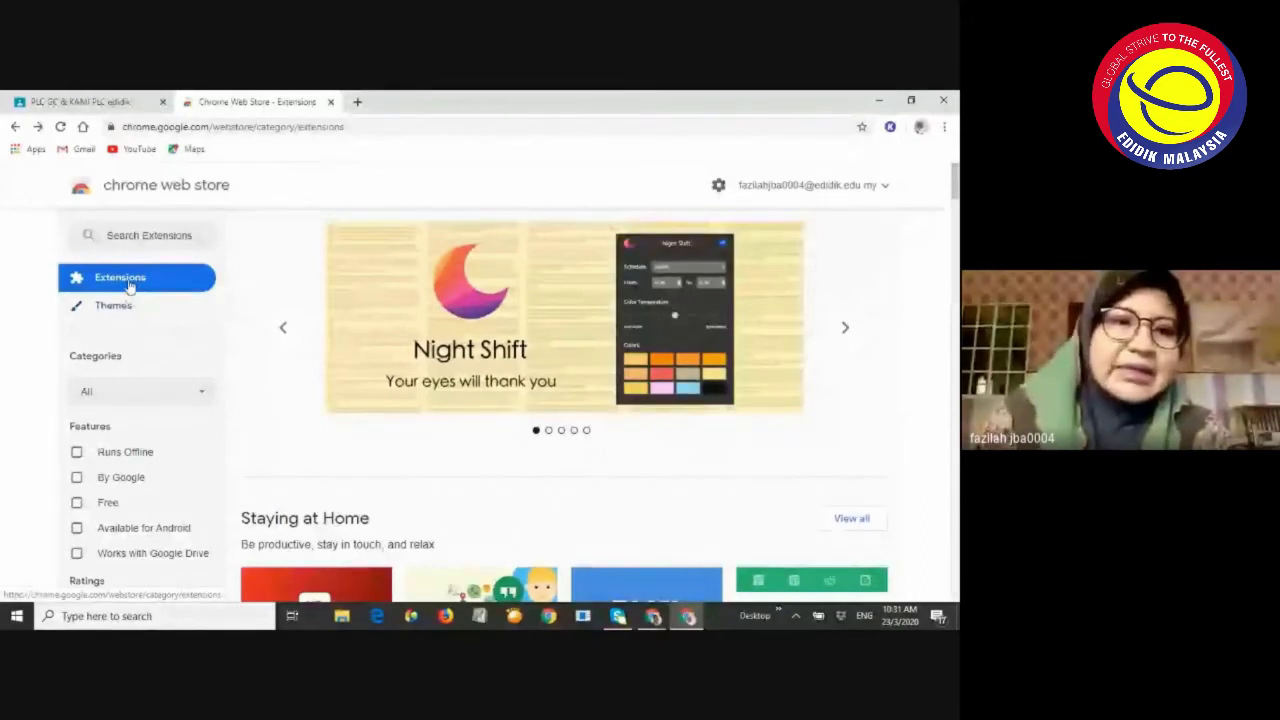
left_click(120, 236)
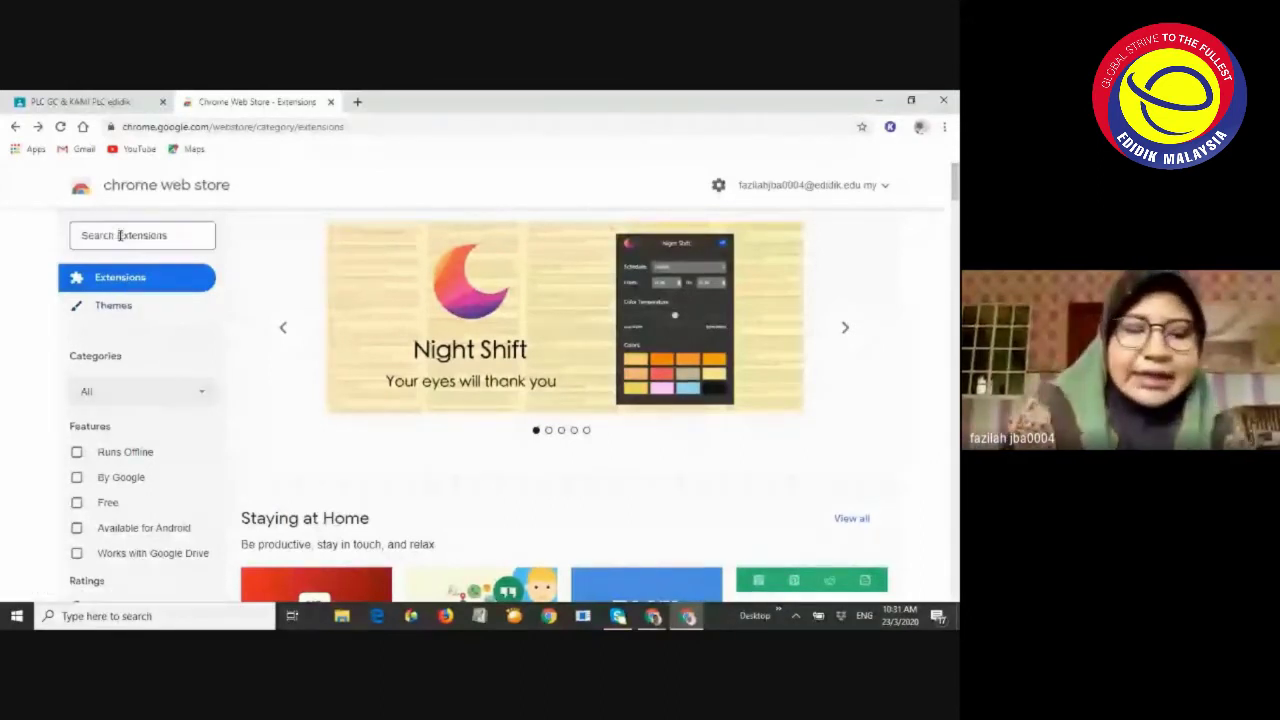
type("K")
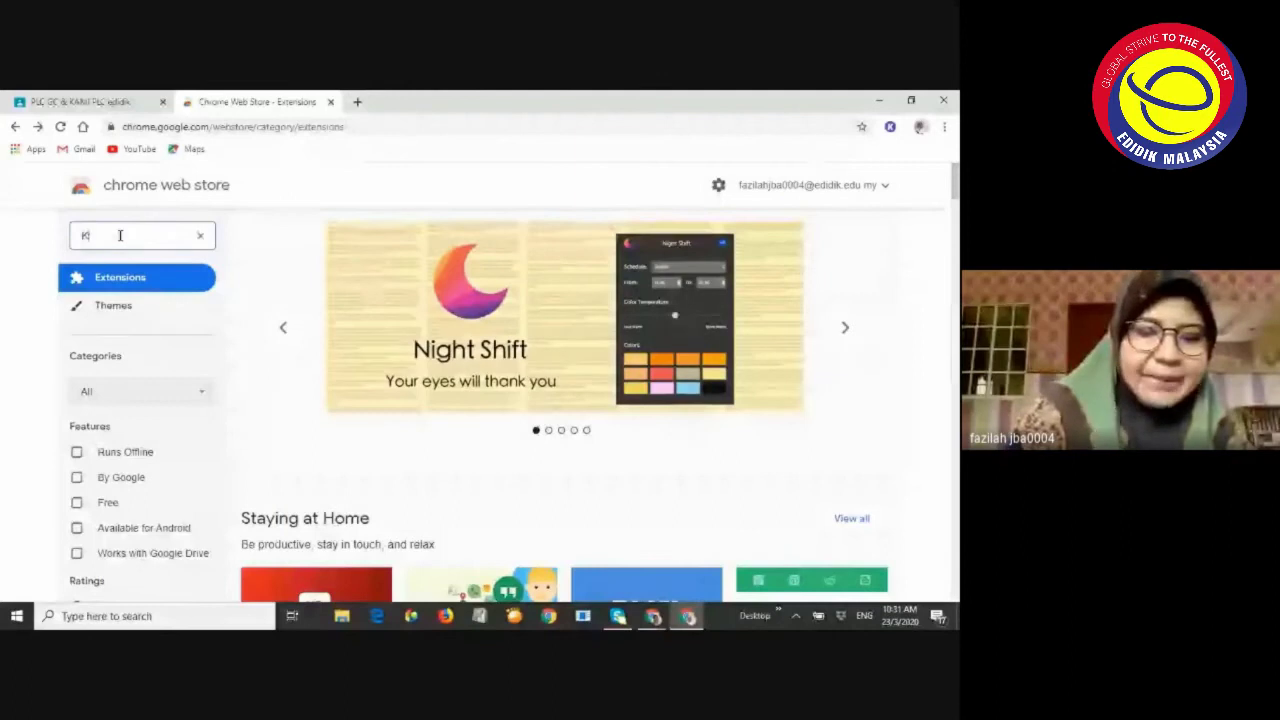
type("AMI")
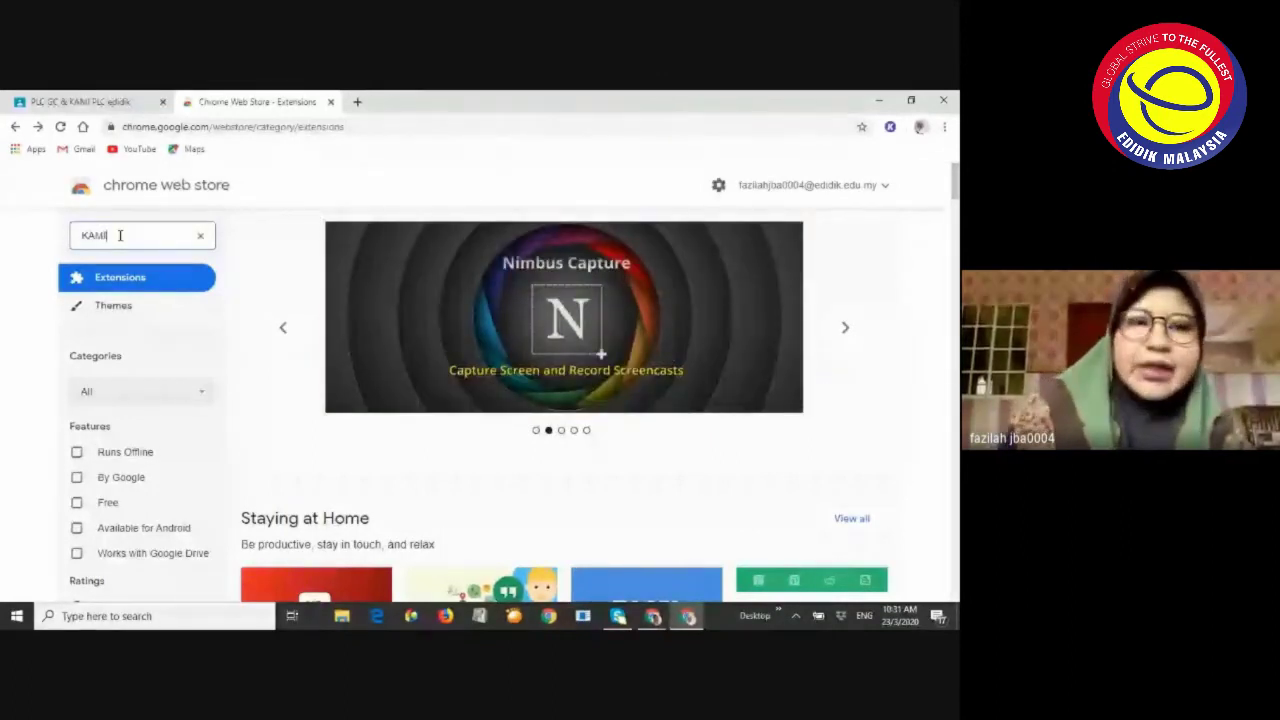
key("Return")
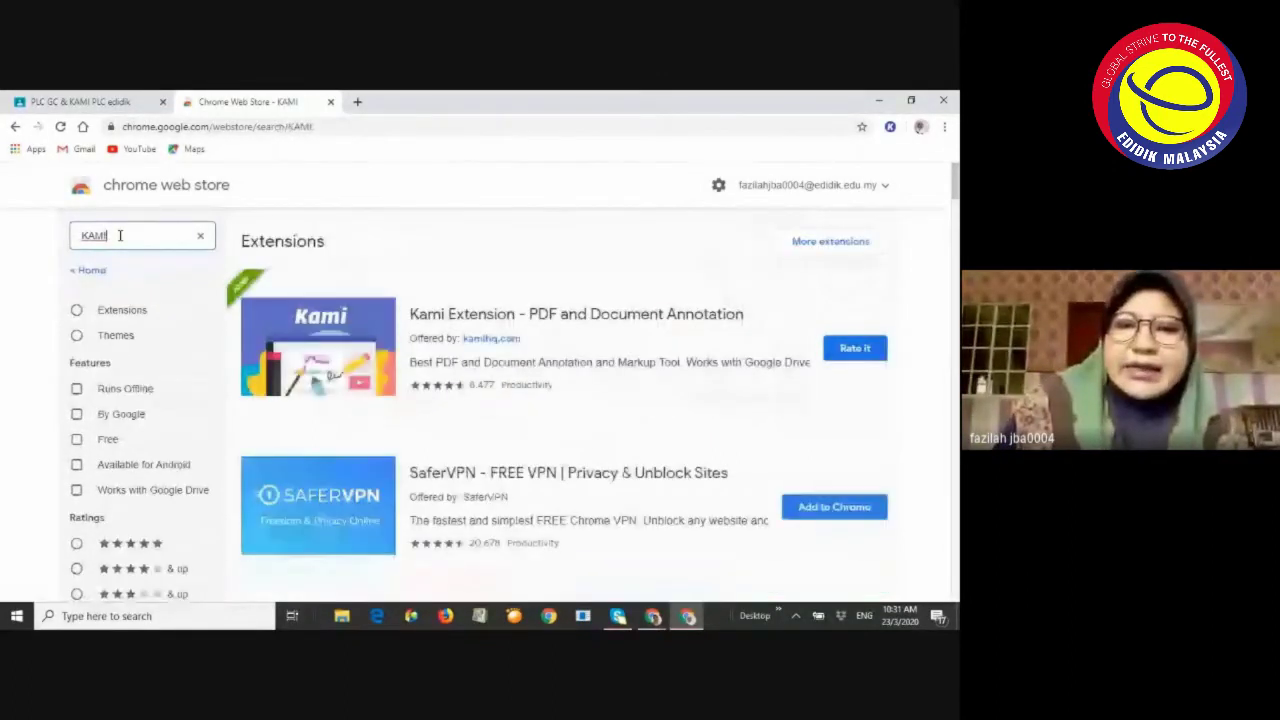
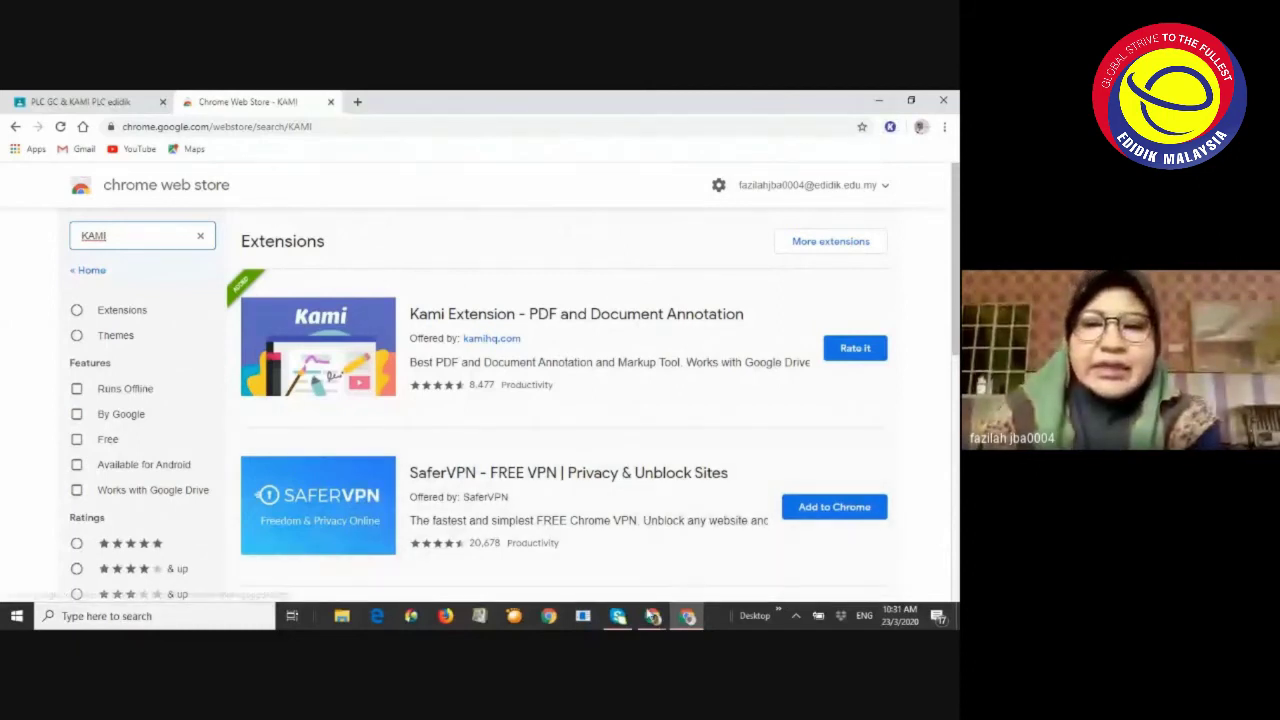
Bring up the open Chrome windows from the taskbar to switch to the Meet call
left_click(653, 616)
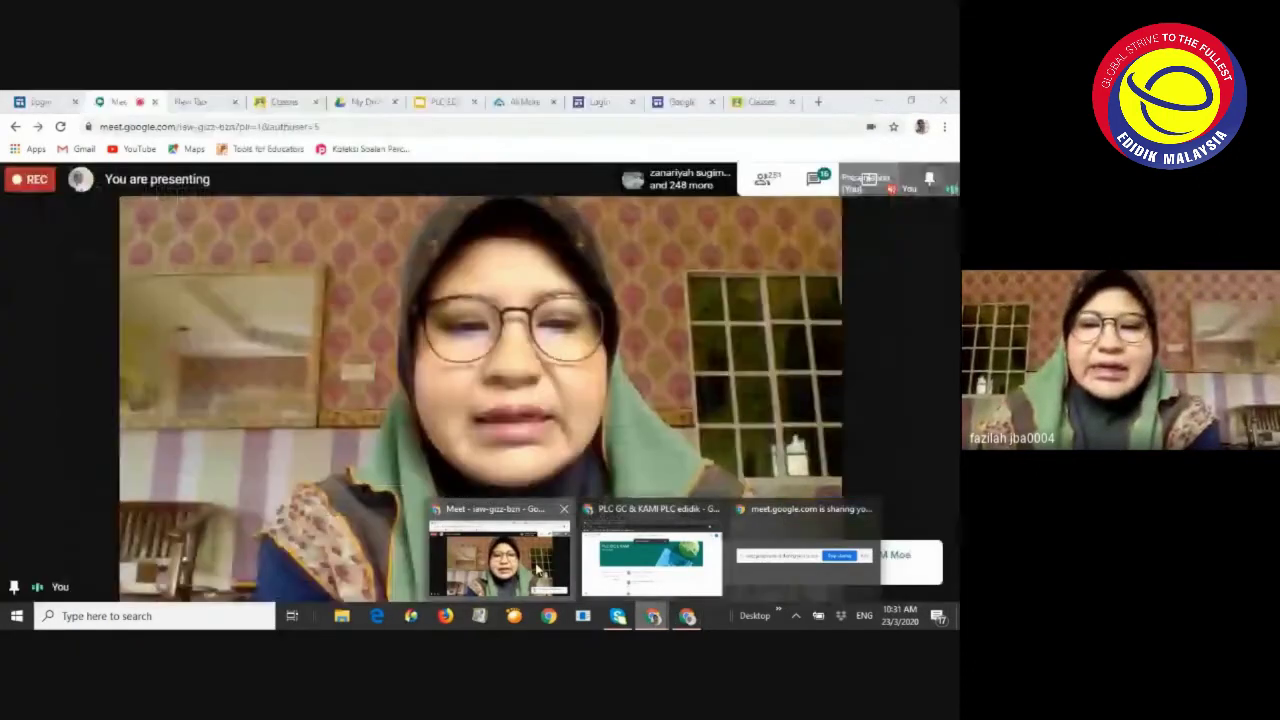
Bring the Meet call forward and scroll through the participants' chat messages
left_click(535, 568)
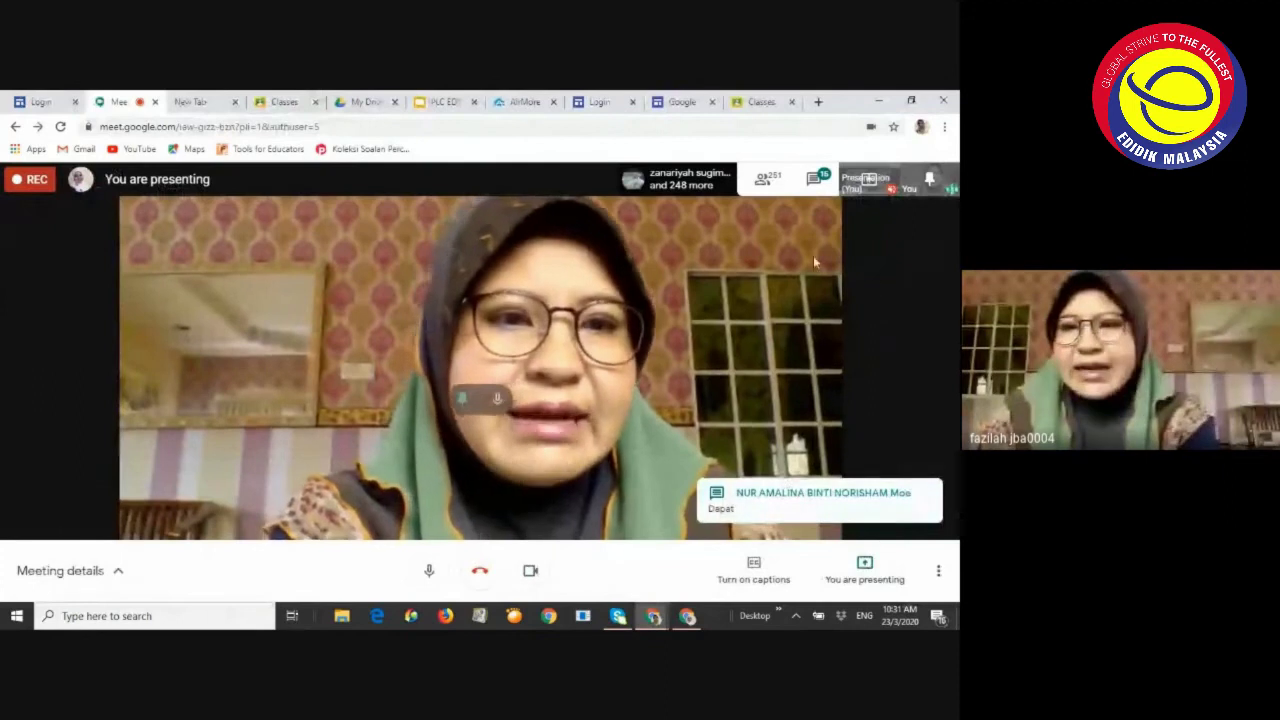
left_click(815, 184)
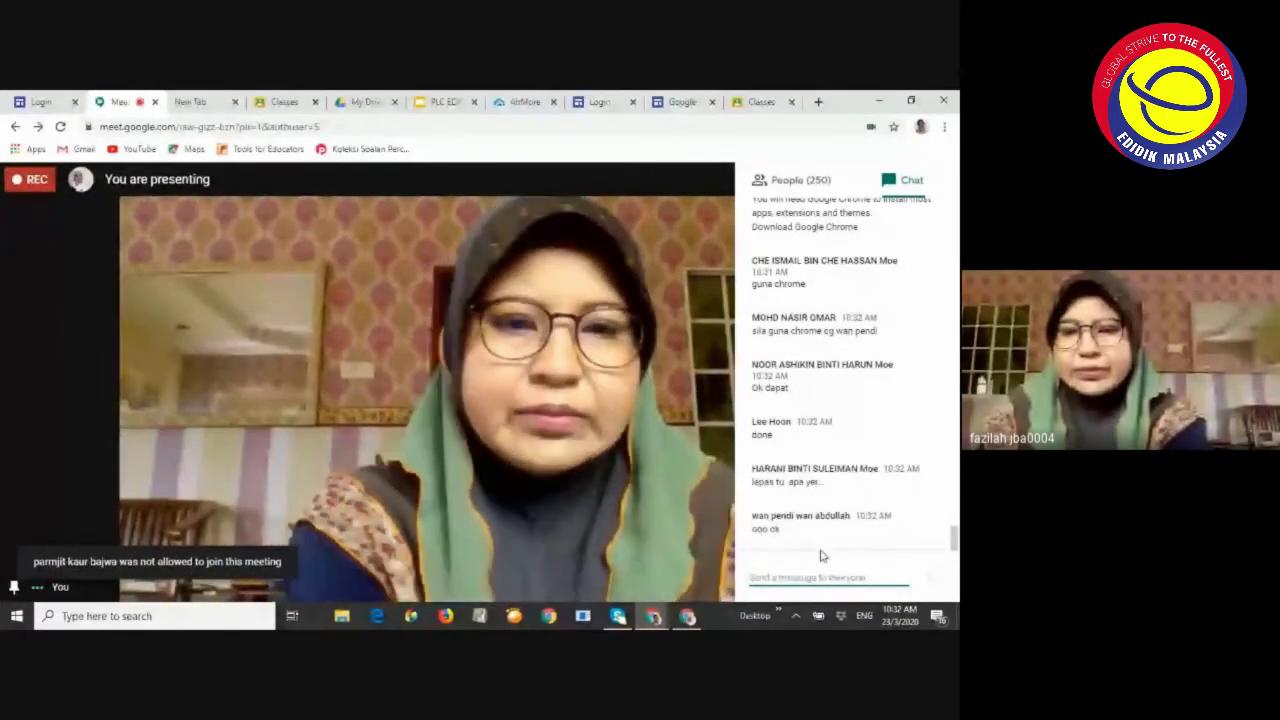
scroll(787, 482, "up", 10)
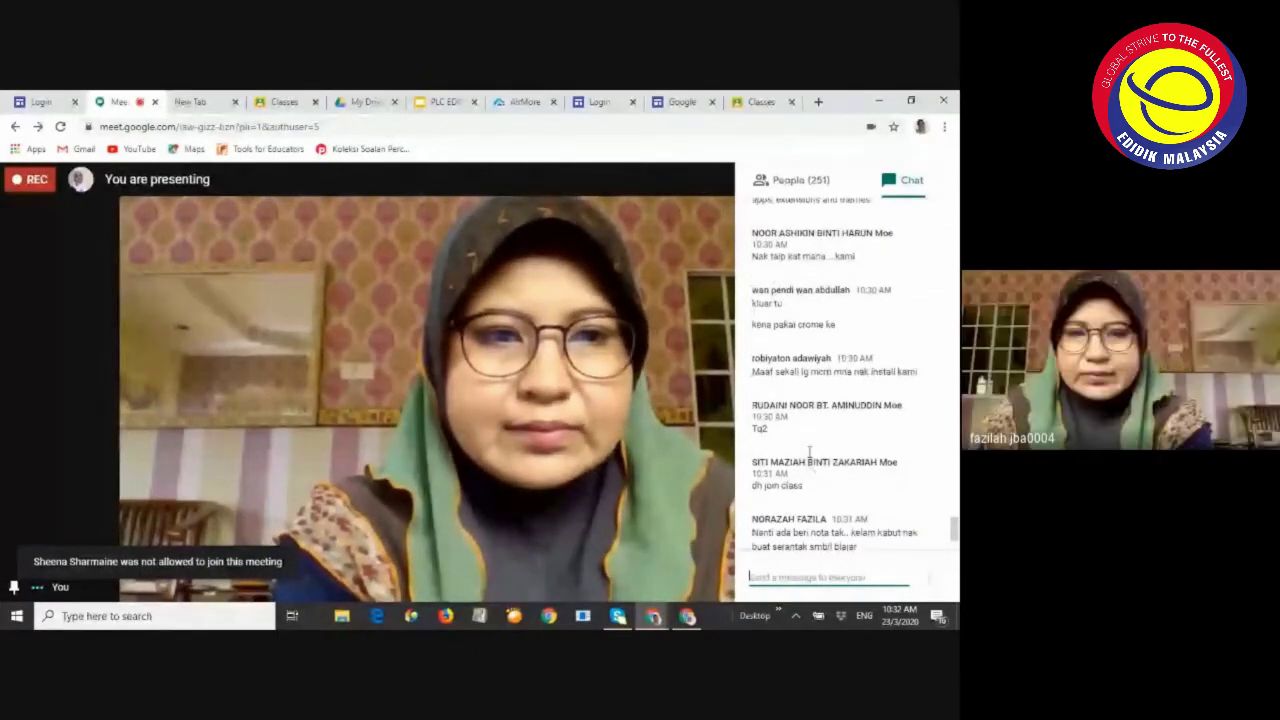
scroll(810, 451, "down", 6)
scroll(818, 463, "down", 7)
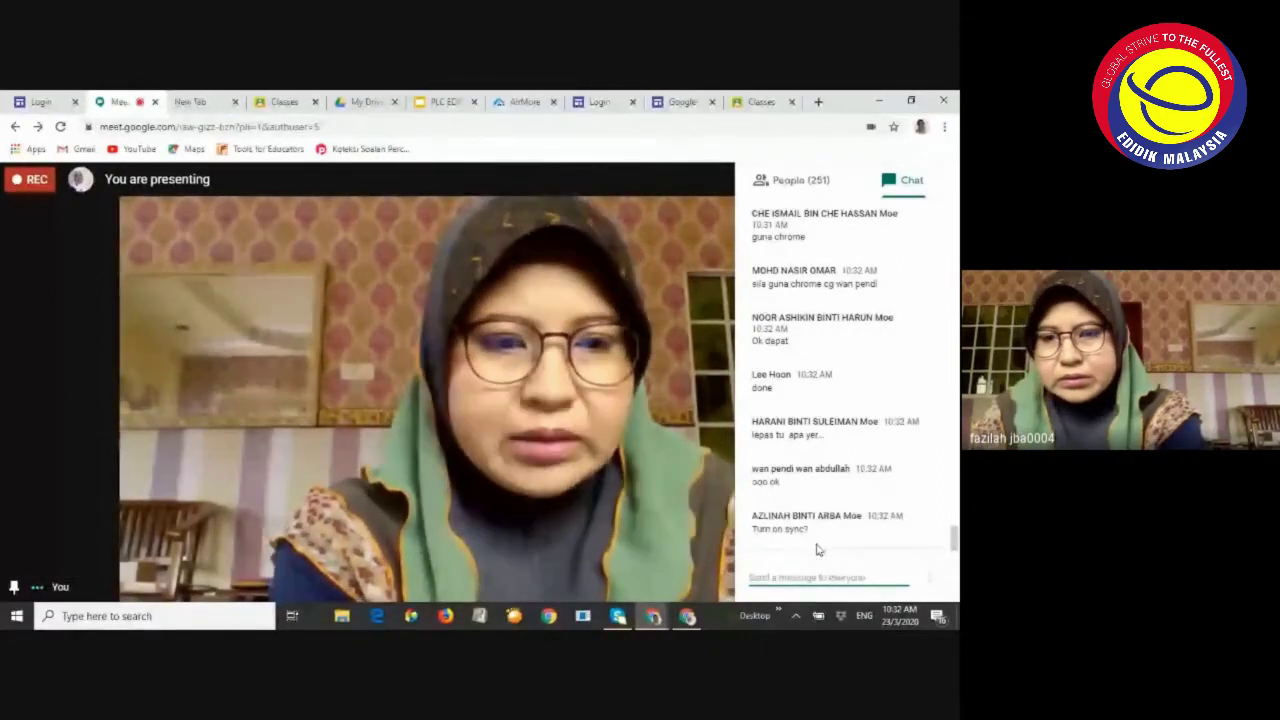
scroll(818, 509, "up", 3)
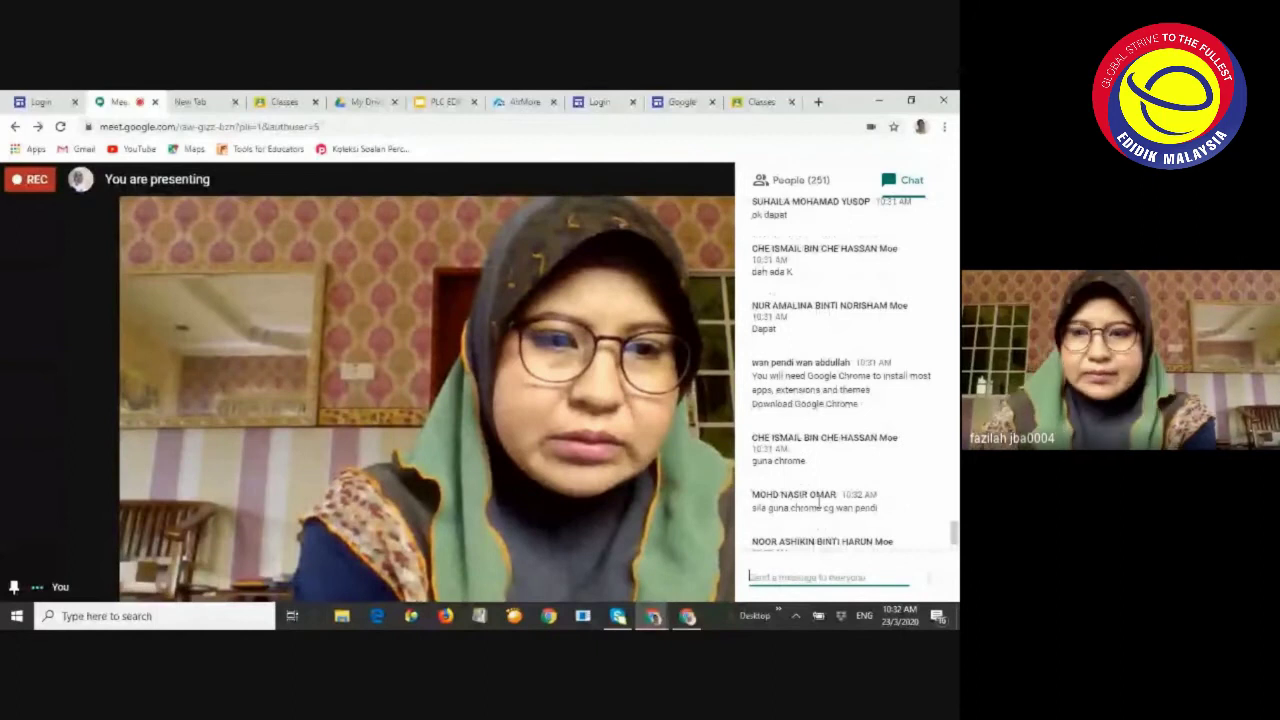
scroll(818, 505, "up", 1)
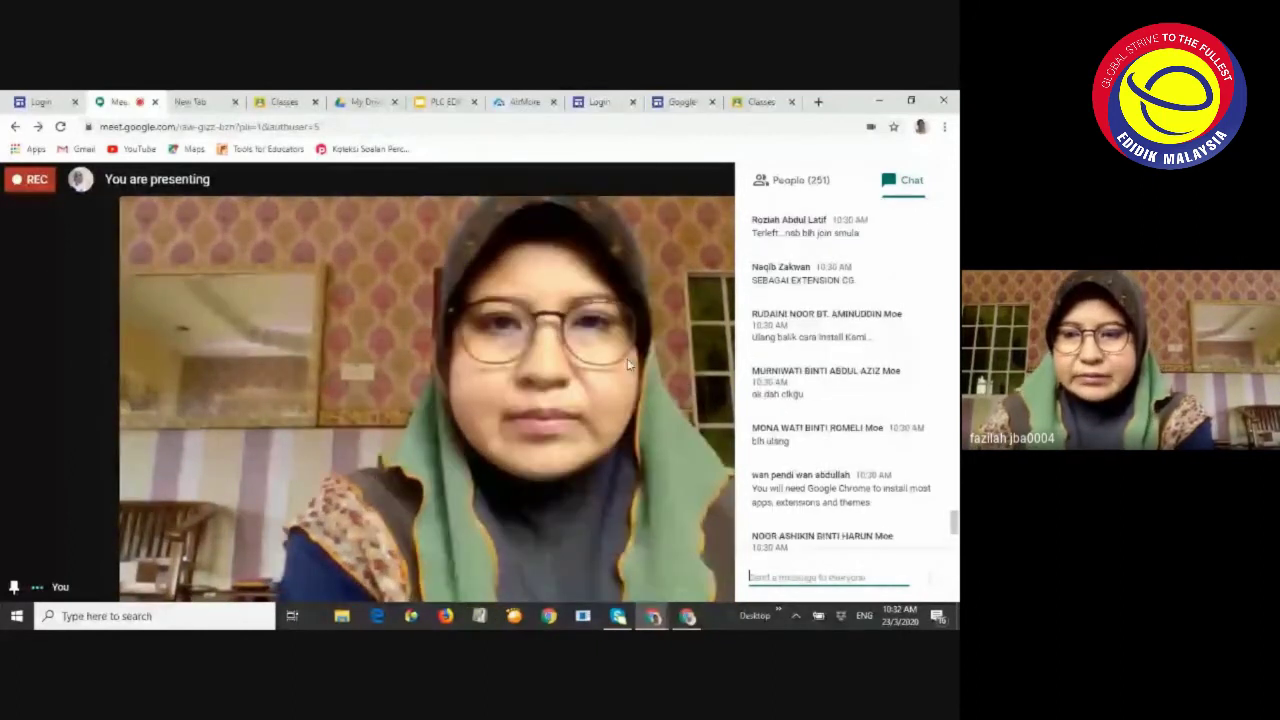
scroll(800, 520, "up", 4)
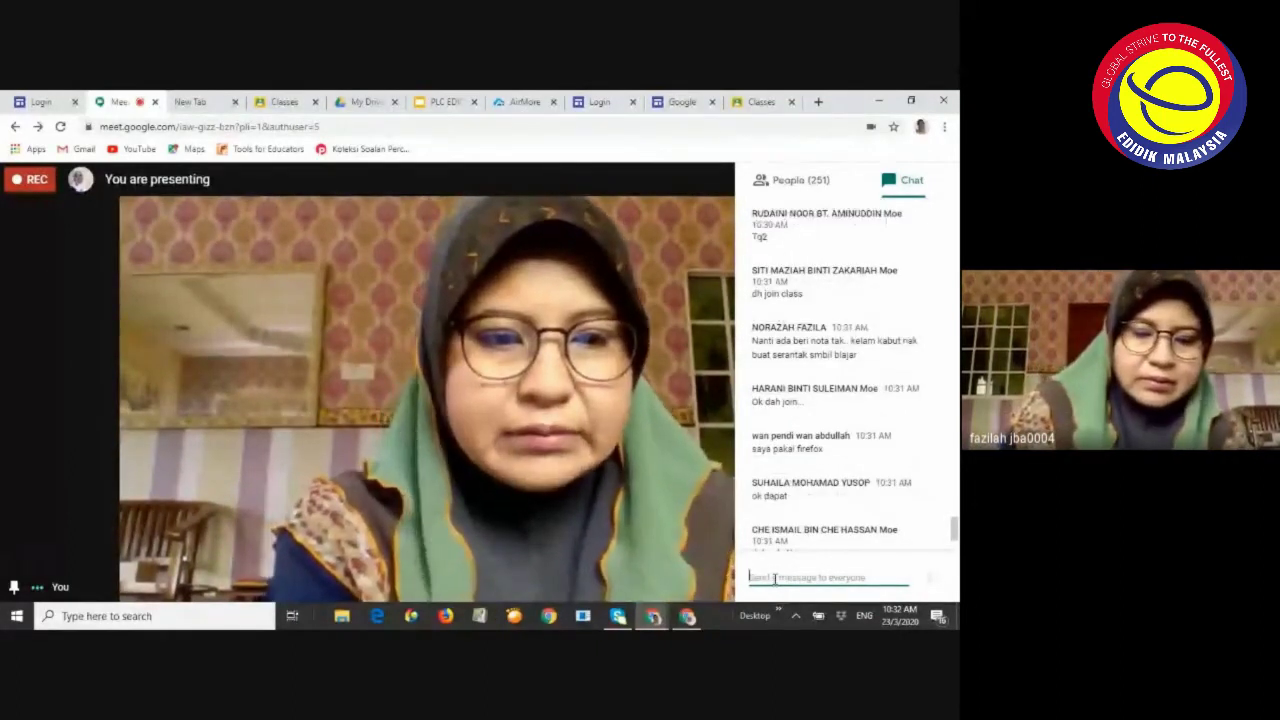
Start a 'bol' chat reply, clear it, and return to the Web Store Kami results
left_click(774, 578)
type("bol")
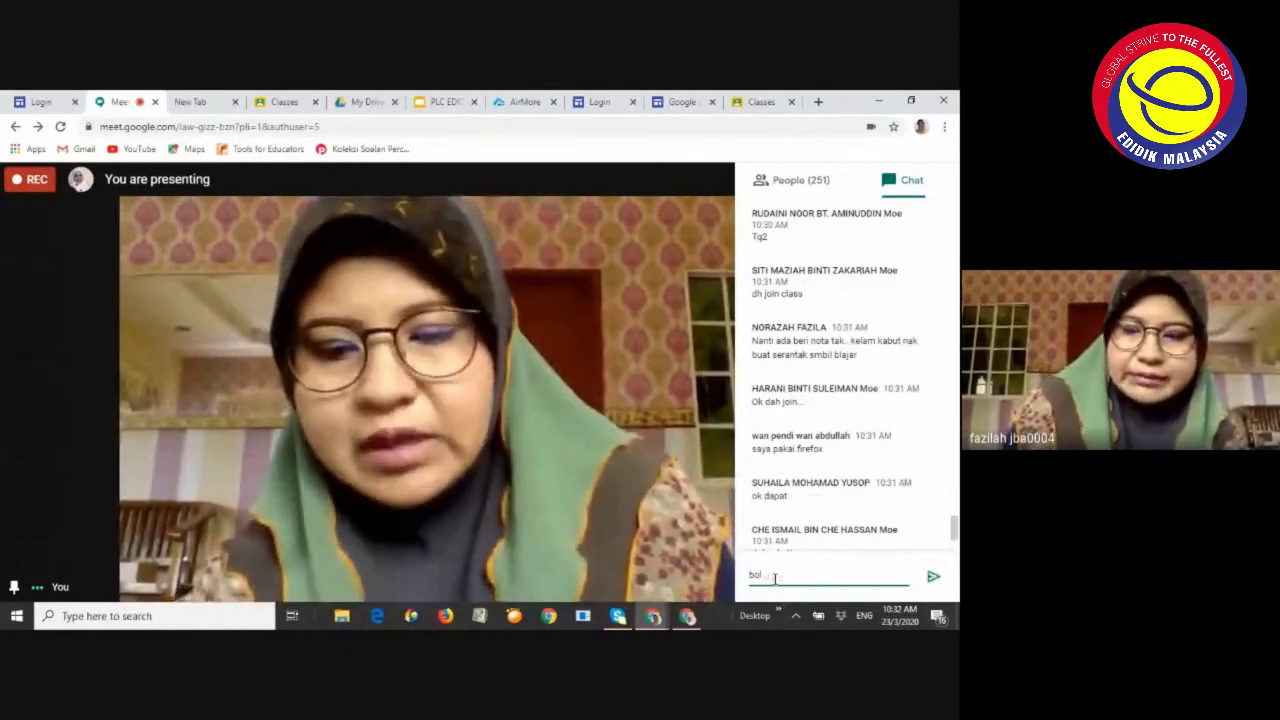
key("BackSpace")
key("BackSpace")
key("BackSpace")
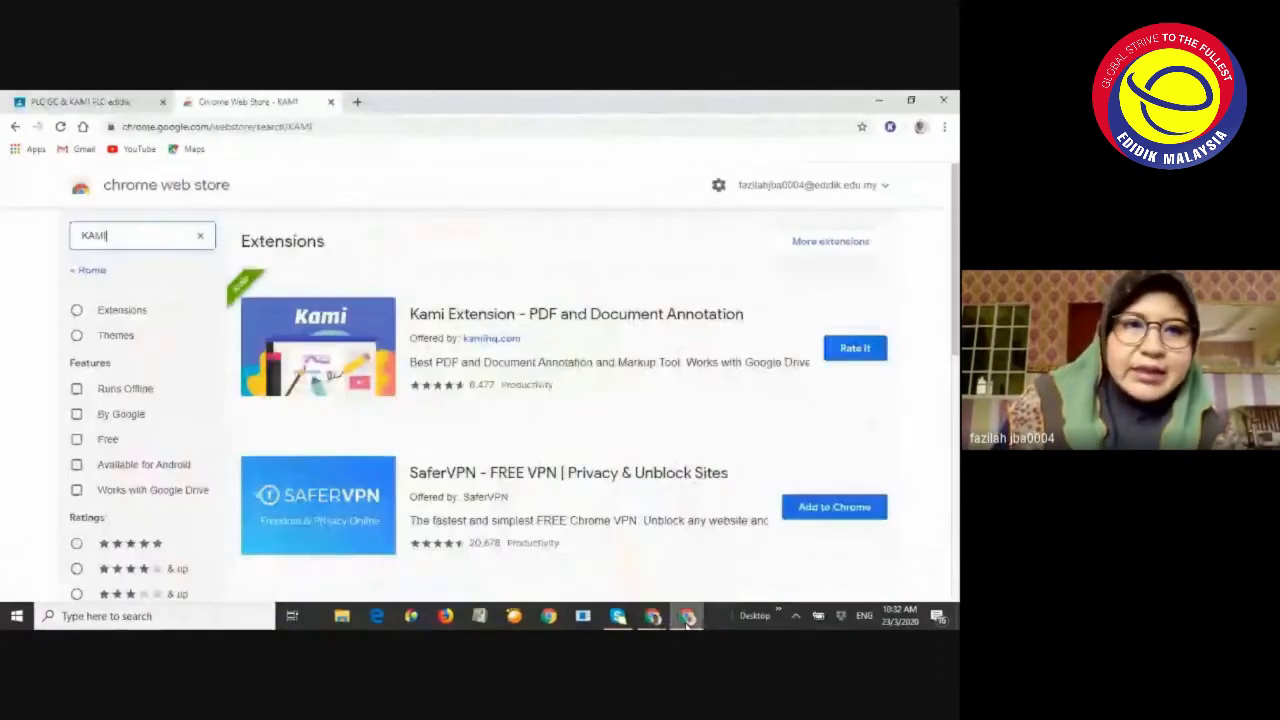
left_click(687, 616)
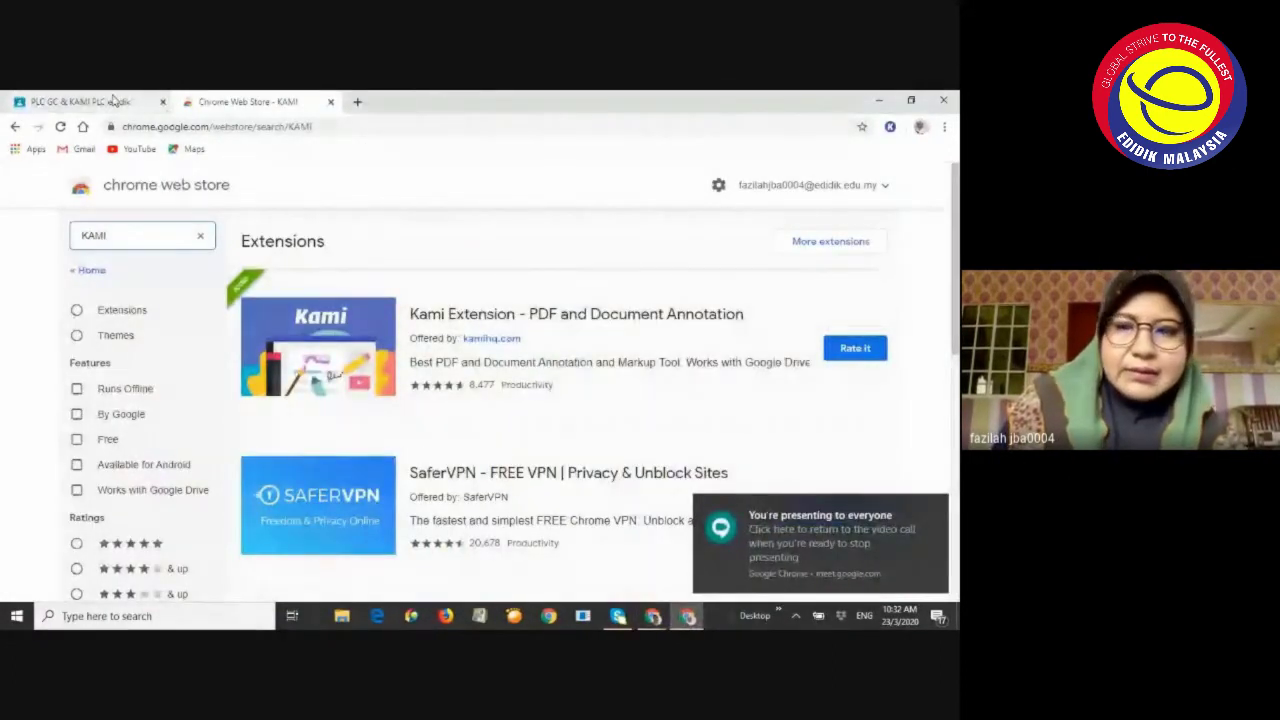
Switch to the PLC GC & KAMI class, go to its Classwork page and open the Create menu
left_click(113, 100)
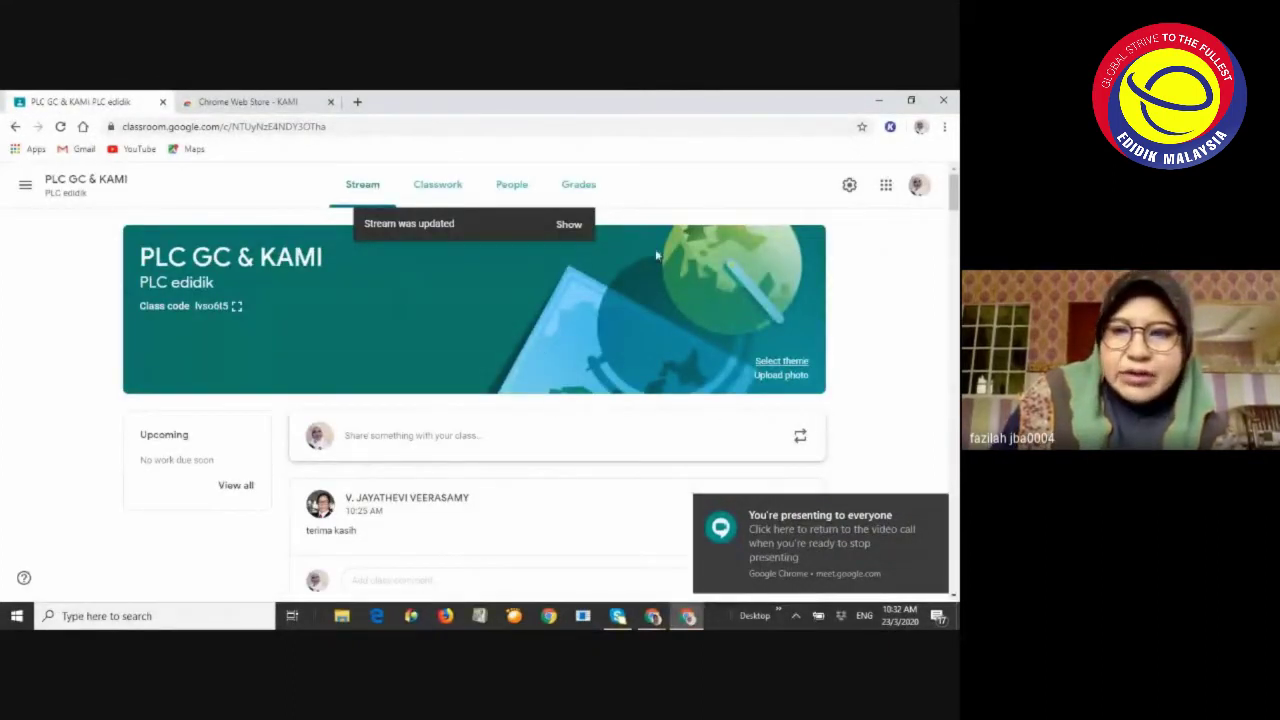
scroll(905, 309, "down", 1)
scroll(905, 309, "up", 1)
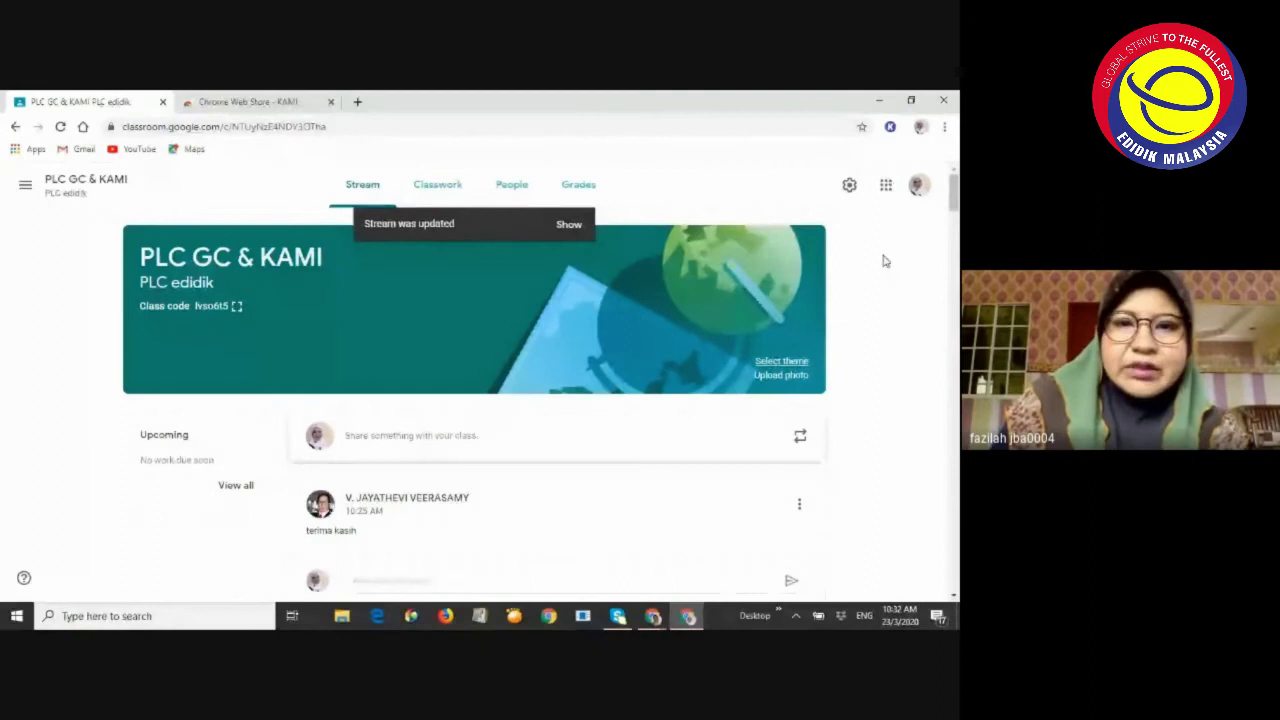
left_click(439, 188)
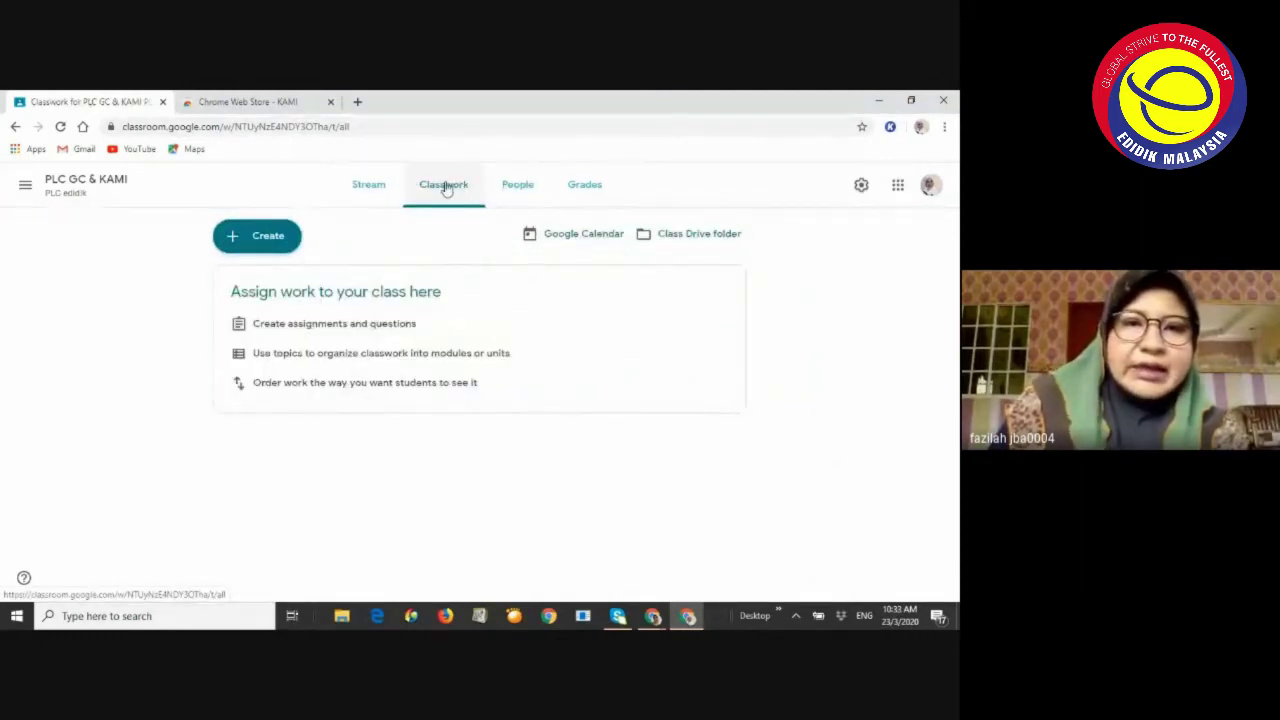
left_click(281, 240)
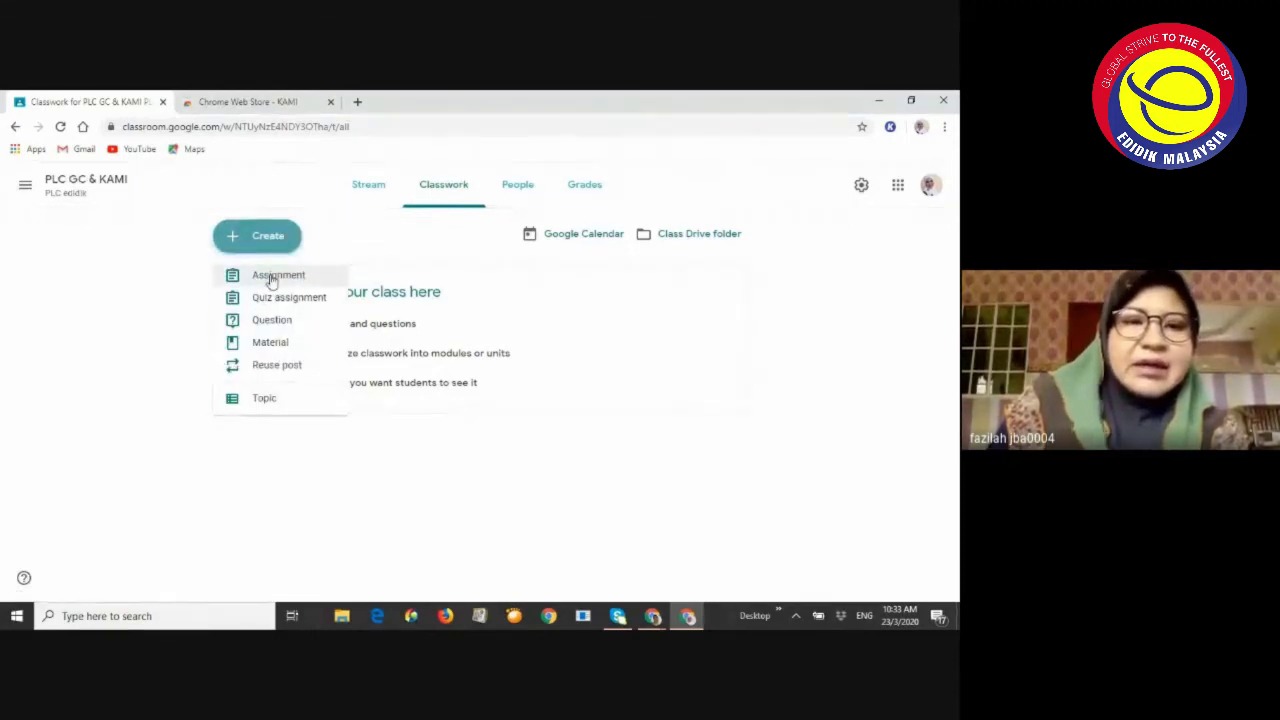
Create an assignment titled 'Latihan 1 Membina ayat' with instructions 'Jawab soalan serikut'
left_click(271, 279)
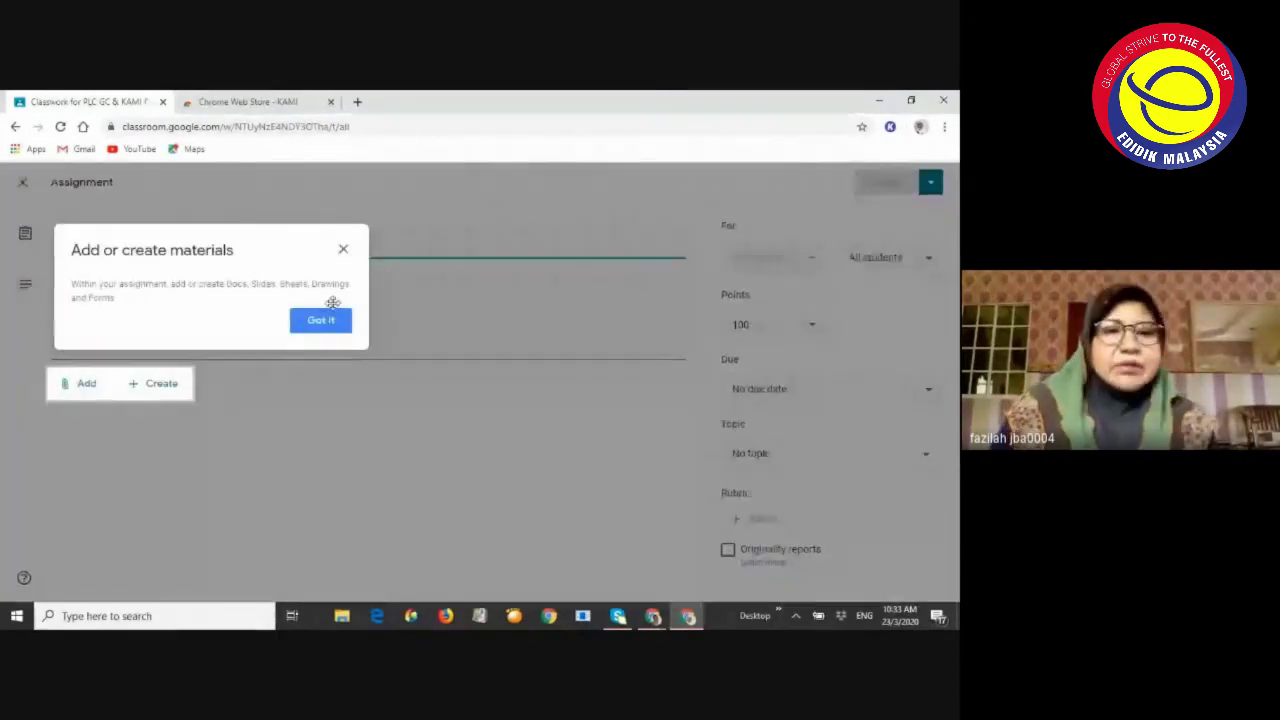
left_click(321, 320)
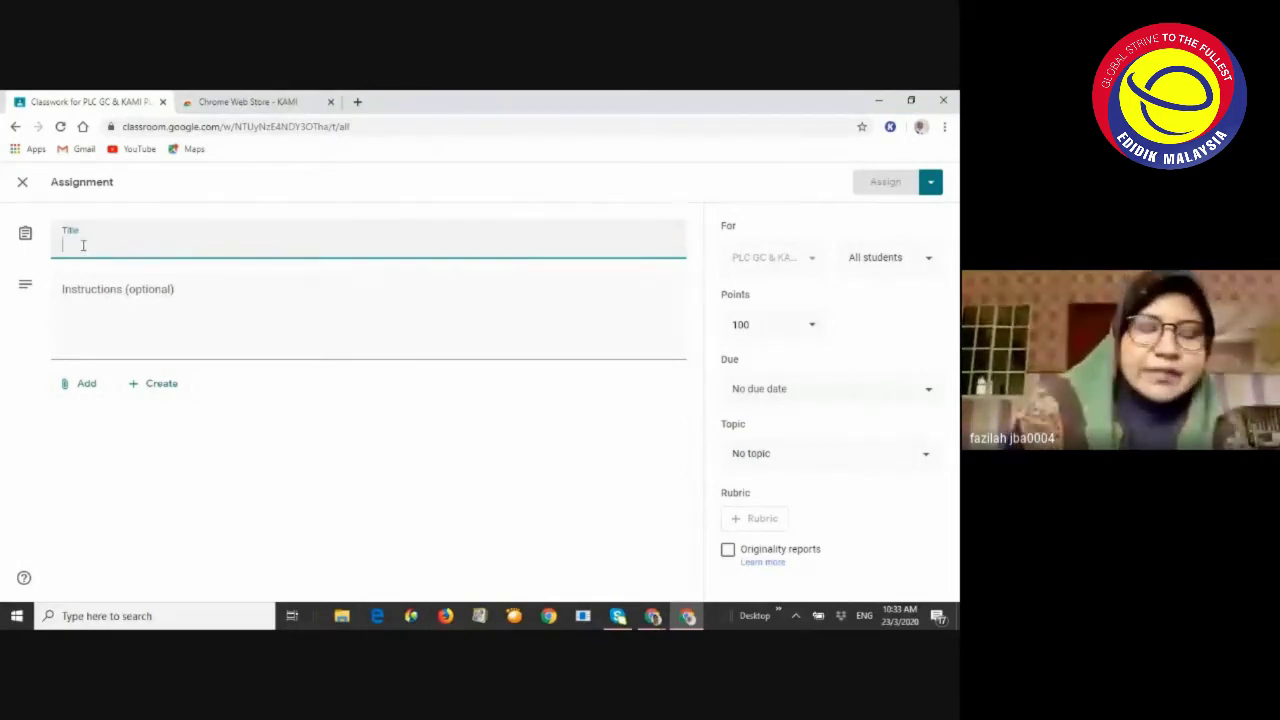
type("Latinan 1 M")
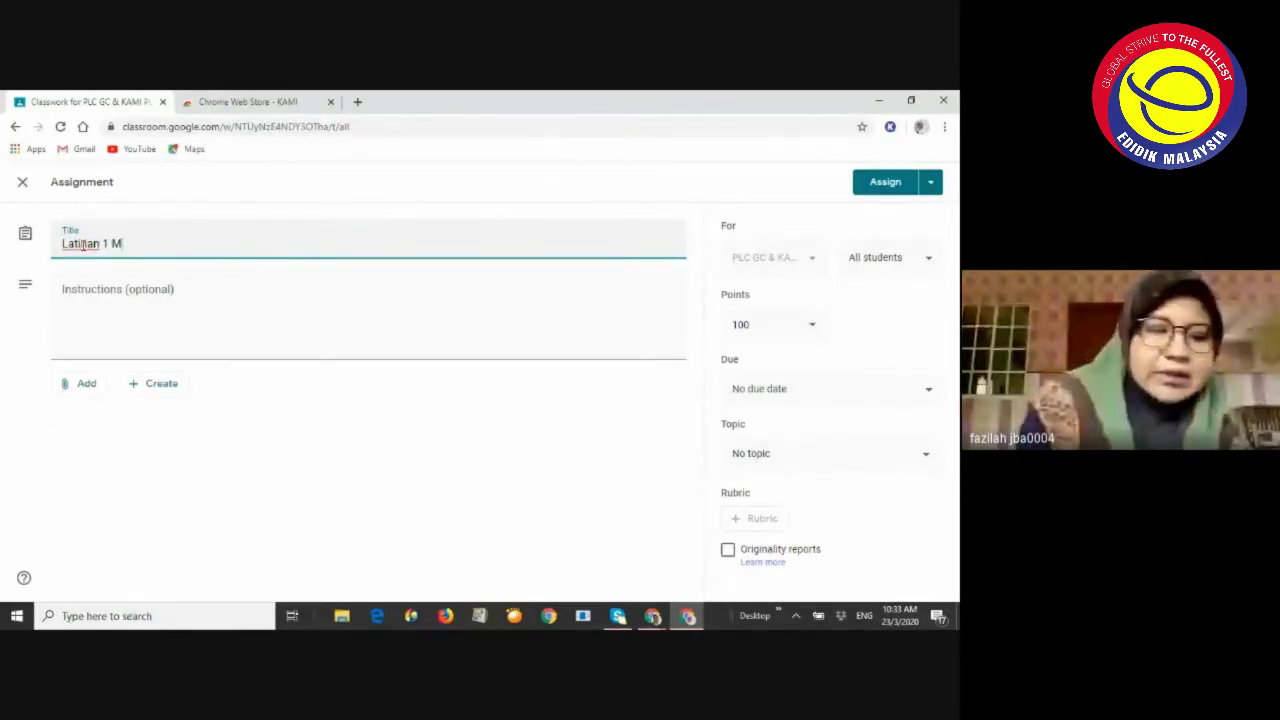
type("embina ayat")
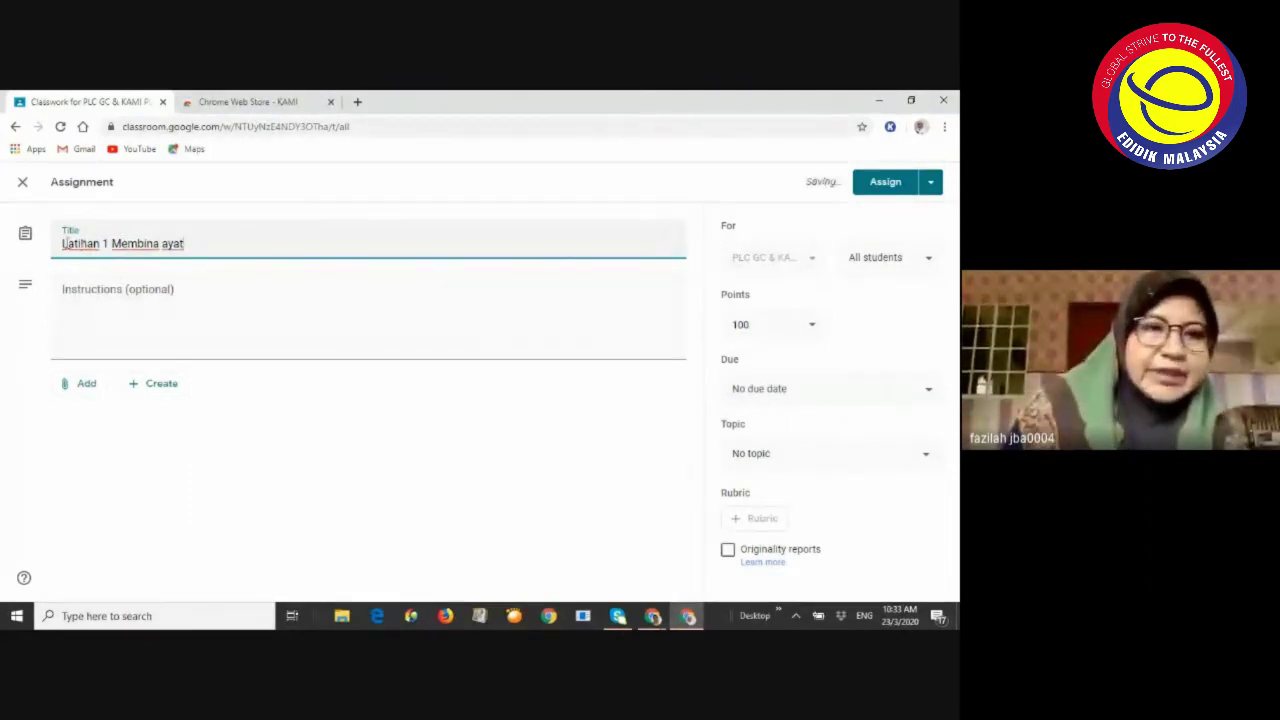
left_click(116, 289)
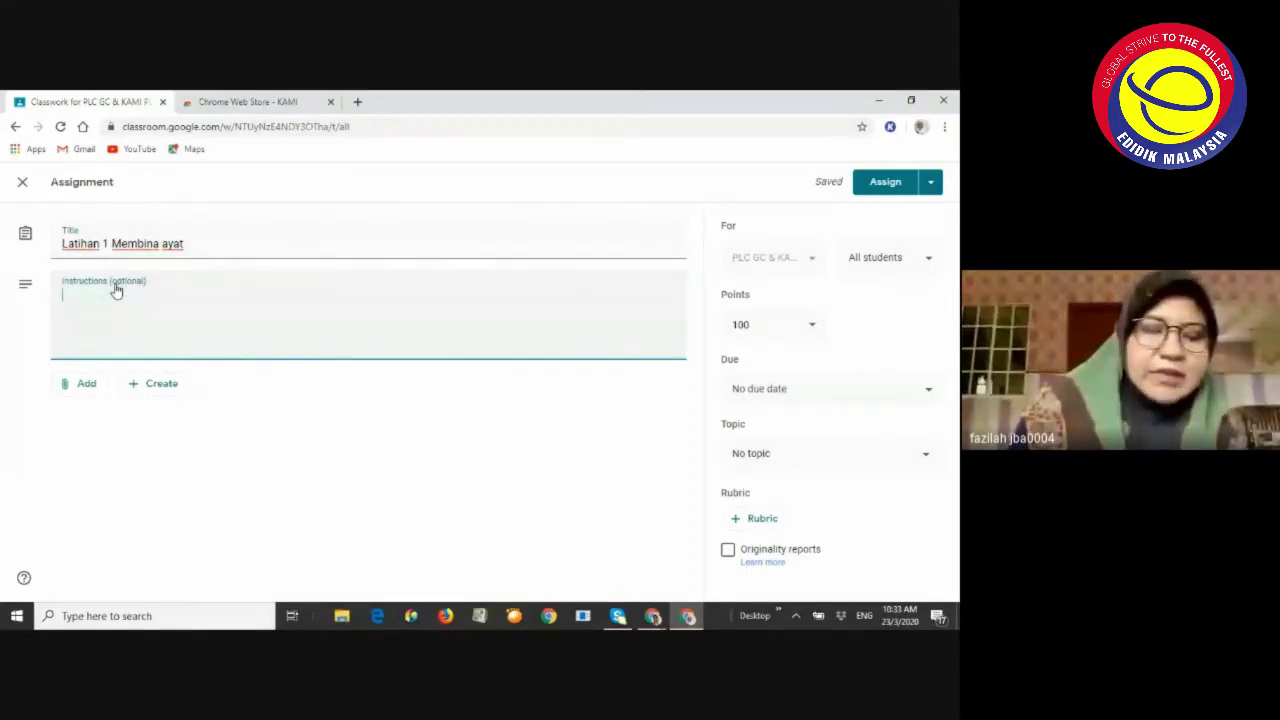
type("Jawab so")
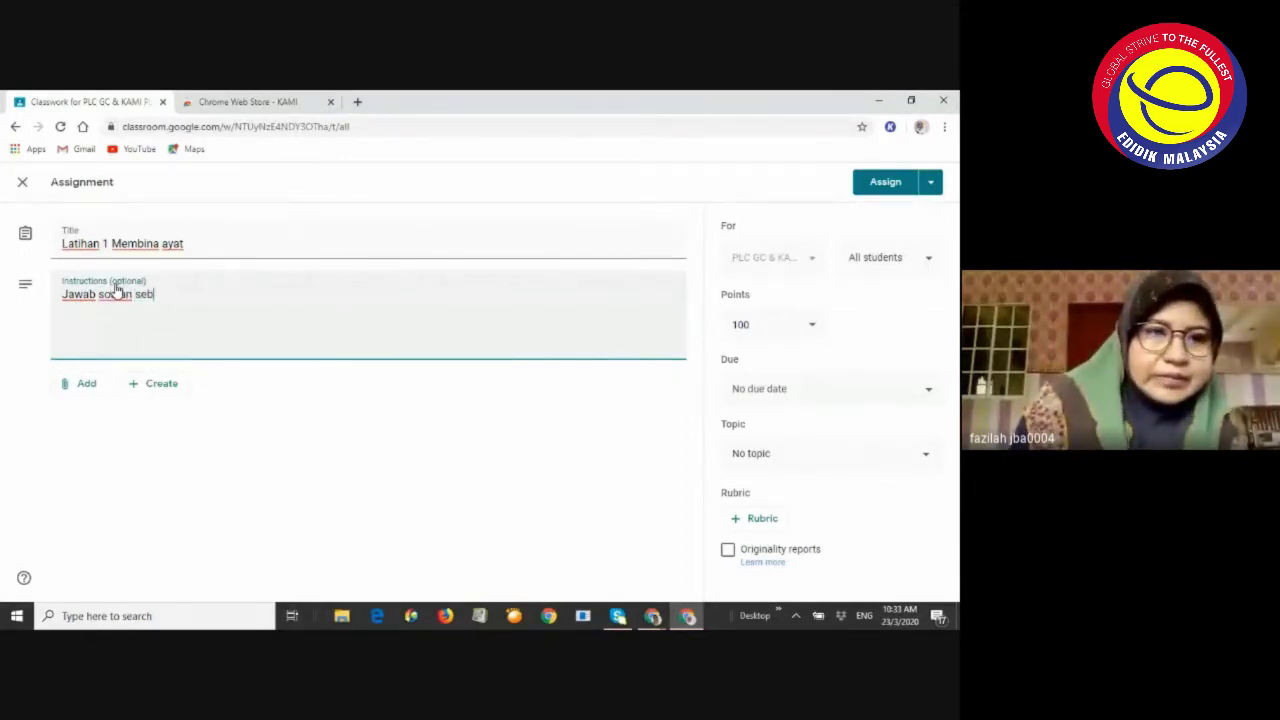
type("alan serikut")
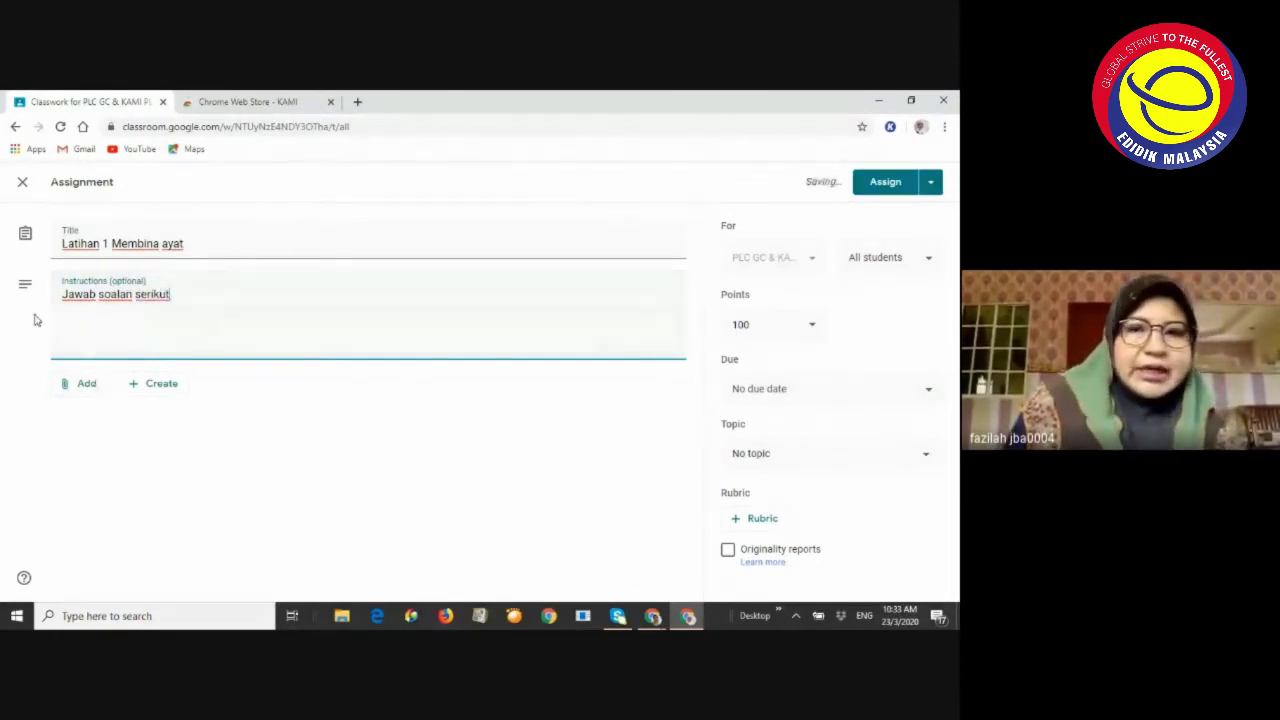
left_click(92, 388)
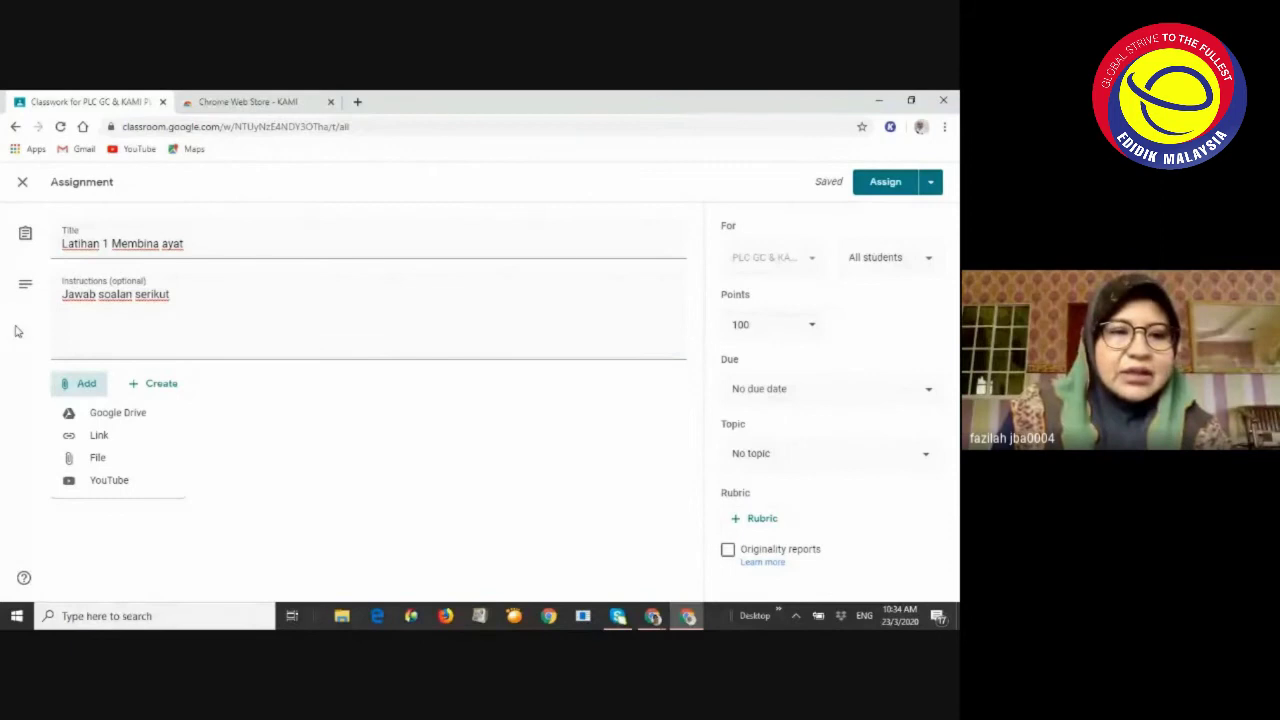
Upload ayat bhgn a.pdf from the BAHAN PLC folder as the assignment's file attachment
left_click(108, 459)
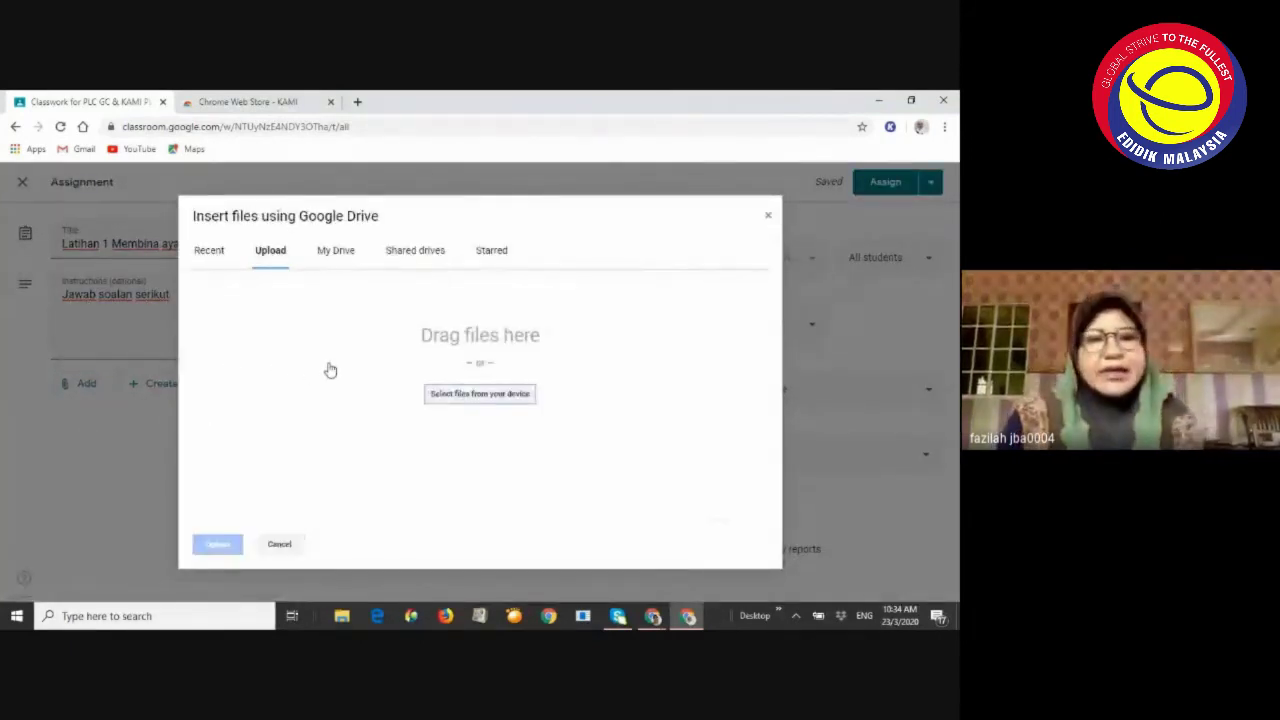
left_click(478, 393)
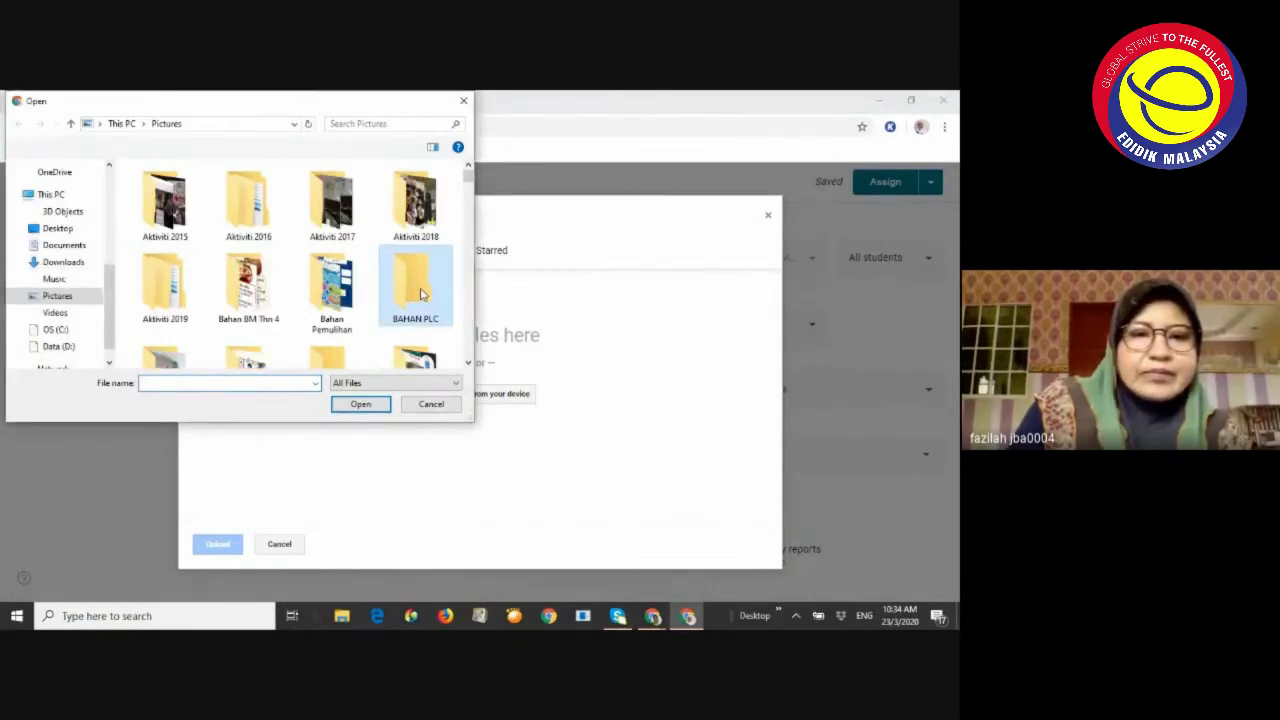
double_click(422, 294)
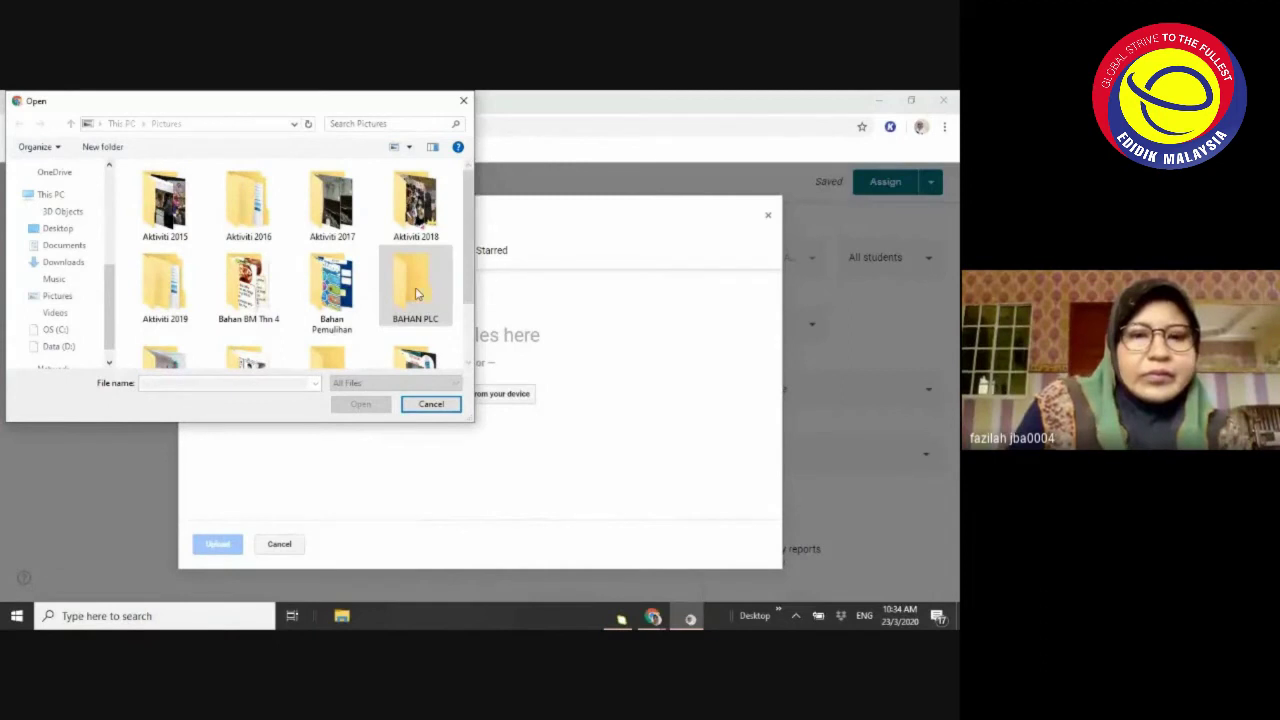
left_click(414, 291)
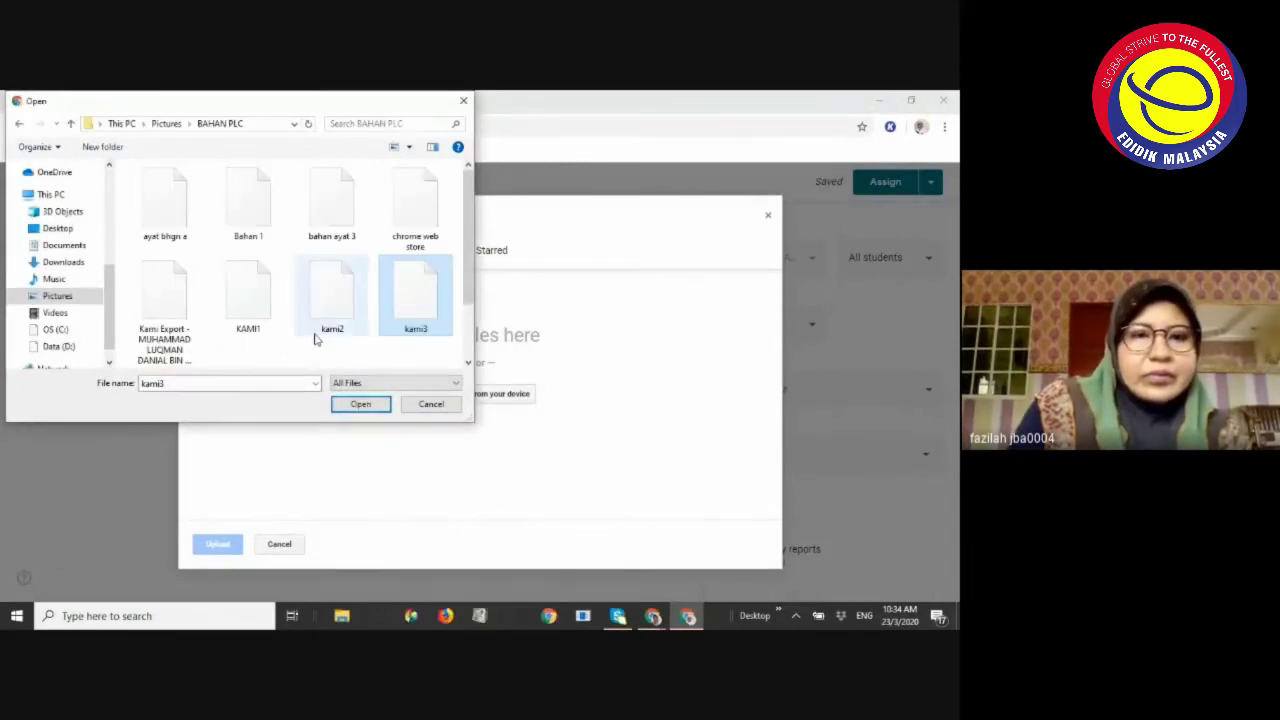
left_click(179, 218)
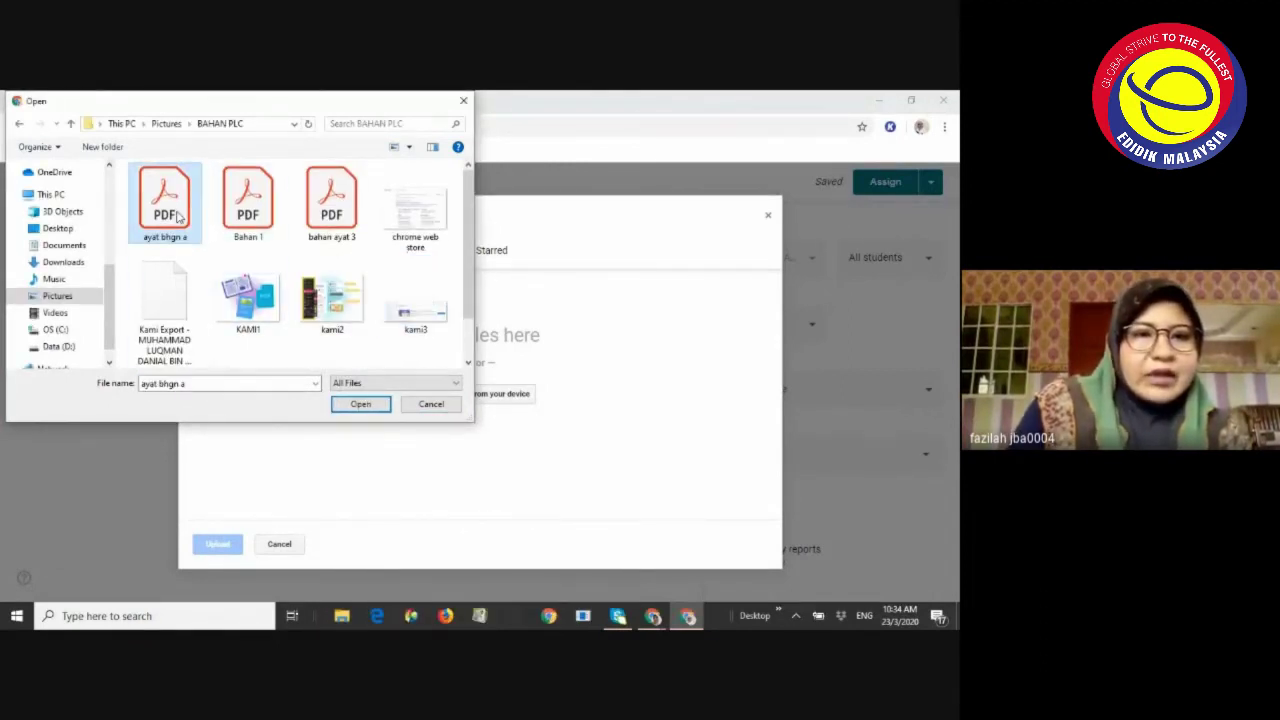
double_click(179, 218)
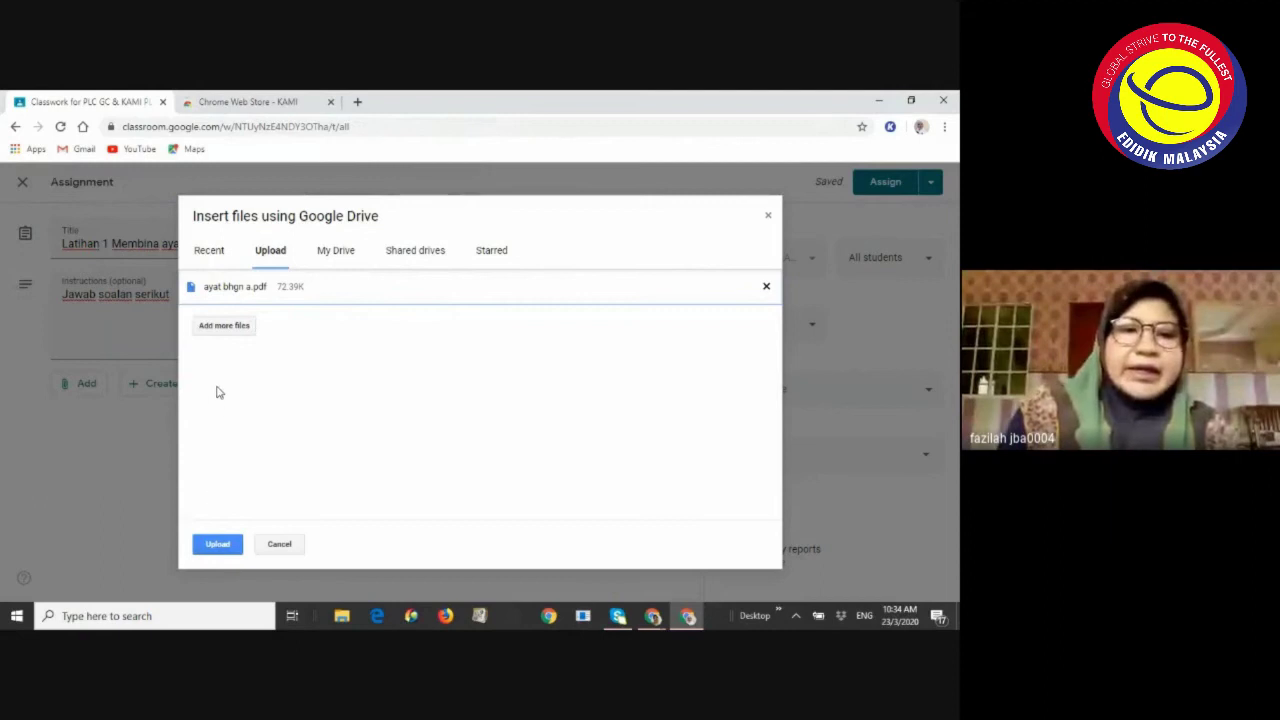
left_click(226, 548)
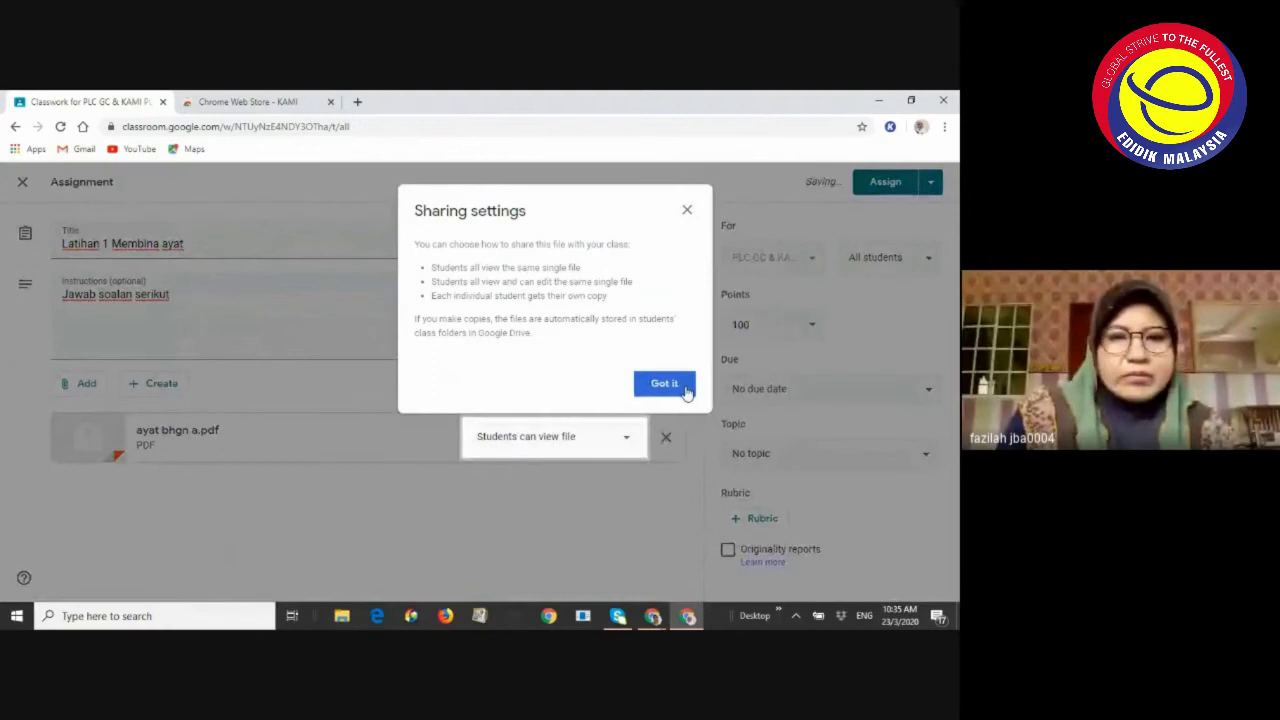
Dismiss the sharing settings notice for the attached PDF
left_click(664, 384)
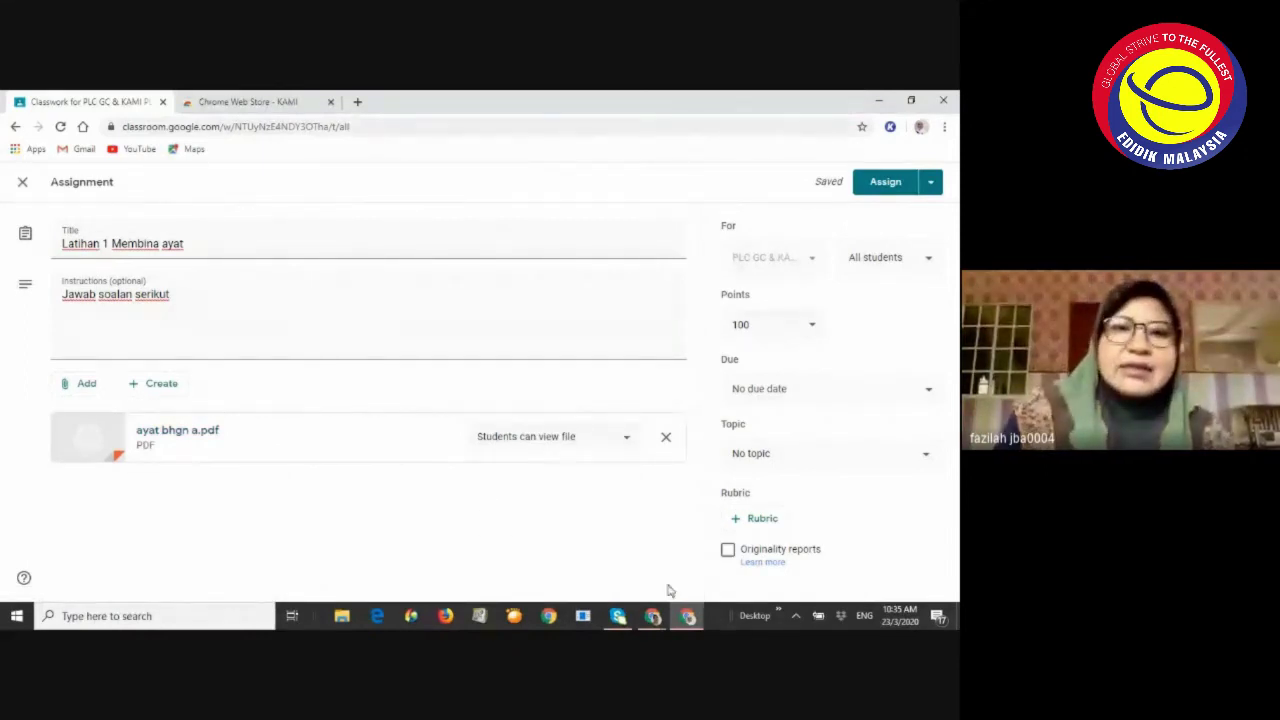
mouse_move(658, 619)
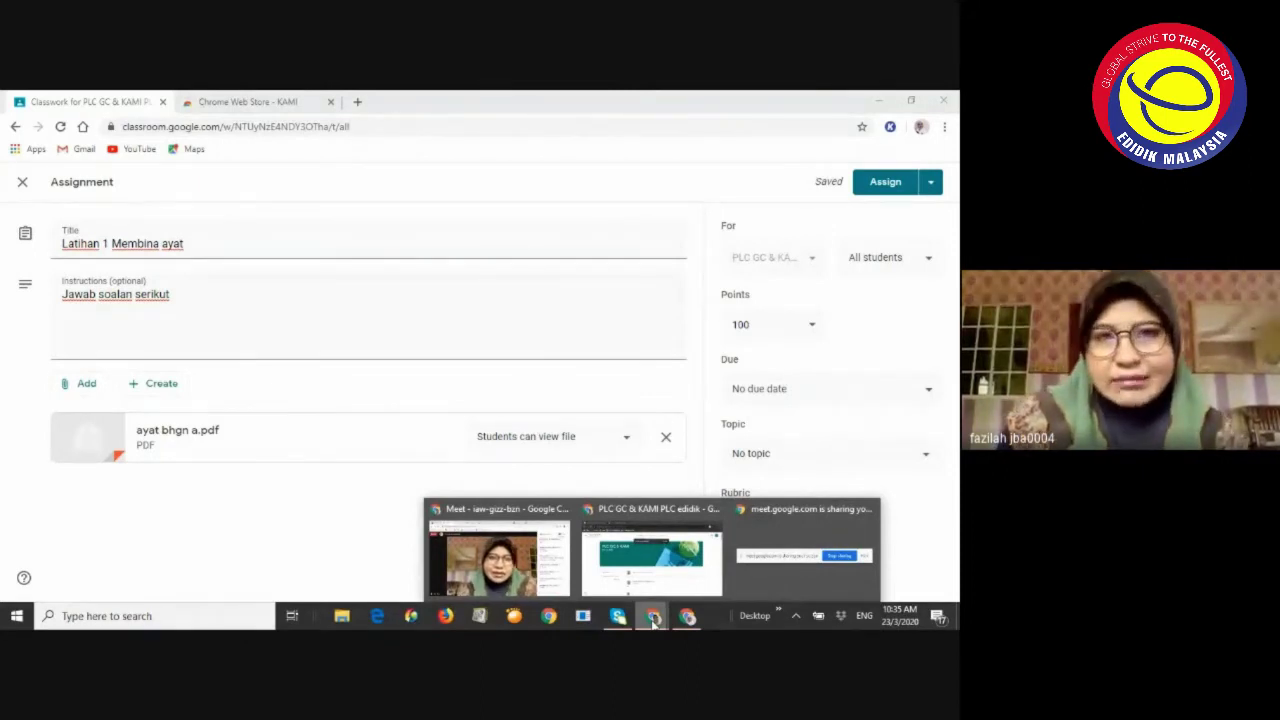
left_click(646, 590)
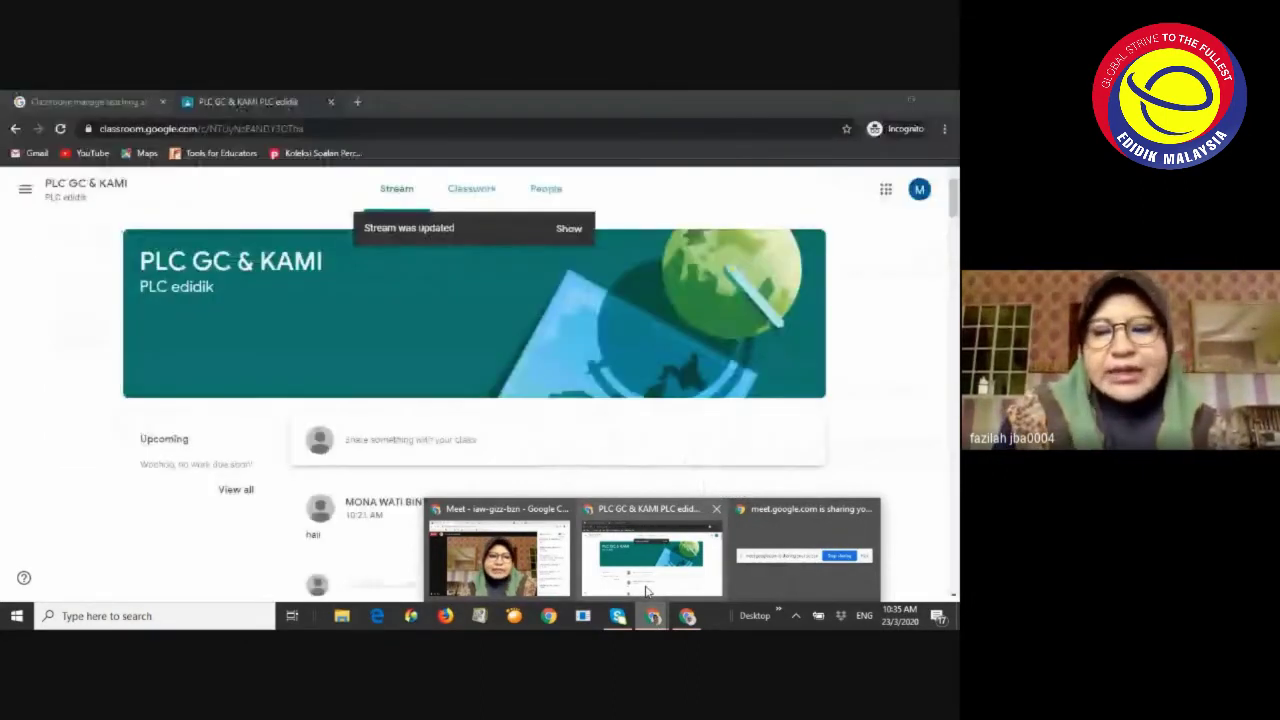
left_click(646, 590)
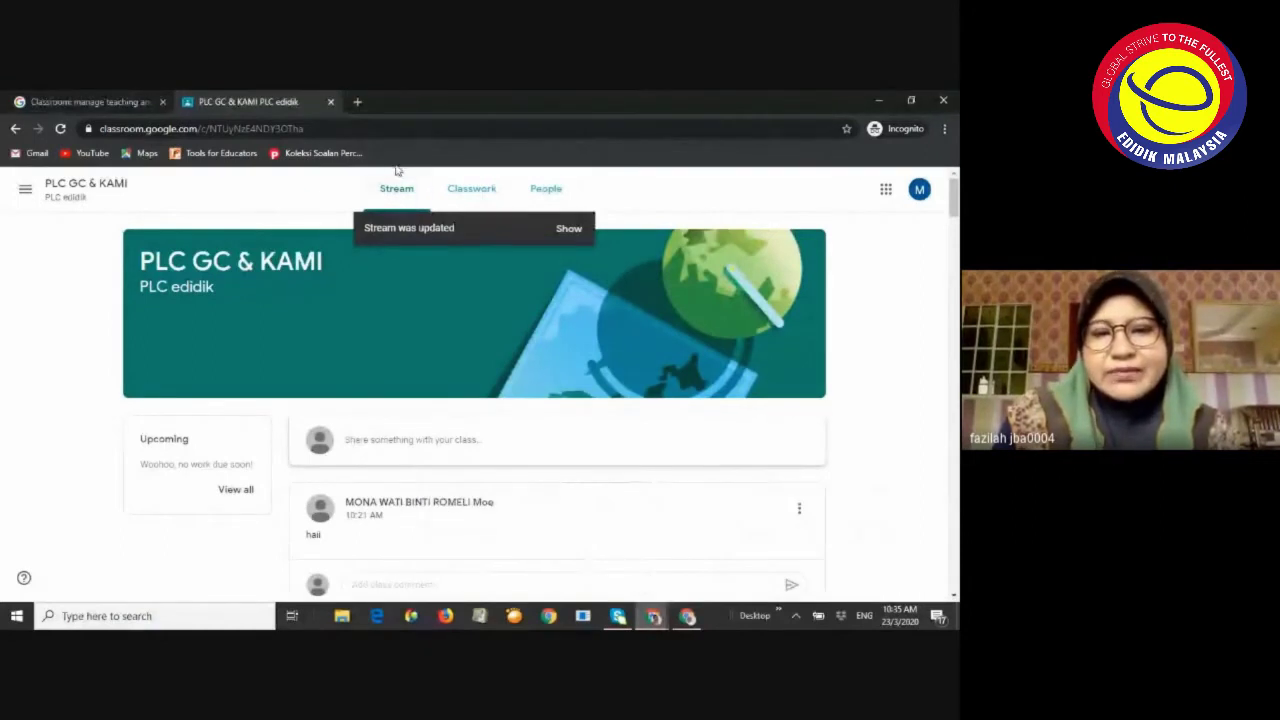
left_click(690, 616)
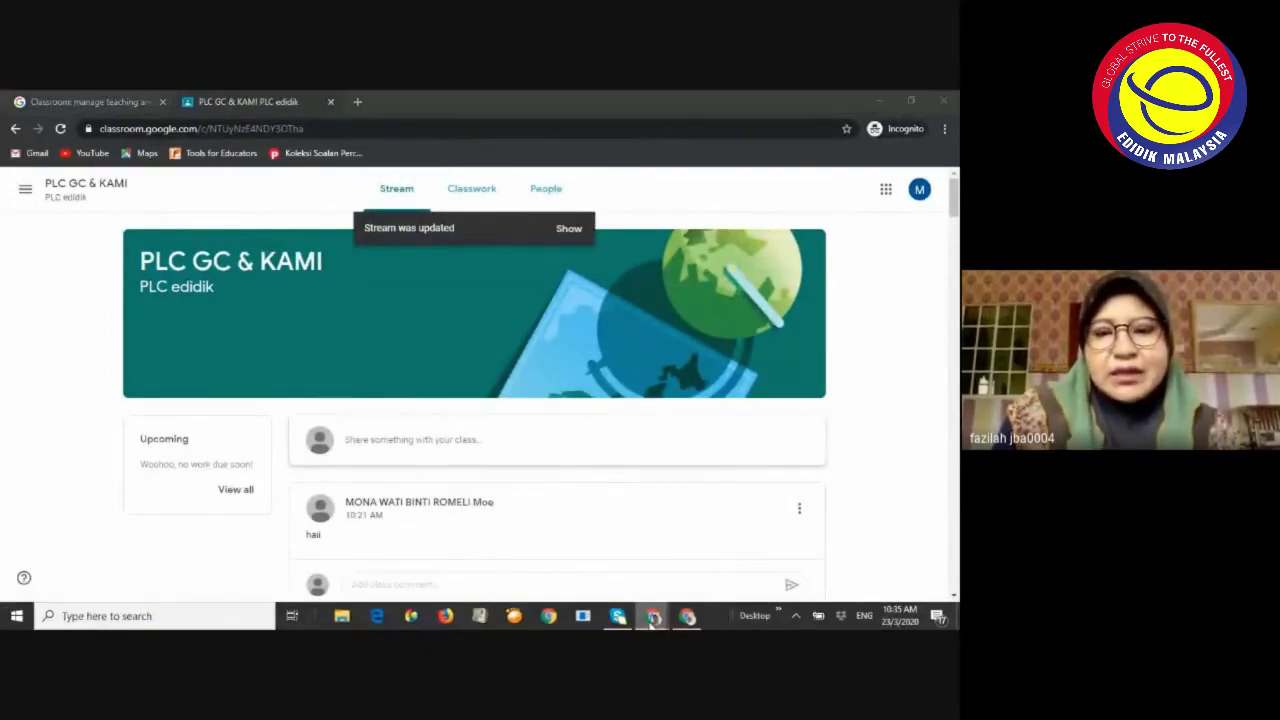
left_click(704, 618)
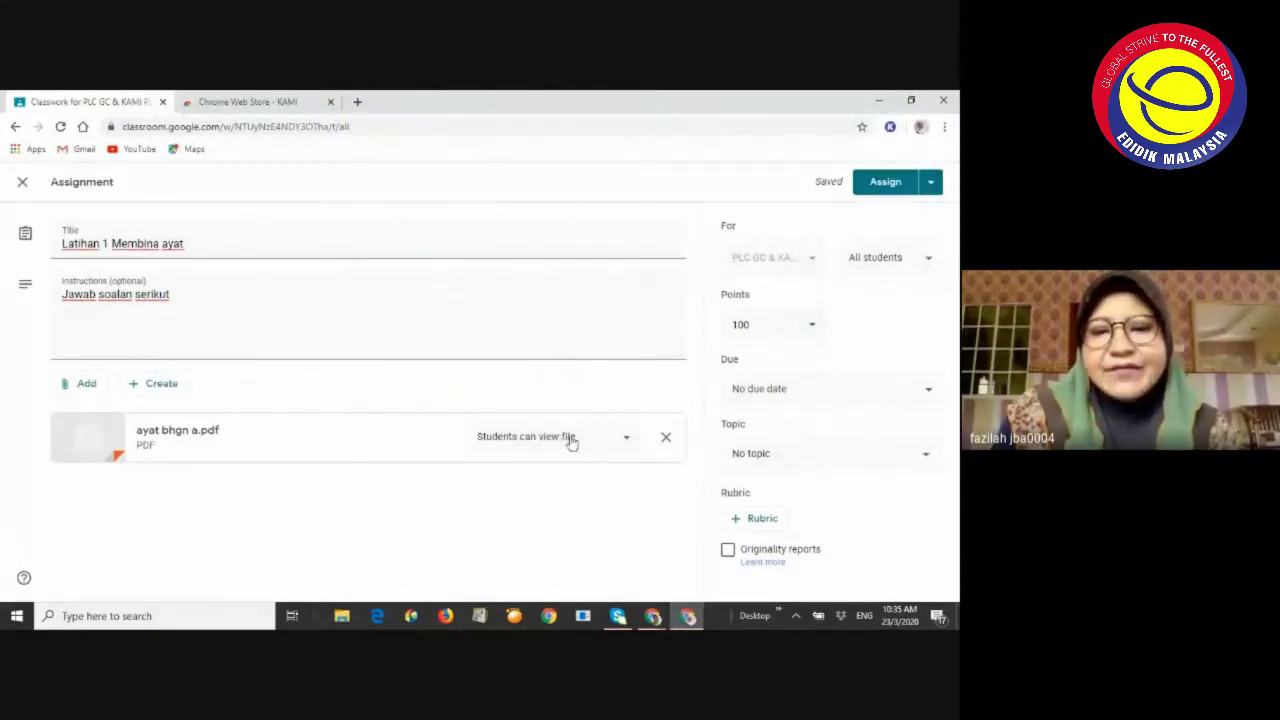
Set ayat bhgn a.pdf to 'Make a copy for each student' and clear the 100-point value
left_click(630, 440)
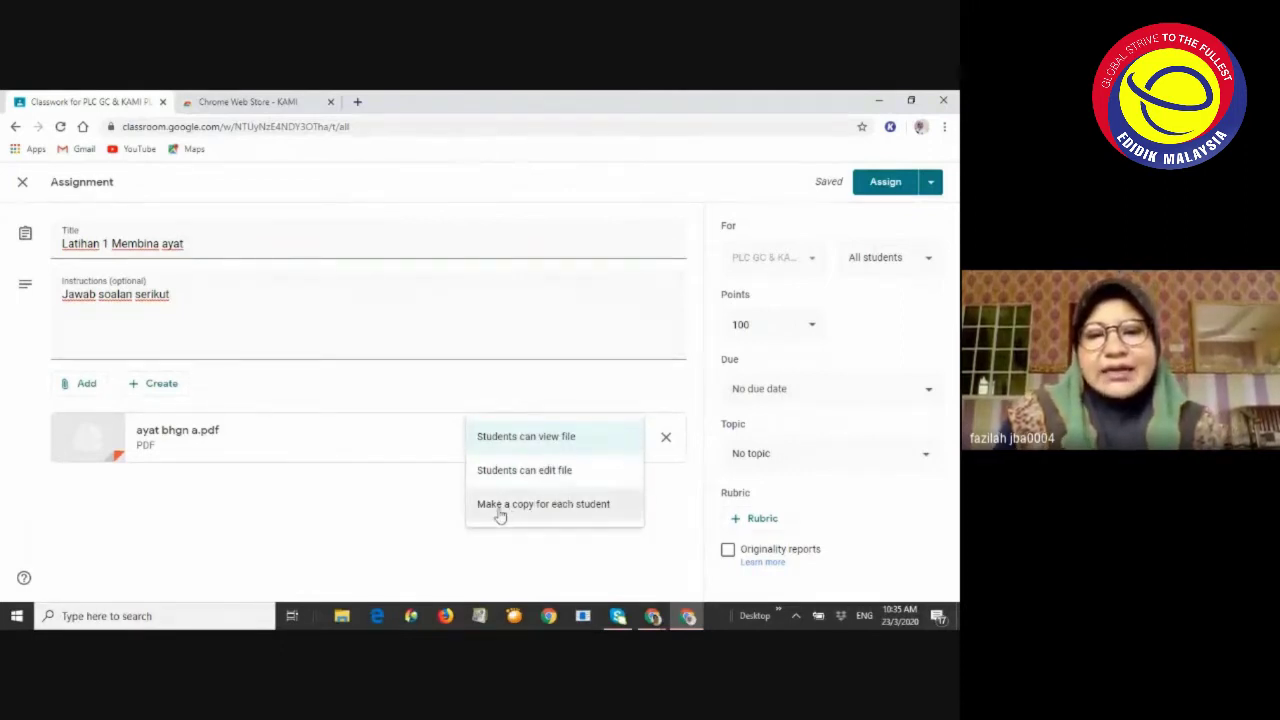
left_click(568, 504)
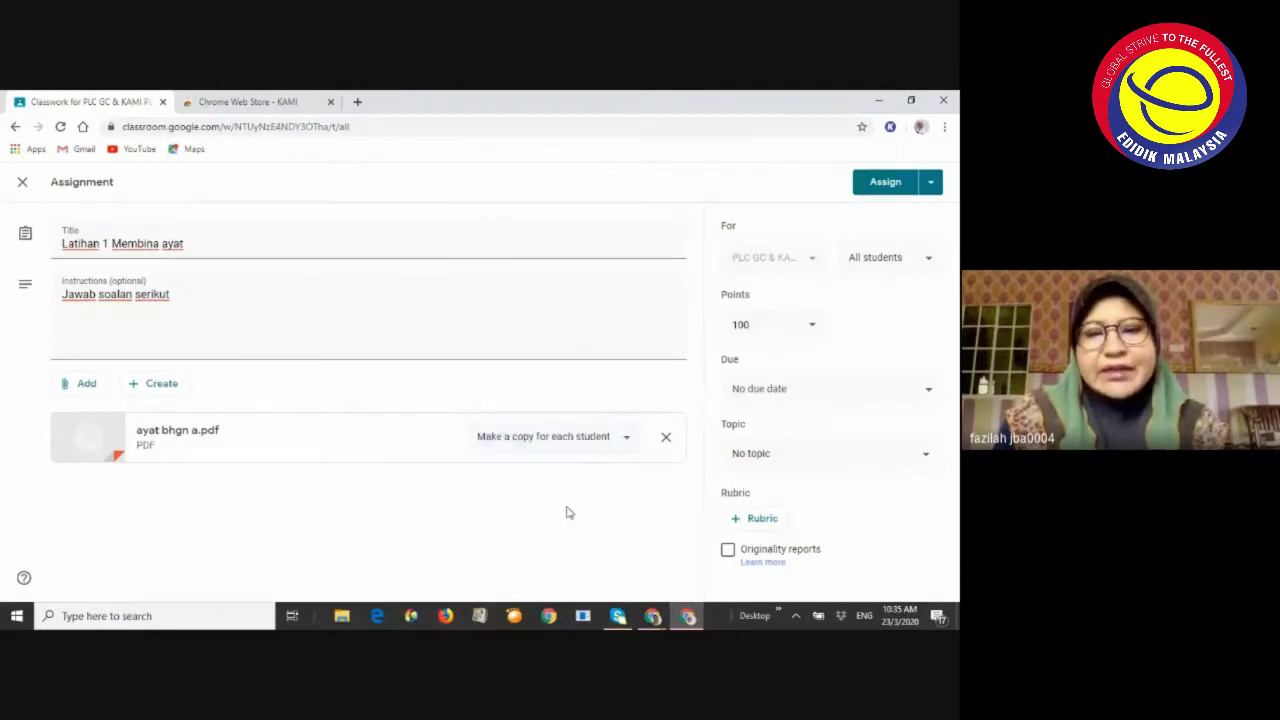
left_click(625, 441)
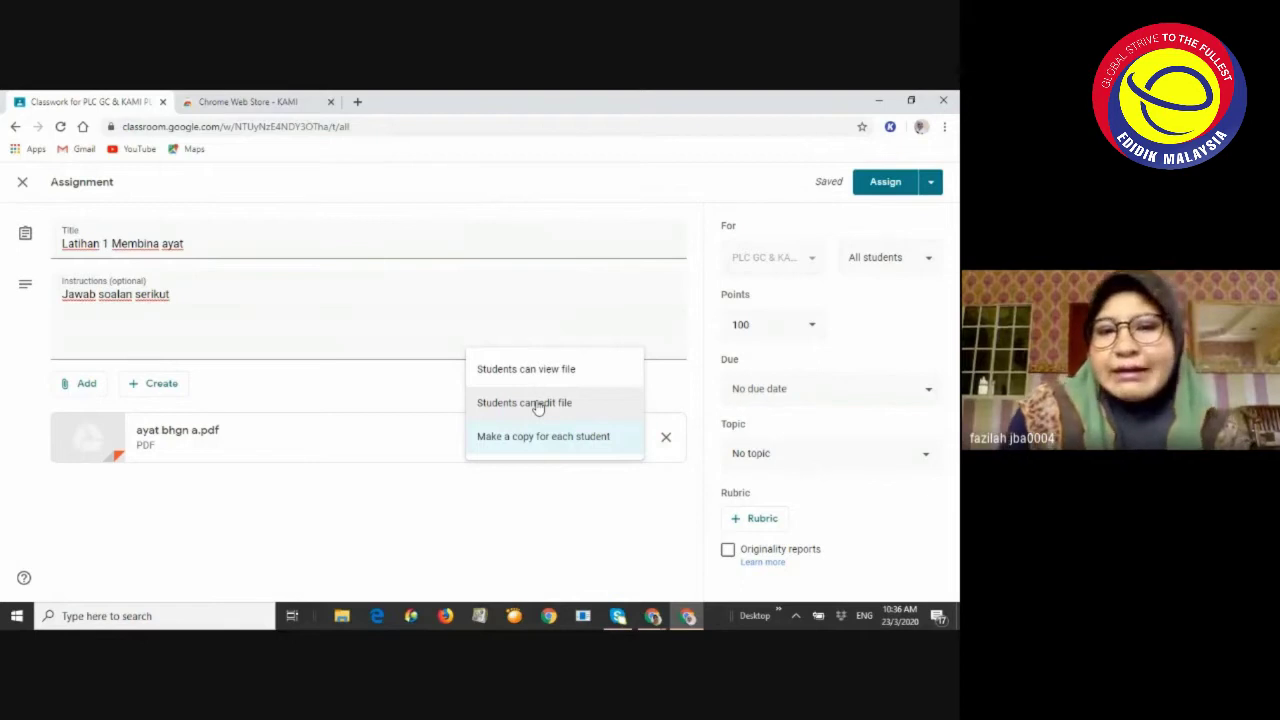
left_click(525, 437)
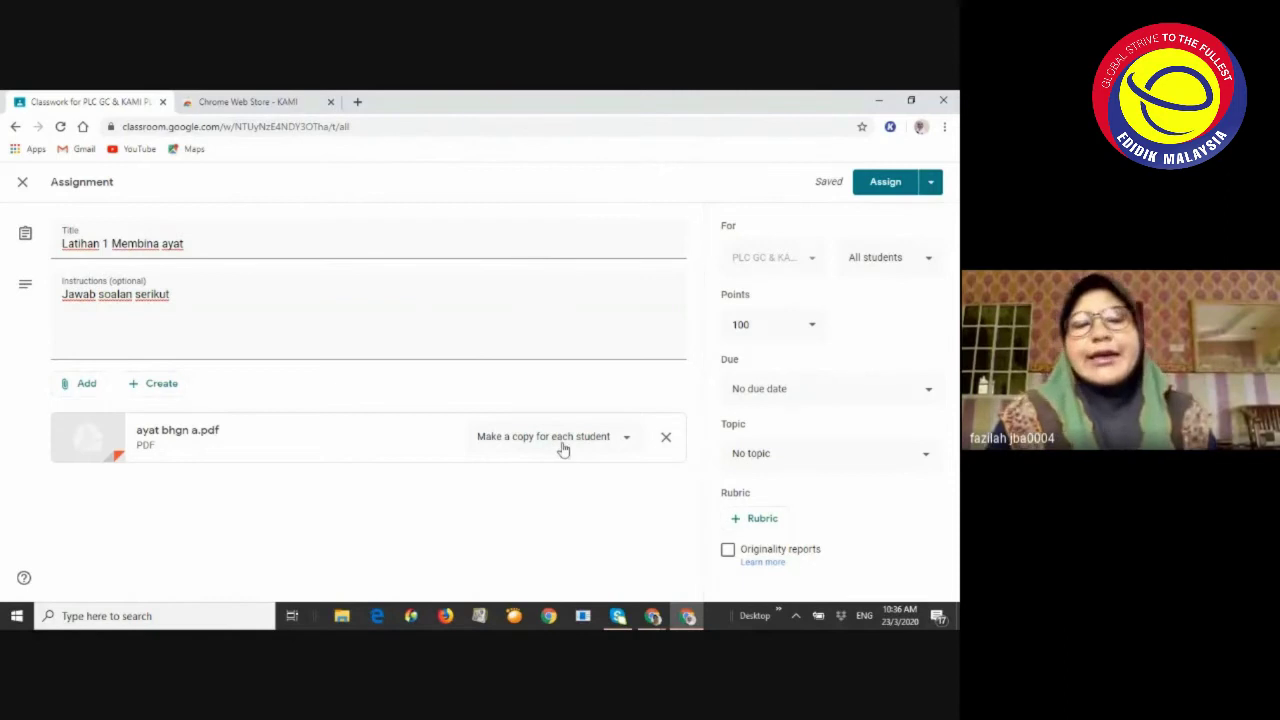
mouse_move(652, 617)
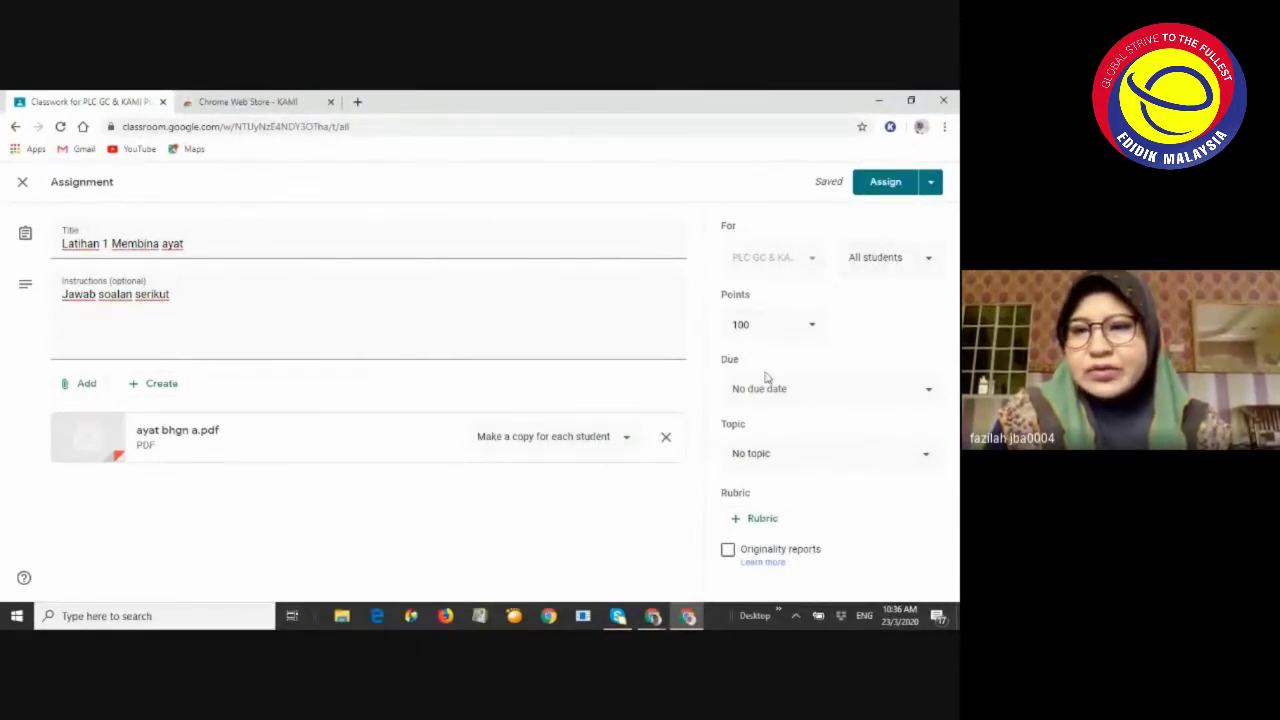
left_click(776, 325)
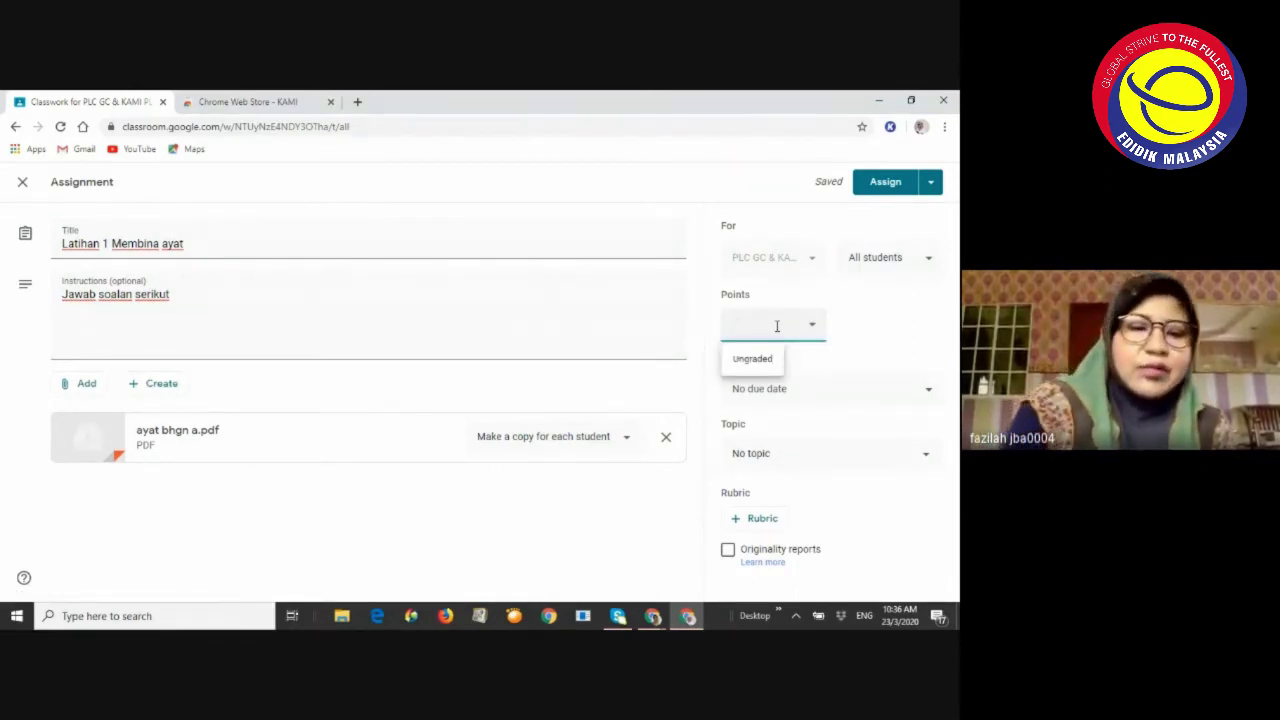
Make the assignment worth 20 points, due Tue, Mar 31 at 11:59 PM
left_click(908, 335)
left_click(792, 389)
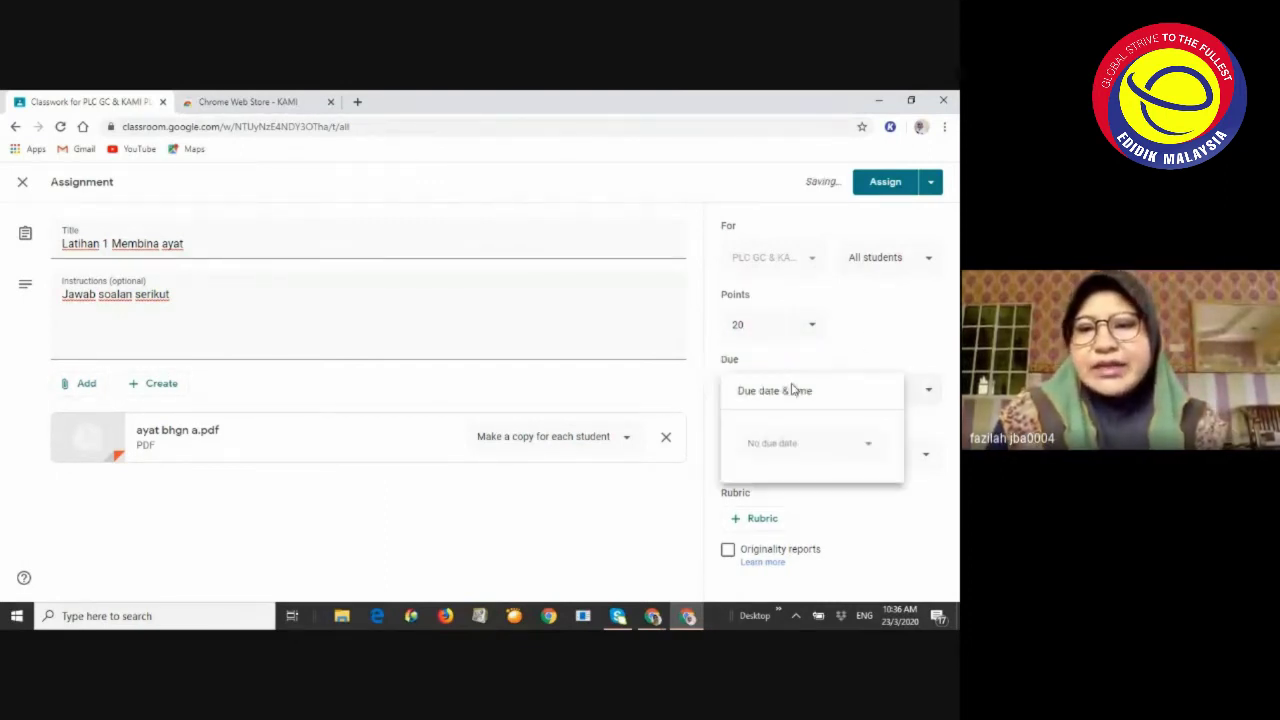
left_click(771, 446)
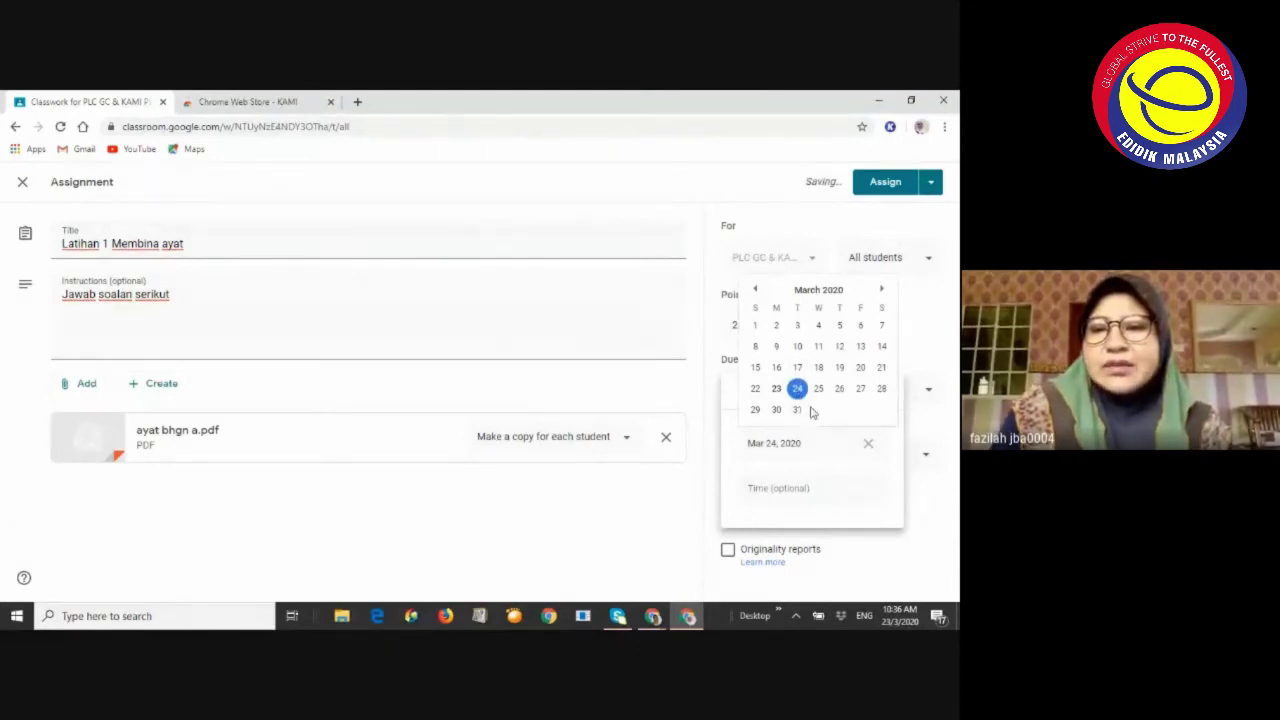
left_click(801, 410)
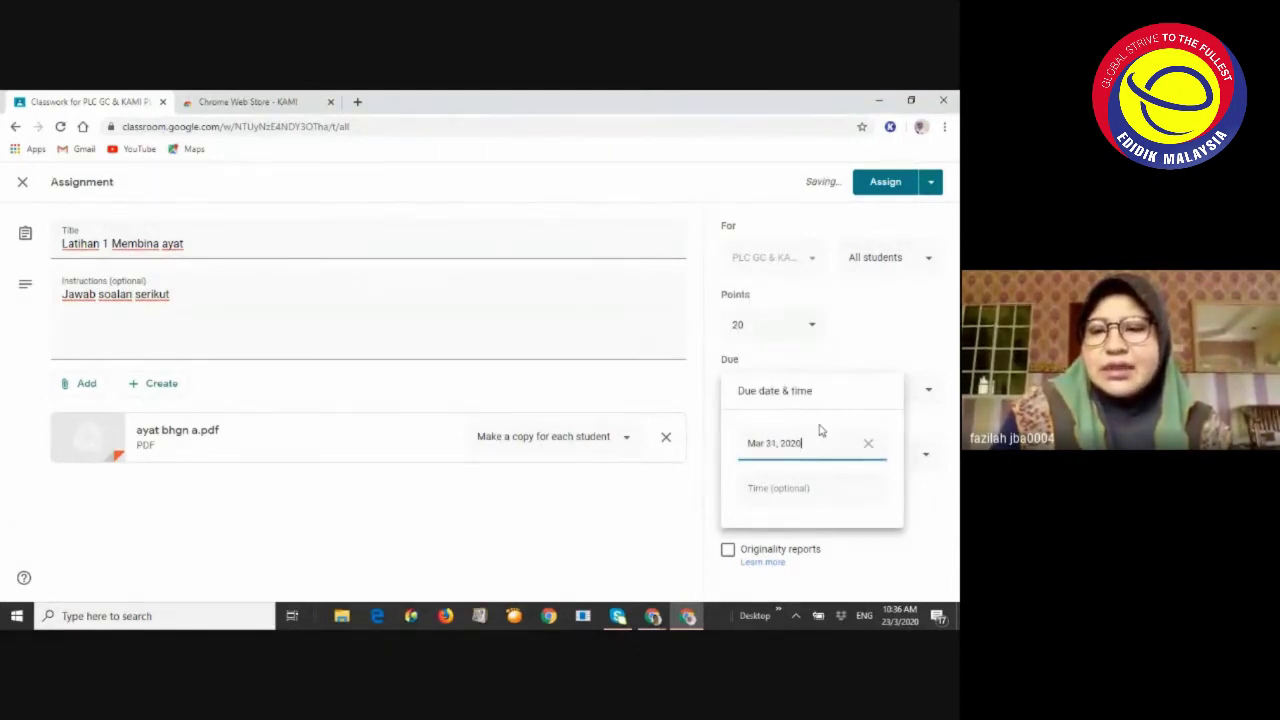
left_click(790, 488)
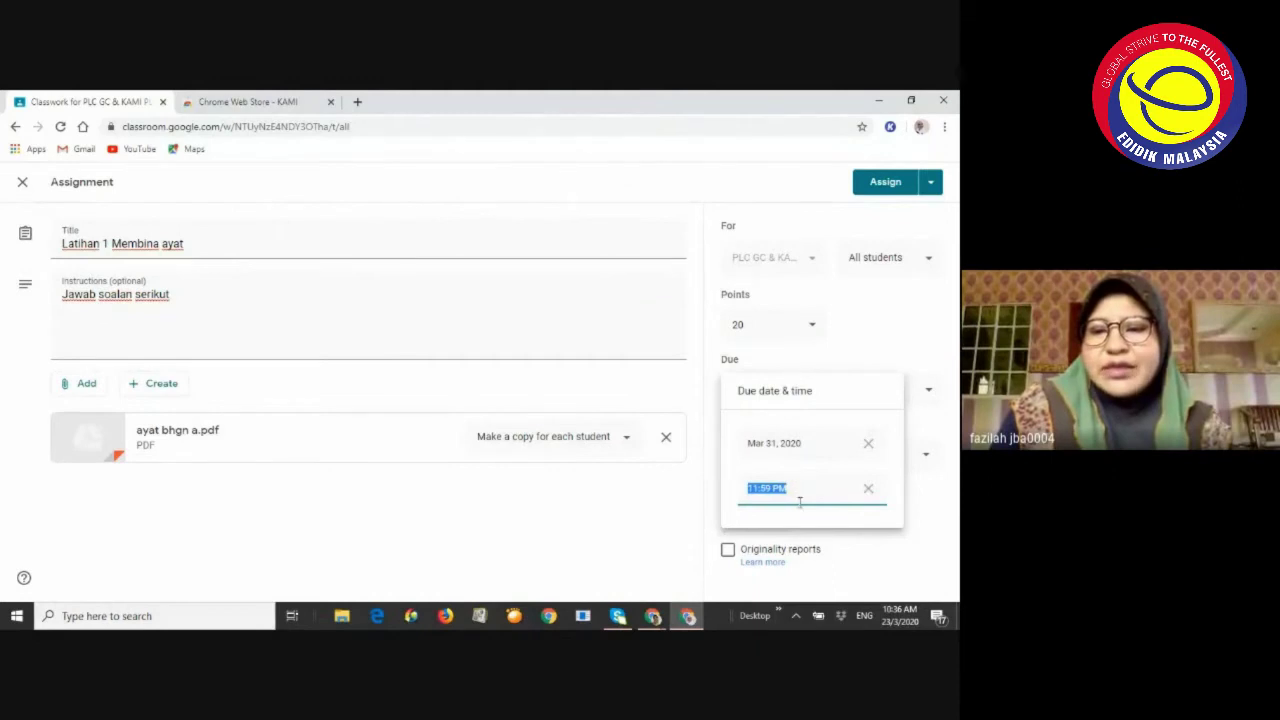
left_click(905, 522)
left_click(803, 455)
left_click(800, 487)
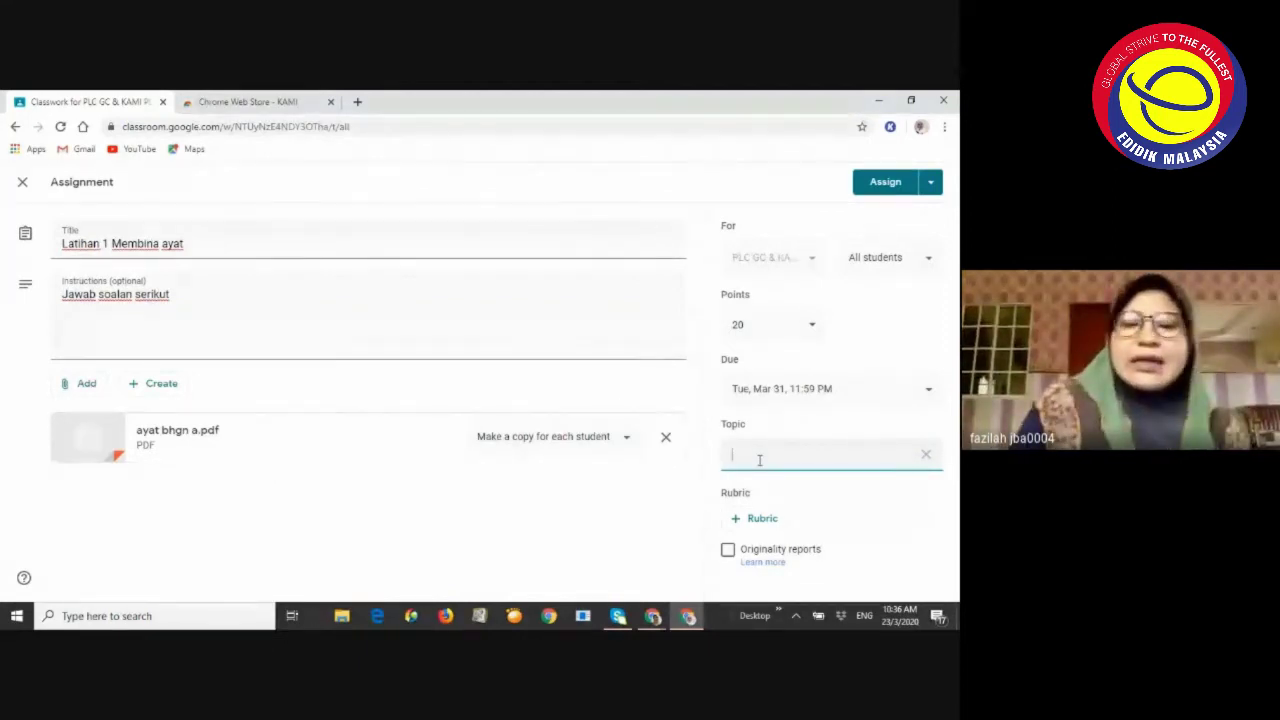
File the assignment under new topic 'BAHAGIAN A' and assign it to the class
type("BAHA")
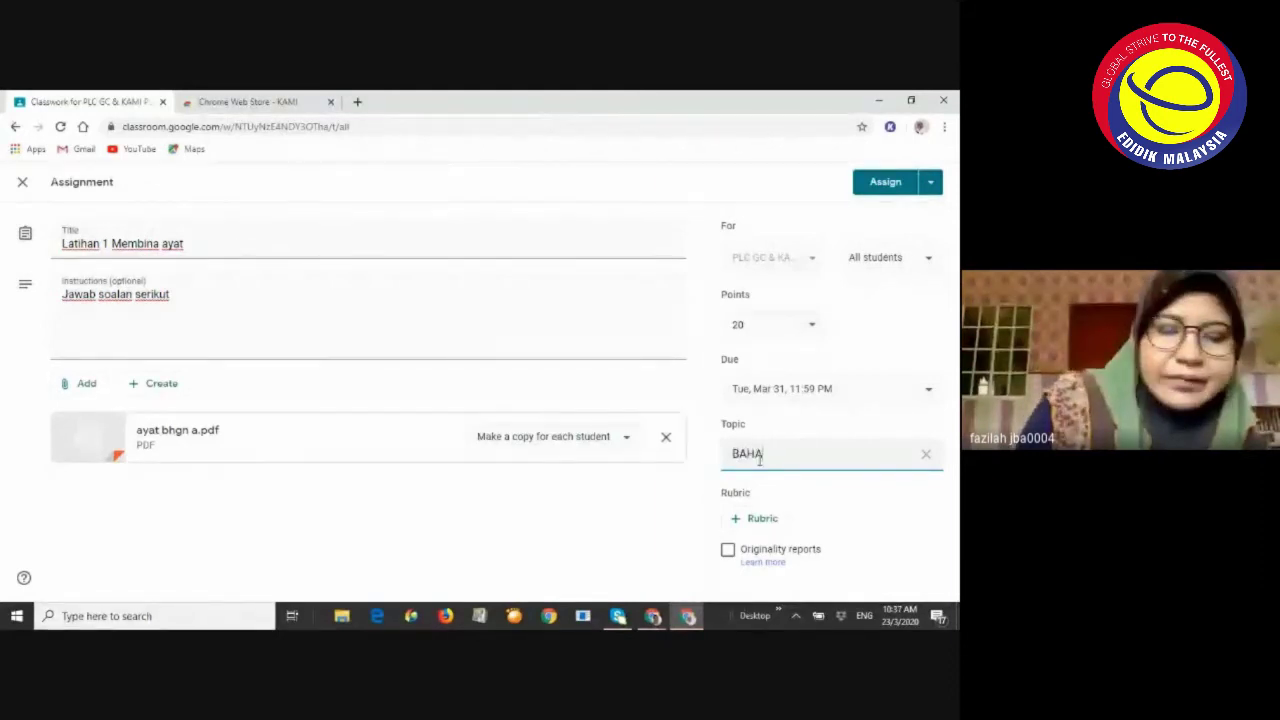
type("GIAN A")
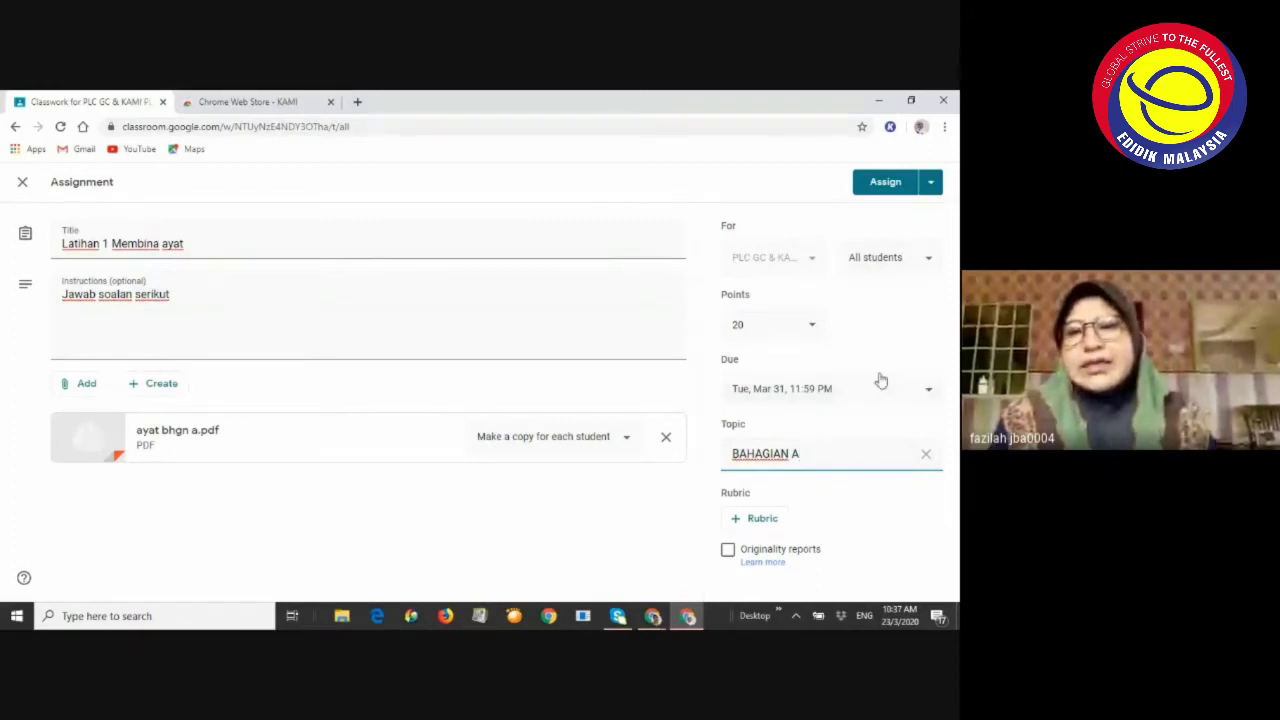
left_click(930, 183)
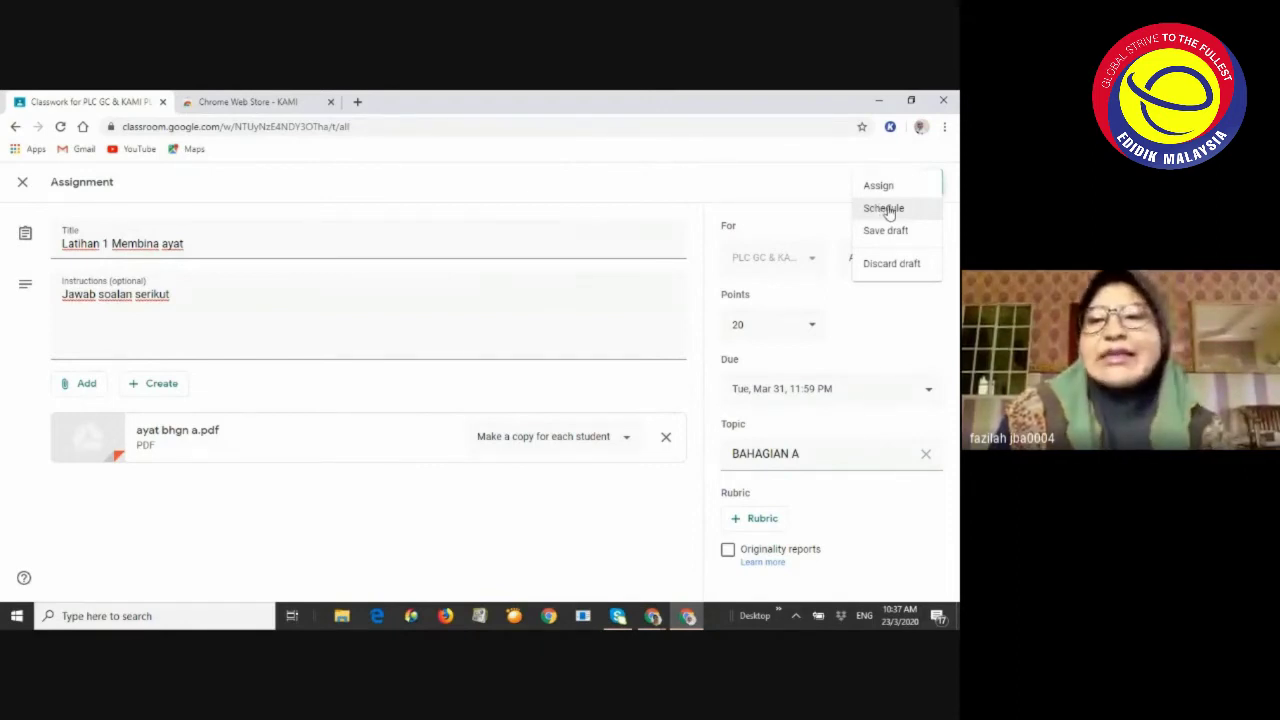
left_click(890, 186)
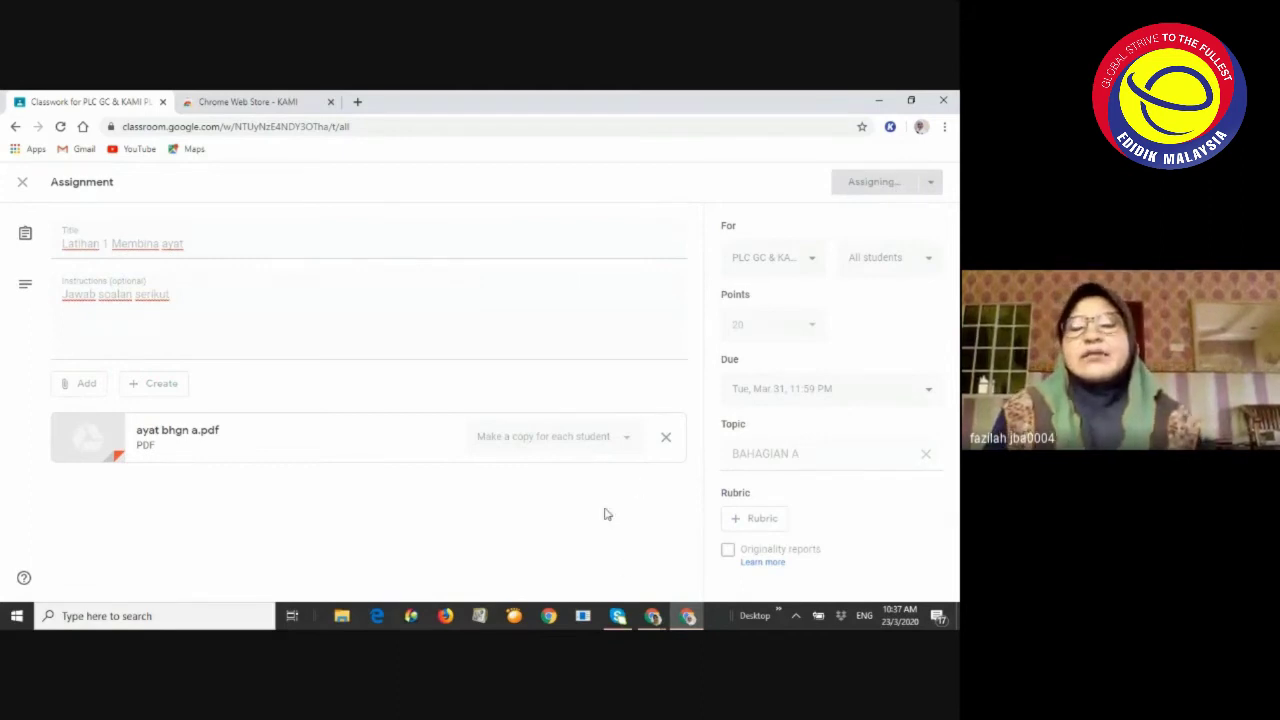
left_click(650, 618)
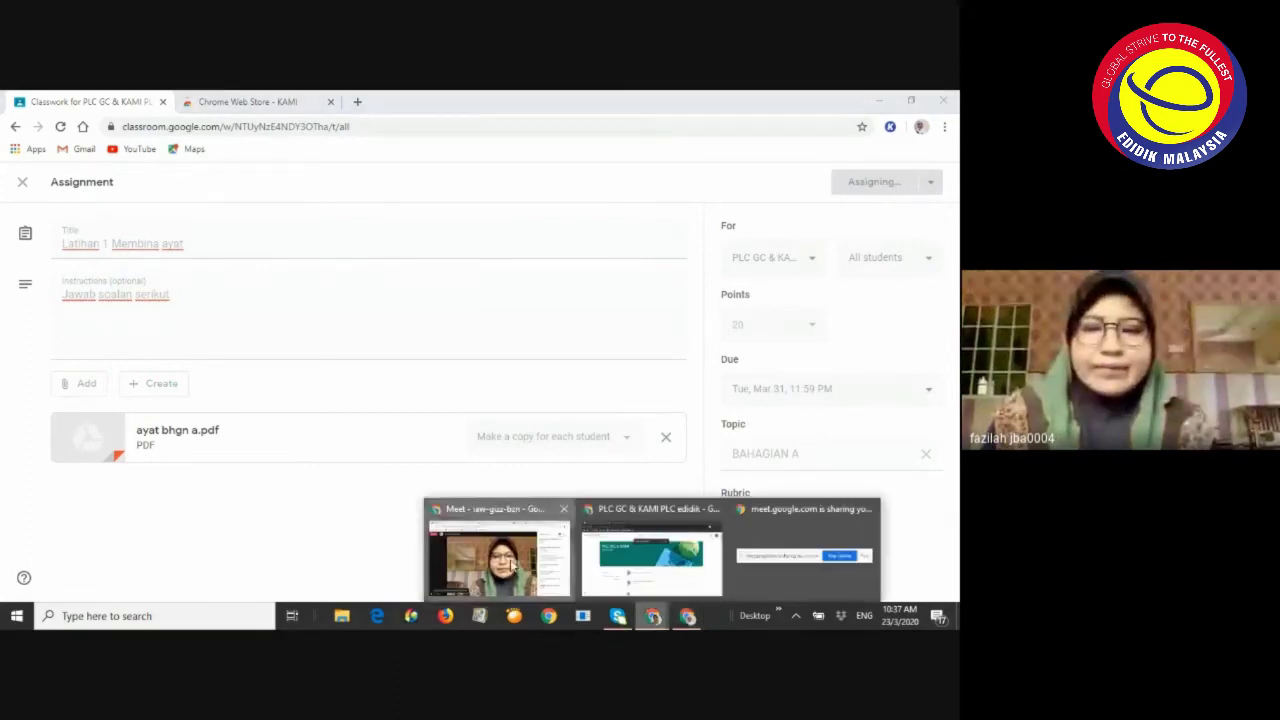
Read the latest Meet chat, then return to the Classwork page showing Latihan 1 Membina ayat
left_click(511, 566)
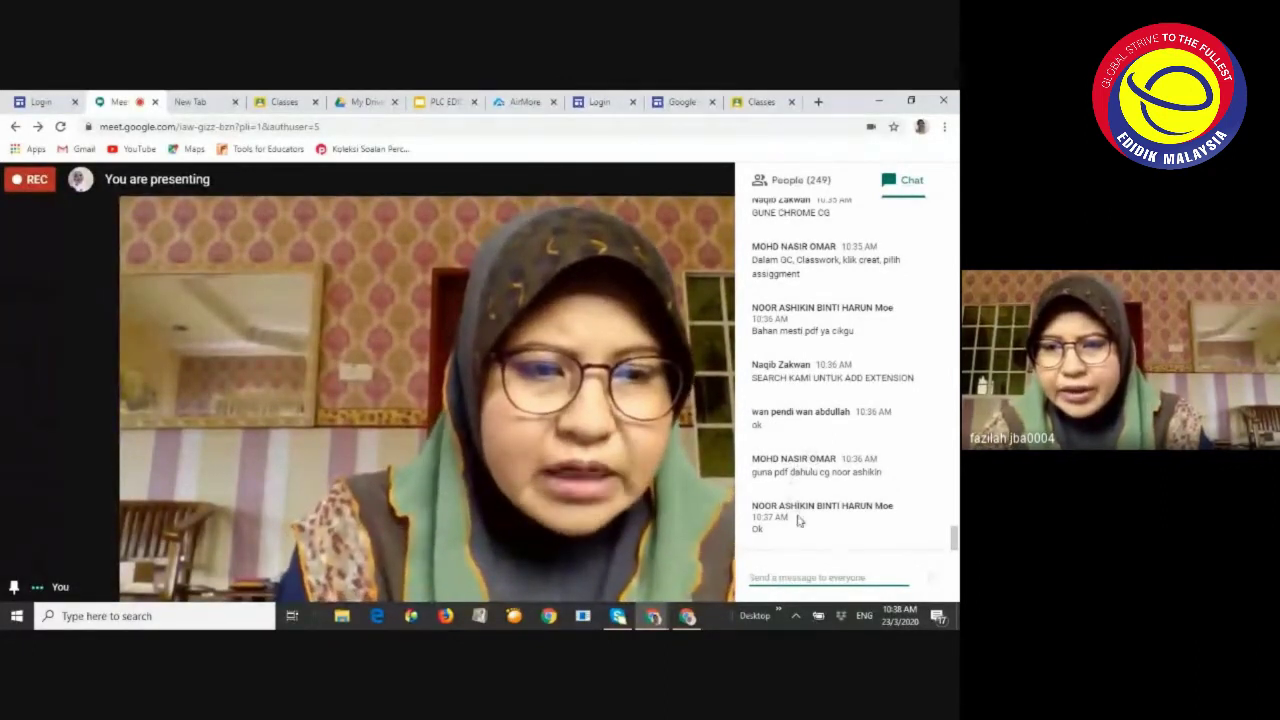
scroll(790, 505, "up", 1)
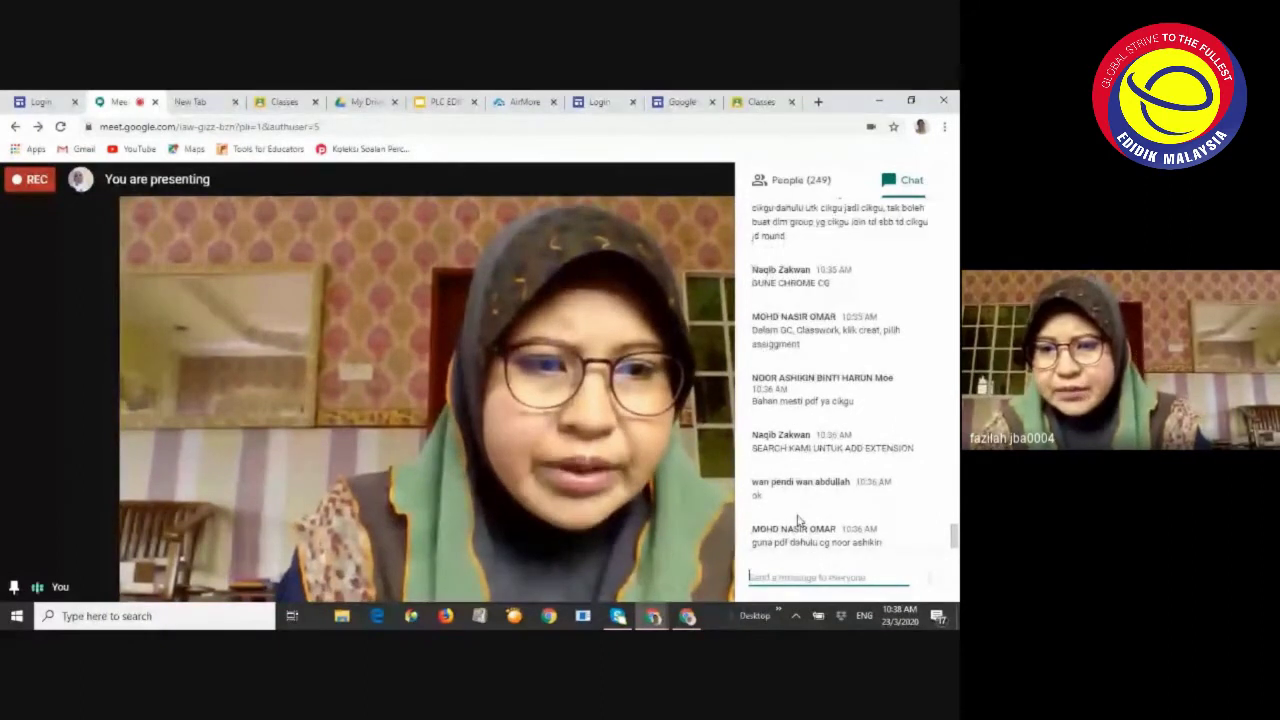
scroll(800, 513, "up", 1)
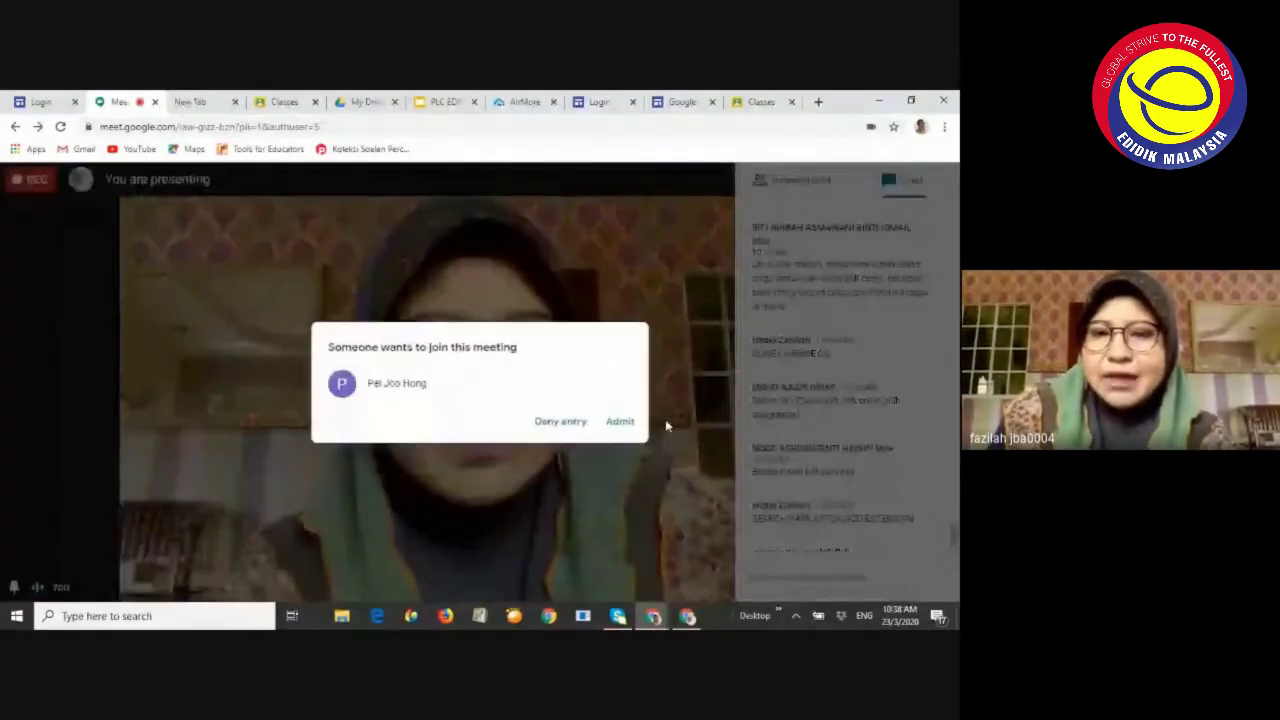
left_click(621, 421)
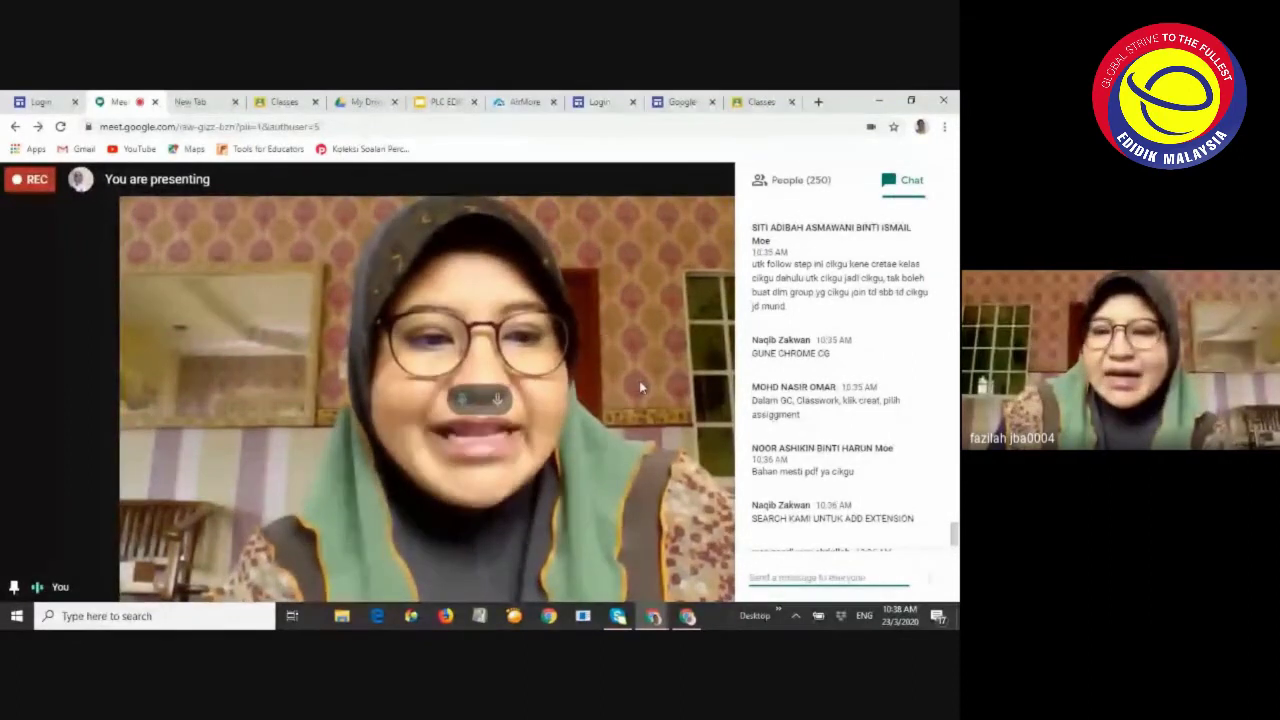
scroll(778, 390, "down", 2)
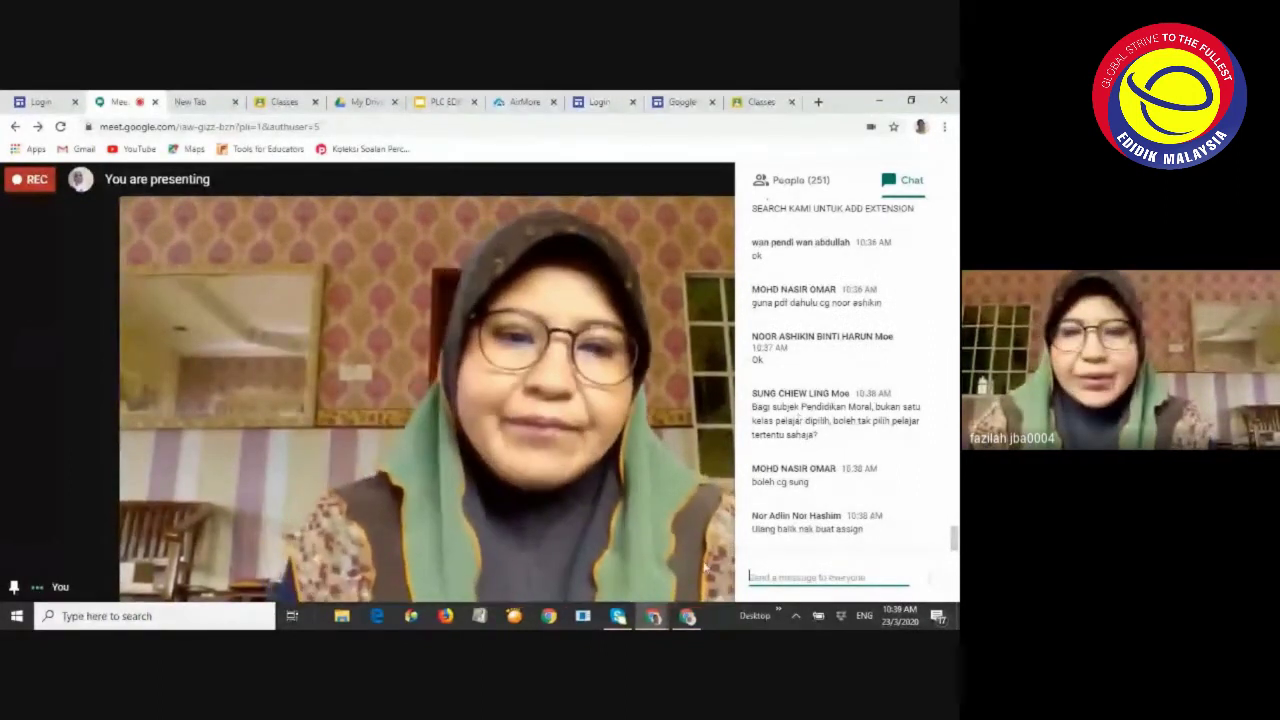
left_click(688, 616)
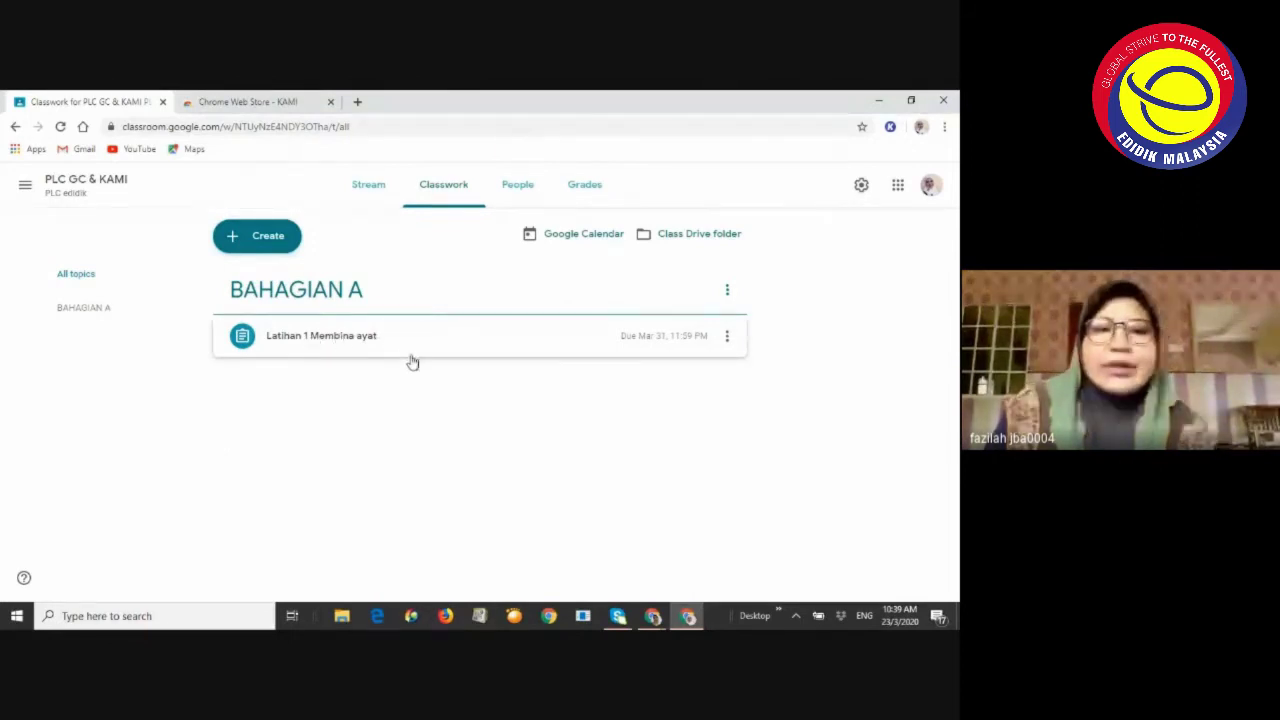
Expand the Latihan 1 Membina ayat details, glance at Meet, then return to the Classwork page
left_click(363, 345)
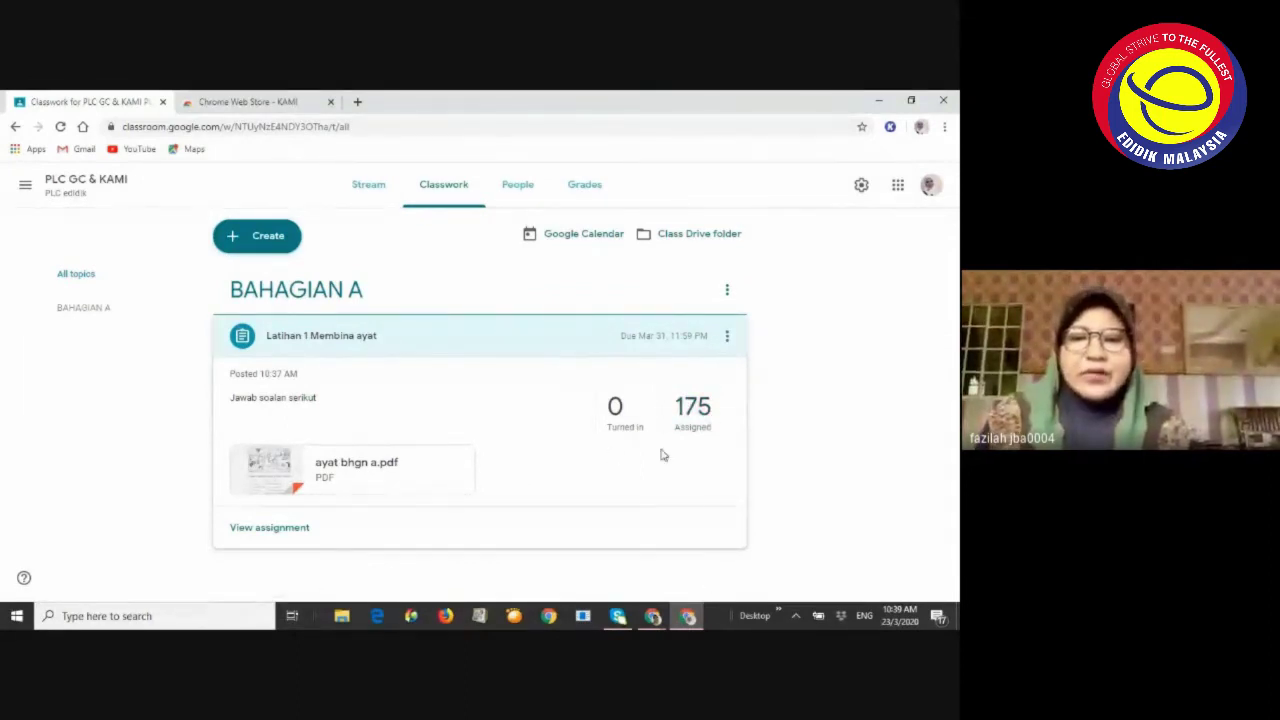
left_click(652, 615)
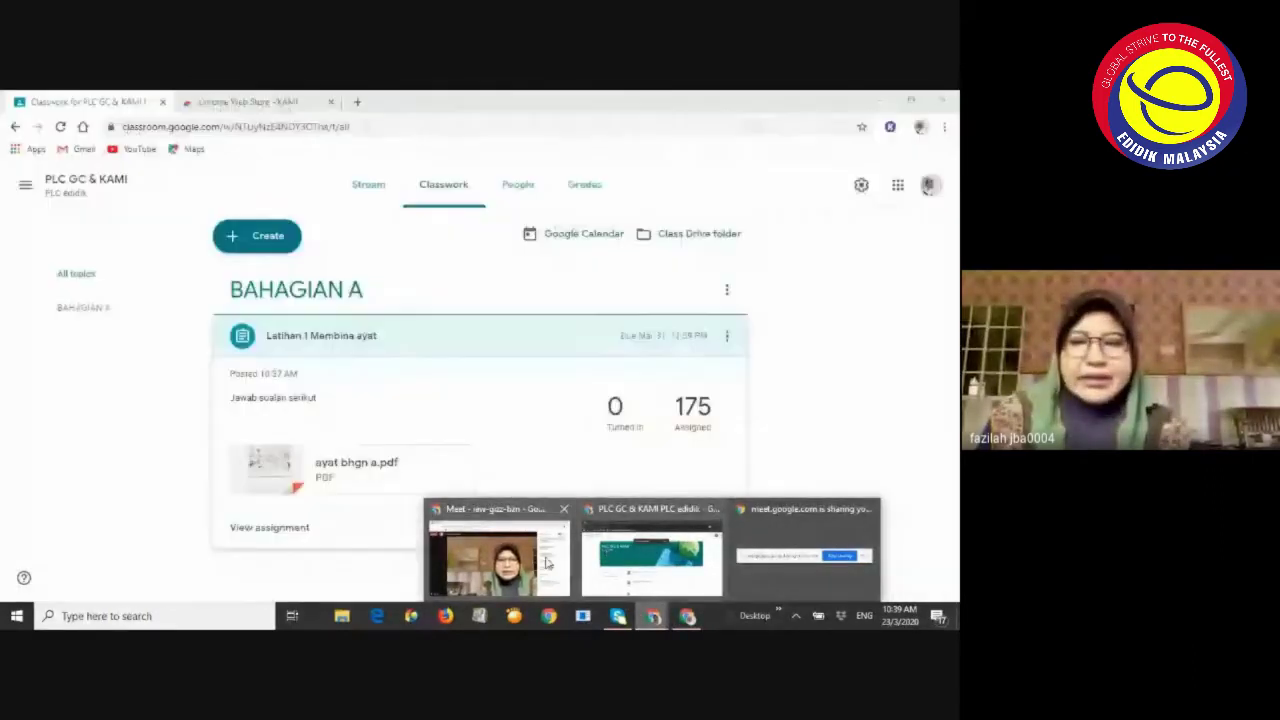
left_click(512, 566)
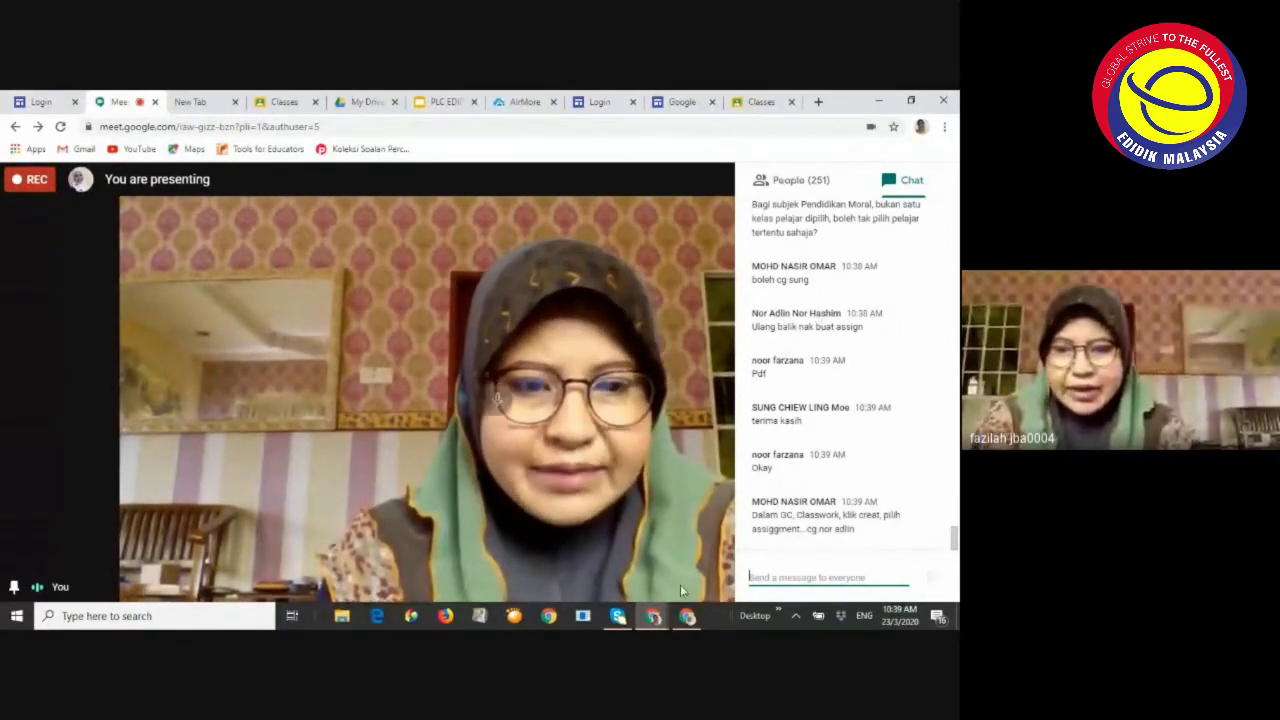
left_click(689, 618)
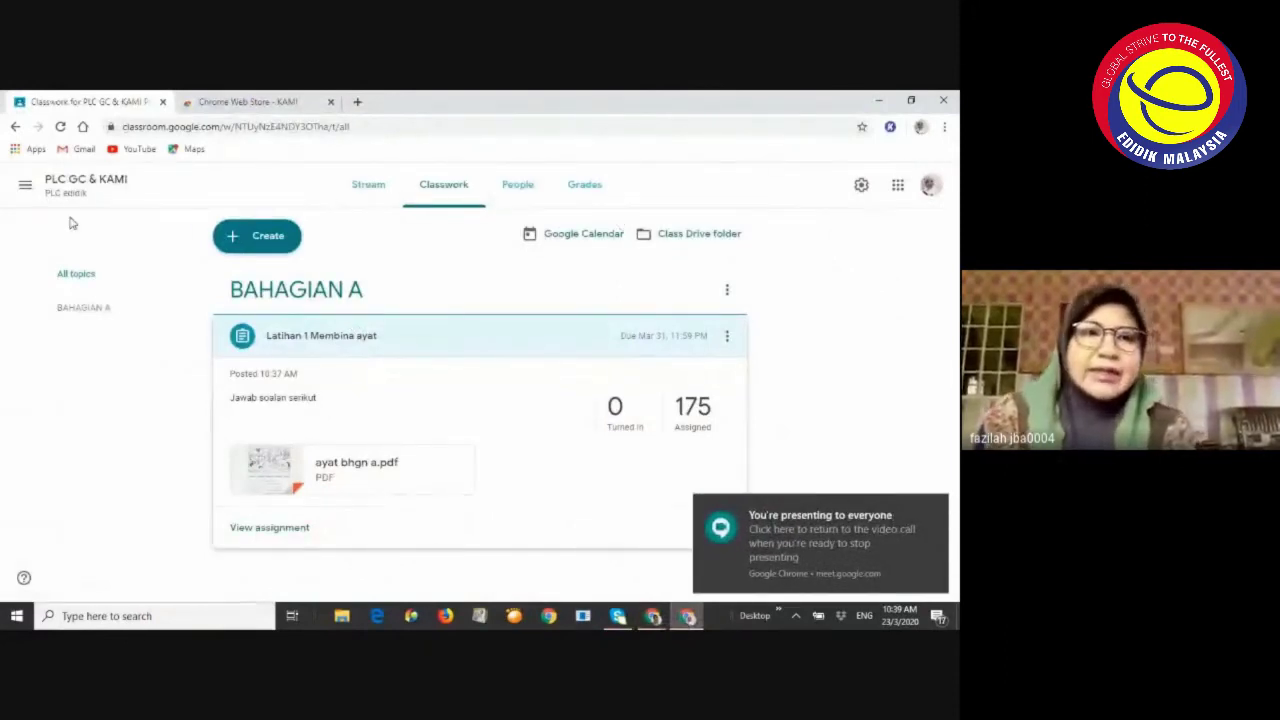
left_click(426, 190)
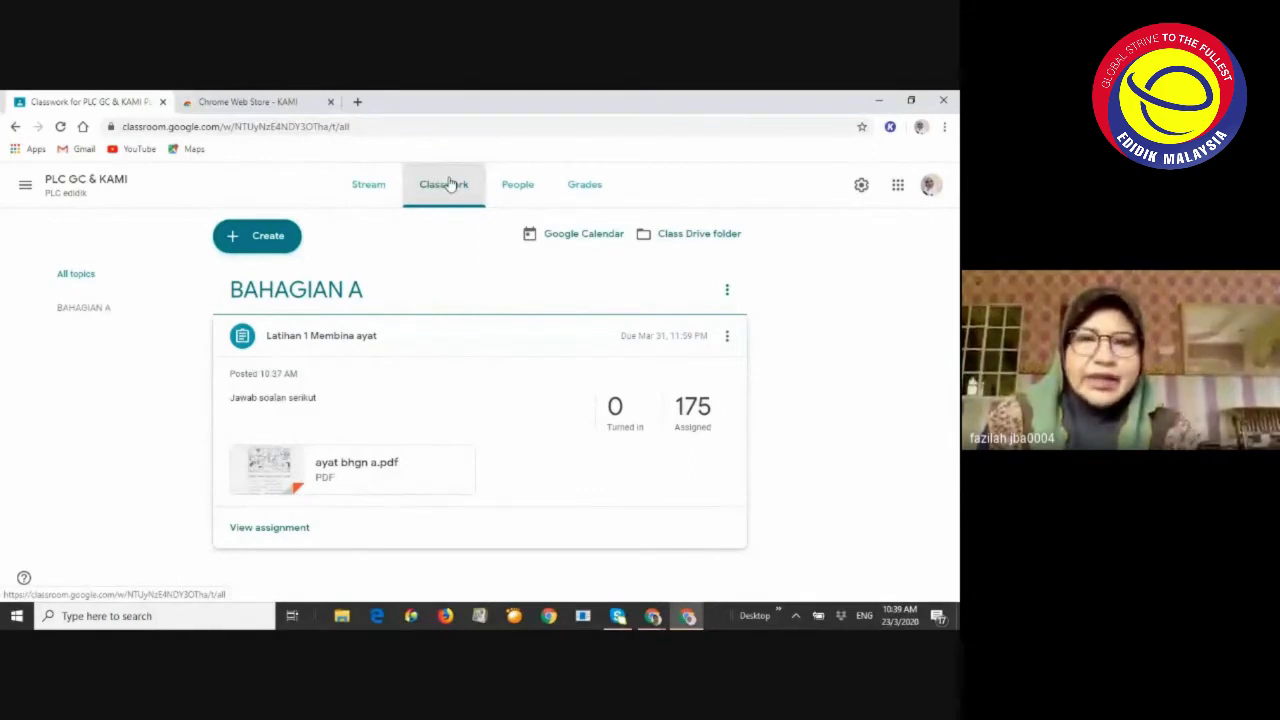
Create a new assignment titled 'Latihan 2', dismissing the rubric and drag-and-drop tips
left_click(268, 235)
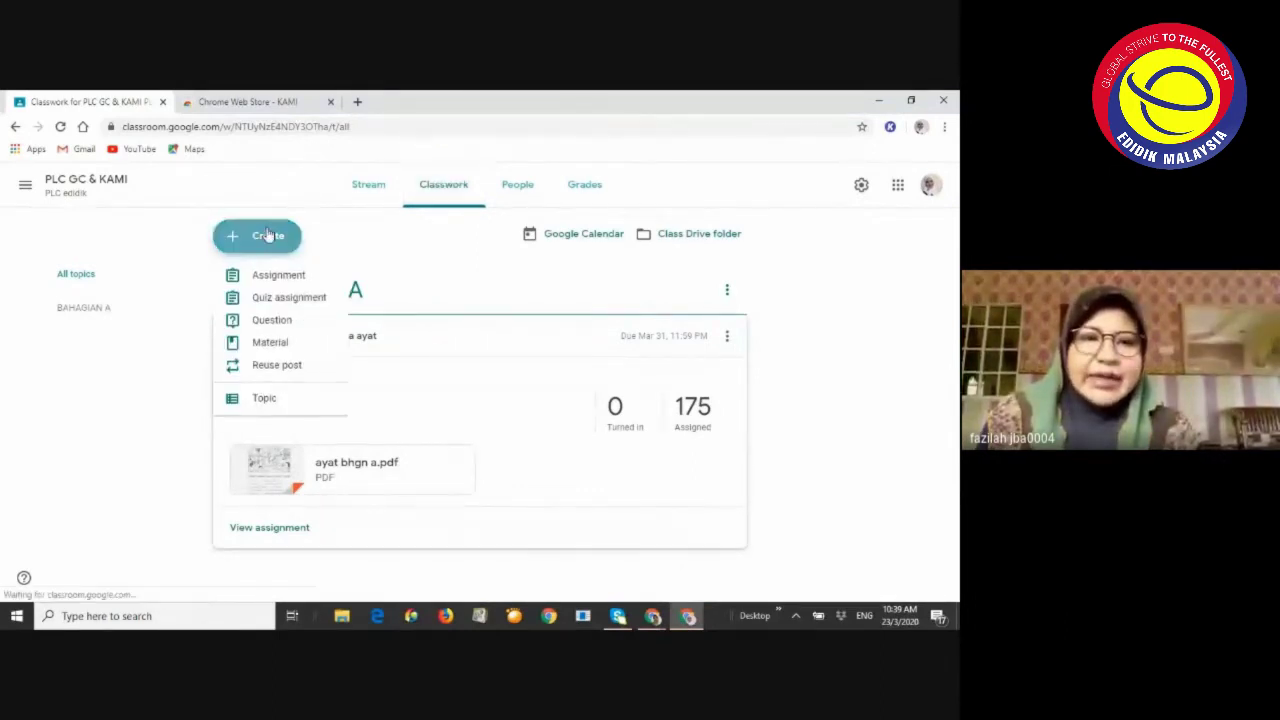
left_click(275, 280)
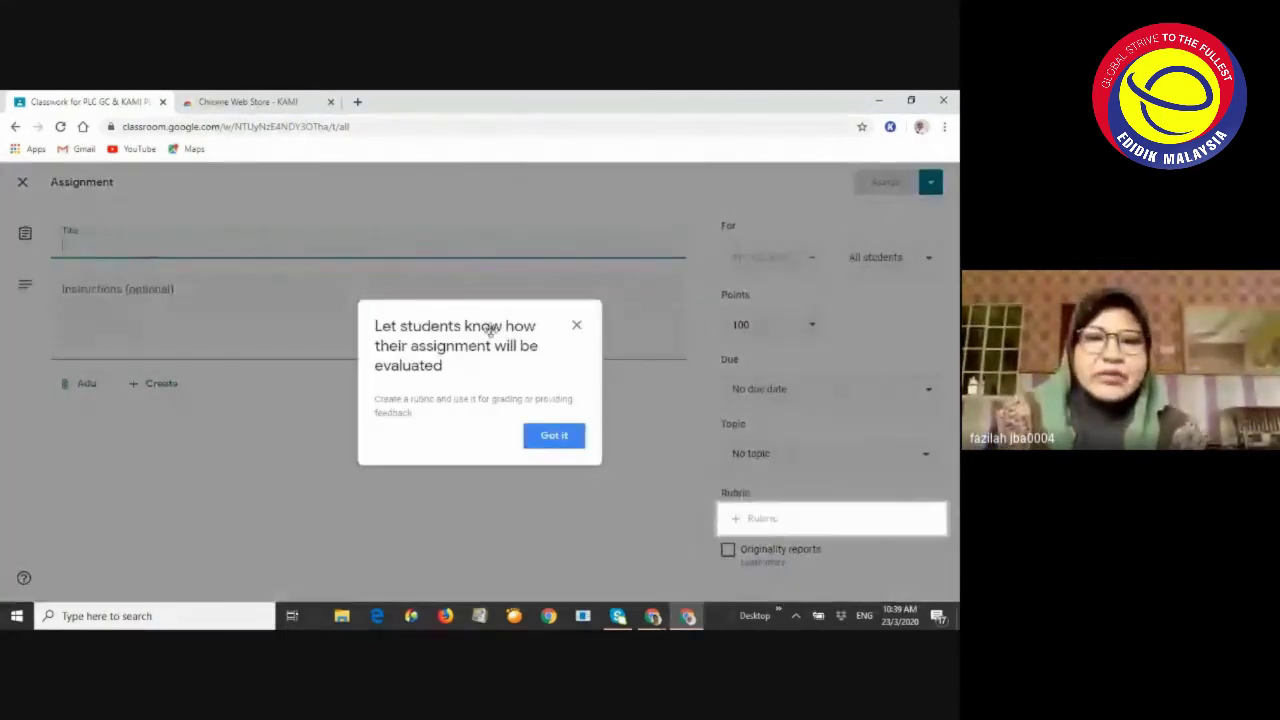
left_click(575, 327)
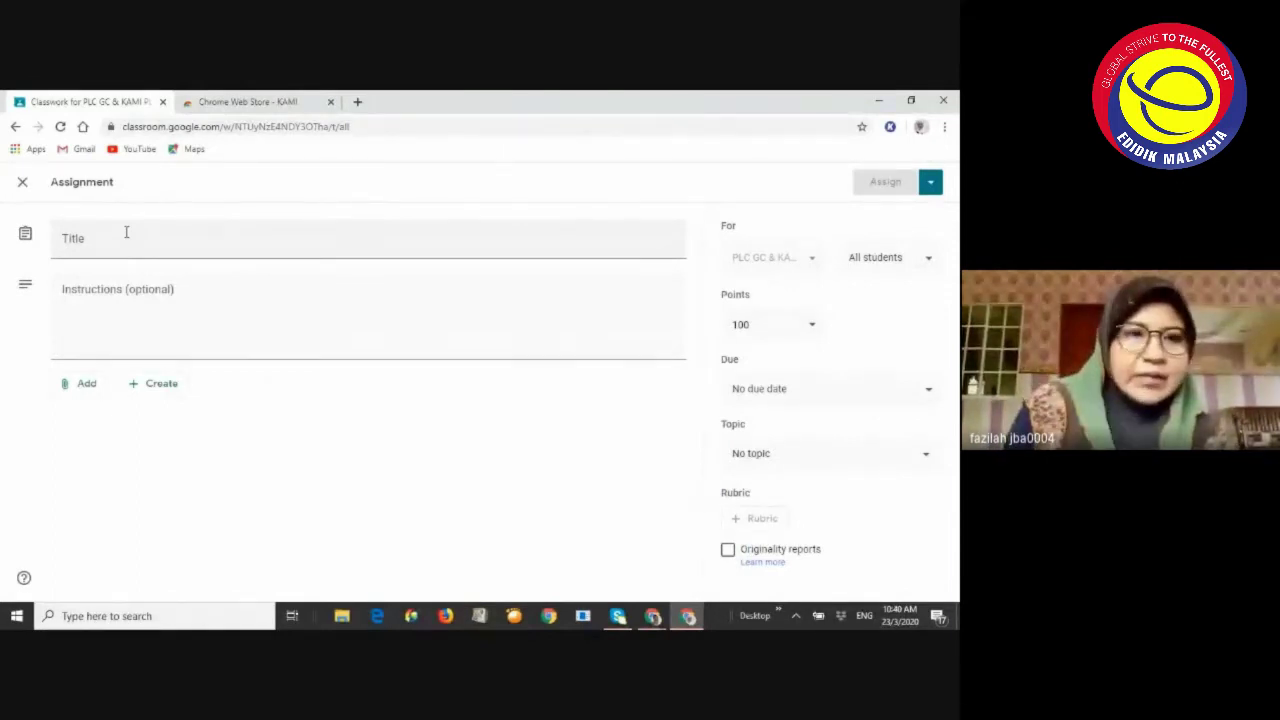
left_click(95, 240)
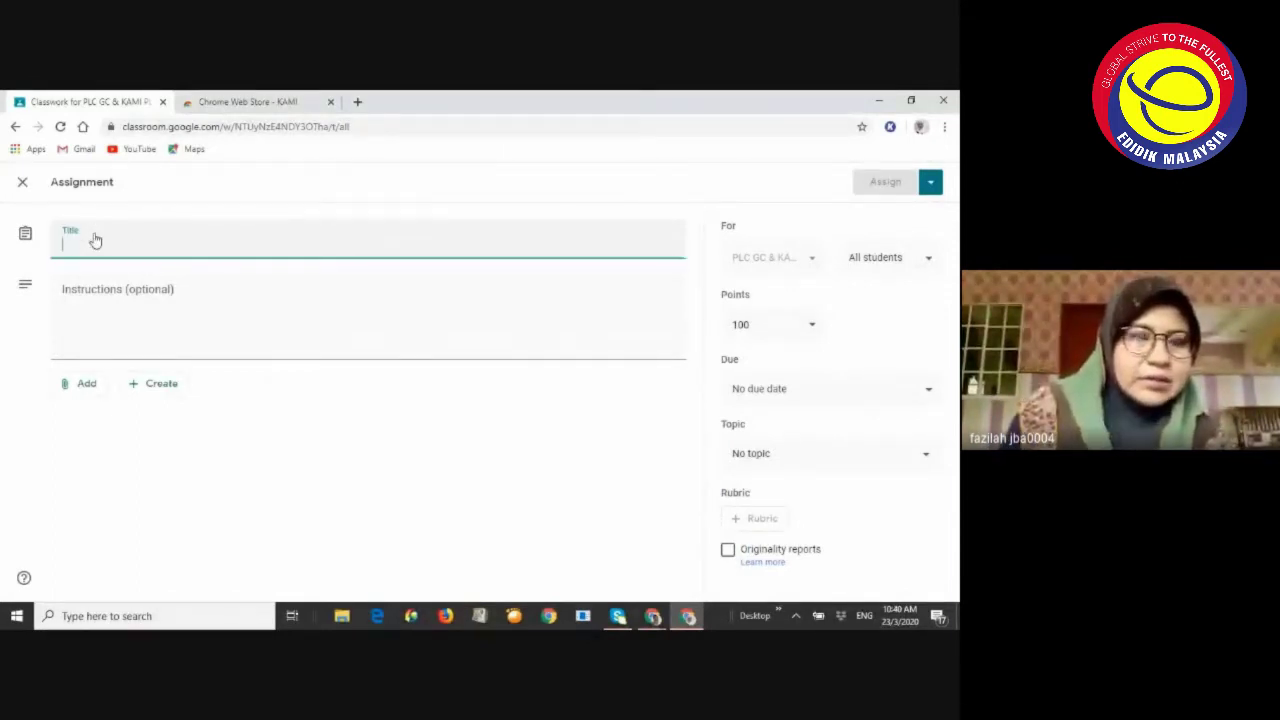
type("Latihan 2")
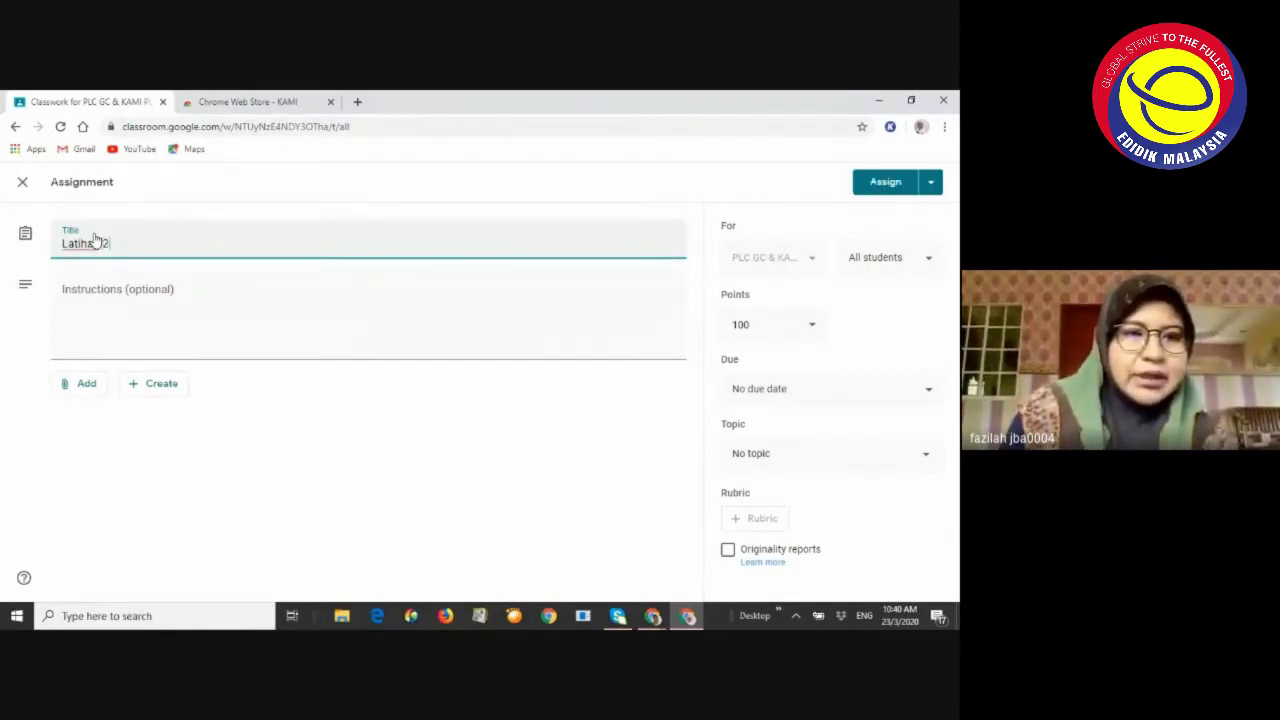
left_click(131, 296)
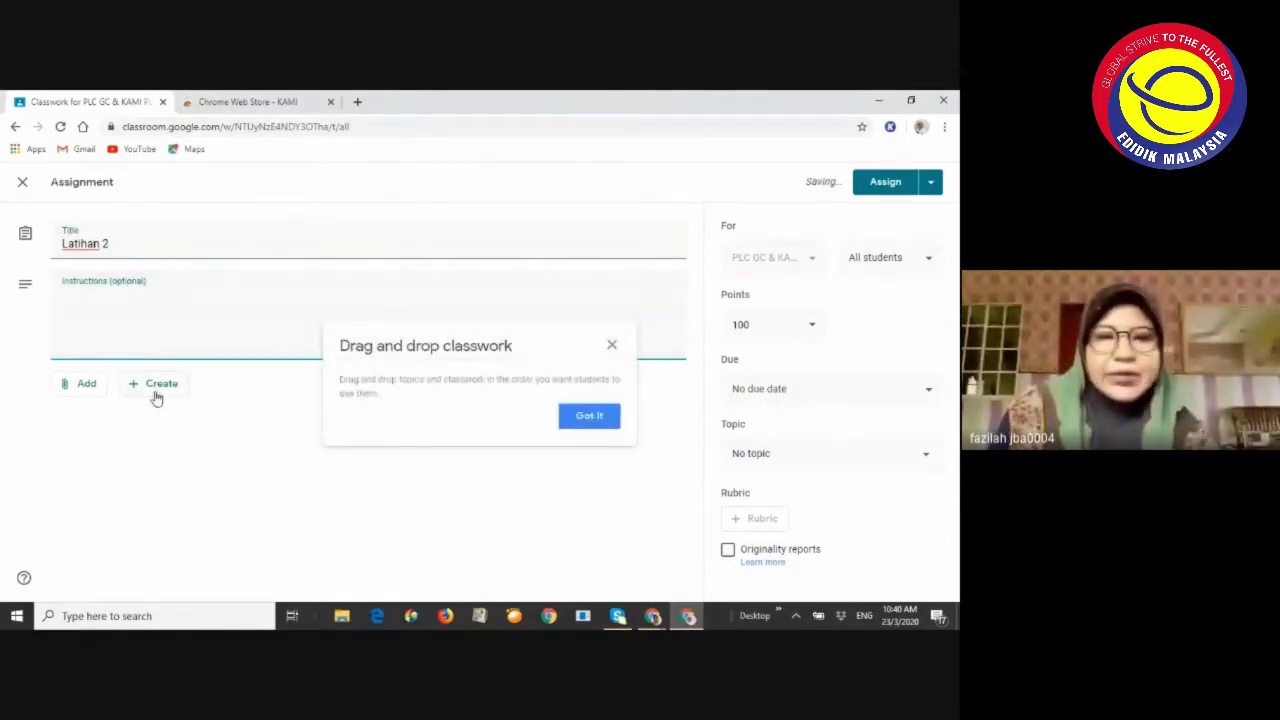
left_click(612, 346)
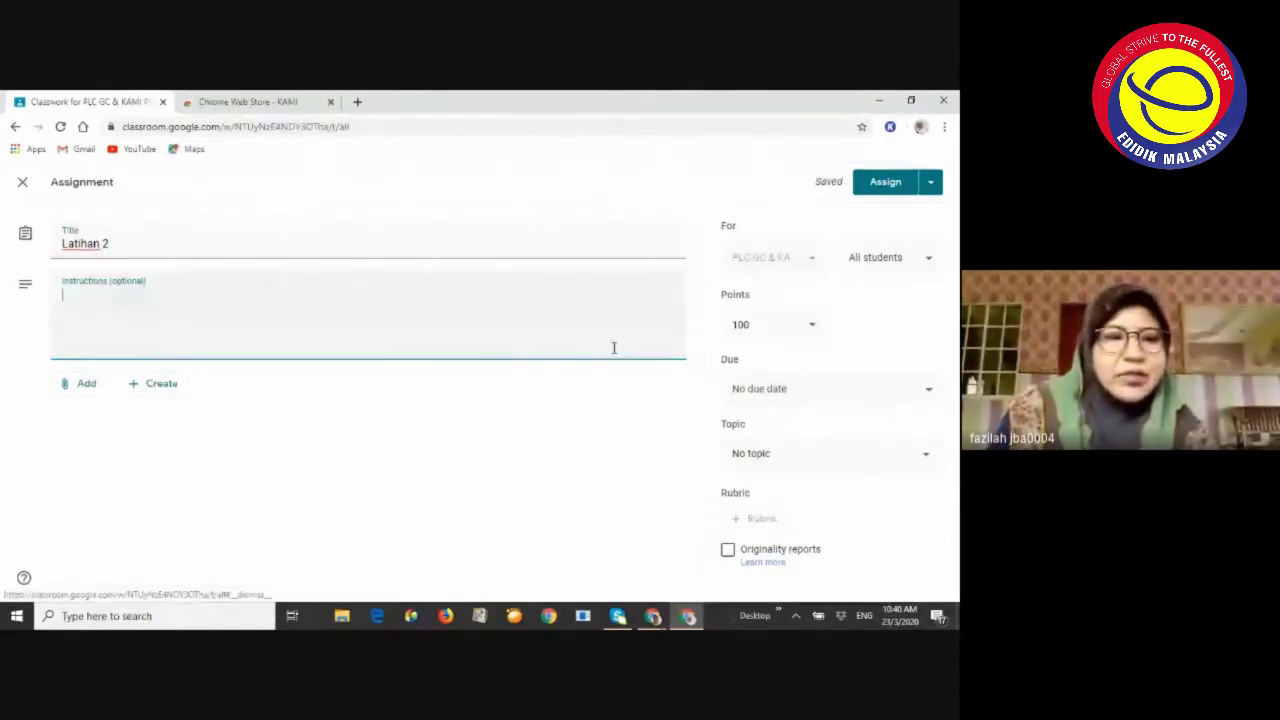
left_click(84, 392)
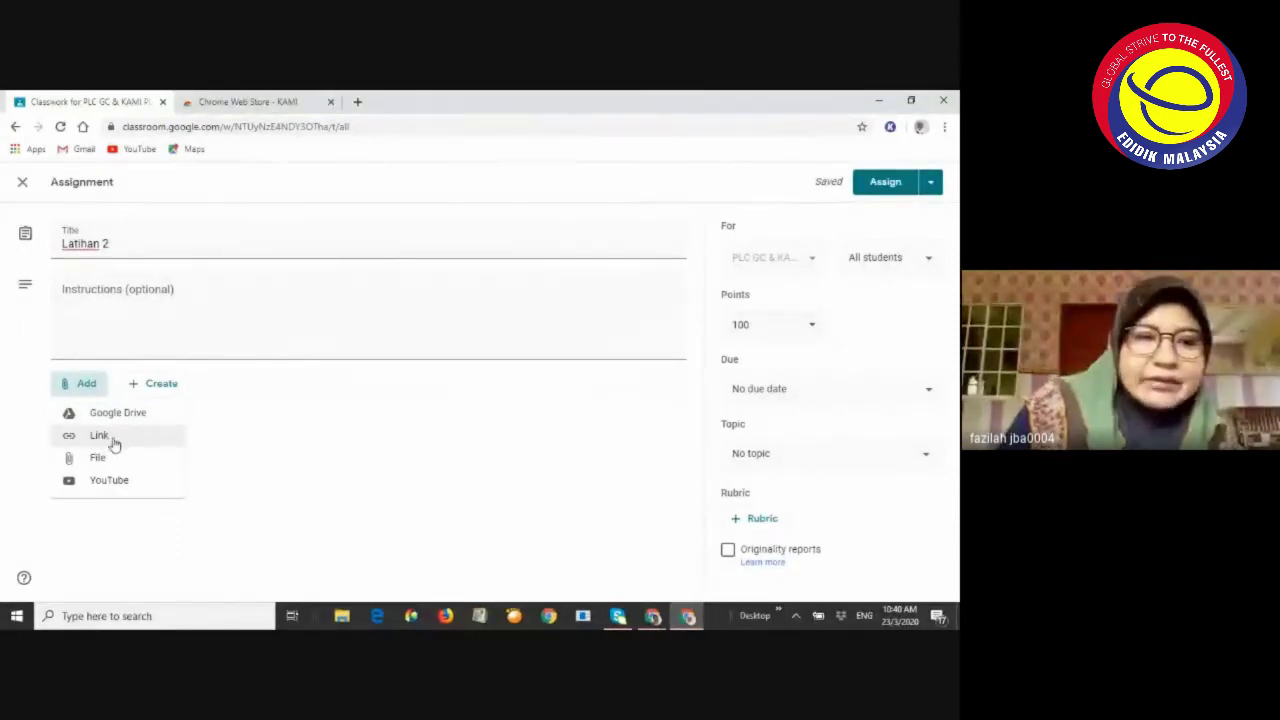
Upload Bahan 1.pdf from the computer as the Latihan 2 attachment
left_click(103, 456)
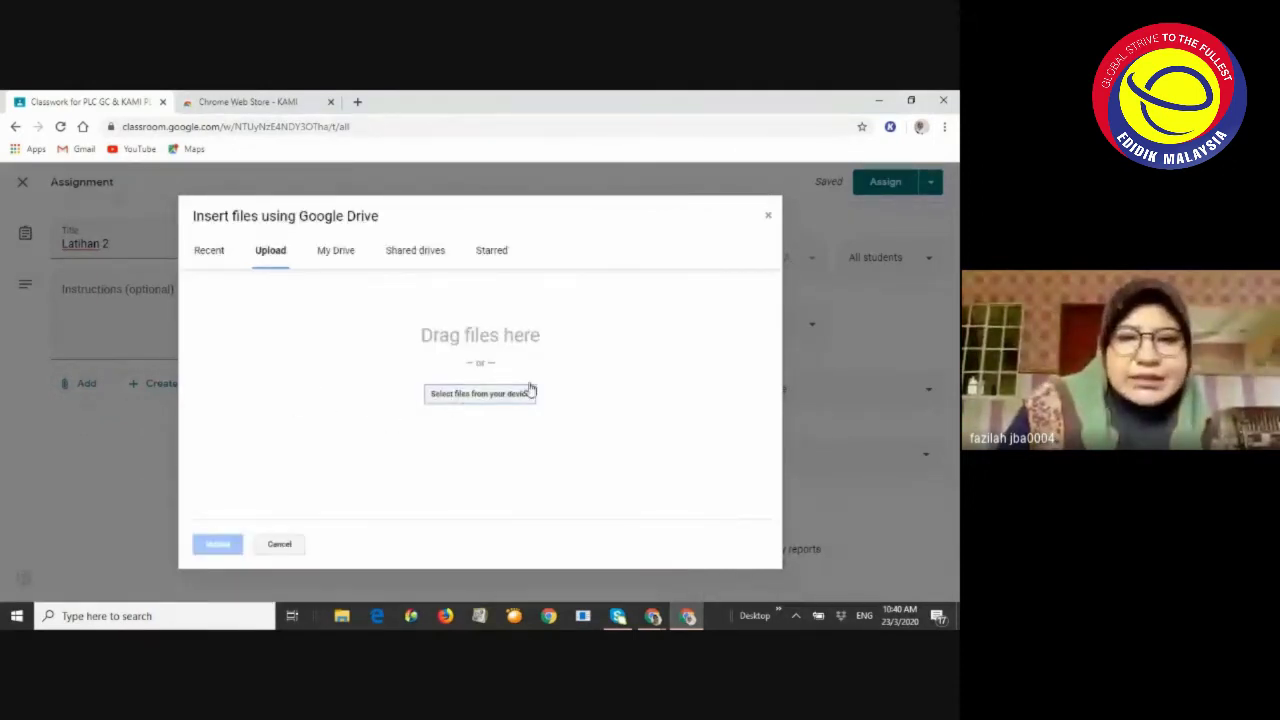
left_click(517, 394)
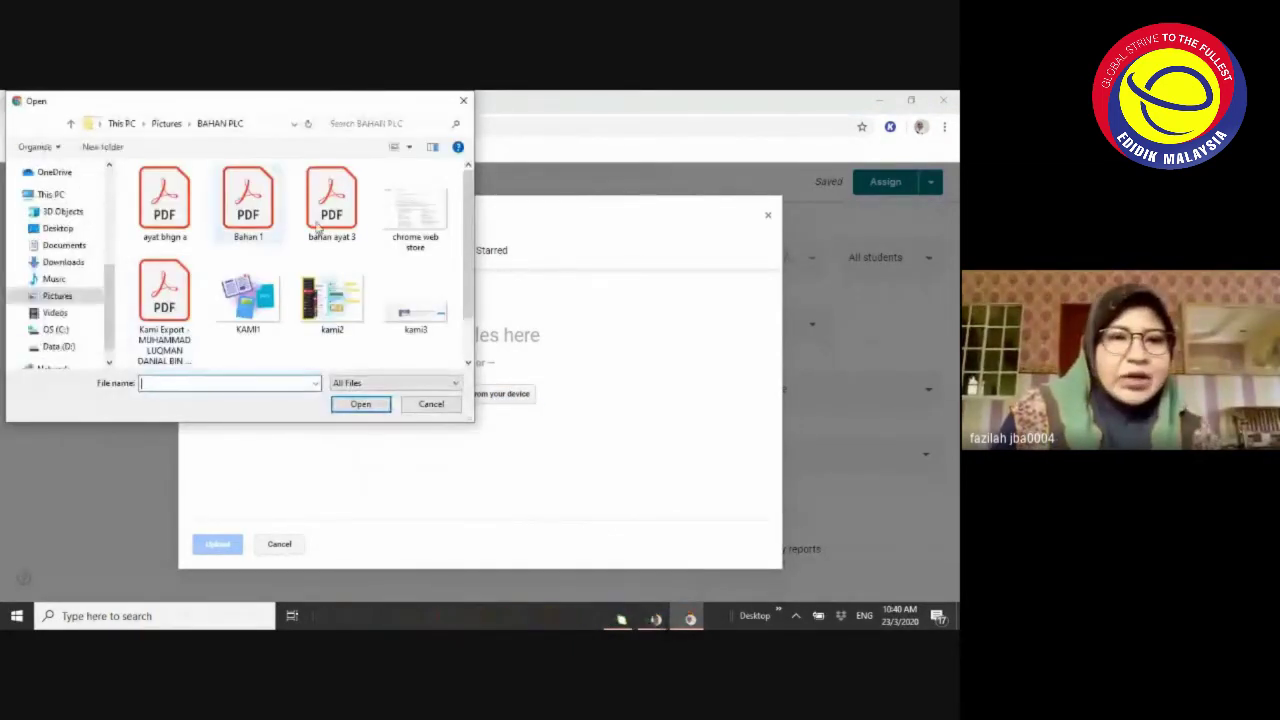
double_click(250, 200)
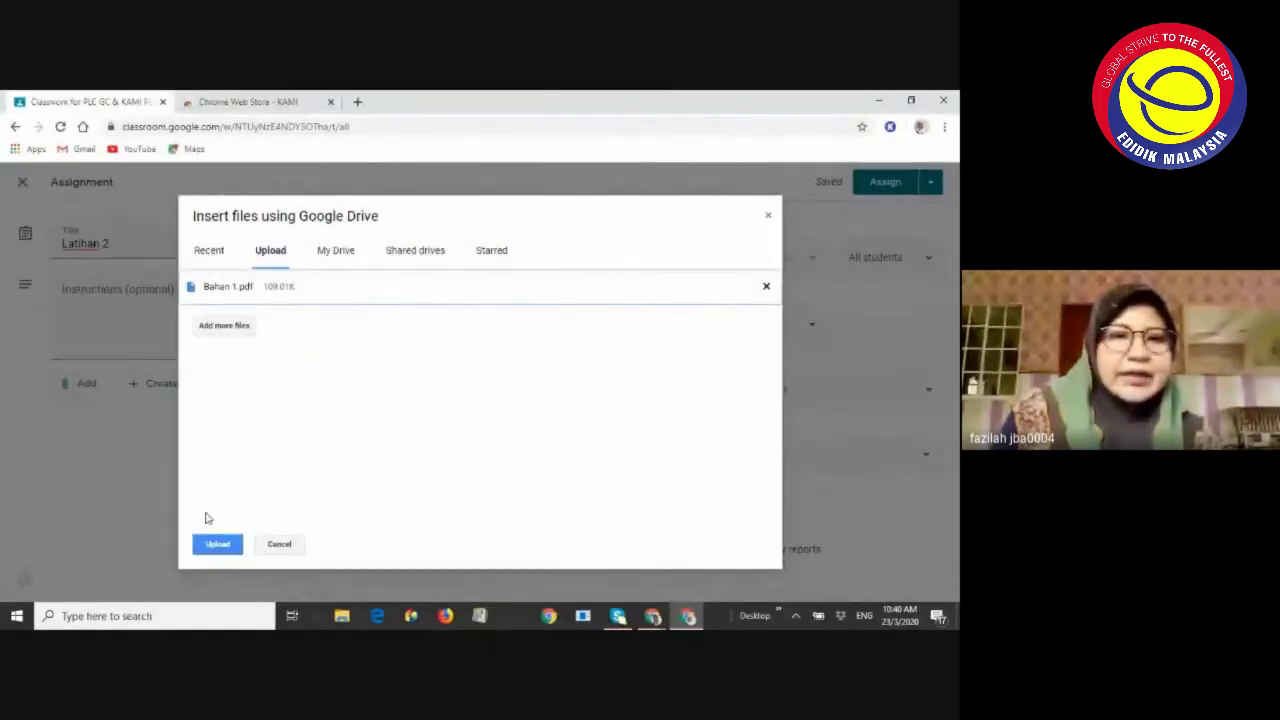
left_click(218, 544)
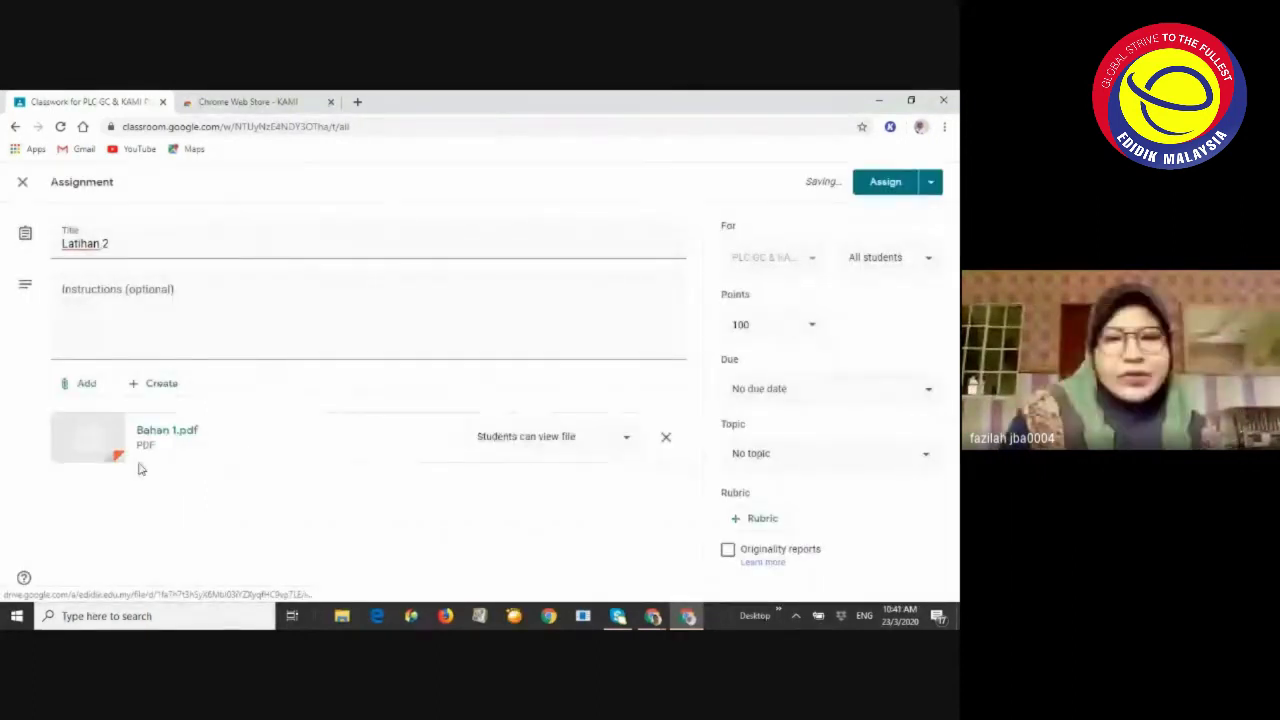
Set Bahan 1.pdf to 'Make a copy for each student'
left_click(628, 442)
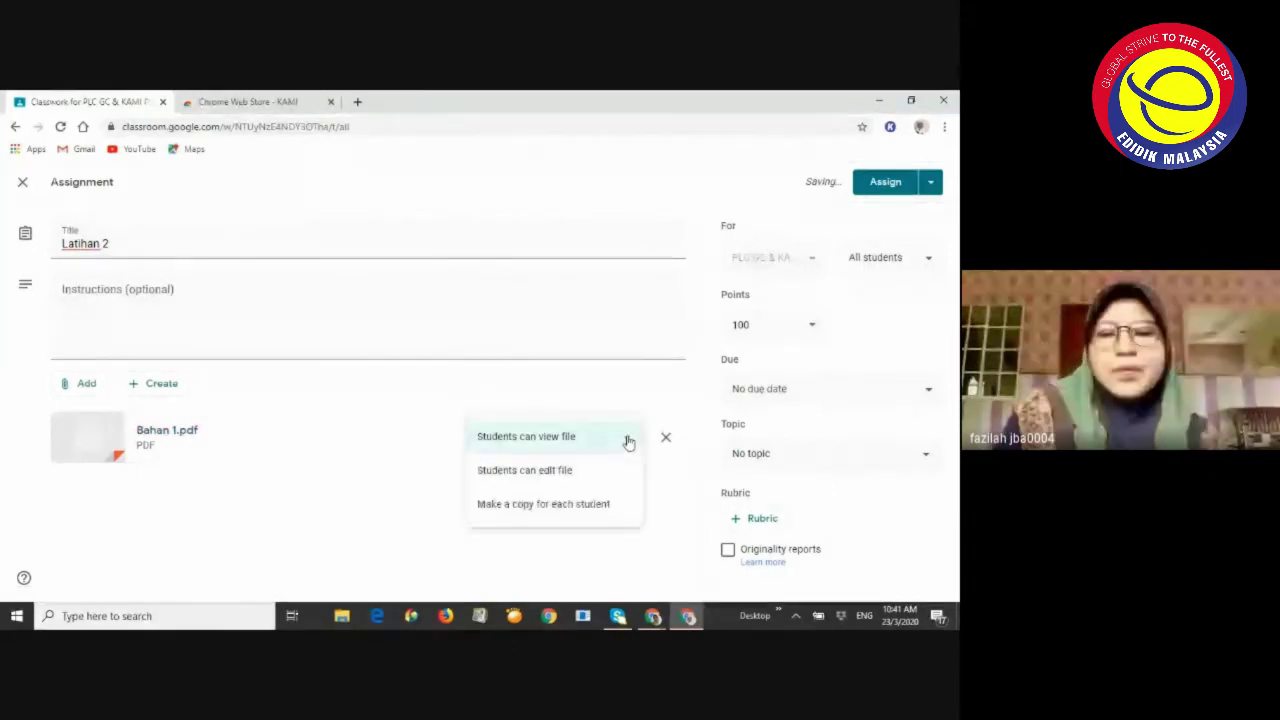
left_click(528, 506)
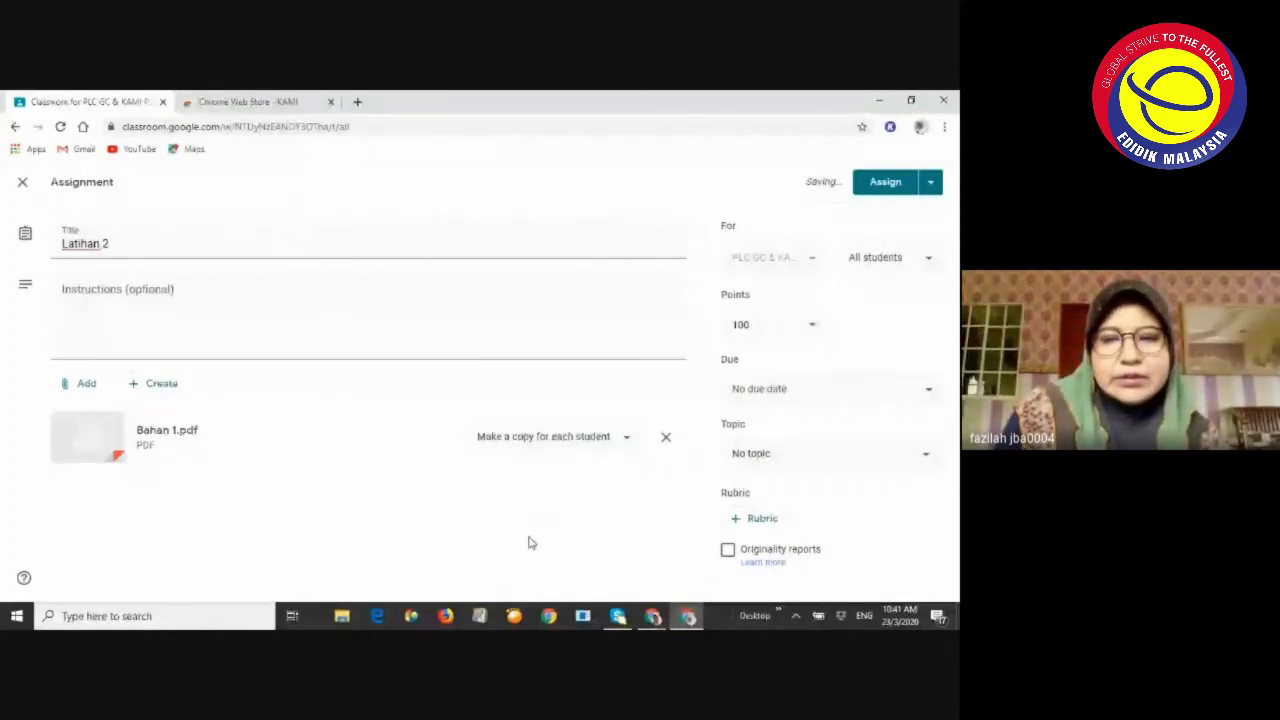
left_click(656, 617)
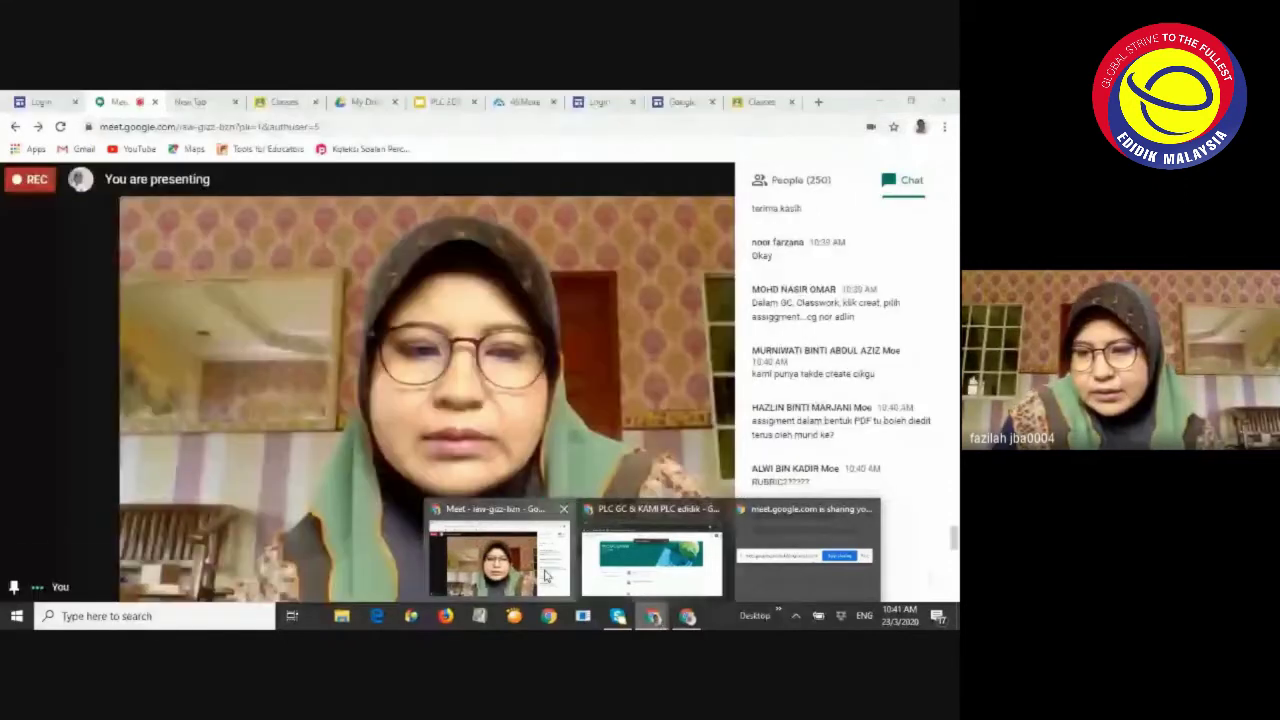
In the Meet call, scroll up through the chat questions, then close the chat panel
left_click(530, 565)
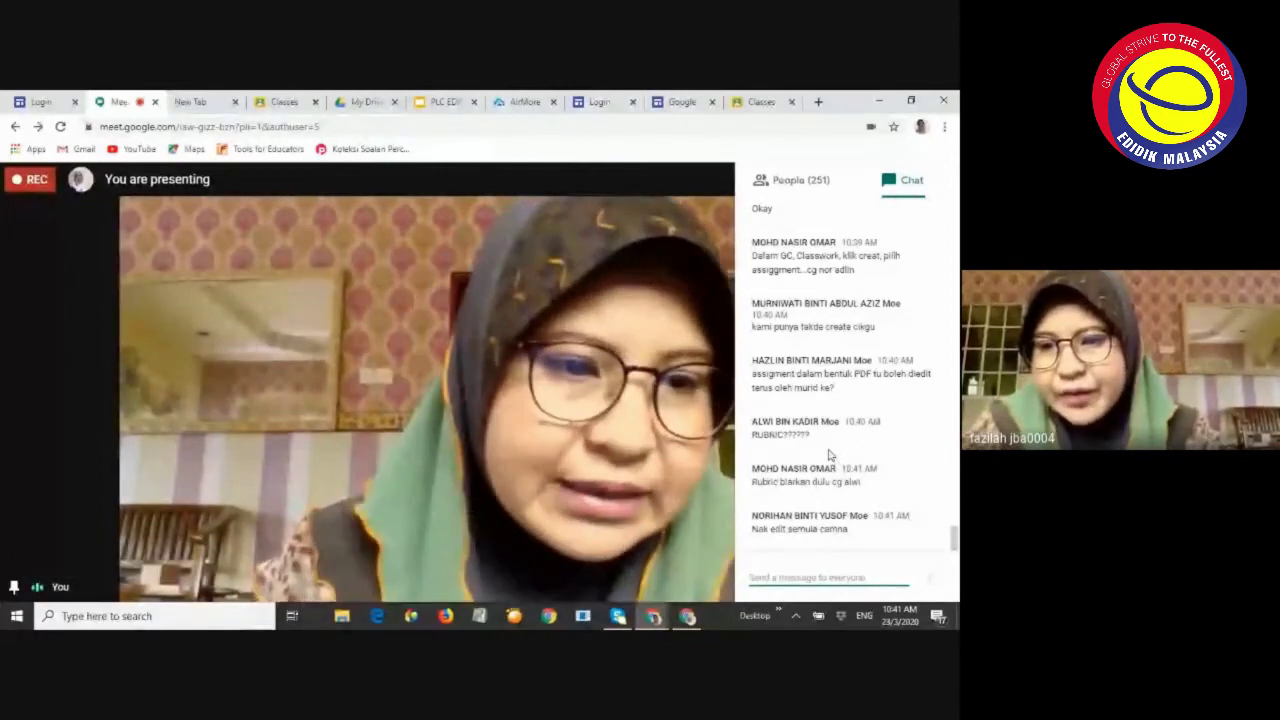
scroll(833, 445, "up", 1)
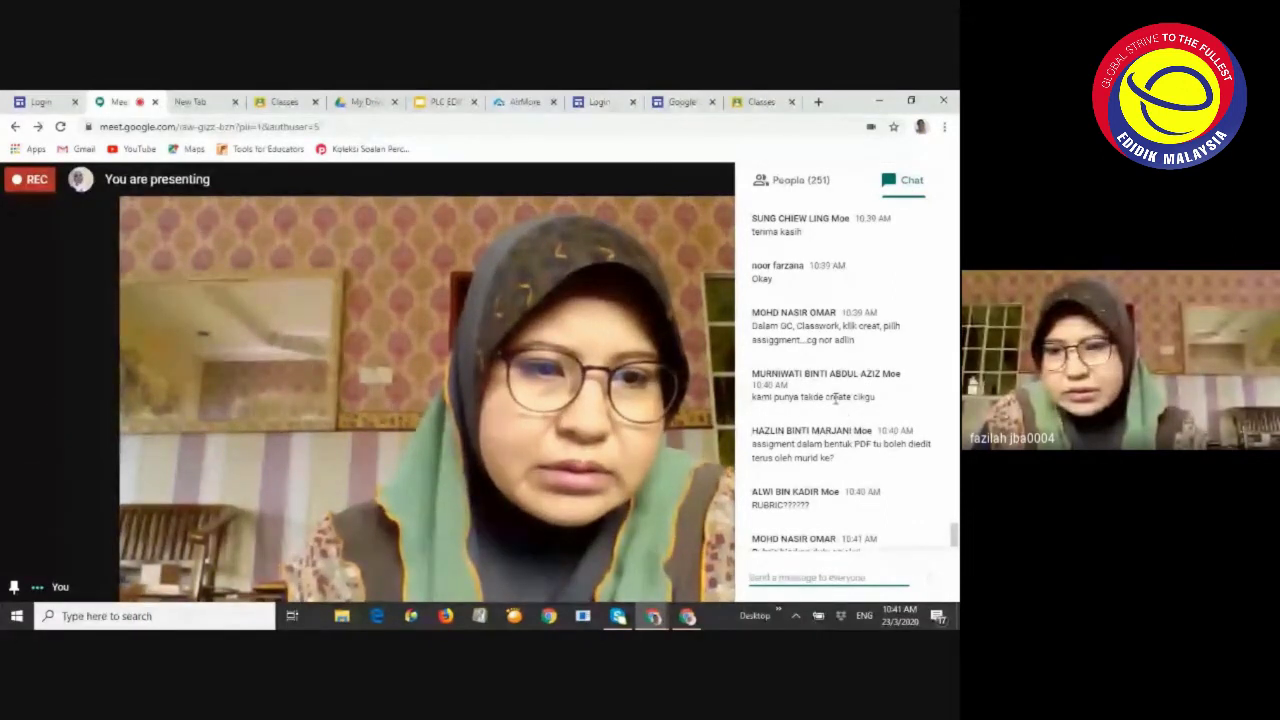
scroll(835, 405, "up", 1)
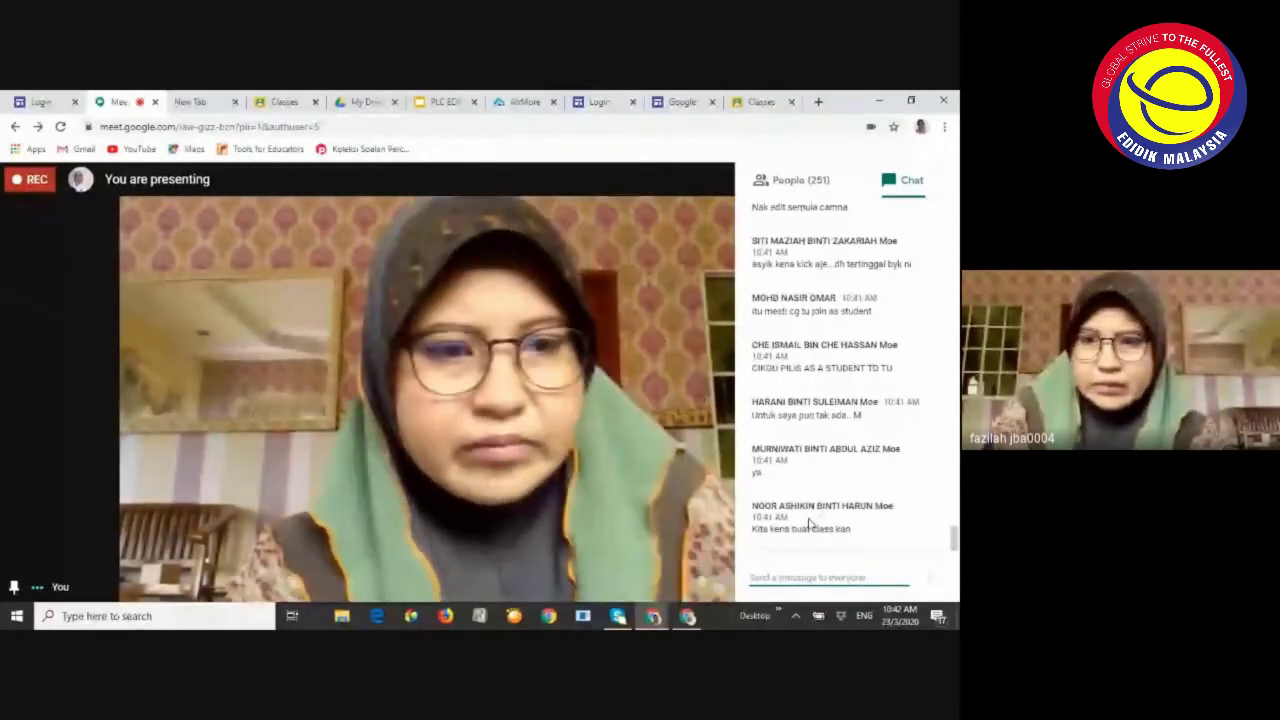
left_click(716, 462)
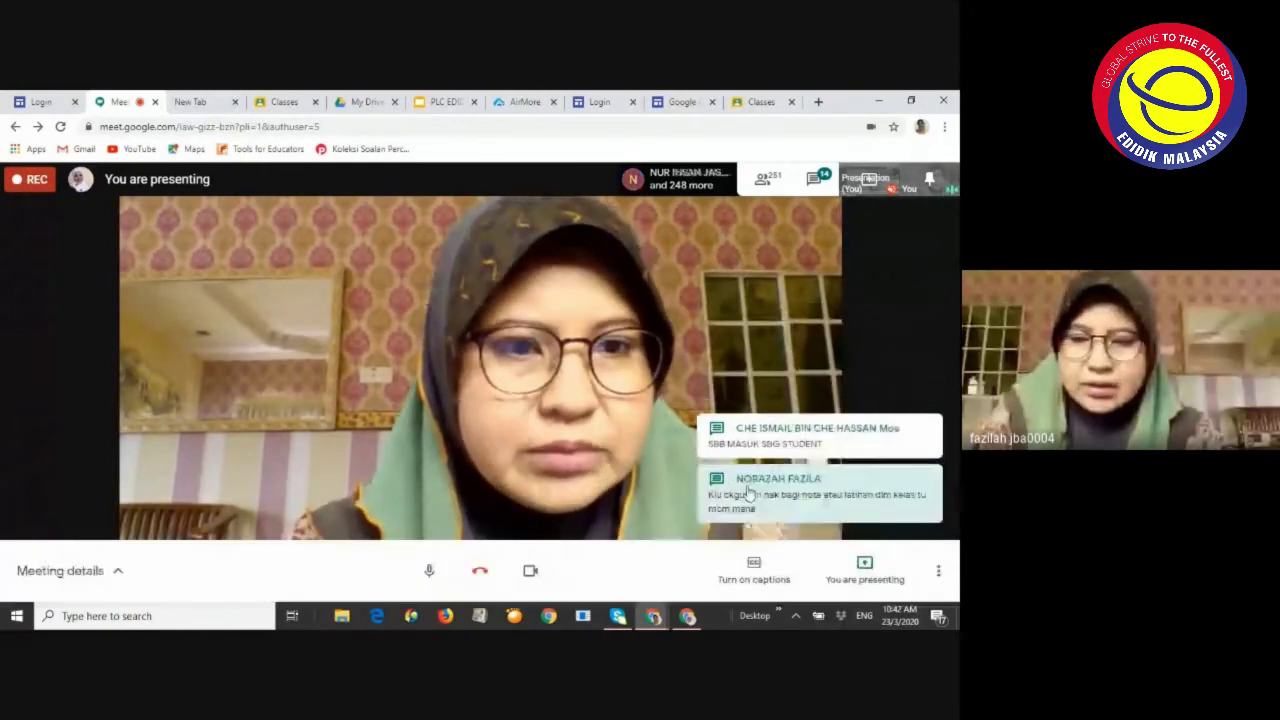
Reopen the Meet chat to keep reading, then return to the Latihan 2 draft
left_click(668, 617)
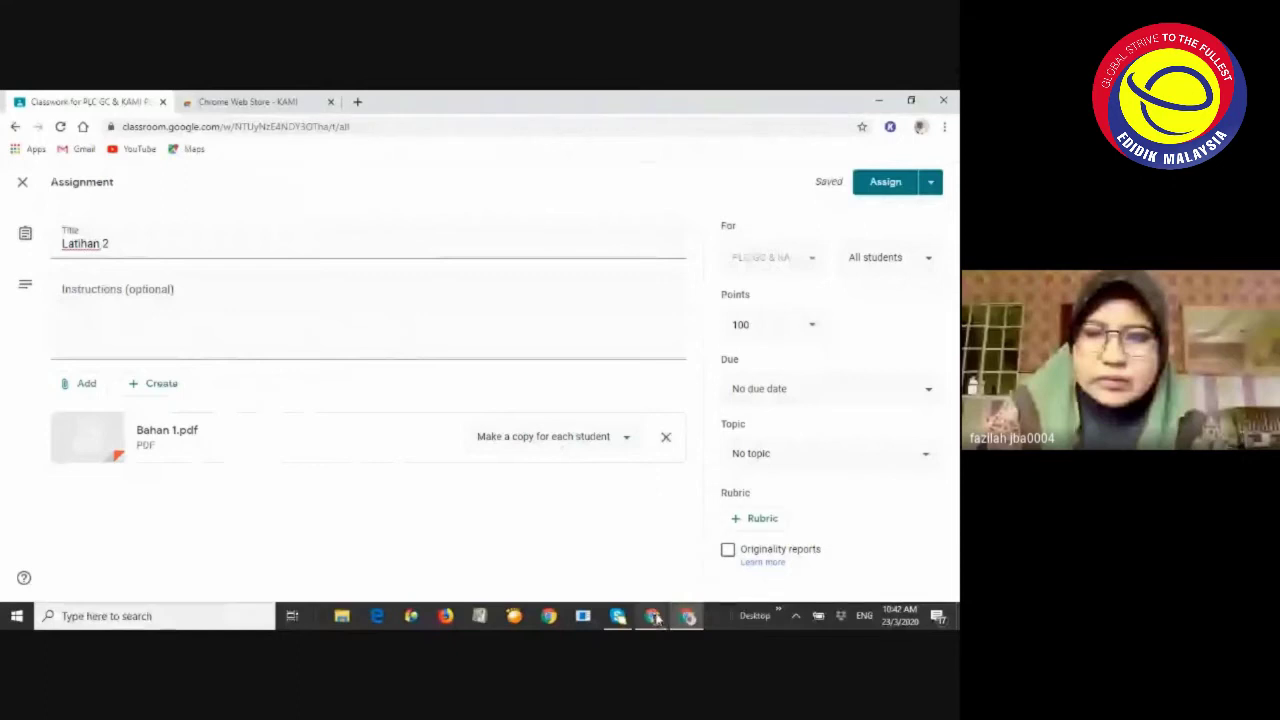
mouse_move(656, 618)
left_click(500, 555)
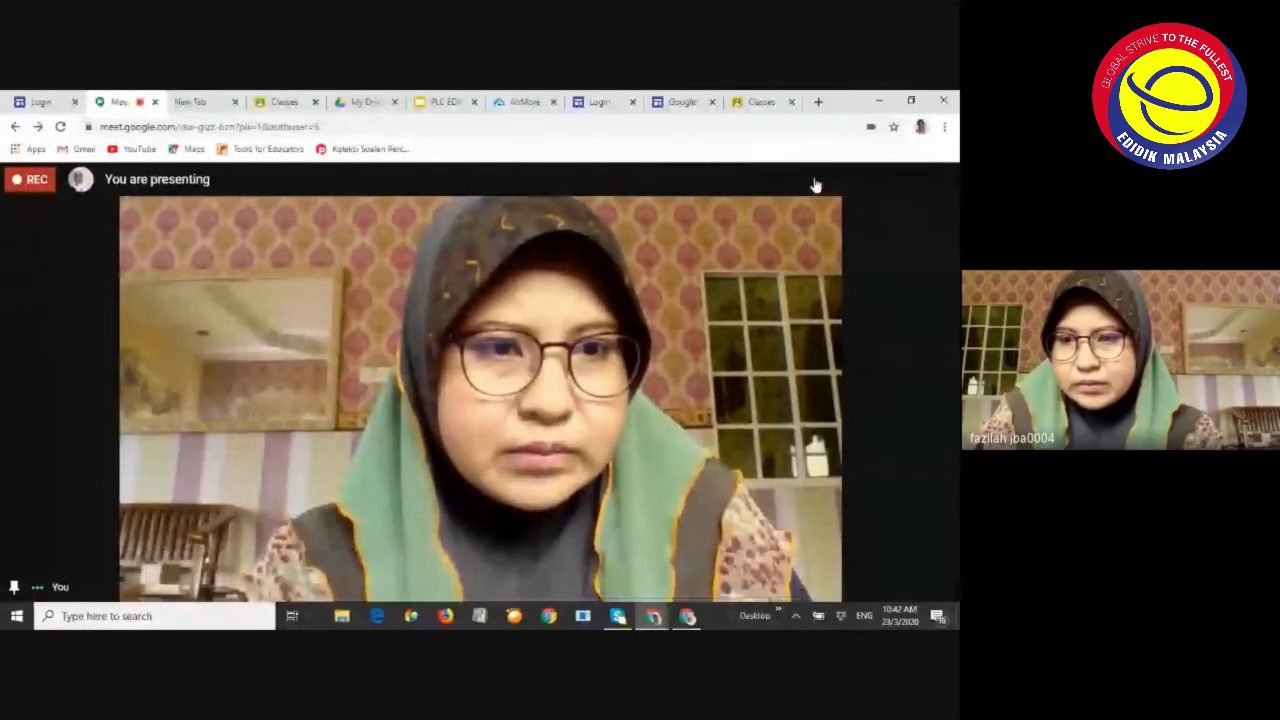
left_click(903, 182)
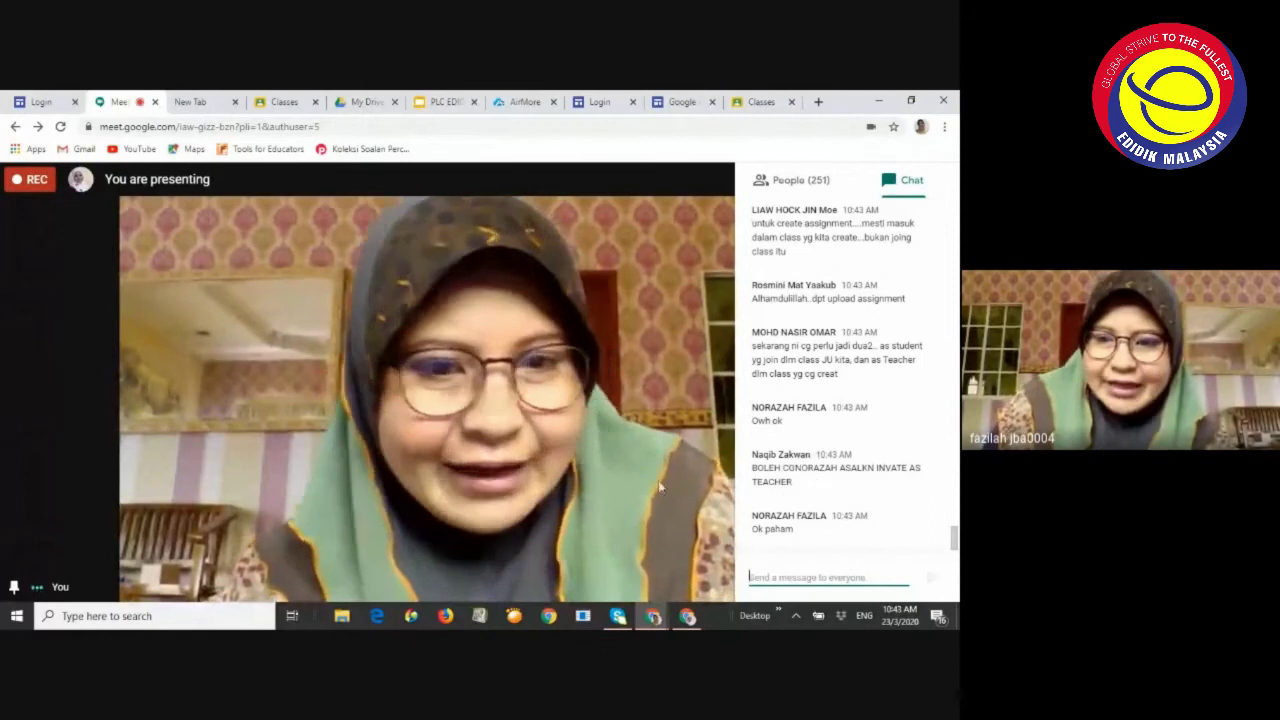
left_click(686, 615)
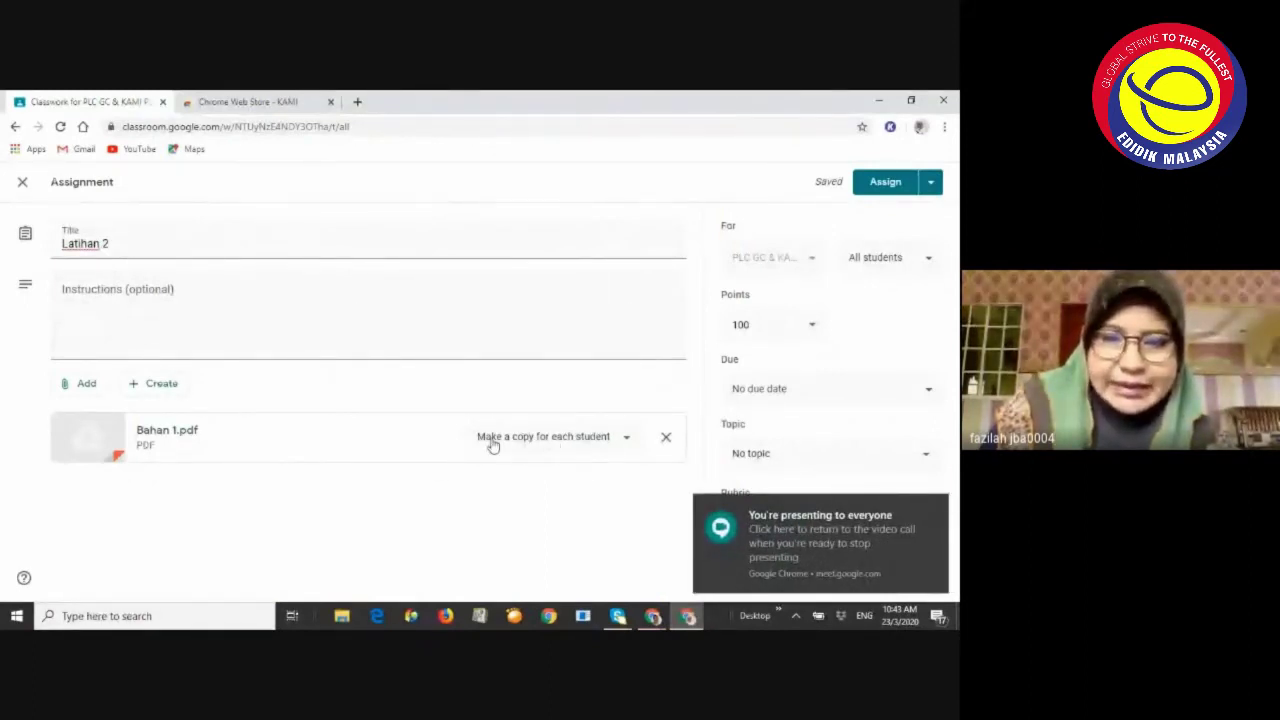
Keep Bahan 1.pdf as a copy per student and check the assigned student list
left_click(628, 440)
left_click(566, 437)
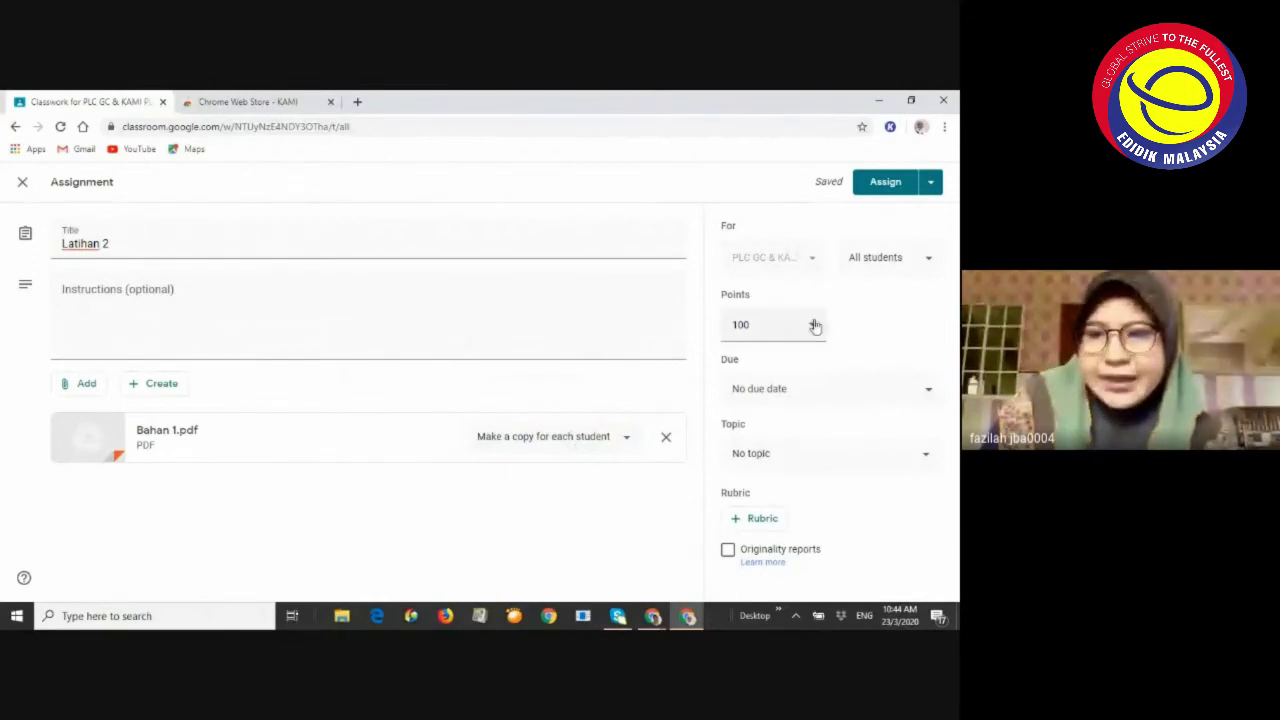
left_click(929, 260)
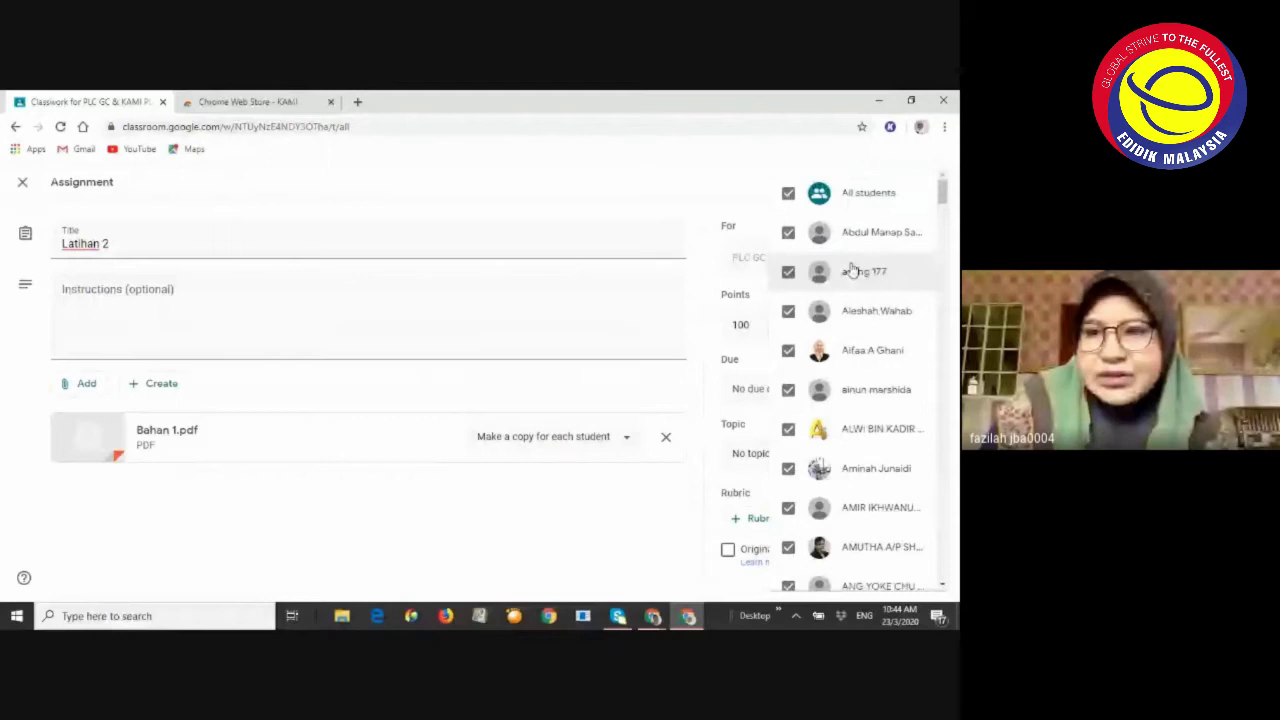
left_click(683, 197)
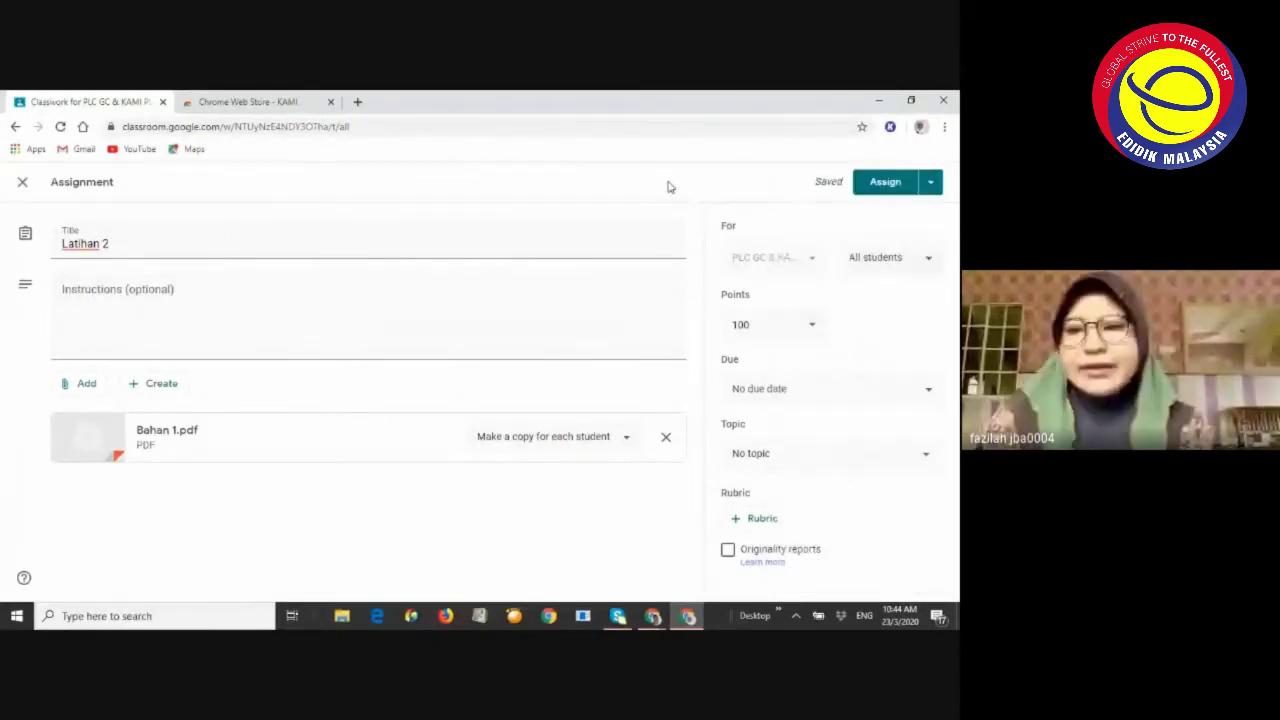
left_click(907, 259)
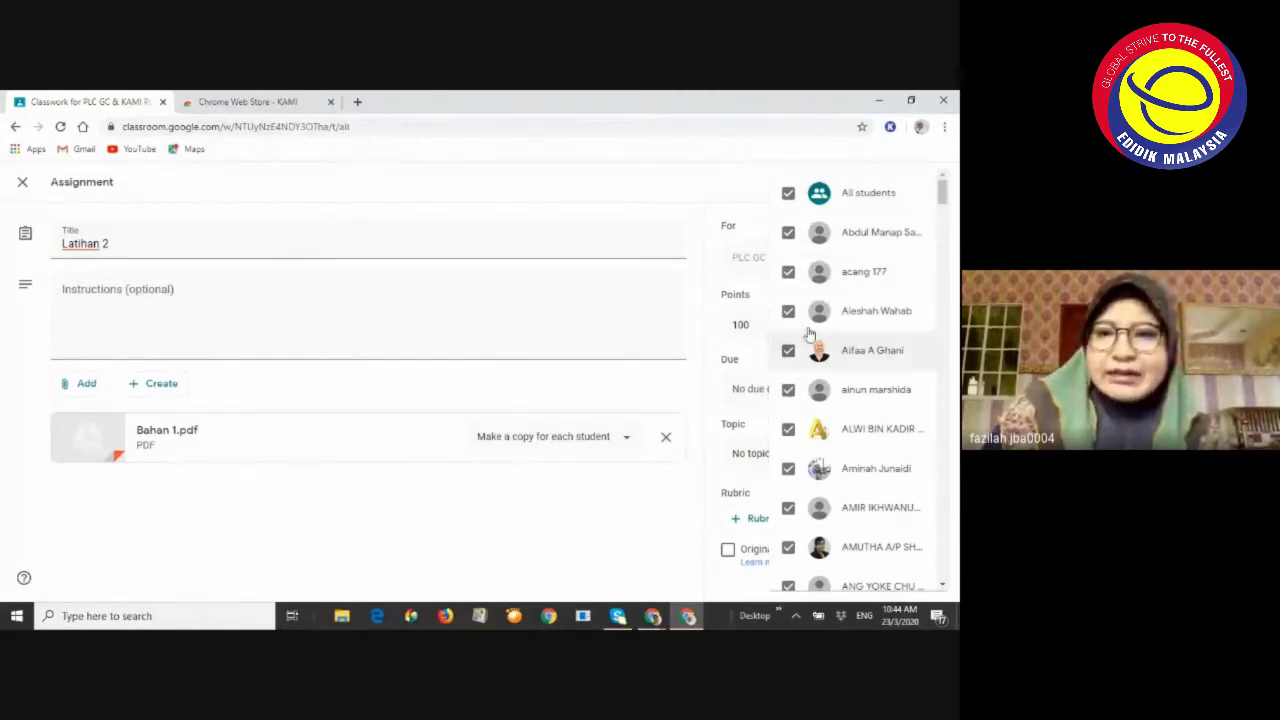
left_click(752, 177)
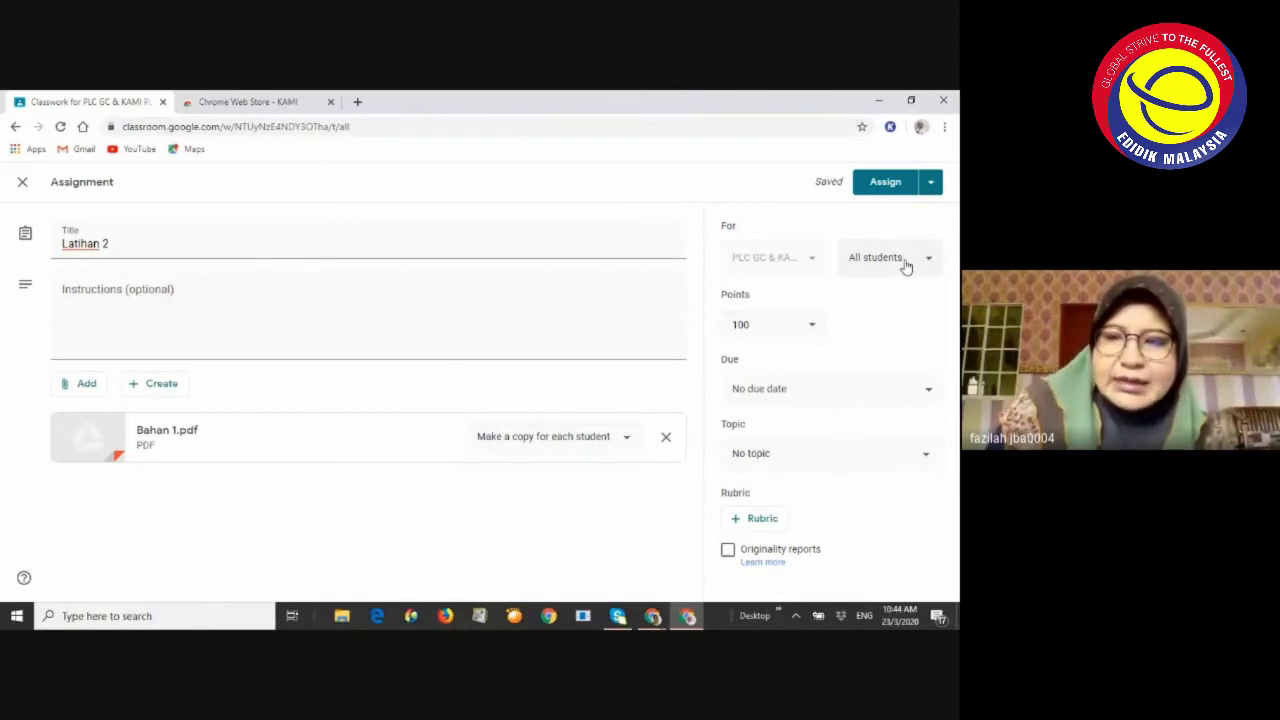
Untick three students, then re-tick them so Latihan 2 stays assigned to all students
left_click(906, 262)
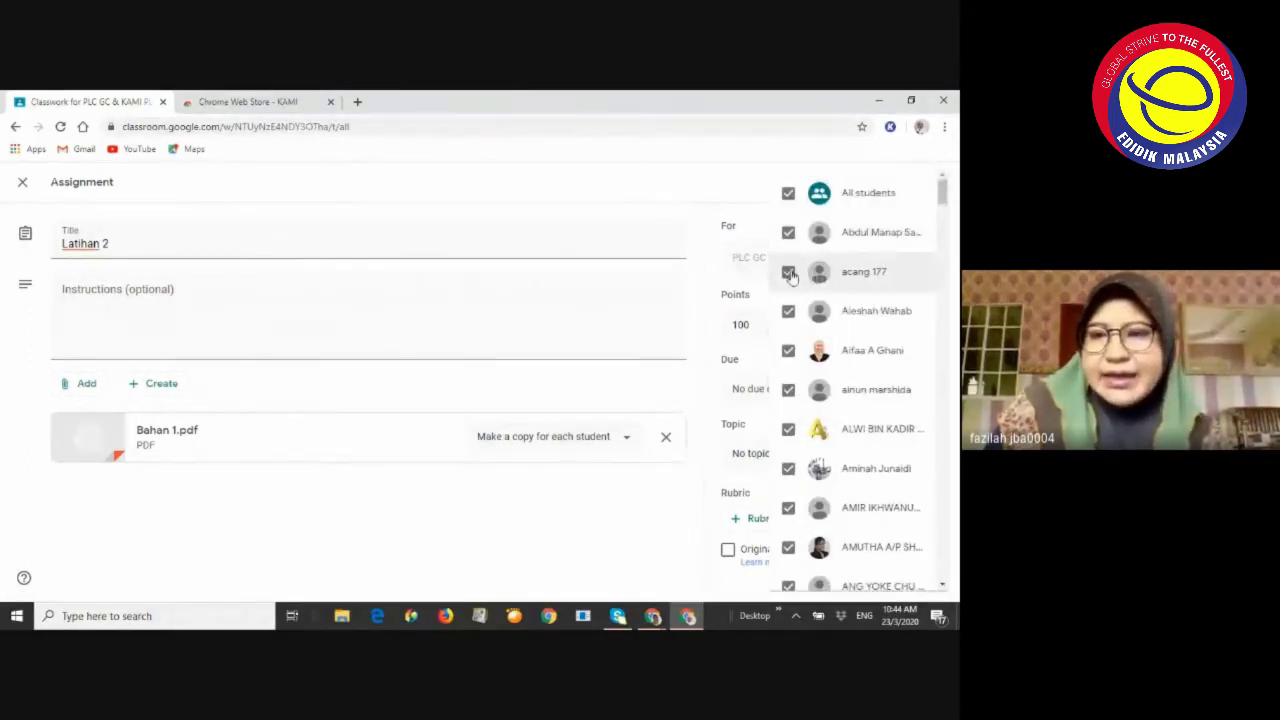
left_click(789, 273)
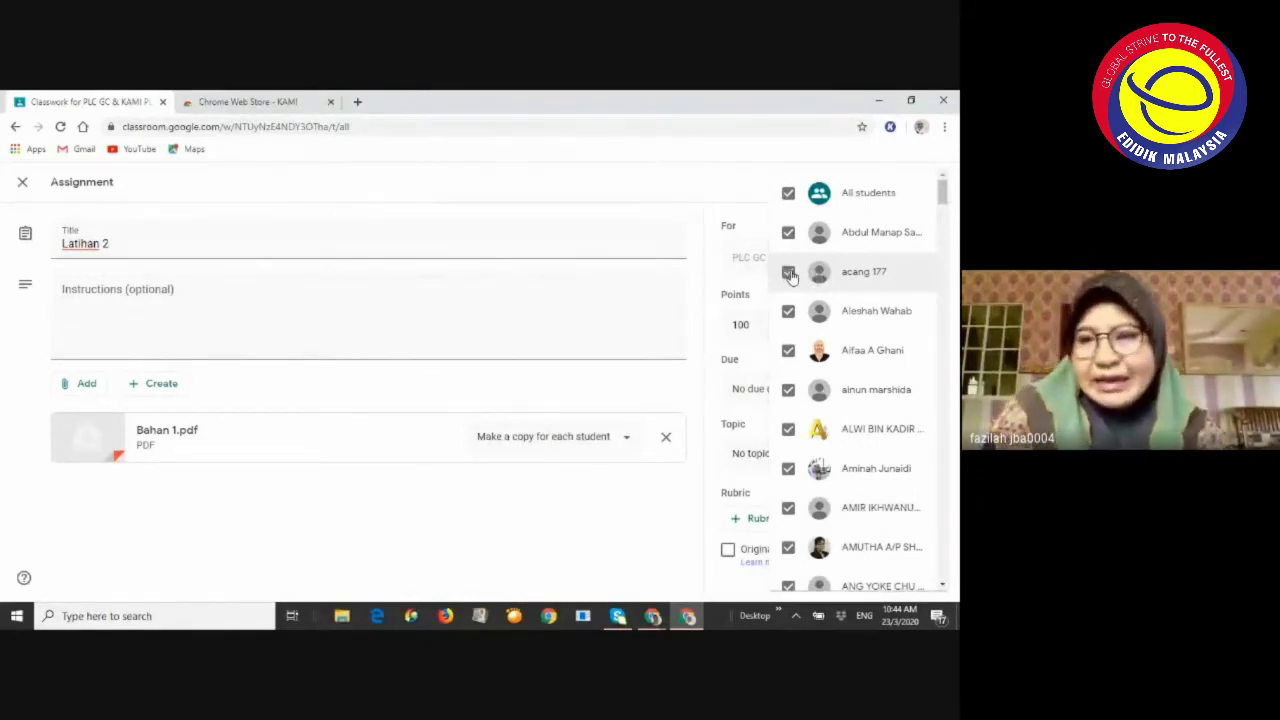
left_click(789, 312)
left_click(788, 352)
left_click(788, 351)
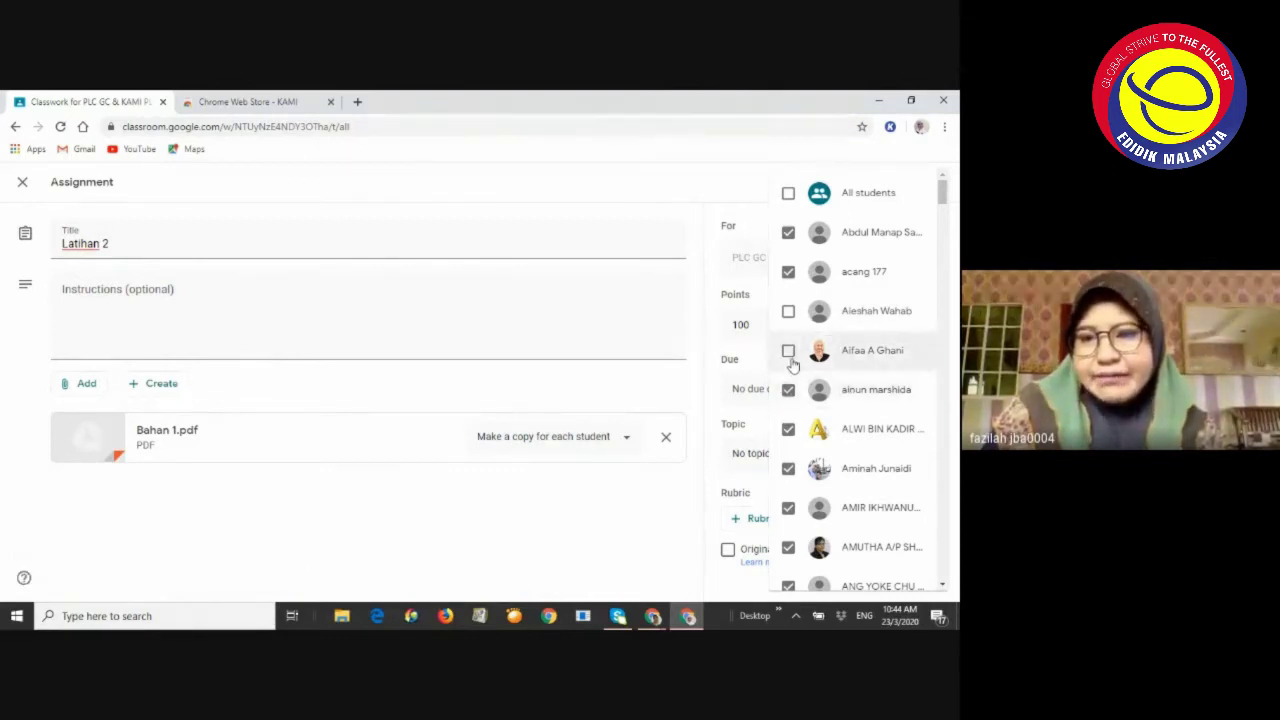
left_click(789, 312)
left_click(664, 174)
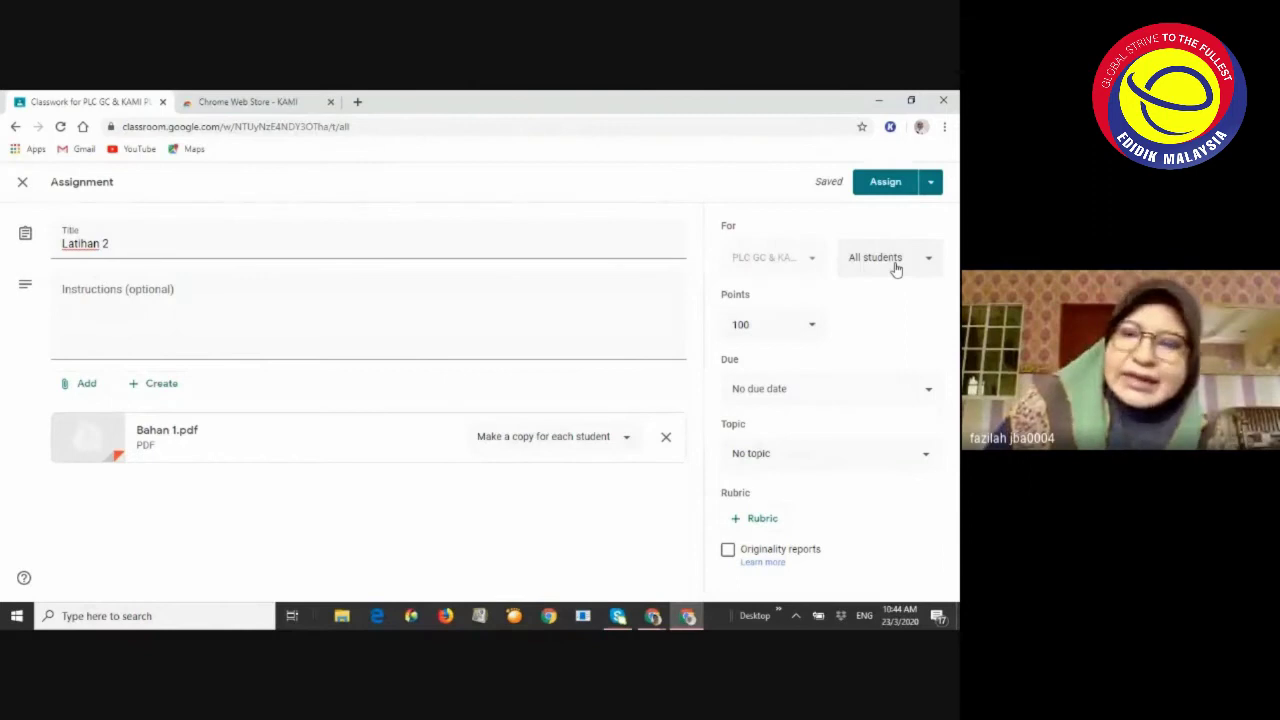
Set points to 20 and the due date to Tue, Mar 31, 11:59 PM
left_click(775, 330)
key("BackSpace")
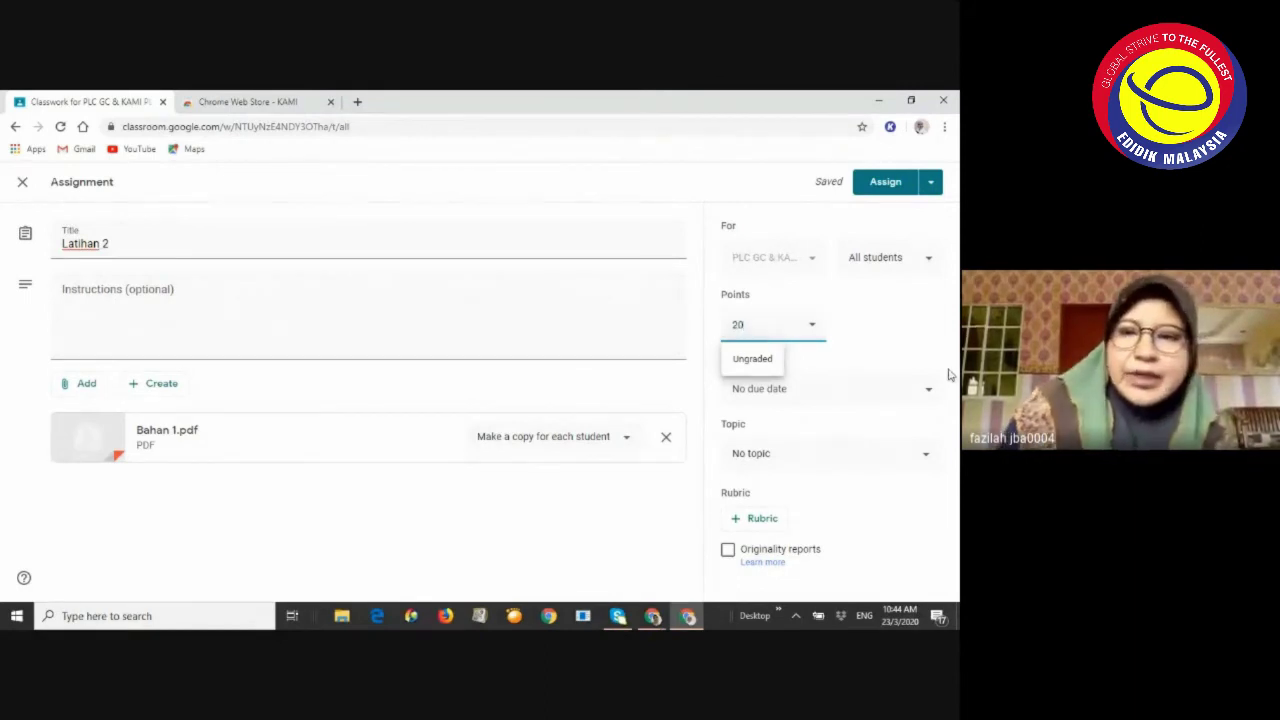
left_click(789, 400)
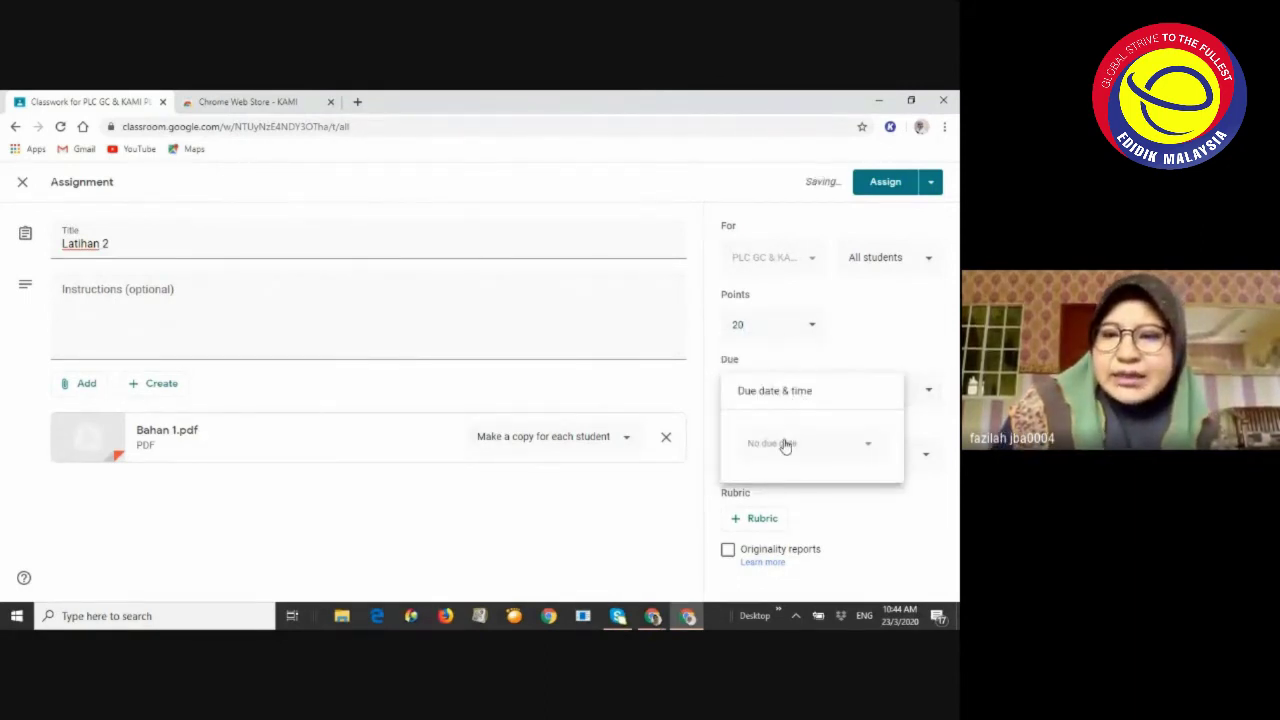
left_click(790, 437)
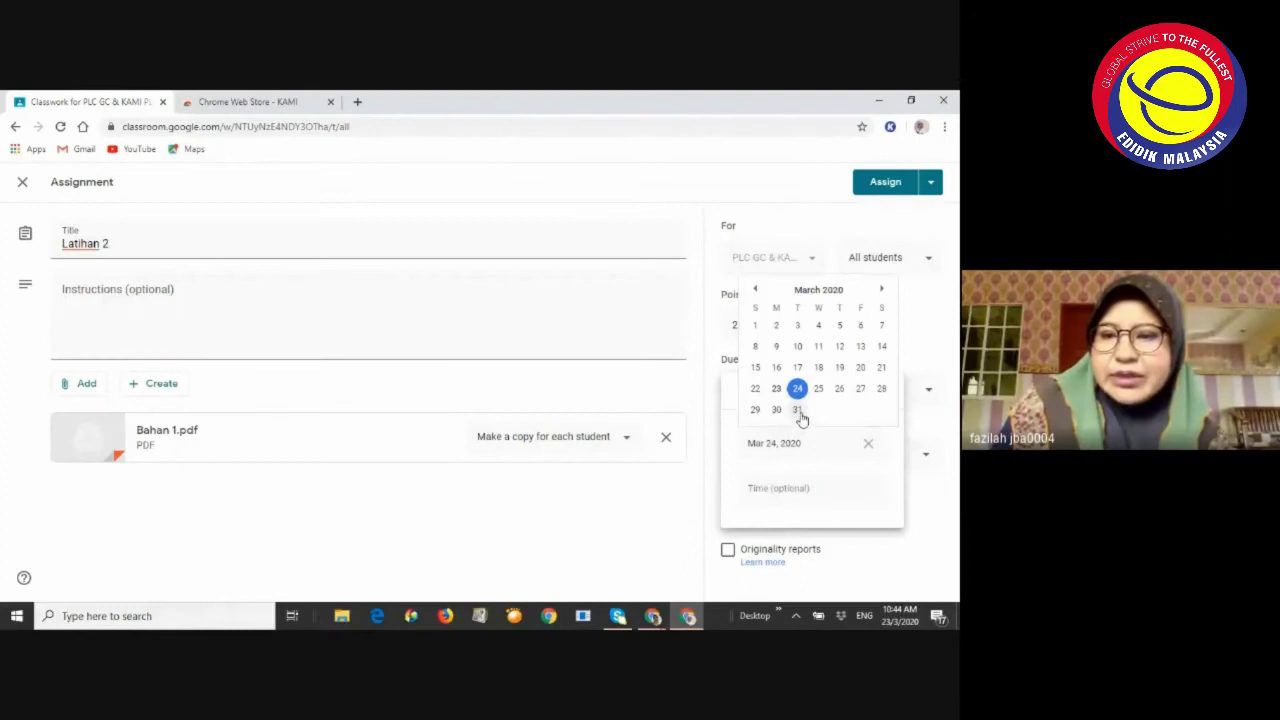
left_click(801, 418)
left_click(784, 489)
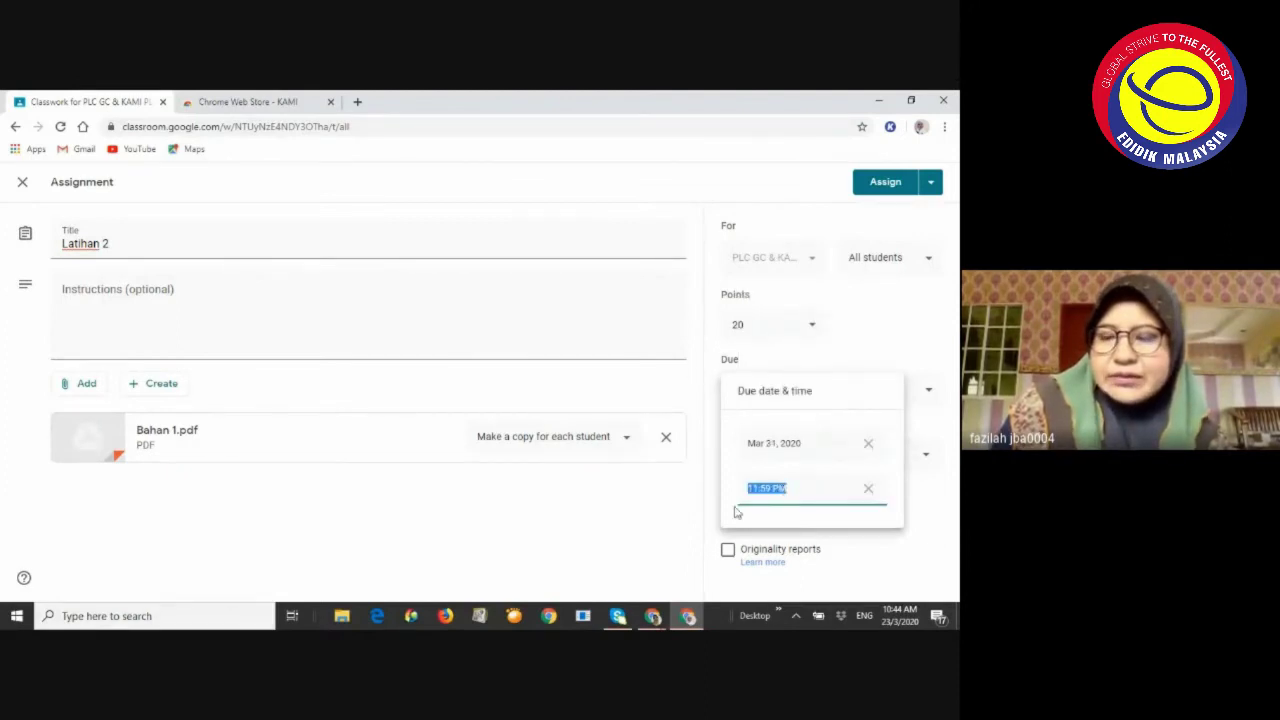
left_click(705, 515)
File Latihan 2 under topic BAHAGIAN A, skip the rubric, and assign it
left_click(782, 459)
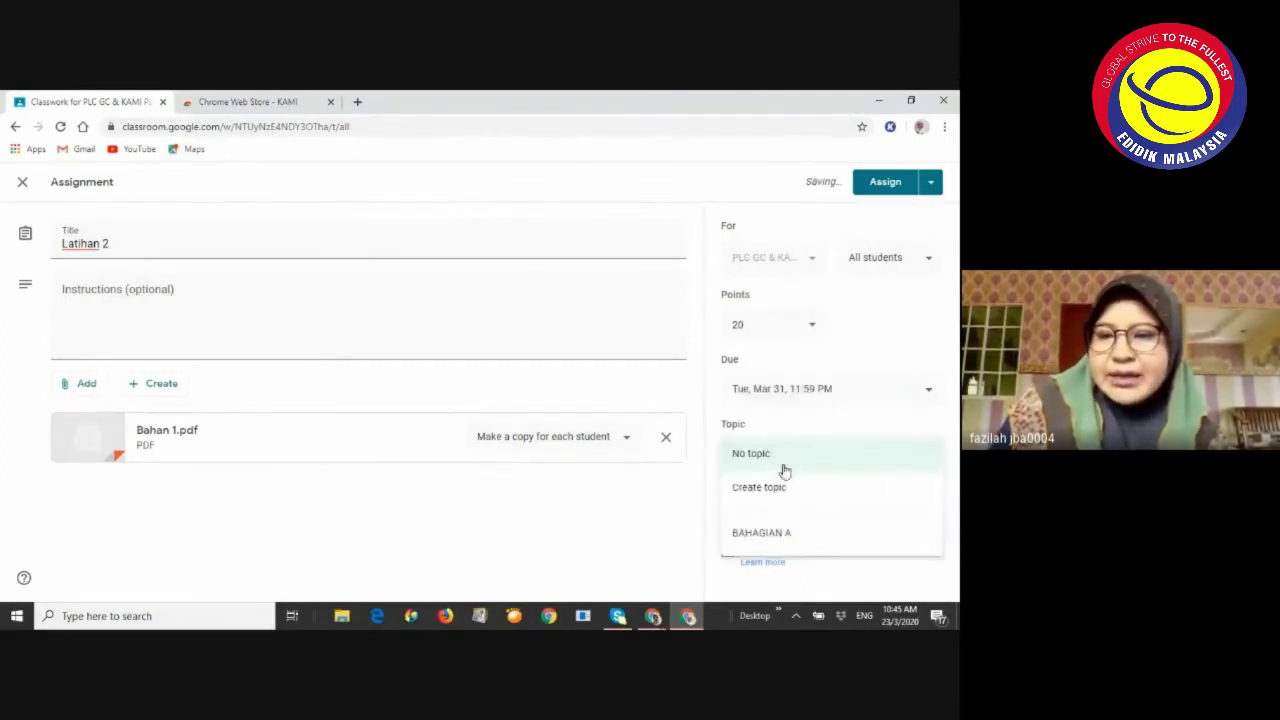
left_click(788, 544)
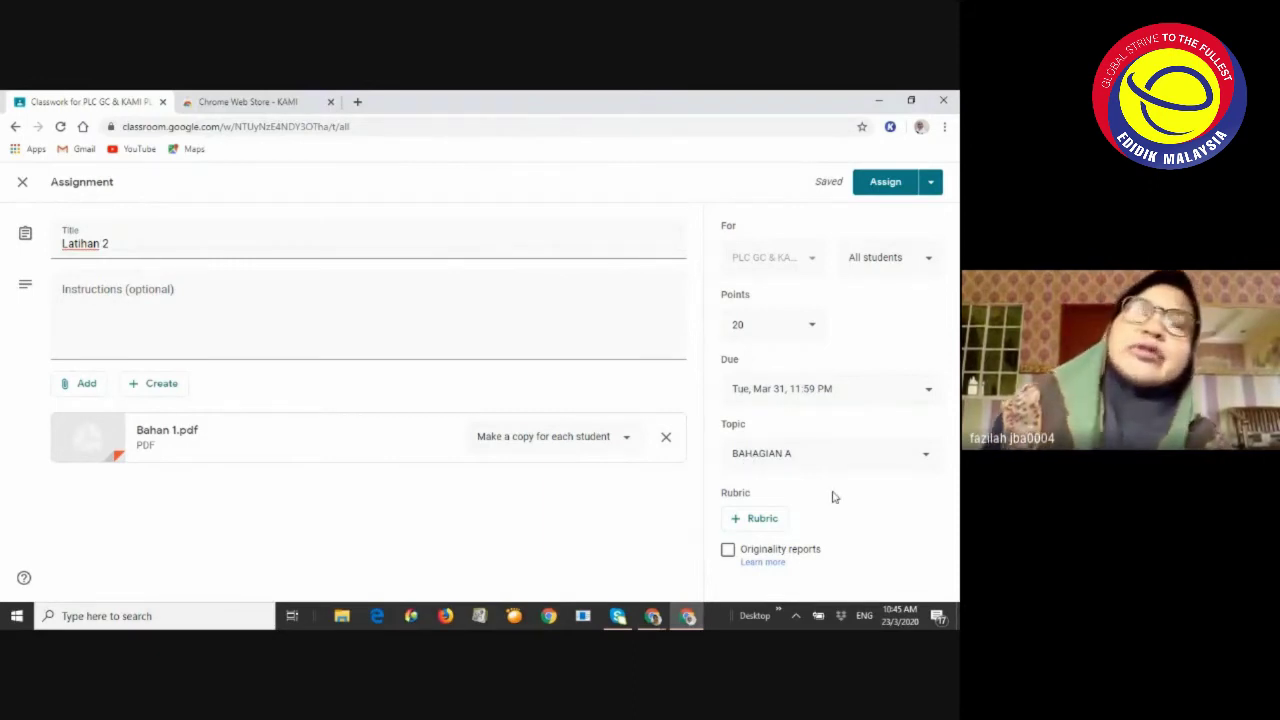
left_click(762, 519)
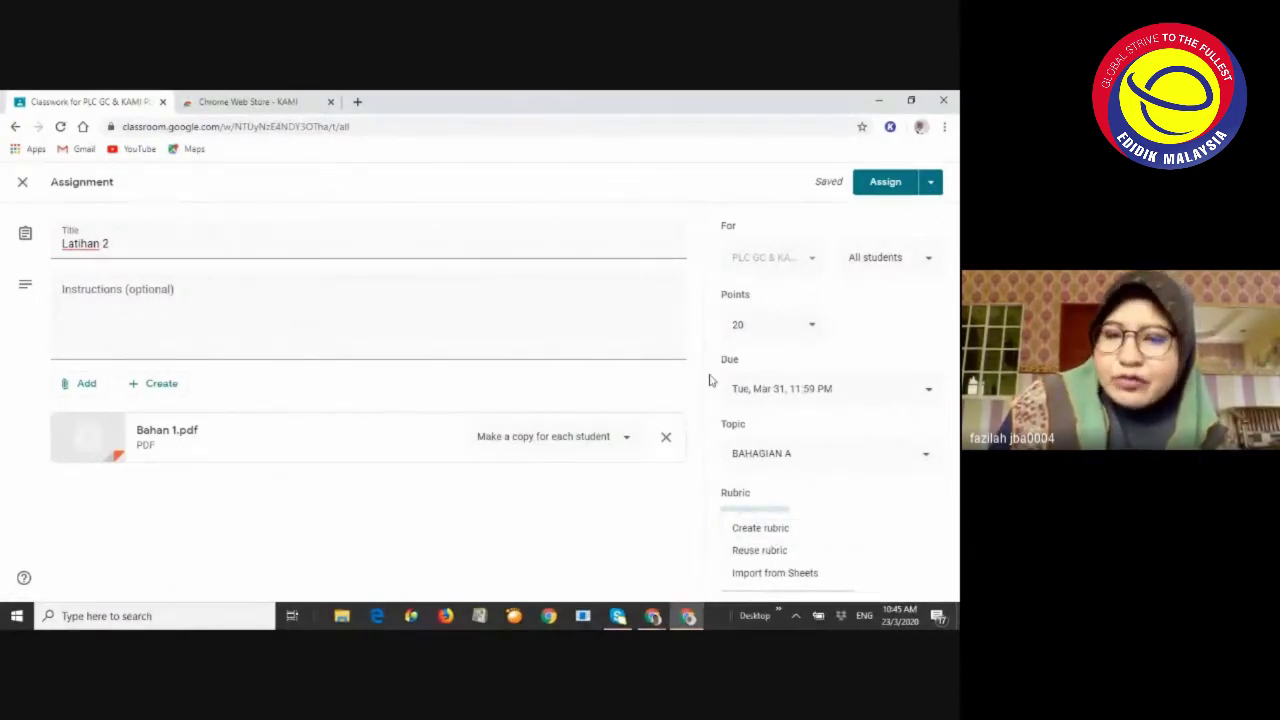
left_click(686, 243)
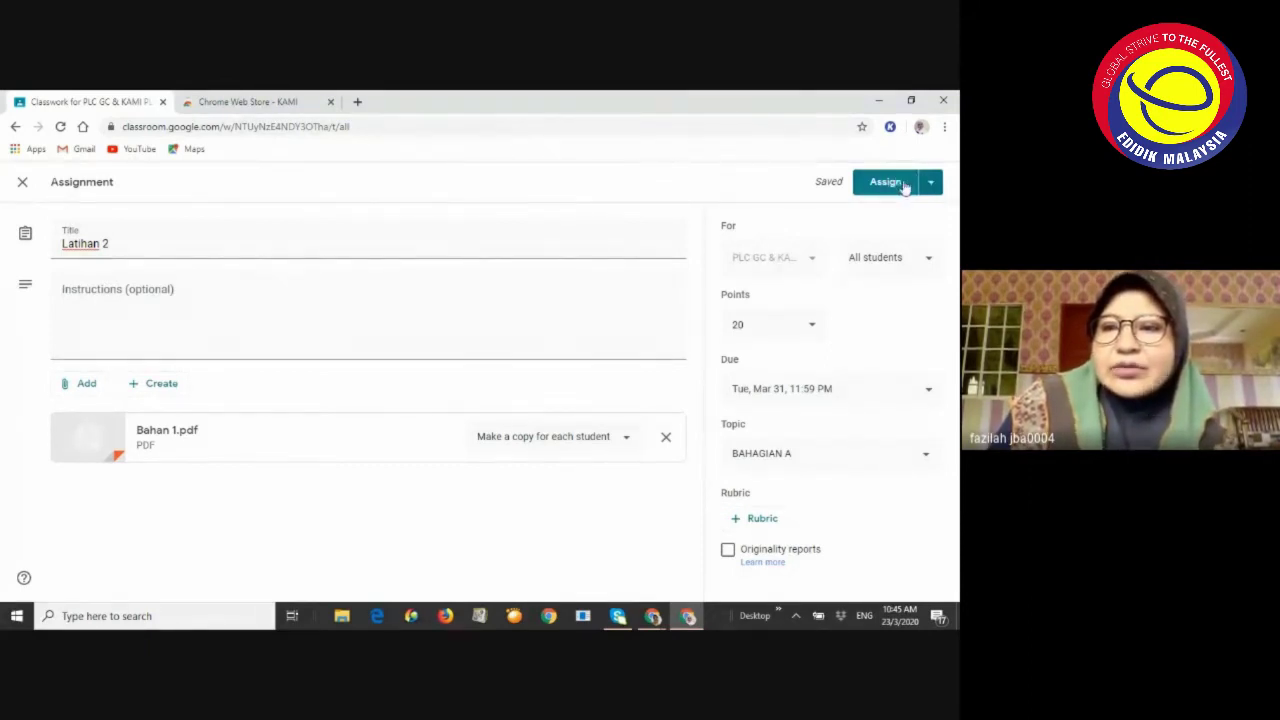
left_click(903, 184)
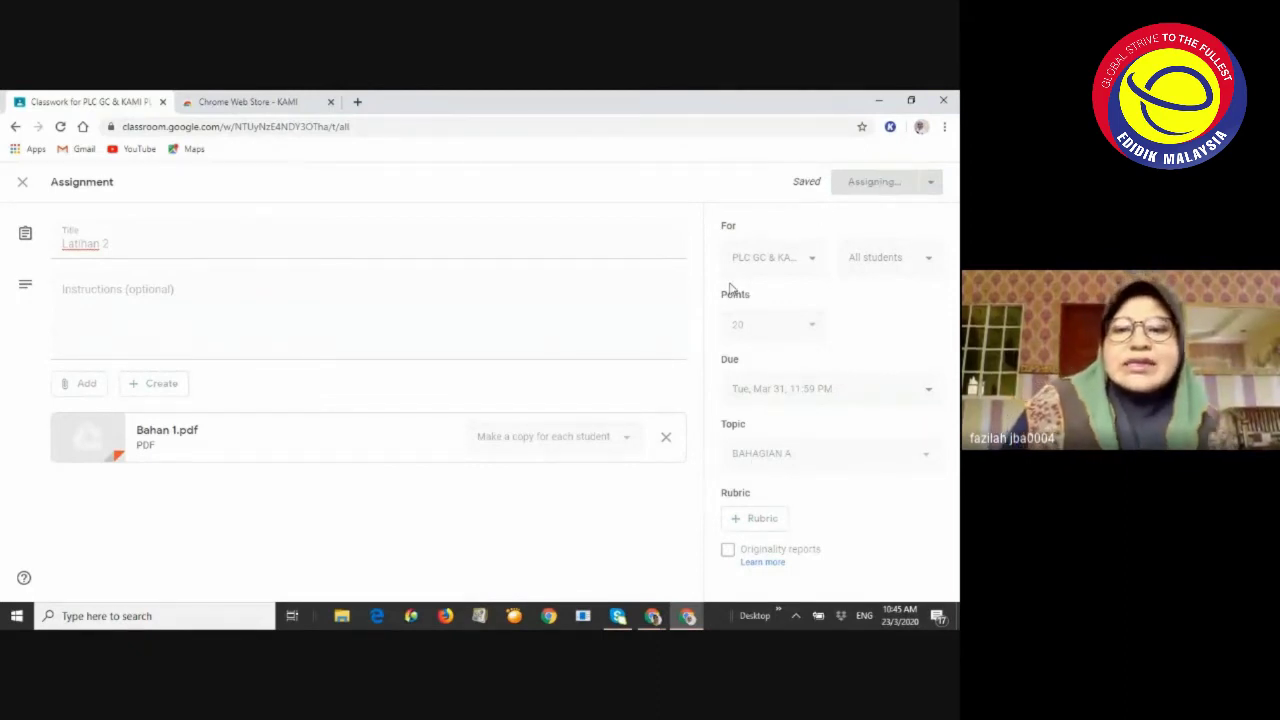
mouse_move(652, 617)
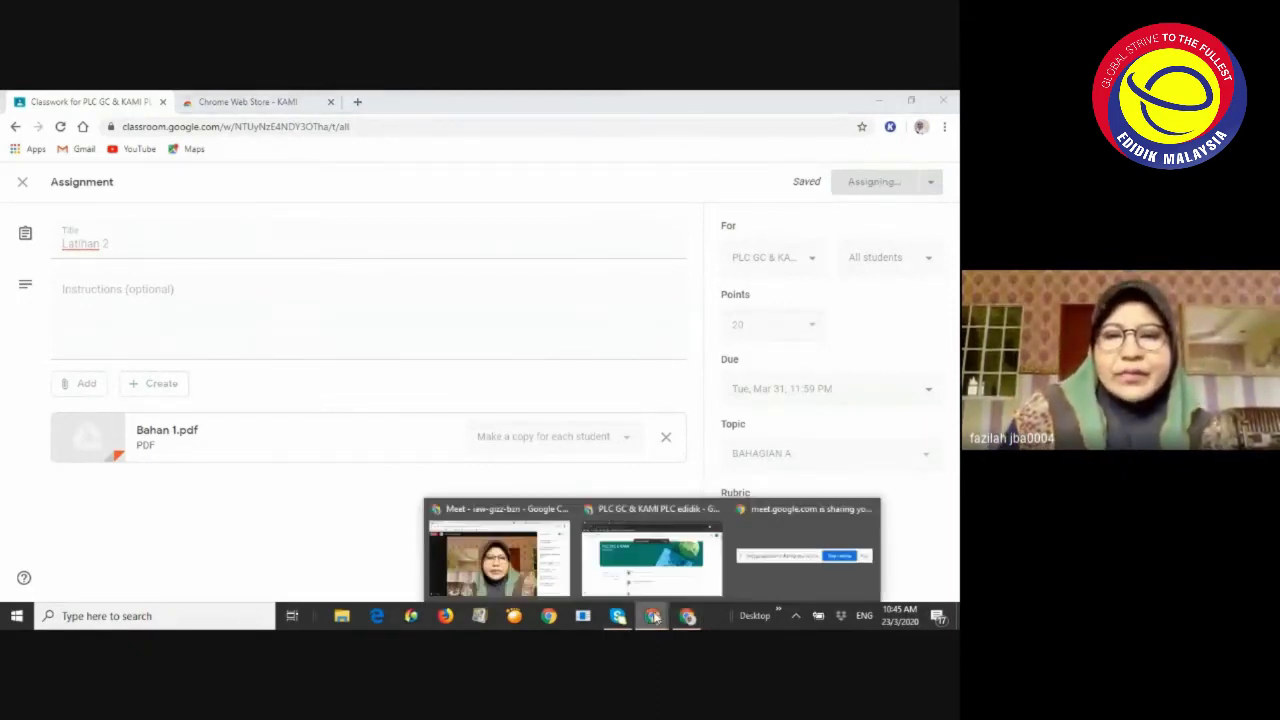
left_click(550, 565)
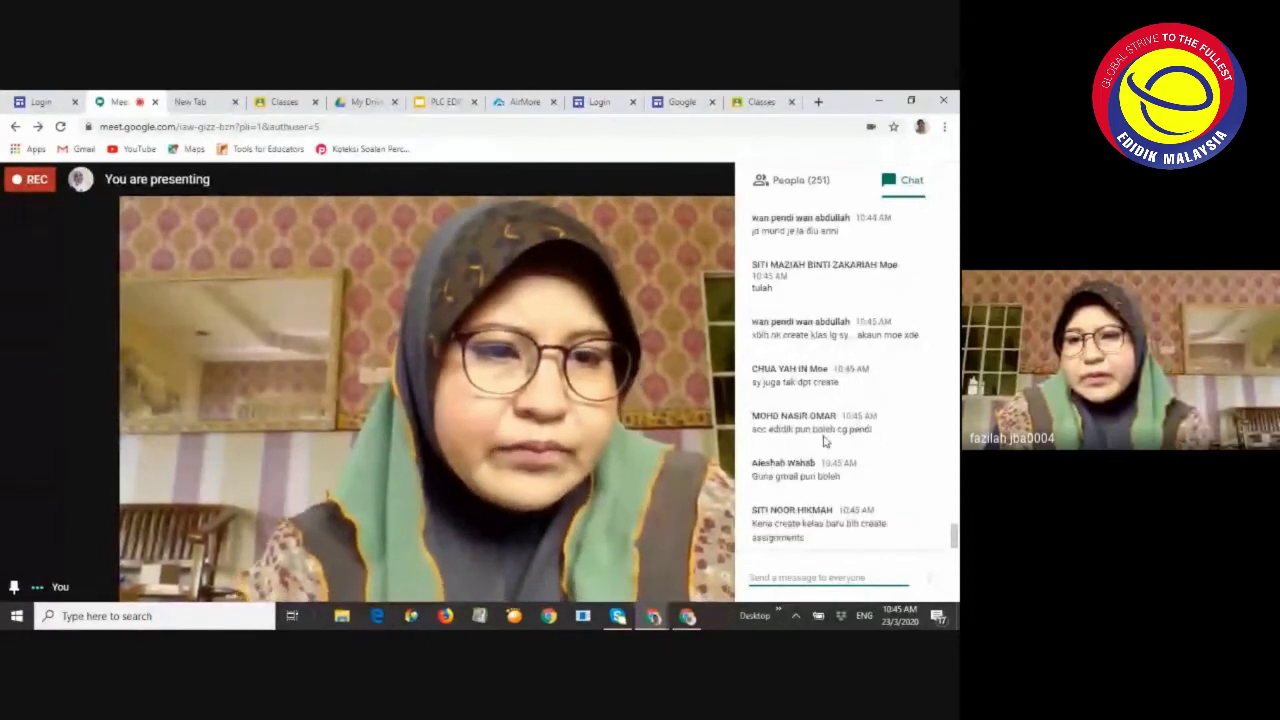
Scroll the Meet chat to read new questions, including how to share the class code
scroll(826, 427, "up", 1)
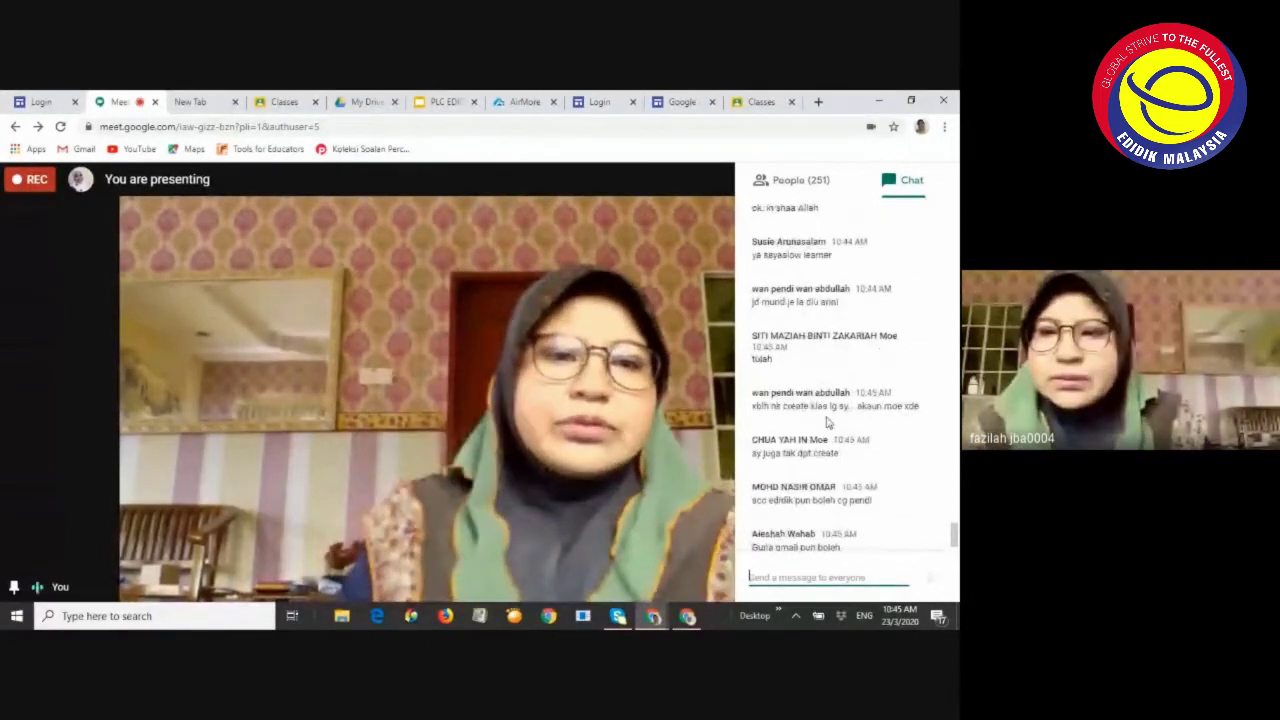
scroll(826, 422, "up", 1)
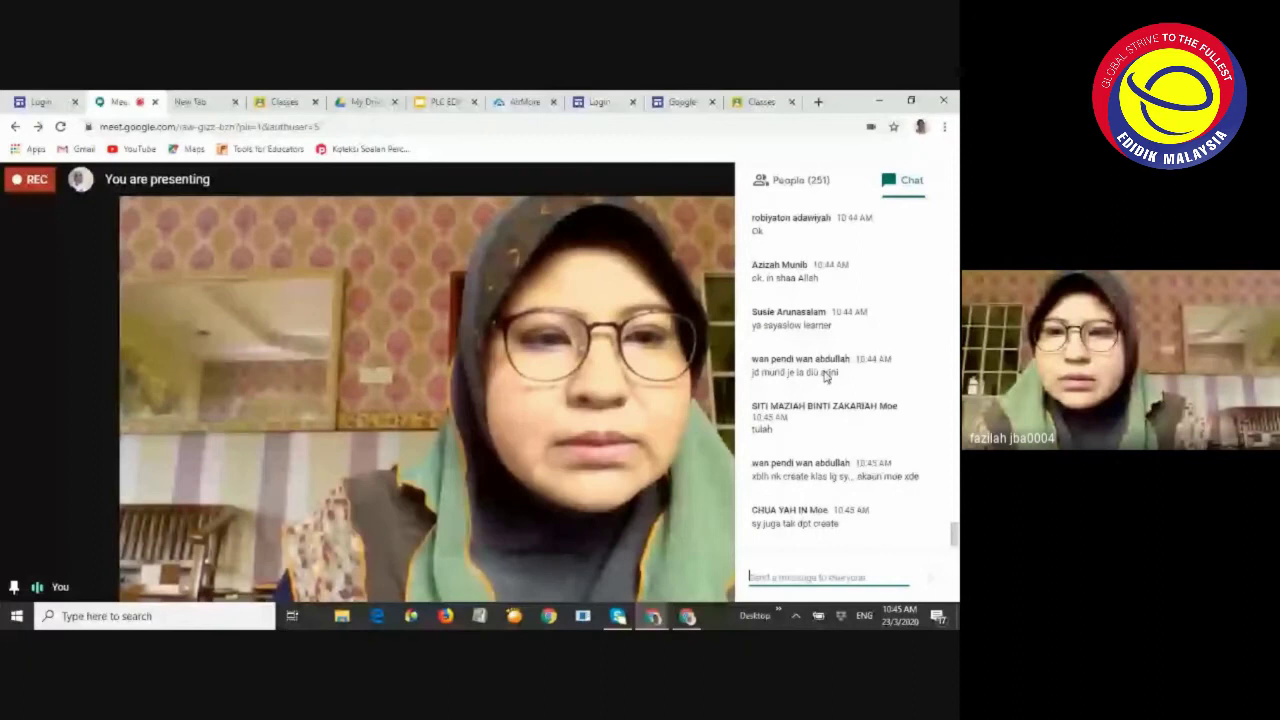
scroll(808, 330, "up", 1)
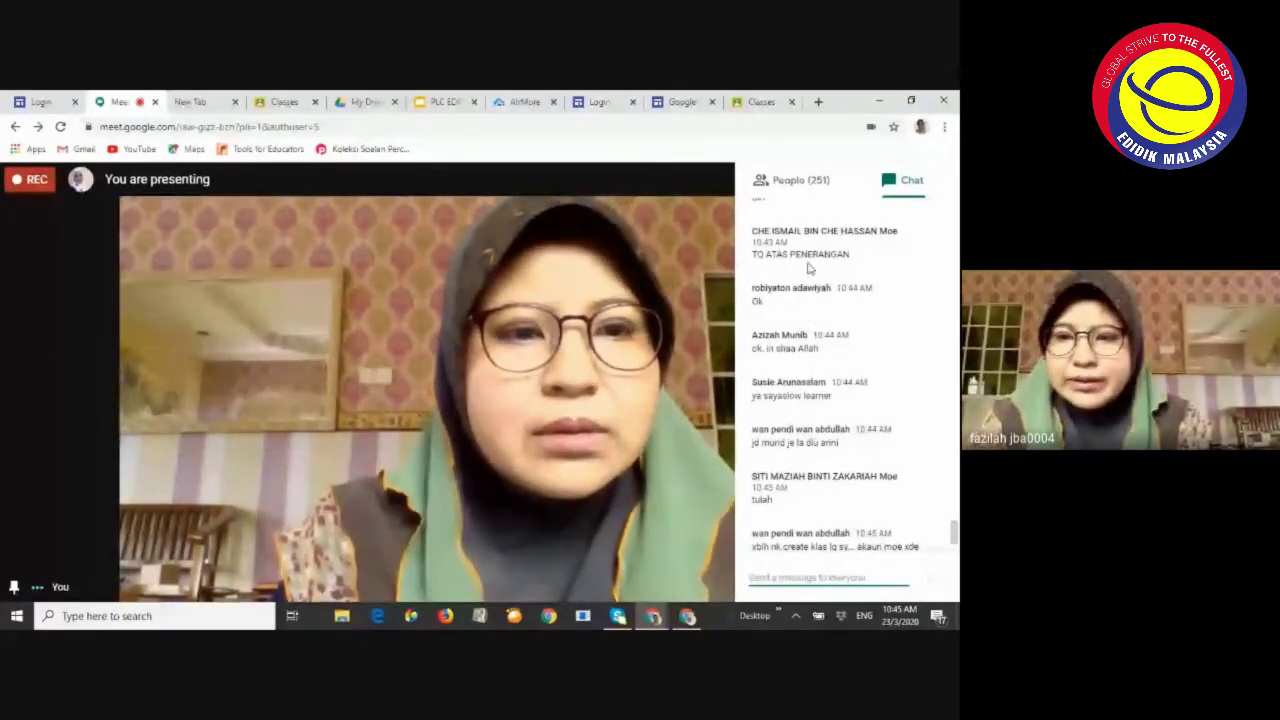
scroll(808, 268, "up", 1)
scroll(815, 290, "down", 4)
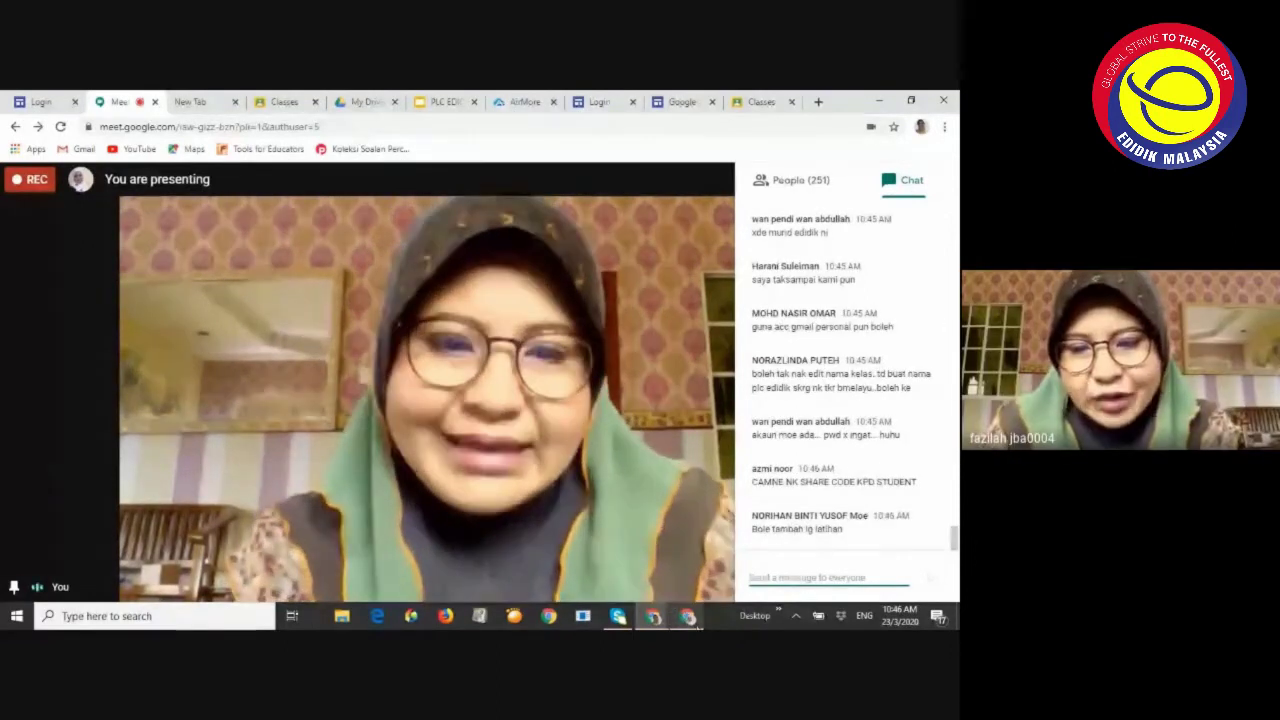
Back in Classroom, open Latihan 2 for editing and dismiss the originality reports notice
mouse_move(690, 620)
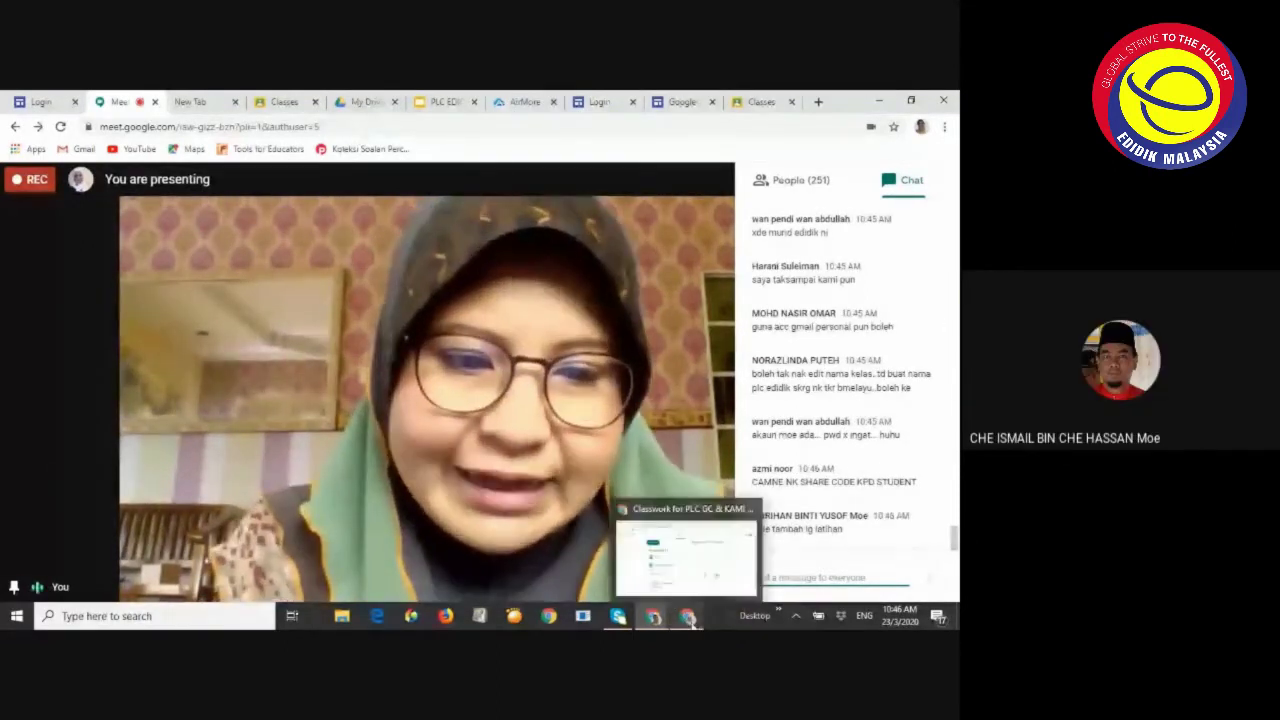
left_click(690, 618)
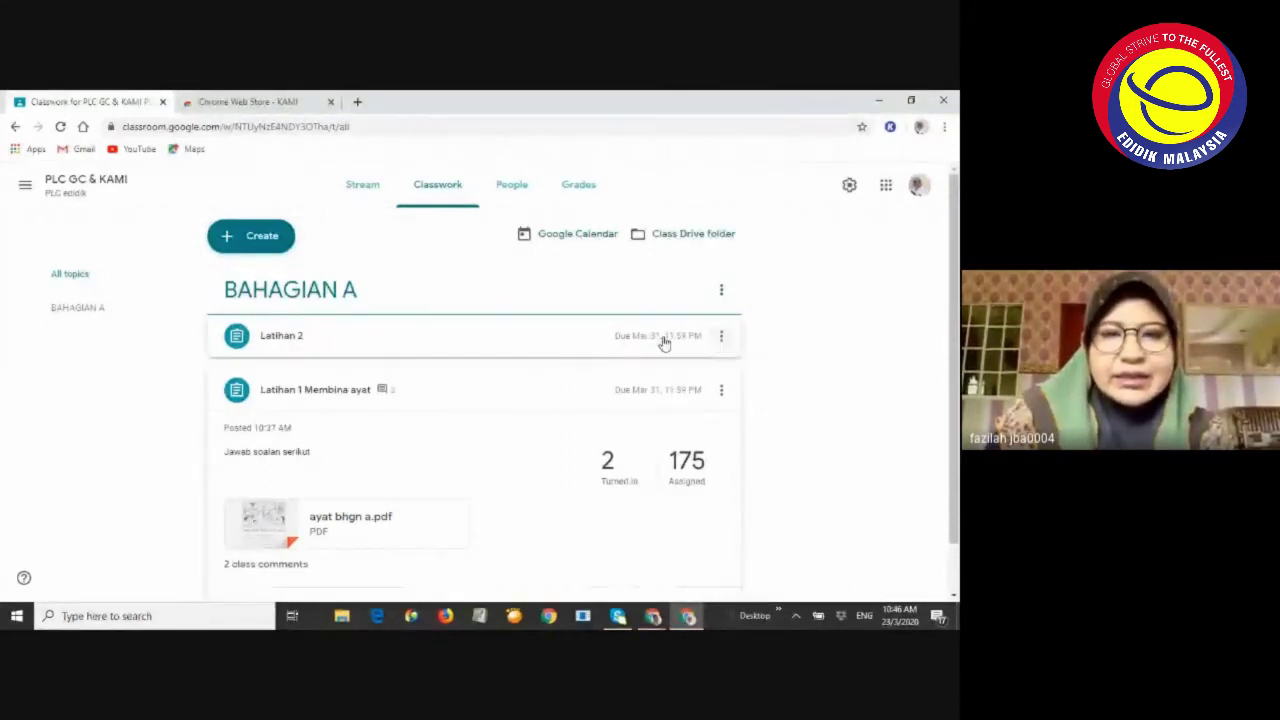
left_click(721, 336)
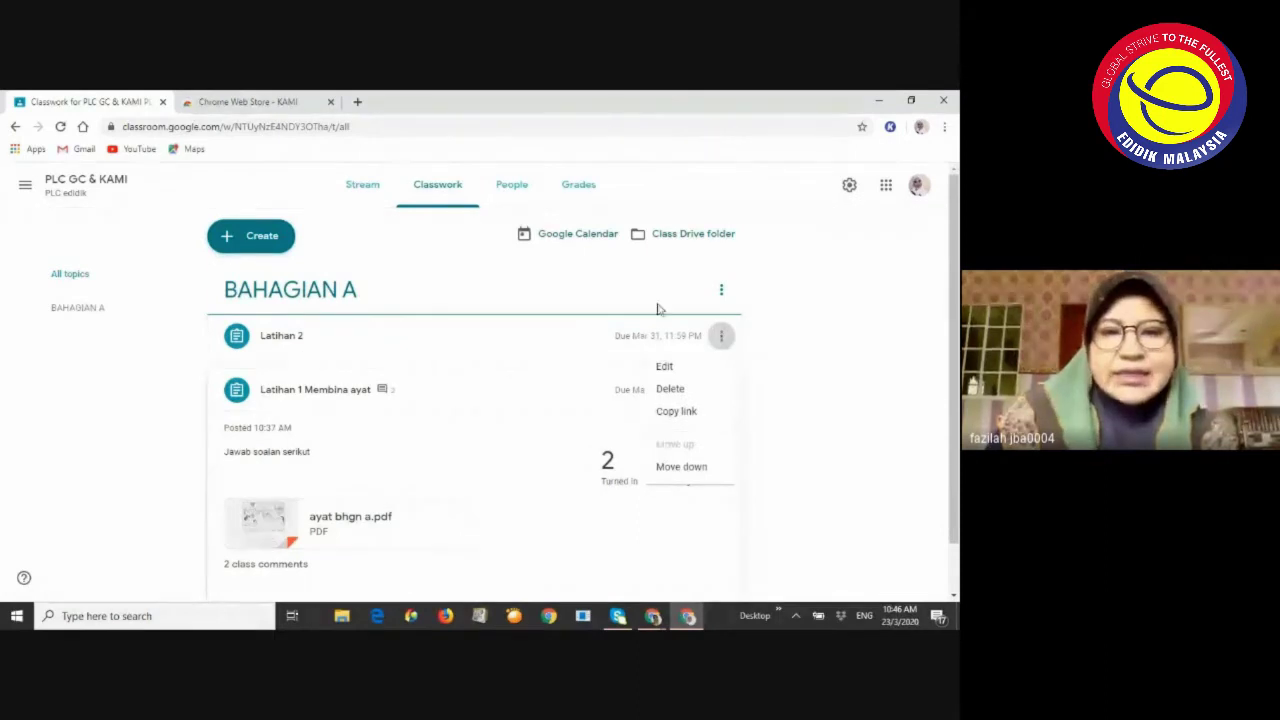
left_click(665, 368)
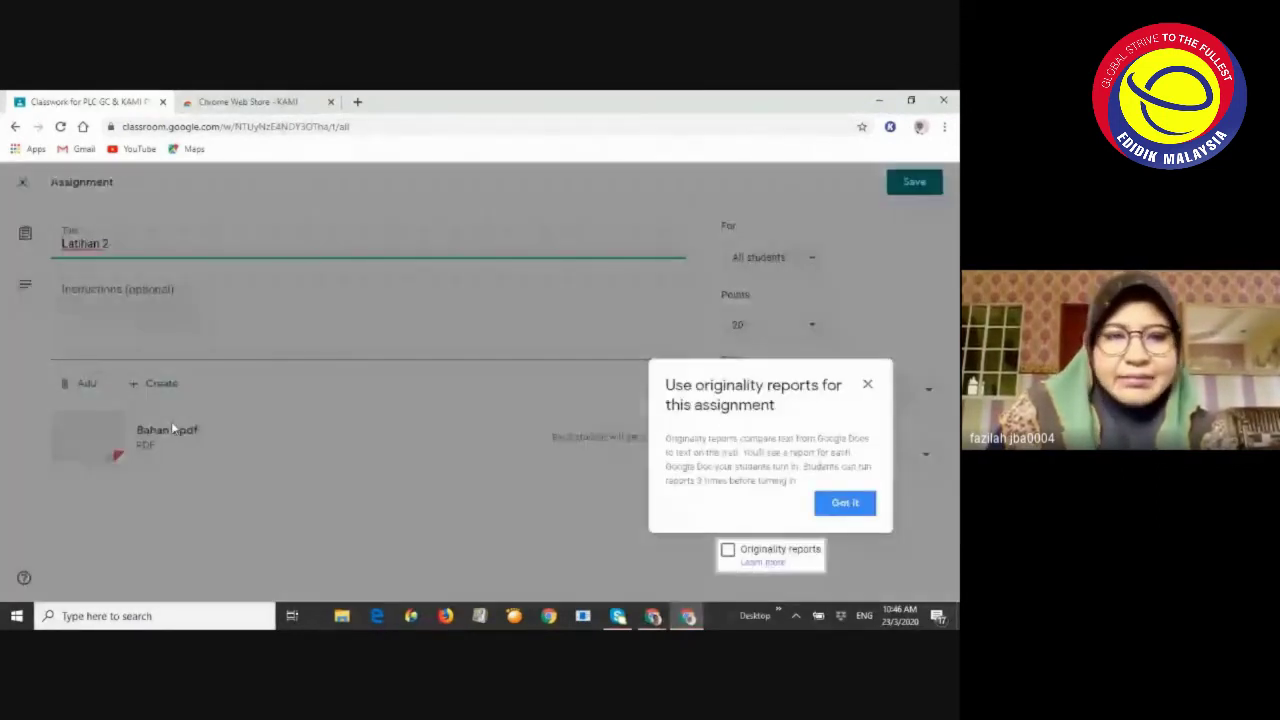
left_click(866, 386)
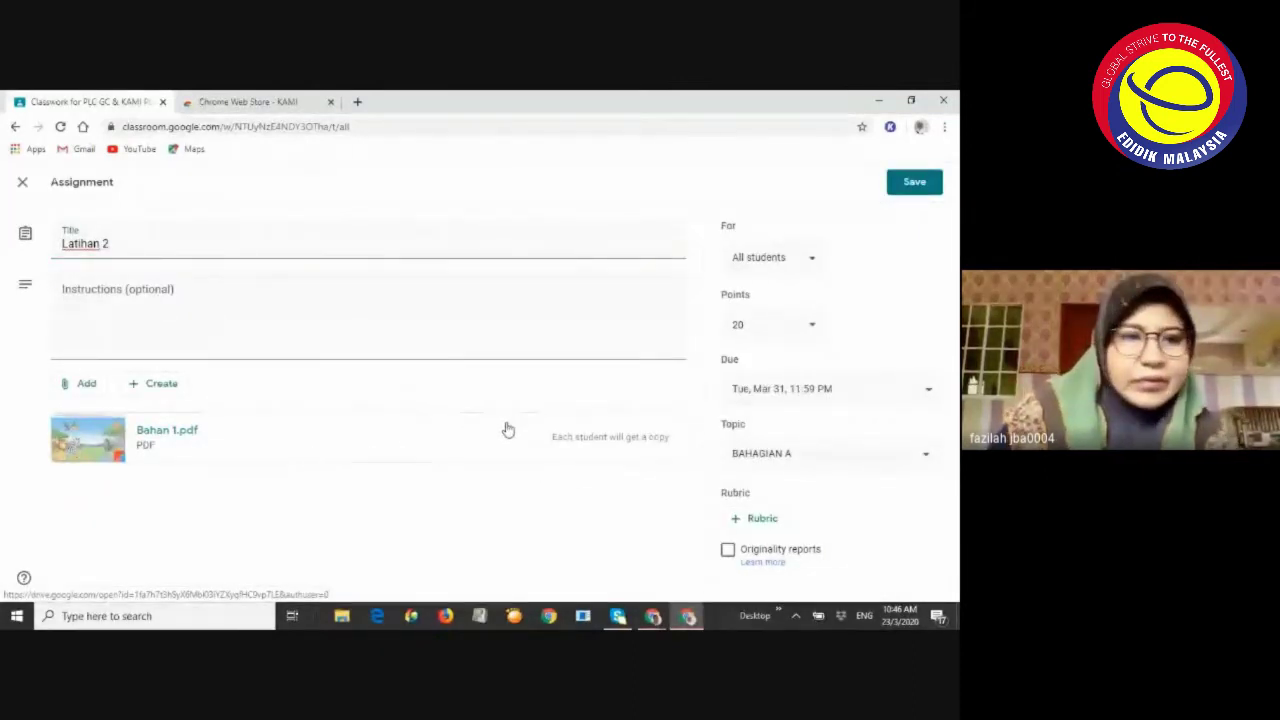
Preview the attached Bahan 1.pdf worksheet, then close it and the assignment editor
left_click(351, 431)
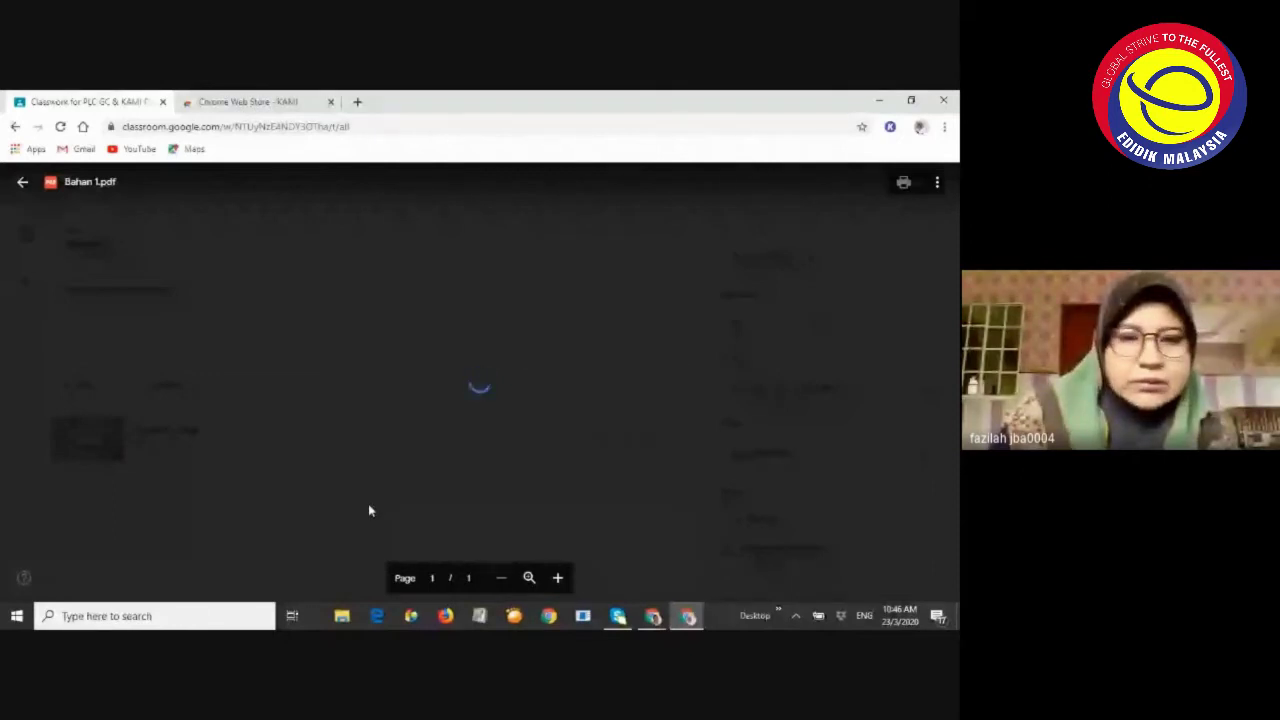
left_click(257, 393)
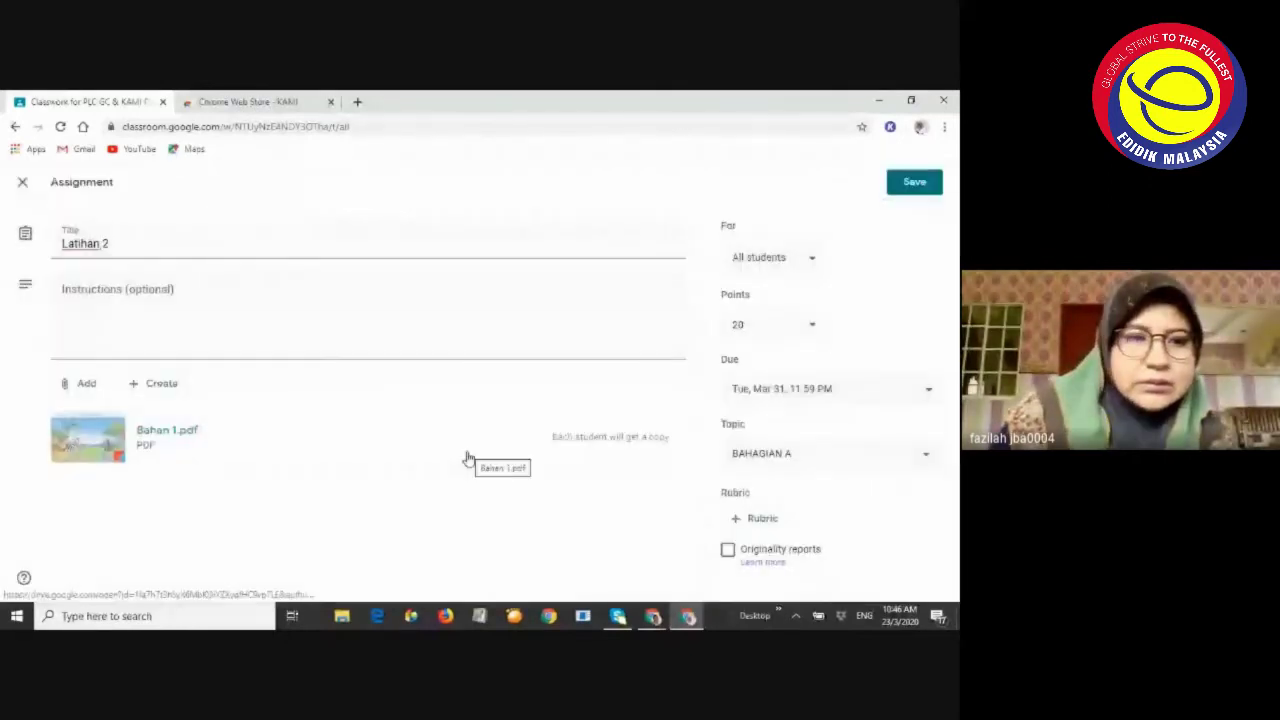
left_click(21, 183)
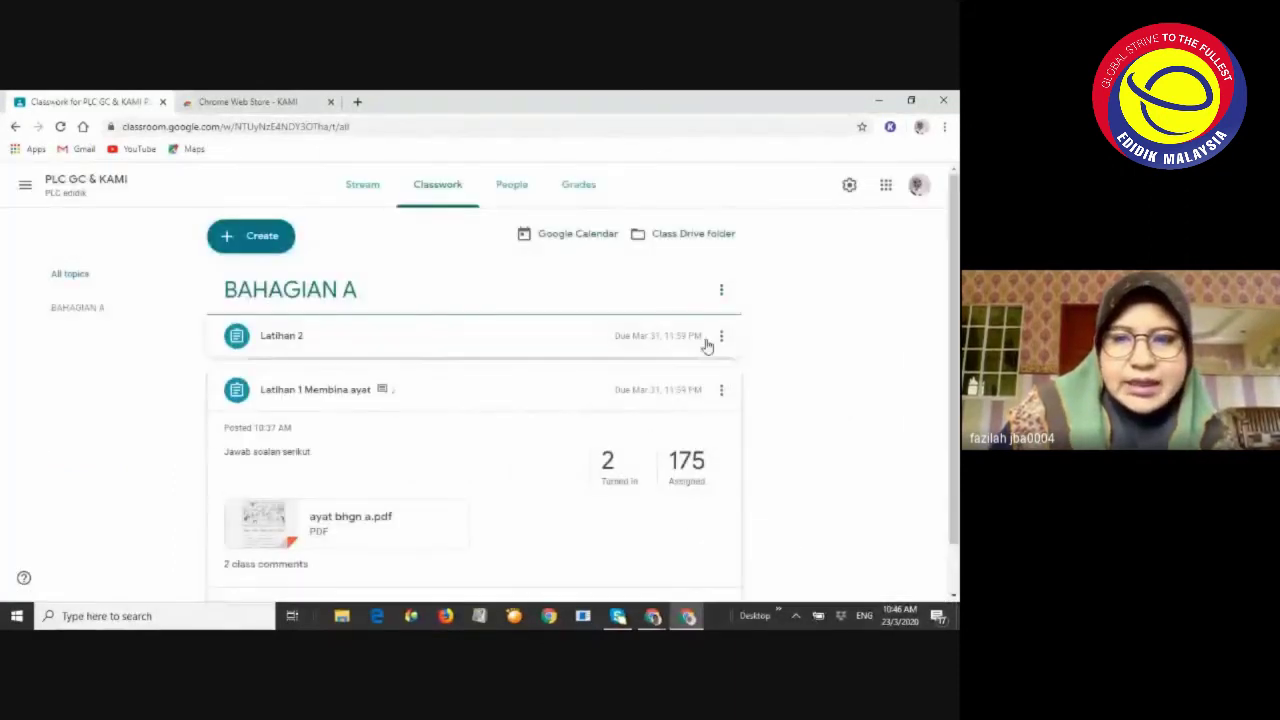
Dismiss the Latihan 2 options menu and open the PLC GC & KAMI class Stream
left_click(720, 336)
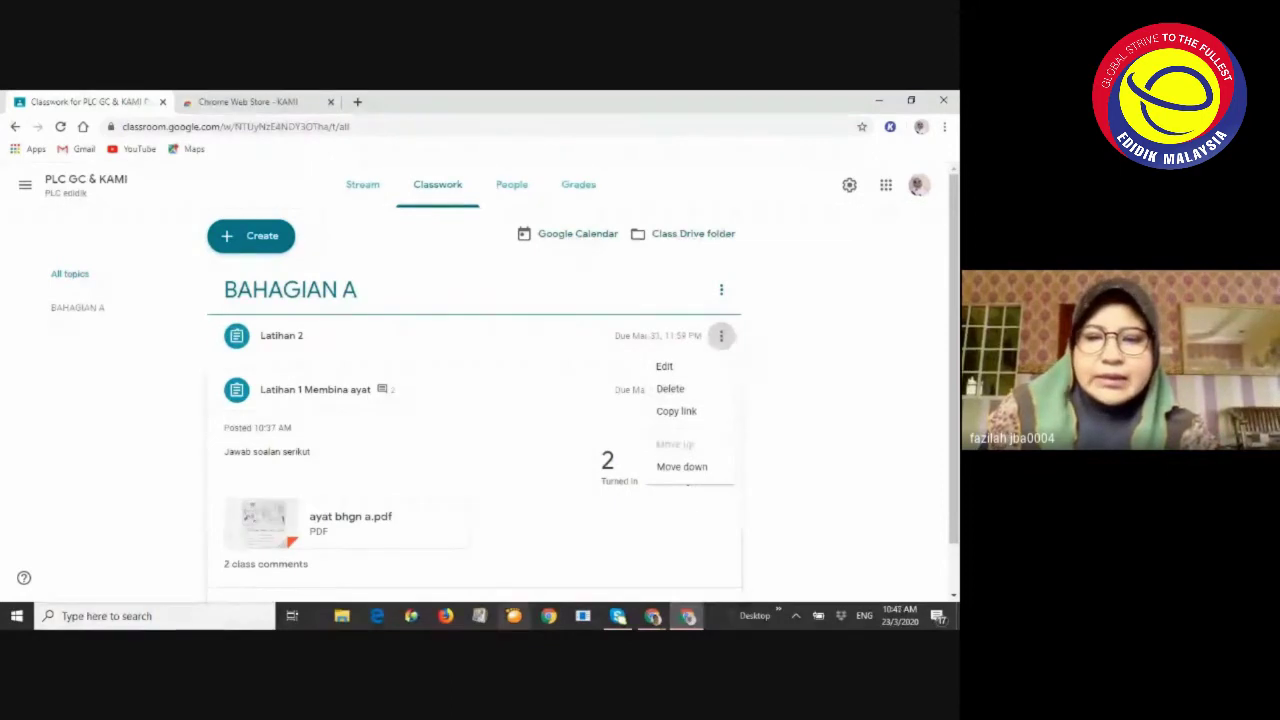
mouse_move(656, 620)
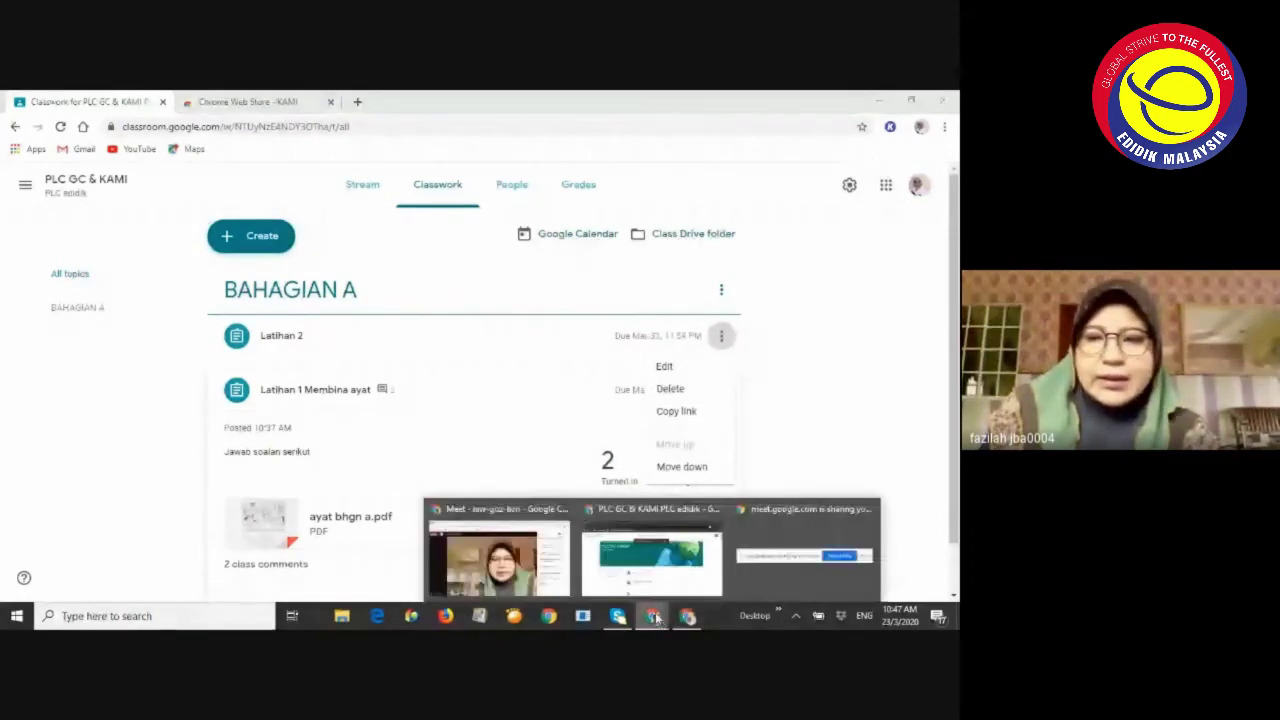
left_click(518, 585)
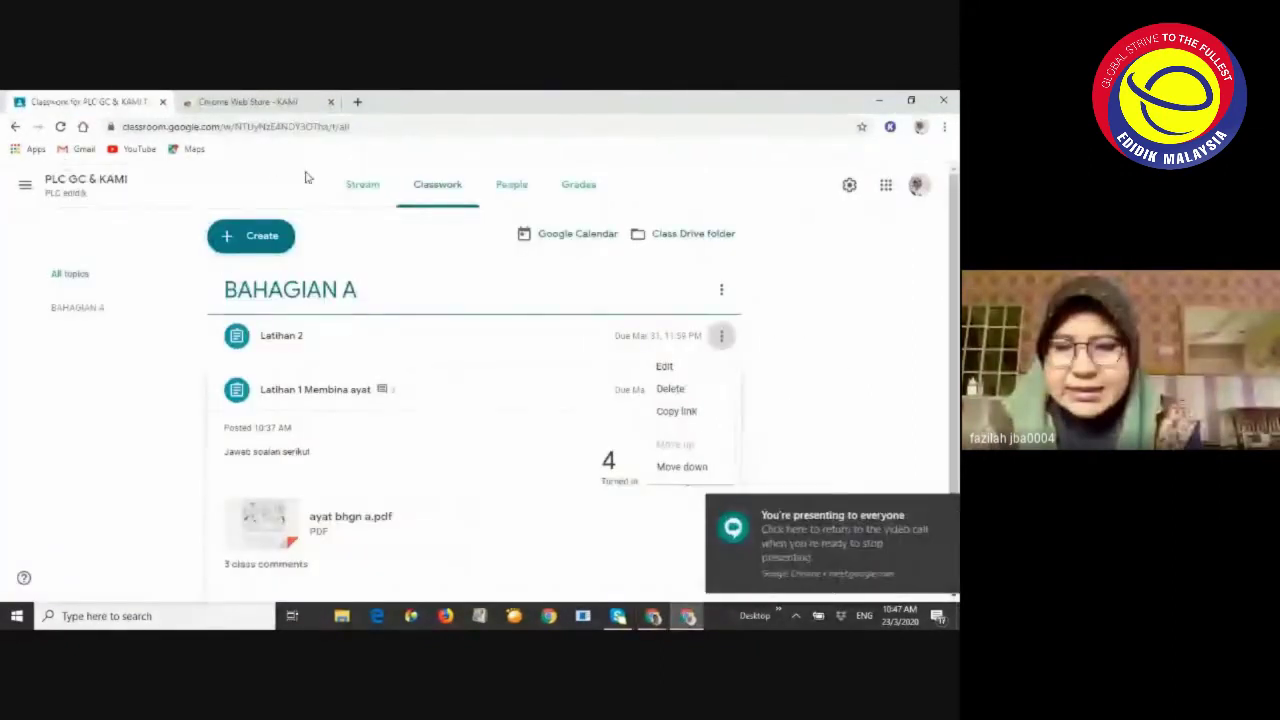
left_click(380, 172)
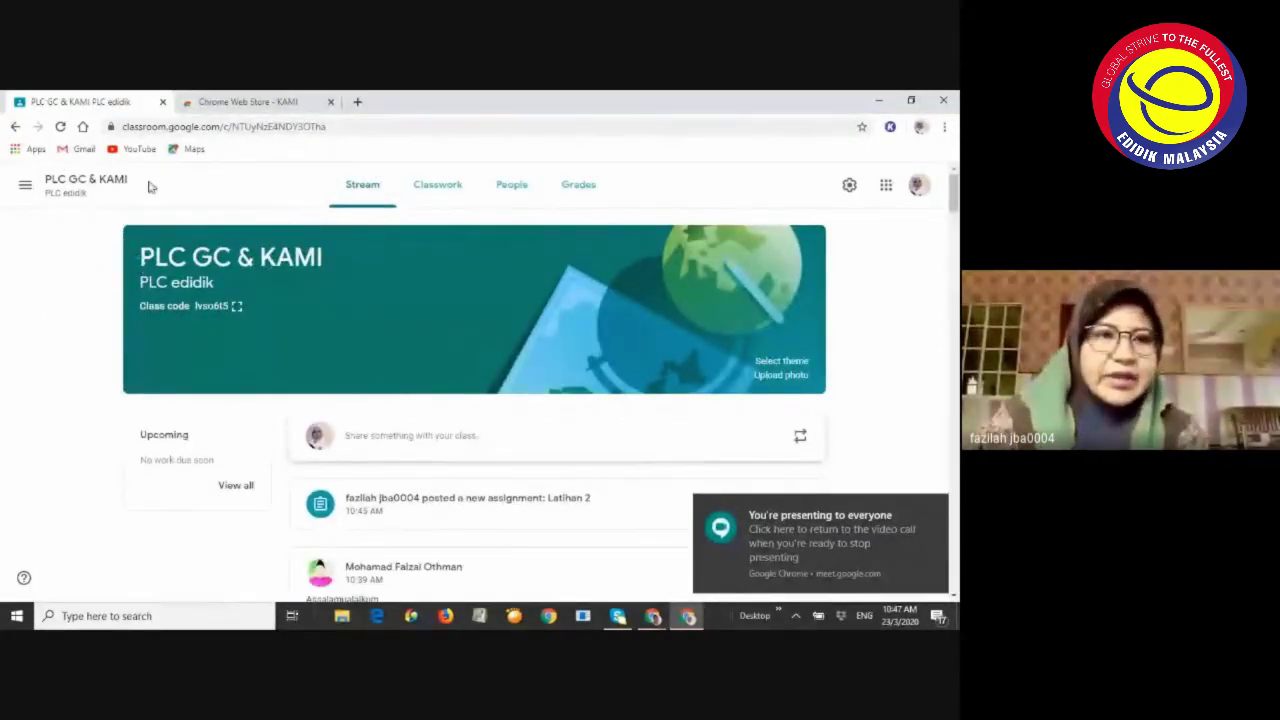
From the Classes overview, edit the PLC GC & KAMI card and save it unchanged
left_click(25, 184)
left_click(28, 186)
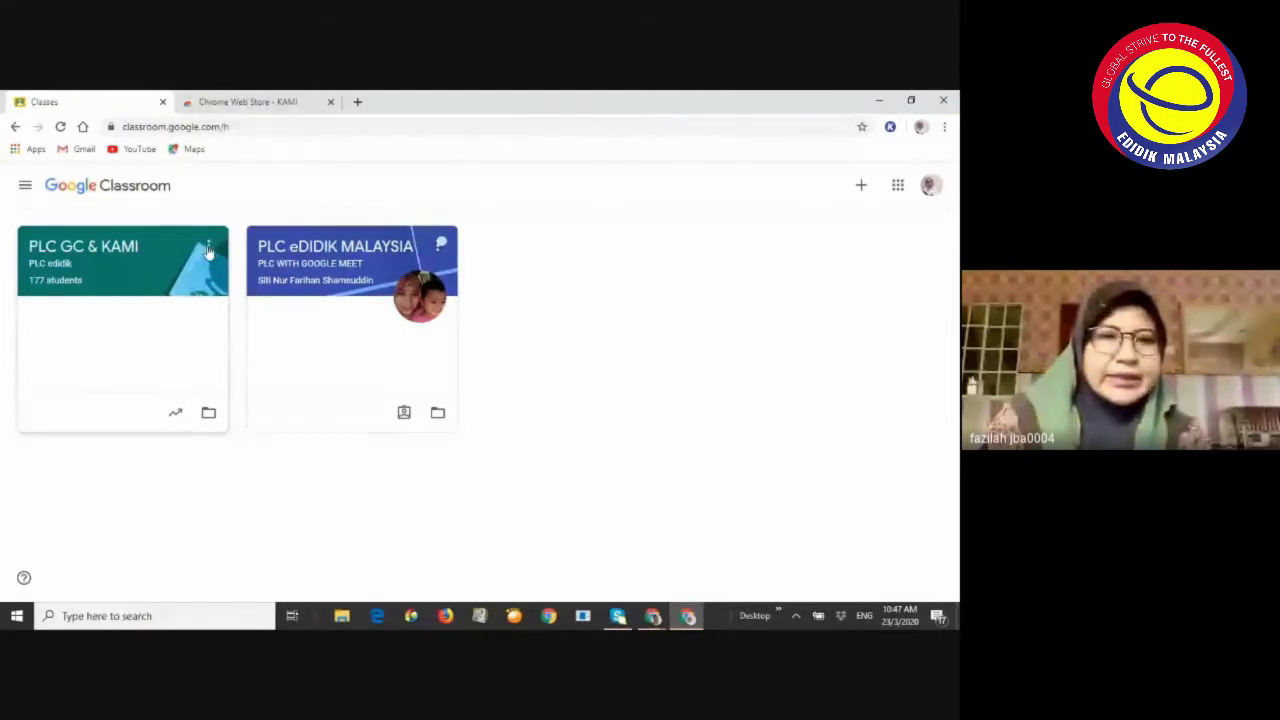
left_click(208, 247)
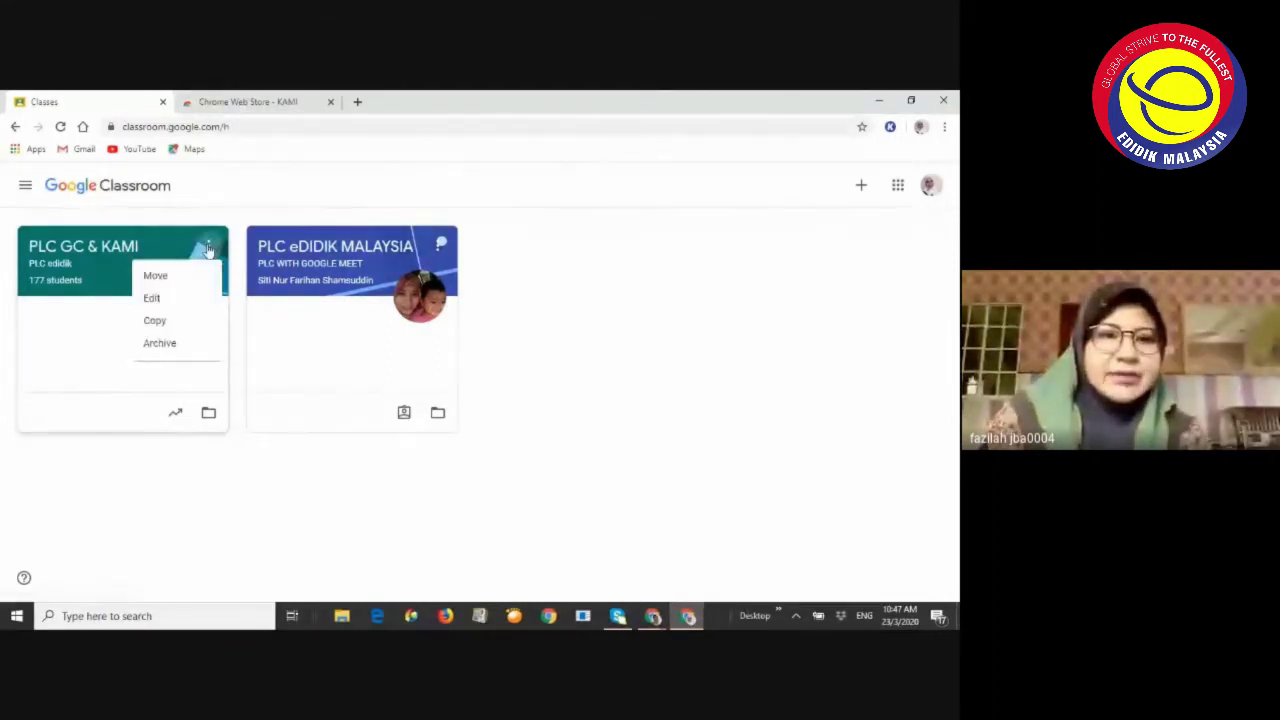
left_click(155, 299)
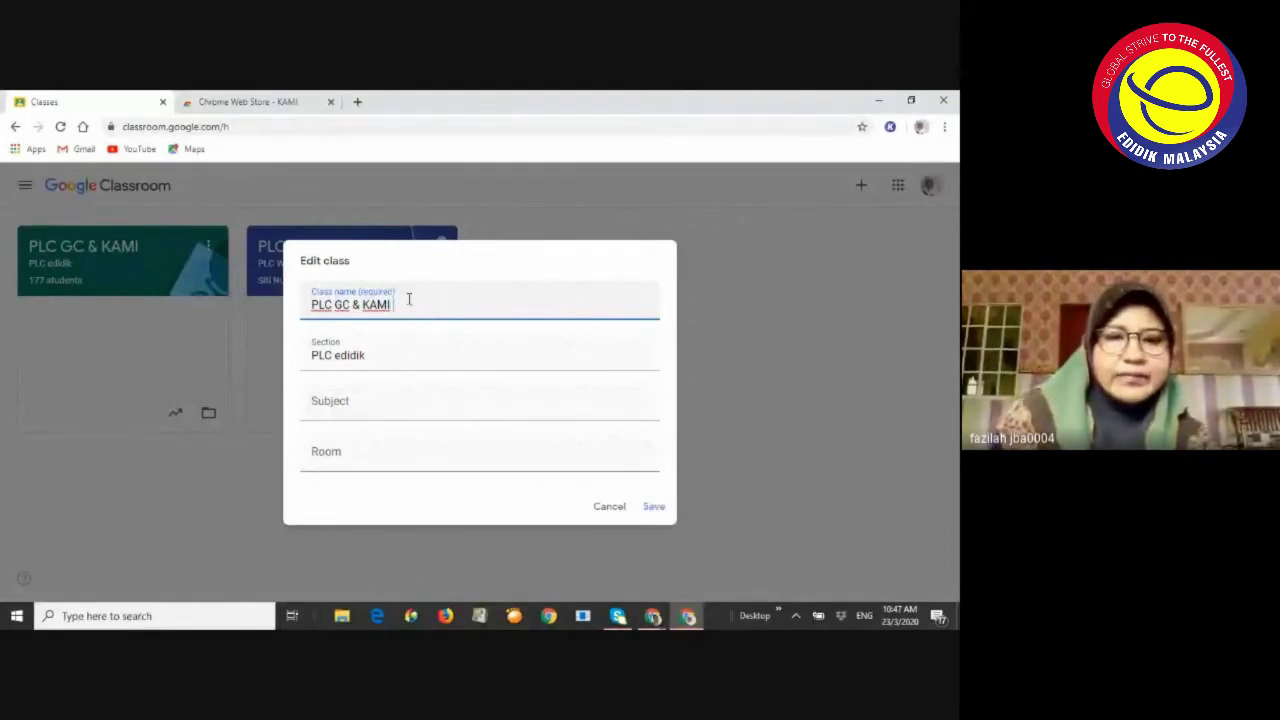
left_click(662, 510)
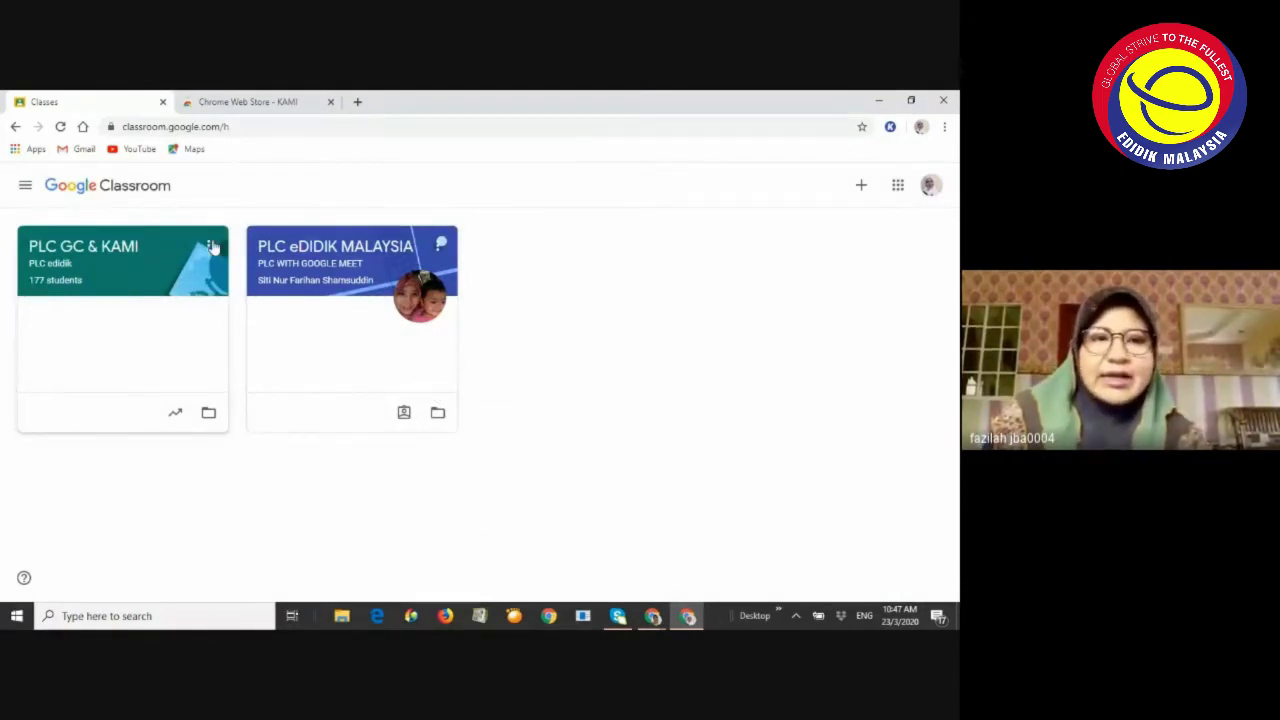
left_click(210, 246)
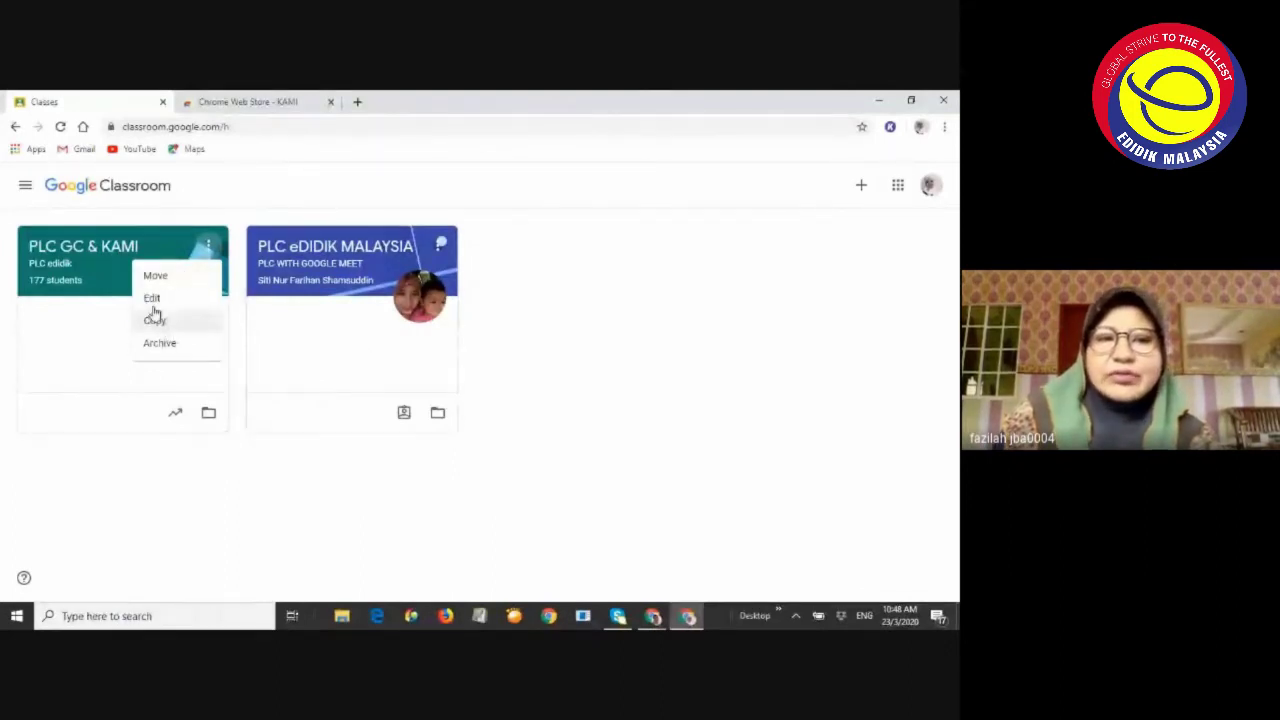
left_click(208, 249)
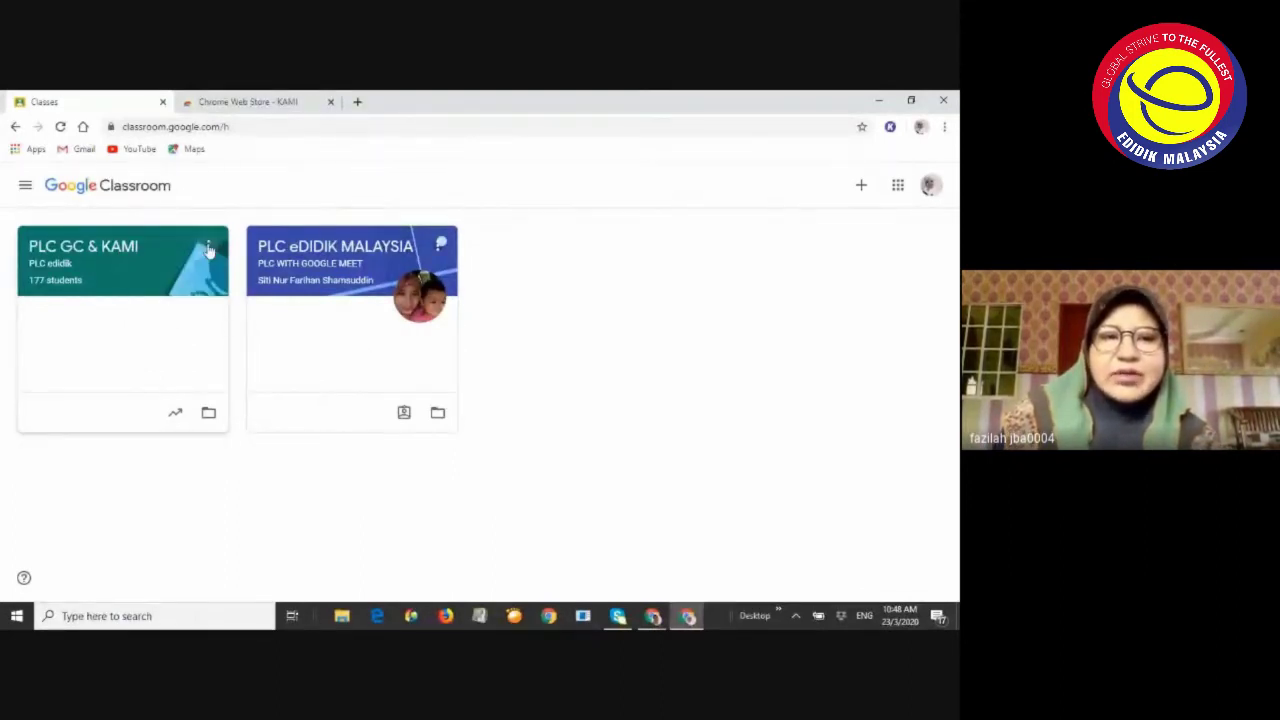
left_click(208, 249)
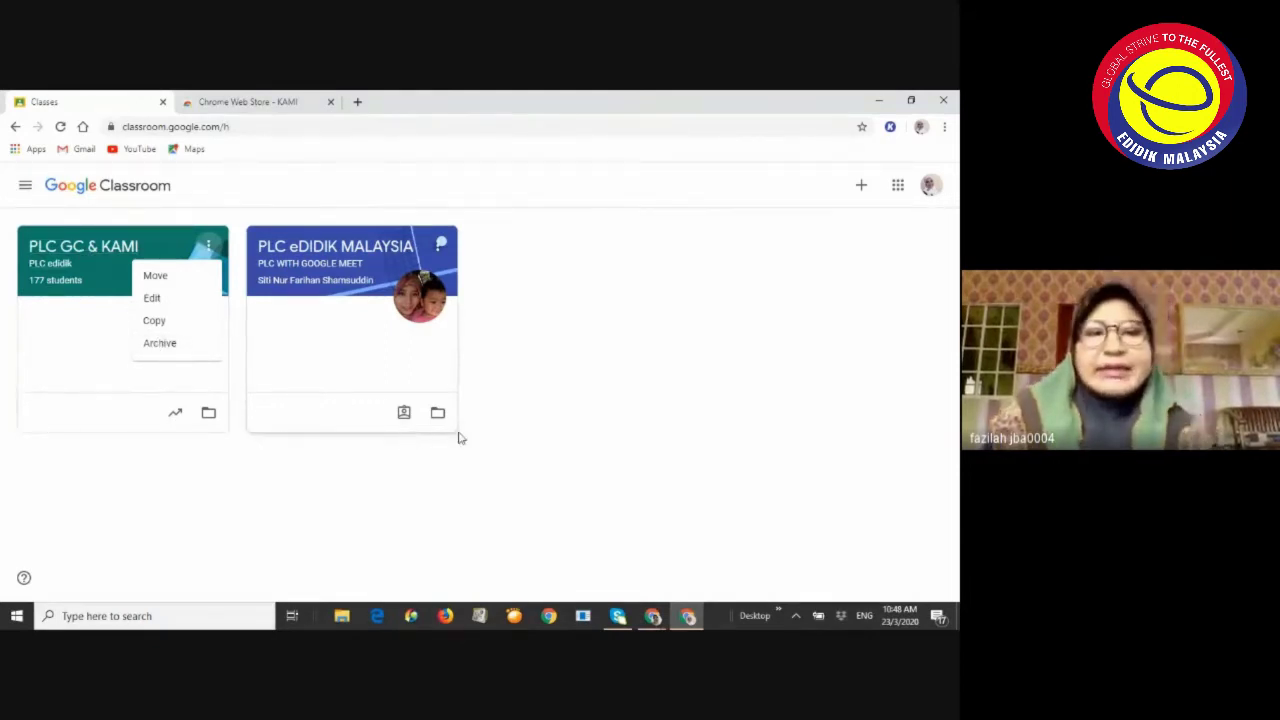
left_click(538, 472)
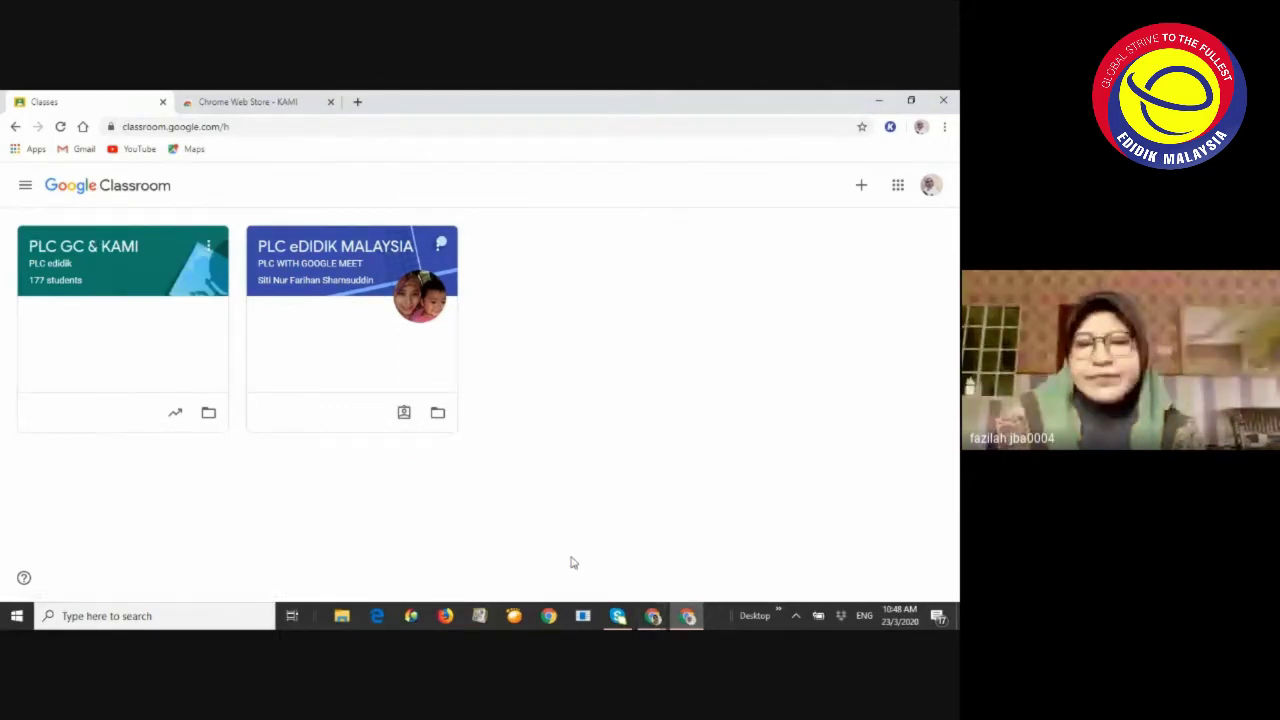
left_click(653, 612)
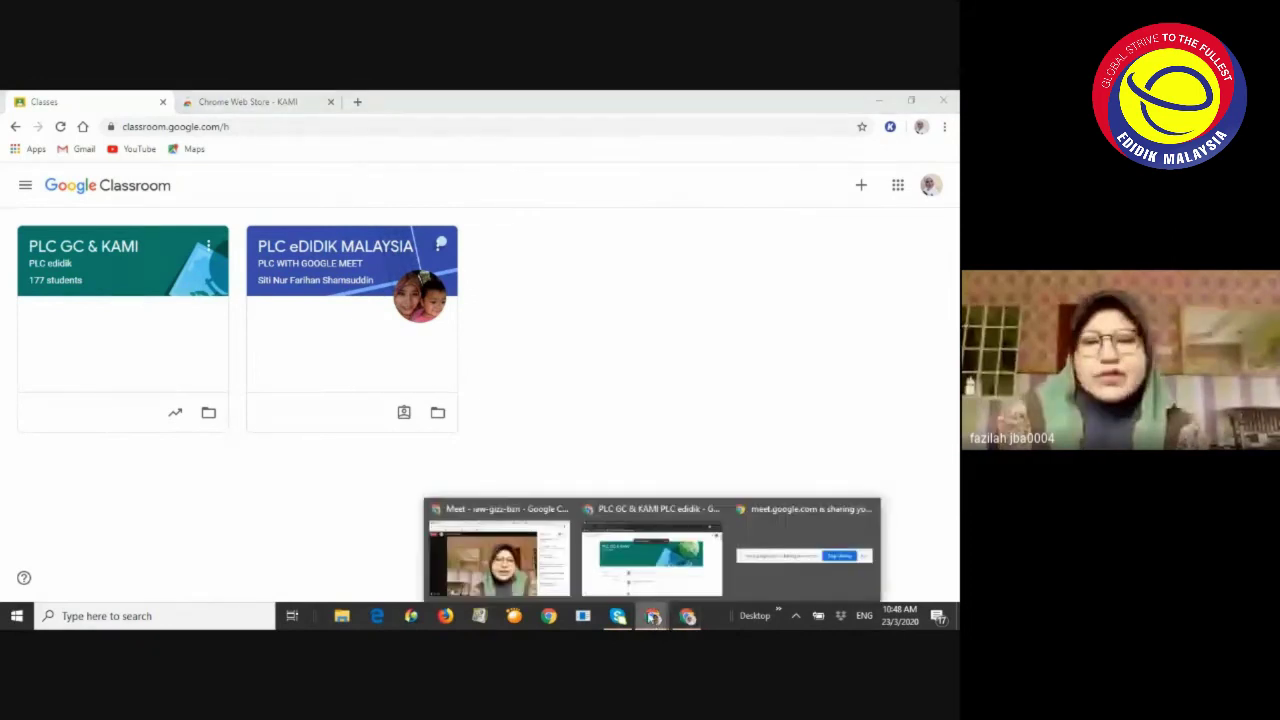
Bring the Meet call forward and scroll back up through the participants' chat questions
left_click(505, 573)
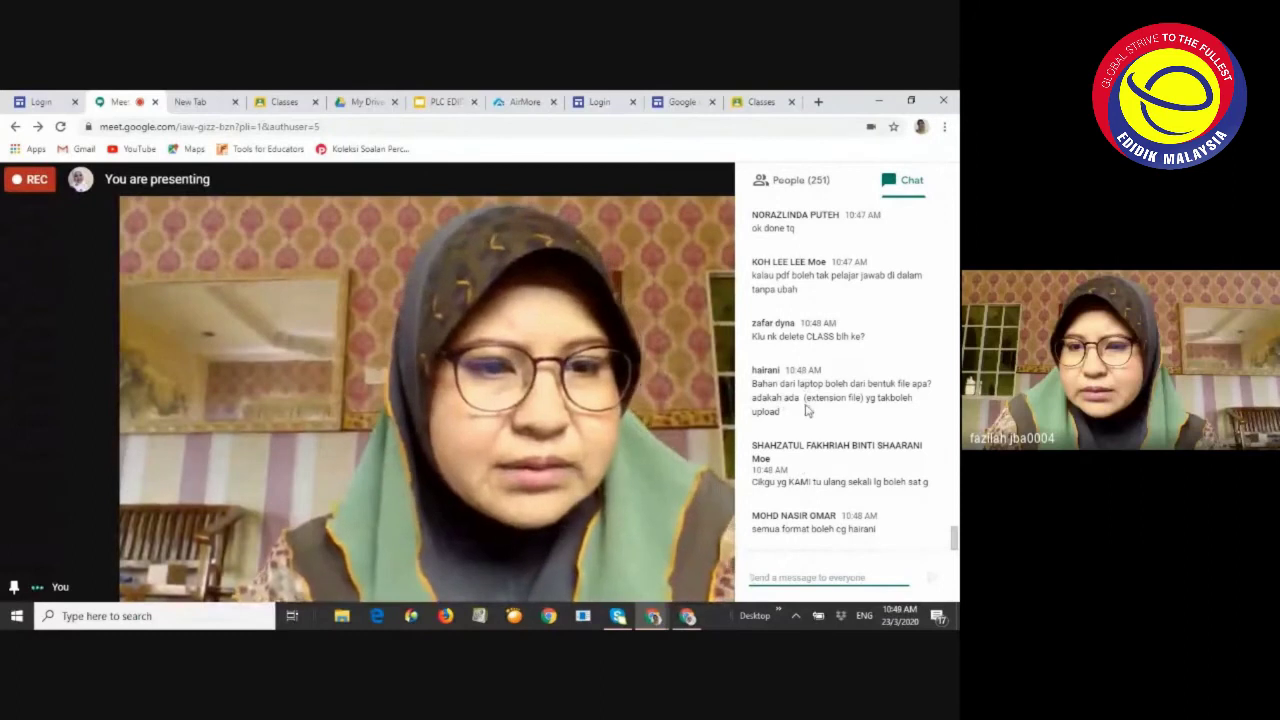
scroll(810, 440, "up", 1)
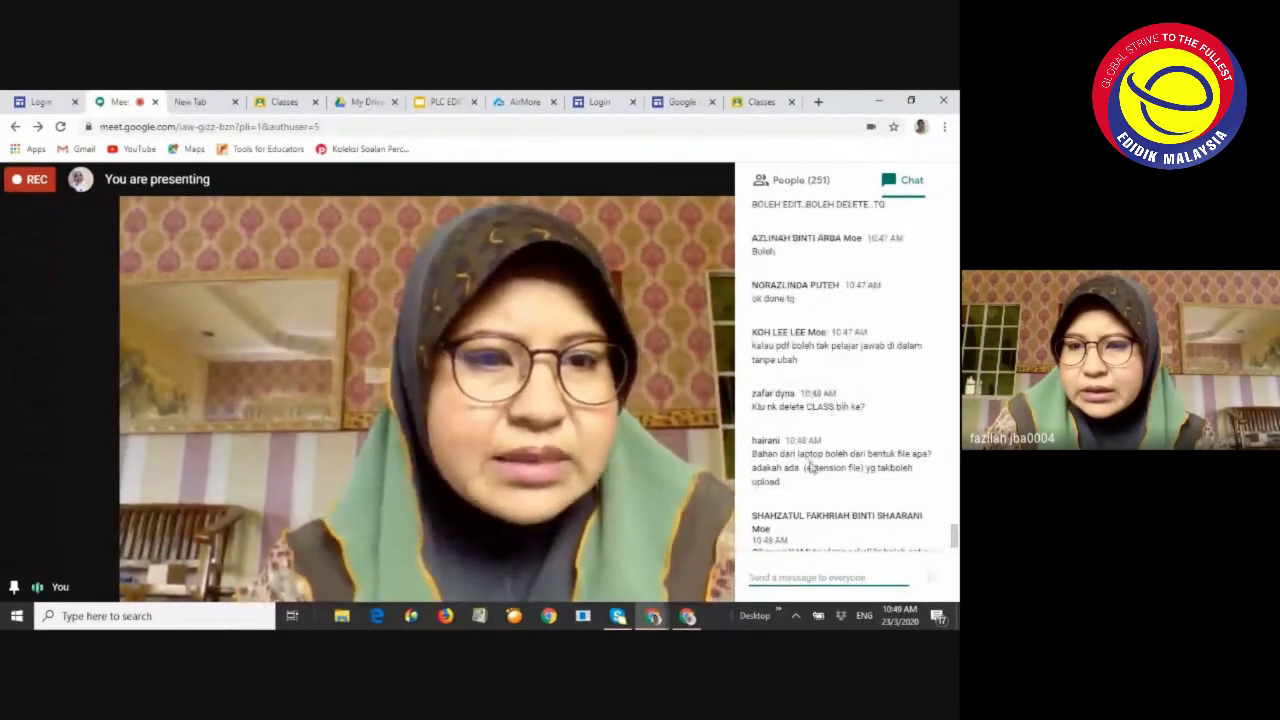
scroll(812, 465, "up", 1)
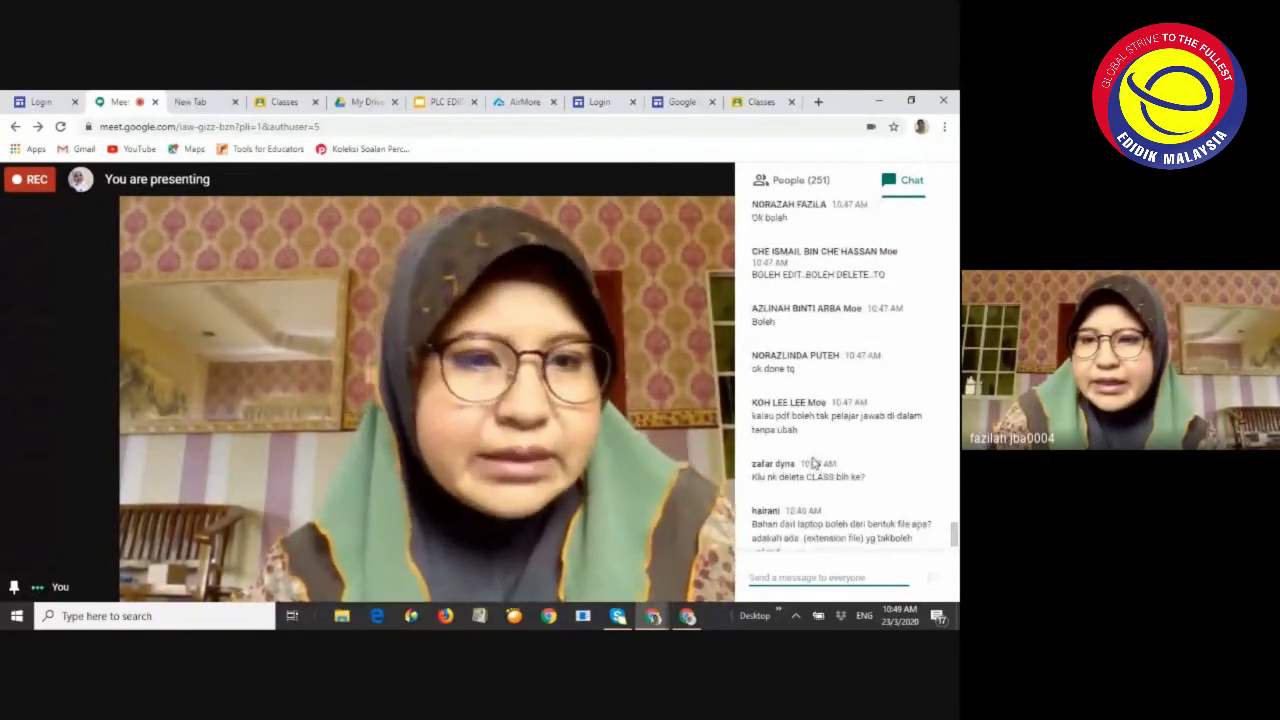
scroll(813, 460, "up", 1)
scroll(815, 452, "up", 1)
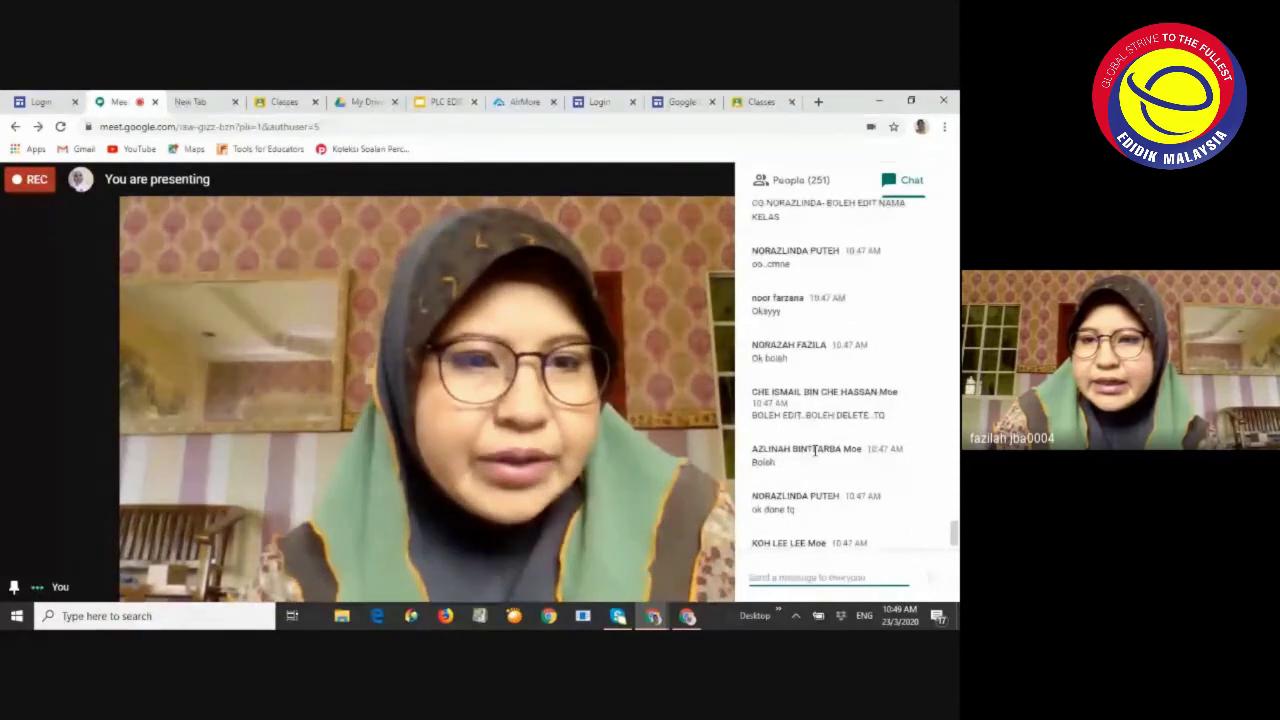
scroll(815, 452, "up", 1)
scroll(815, 451, "up", 1)
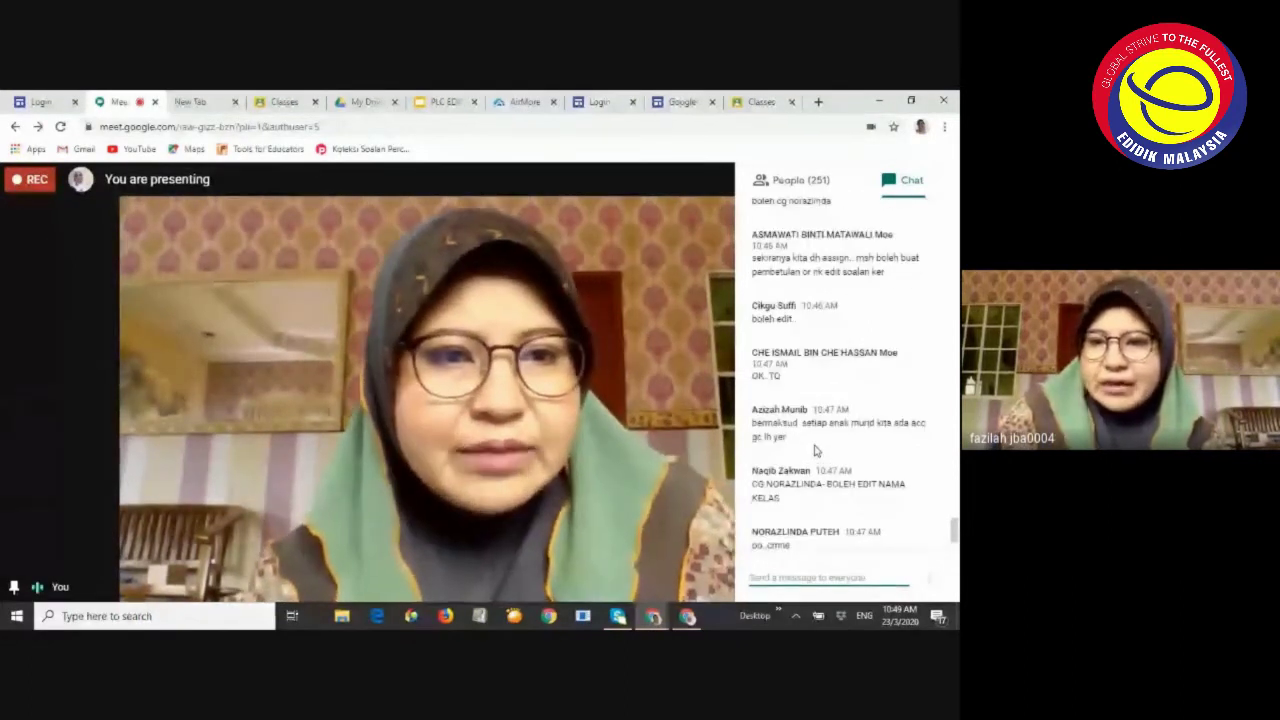
scroll(815, 451, "up", 2)
scroll(815, 446, "up", 2)
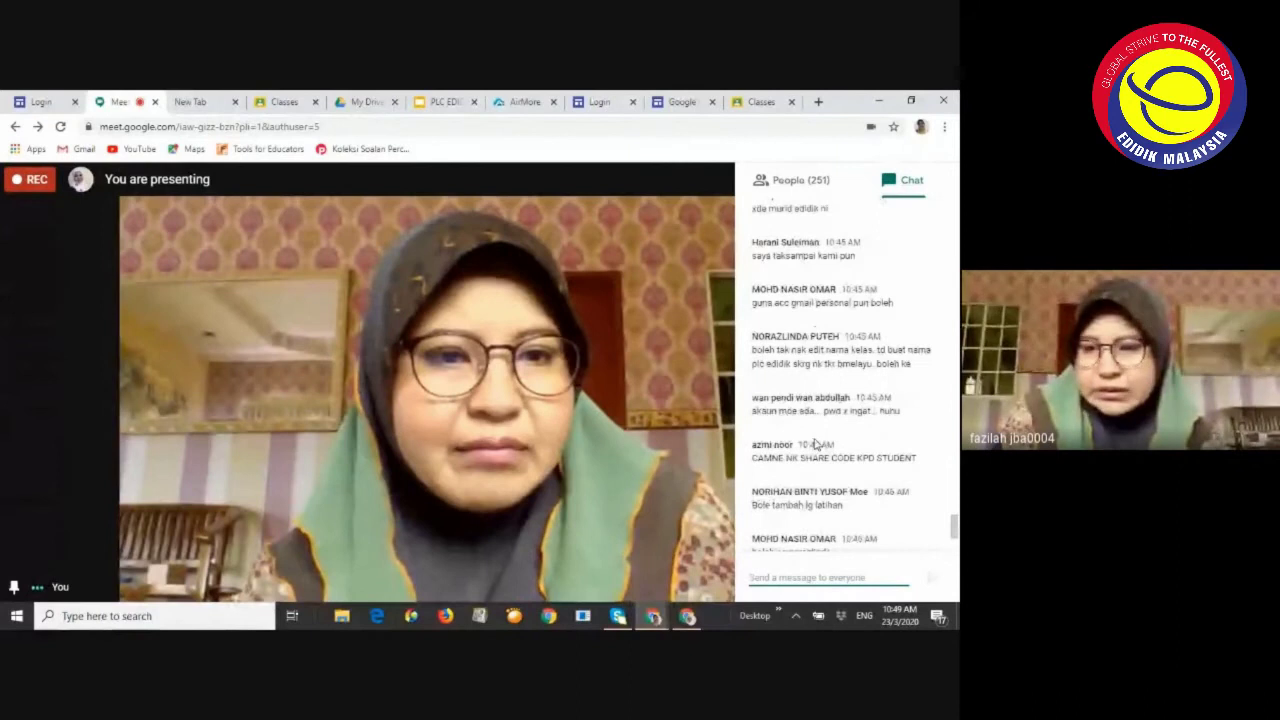
scroll(815, 445, "up", 1)
Scroll back down the chat, then switch to the Google Classroom classes tab
scroll(812, 432, "down", 1)
scroll(812, 430, "down", 5)
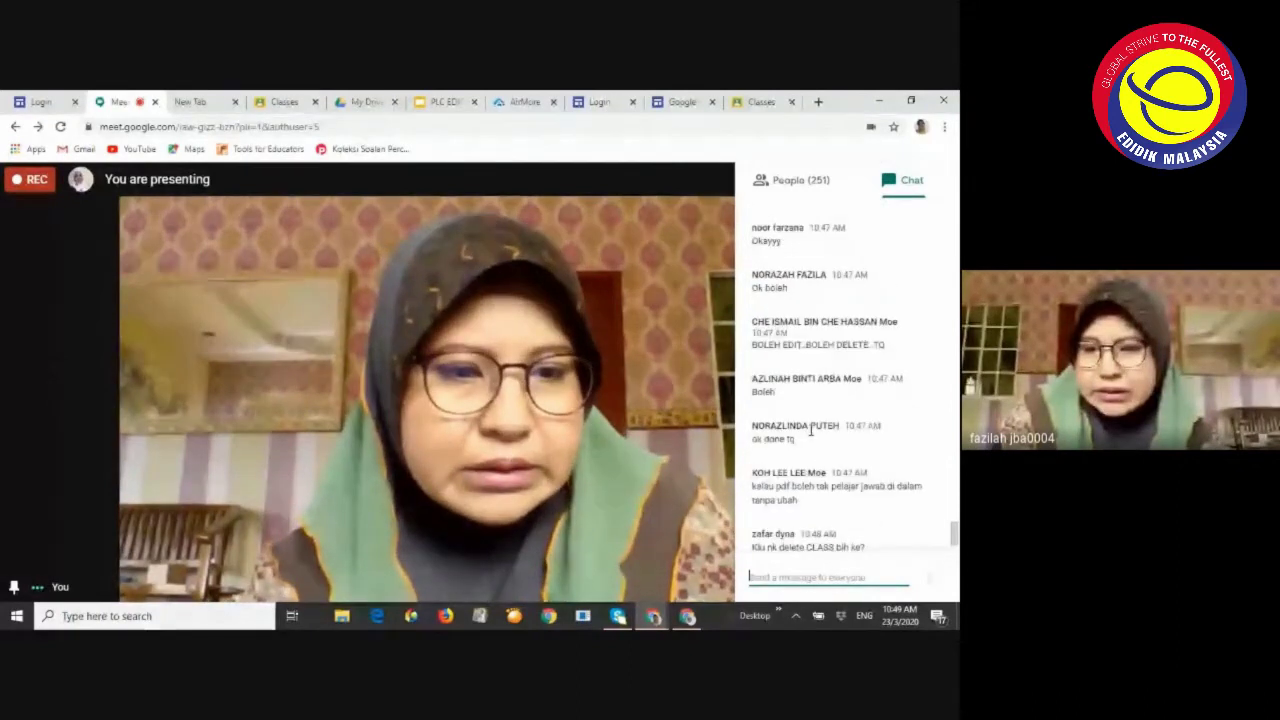
scroll(812, 433, "down", 2)
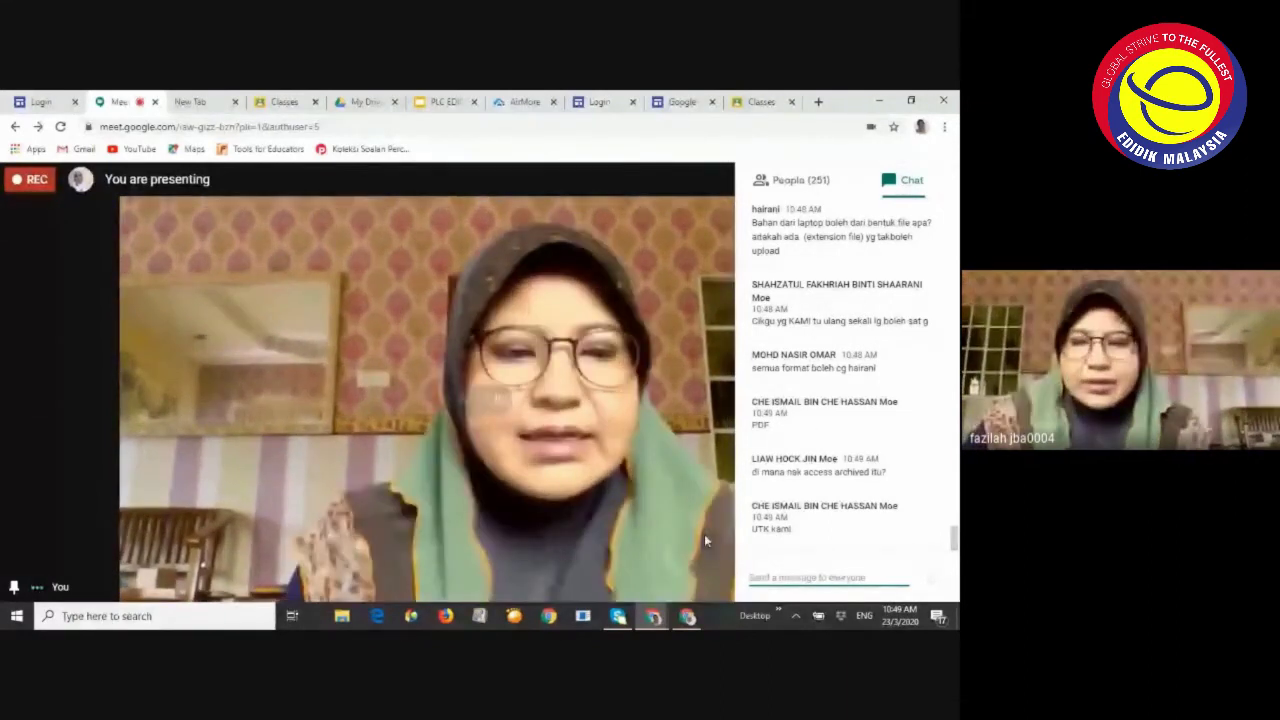
left_click(656, 616)
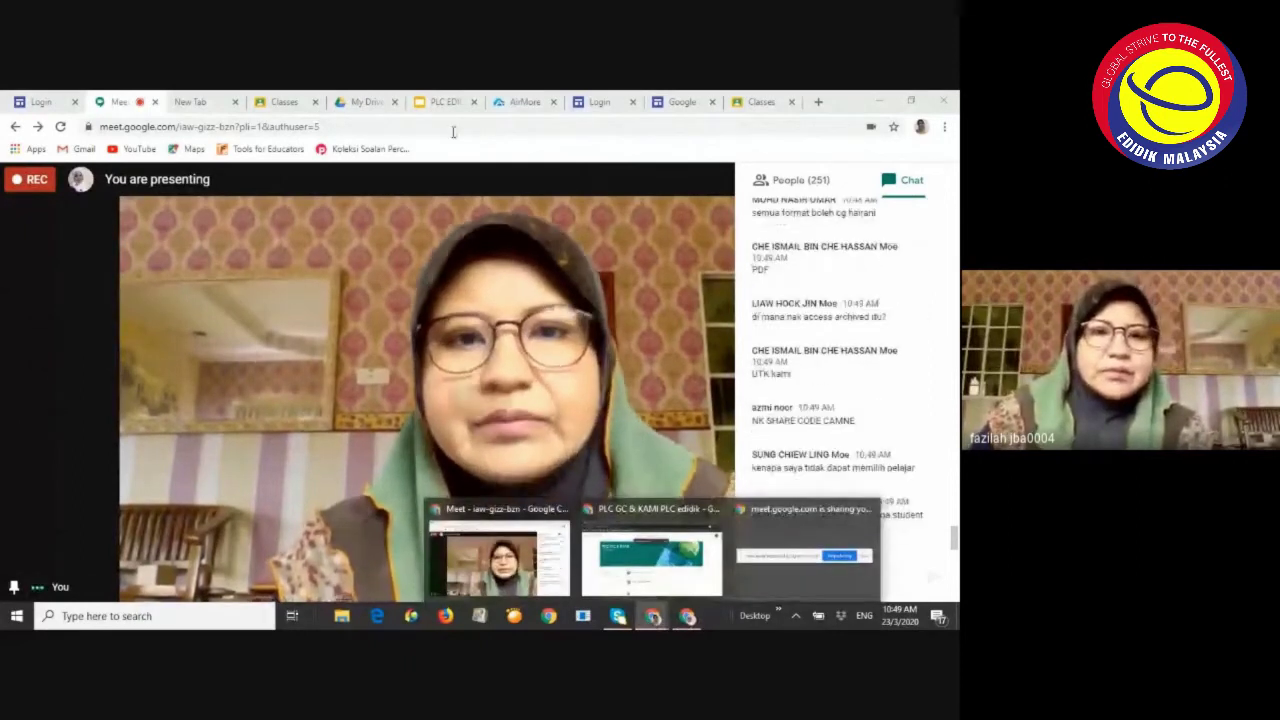
left_click(288, 102)
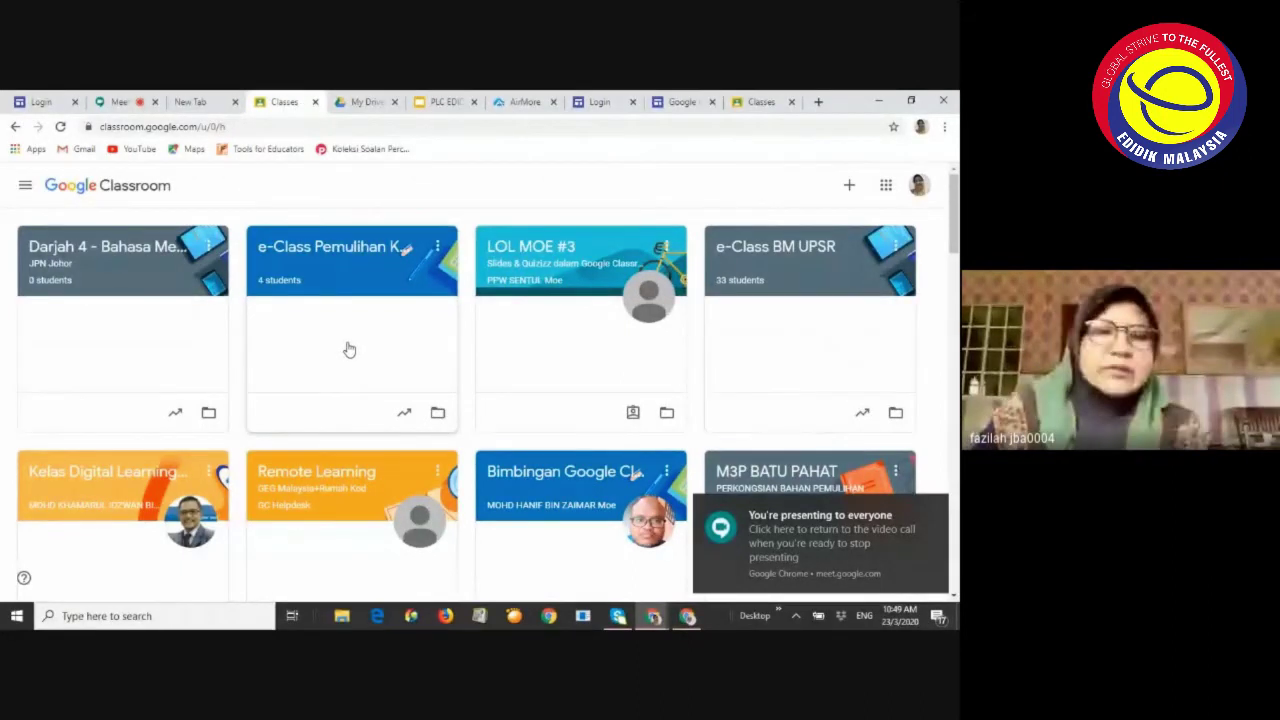
Archive the E-RPH SK TUNKU MAHMOOD 1 class from its class card menu
scroll(392, 409, "down", 1)
scroll(392, 409, "down", 2)
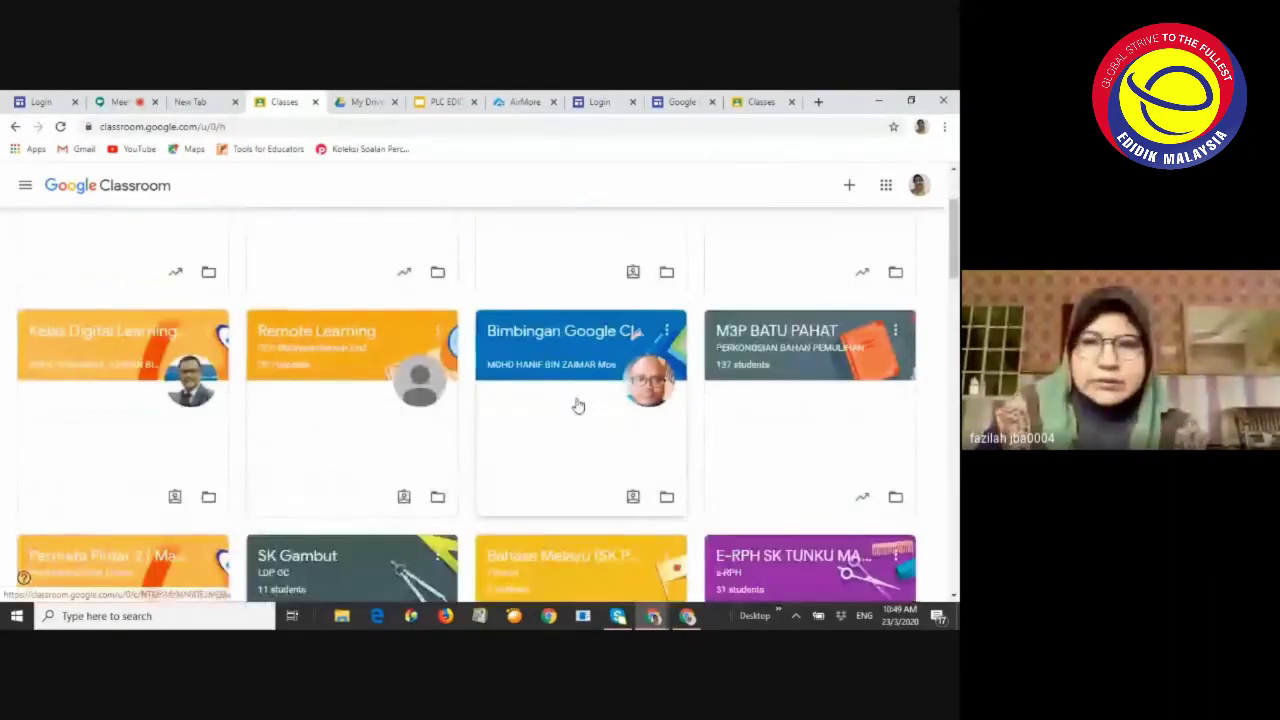
scroll(617, 357, "down", 1)
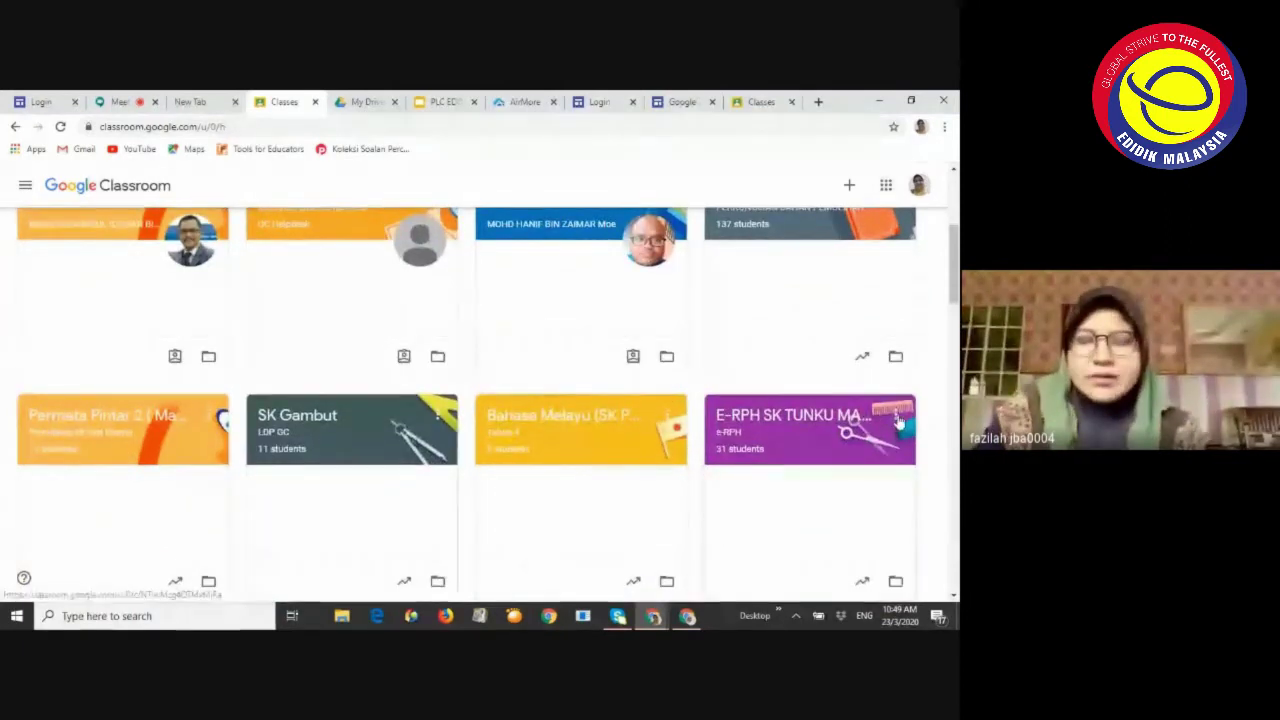
scroll(898, 422, "right", 1)
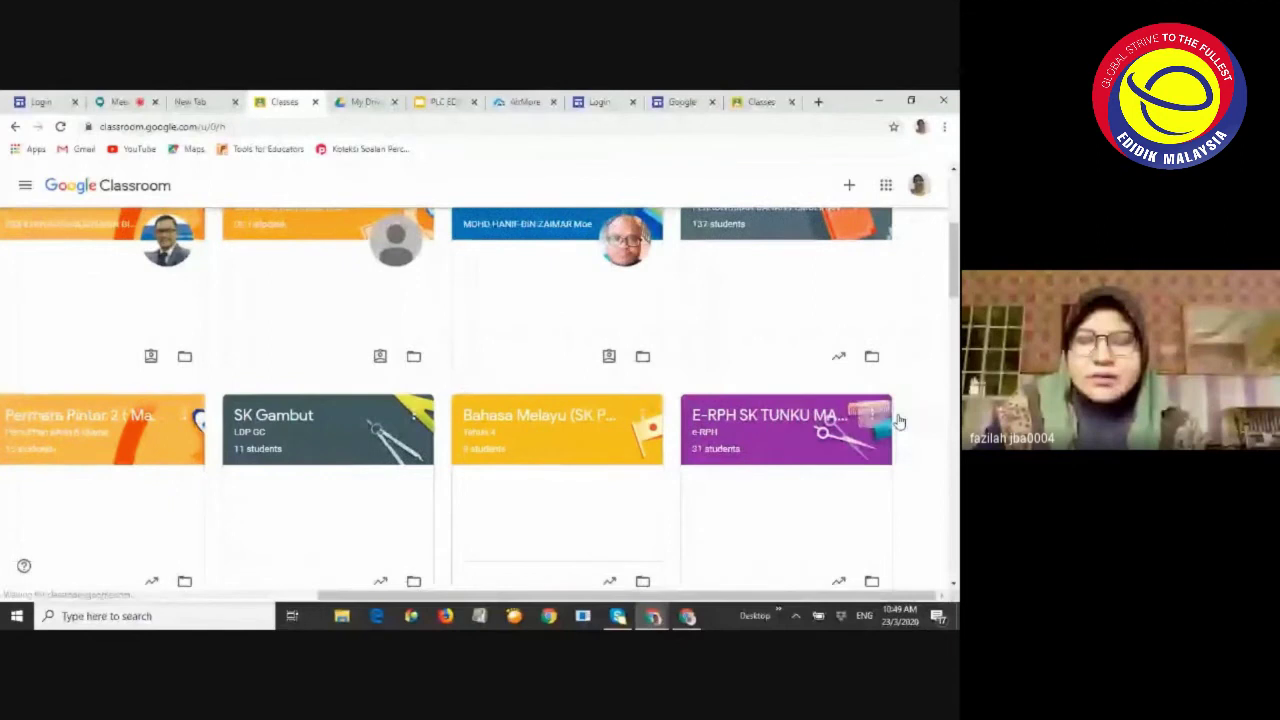
scroll(898, 422, "left", 1)
left_click(897, 416)
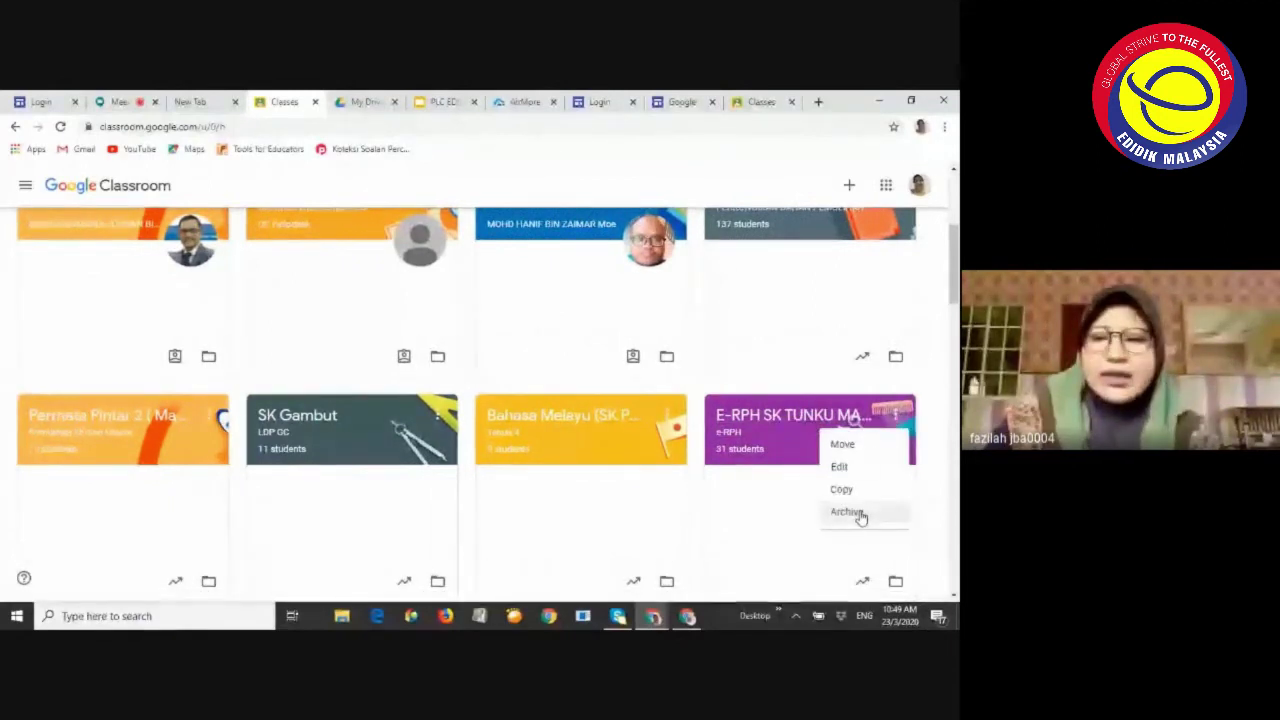
left_click(848, 512)
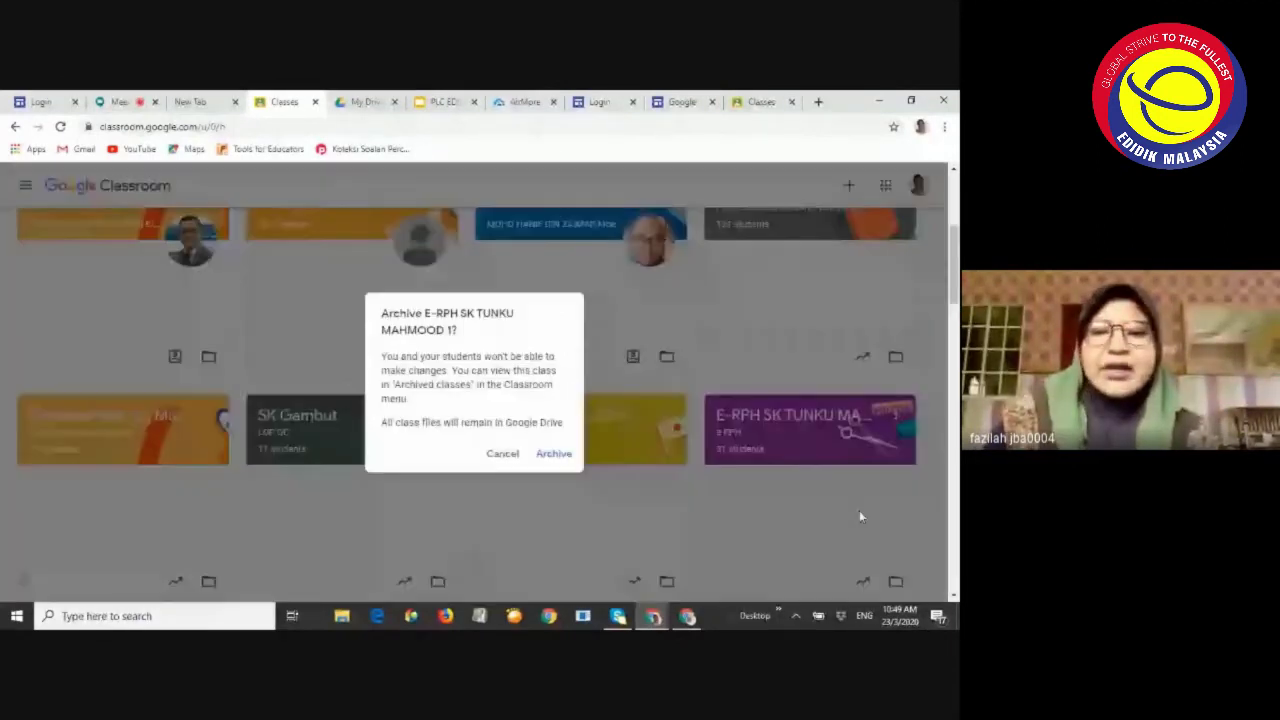
left_click(552, 454)
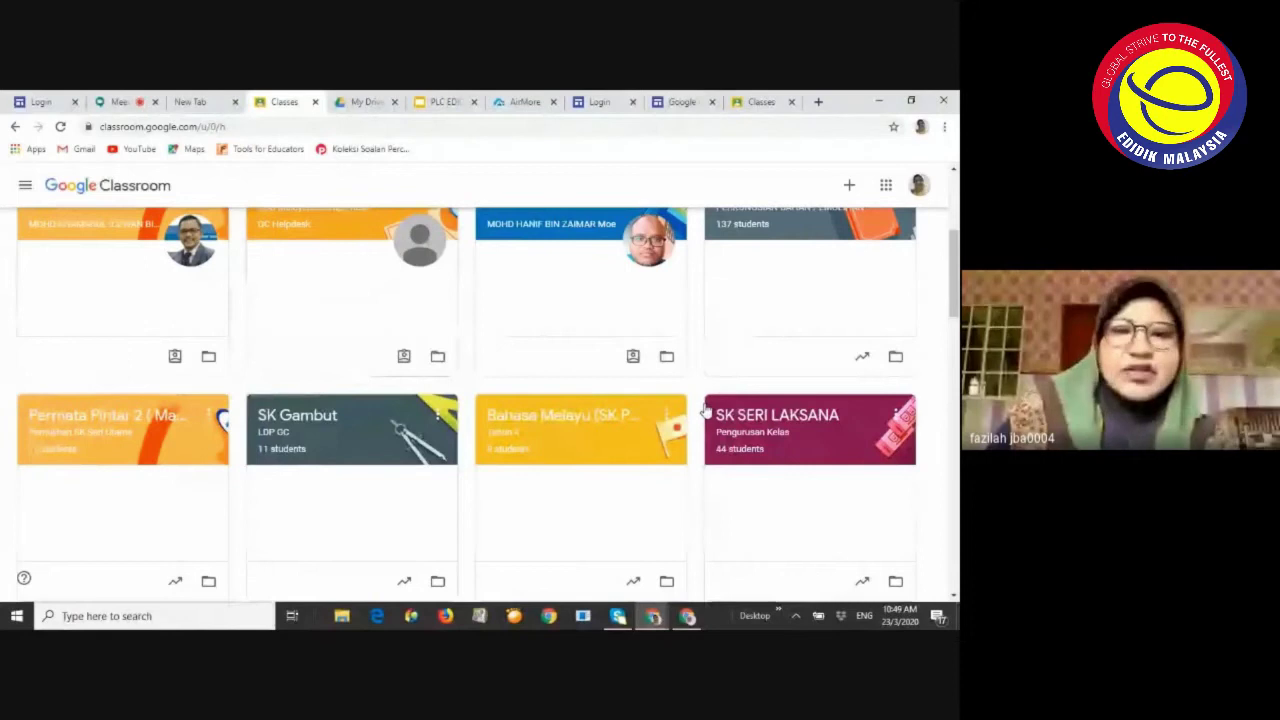
Look over the remaining class cards and open the side drawer listing all classes
scroll(704, 408, "up", 1)
scroll(704, 408, "up", 4)
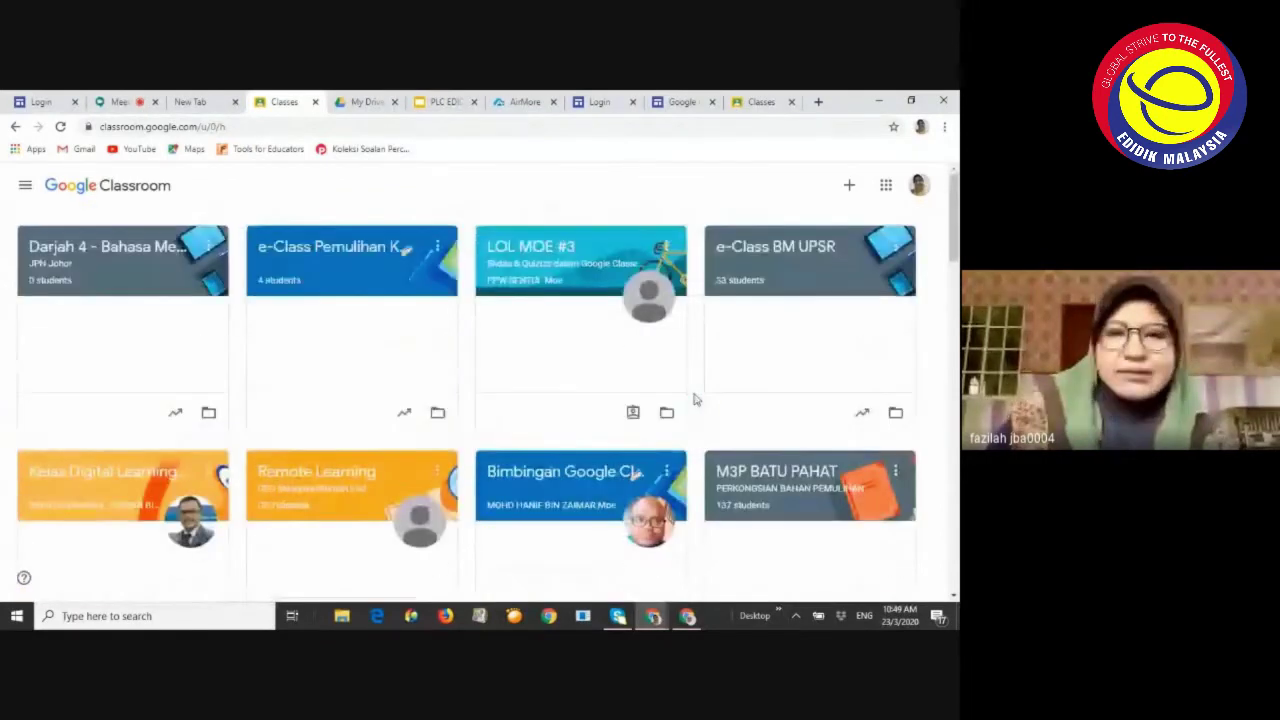
scroll(694, 400, "down", 7)
scroll(640, 306, "up", 3)
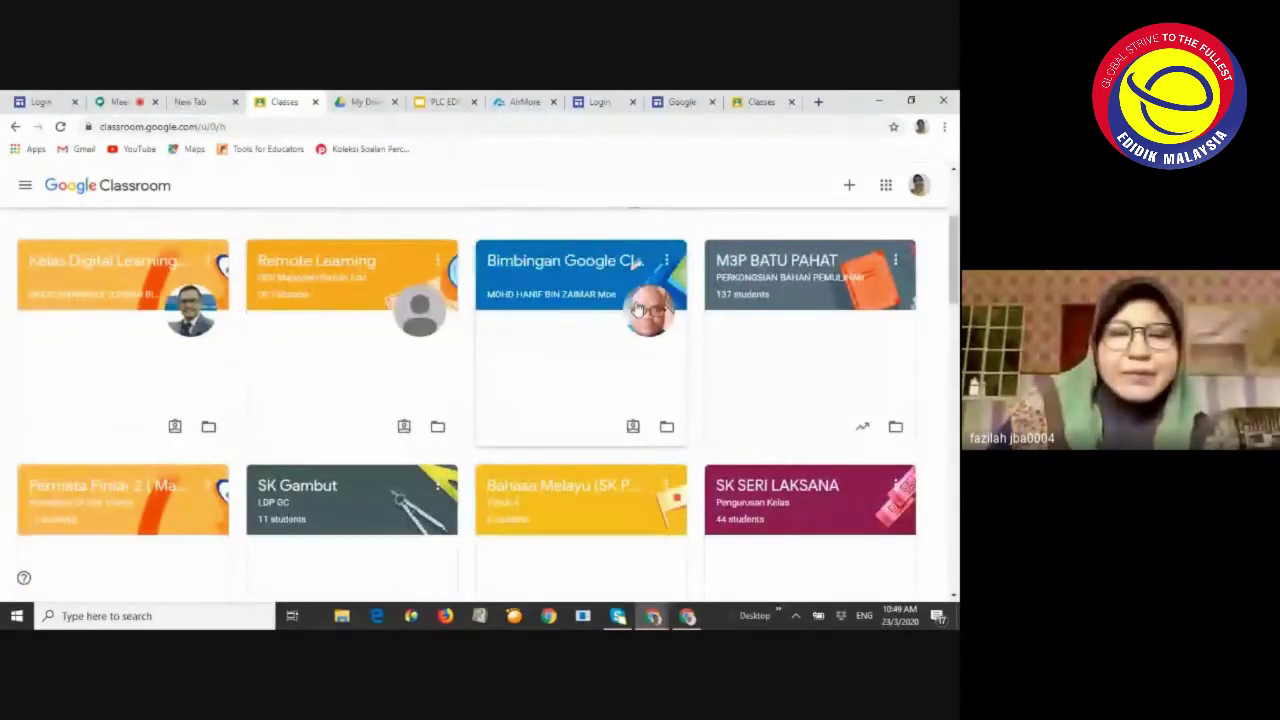
scroll(636, 310, "up", 1)
scroll(636, 310, "up", 1)
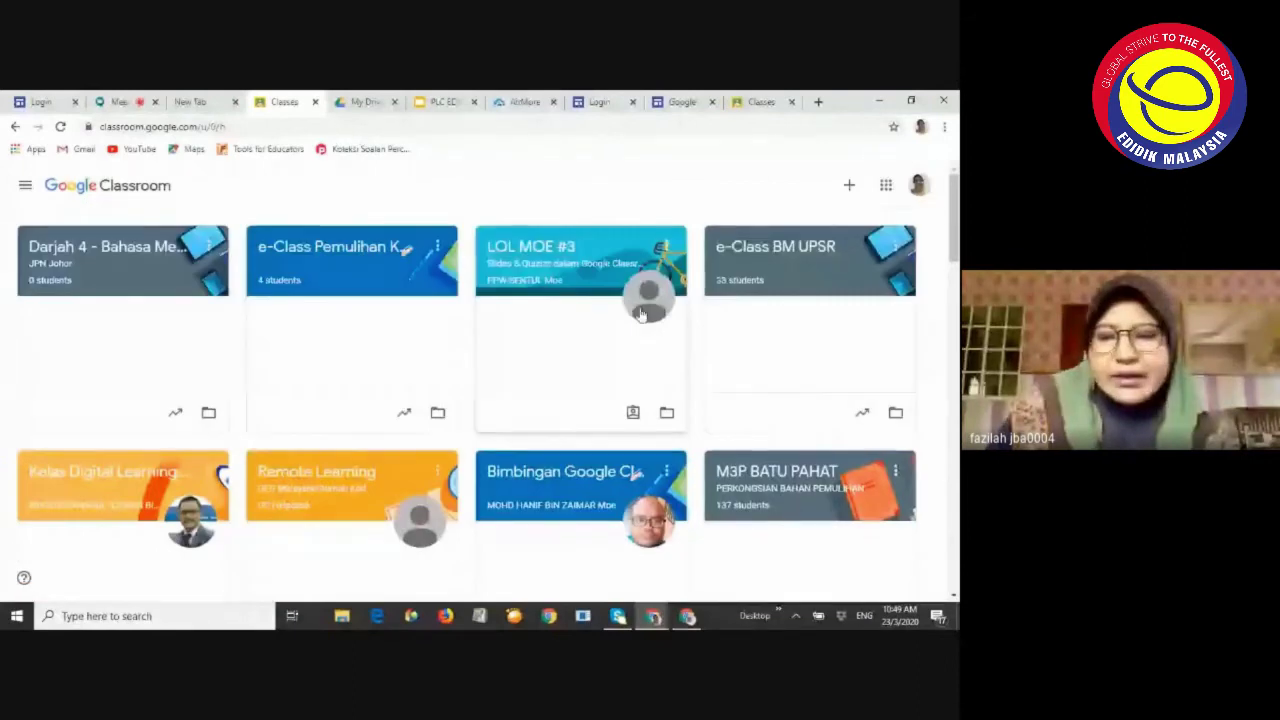
scroll(643, 314, "down", 4)
scroll(100, 294, "up", 1)
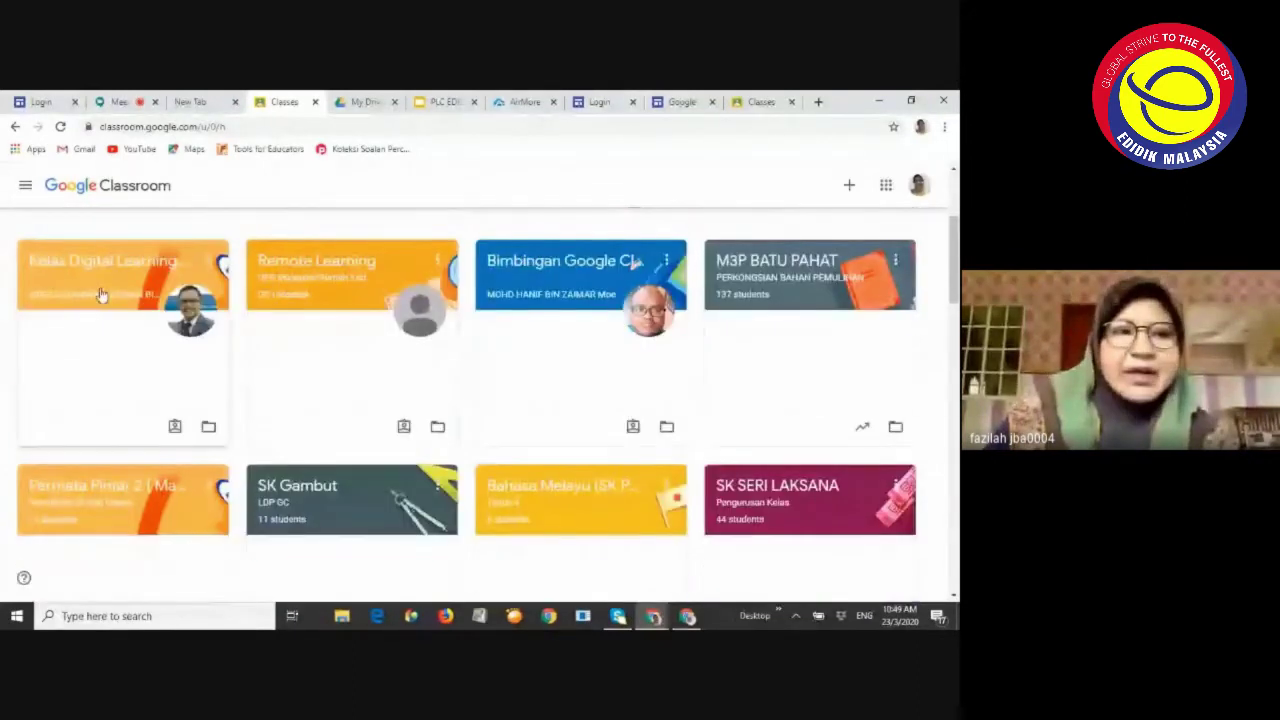
left_click(24, 186)
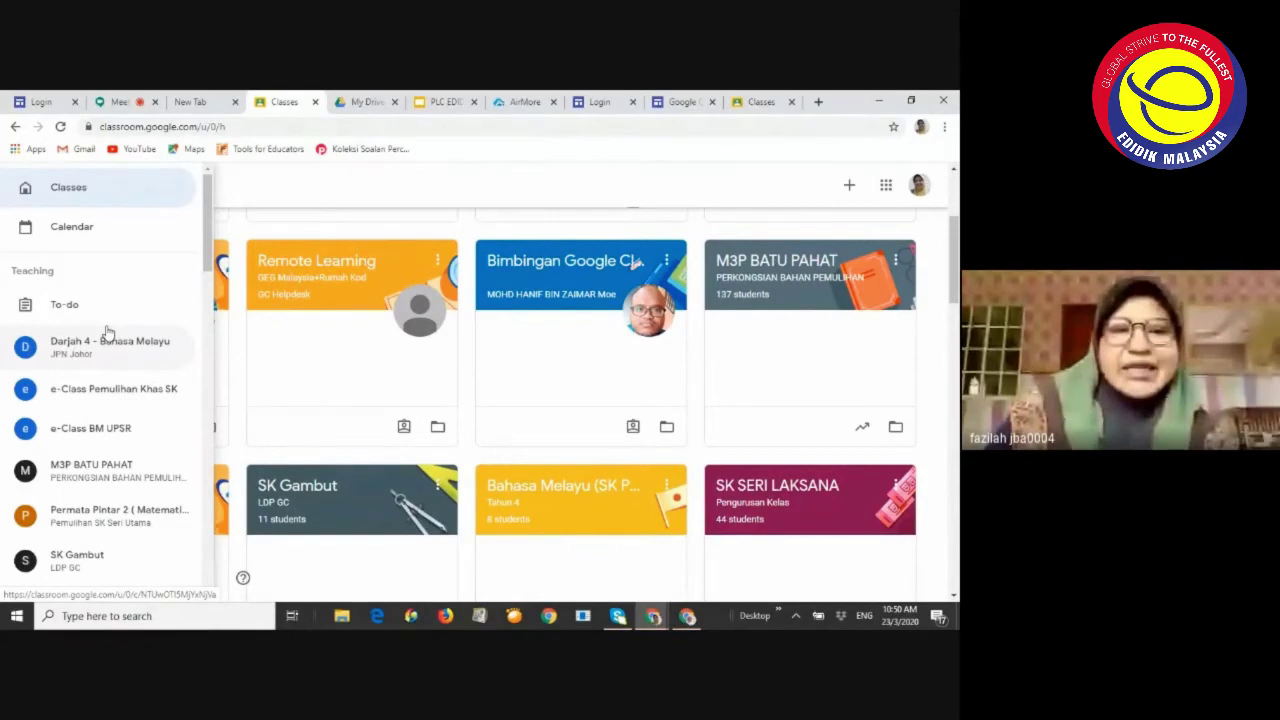
Scroll past the class list in the side drawer and go to Archived classes
scroll(108, 333, "down", 9)
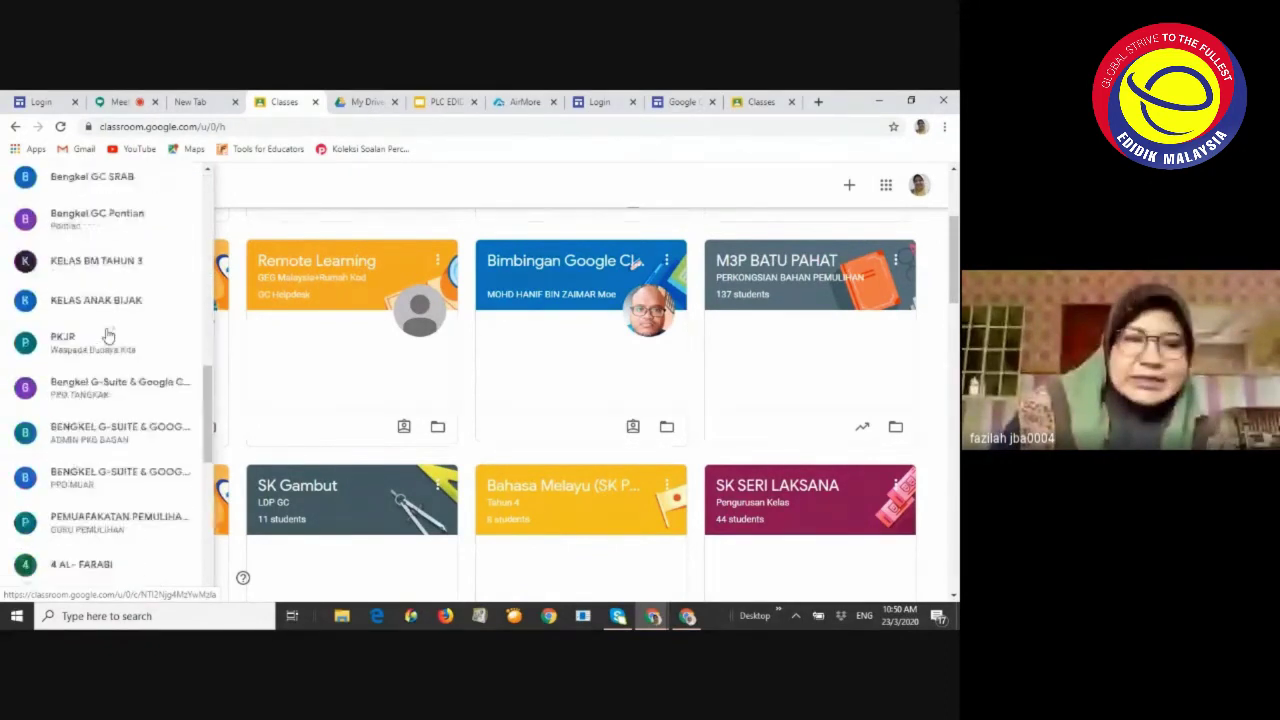
scroll(108, 335, "down", 5)
left_click(268, 196)
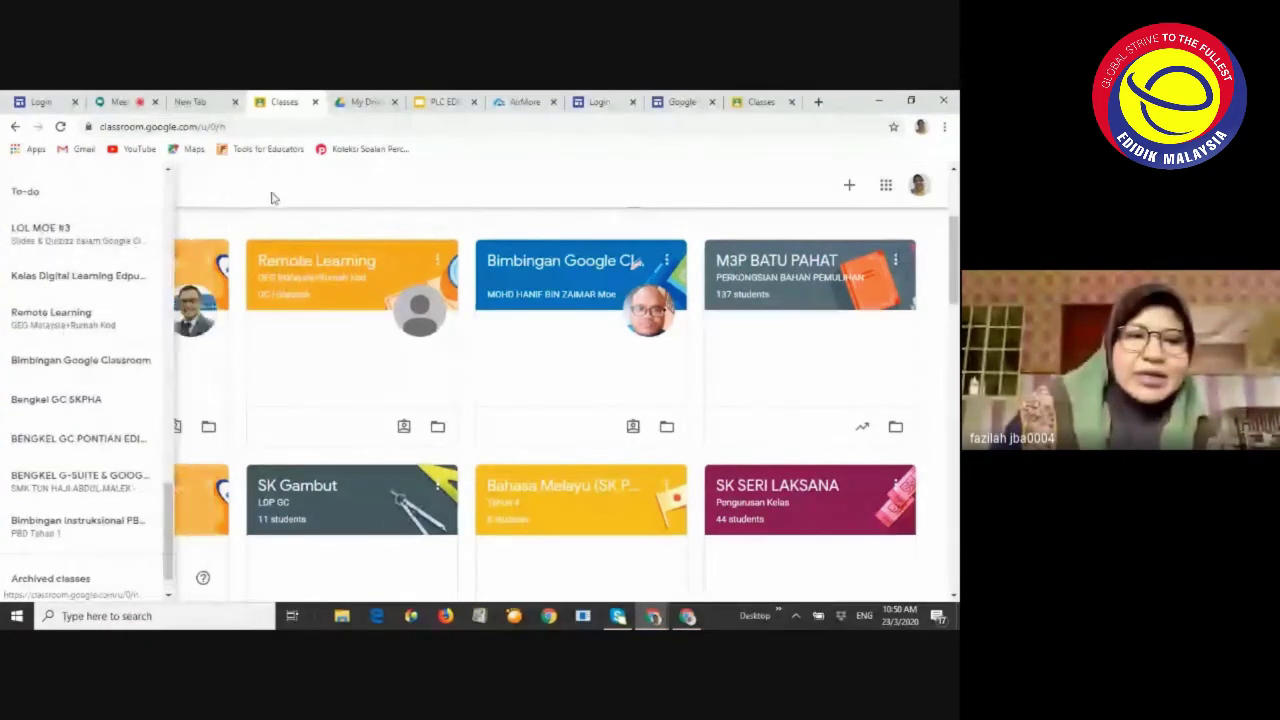
left_click(17, 191)
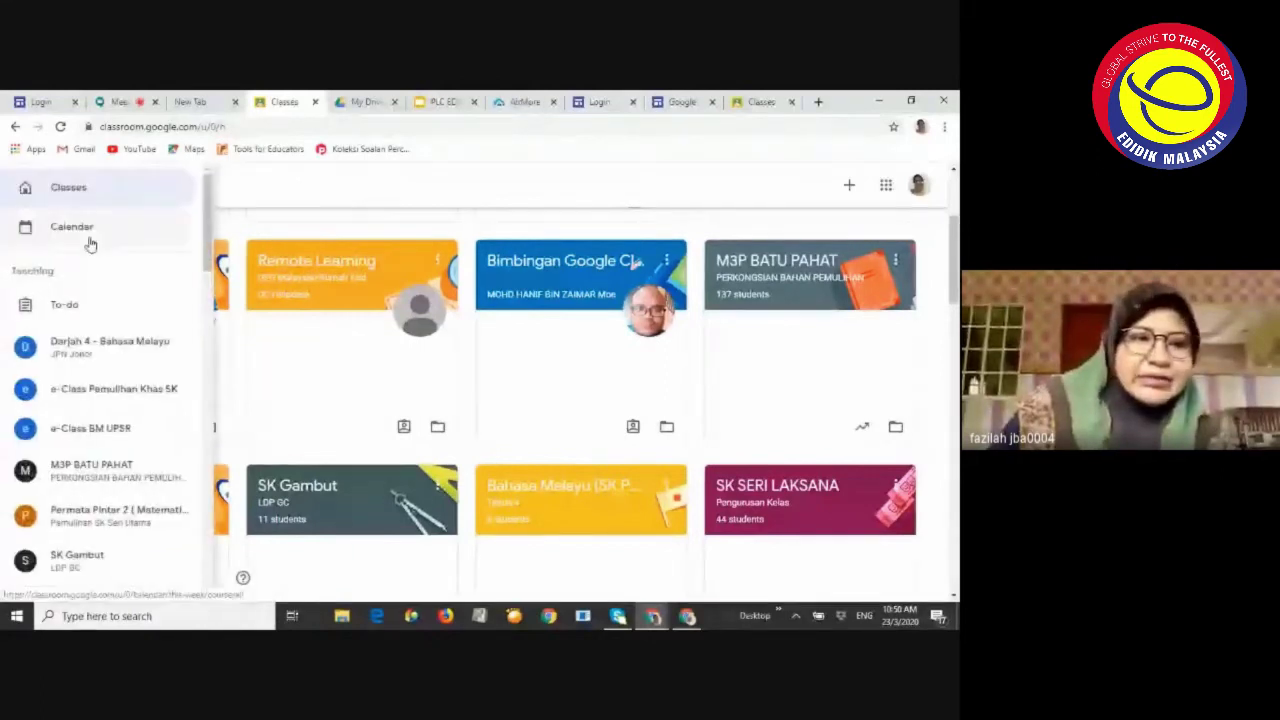
scroll(86, 245, "down", 8)
scroll(94, 266, "down", 10)
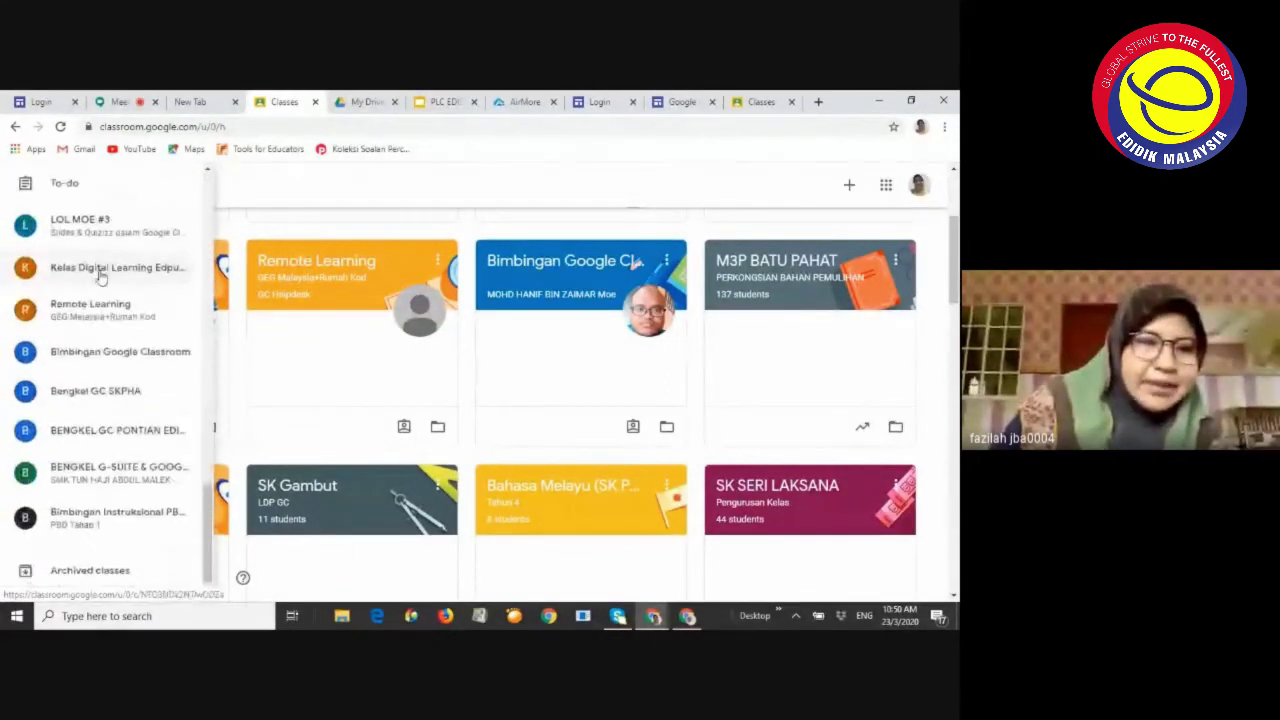
left_click(101, 540)
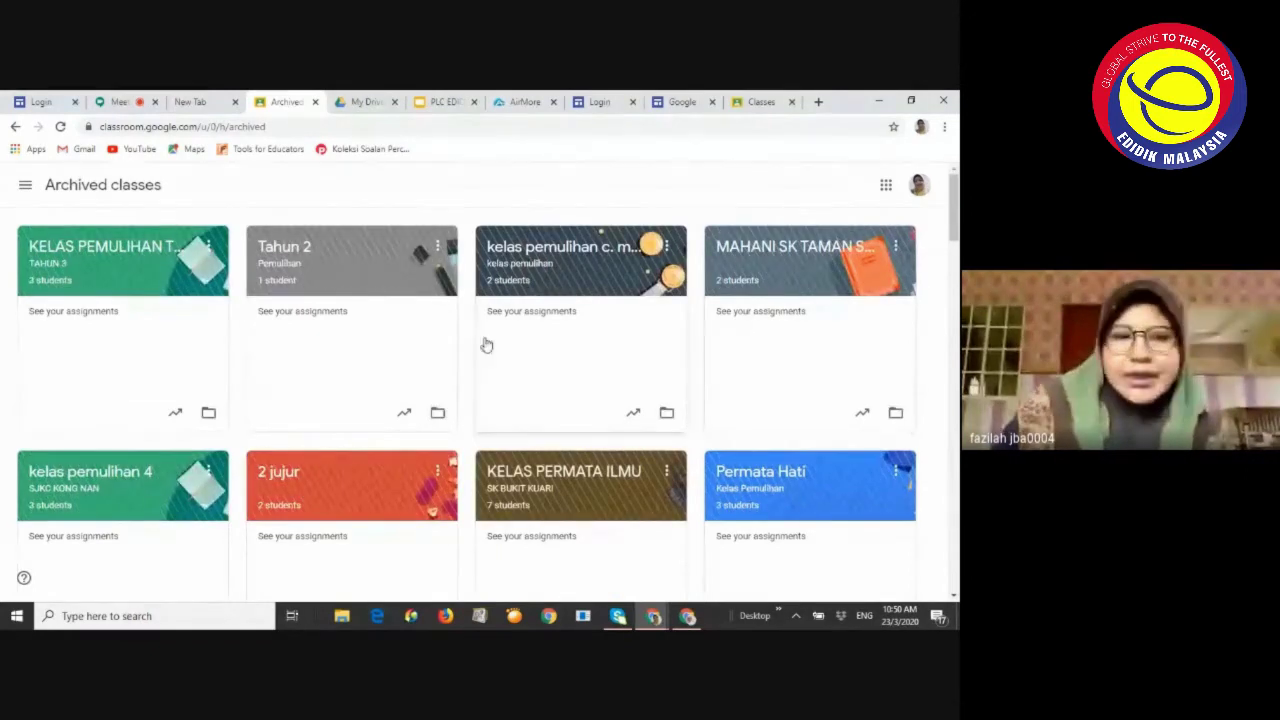
scroll(486, 345, "down", 5)
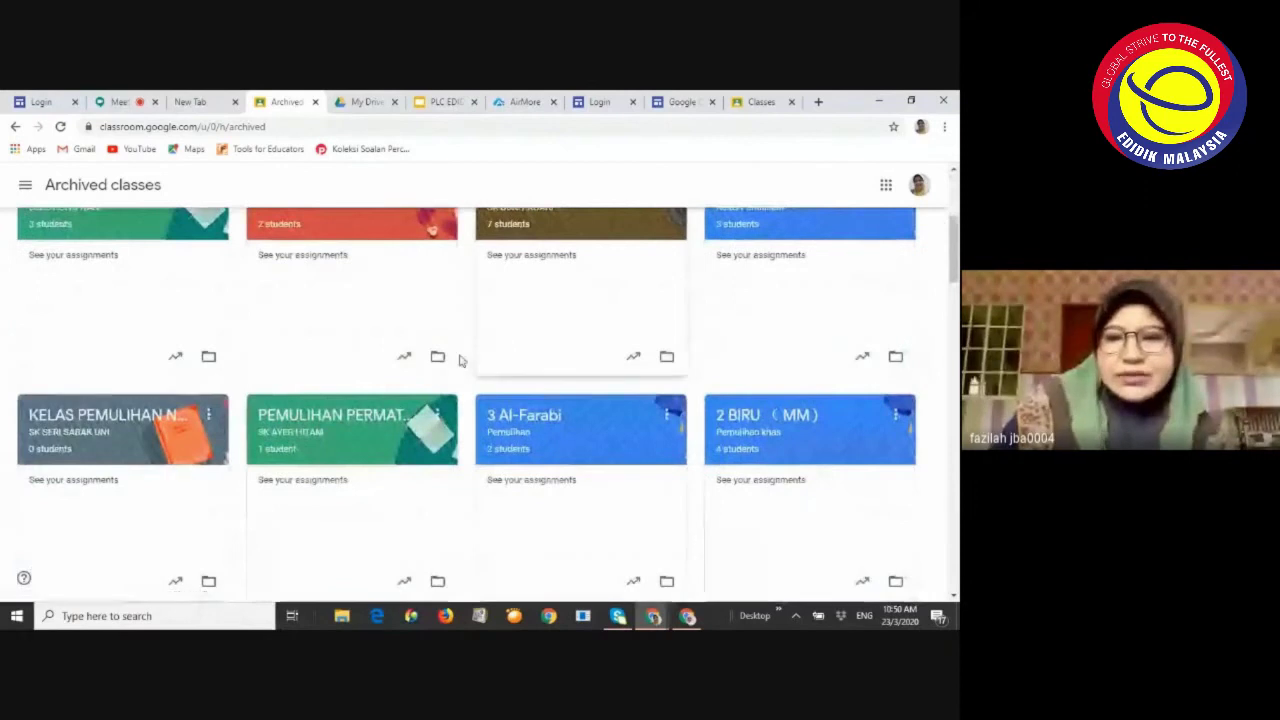
scroll(460, 360, "down", 4)
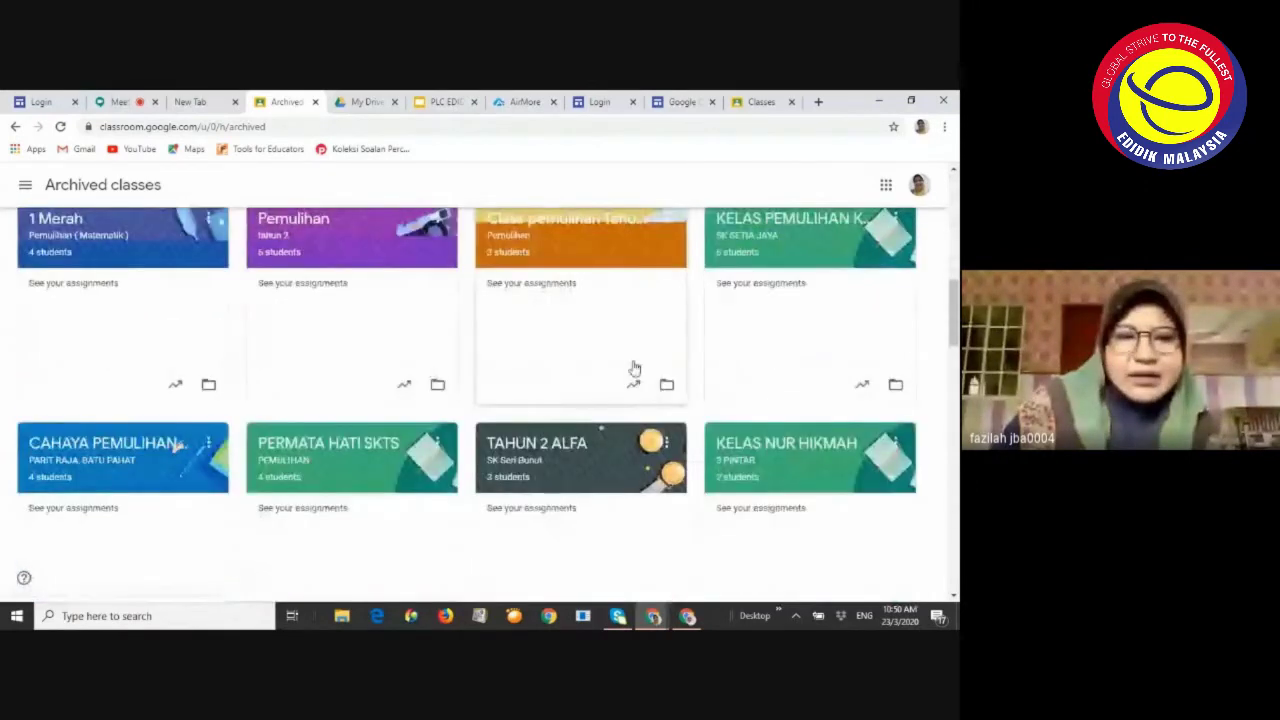
scroll(283, 406, "up", 5)
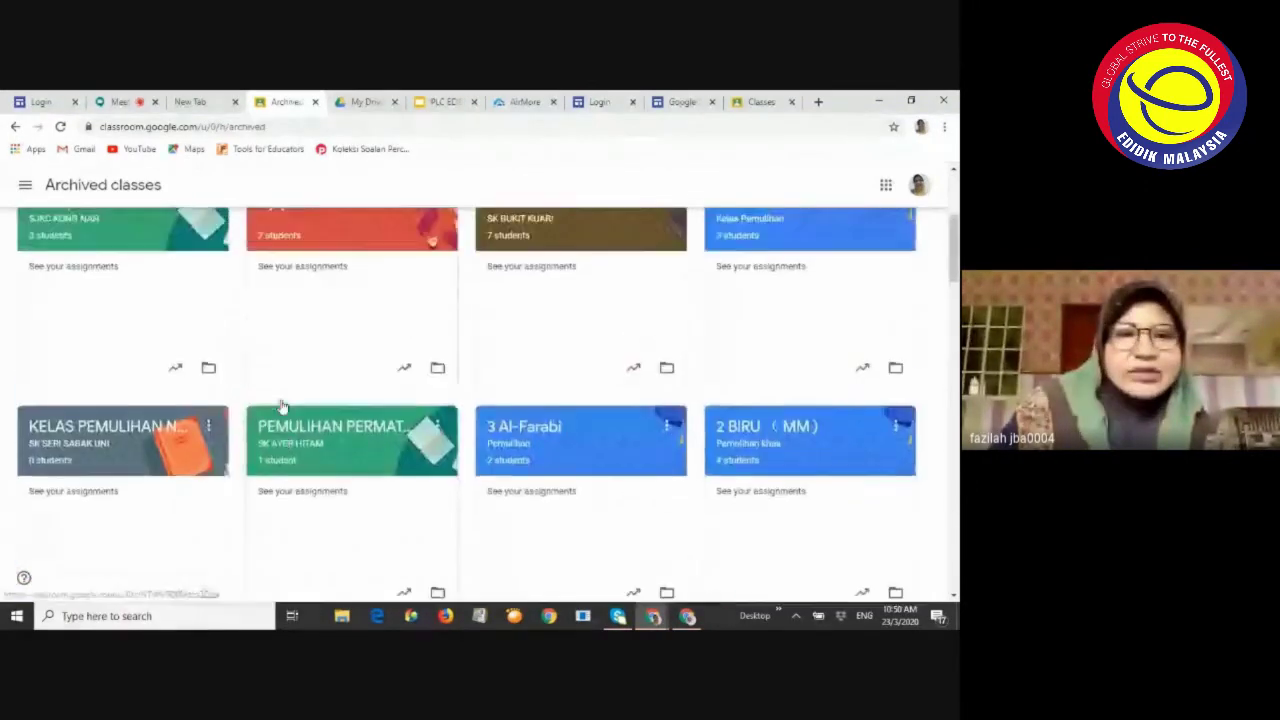
scroll(283, 400, "up", 3)
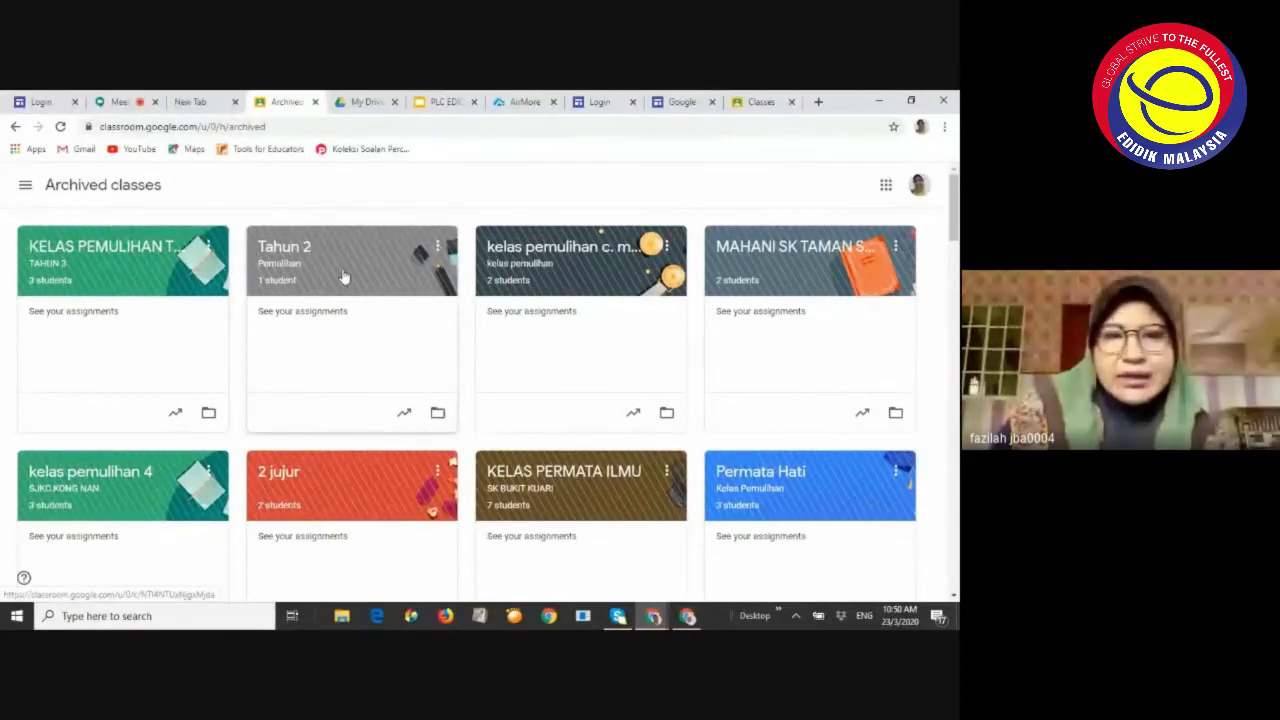
left_click(208, 247)
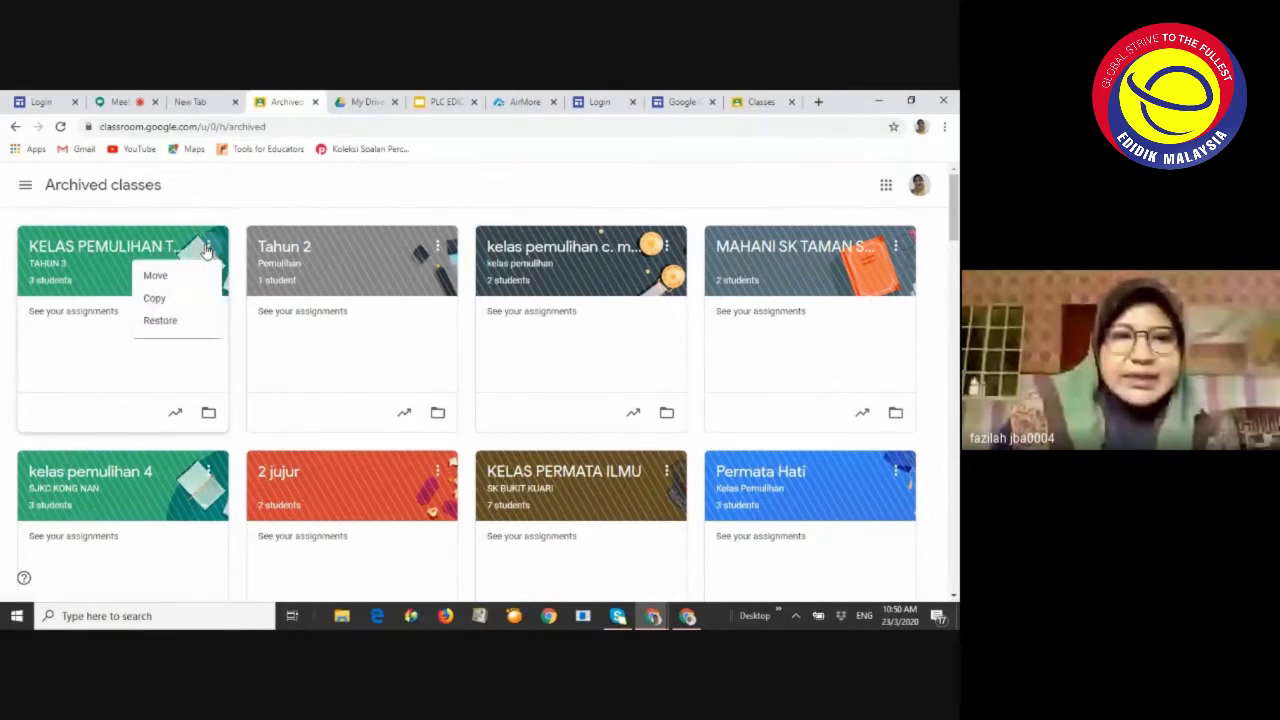
left_click(369, 380)
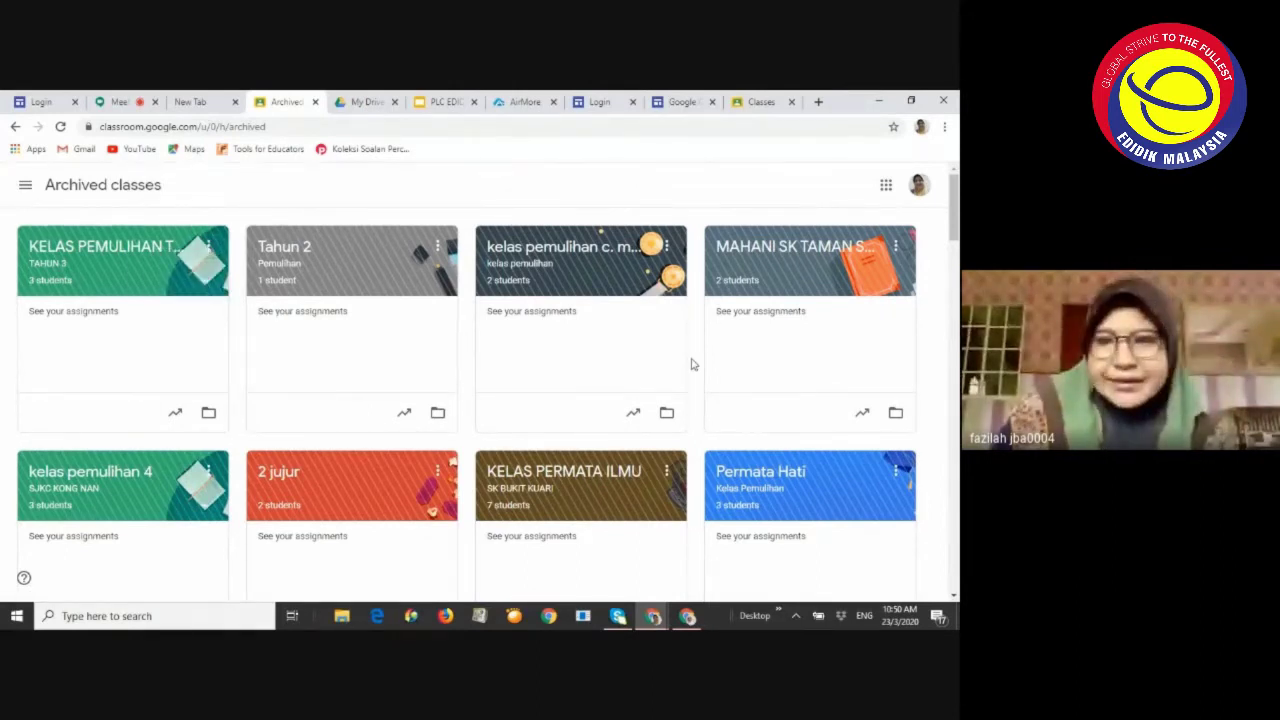
scroll(692, 364, "down", 5)
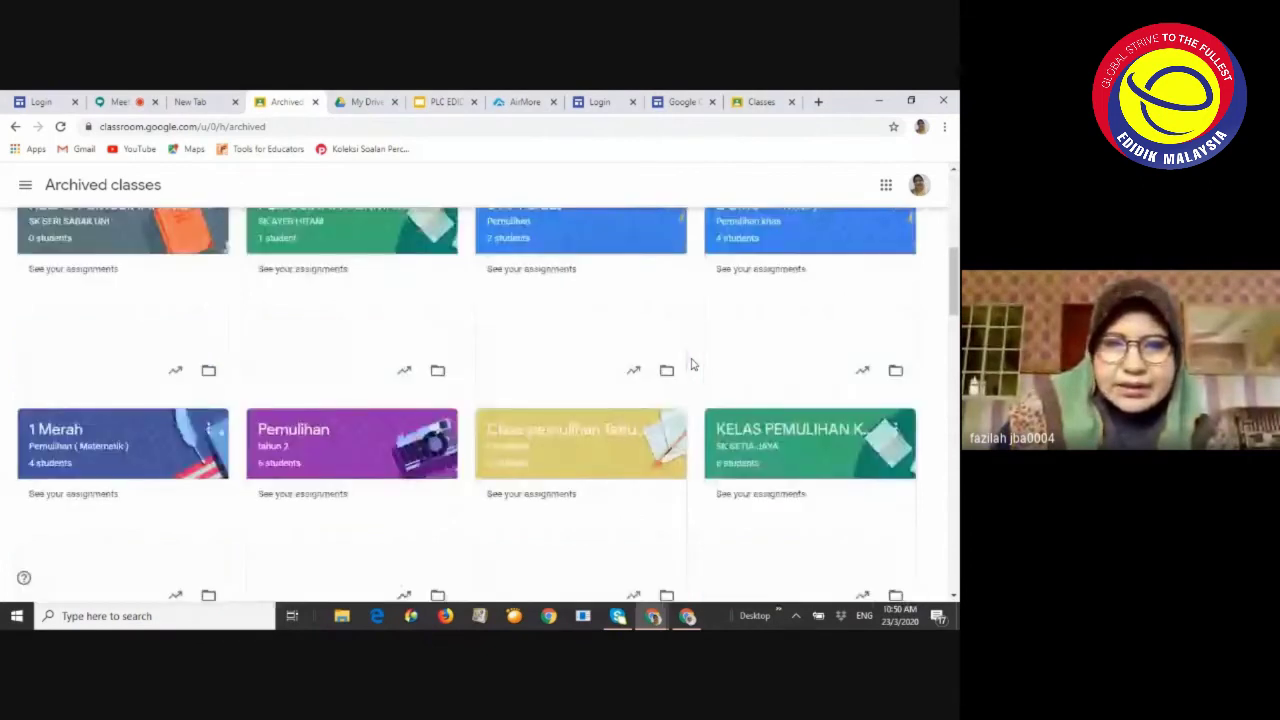
scroll(692, 364, "up", 1)
scroll(514, 366, "down", 4)
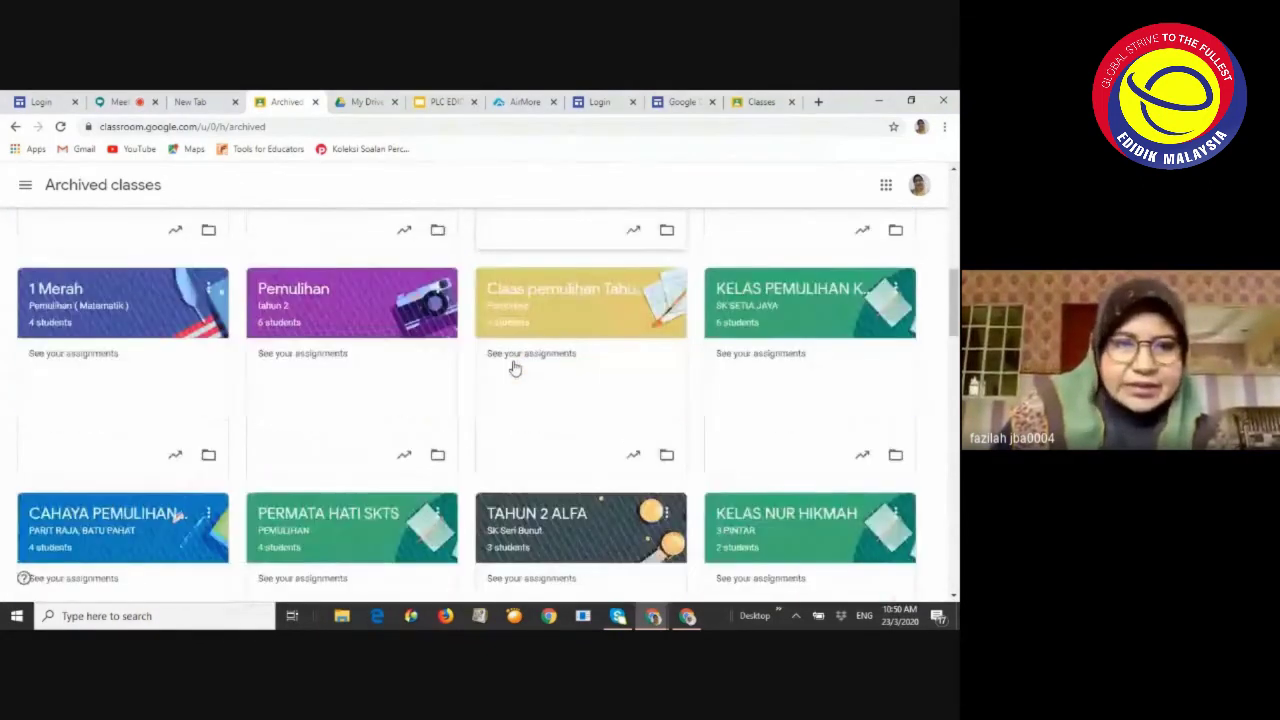
scroll(514, 366, "down", 5)
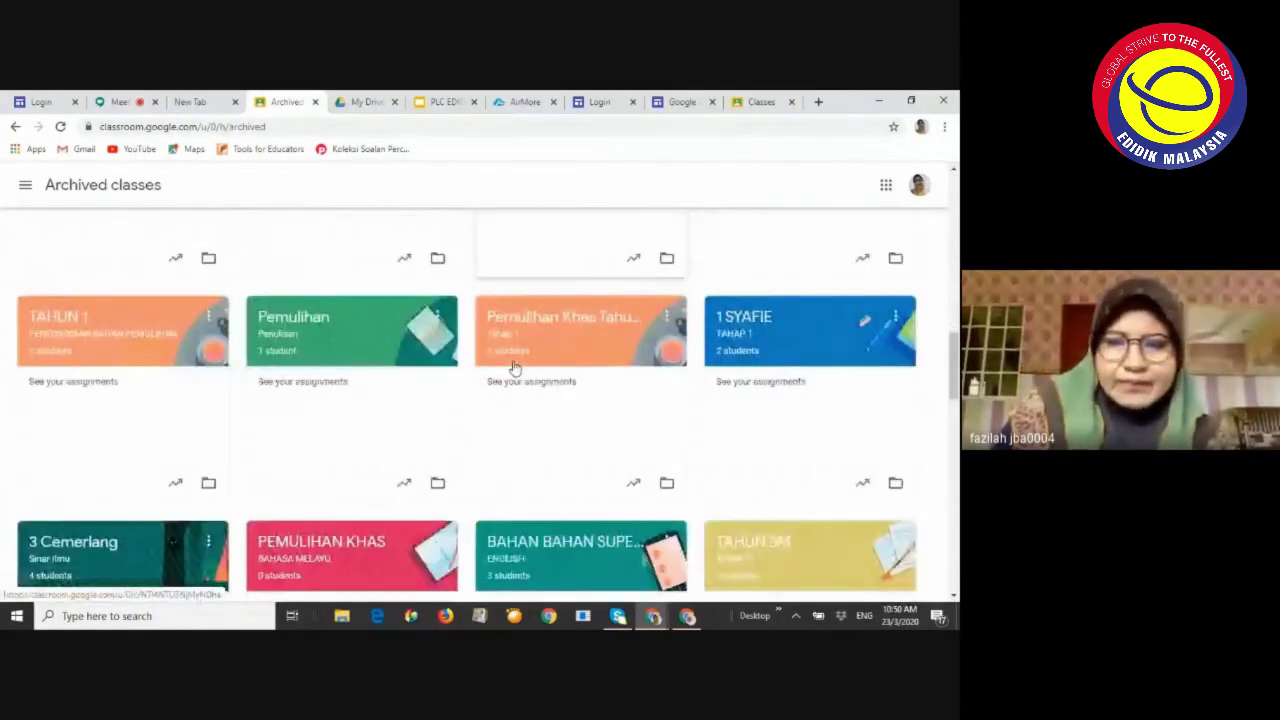
scroll(528, 367, "down", 5)
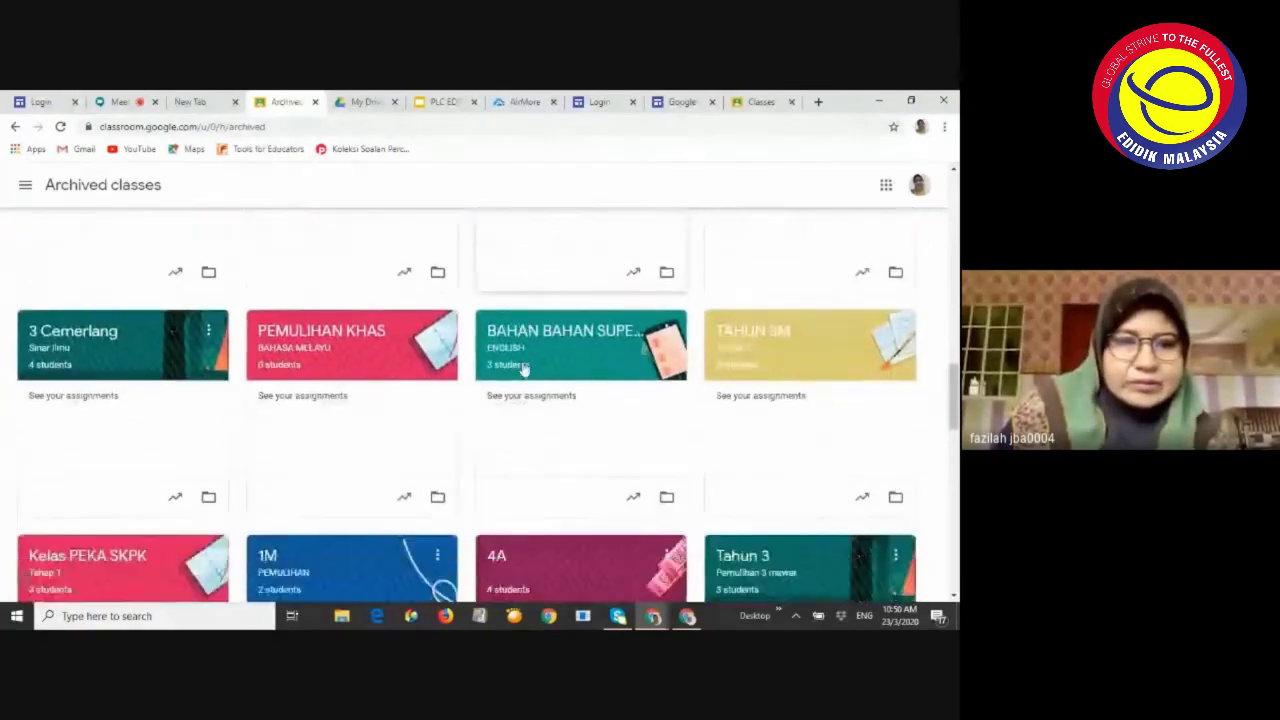
scroll(524, 369, "down", 5)
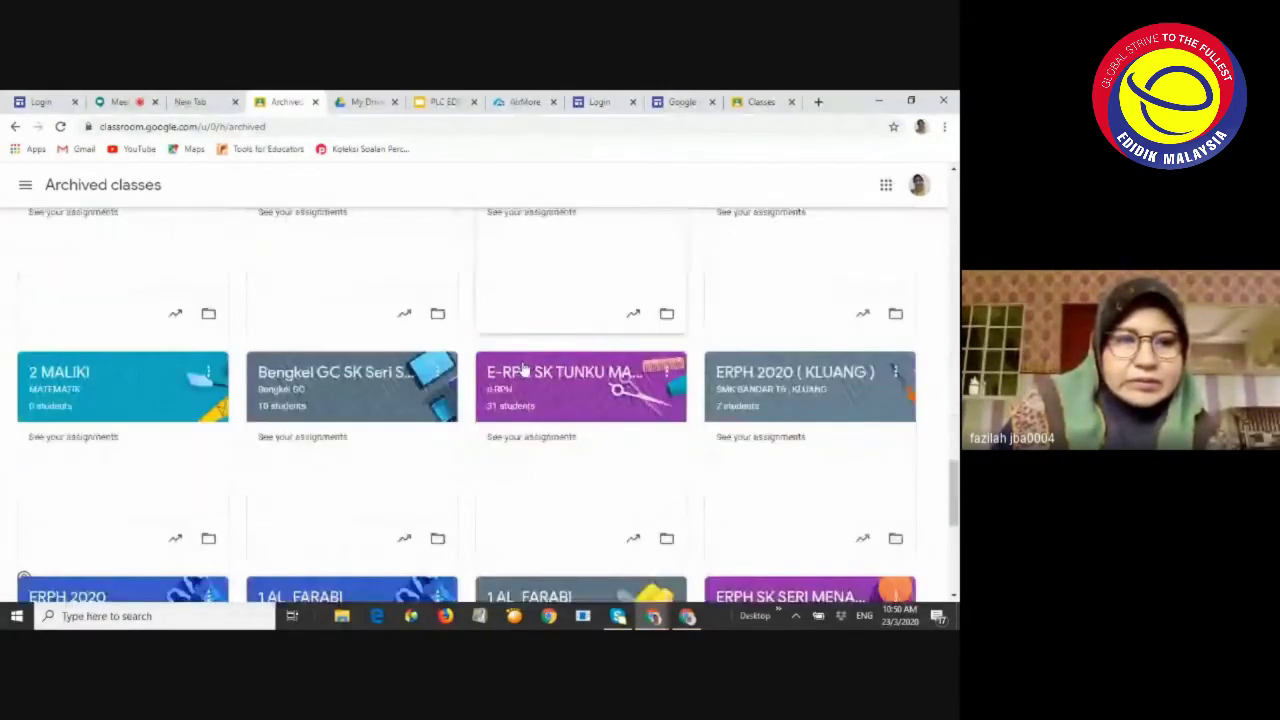
scroll(523, 369, "down", 2)
scroll(523, 369, "up", 2)
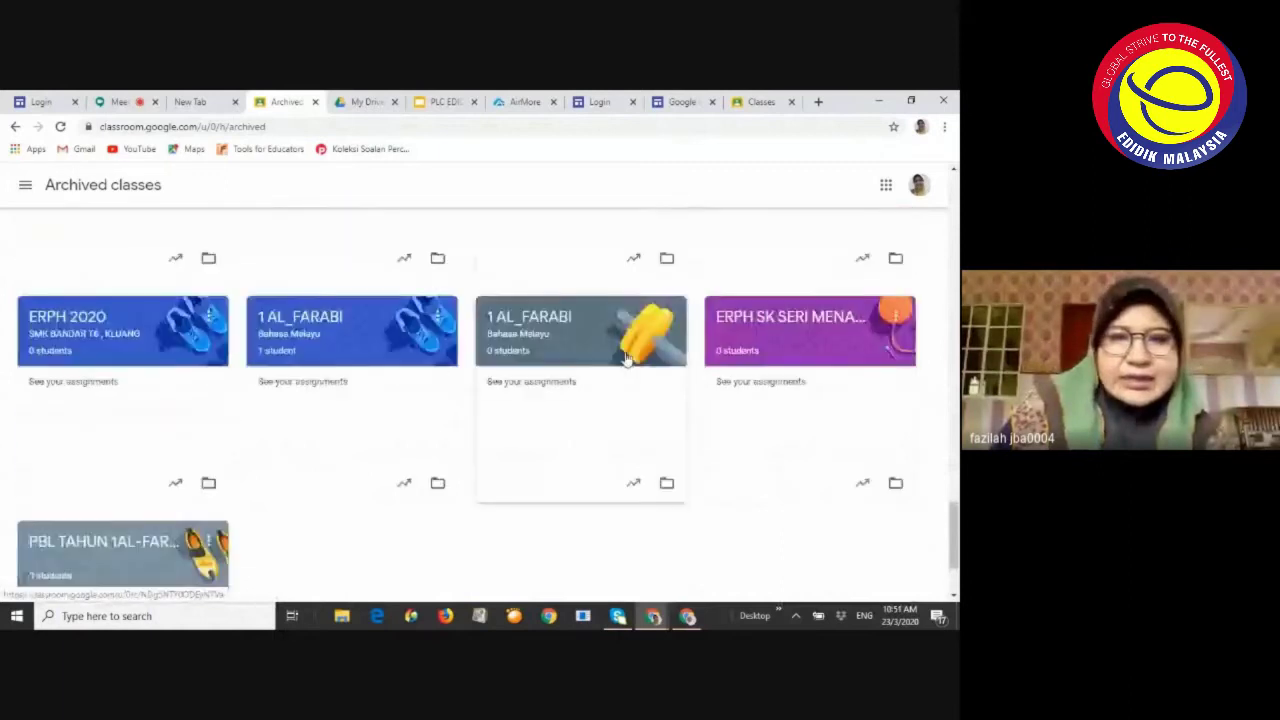
left_click(893, 318)
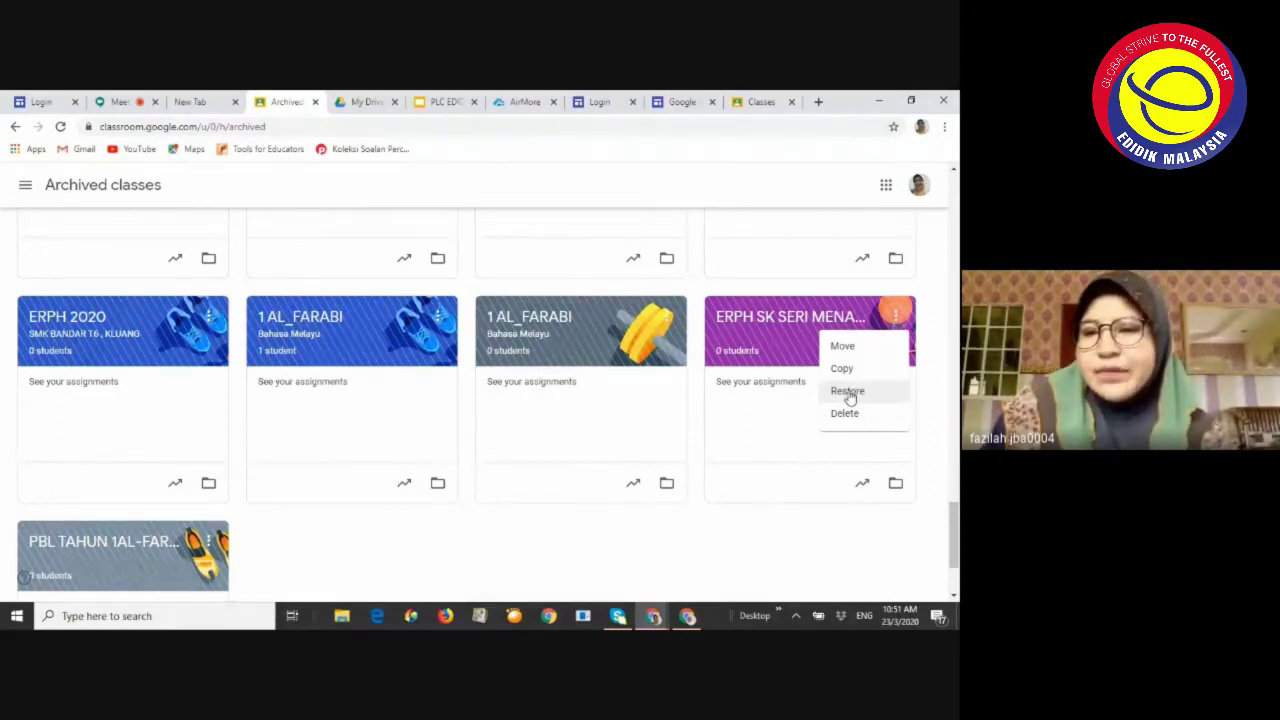
mouse_move(653, 615)
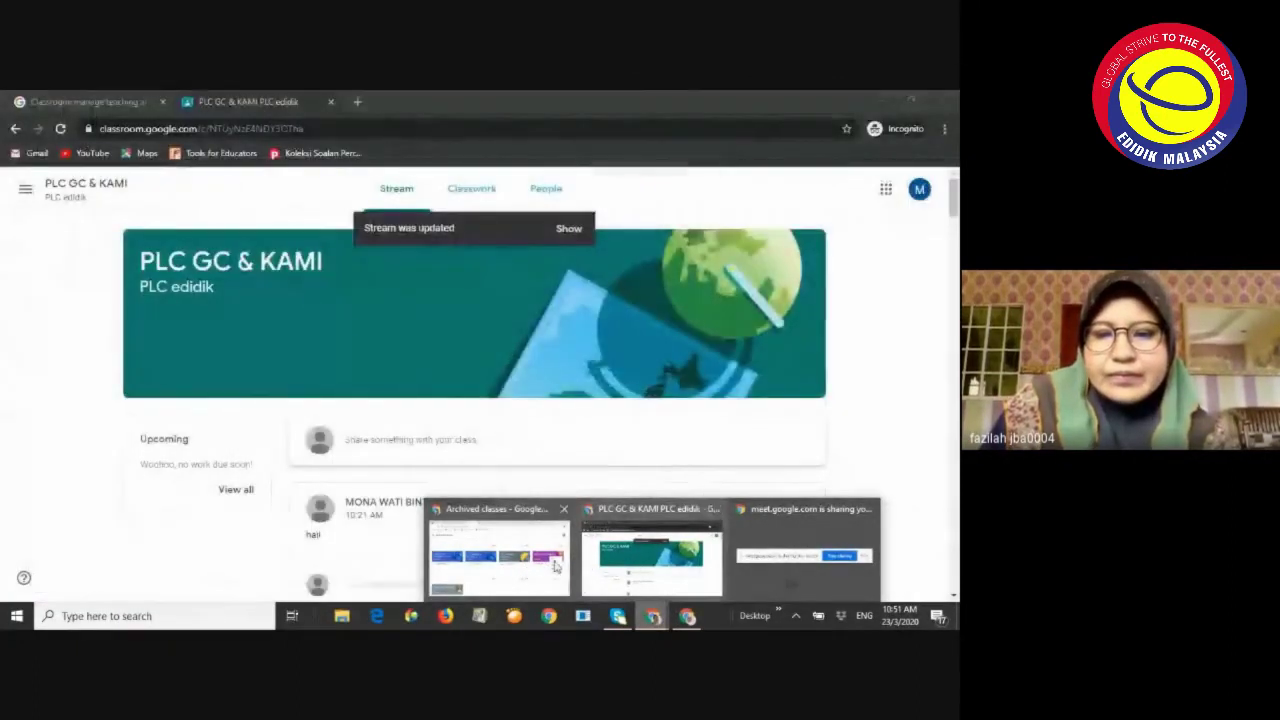
left_click(518, 567)
Read earlier Meet chat questions, then switch to the PLC EDIDIK GC & KAMI slides
left_click(122, 102)
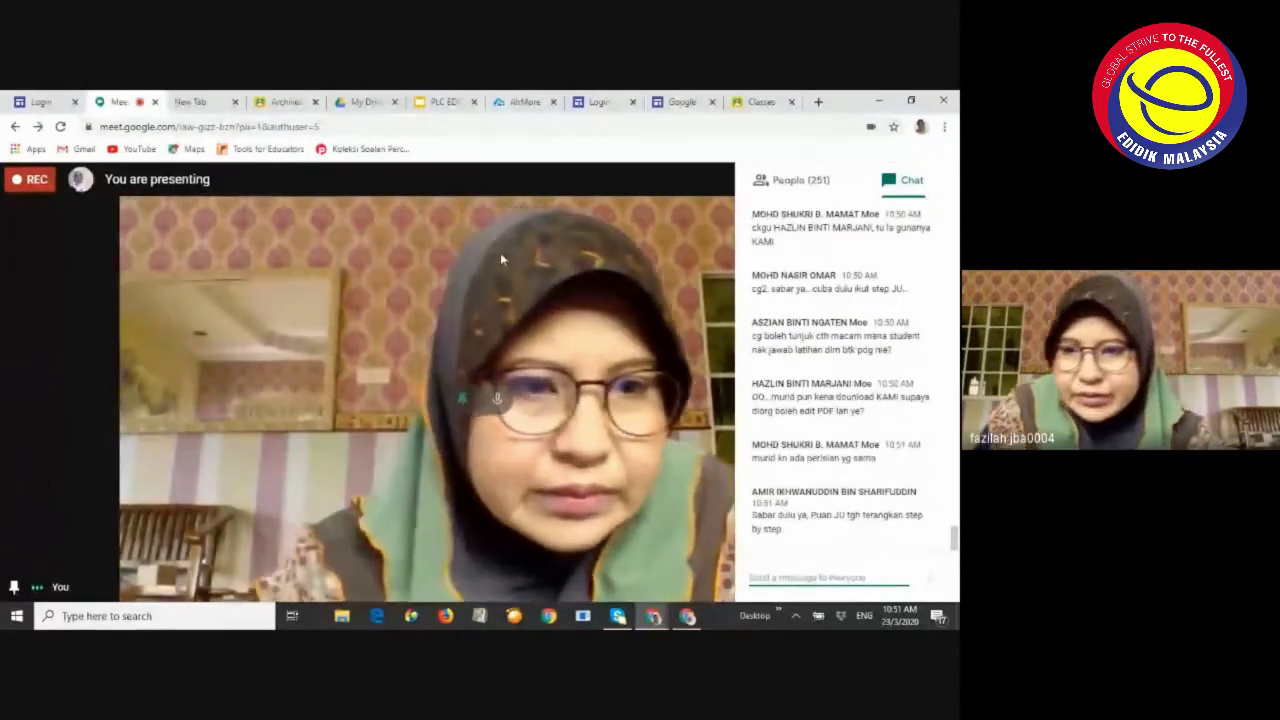
scroll(787, 268, "up", 1)
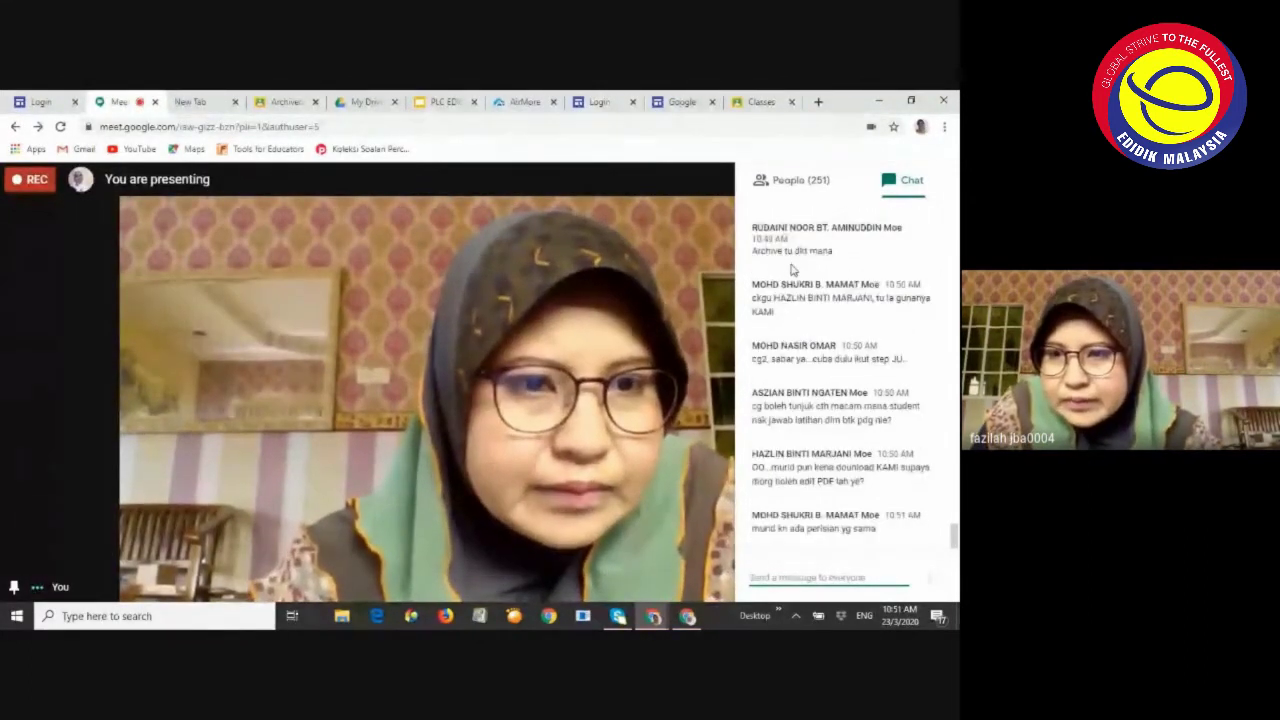
scroll(792, 270, "up", 2)
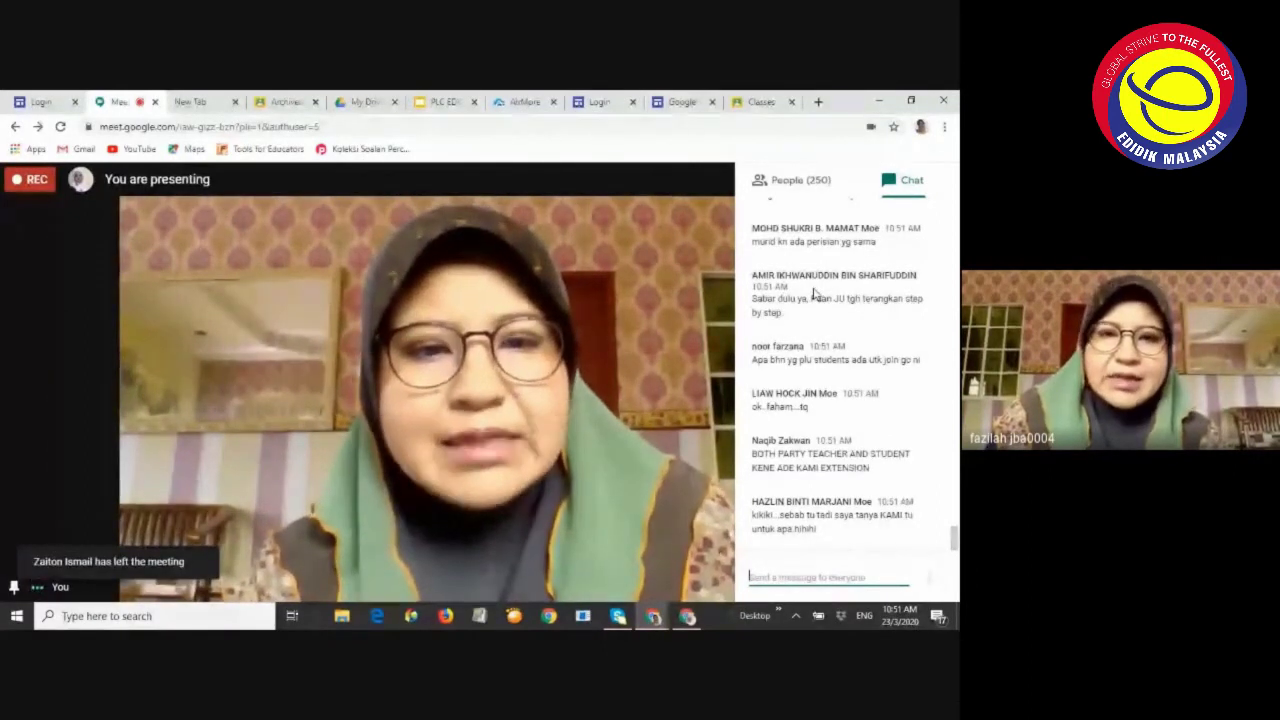
left_click(444, 103)
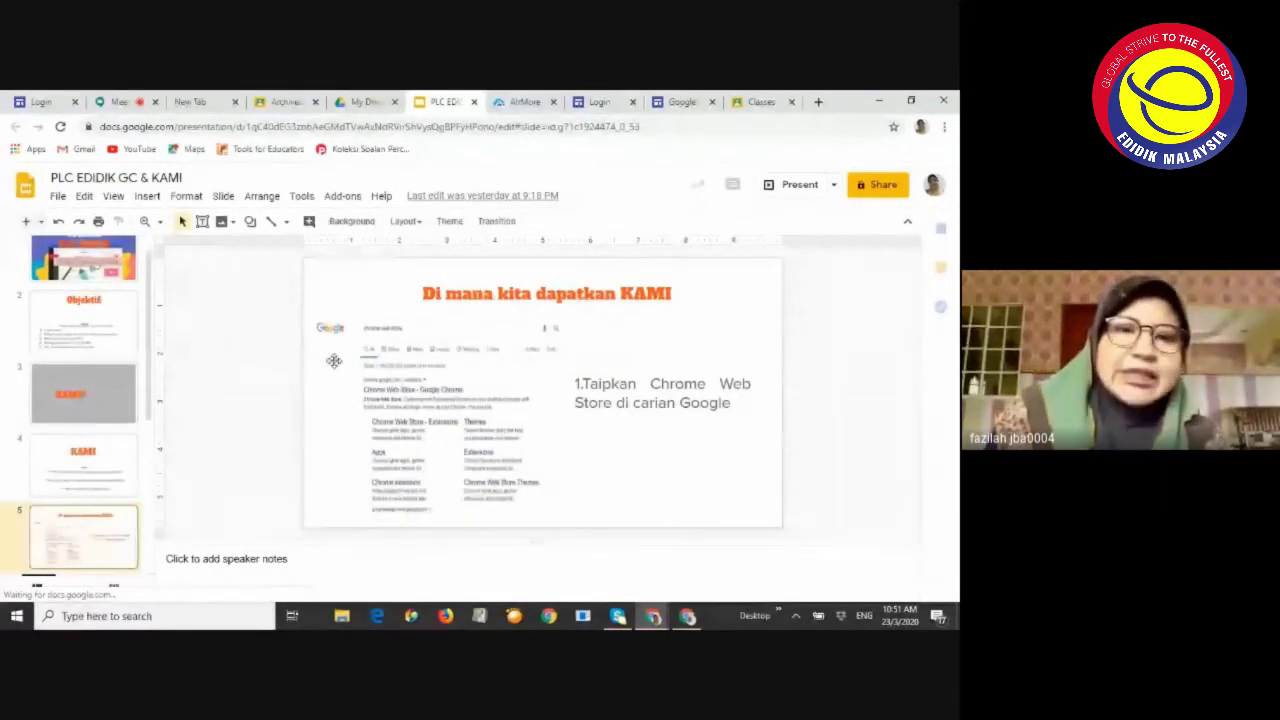
Move between slide 5 and slide 6 on KAMI extension steps, then return to Meet
scroll(110, 442, "down", 3)
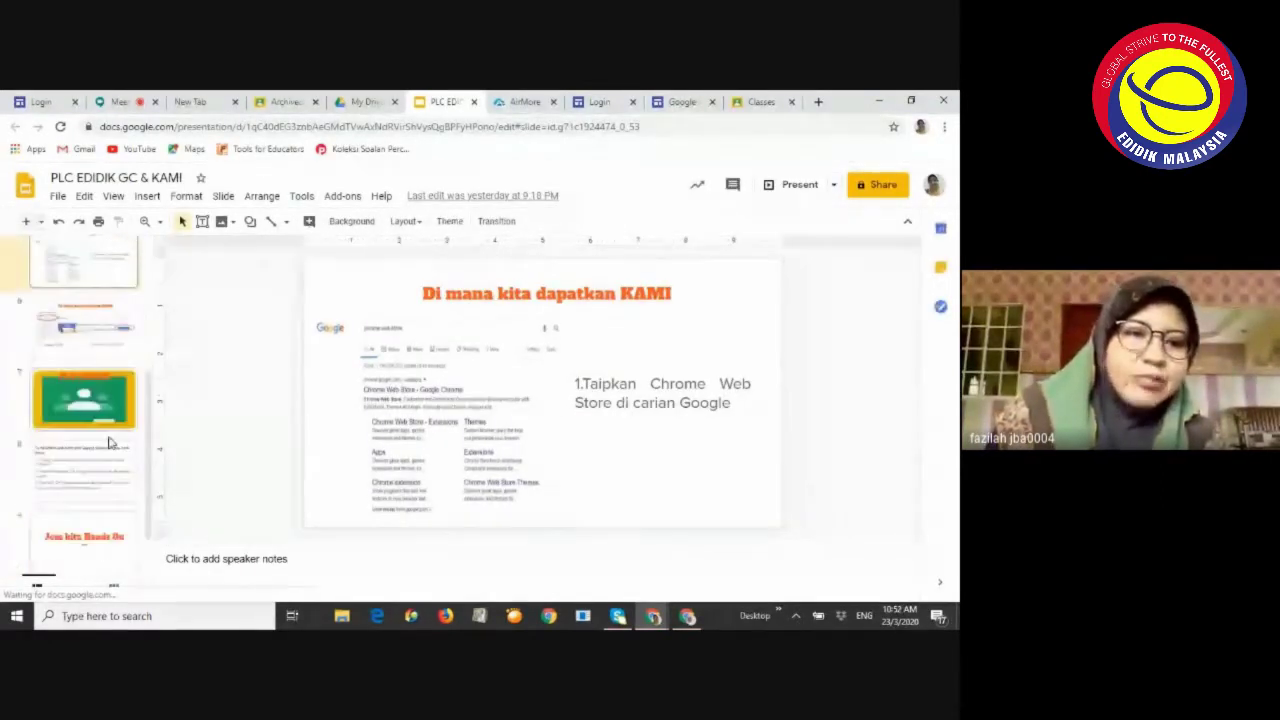
left_click(100, 345)
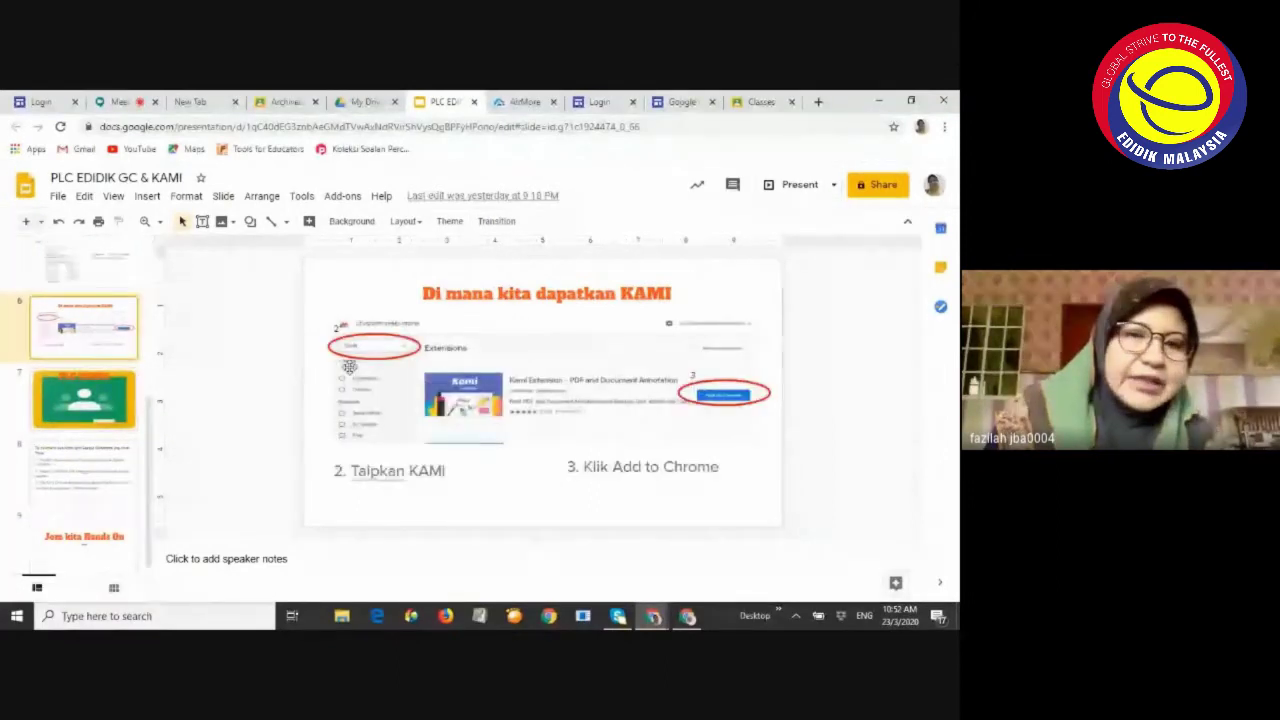
scroll(115, 380, "up", 2)
left_click(100, 396)
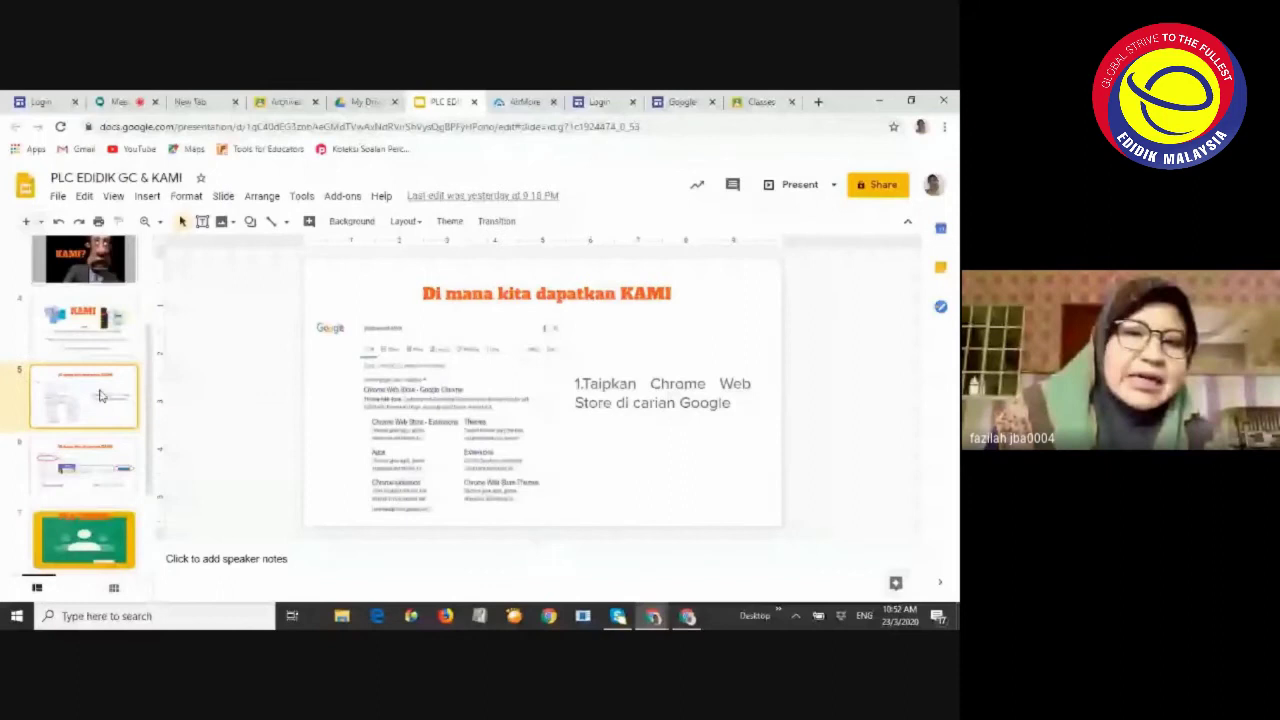
scroll(101, 395, "down", 2)
left_click(84, 327)
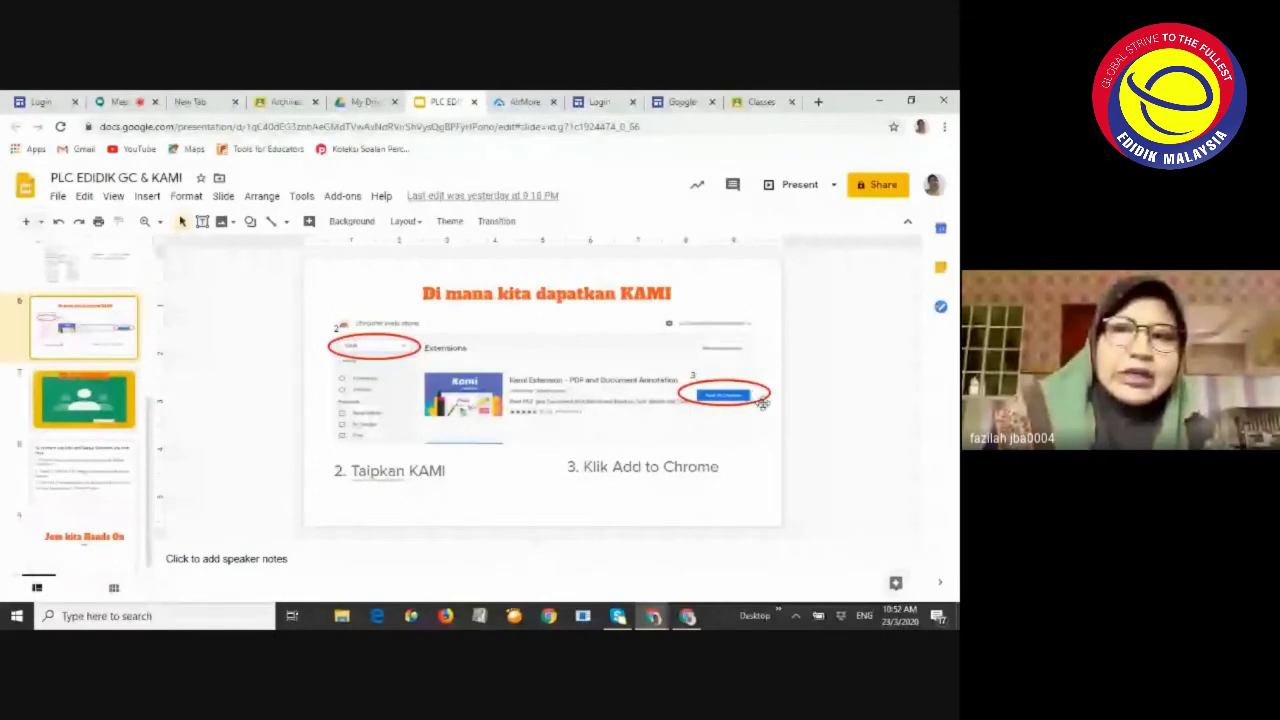
scroll(83, 454, "down", 1)
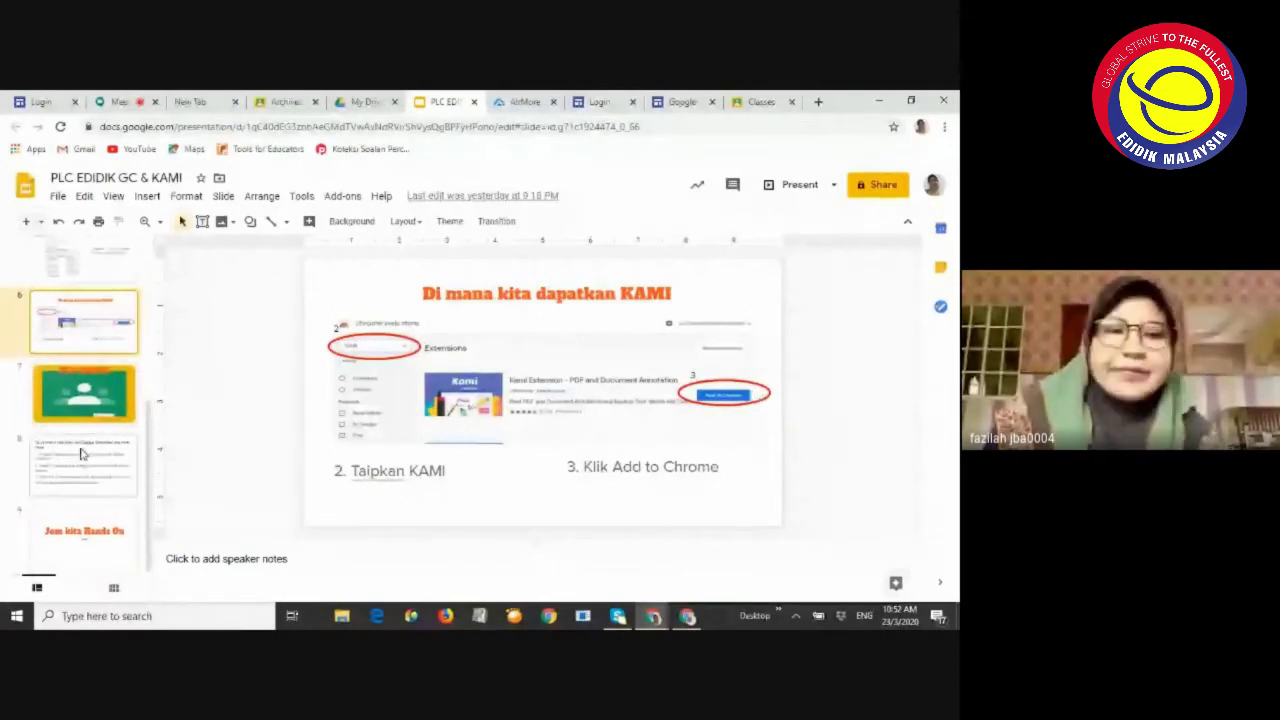
scroll(88, 388, "up", 5)
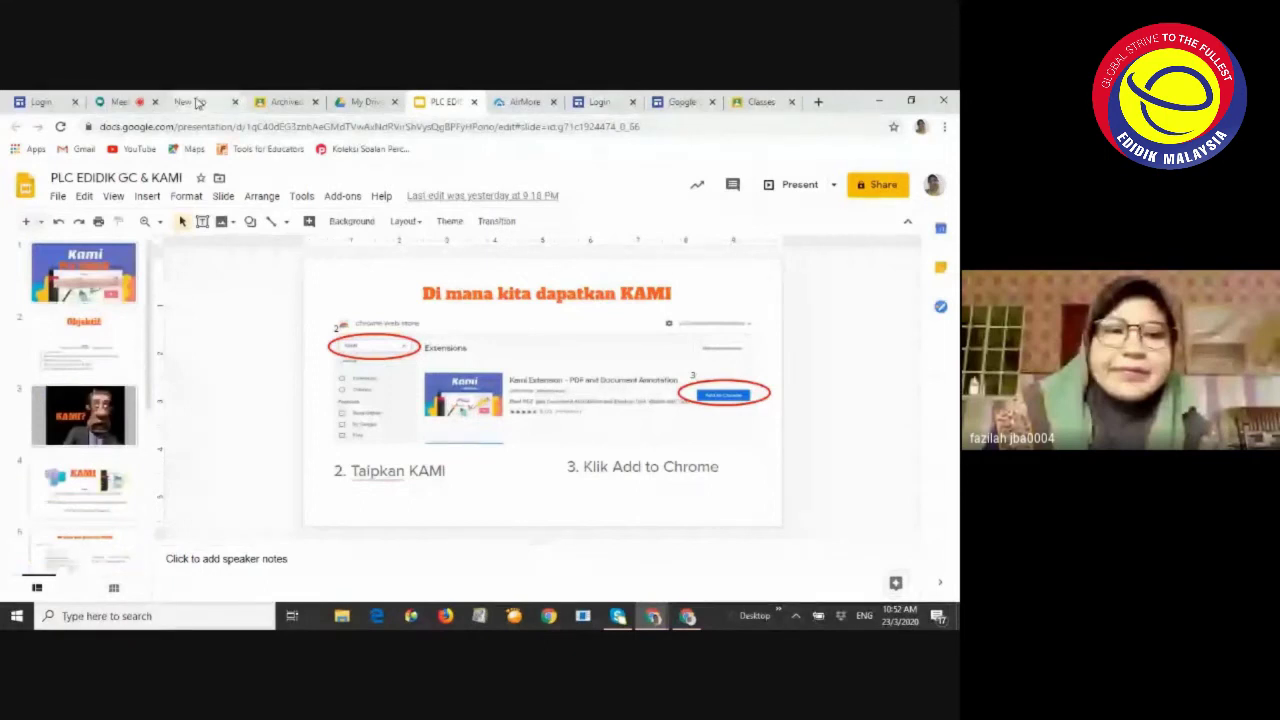
left_click(120, 102)
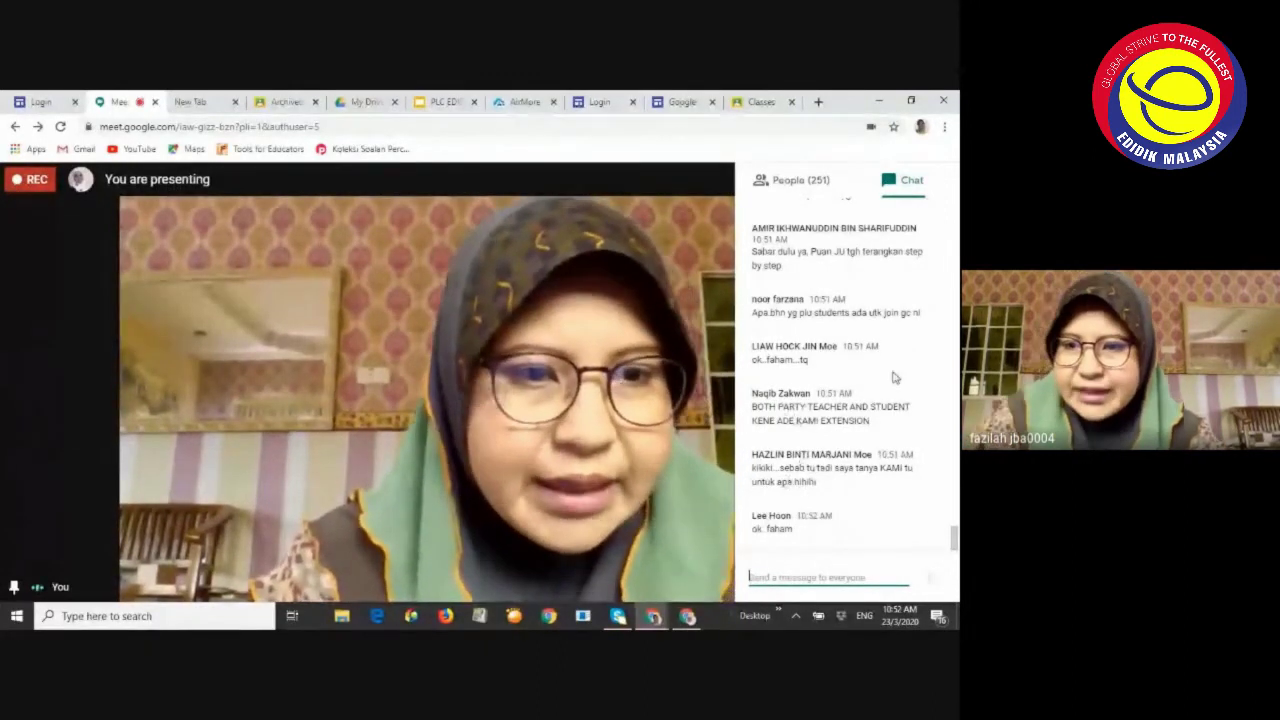
Scroll up through the earlier chat messages, then hide the chat panel
scroll(883, 373, "up", 1)
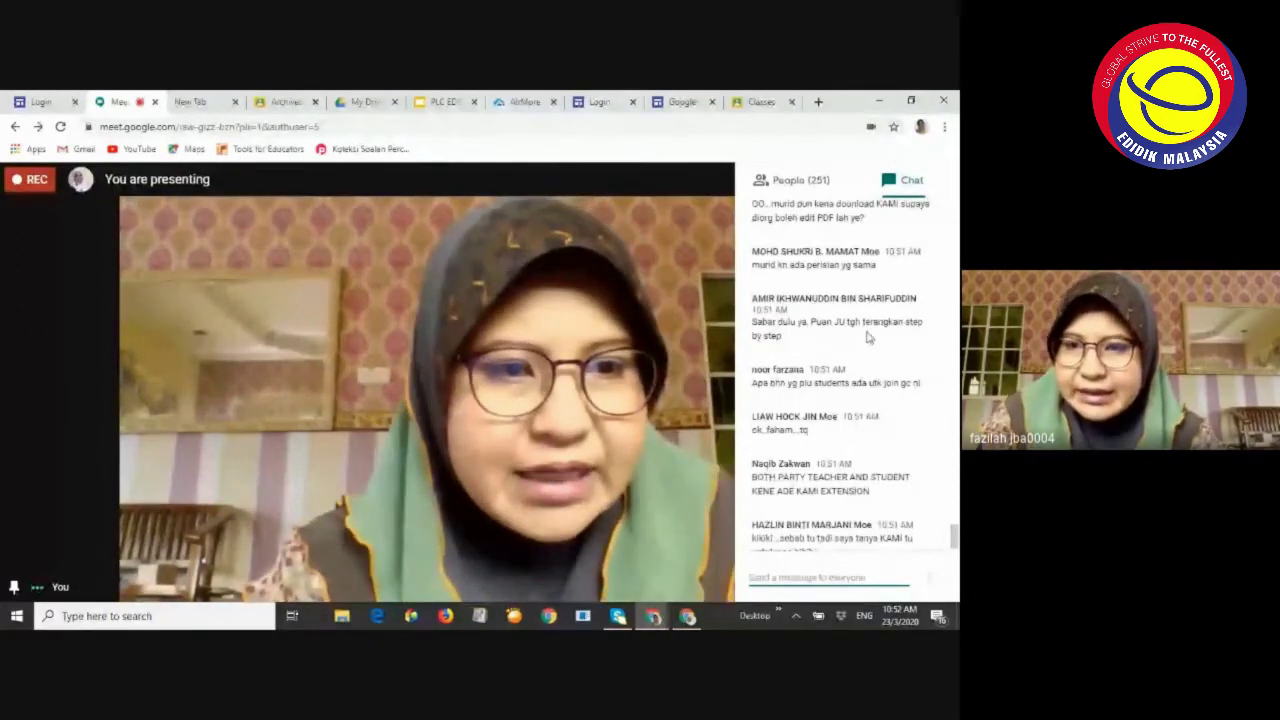
scroll(868, 338, "up", 3)
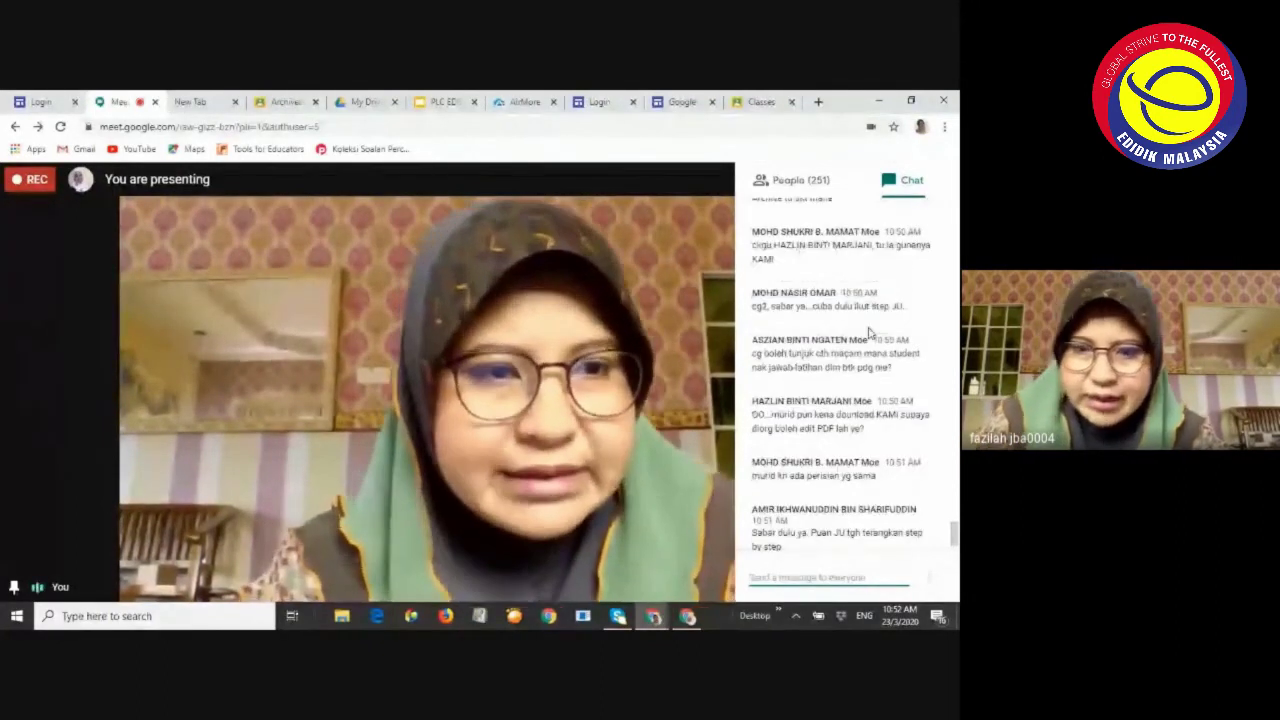
scroll(845, 318, "up", 2)
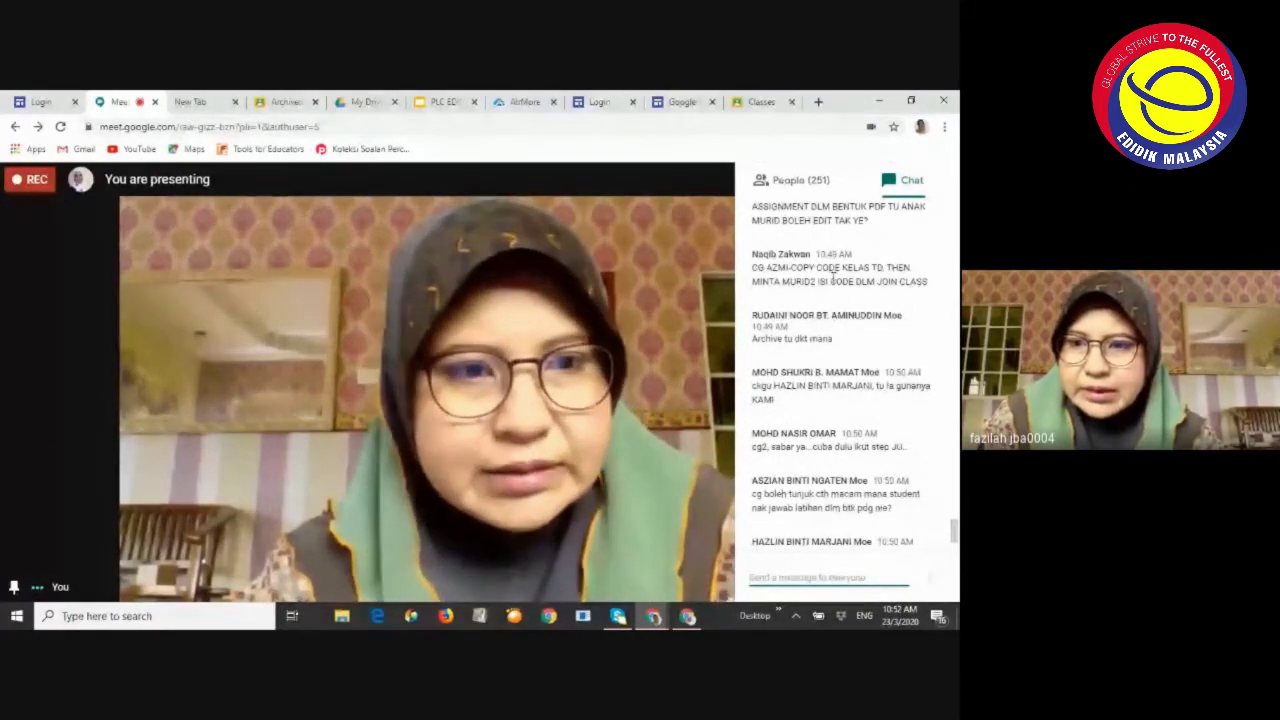
scroll(822, 294, "up", 1)
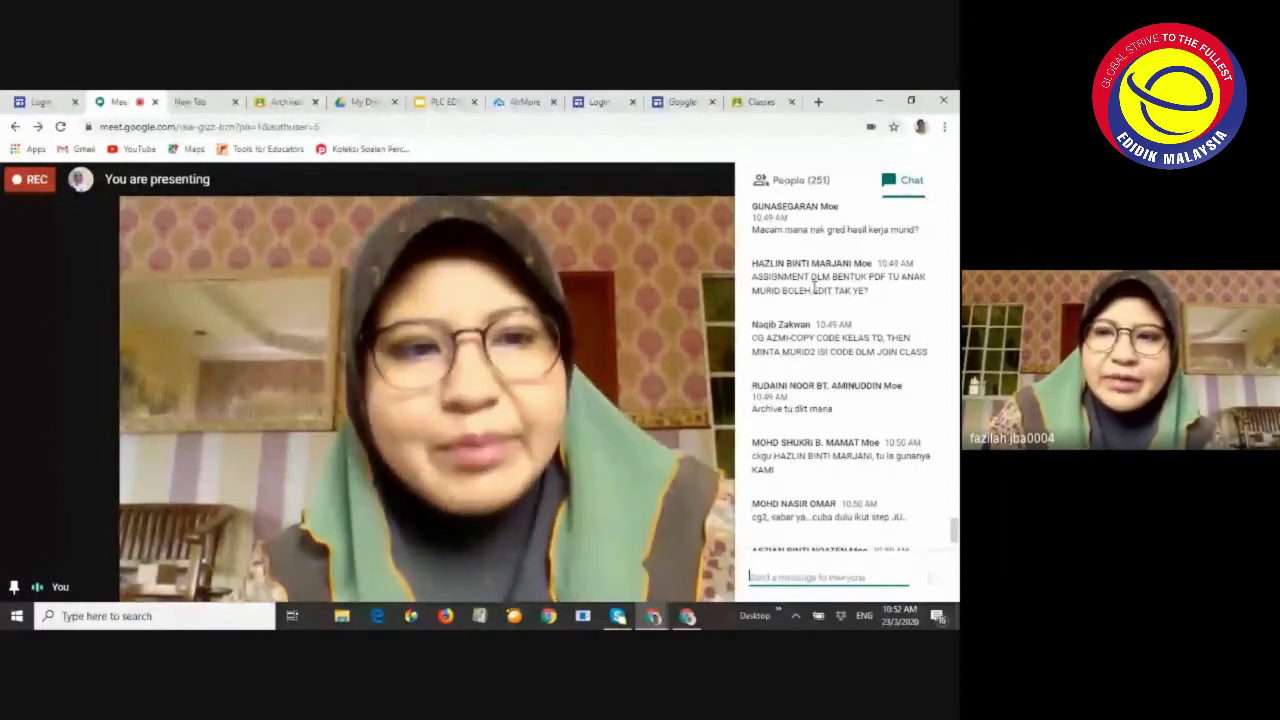
key("Escape")
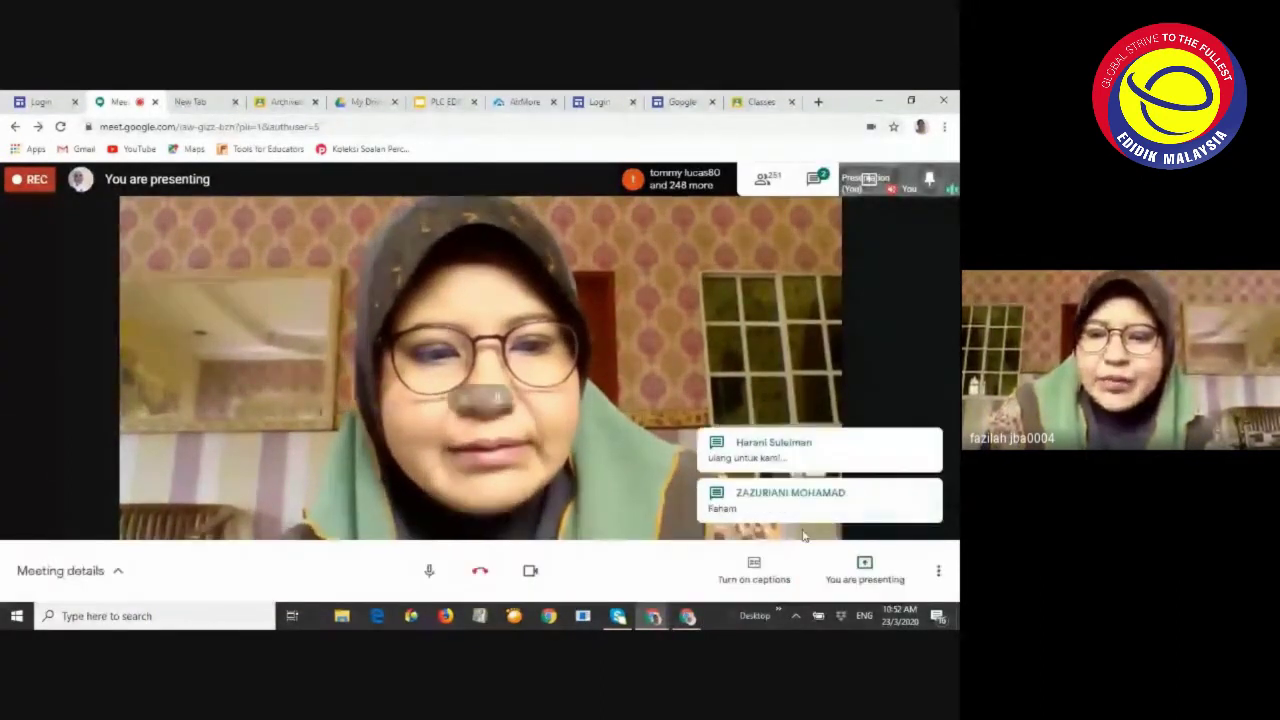
mouse_move(687, 616)
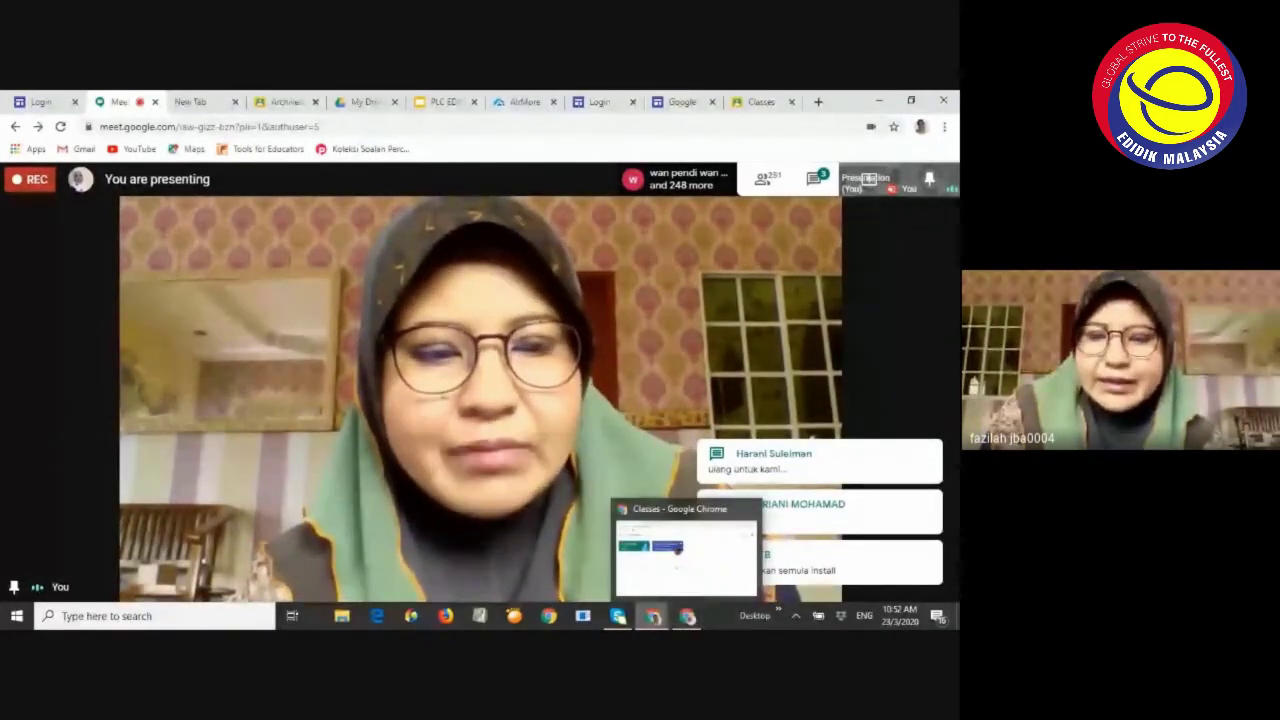
In the student's PLC GC & KAMI window, reload the Stream and open Latihan 2
mouse_move(643, 582)
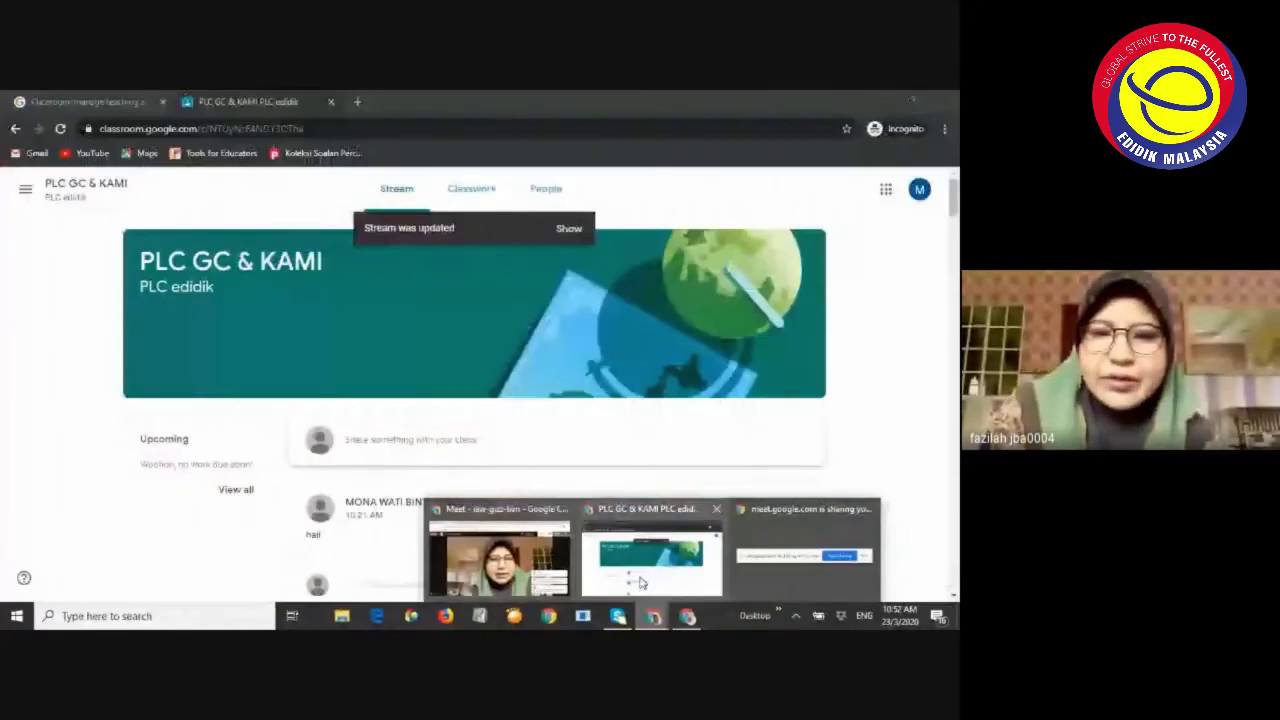
left_click(643, 582)
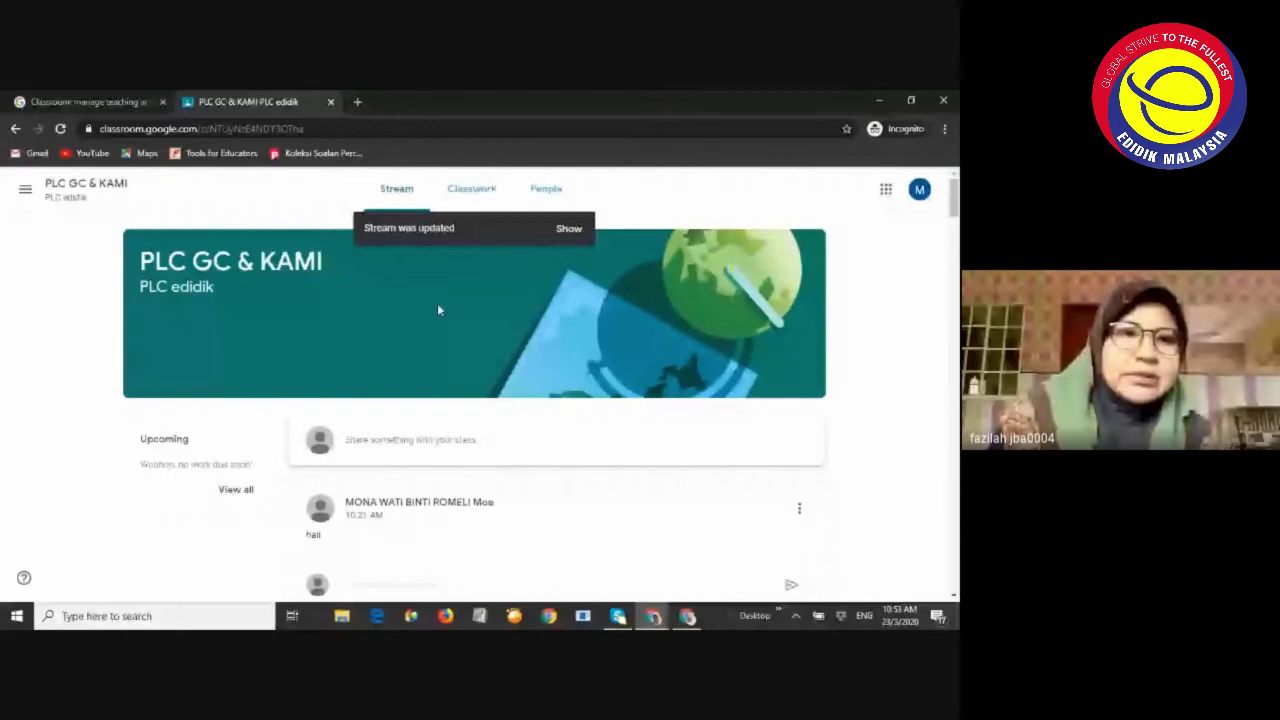
left_click(63, 128)
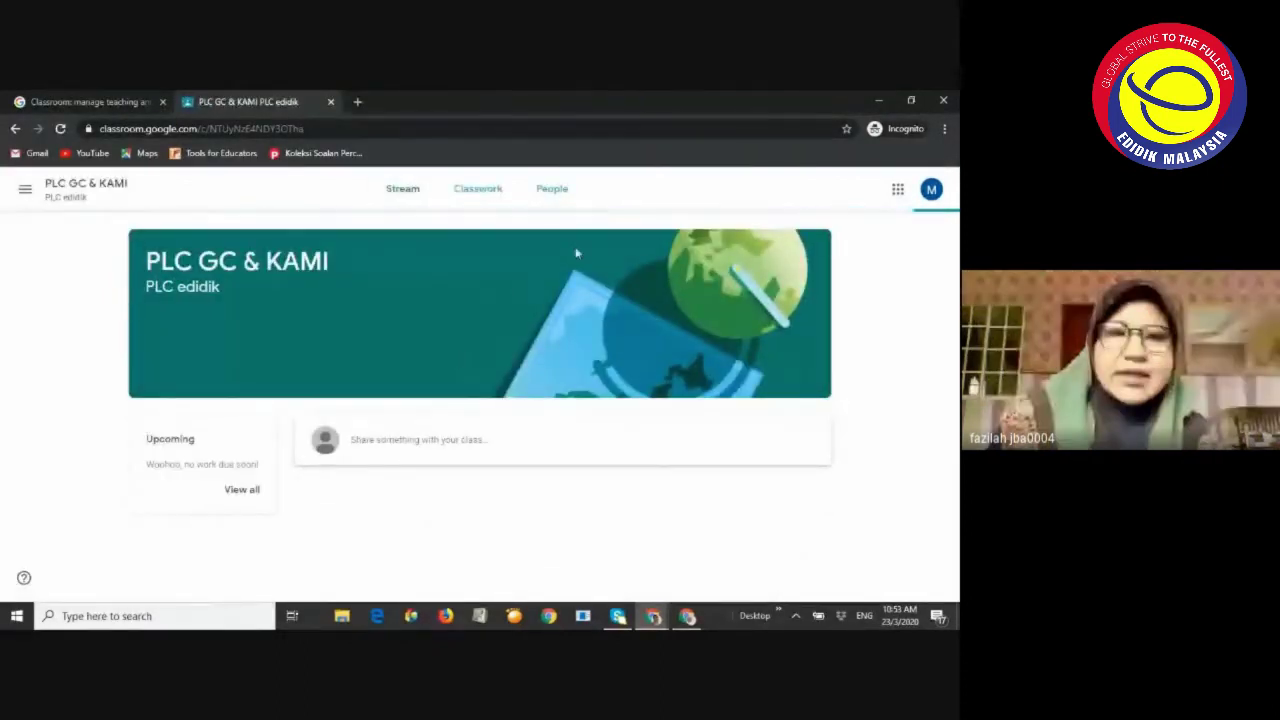
scroll(498, 284, "down", 3)
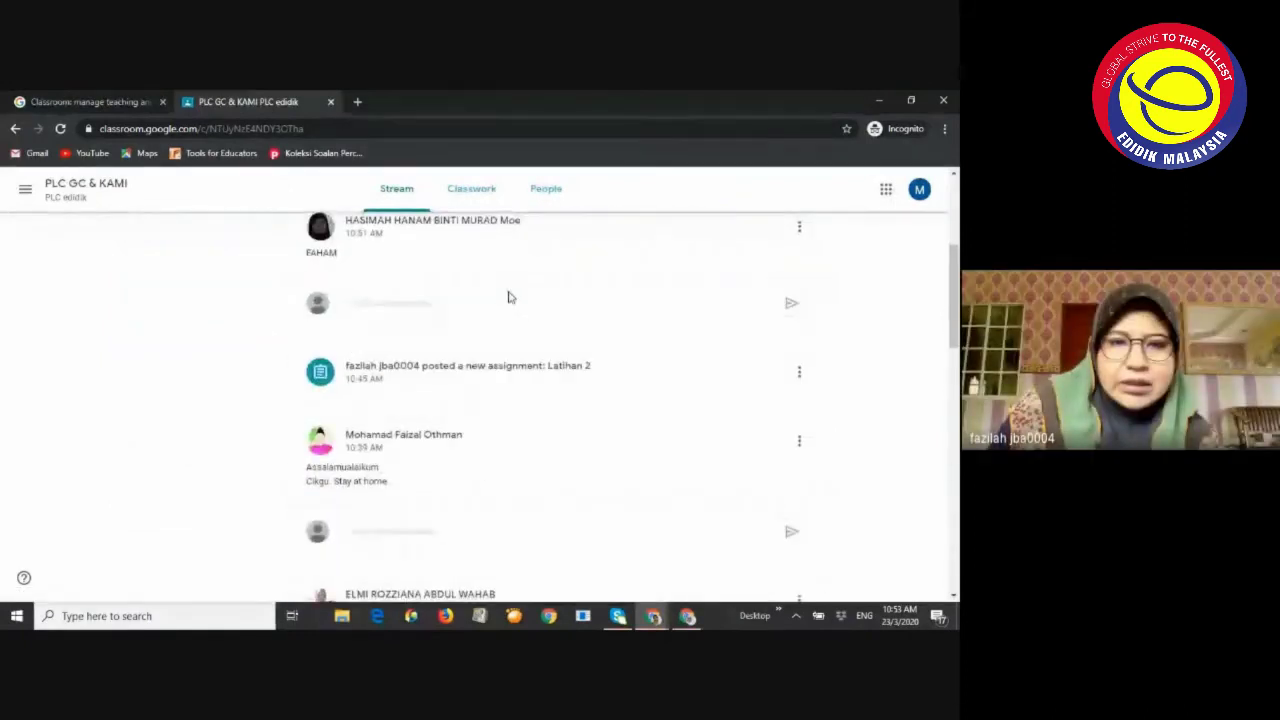
scroll(525, 306, "down", 1)
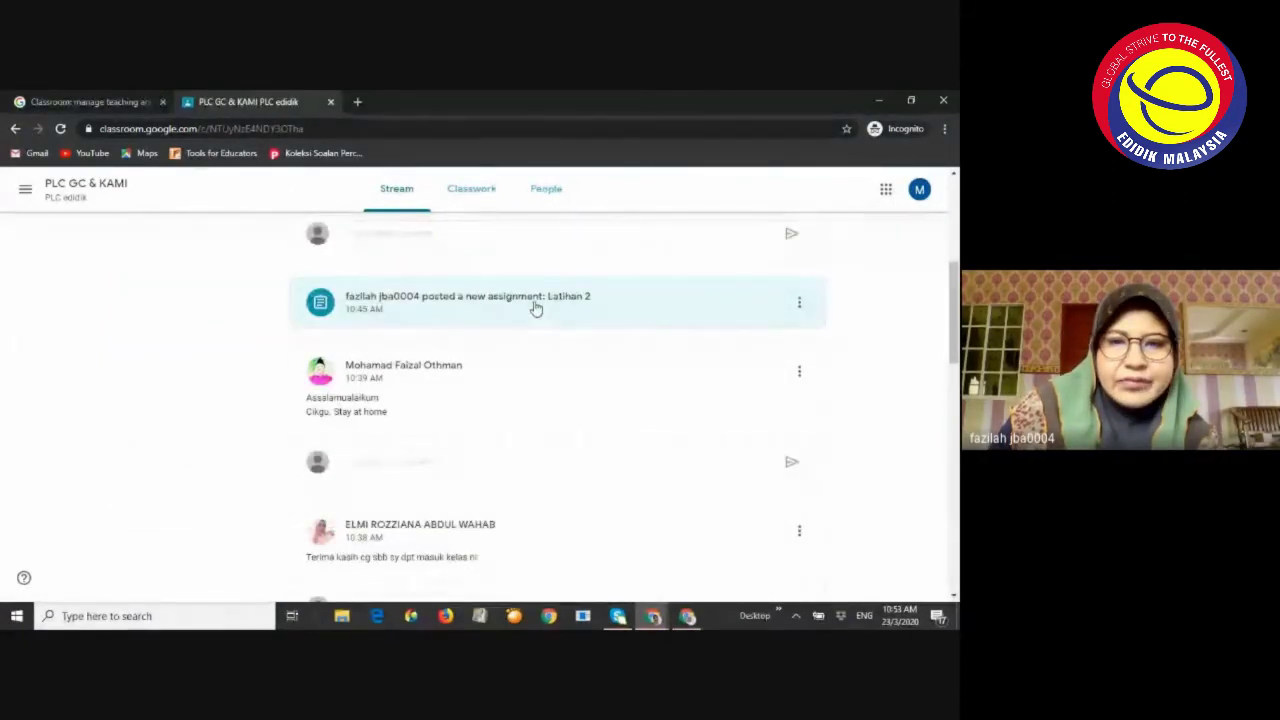
left_click(540, 306)
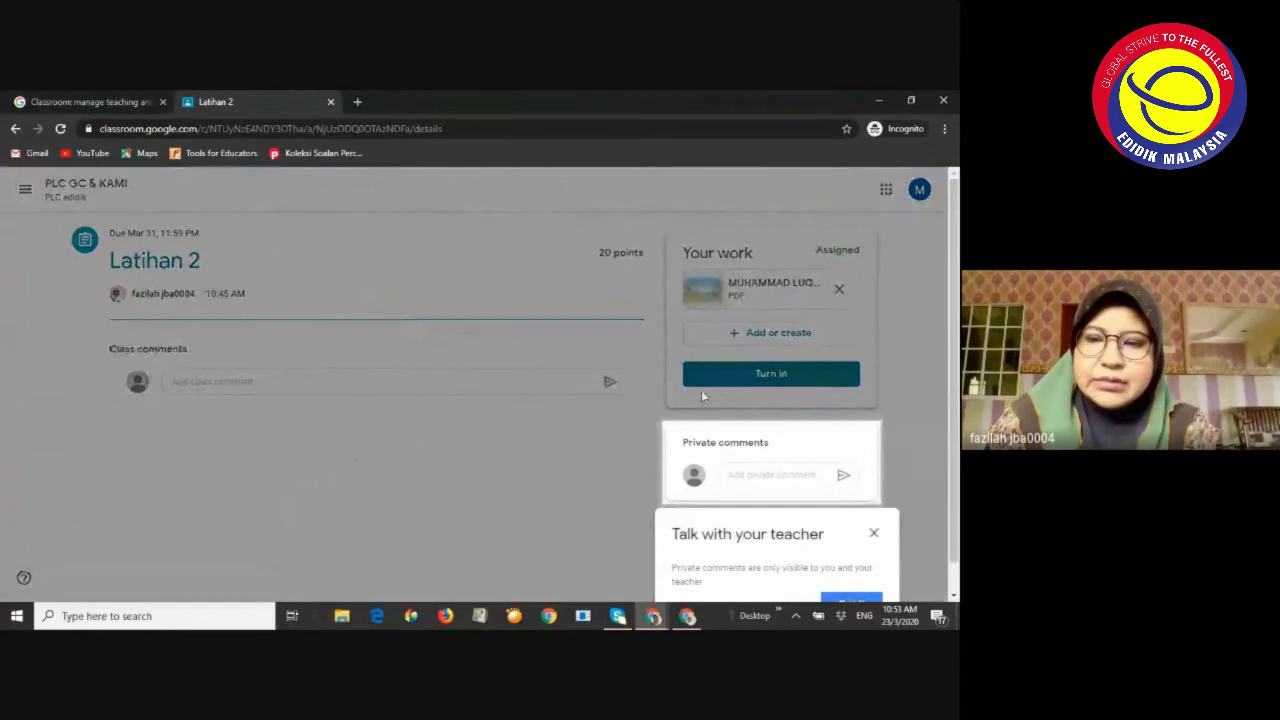
Dismiss the teacher tip, preview the attached PDF worksheet, and close the Latihan 2 tab
left_click(874, 536)
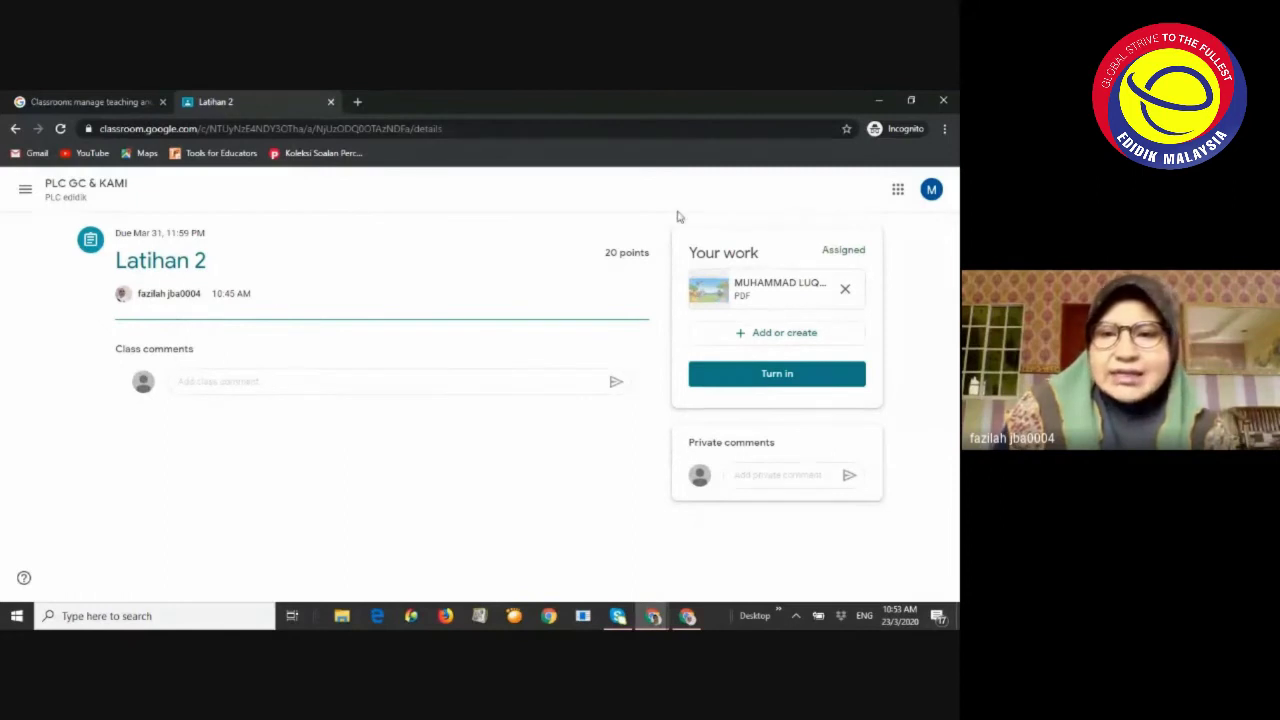
left_click(777, 290)
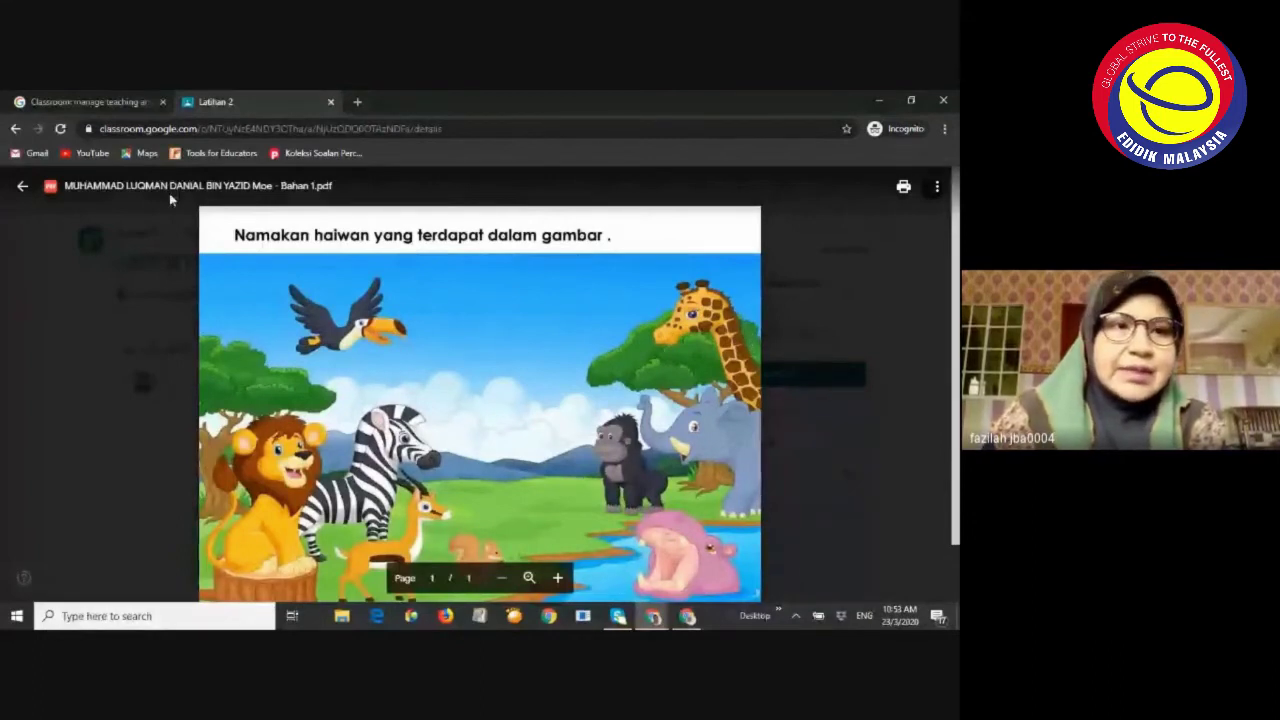
left_click(331, 103)
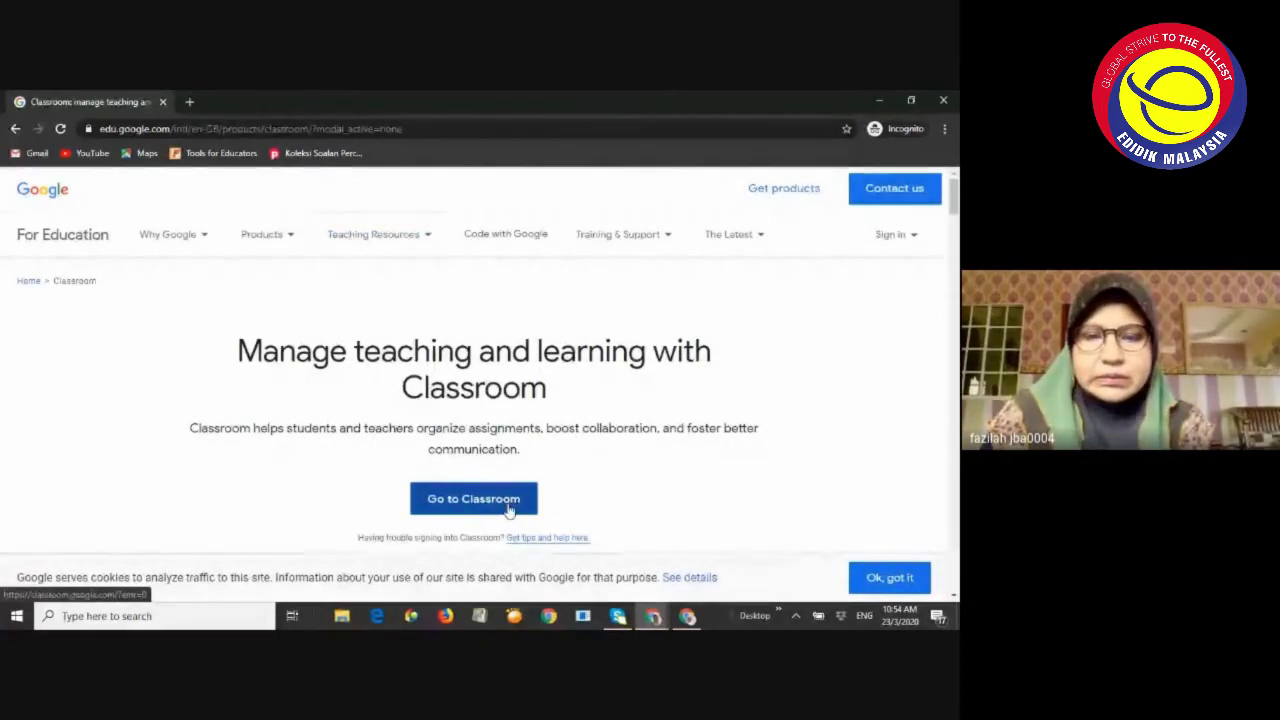
Minimize the Classroom window and cycle through the Classroom information and Meet windows
left_click(876, 100)
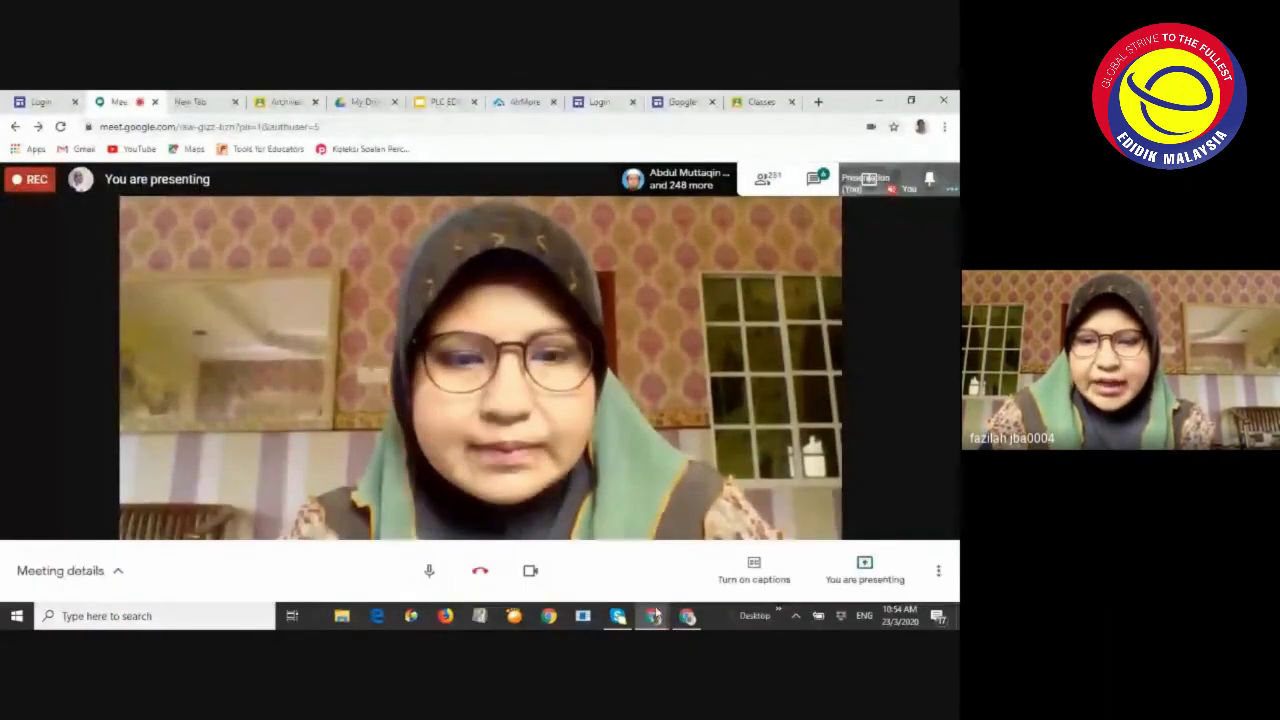
mouse_move(653, 617)
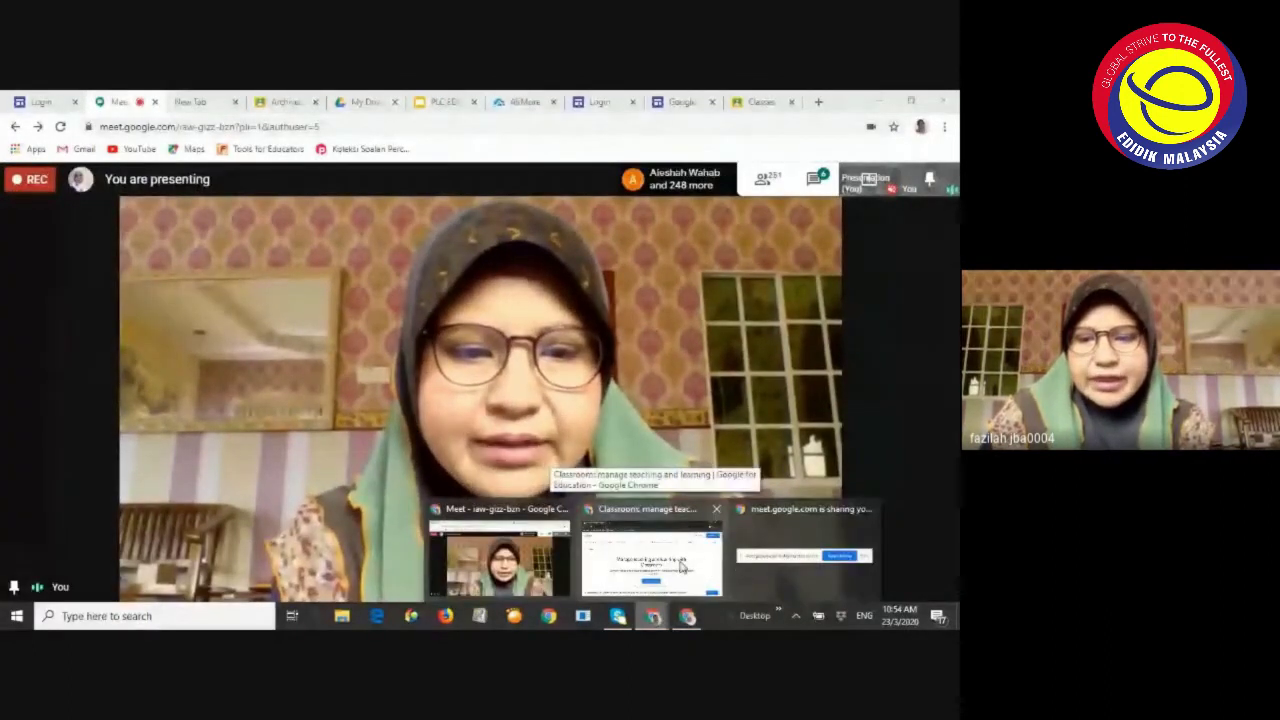
left_click(683, 567)
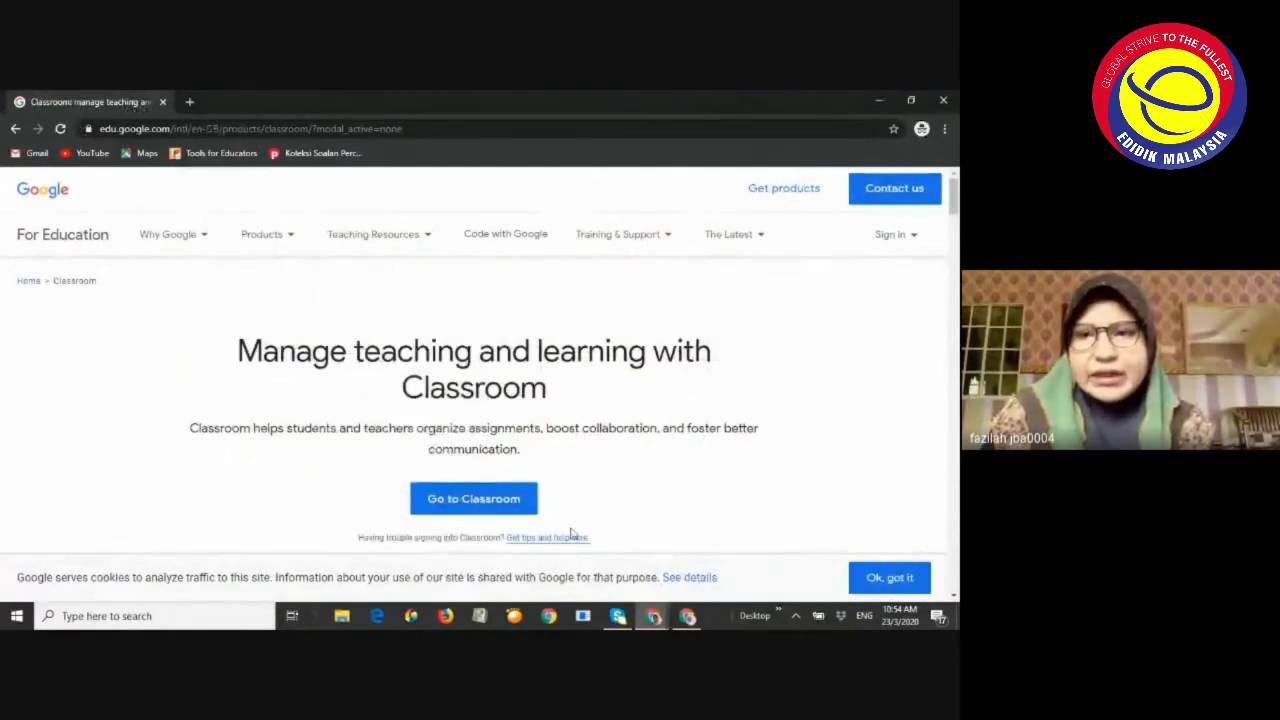
mouse_move(653, 617)
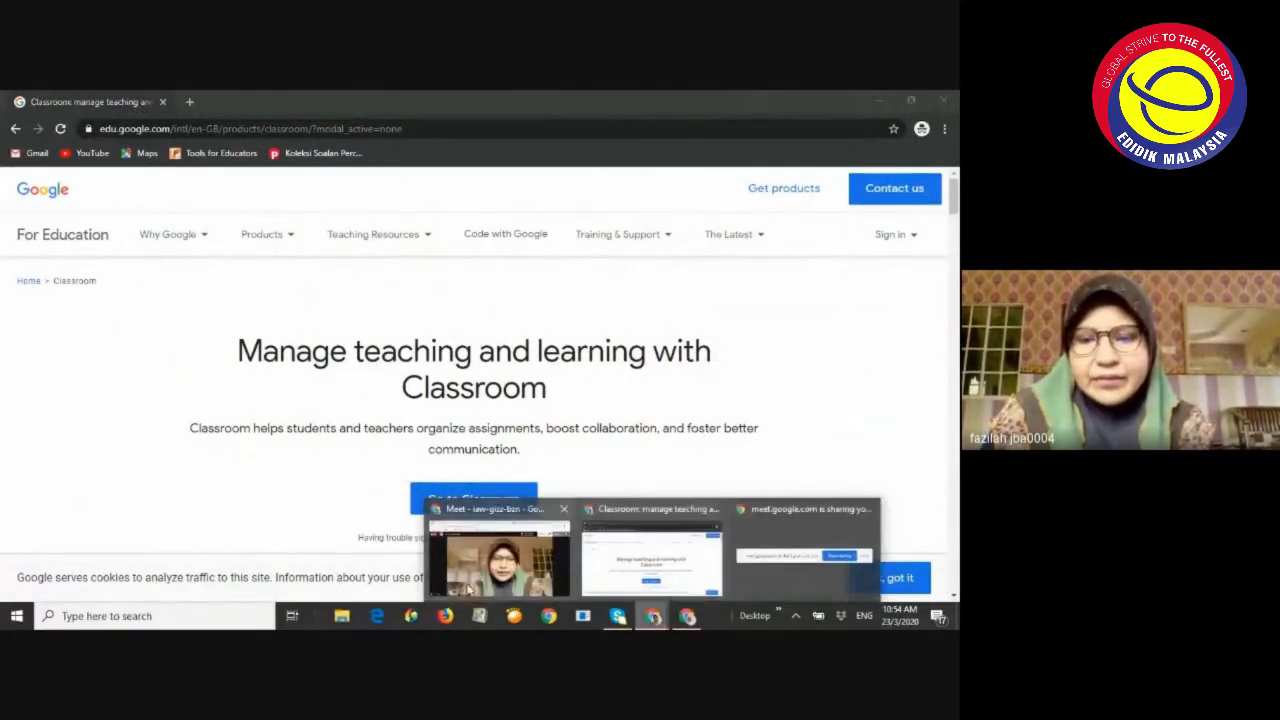
left_click(495, 574)
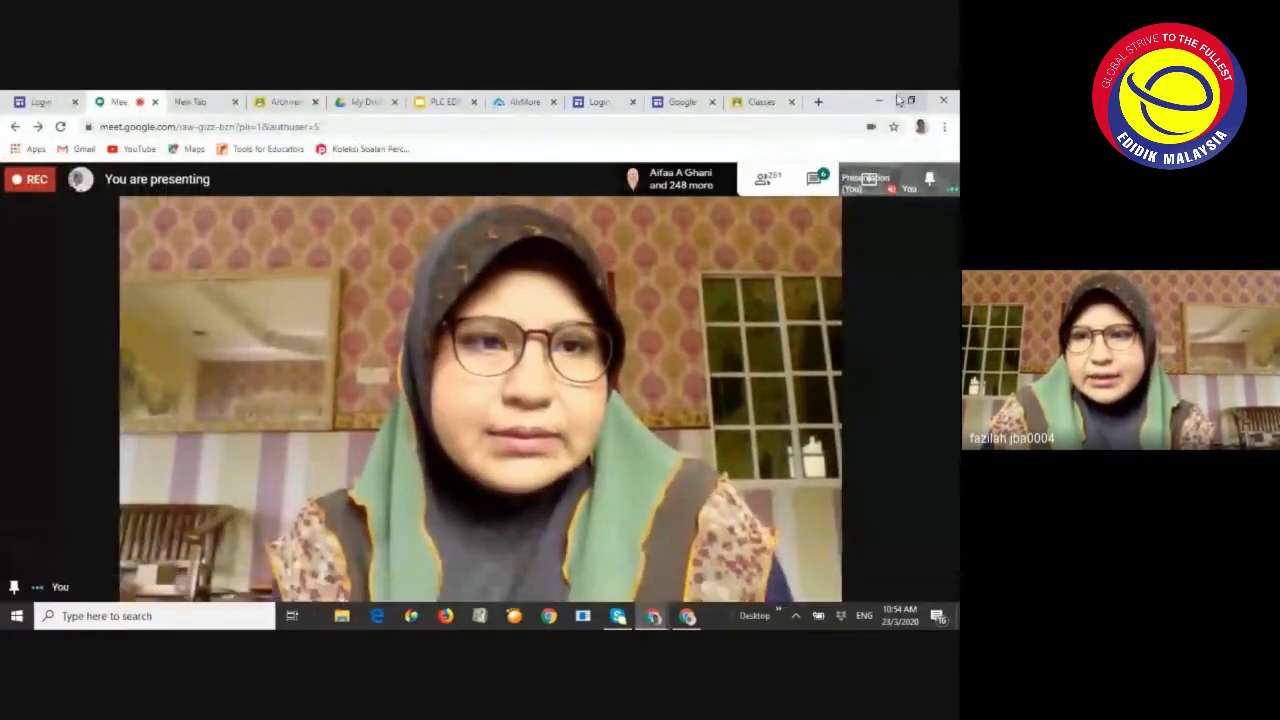
Minimize the Meet and Classroom windows to the desktop, then restore the class list window
left_click(880, 104)
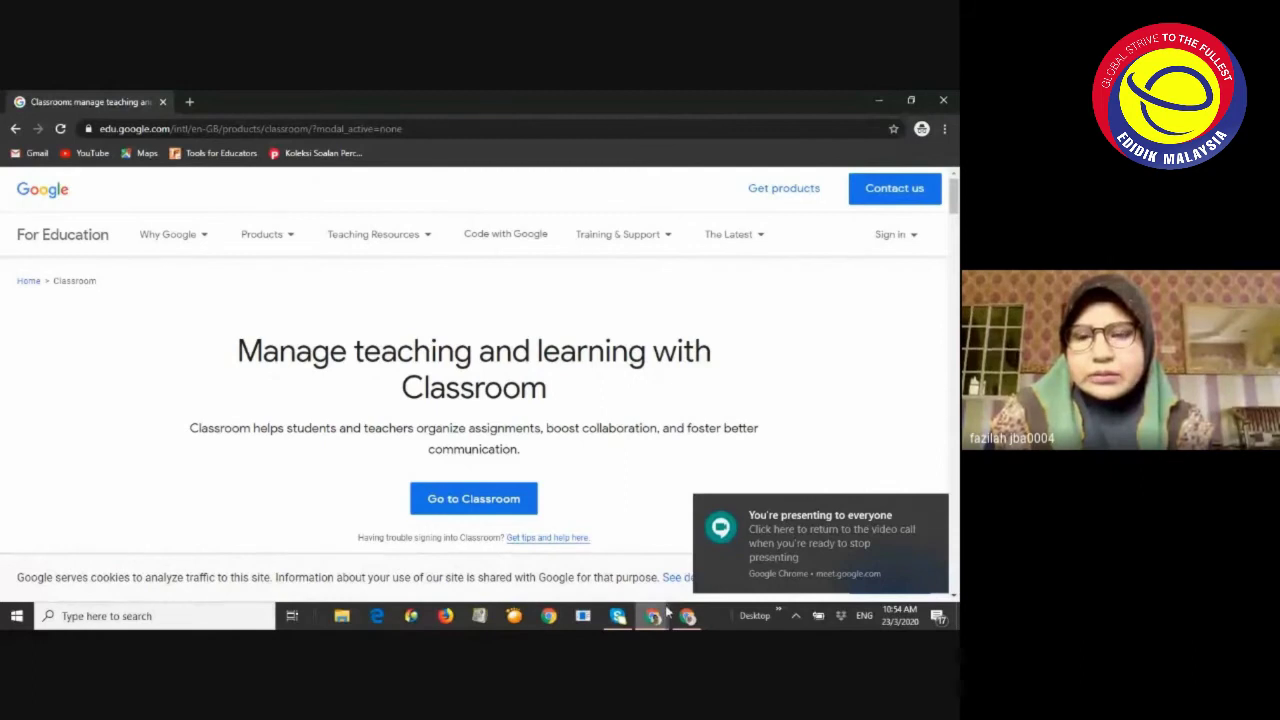
left_click(873, 100)
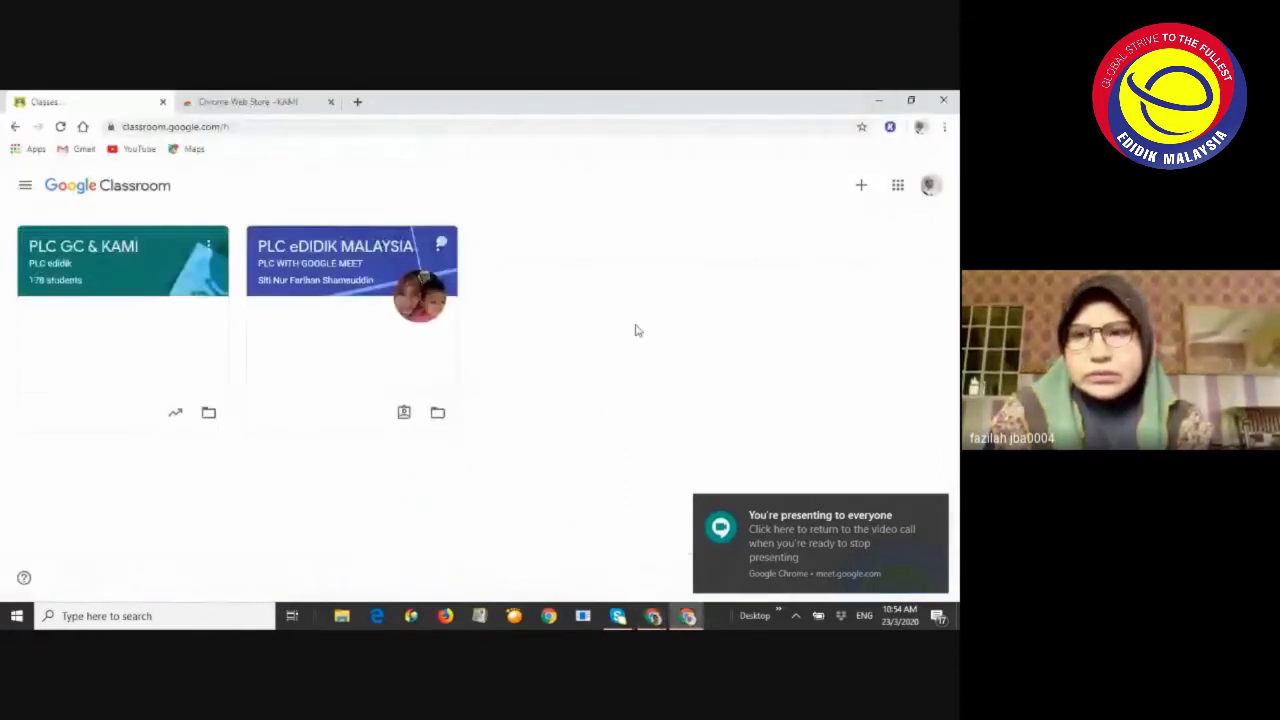
left_click(873, 100)
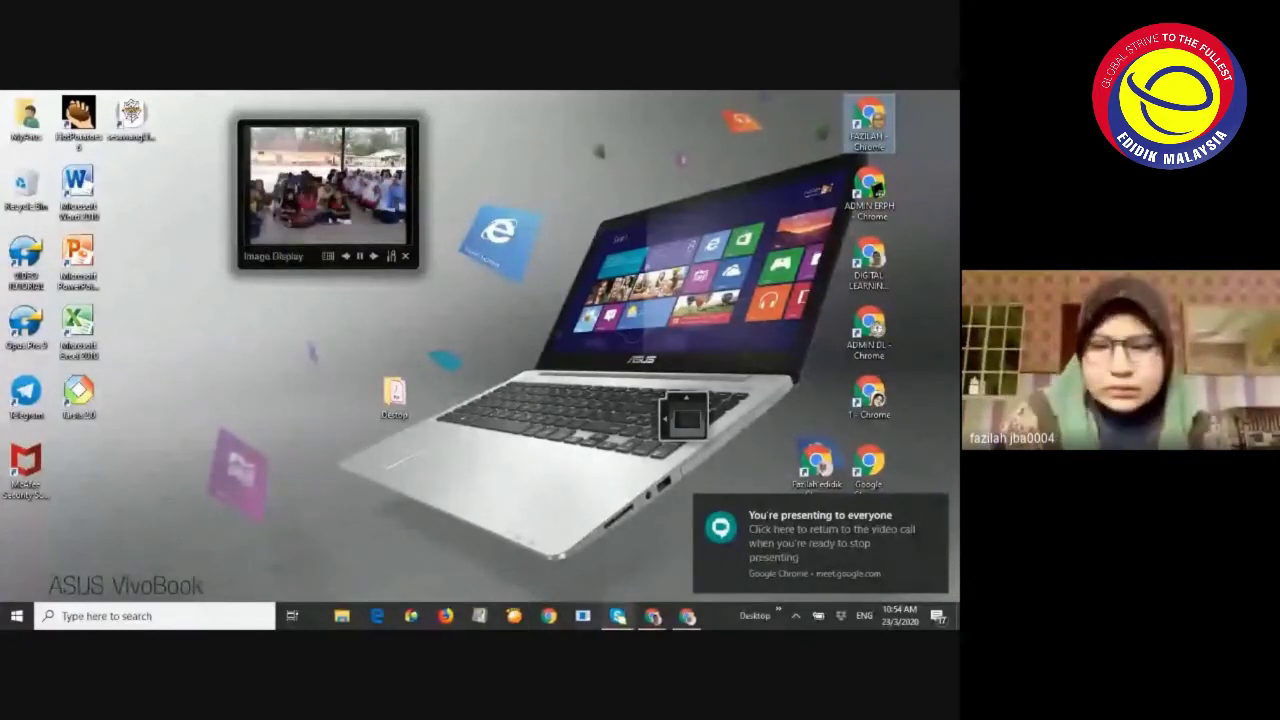
left_click(687, 615)
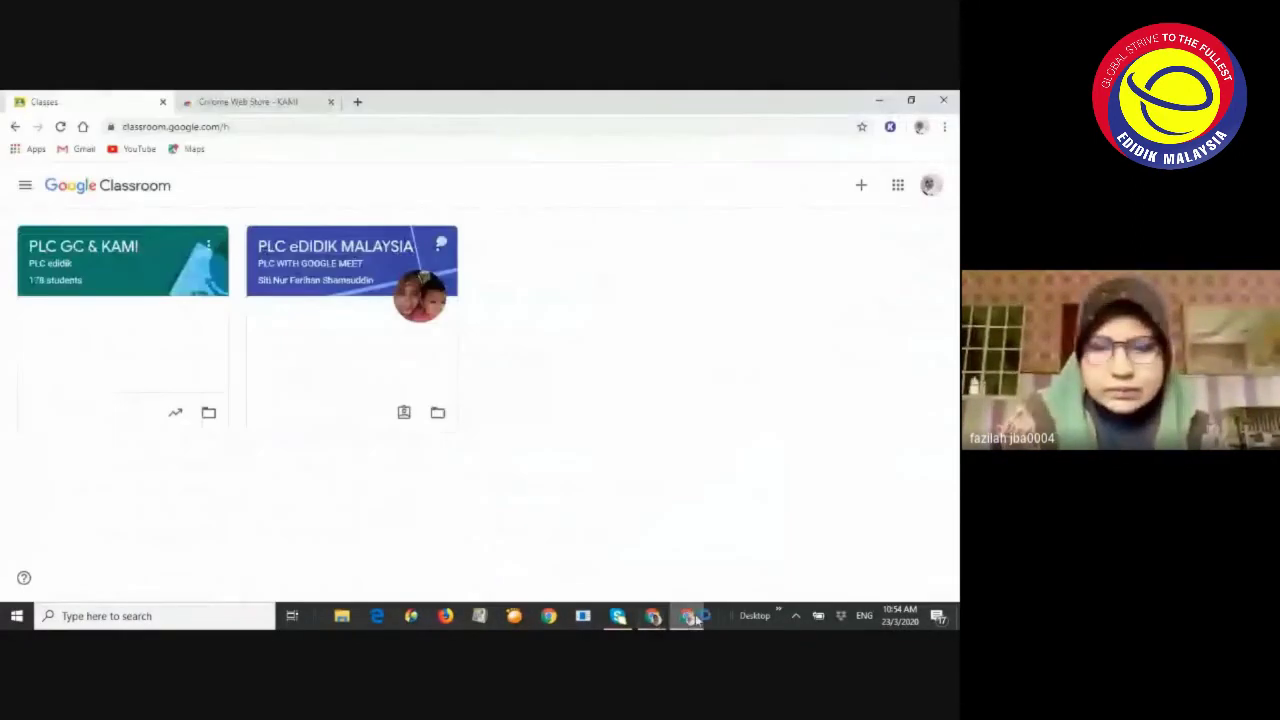
mouse_move(655, 620)
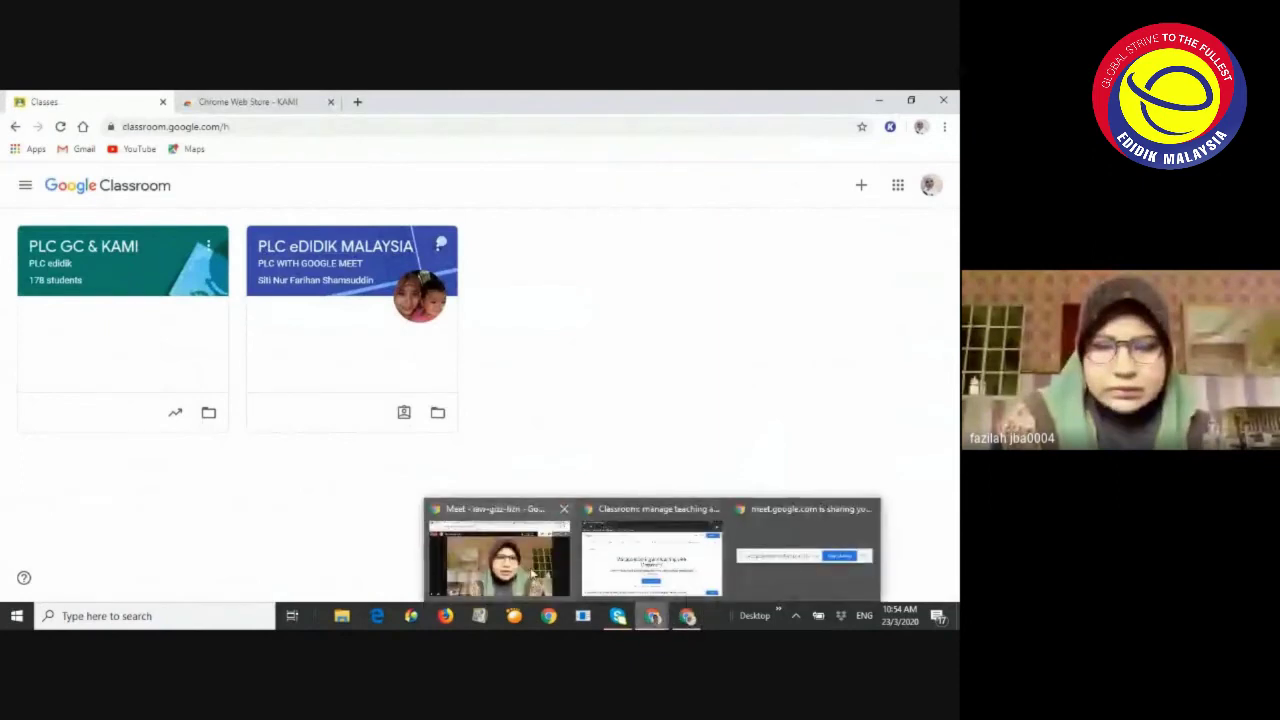
mouse_move(533, 577)
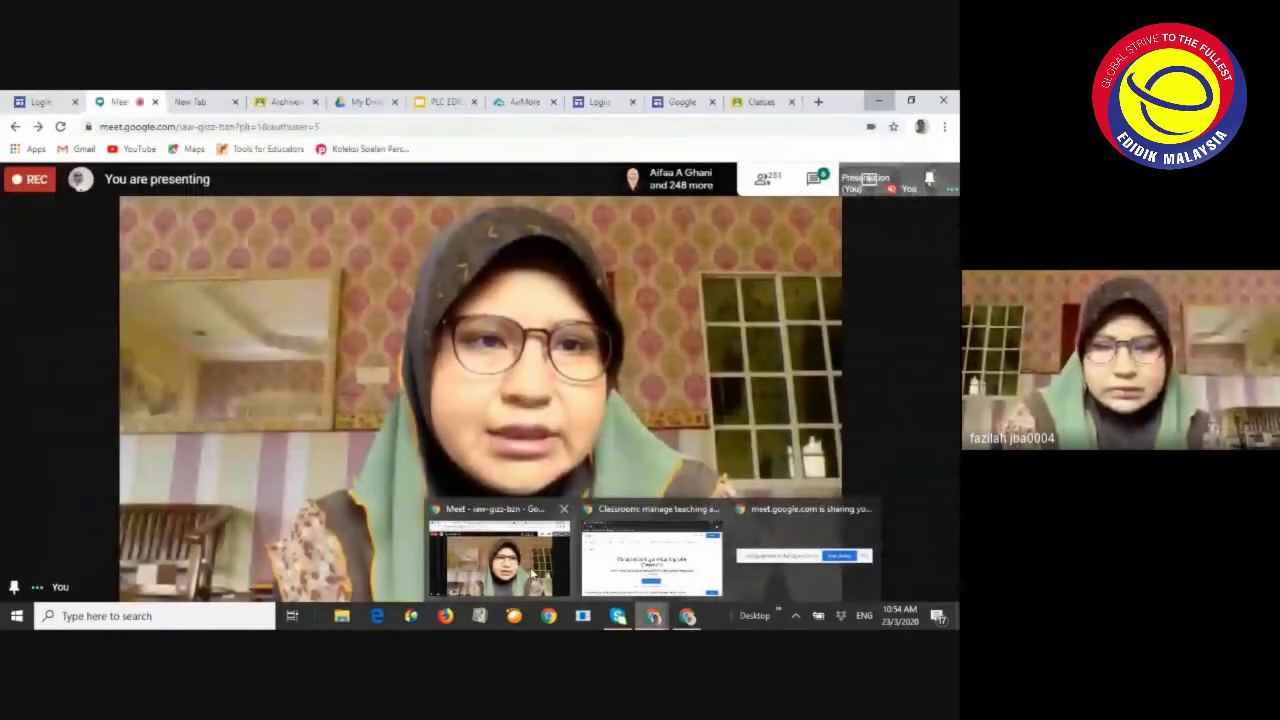
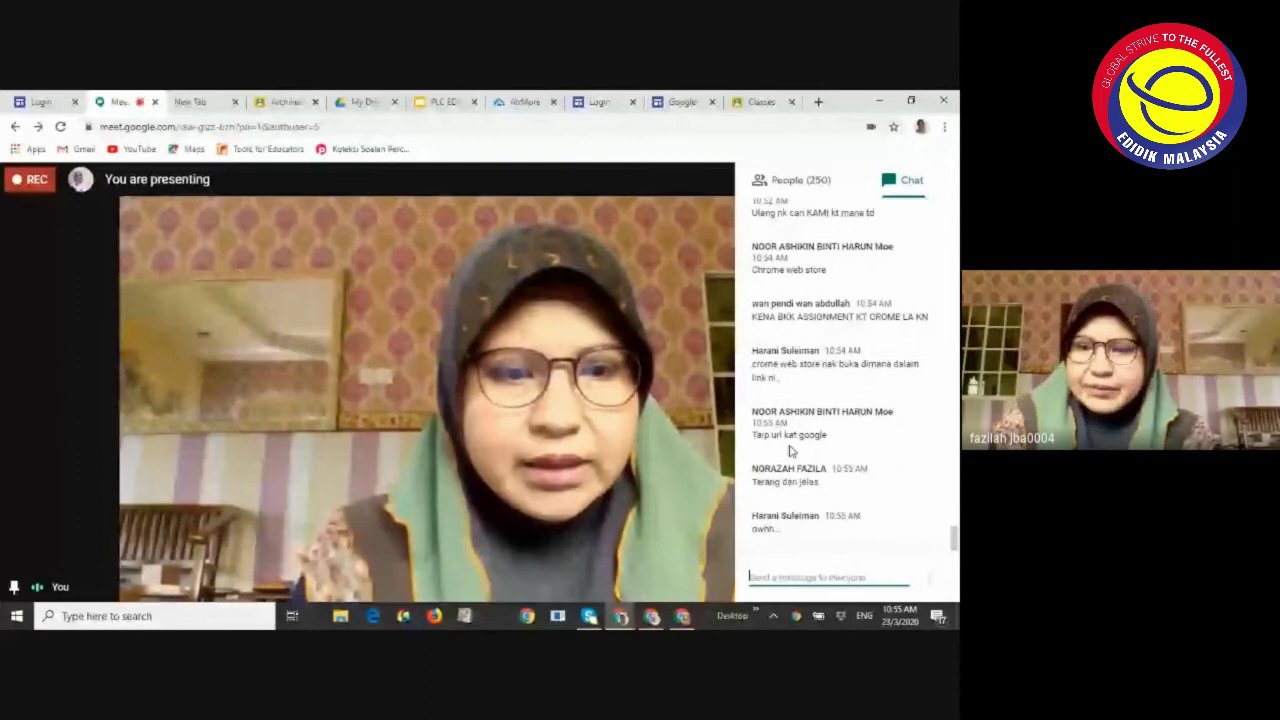
Leave the Google Meet presenting screen for a fresh Chrome window on a blank New Tab
scroll(835, 318, "up", 1)
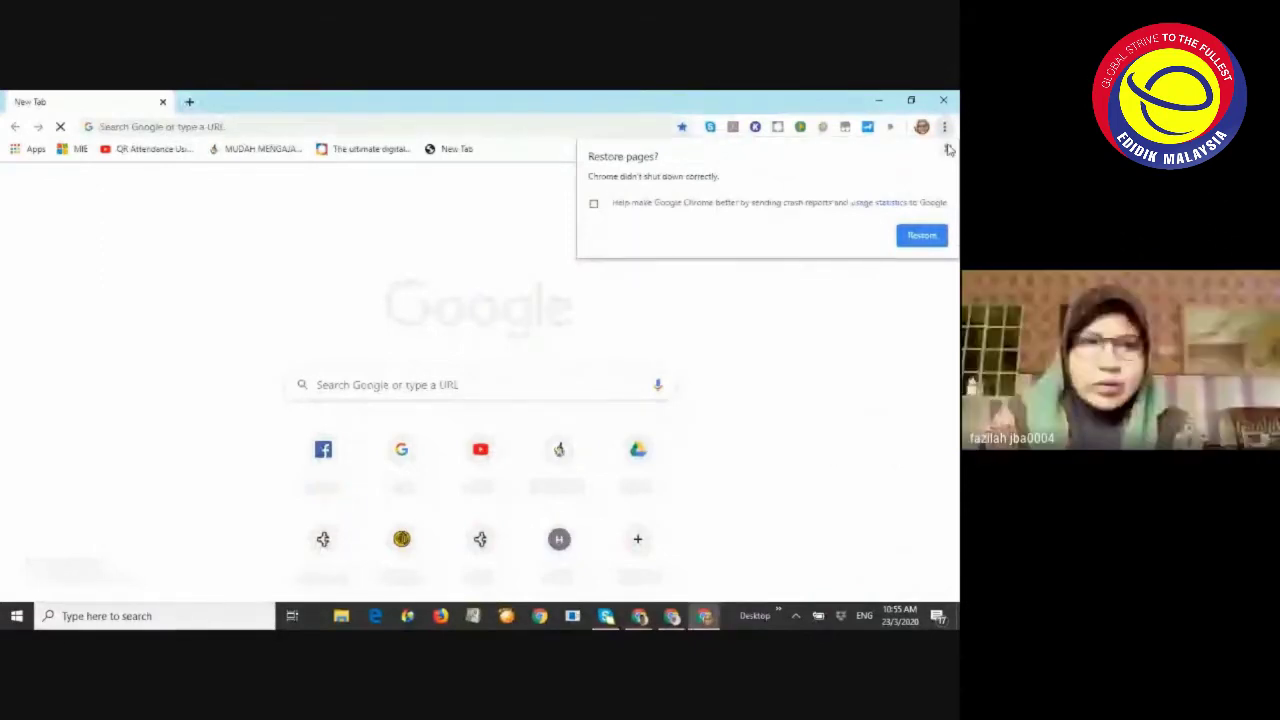
Dismiss the Restore pages prompt and go to classroom.google.com in the address bar
left_click(947, 149)
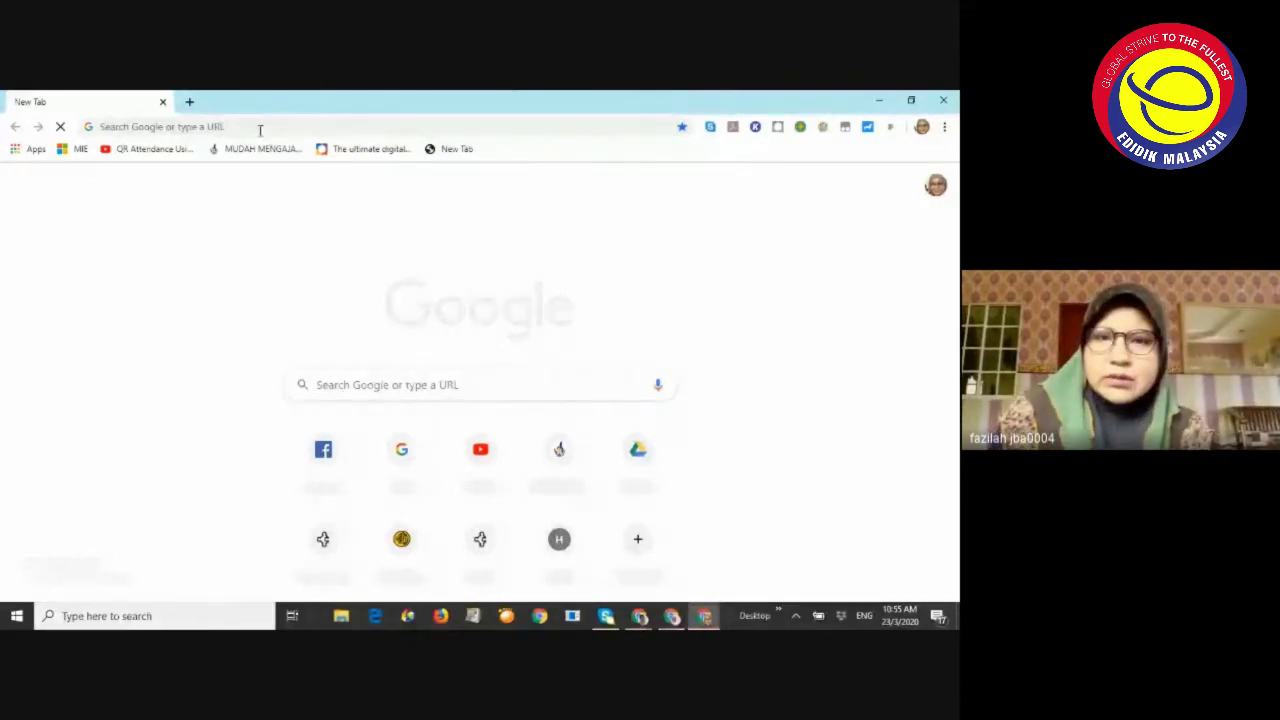
left_click(160, 129)
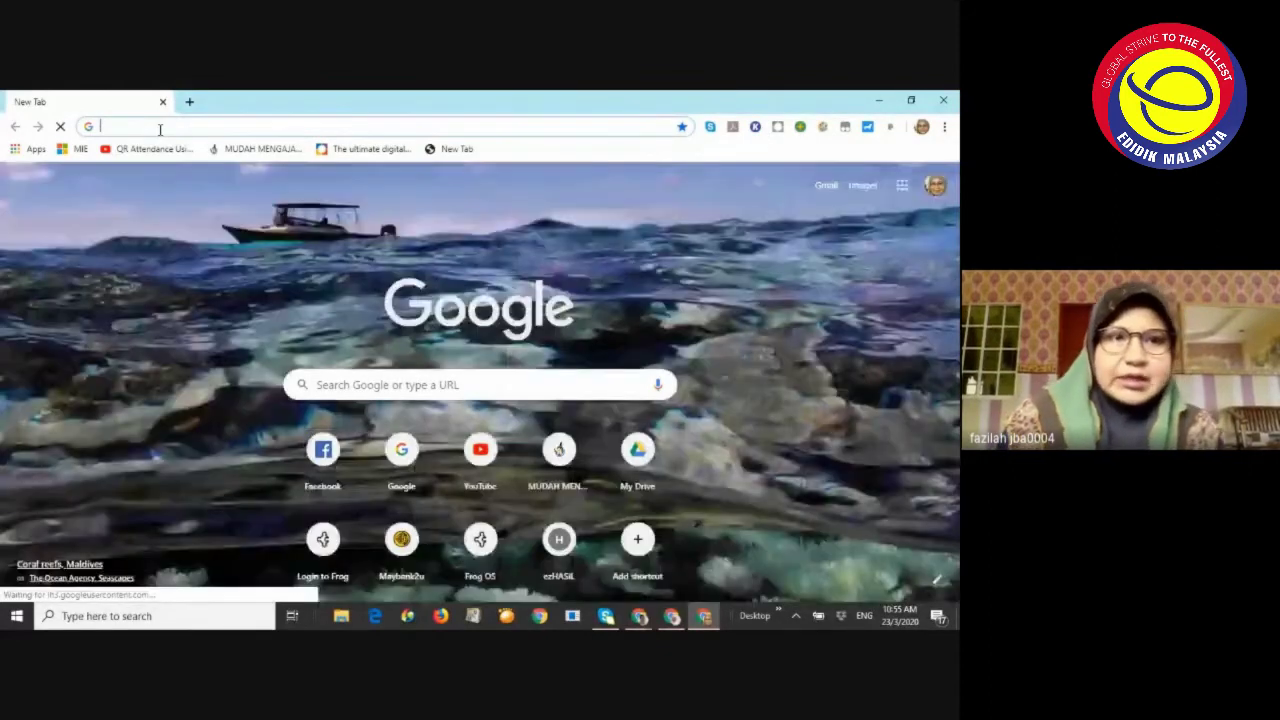
type("c")
type("classroom.google.com/u/0/h")
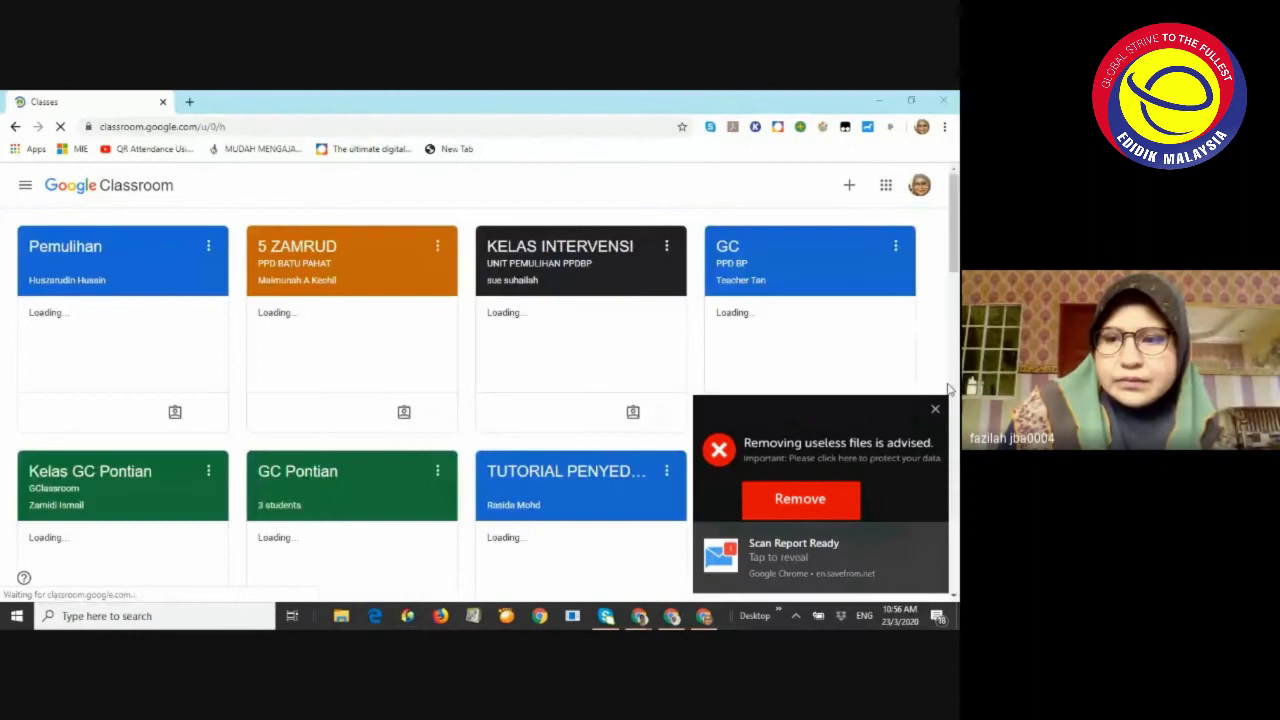
Switch Google Classroom to the school account from the profile menu
left_click(920, 187)
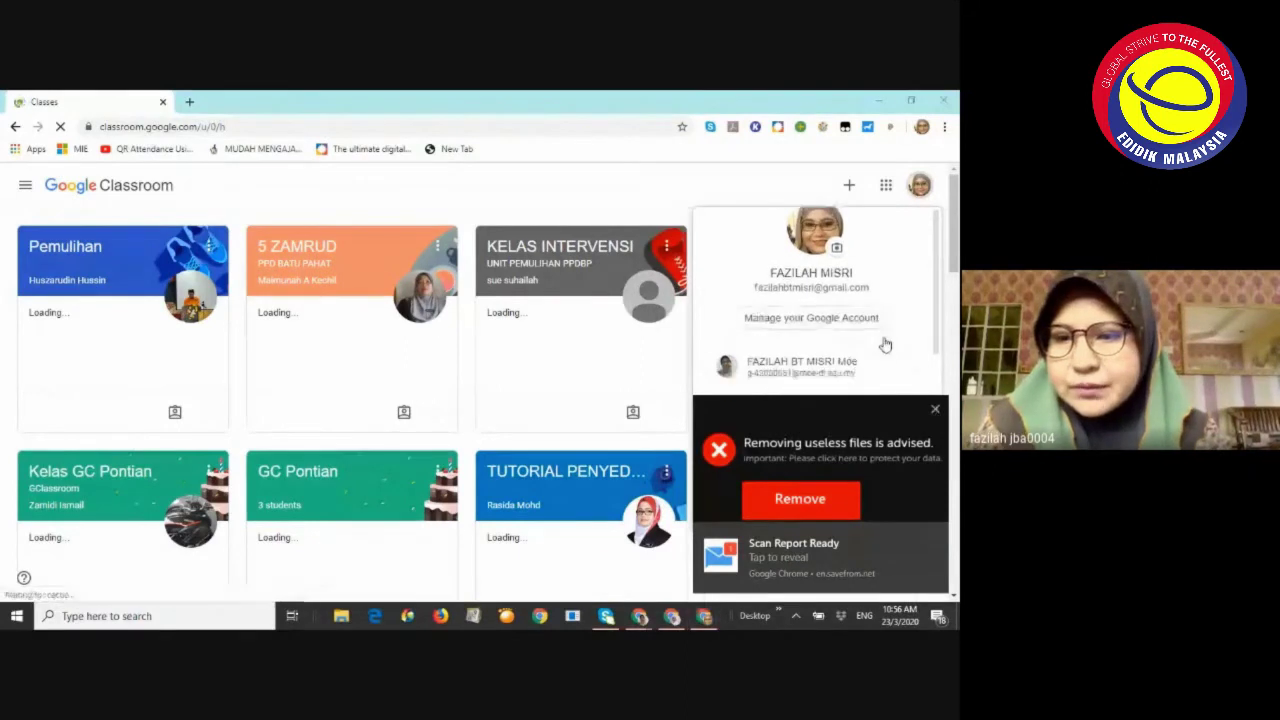
scroll(885, 342, "down", 3)
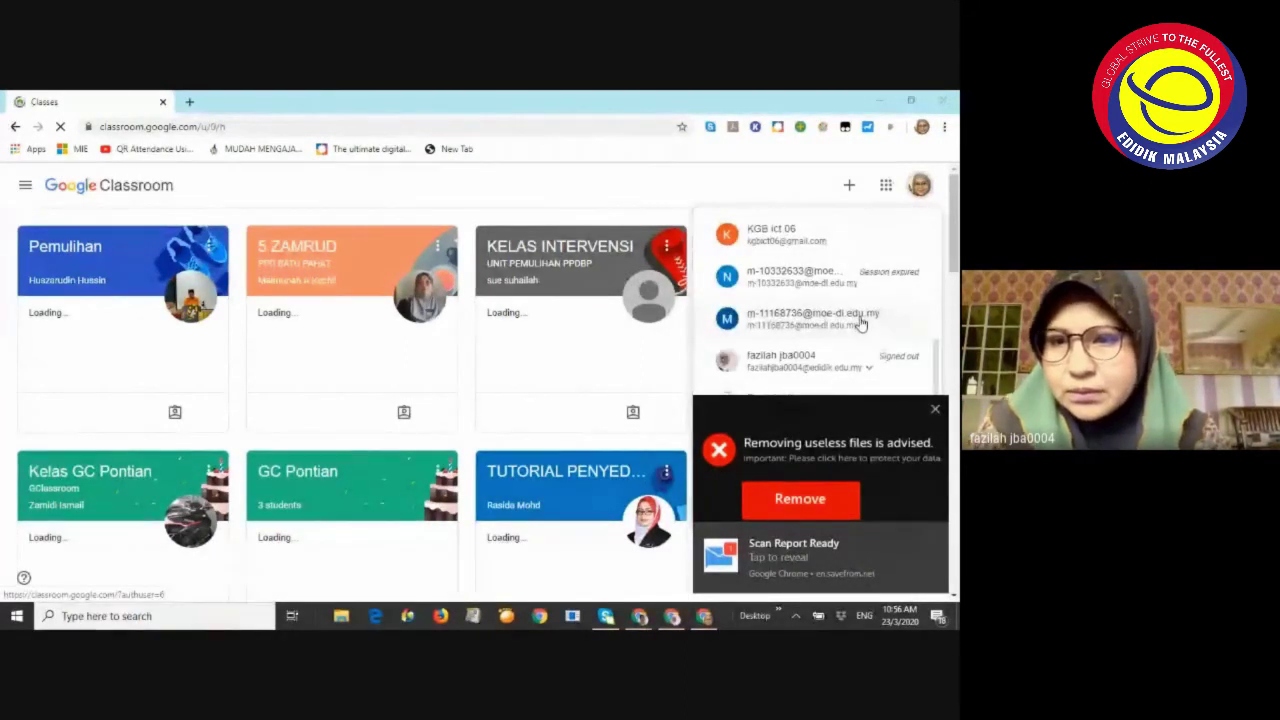
left_click(858, 320)
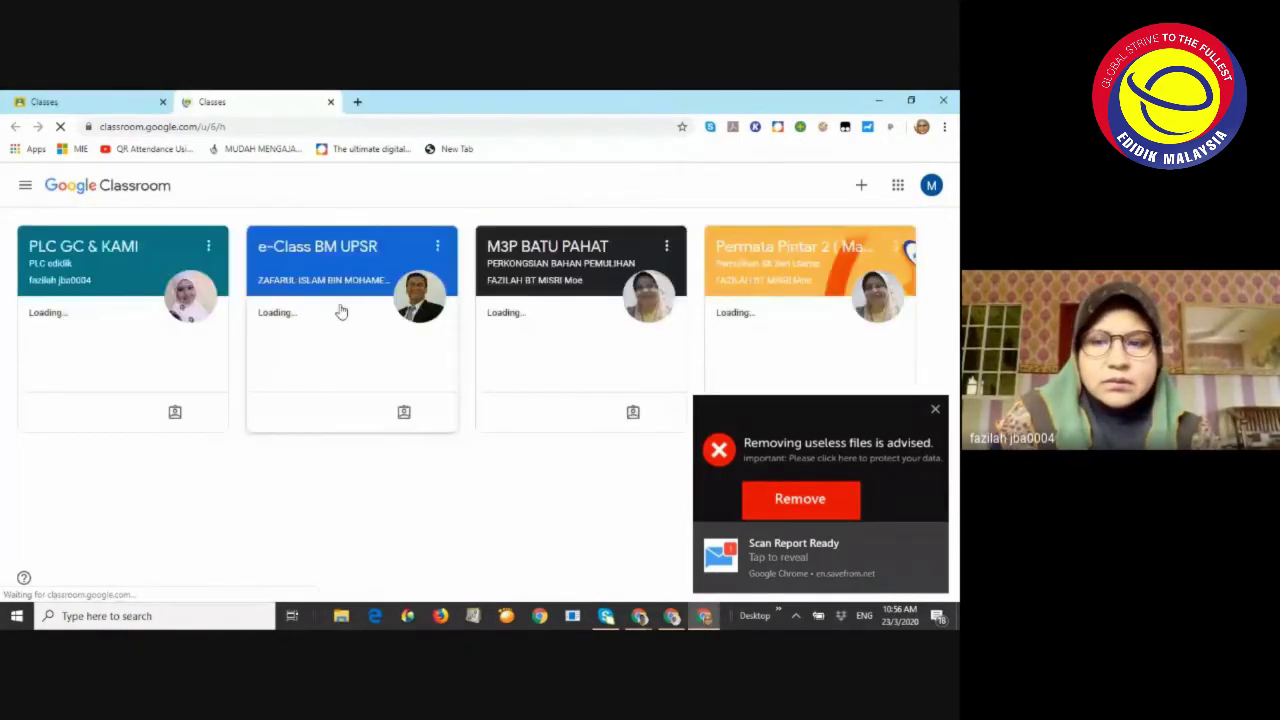
Open the PLC GC & KAMI class and go to its Classwork page
left_click(80, 250)
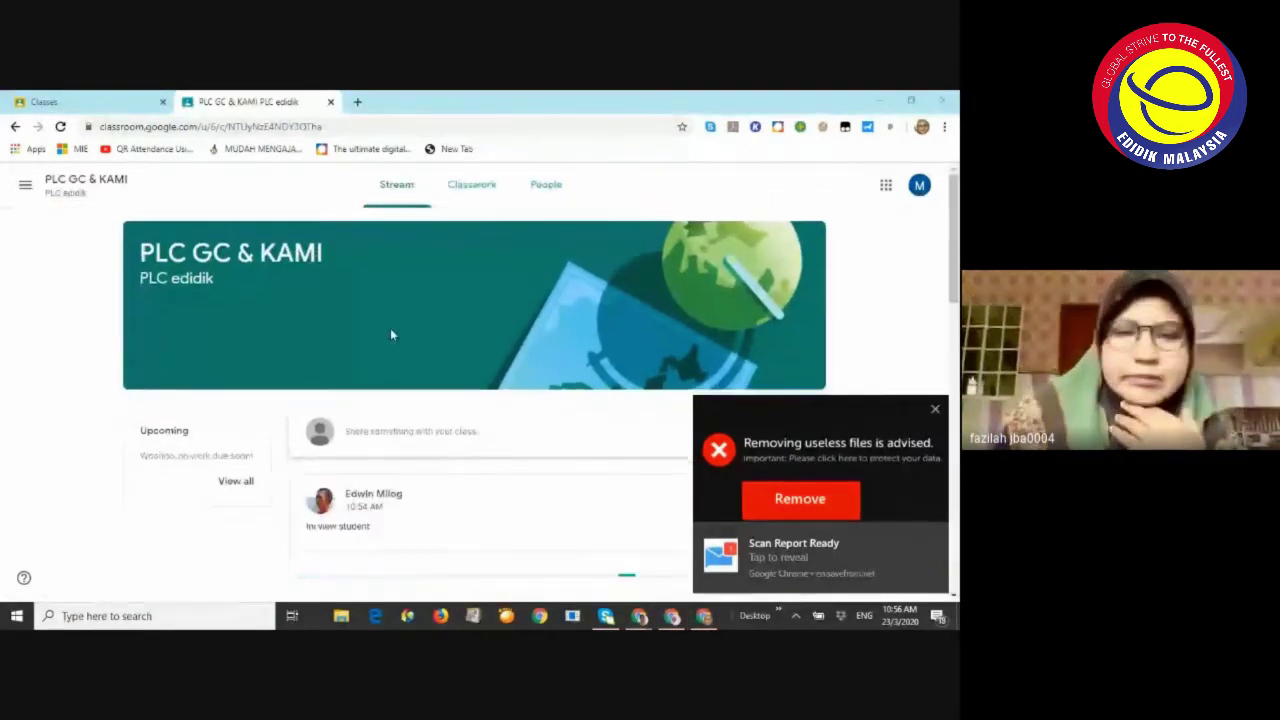
scroll(390, 330, "down", 6)
scroll(390, 335, "down", 3)
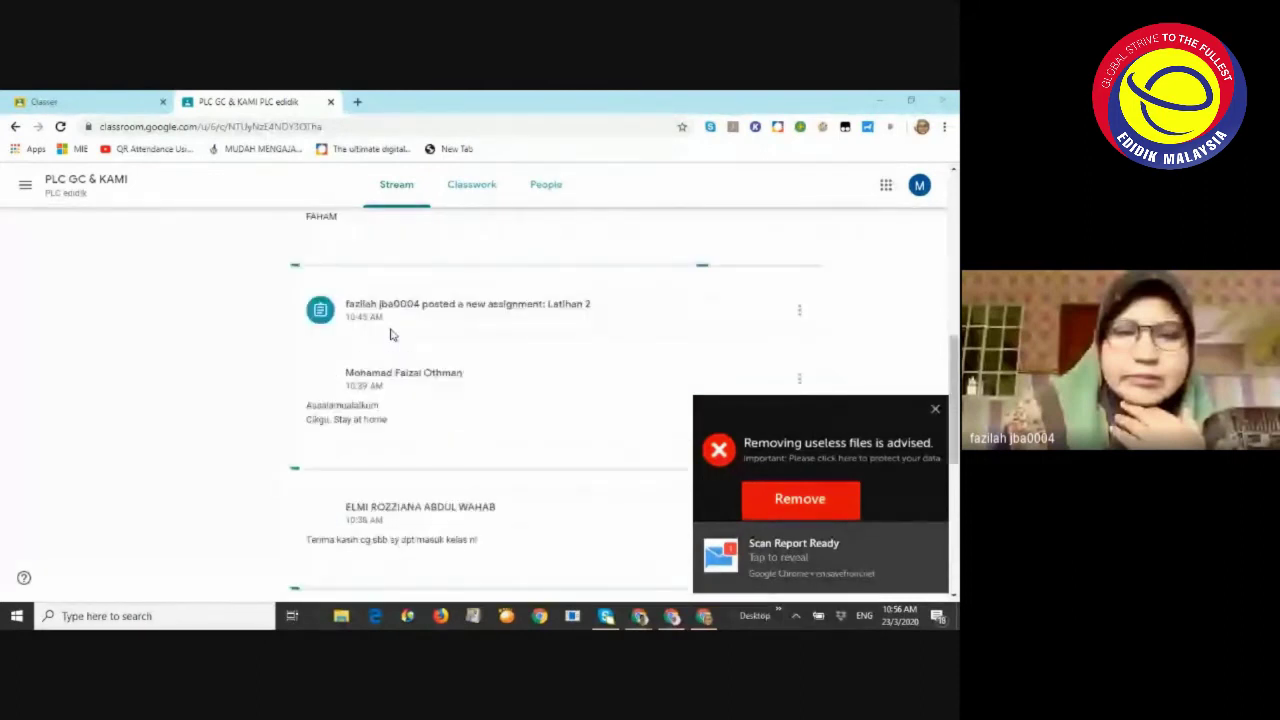
scroll(390, 335, "up", 3)
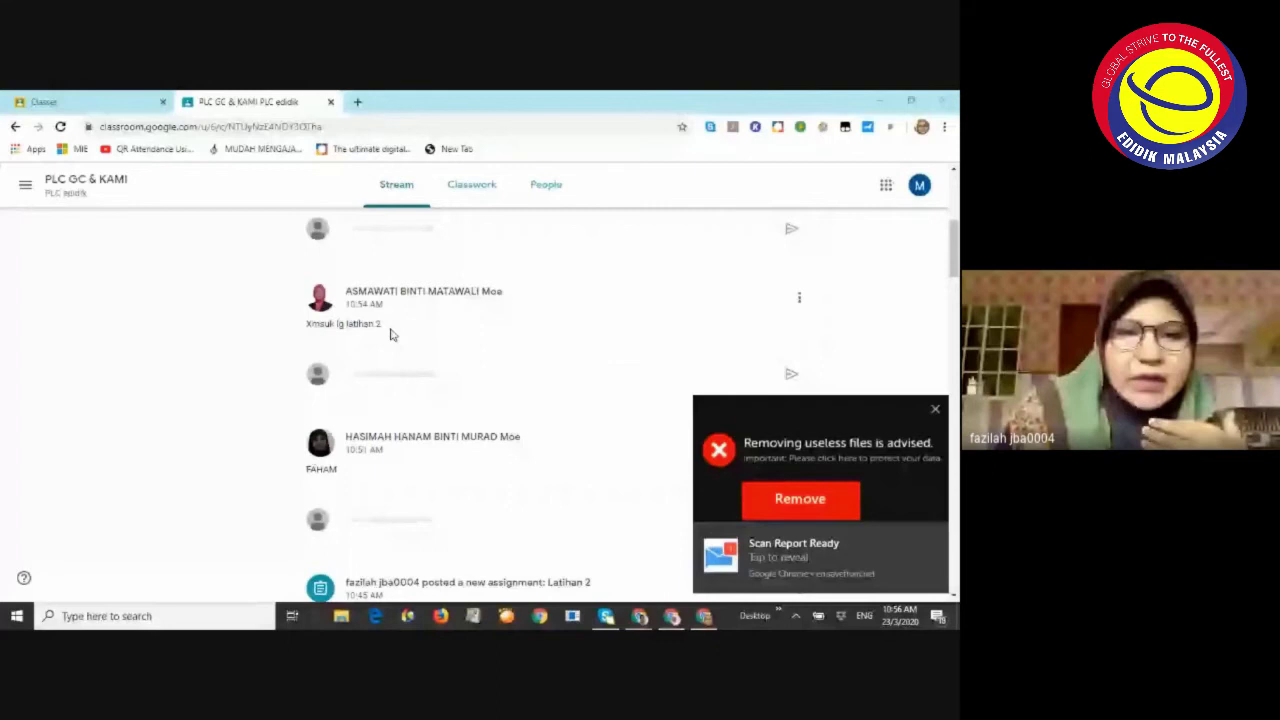
scroll(391, 335, "up", 3)
scroll(460, 315, "up", 1)
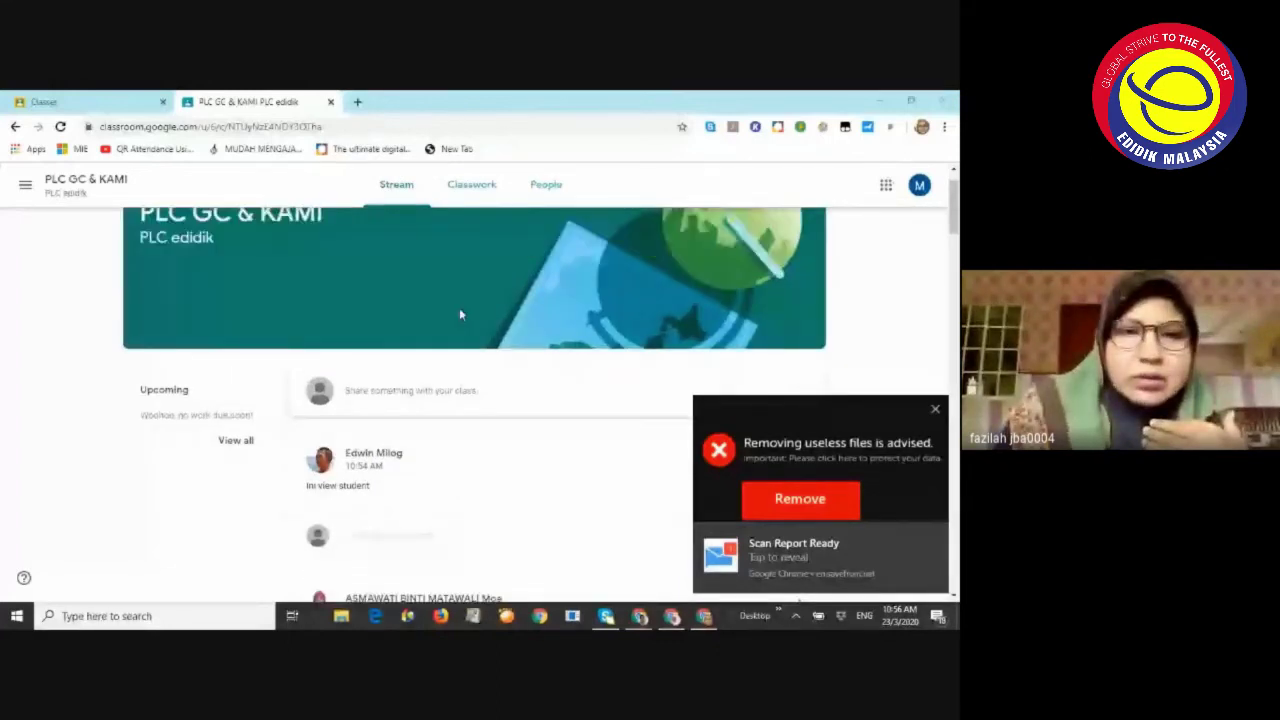
scroll(459, 314, "down", 2)
scroll(457, 316, "up", 1)
scroll(456, 317, "down", 2)
left_click(472, 189)
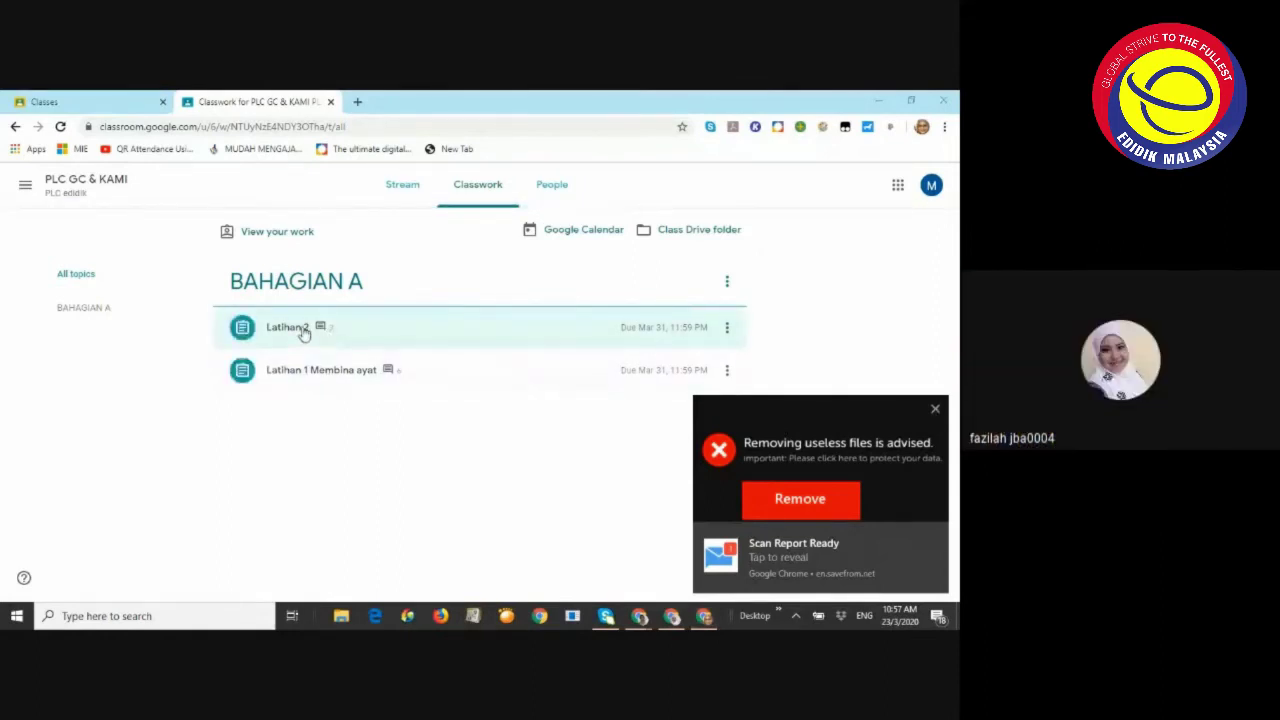
Expand Latihan 2 and preview its attached animal worksheet PDF
left_click(310, 333)
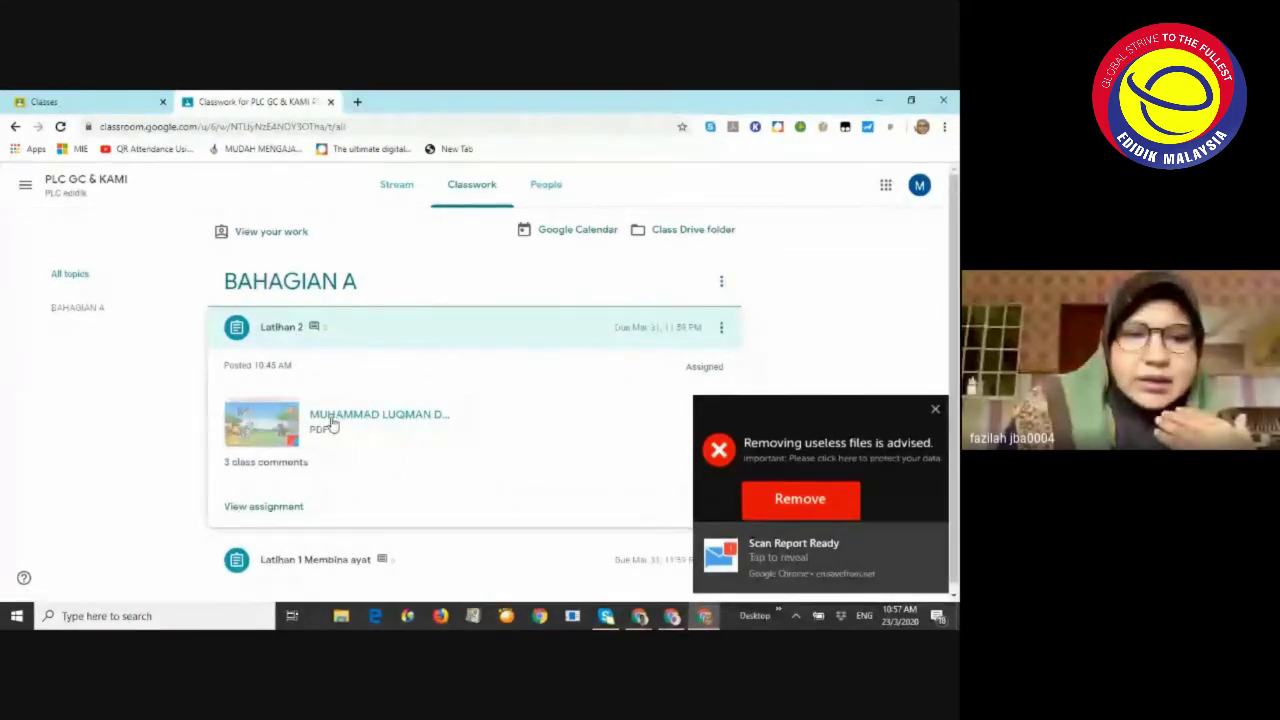
left_click(404, 420)
key("Escape")
left_click(436, 421)
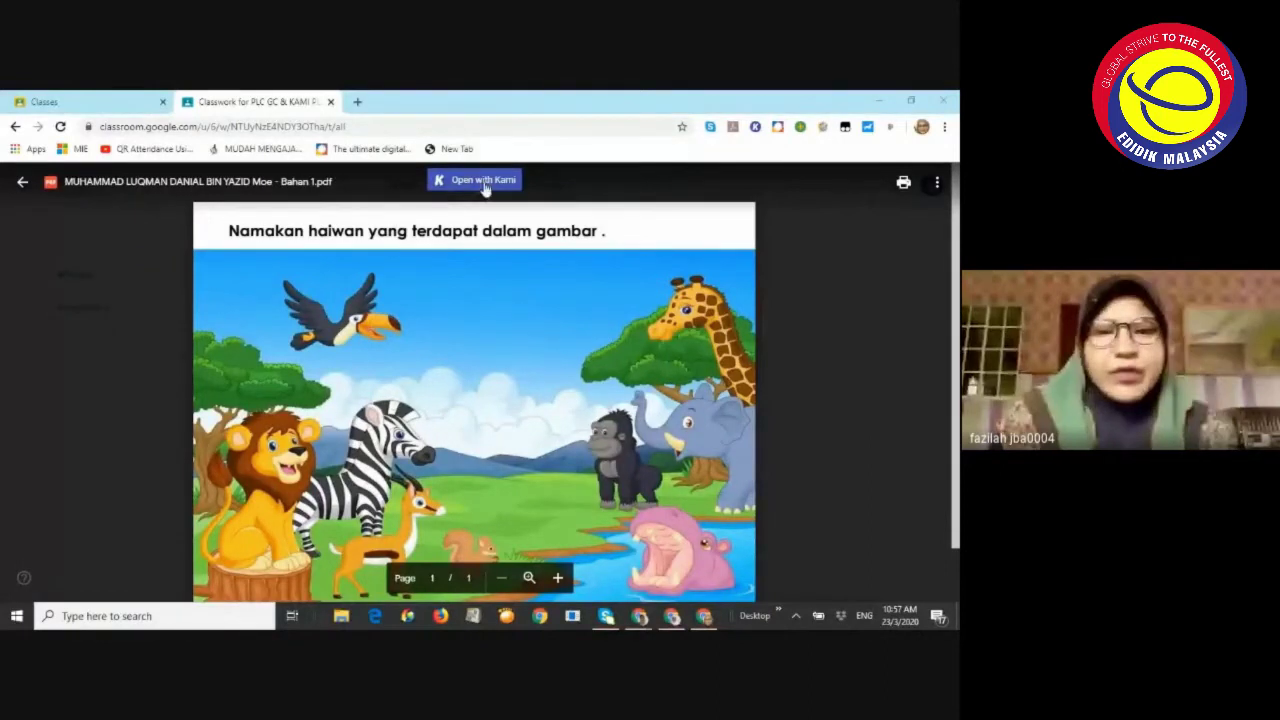
Open the worksheet with Kami and close the unwanted Norton Security tab
left_click(484, 183)
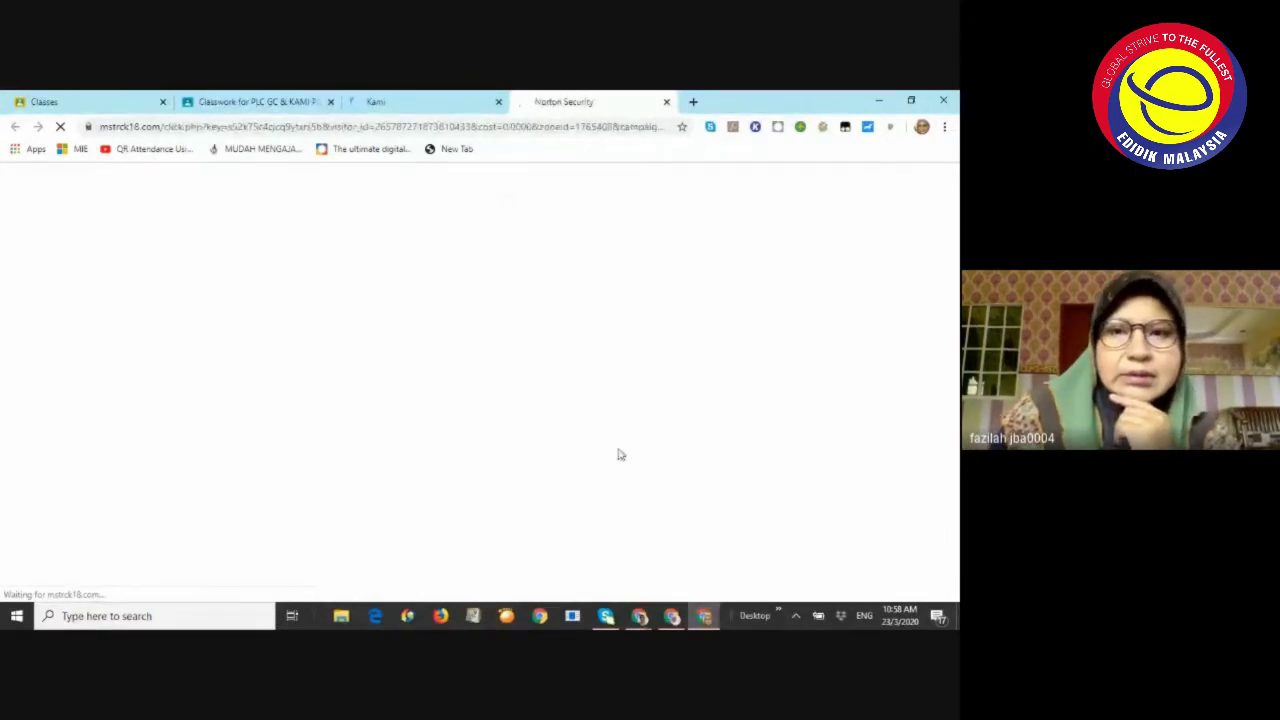
left_click(667, 101)
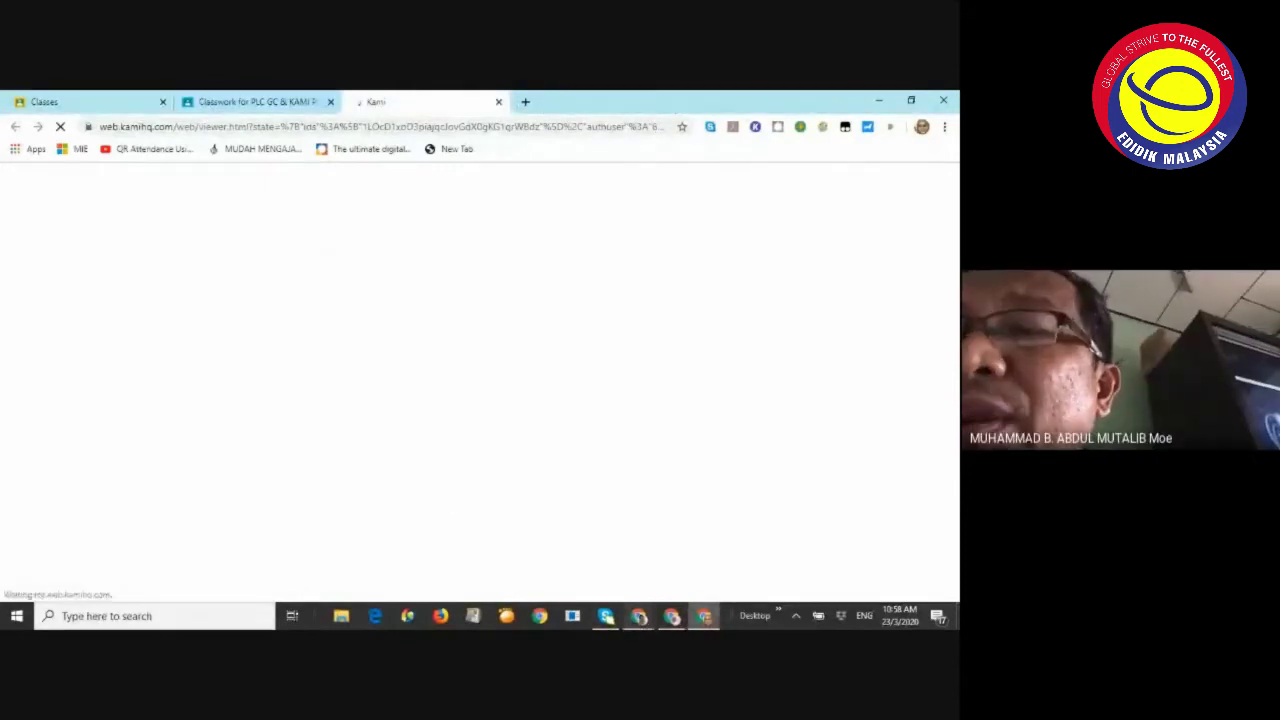
mouse_move(639, 616)
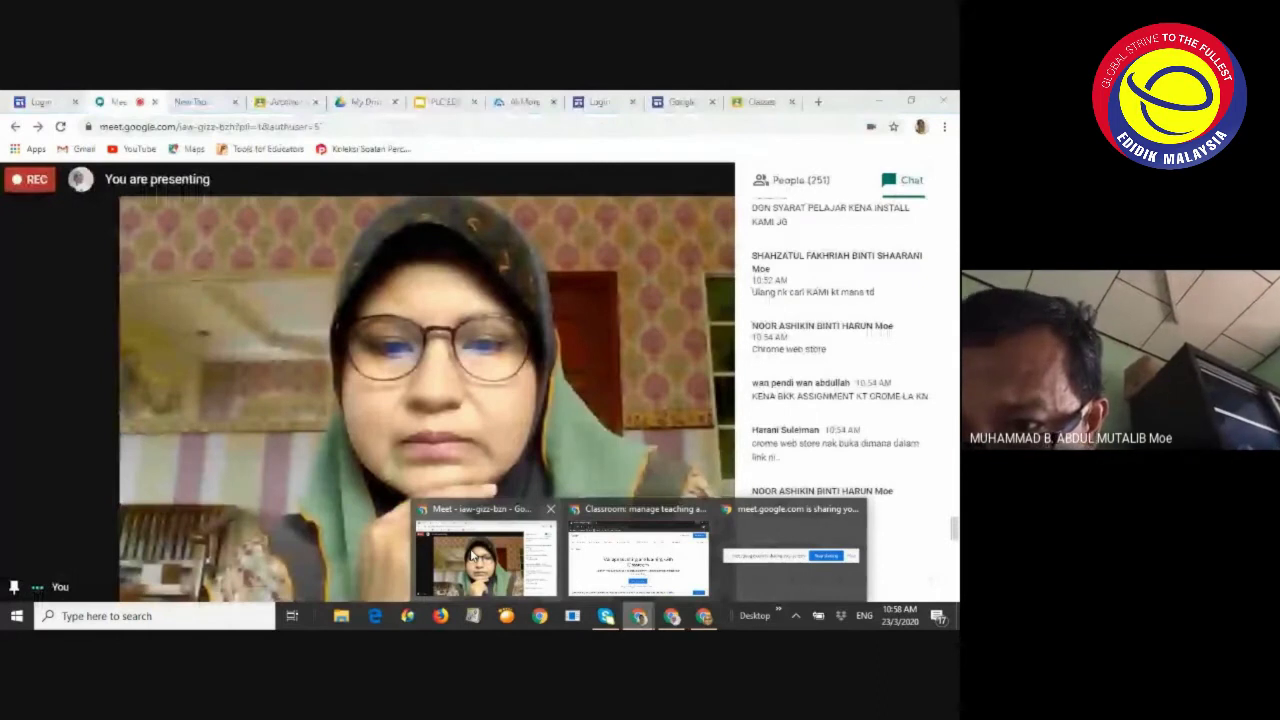
Check the Google Meet window, then switch to the Kami window with the loaded animal worksheet
left_click(472, 556)
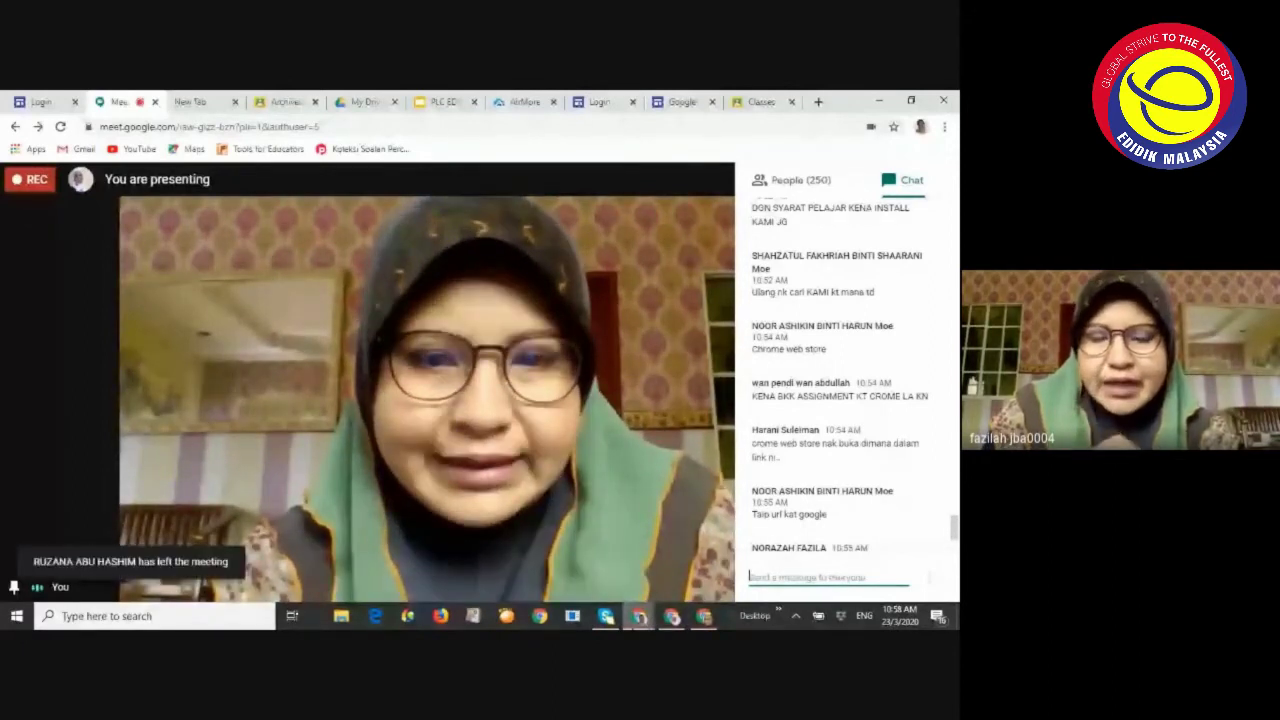
mouse_move(639, 615)
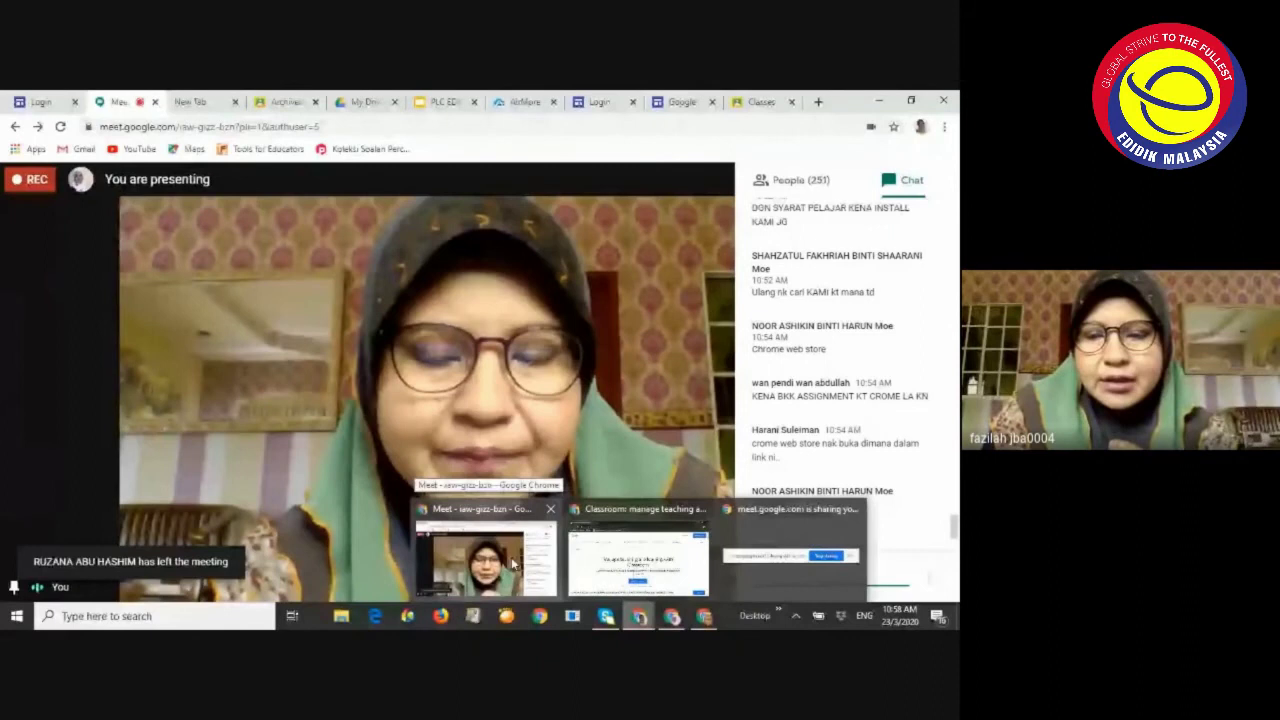
left_click(624, 562)
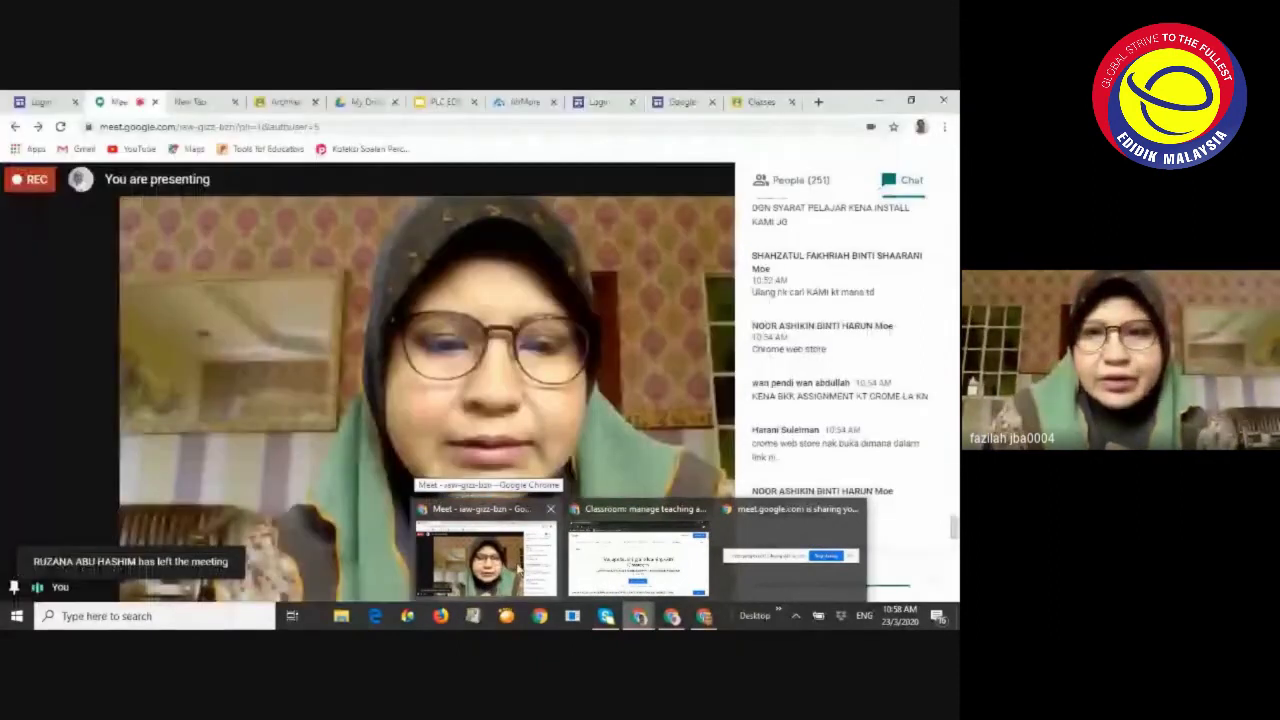
left_click(518, 568)
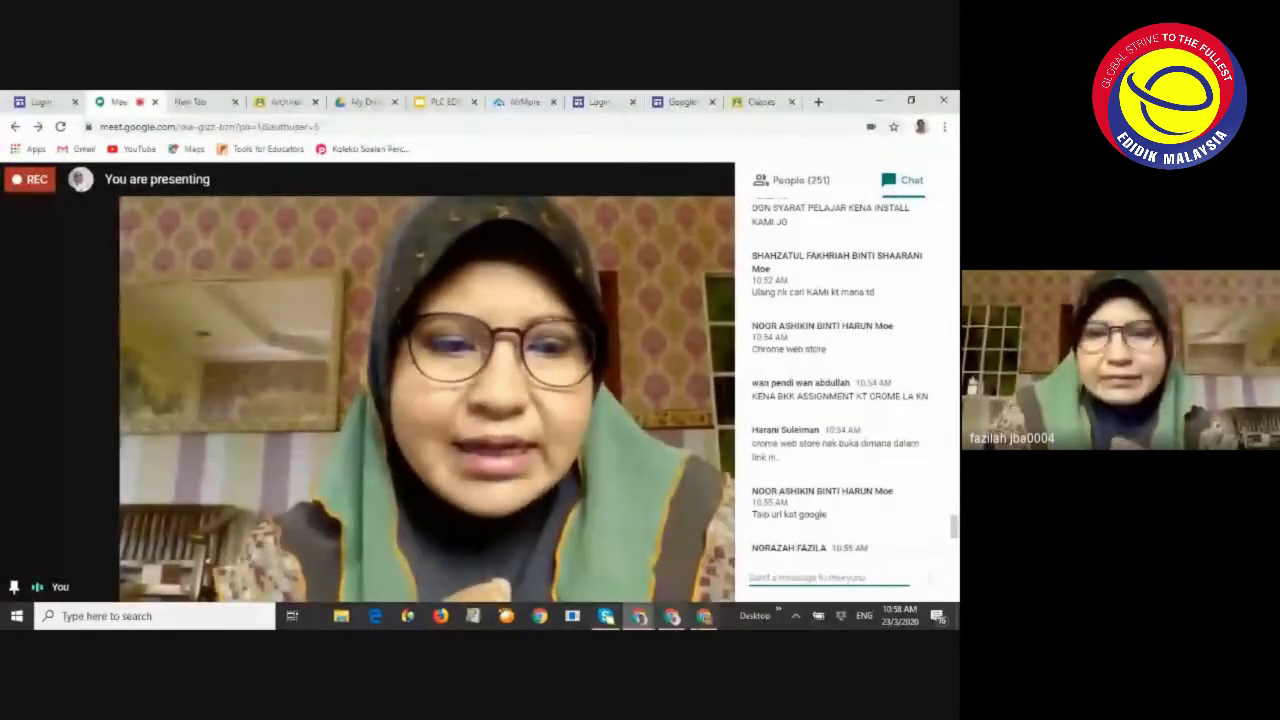
key("alt+Tab")
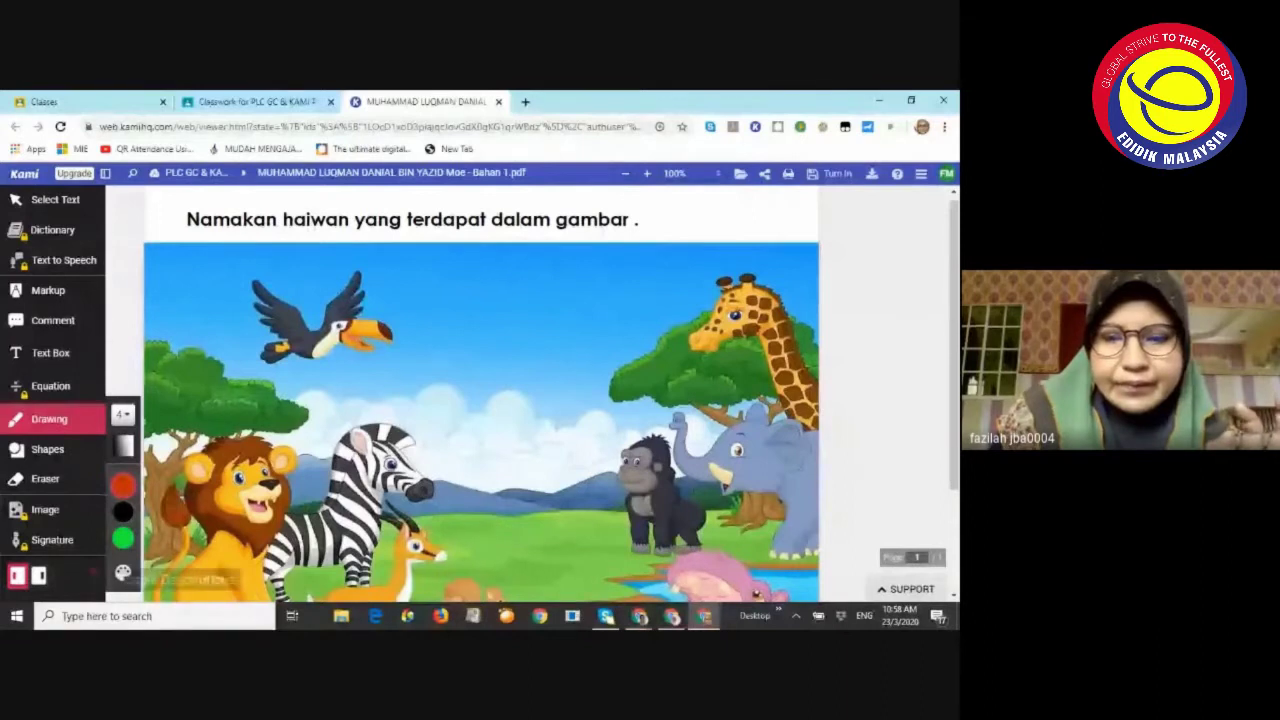
Glance at Meet, return to Kami, and close the Kami worksheet tab
mouse_move(672, 616)
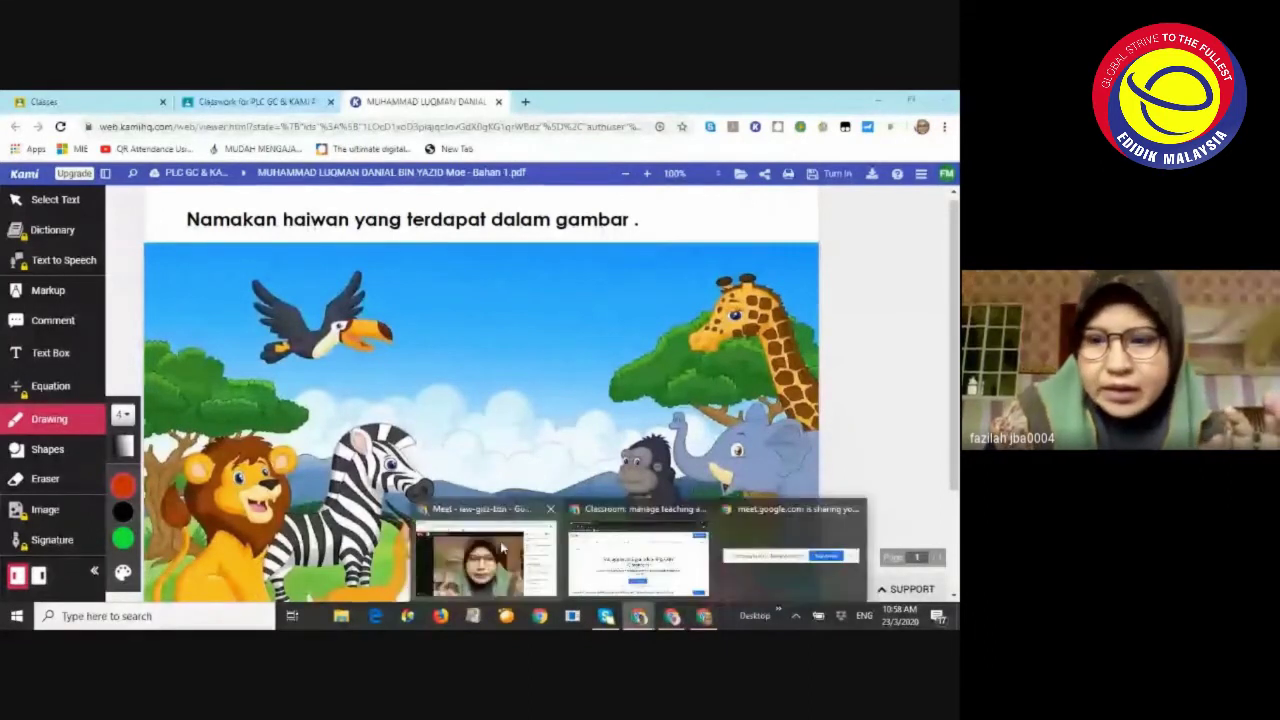
left_click(475, 534)
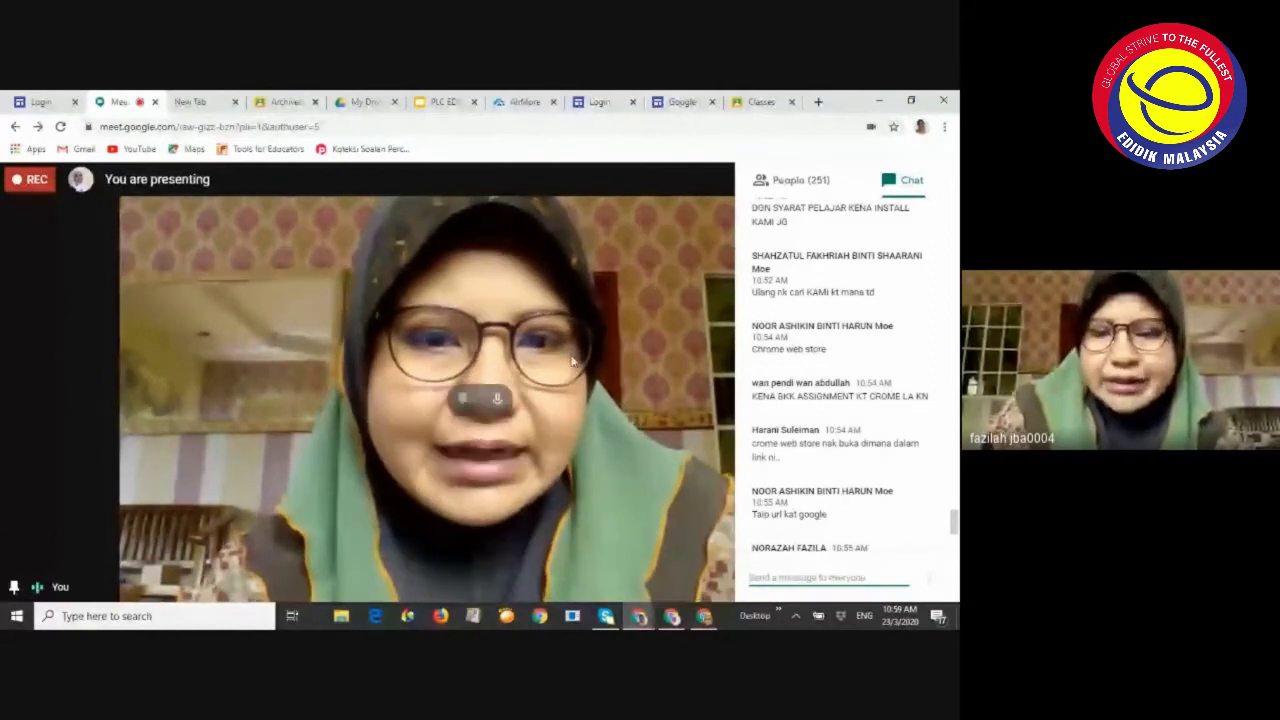
left_click(652, 613)
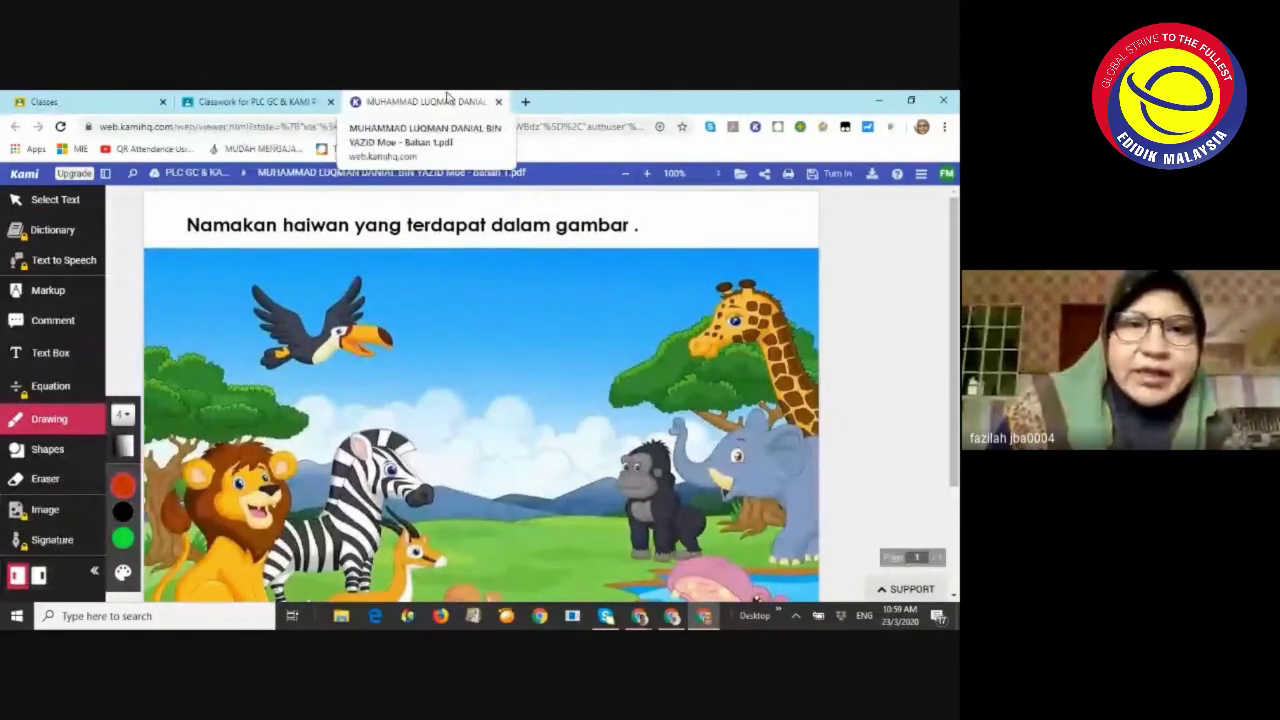
left_click(498, 101)
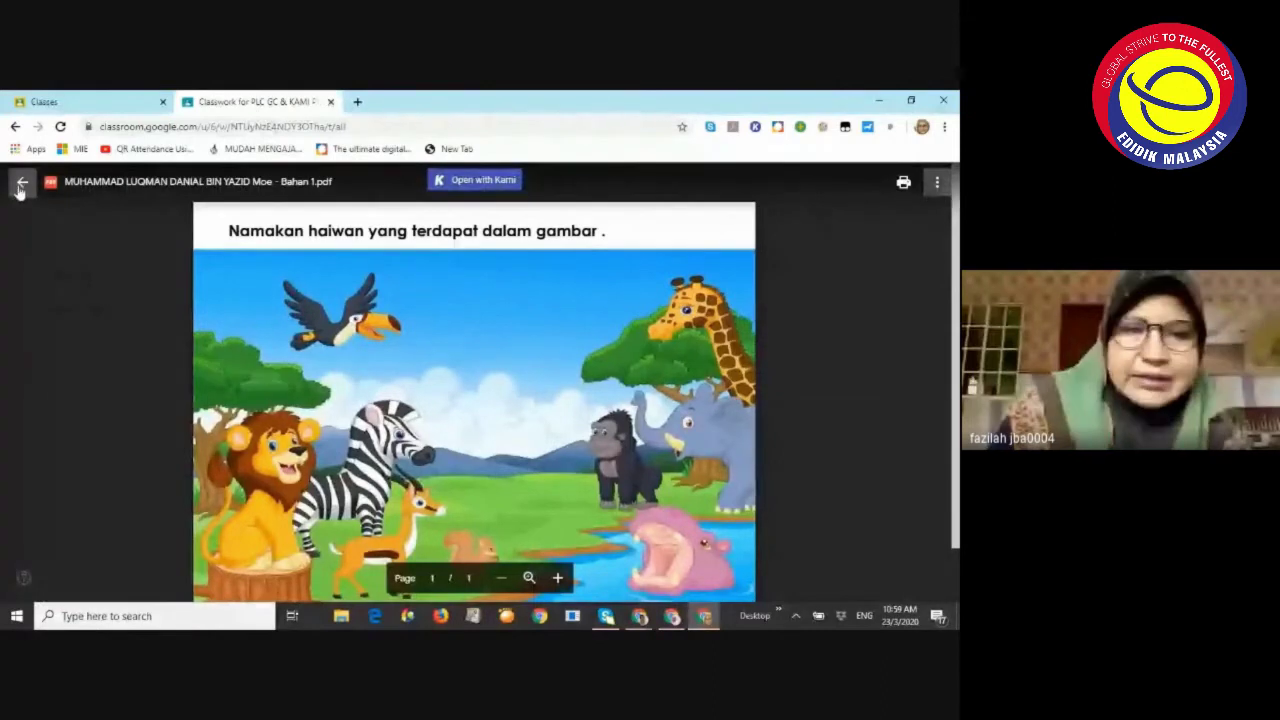
Return from the preview to the class and filter to the BAHAGIAN A topic
left_click(22, 182)
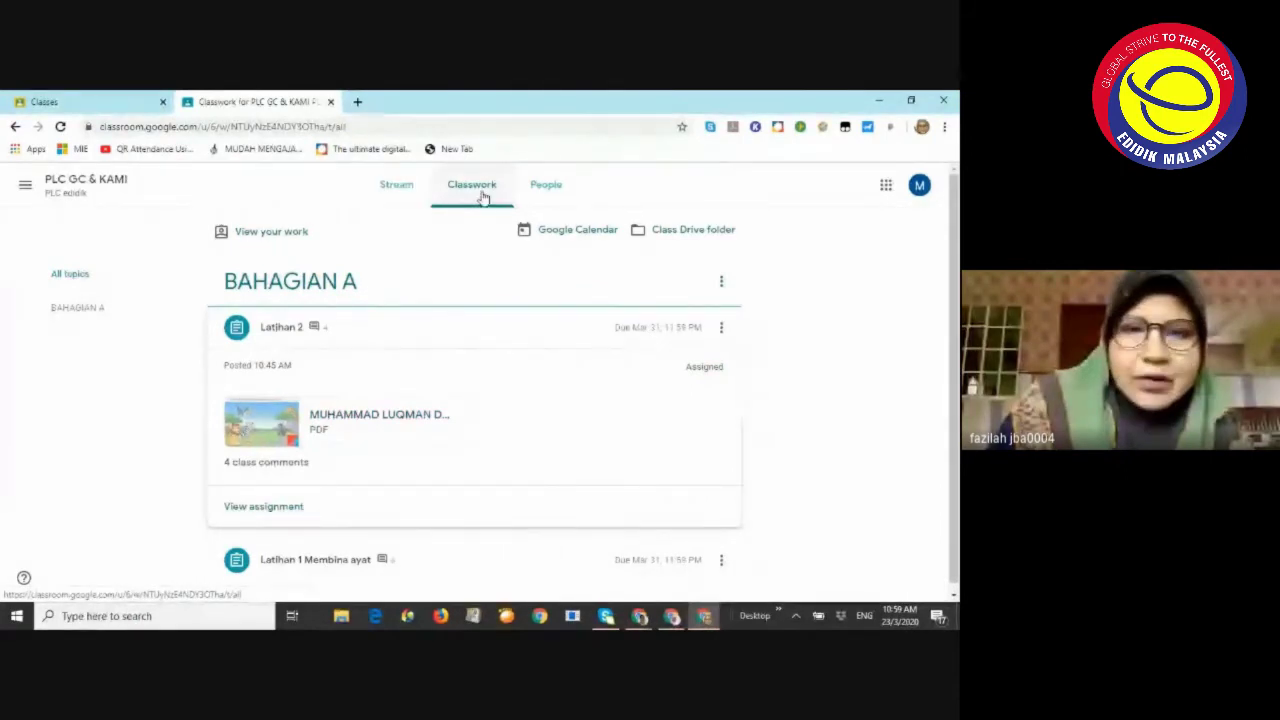
left_click(79, 308)
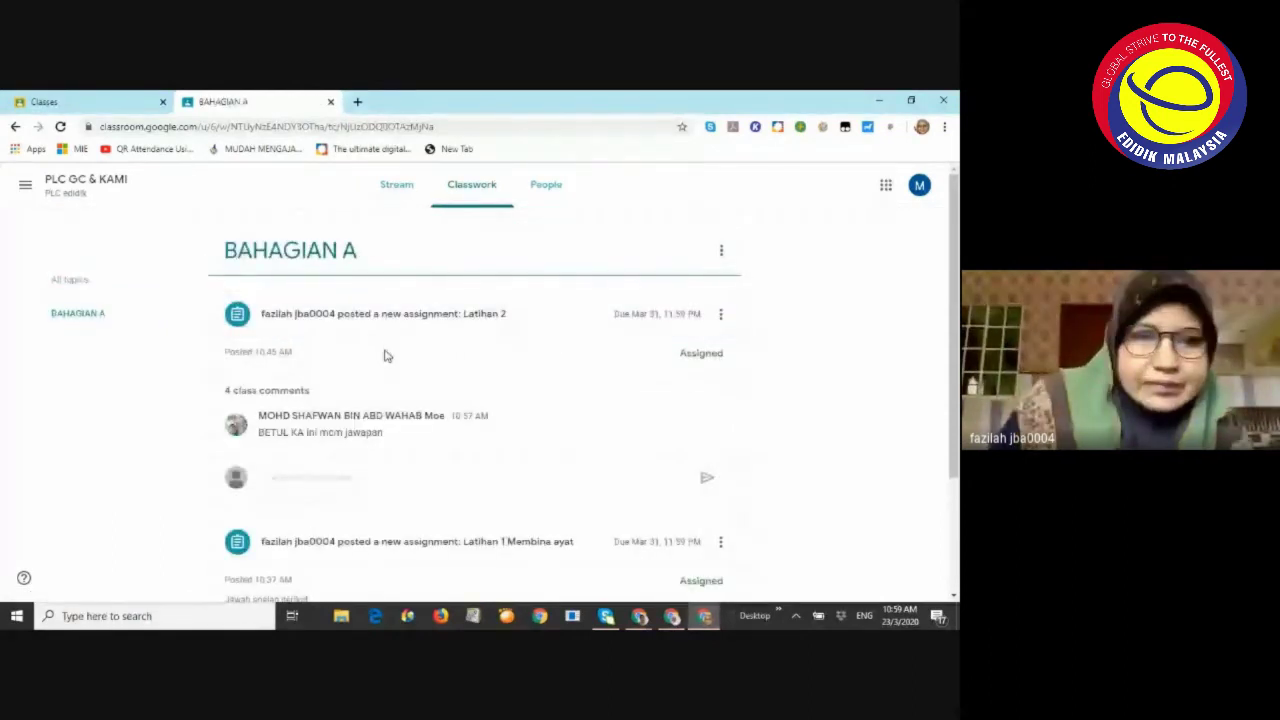
scroll(386, 355, "down", 1)
scroll(386, 355, "down", 2)
scroll(386, 350, "down", 1)
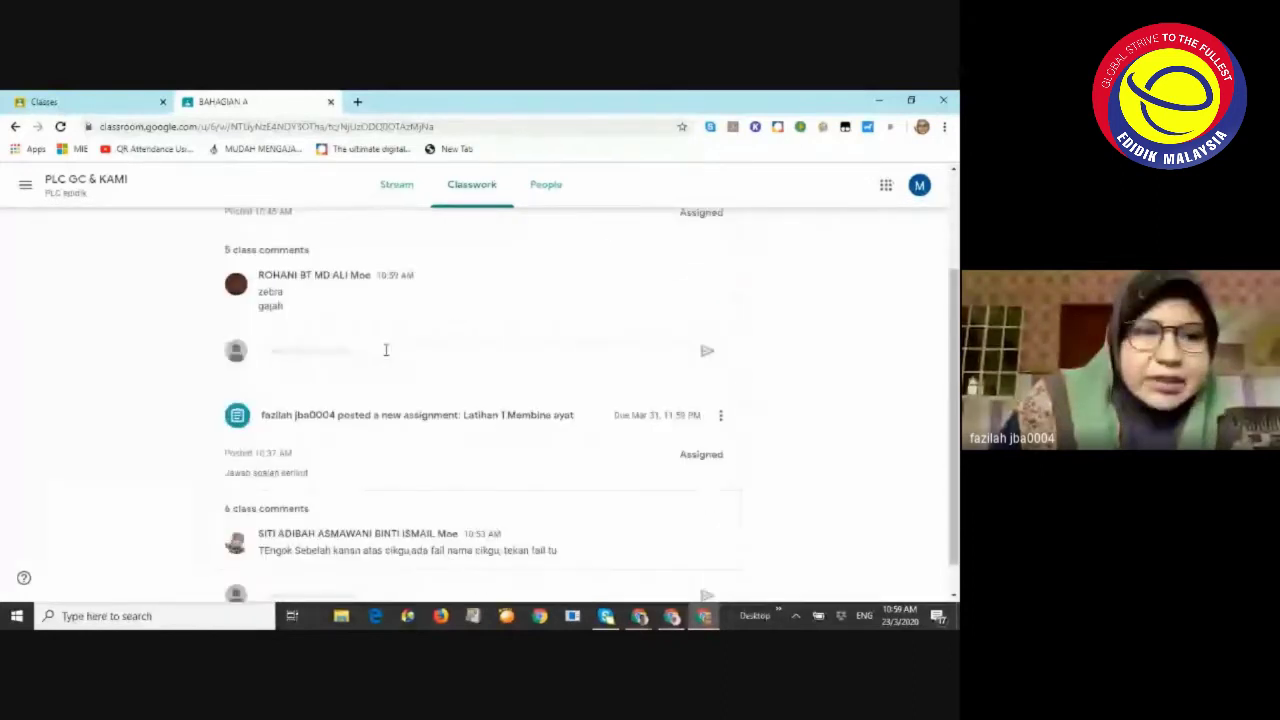
scroll(474, 215, "up", 3)
On the Classwork page, expand Latihan 2 and reopen its animal worksheet PDF preview
left_click(470, 206)
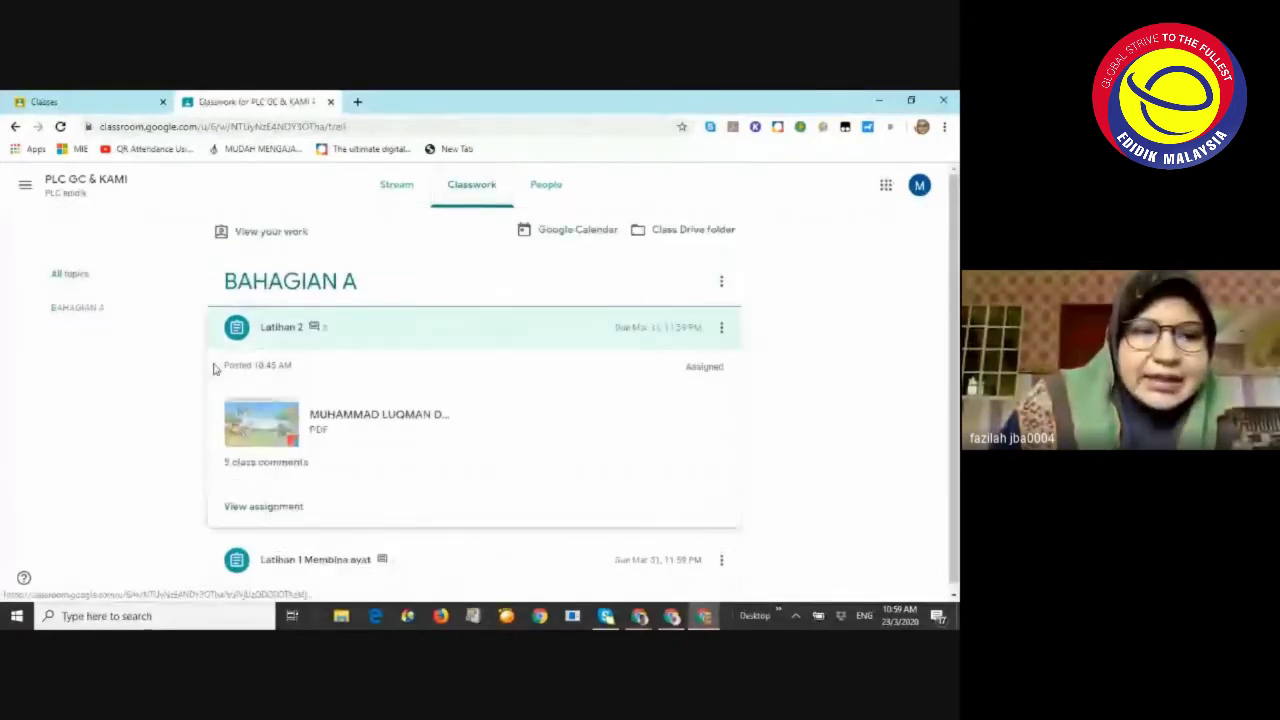
left_click(258, 350)
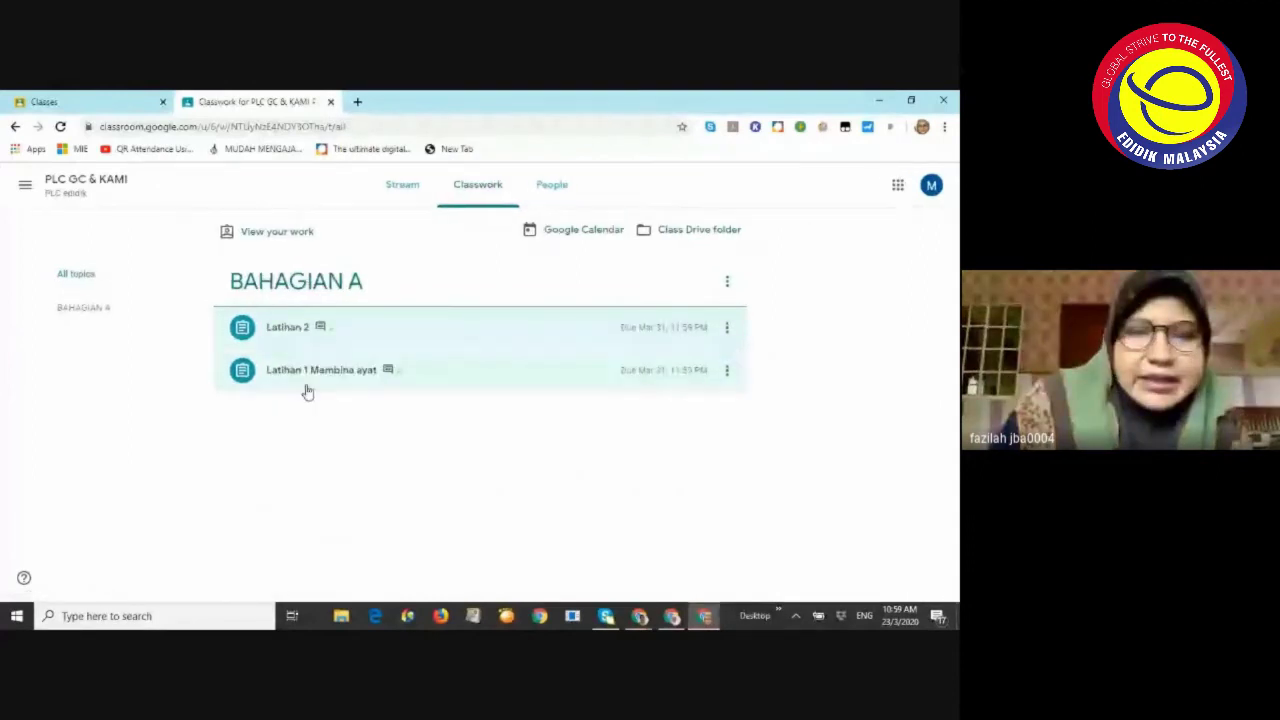
left_click(296, 330)
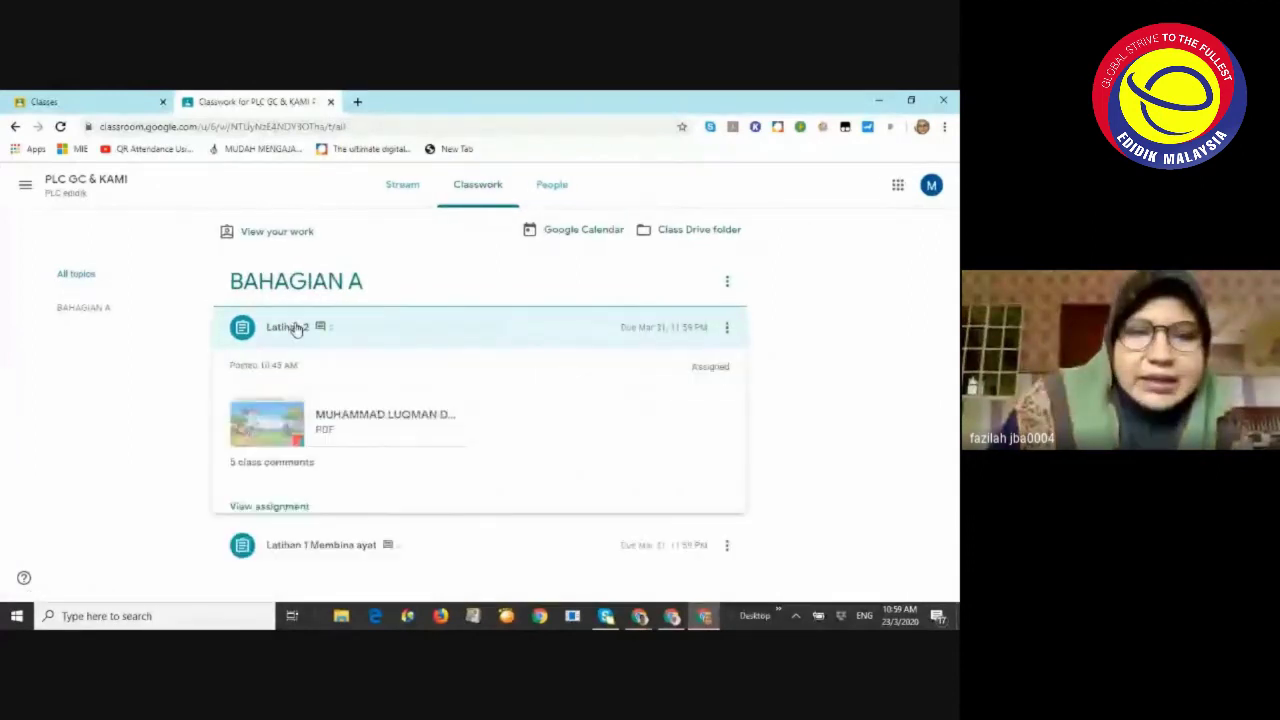
left_click(378, 420)
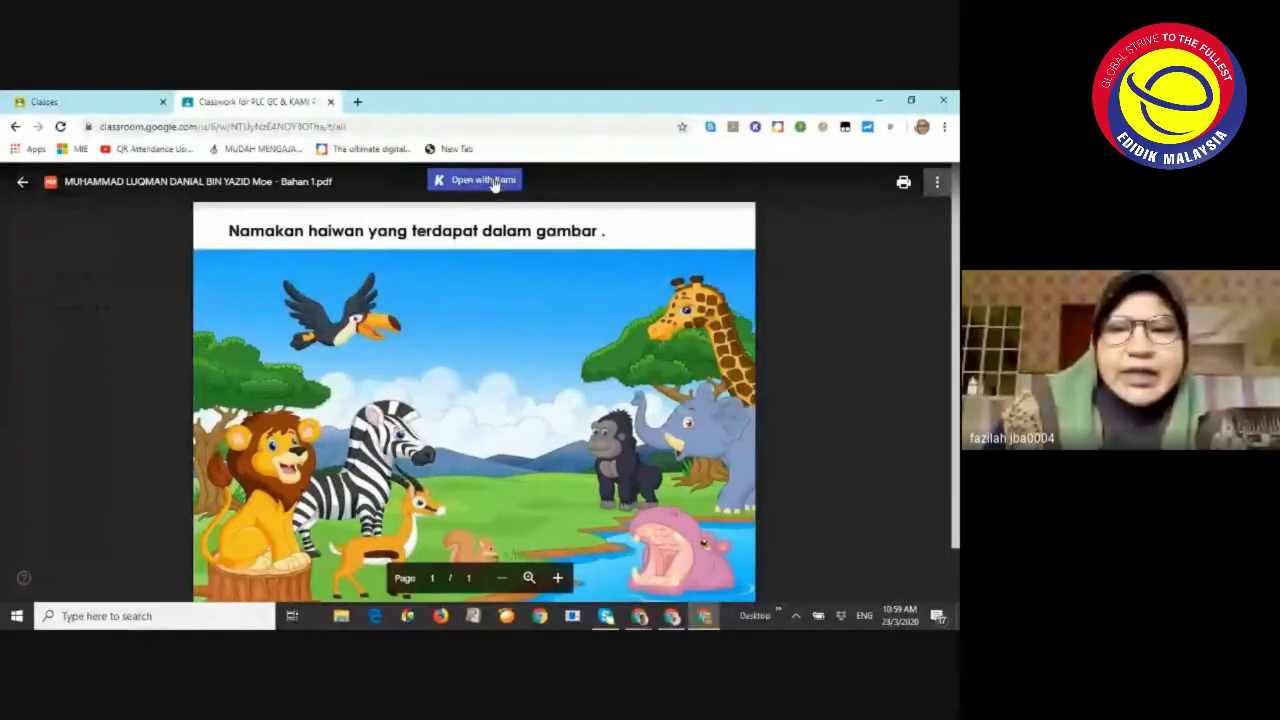
Open the worksheet with Kami, then cycle through Meet and Kami to the Classroom home page
left_click(490, 181)
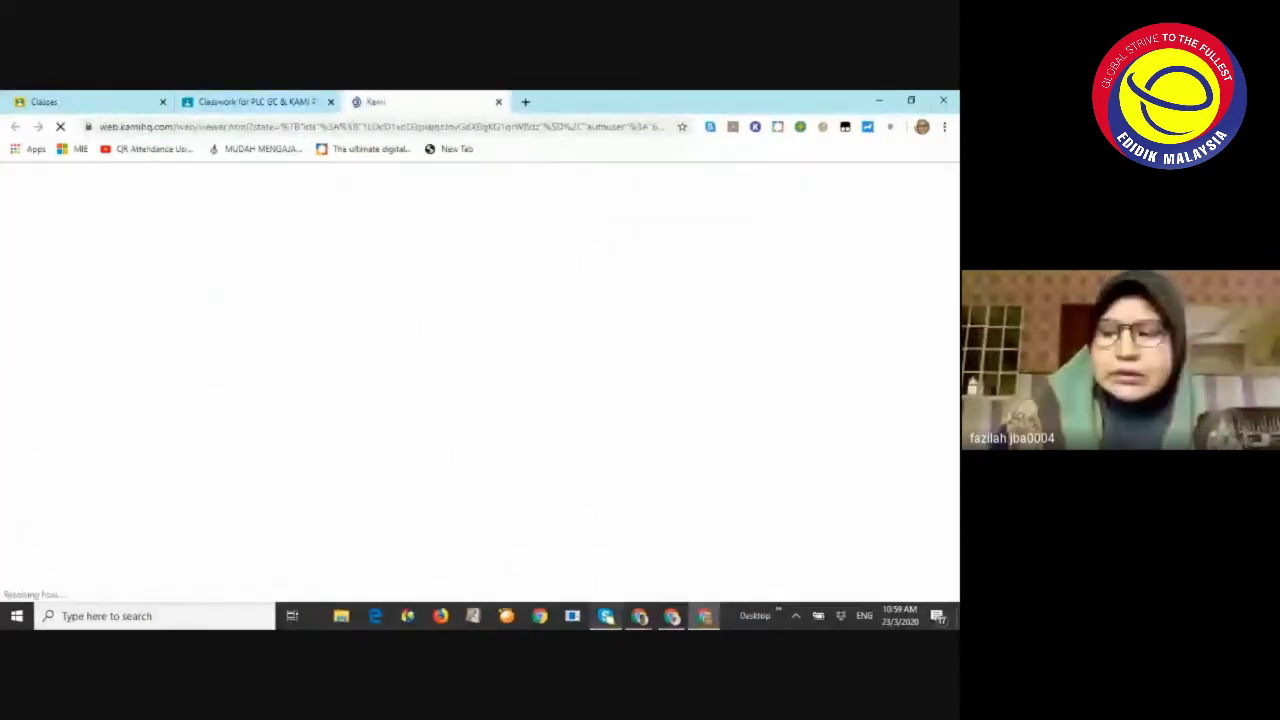
mouse_move(605, 616)
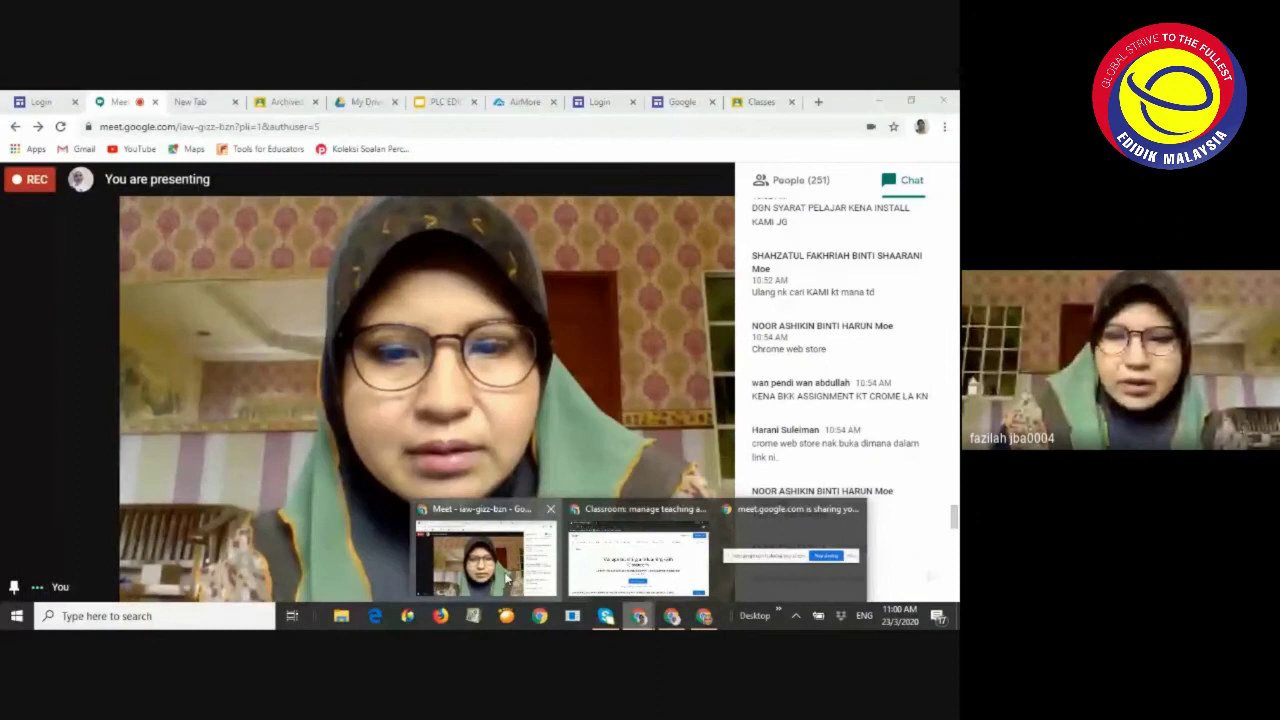
left_click(490, 560)
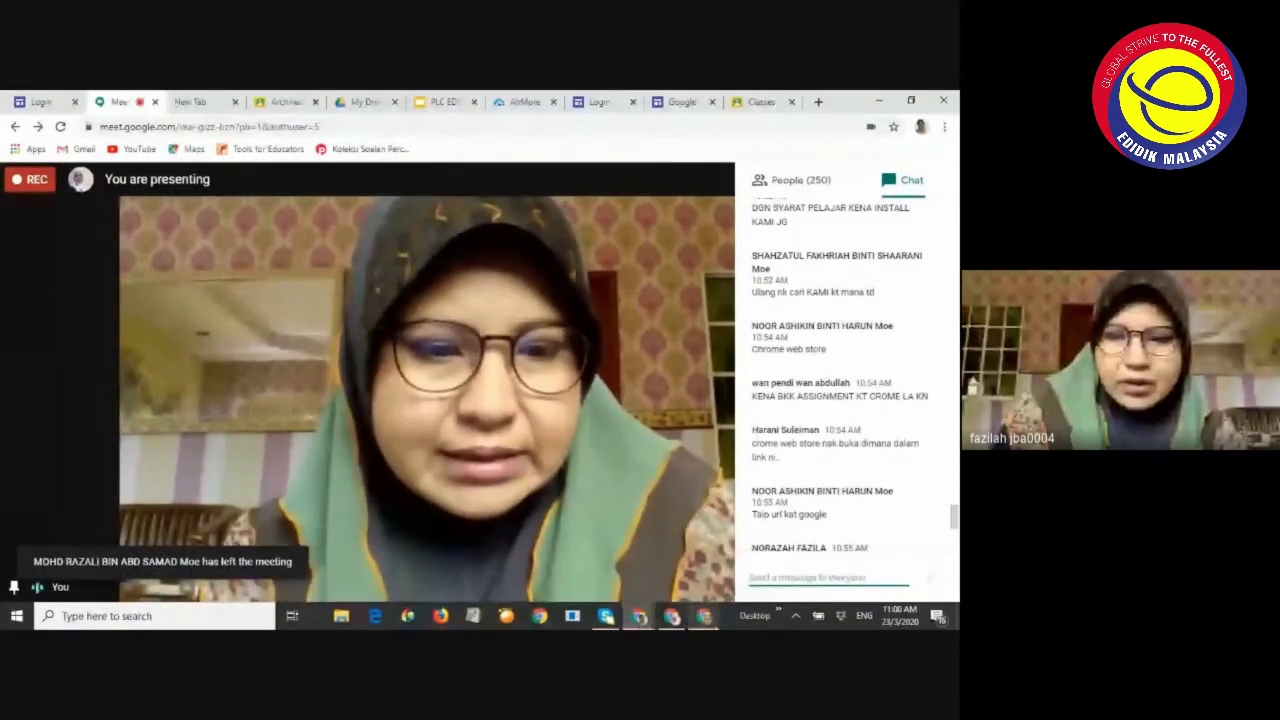
key("alt+Tab")
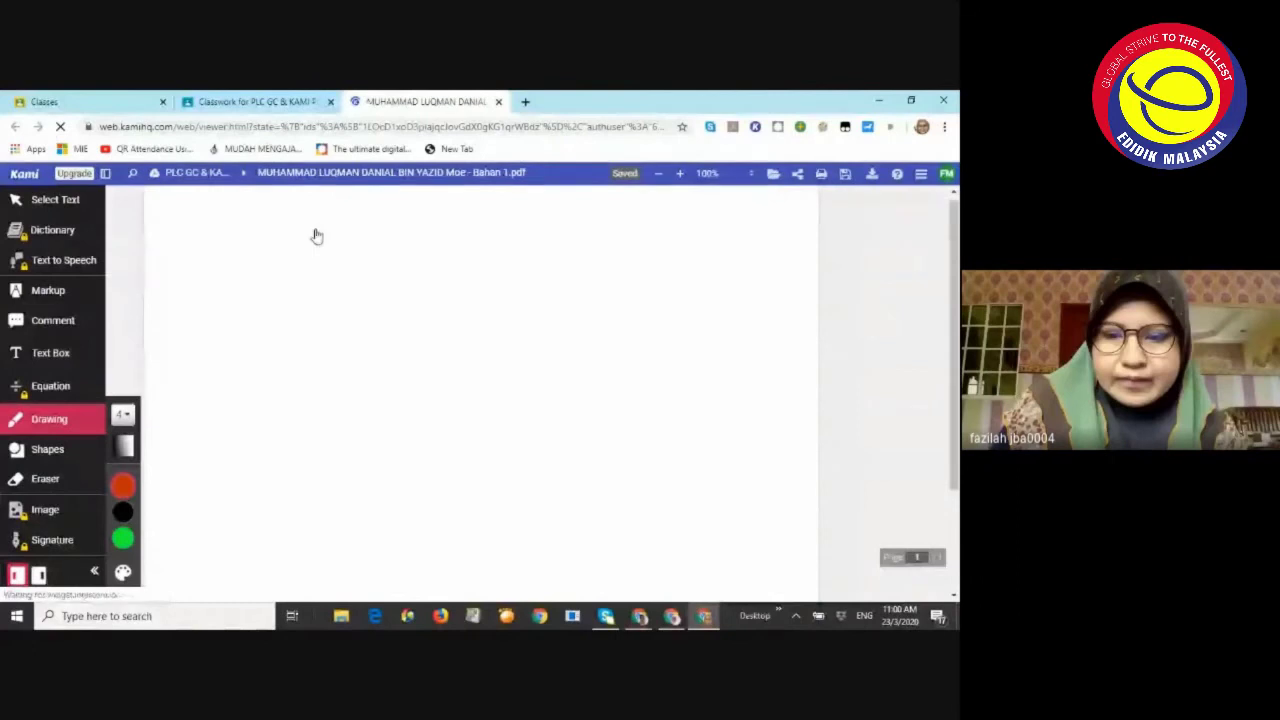
key("alt+Tab")
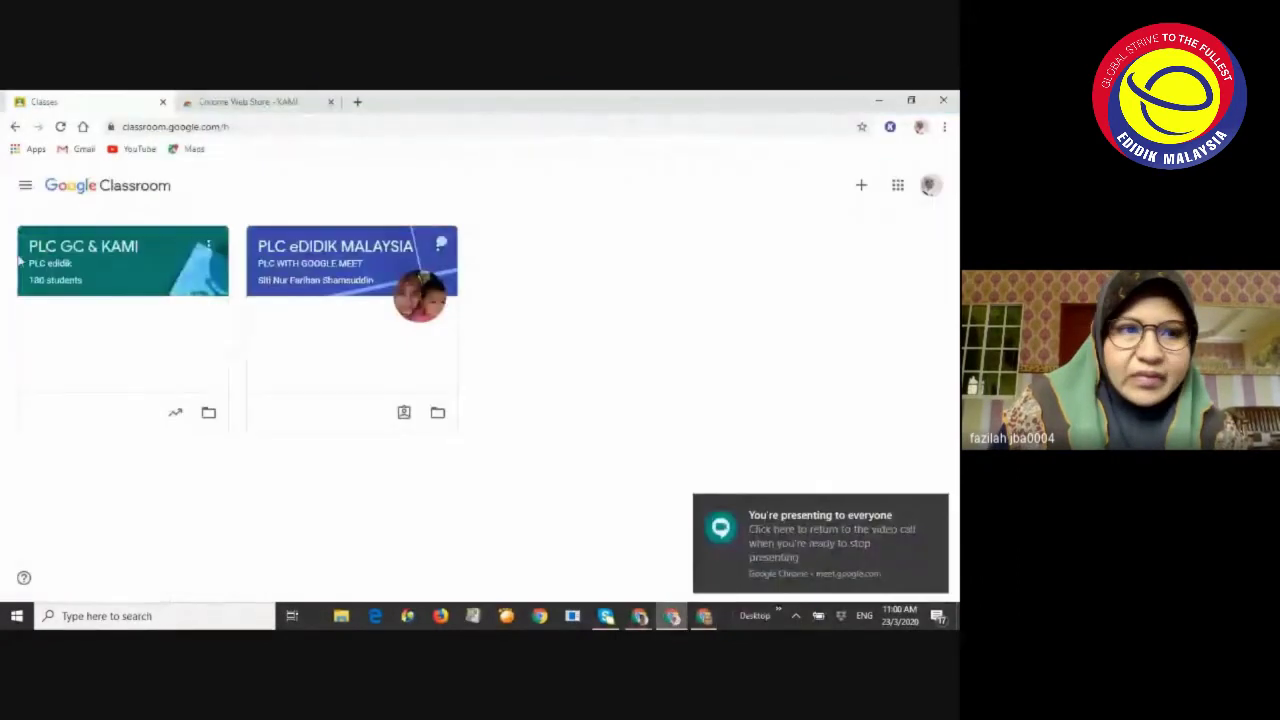
Open the PLC GC & KAMI class, display its class code enlarged, and select it
left_click(103, 252)
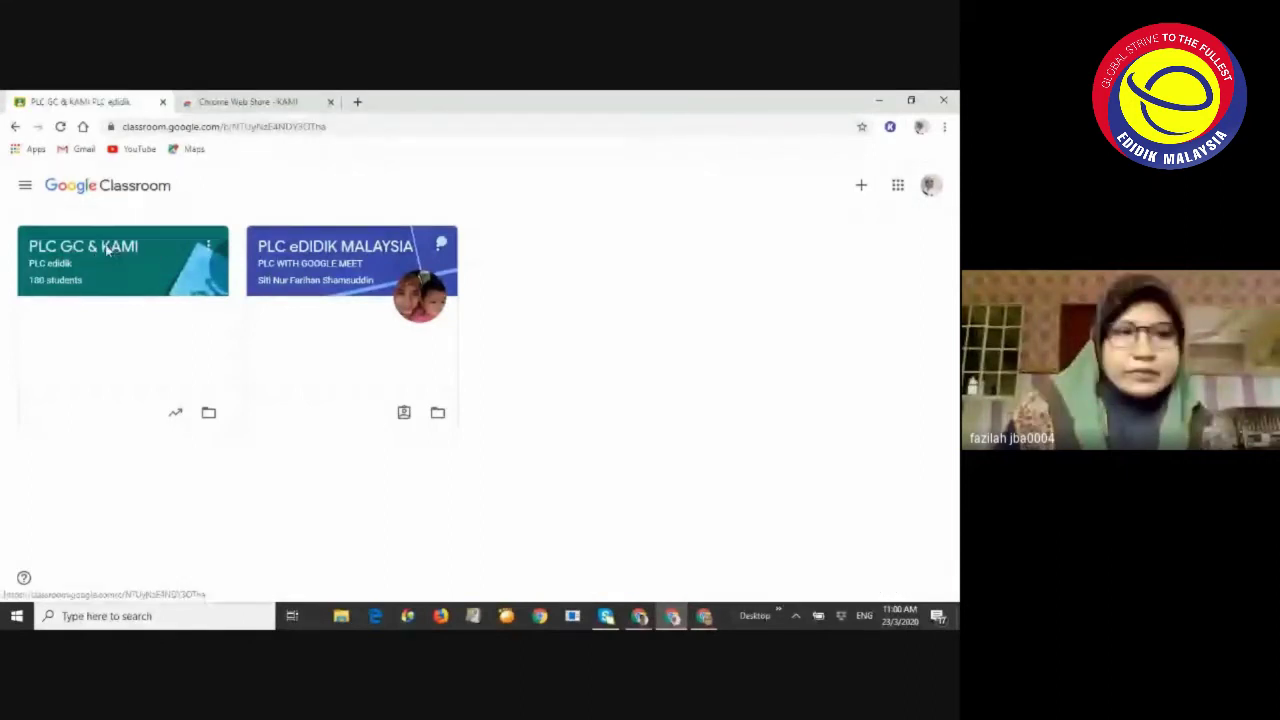
double_click(110, 252)
left_click(249, 320)
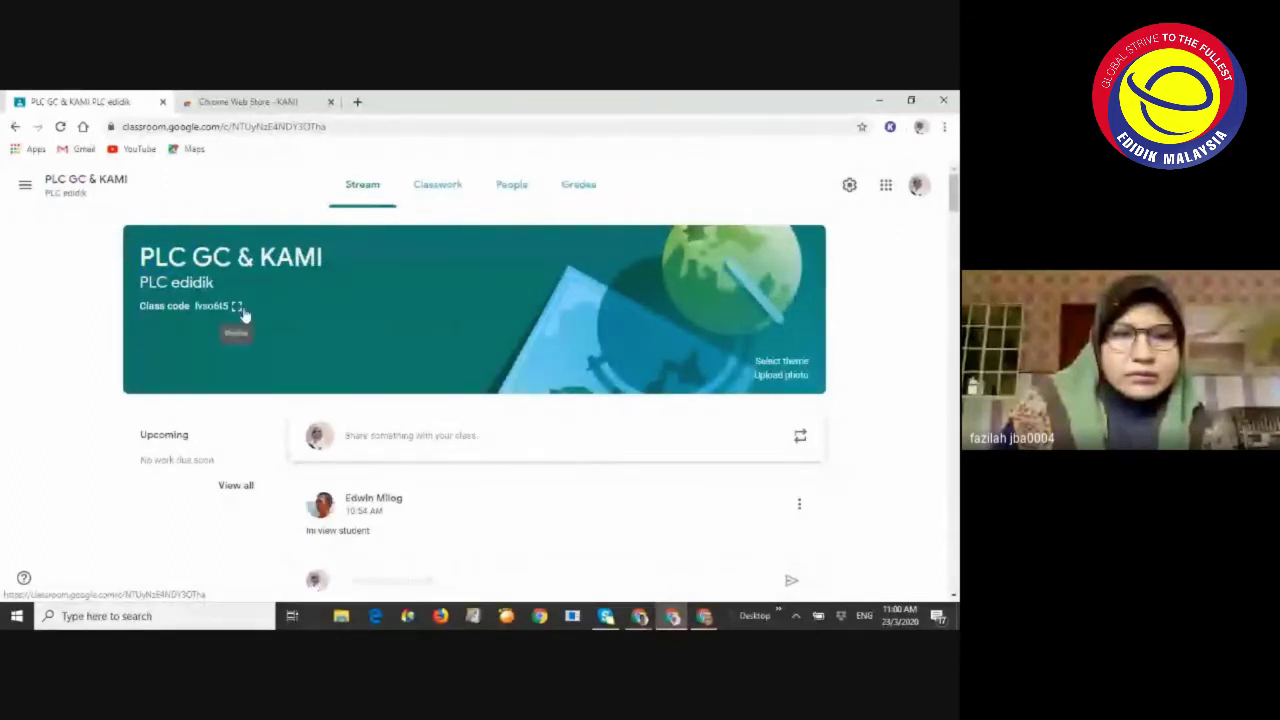
left_click(238, 308)
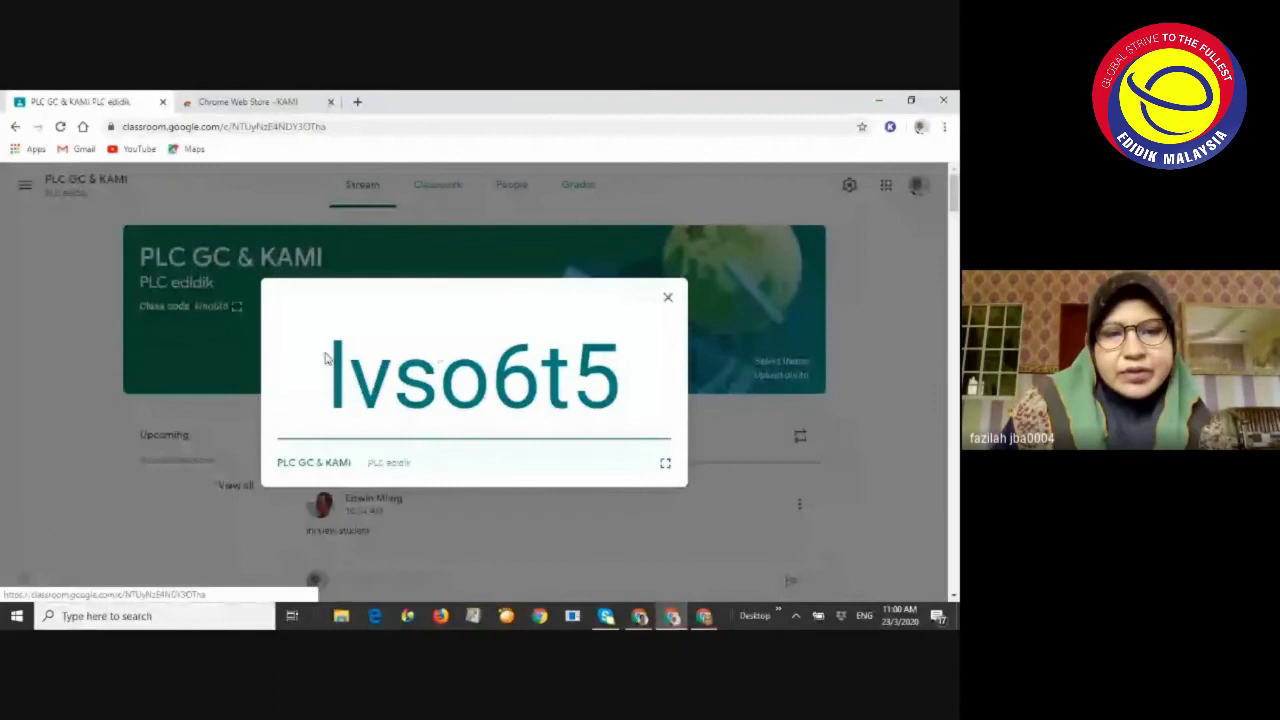
double_click(371, 368)
key("ctrl+c")
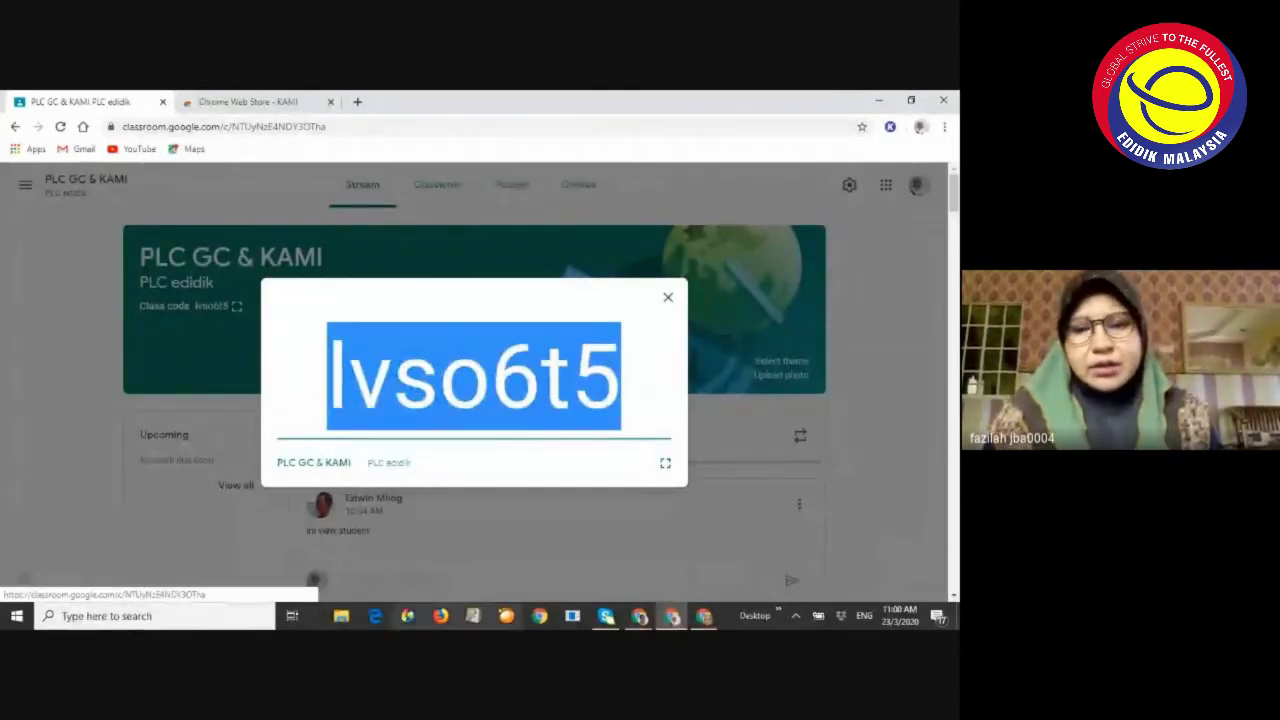
Copy the class code and bring the Google Meet call to the front
key("alt+Tab")
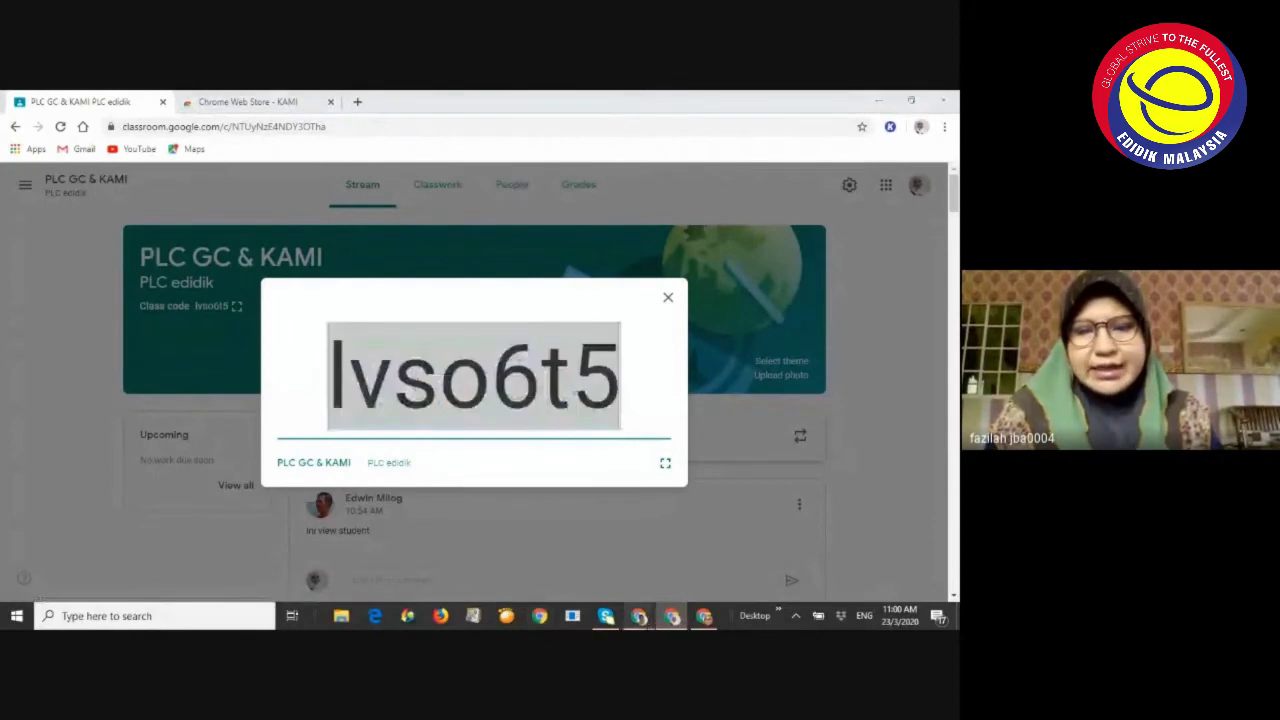
mouse_move(474, 522)
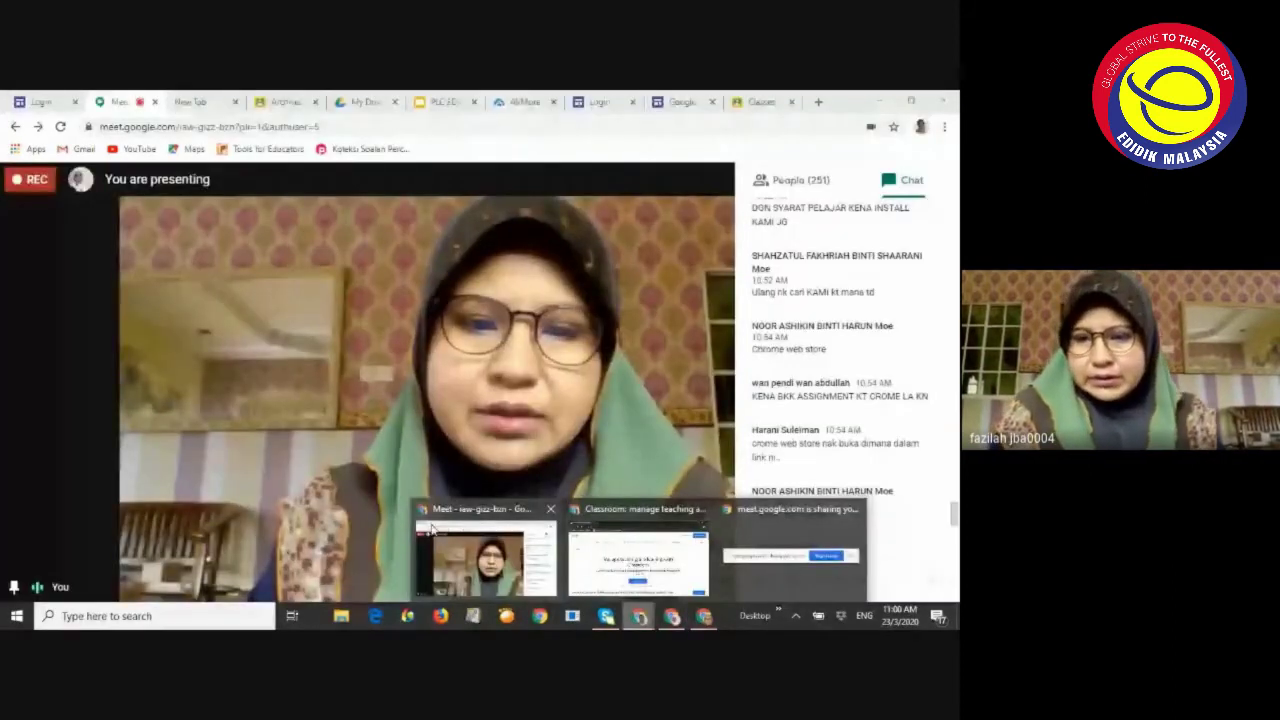
left_click(474, 522)
Paste and send the PLC GC & KAMI class code in the Meet chat, then return to Kami
left_click(768, 576)
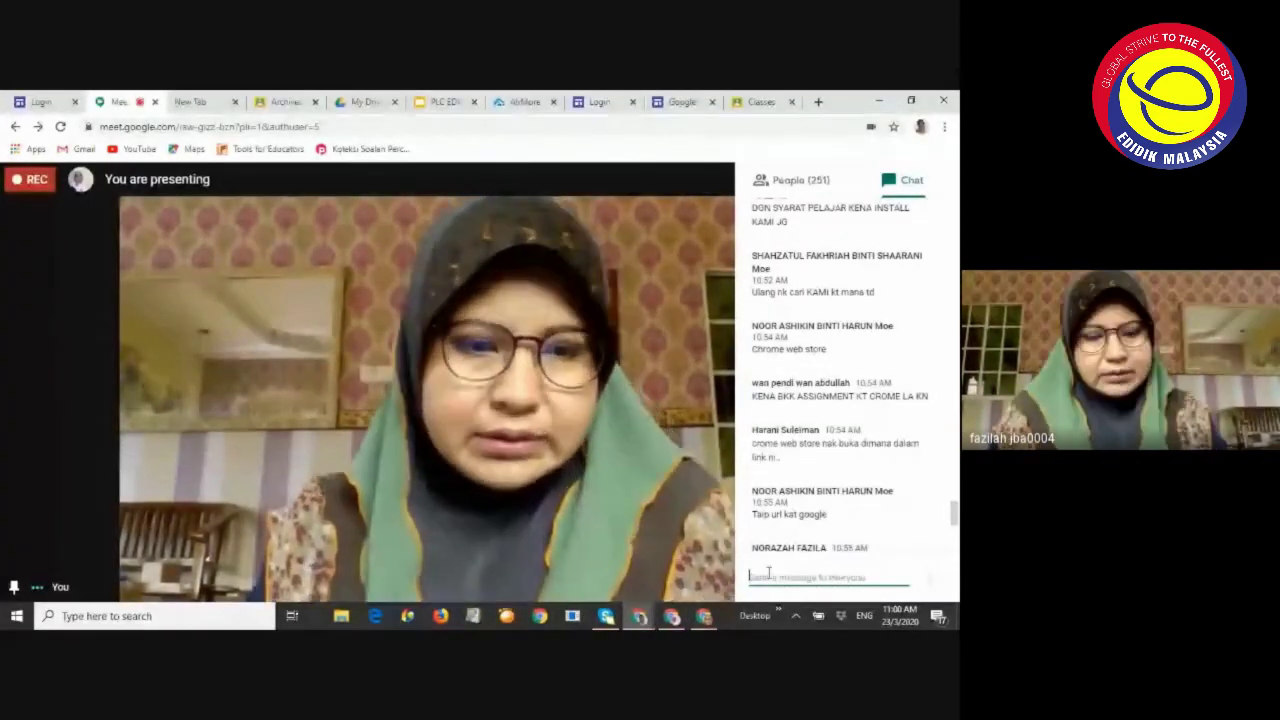
key("ctrl+v")
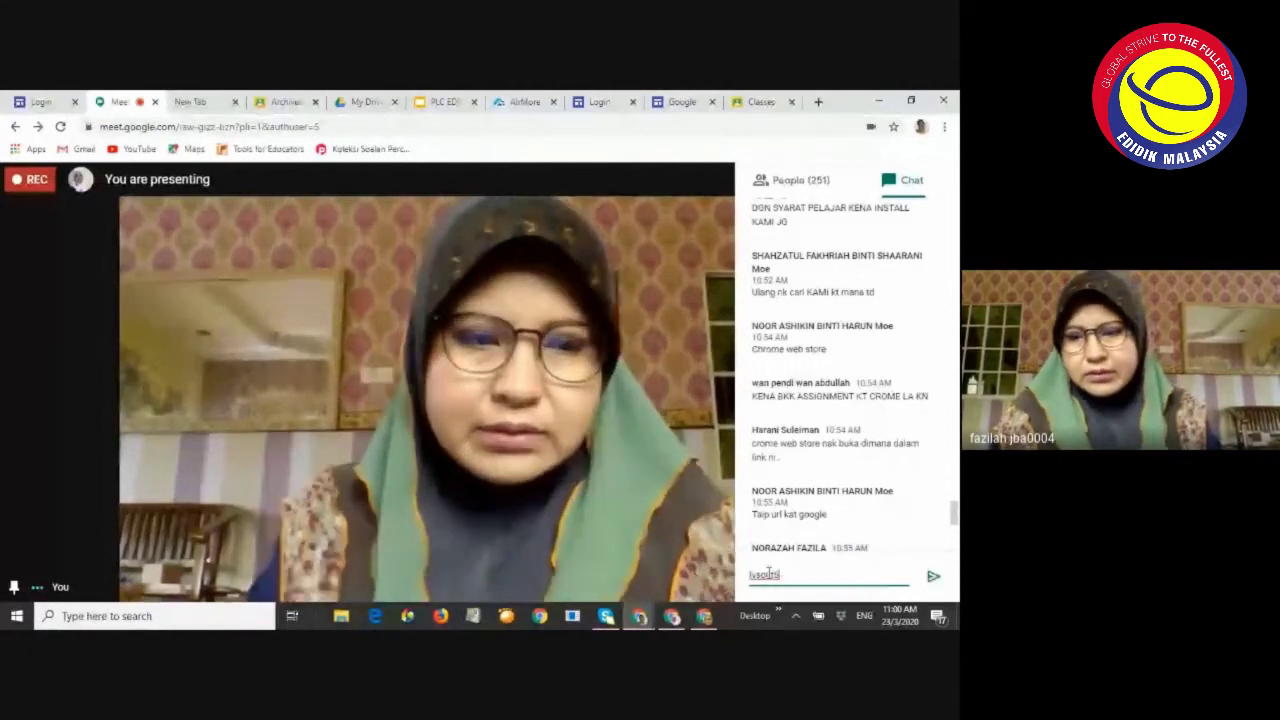
left_click(928, 576)
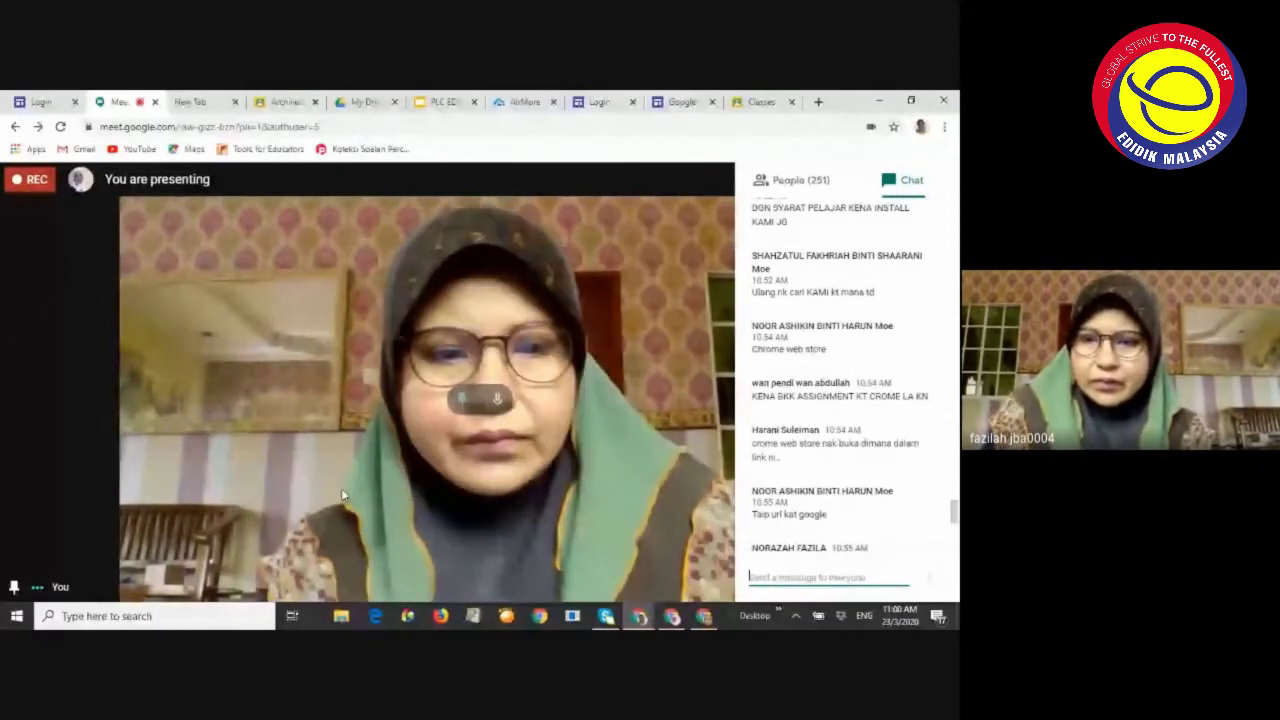
key("alt+Tab")
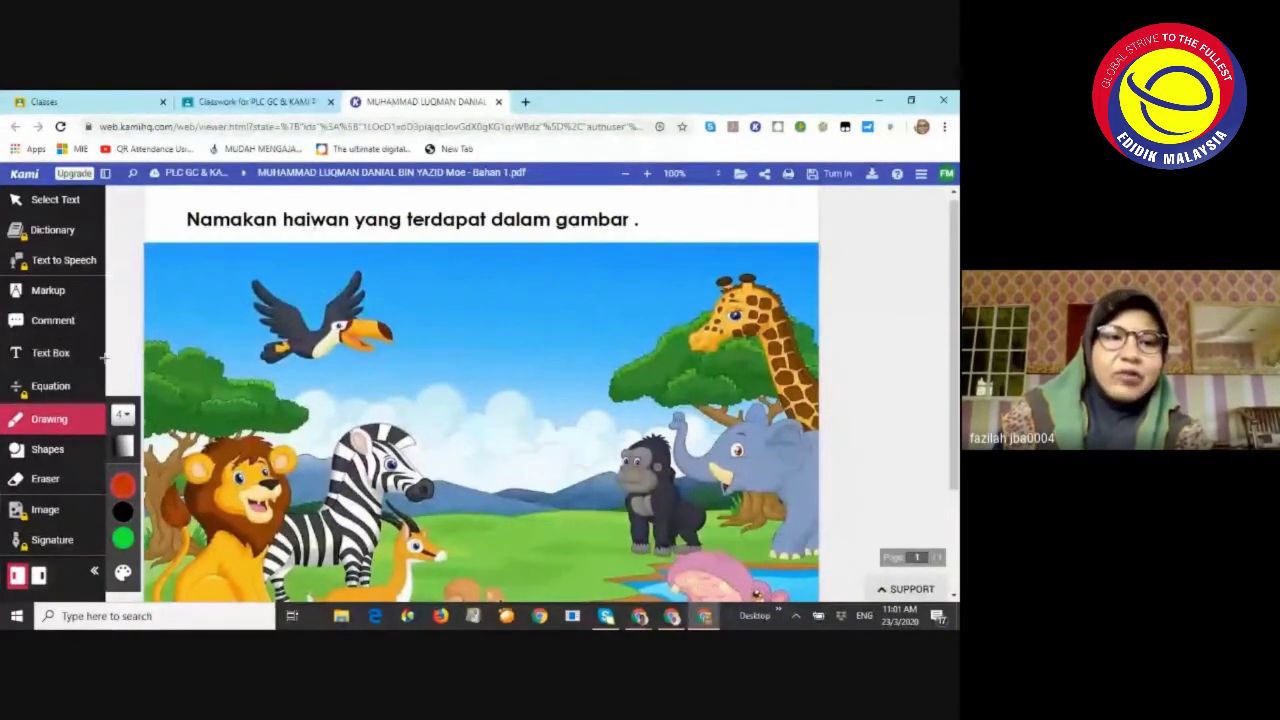
Select the Text Box tool and choose black as the text colour
left_click(52, 356)
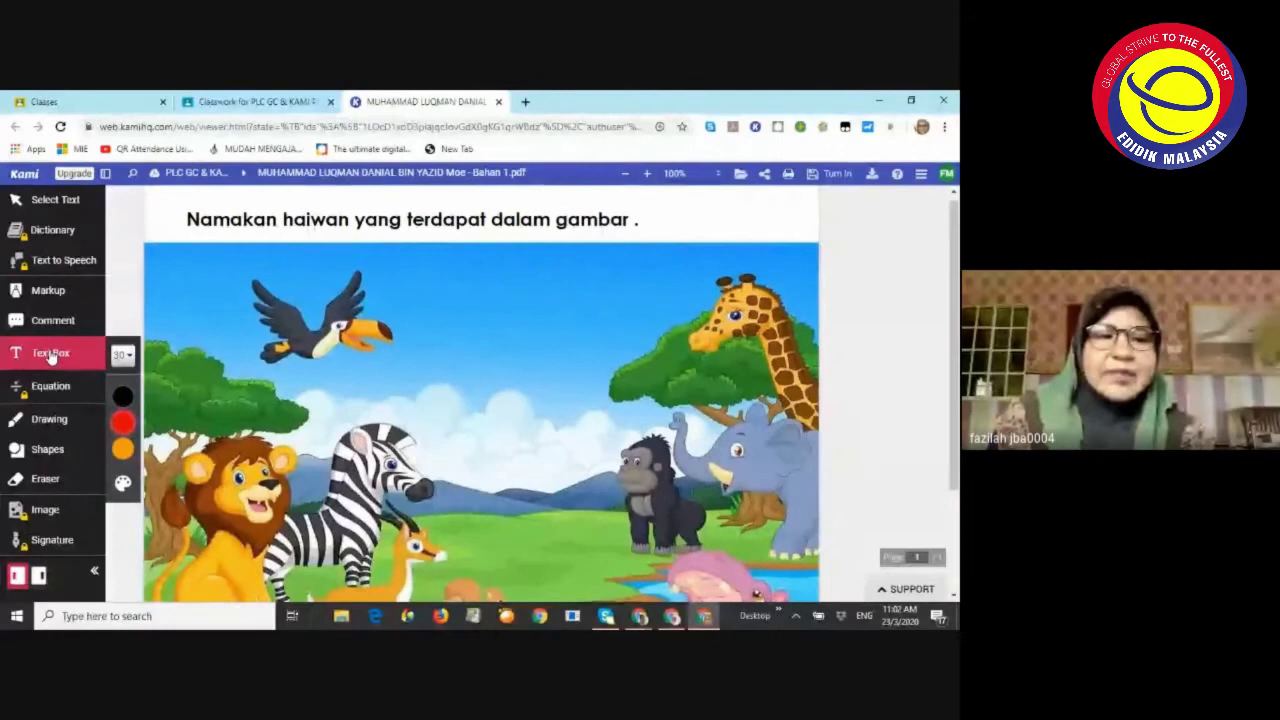
mouse_move(122, 398)
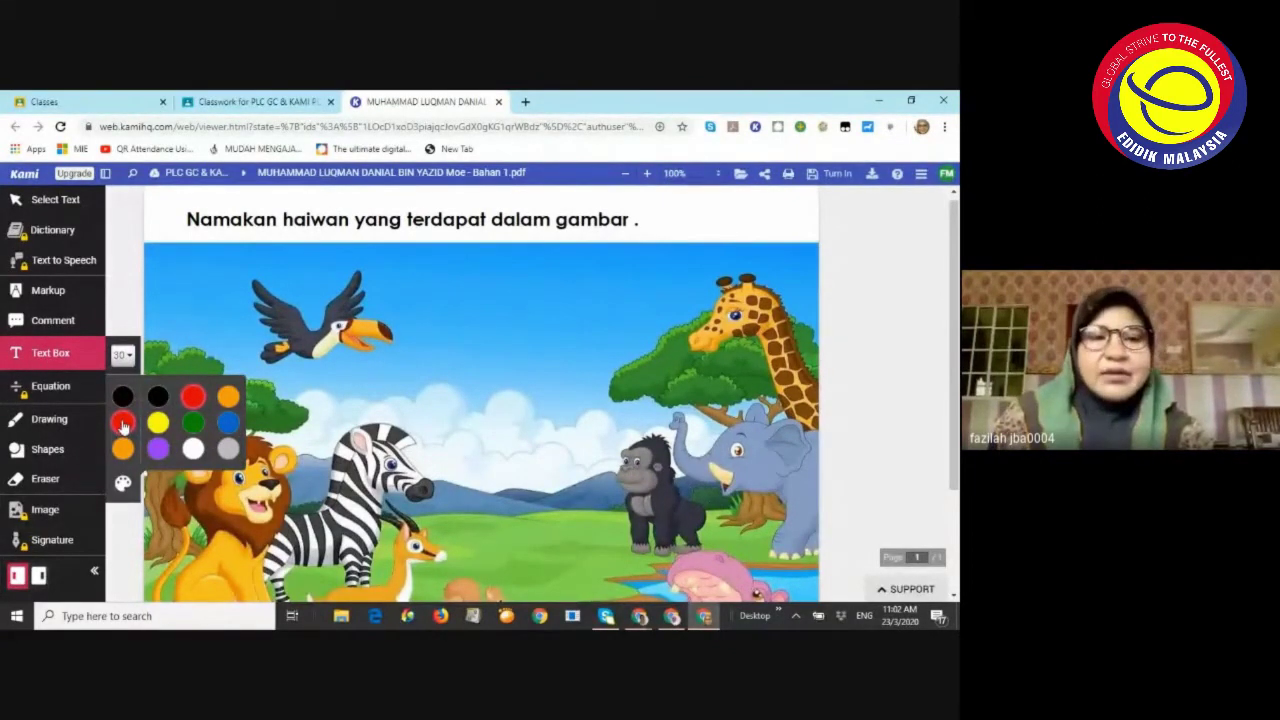
left_click(122, 397)
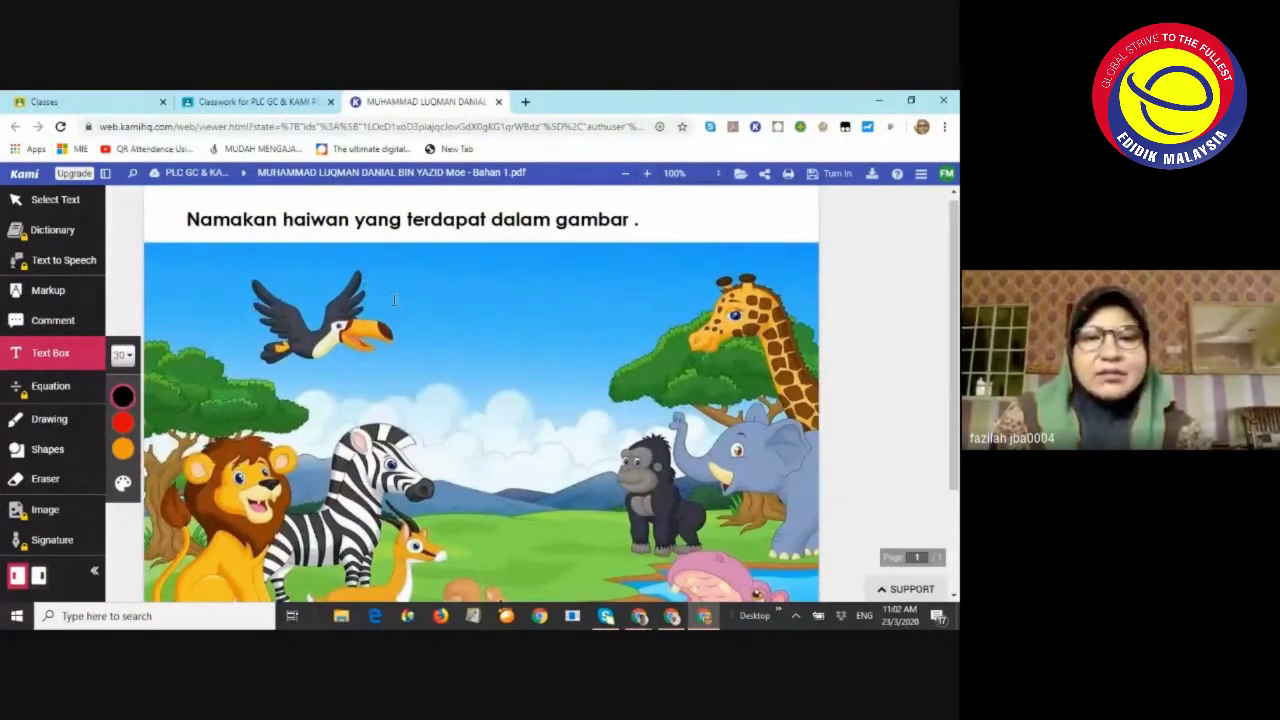
double_click(471, 311)
left_click(405, 522)
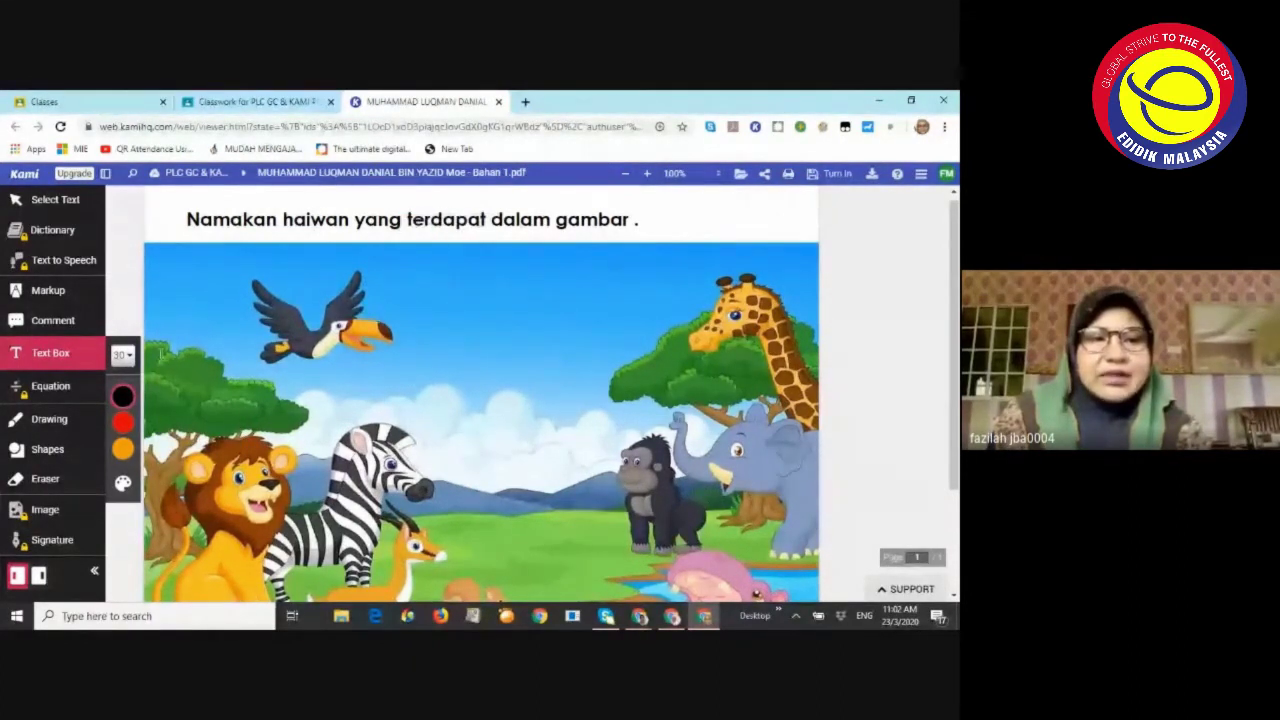
Confirm black, set the text size to 24px, and place a text box beside the bird
left_click(52, 363)
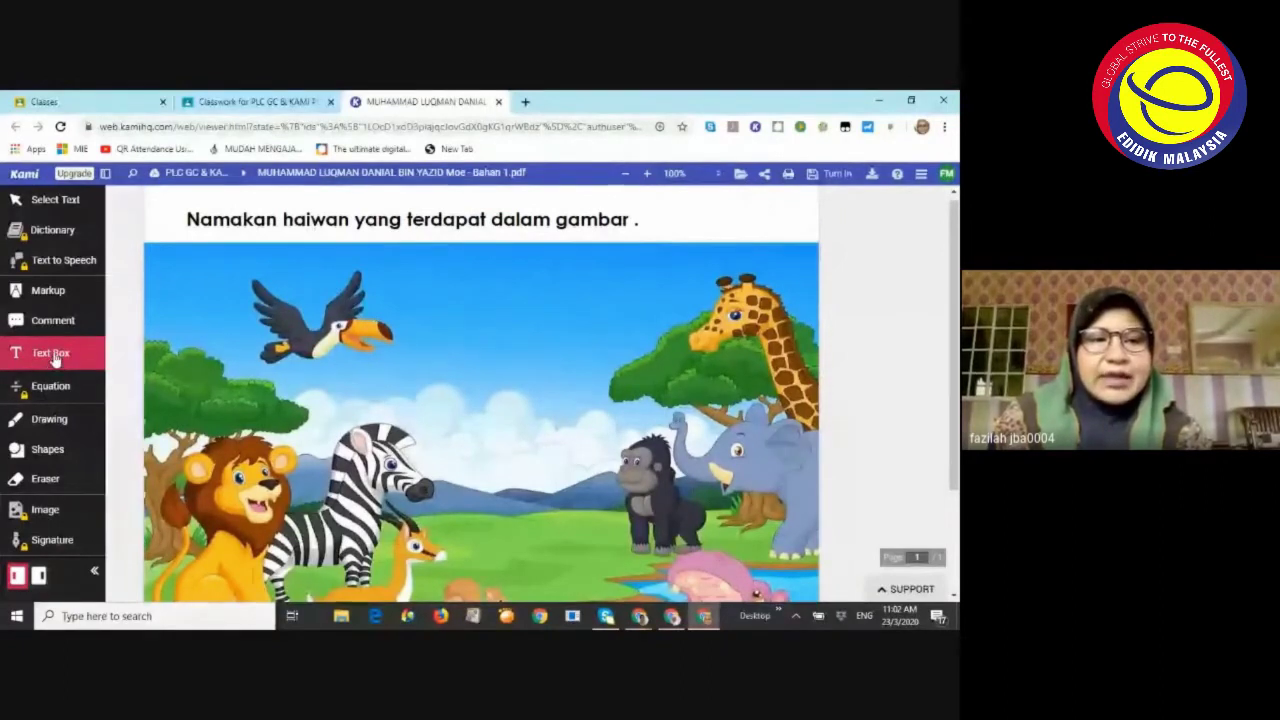
left_click(55, 360)
left_click(121, 395)
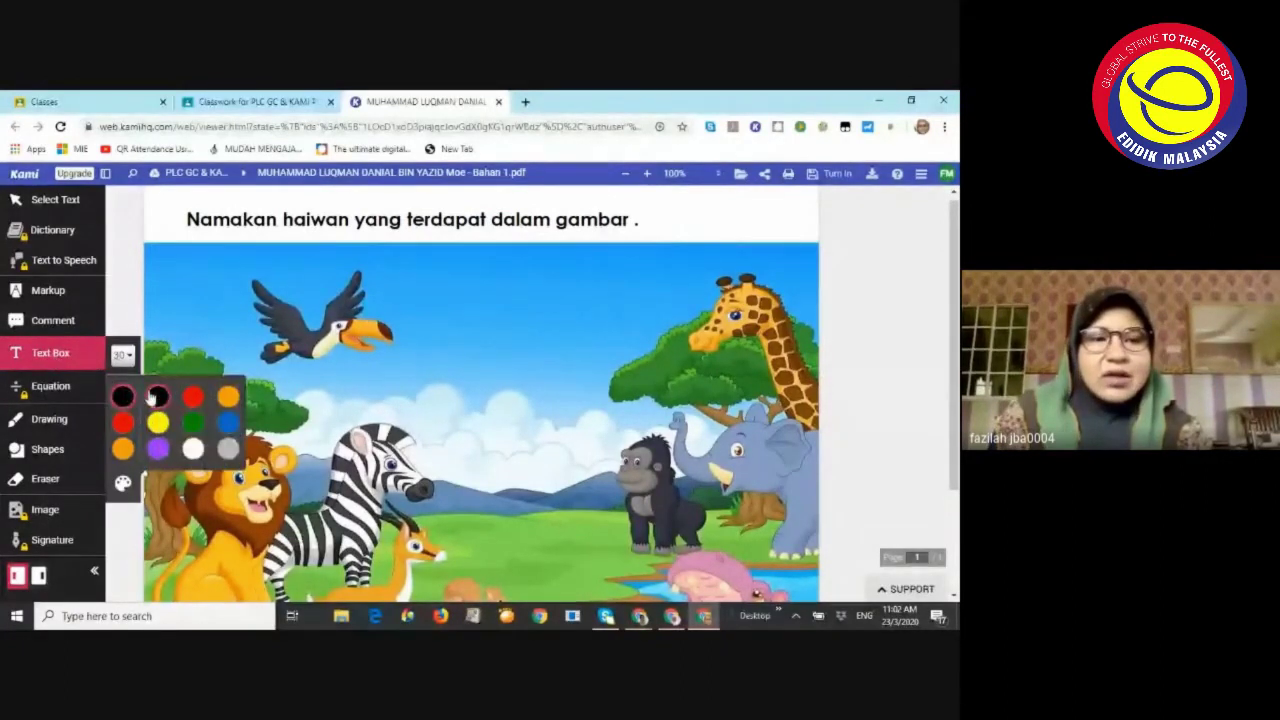
left_click(152, 397)
left_click(128, 358)
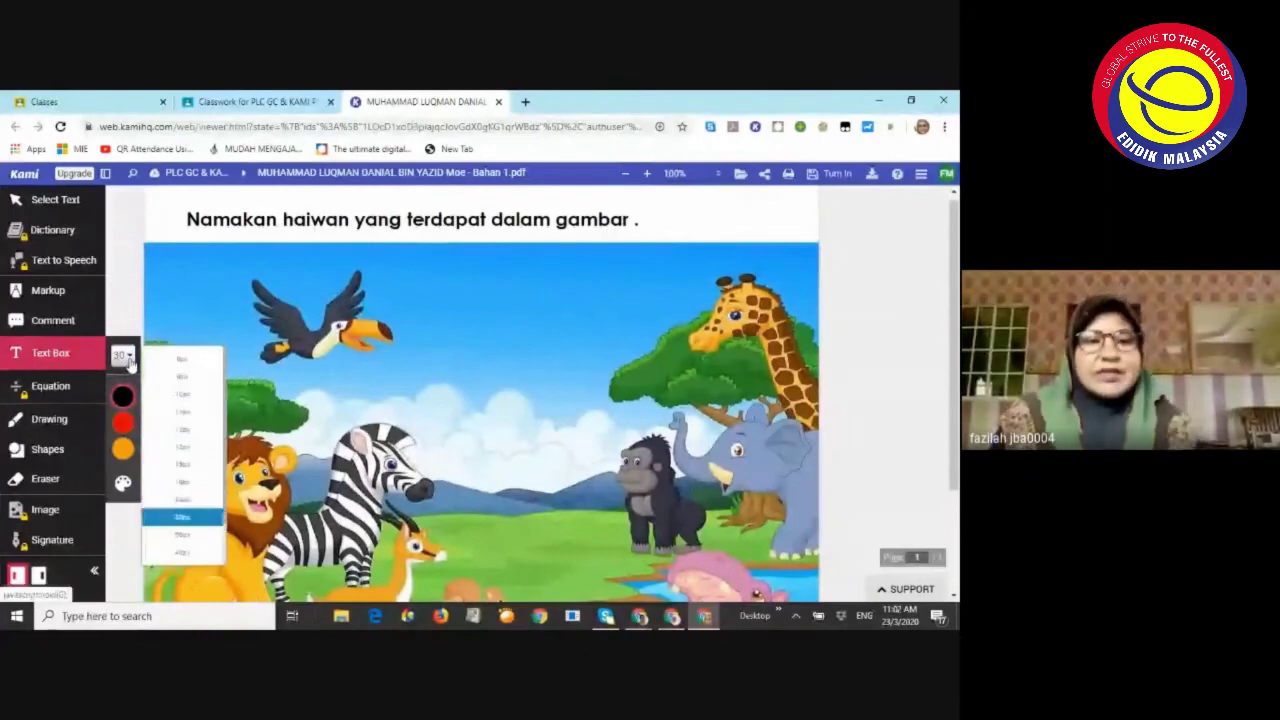
left_click(183, 500)
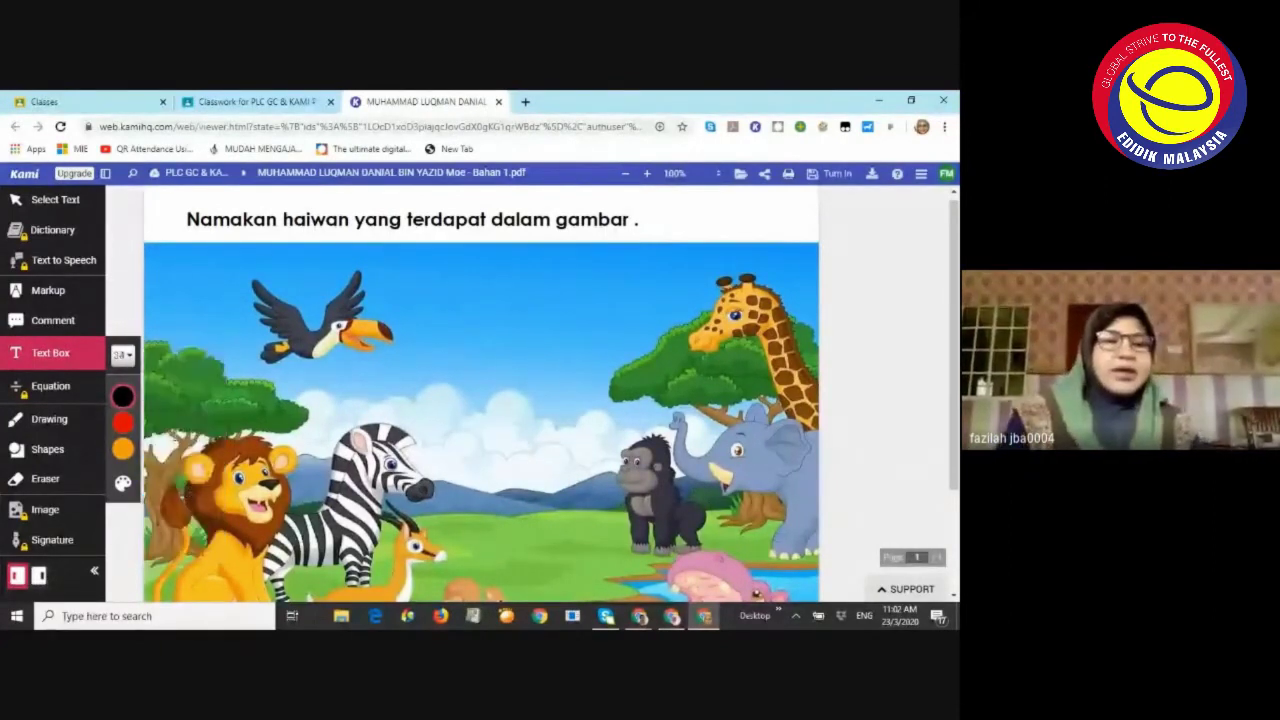
left_click(123, 396)
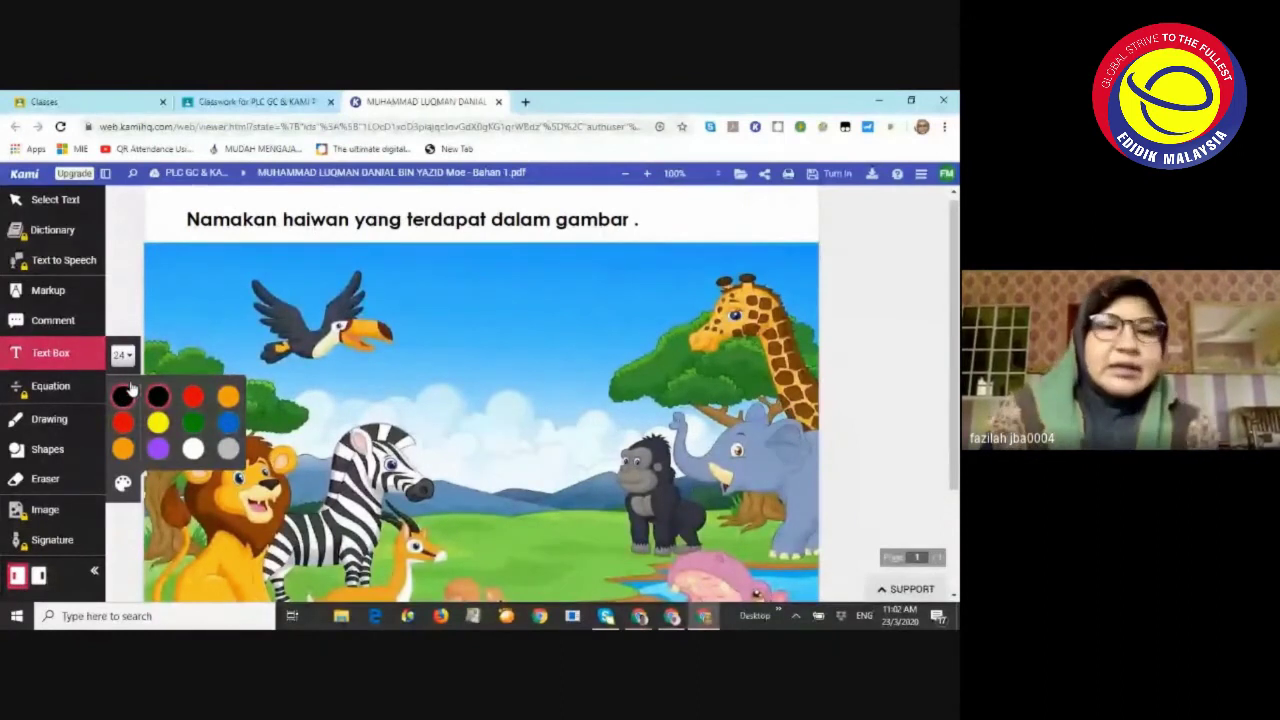
left_click(411, 304)
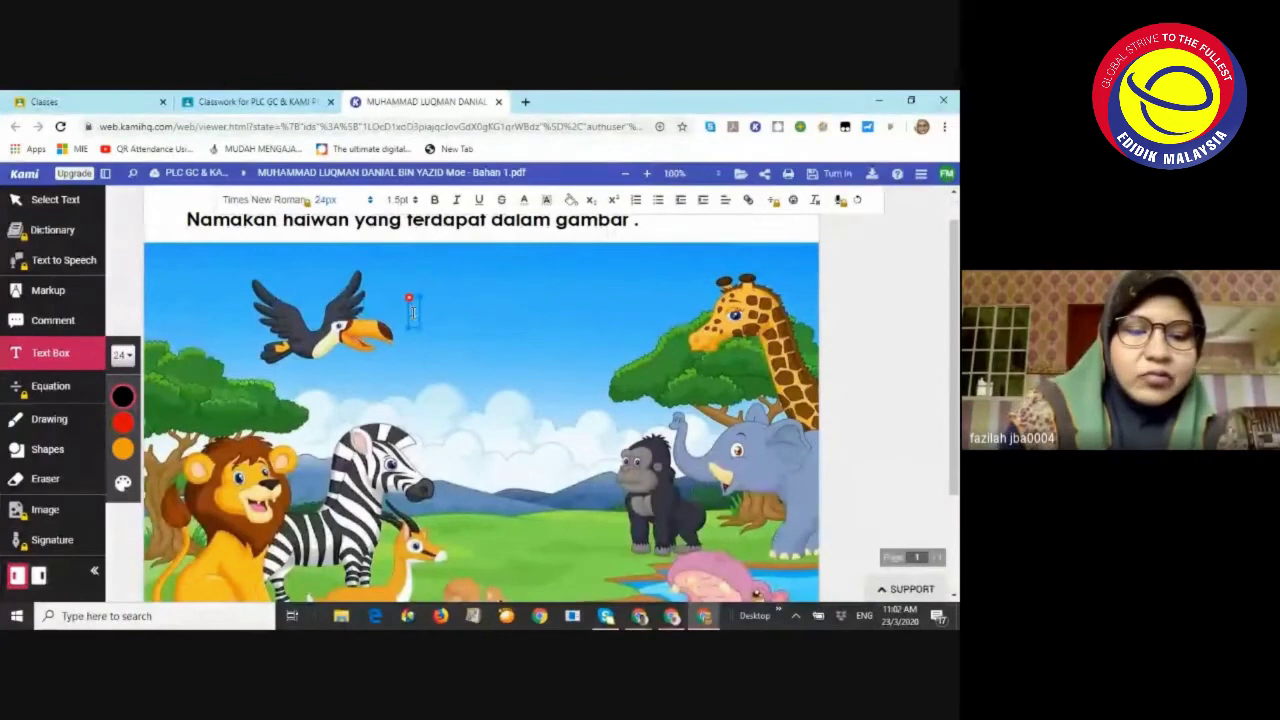
Type 'burung', enlarge it to 48px, and move it beside the bird
type("burung")
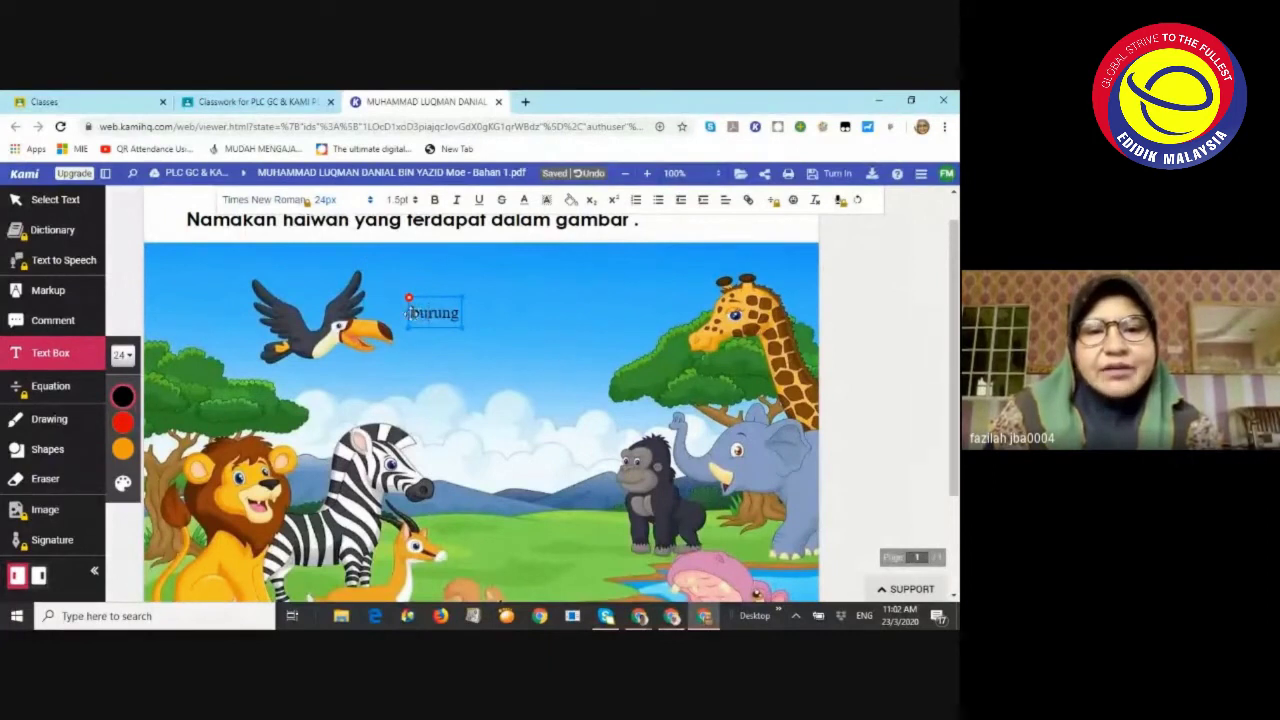
double_click(456, 313)
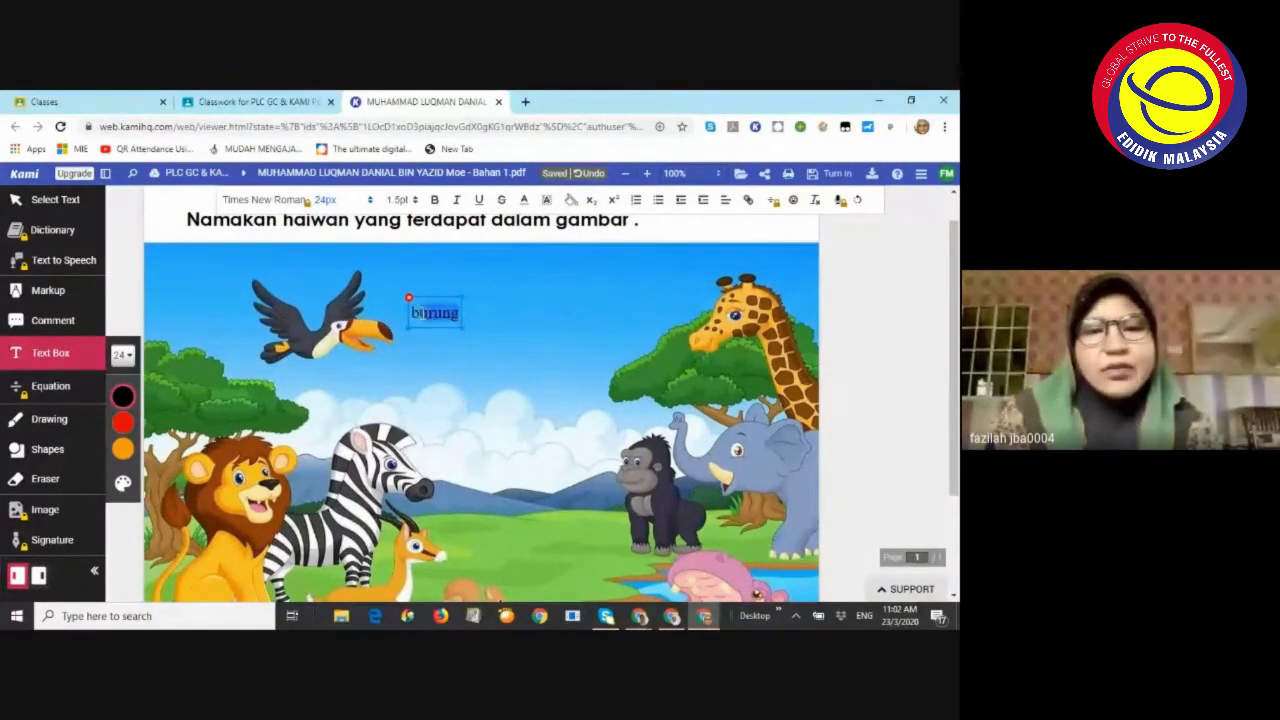
left_click(370, 202)
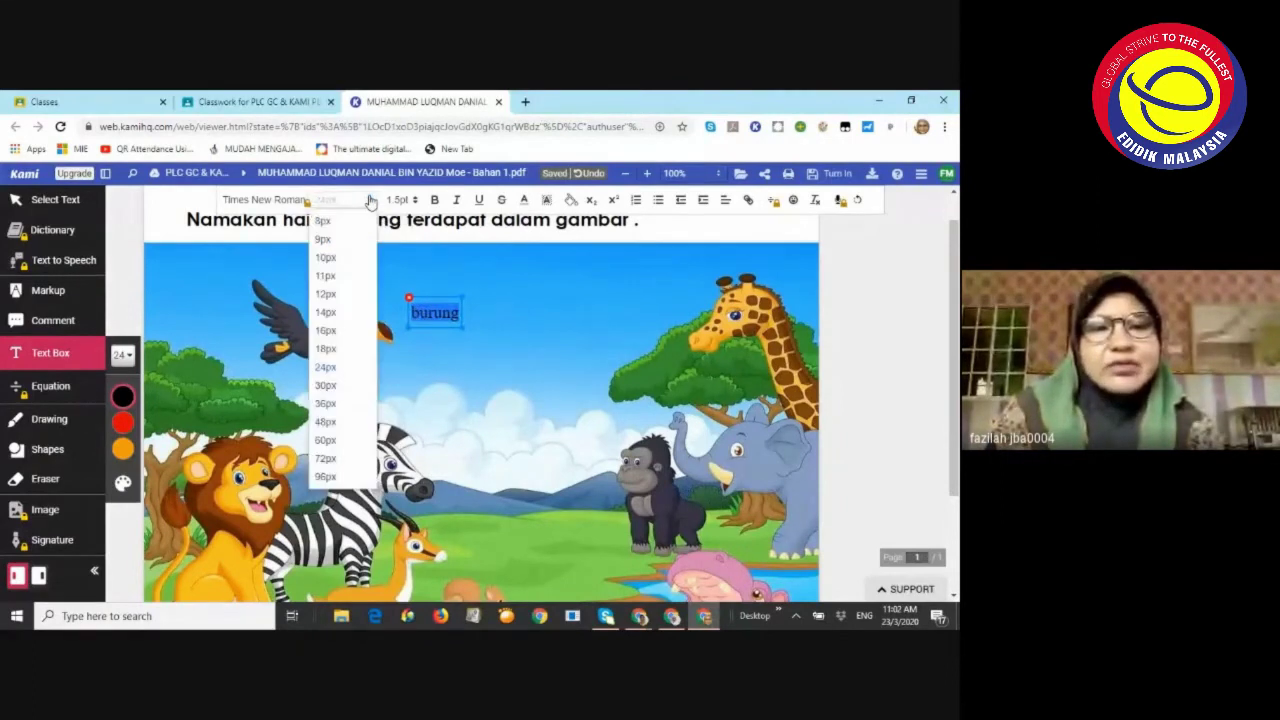
left_click(326, 421)
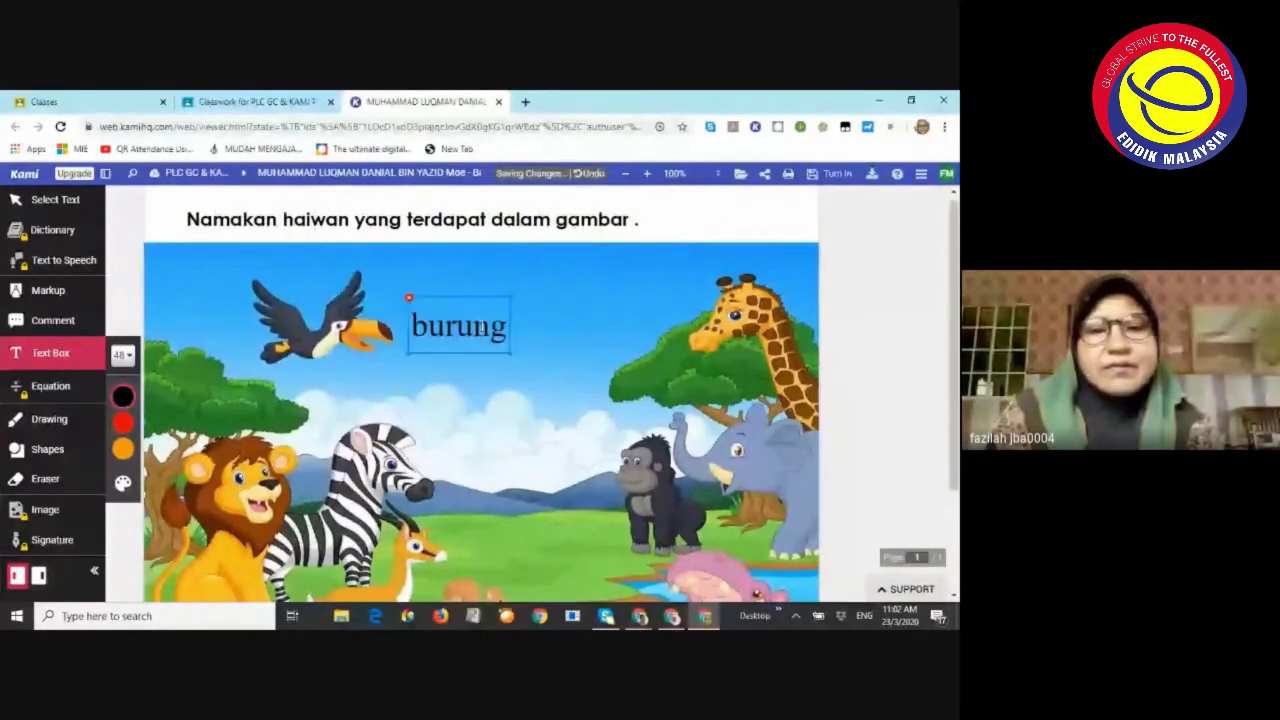
left_click_drag(461, 298, 446, 284)
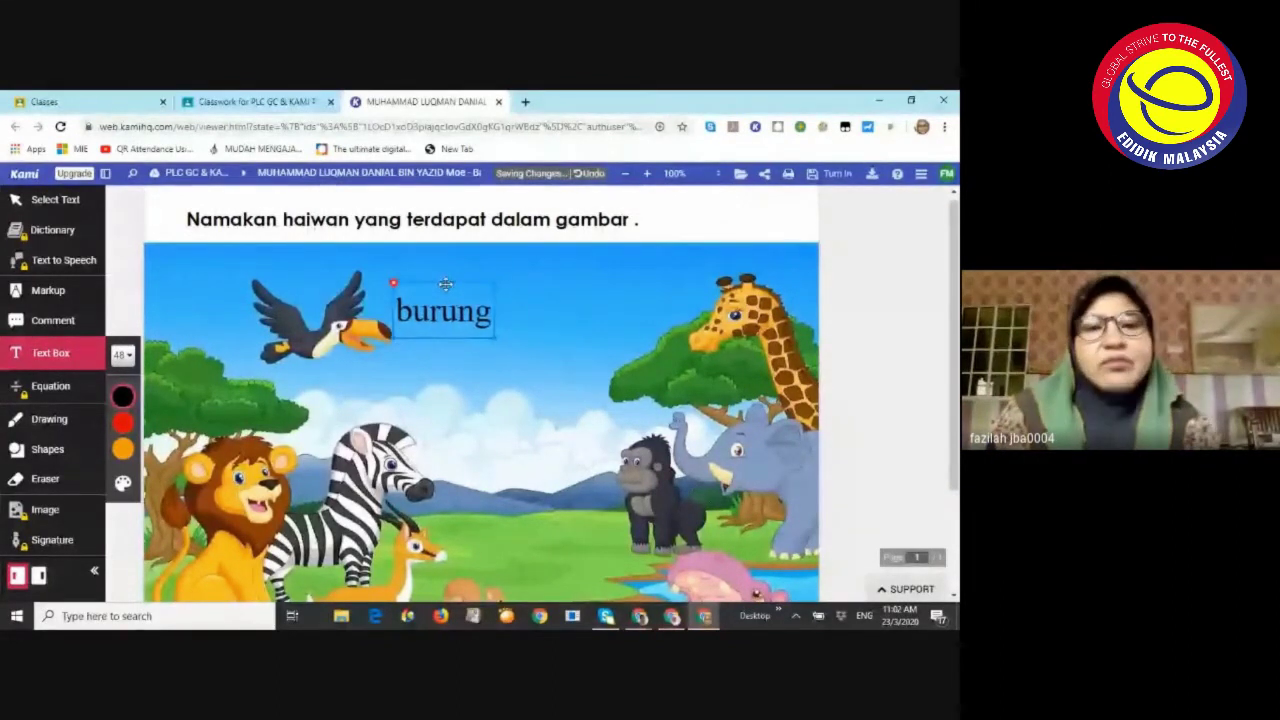
left_click(458, 310)
left_click(628, 308)
Add a 'zirafah' label next to the giraffe's head
scroll(628, 307, "down", 1)
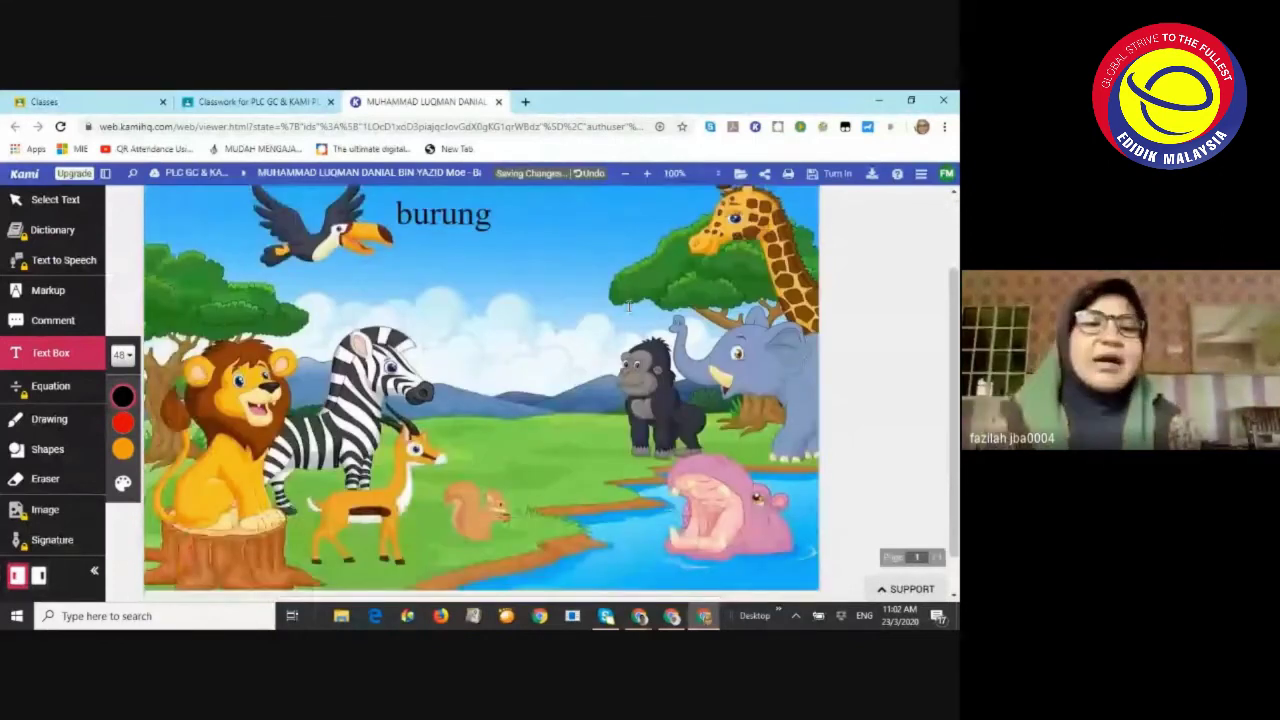
scroll(628, 307, "up", 1)
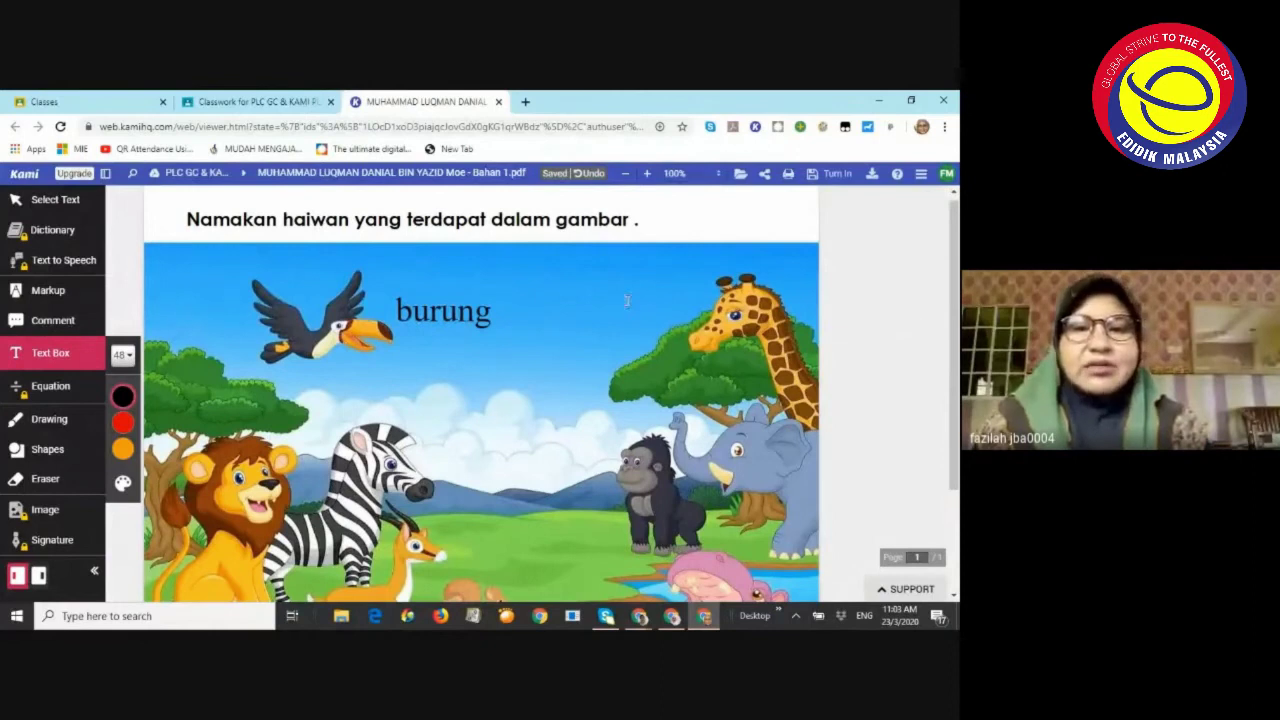
left_click(633, 289)
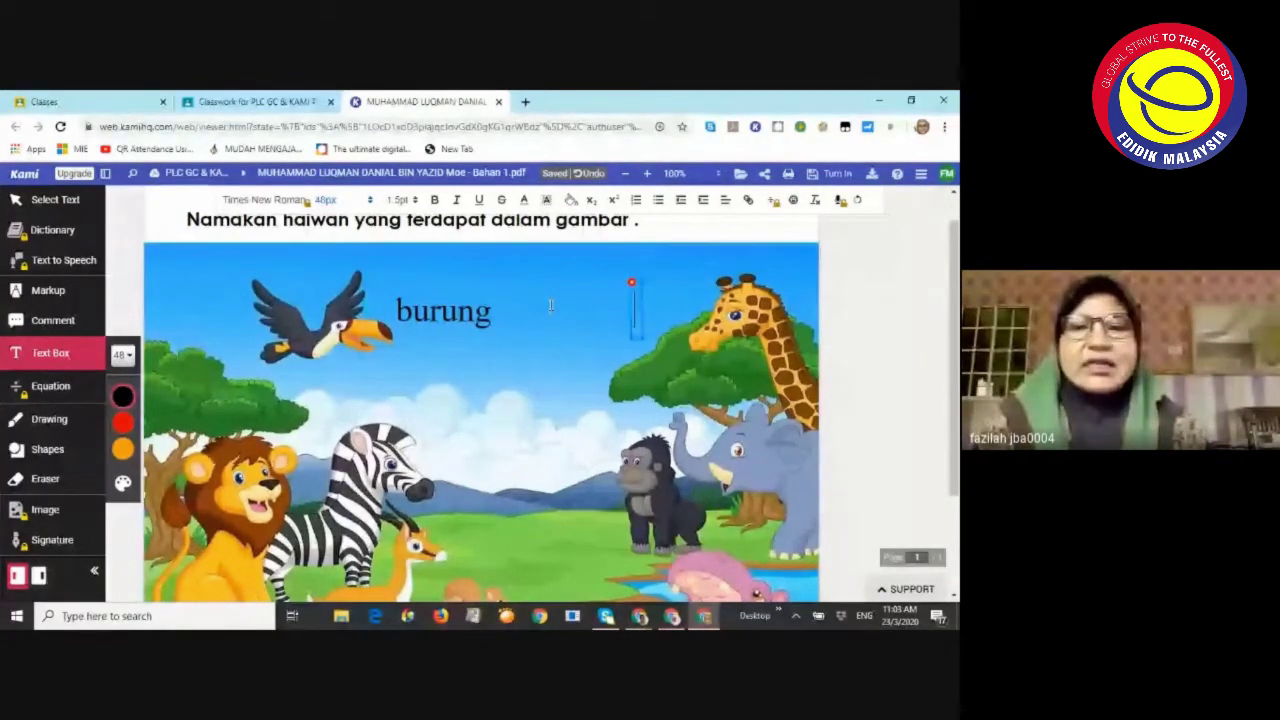
type("zirafa")
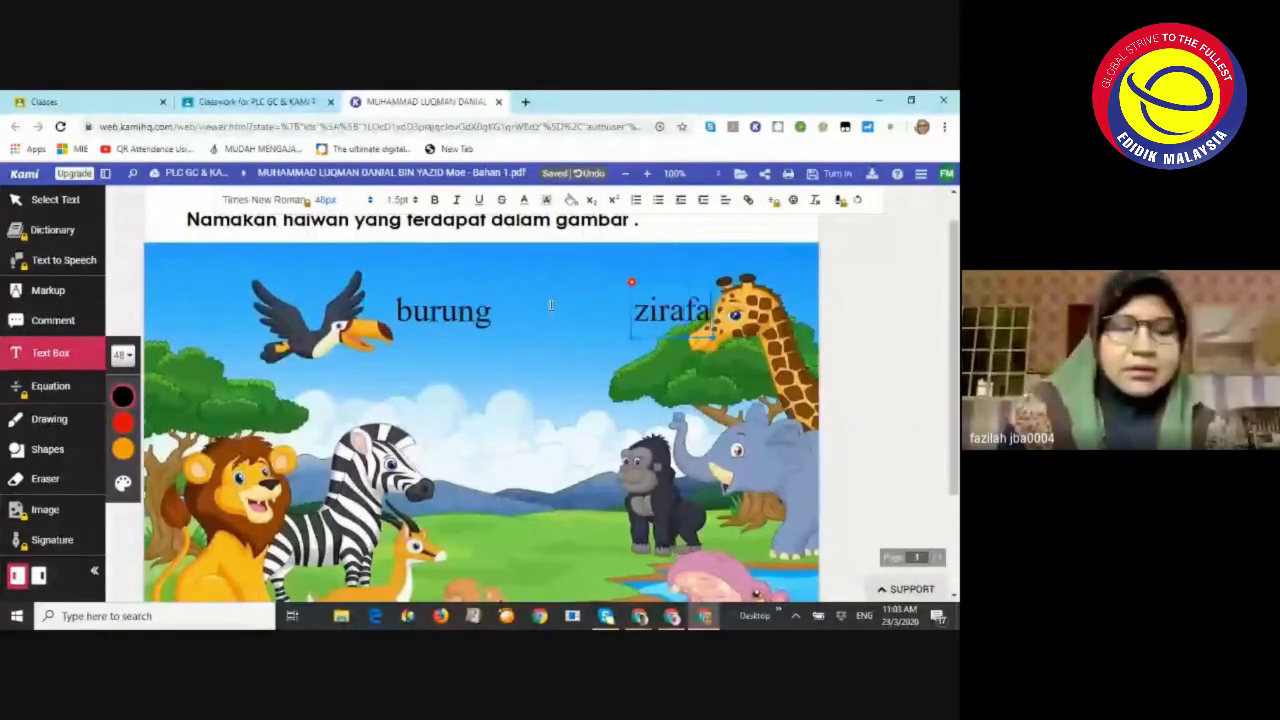
type("h")
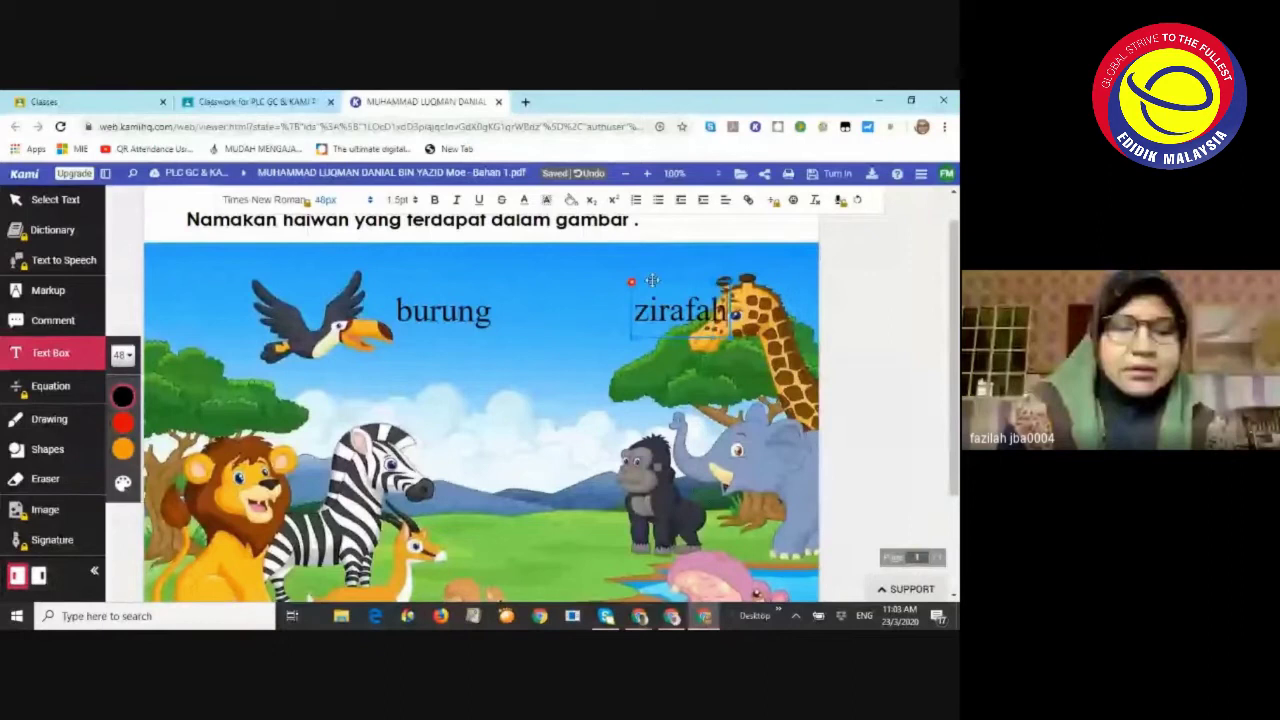
left_click_drag(651, 280, 636, 273)
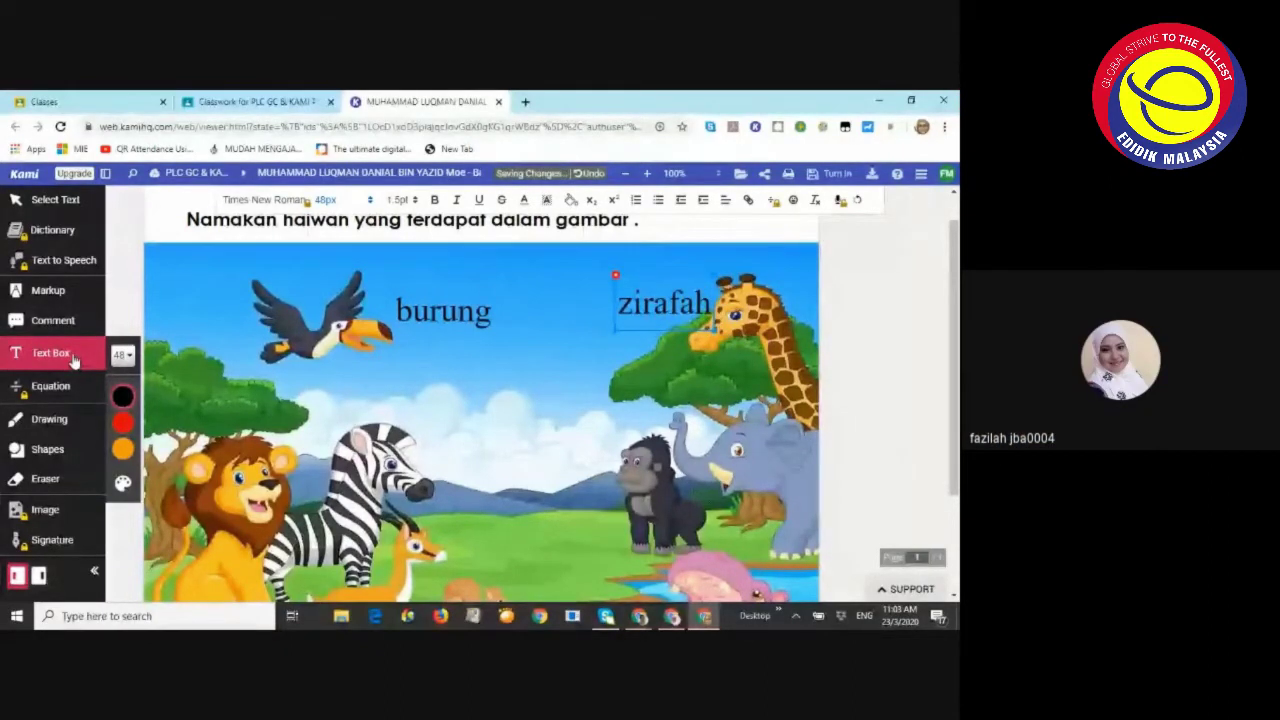
Set up the freehand pen with thickness 6 and pink colour
left_click(50, 421)
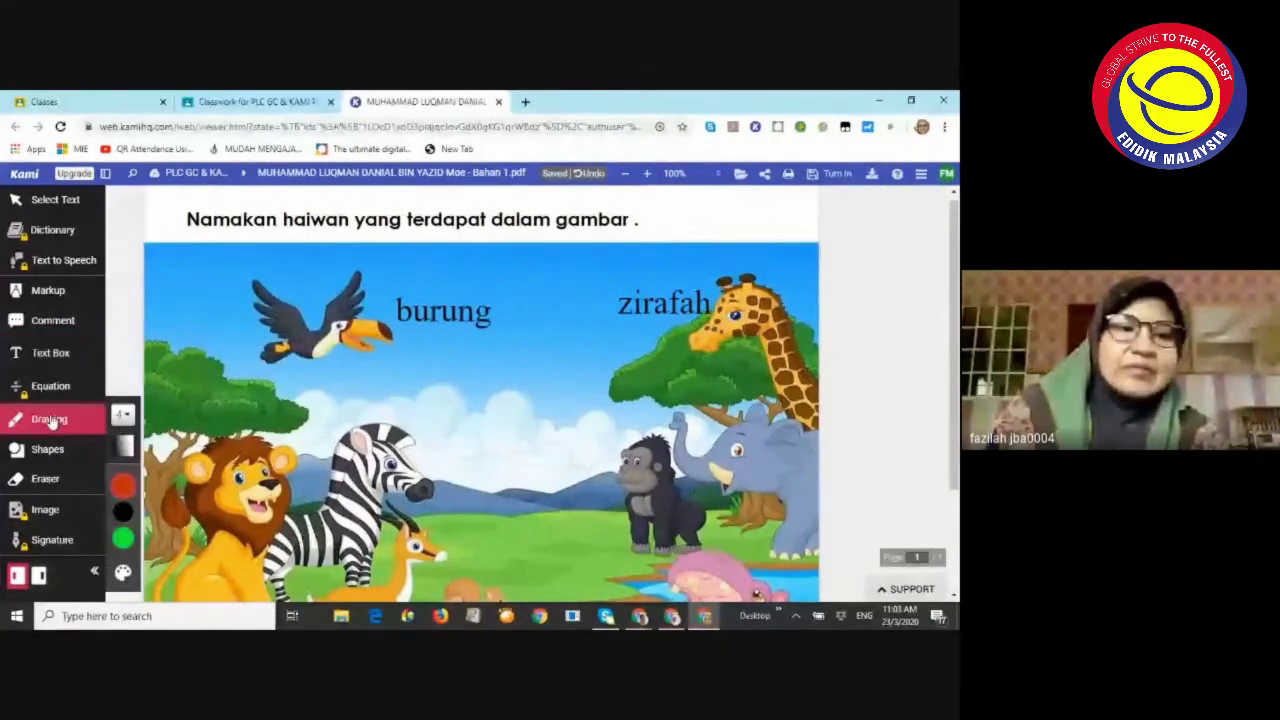
left_click(124, 414)
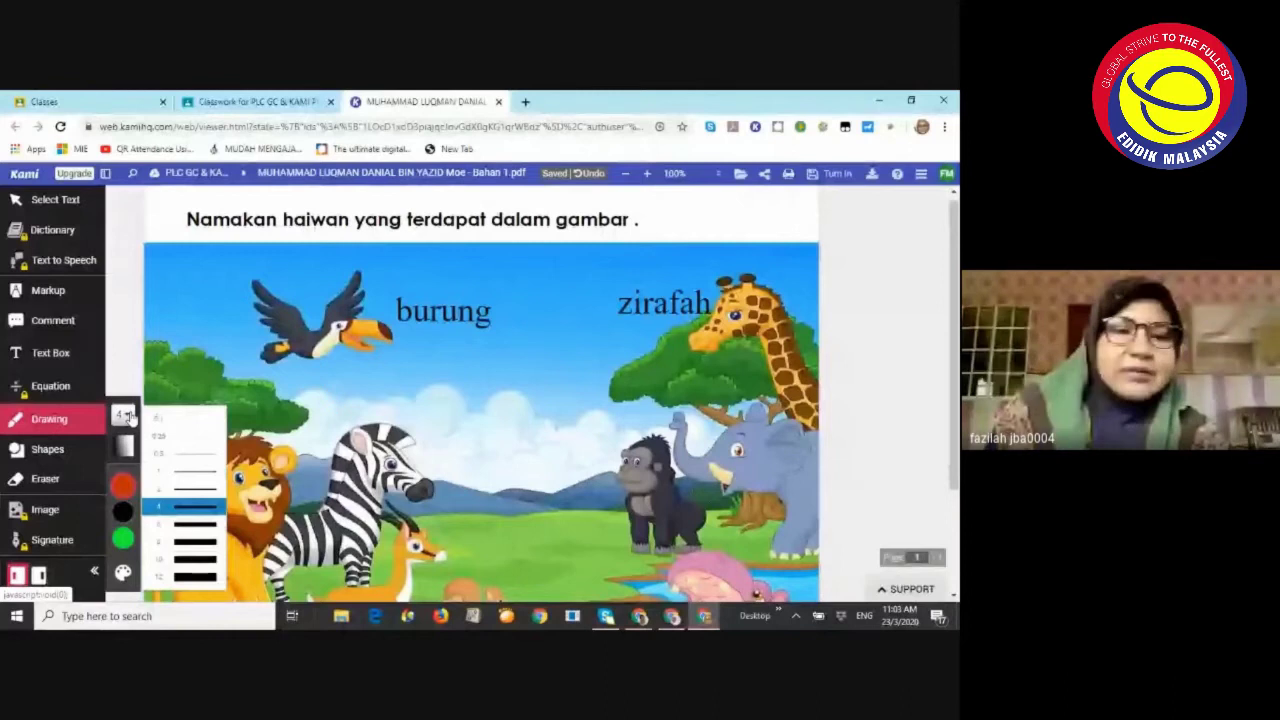
left_click(186, 524)
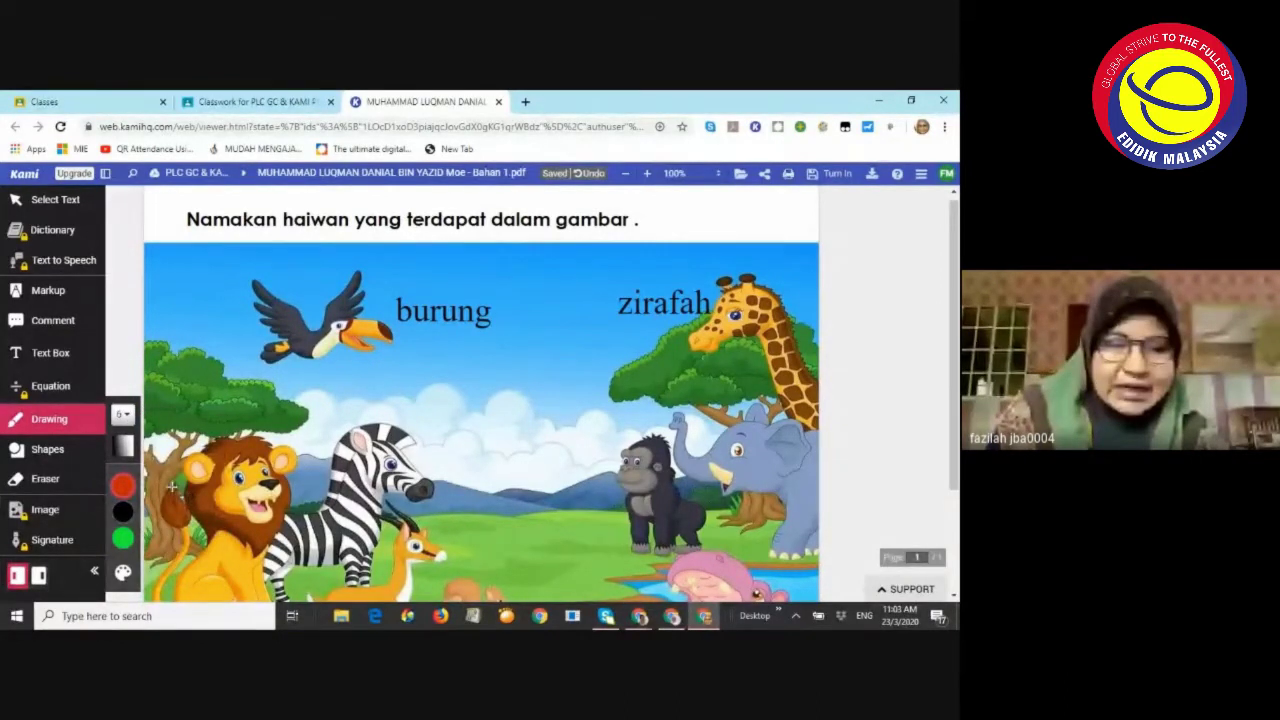
left_click(124, 508)
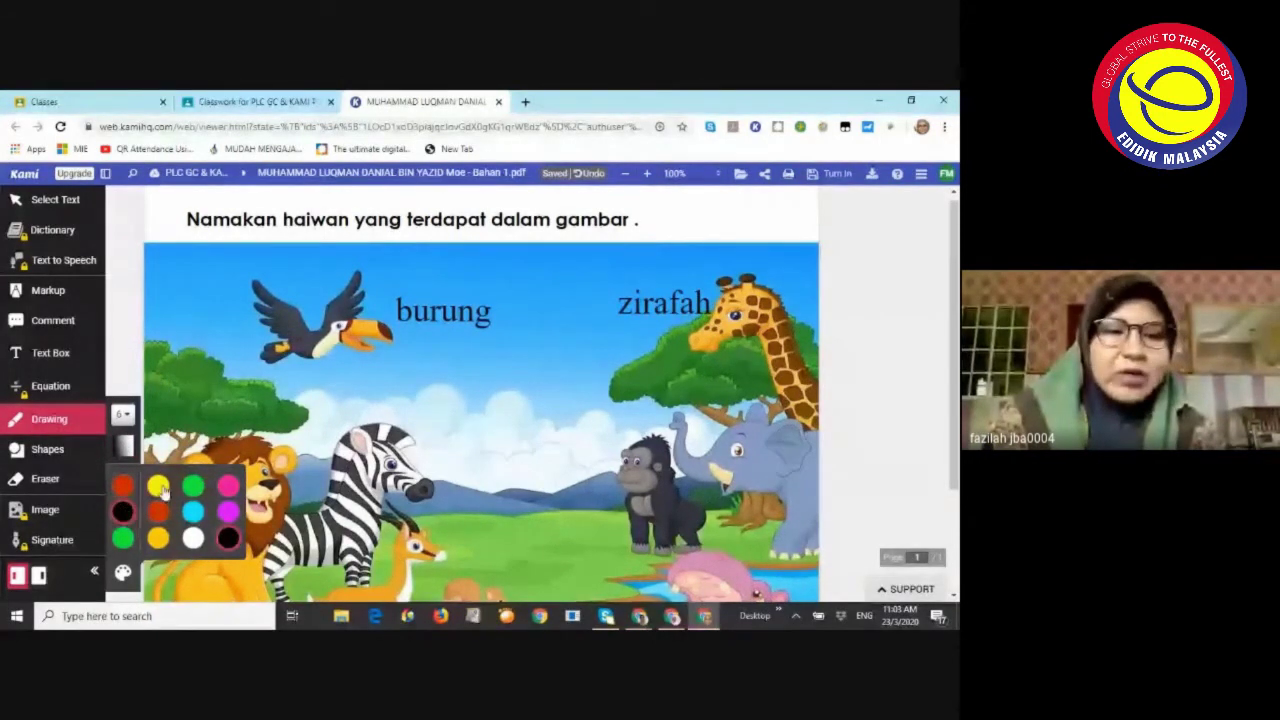
left_click(228, 486)
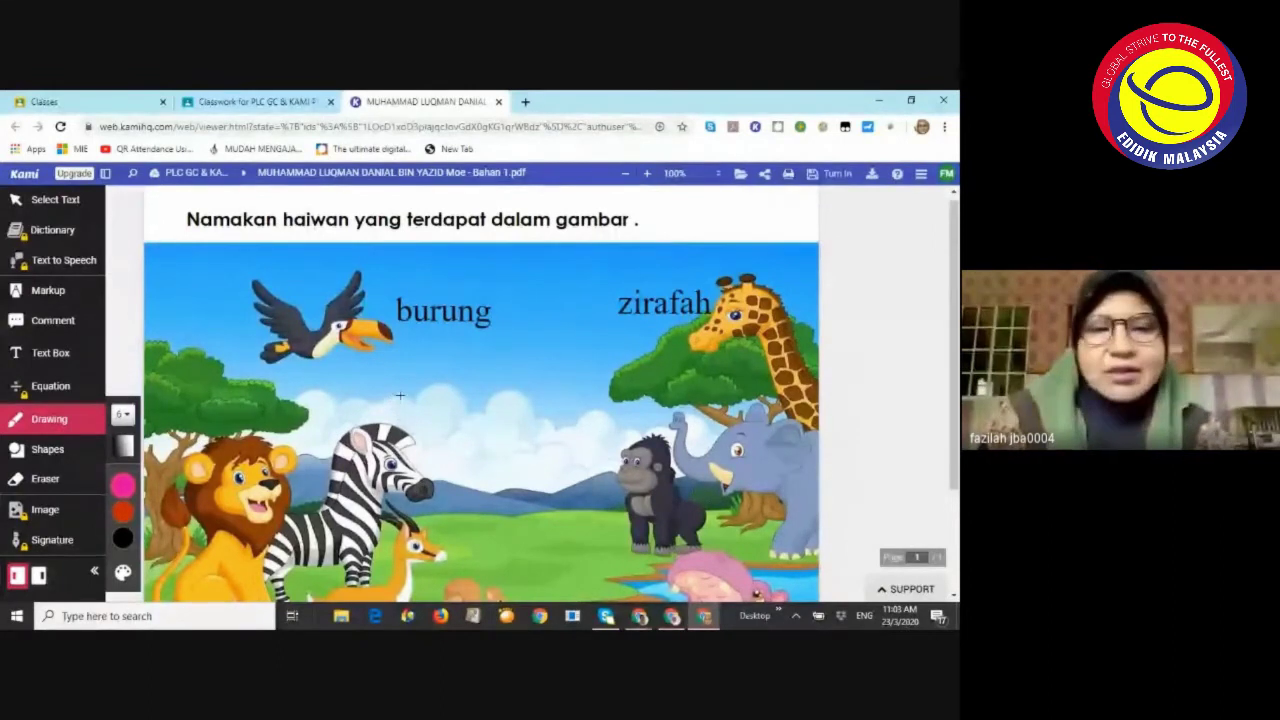
Handwrite 'kucing belang' in pink beside the zebra
mouse_move(395, 400)
left_mouse_down()
mouse_move(405, 426)
mouse_move(402, 412)
mouse_move(444, 419)
mouse_move(453, 400)
mouse_move(484, 420)
left_mouse_up()
left_click_drag(493, 370, 496, 414)
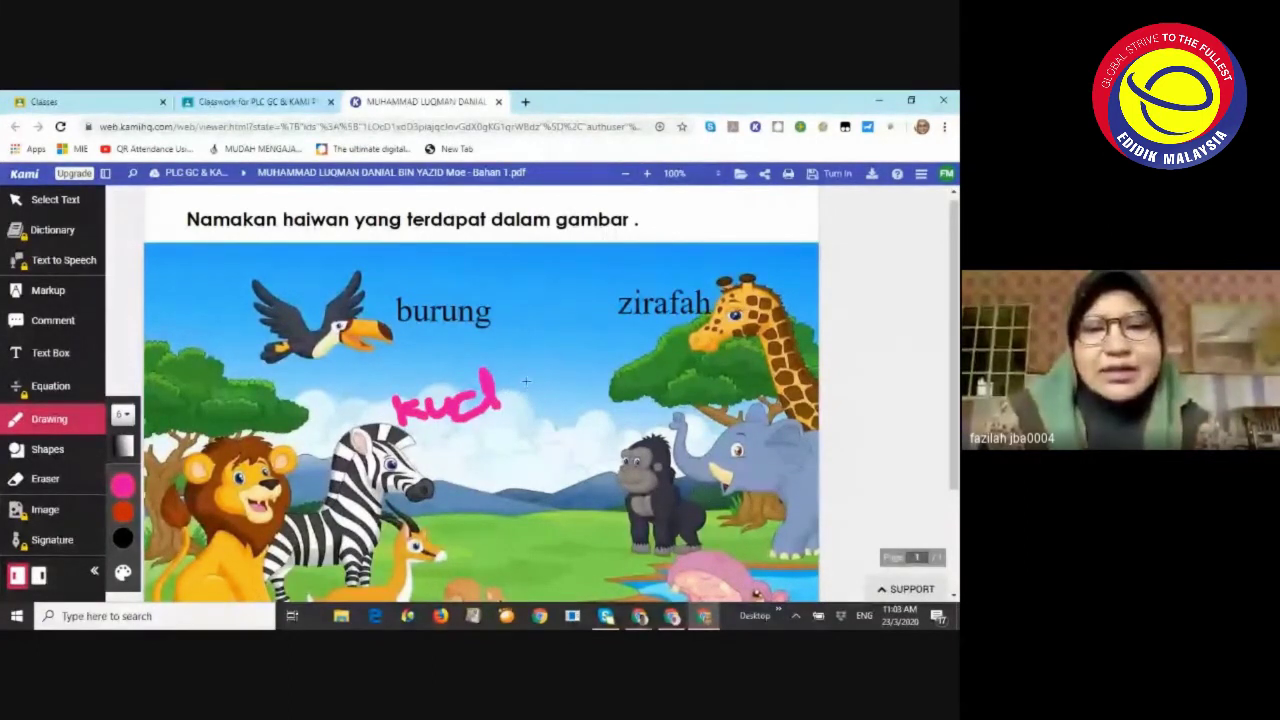
left_click_drag(522, 381, 532, 400)
mouse_move(426, 440)
left_mouse_down()
mouse_move(440, 470)
mouse_move(490, 460)
left_mouse_up()
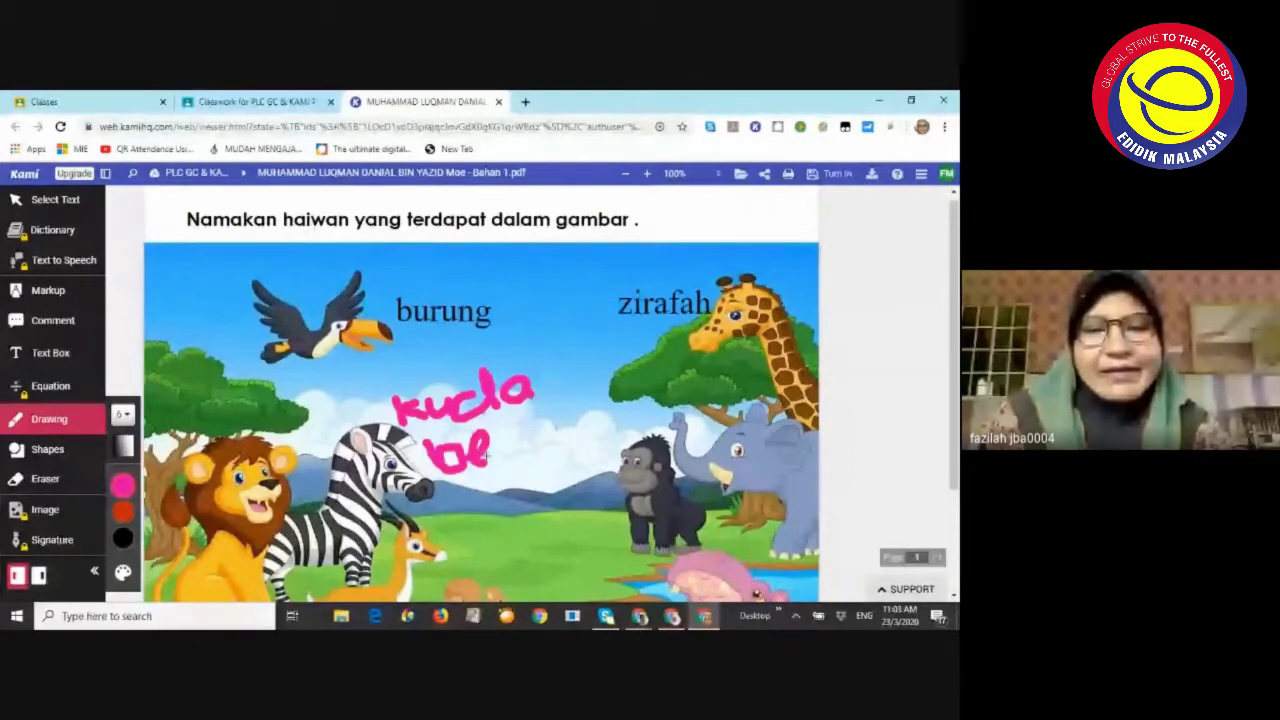
mouse_move(490, 458)
left_mouse_down()
mouse_move(502, 468)
mouse_move(515, 428)
mouse_move(562, 462)
mouse_move(585, 425)
mouse_move(560, 462)
left_mouse_up()
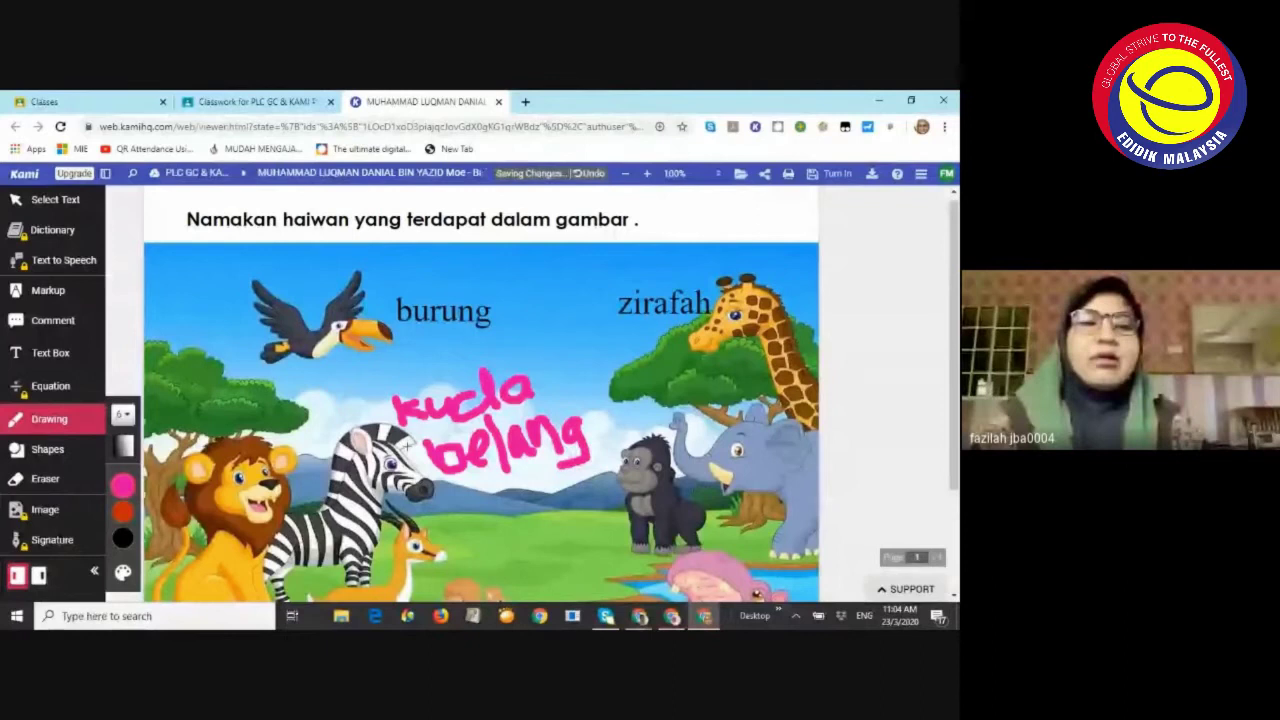
Draw a circle shape around the lion
left_click(72, 446)
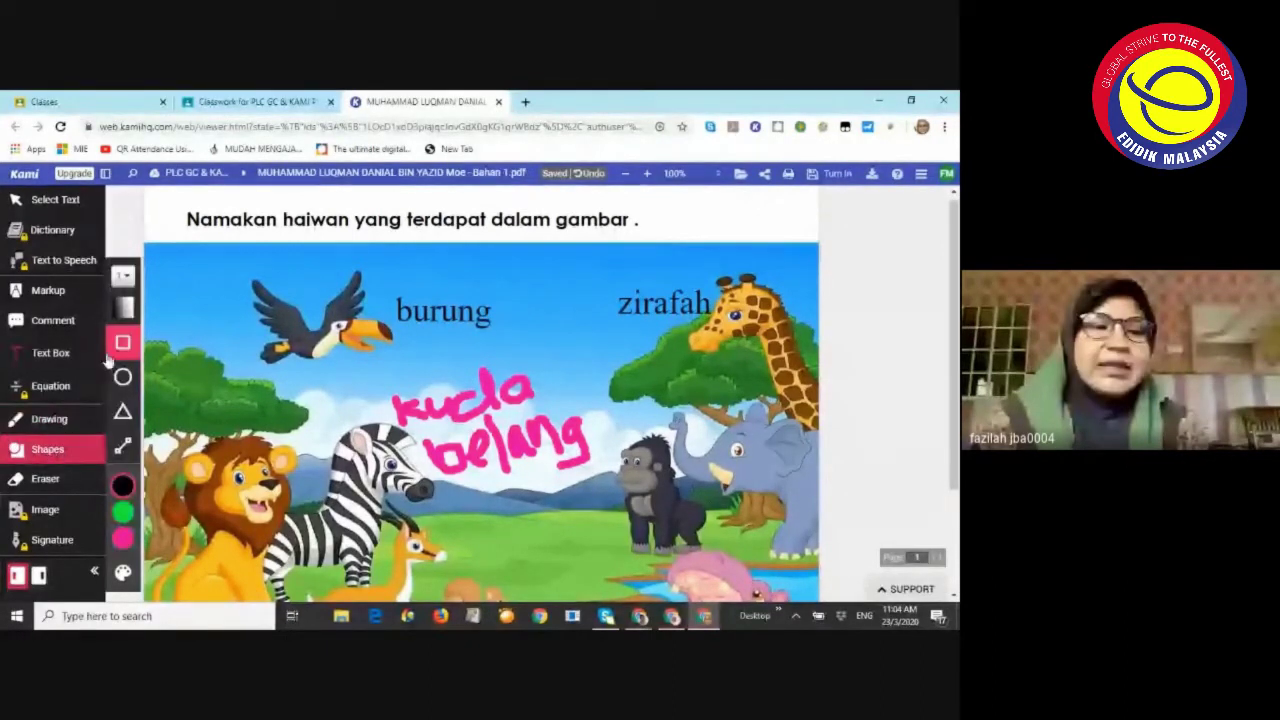
left_click(124, 379)
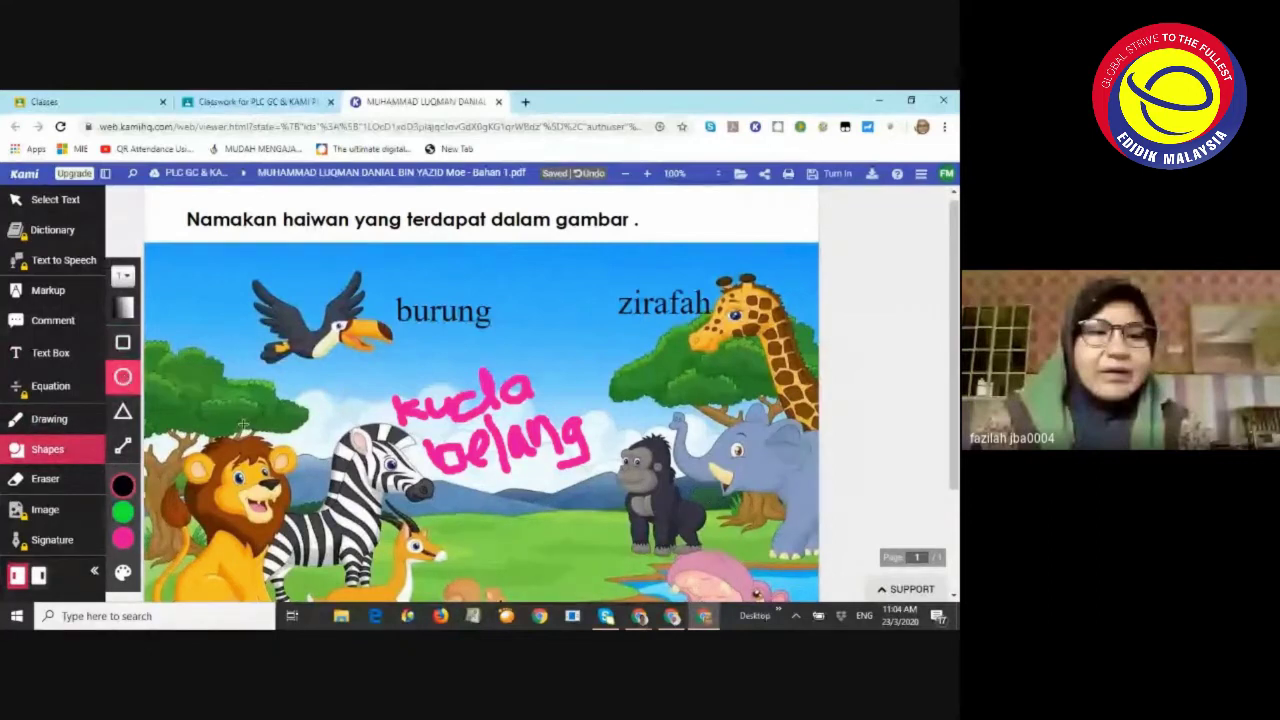
left_click_drag(183, 411, 264, 544)
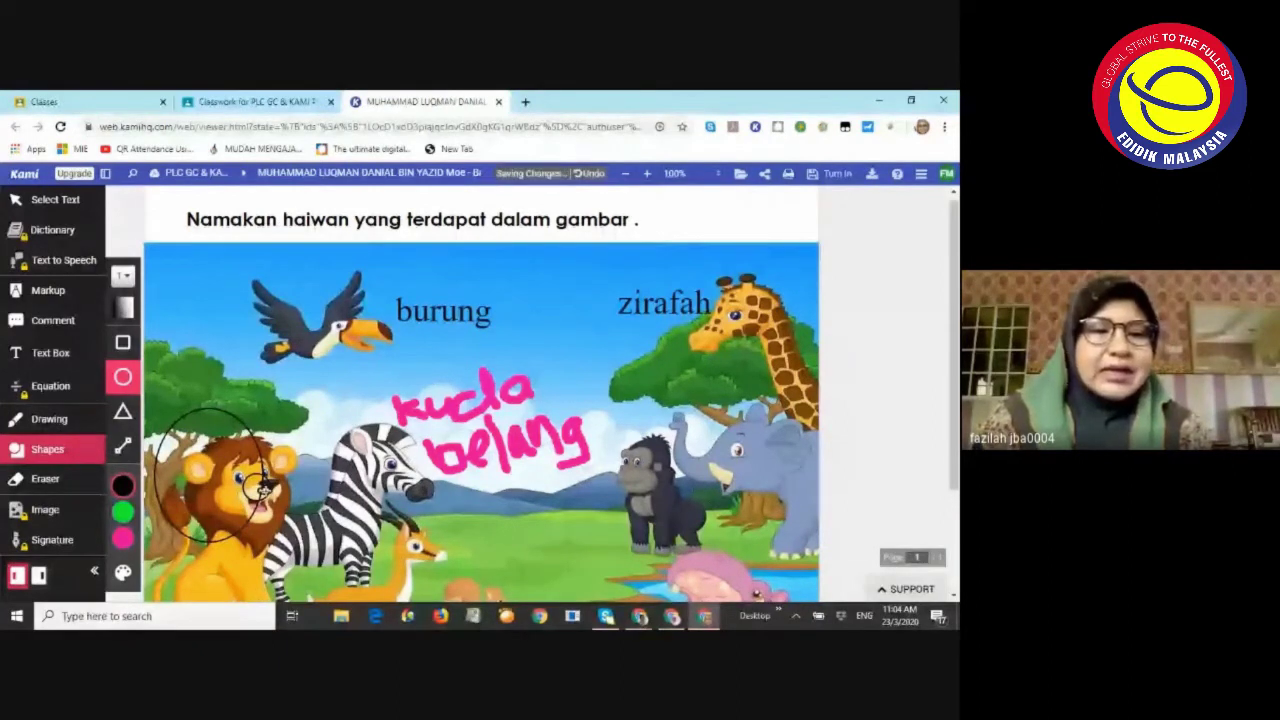
left_click(52, 485)
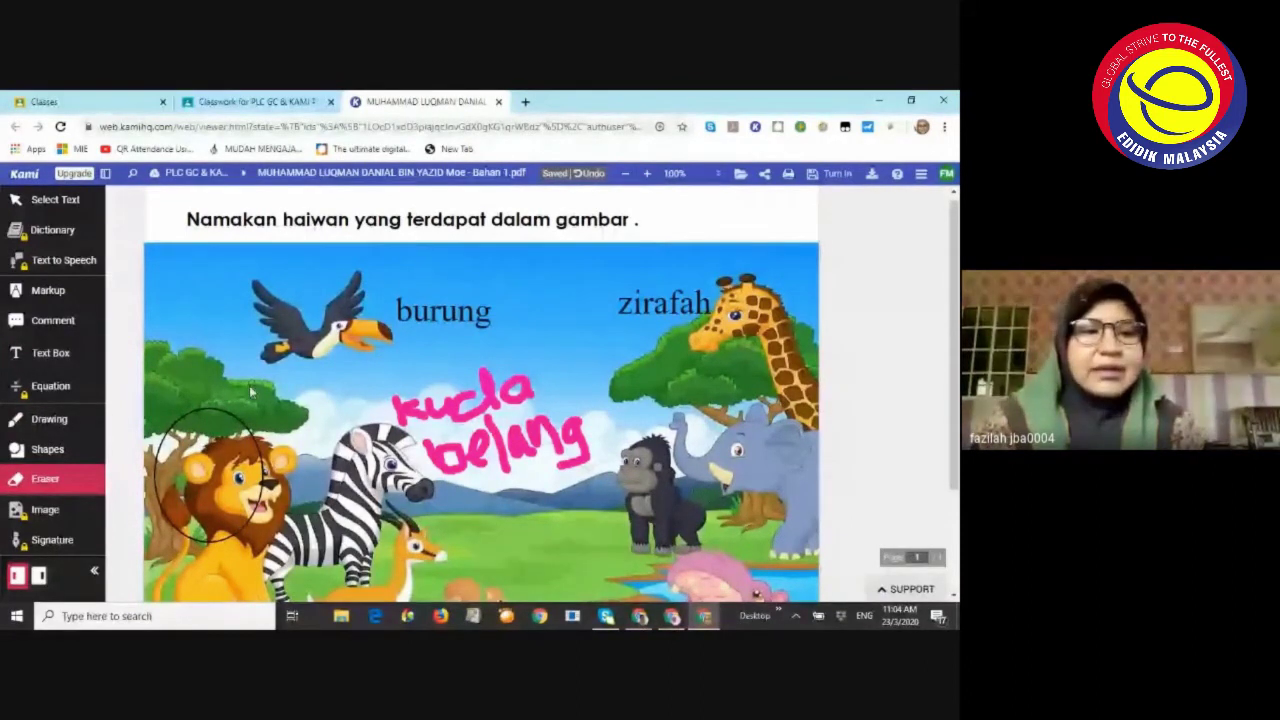
Add a typed 'singa' label beside the lion
left_click(76, 354)
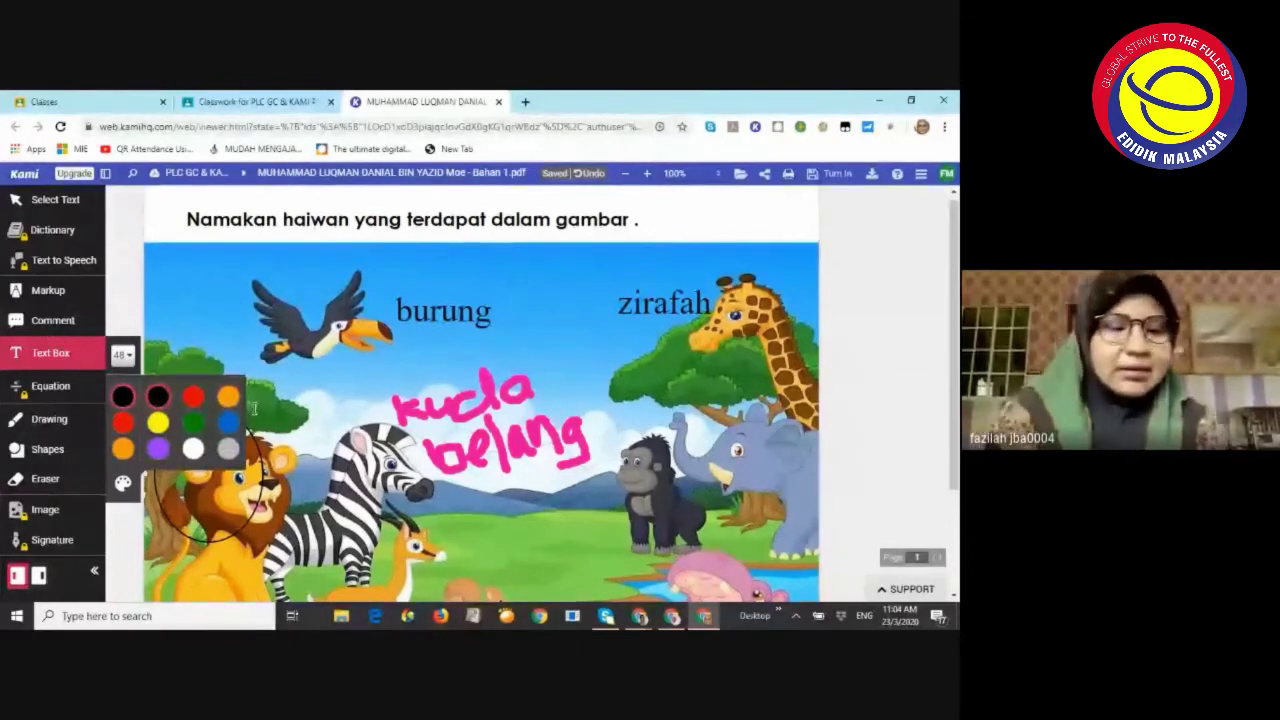
left_click(258, 413)
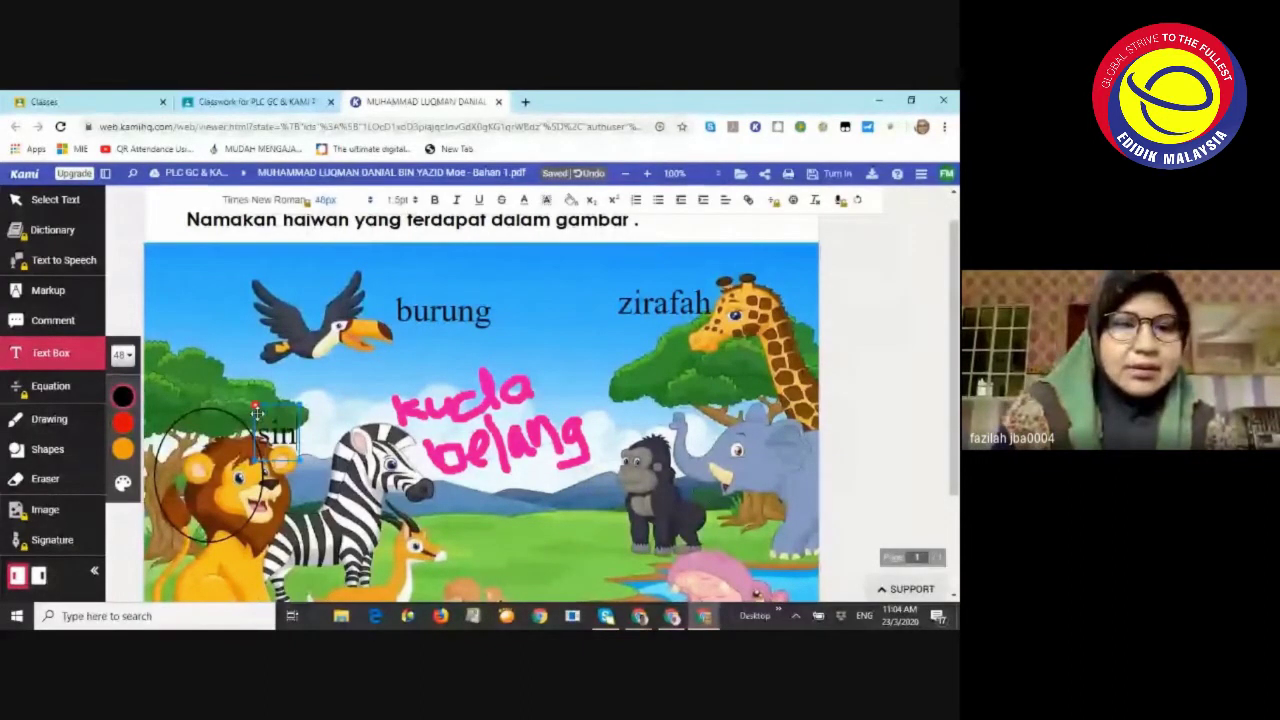
type("singa")
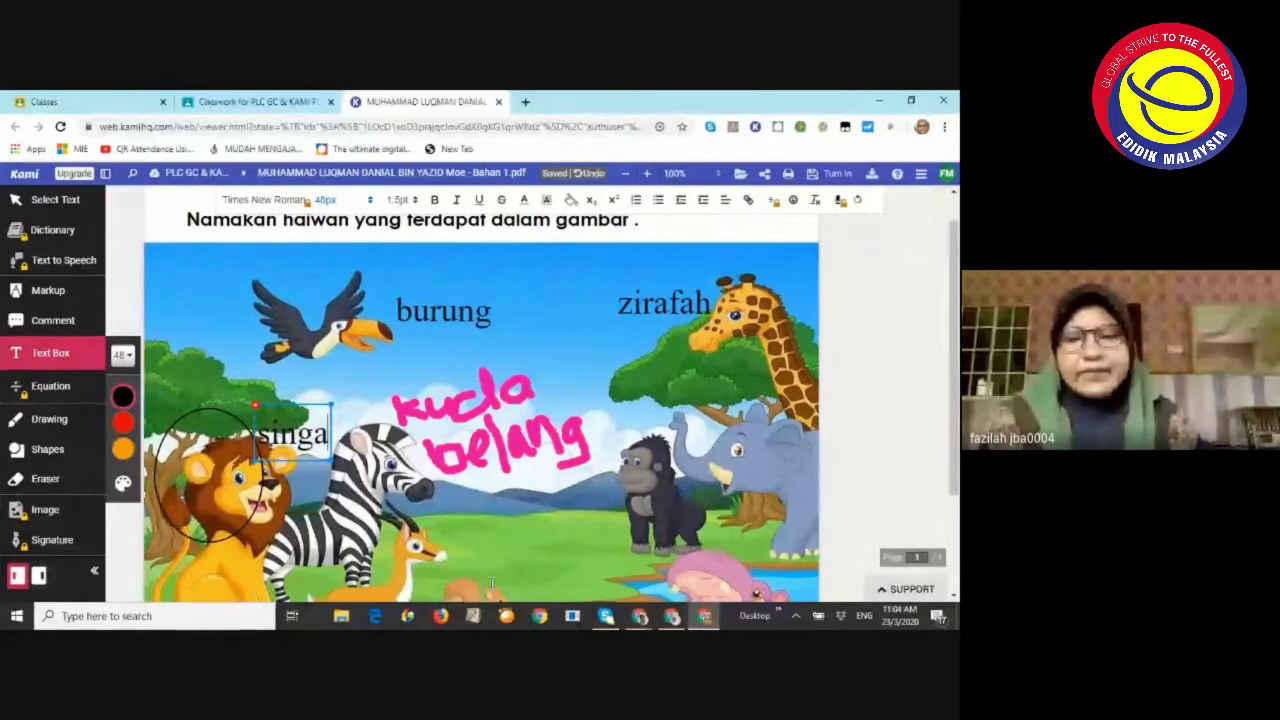
mouse_move(639, 616)
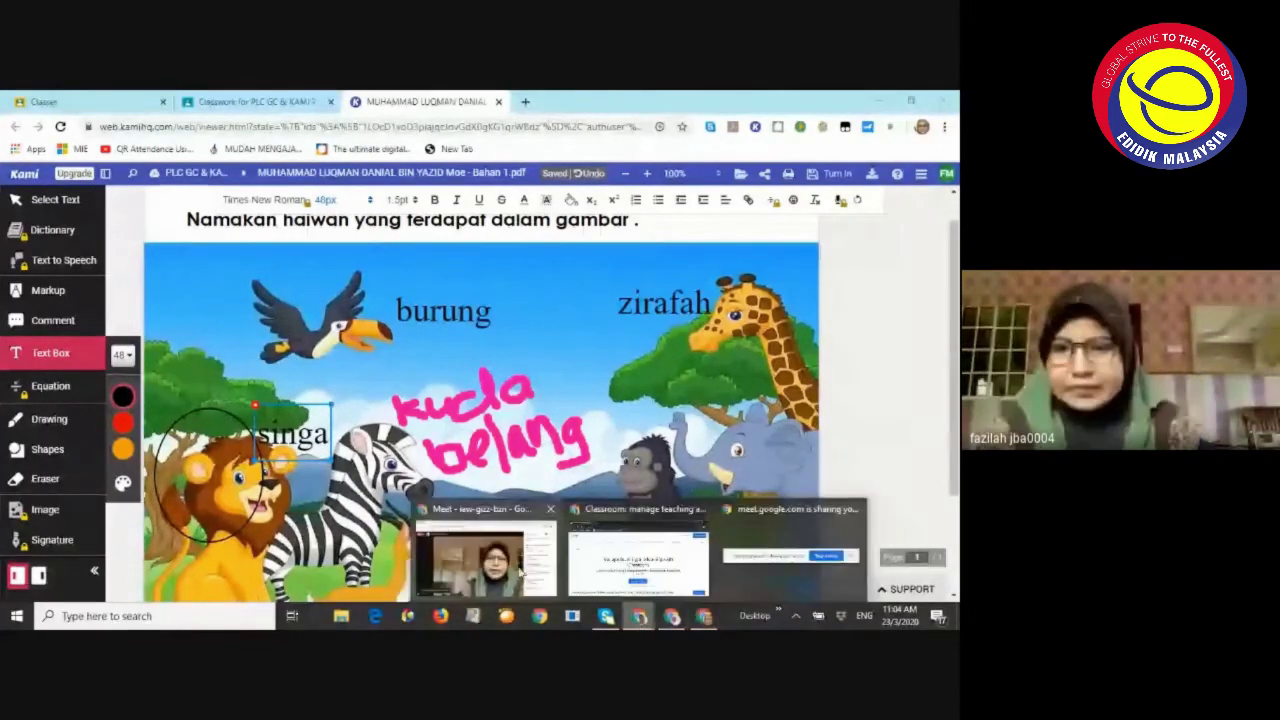
left_click(519, 570)
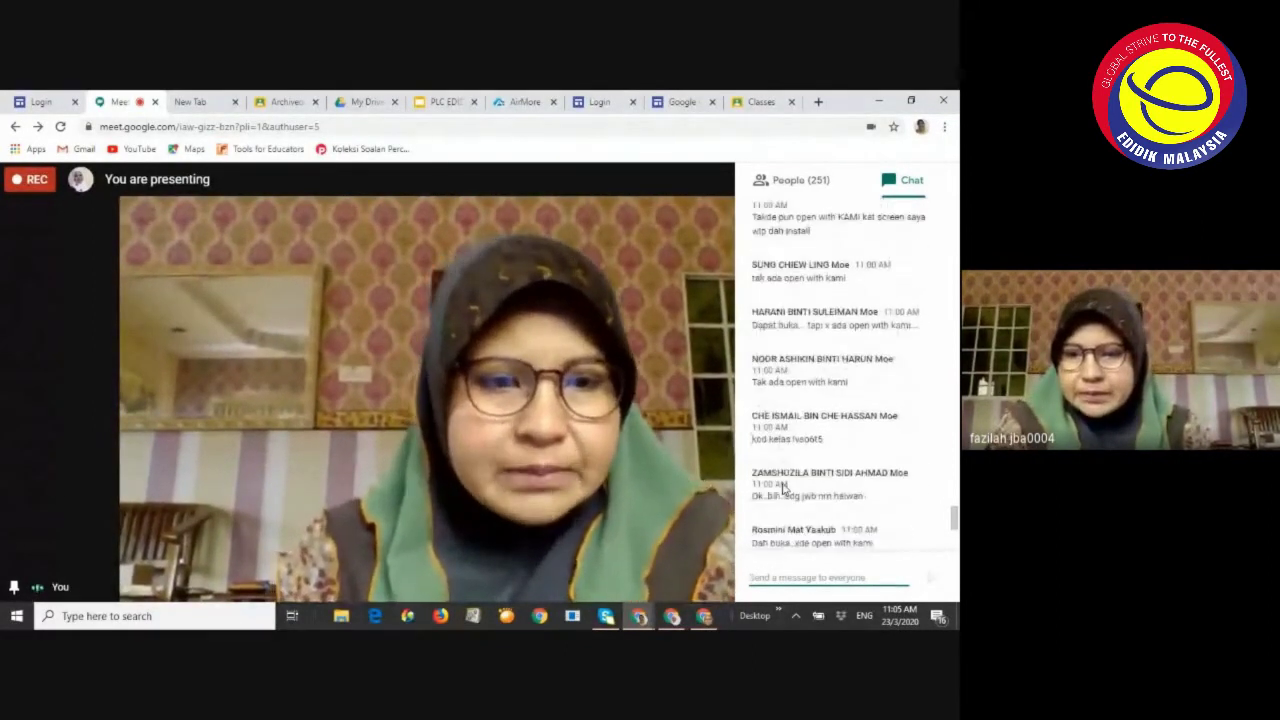
scroll(800, 482, "down", 10)
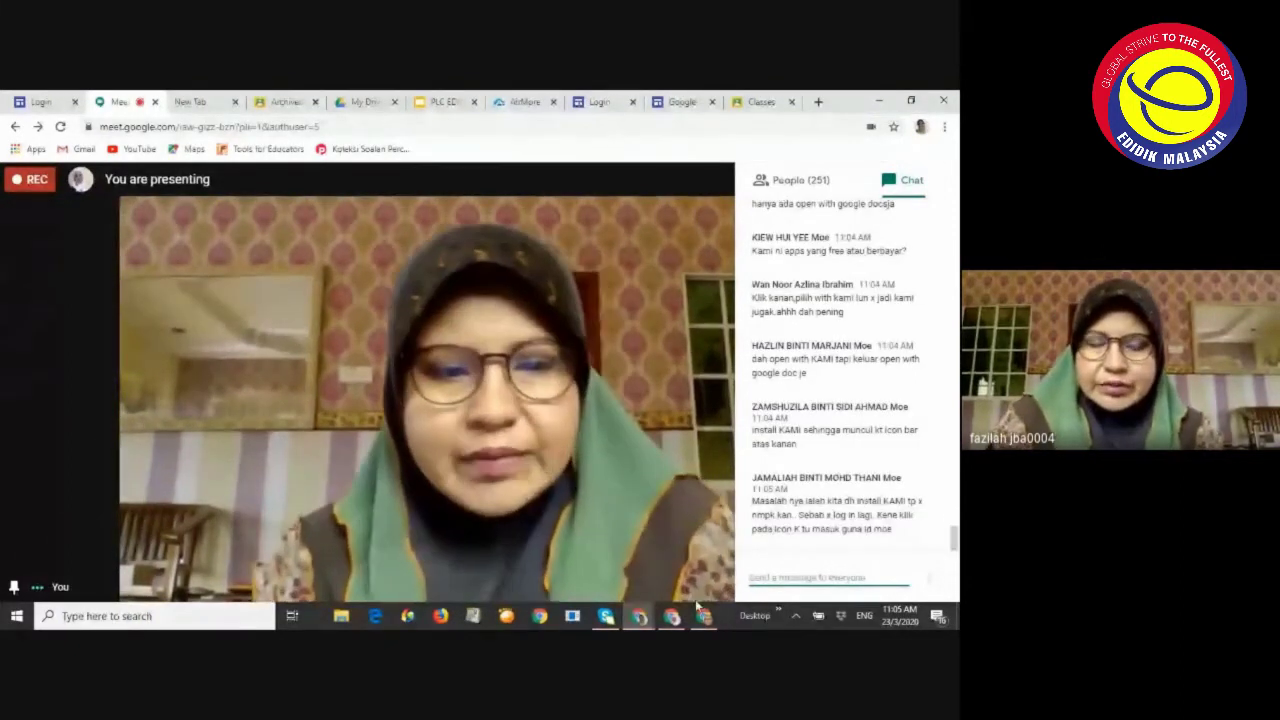
mouse_move(641, 620)
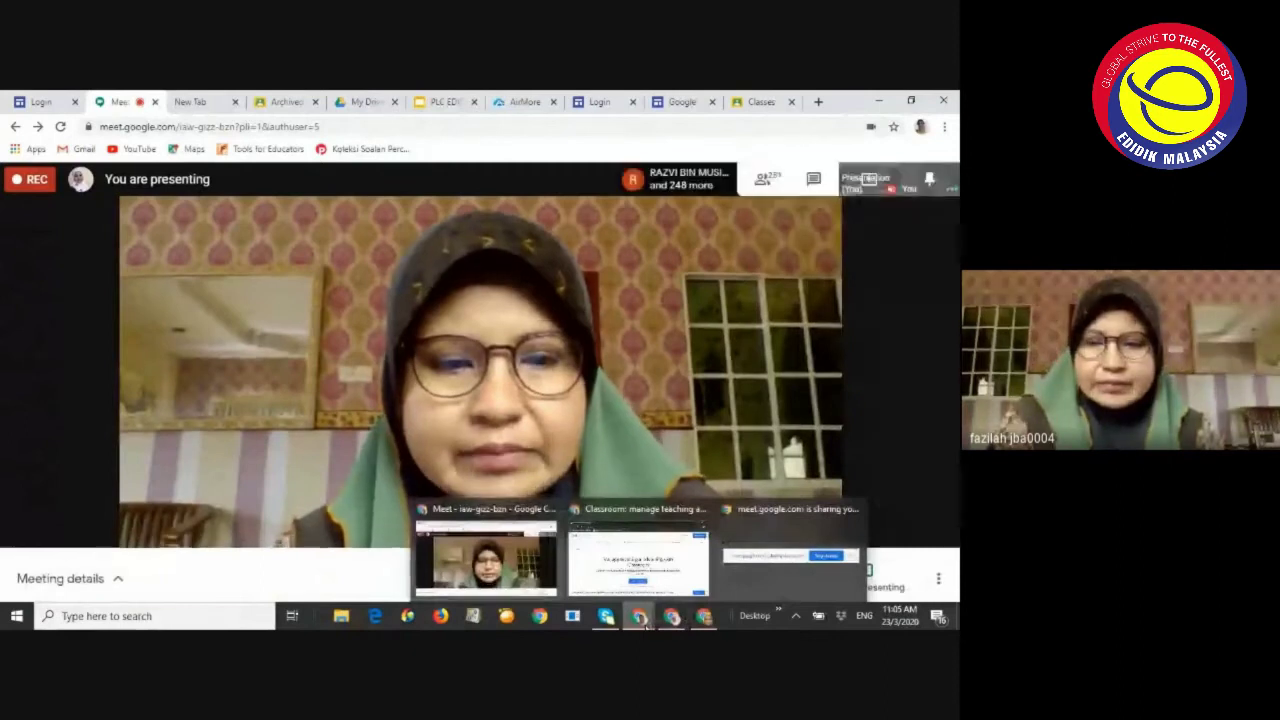
left_click(702, 617)
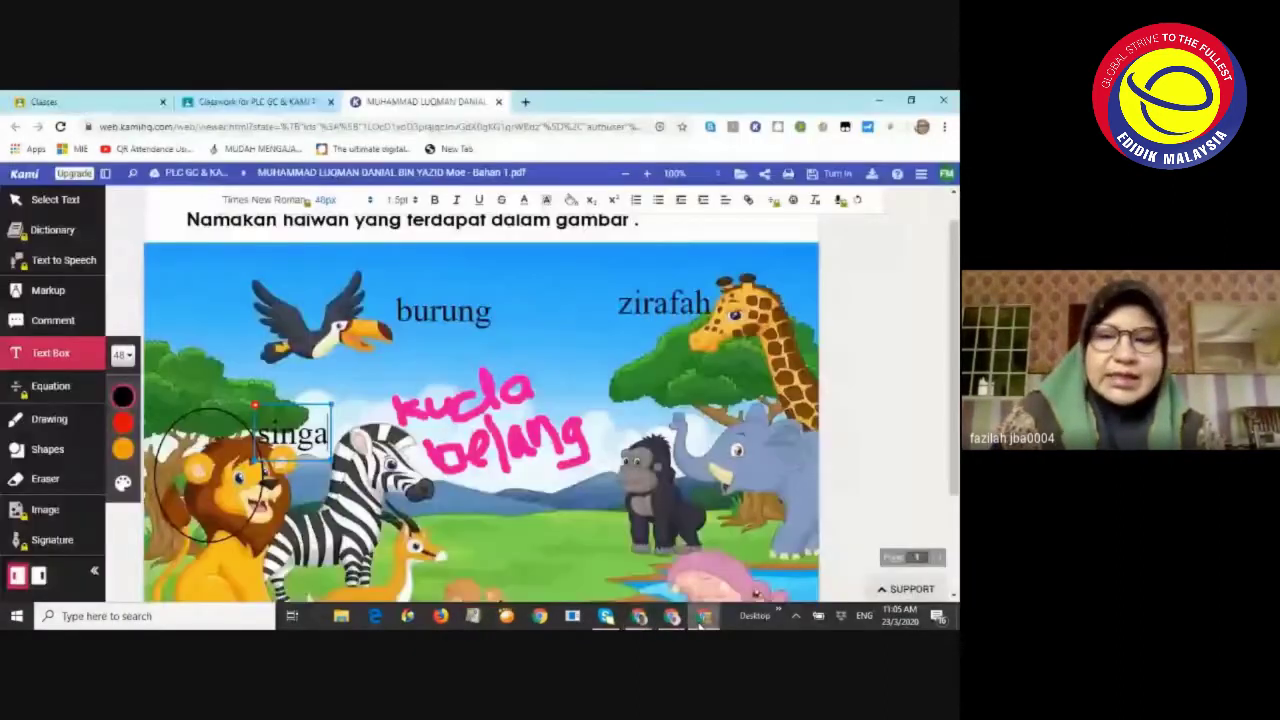
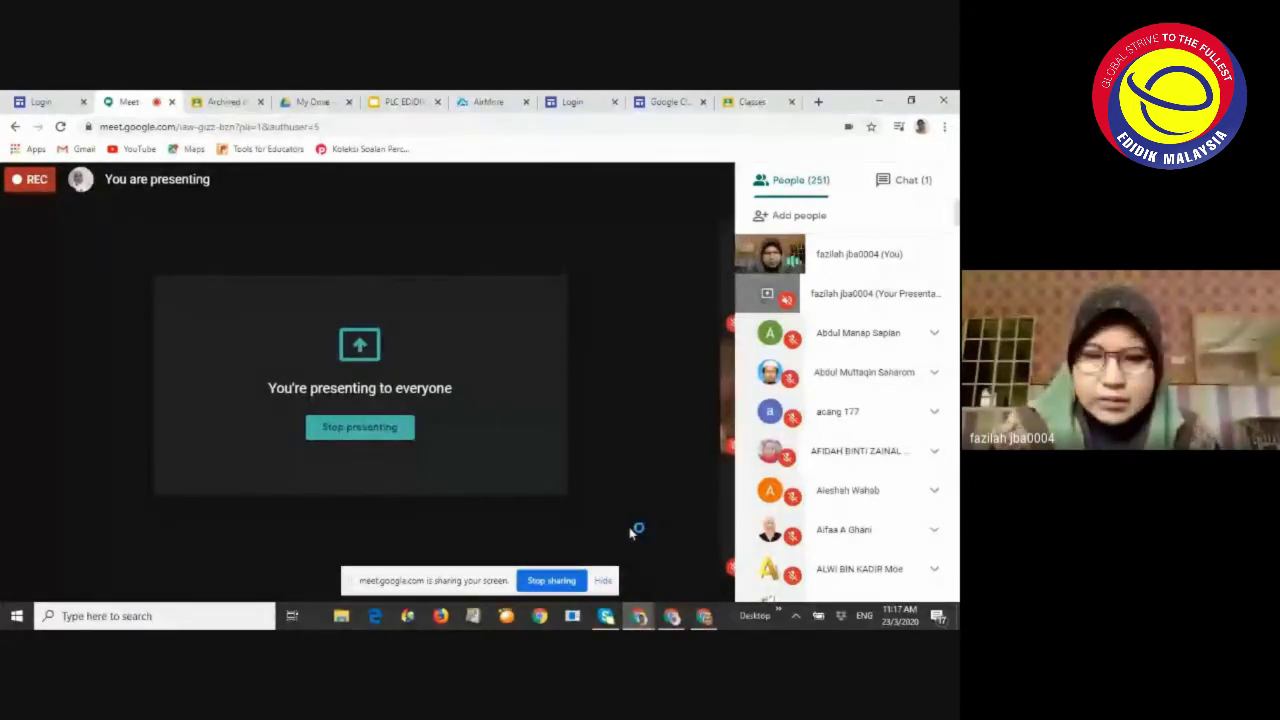
Hide the sharing notice, scroll Meet chat to the newest messages, then switch to the Kami worksheet
left_click(608, 581)
left_click(905, 180)
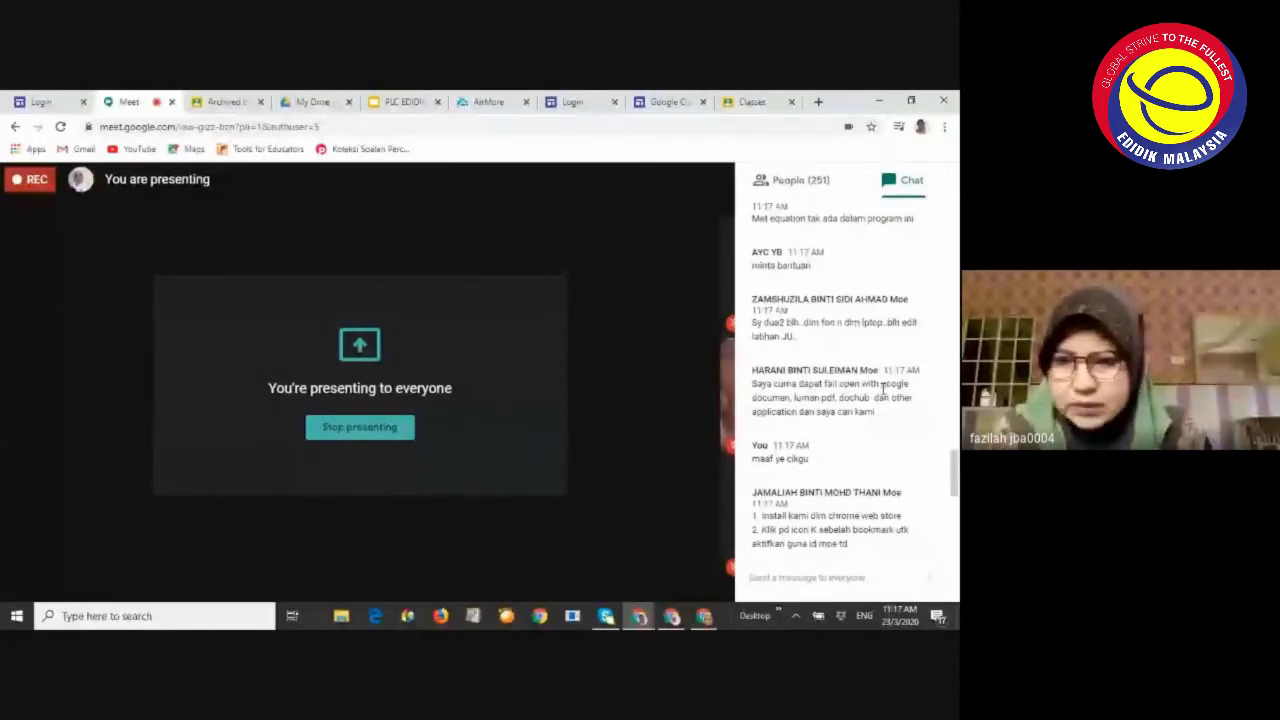
scroll(883, 390, "down", 5)
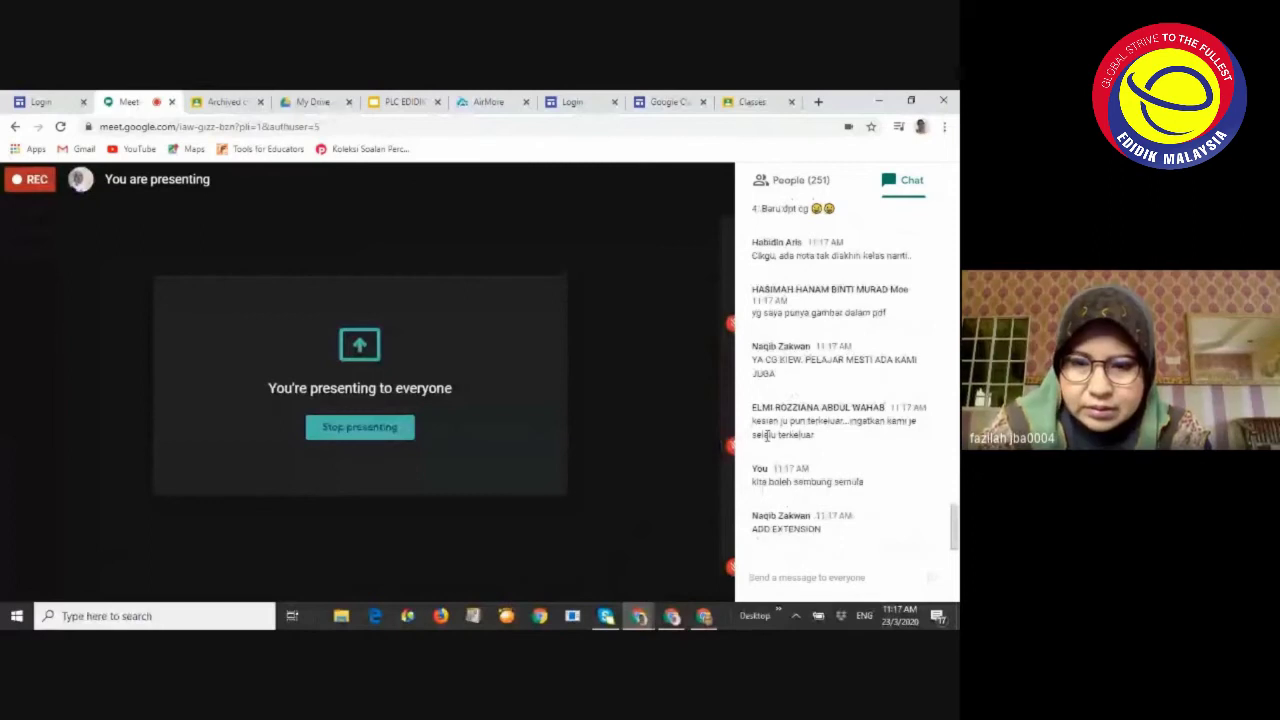
left_click(705, 616)
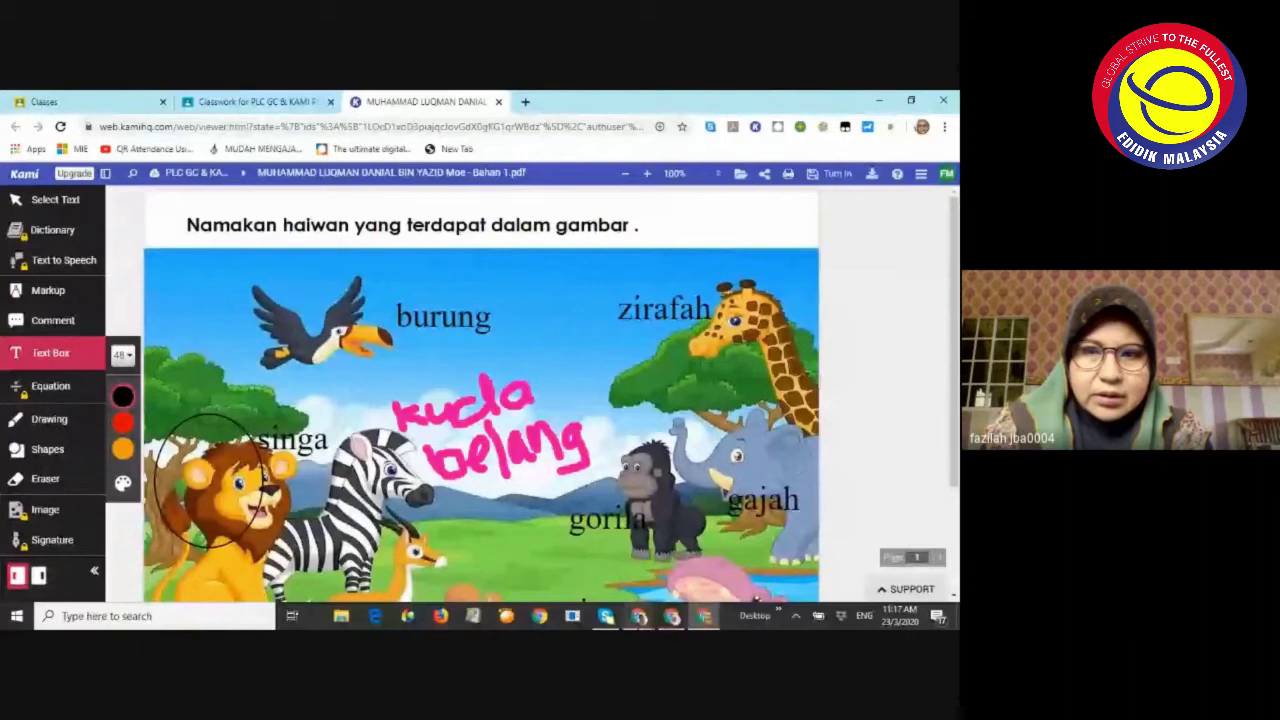
Check the Meet participant list, then return to Kami and open the worksheet's Turn In options
mouse_move(638, 616)
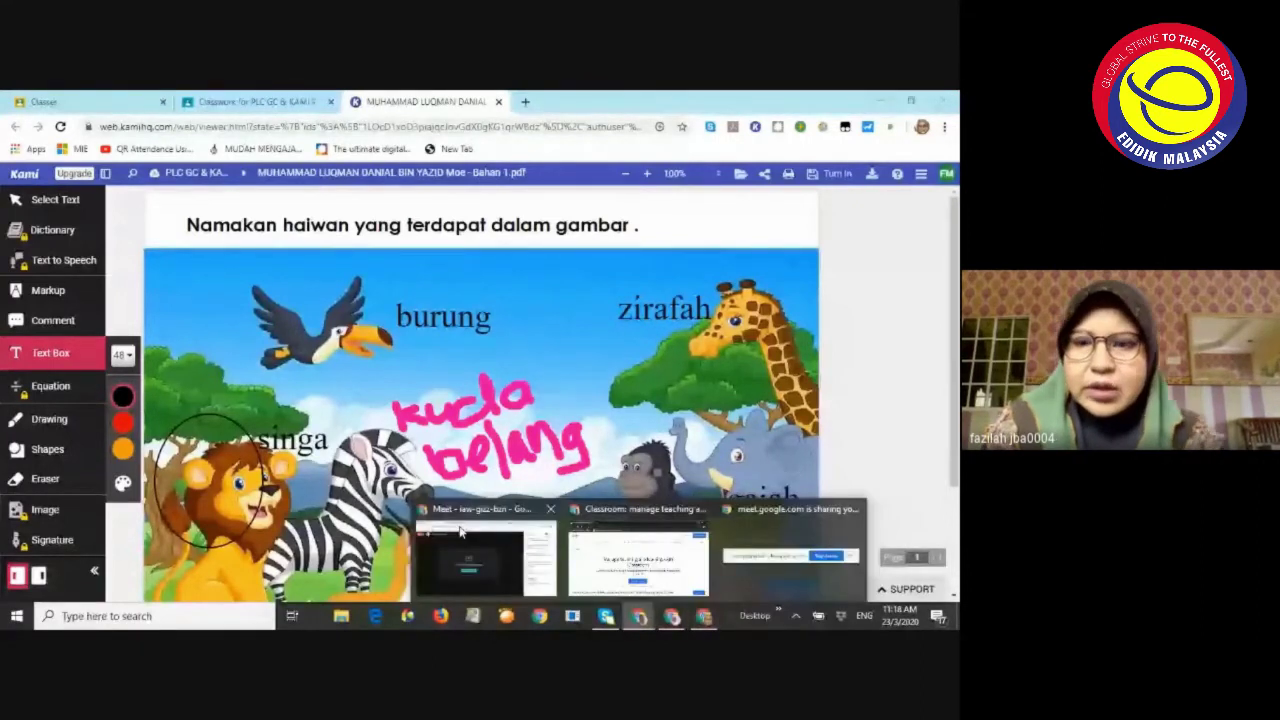
left_click(462, 532)
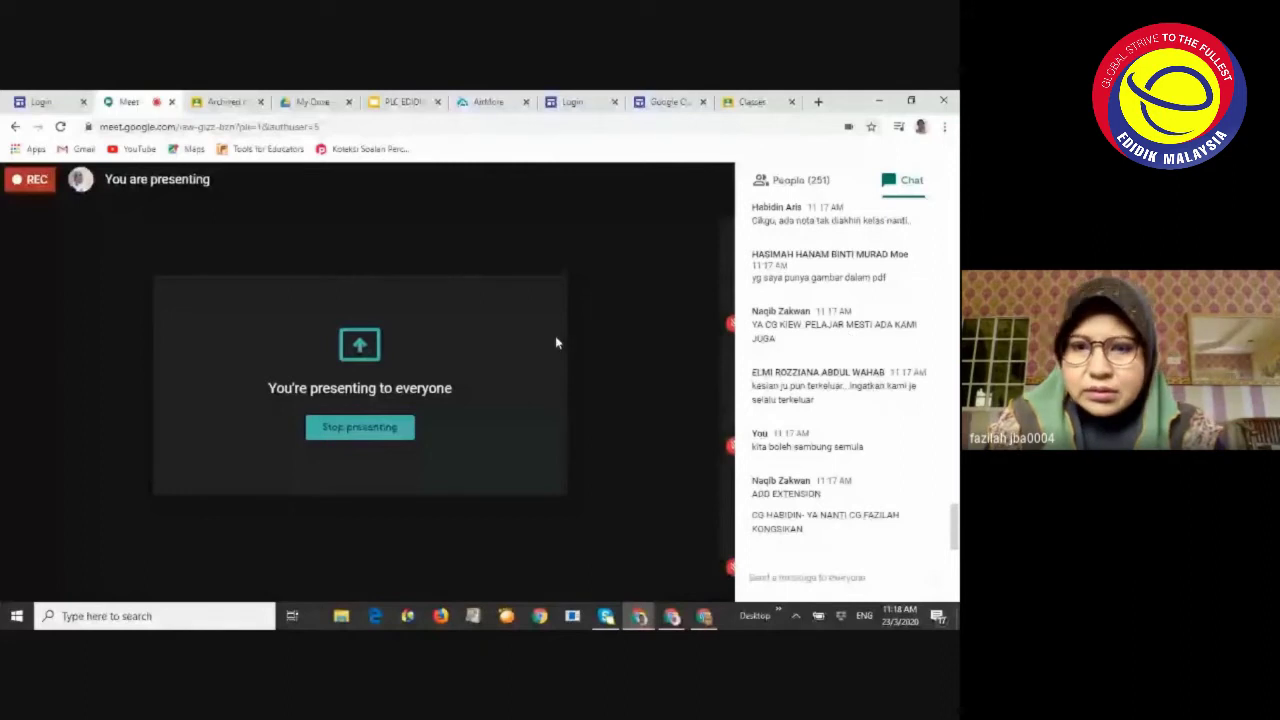
left_click(840, 198)
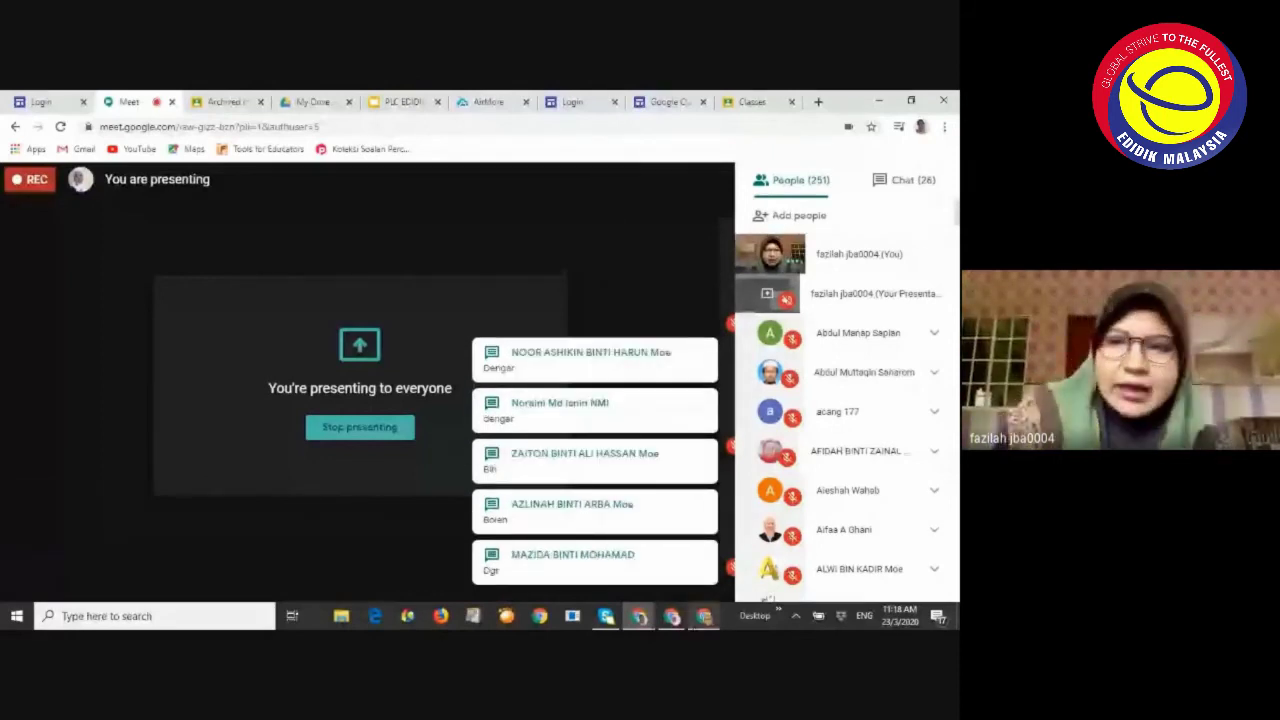
key("alt+Tab")
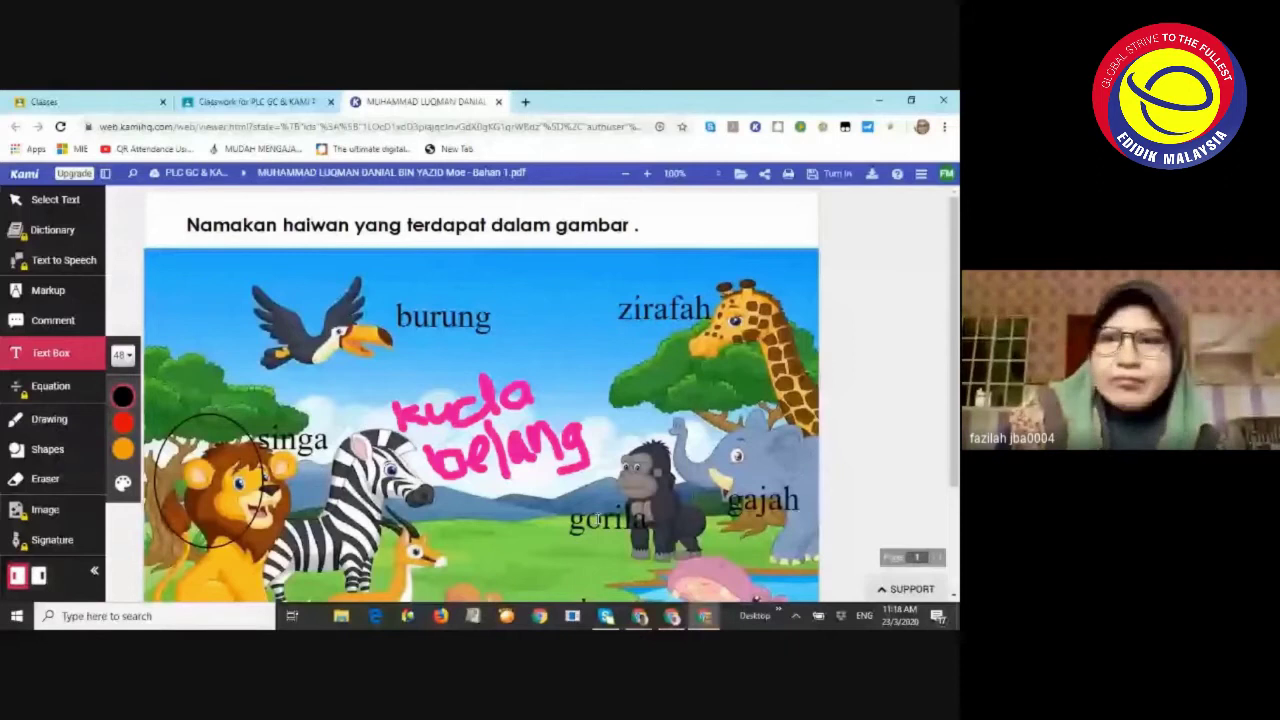
left_click(838, 175)
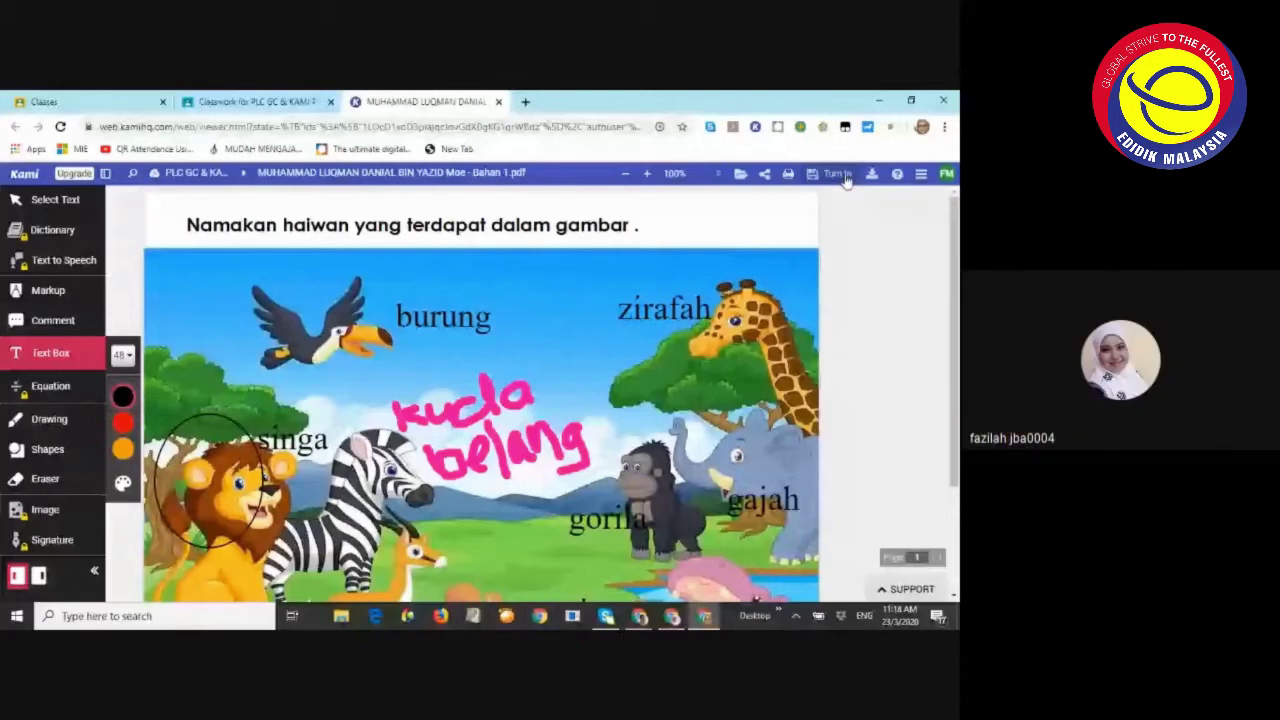
left_click(838, 174)
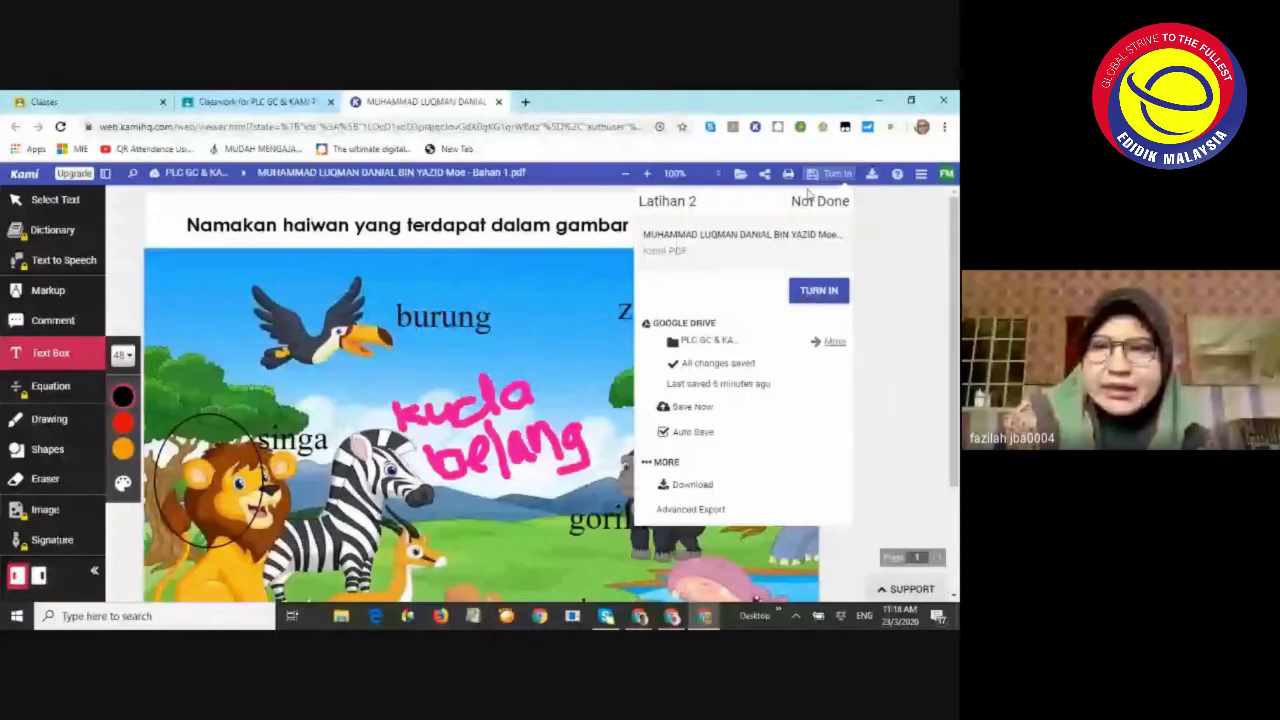
Download the annotated worksheet as a PDF from Turn In, retrying after dismissing the export notice
left_click(695, 486)
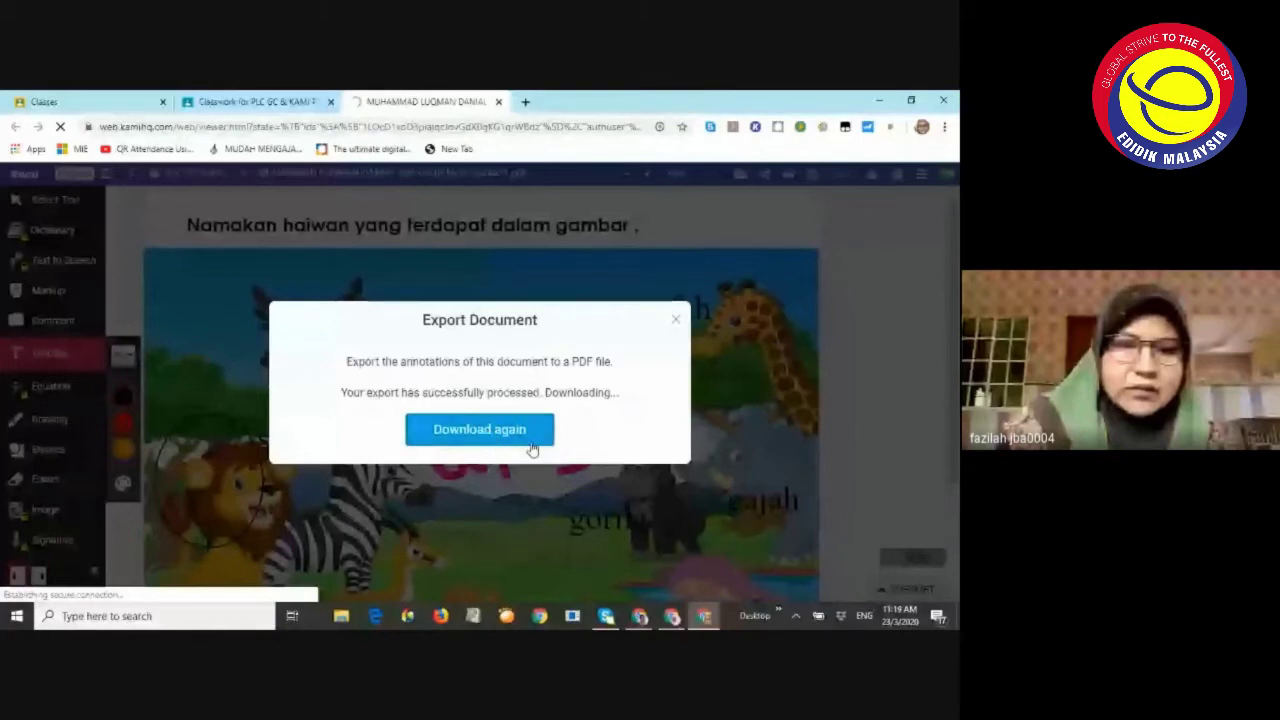
left_click(477, 440)
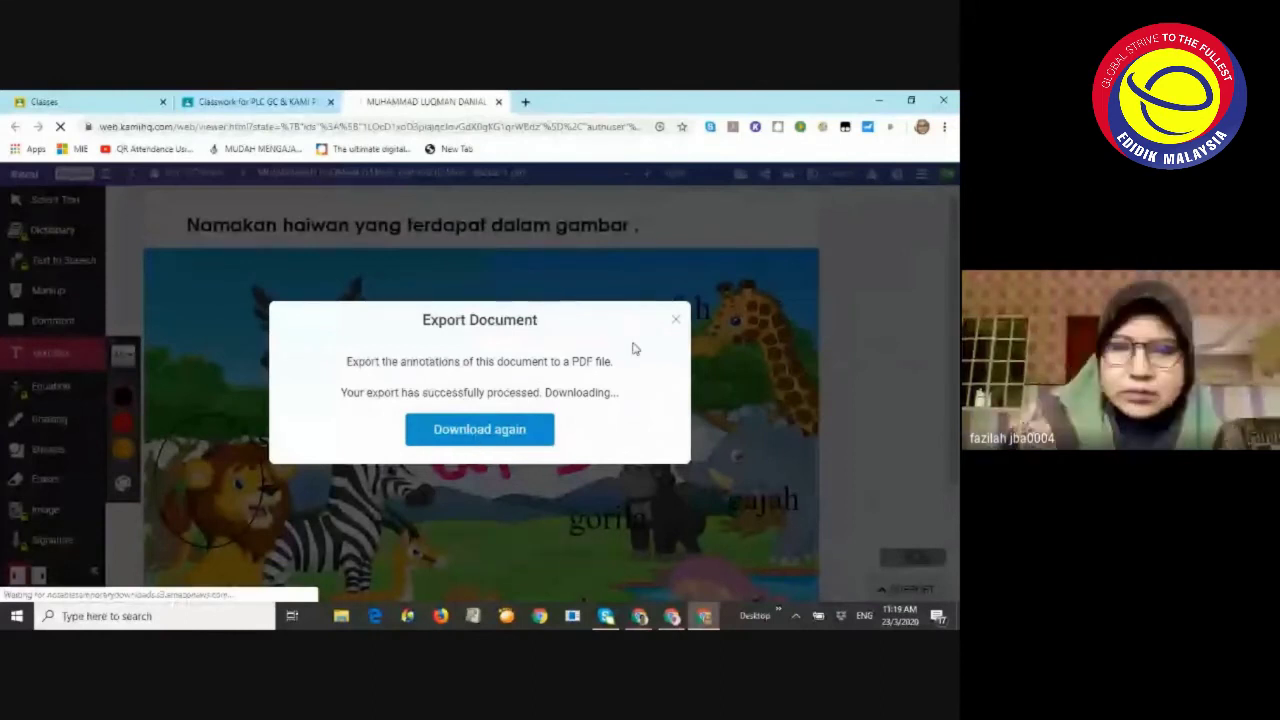
left_click(675, 319)
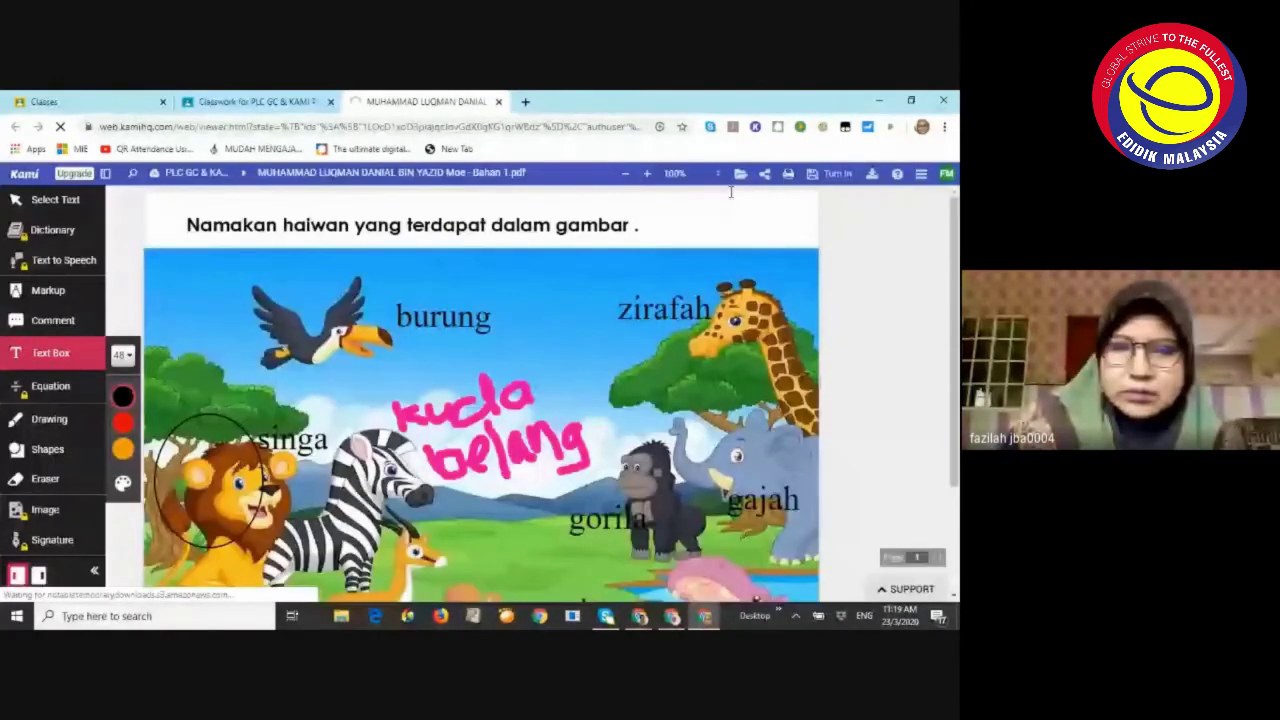
left_click(830, 173)
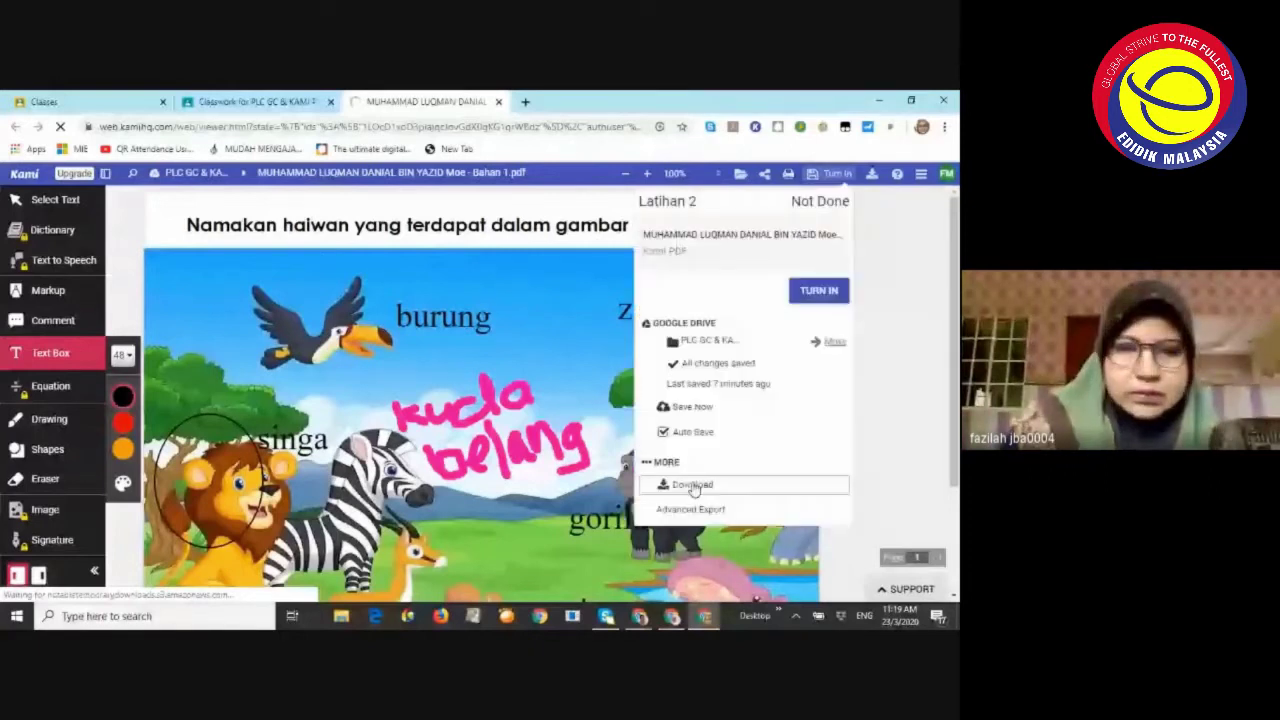
left_click(692, 485)
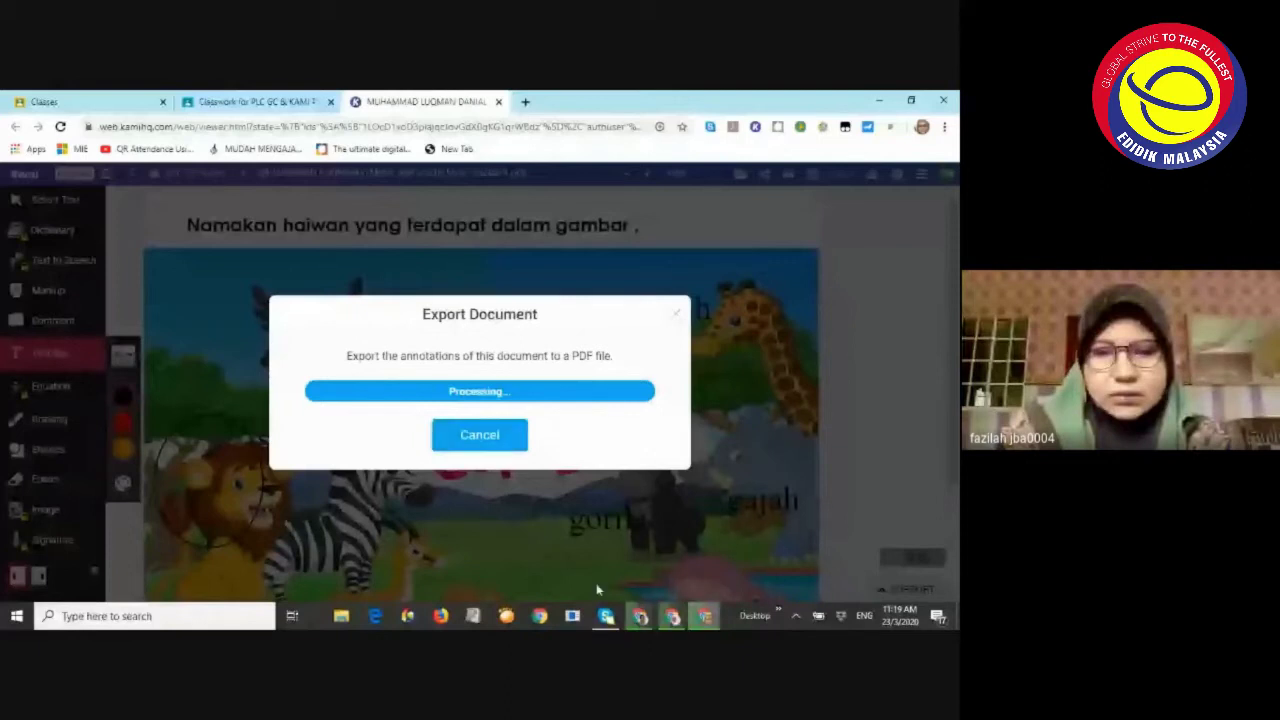
Bring the Meet call forward and pin your own video tile to the main stage
mouse_move(640, 615)
mouse_move(512, 555)
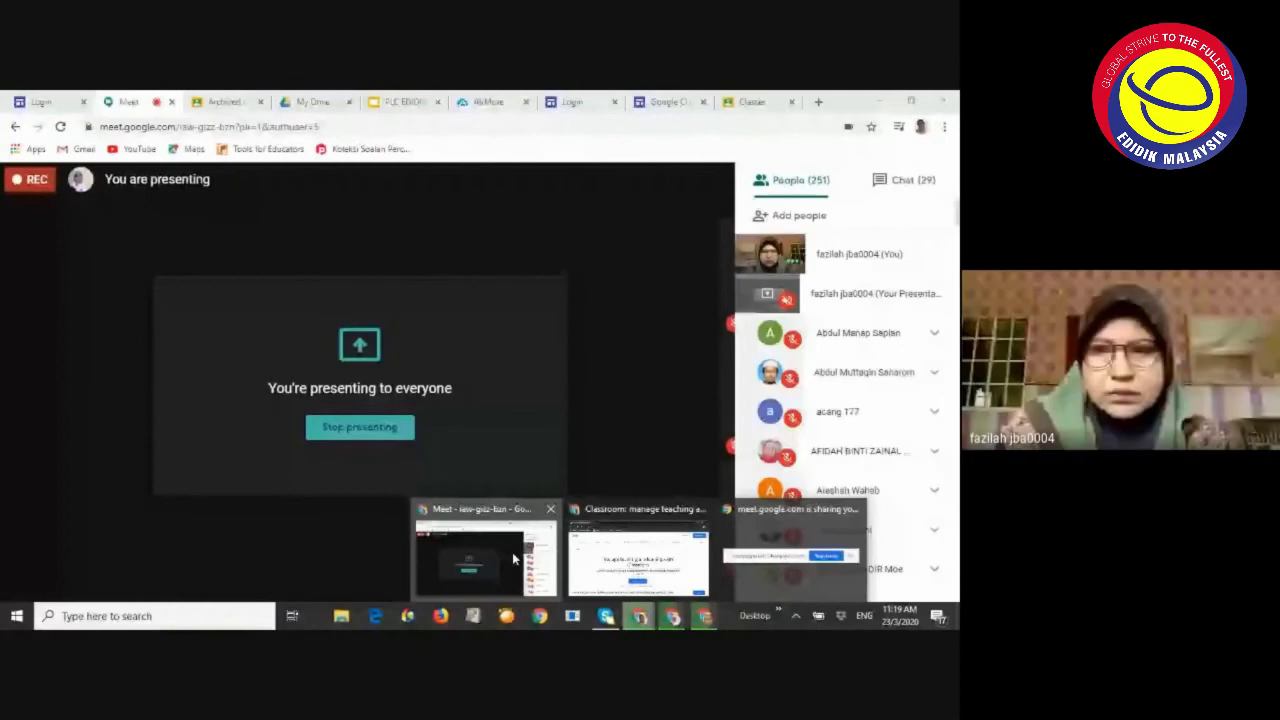
left_click(512, 553)
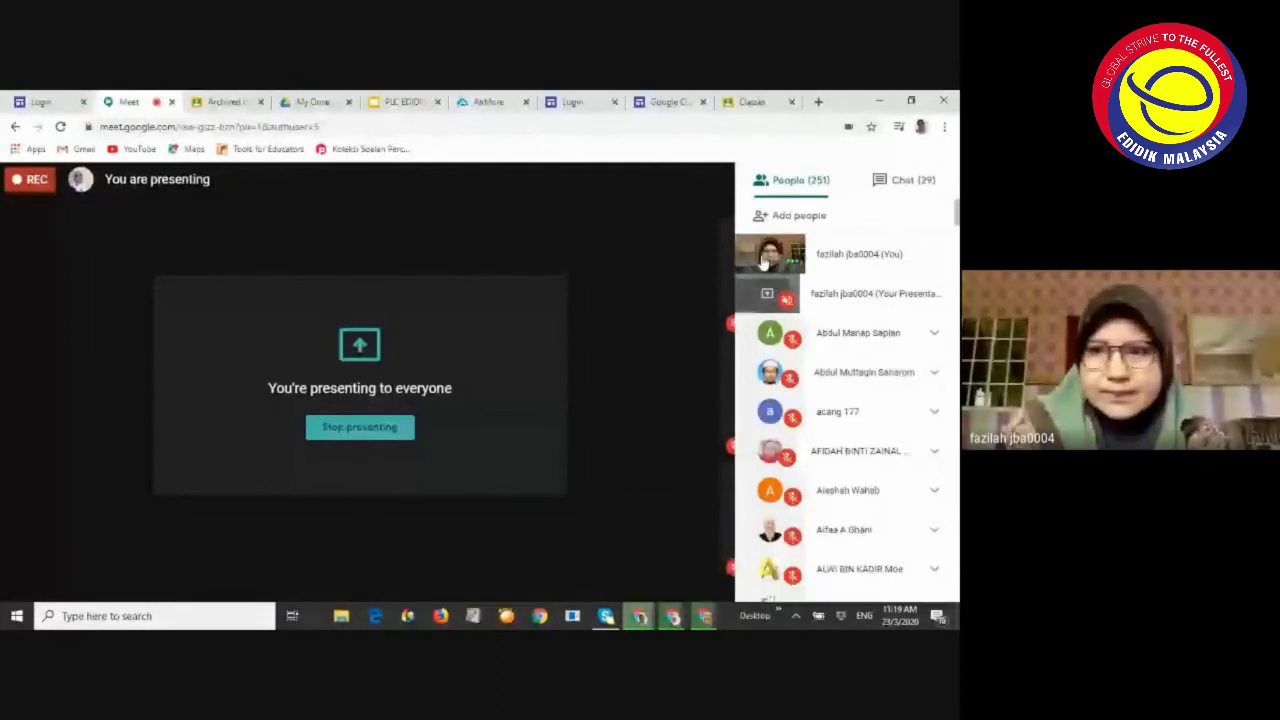
left_click(766, 256)
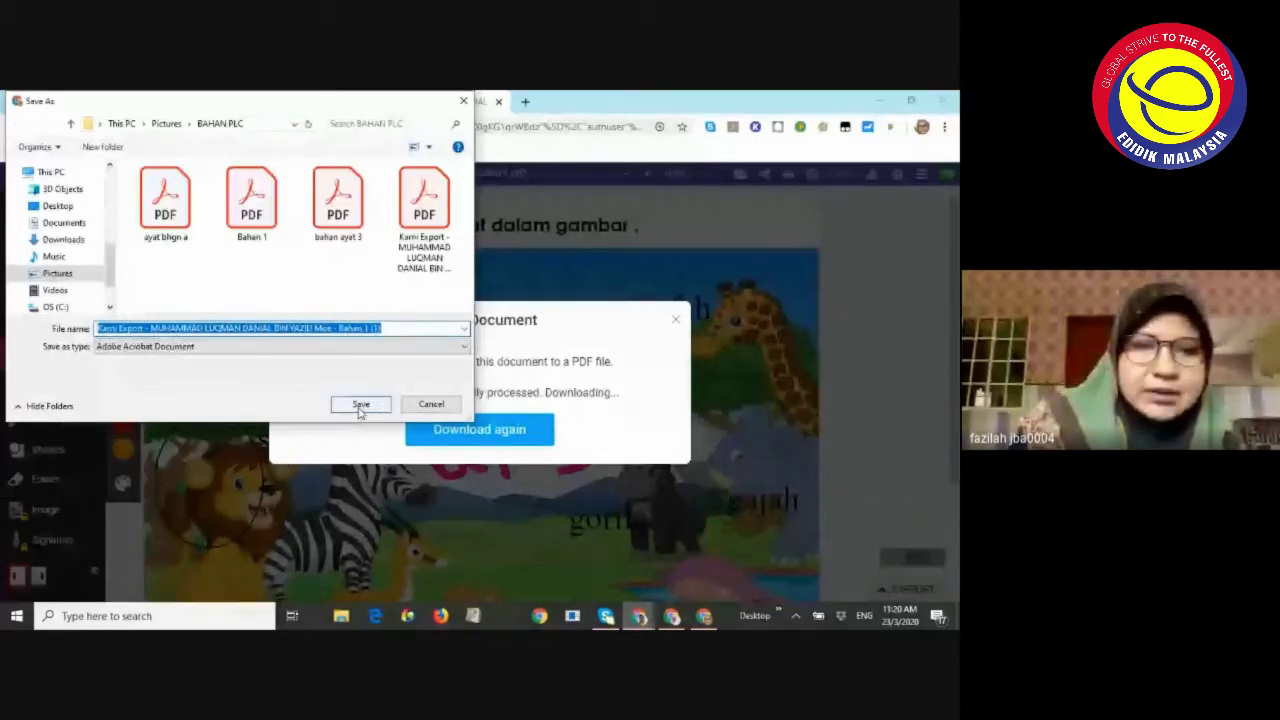
Save the Kami Export PDF into BAHAN PLC, allow multiple downloads, and cancel the duplicate copy
left_click(360, 405)
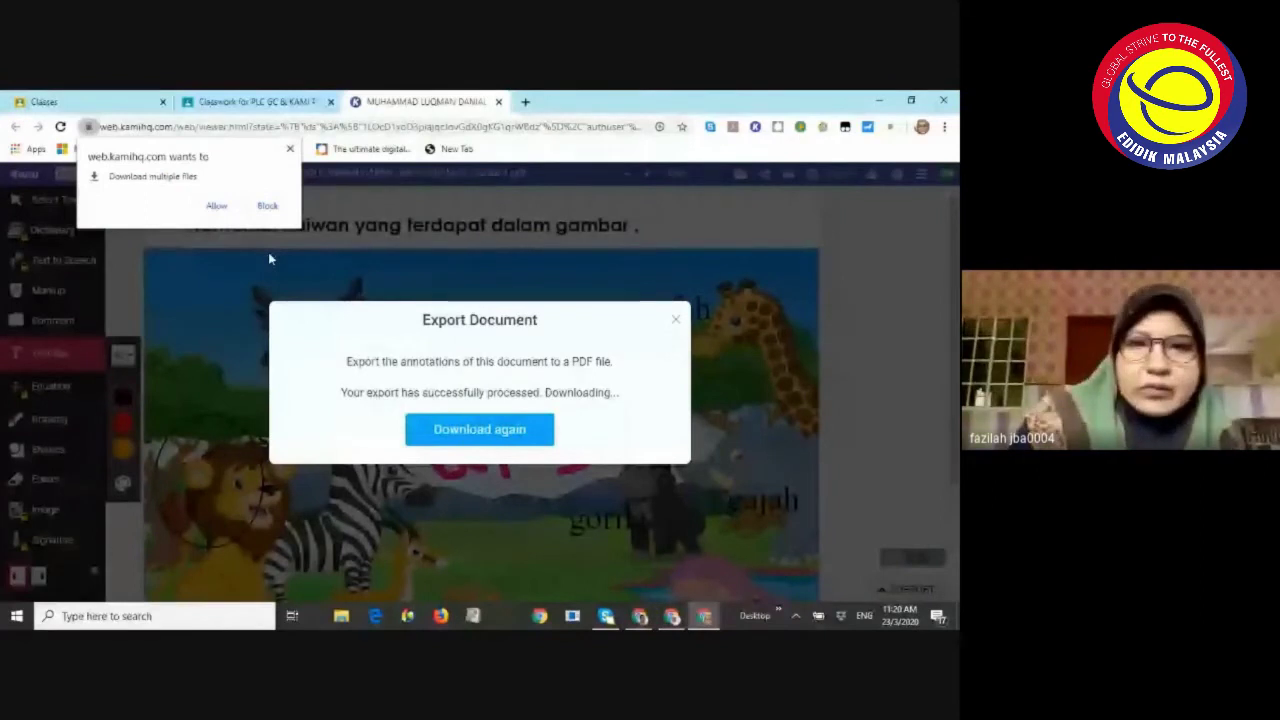
left_click(220, 206)
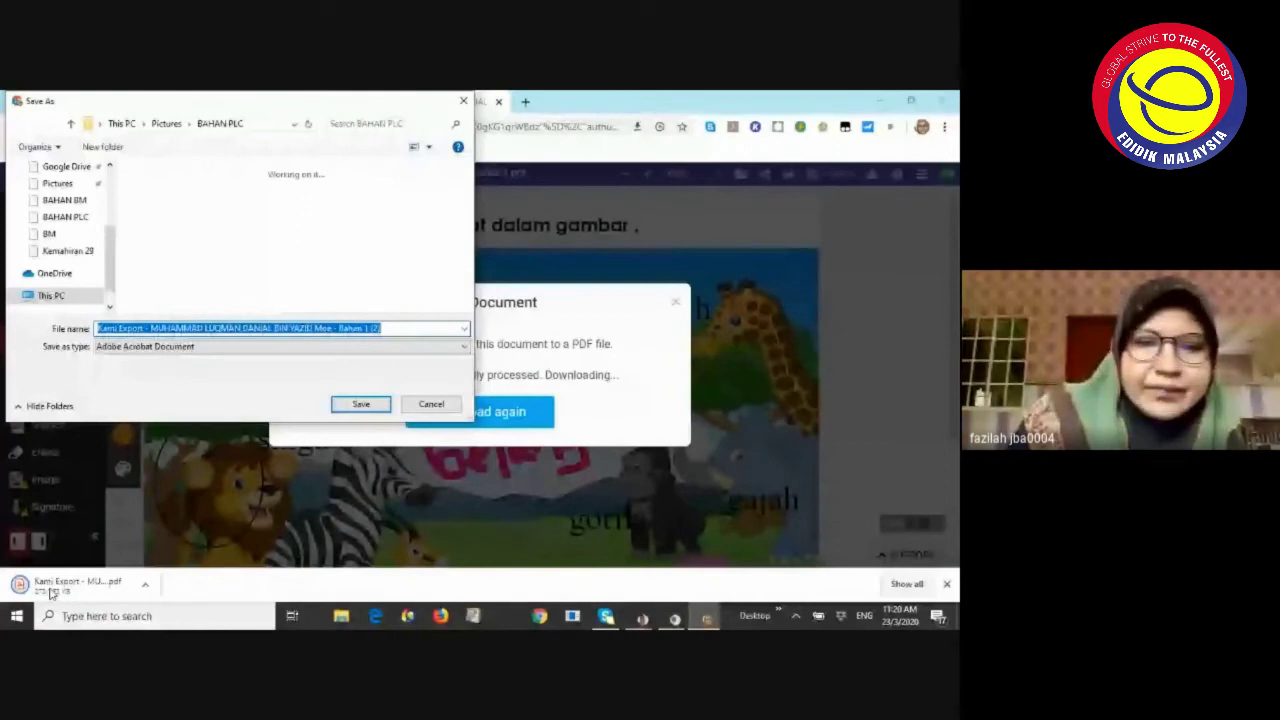
left_click(428, 404)
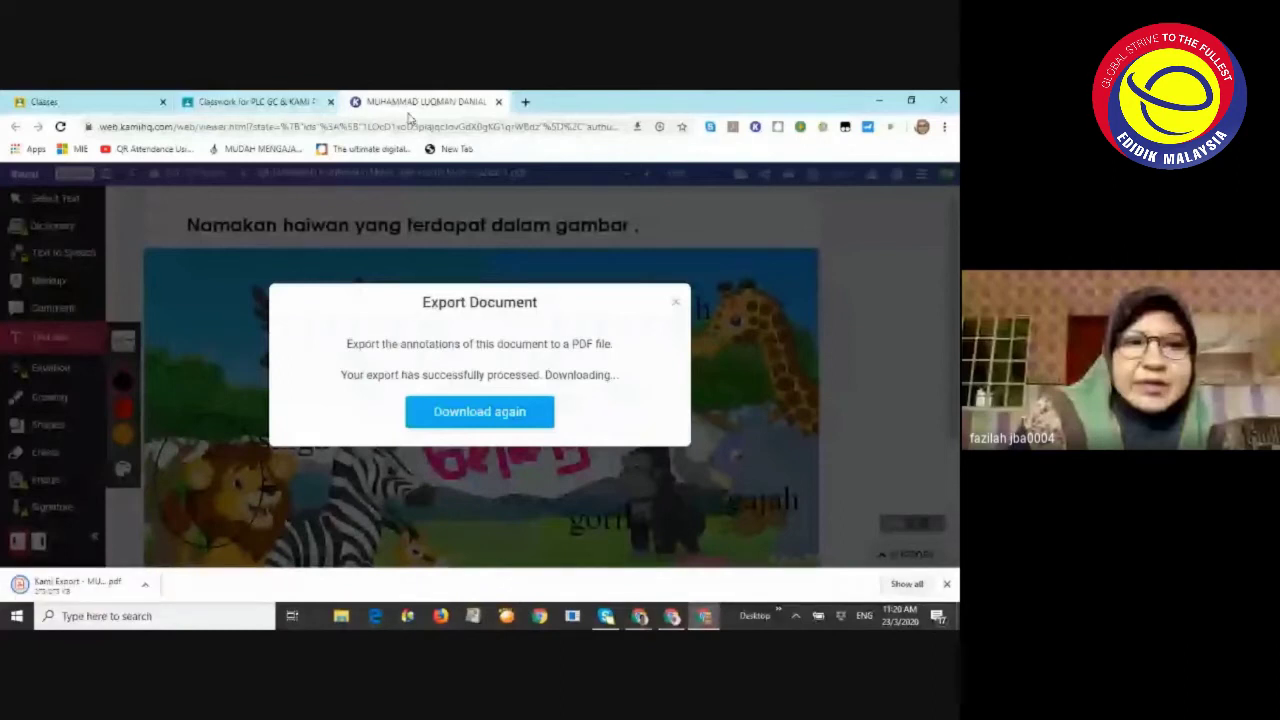
left_click(293, 101)
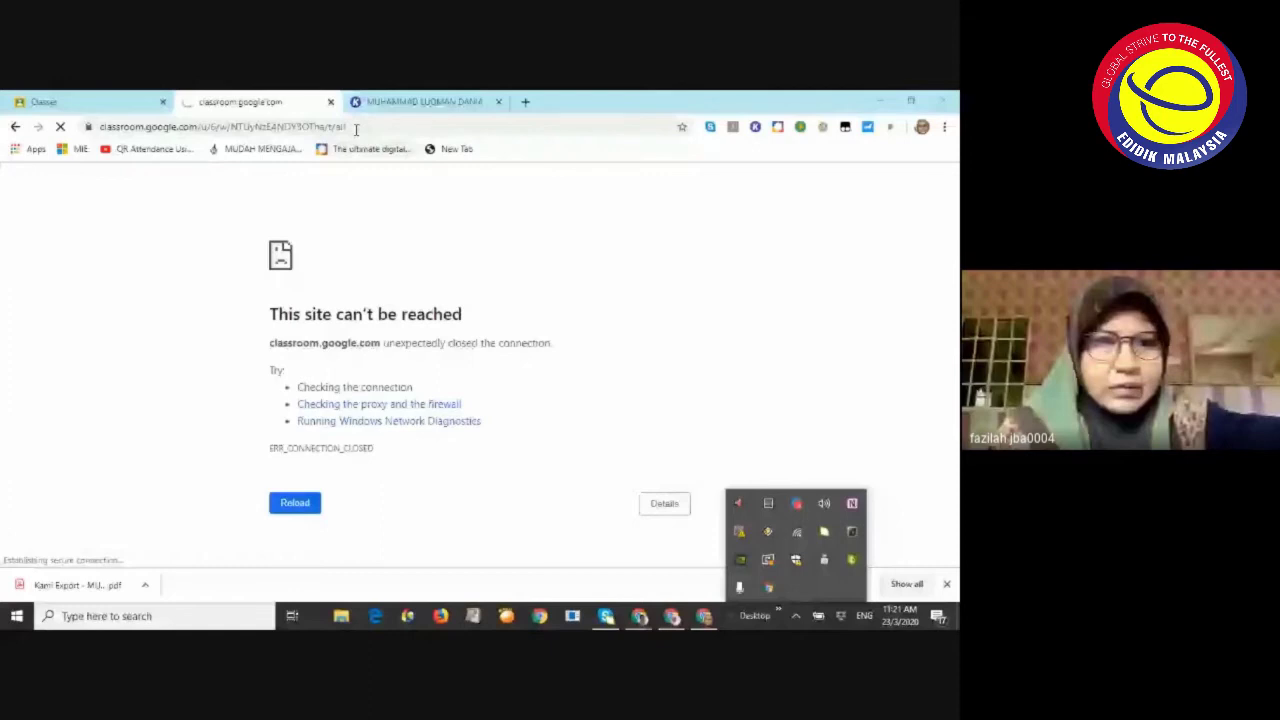
Retry loading the Classroom page from the address bar after the 'This site can't be reached' error
left_click(355, 127)
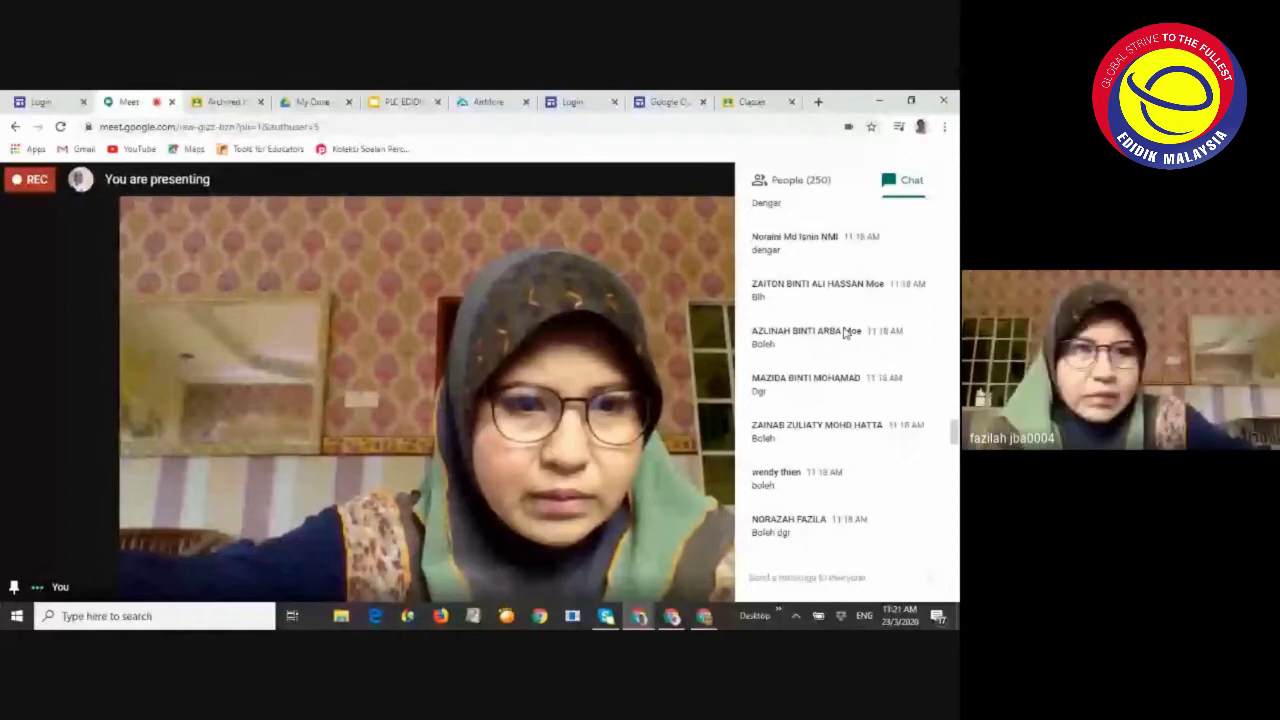
Close the Meet chat panel, dismiss the stop-presenting prompt, then switch to the Classroom window
left_click(677, 610)
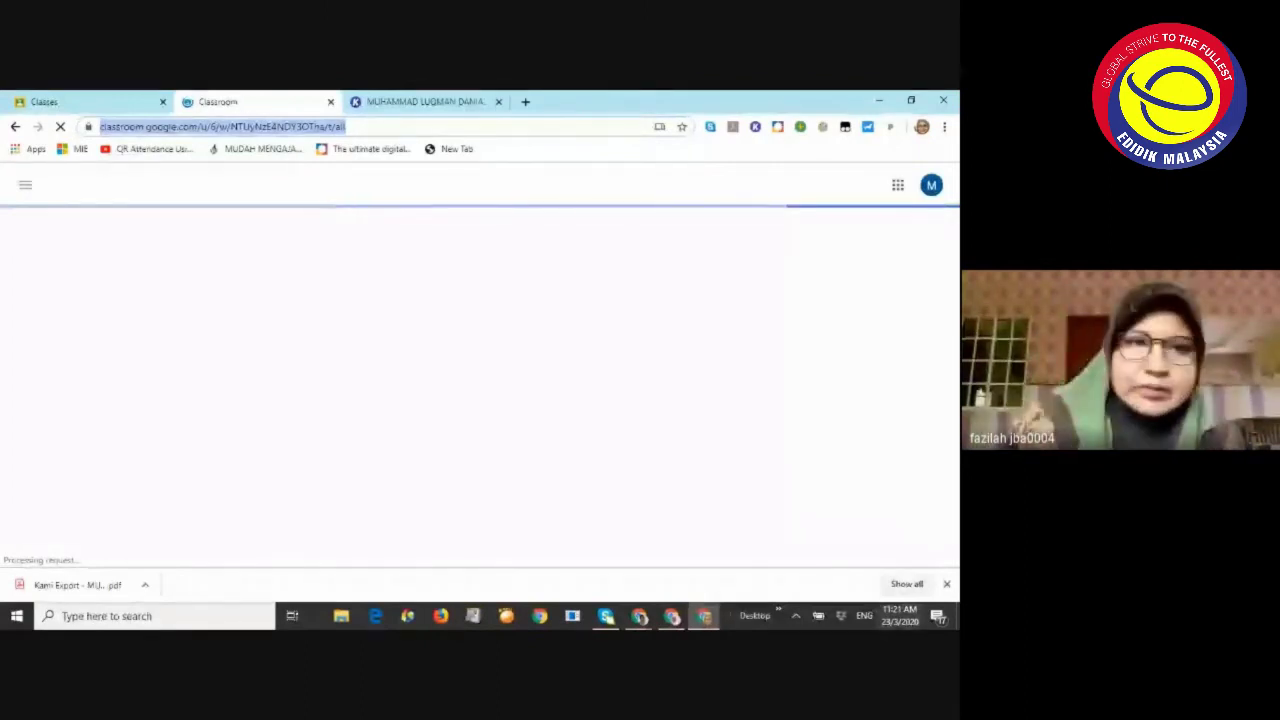
mouse_move(615, 598)
left_click(487, 558)
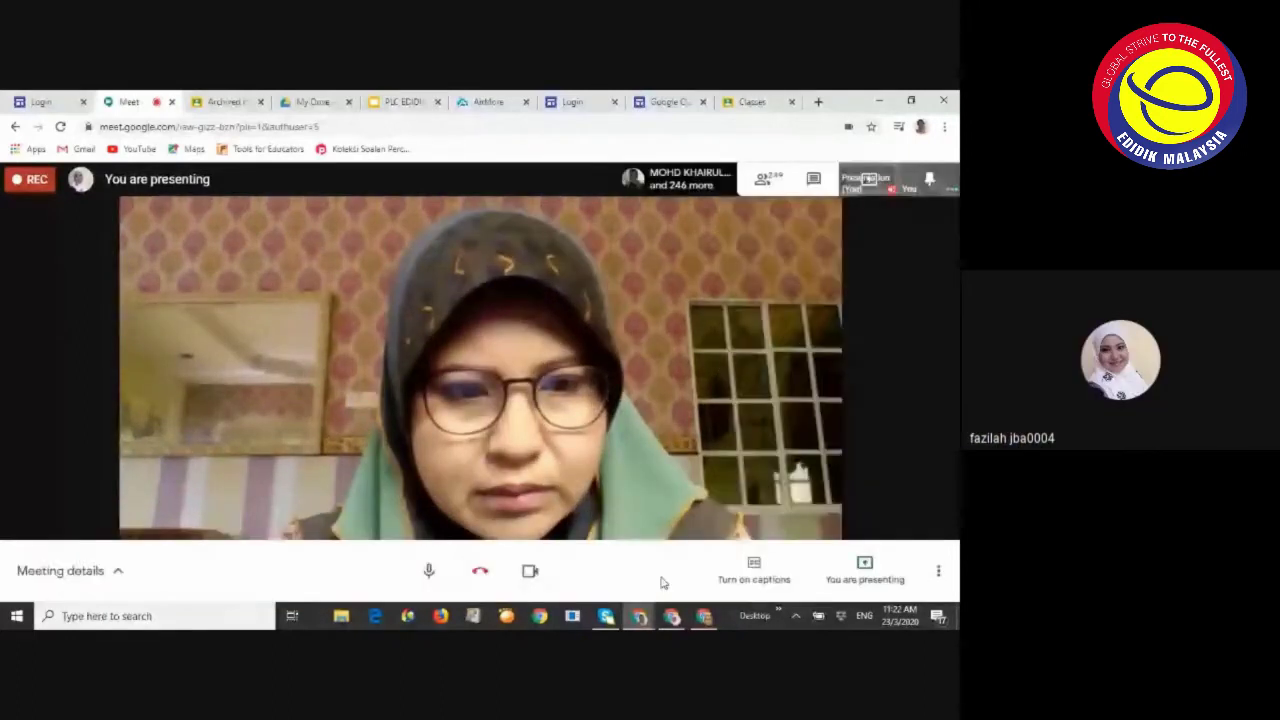
left_click(864, 570)
left_click(769, 512)
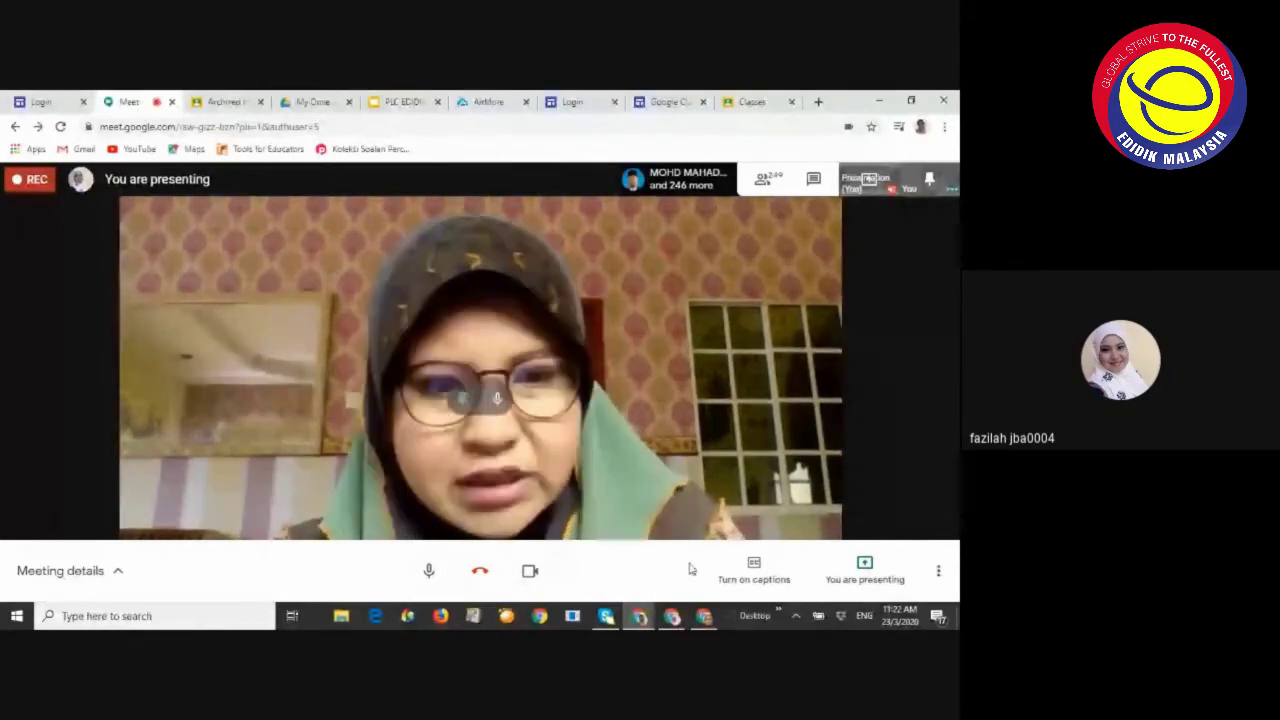
left_click(705, 615)
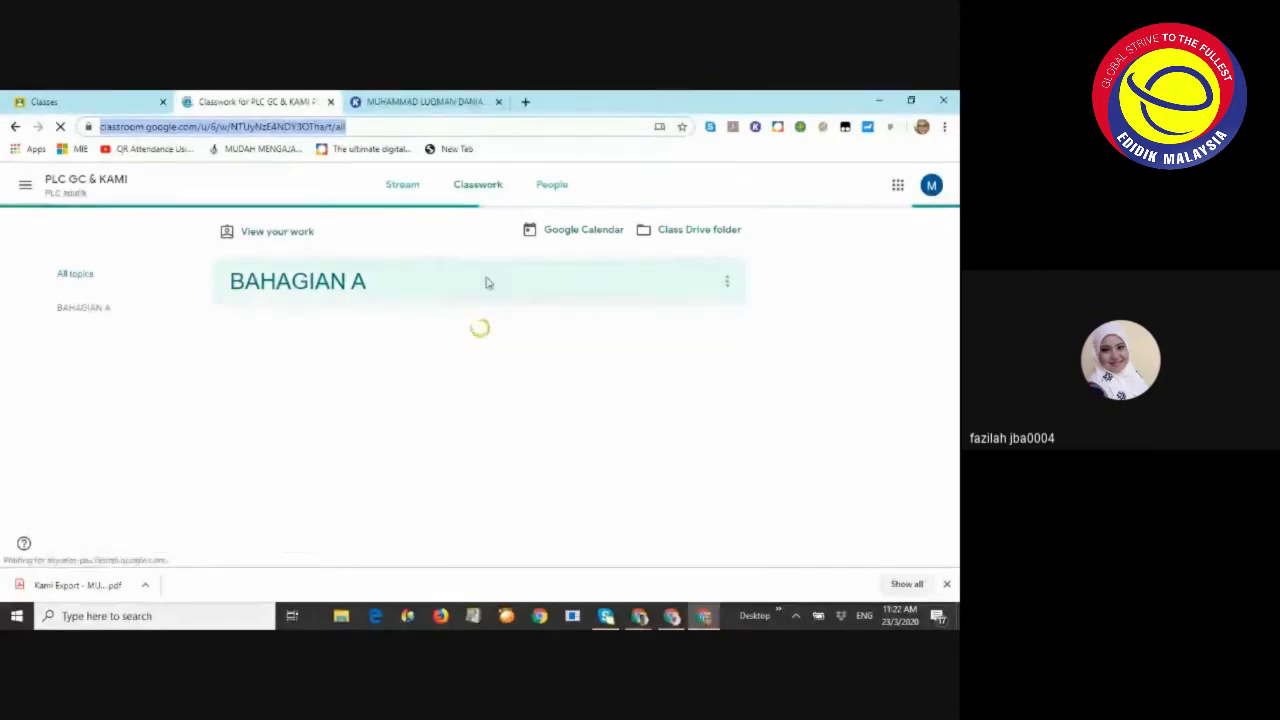
Expand Latihan 2 under BAHAGIAN A, check the Kami export tab, and return to Classwork
left_click(640, 614)
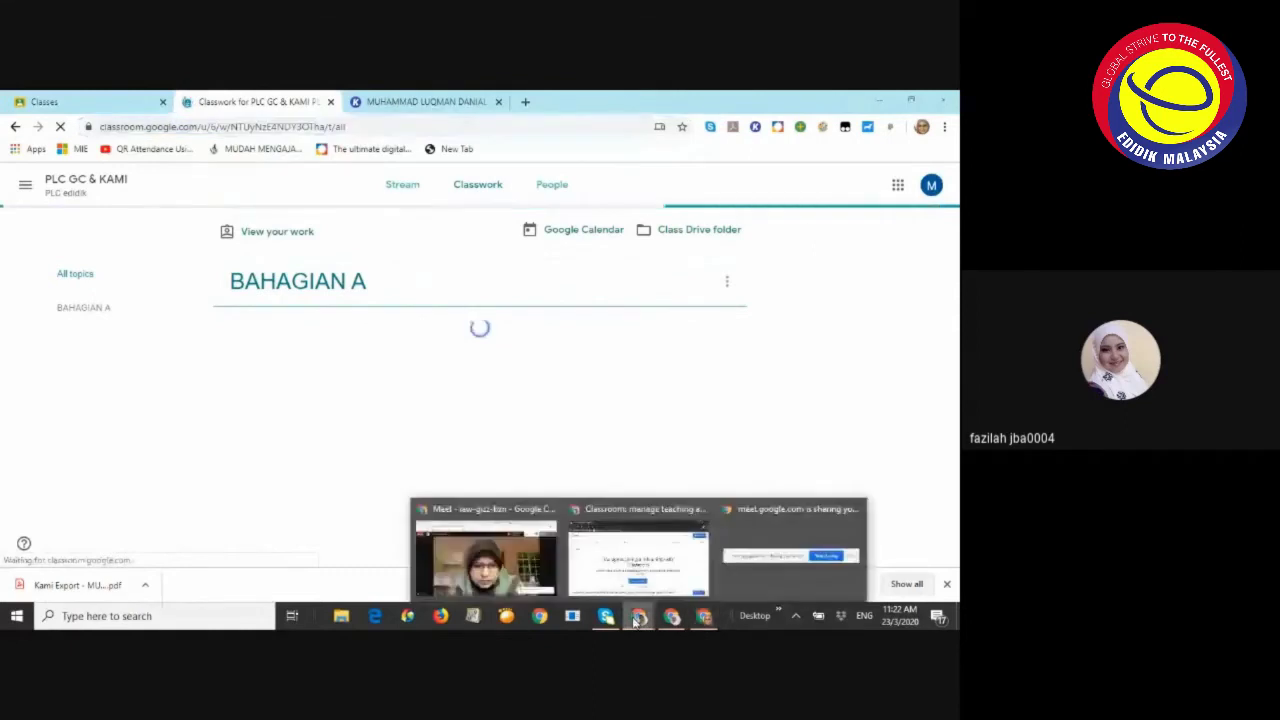
left_click(524, 548)
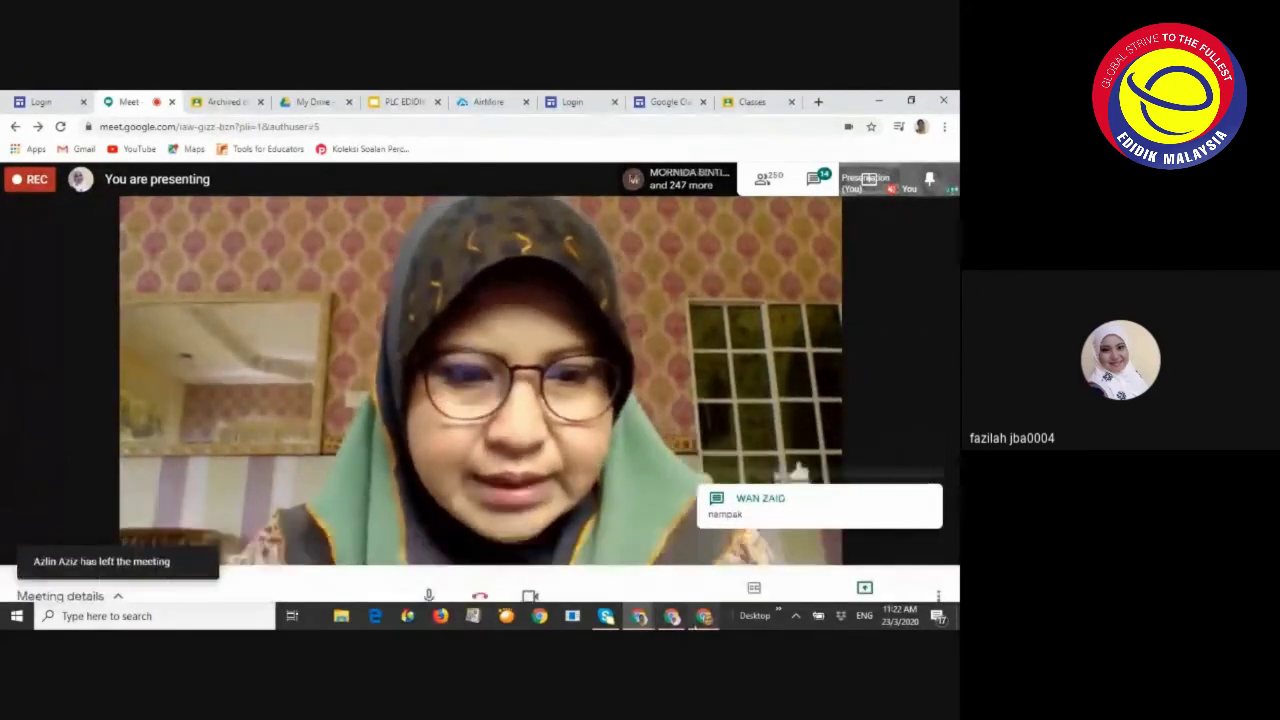
key("alt+Tab")
left_click(300, 336)
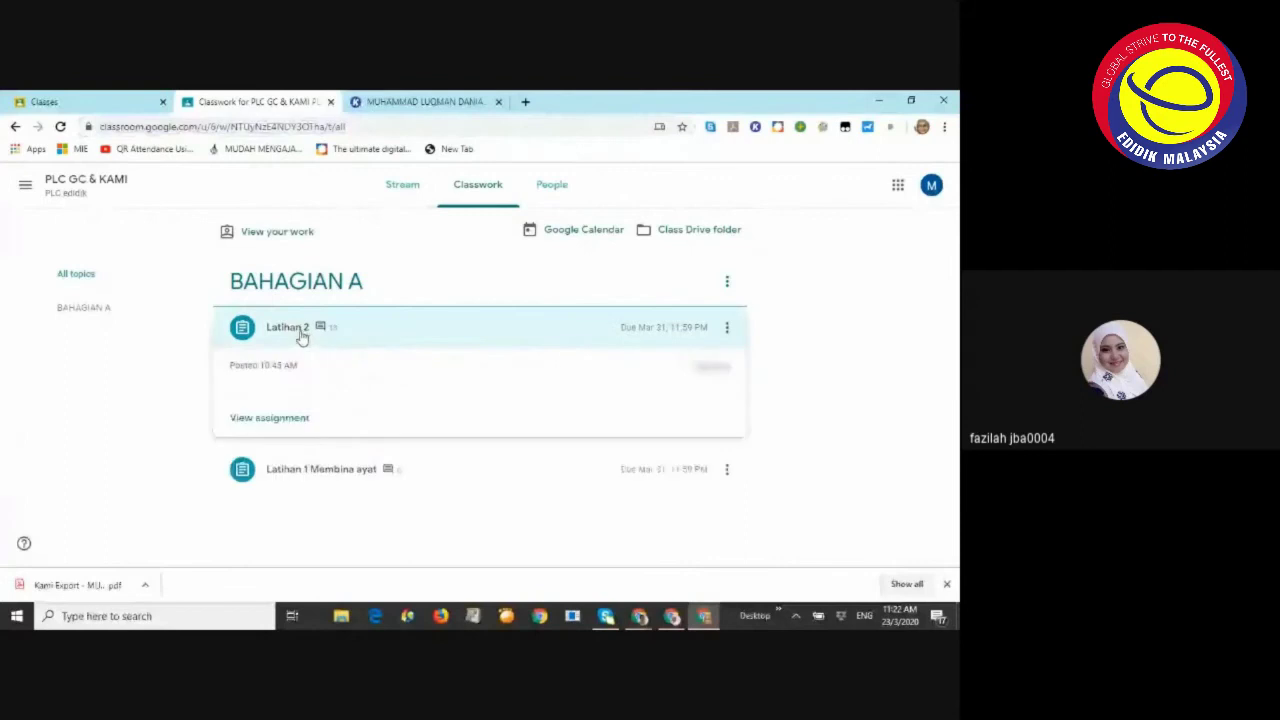
left_click(405, 102)
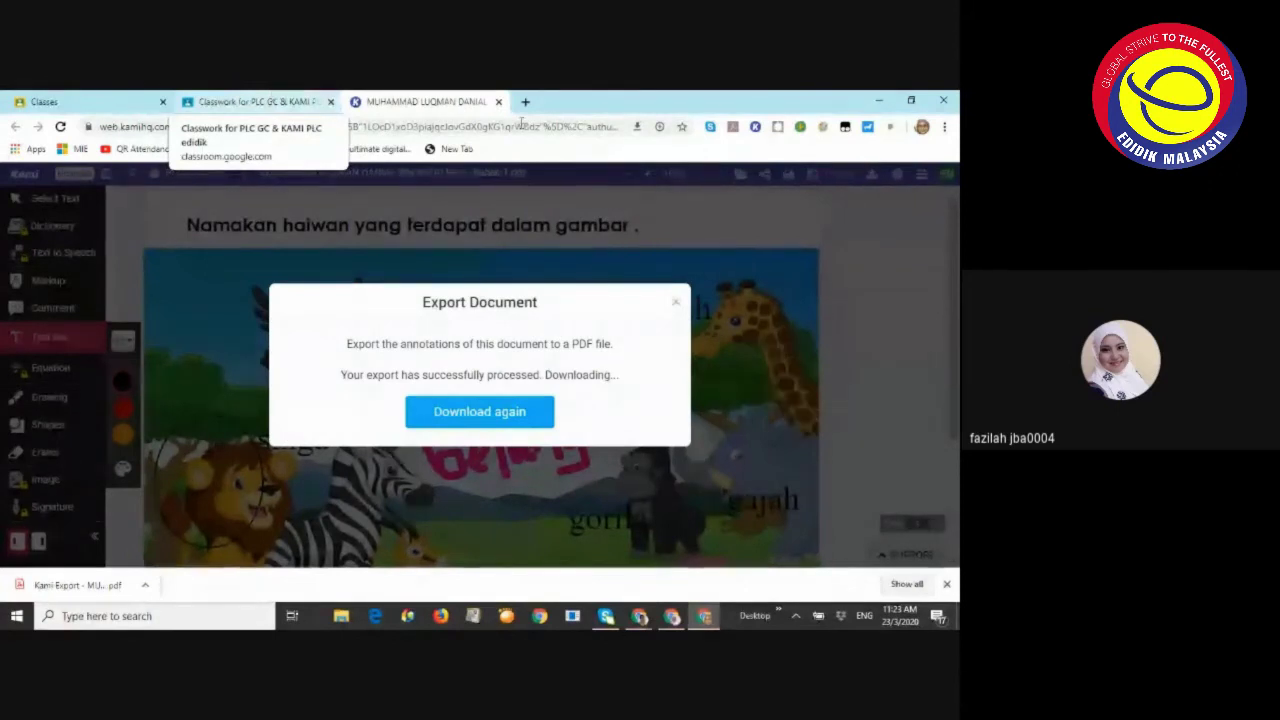
left_click(274, 99)
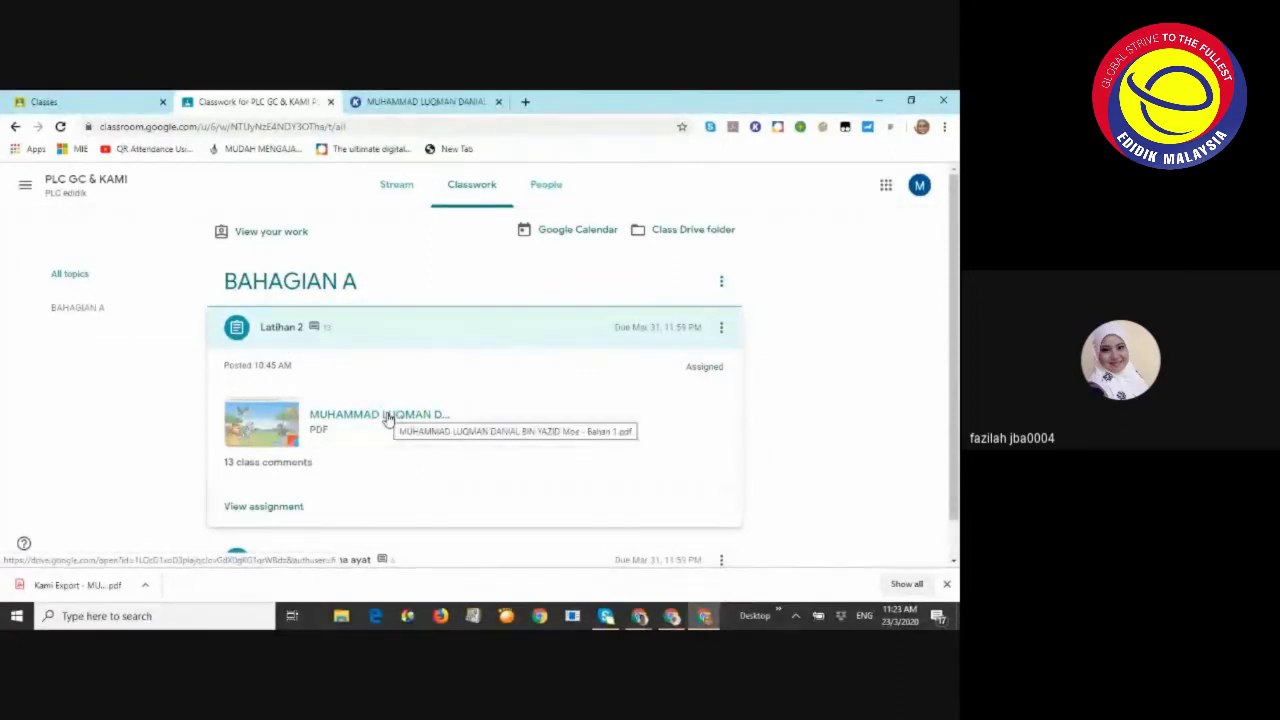
On the Latihan 2 page, remove the attached template PDF and choose Add or create > File
left_click(262, 510)
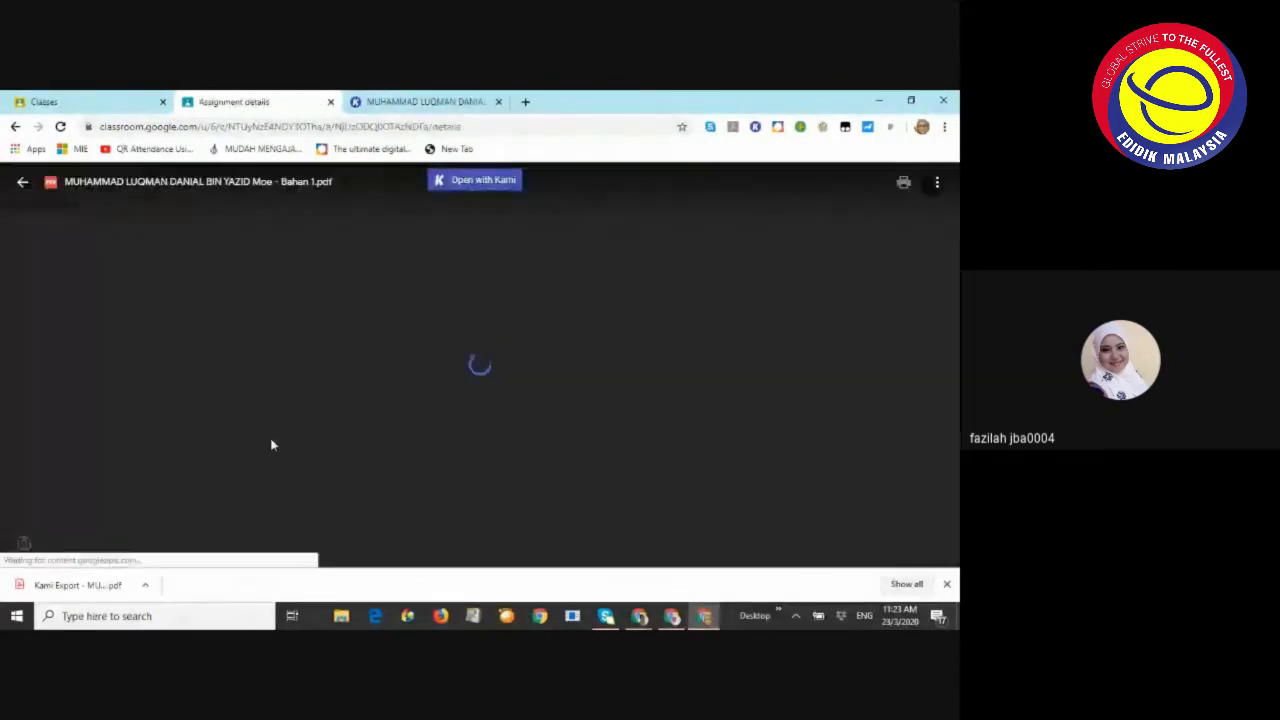
left_click(21, 183)
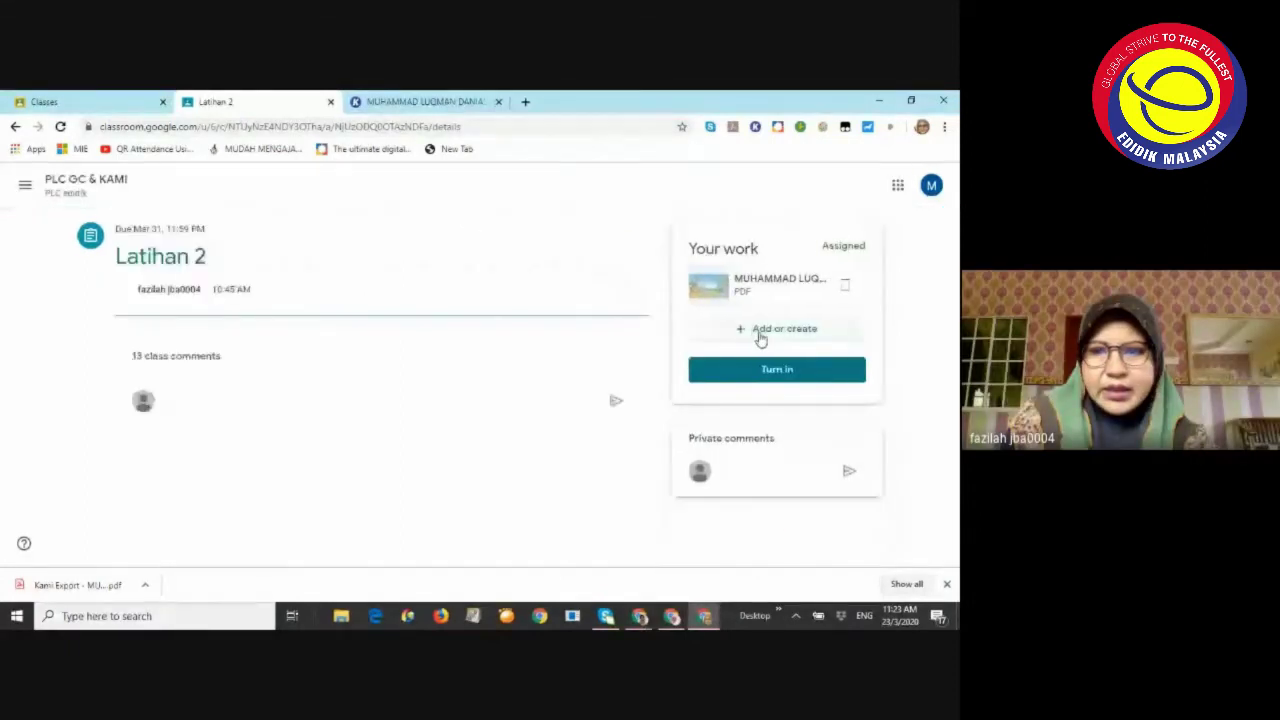
left_click(842, 288)
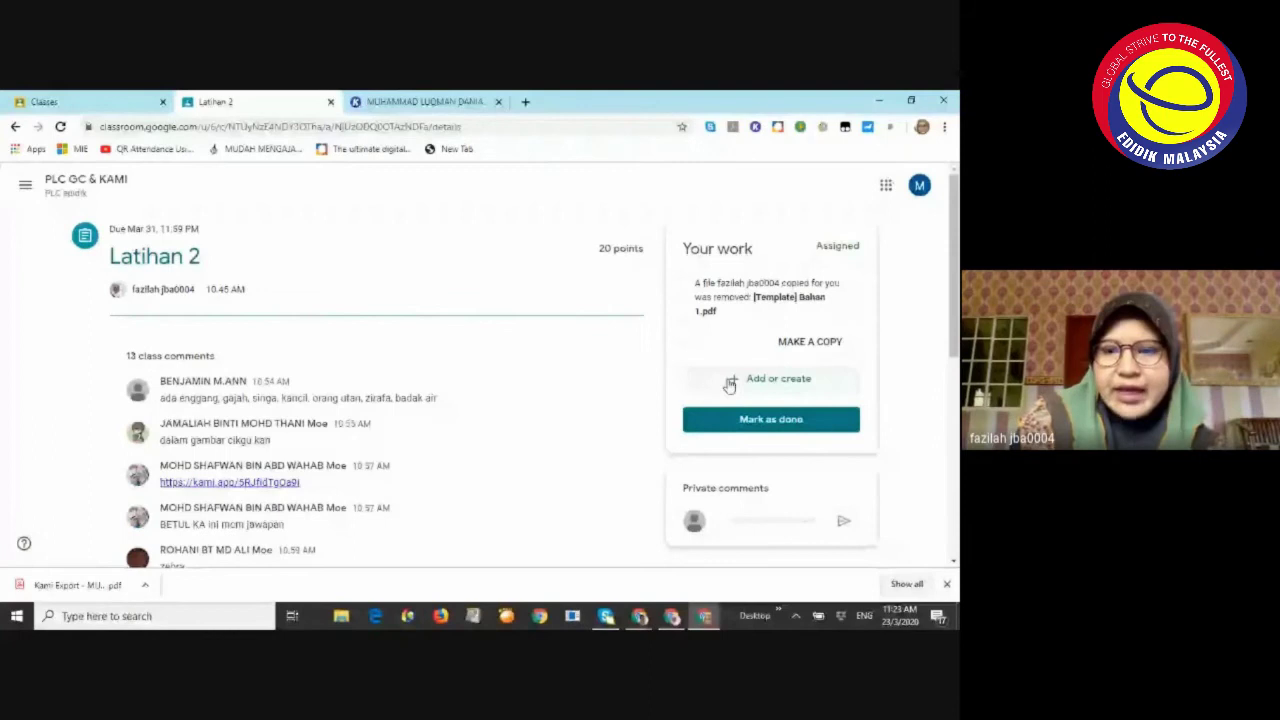
left_click(777, 382)
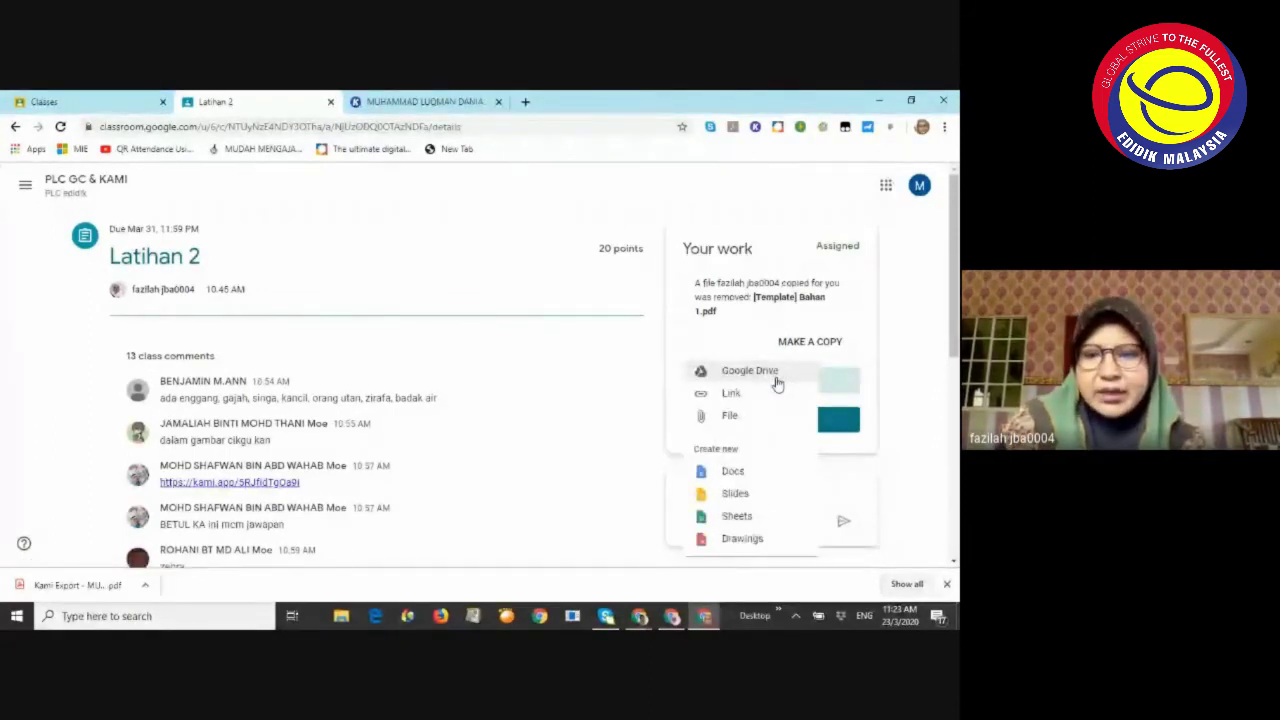
left_click(731, 416)
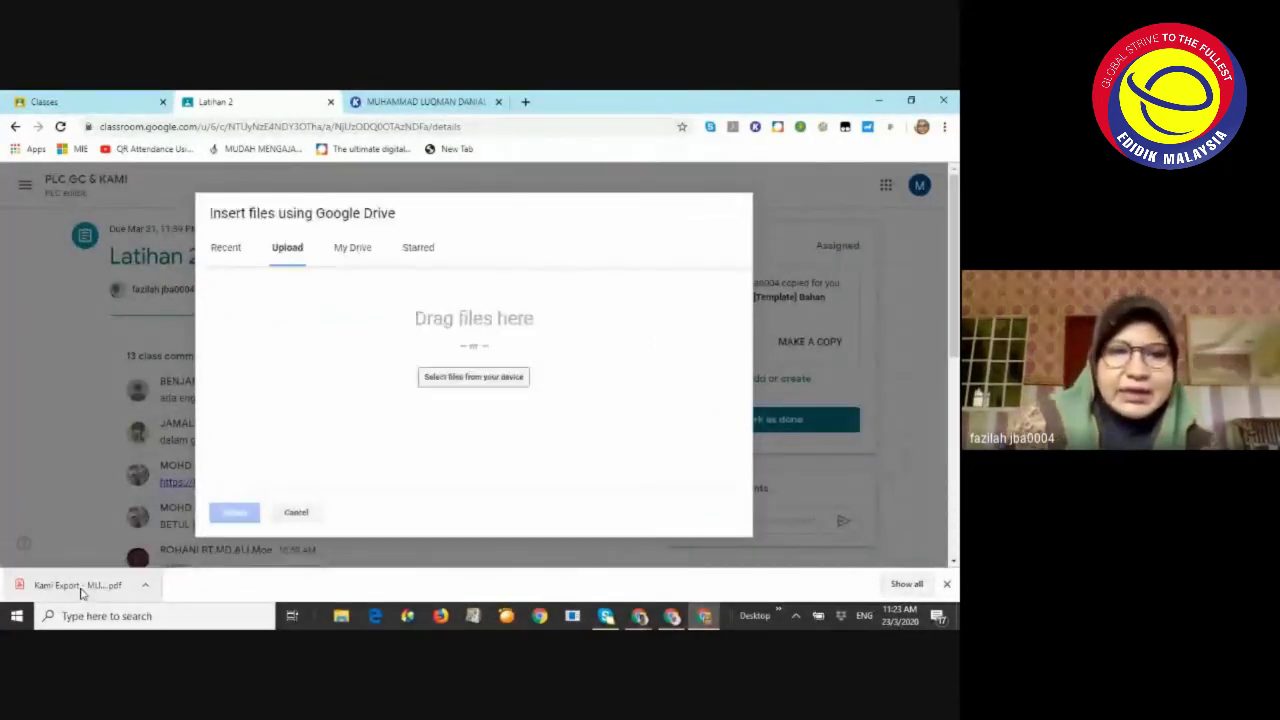
Drag the downloaded Kami Export PDF into the Insert files dialog and upload it
left_click_drag(80, 593, 466, 385)
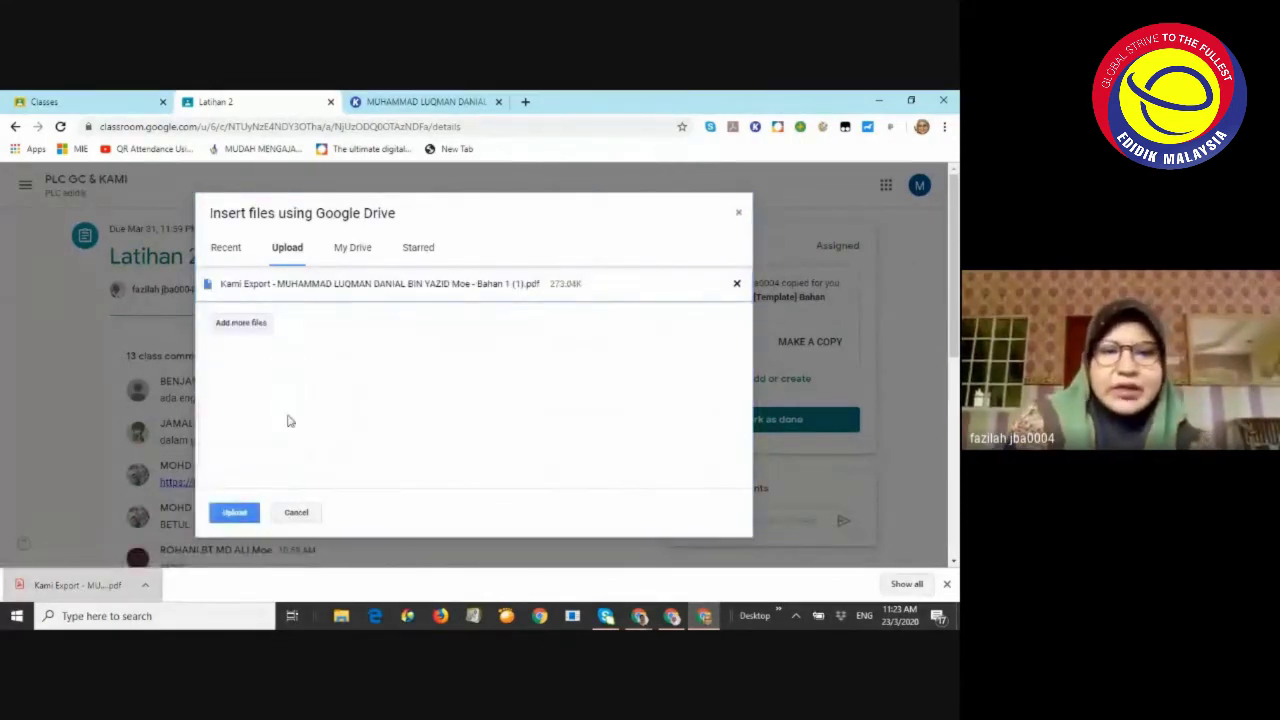
left_click(234, 513)
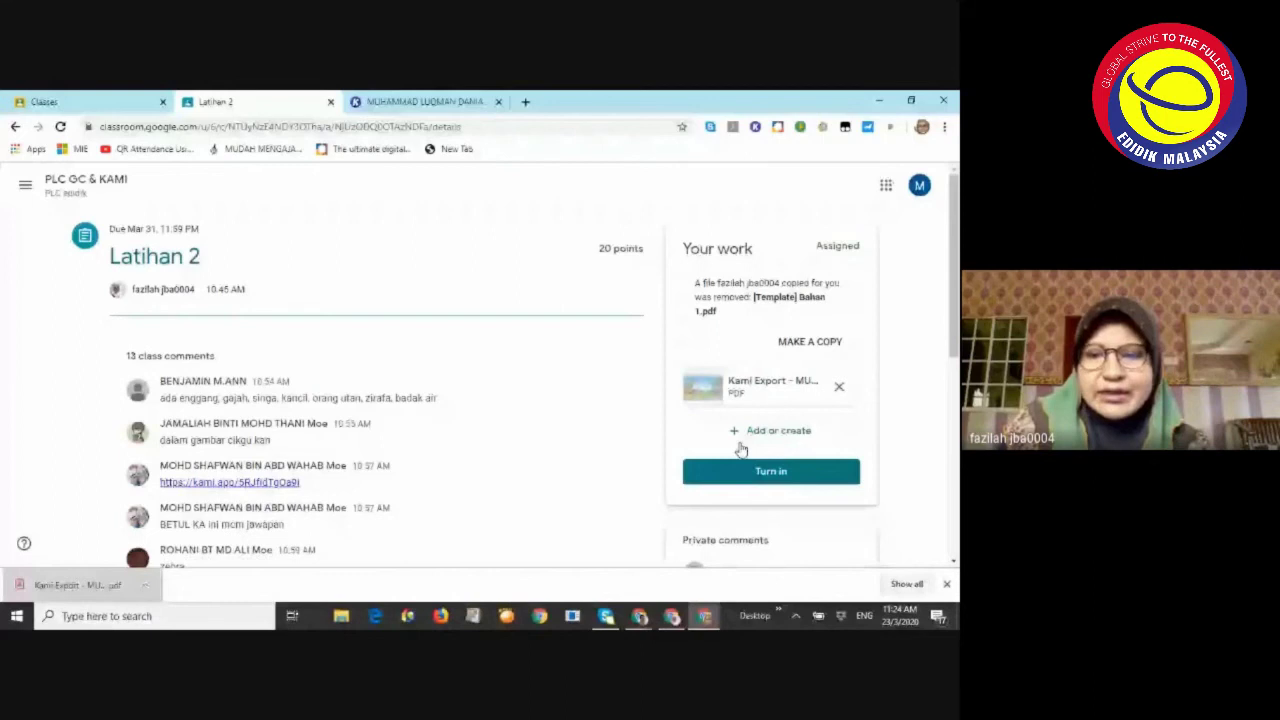
Turn in the Latihan 2 work with its attachment, then switch to the PLC GC & KAMI class window
left_click(770, 474)
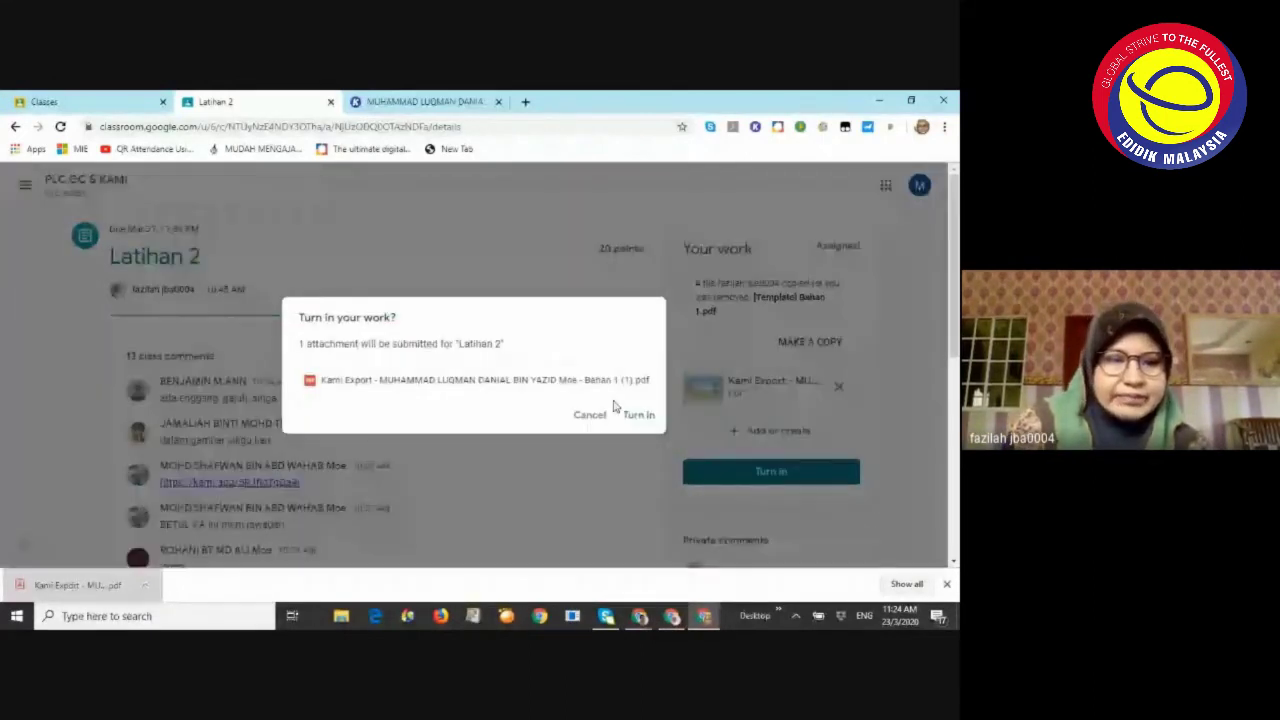
left_click(647, 416)
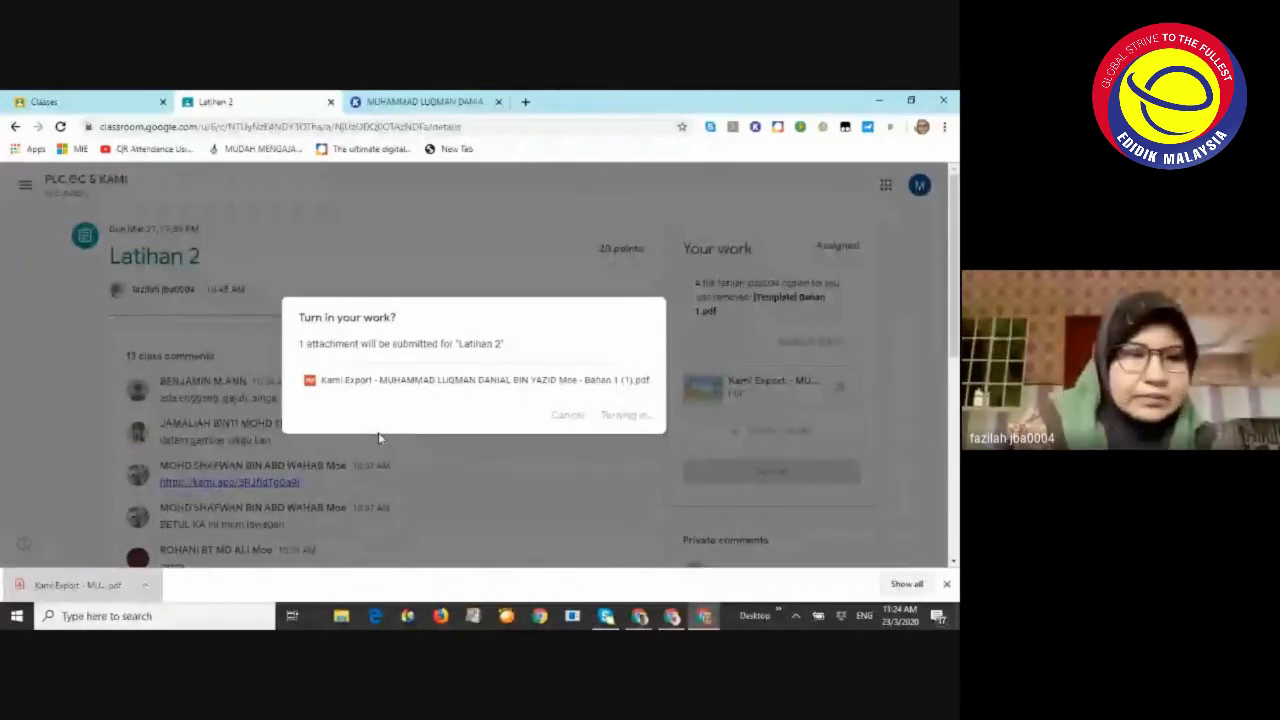
scroll(322, 447, "down", 5)
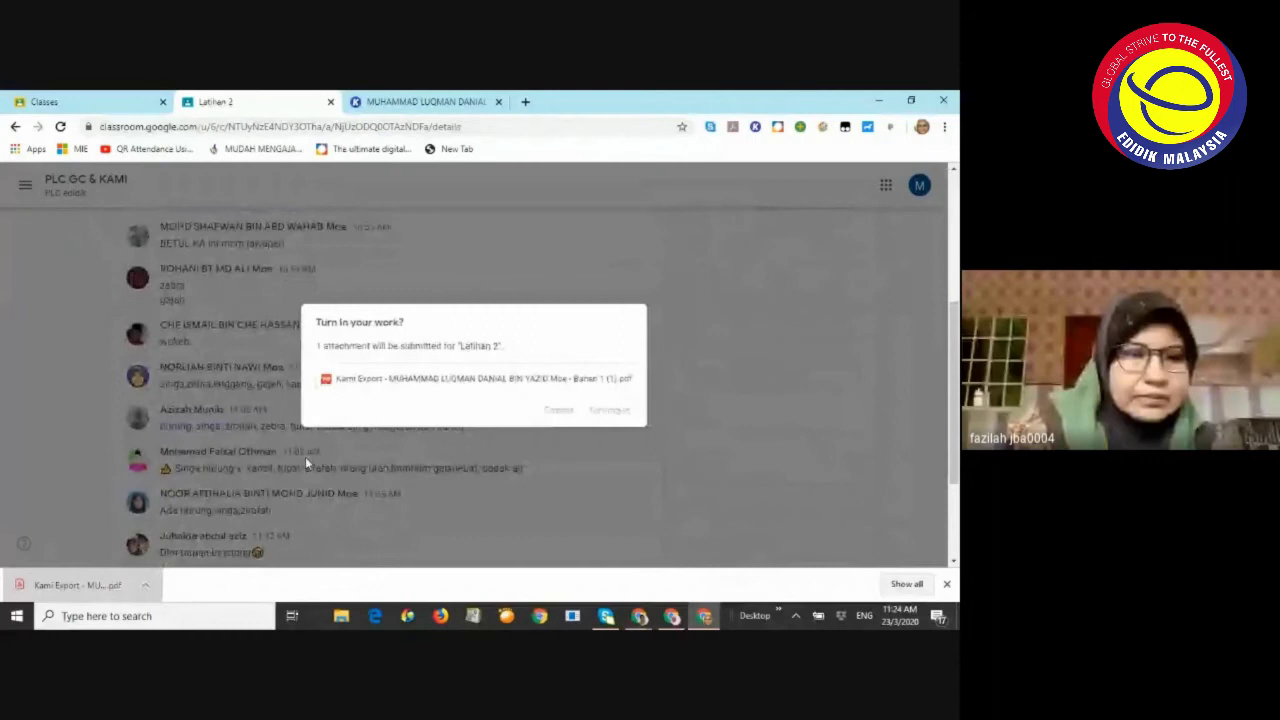
scroll(305, 456, "down", 3)
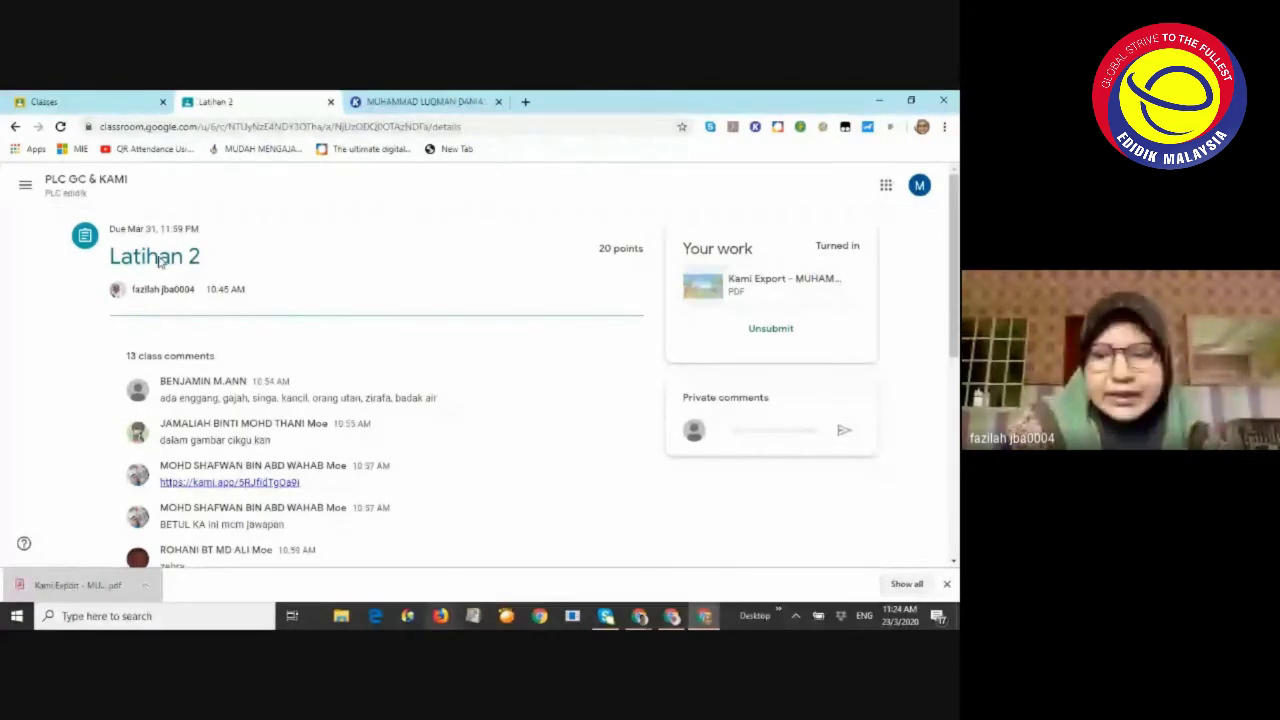
left_click(674, 617)
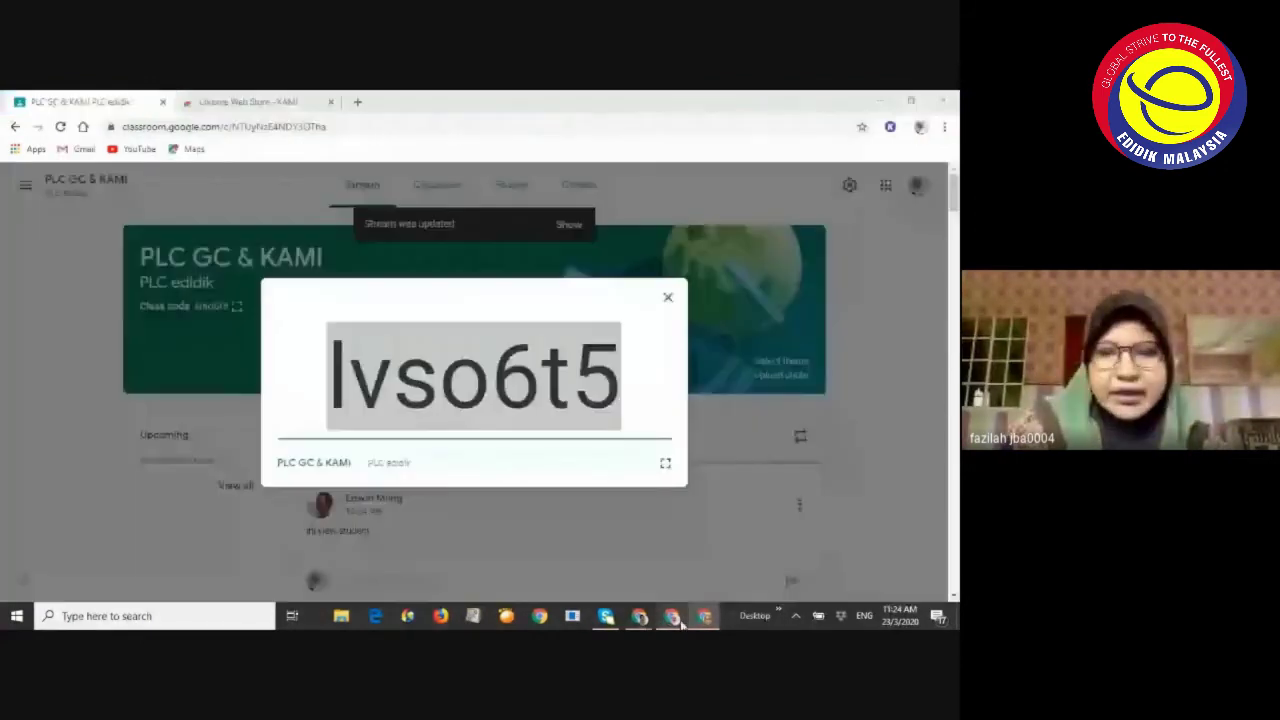
From Classwork, open Latihan 2's turned-in submissions list showing 30 of 156 assigned
left_click(669, 298)
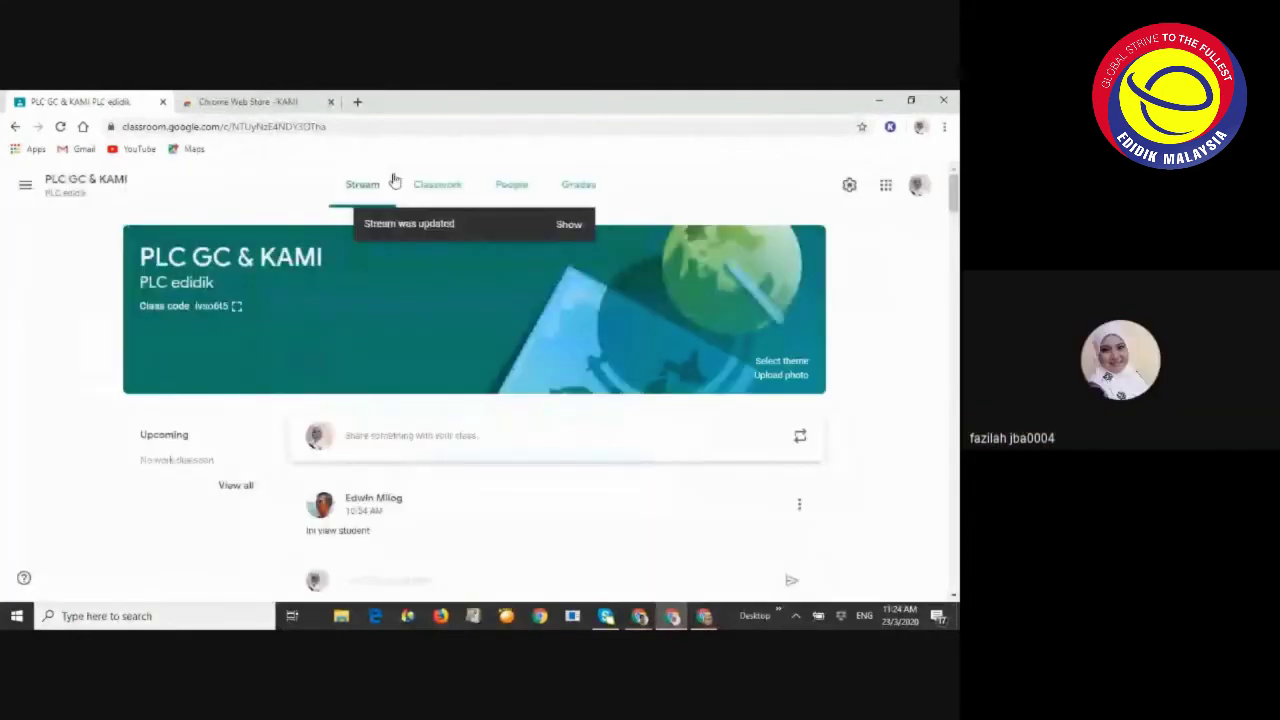
left_click(435, 184)
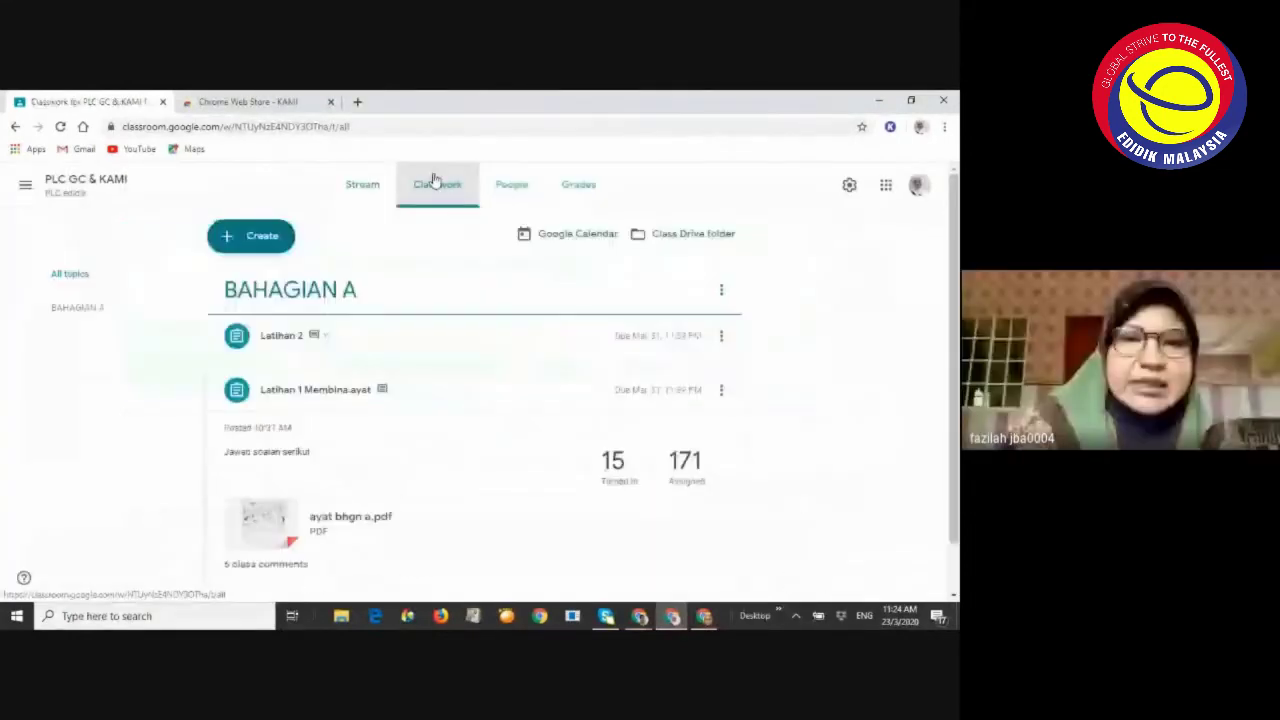
left_click(304, 346)
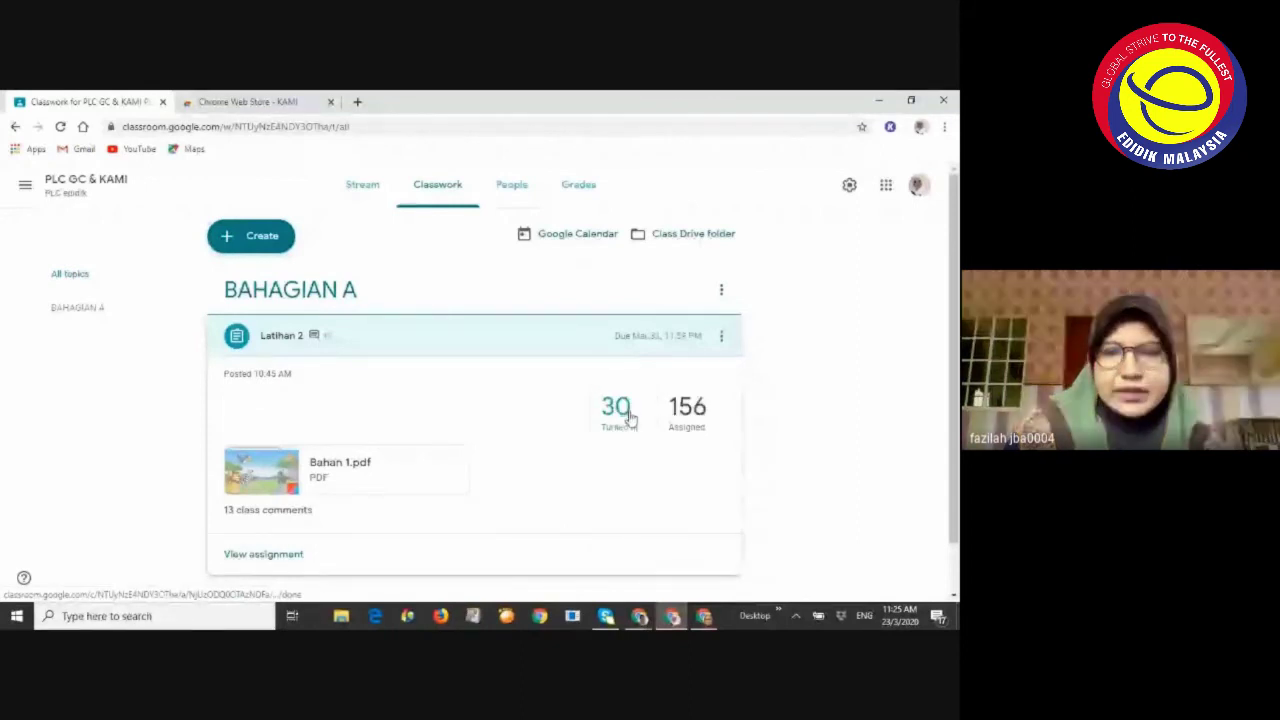
left_click(629, 418)
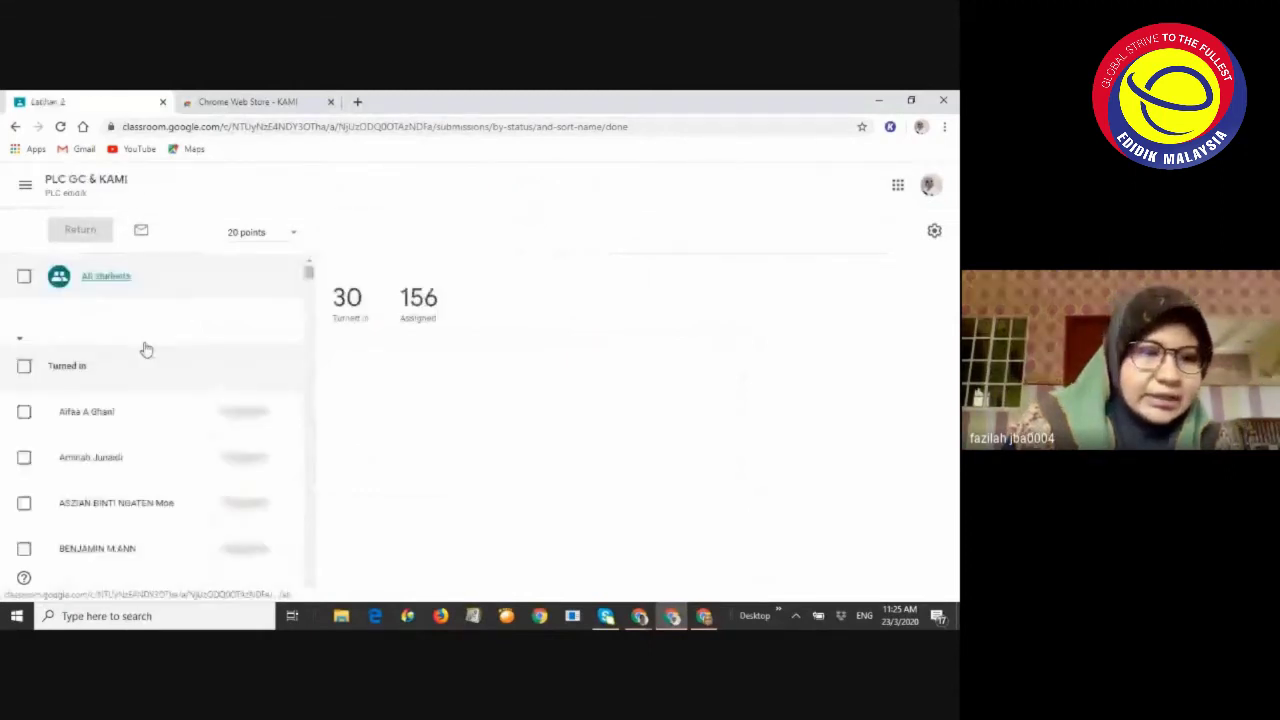
Look over the Latihan 2 cards, 35 turned in of 151, each with a Kami Export PDF
scroll(146, 402, "down", 3)
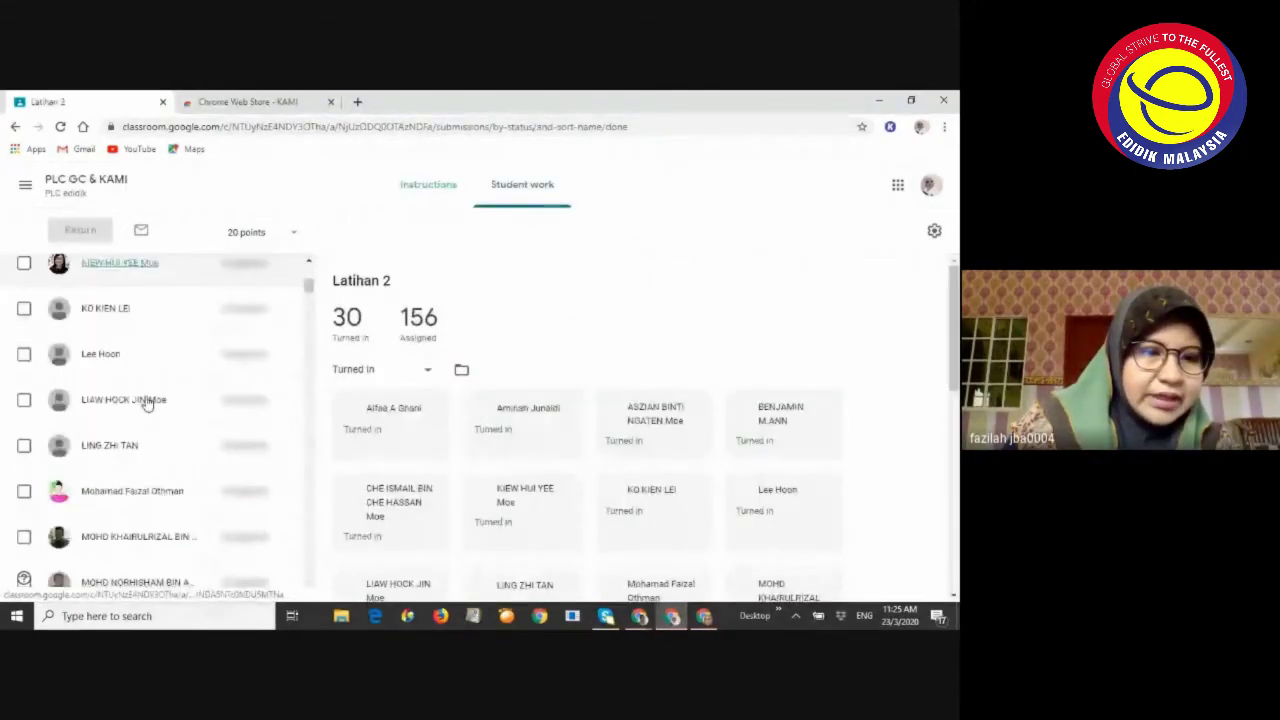
scroll(146, 402, "down", 3)
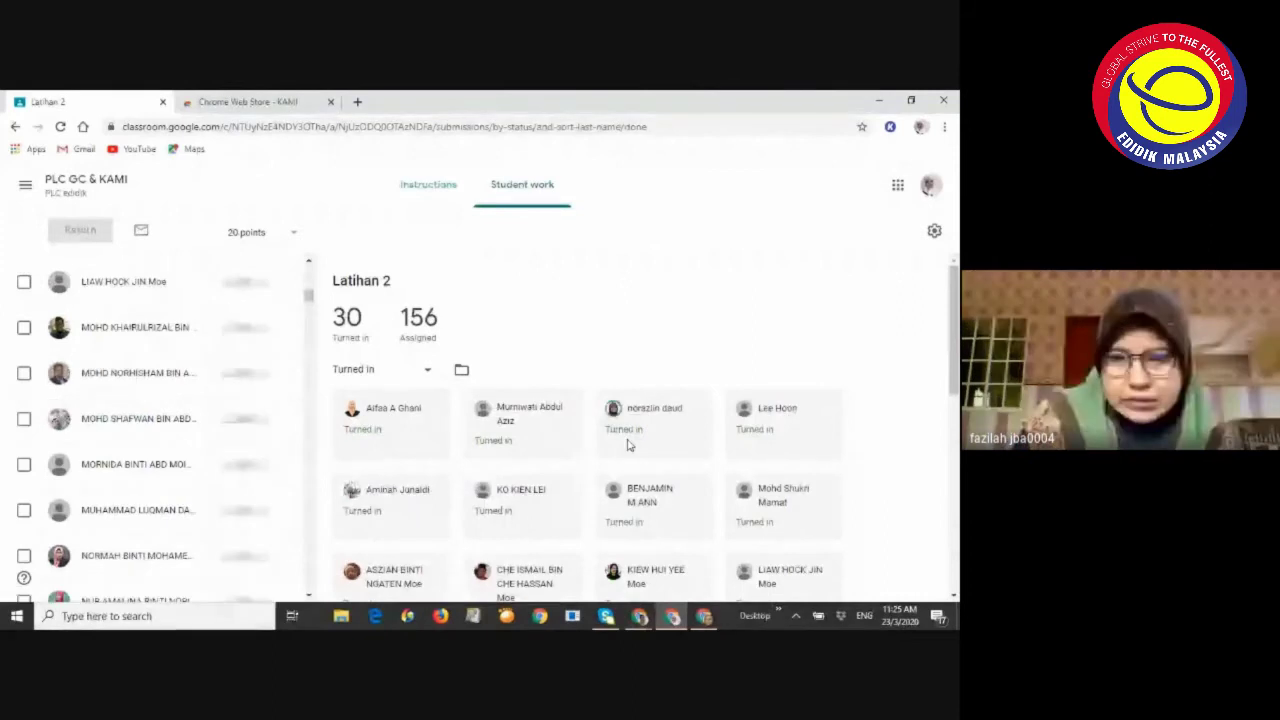
scroll(610, 450, "down", 5)
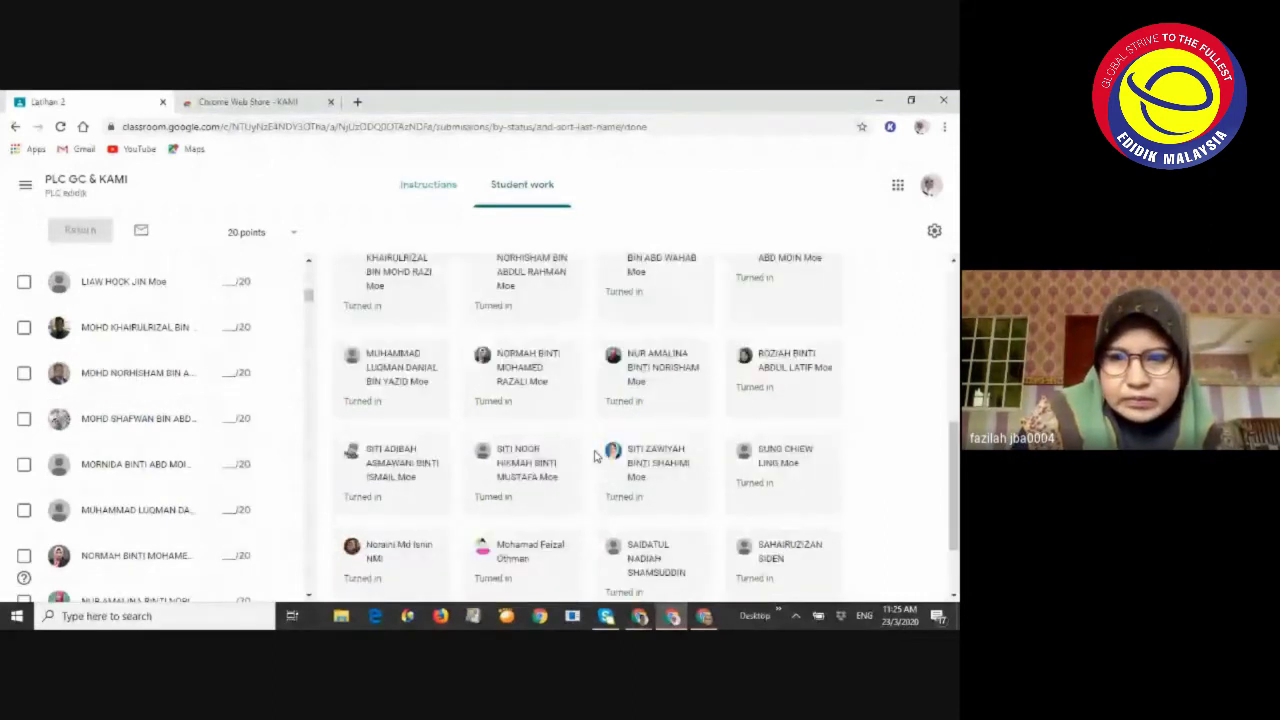
scroll(596, 454, "up", 2)
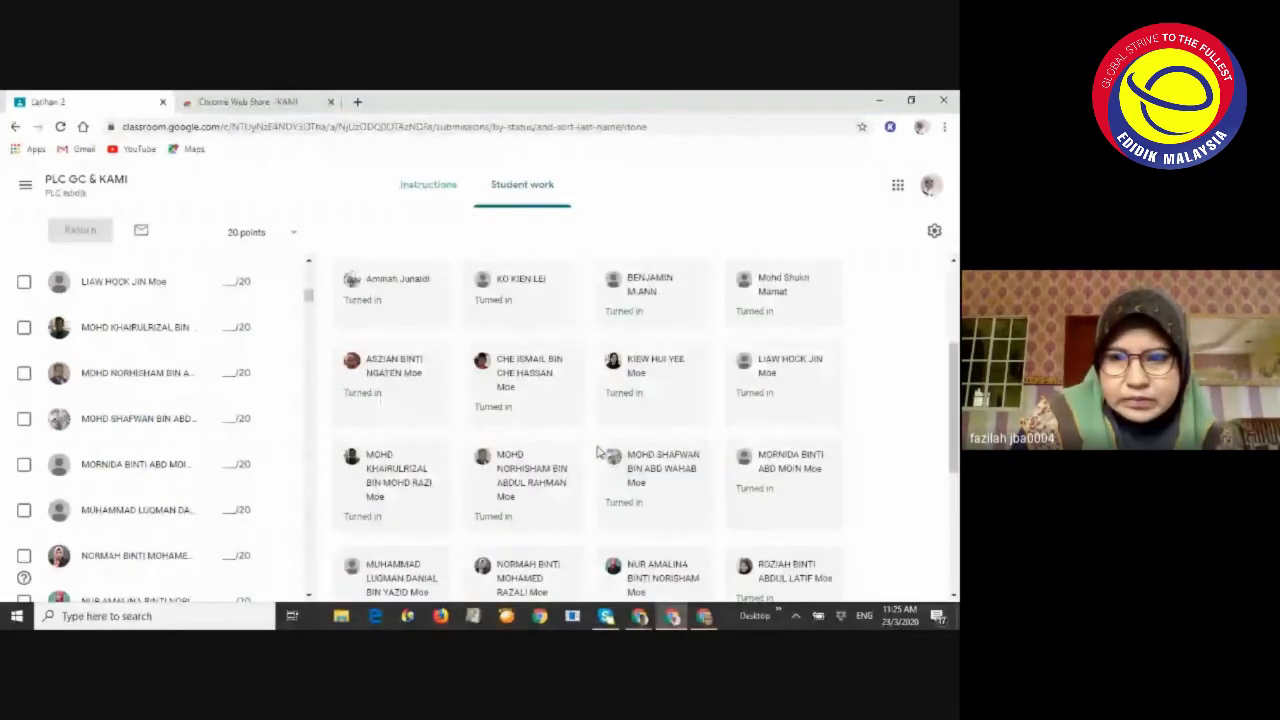
scroll(590, 430, "up", 2)
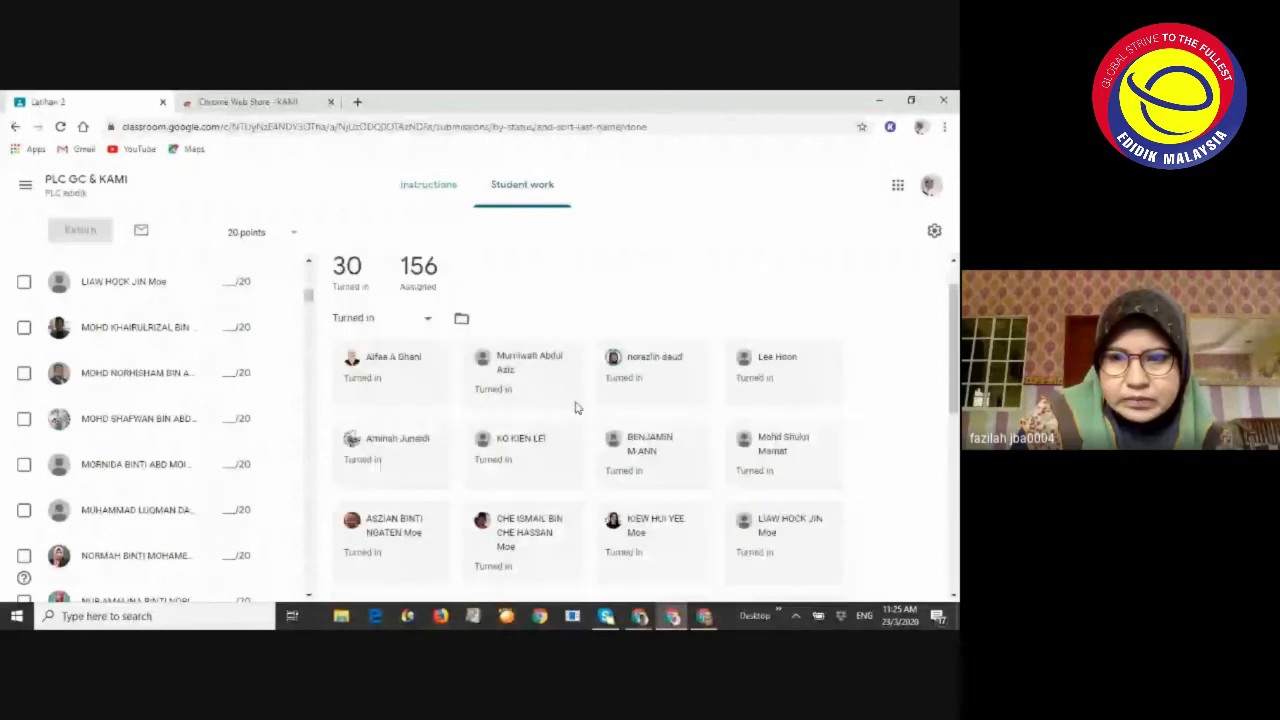
scroll(575, 407, "down", 4)
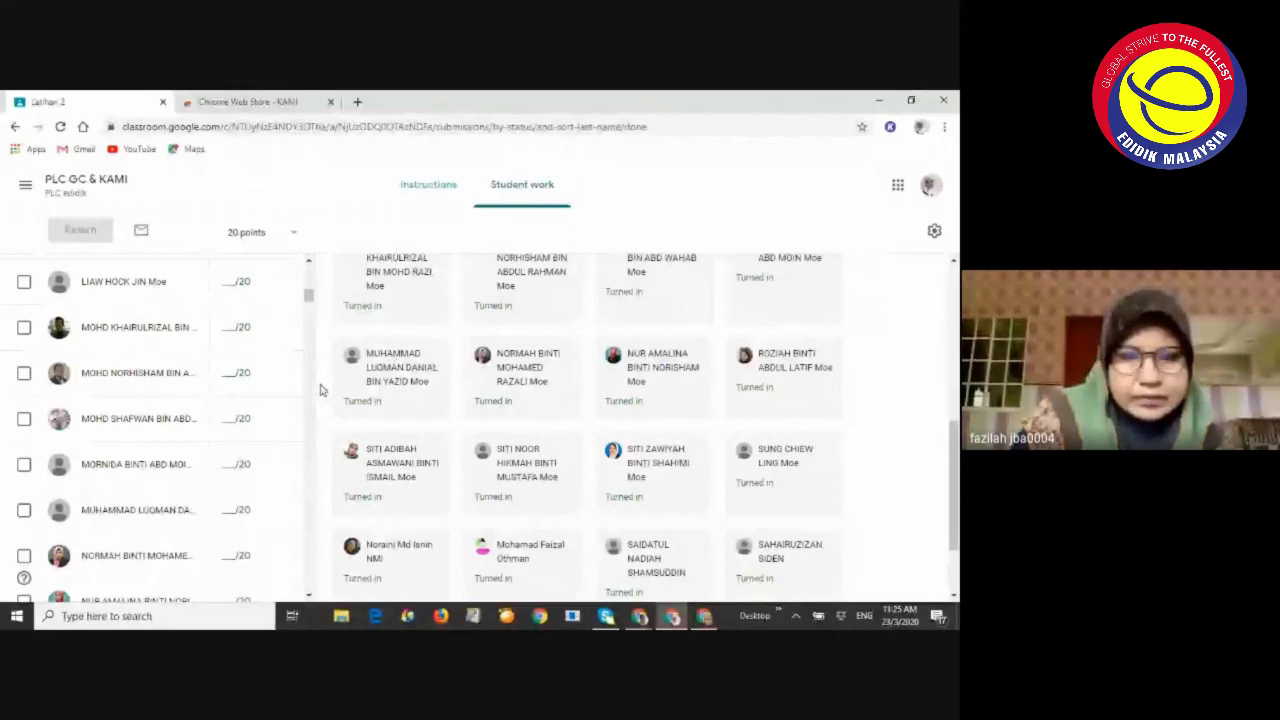
scroll(412, 313, "down", 2)
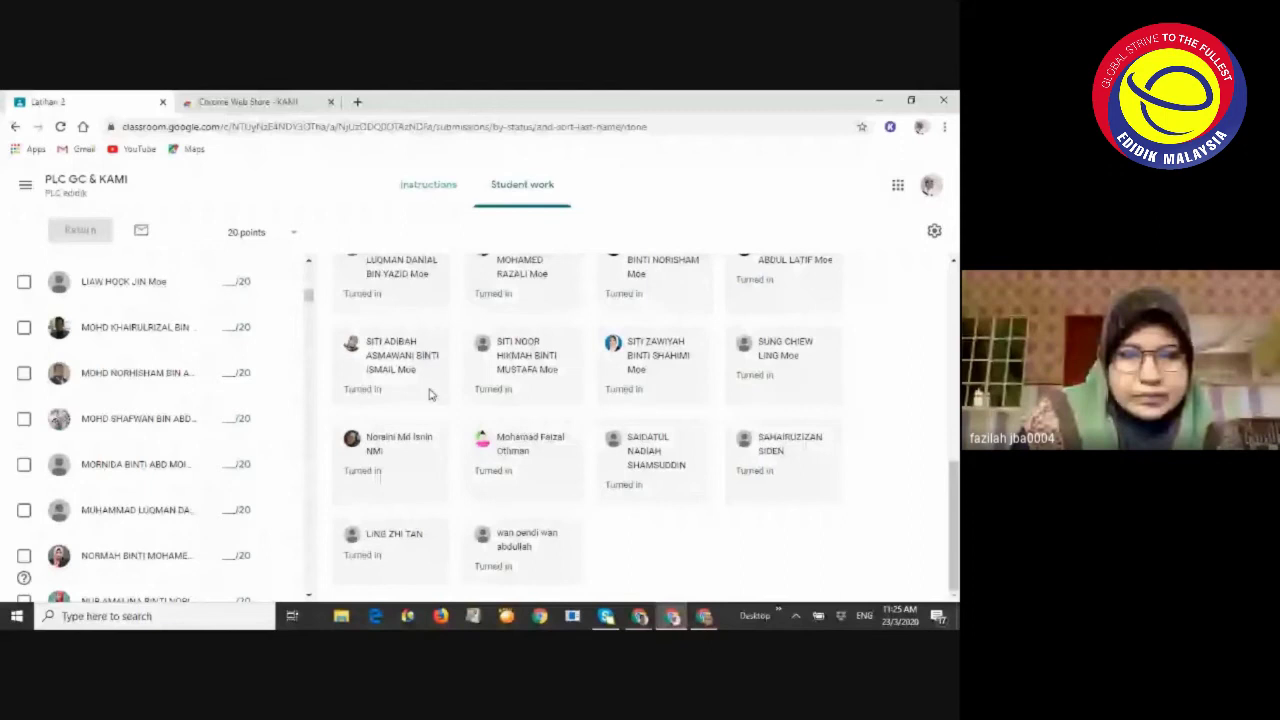
scroll(415, 316, "up", 1)
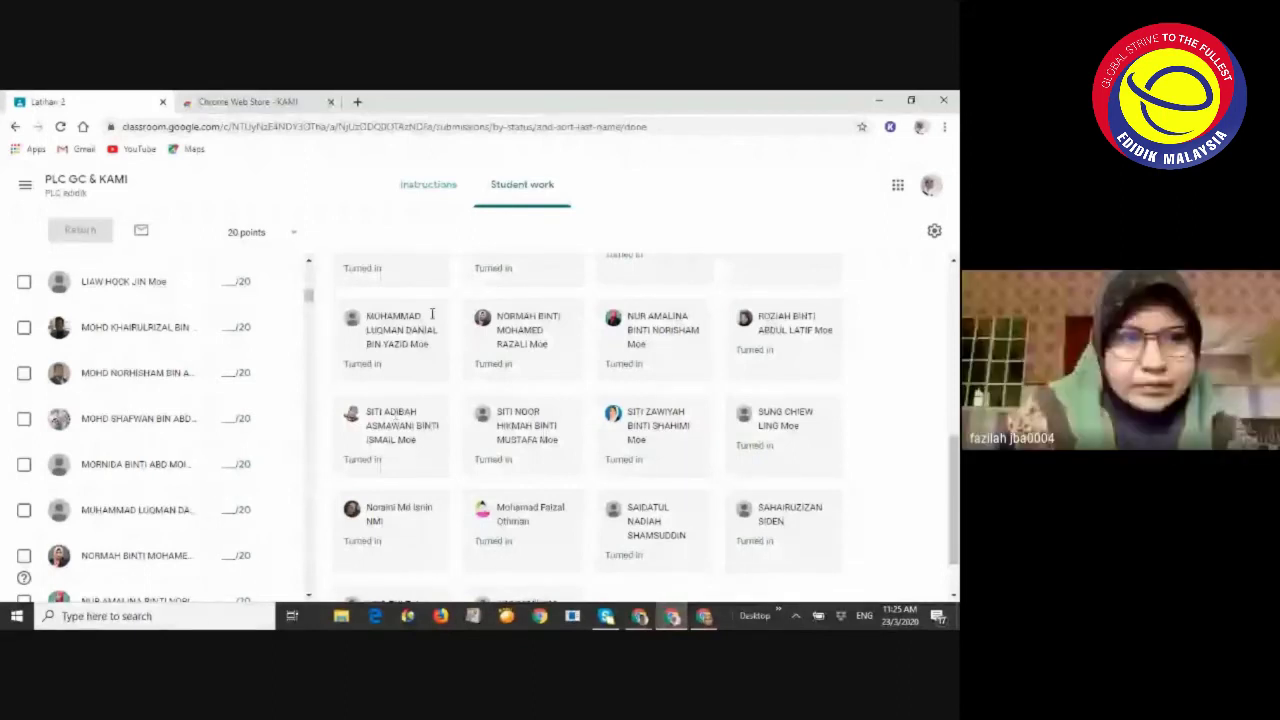
scroll(554, 372, "up", 6)
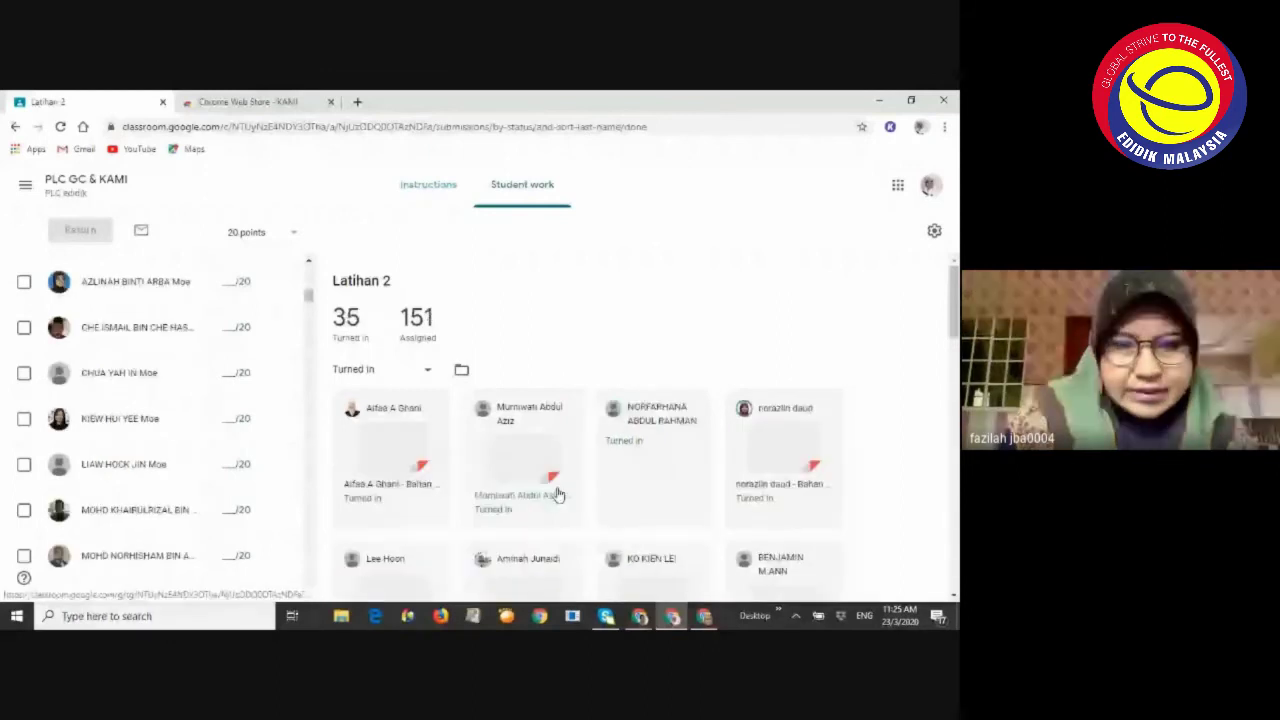
scroll(492, 489, "down", 5)
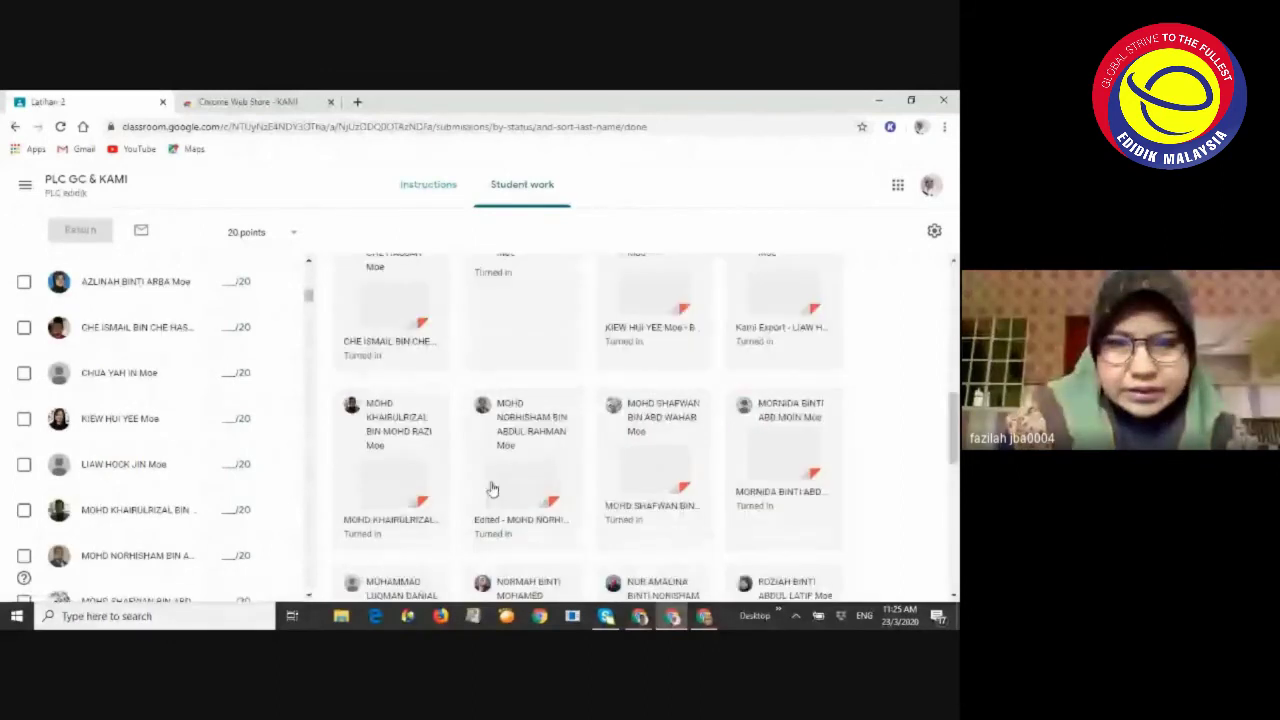
scroll(492, 489, "down", 1)
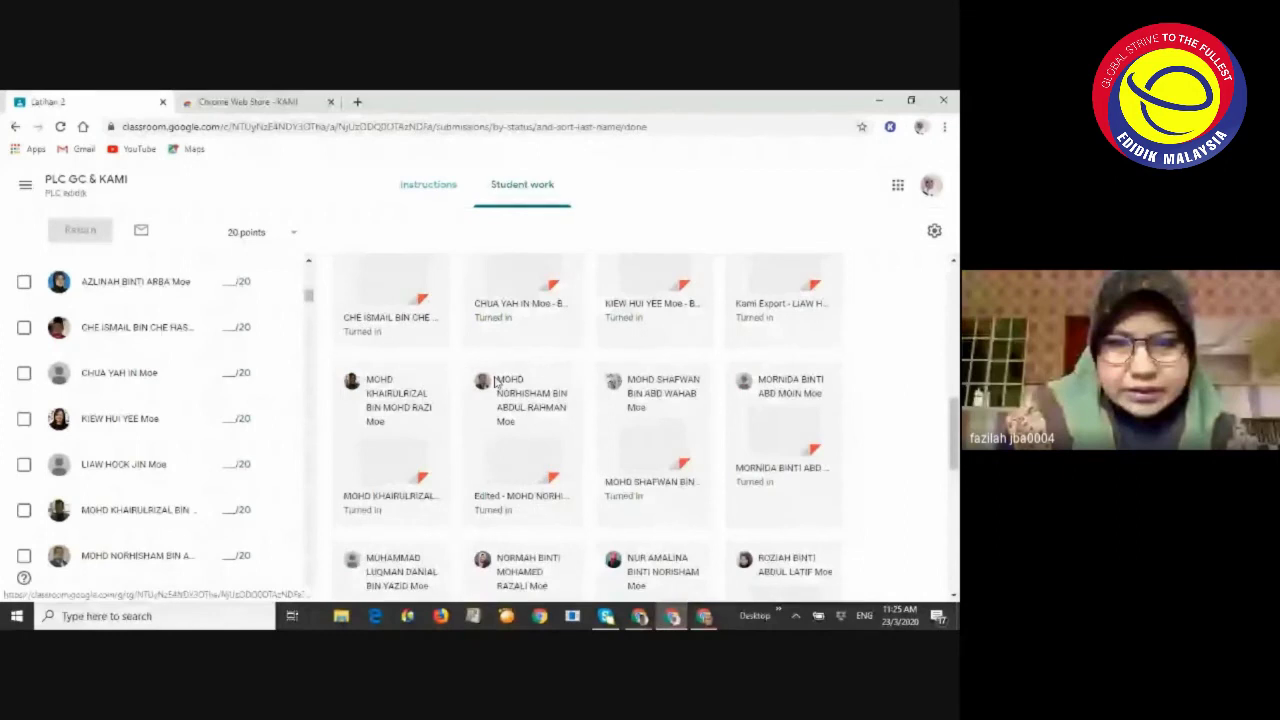
scroll(495, 382, "down", 3)
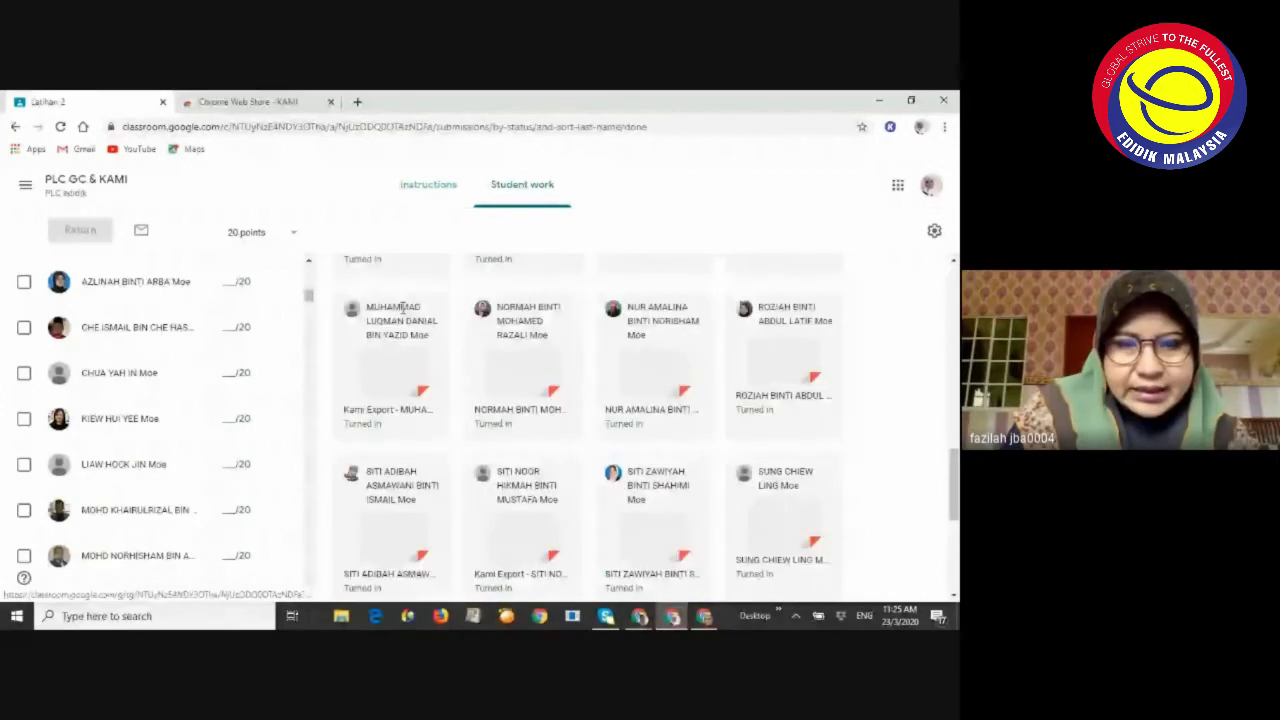
scroll(371, 440, "up", 1)
scroll(378, 452, "up", 1)
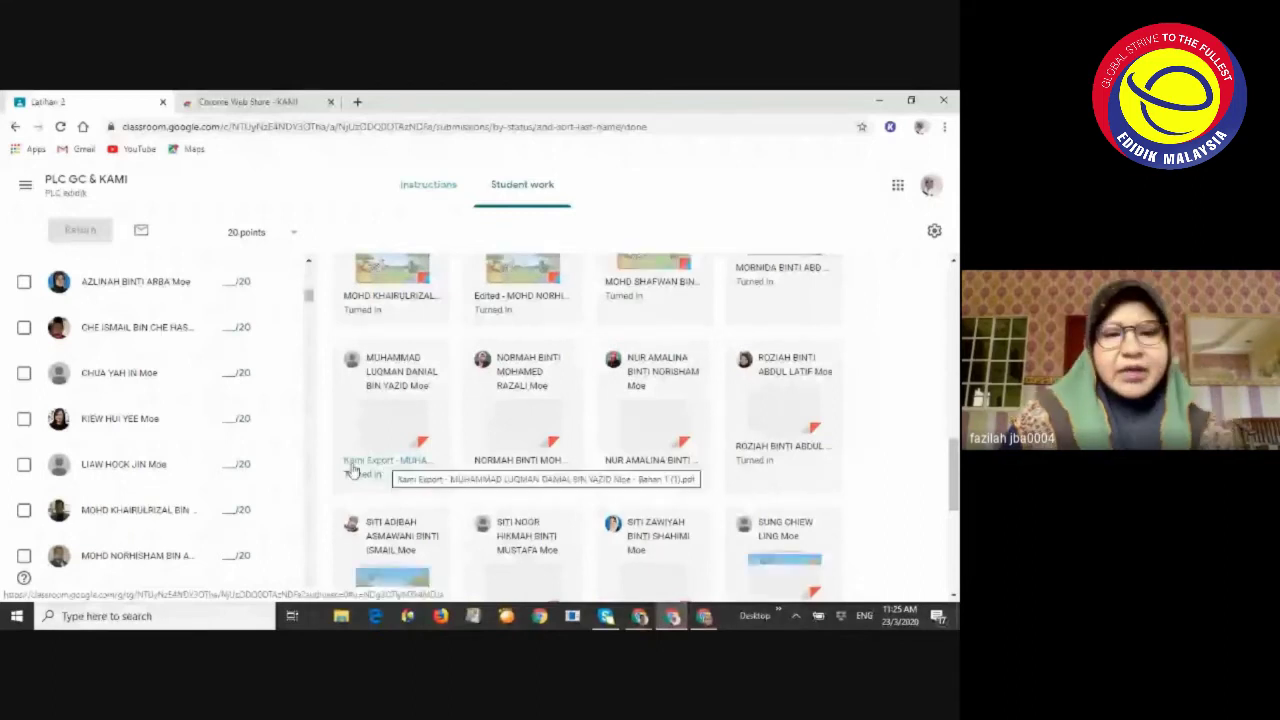
Open a student's Kami Export file in the grading view, then bring the Google Meet call forward
left_click(390, 462)
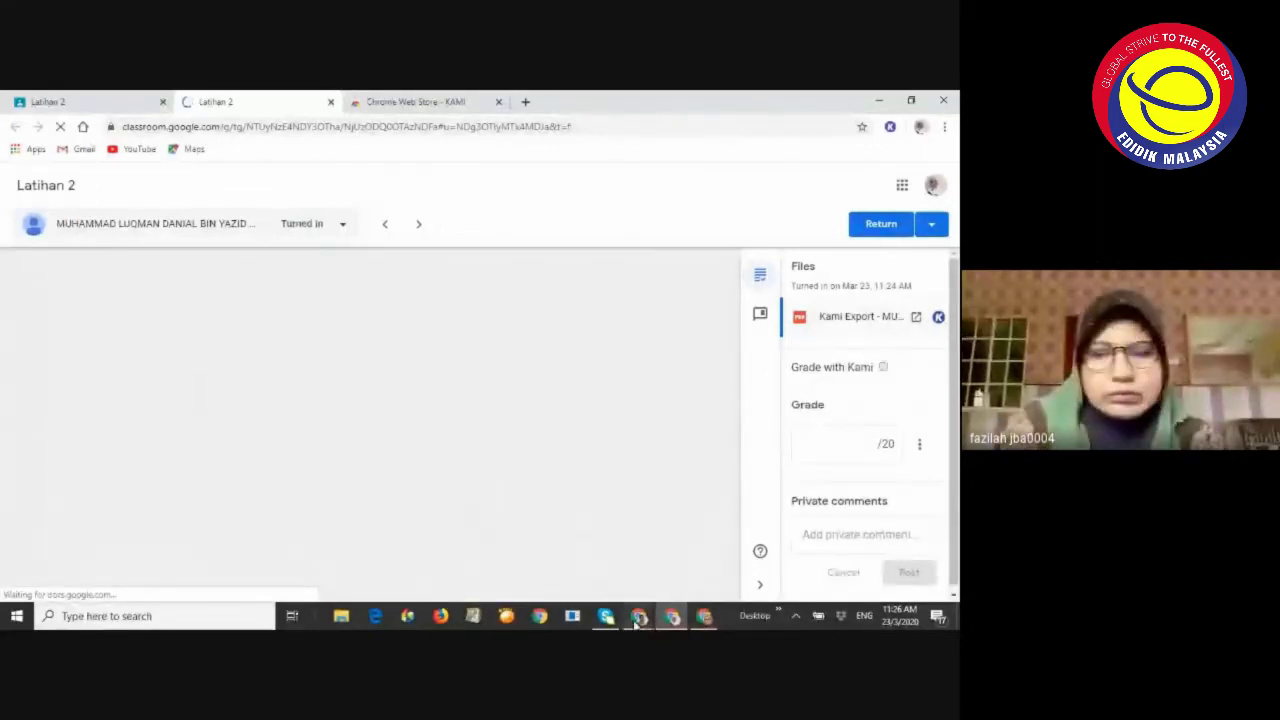
mouse_move(636, 622)
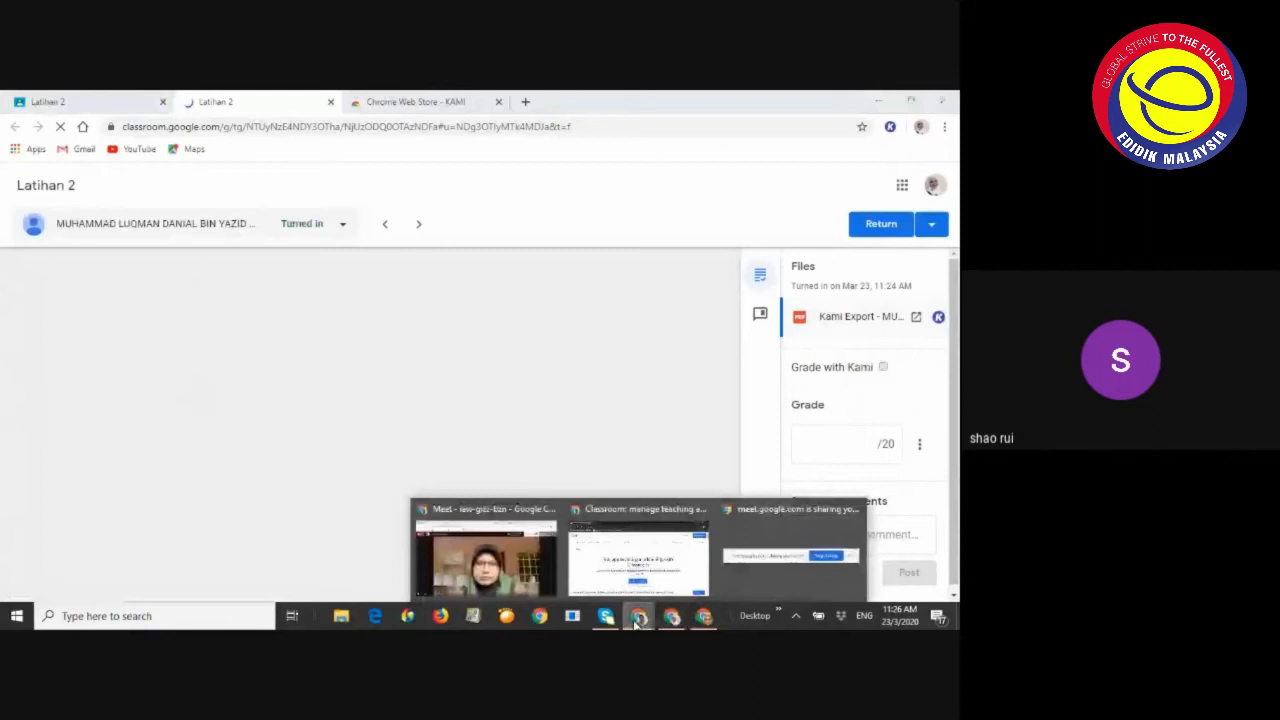
left_click(486, 555)
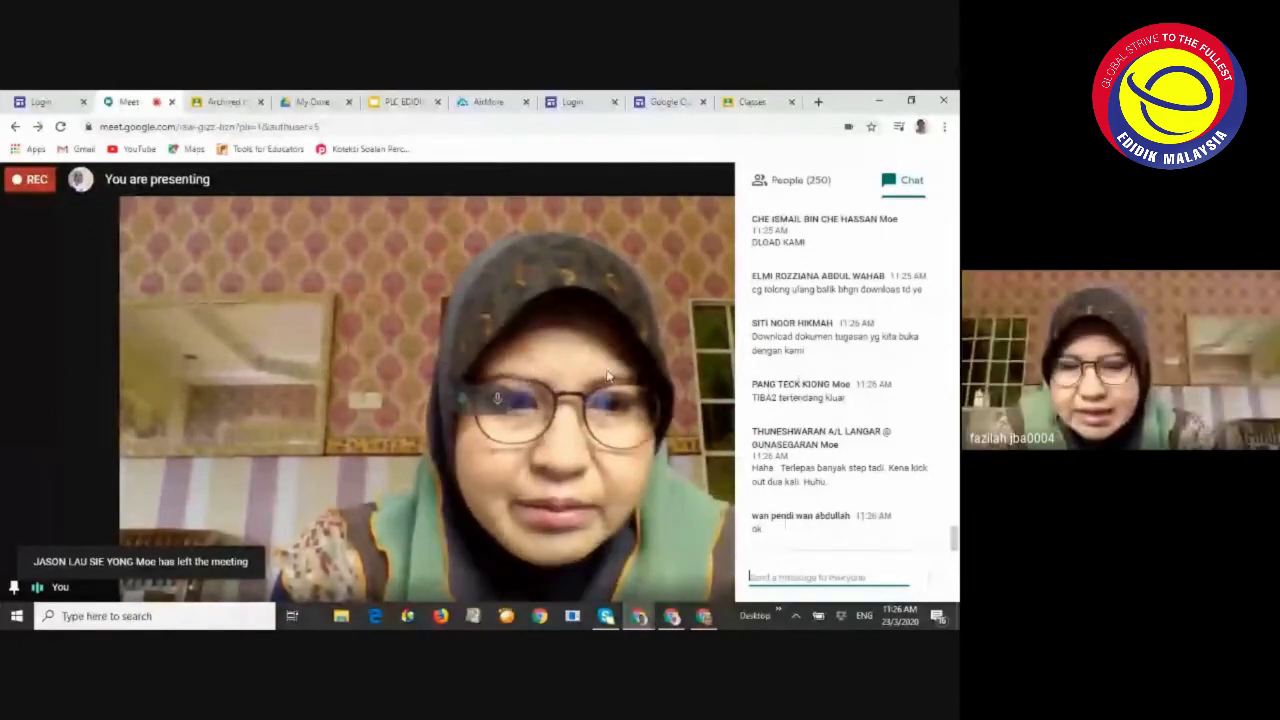
Switch to the Chrome window showing the student's Latihan 2 Kami Export submission
left_click(674, 617)
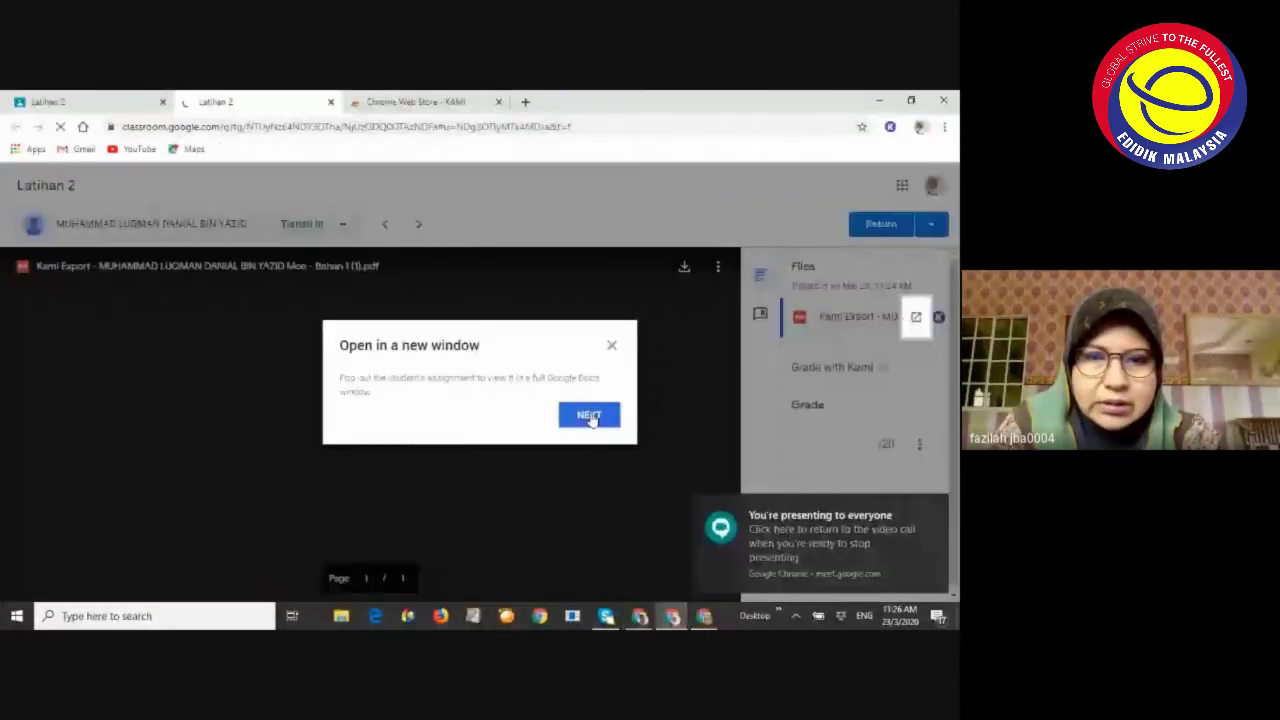
Dismiss the new-window tip and review the animal worksheet labels from burung to badak air
left_click(612, 347)
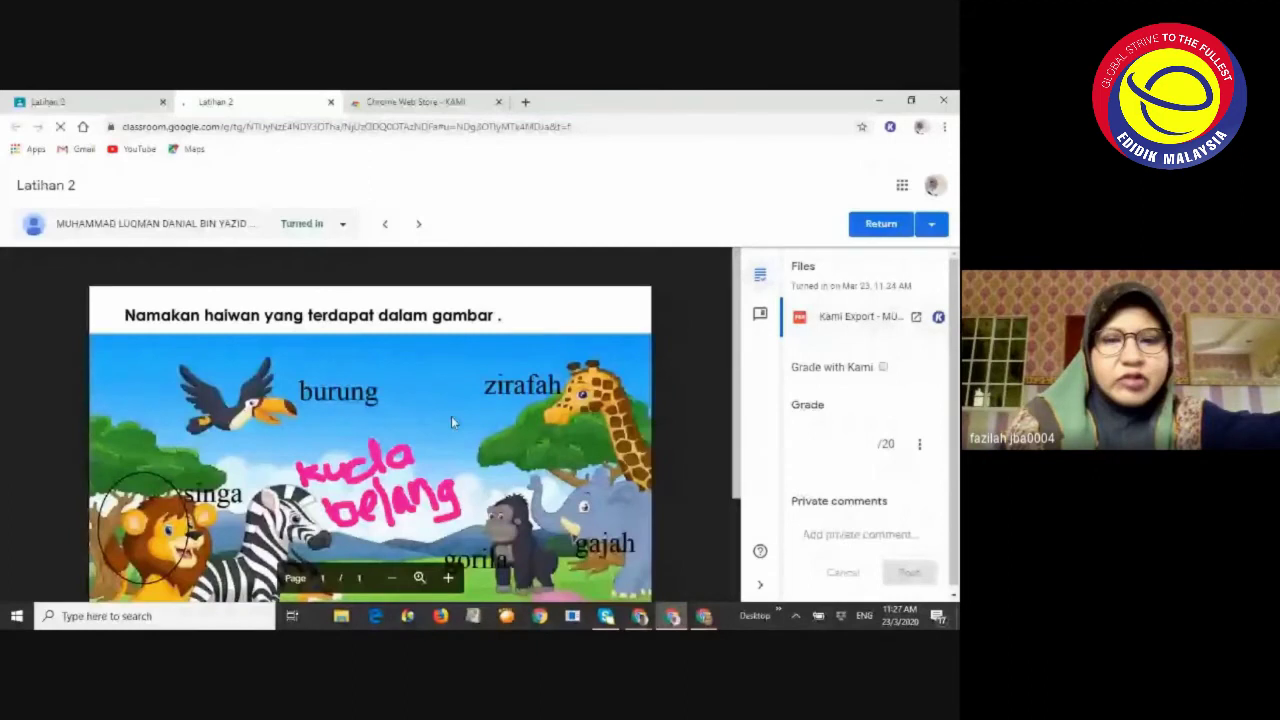
scroll(451, 416, "down", 3)
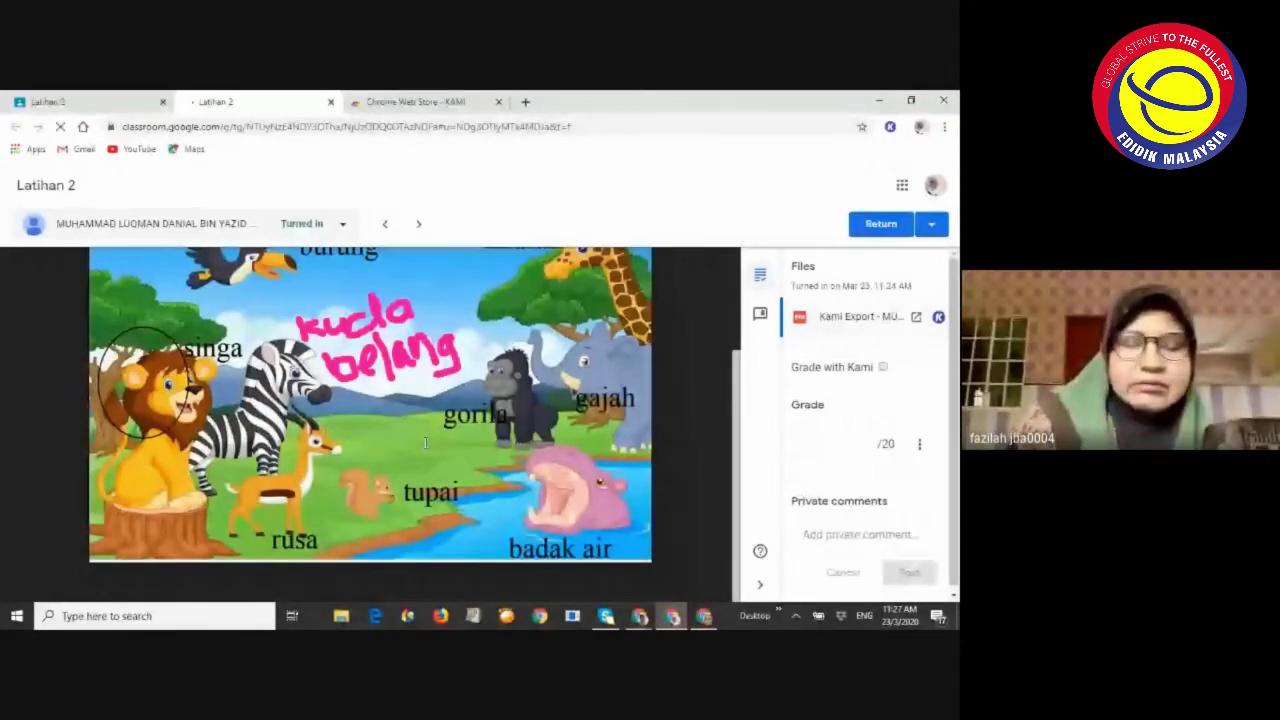
scroll(380, 425, "up", 3)
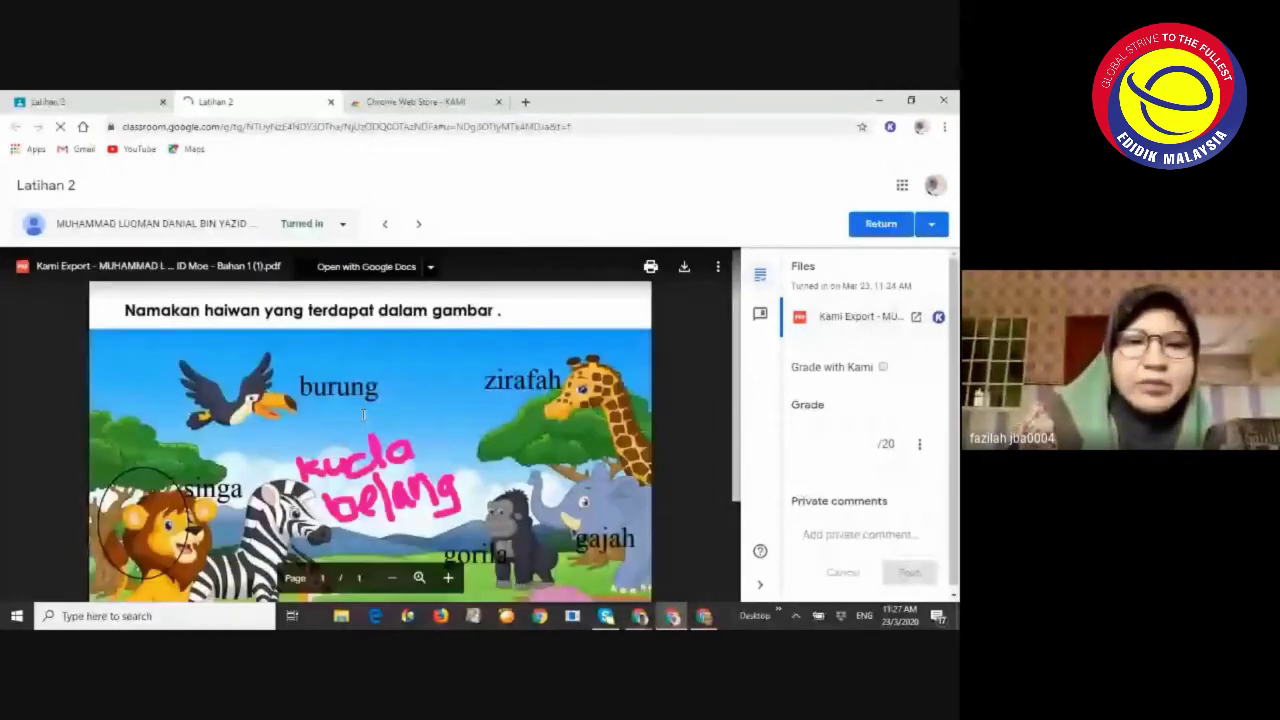
scroll(363, 415, "down", 3)
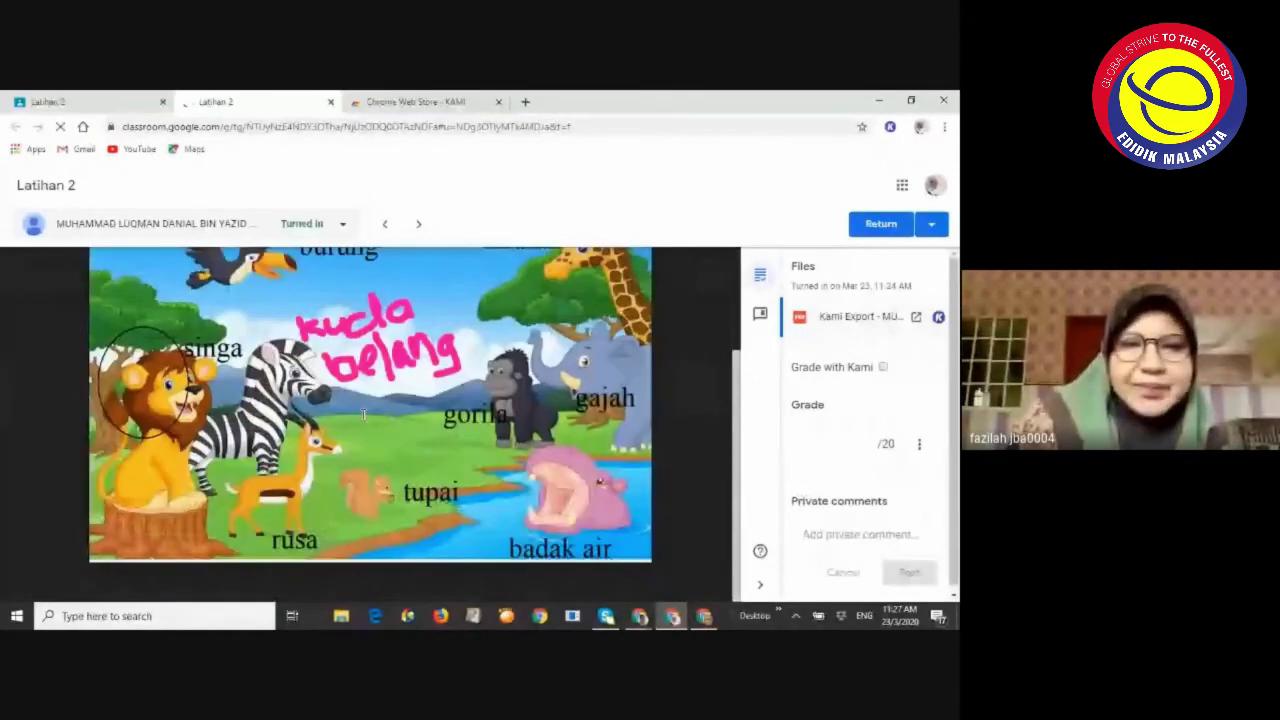
scroll(390, 400, "up", 3)
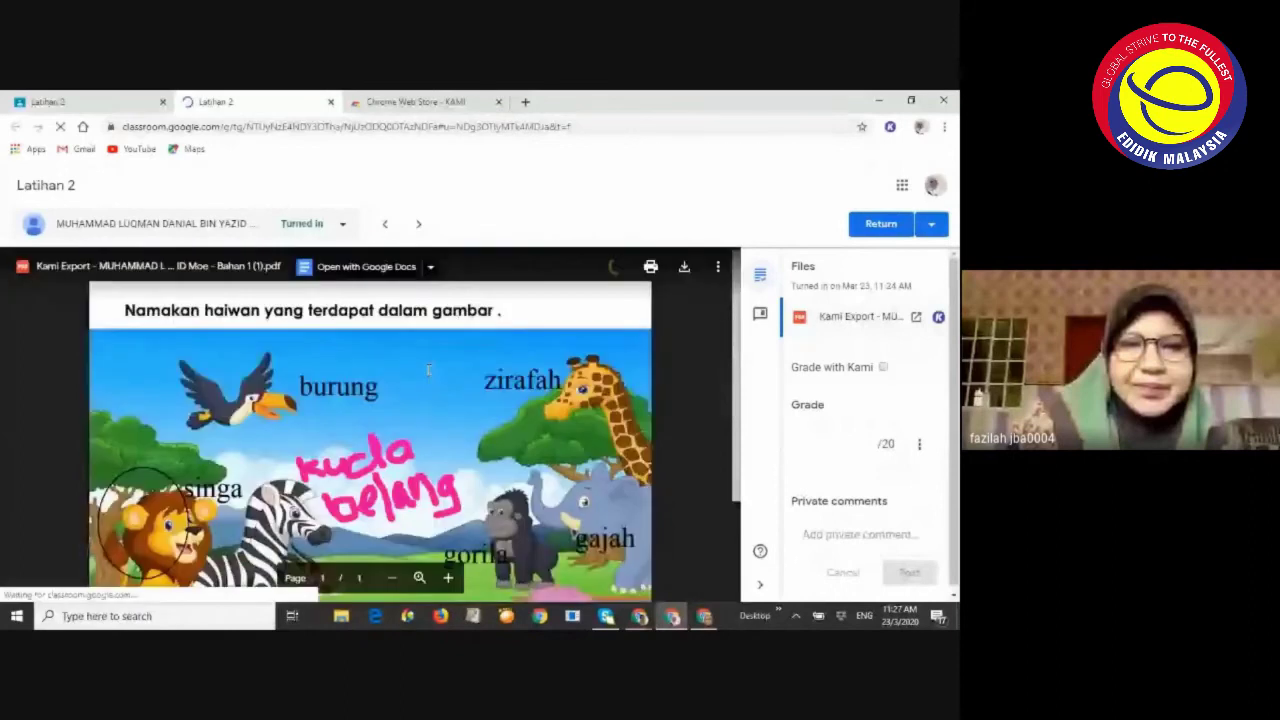
scroll(426, 372, "down", 3)
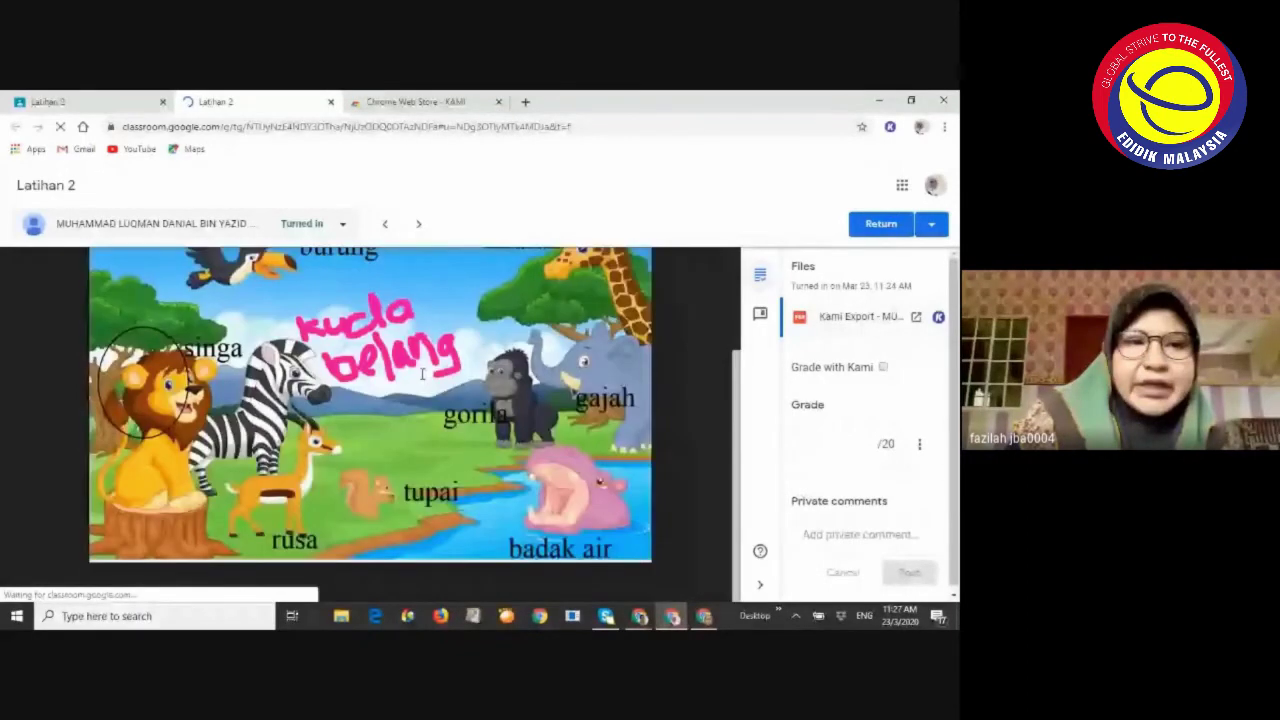
scroll(422, 374, "up", 1)
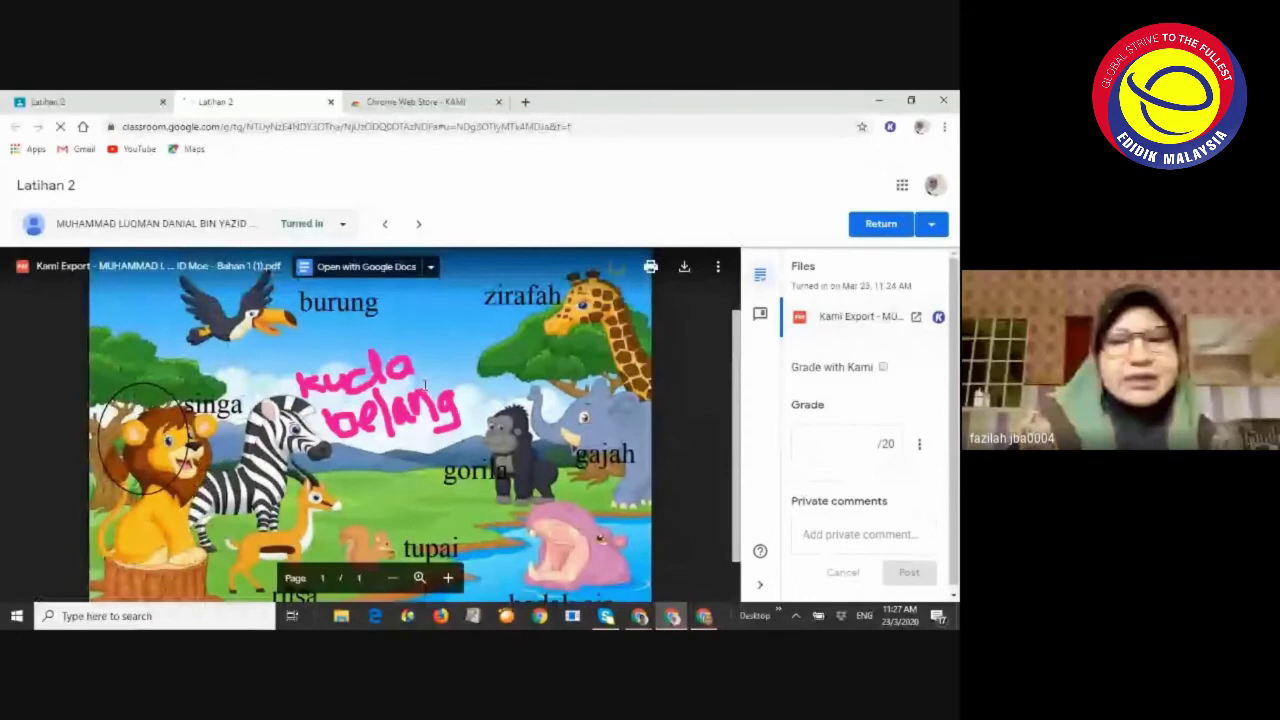
scroll(425, 384, "down", 1)
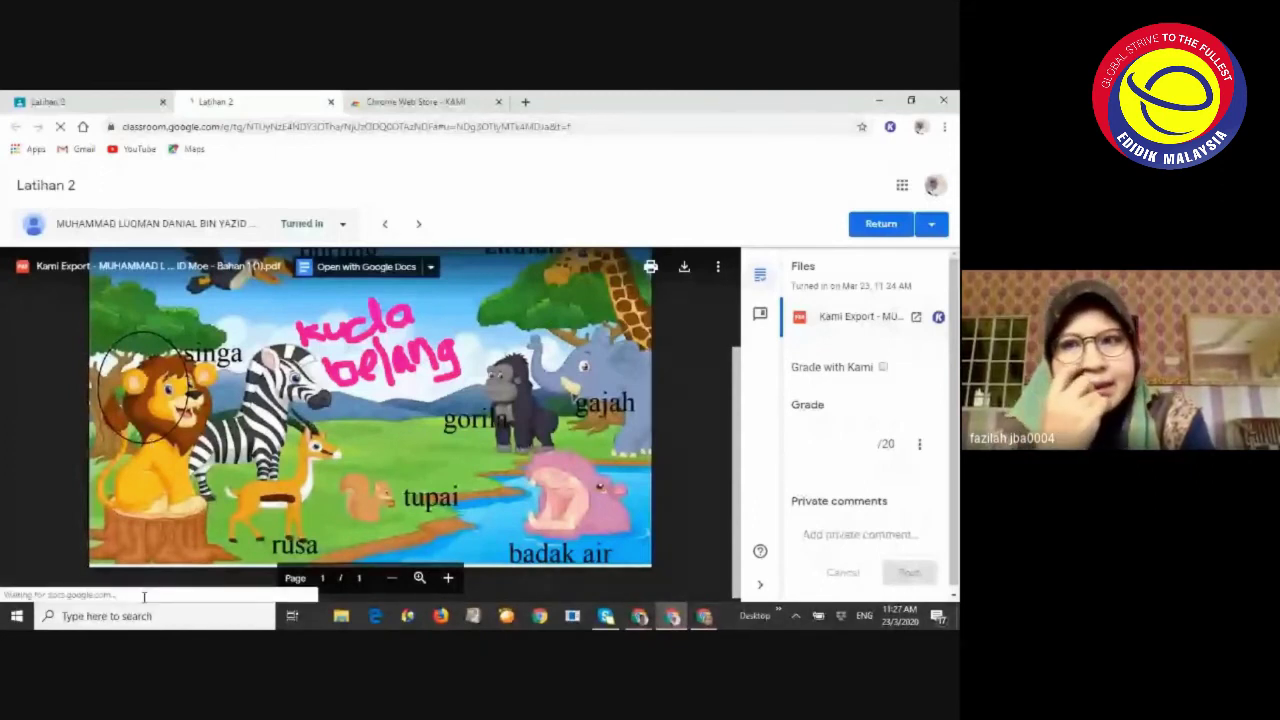
mouse_move(646, 621)
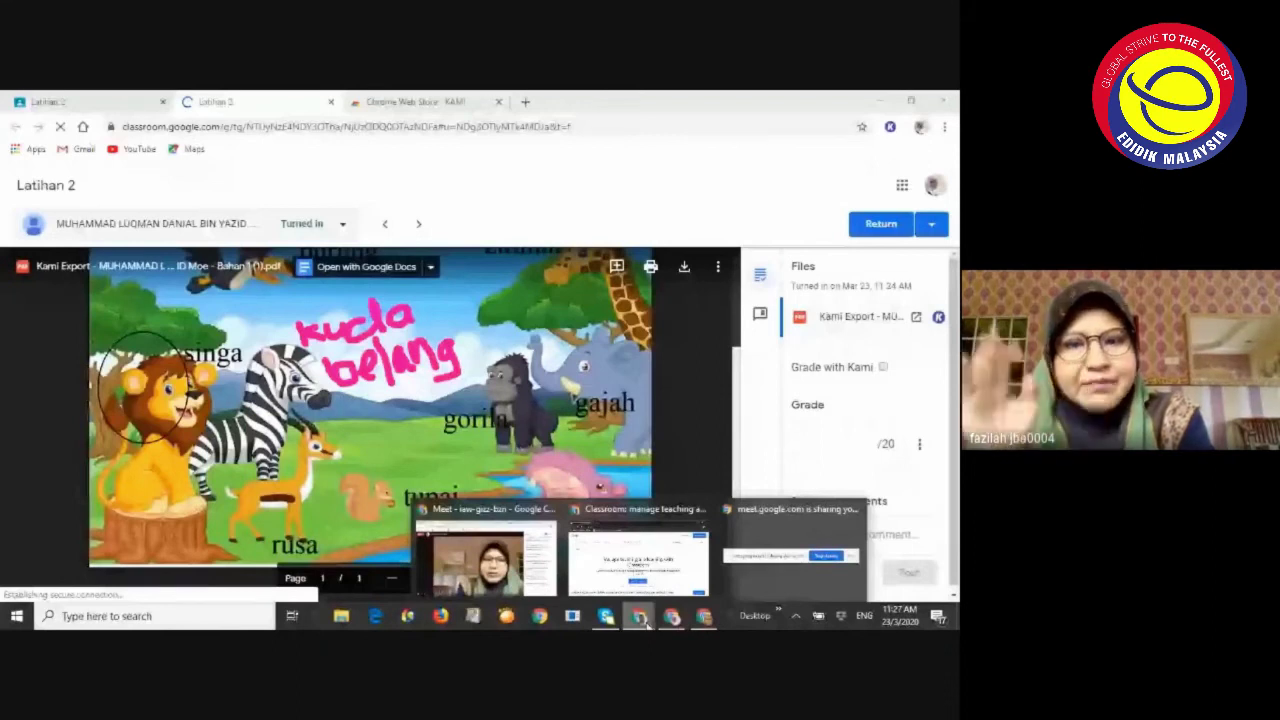
left_click(519, 566)
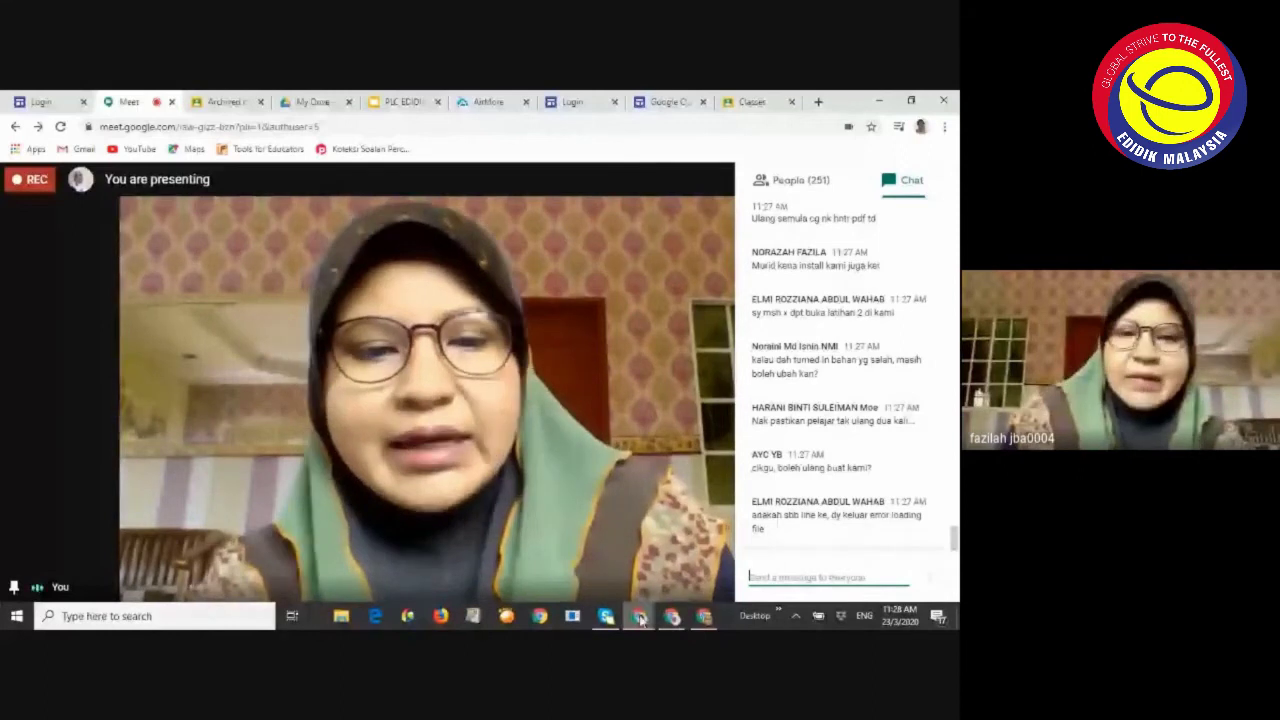
mouse_move(640, 617)
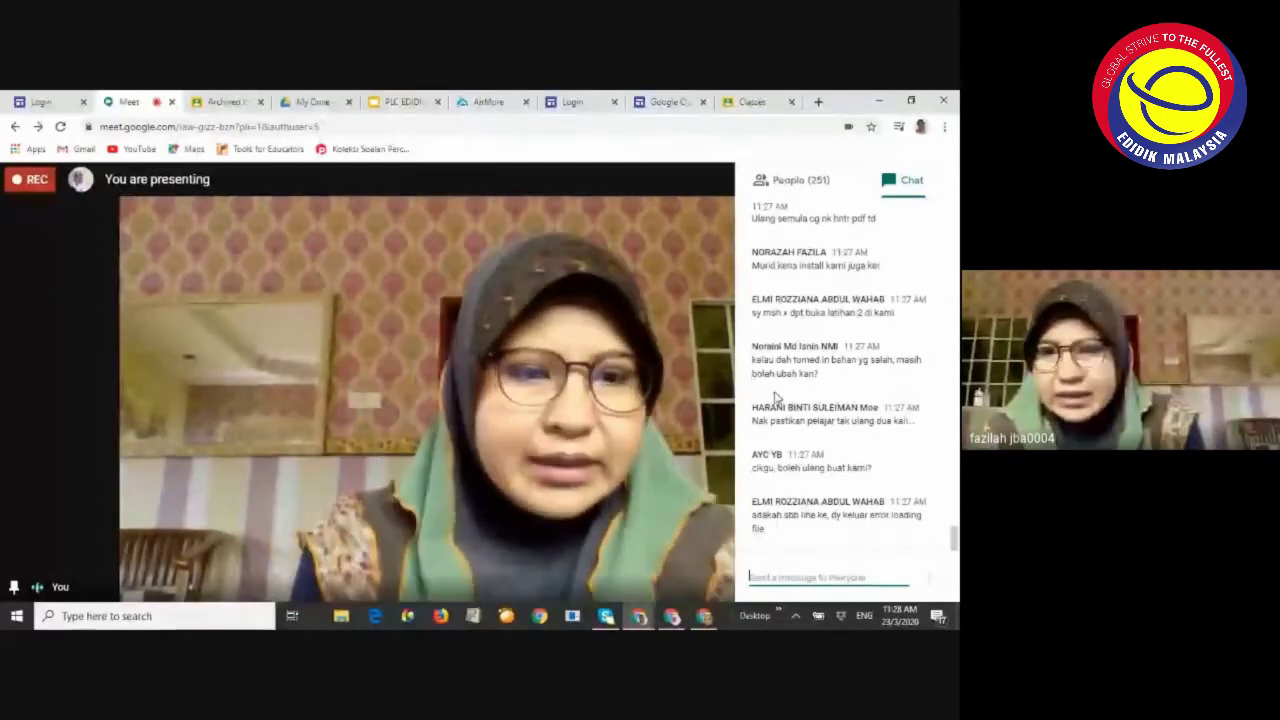
scroll(815, 410, "up", 1)
scroll(815, 410, "up", 10)
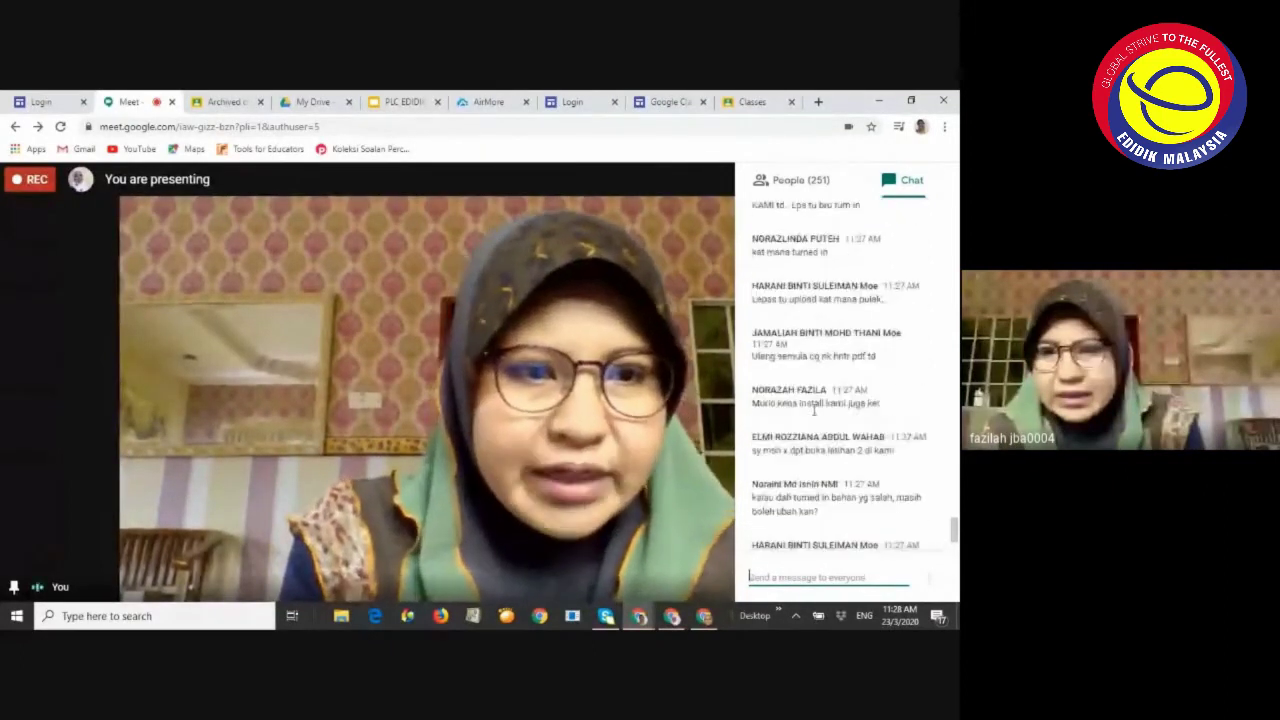
left_click(674, 617)
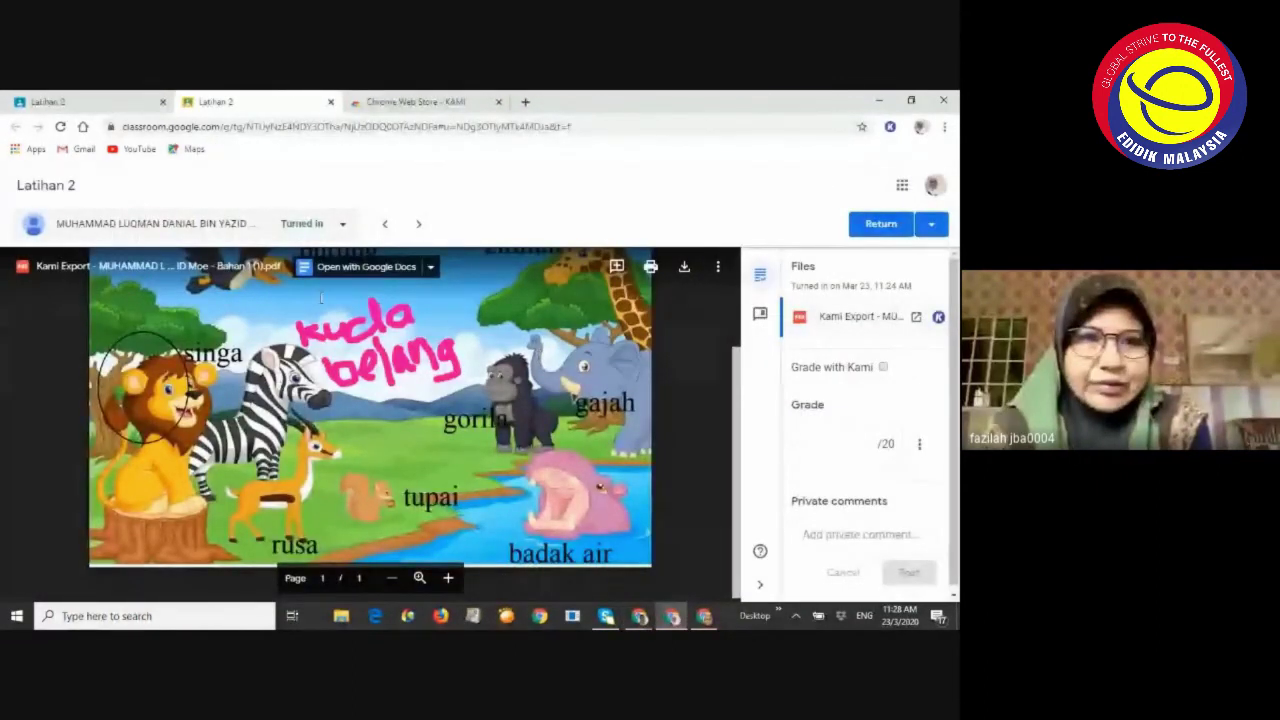
Return to the first Latihan 2 tab and close the extra submission tab
scroll(320, 297, "up", 3)
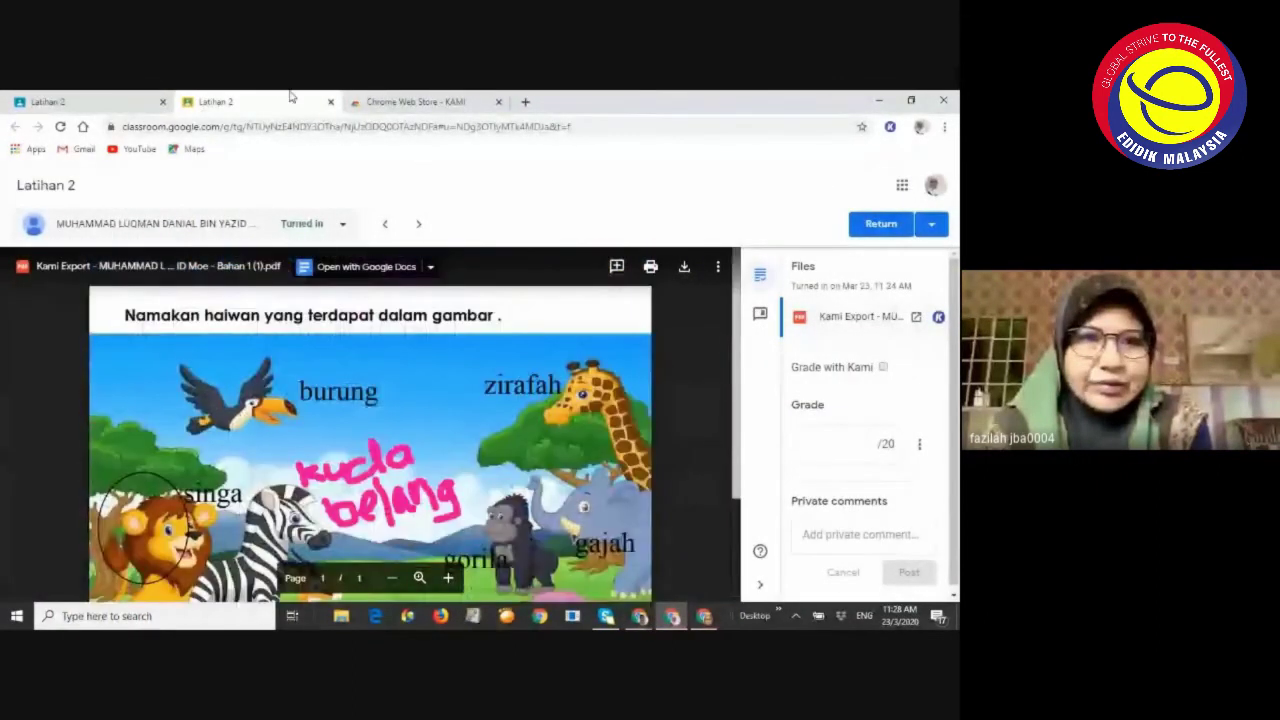
left_click(100, 101)
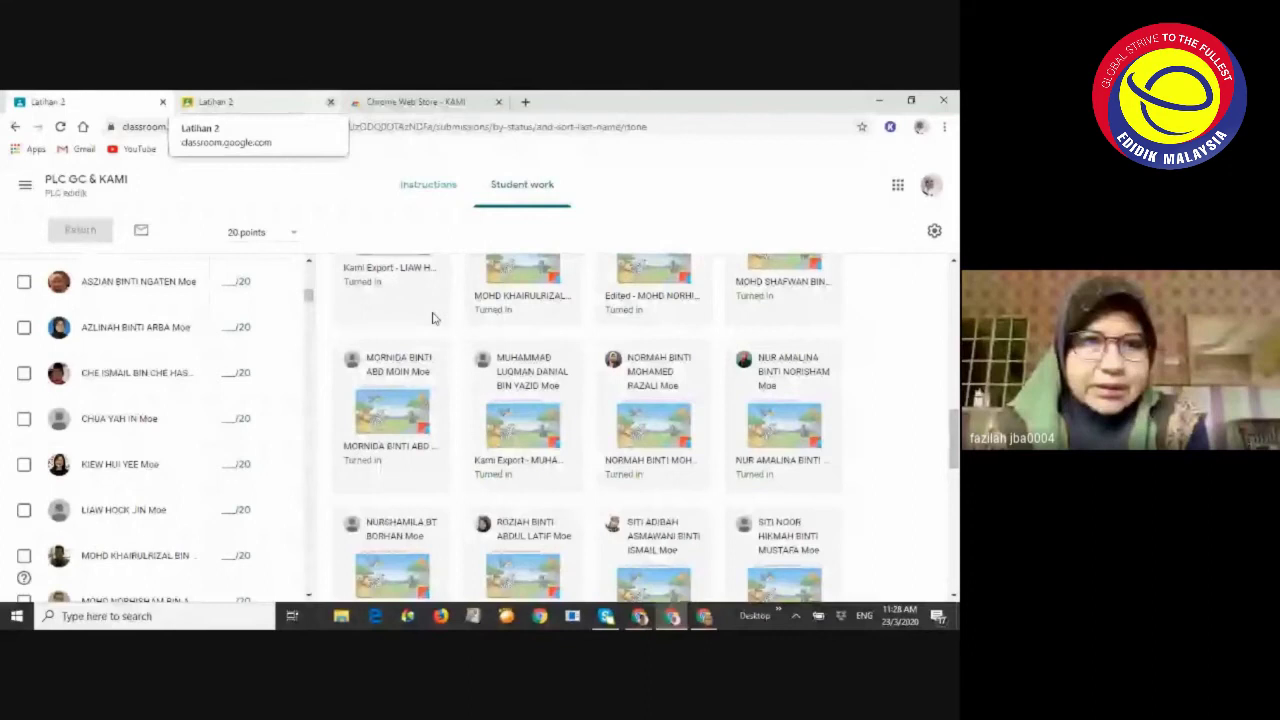
scroll(444, 333, "up", 3)
left_click(330, 101)
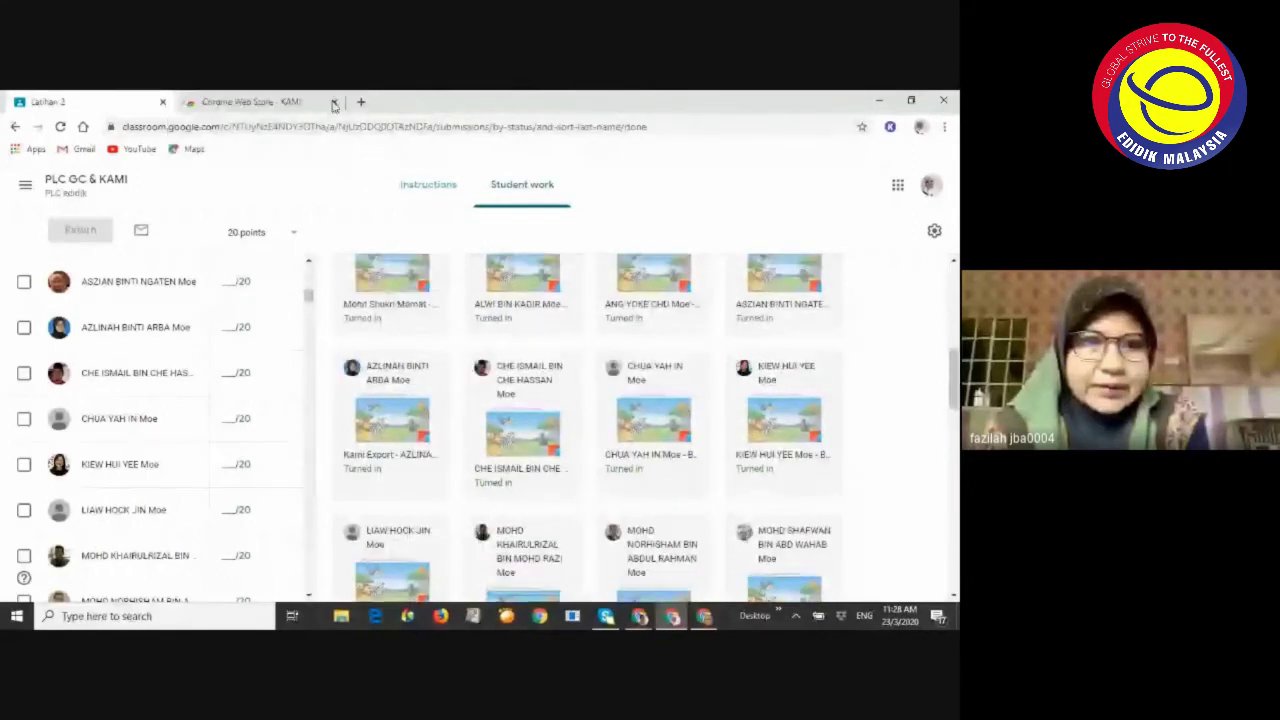
Scroll through the Student work grid of Kami Export submissions awaiting grades out of 20
scroll(404, 333, "up", 3)
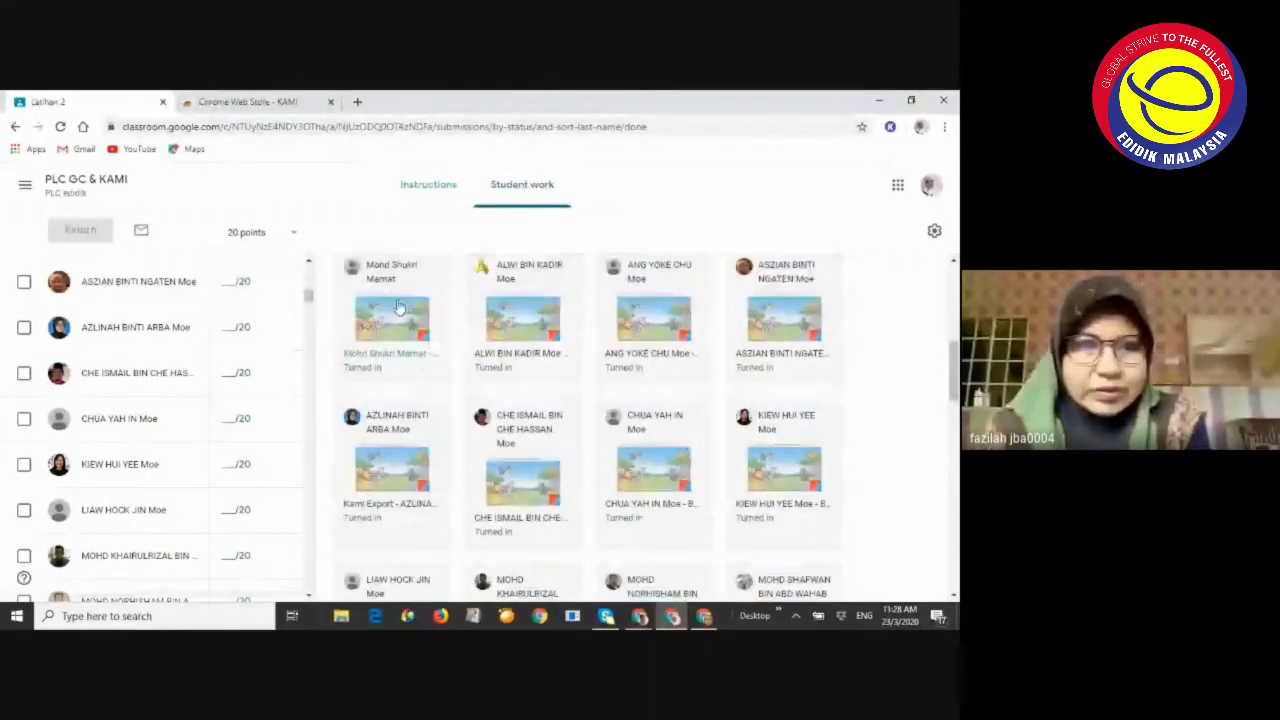
scroll(400, 333, "up", 4)
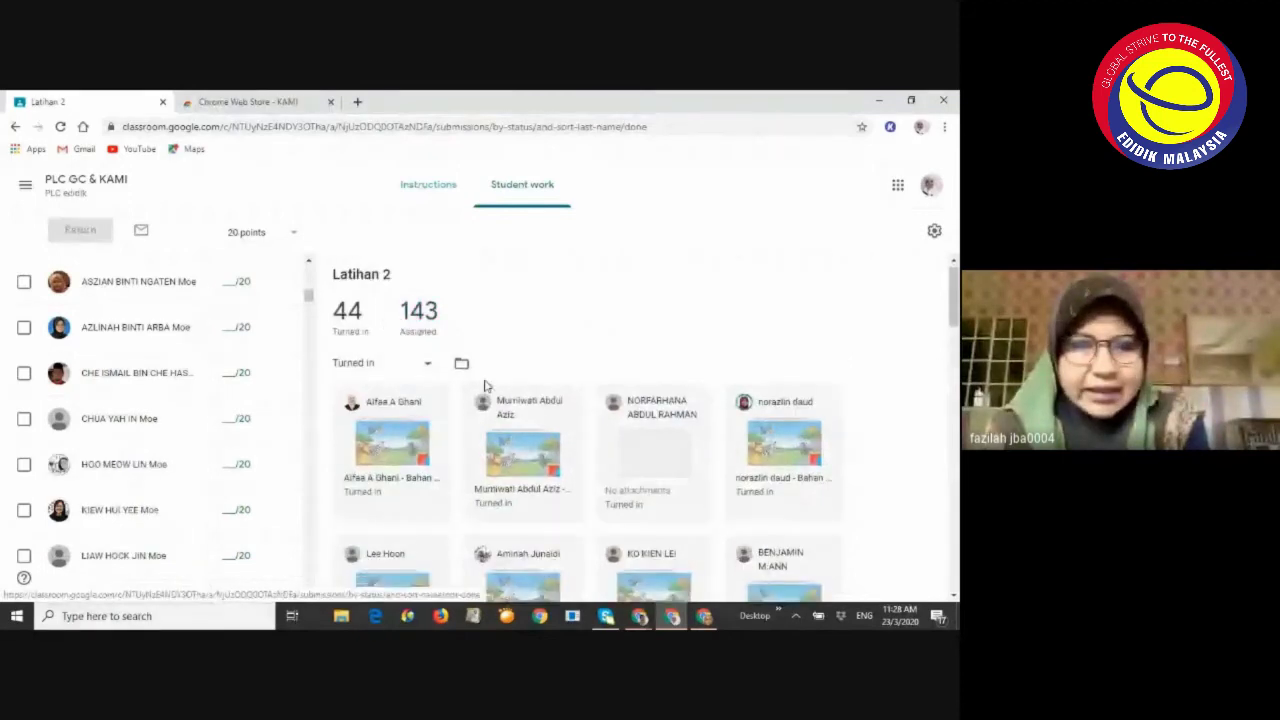
scroll(484, 386, "down", 1)
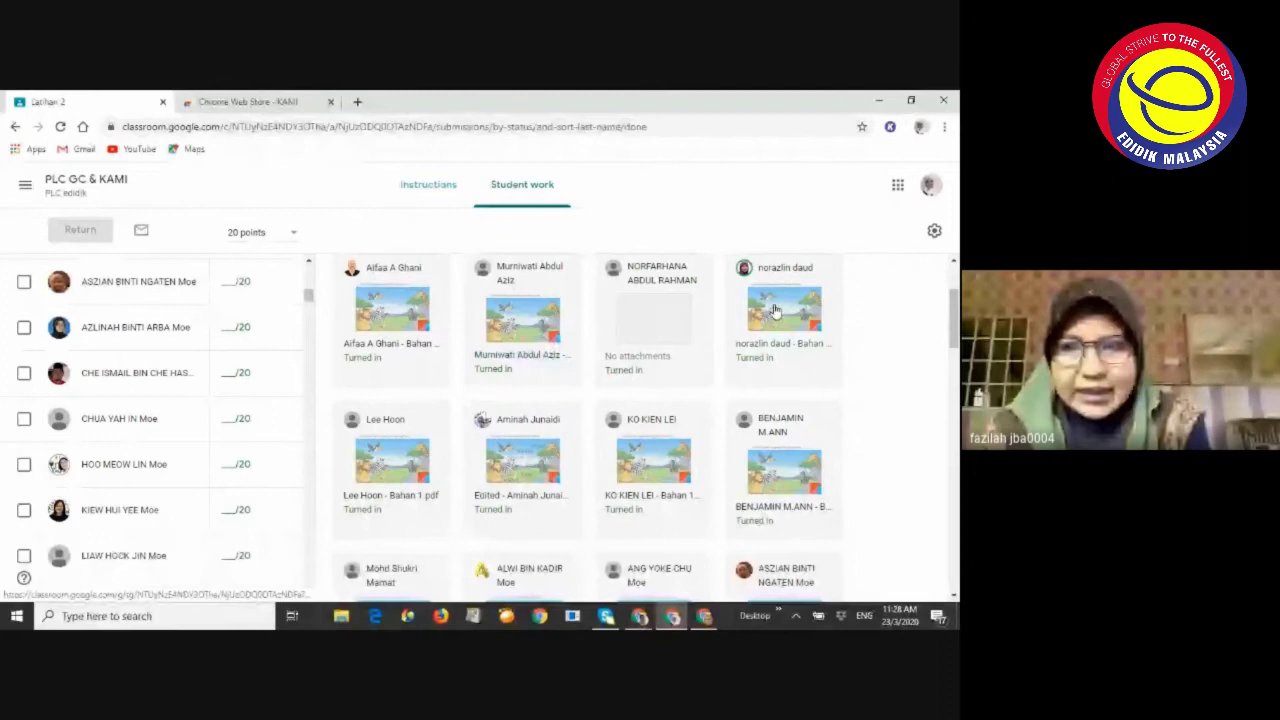
scroll(772, 320, "down", 1)
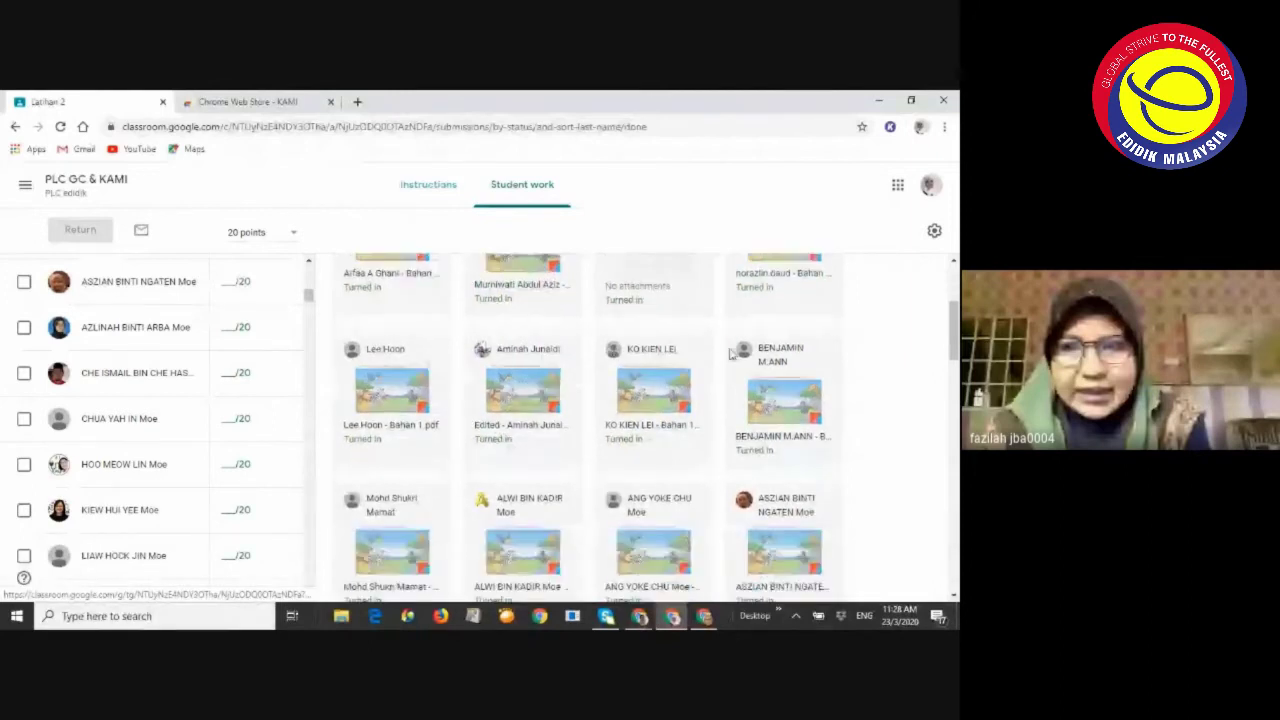
scroll(733, 352, "down", 1)
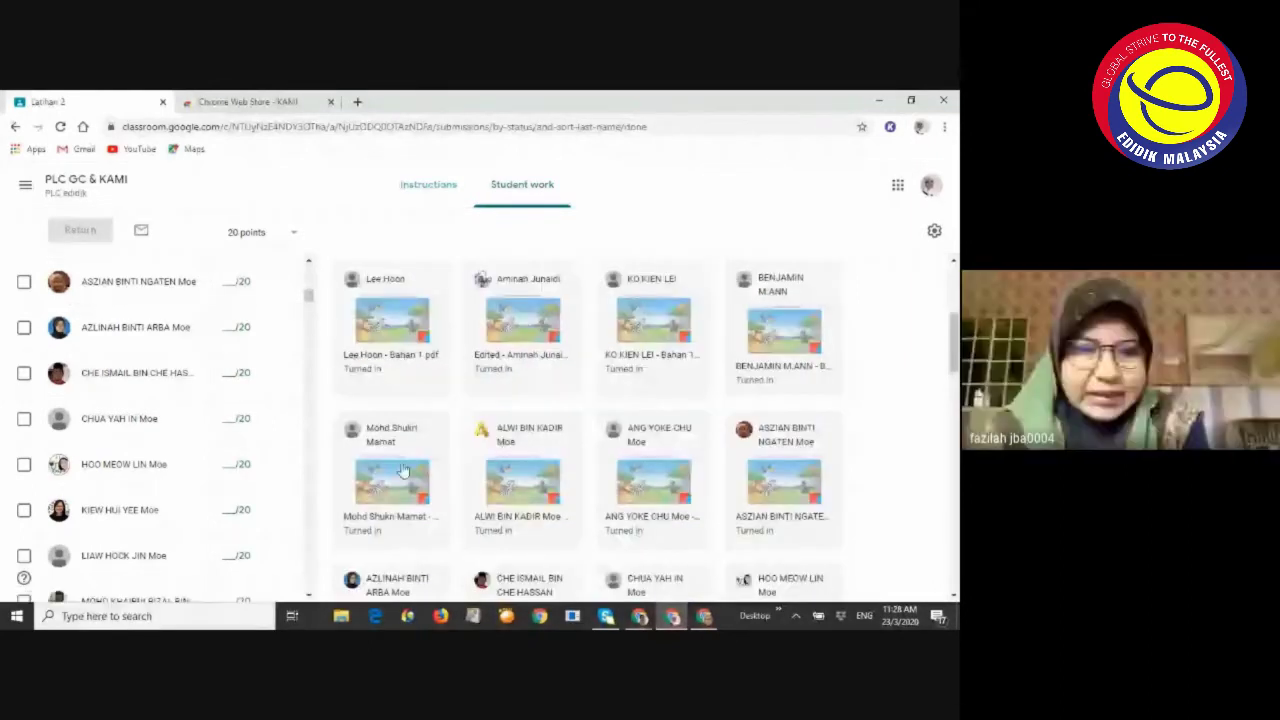
scroll(400, 470, "down", 5)
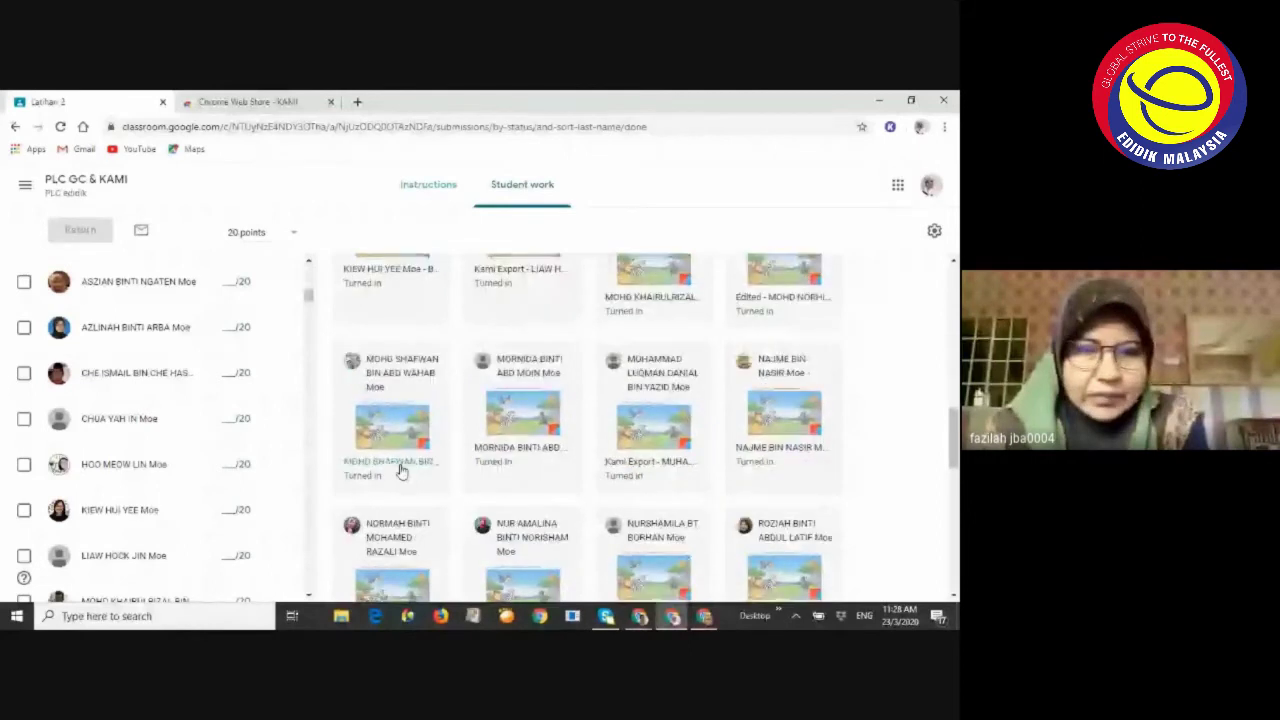
scroll(541, 460, "down", 5)
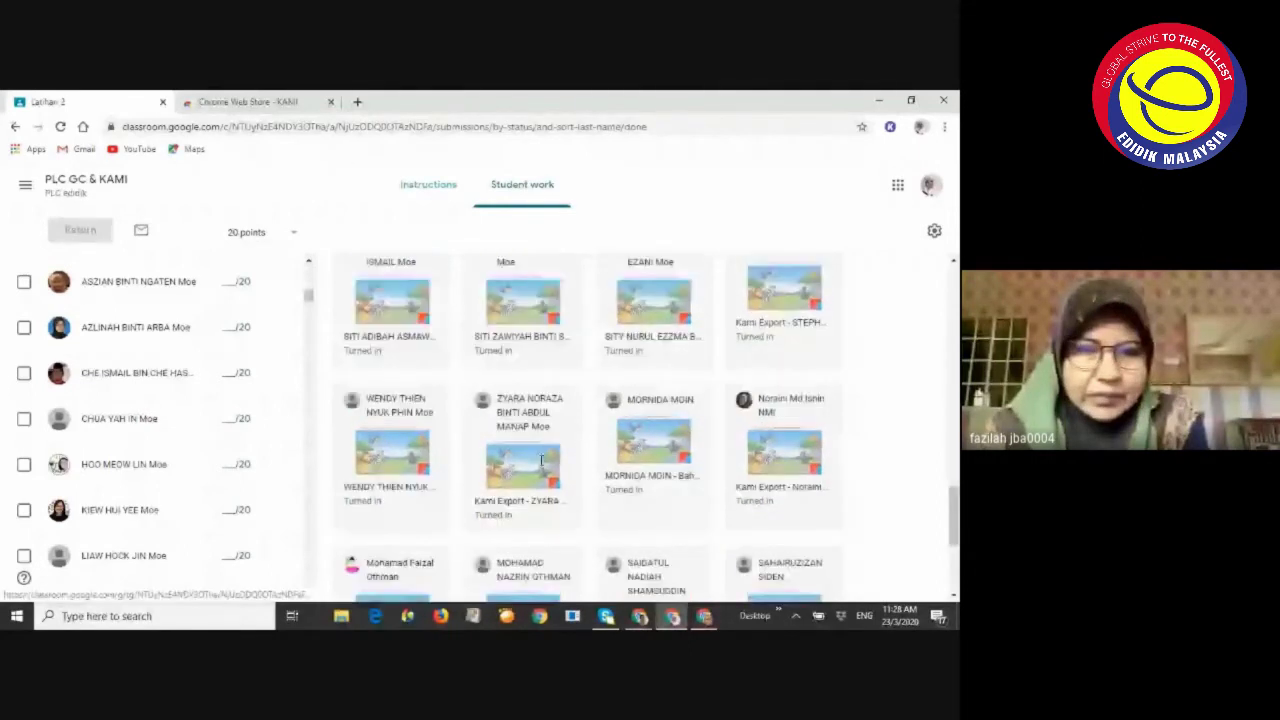
scroll(450, 440, "down", 2)
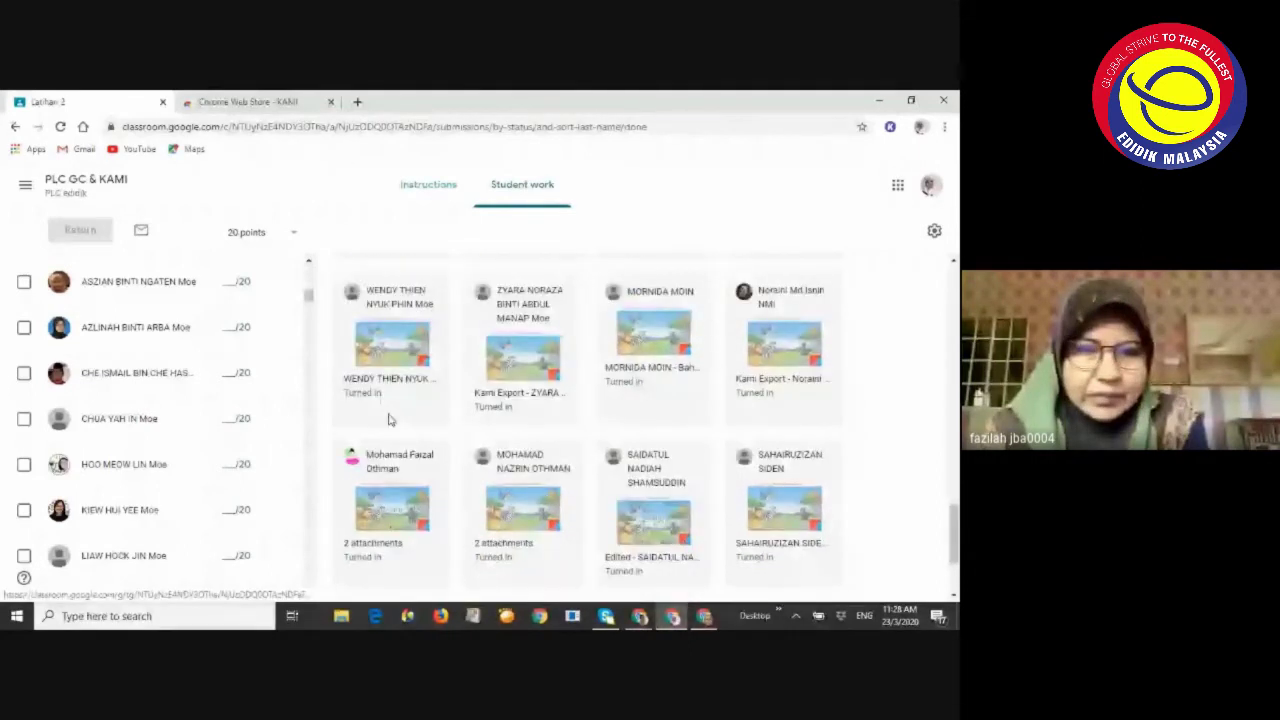
scroll(450, 400, "up", 4)
scroll(651, 360, "up", 5)
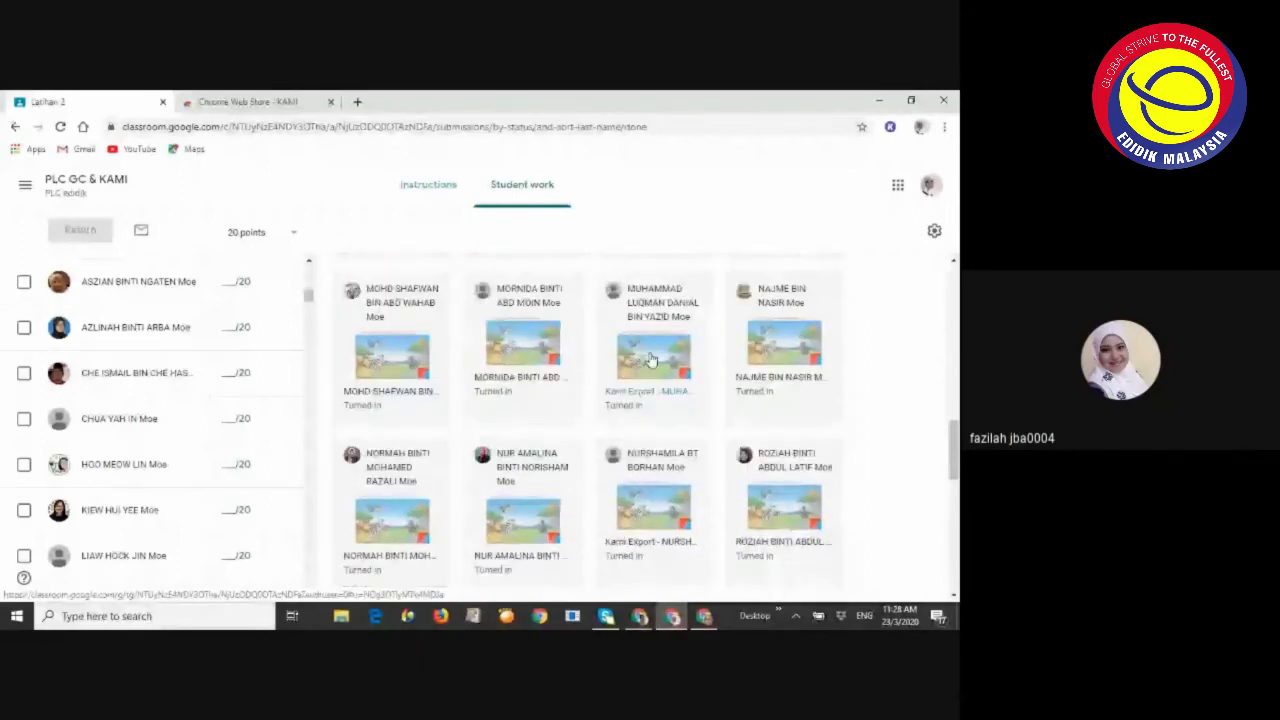
scroll(628, 472, "up", 1)
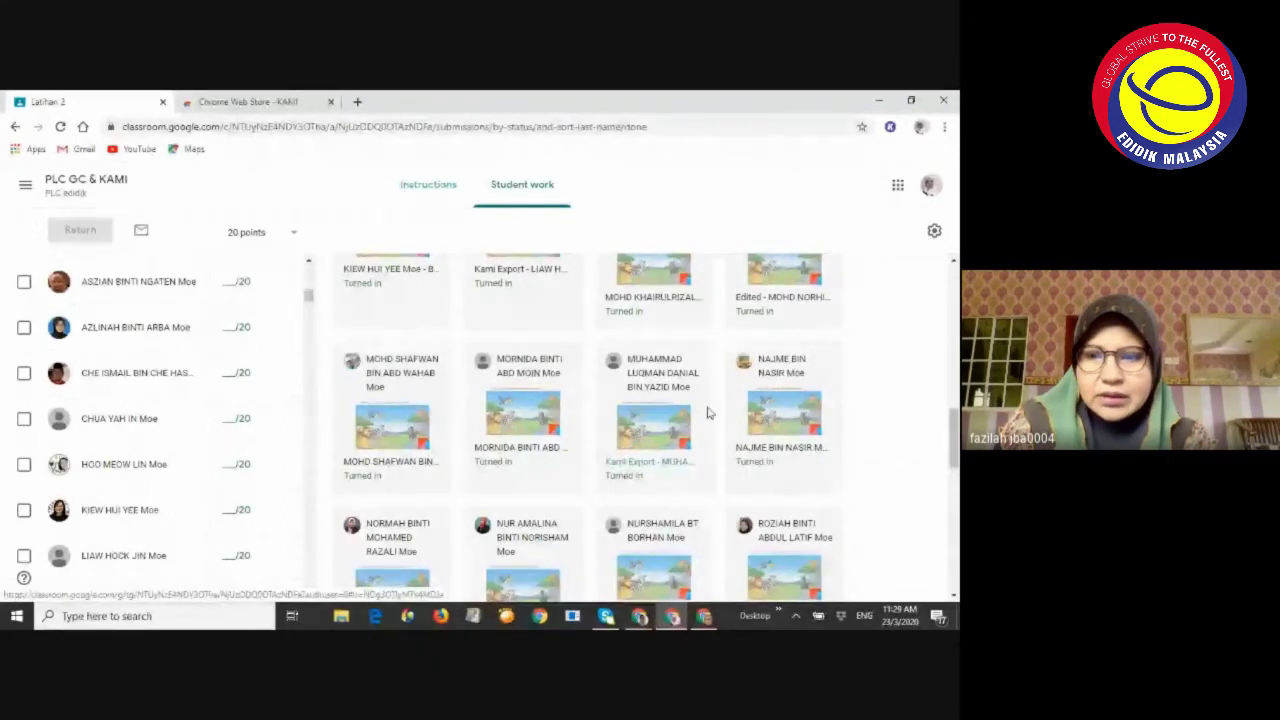
scroll(740, 420, "down", 2)
scroll(730, 421, "down", 3)
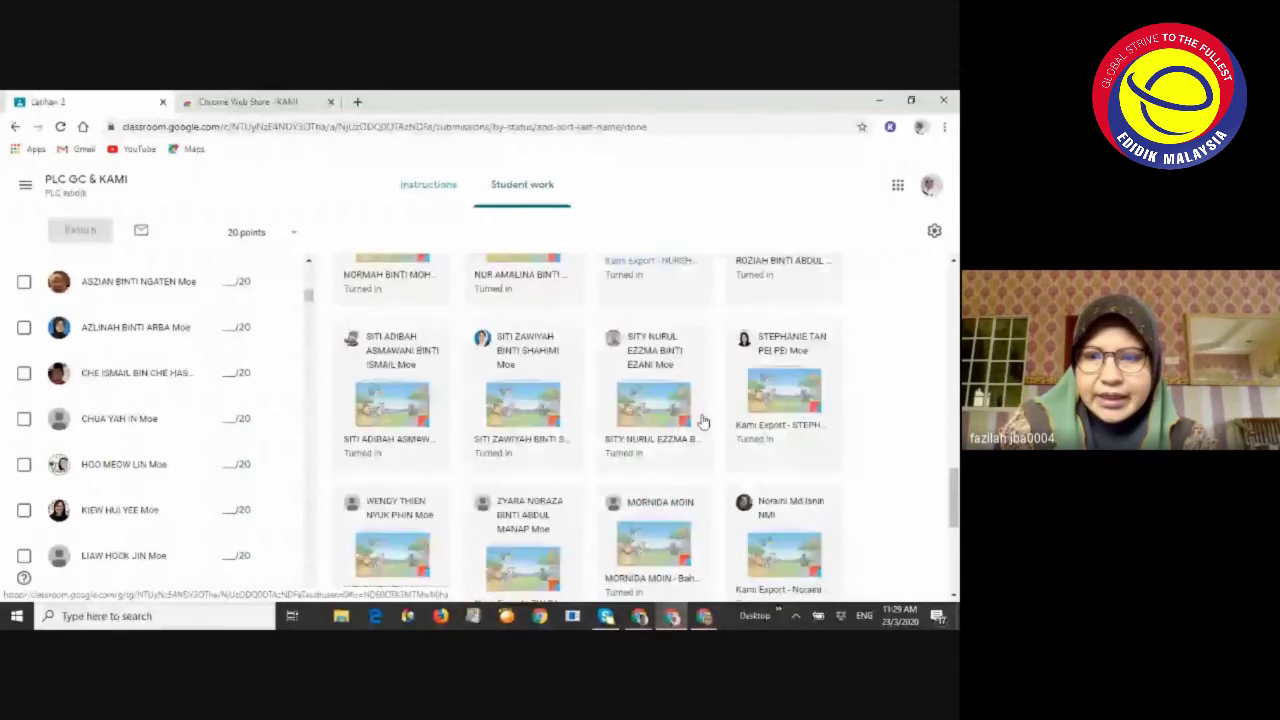
scroll(720, 410, "down", 1)
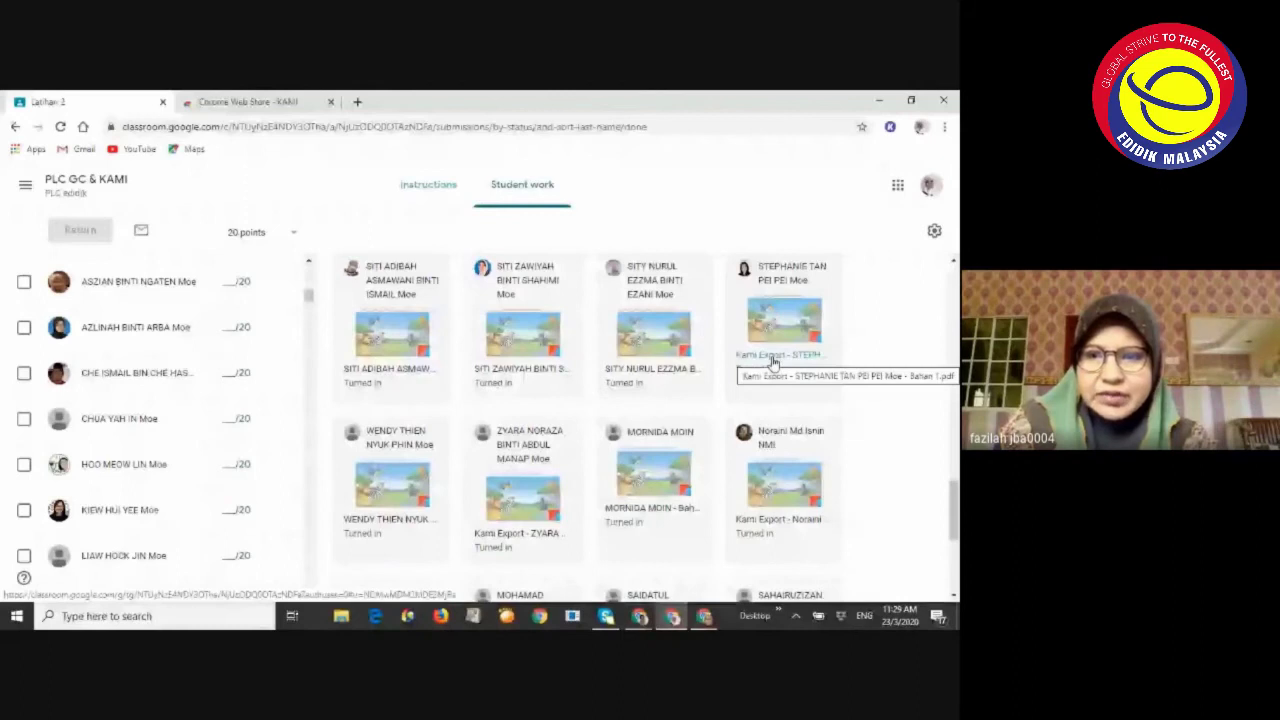
Open the student's Kami Export worksheet labelled kuda belang and gorilla, dismissing the new-window tip
left_click(773, 362)
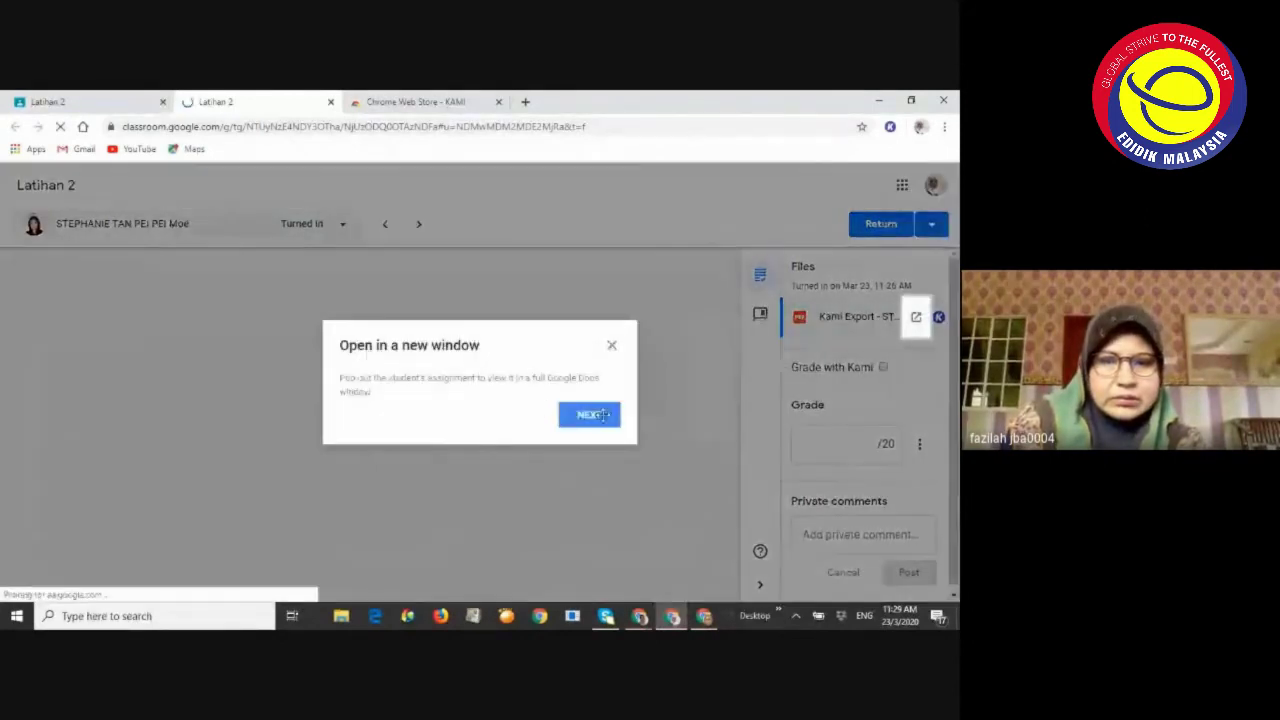
left_click(610, 346)
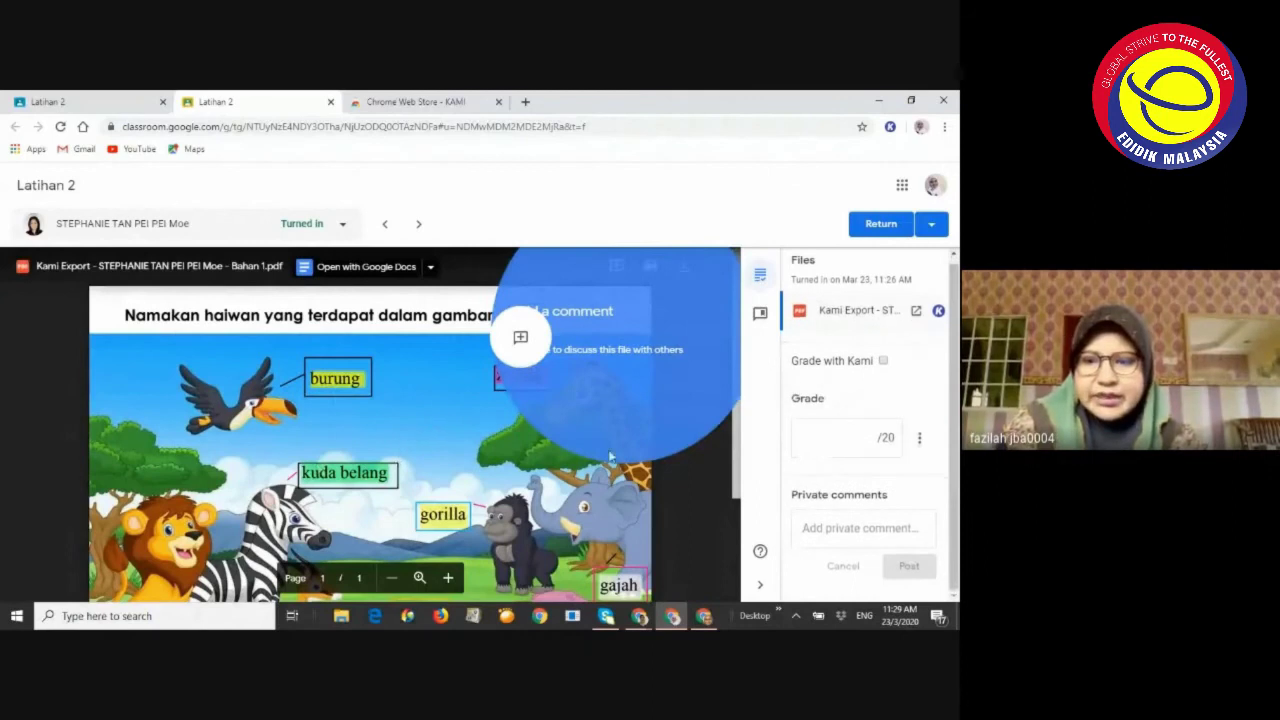
Post the private comment 'Tahniah!' on the student's worksheet
left_click(816, 526)
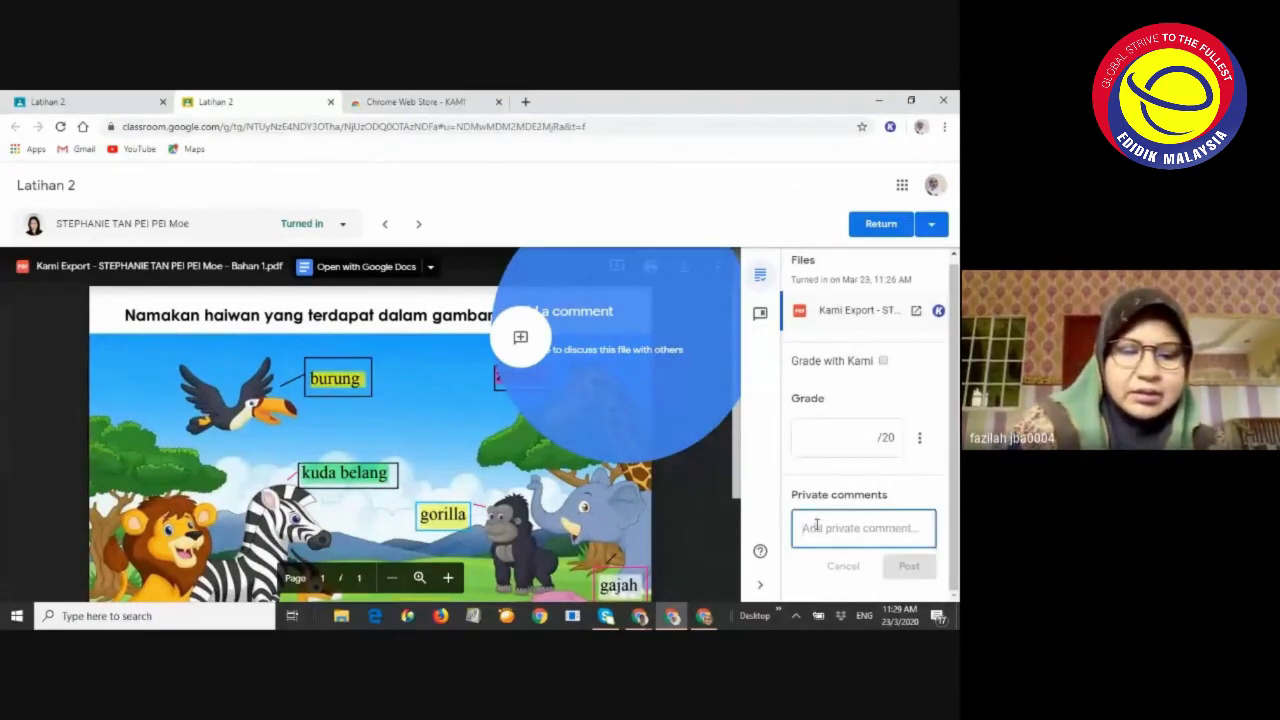
type("Tahniah!")
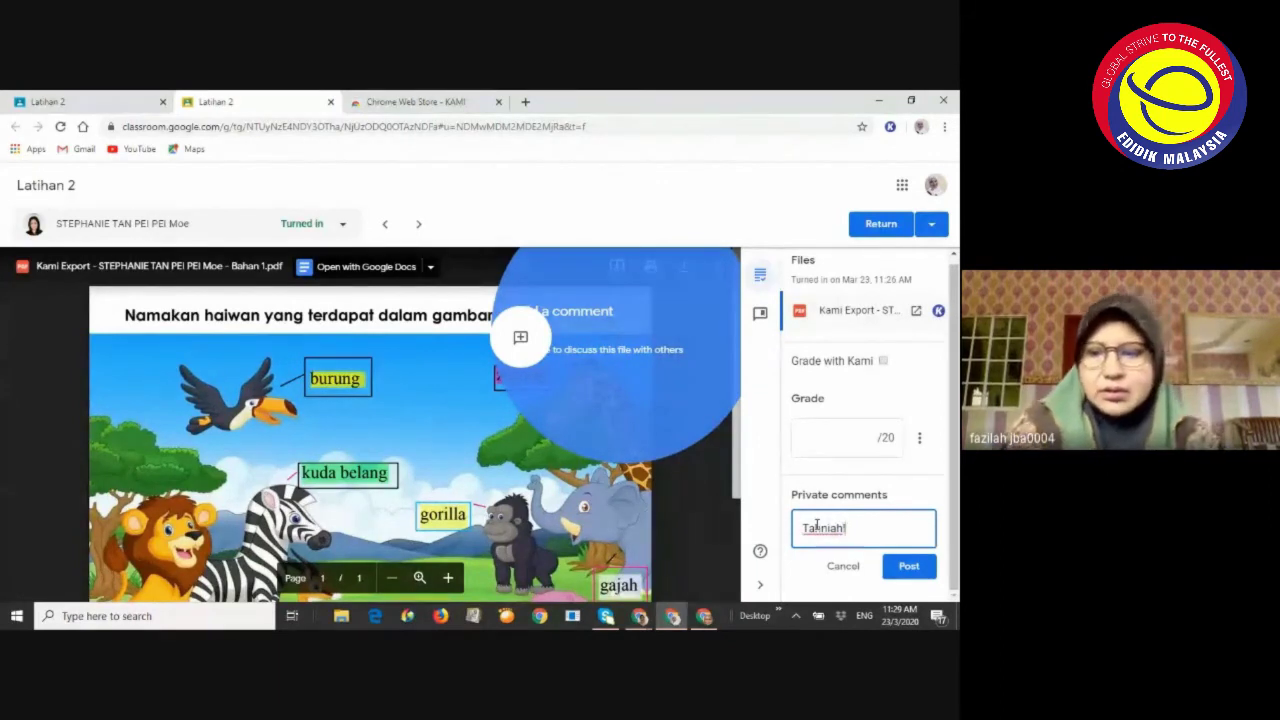
right_click(816, 527)
left_click(918, 566)
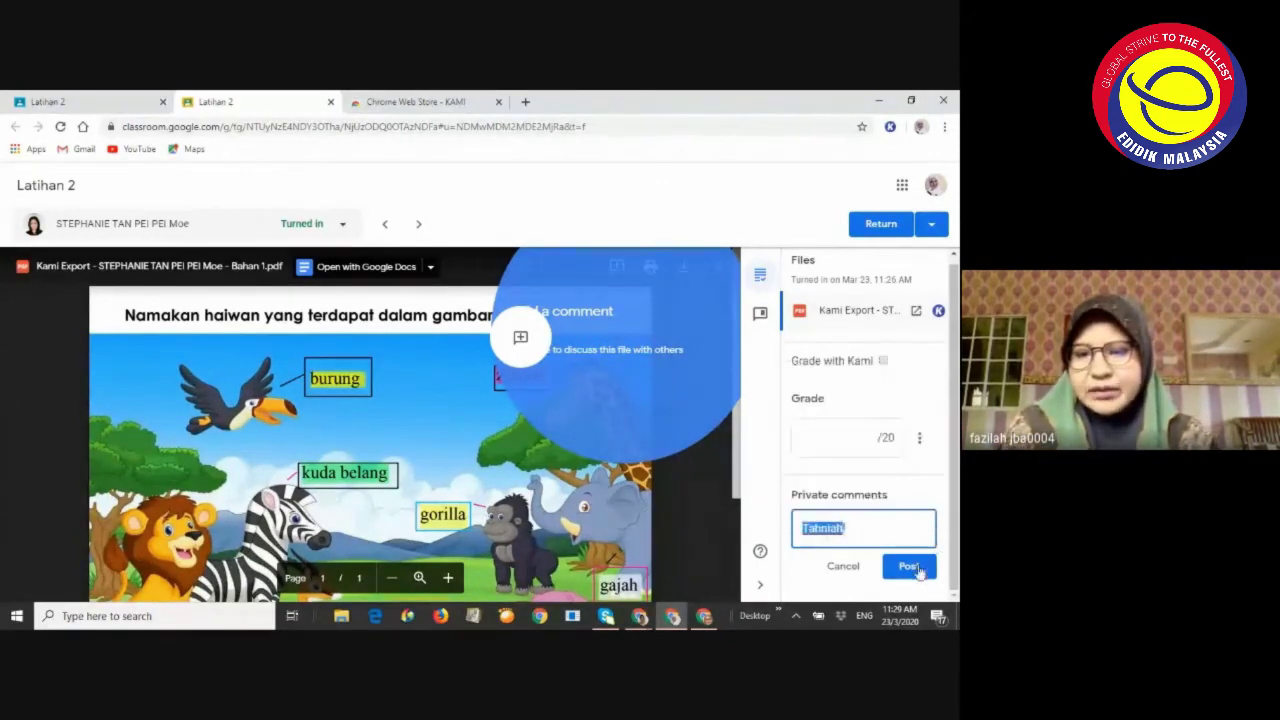
left_click(918, 567)
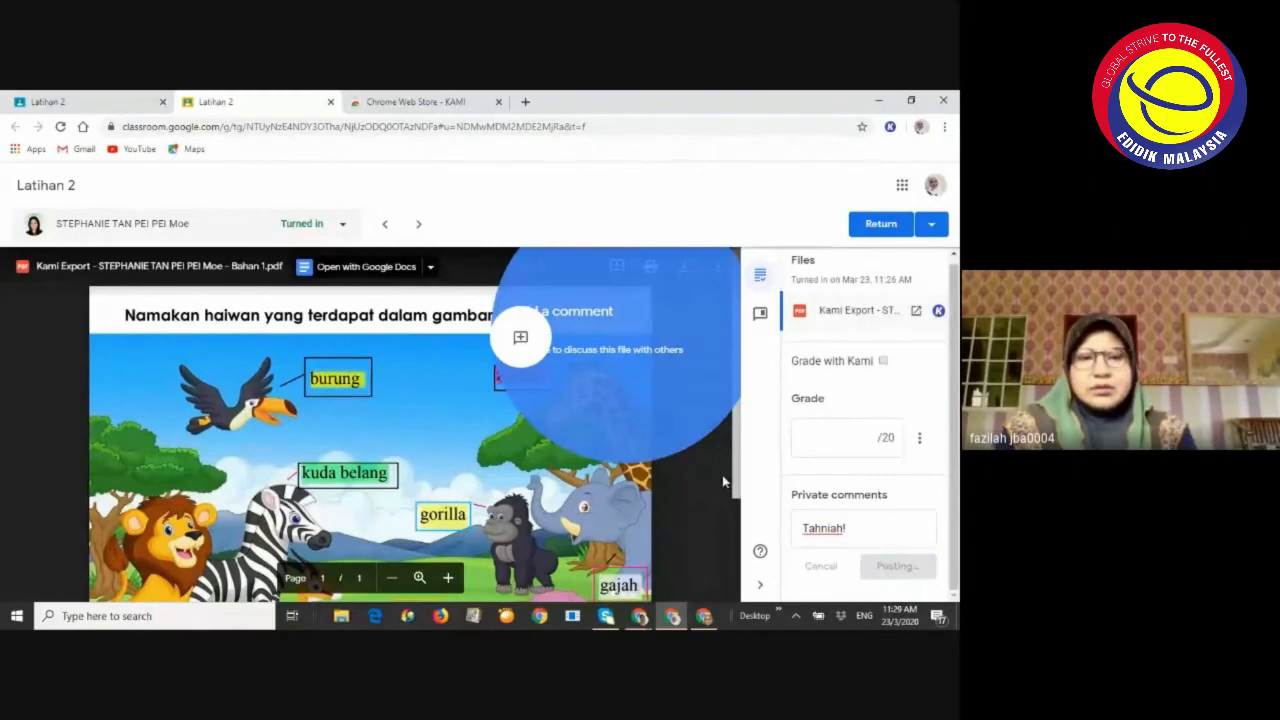
Return the work to the student without a grade and enable Grade with Kami
scroll(695, 441, "down", 3)
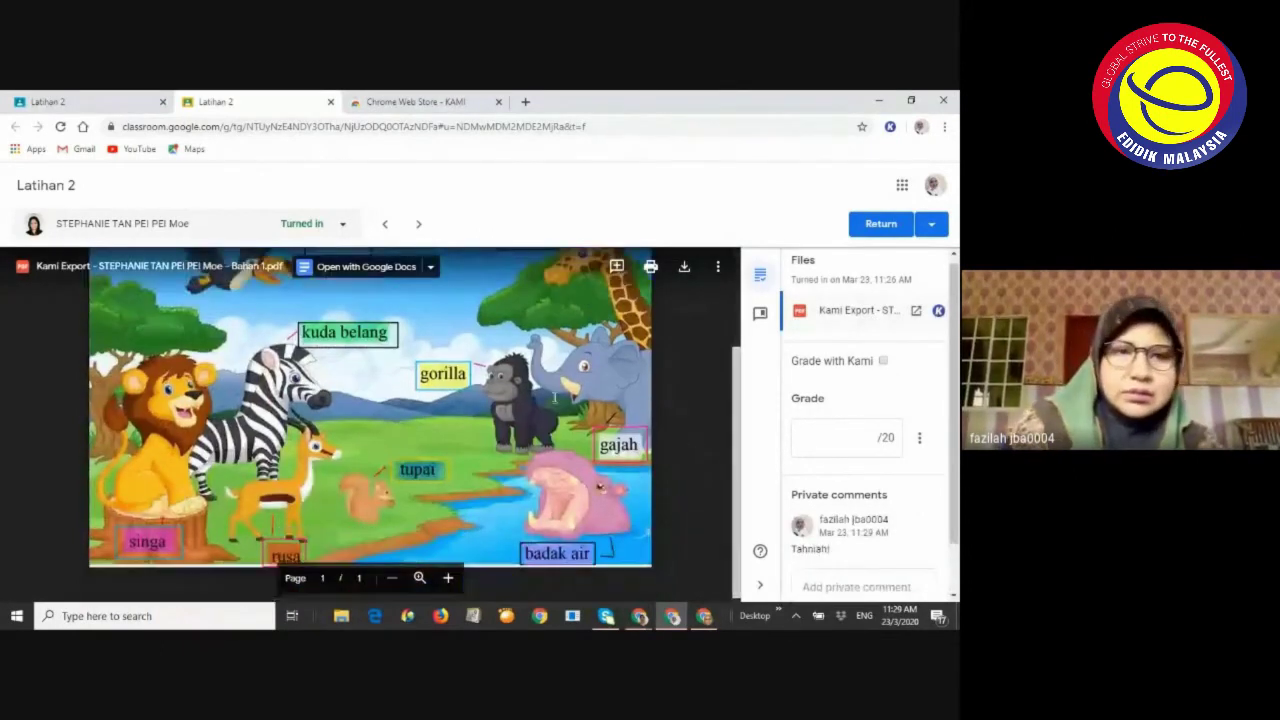
scroll(652, 413, "down", 1)
left_click(433, 267)
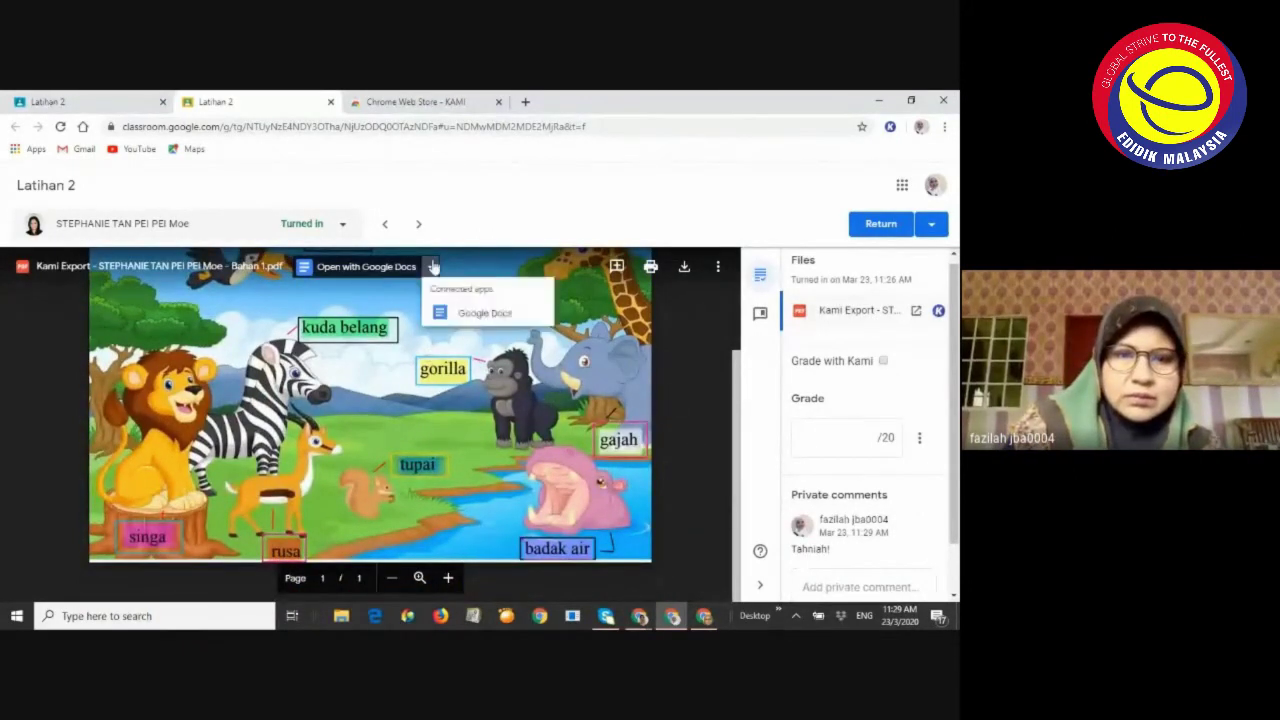
left_click(700, 374)
scroll(700, 374, "up", 3)
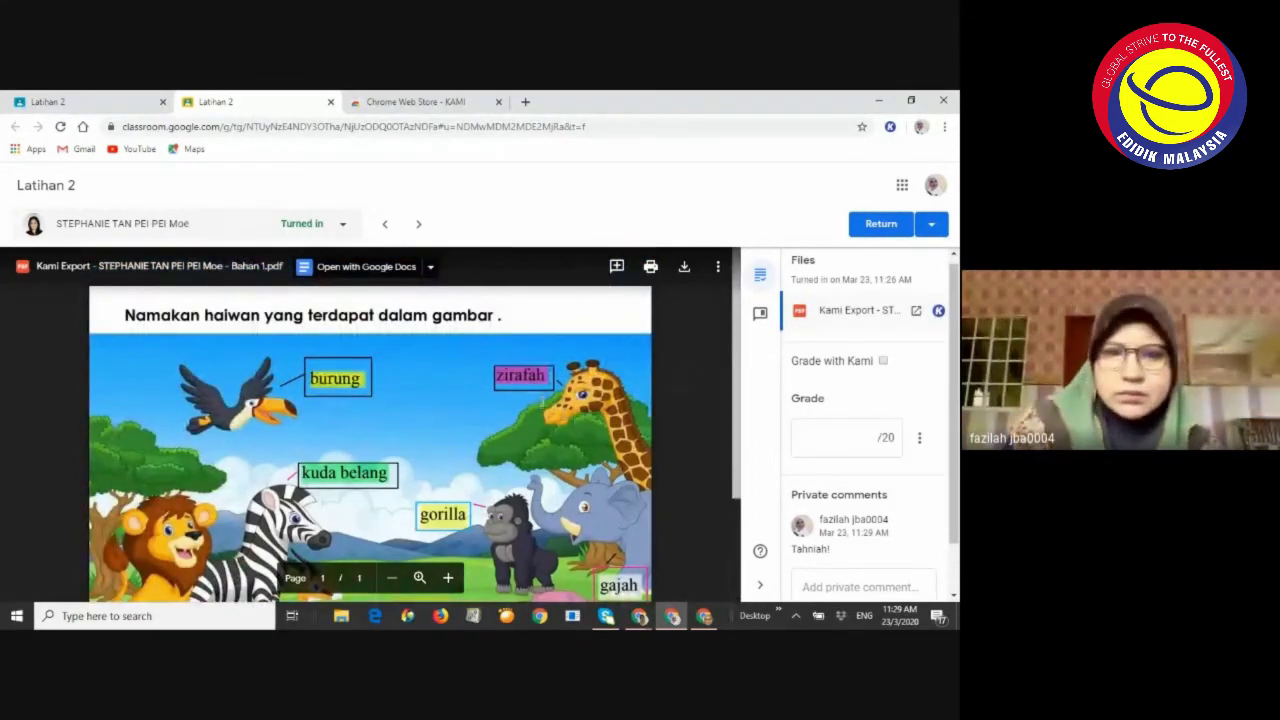
left_click(891, 226)
left_click(604, 436)
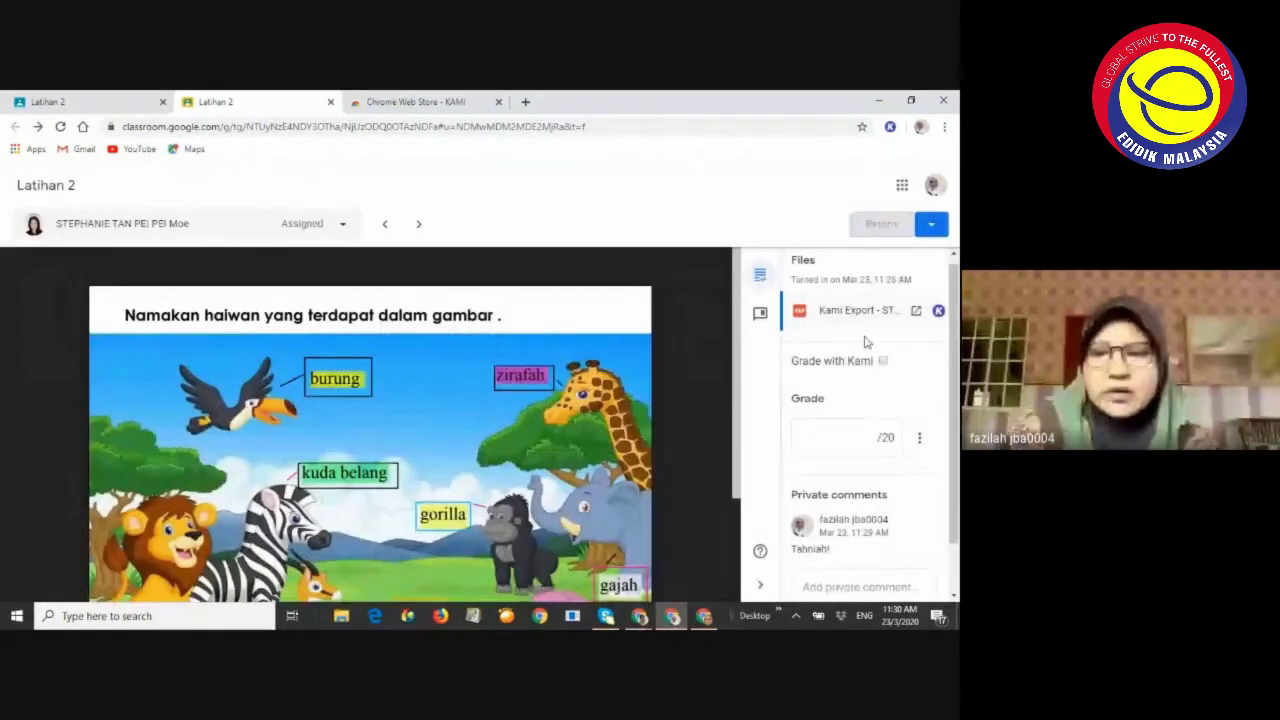
left_click(874, 300)
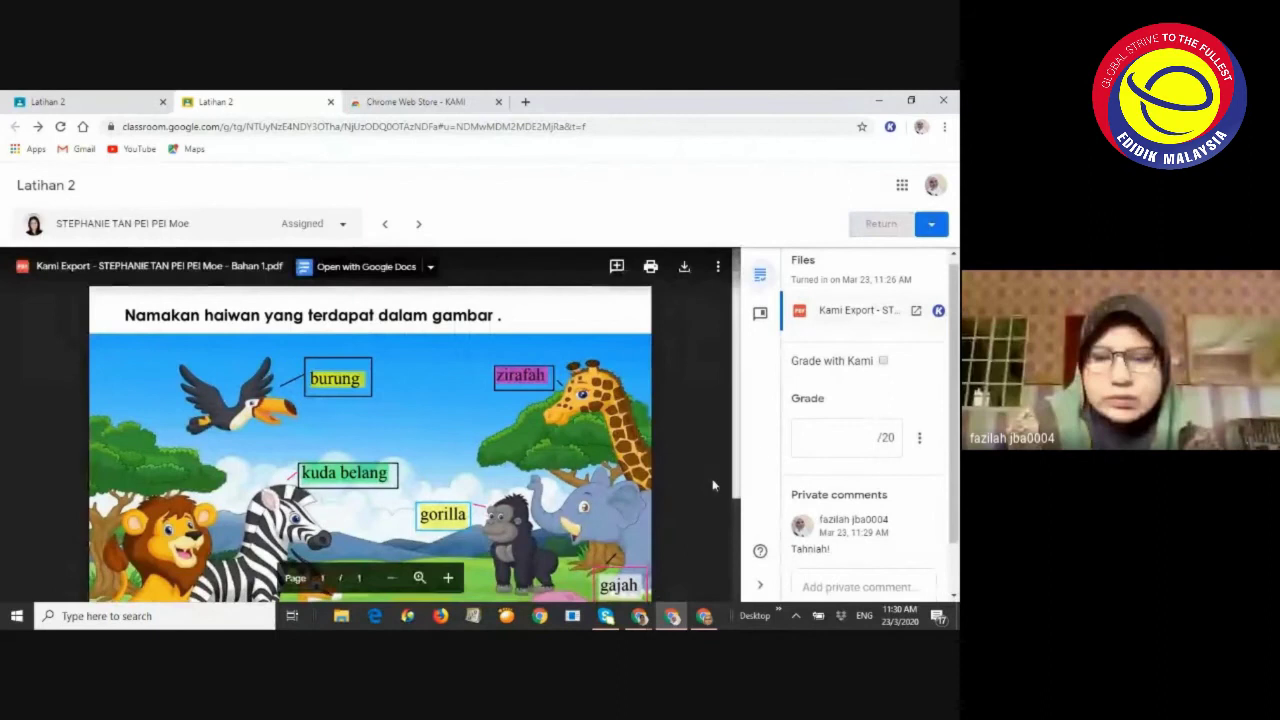
left_click(884, 362)
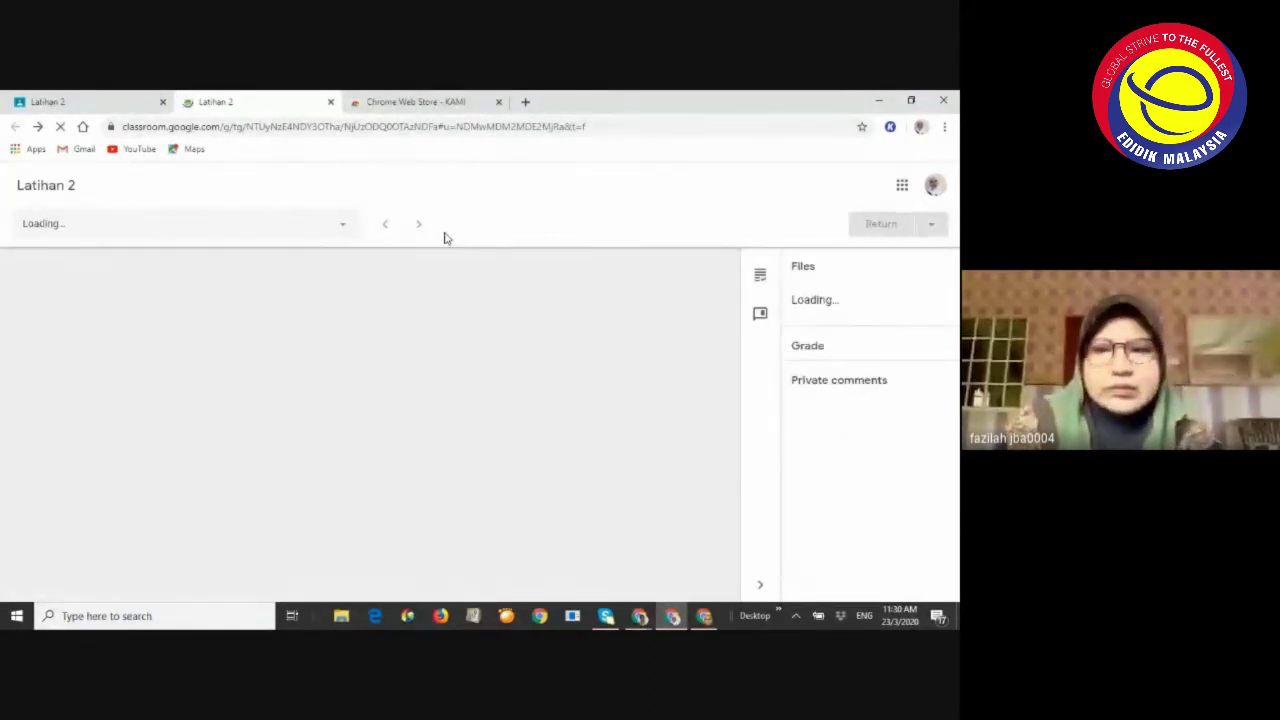
Bring the Meet call forward and scroll its chat to the 11:30 AM export-and-send requests
mouse_move(639, 612)
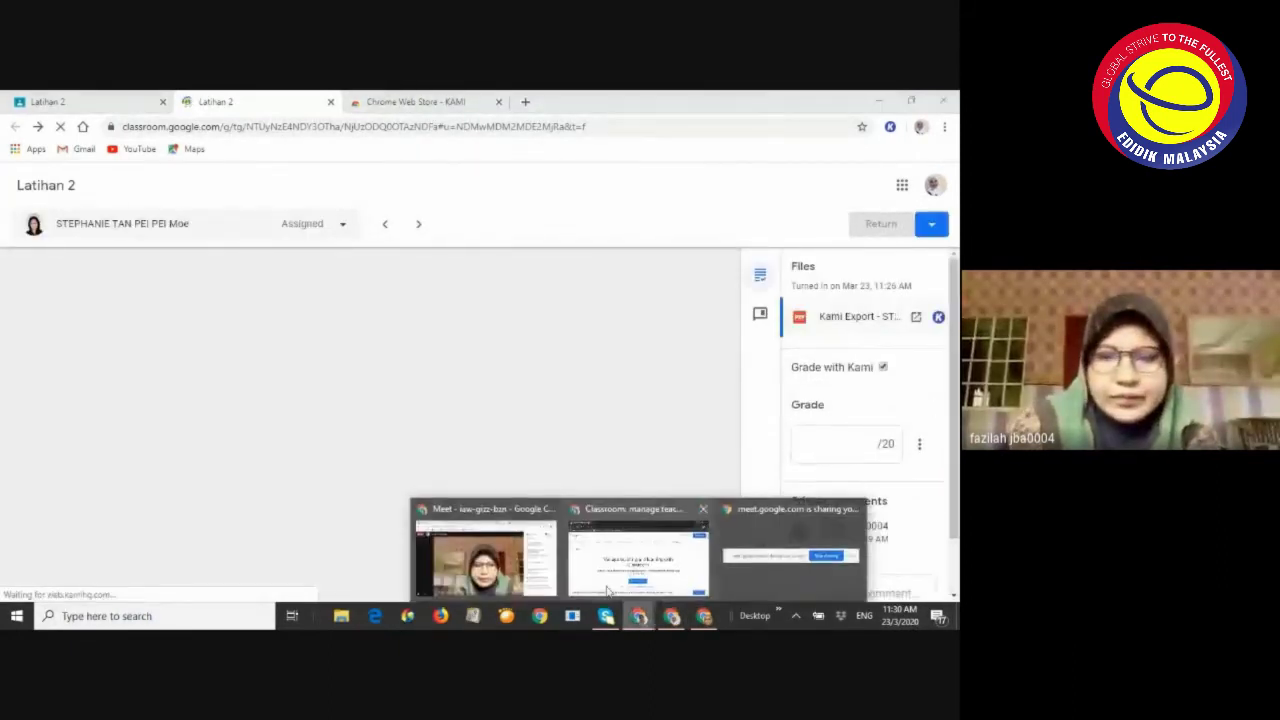
left_click(485, 556)
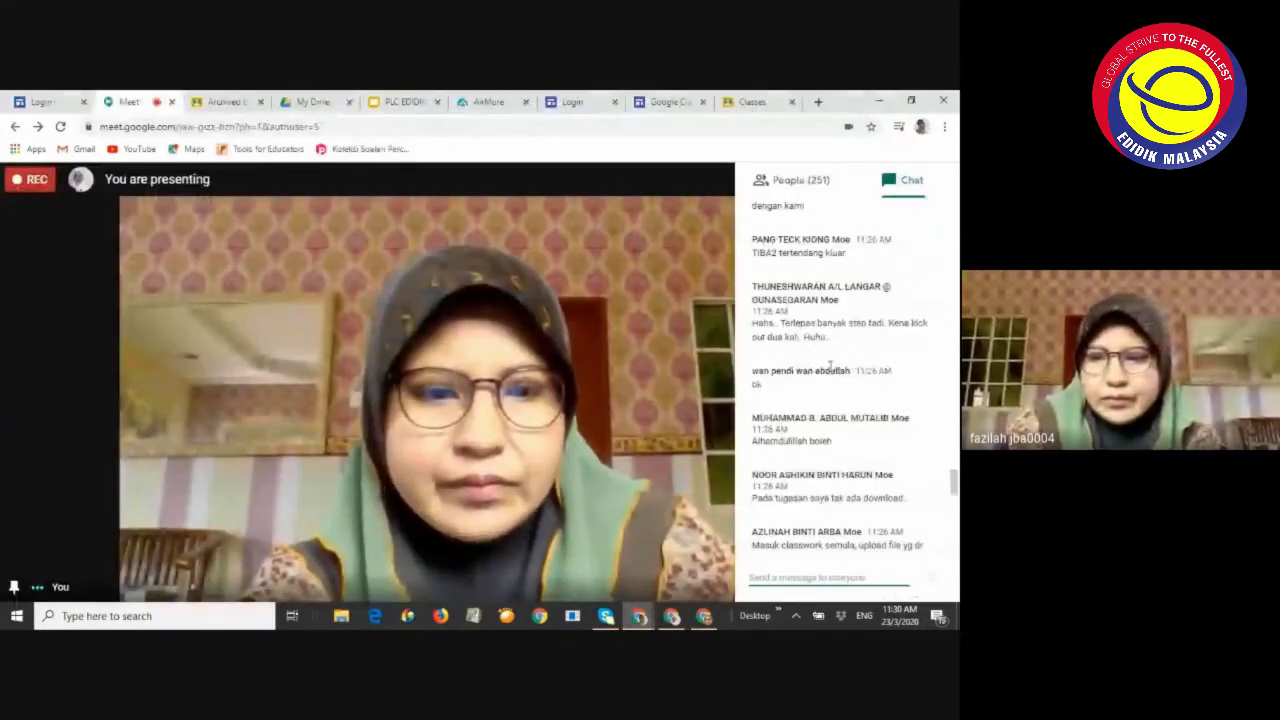
scroll(830, 366, "down", 2)
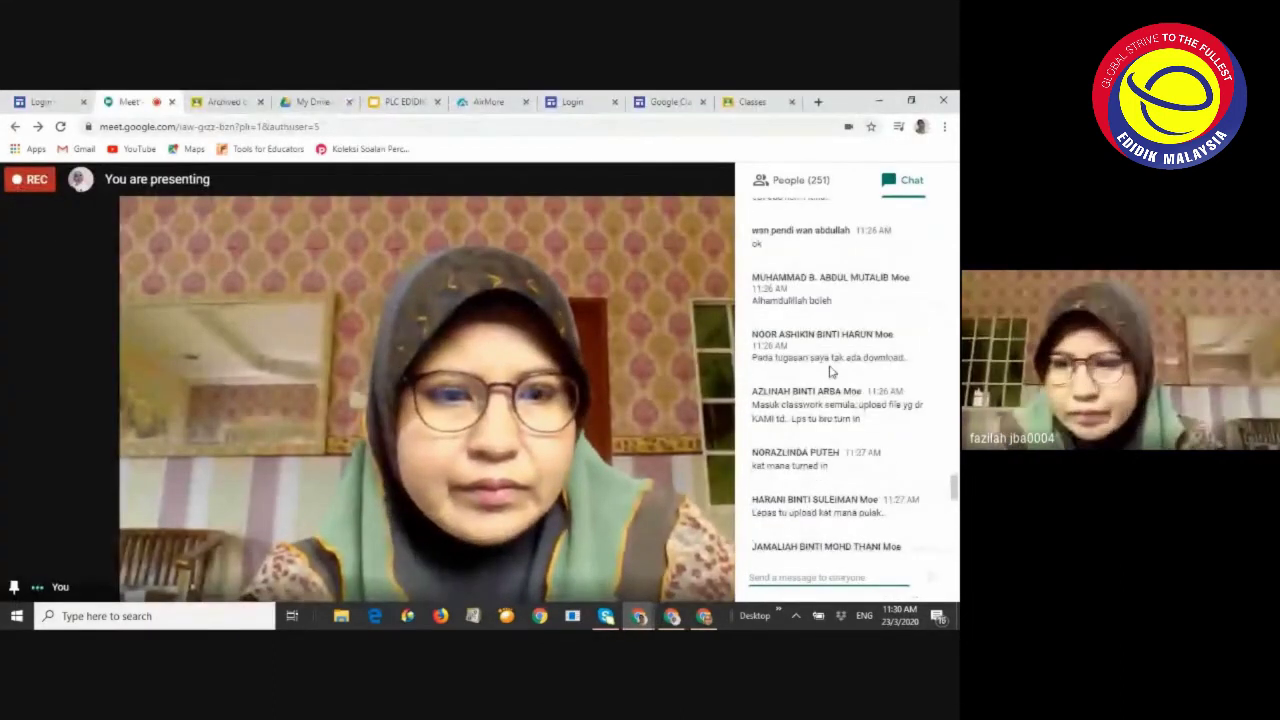
scroll(830, 372, "down", 5)
scroll(830, 373, "down", 5)
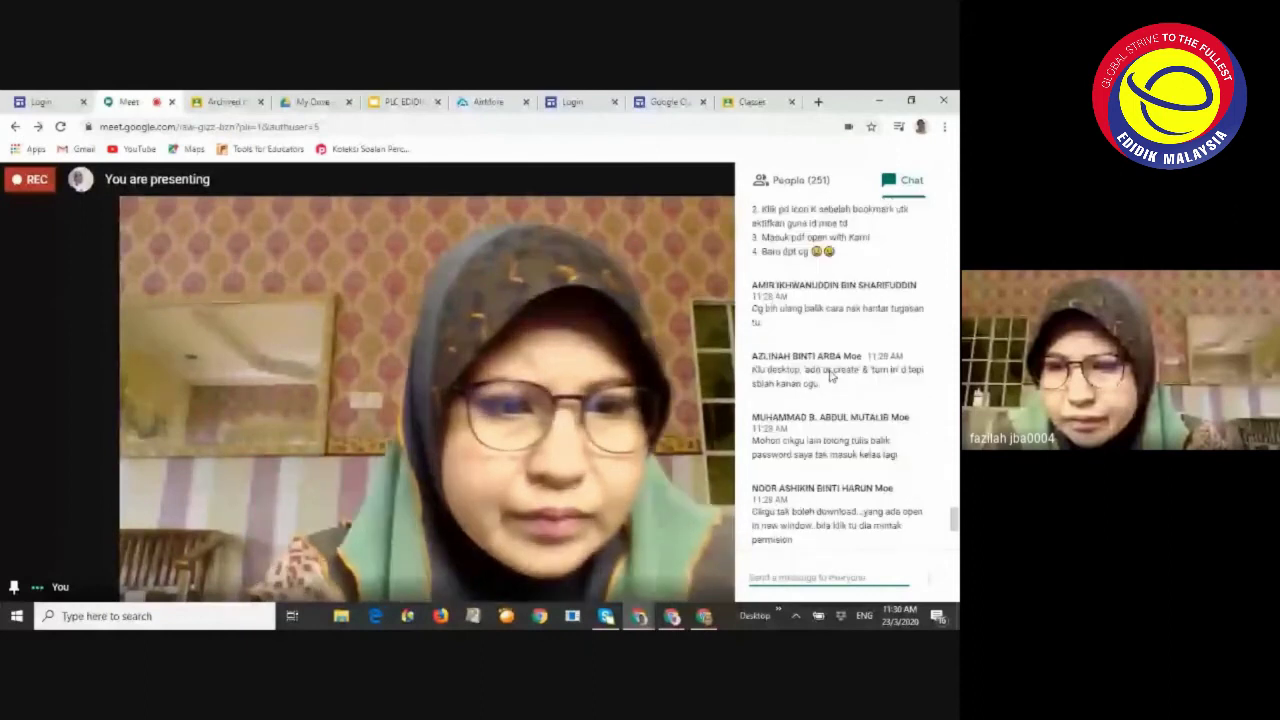
scroll(830, 373, "down", 5)
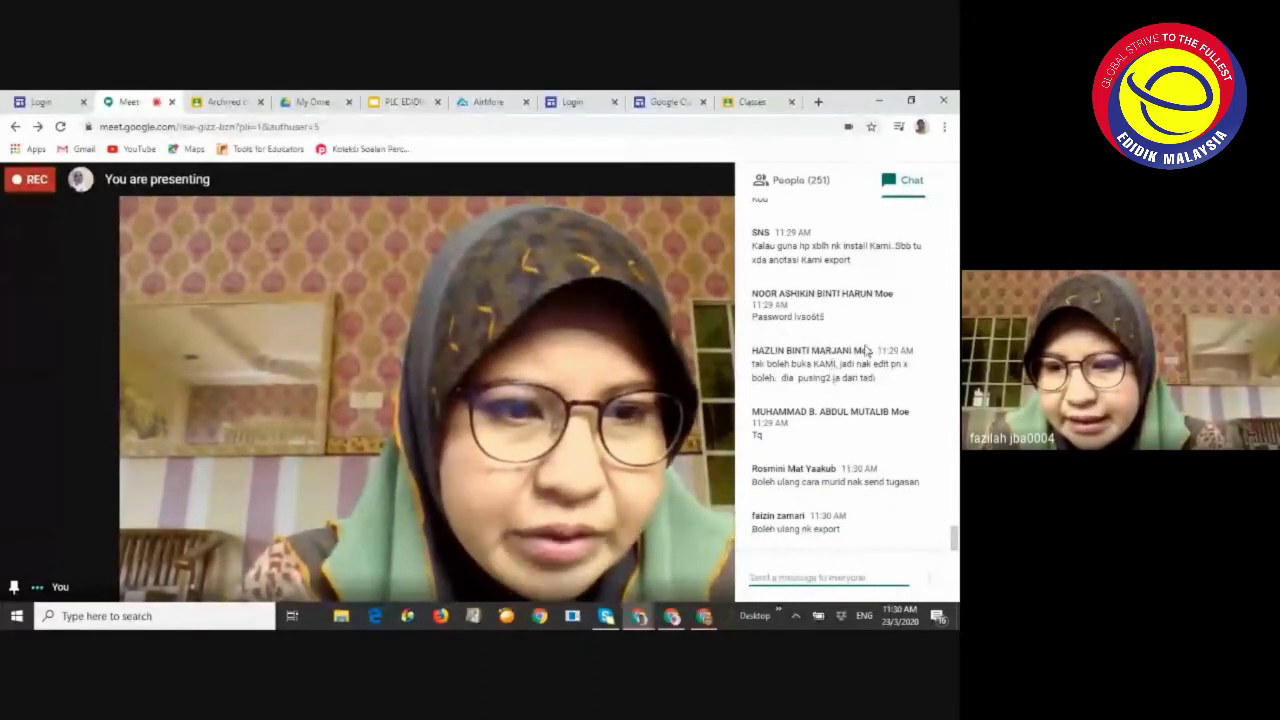
left_click(832, 545)
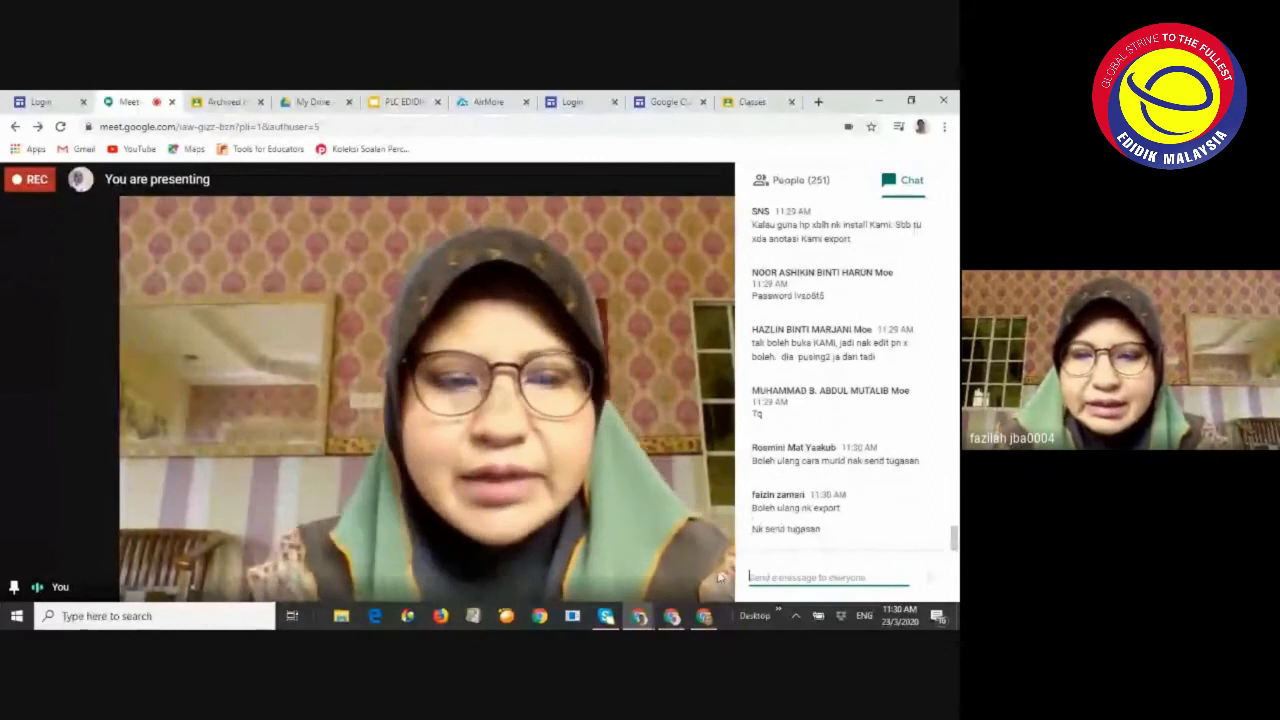
mouse_move(706, 618)
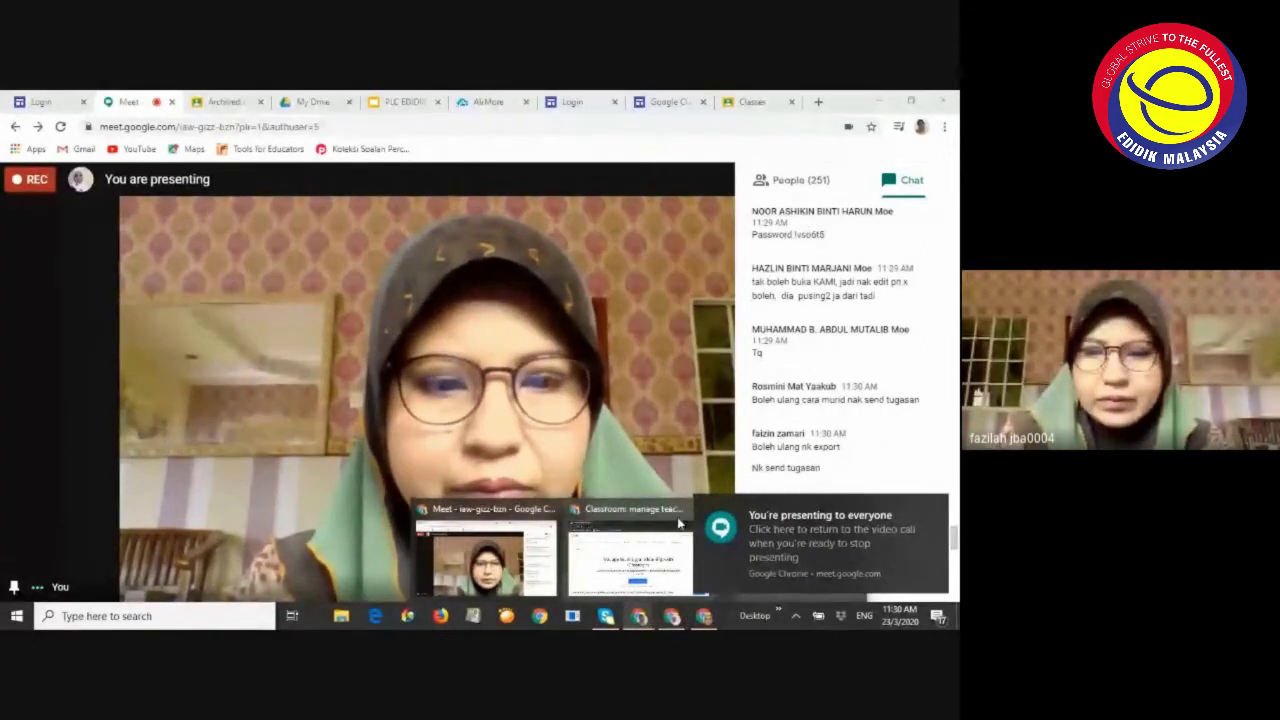
Return to the Latihan 2 assignment and close the extra Classes page
left_click(630, 560)
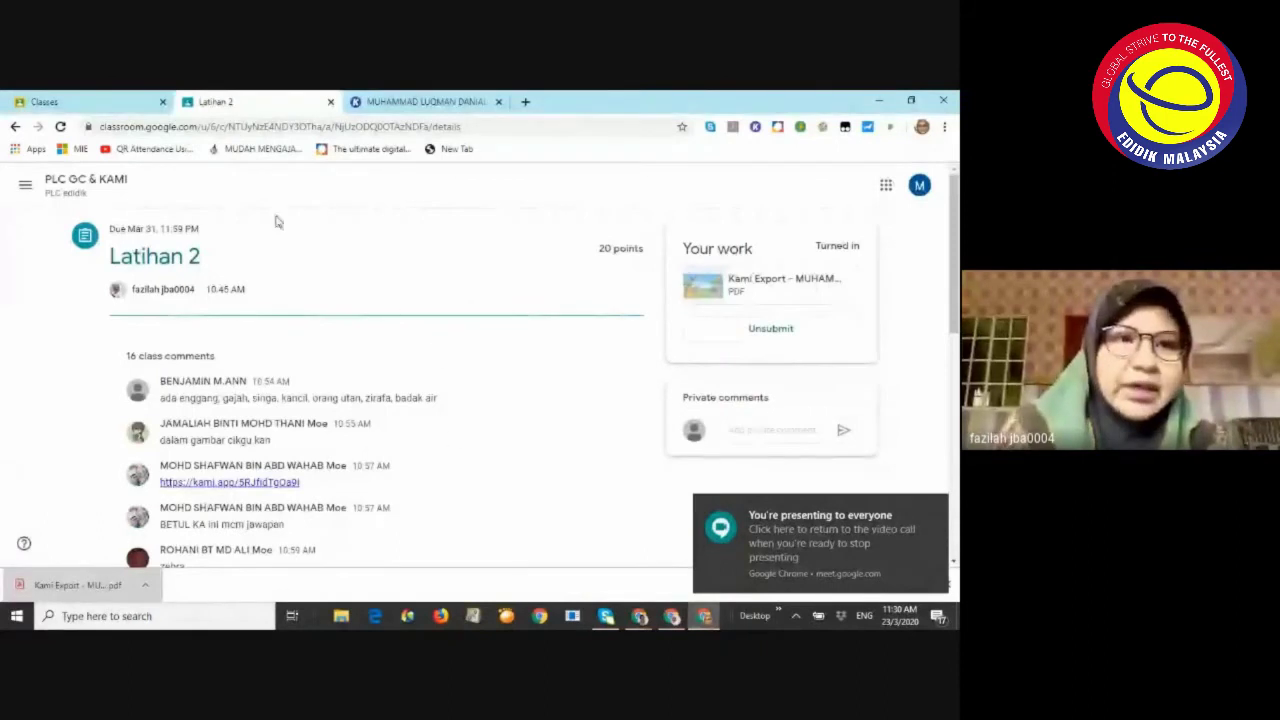
scroll(310, 340, "down", 2)
scroll(310, 340, "up", 2)
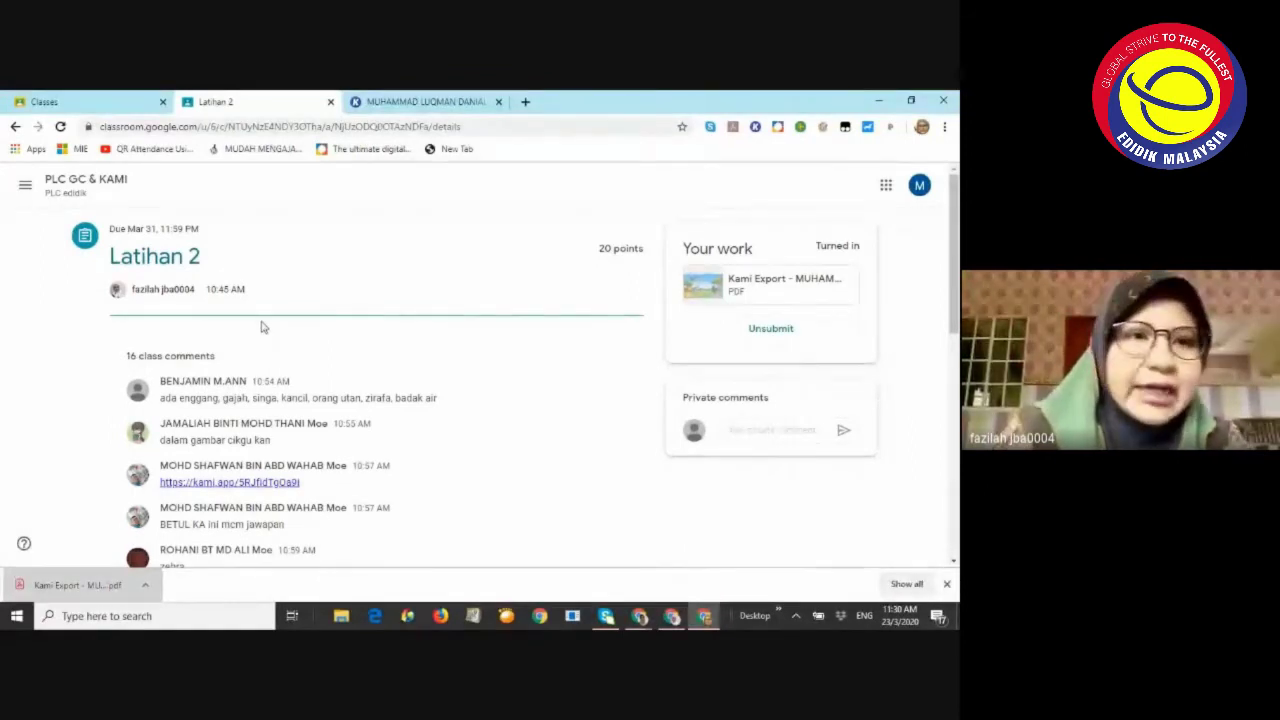
left_click(72, 102)
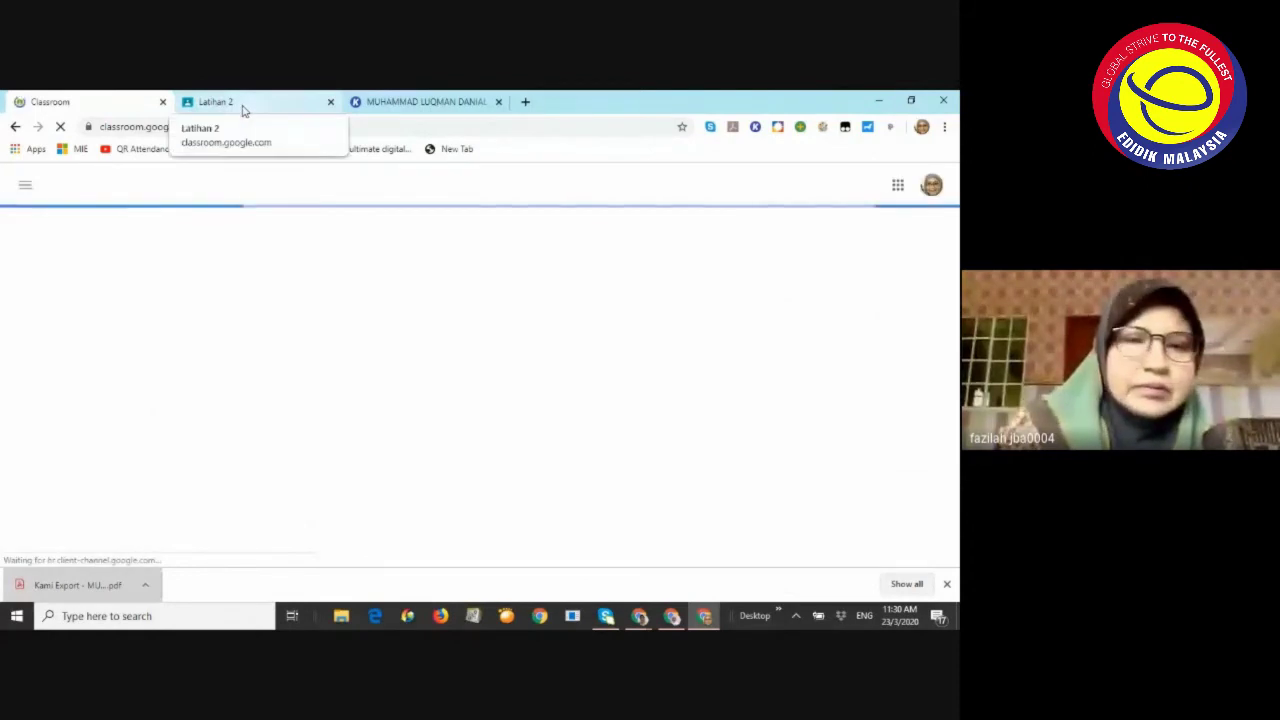
left_click(206, 104)
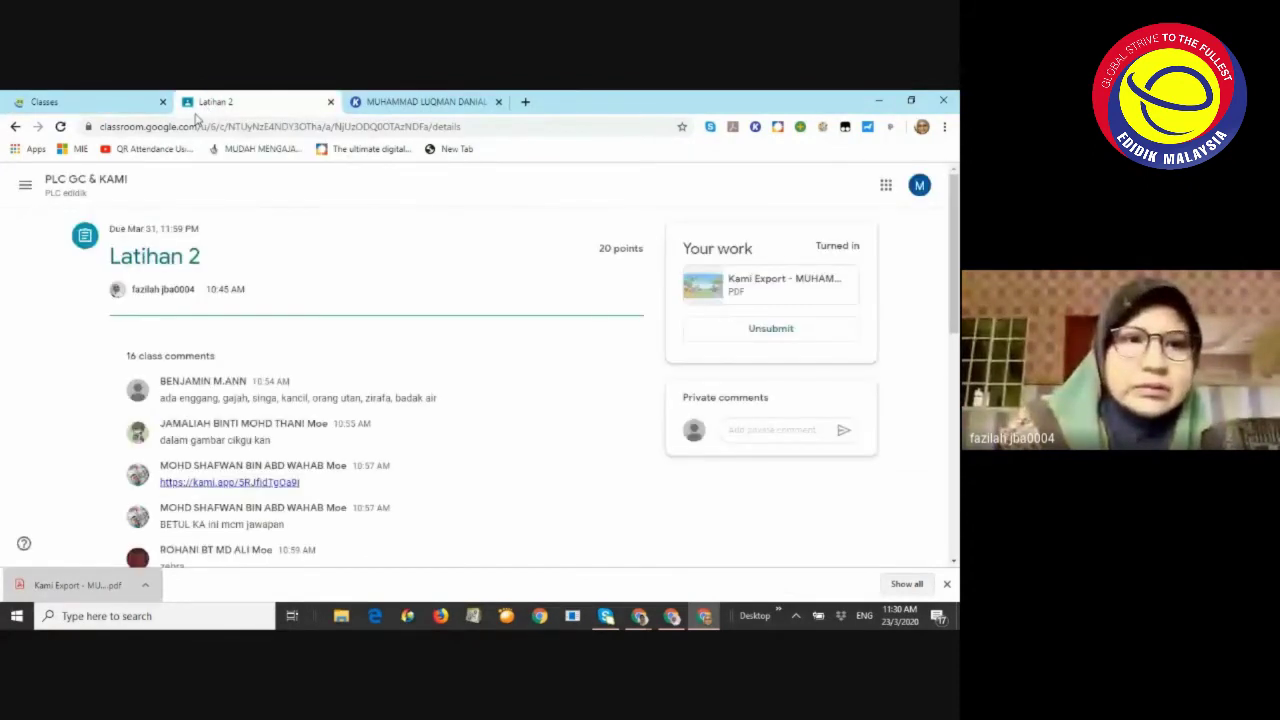
left_click(163, 102)
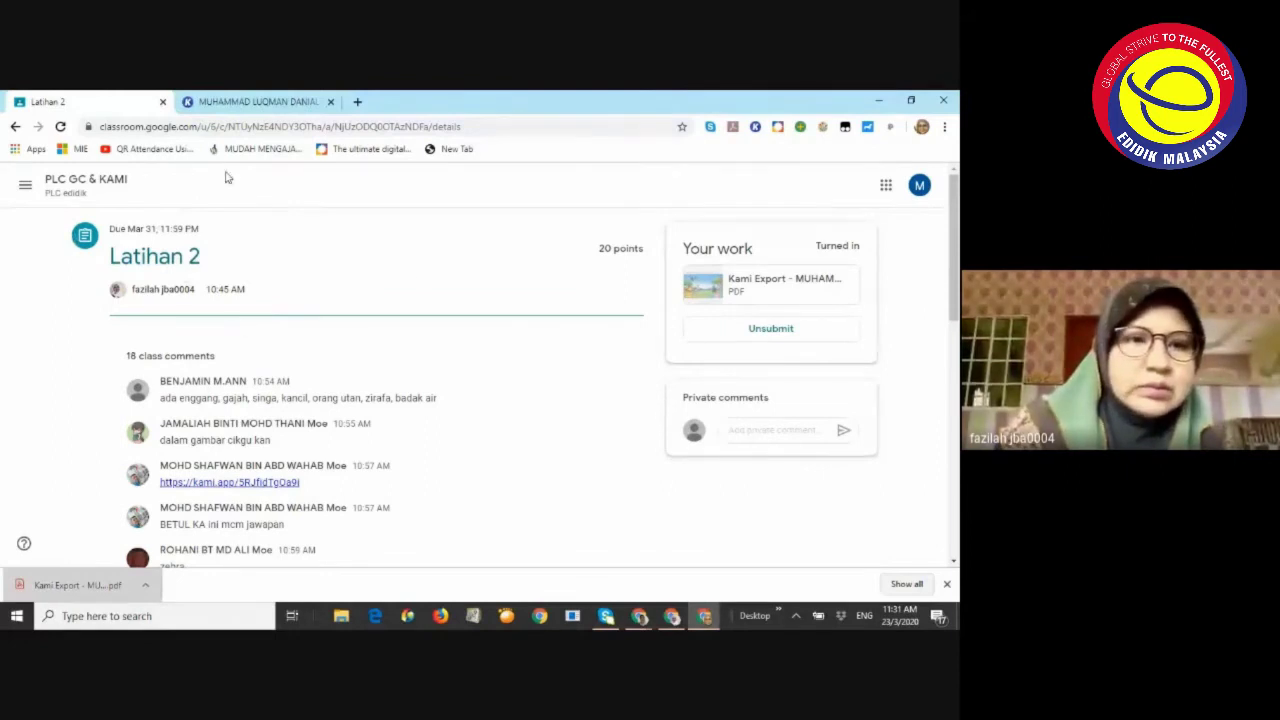
scroll(272, 272, "down", 1)
scroll(272, 272, "up", 1)
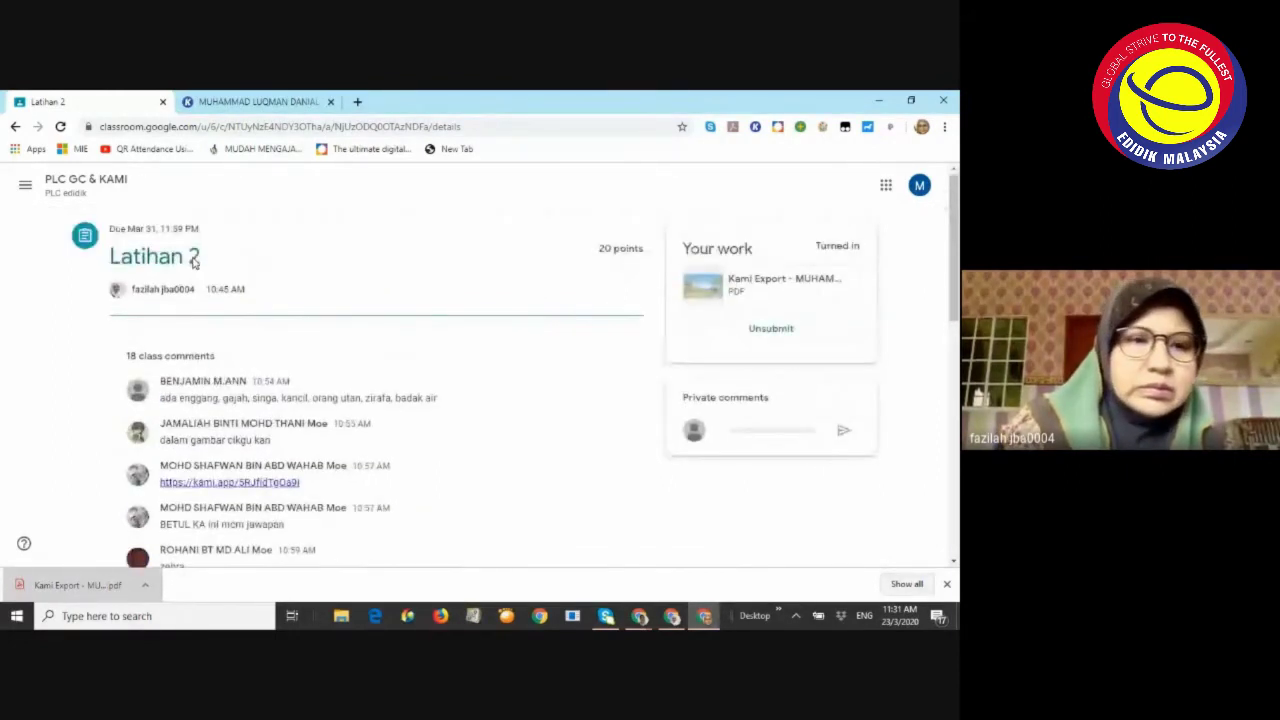
Go to PLC GC & KAMI's Classwork and preview the Latihan 1 Membina ayat worksheet PDF
left_click(26, 186)
left_click(97, 199)
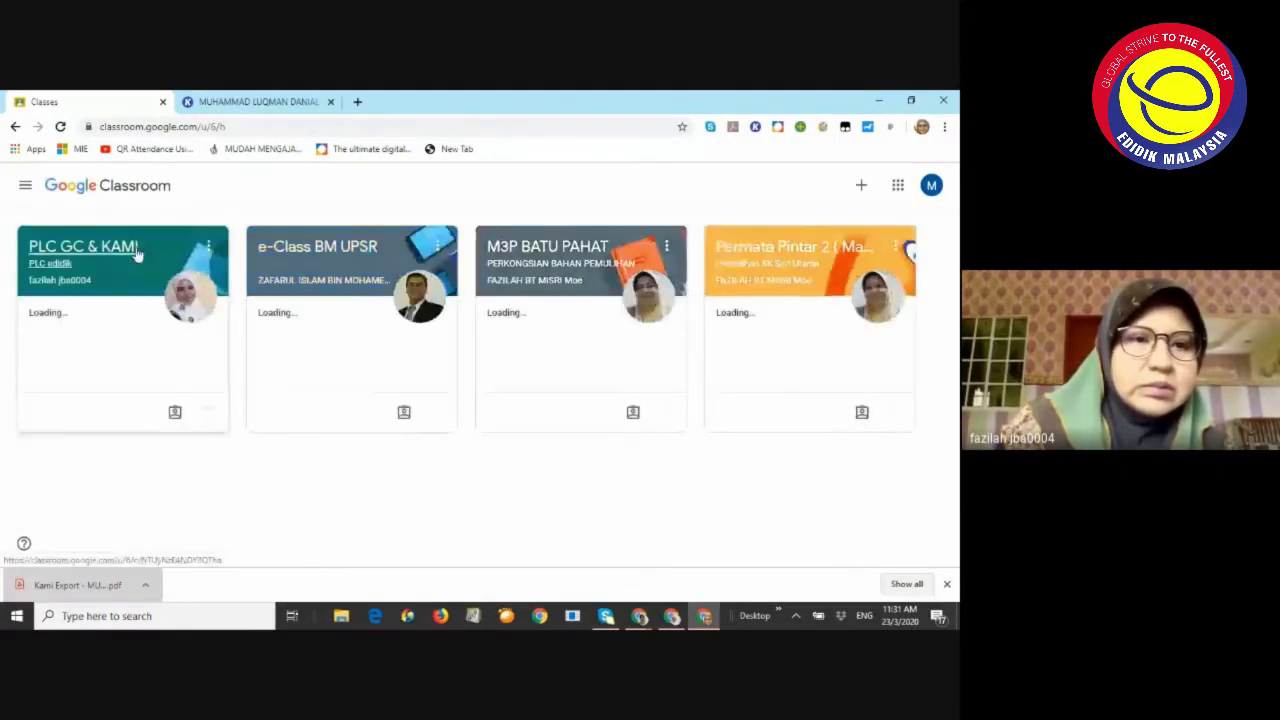
left_click(138, 255)
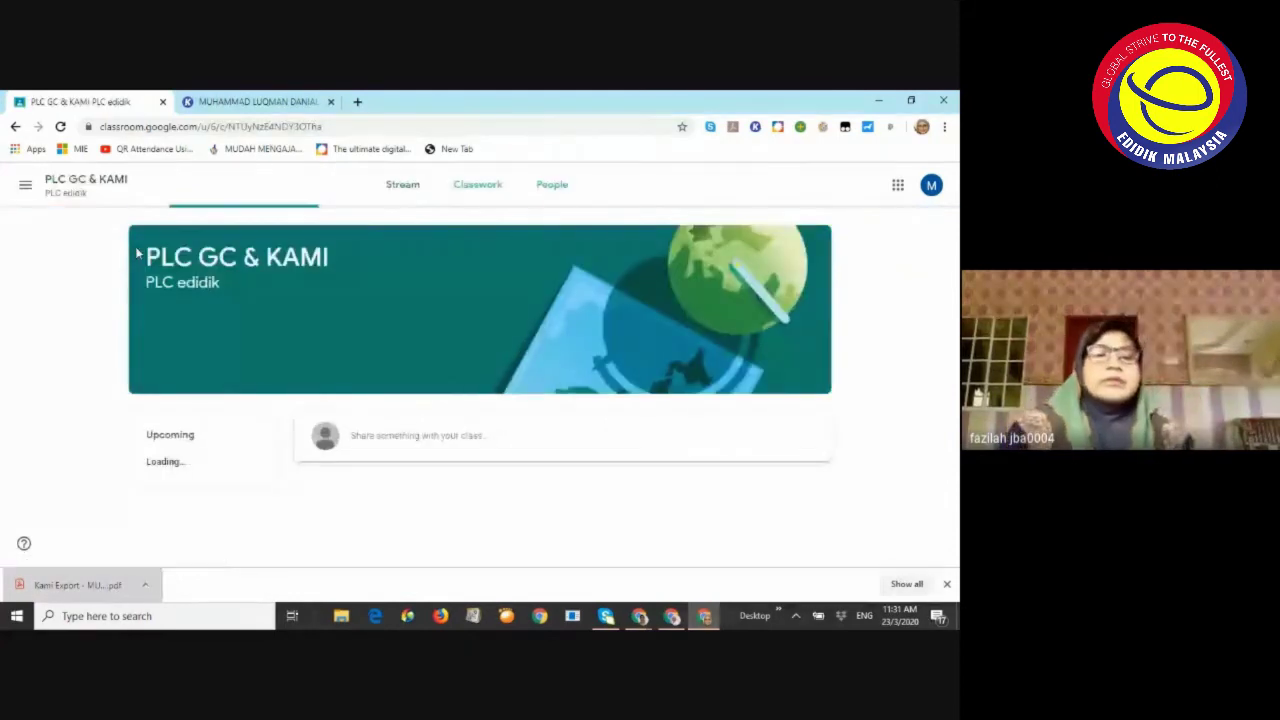
scroll(373, 366, "down", 2)
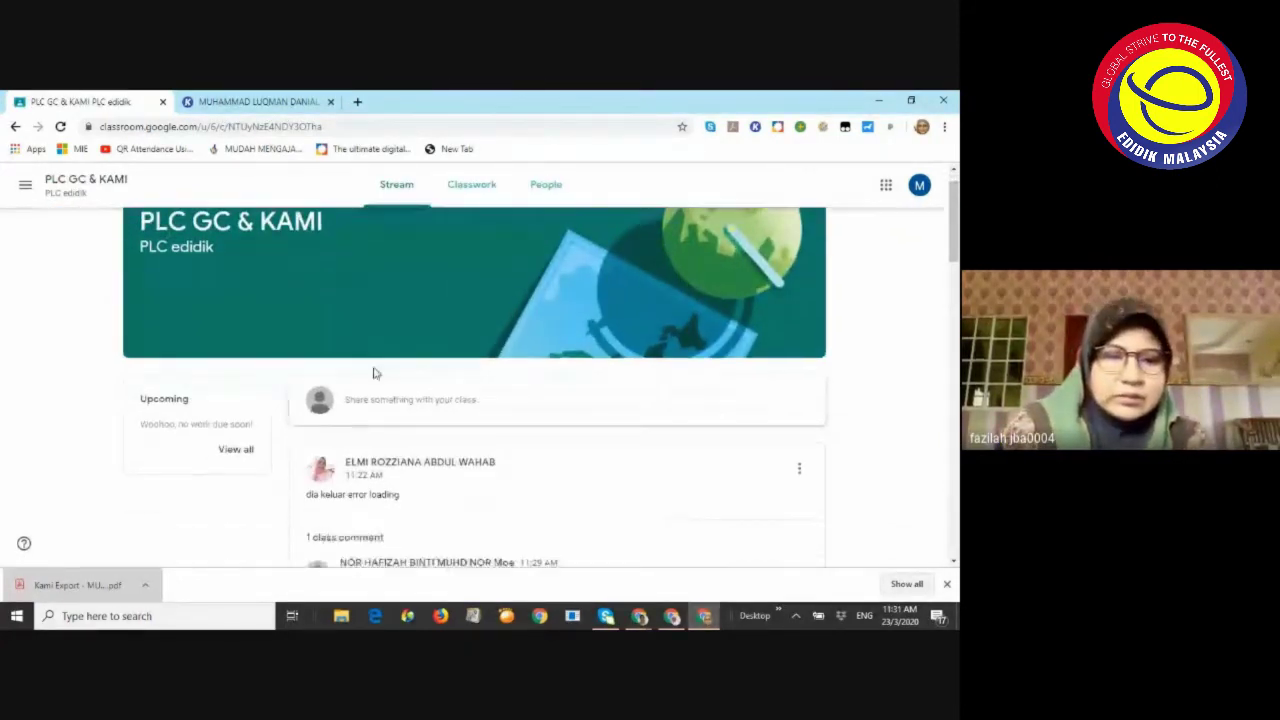
scroll(374, 367, "up", 1)
left_click(480, 195)
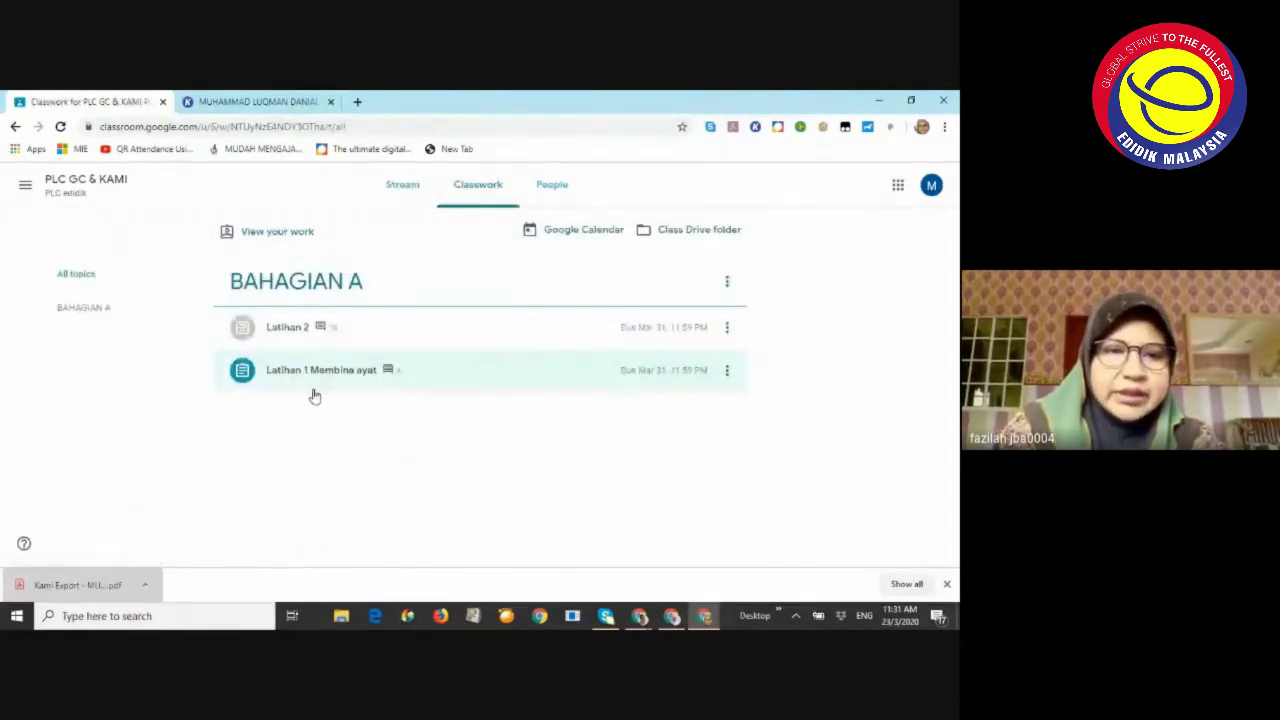
left_click(323, 377)
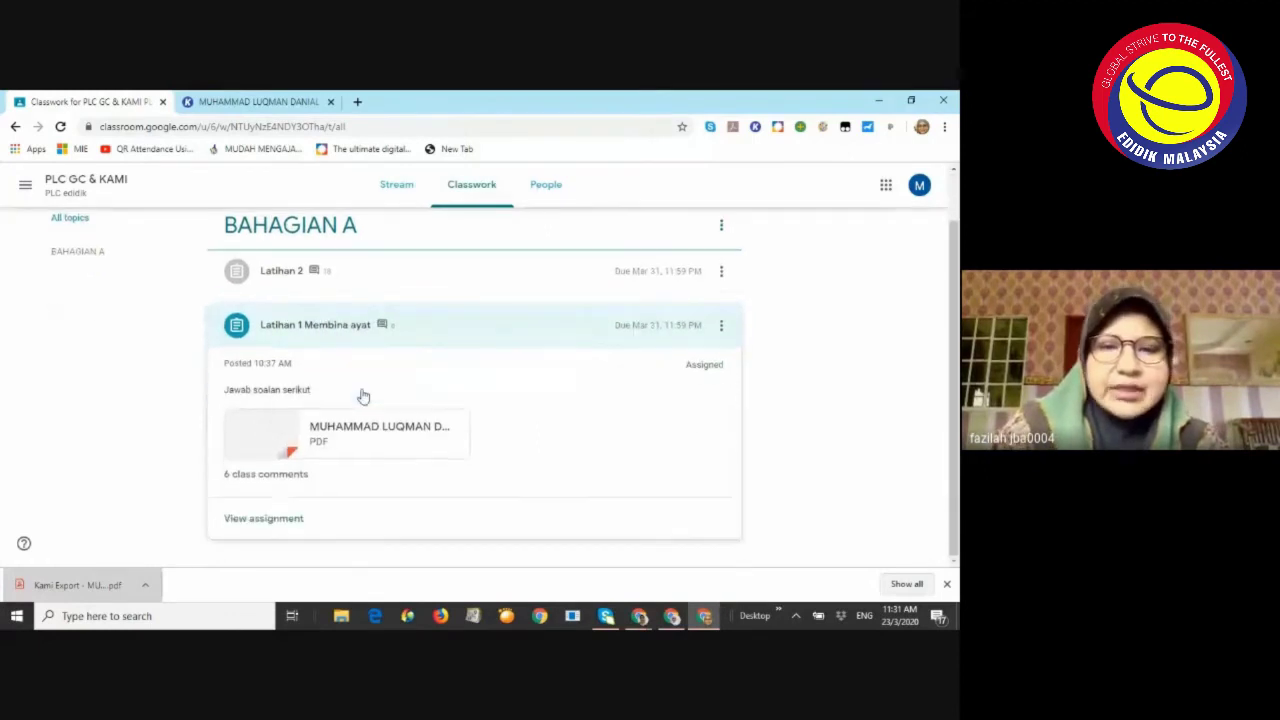
left_click(389, 440)
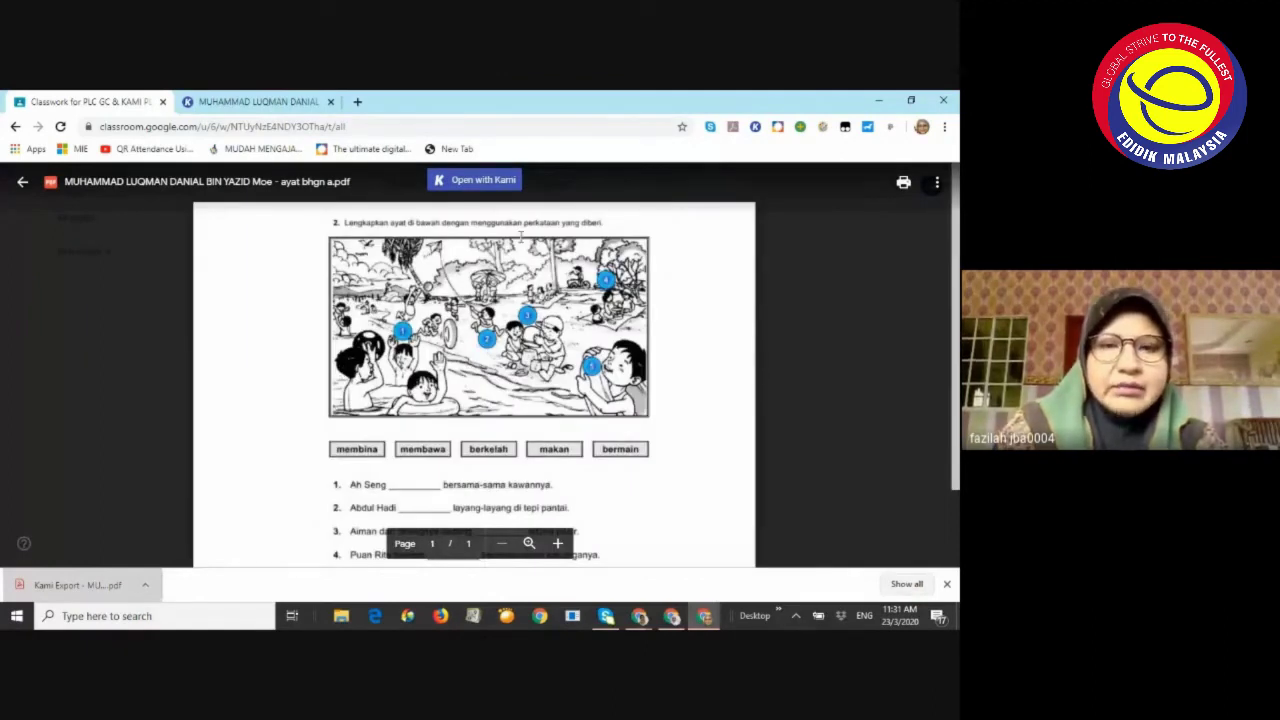
Open the Latihan 1 worksheet in Kami, declining text recognition, then glance at Google Meet and return
left_click(489, 180)
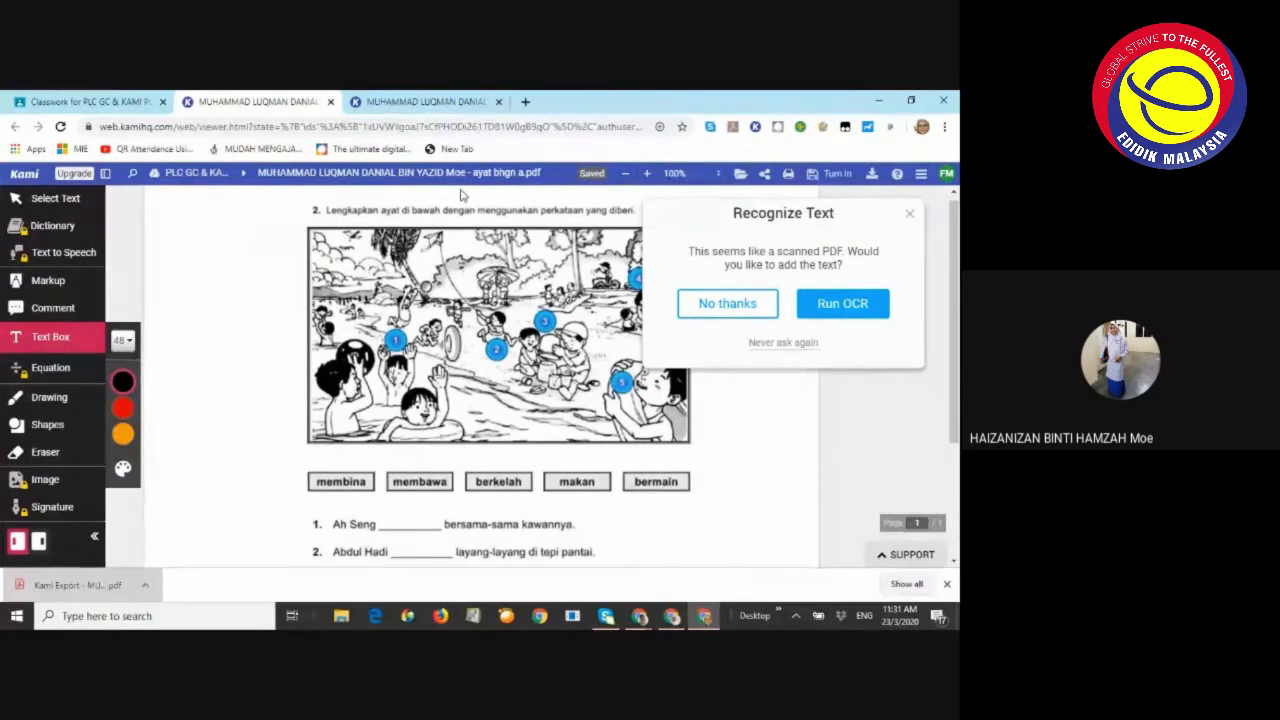
left_click(910, 216)
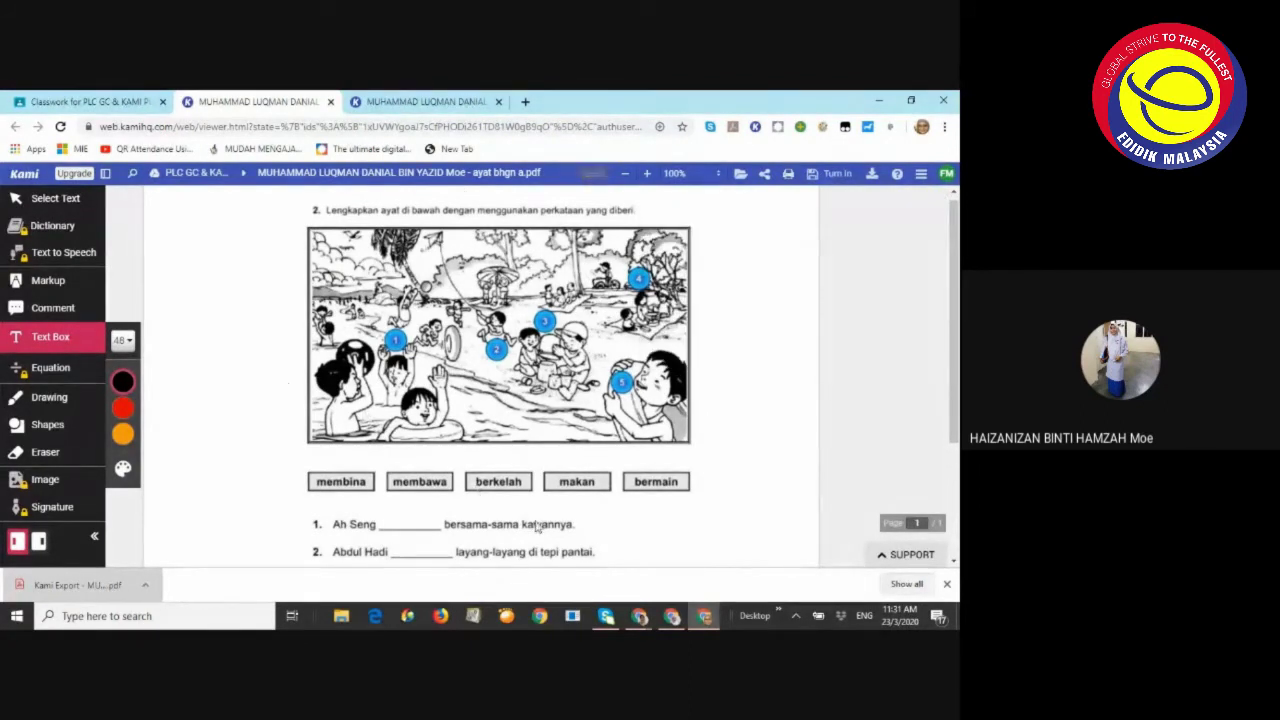
mouse_move(643, 622)
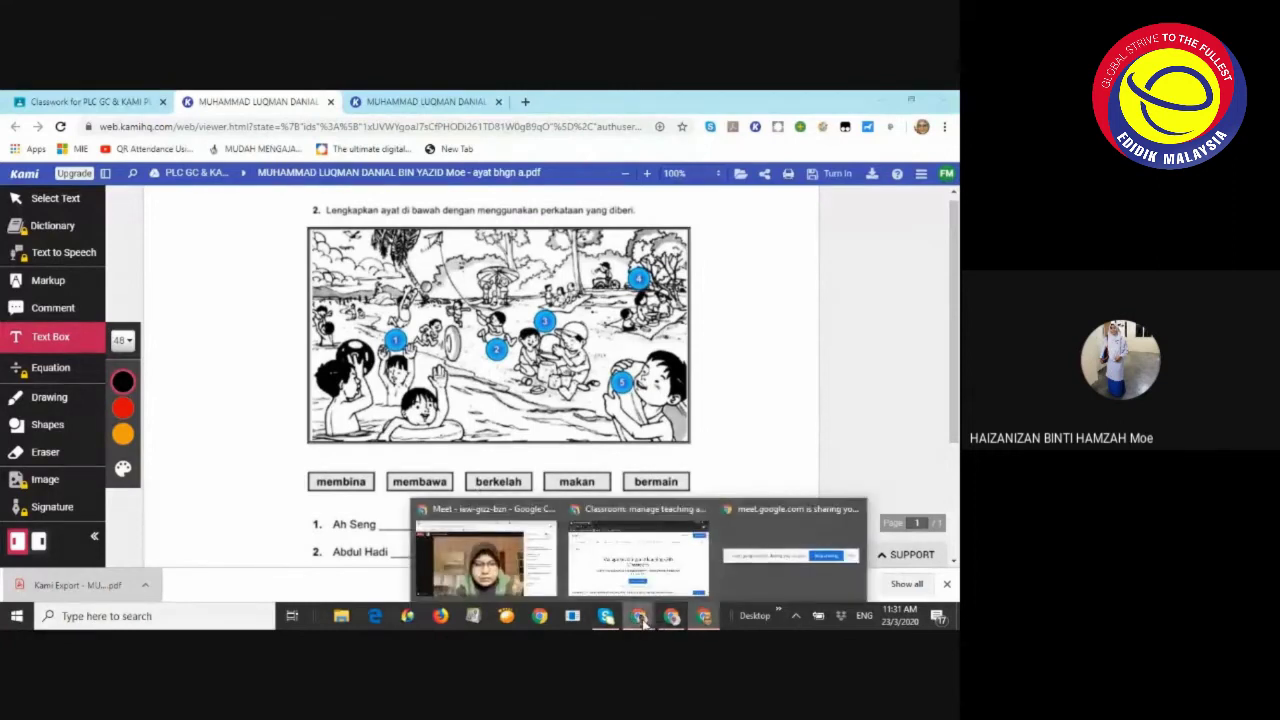
left_click(485, 555)
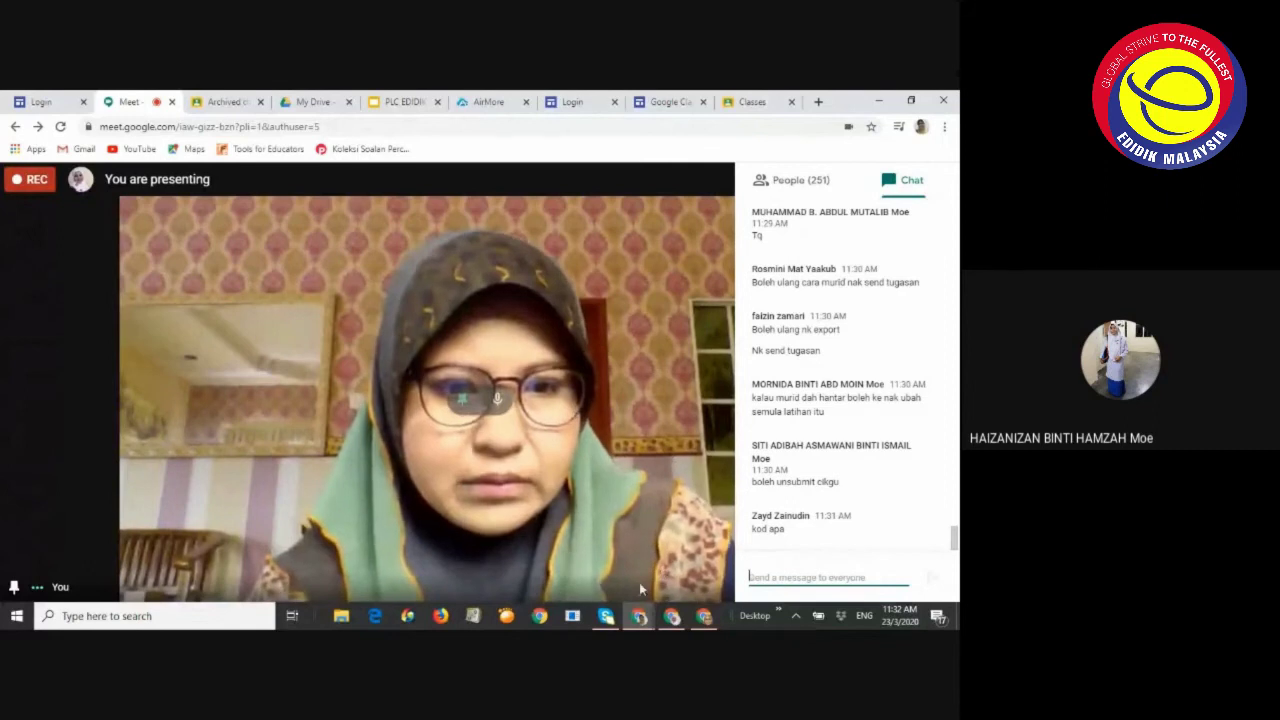
left_click(702, 617)
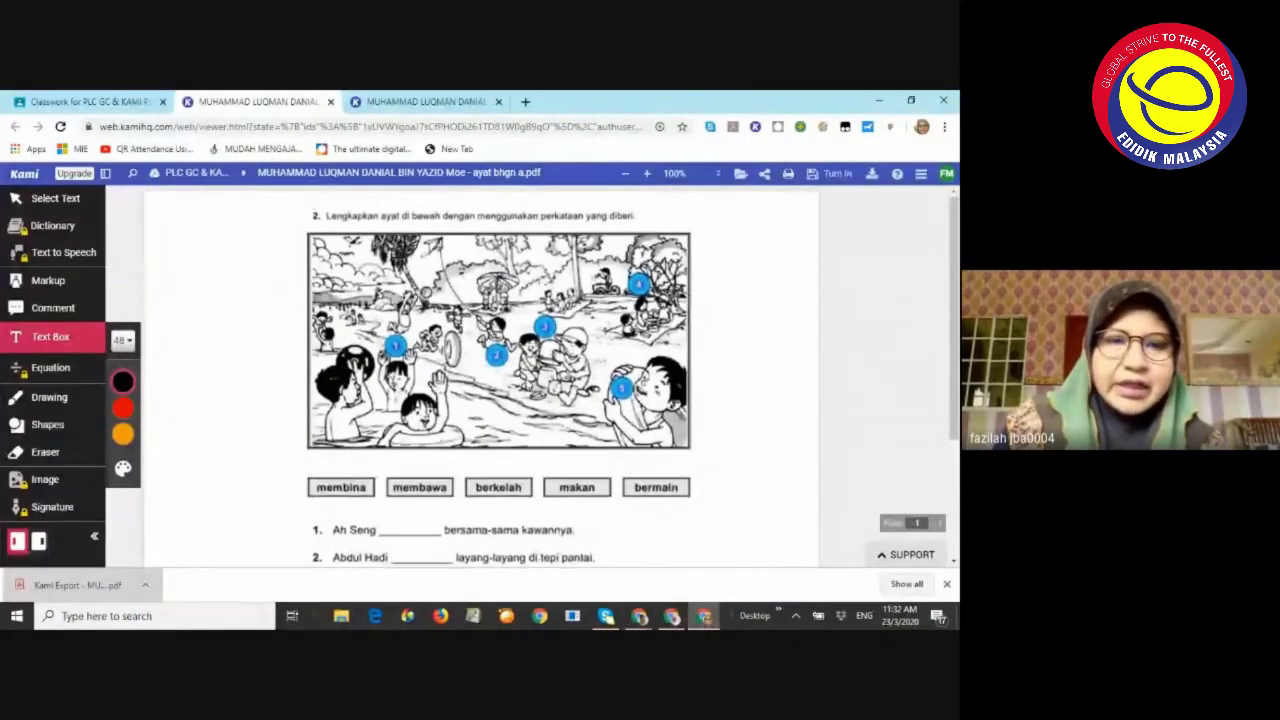
Type 'berkelah' at 24px font size into the blank after Ah Seng
scroll(530, 387, "down", 2)
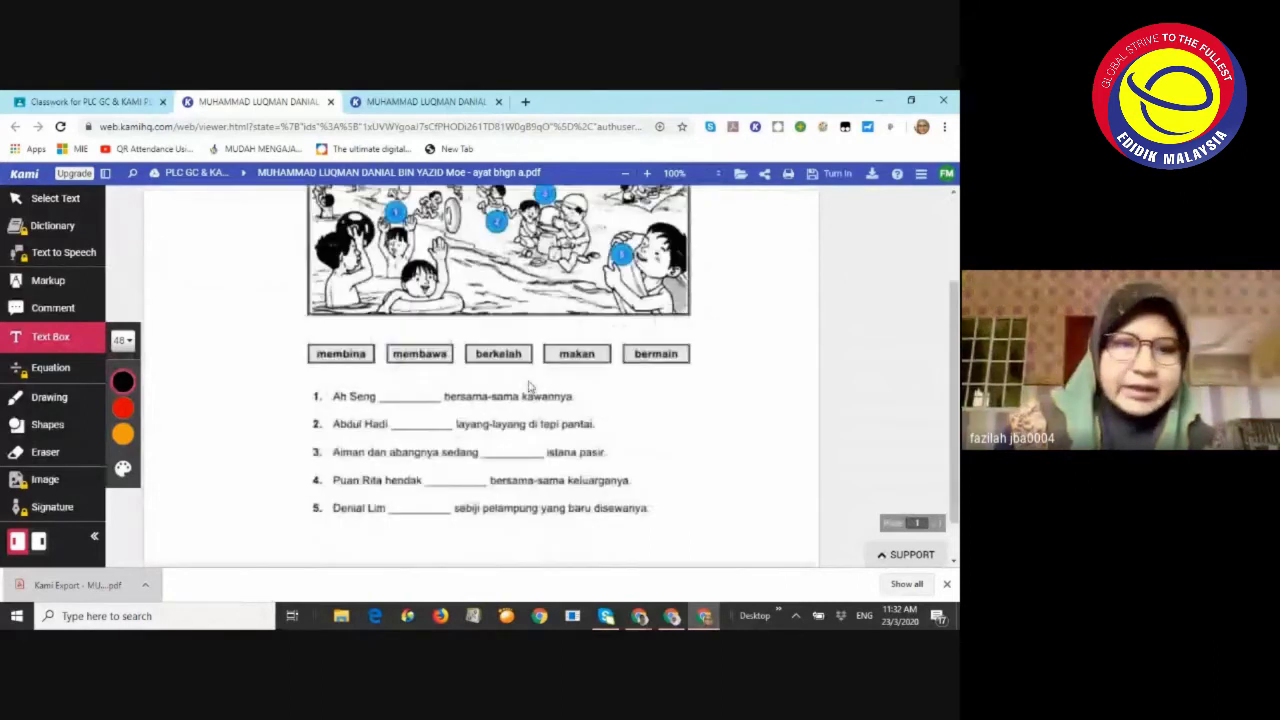
scroll(530, 387, "up", 1)
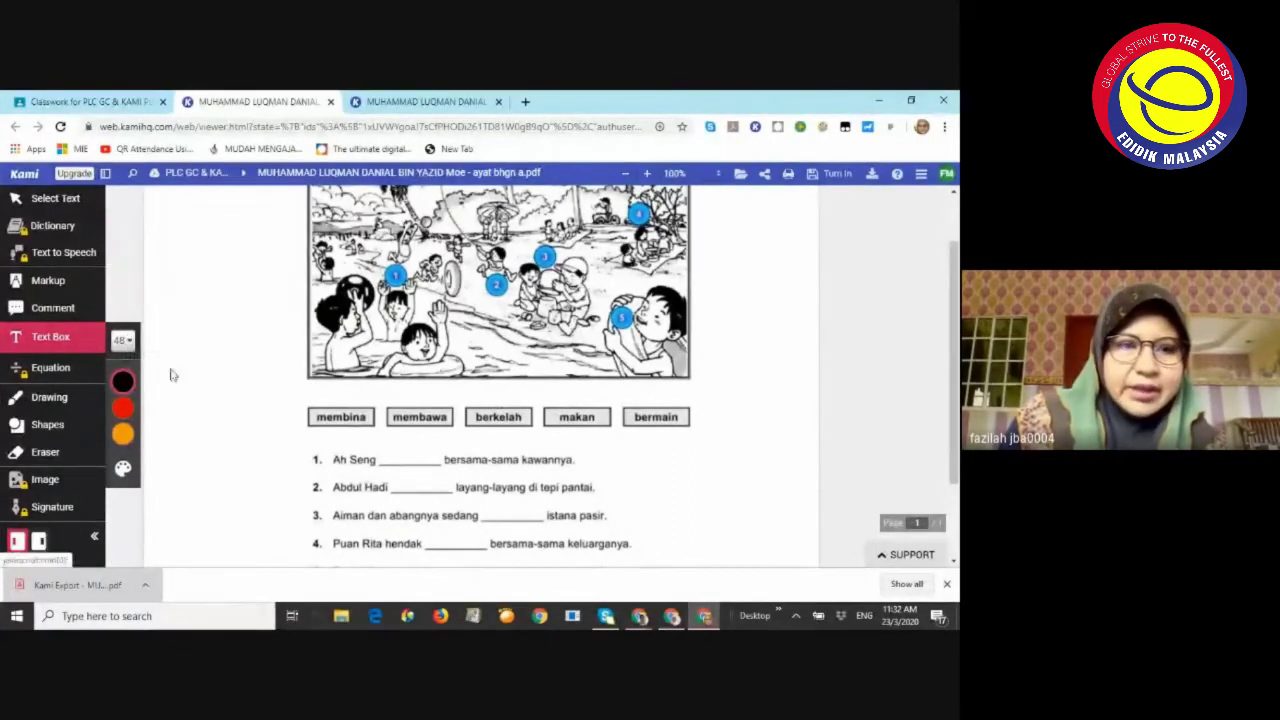
left_click(378, 455)
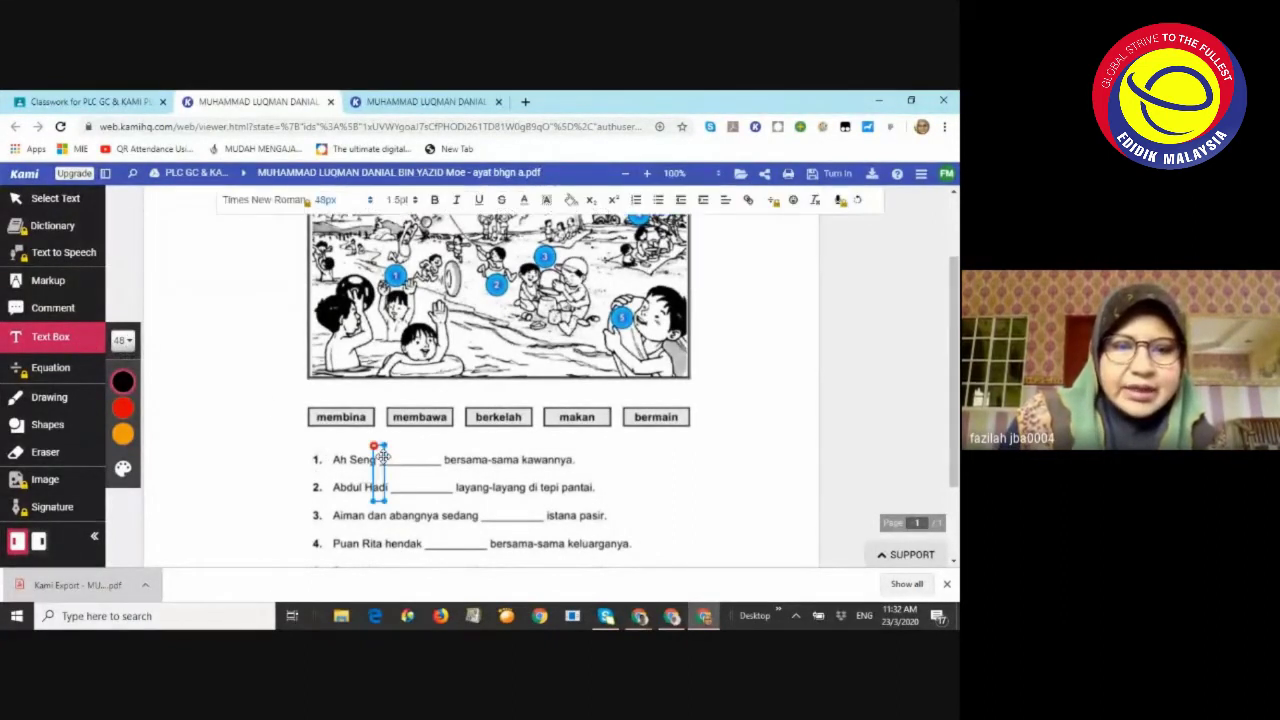
left_click(133, 352)
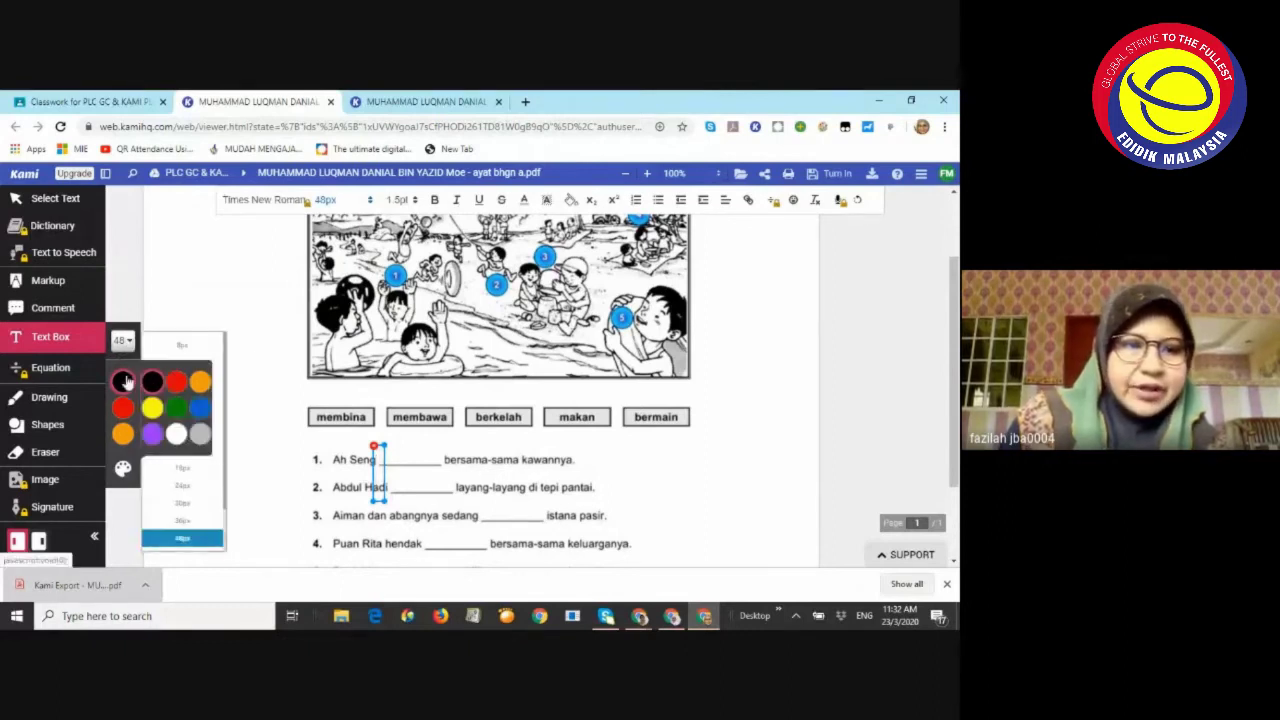
left_click(123, 342)
left_click(123, 342)
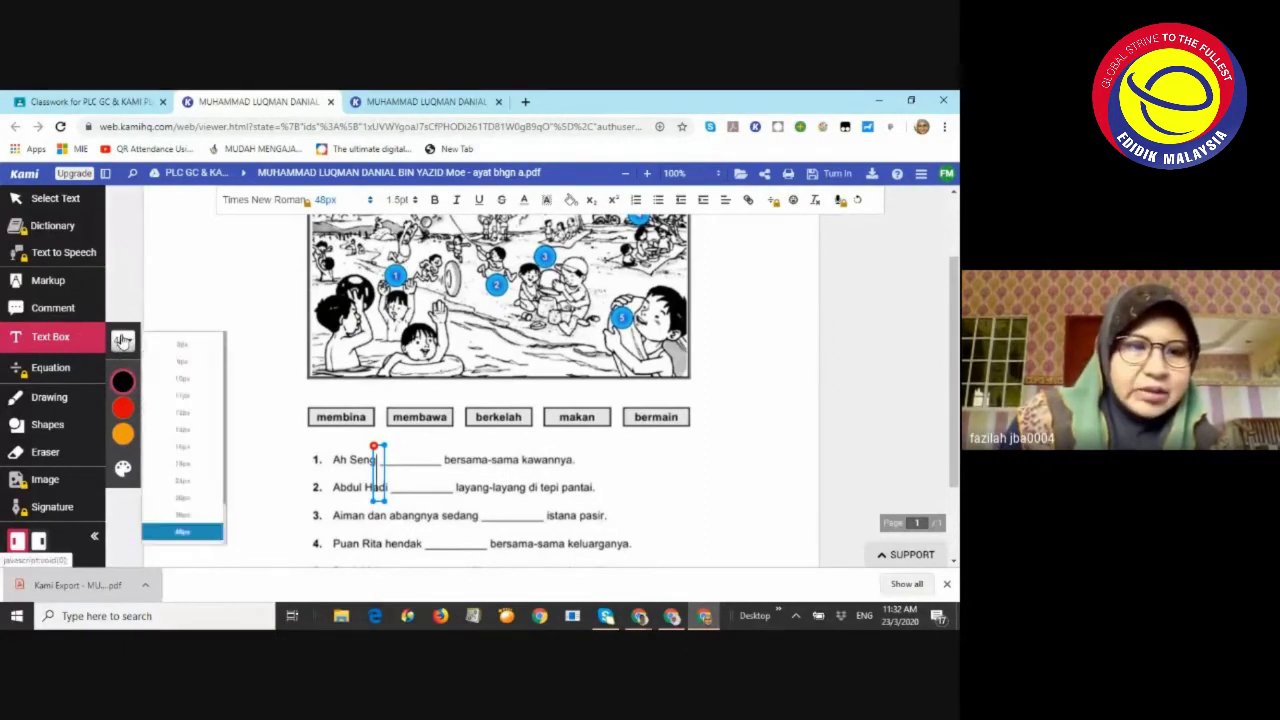
left_click(189, 488)
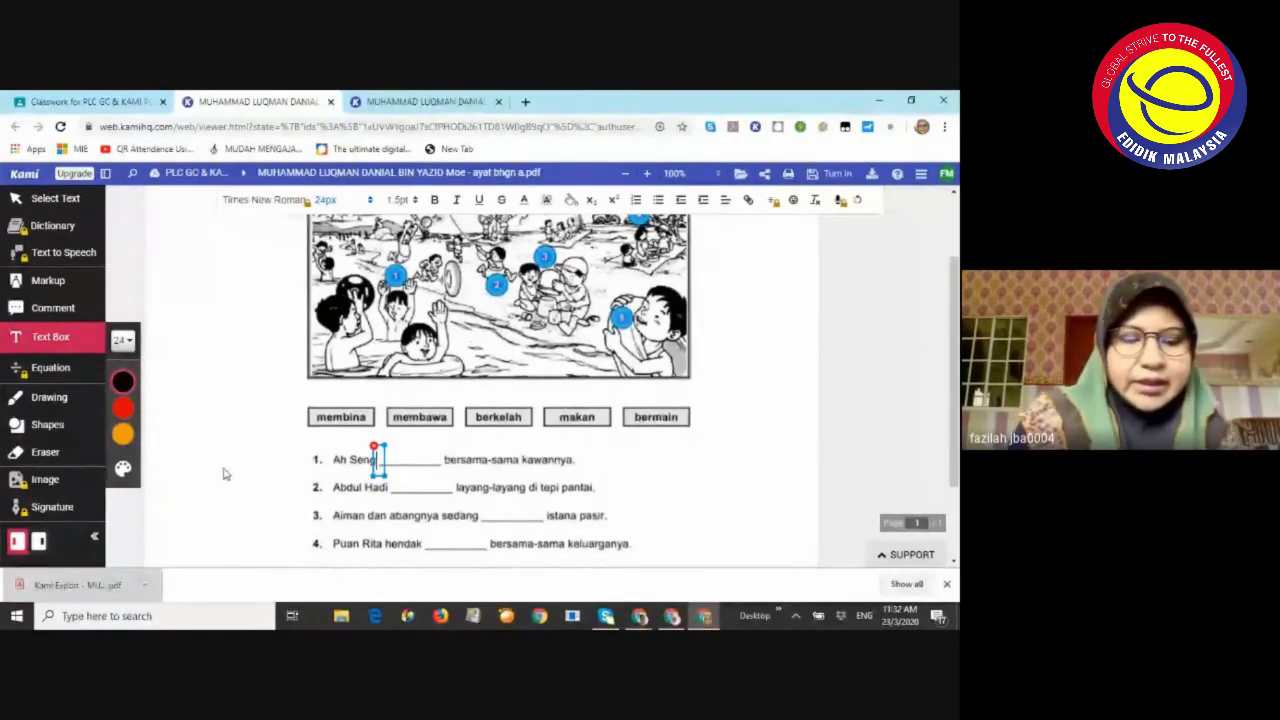
type("b")
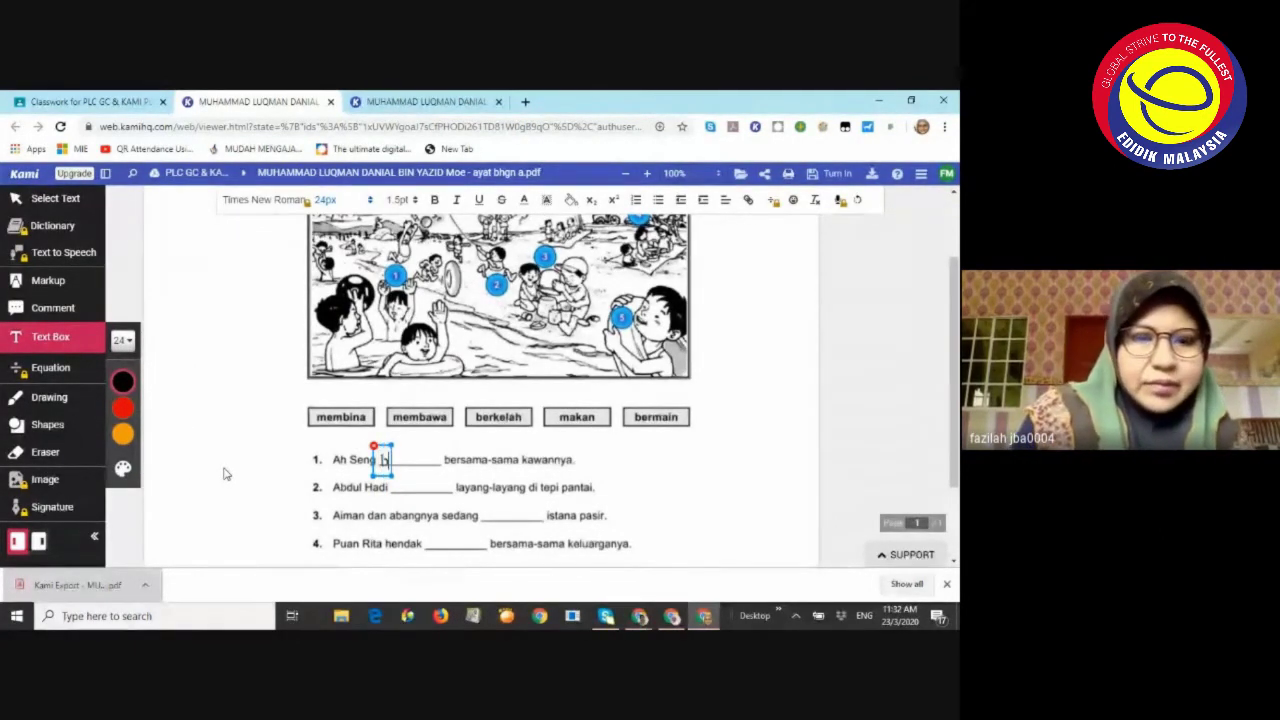
type("erkelah")
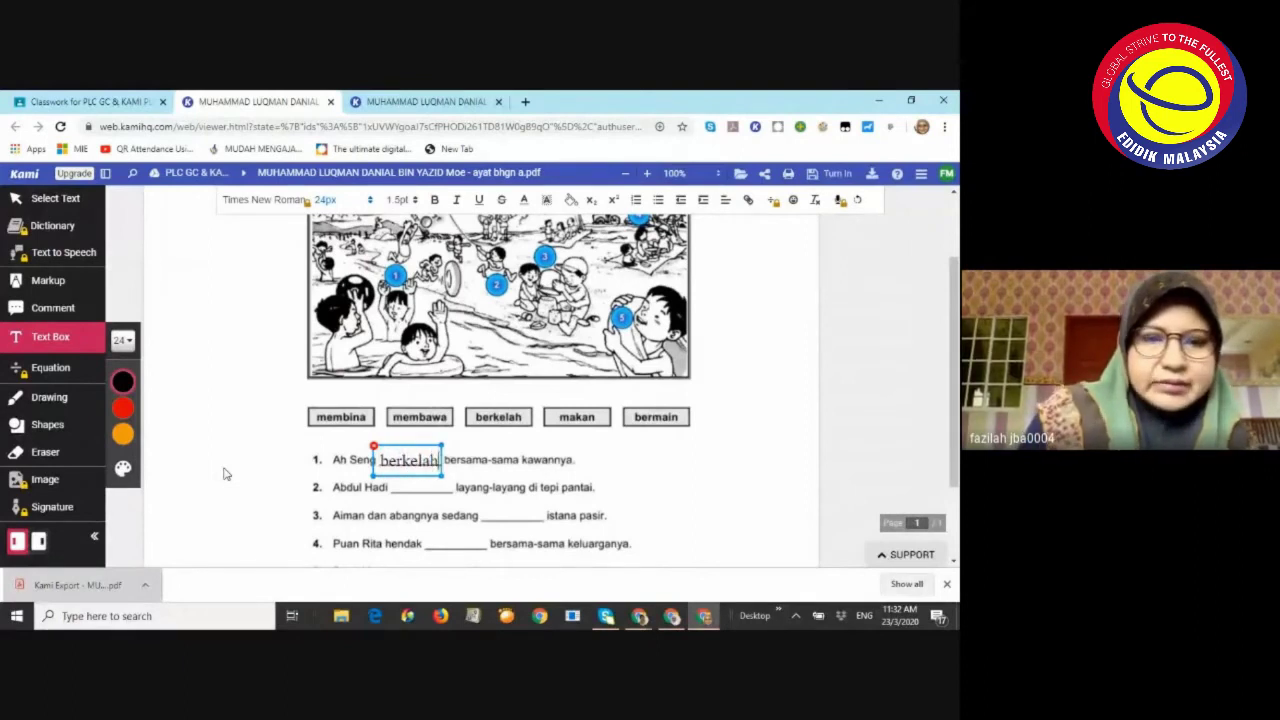
scroll(474, 543, "down", 1)
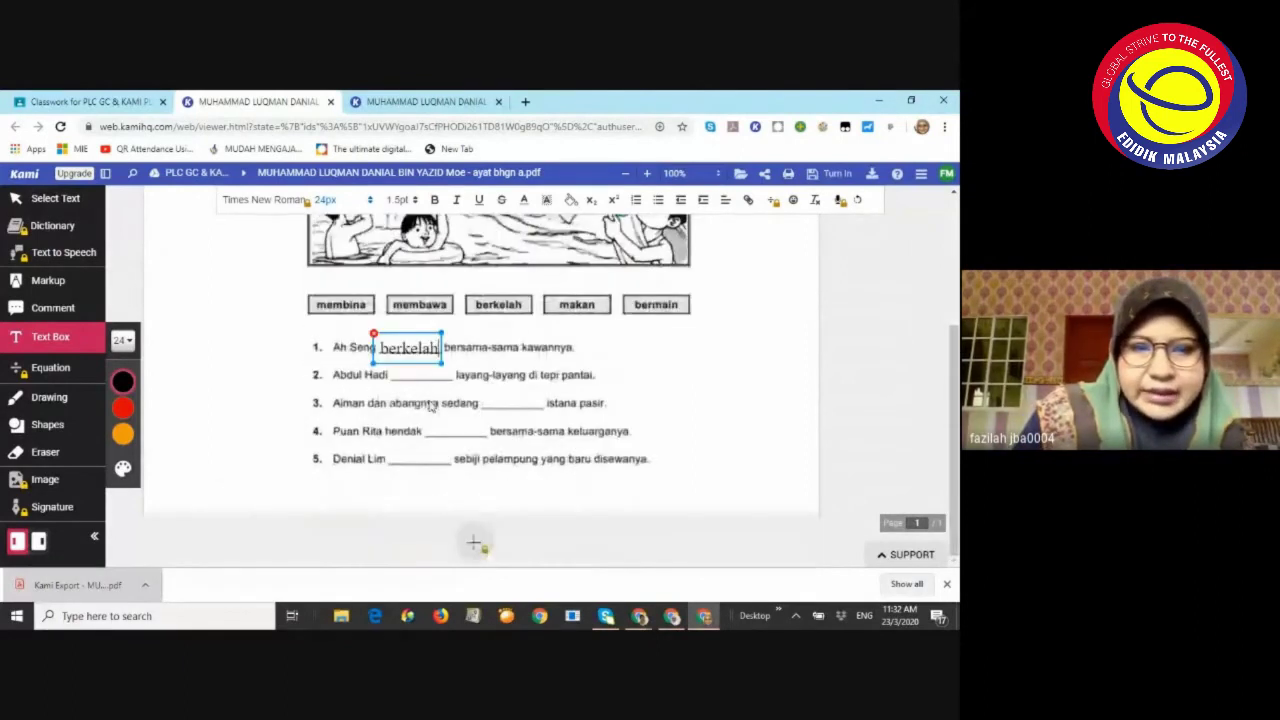
scroll(428, 383, "up", 1)
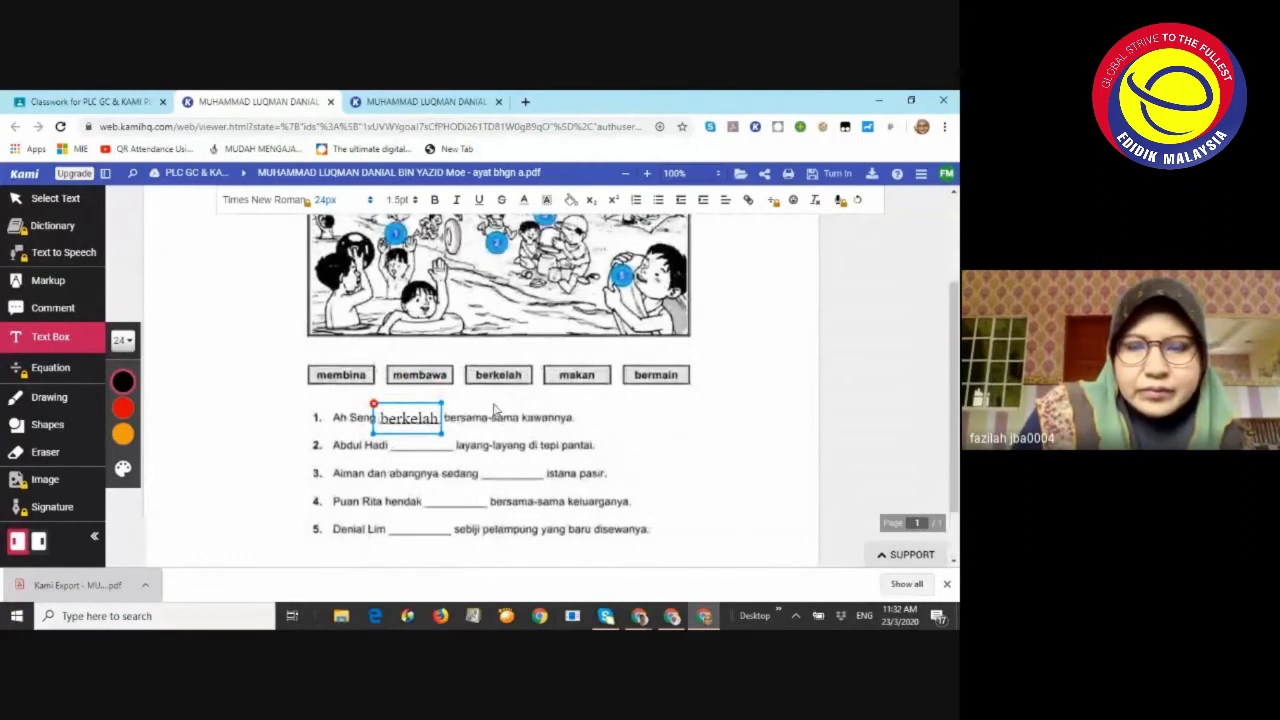
scroll(493, 410, "up", 1)
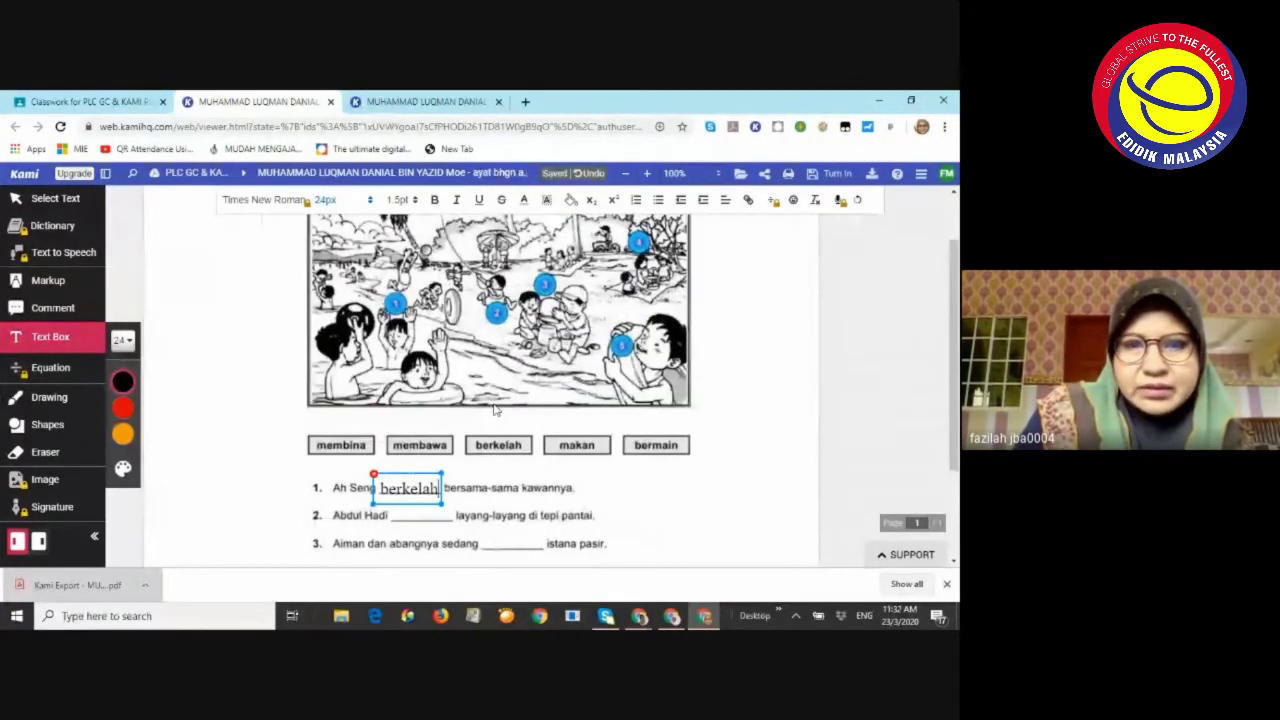
scroll(493, 410, "down", 1)
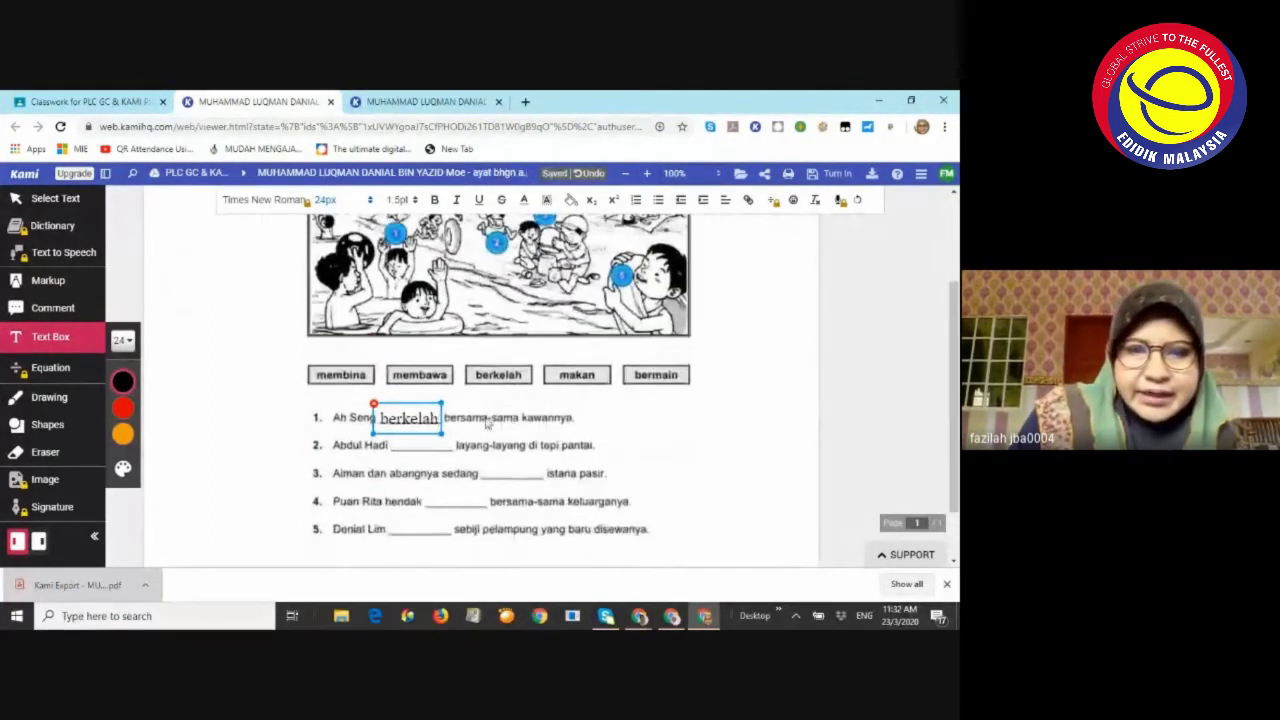
Fill blanks 2 and 3 with 'bermain' and 'membina', aligning each on its line
left_click(417, 449)
left_click(416, 447)
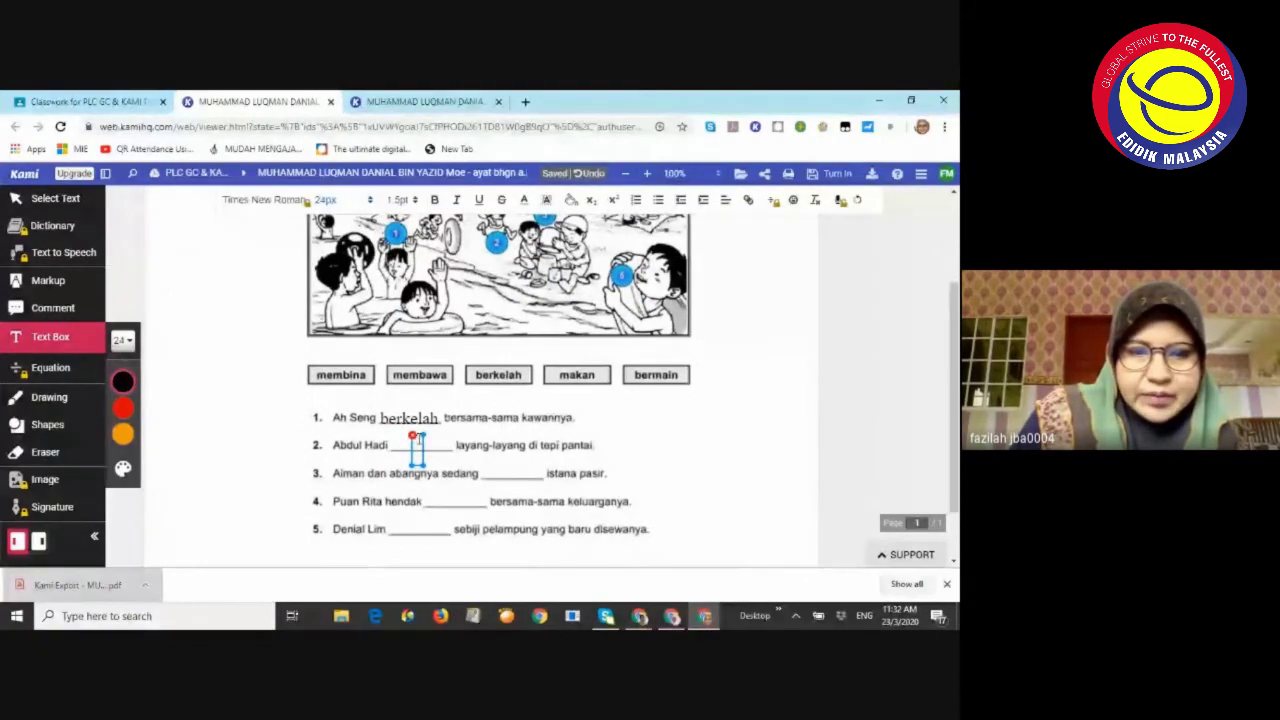
left_click_drag(411, 437, 391, 433)
type("bermain")
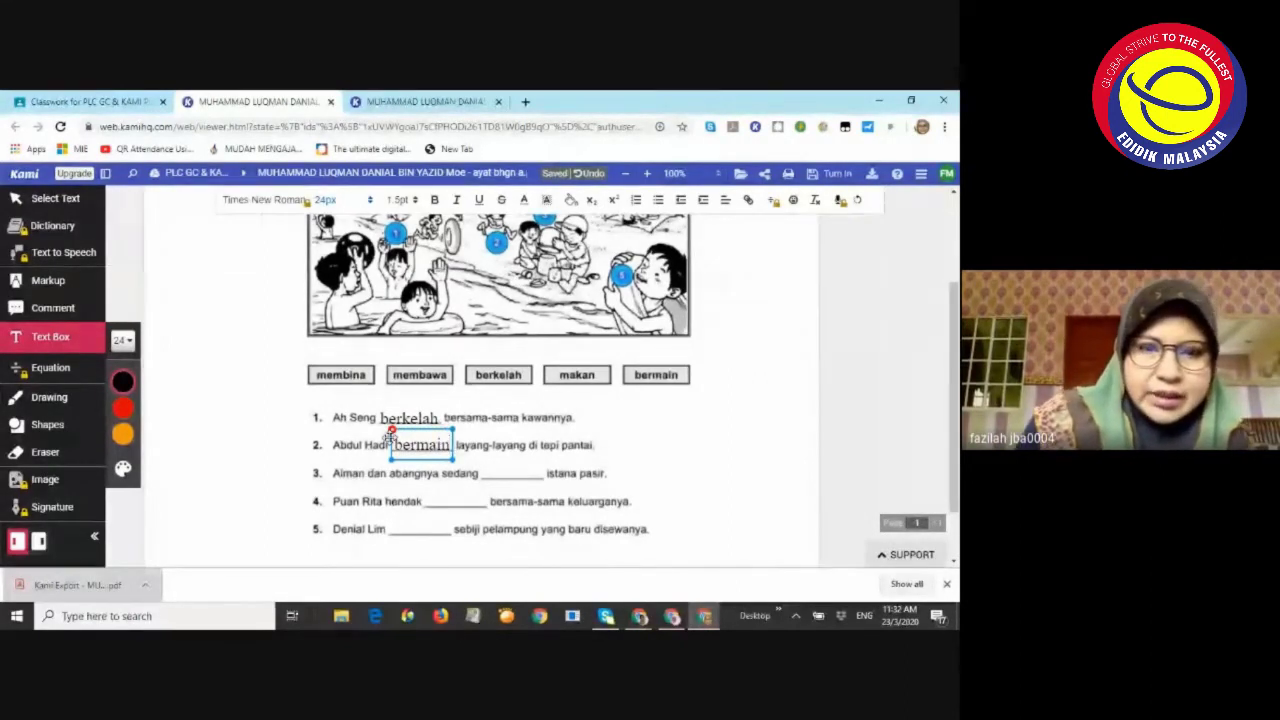
left_click(493, 470)
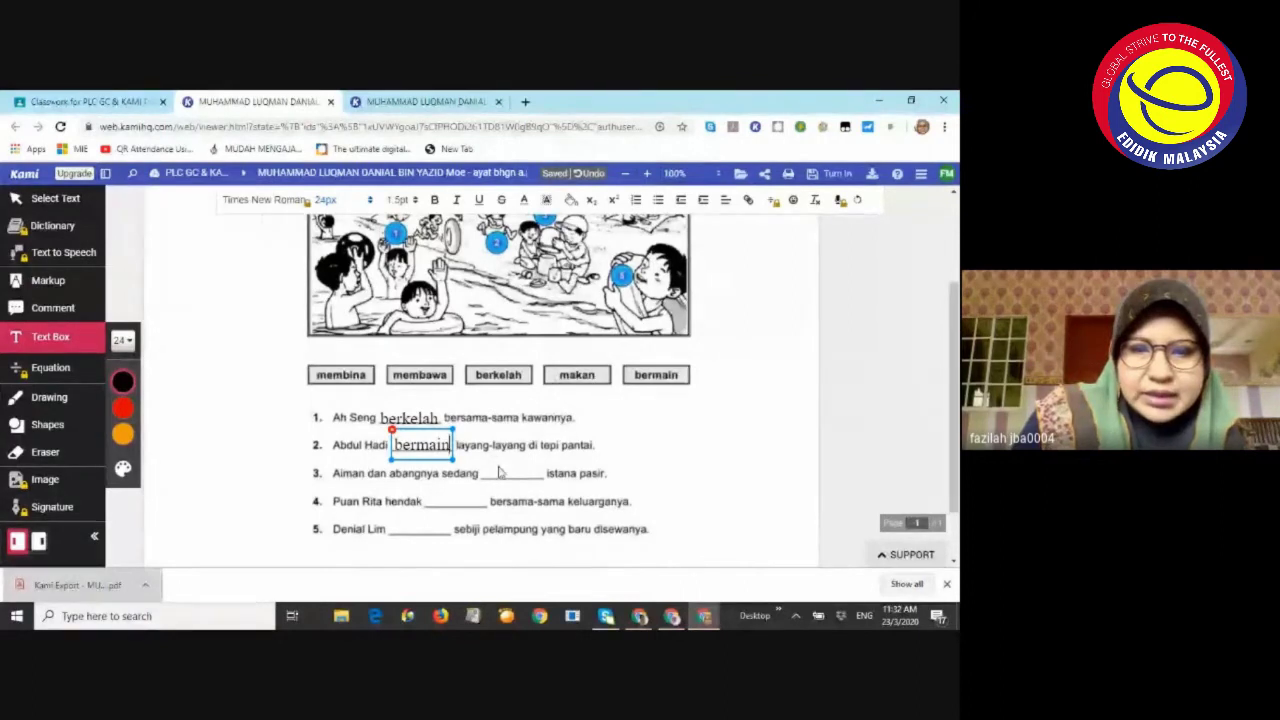
type("membina")
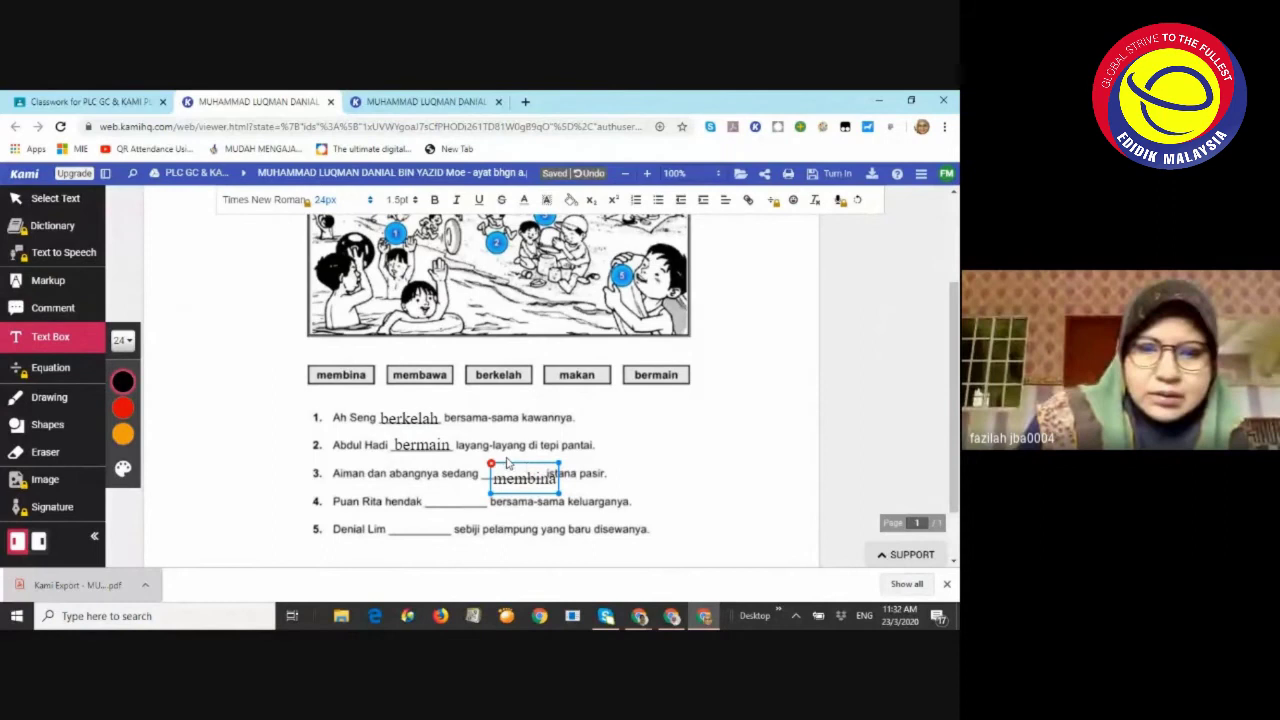
left_click_drag(514, 466, 502, 456)
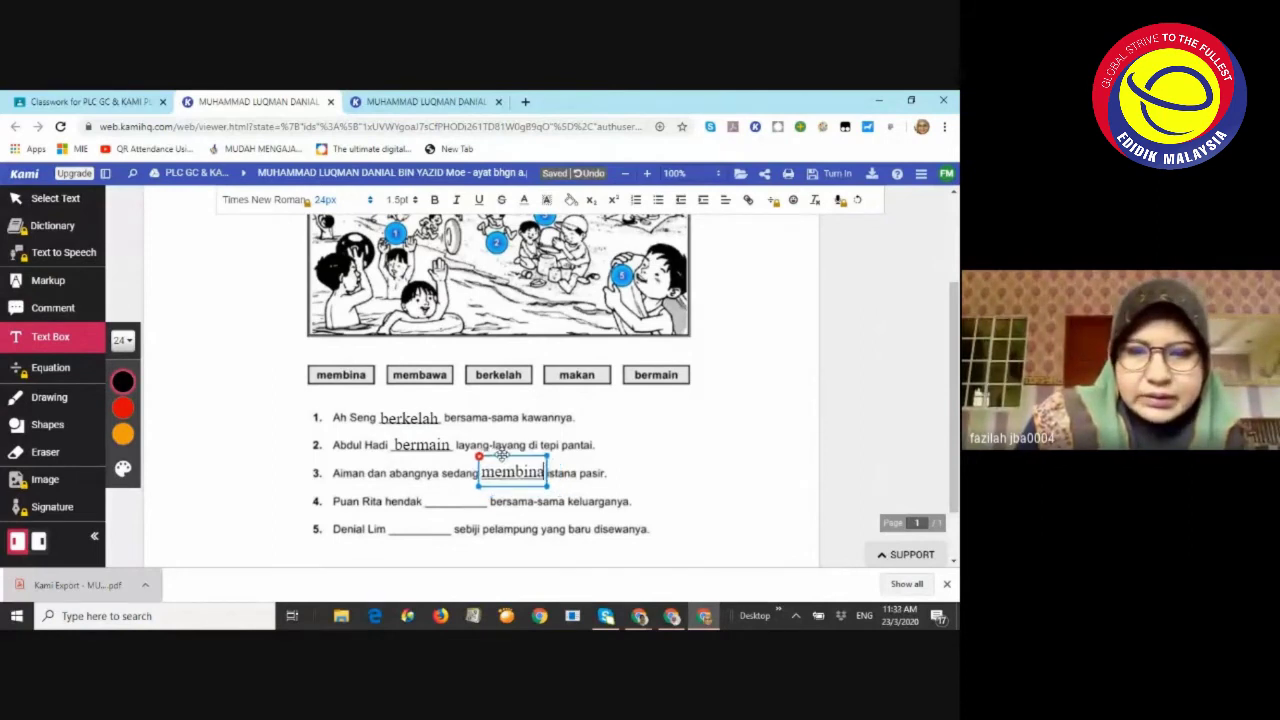
left_click(426, 505)
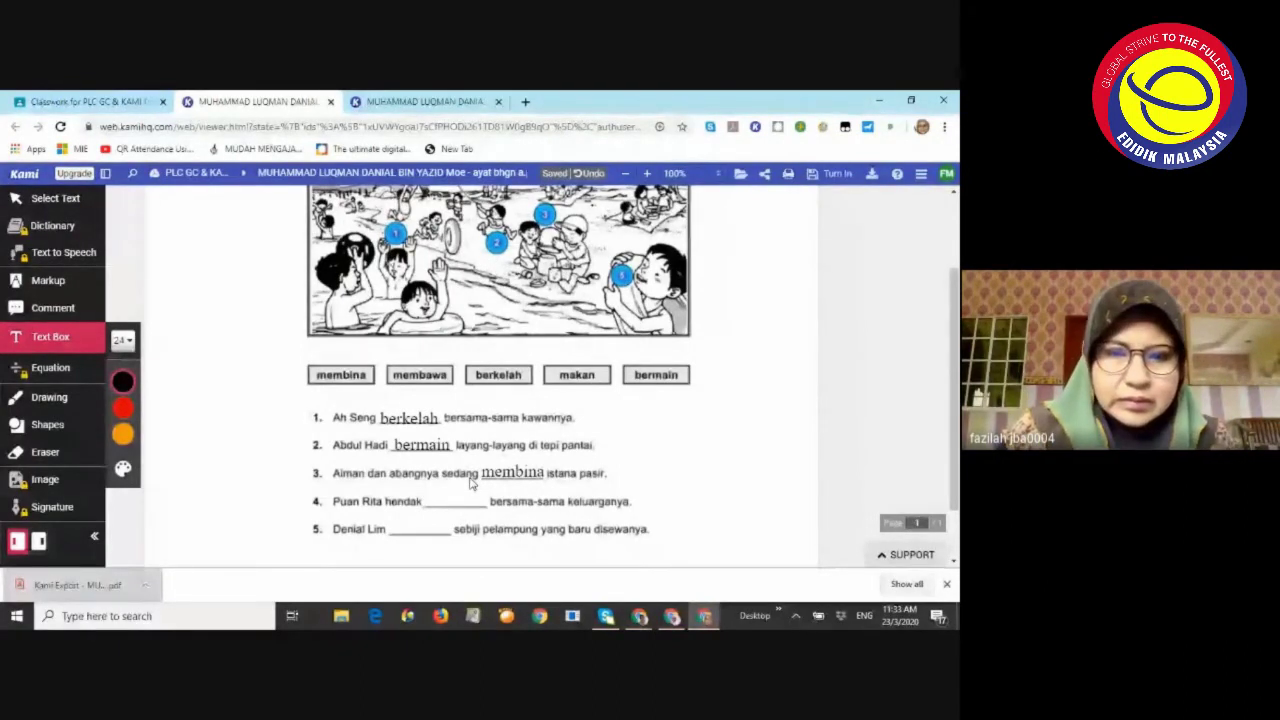
Fill blanks 4 and 5 with 'makan' and 'membawa', moving 'membawa' onto its line
left_click(440, 500)
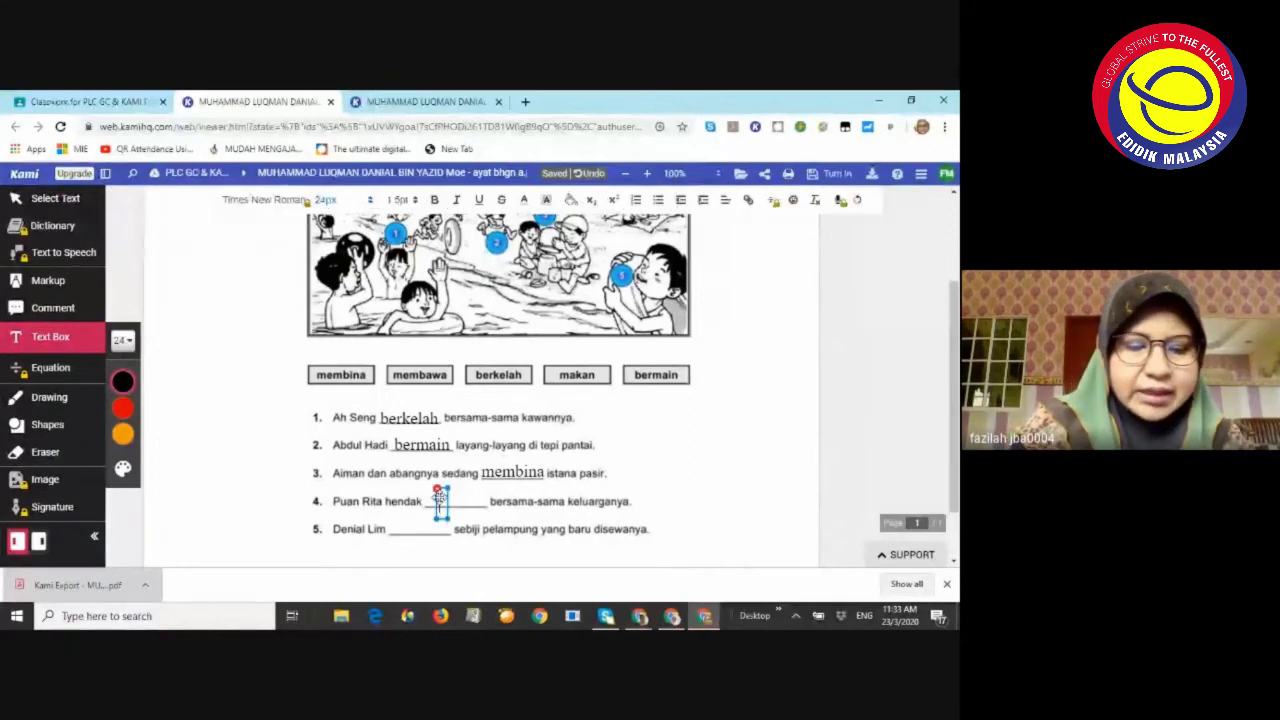
type("mak")
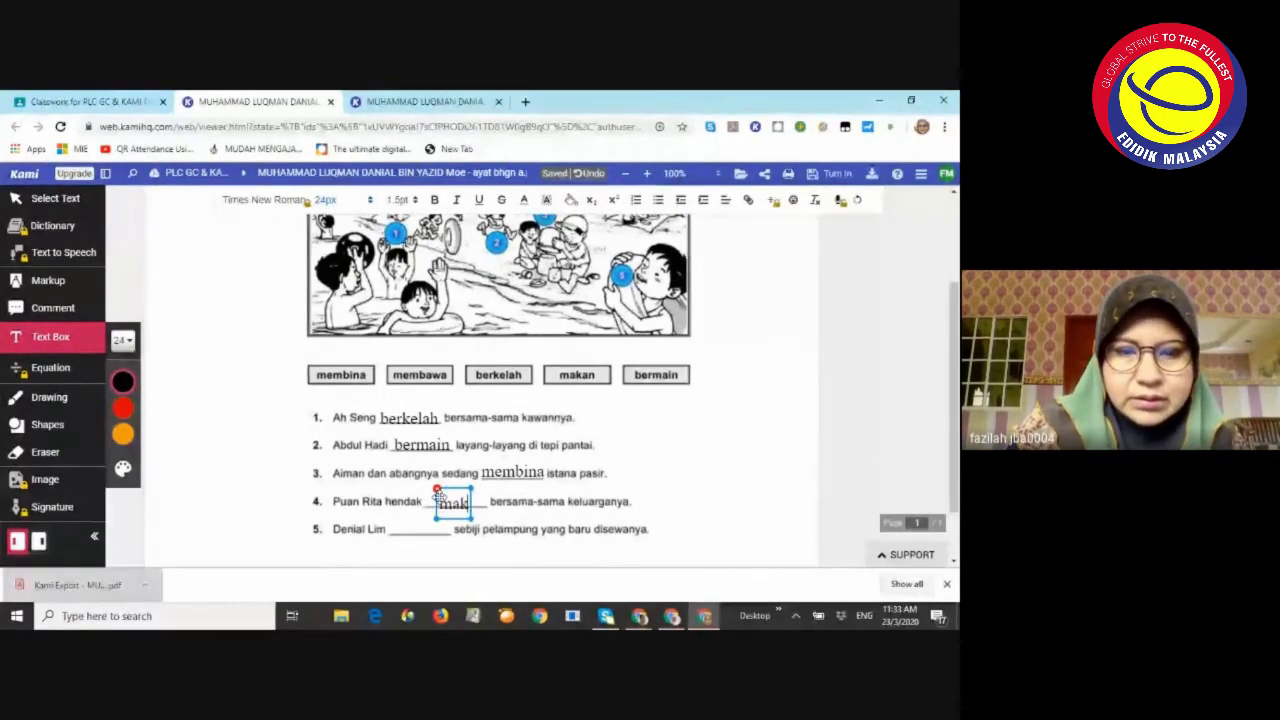
type("an")
left_click(402, 526)
left_click(402, 526)
type("m")
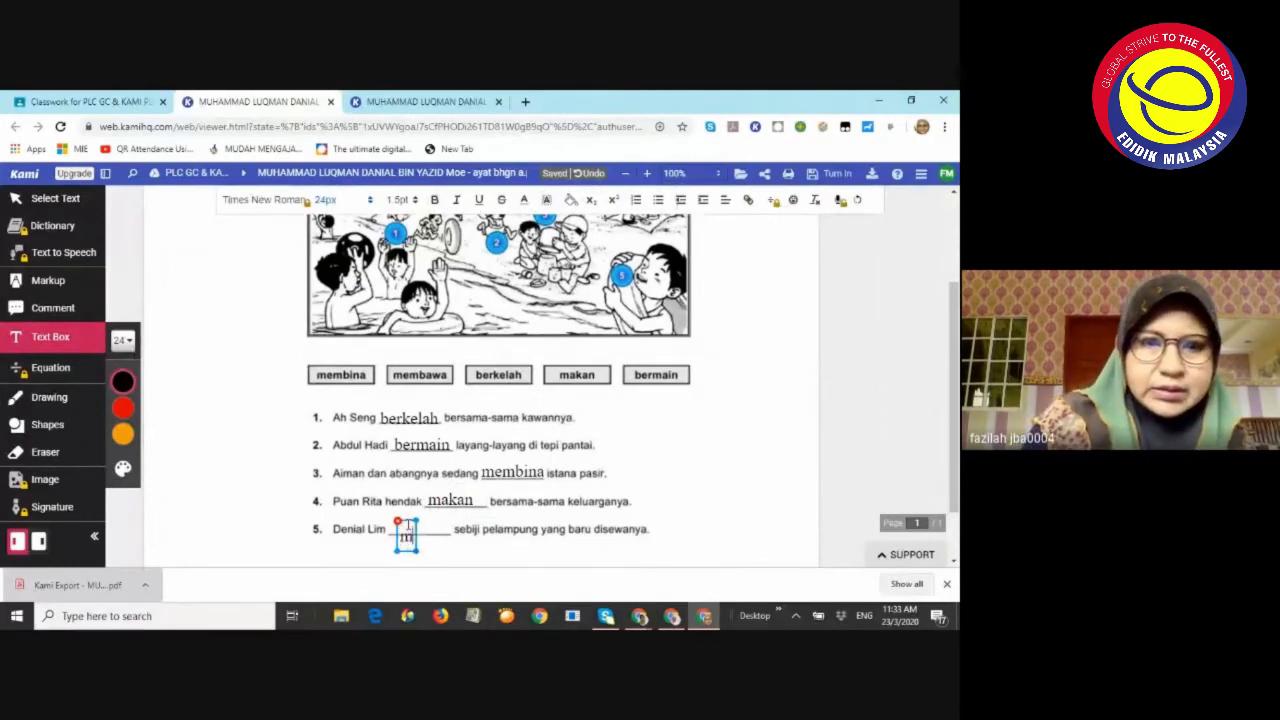
type("embawa")
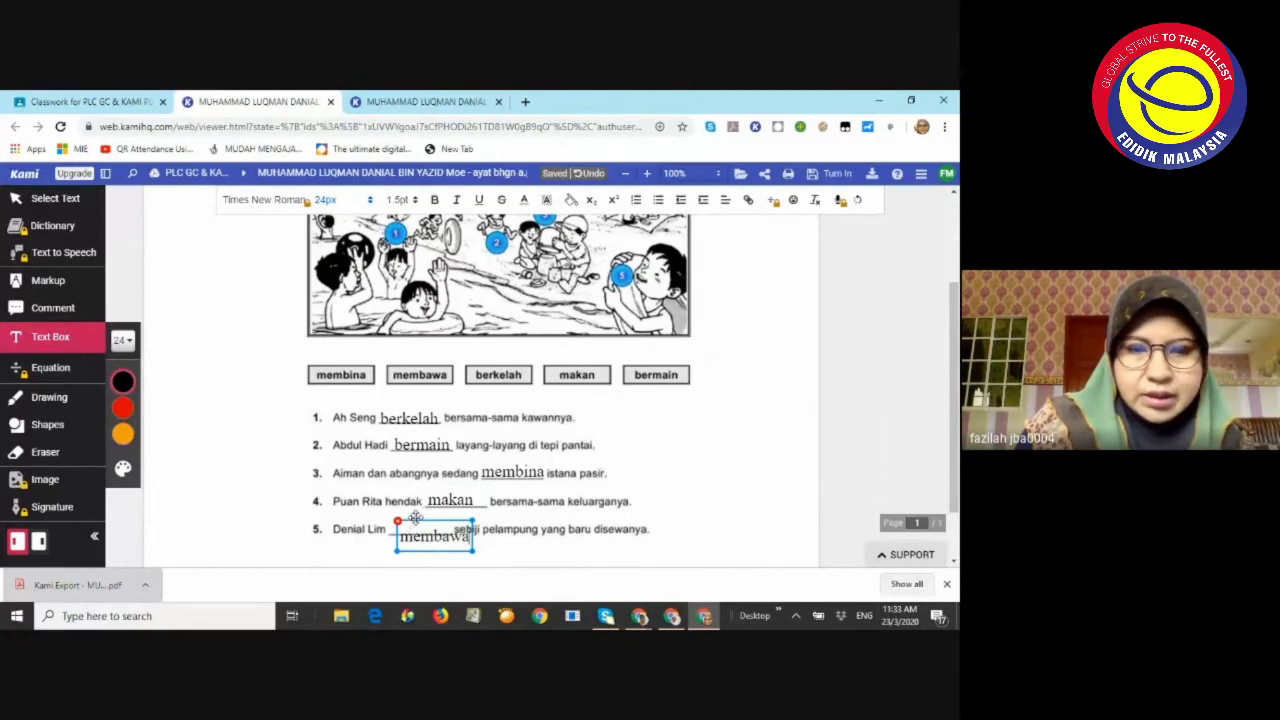
left_click(399, 515)
left_click(400, 518)
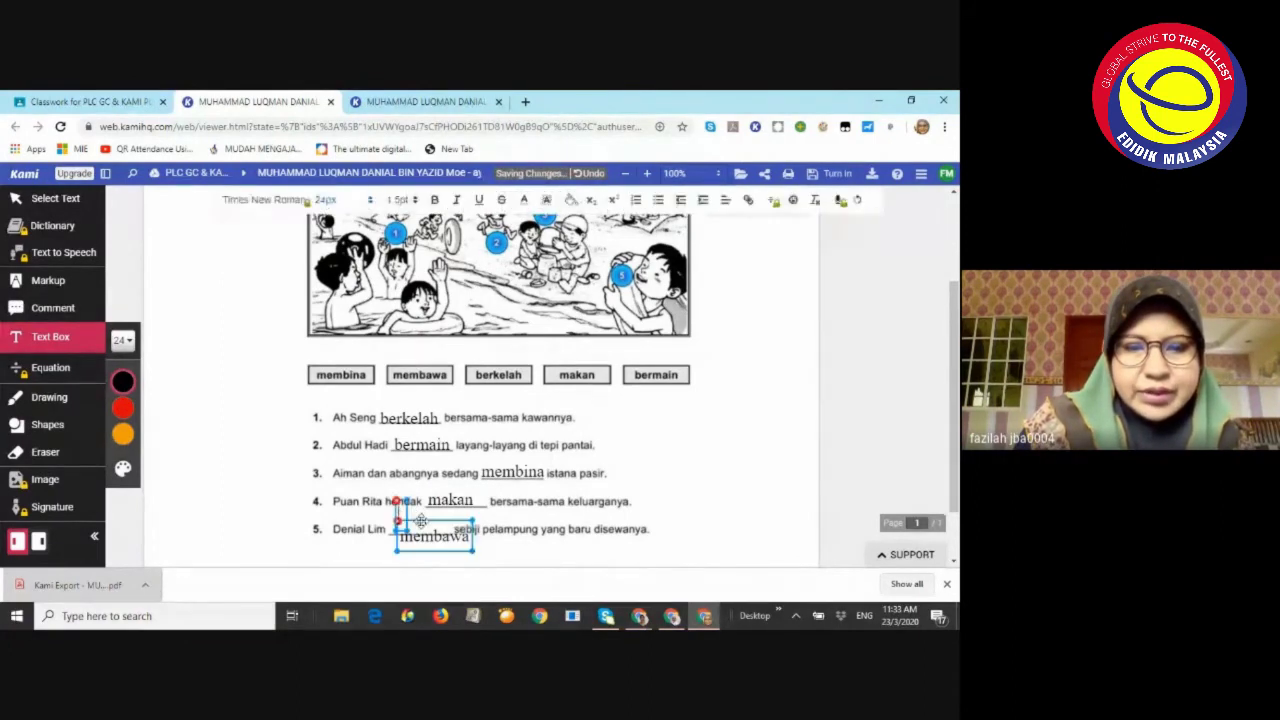
left_click_drag(427, 526, 415, 517)
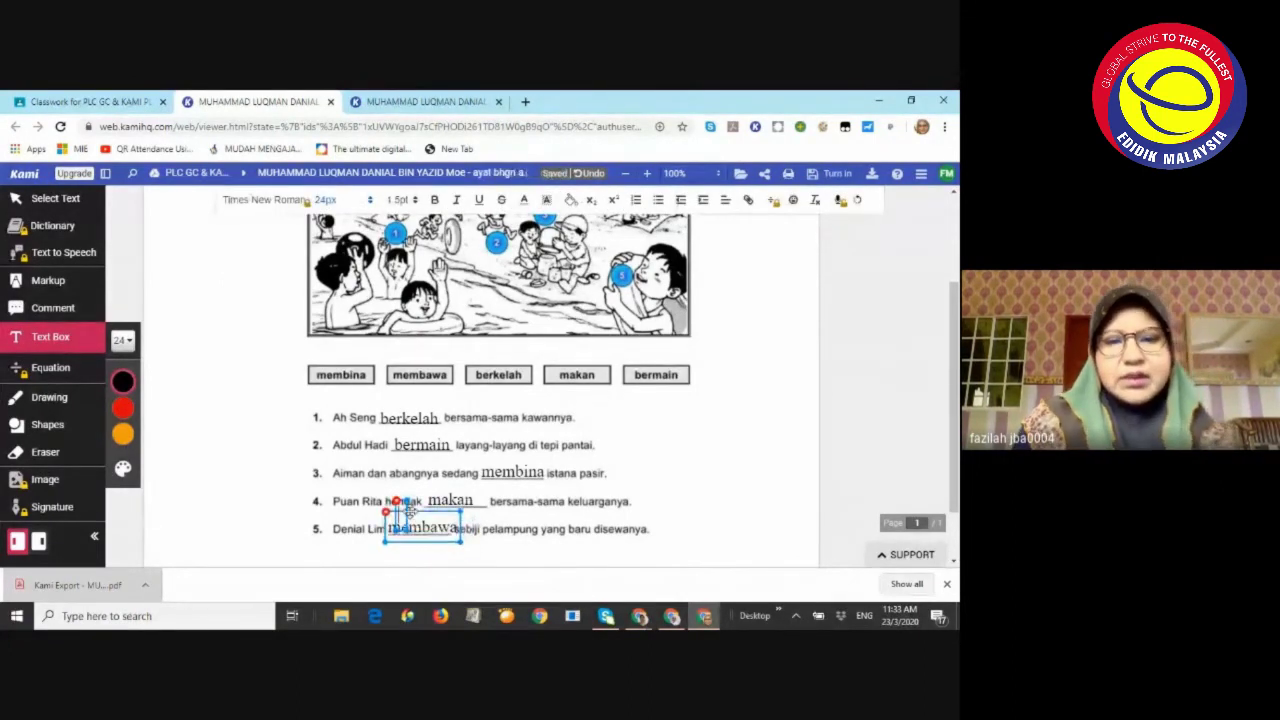
scroll(577, 400, "down", 1)
scroll(577, 400, "up", 3)
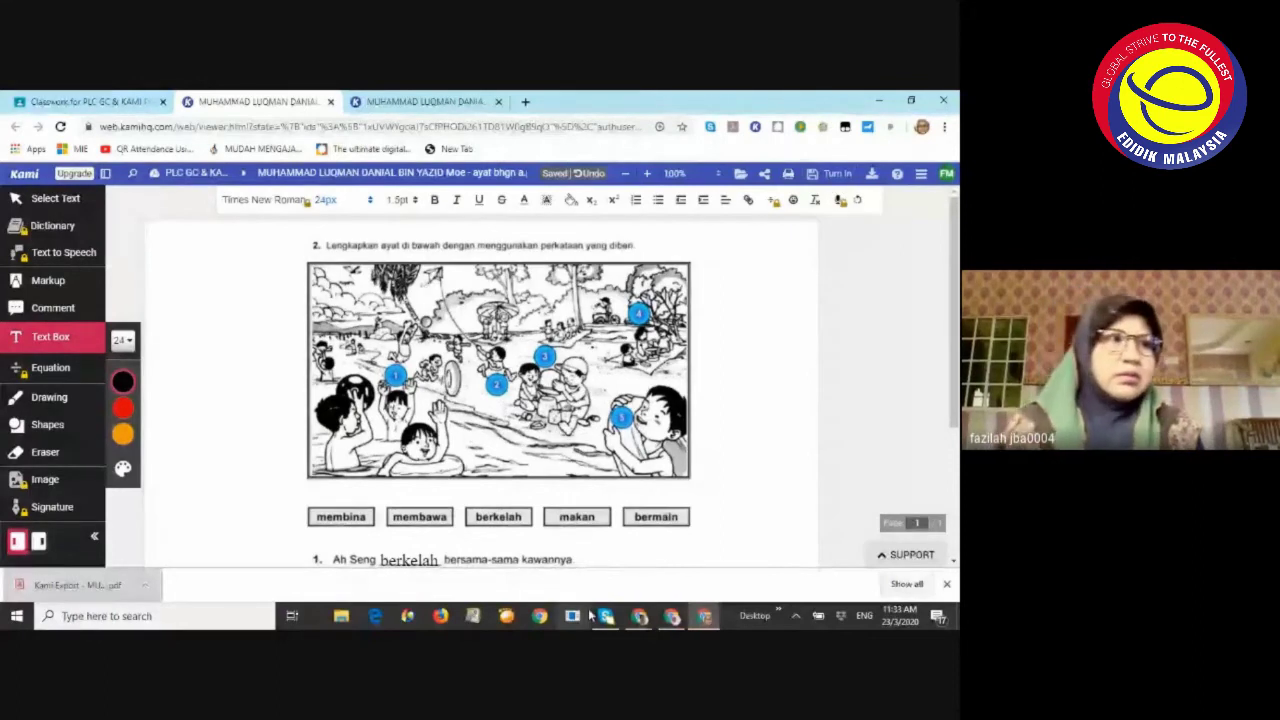
mouse_move(637, 618)
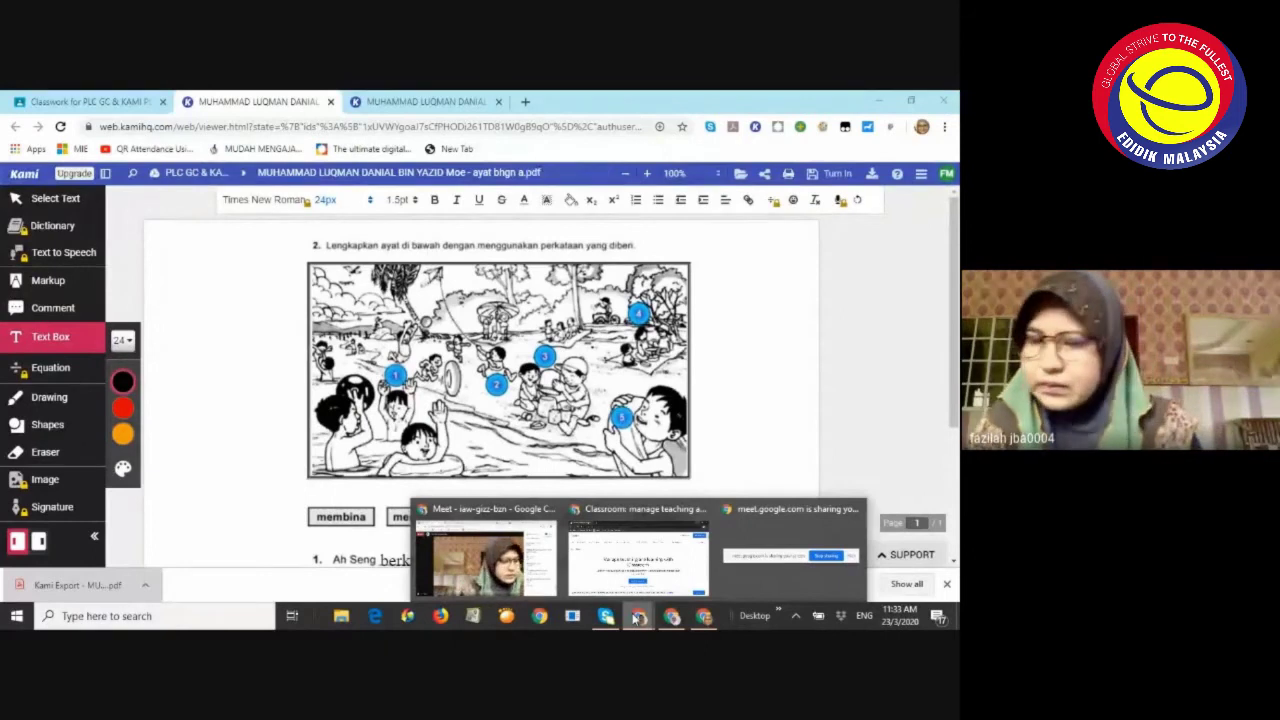
mouse_move(648, 566)
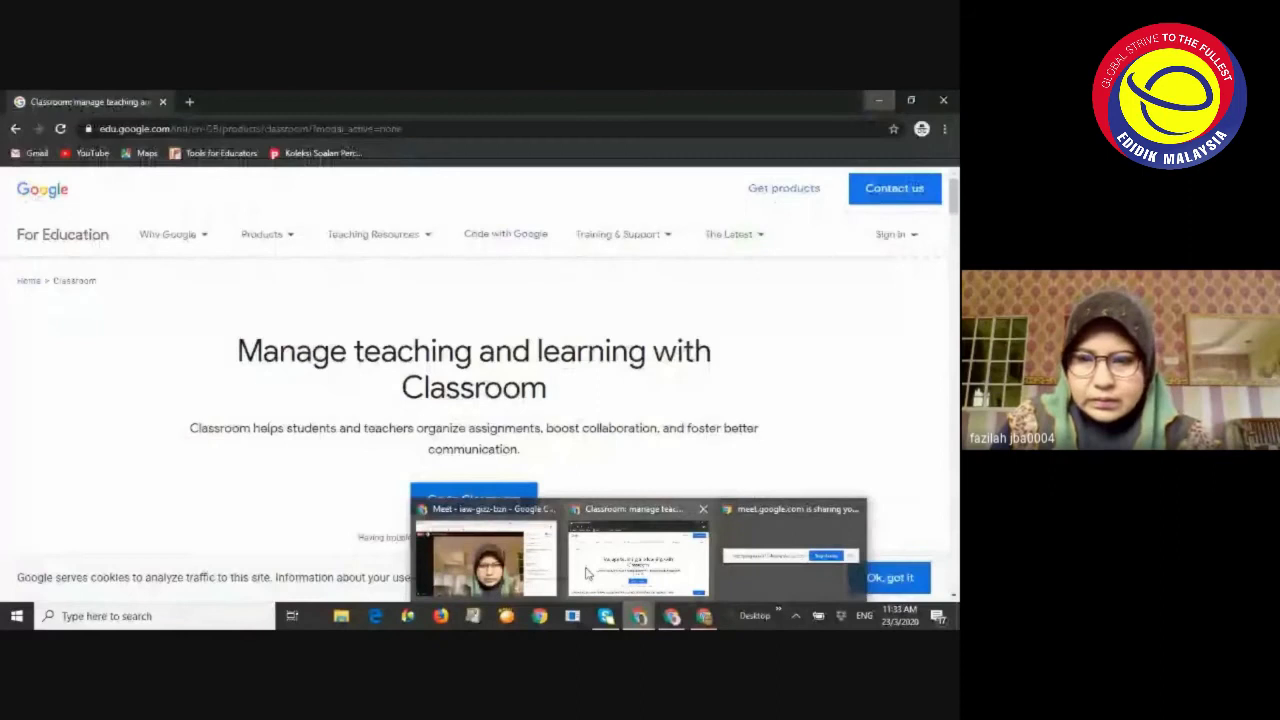
left_click(487, 560)
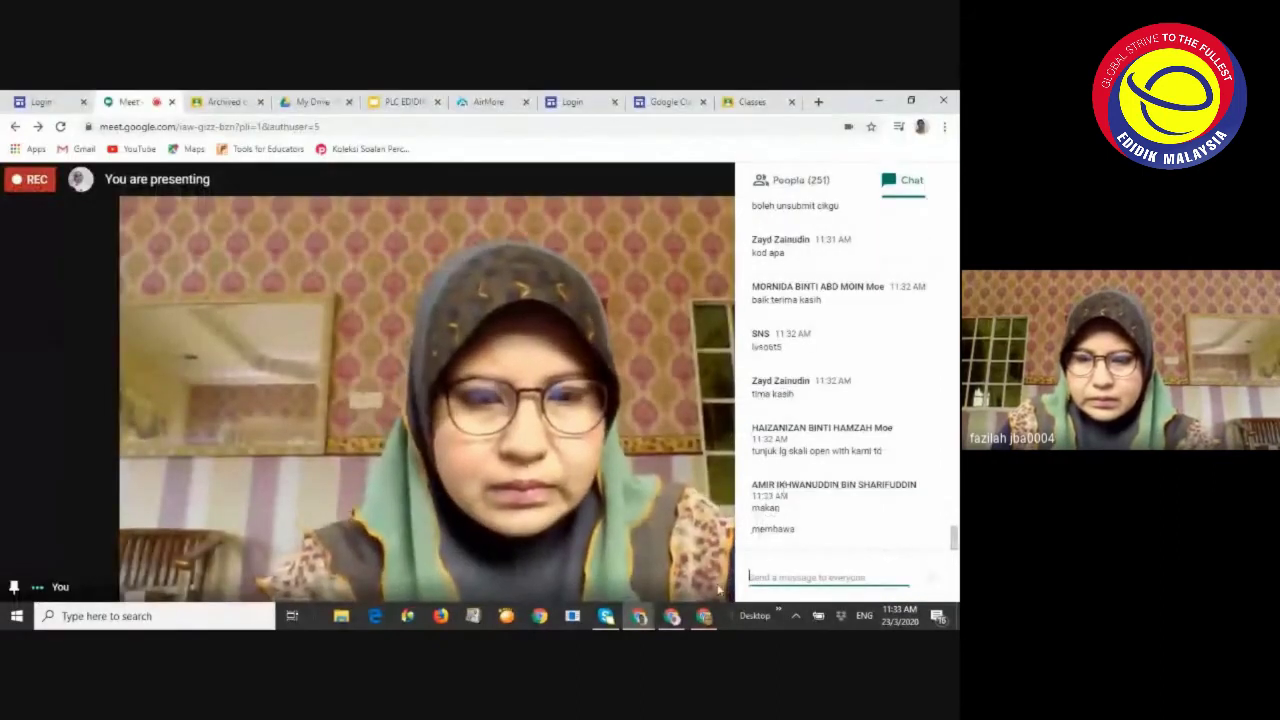
left_click(705, 616)
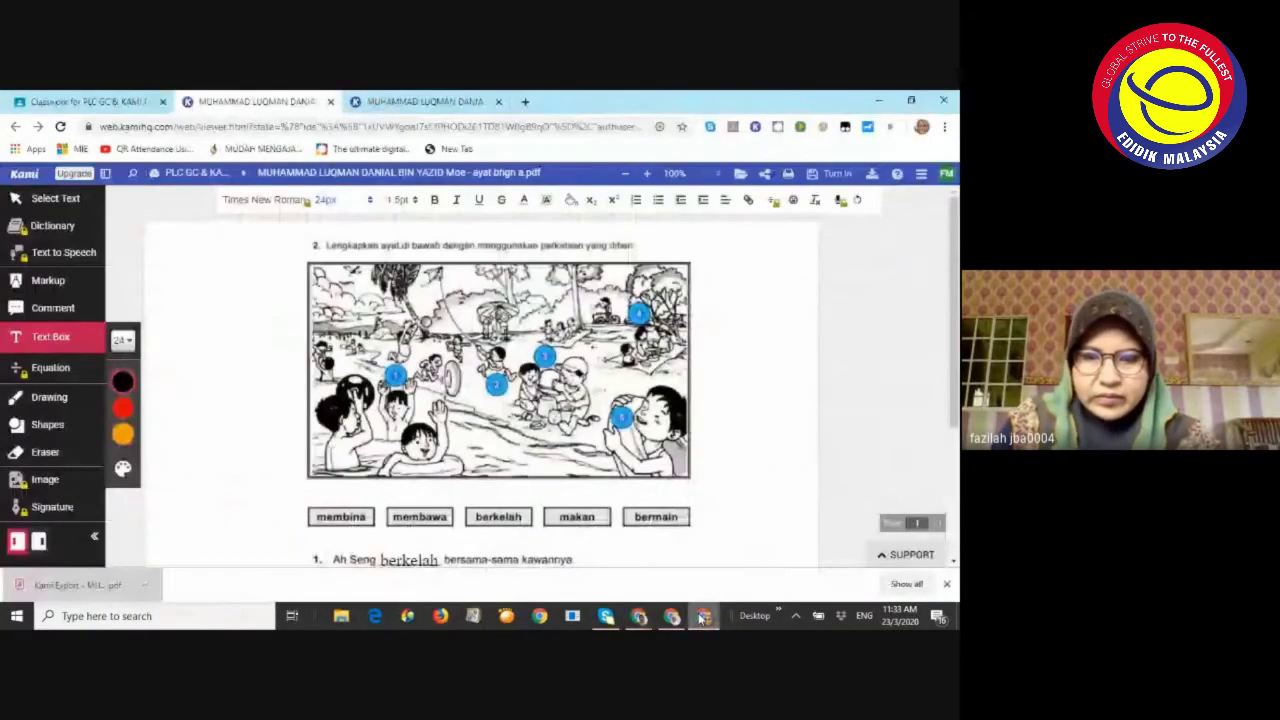
Export the completed worksheet as a PDF through Kami's Turn In panel Download option
left_click(445, 462)
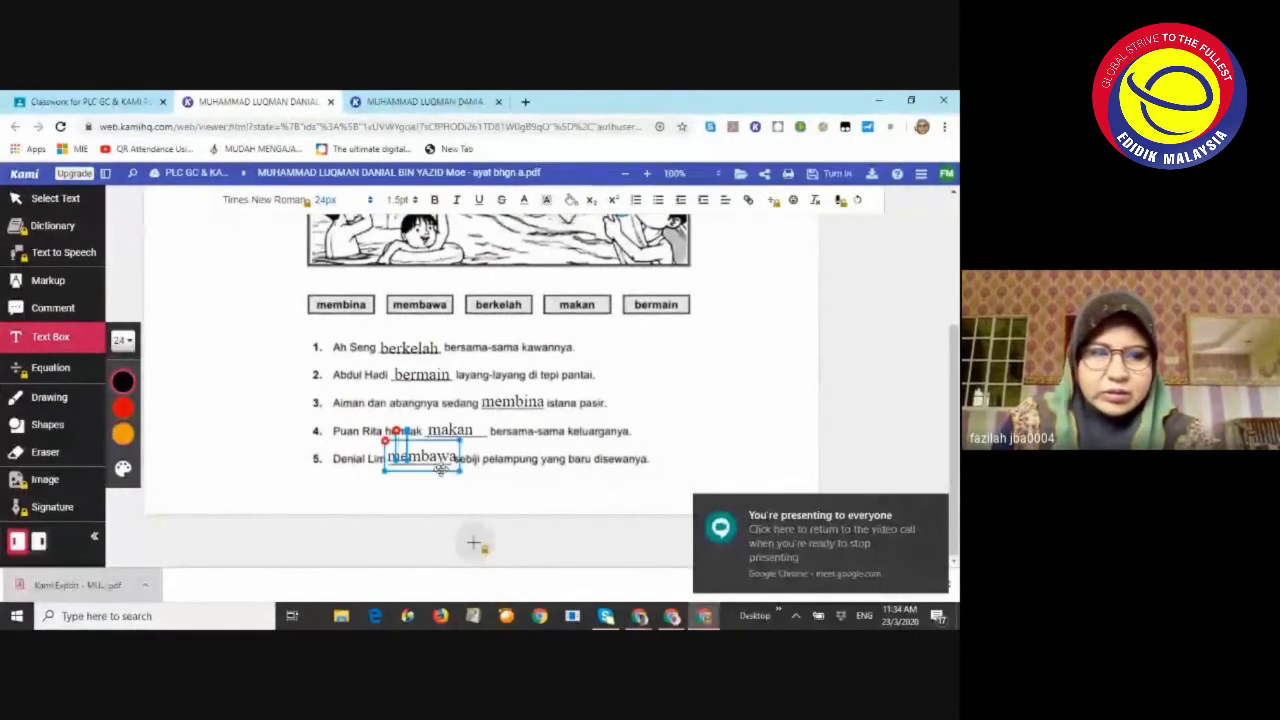
left_click(640, 343)
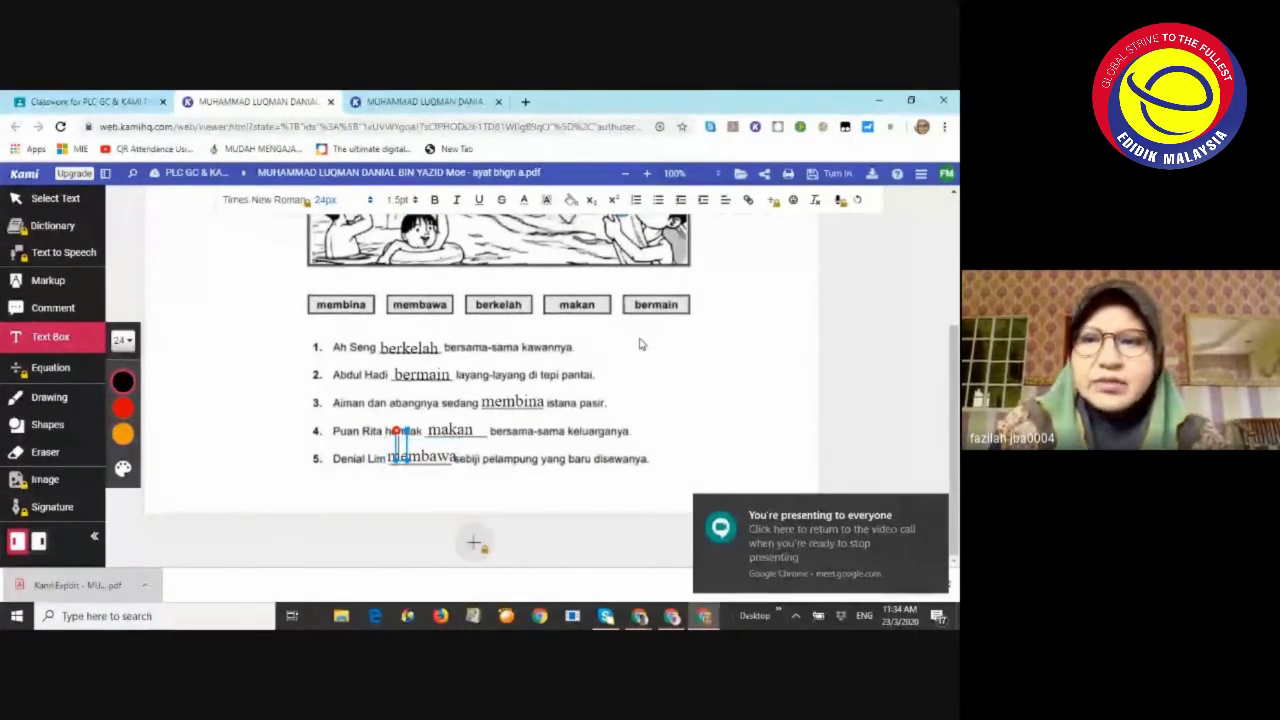
scroll(640, 343, "up", 2)
scroll(553, 366, "up", 1)
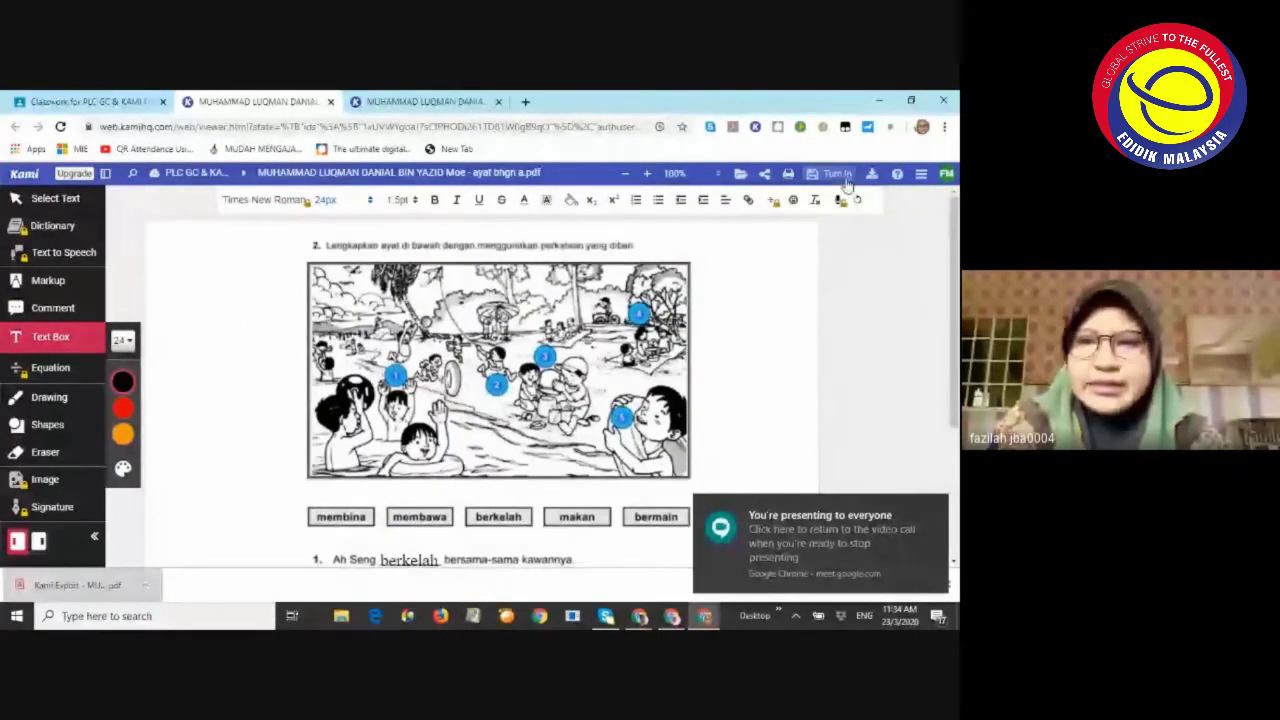
left_click(818, 177)
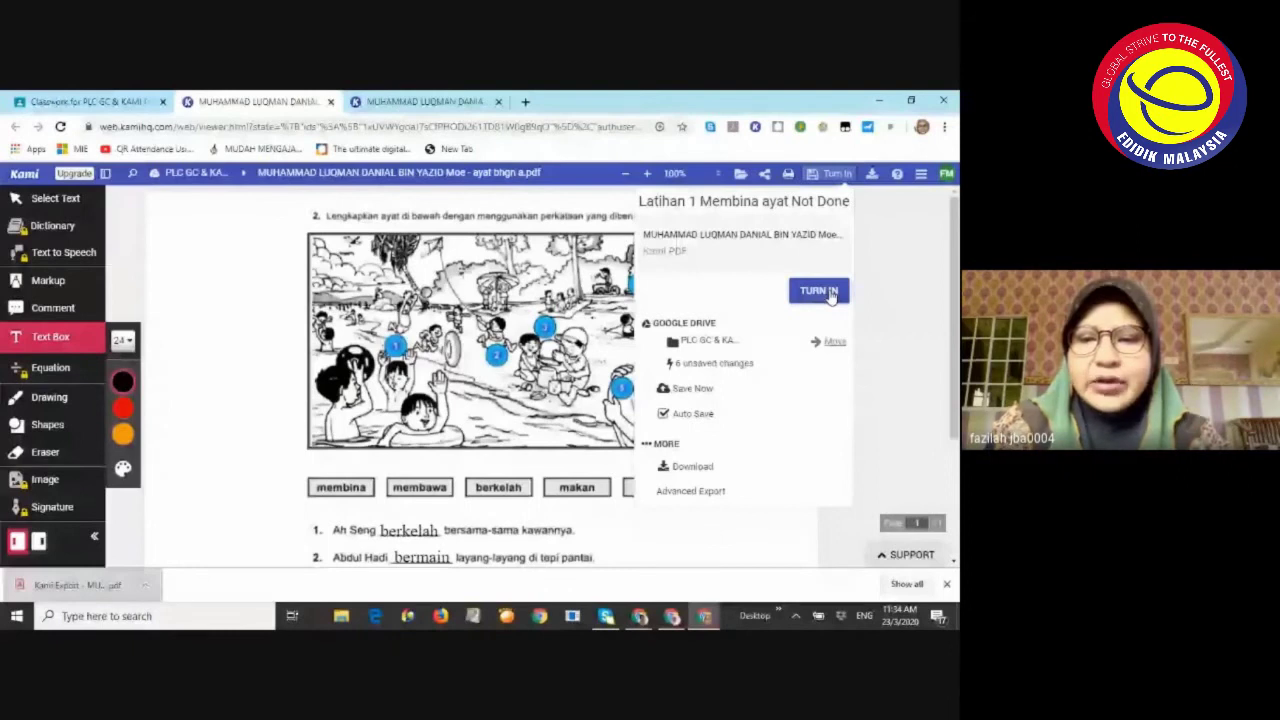
left_click(708, 466)
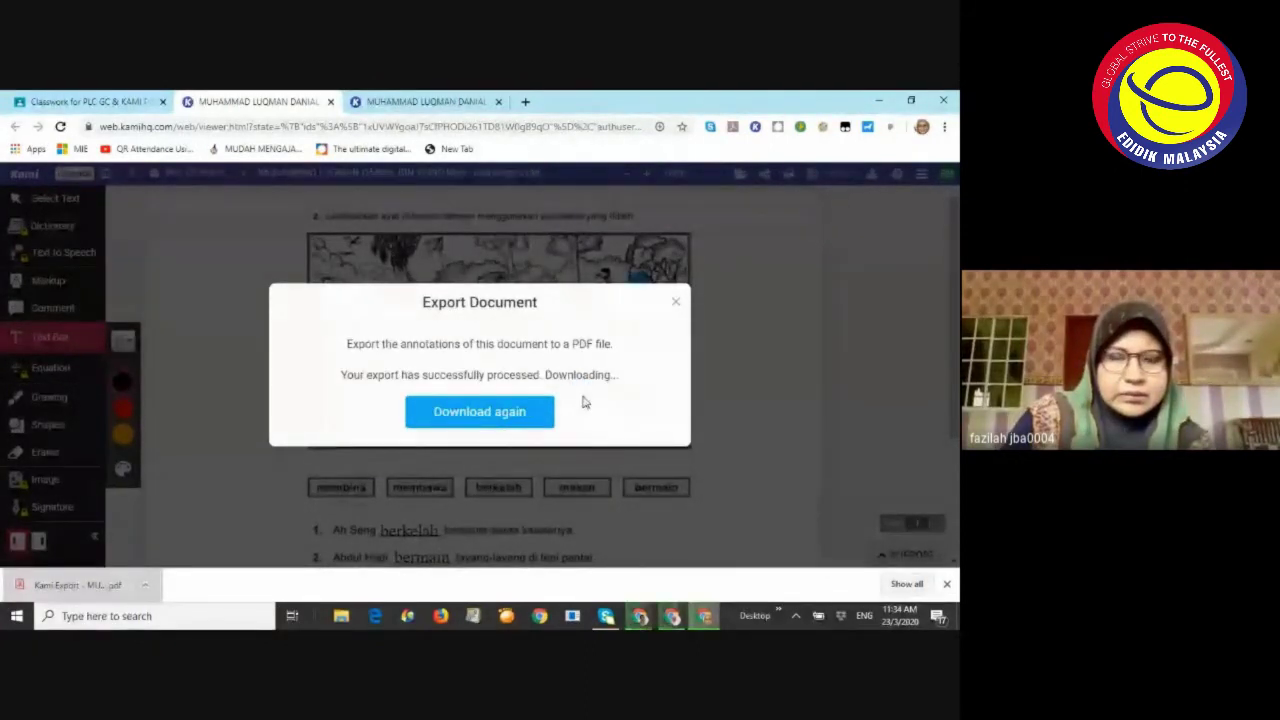
Save the Kami Export PDF into Pictures > BAHAN PLC and close the export dialog
left_click(511, 412)
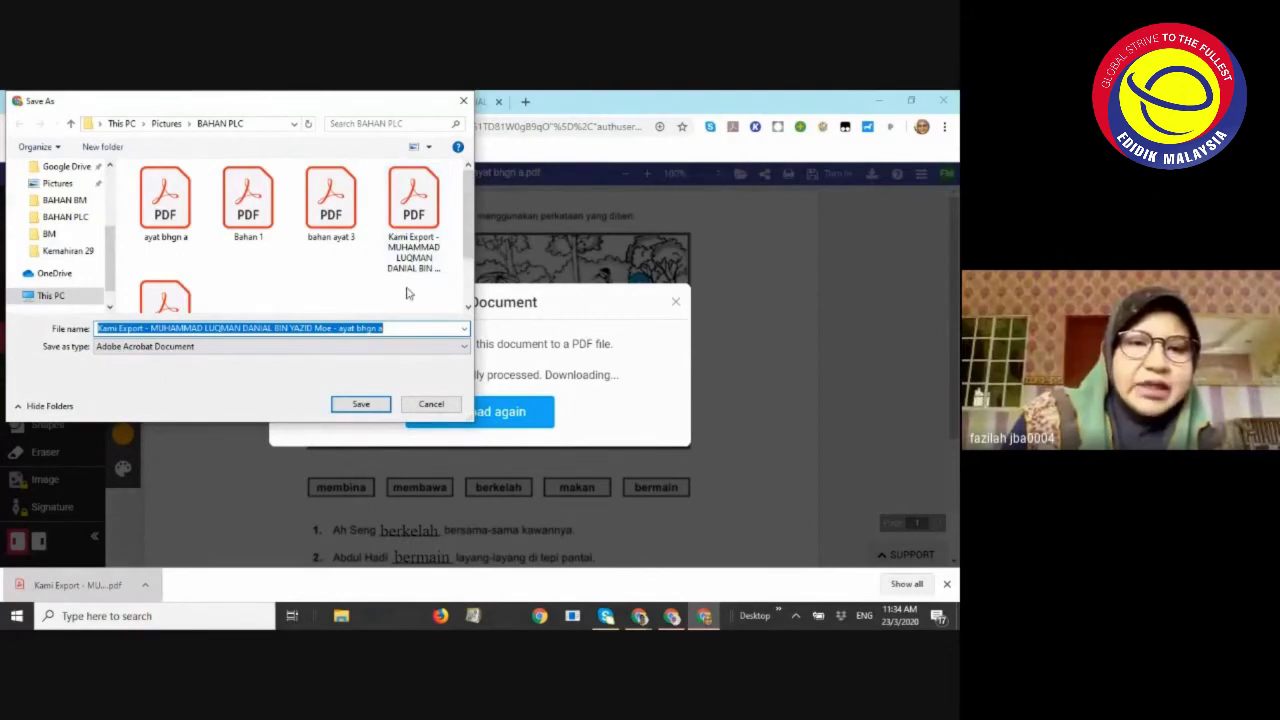
left_click(361, 406)
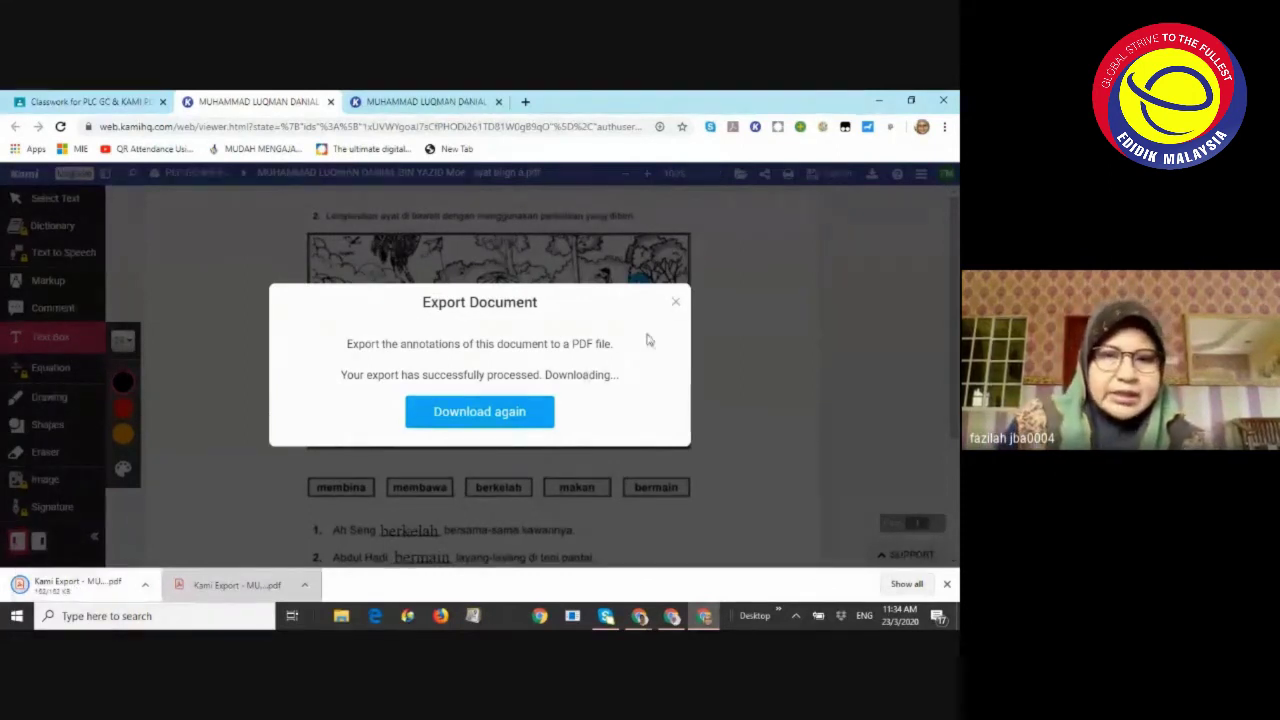
left_click(675, 303)
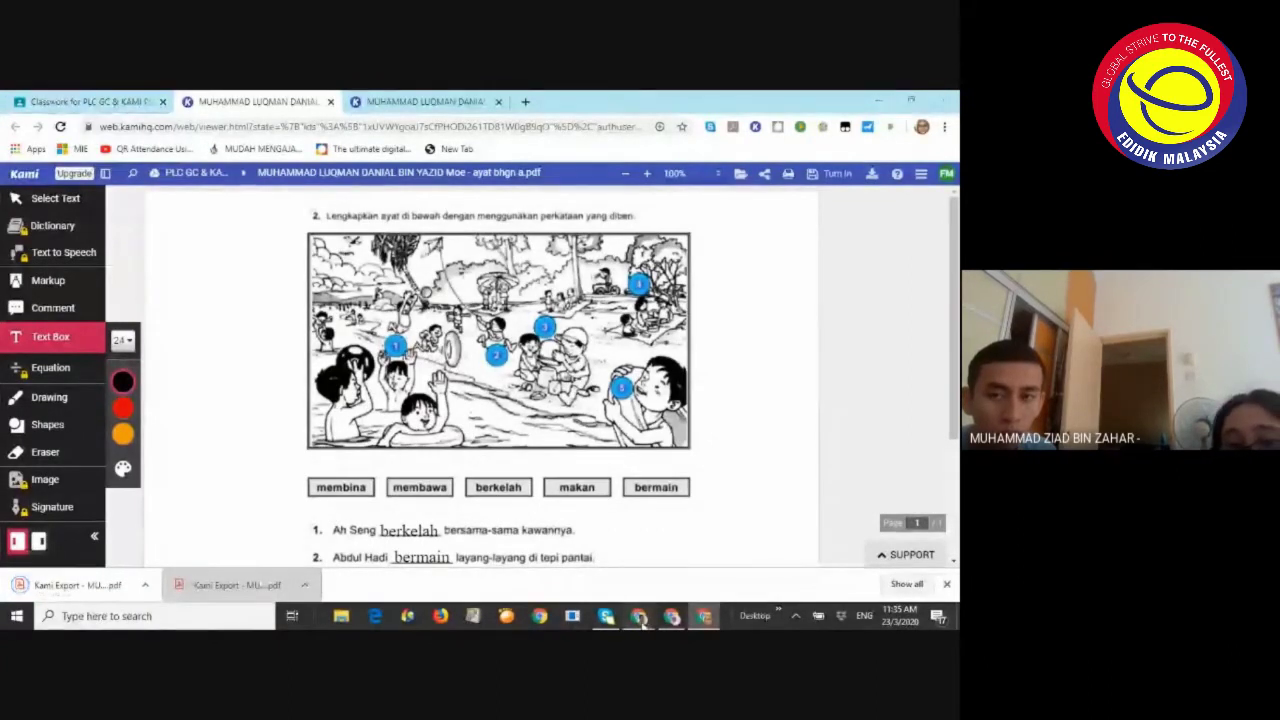
Bring Google Meet forward, show the People list, and pin your own camera to the main view
mouse_move(641, 620)
left_click(477, 535)
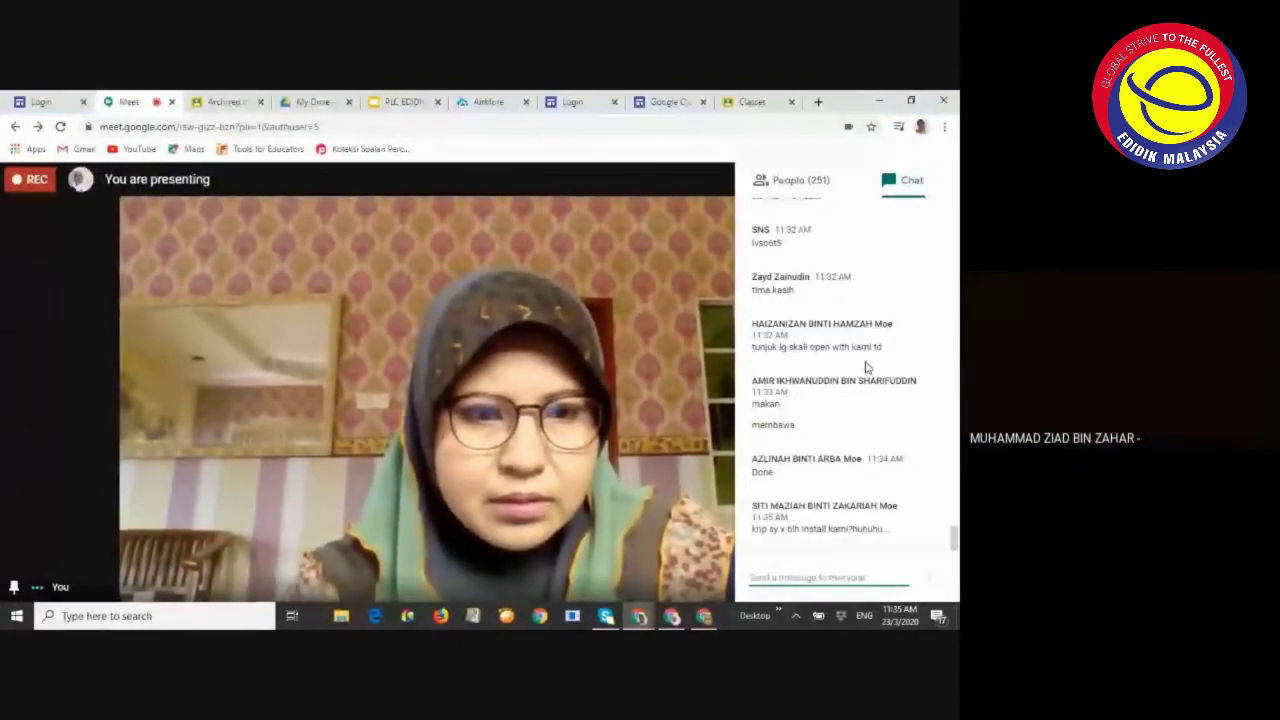
scroll(868, 367, "up", 5)
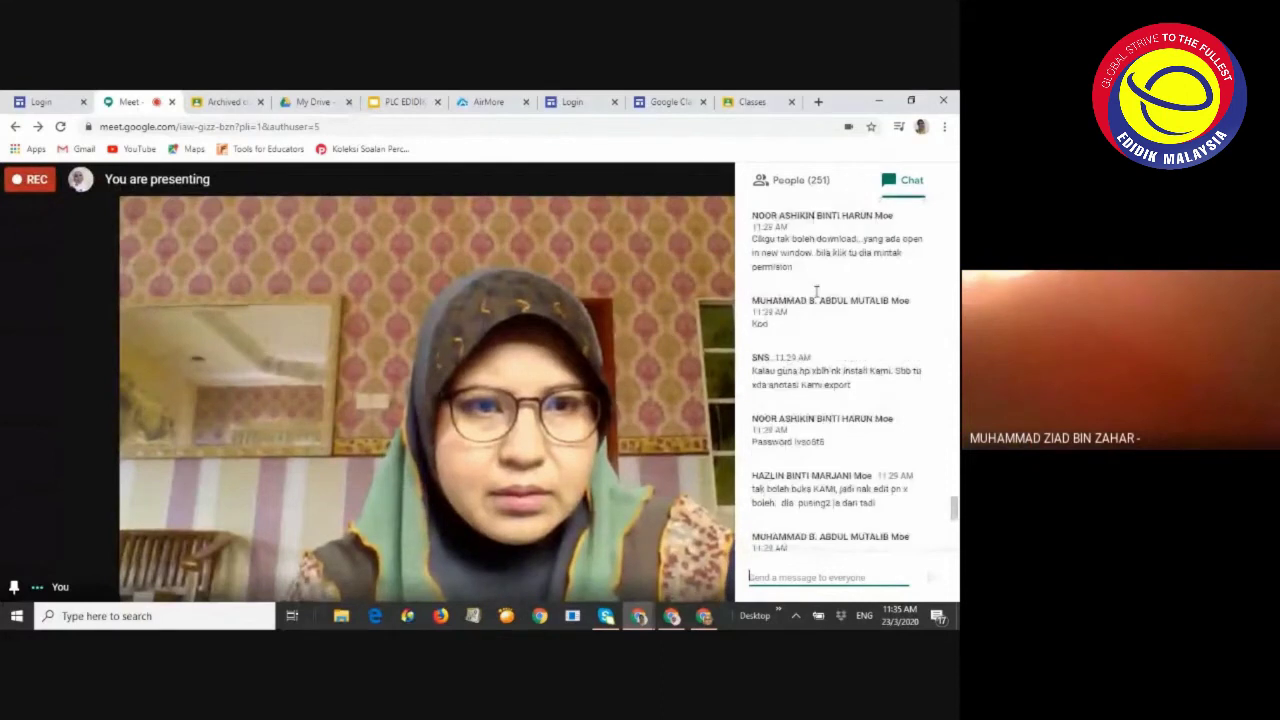
scroll(816, 291, "up", 3)
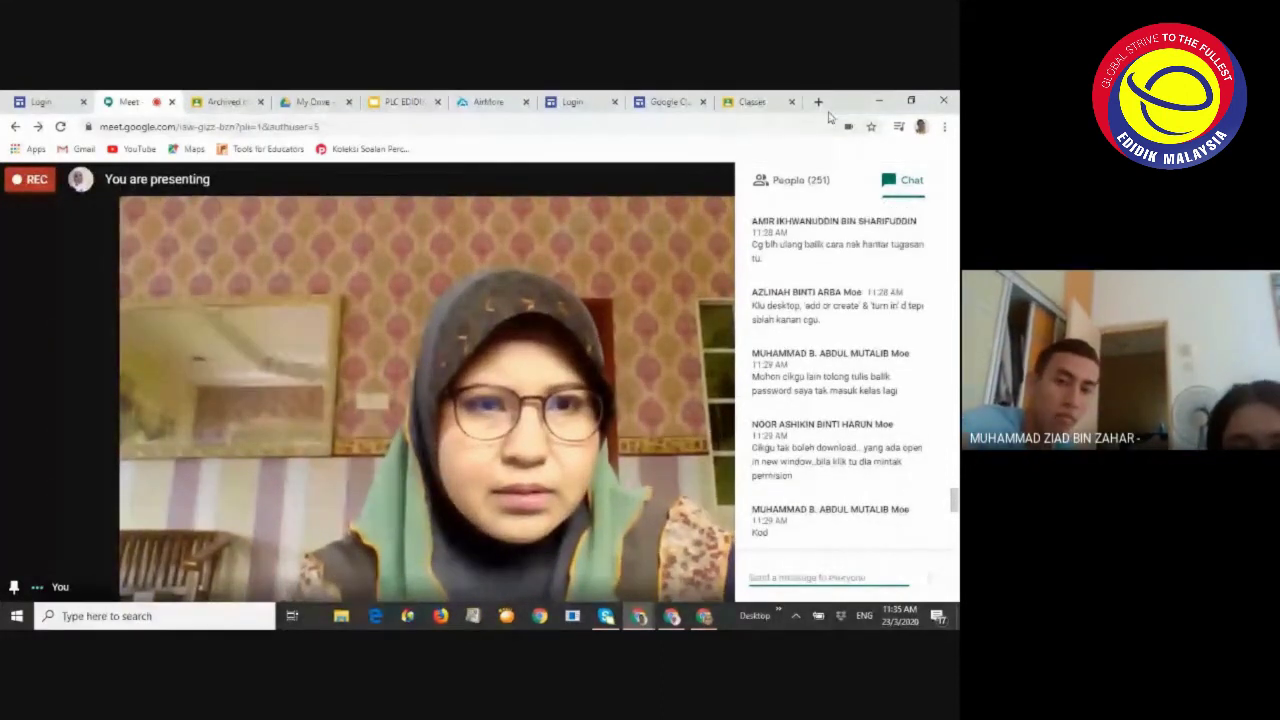
left_click(788, 182)
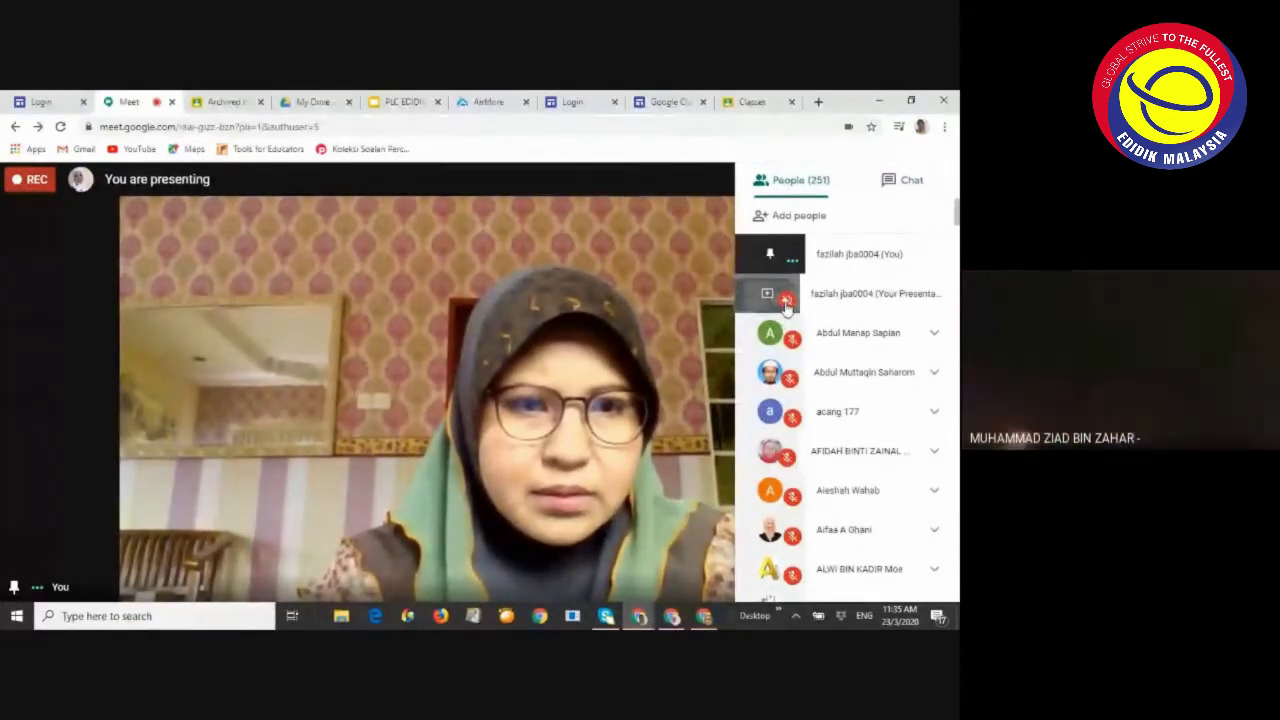
left_click(787, 303)
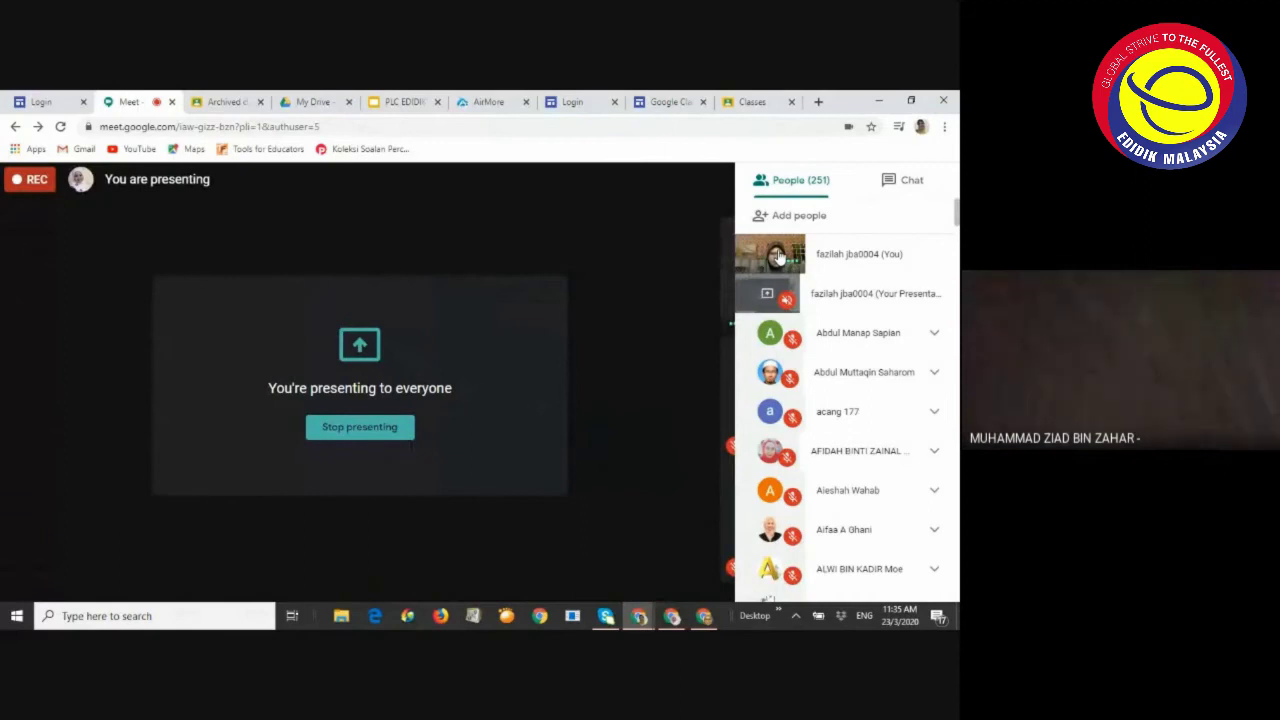
left_click(779, 257)
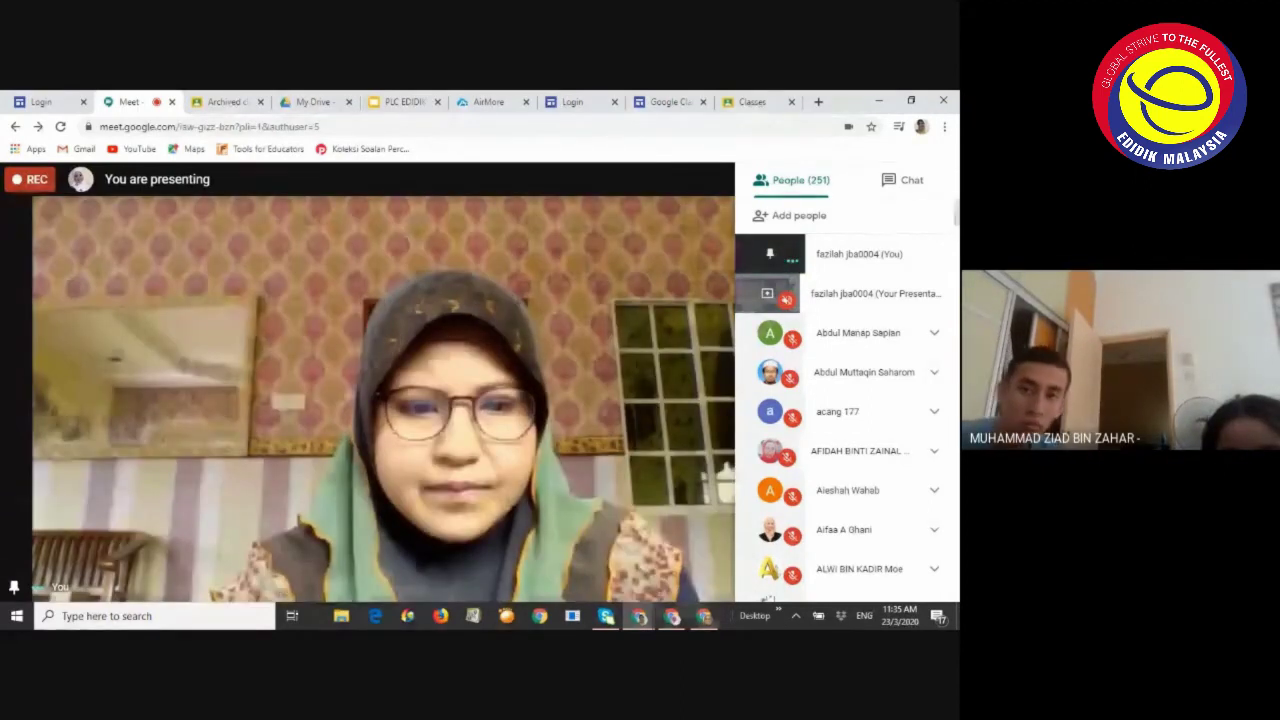
mouse_move(705, 620)
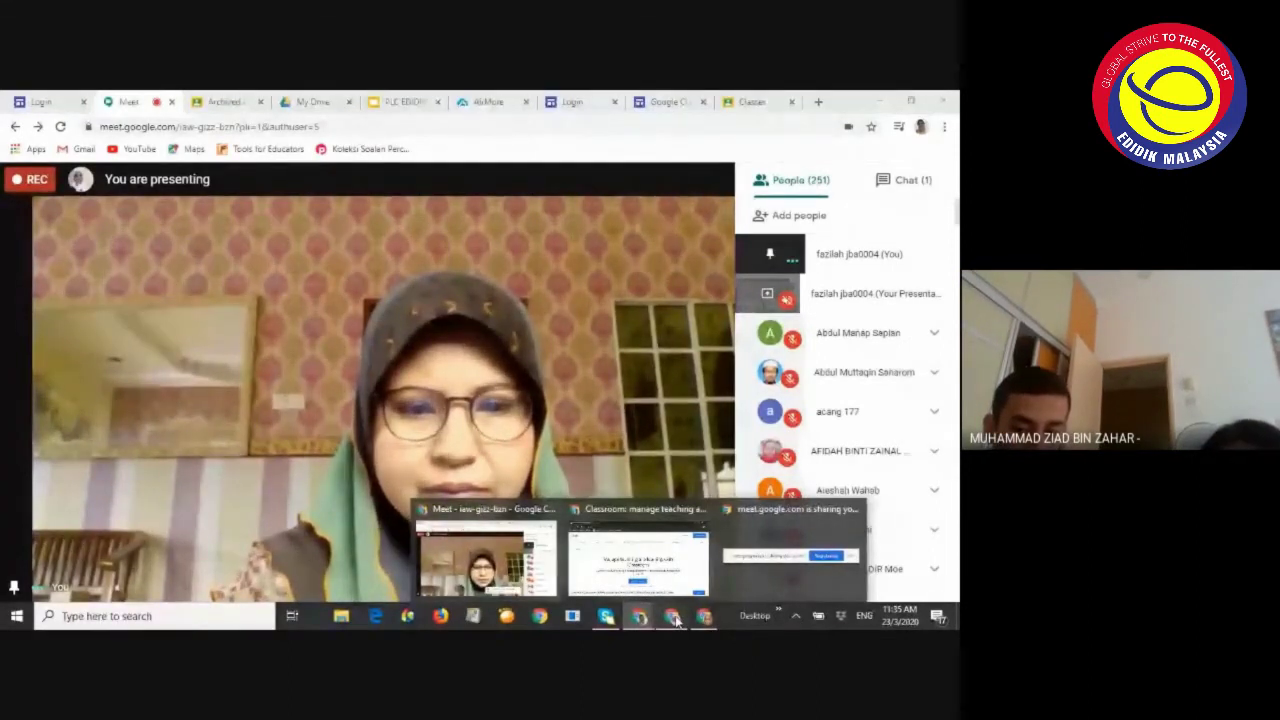
Close the PDF preview on the Classwork tab and open the Latihan 1 Membina ayat assignment details
left_click(705, 618)
left_click(707, 620)
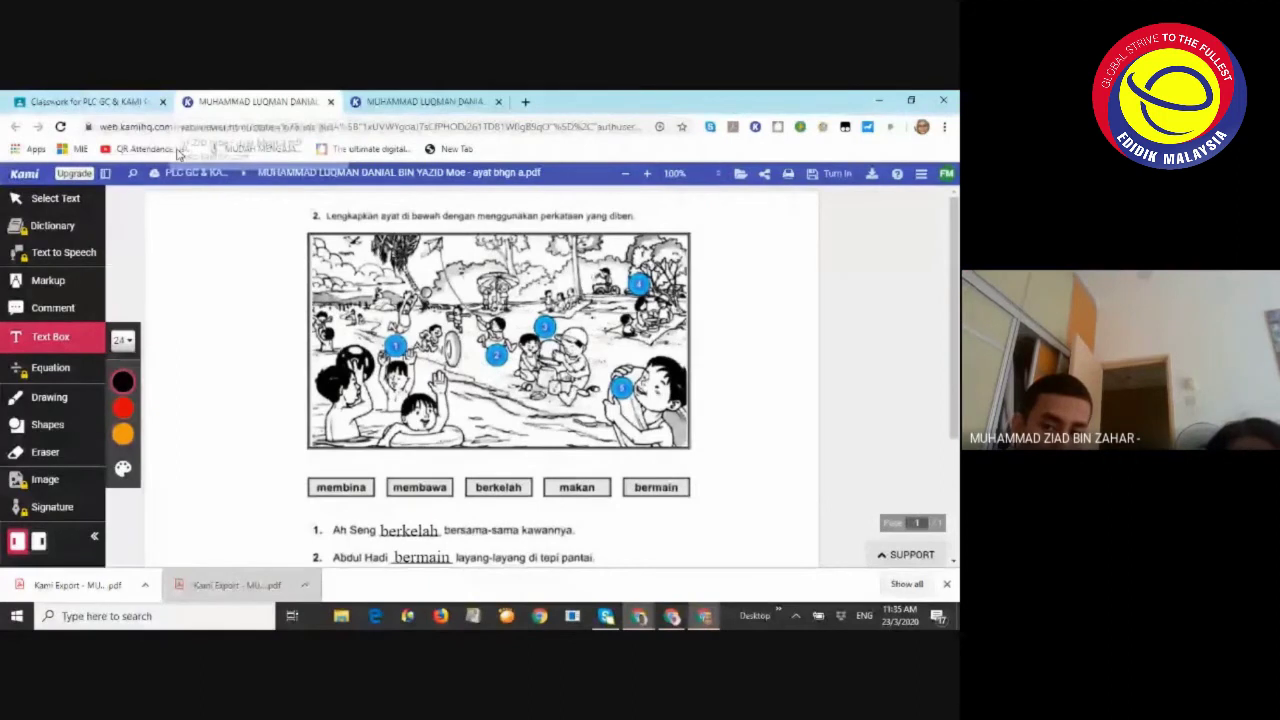
left_click(75, 101)
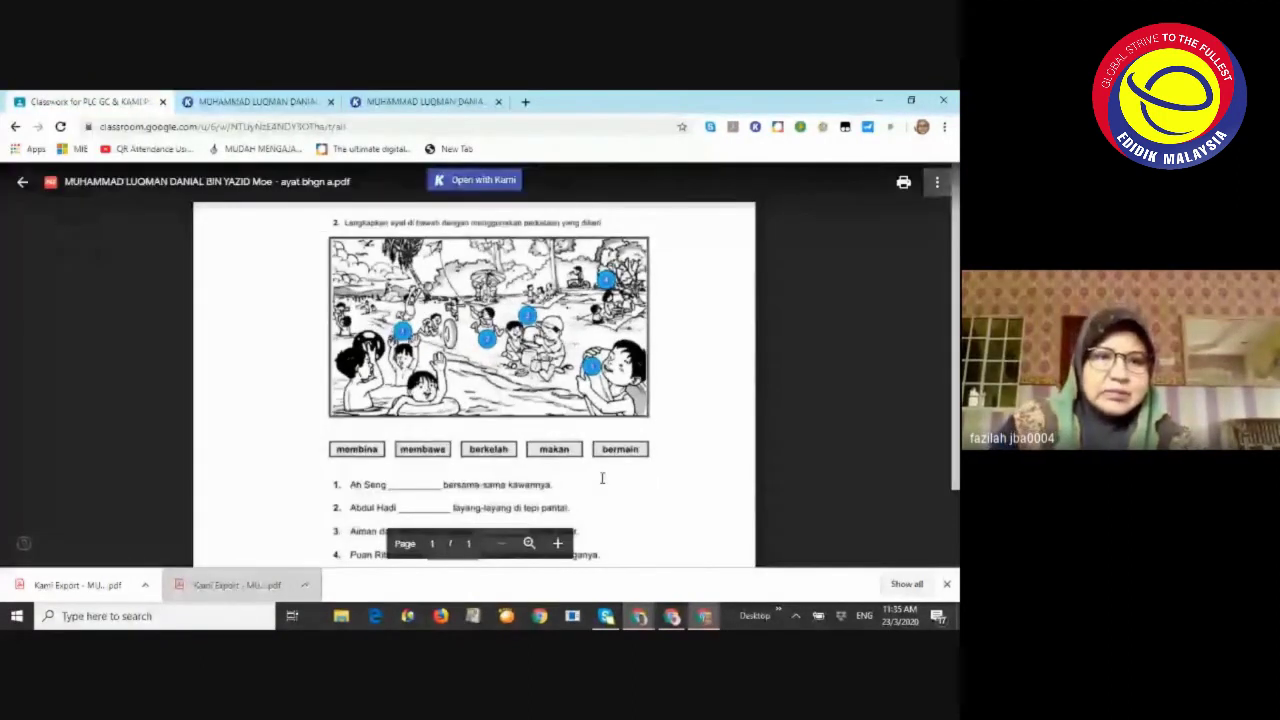
left_click(23, 184)
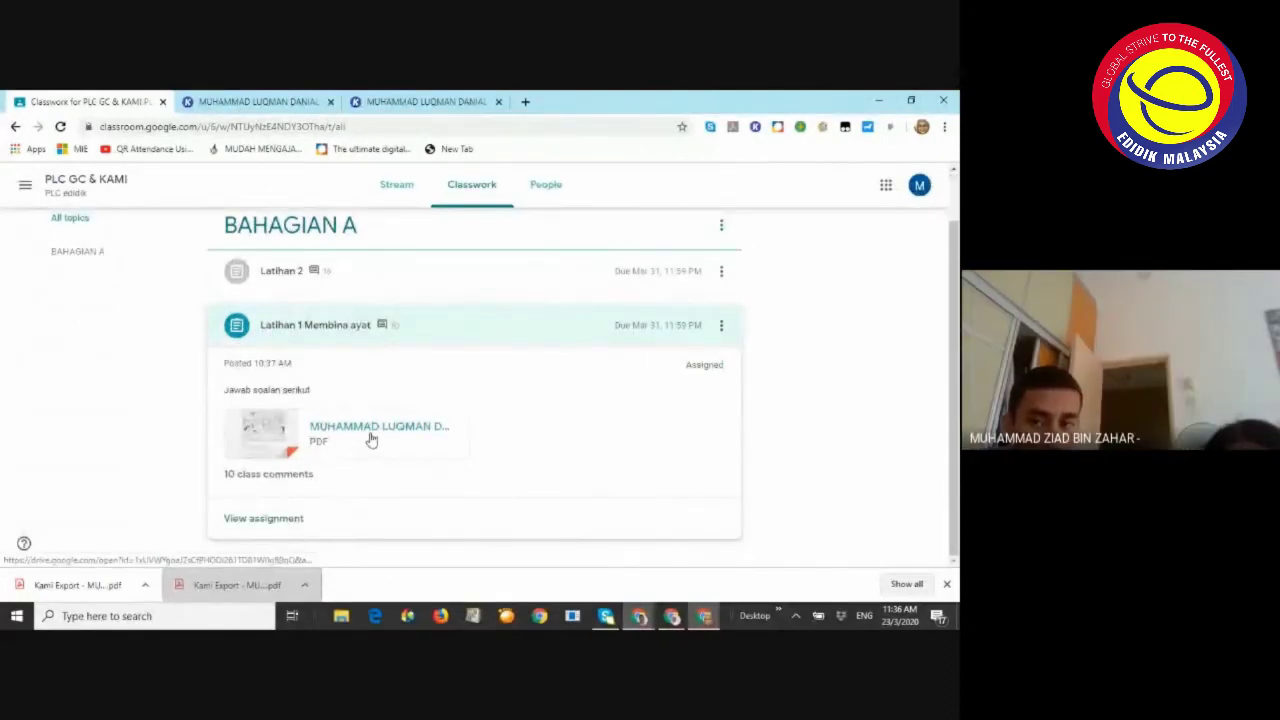
left_click(370, 437)
left_click(23, 184)
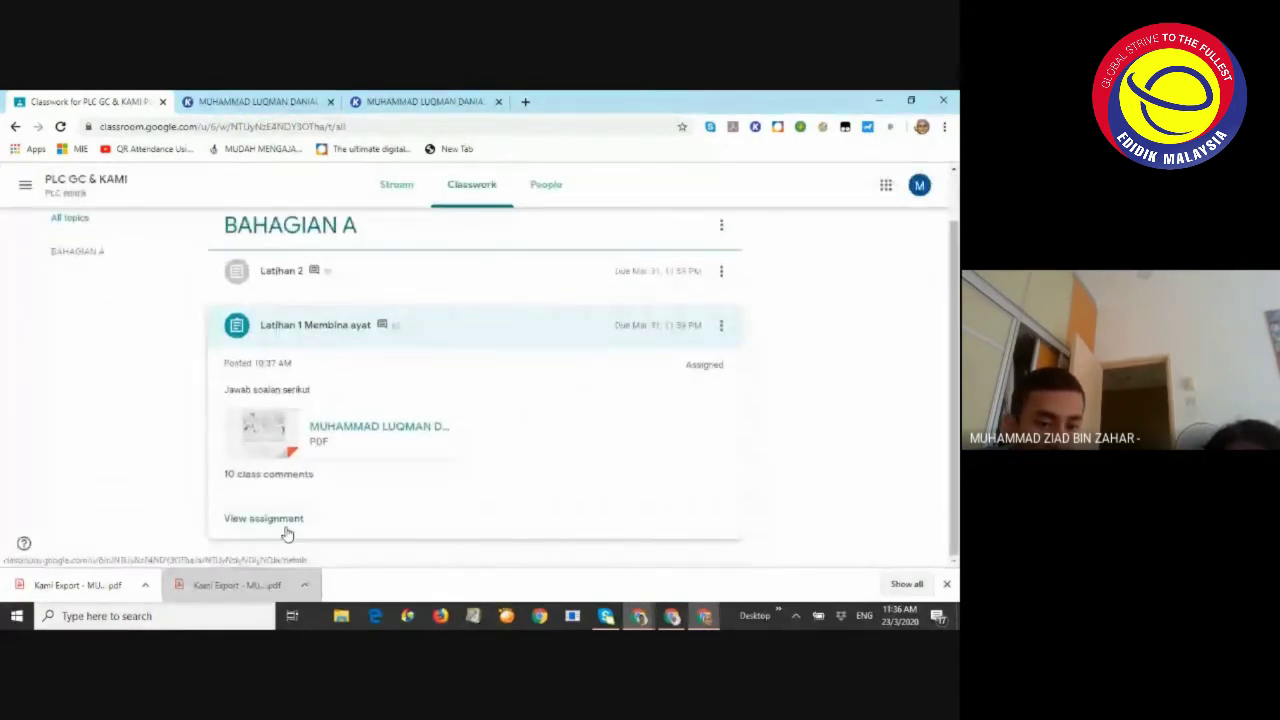
left_click(285, 532)
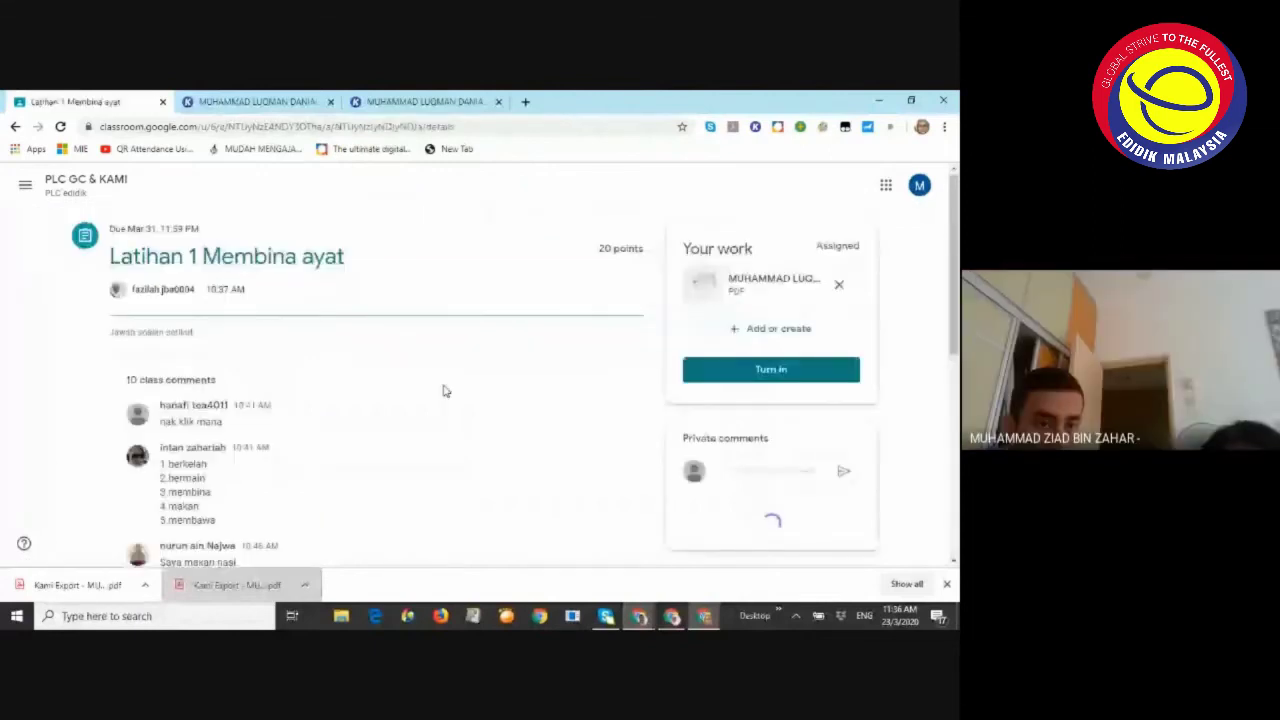
Remove the template PDF from Your work and choose Add or create > File
scroll(445, 391, "down", 1)
scroll(430, 390, "up", 1)
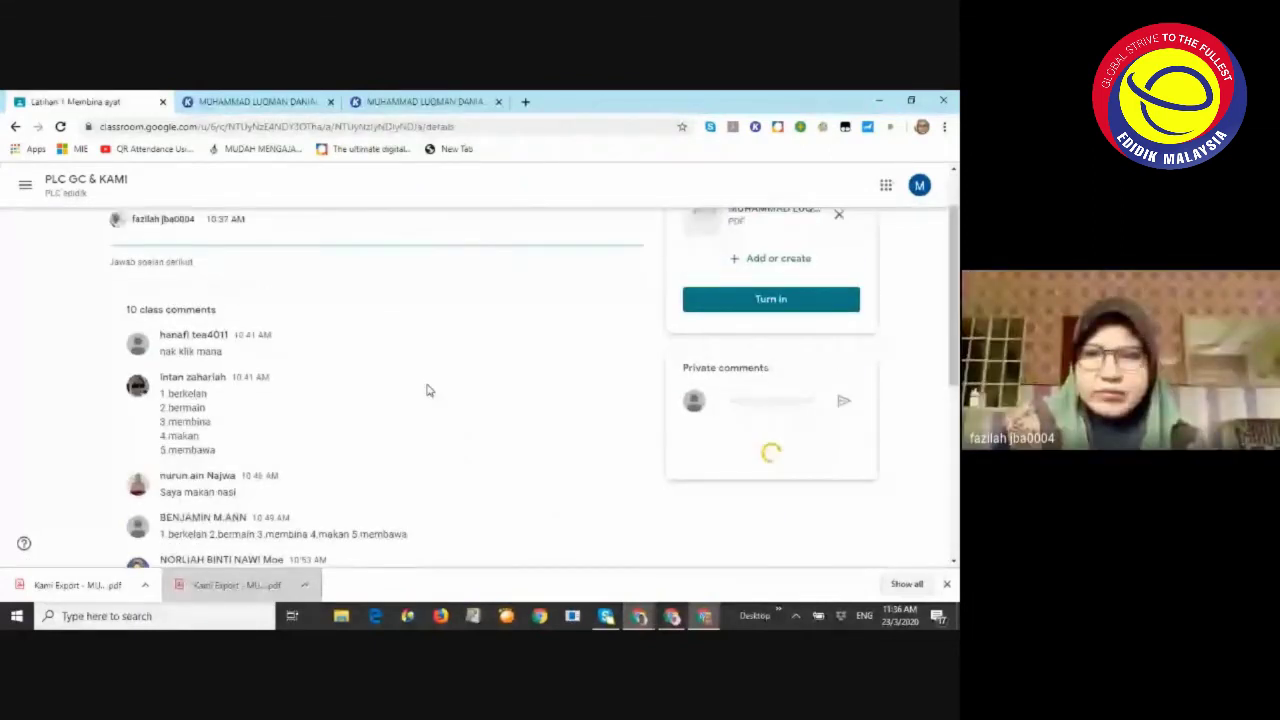
scroll(430, 390, "up", 1)
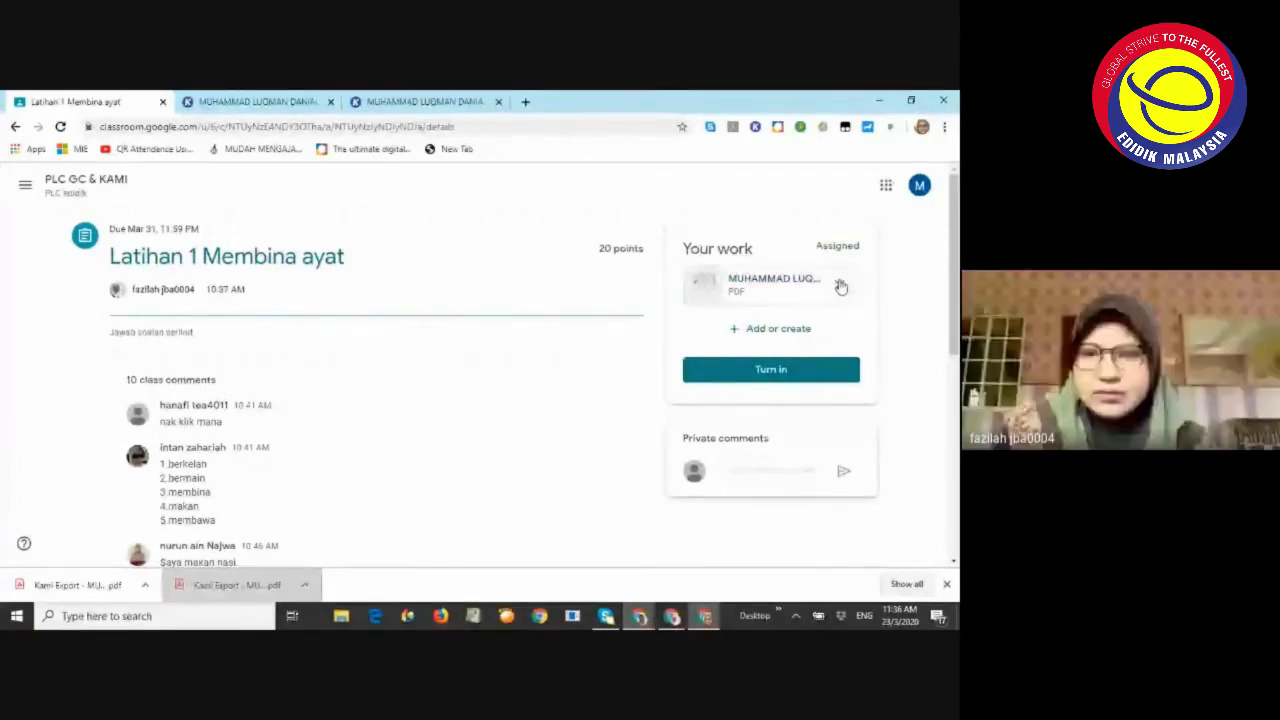
left_click(839, 287)
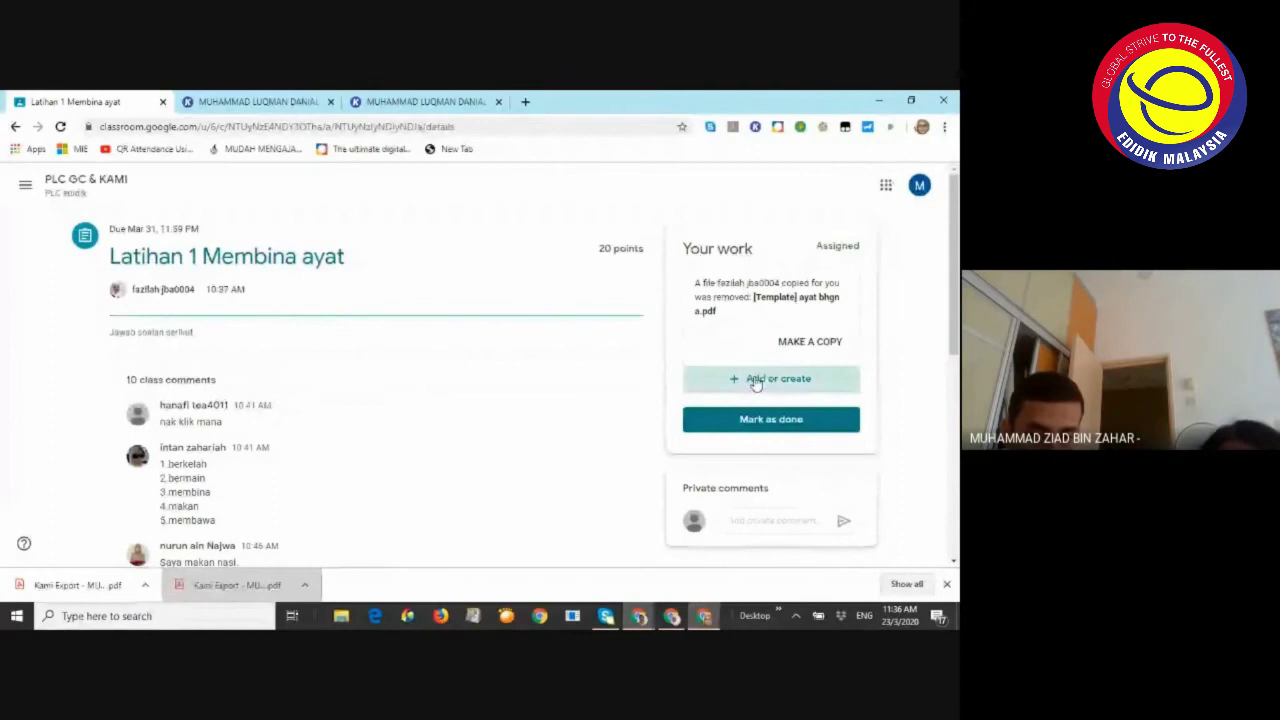
left_click(757, 381)
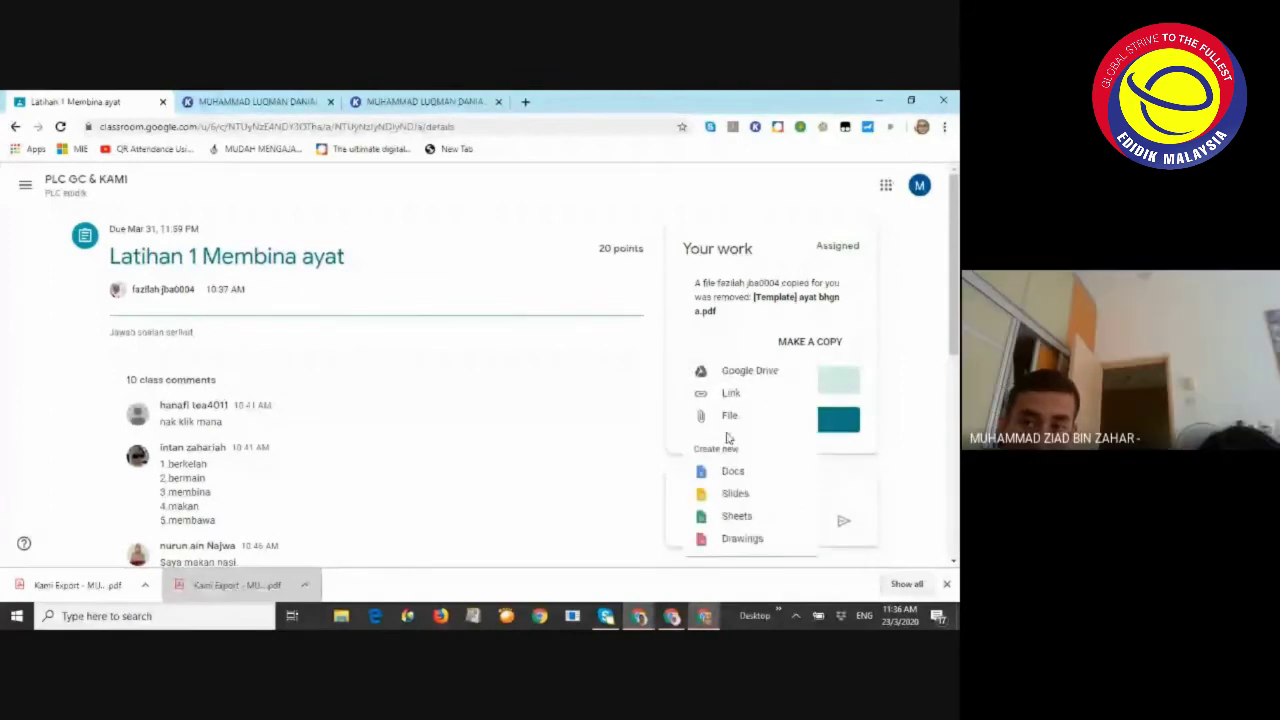
left_click(729, 417)
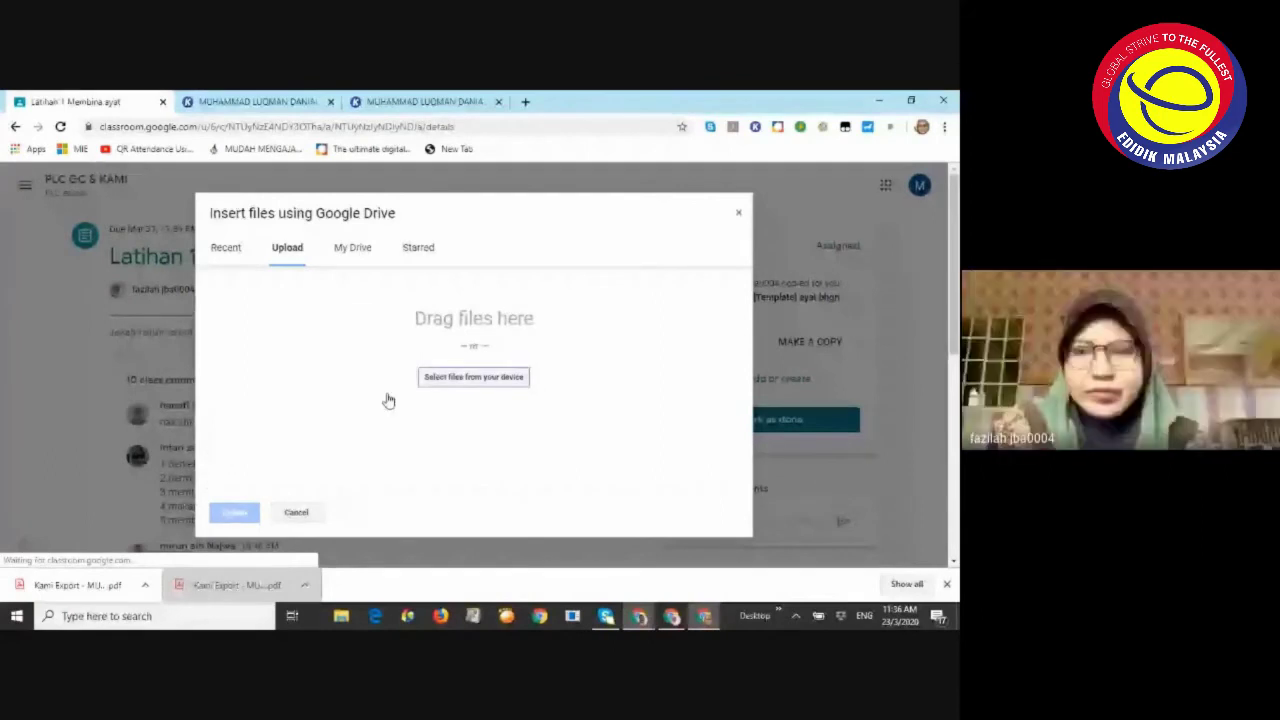
Upload the Kami Export PDF from the downloads bar to Your work and turn it in
left_click_drag(74, 595, 474, 382)
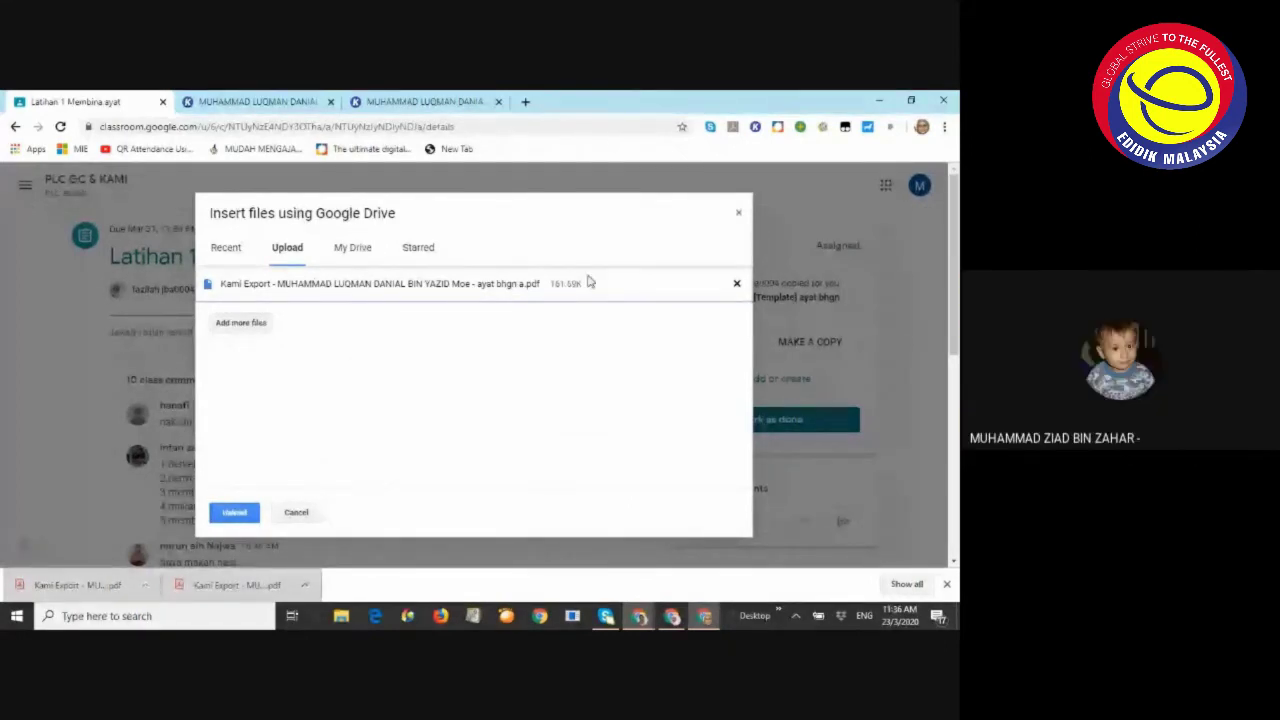
left_click(237, 514)
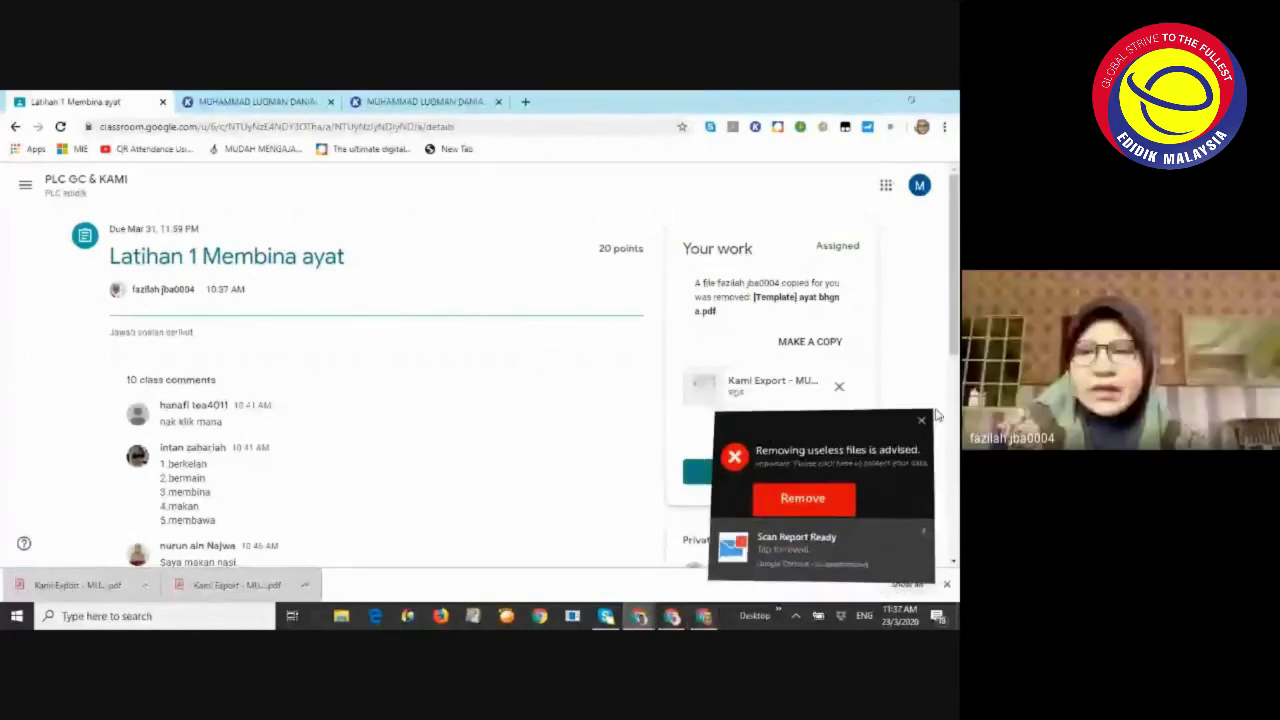
left_click(922, 419)
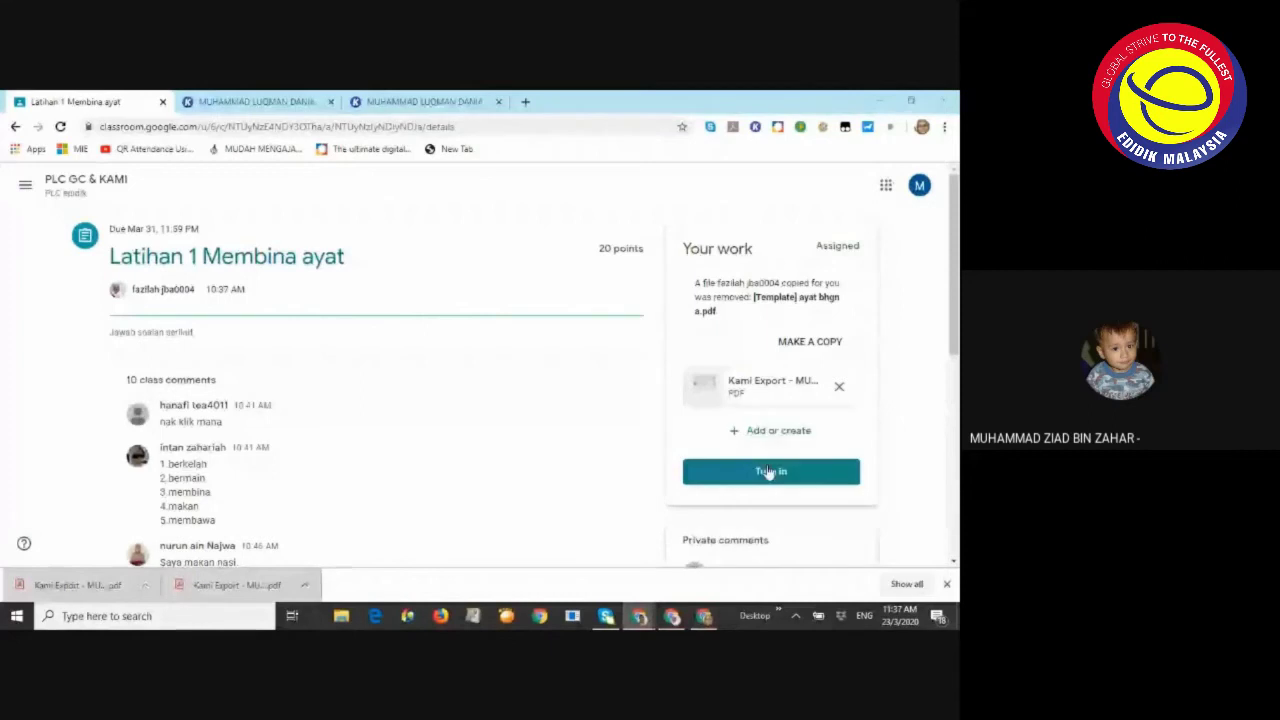
left_click(768, 476)
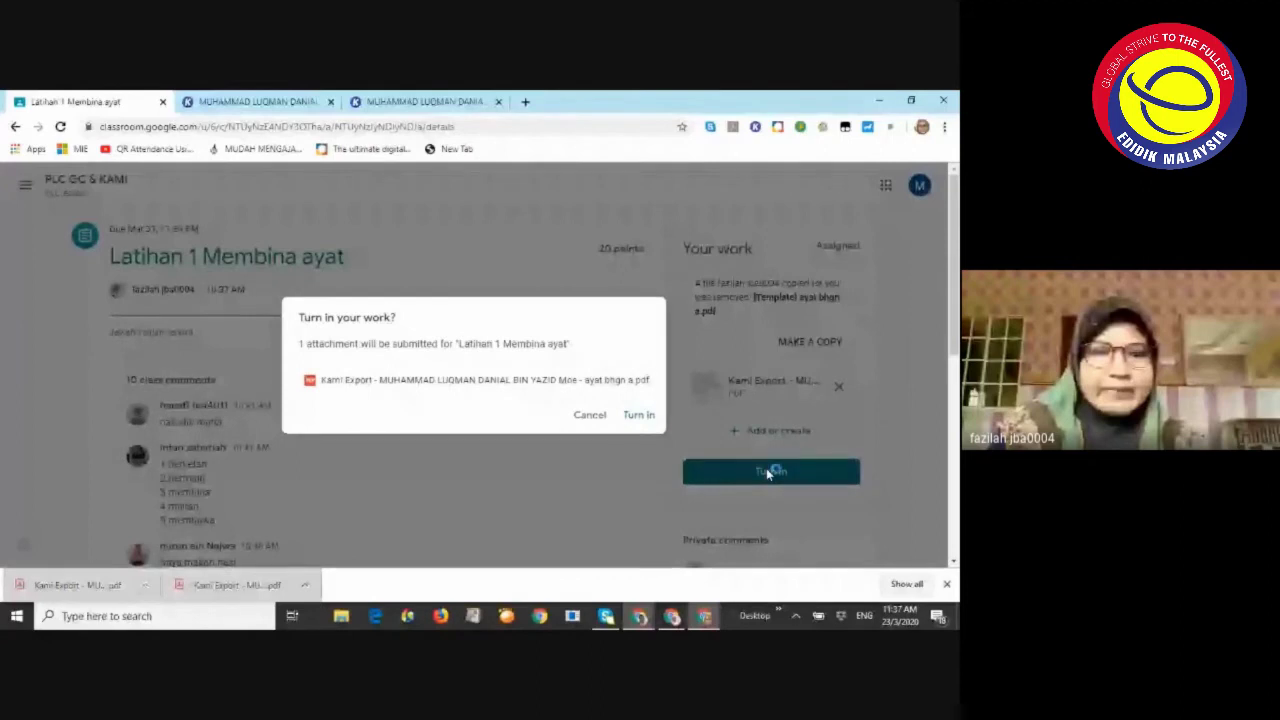
Turn in the Kami Export PDF, close the security advert tab, and review Latihan 1 Membina ayat
left_click(639, 416)
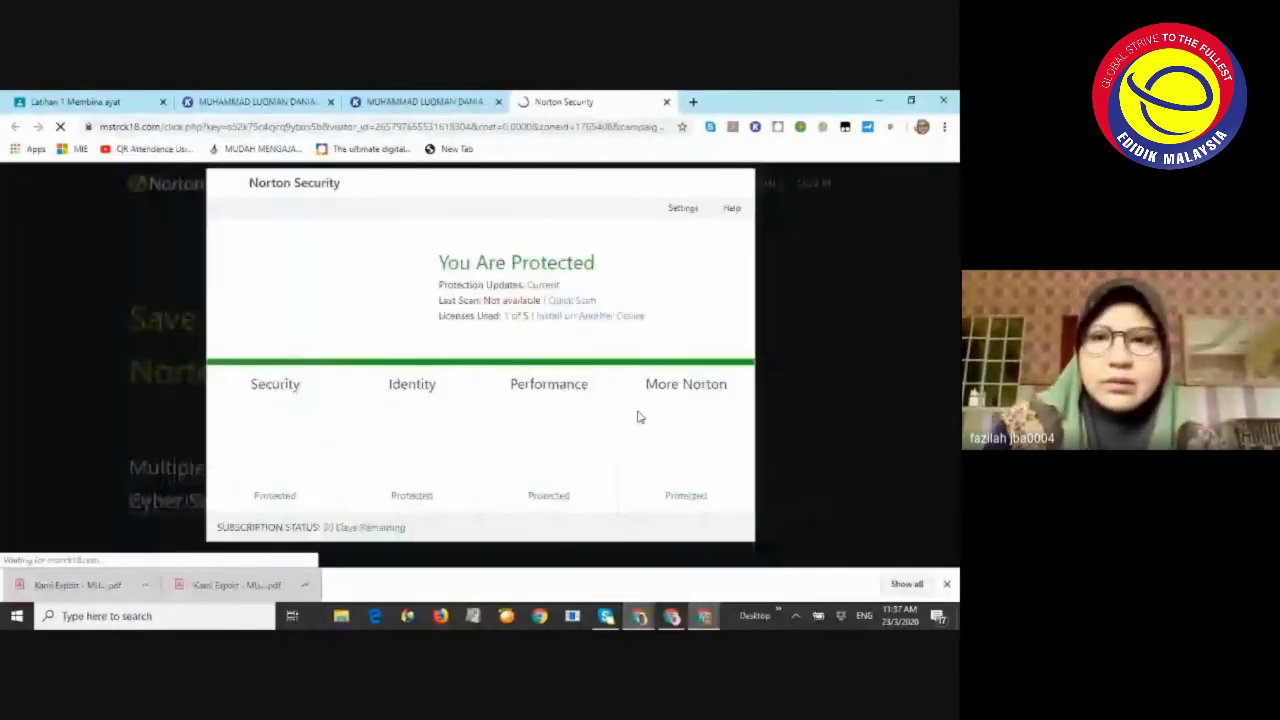
left_click(666, 101)
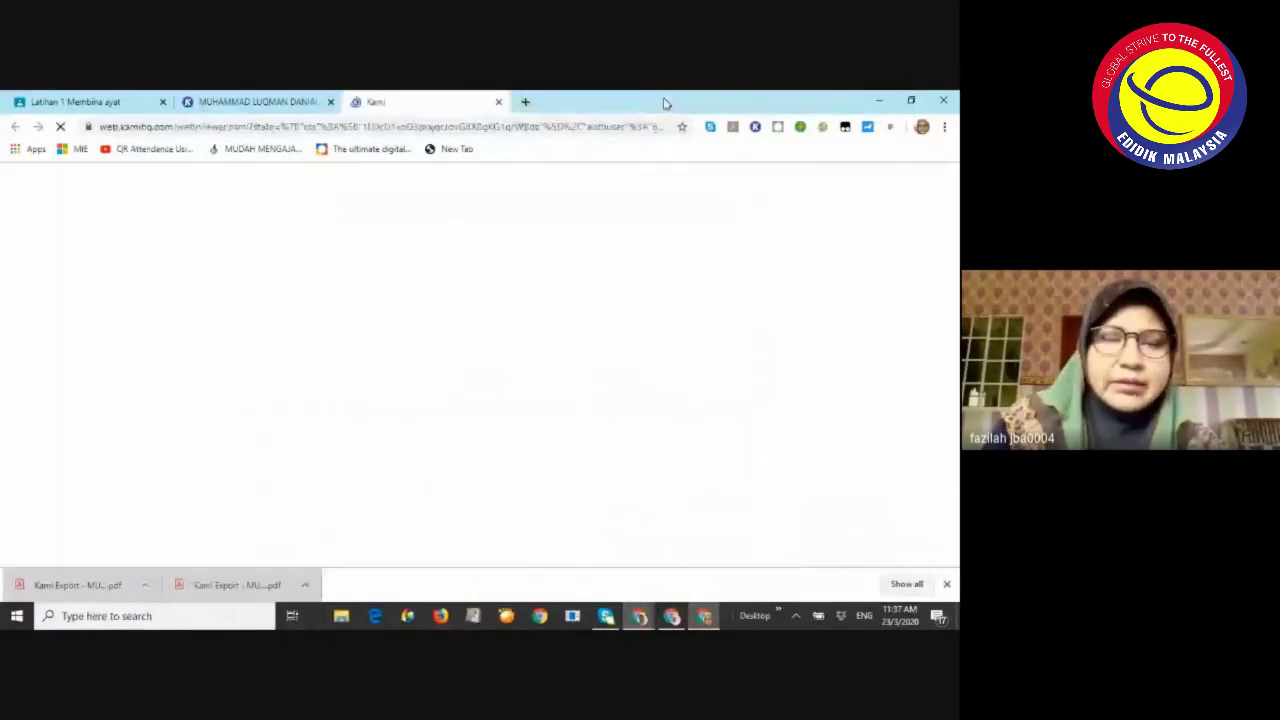
left_click(80, 101)
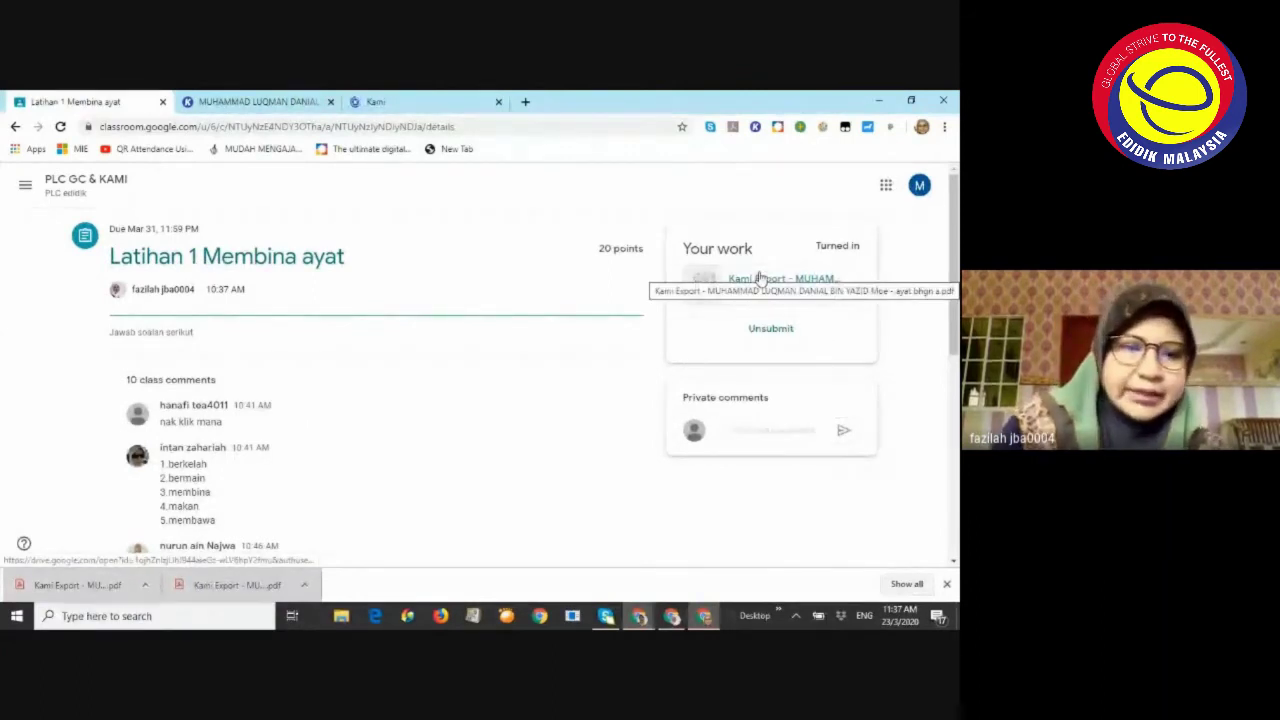
scroll(504, 418, "down", 7)
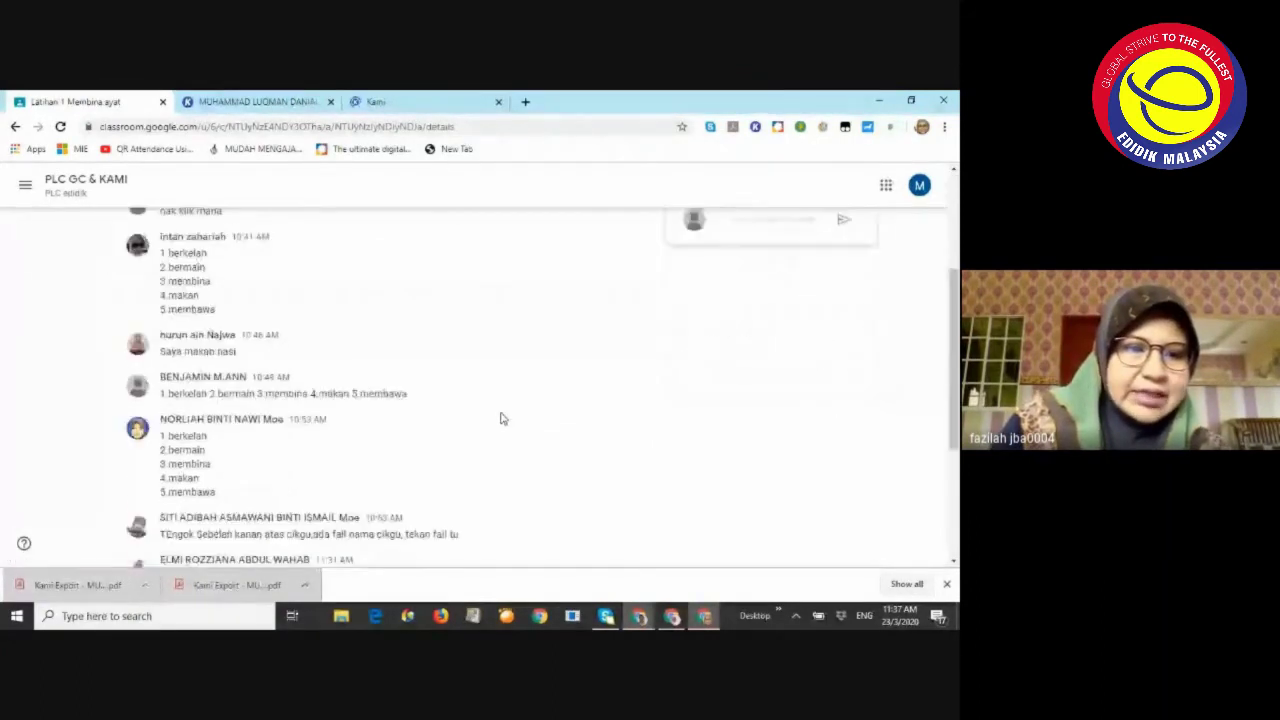
scroll(504, 418, "down", 3)
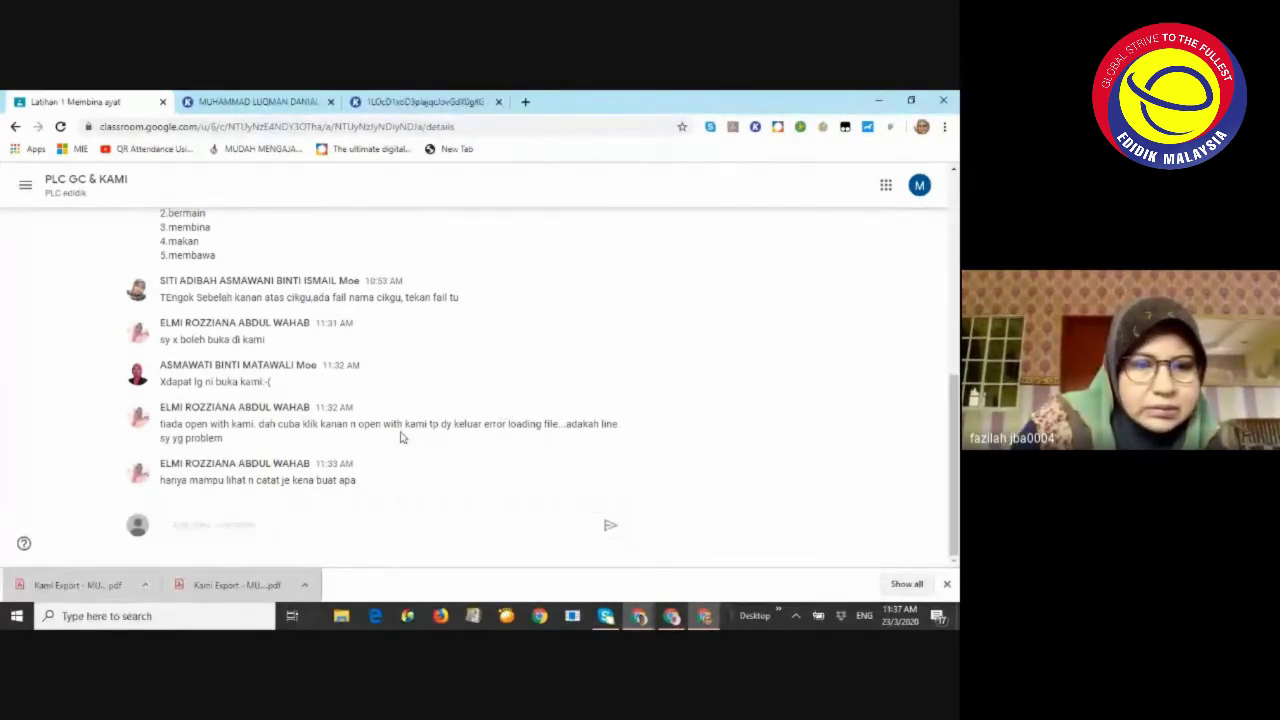
scroll(401, 436, "up", 8)
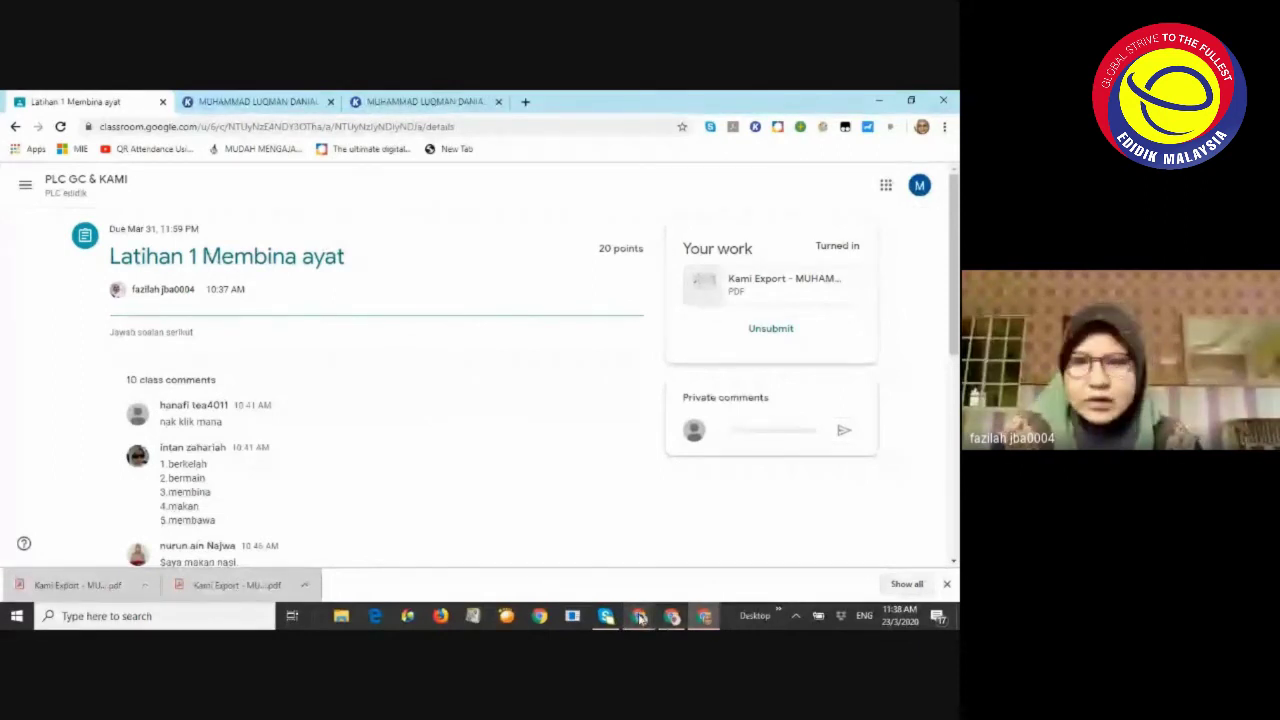
Scroll through the Meet chat messages, check the People list, then bring back the Latihan 2 grading window
mouse_move(641, 617)
left_click(498, 563)
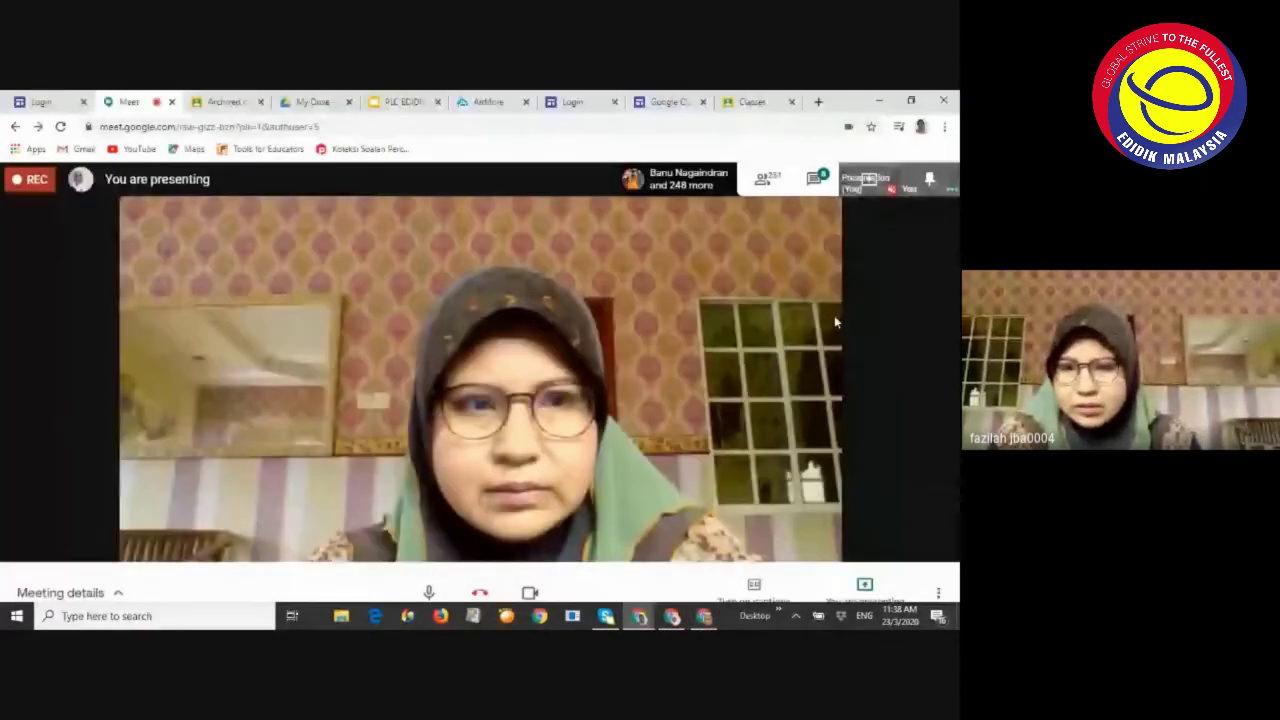
left_click(814, 178)
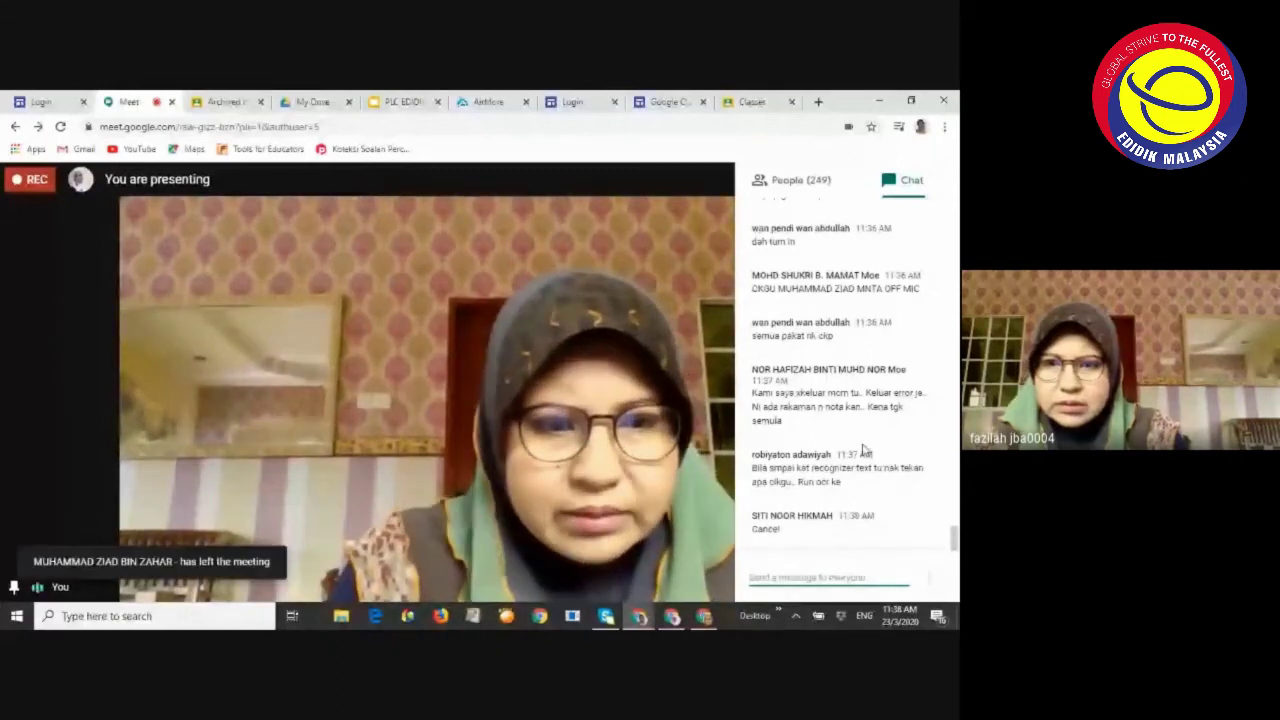
scroll(850, 430, "up", 5)
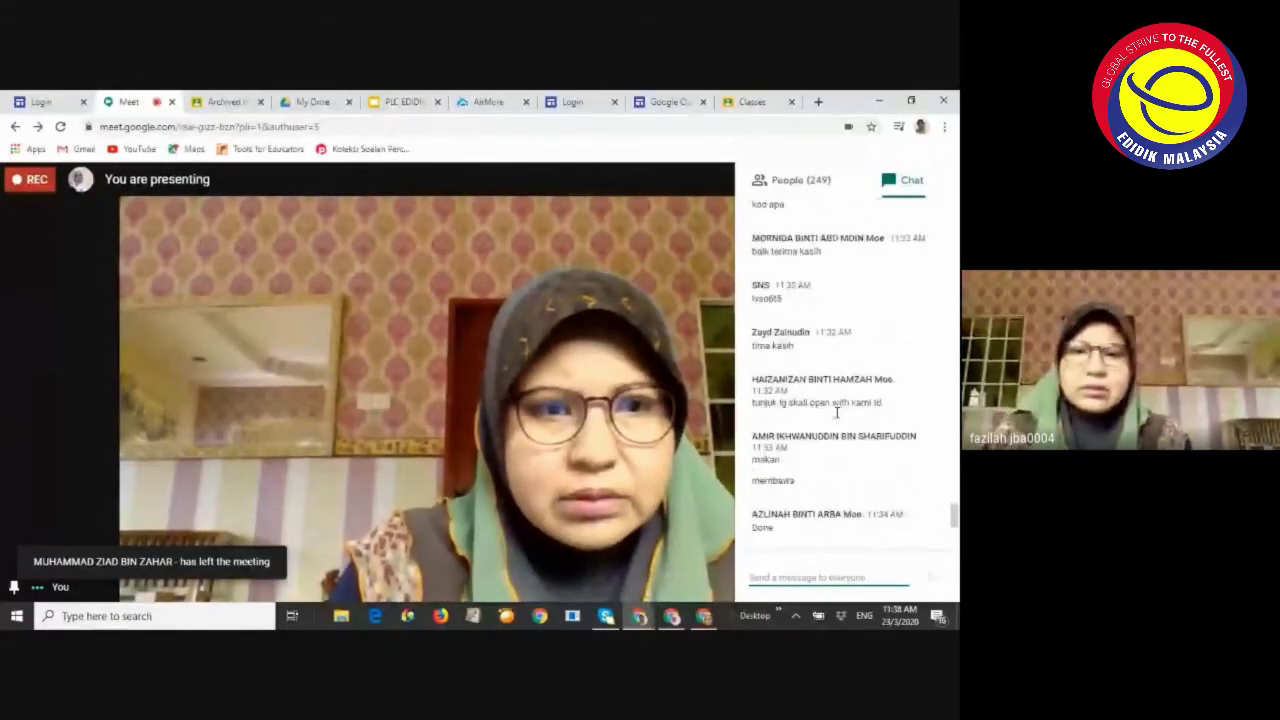
scroll(837, 412, "up", 10)
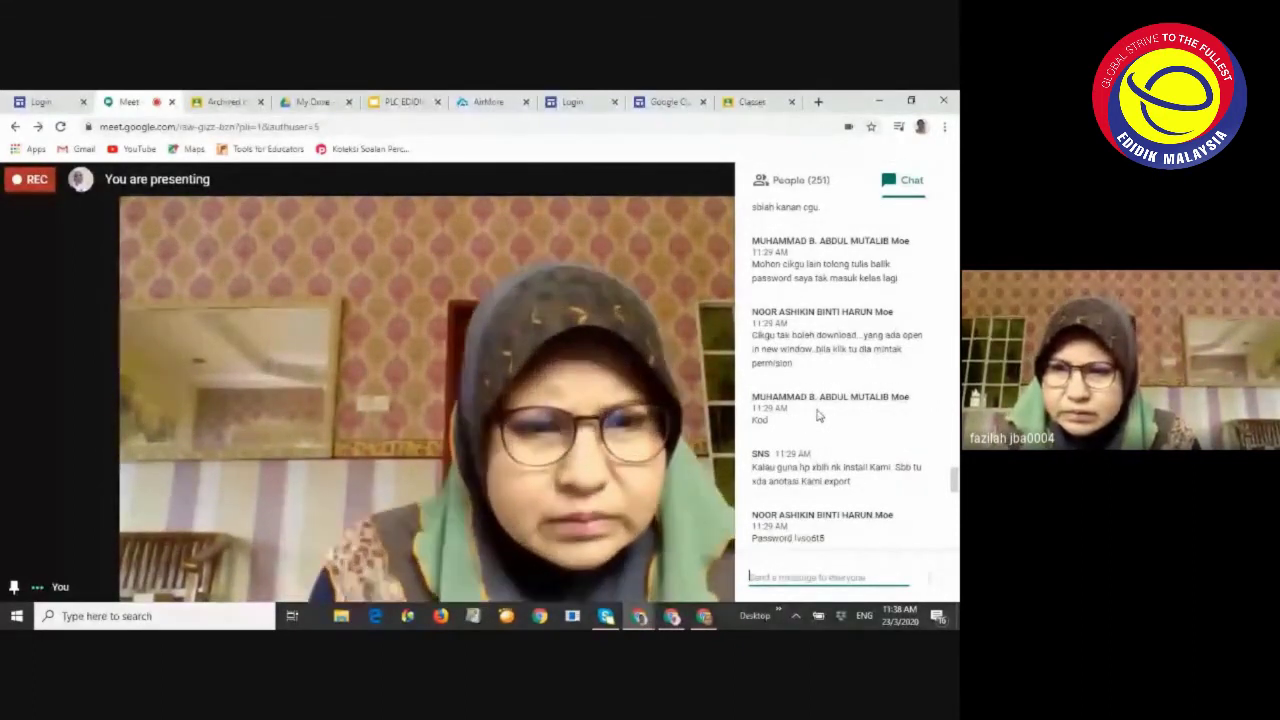
scroll(870, 440, "down", 15)
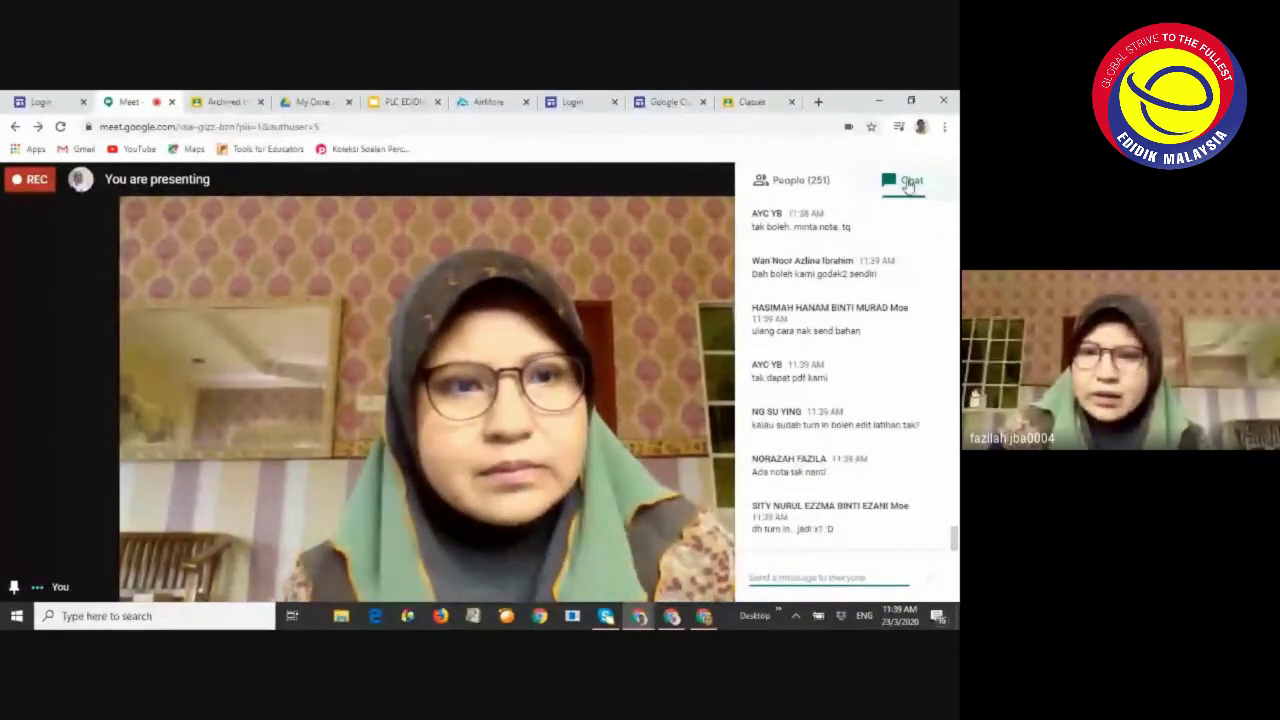
left_click(800, 180)
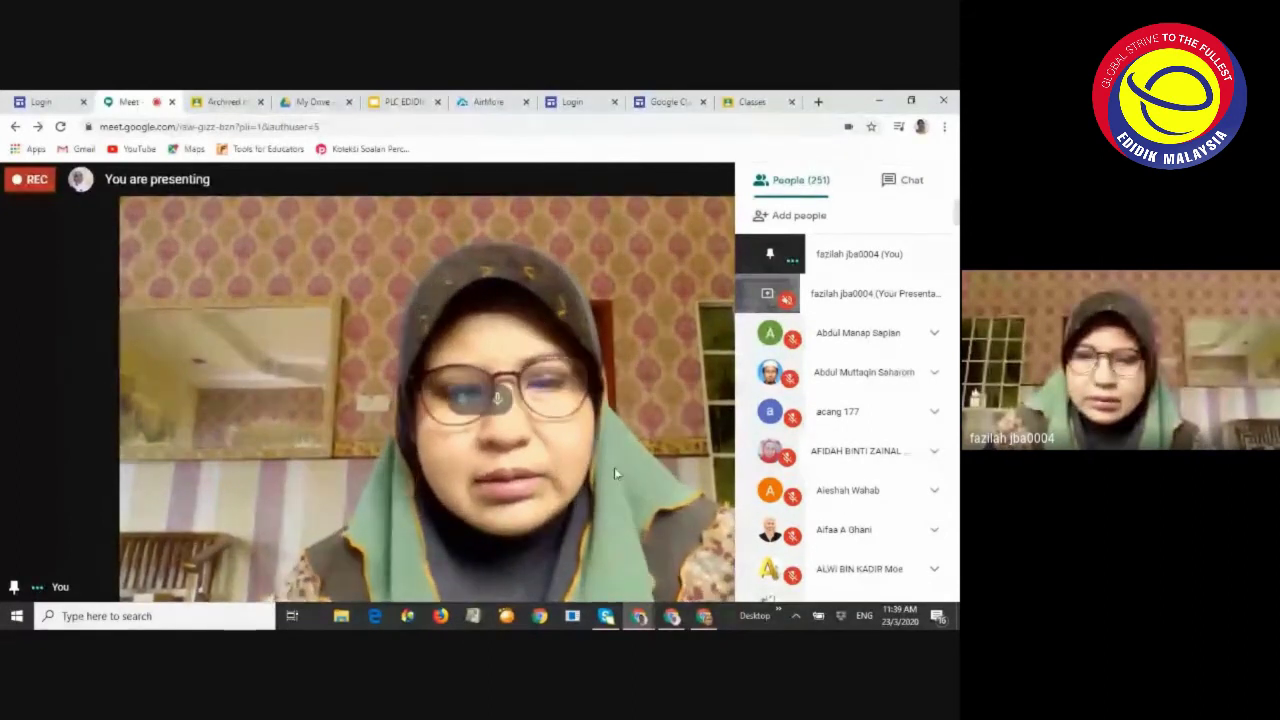
left_click(670, 613)
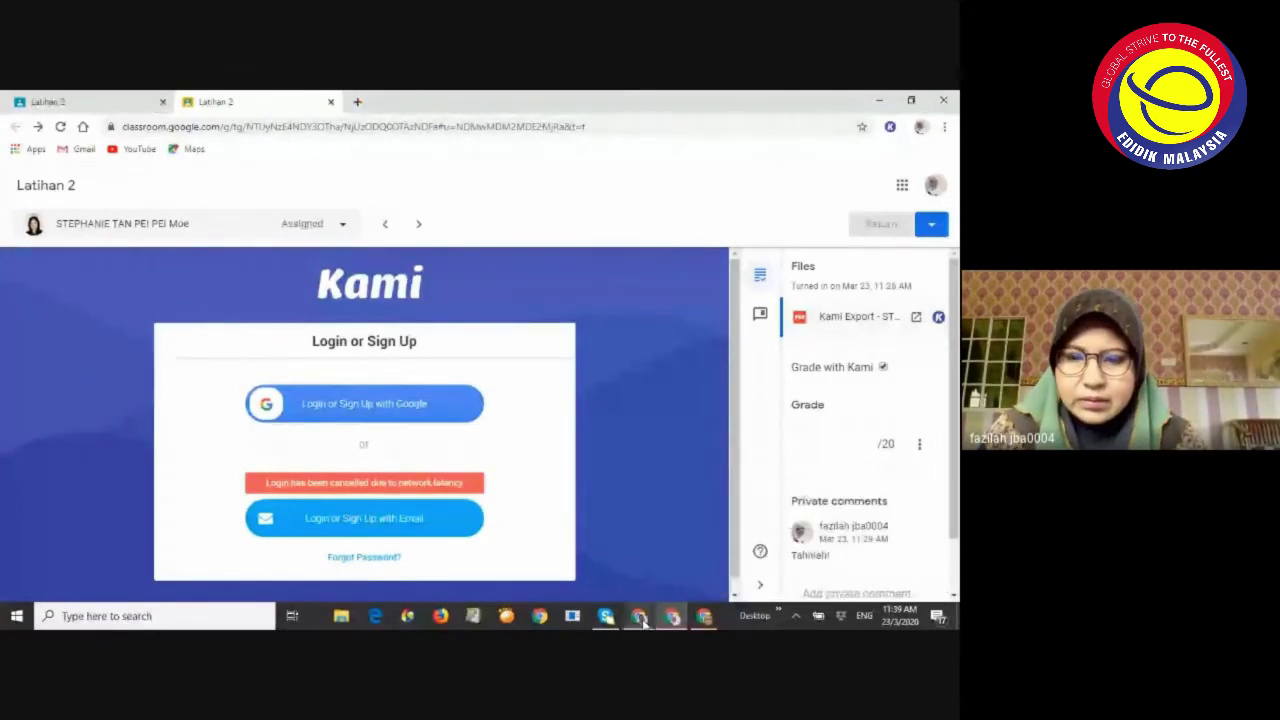
Return to the Meet call and show the chat messages again
mouse_move(643, 620)
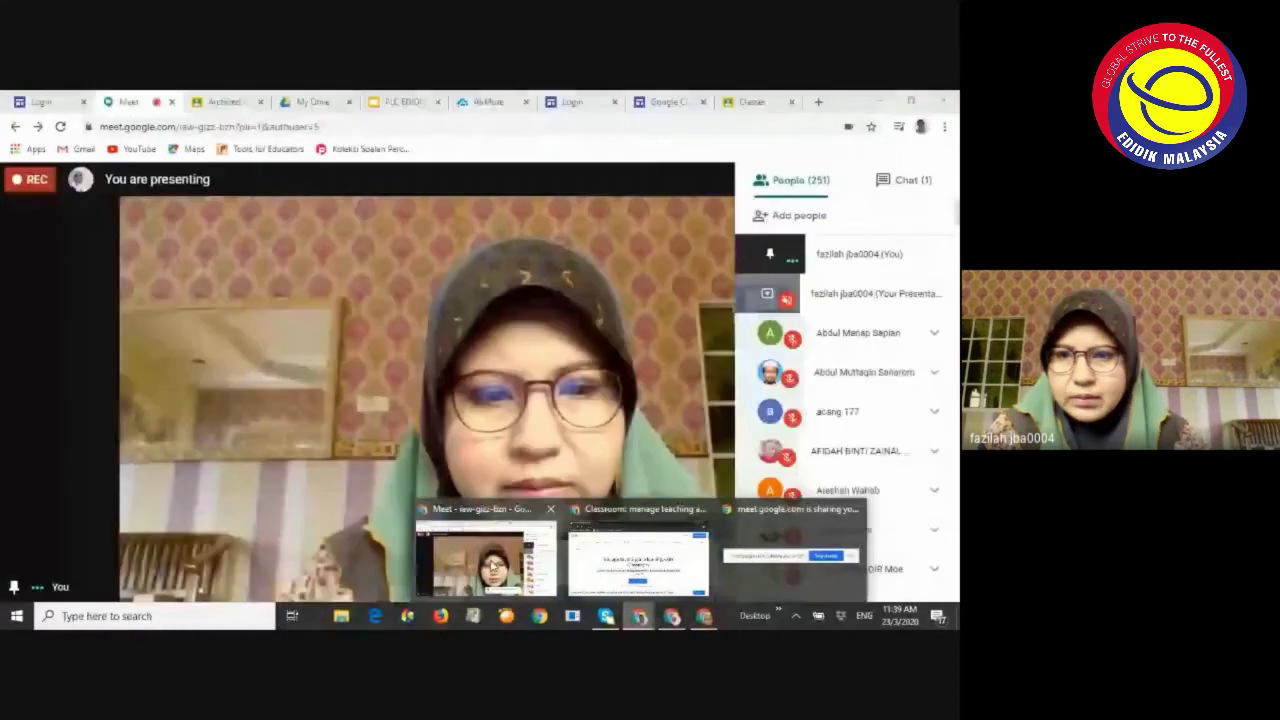
left_click(493, 565)
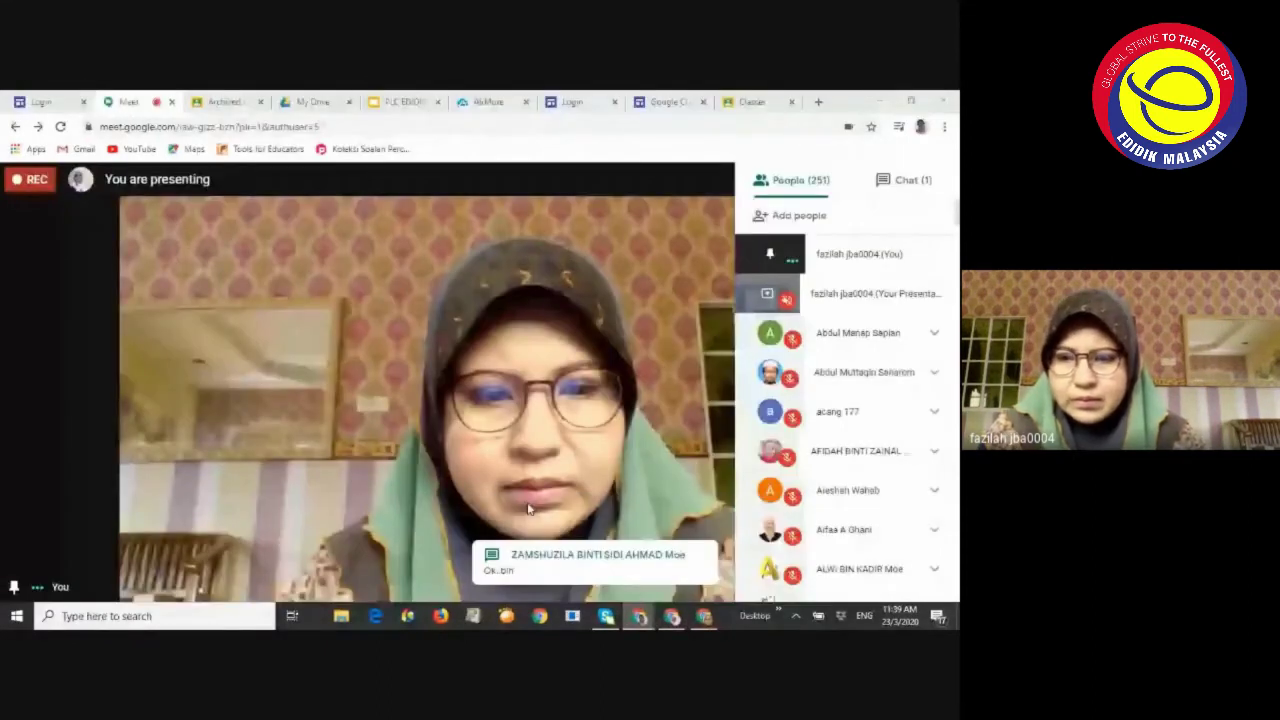
left_click(913, 179)
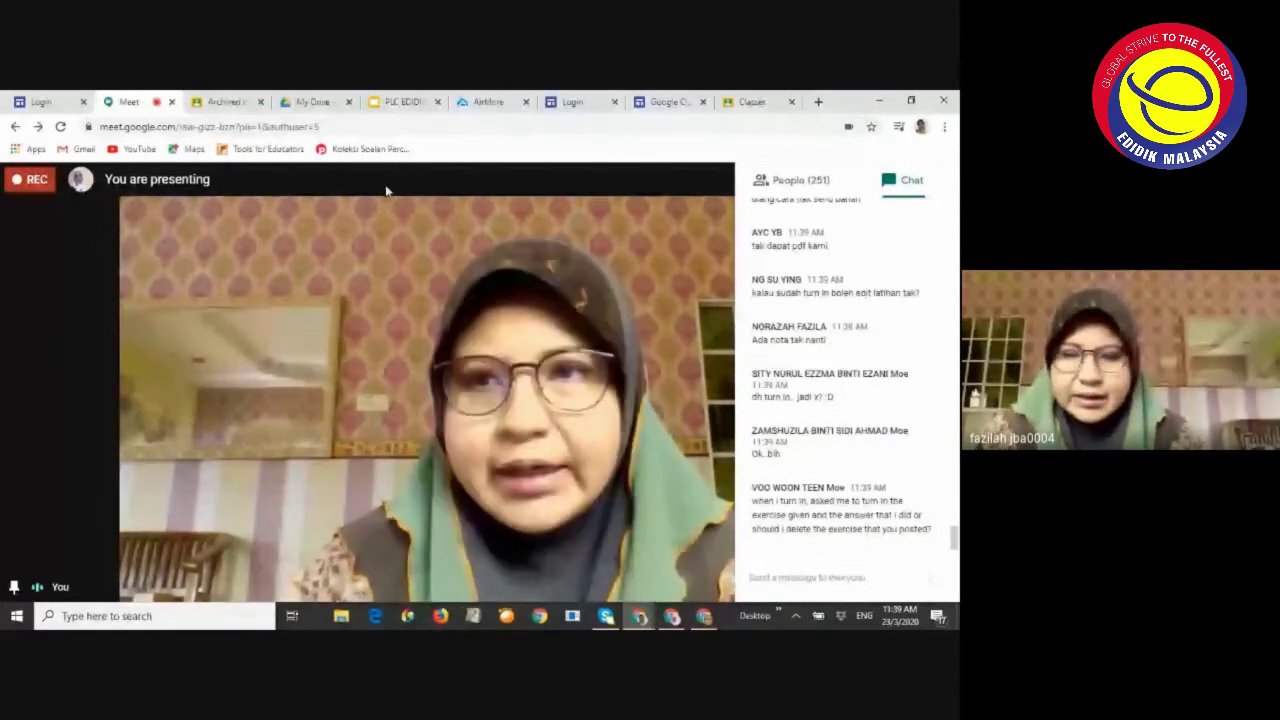
Cycle through the Latihan 2 and Latihan 1 windows, then bring the Meet call forward
key("alt+Tab")
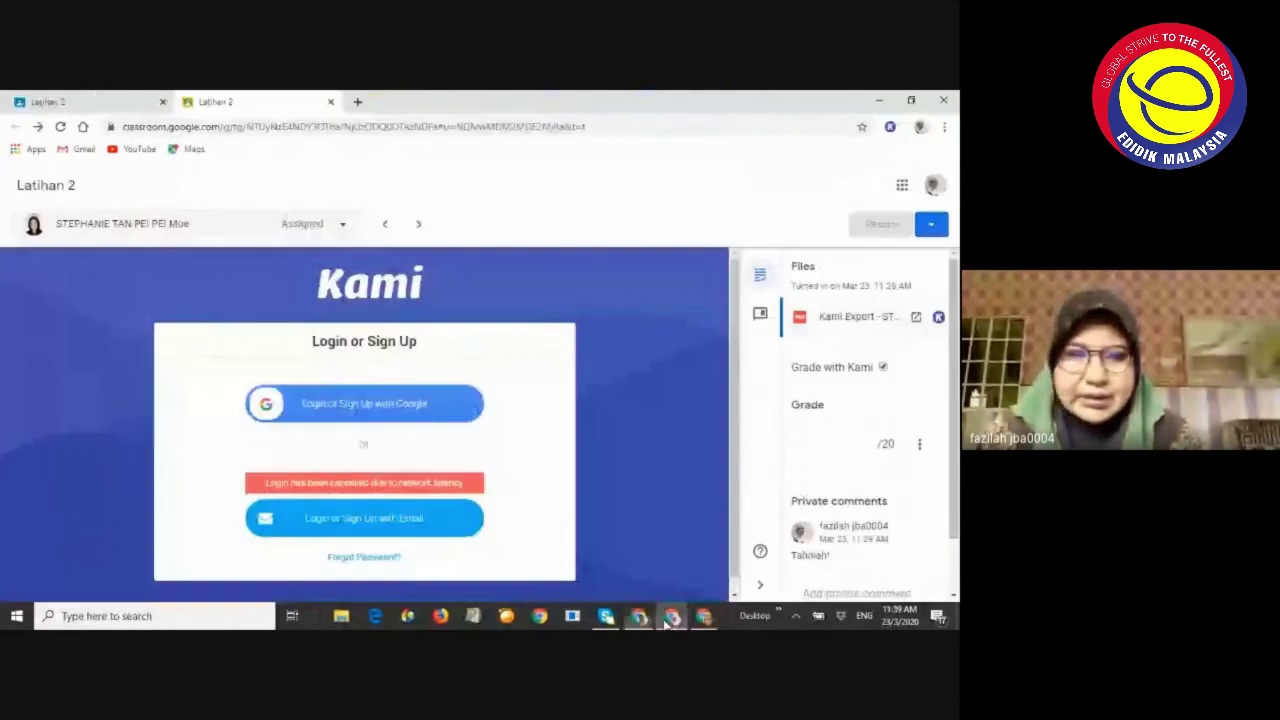
key("alt+Tab")
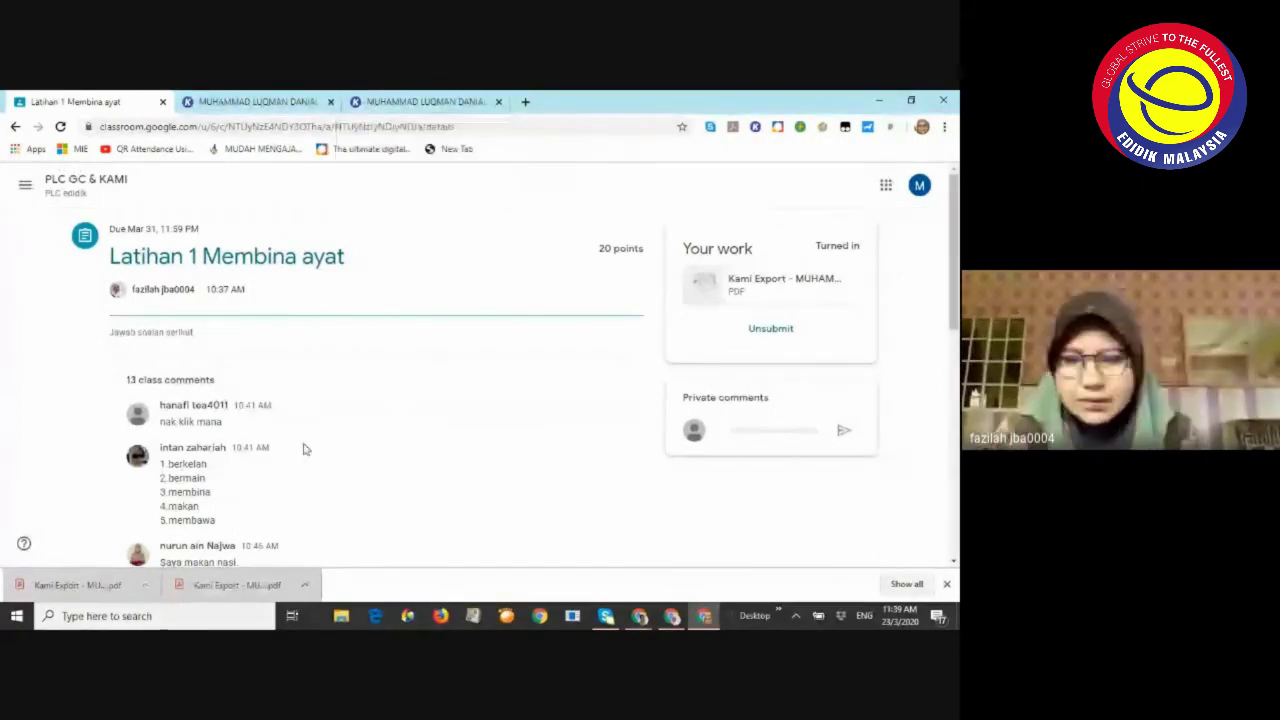
left_click(668, 617)
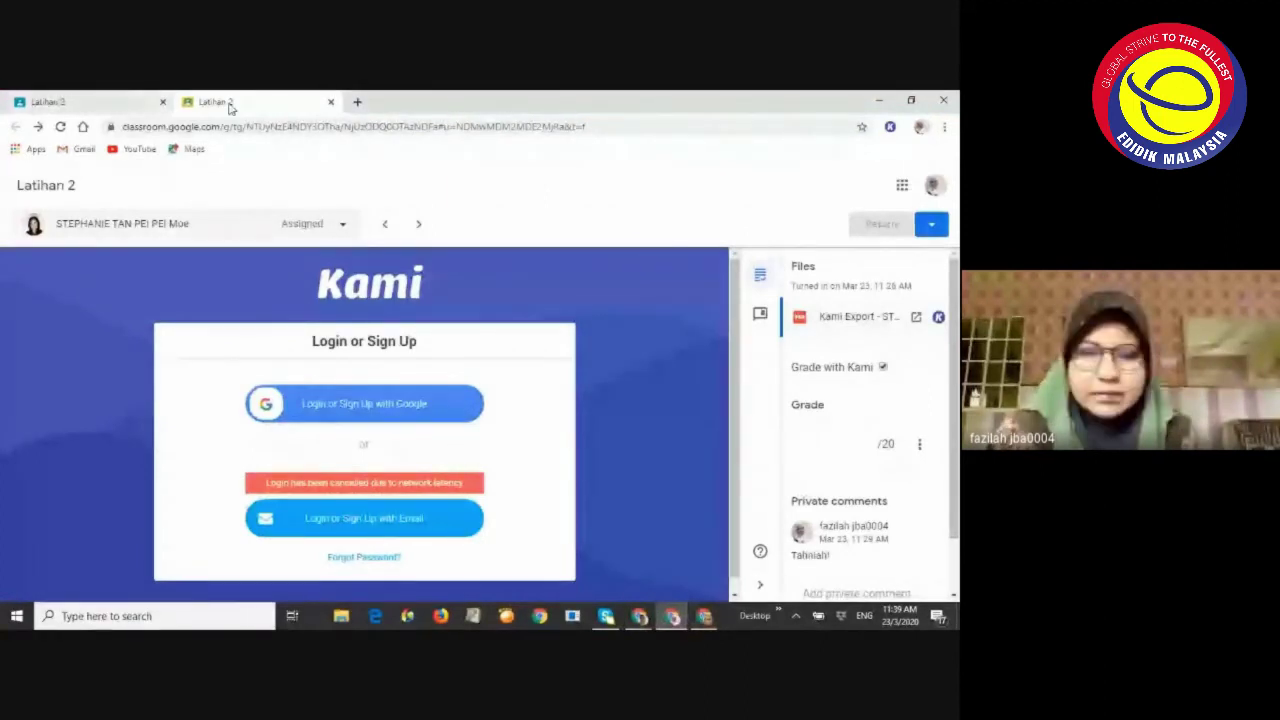
mouse_move(639, 616)
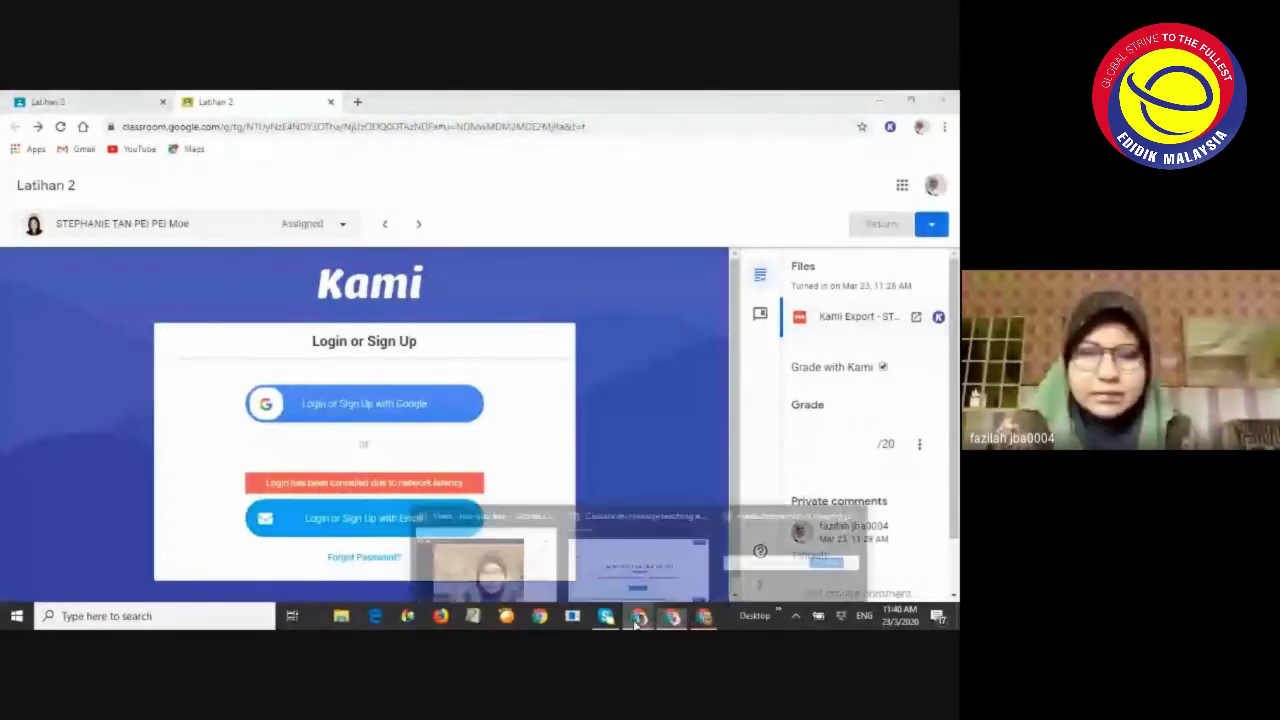
left_click(494, 564)
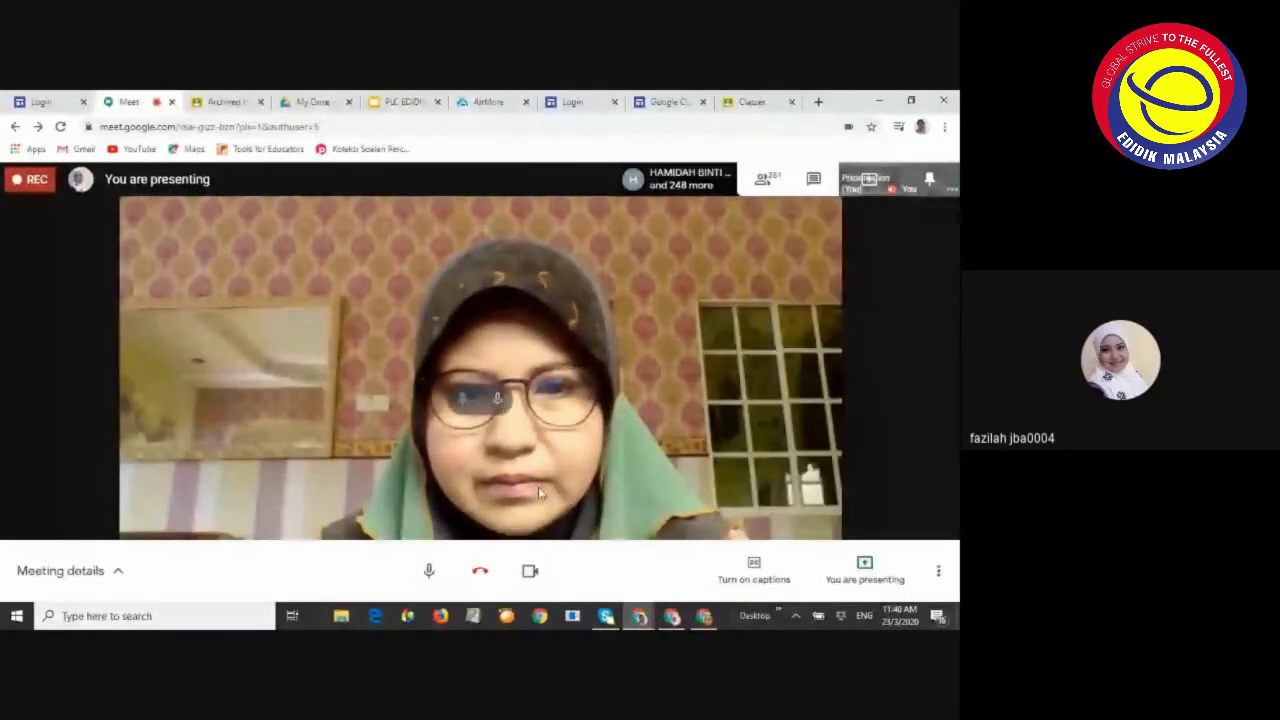
Turn off the camera, check the newest Meet chat, then show the Classroom Classes list
left_click(530, 570)
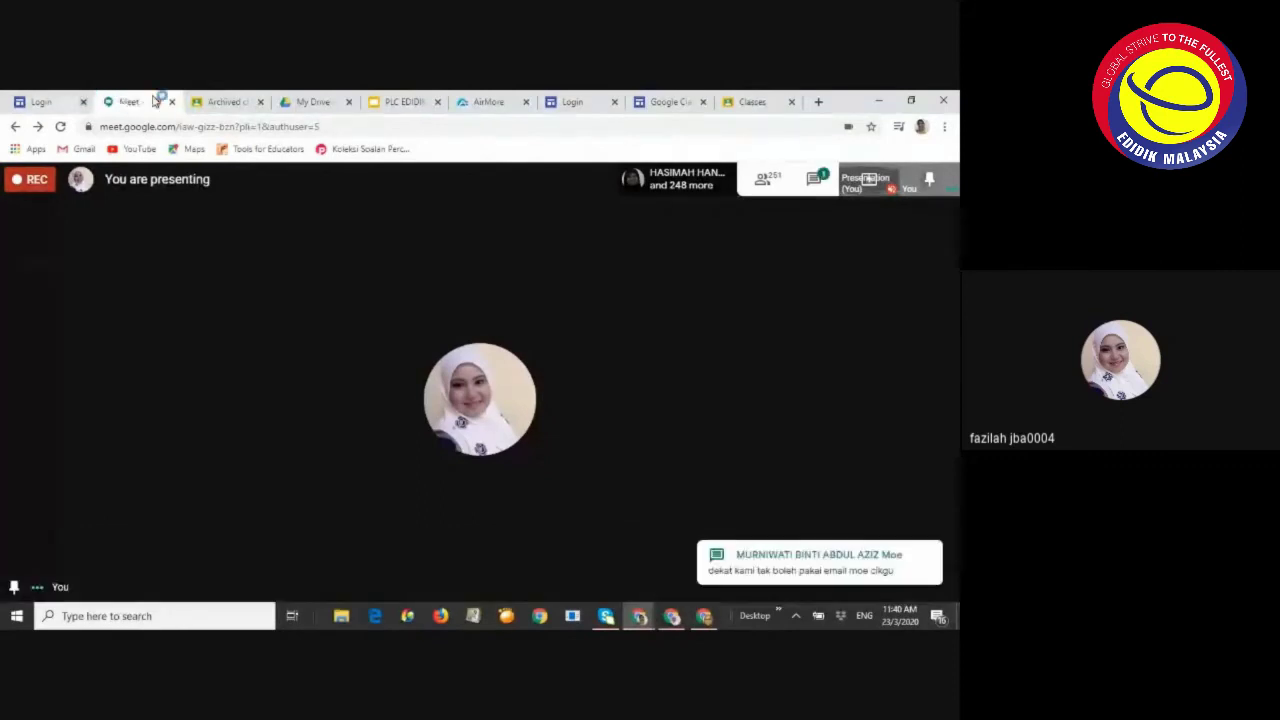
left_click(265, 98)
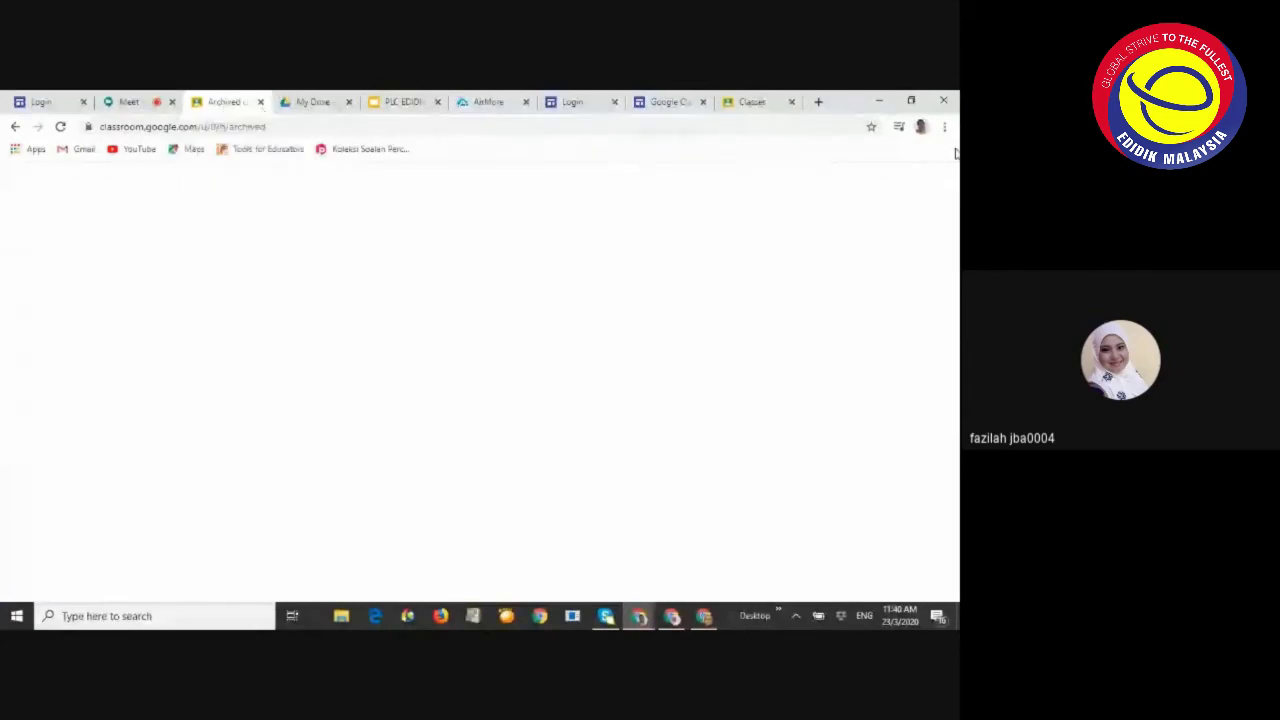
left_click(752, 104)
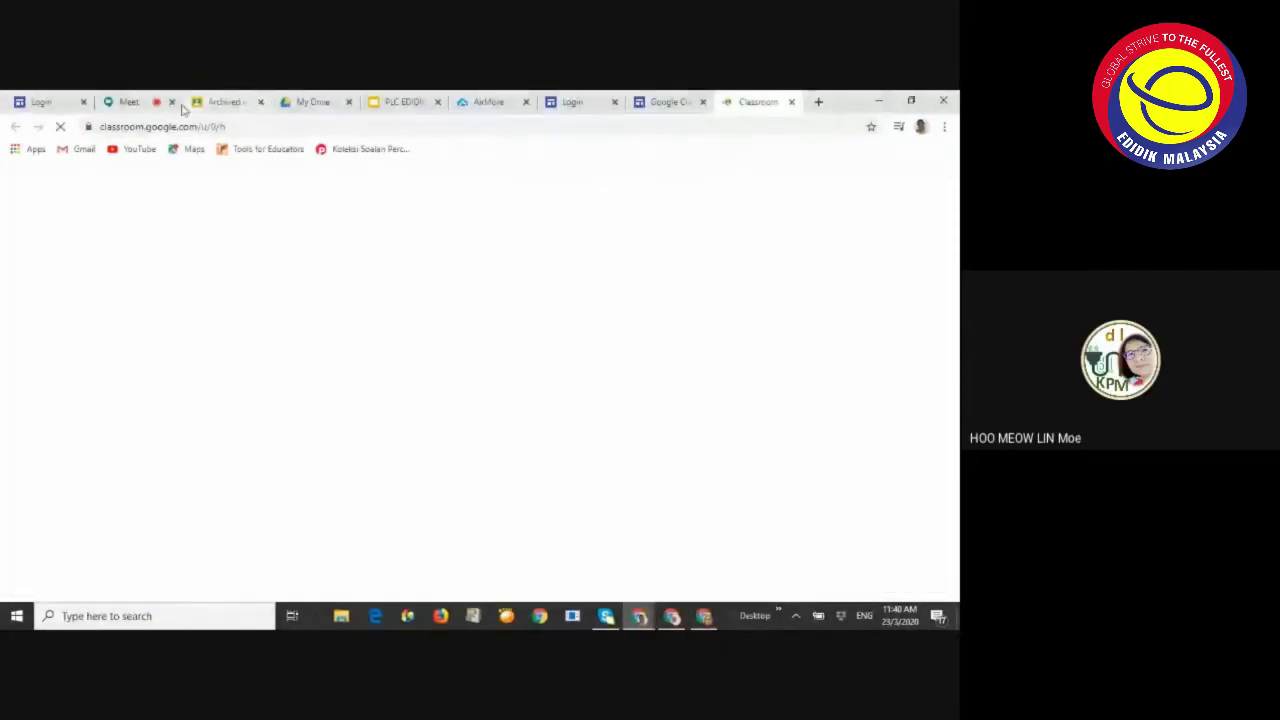
left_click(135, 102)
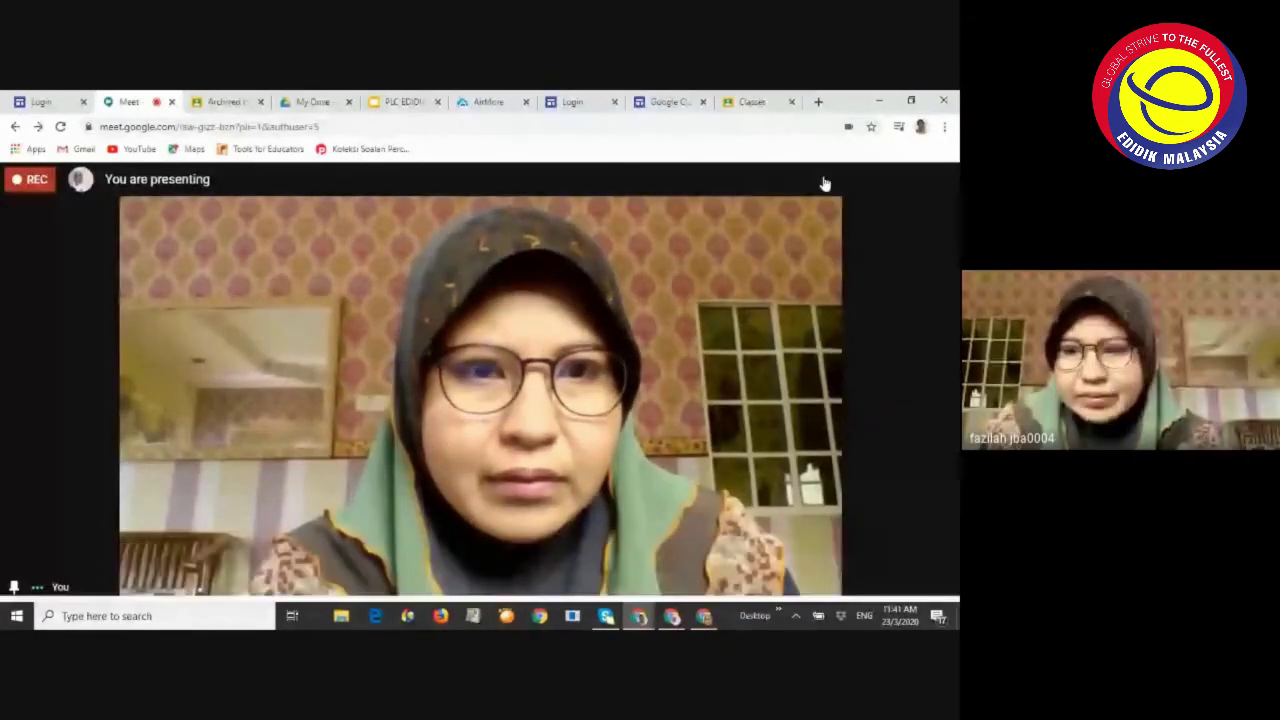
left_click(815, 179)
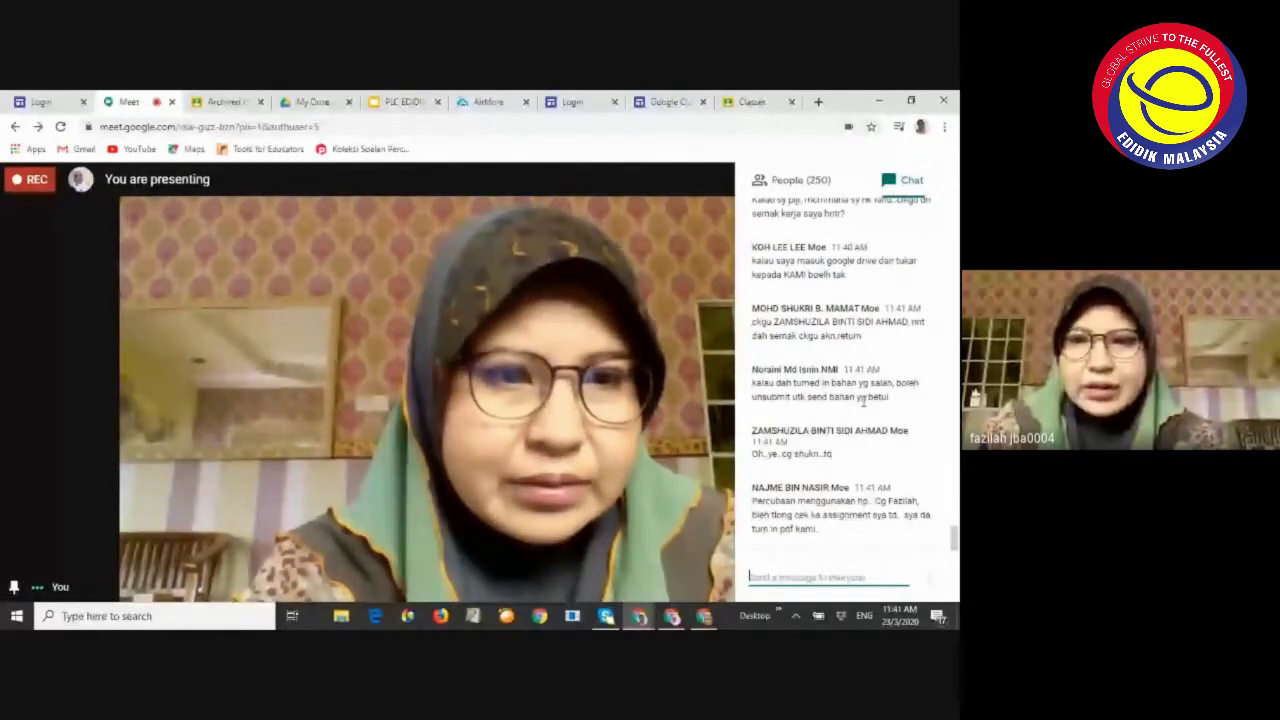
left_click(755, 102)
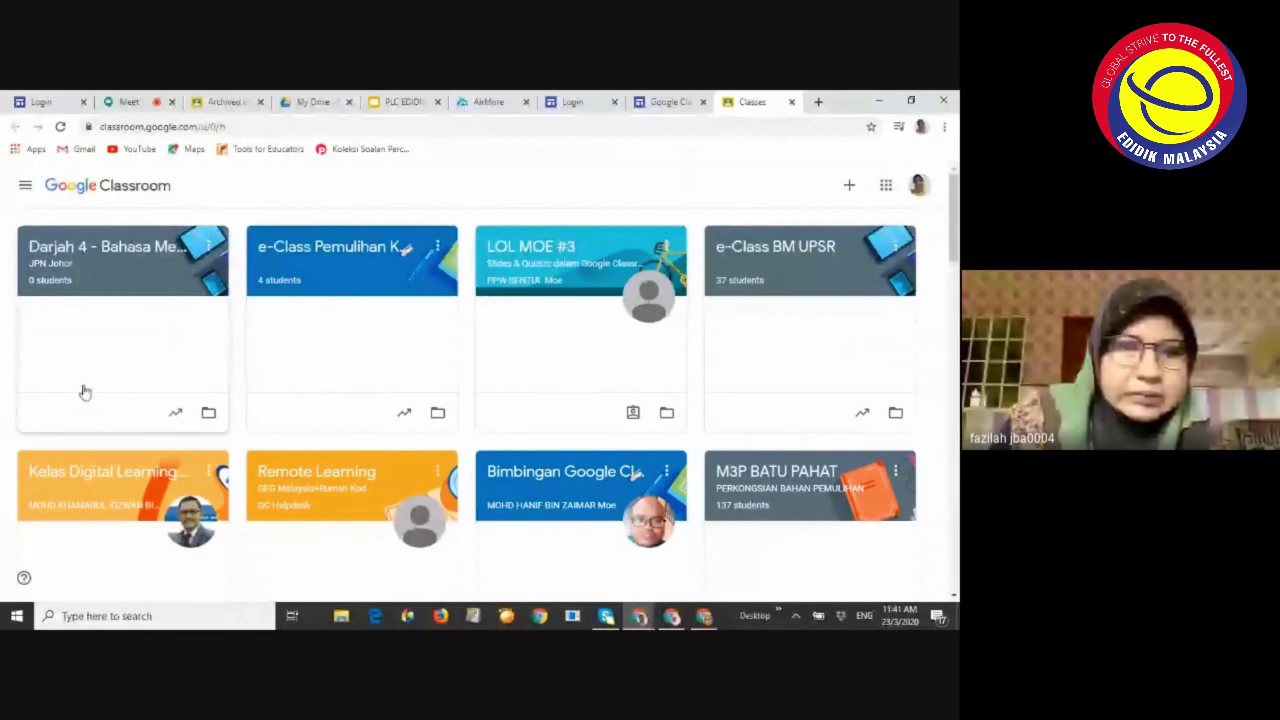
Scroll the class cards, then switch to the Archived classes page with ERPH 2020 and 1 AL_FARABI
scroll(571, 429, "down", 3)
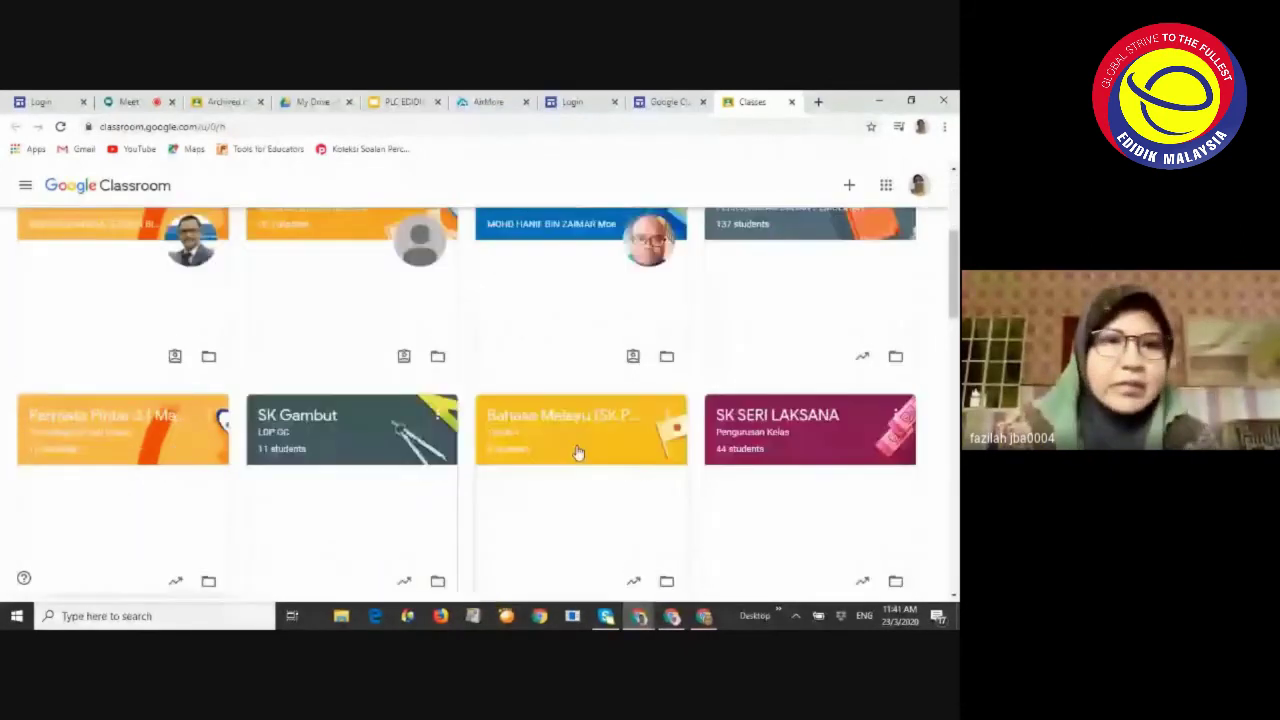
scroll(577, 453, "up", 5)
left_click(214, 101)
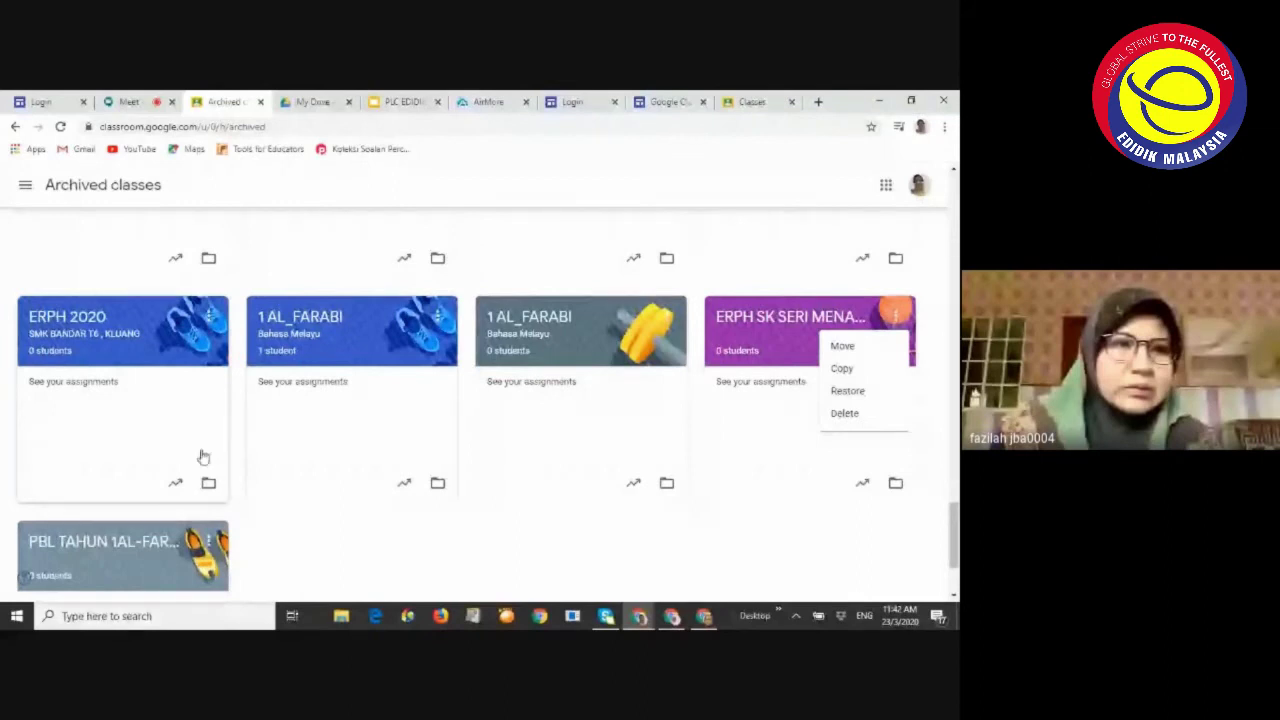
scroll(203, 457, "up", 2)
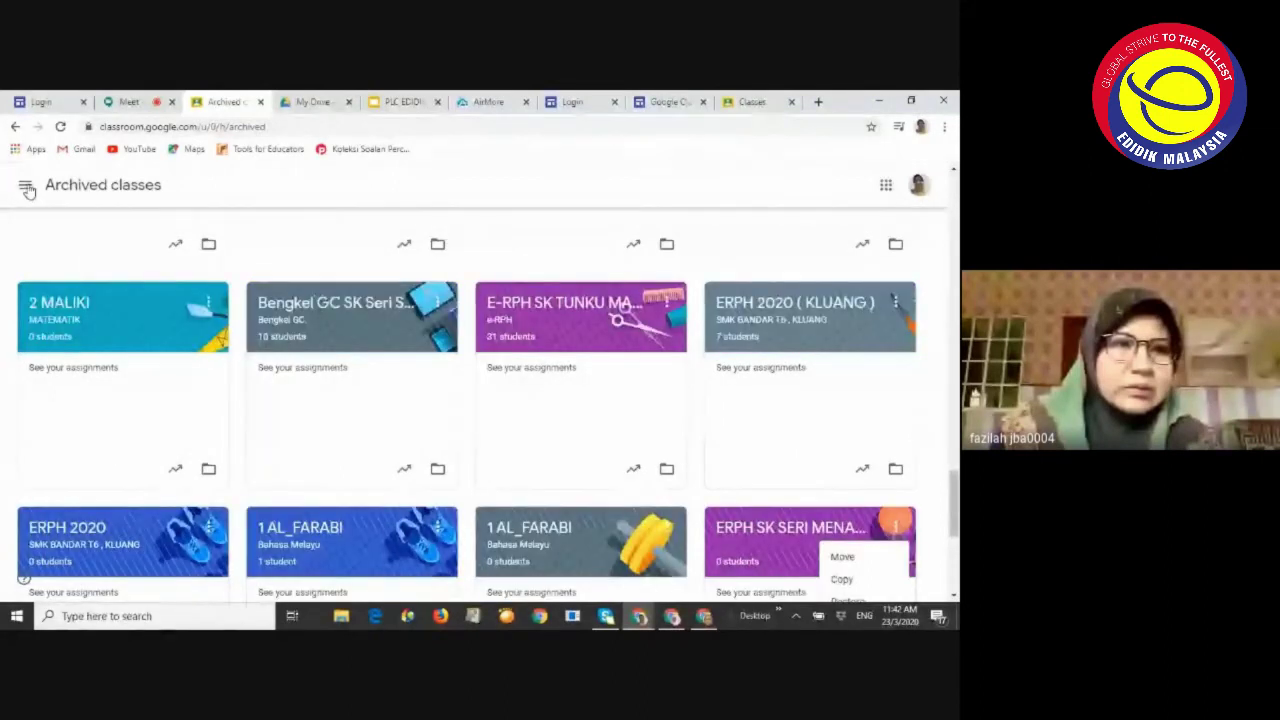
Close the duplicate Latihan 2 tab in the grading window
left_click(672, 615)
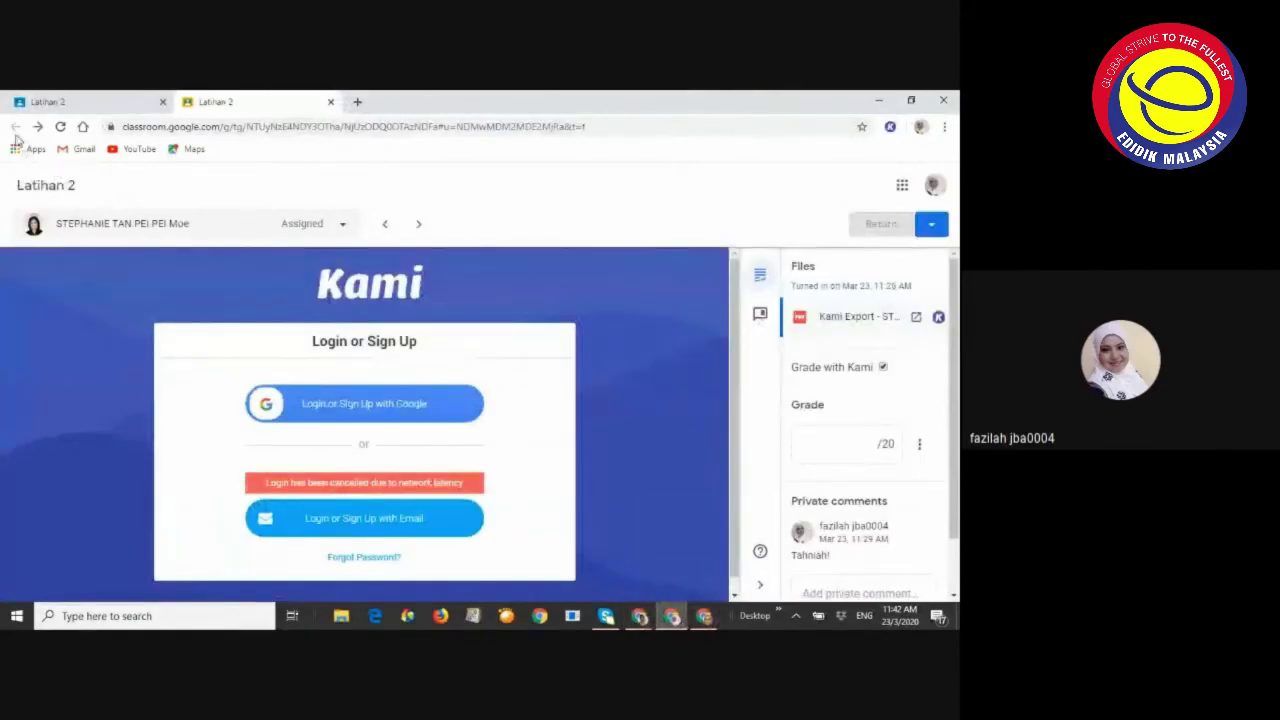
left_click(80, 102)
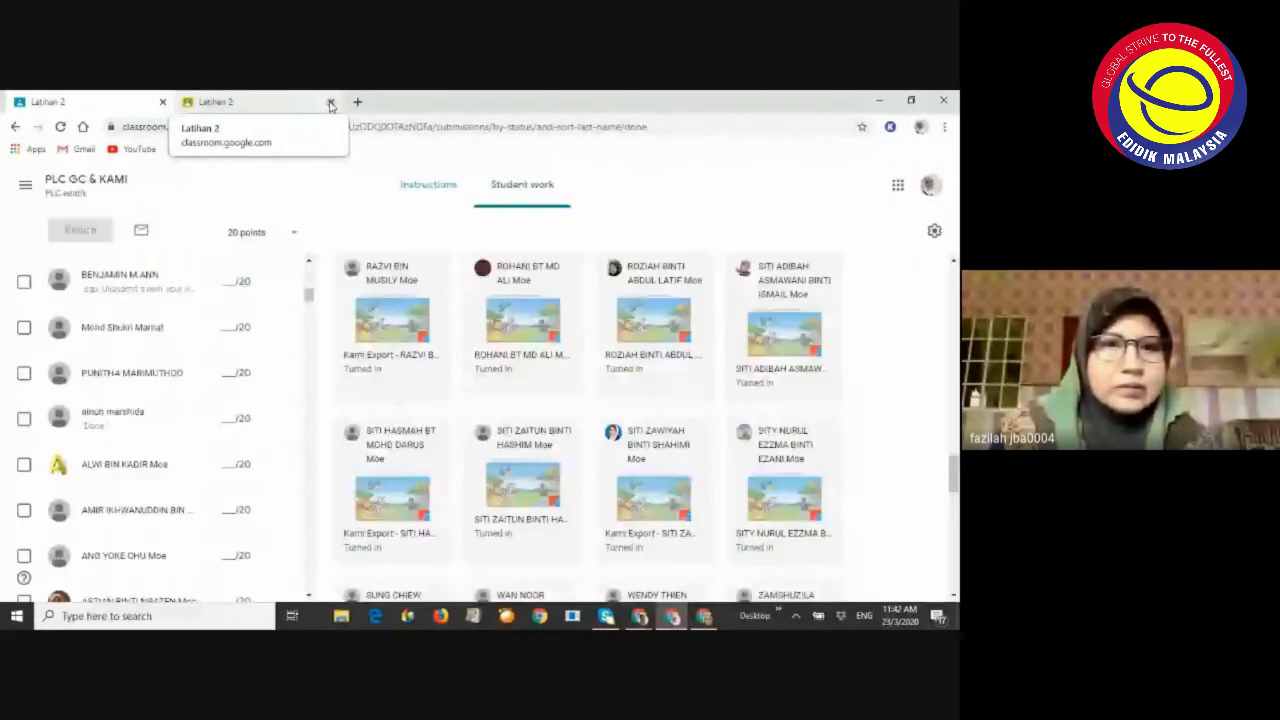
left_click(330, 103)
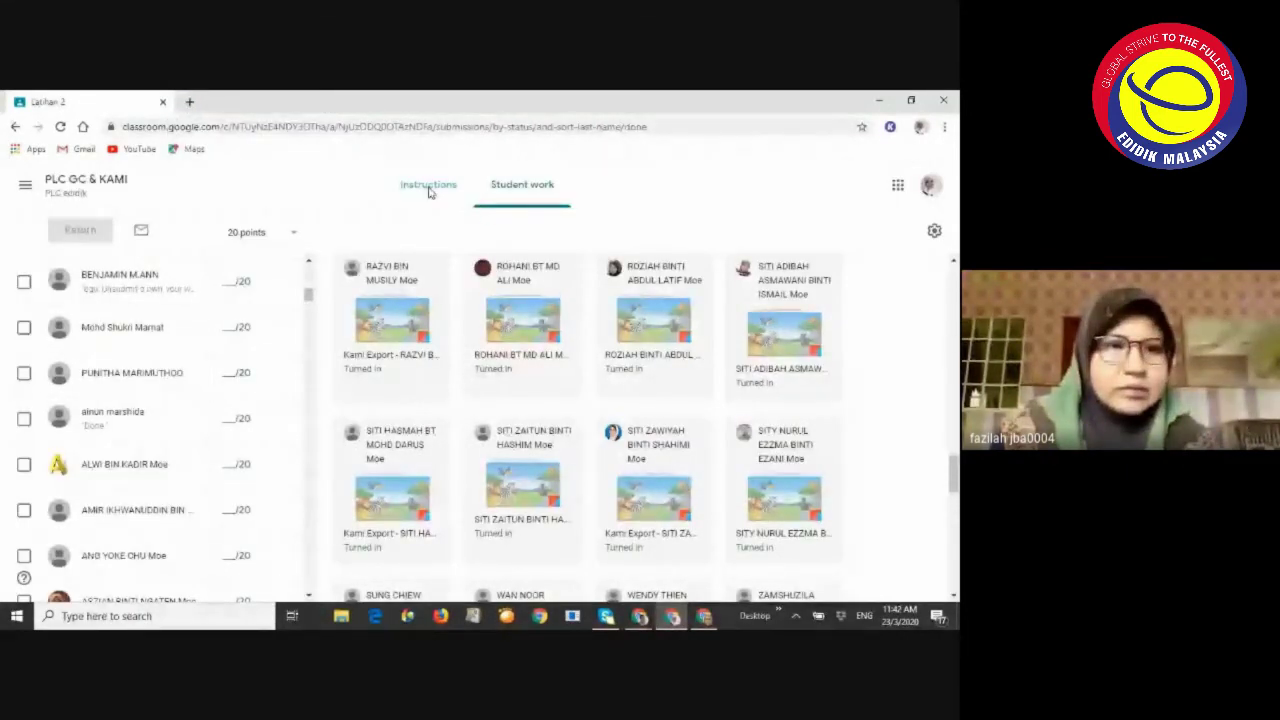
View the Latihan 2 instructions, then go back to the PLC GC & KAMI Classwork list
left_click(428, 188)
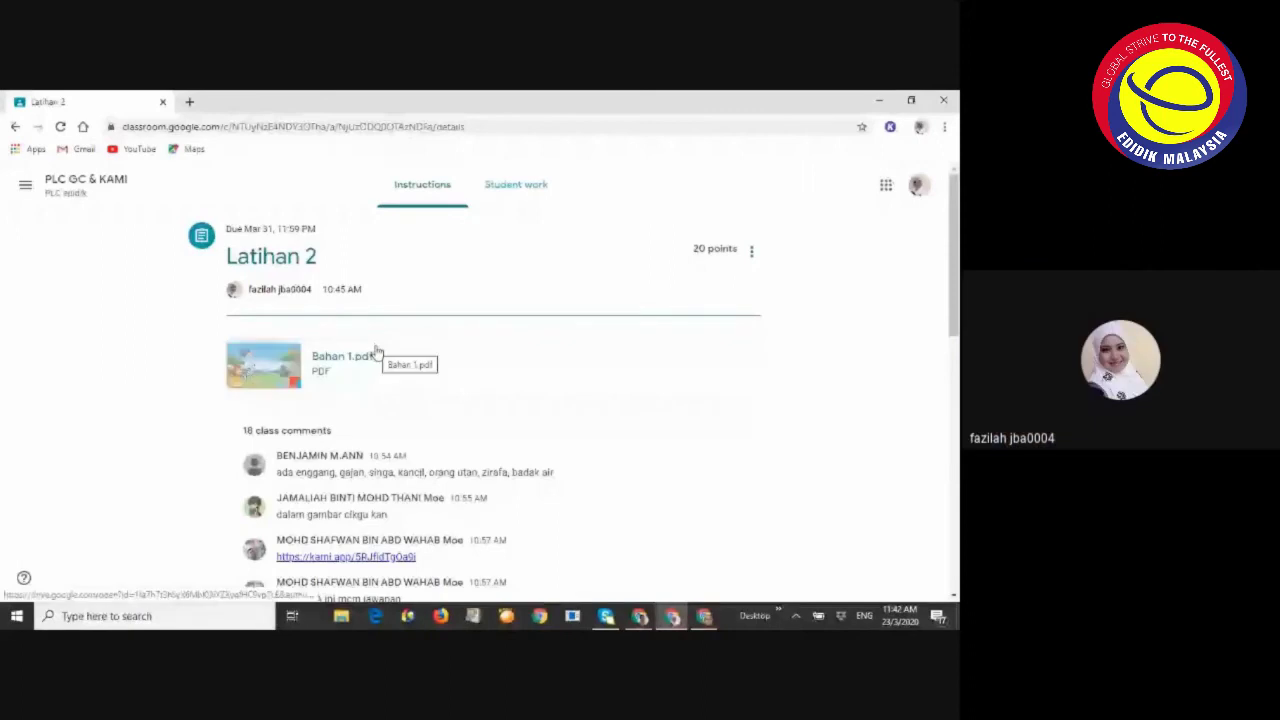
left_click(14, 127)
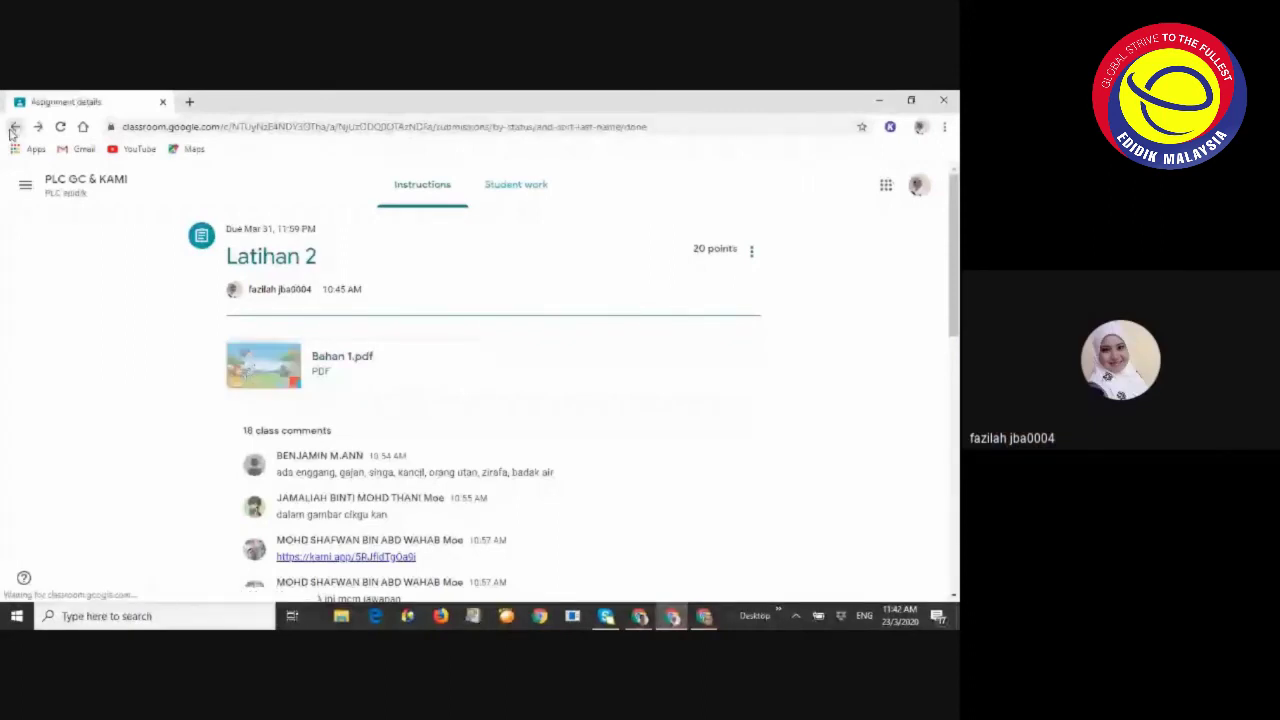
left_click(14, 127)
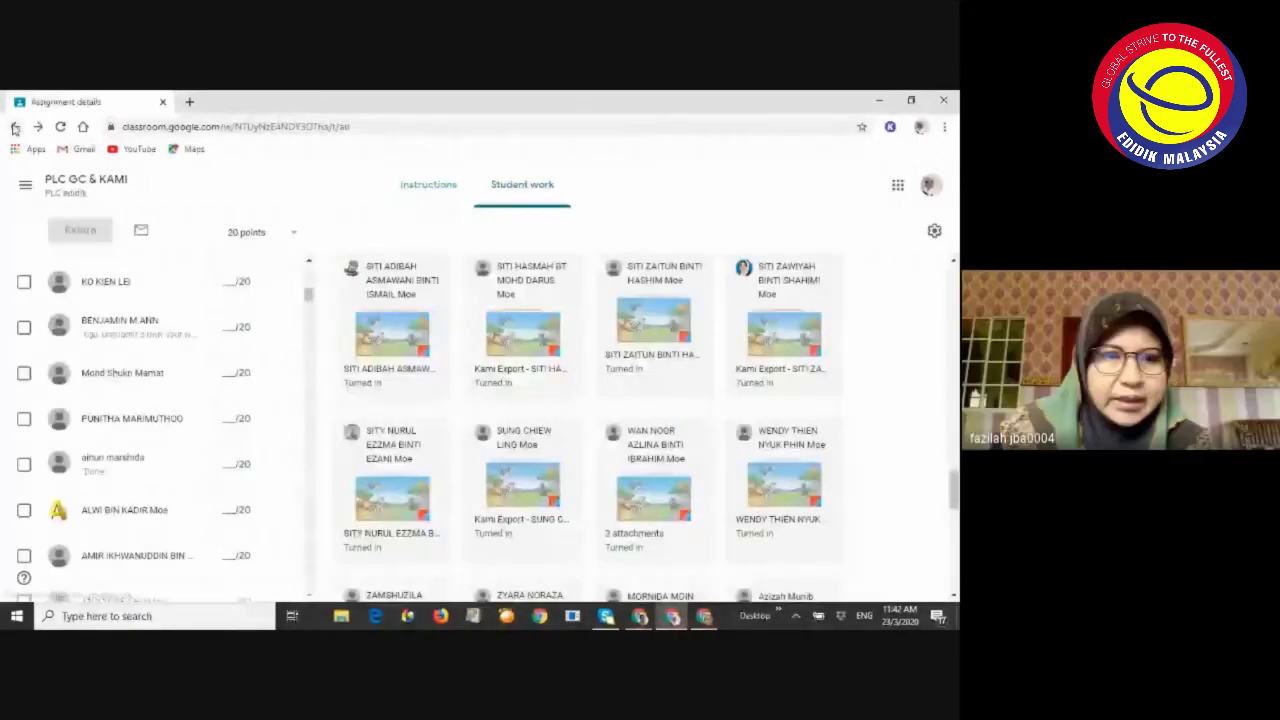
scroll(357, 377, "down", 1)
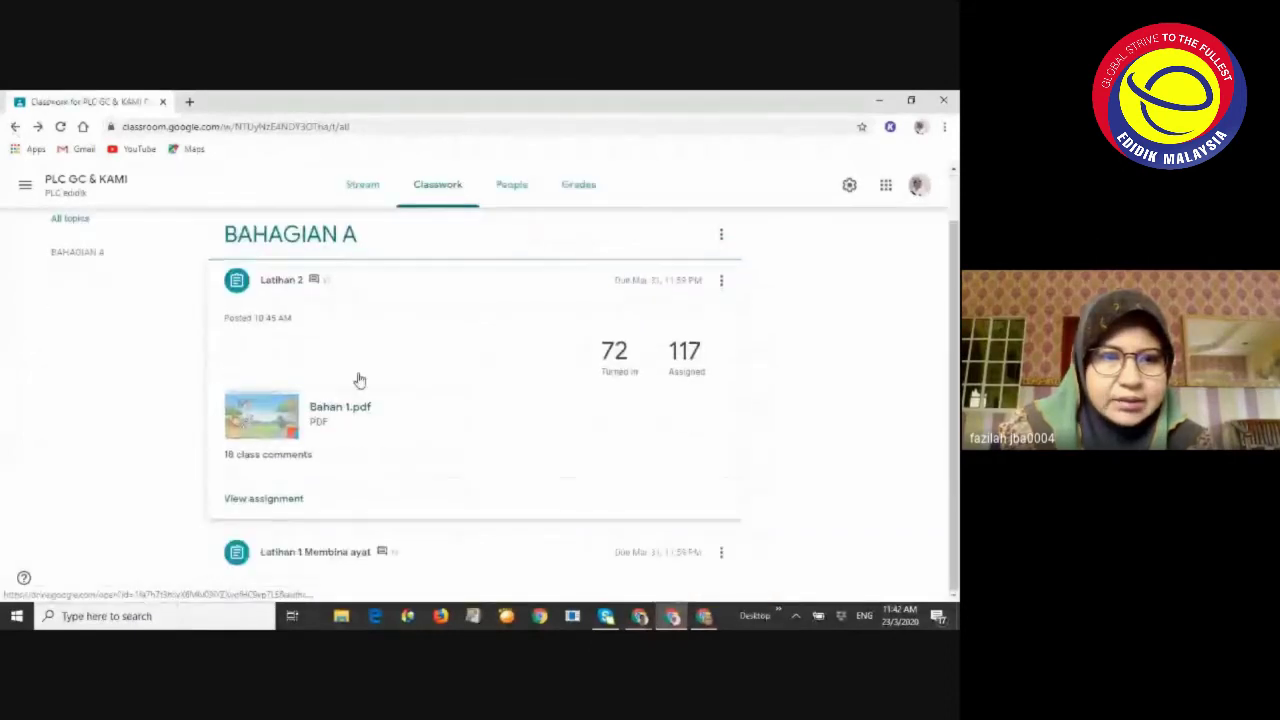
Open Latihan 1 Membina ayat's 54 turned-in submissions, scroll the grid, and open the first card
left_click(337, 550)
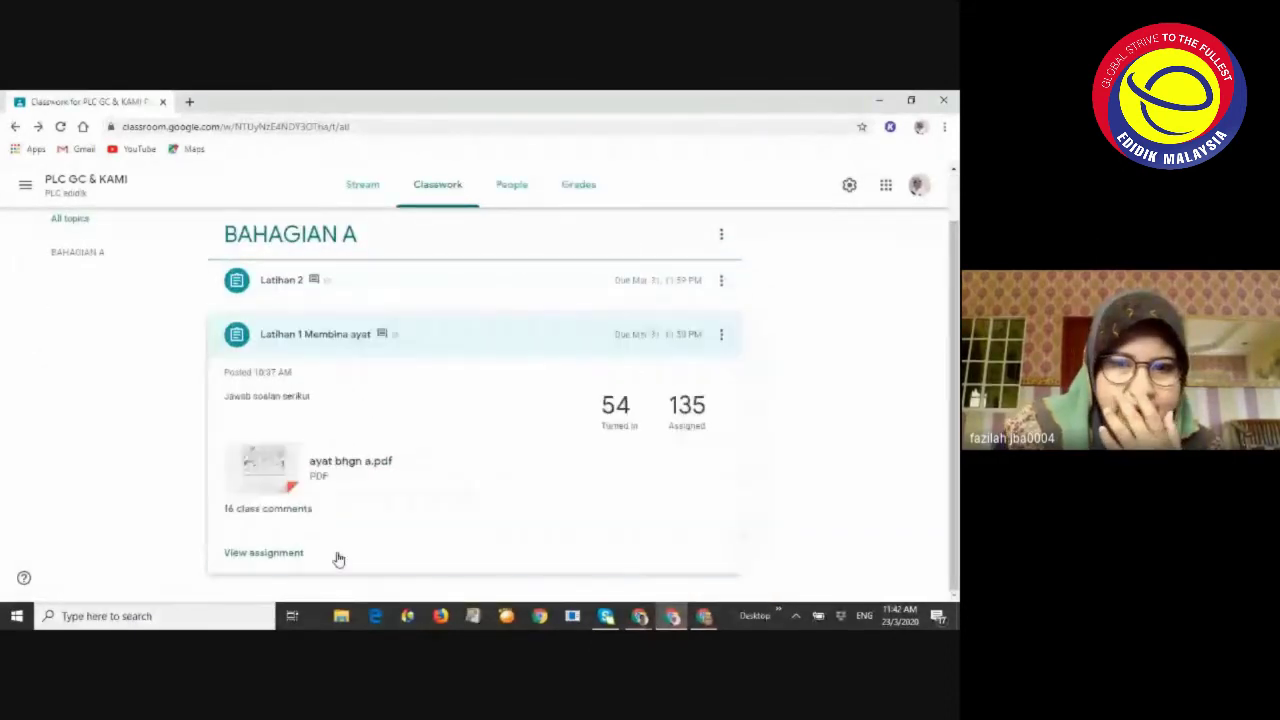
left_click(616, 410)
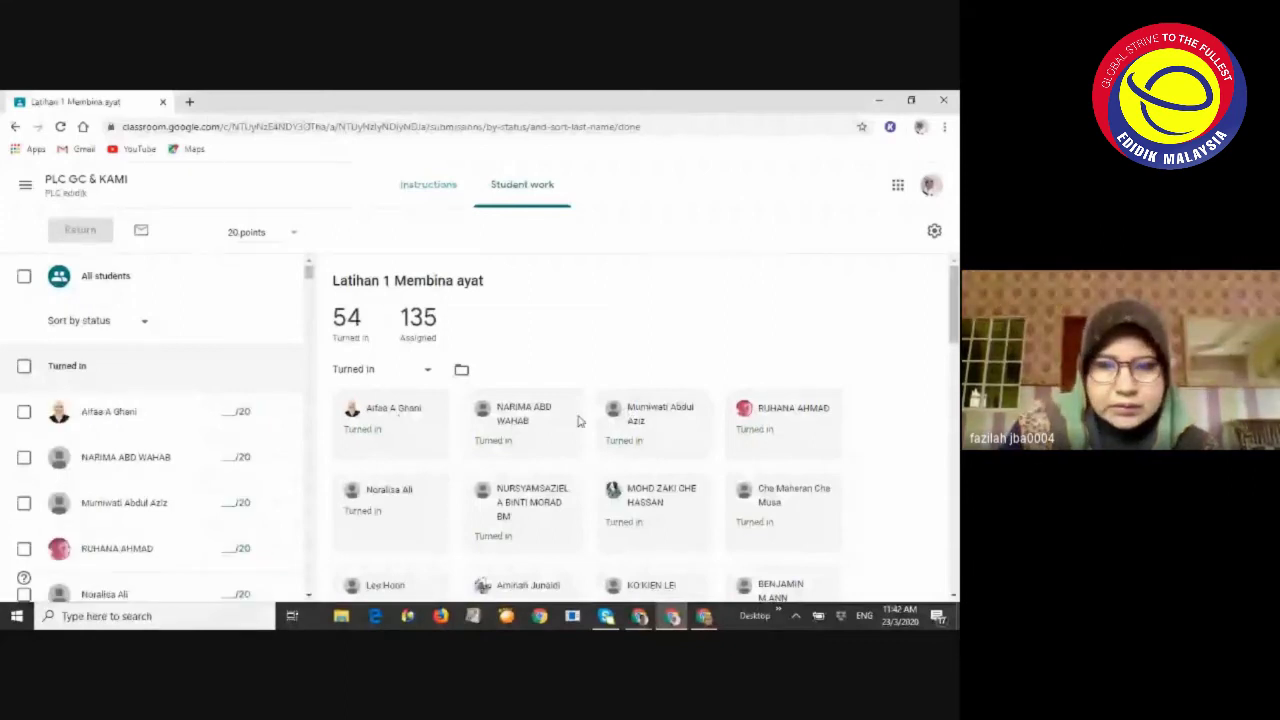
scroll(540, 420, "down", 3)
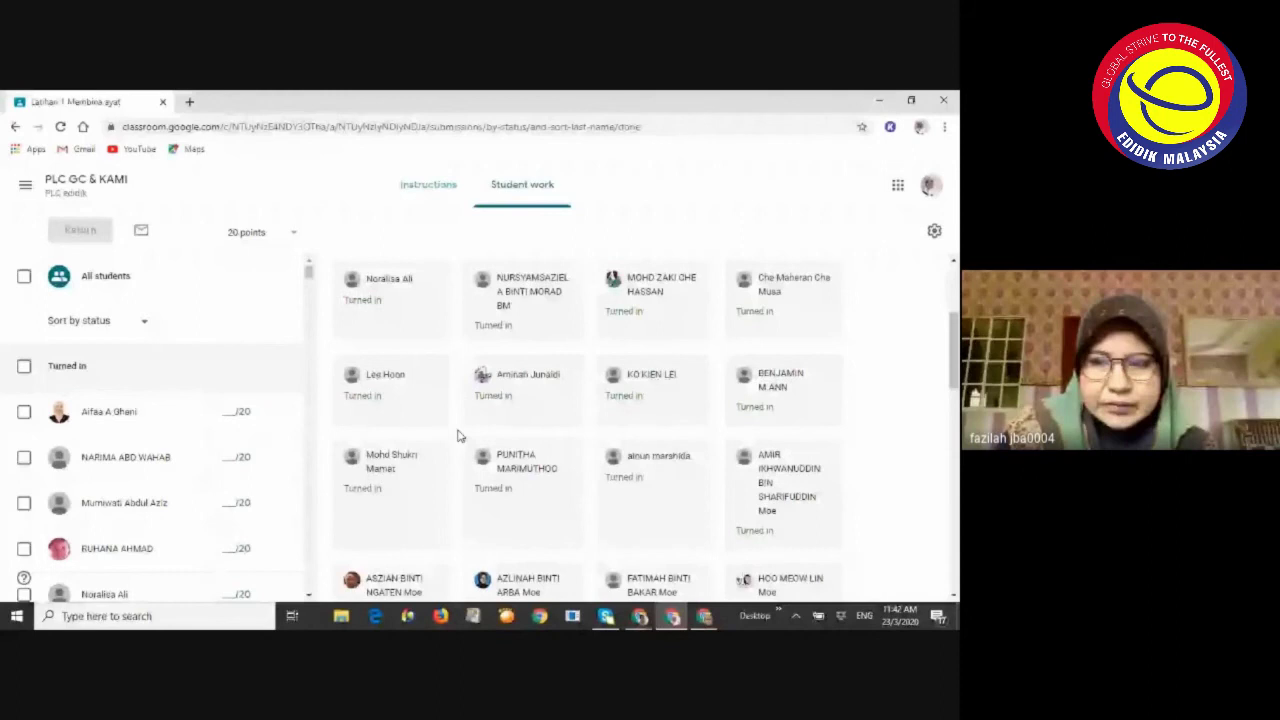
scroll(550, 422, "down", 3)
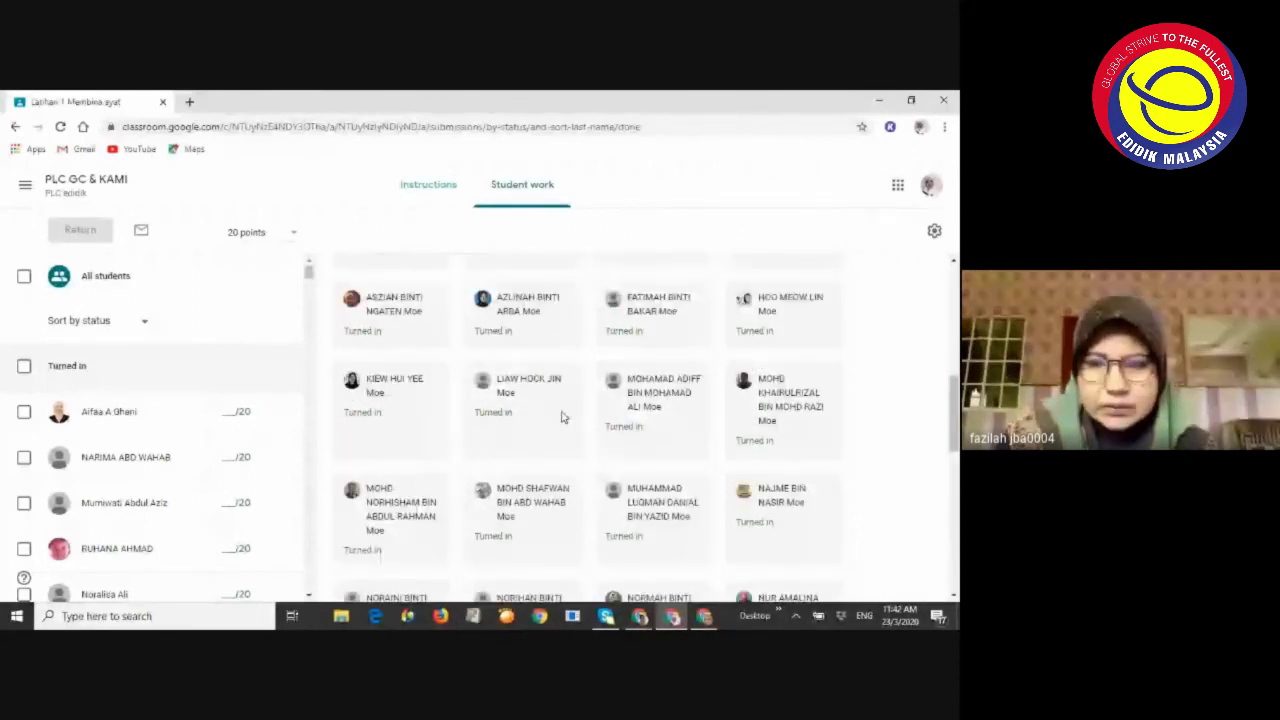
scroll(565, 419, "down", 1)
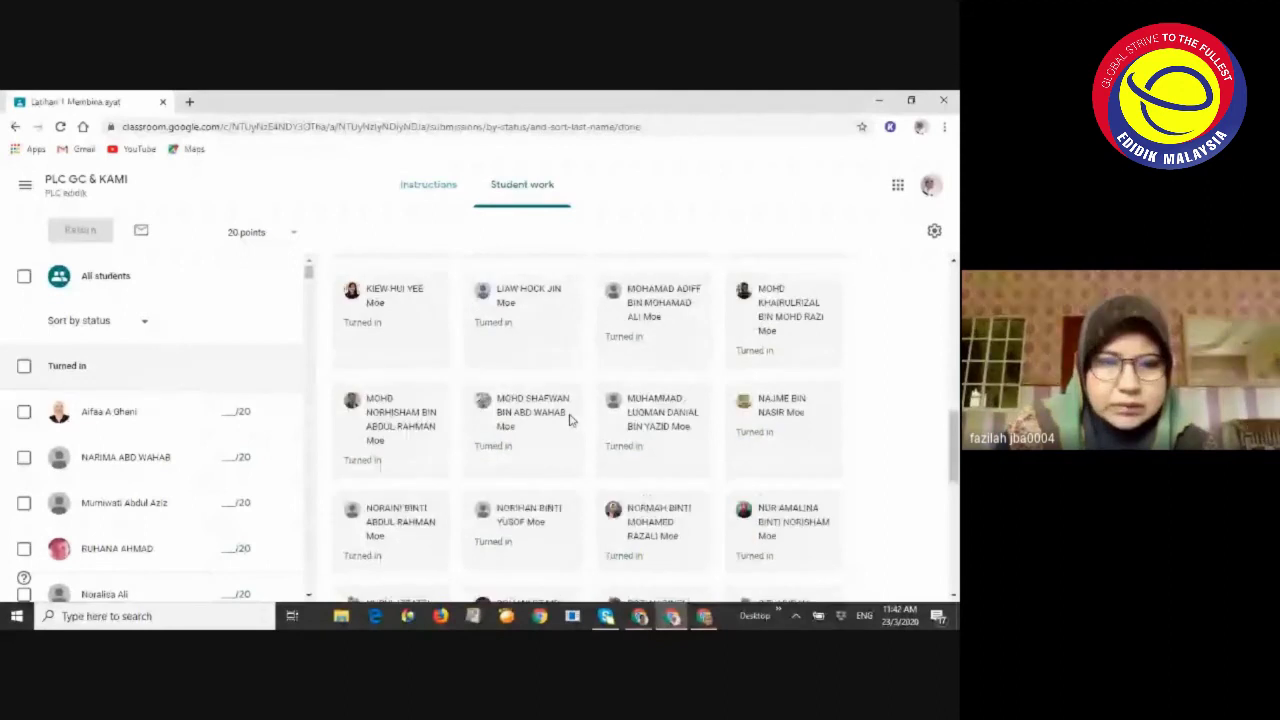
scroll(560, 425, "down", 10)
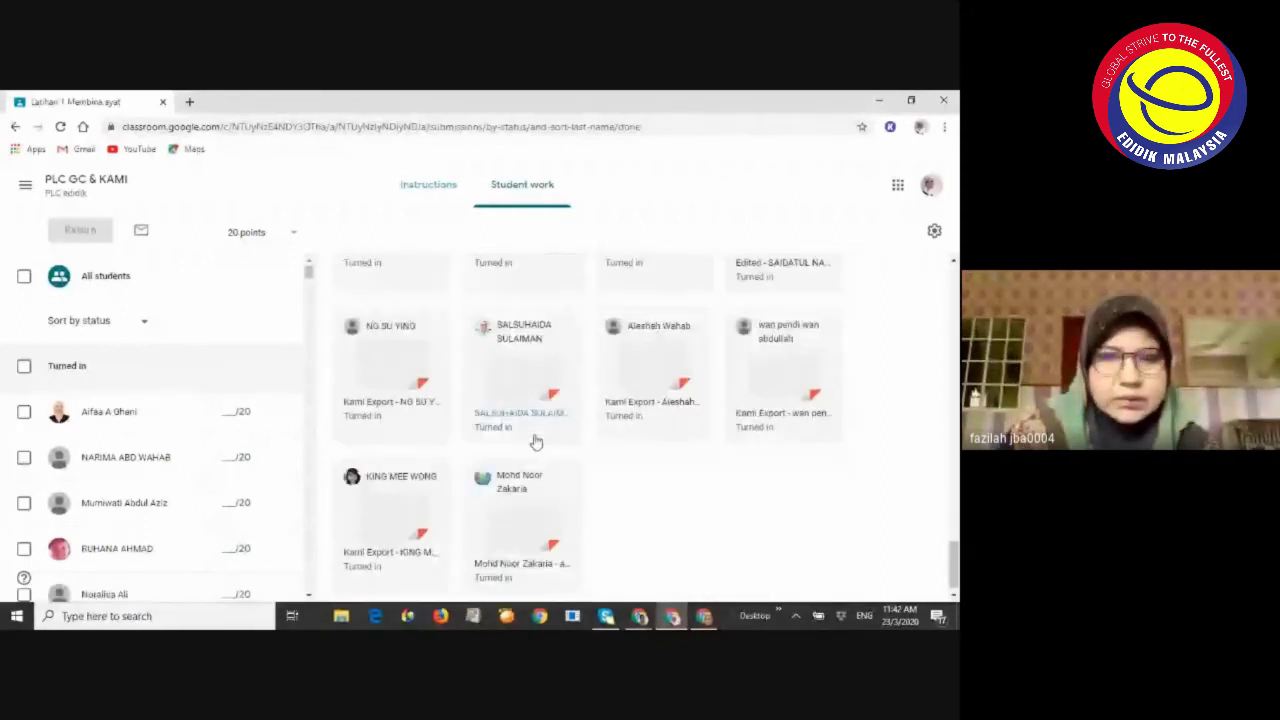
scroll(536, 441, "up", 8)
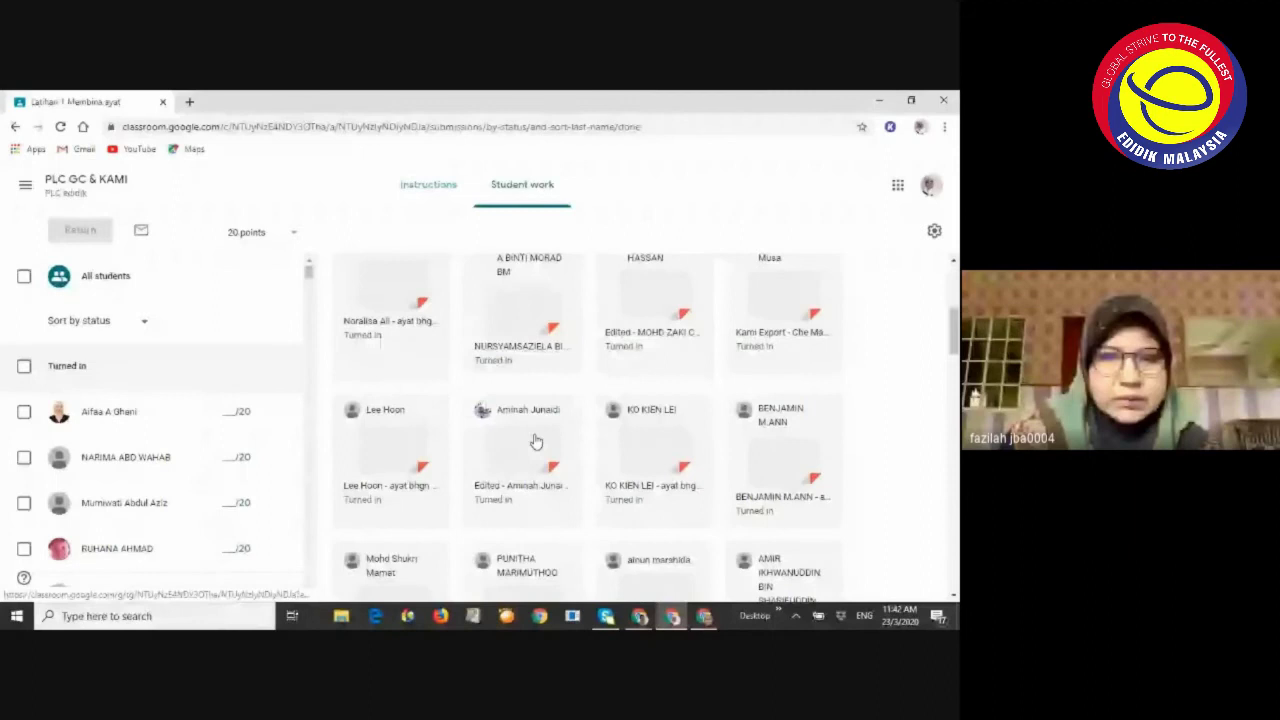
scroll(536, 441, "up", 5)
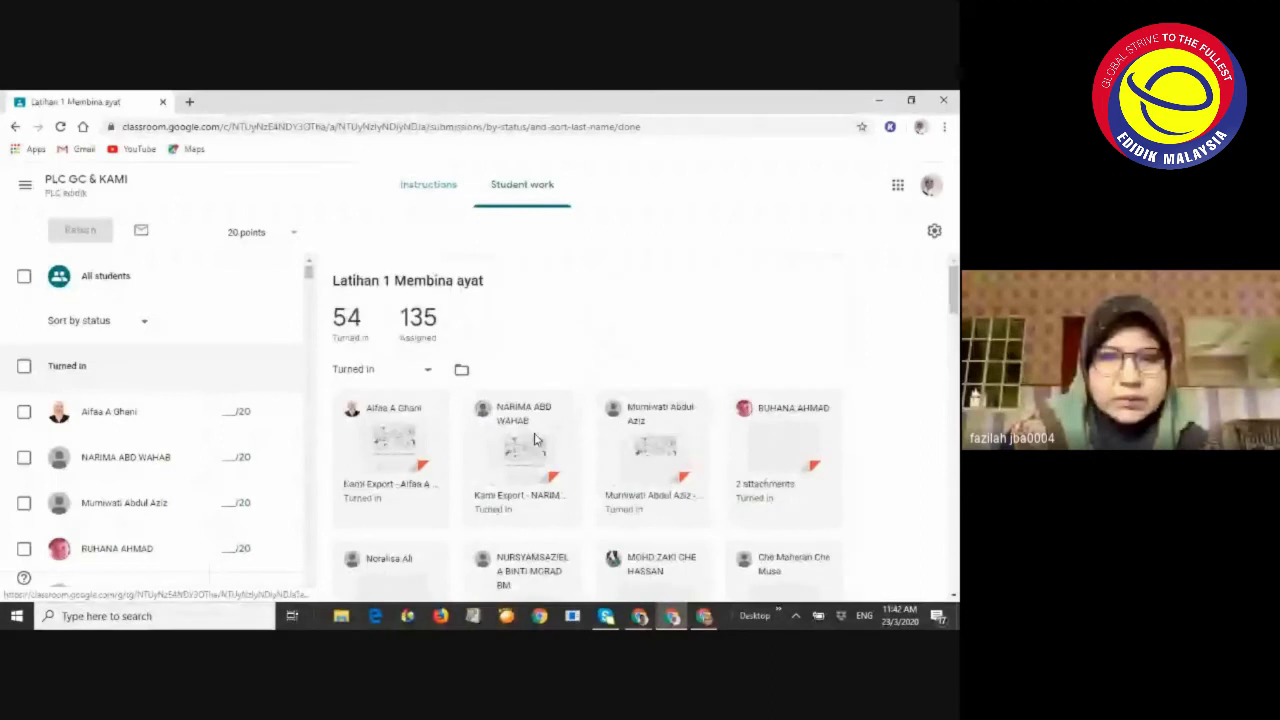
scroll(400, 418, "down", 1)
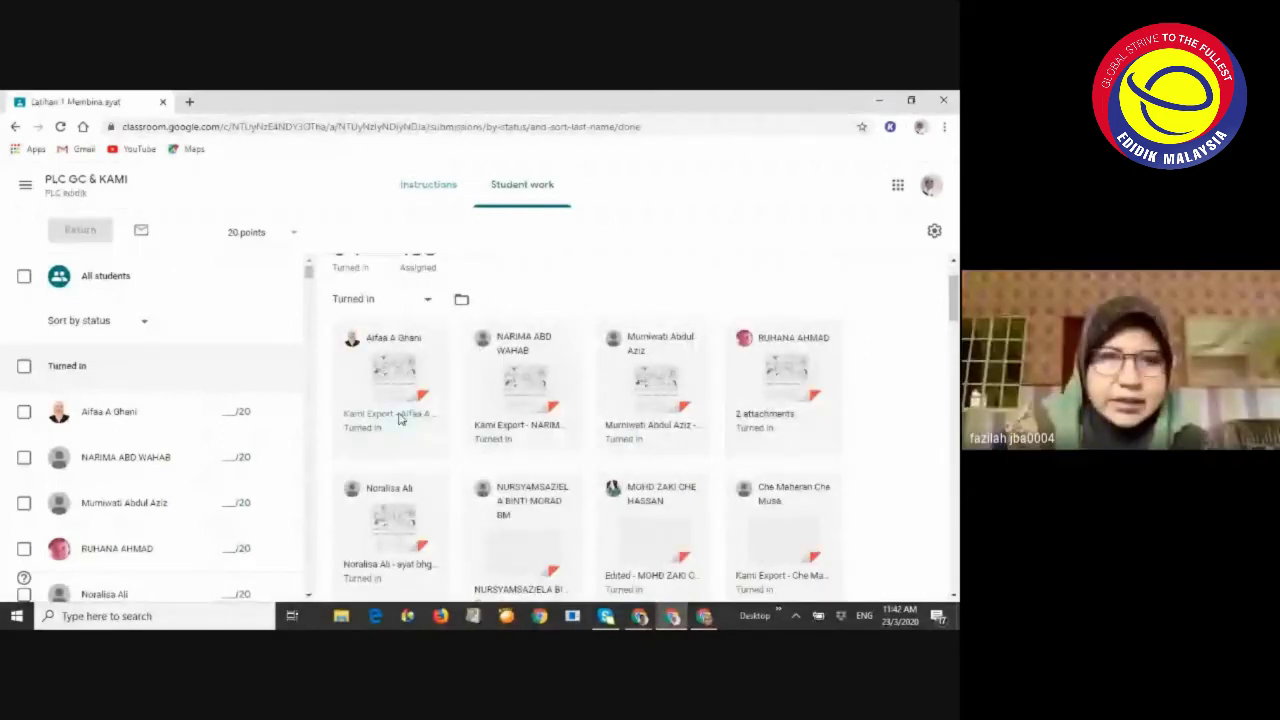
left_click(399, 418)
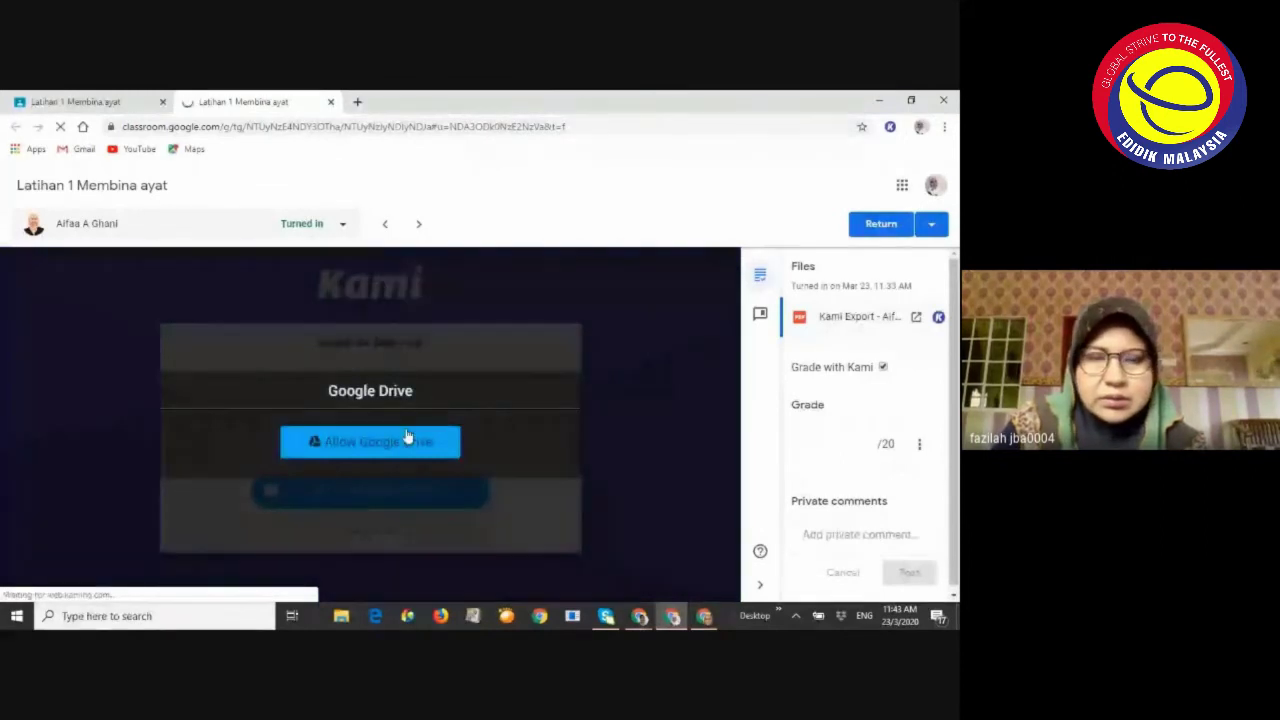
Let Kami access Google Drive using the school account and grant the requested permissions
left_click(390, 450)
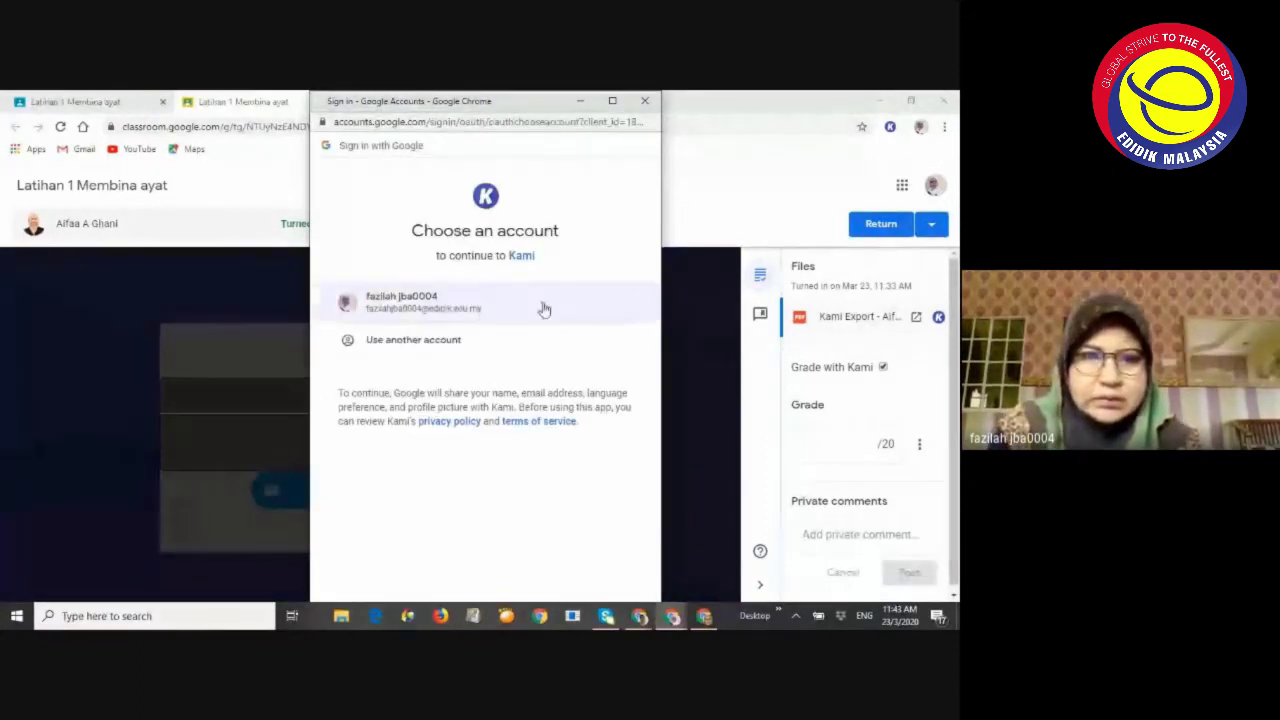
left_click(448, 309)
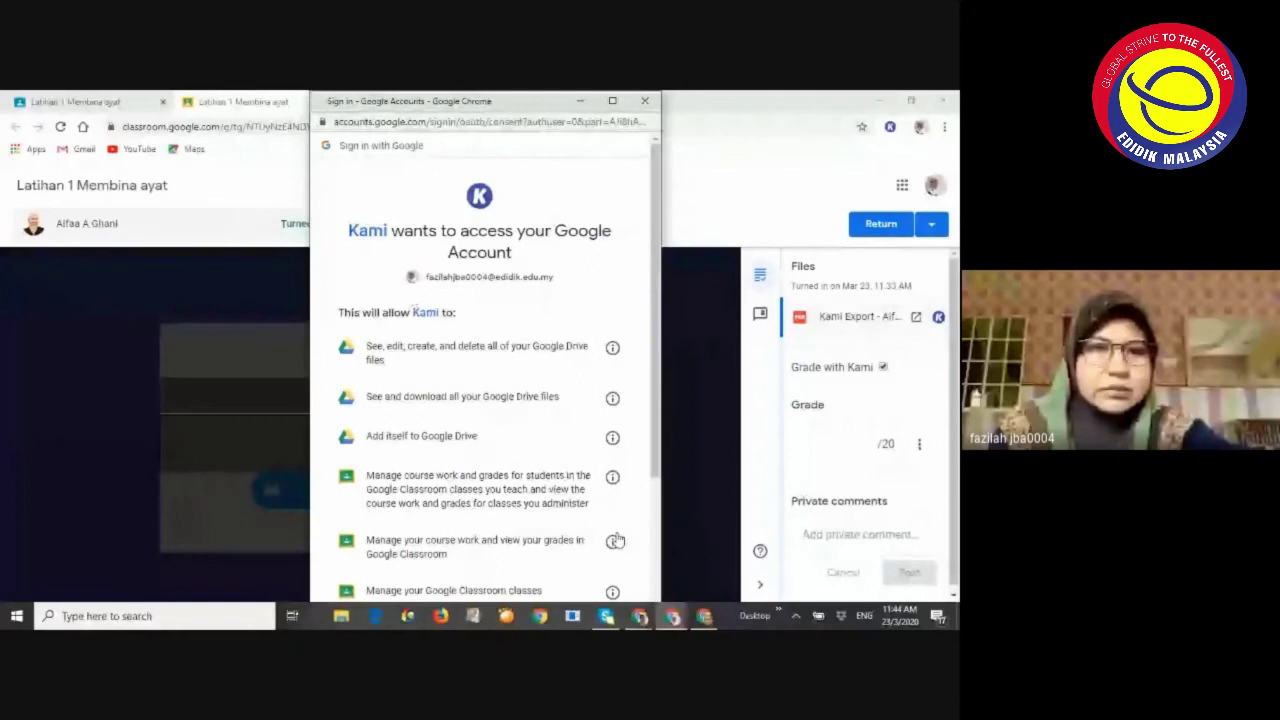
scroll(615, 541, "down", 5)
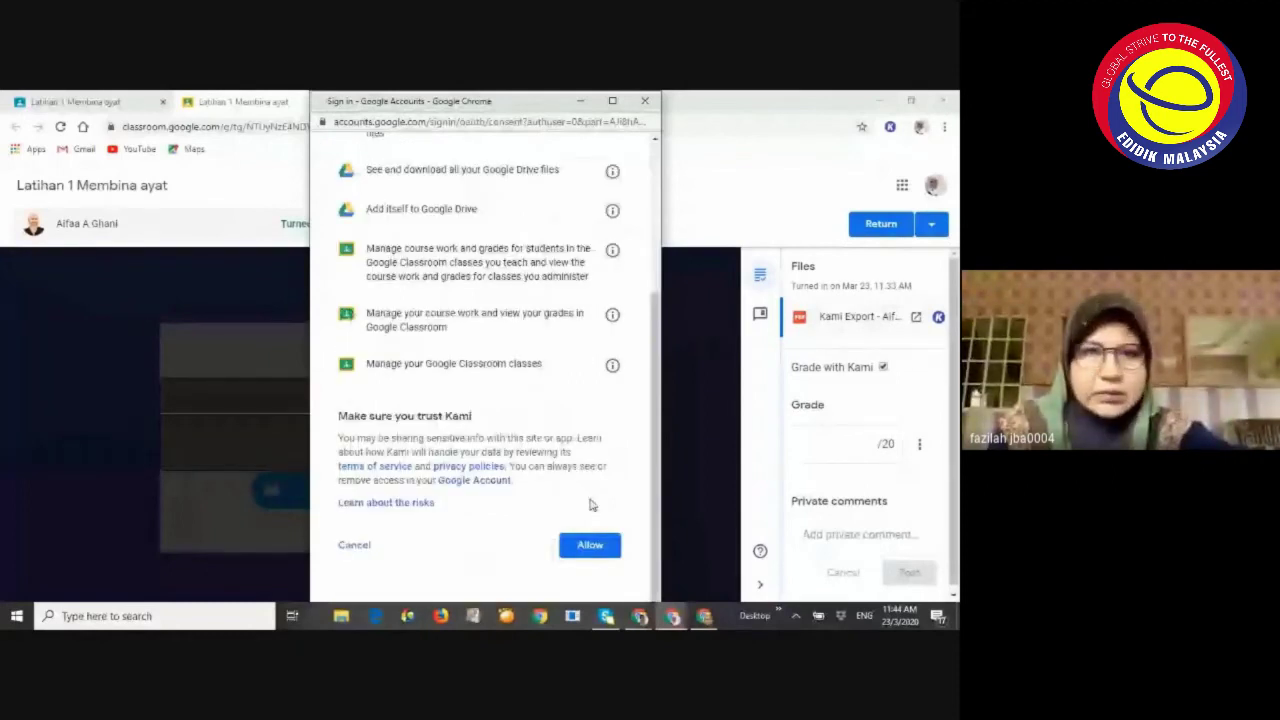
left_click(595, 548)
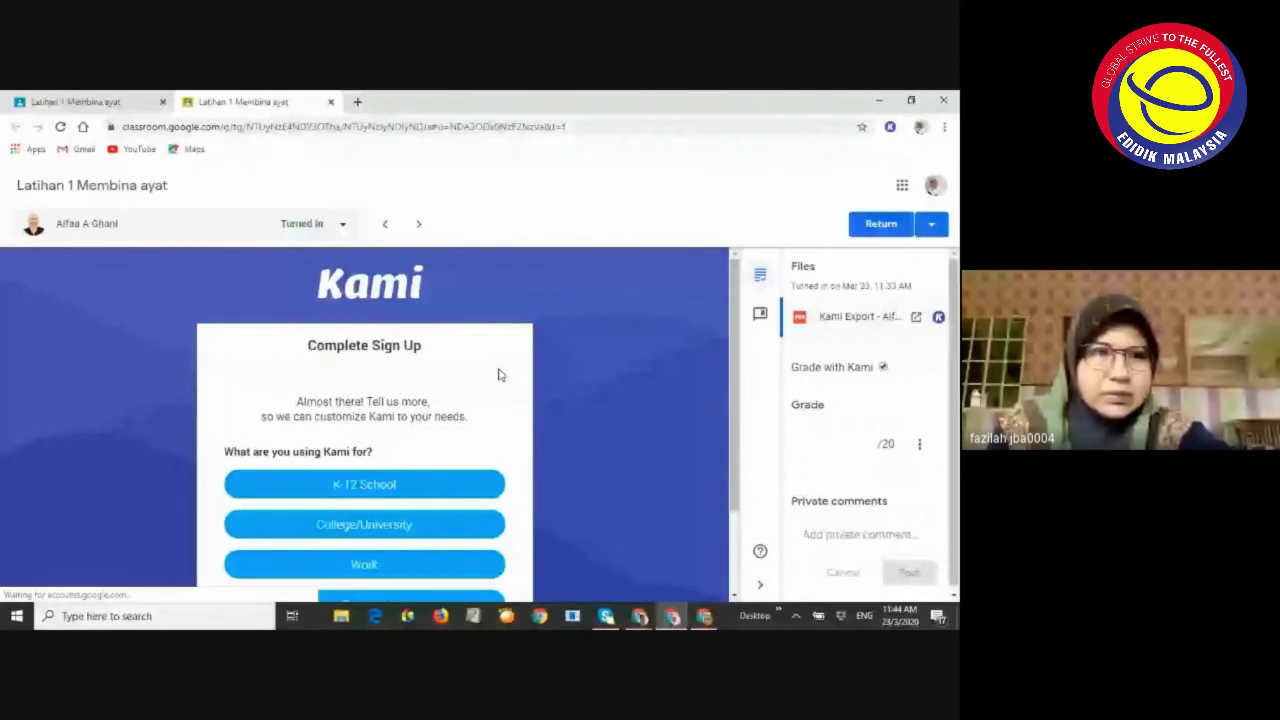
scroll(500, 375, "down", 2)
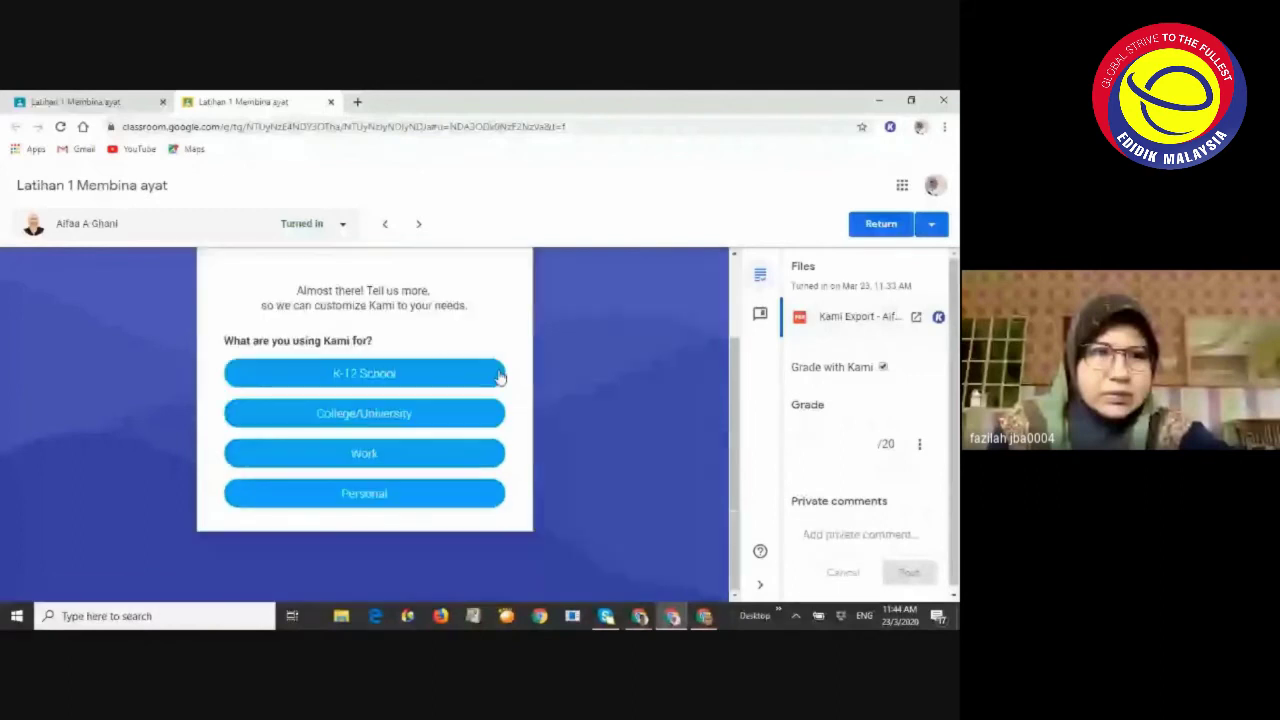
Open the student's Kami Export PDF in a new tab and scroll through the filled-in answers
left_click(914, 318)
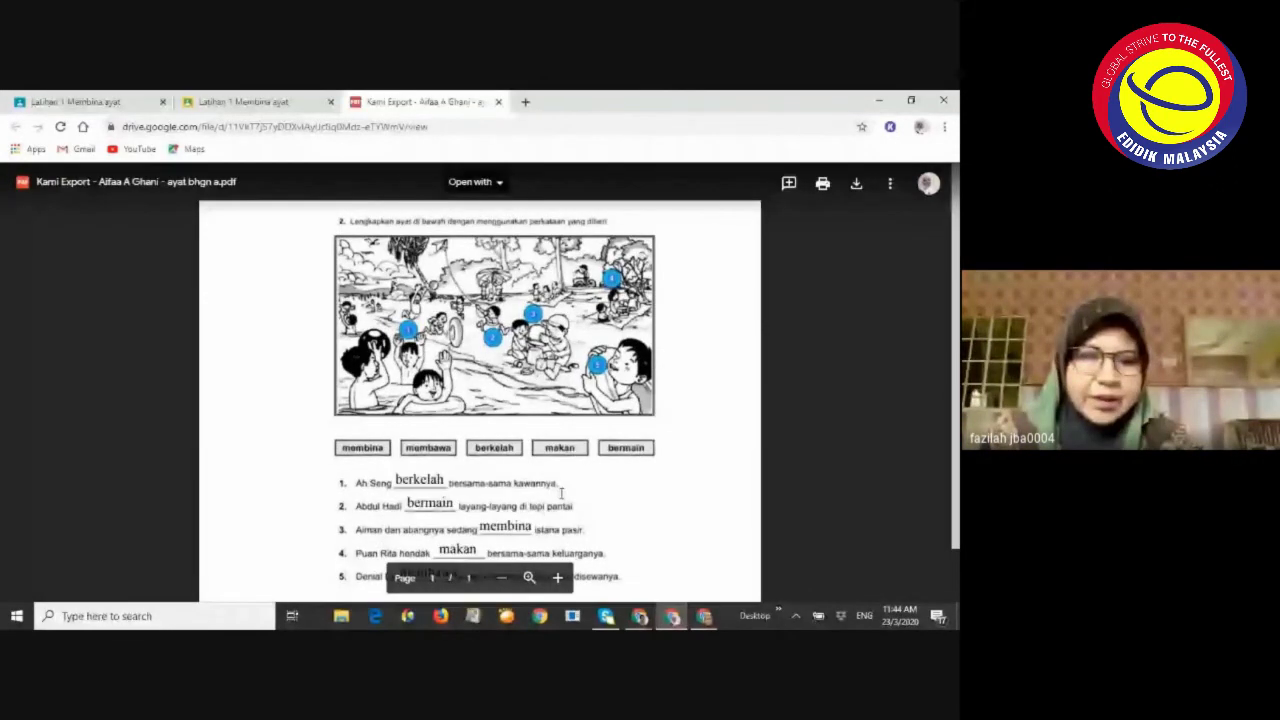
scroll(561, 492, "down", 1)
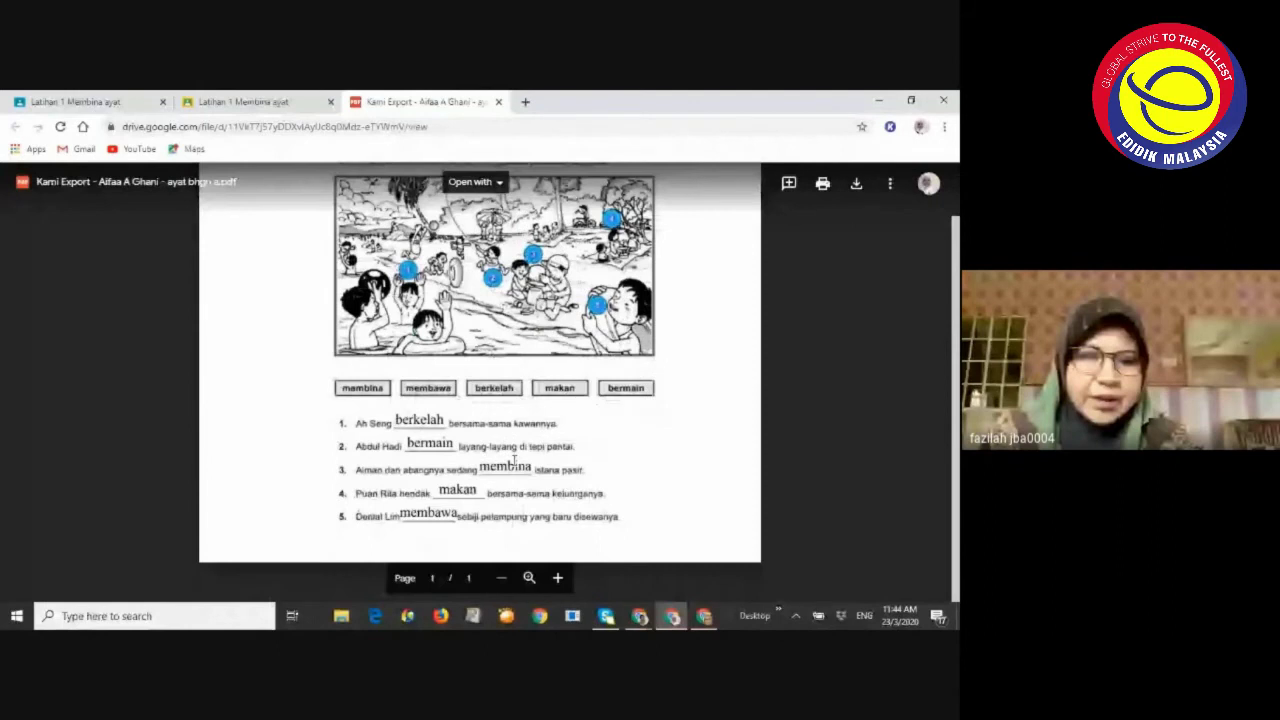
scroll(514, 462, "up", 1)
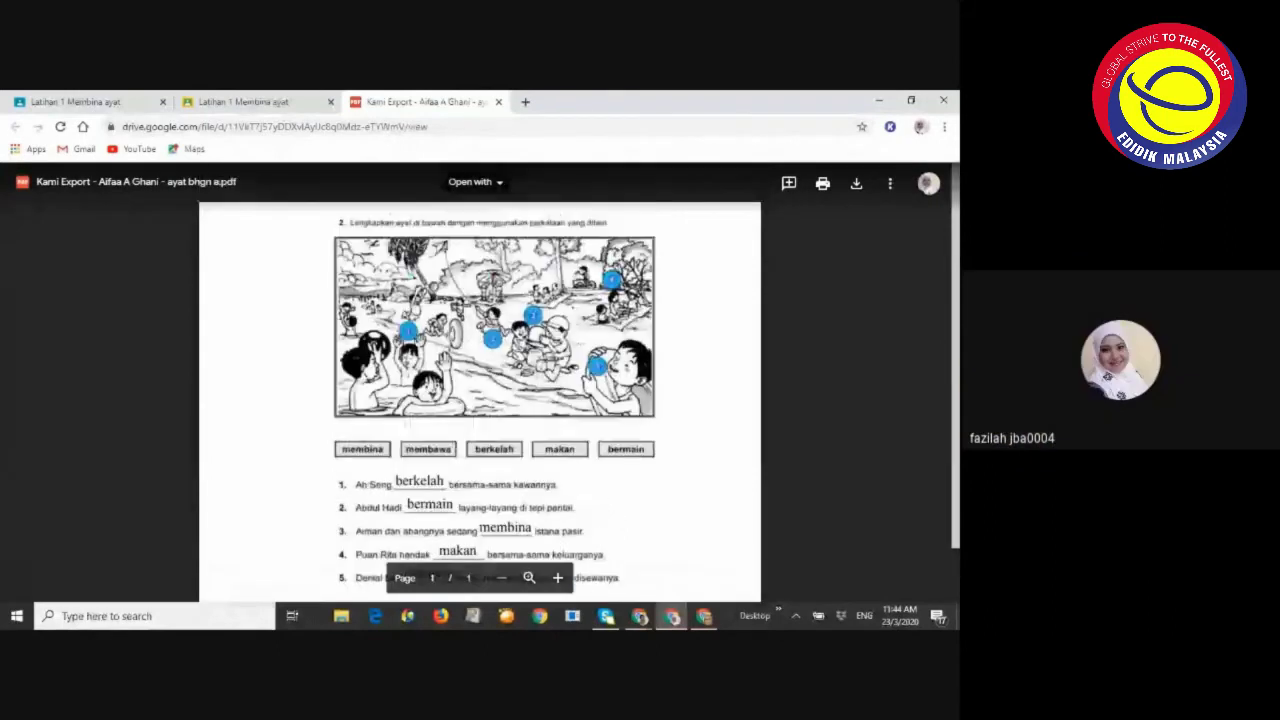
scroll(514, 361, "down", 1)
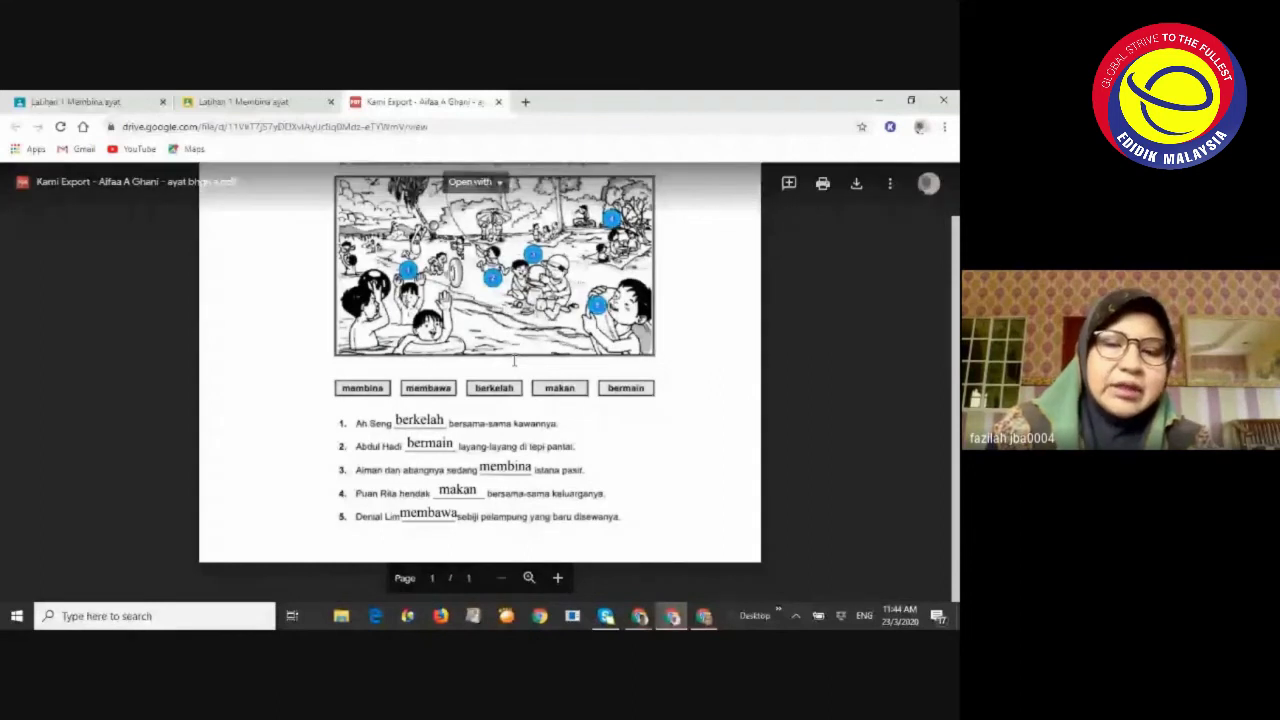
scroll(514, 361, "up", 1)
scroll(536, 449, "down", 1)
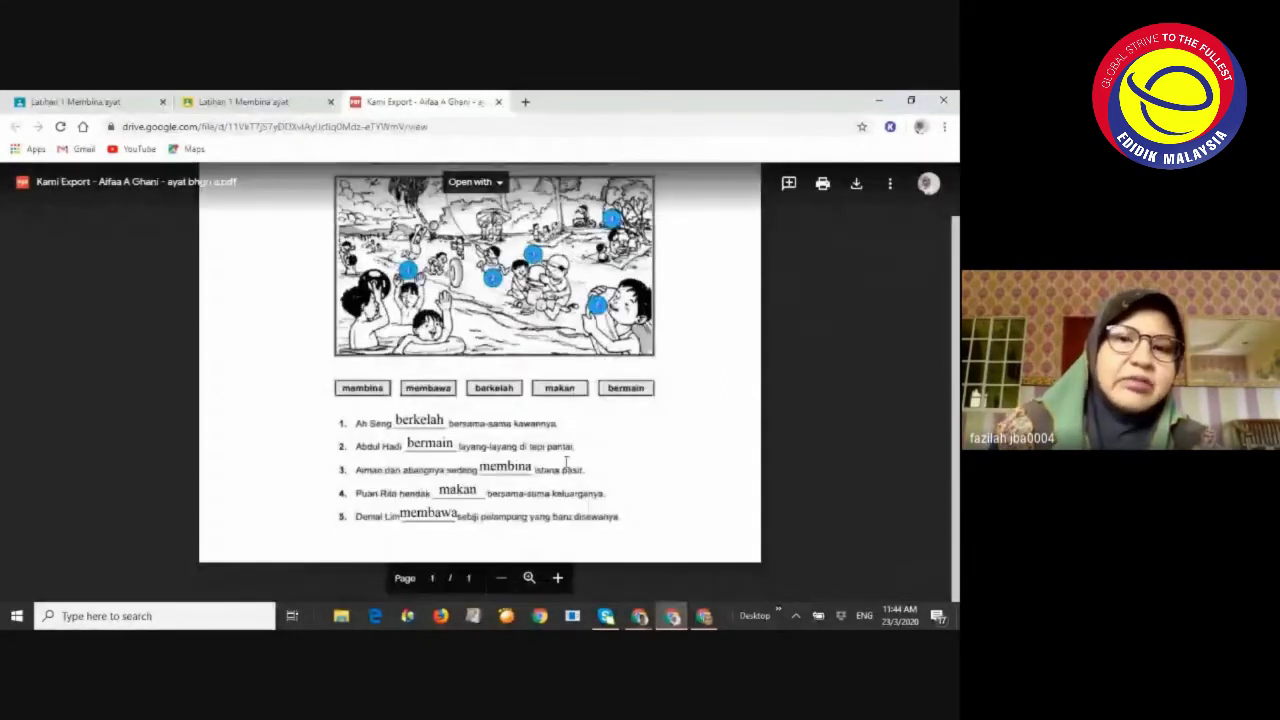
scroll(536, 449, "up", 1)
scroll(536, 449, "up", 1)
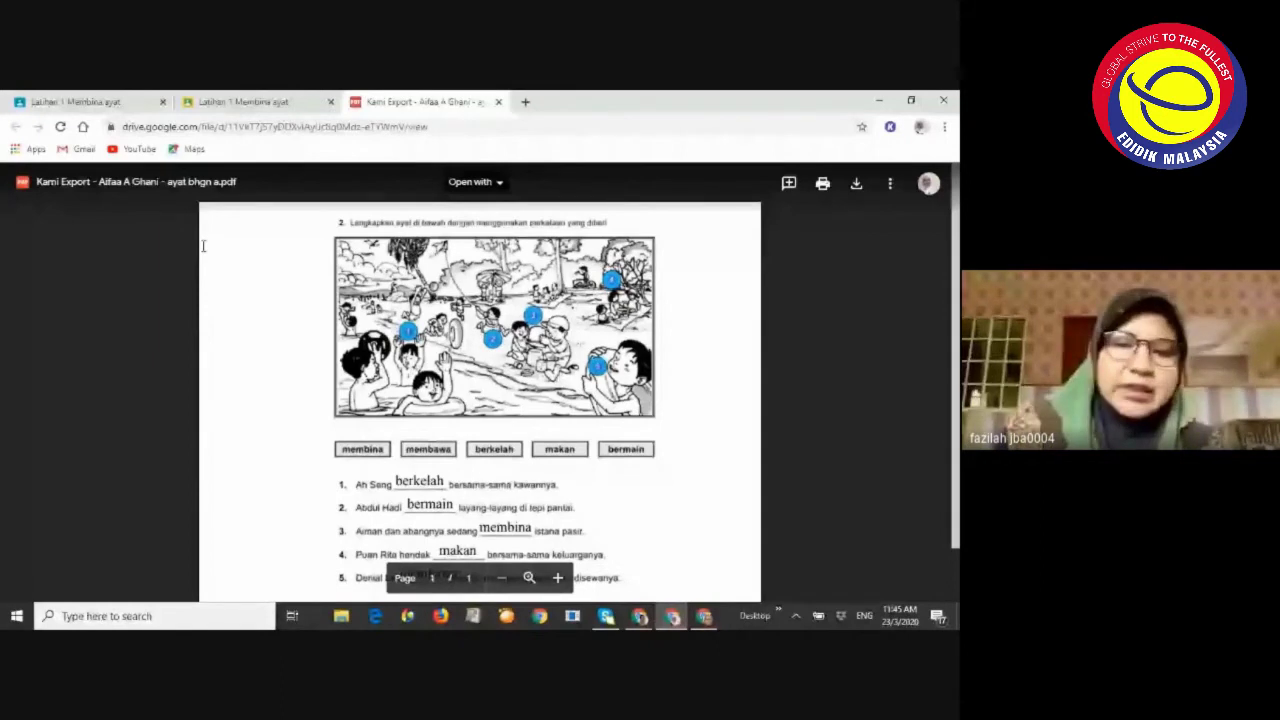
Switch back to the Google Meet call via the taskbar window previews
mouse_move(639, 616)
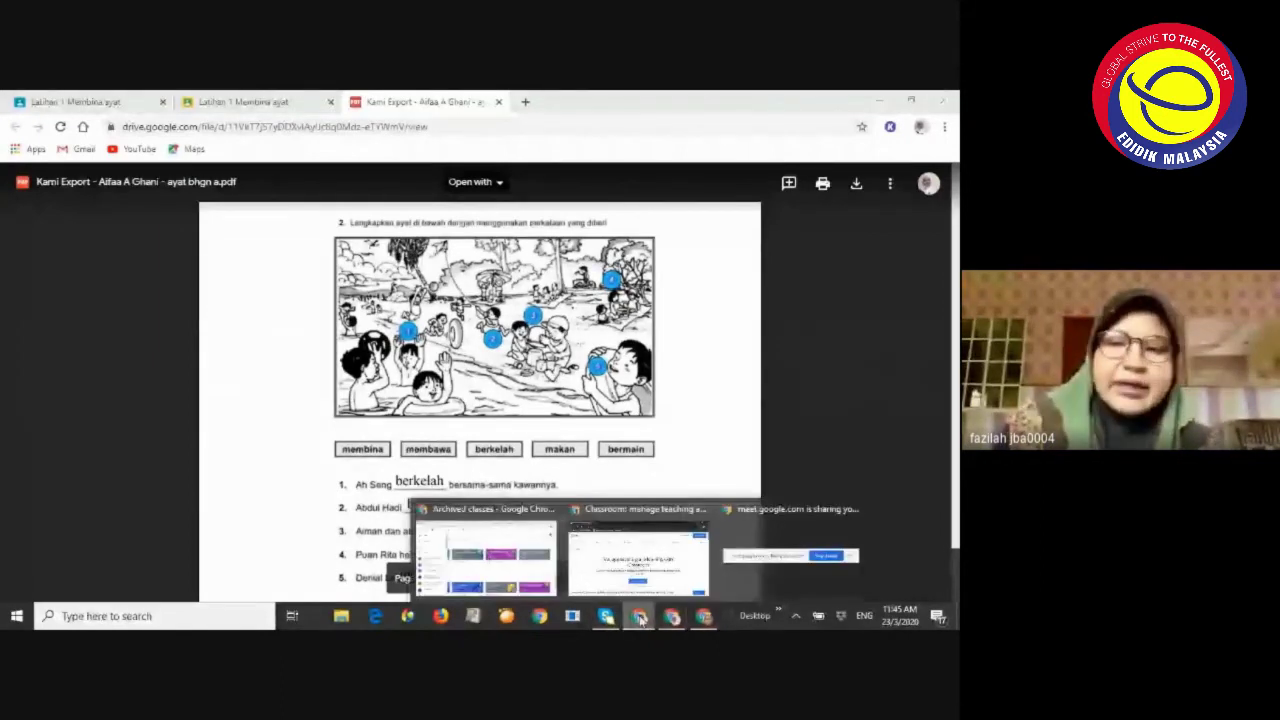
mouse_move(505, 533)
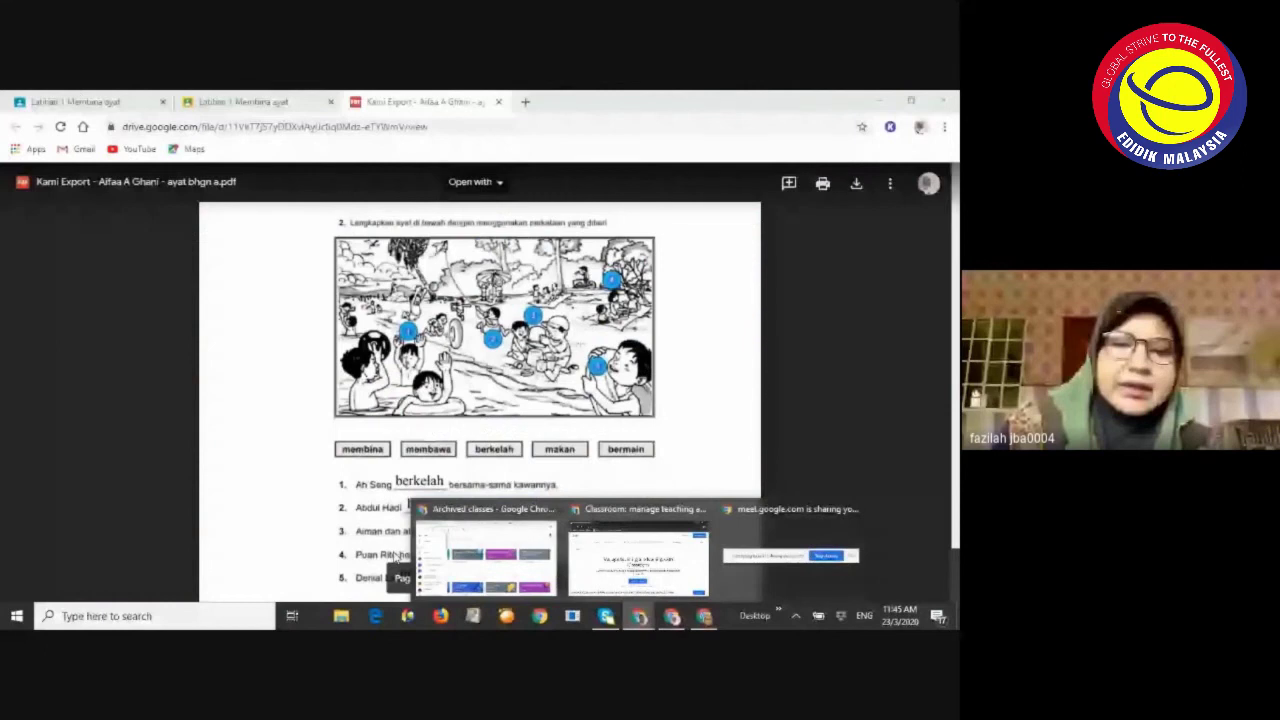
mouse_move(643, 583)
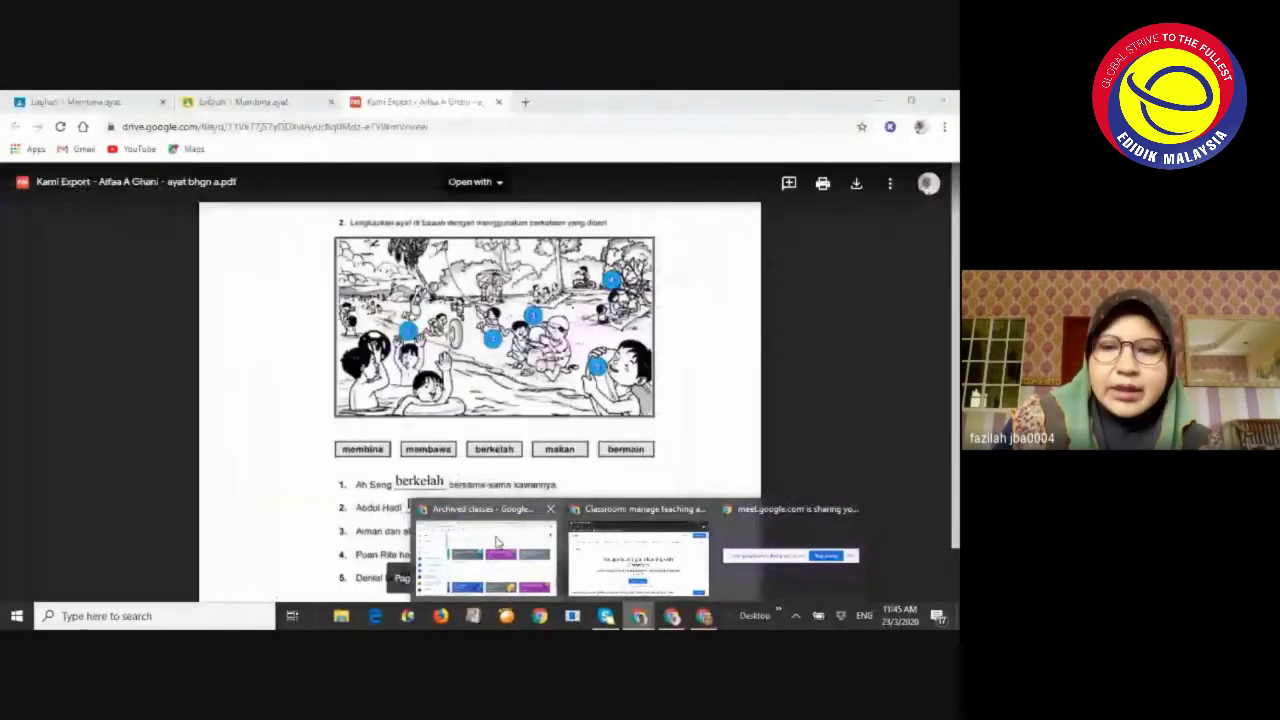
left_click(490, 553)
left_click(139, 104)
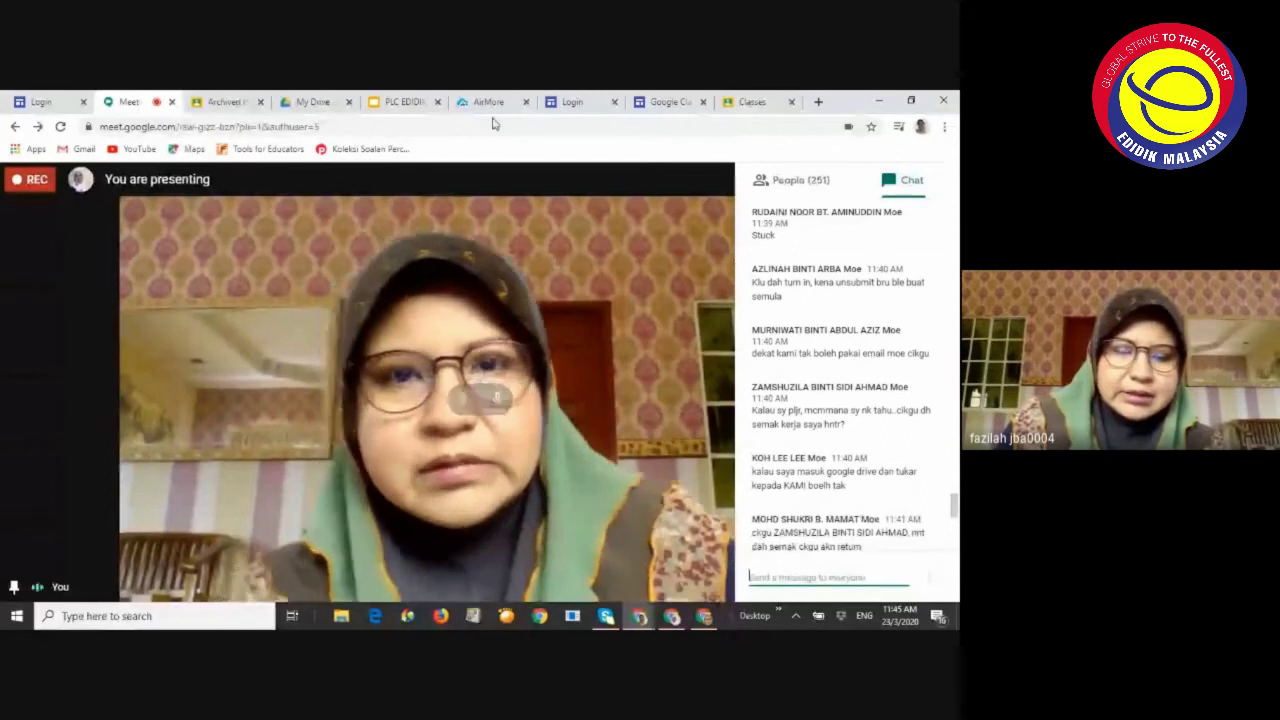
Switch to the AirMore page connected to the vivo 1806 phone
left_click(476, 103)
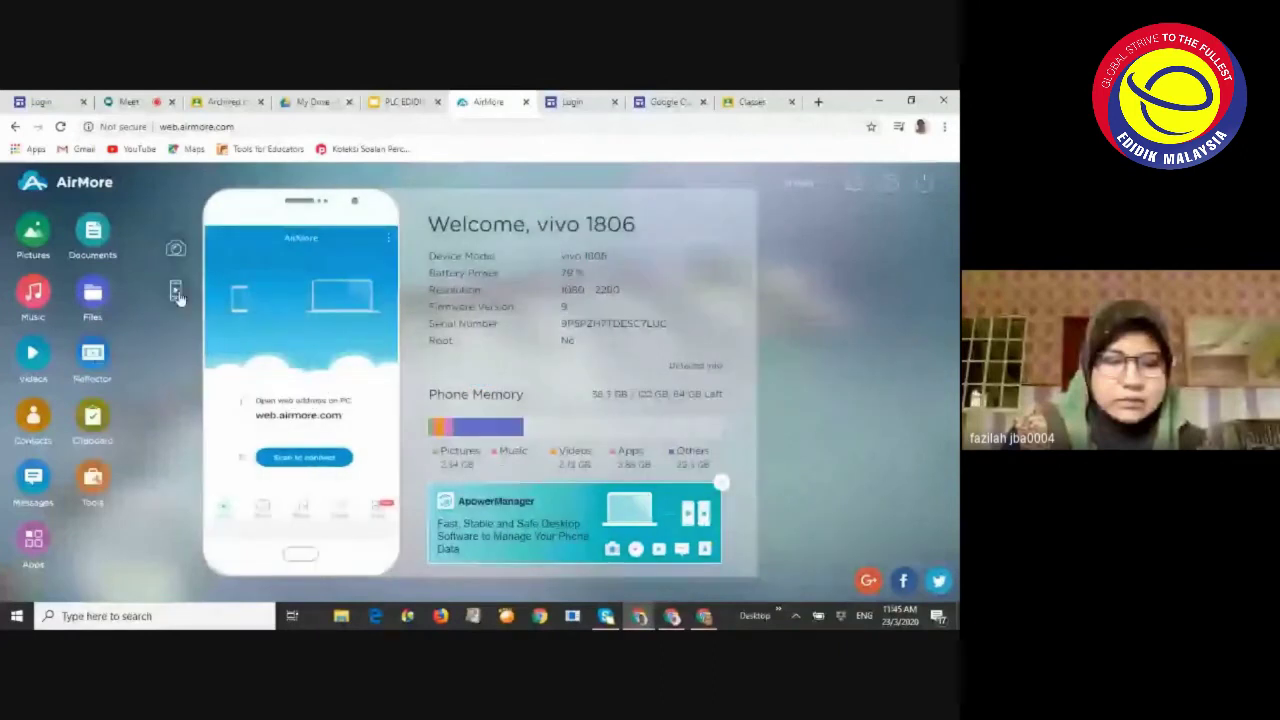
Mirror the phone fullscreen in AirMore Reflector and launch the Classroom app from the Tools folder
left_click(175, 291)
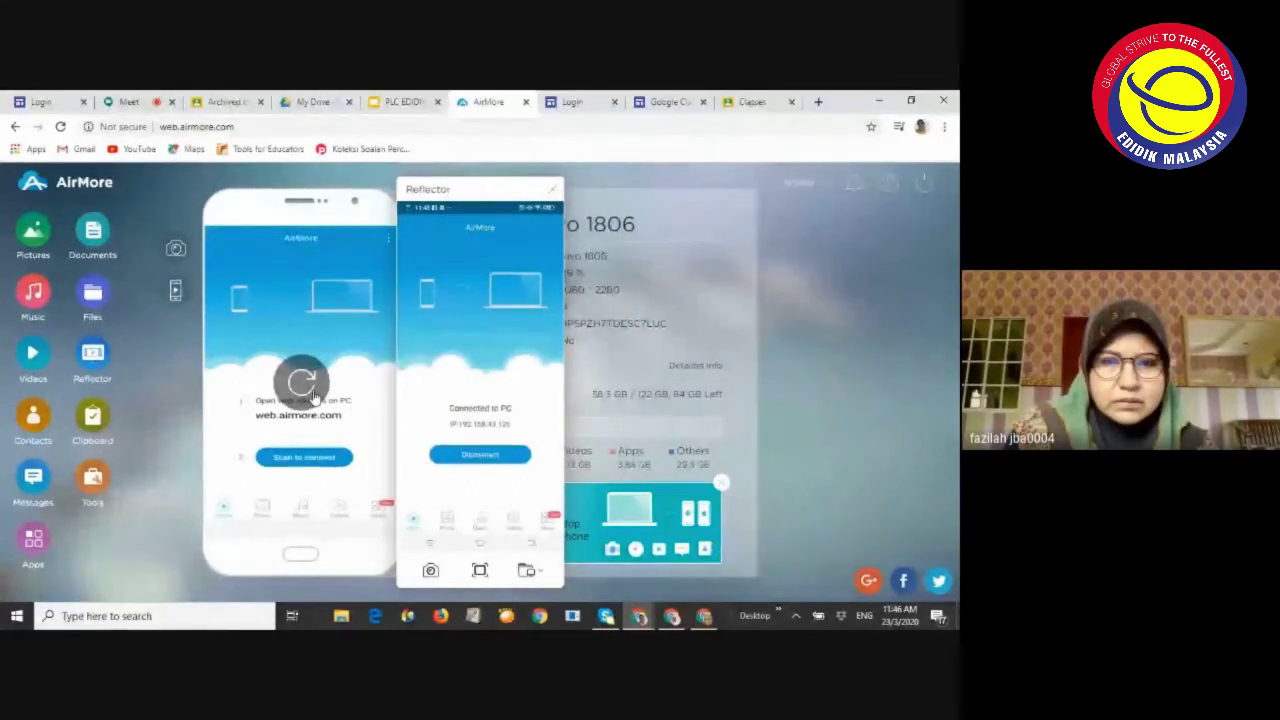
left_click(528, 574)
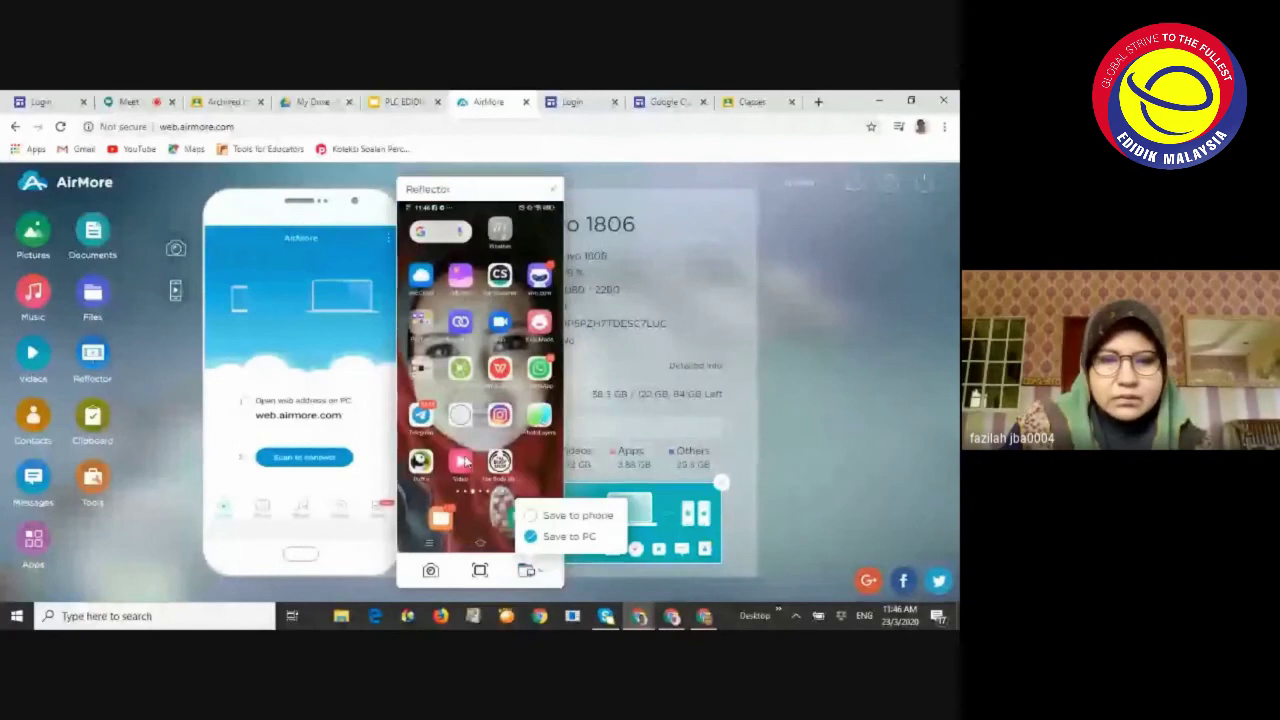
left_click(480, 570)
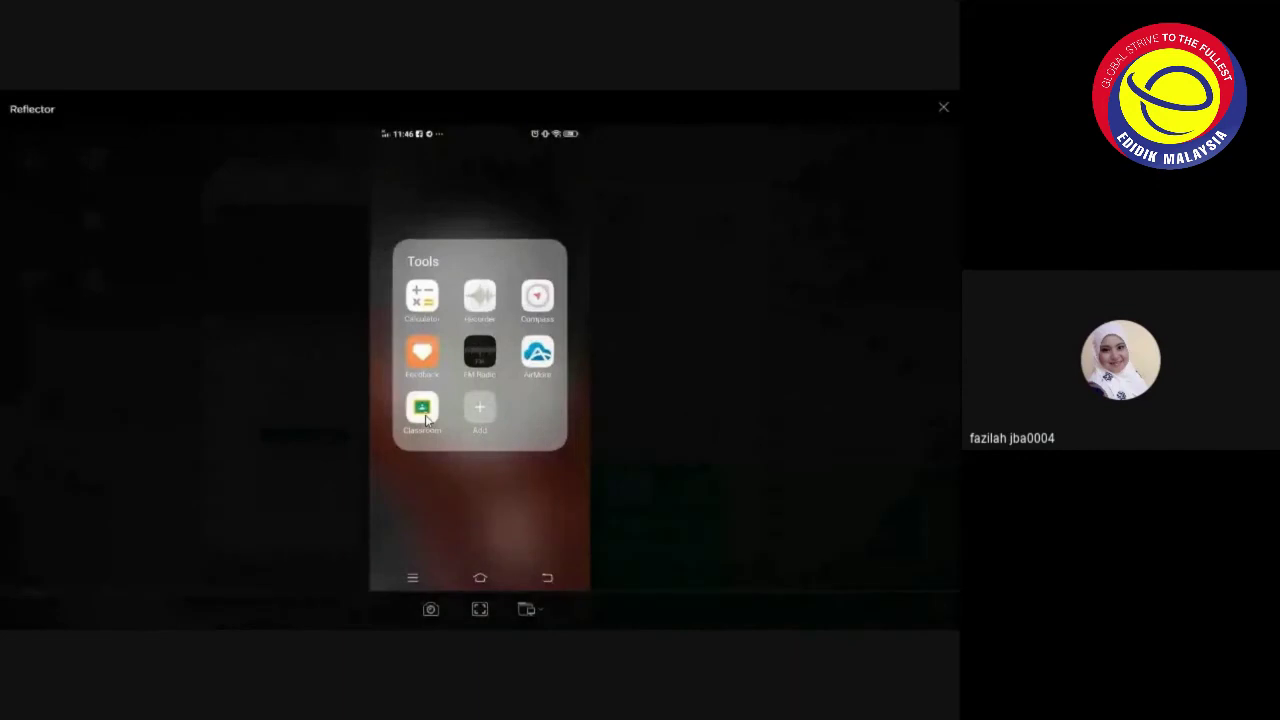
left_click(425, 418)
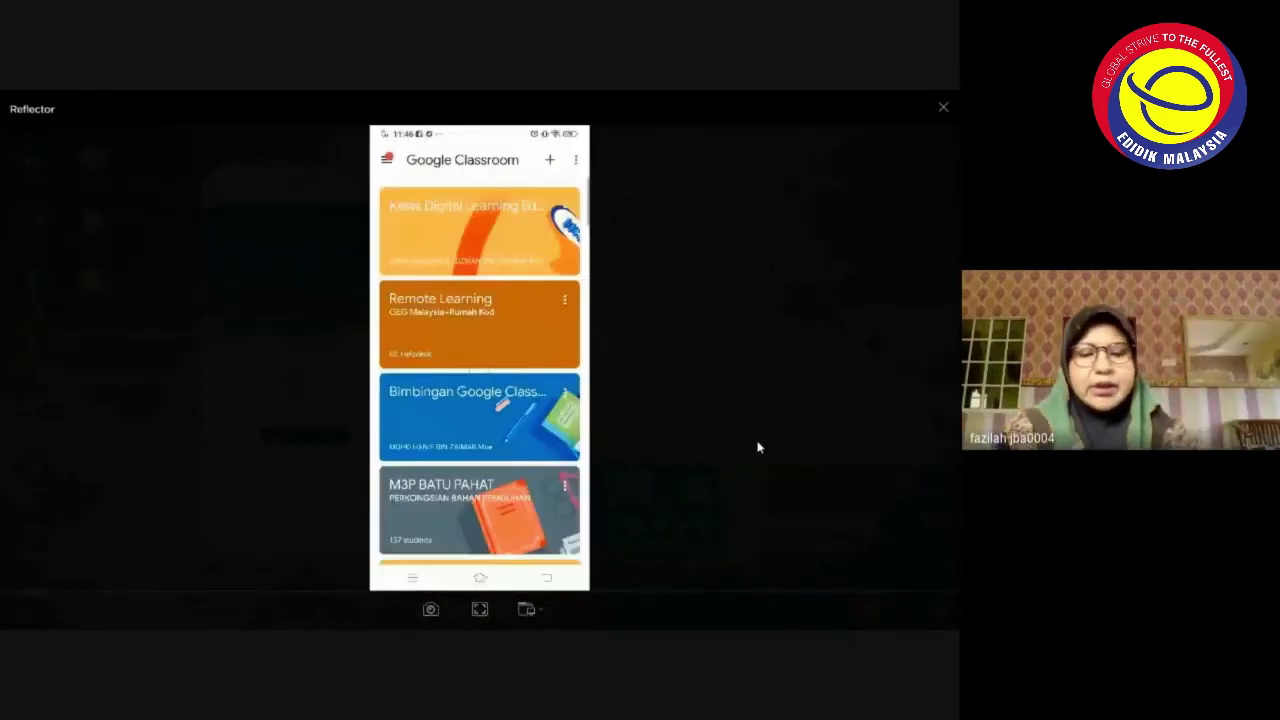
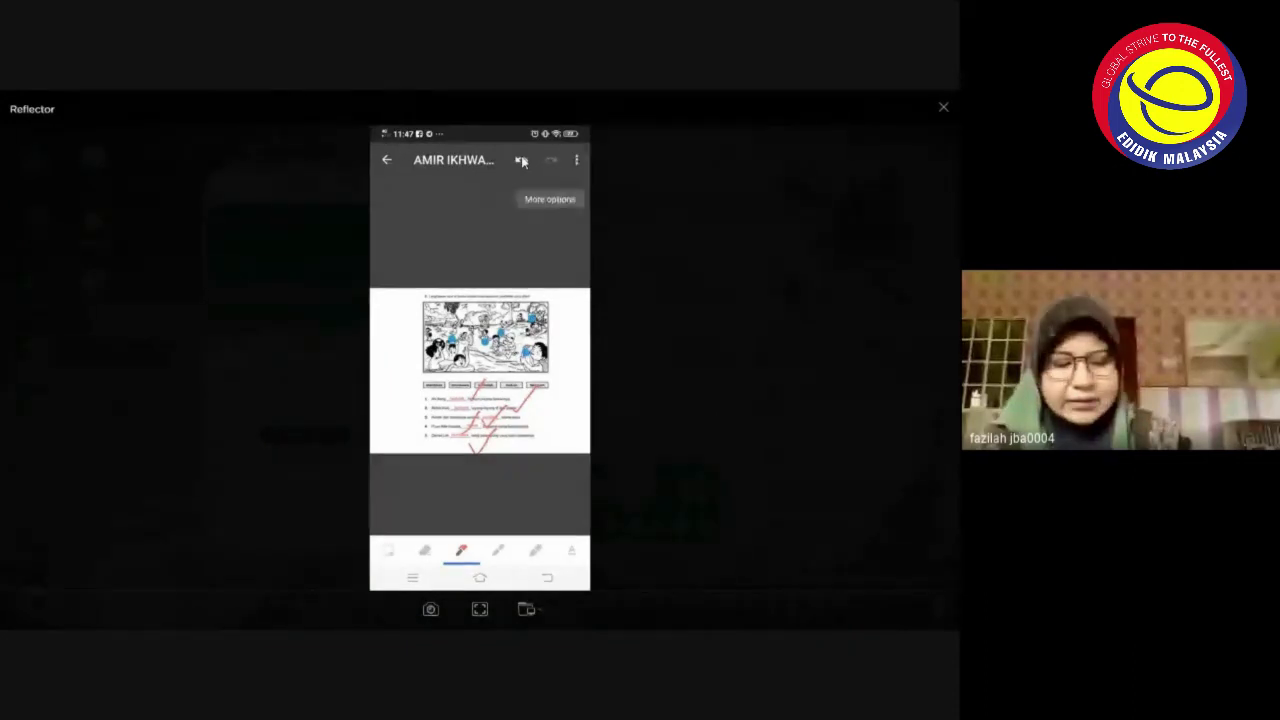
Save the Kami annotations on the 'Latihan 1 Membina ayat' worksheet from the overflow menu
left_click(573, 161)
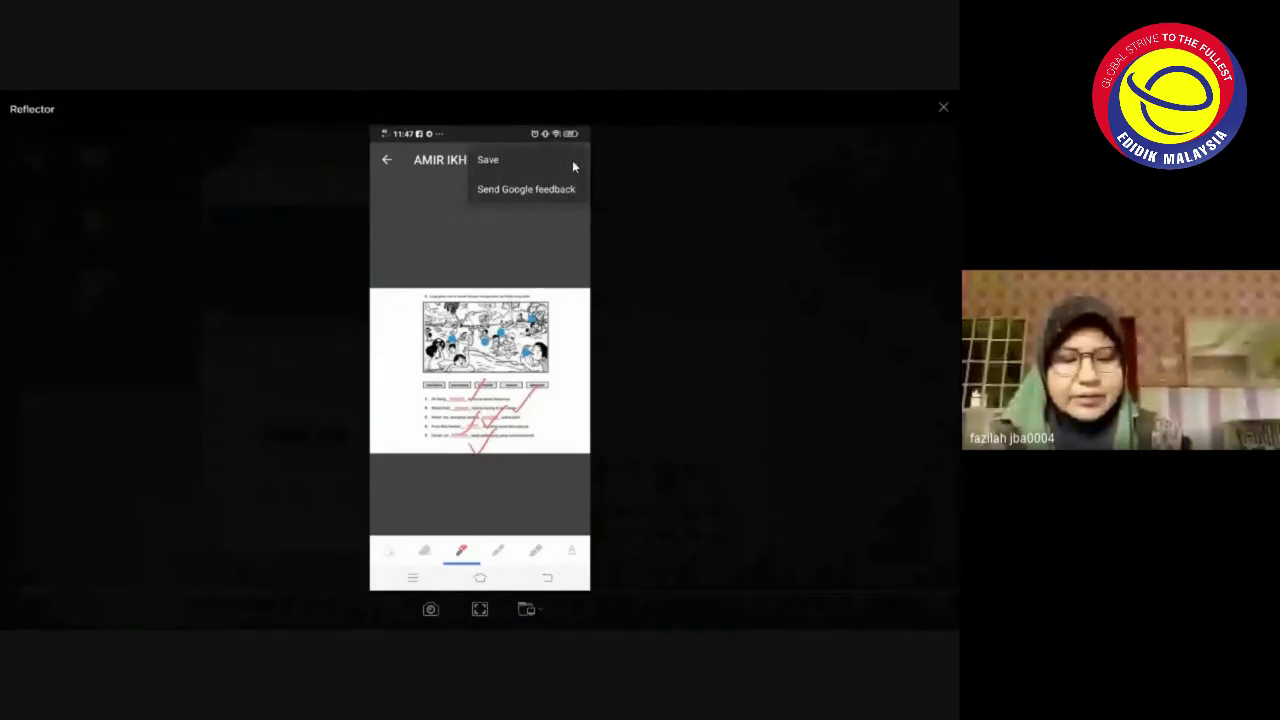
left_click(572, 160)
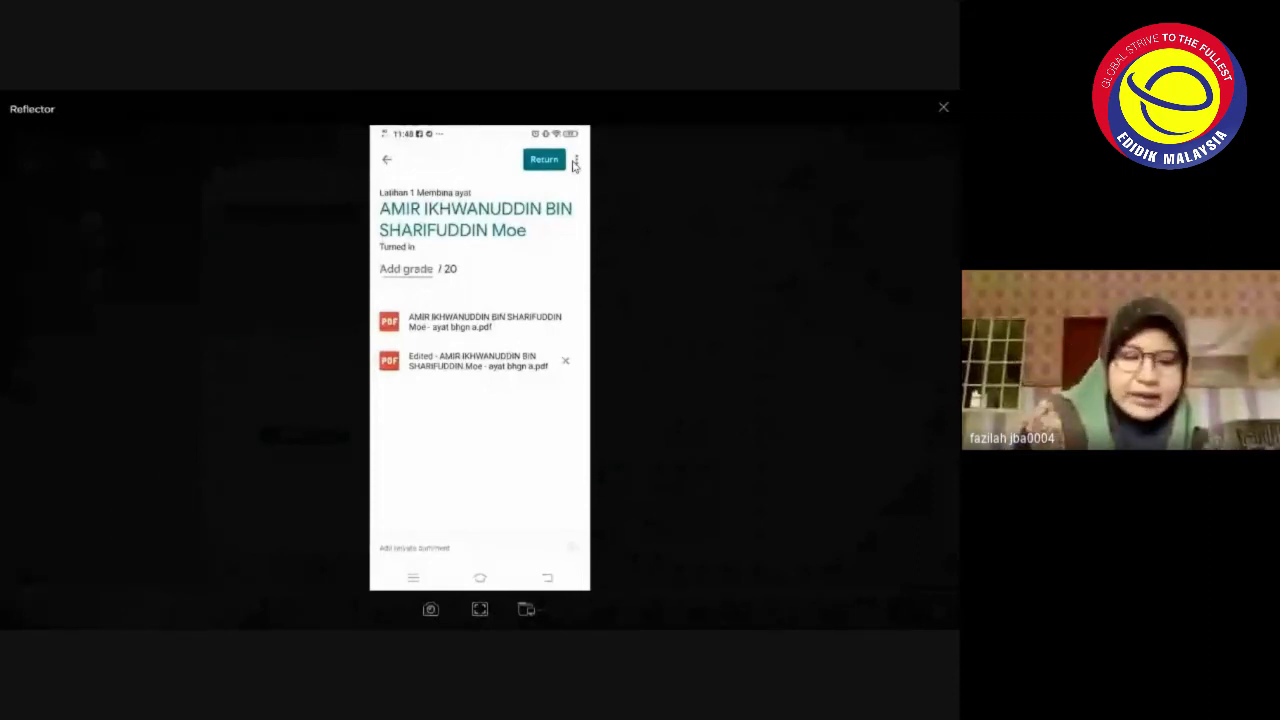
Grade the submission 20/20 and write the private comment 'Tahniah!'
left_click(406, 269)
type("20")
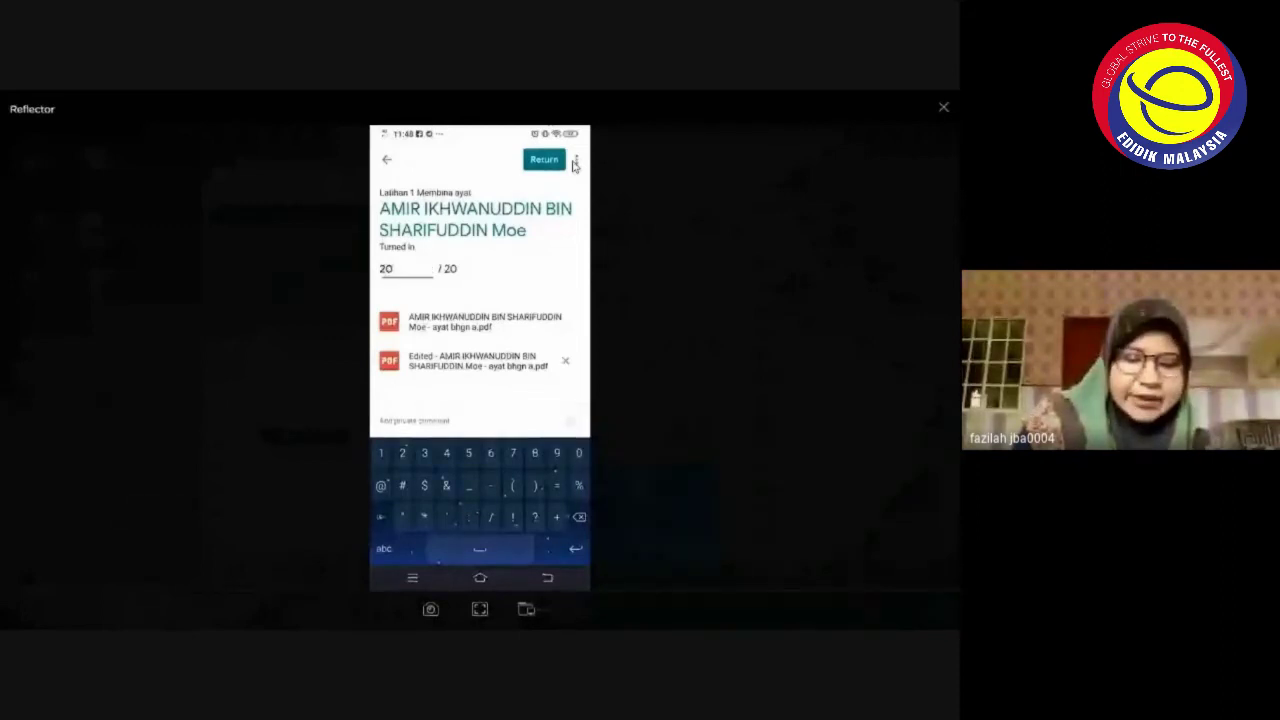
key("Return")
type("Tah")
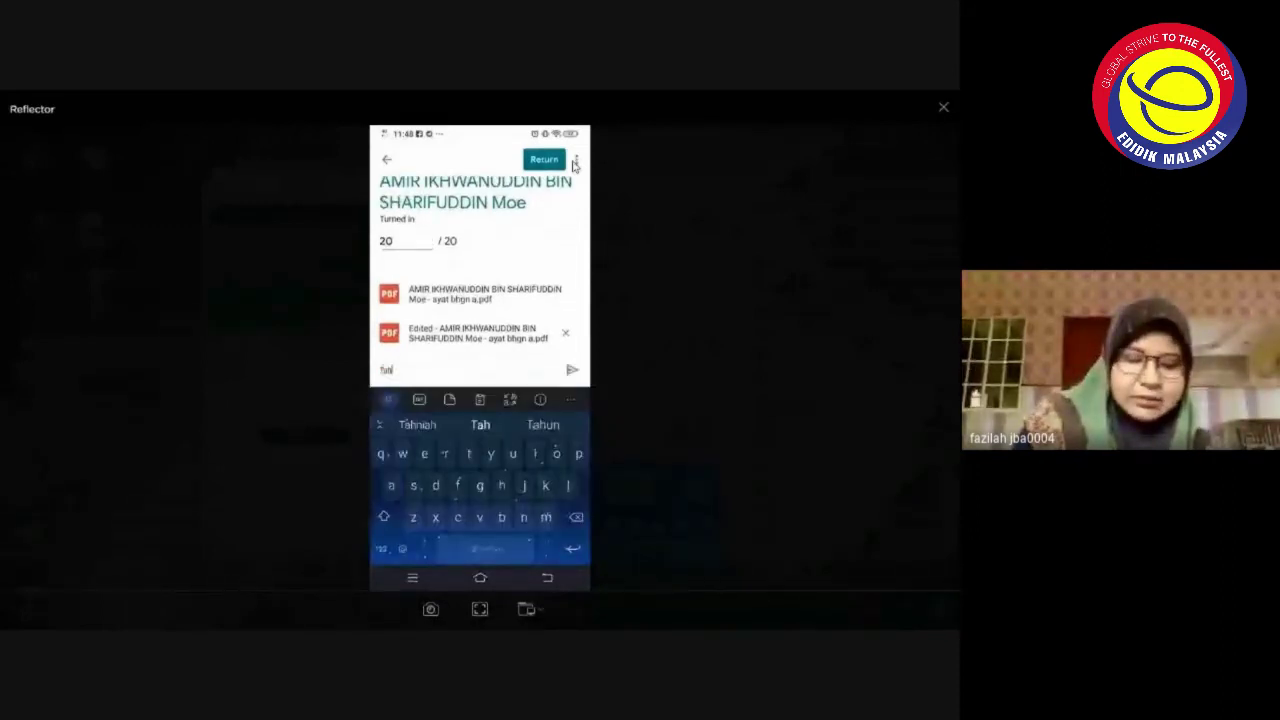
type("niah")
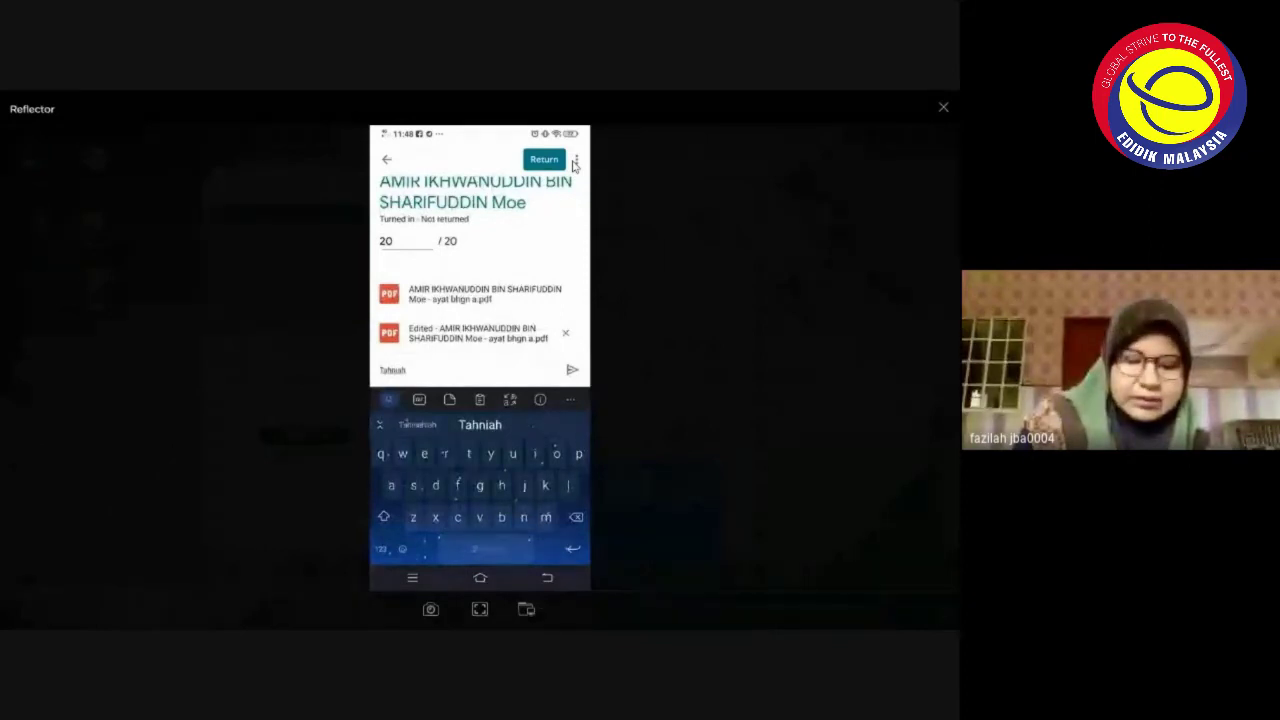
type("!")
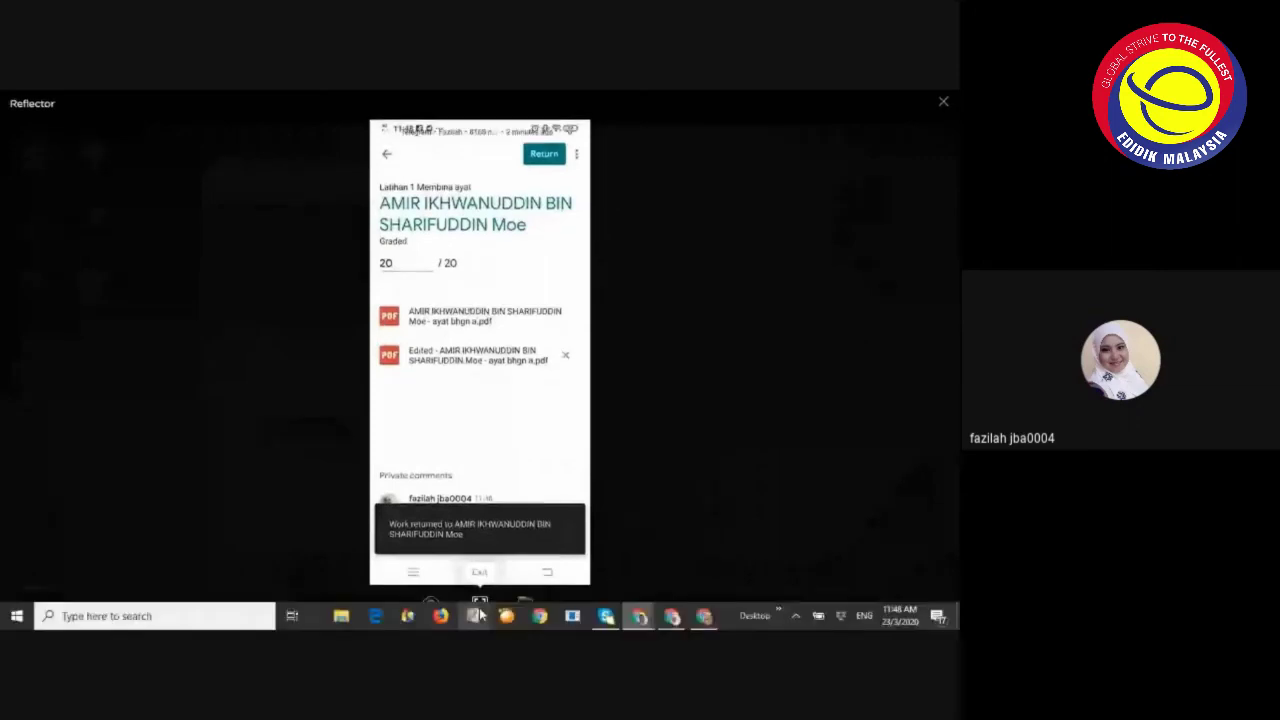
Exit the full-screen phone mirror and switch back to the Google Meet call
left_click(479, 604)
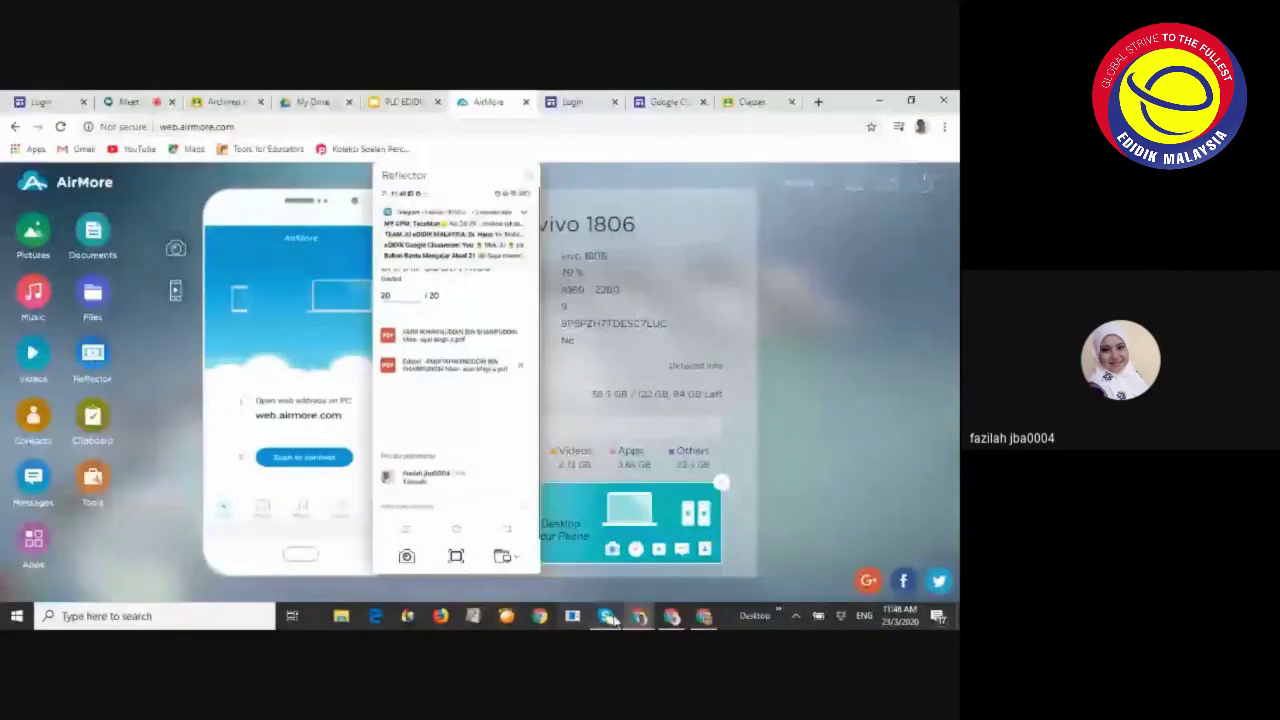
mouse_move(636, 618)
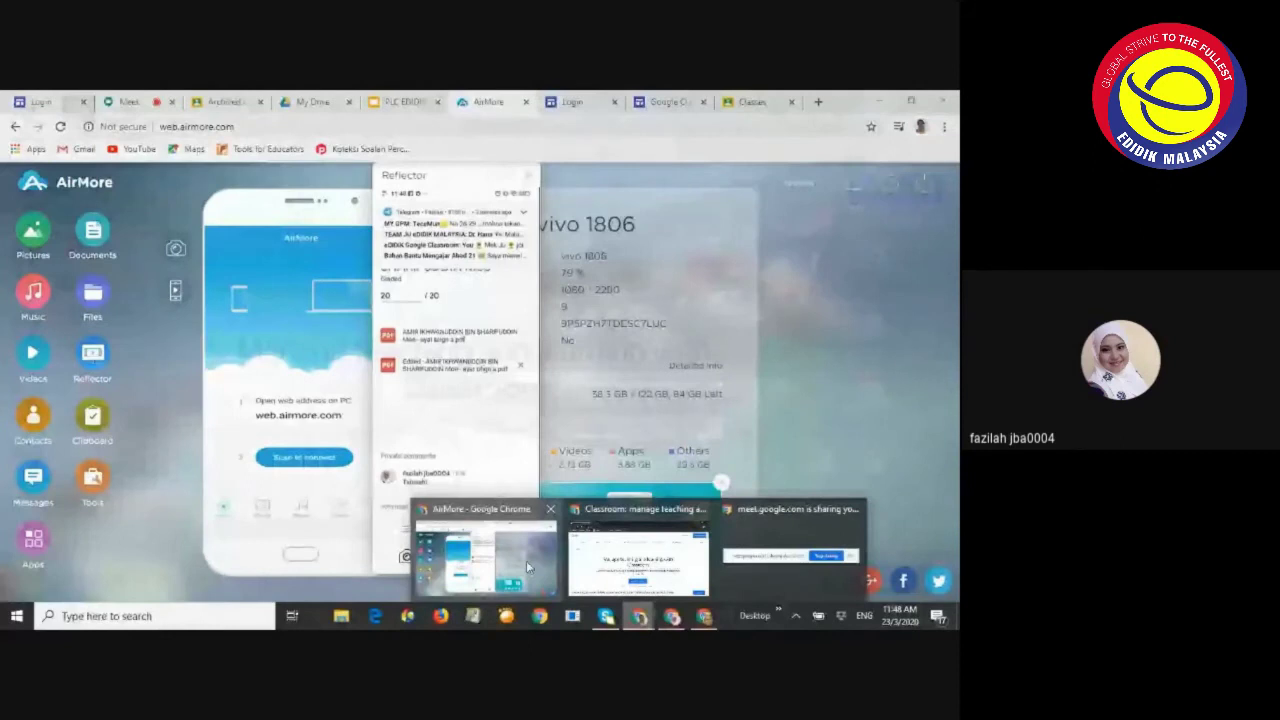
left_click(128, 102)
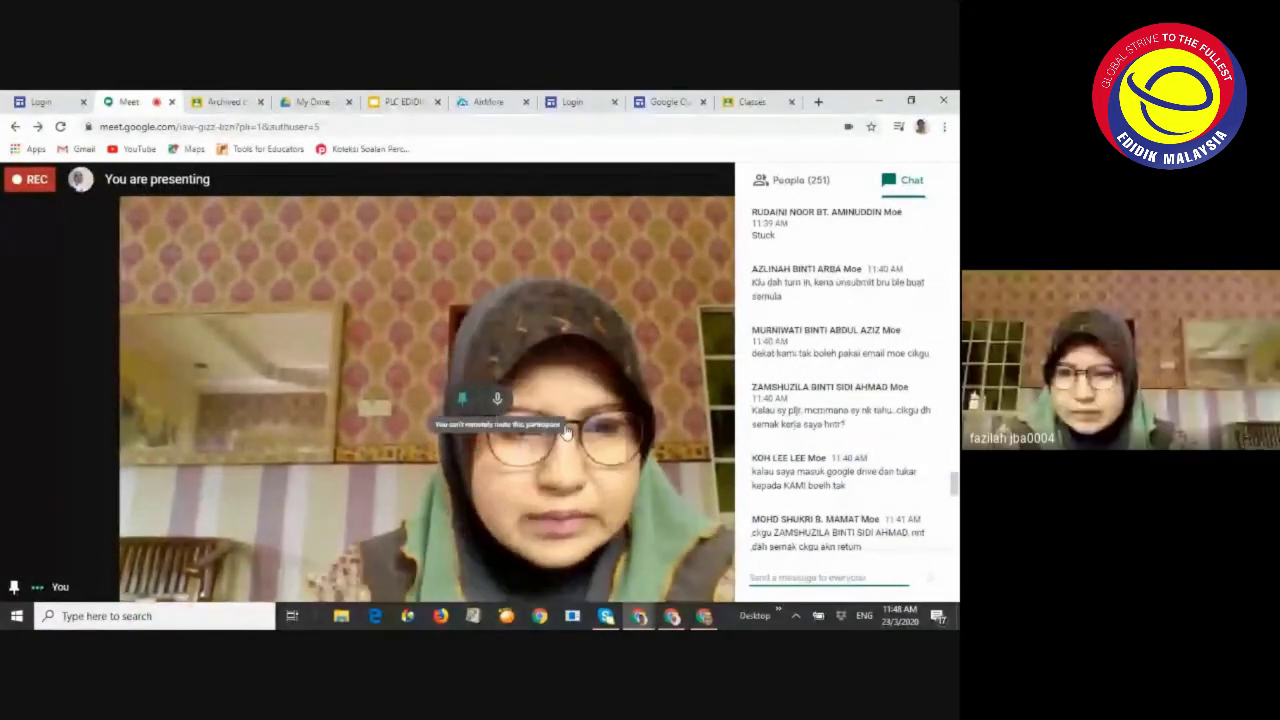
Scroll through the Meet chat panel to read participants' latest messages
scroll(841, 500, "down", 7)
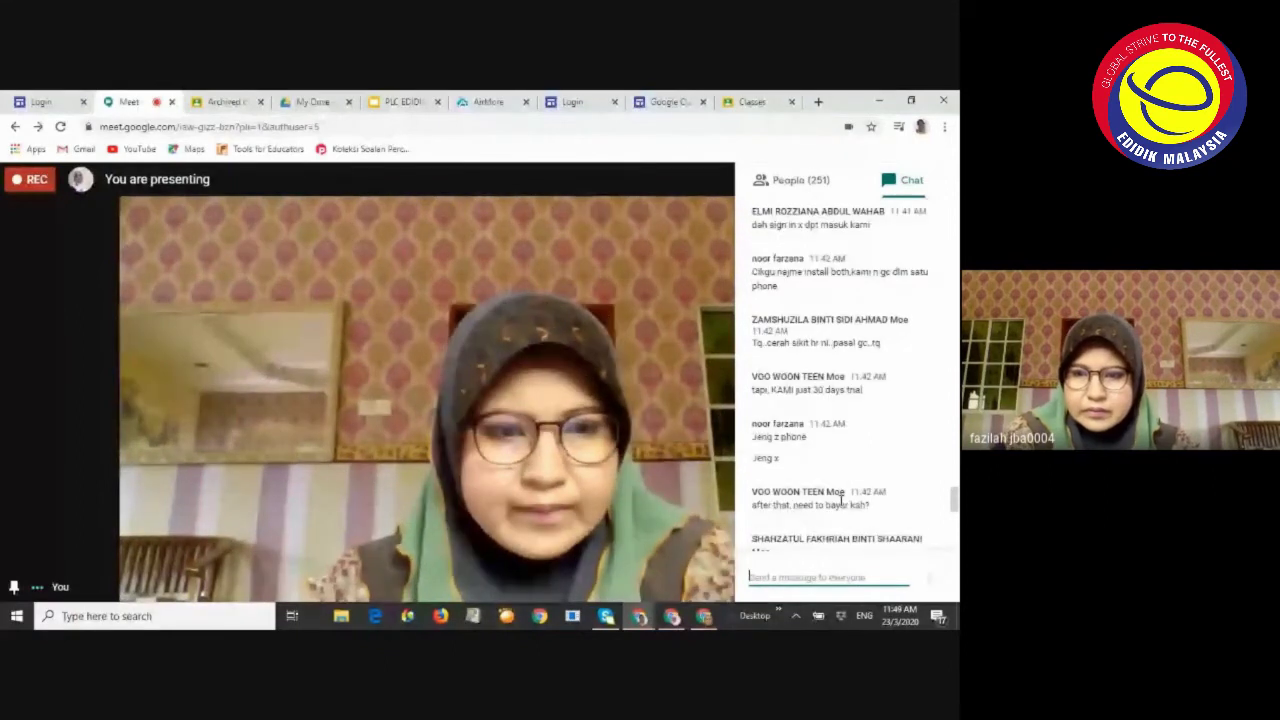
scroll(841, 500, "down", 10)
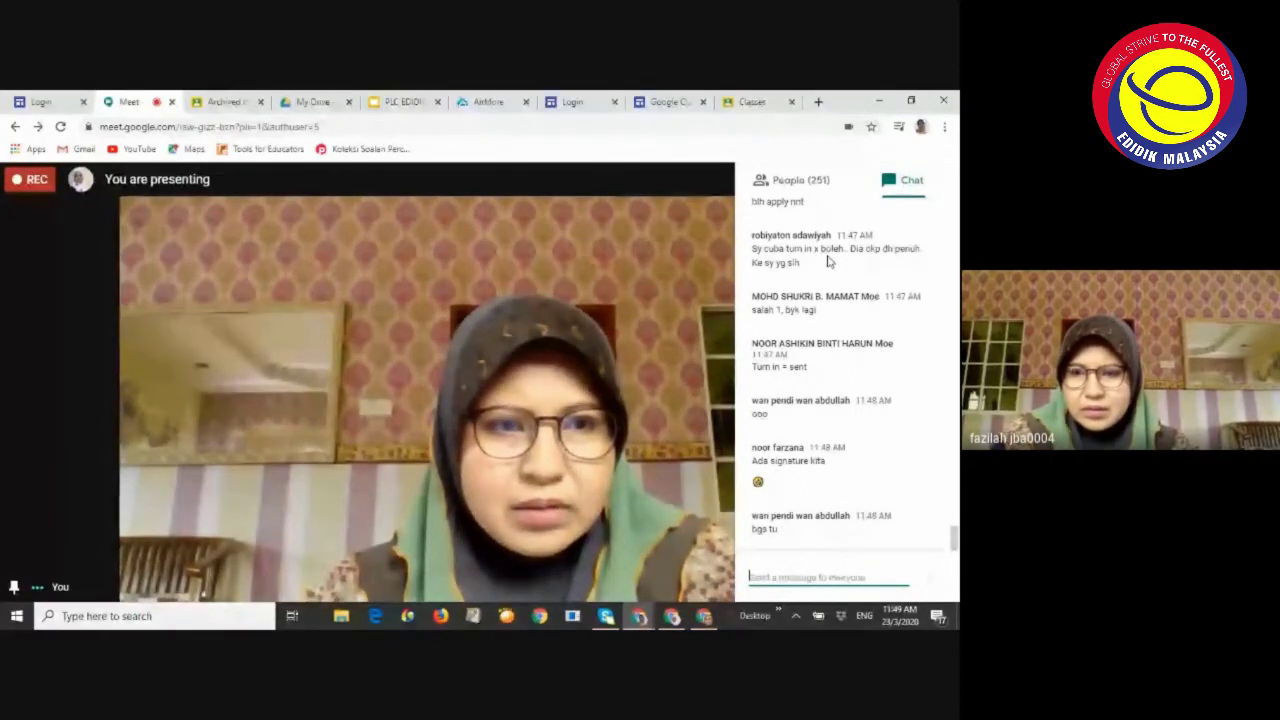
scroll(806, 485, "up", 5)
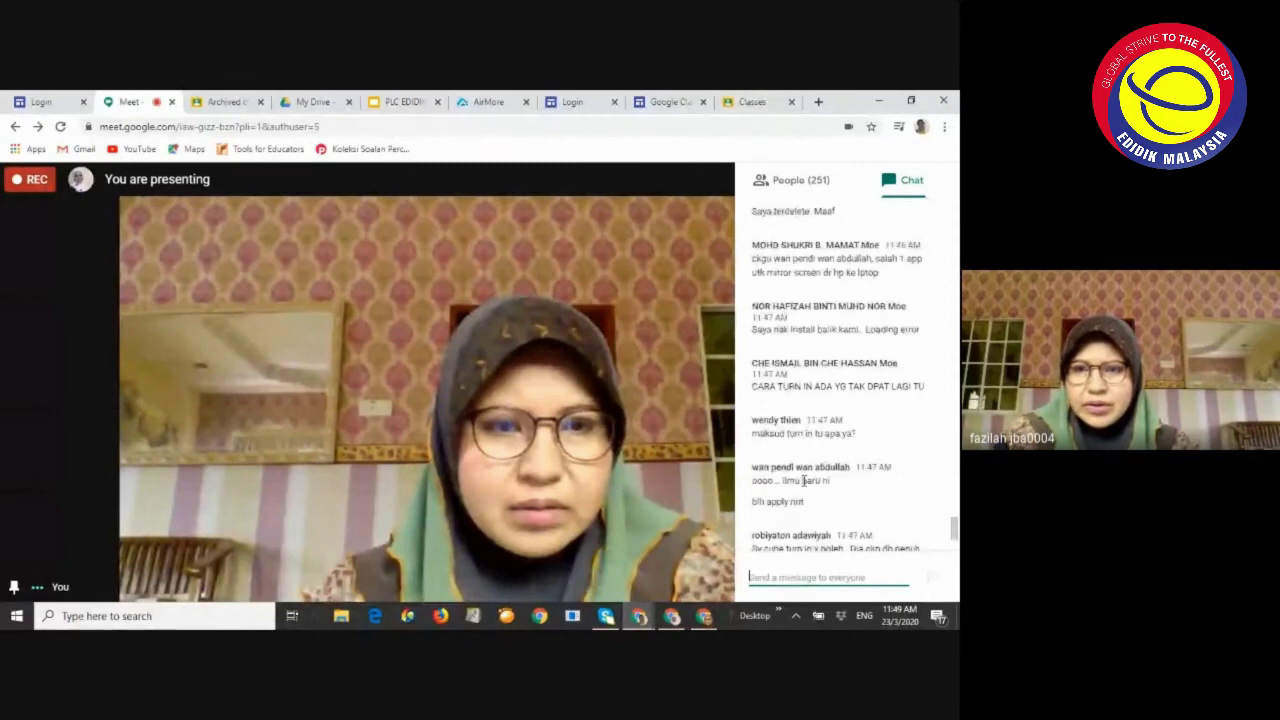
scroll(806, 483, "up", 1)
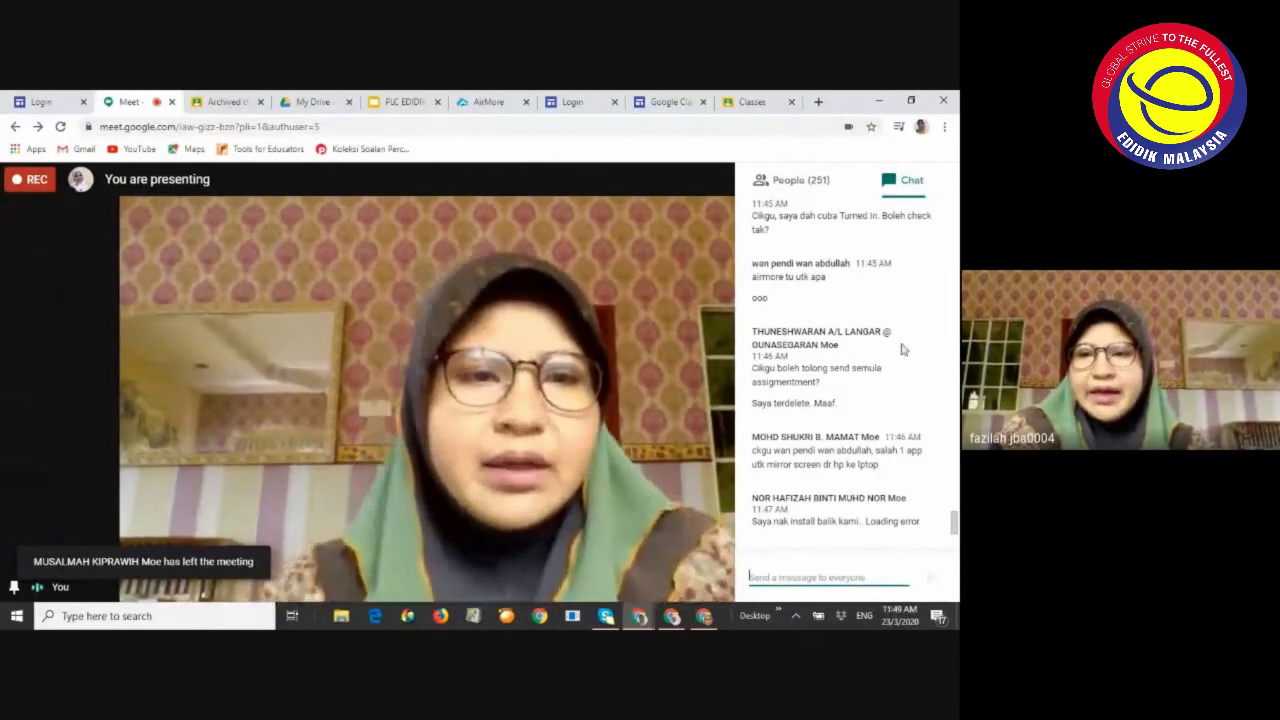
scroll(866, 322, "up", 1)
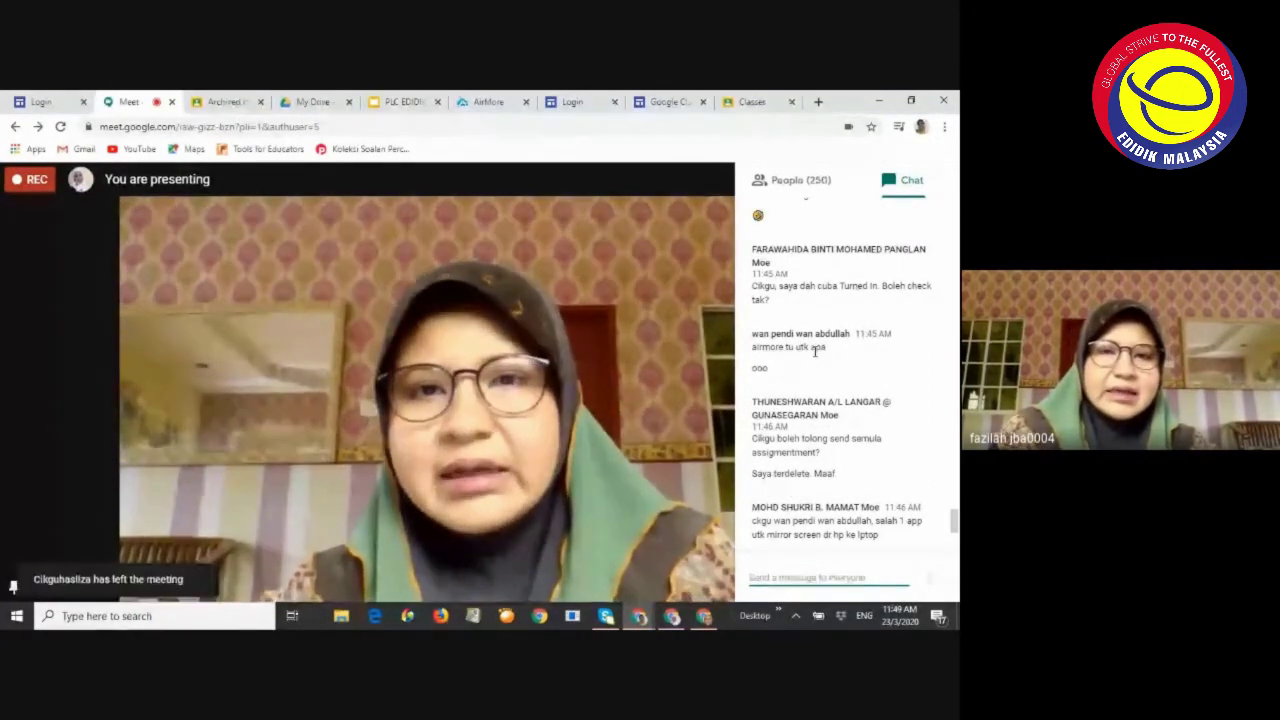
left_click(488, 102)
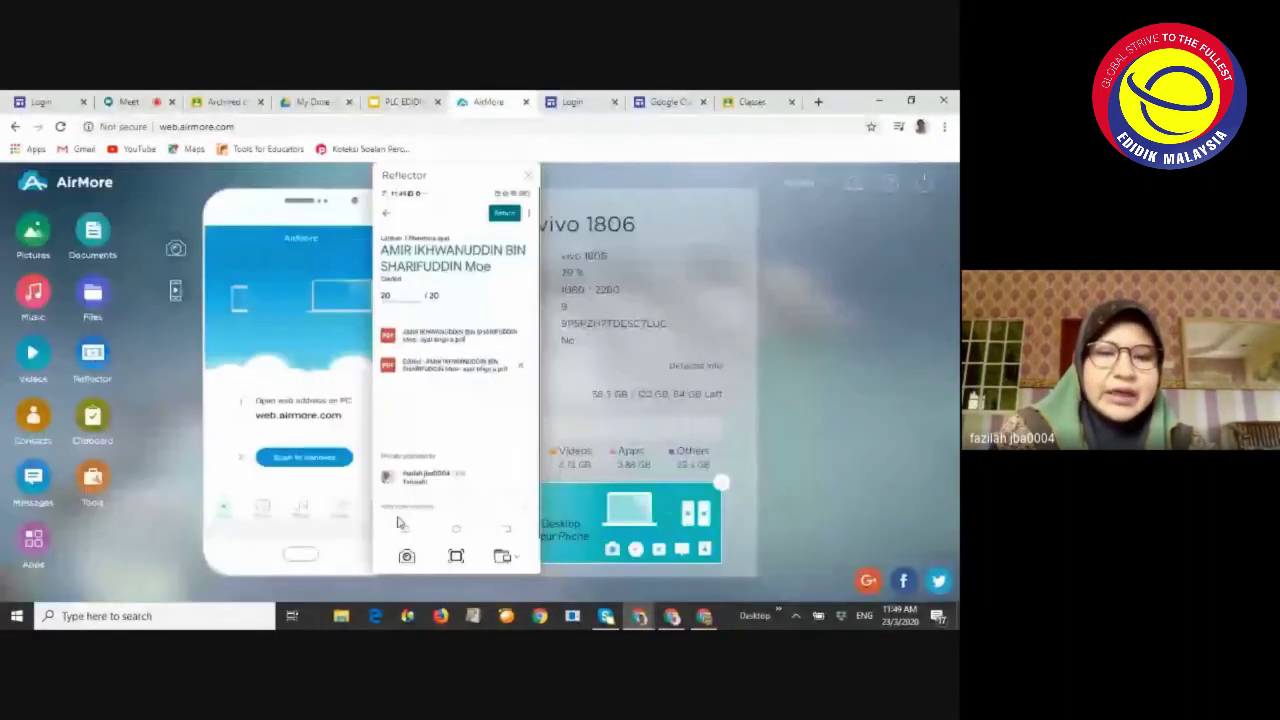
left_click(457, 557)
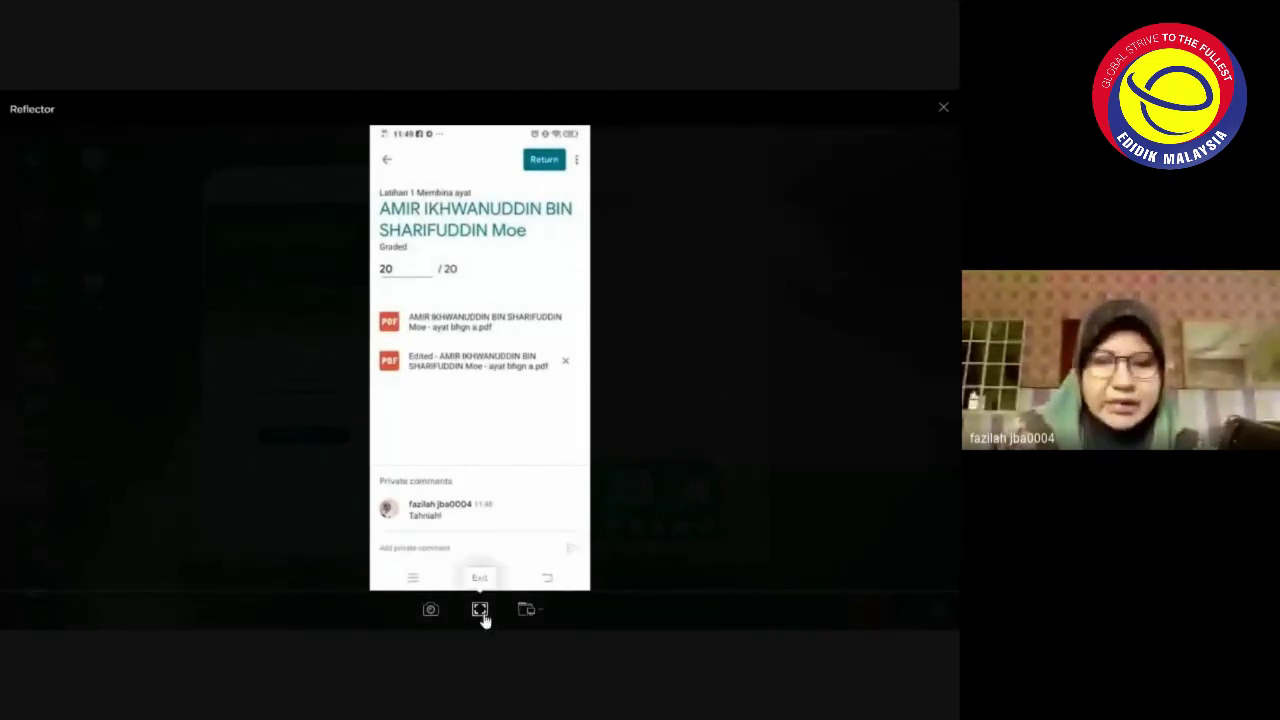
left_click(480, 609)
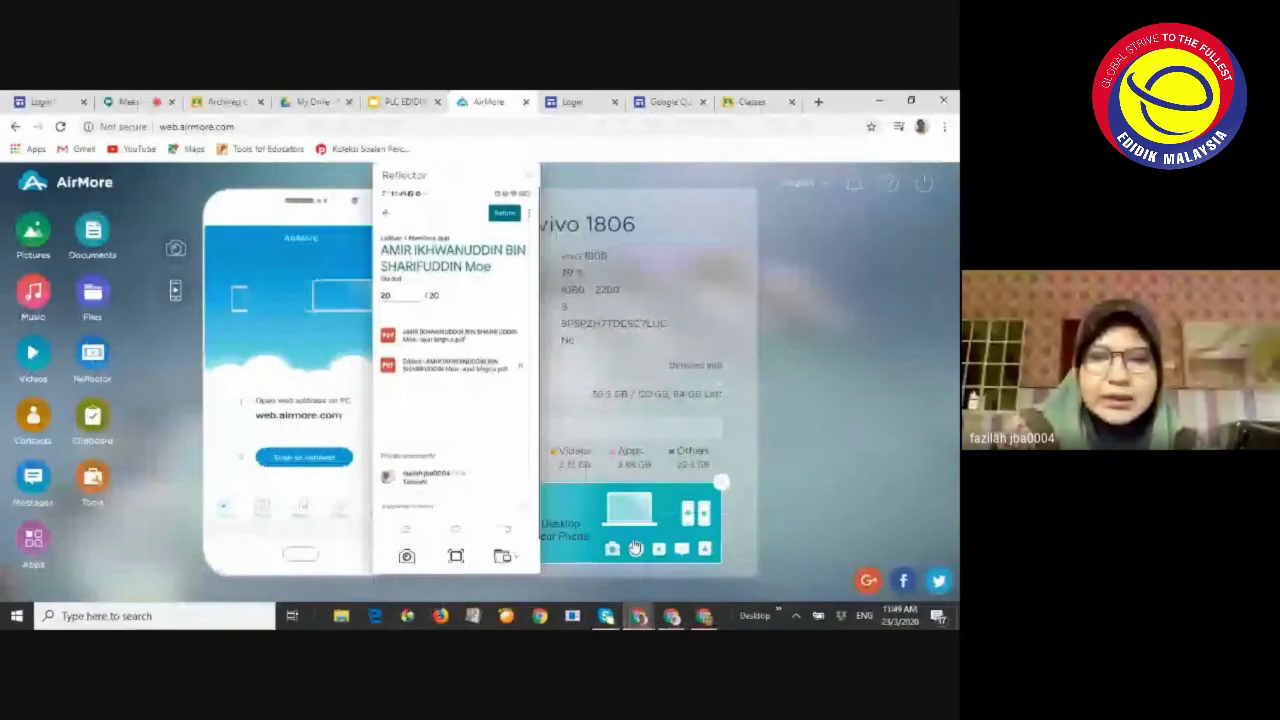
mouse_move(613, 597)
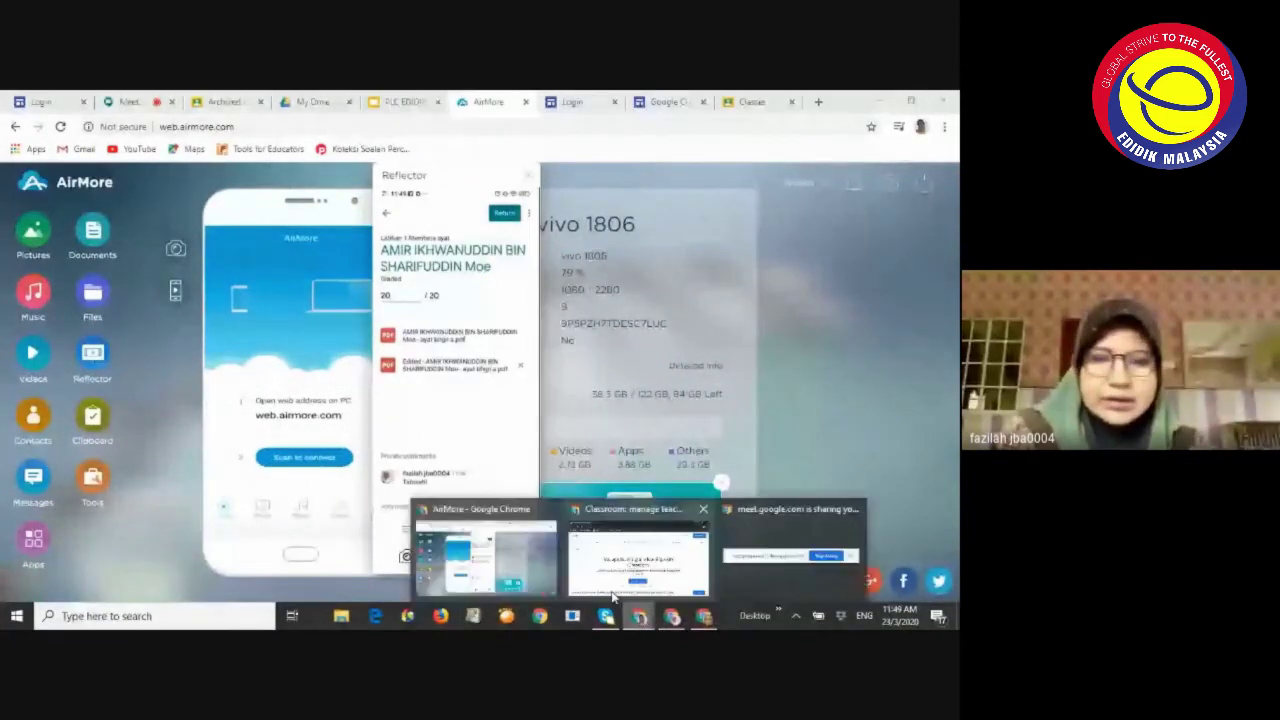
left_click(491, 579)
left_click(130, 102)
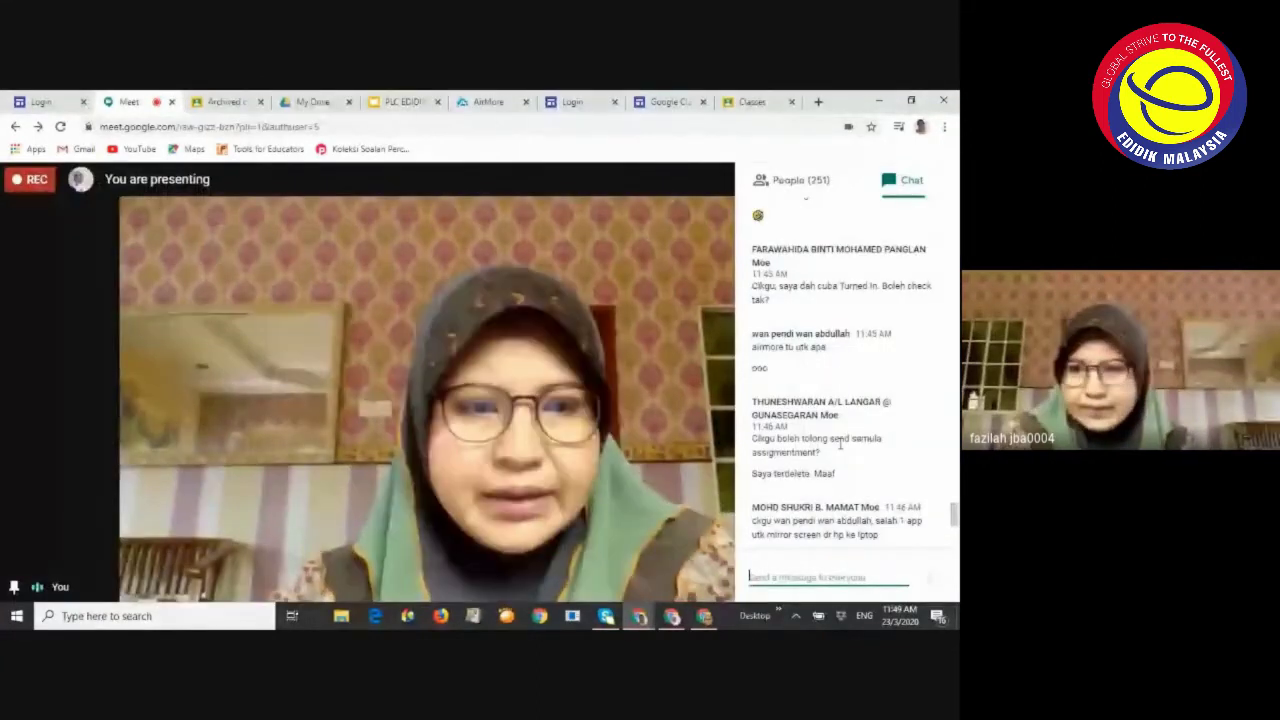
scroll(840, 447, "down", 2)
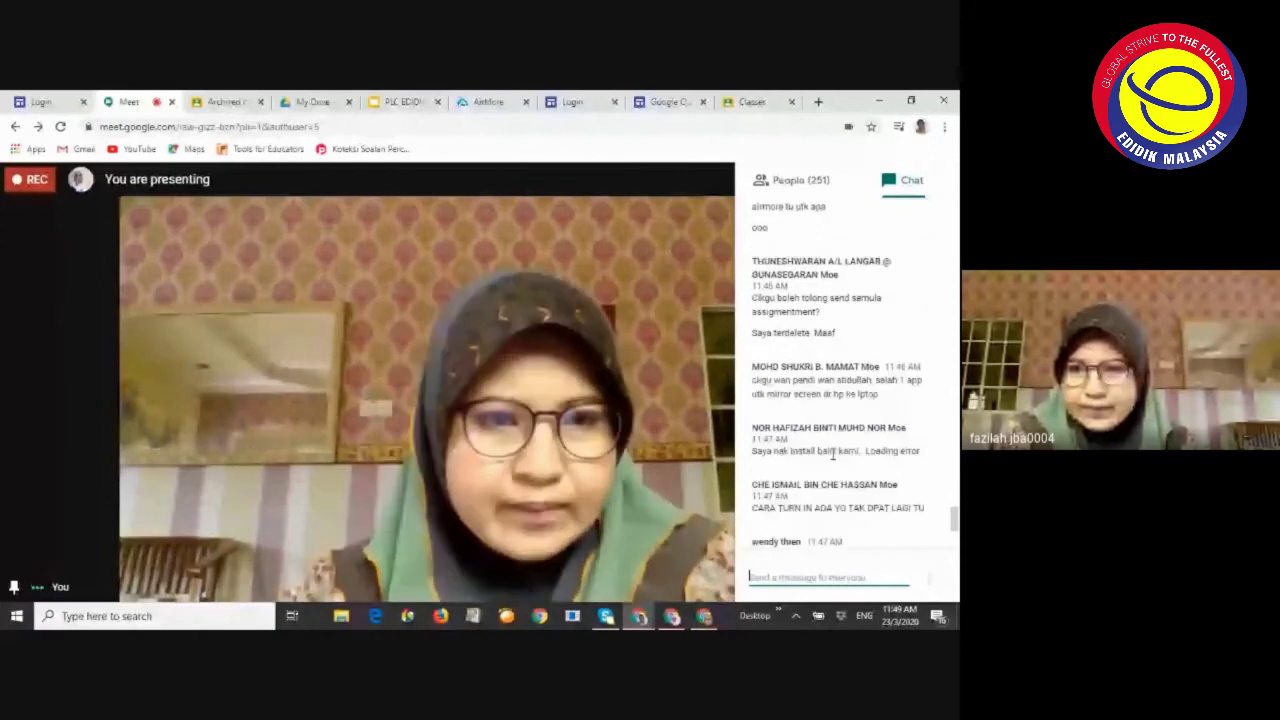
scroll(850, 365, "up", 2)
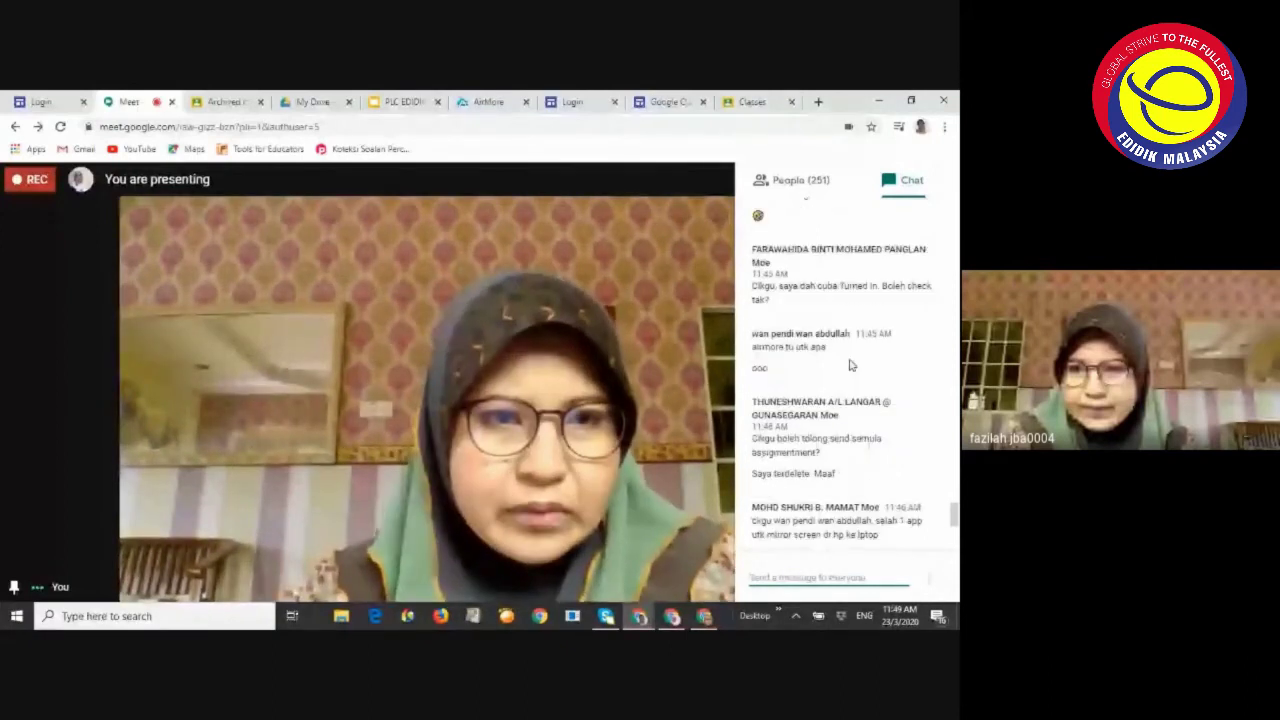
scroll(830, 380, "down", 1)
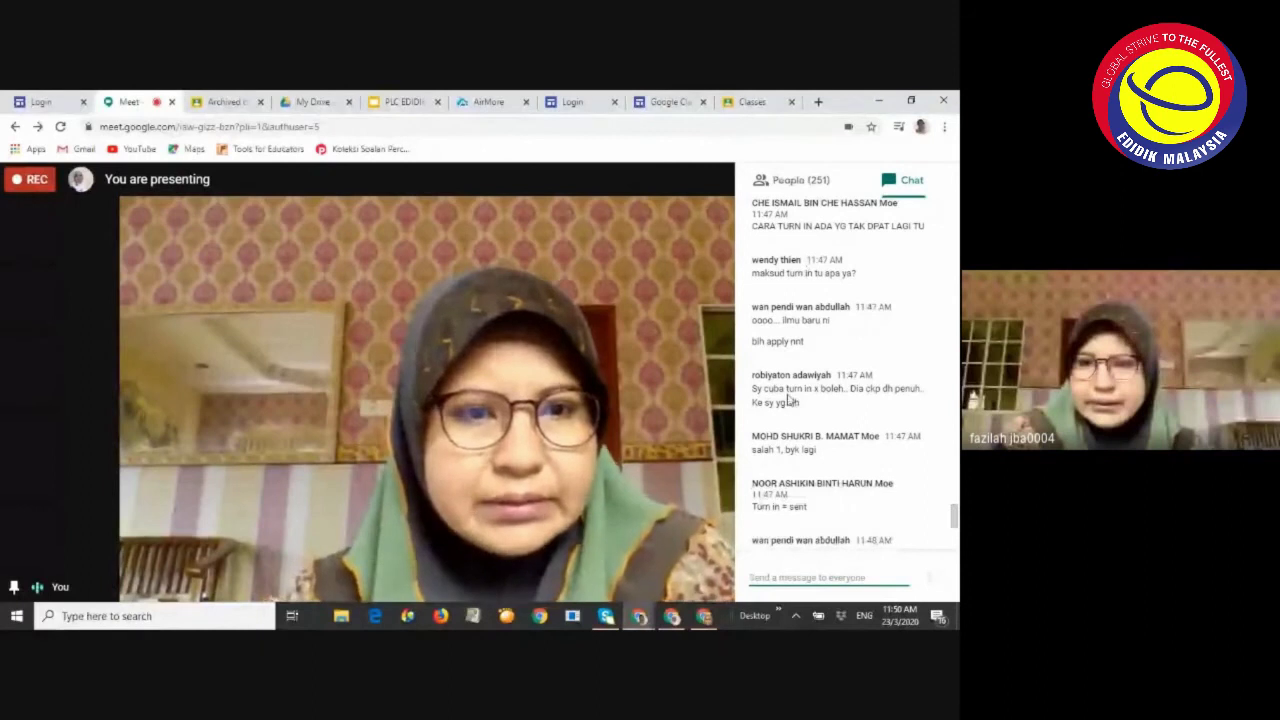
scroll(790, 400, "down", 3)
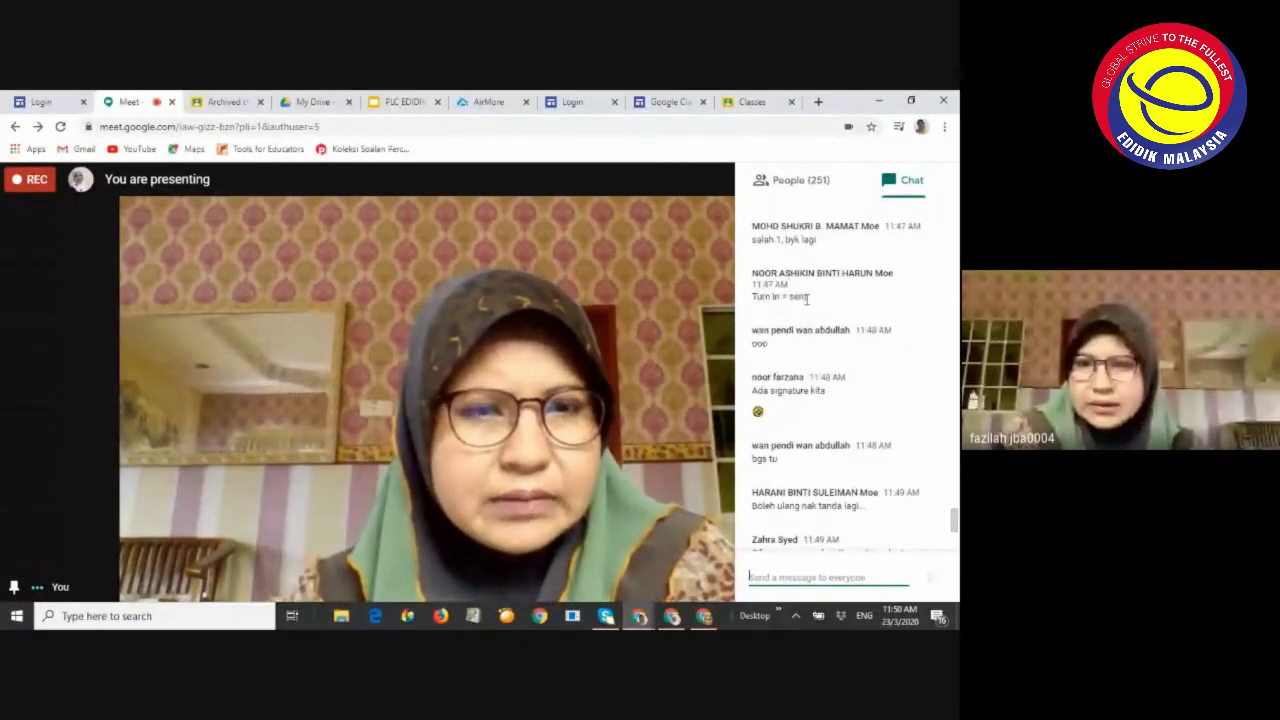
scroll(806, 298, "up", 1)
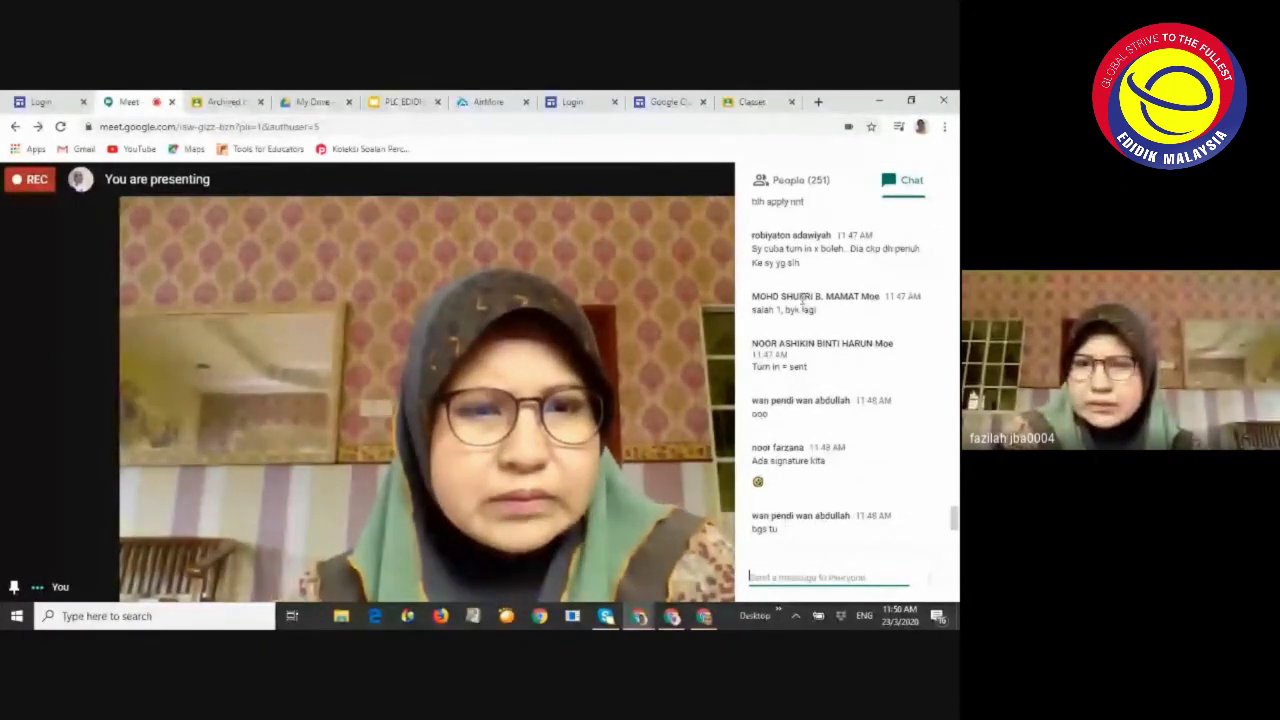
scroll(810, 290, "up", 1)
scroll(800, 325, "down", 1)
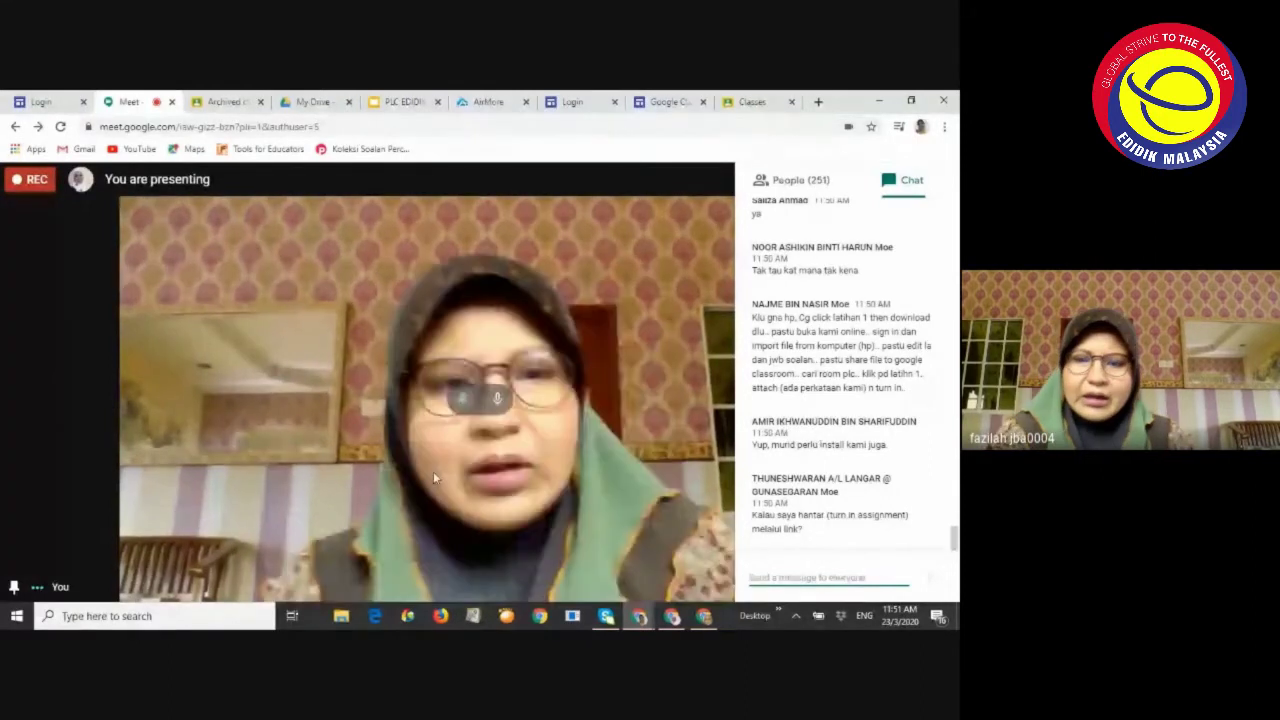
left_click(642, 622)
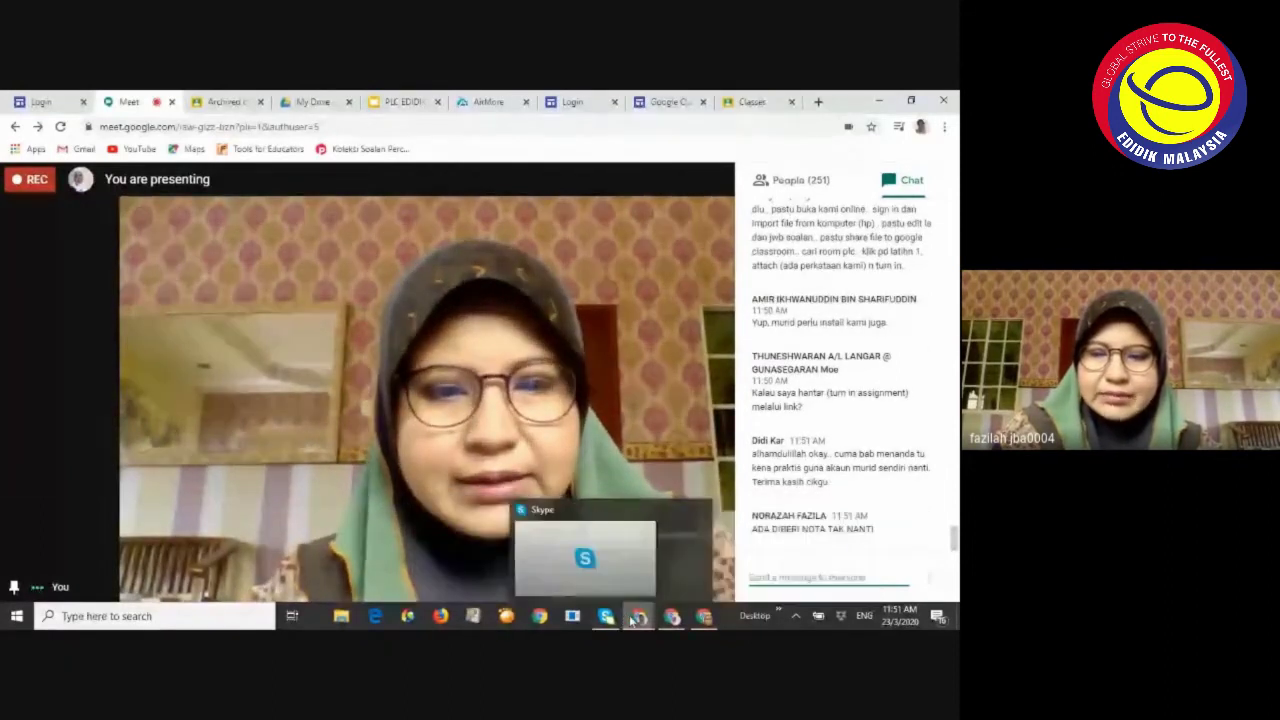
mouse_move(641, 620)
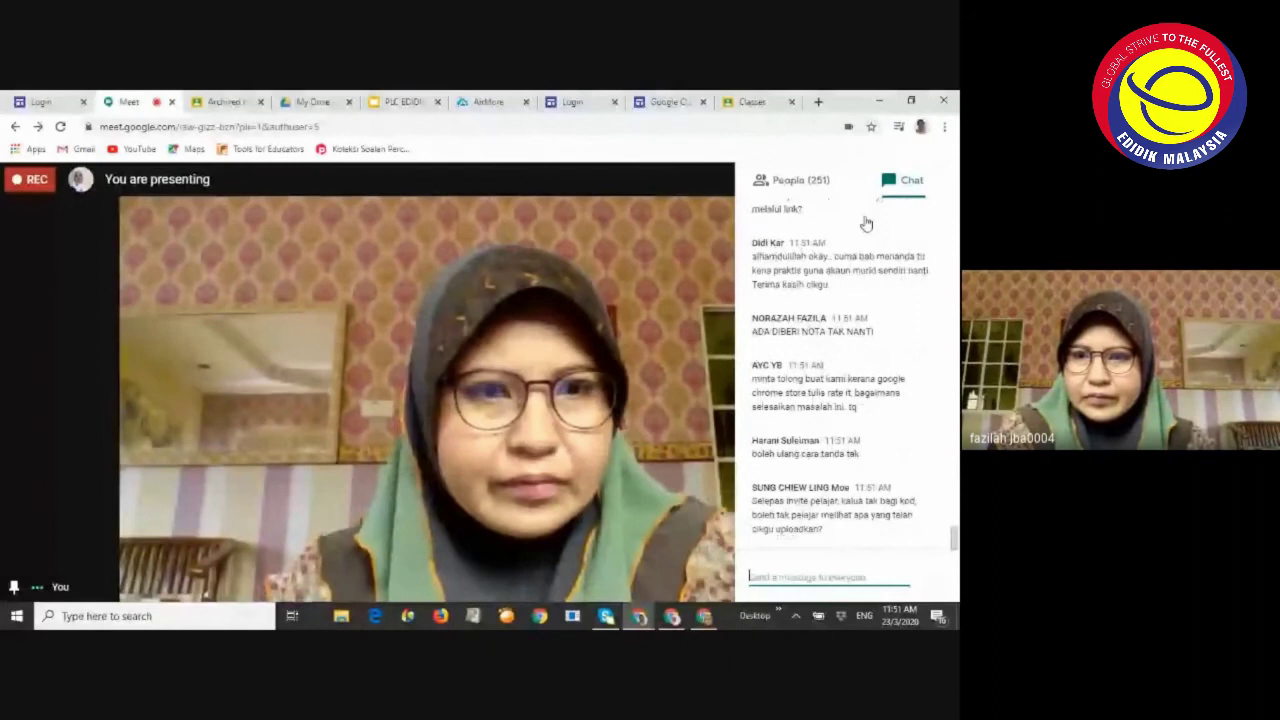
scroll(854, 317, "up", 3)
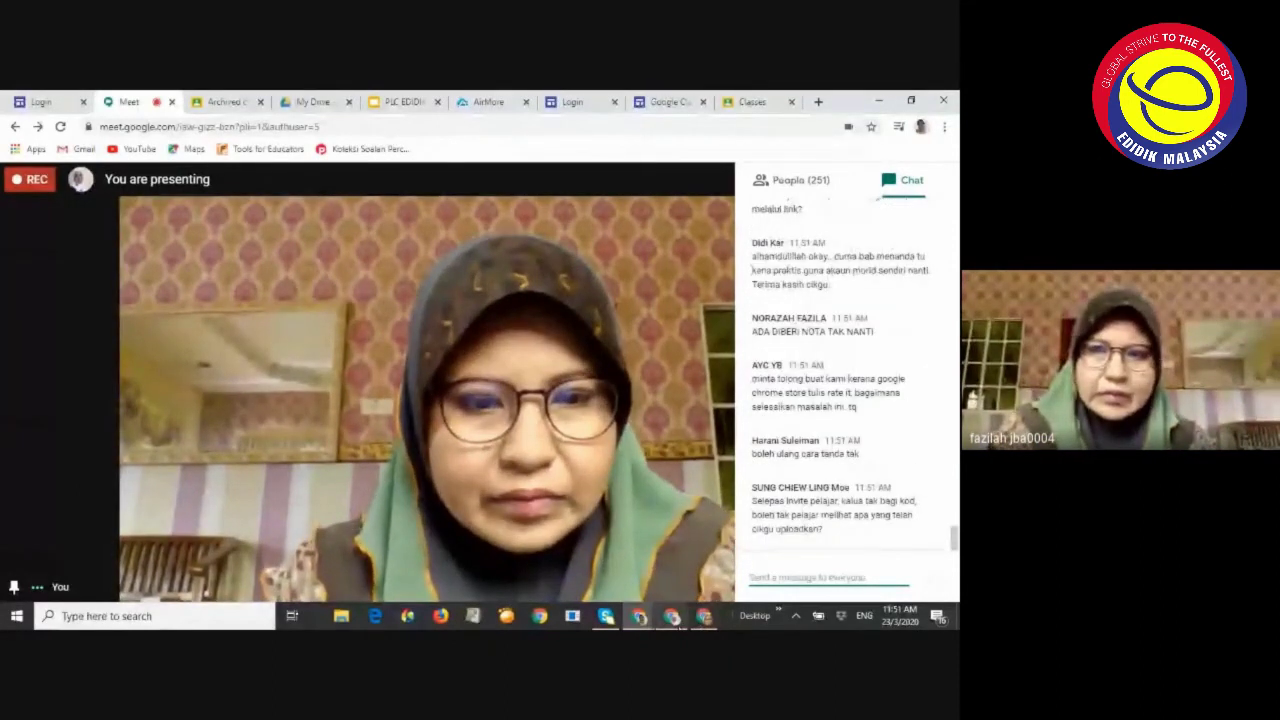
left_click(672, 616)
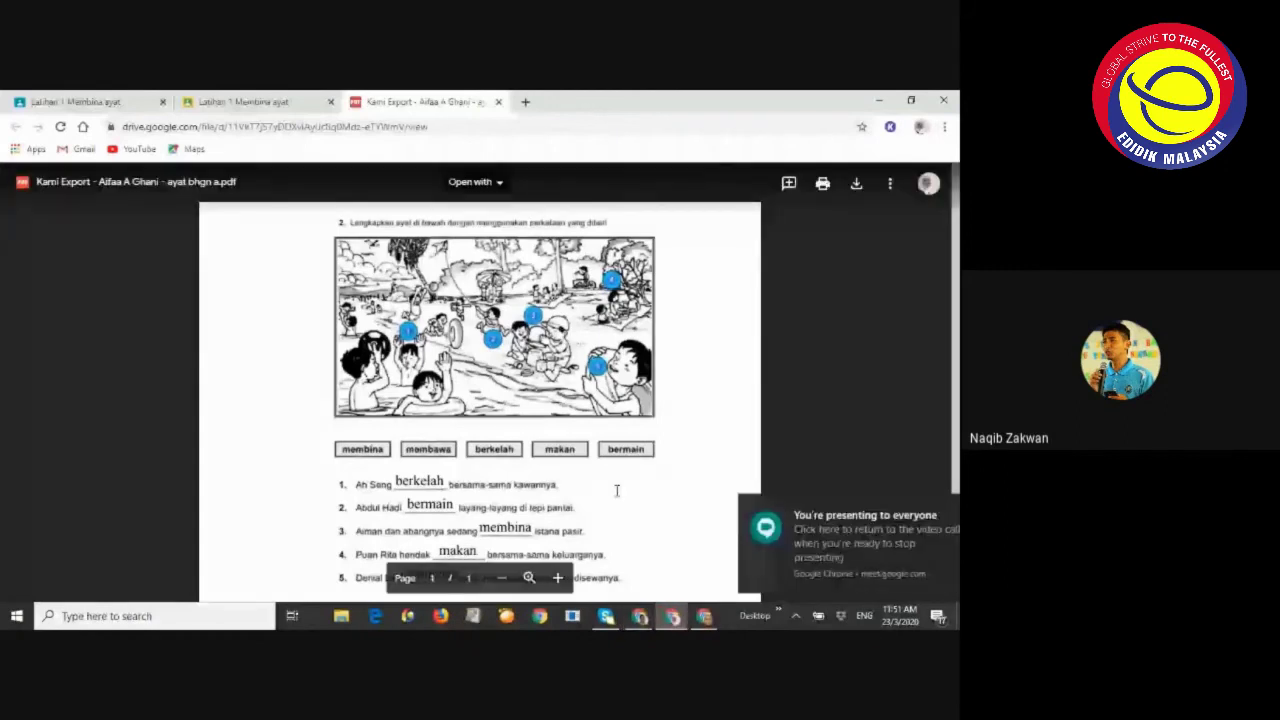
scroll(627, 593, "down", 1)
scroll(535, 498, "up", 1)
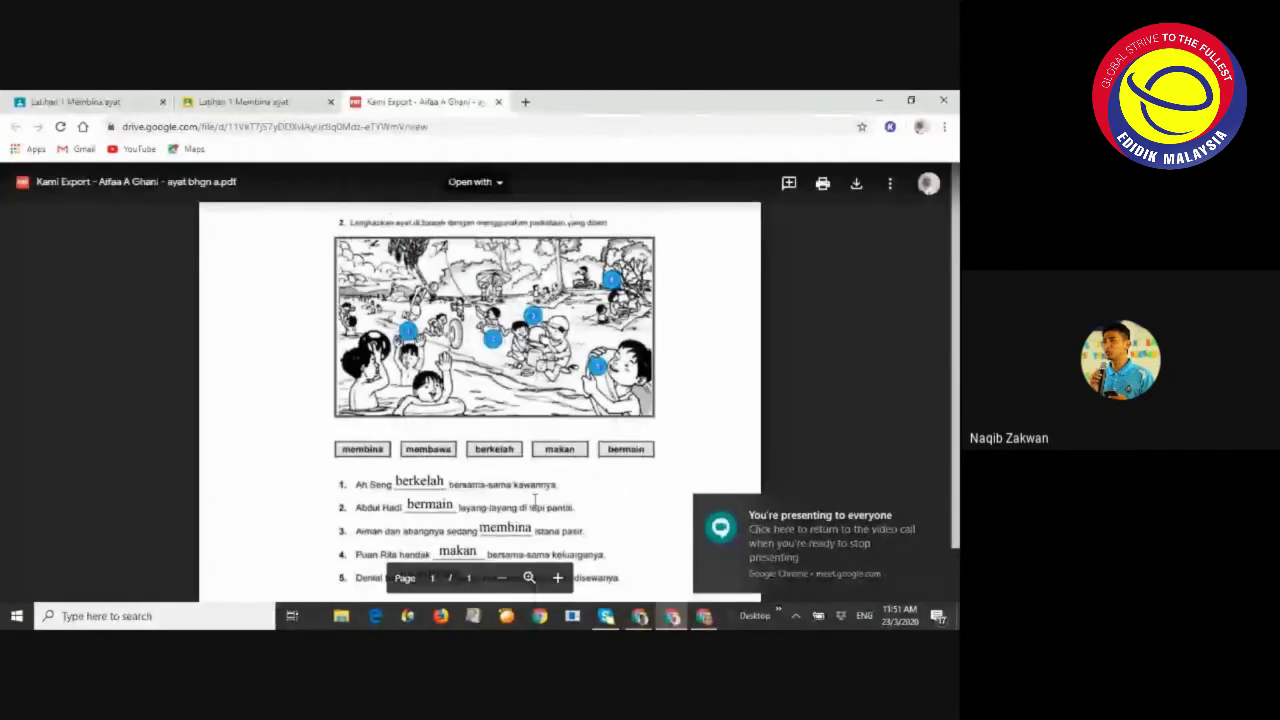
mouse_move(640, 616)
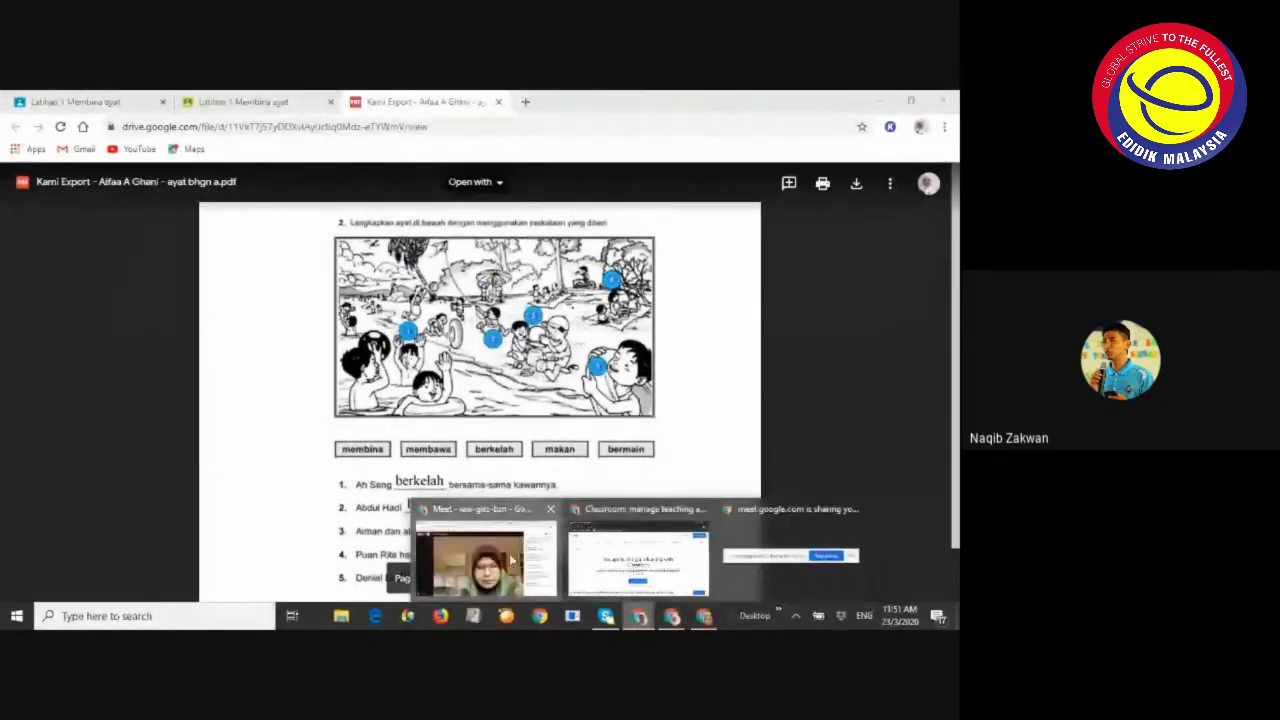
left_click(512, 562)
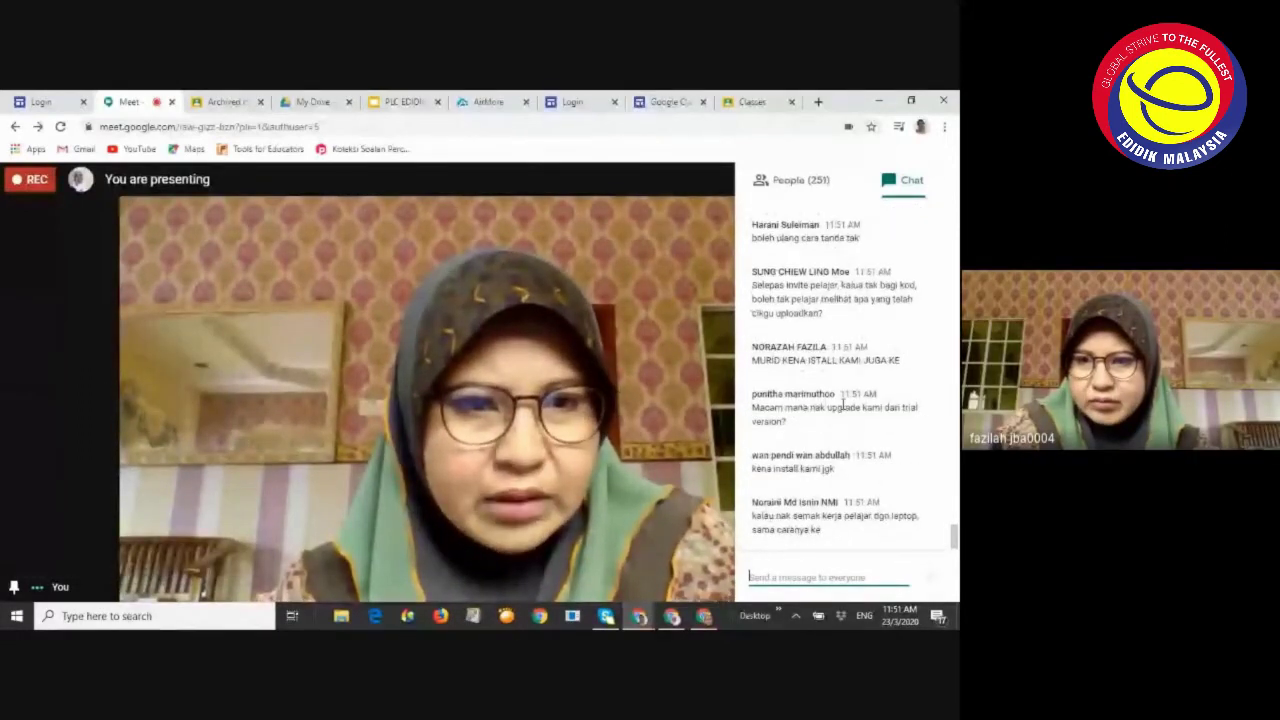
scroll(842, 403, "up", 1)
scroll(840, 400, "up", 4)
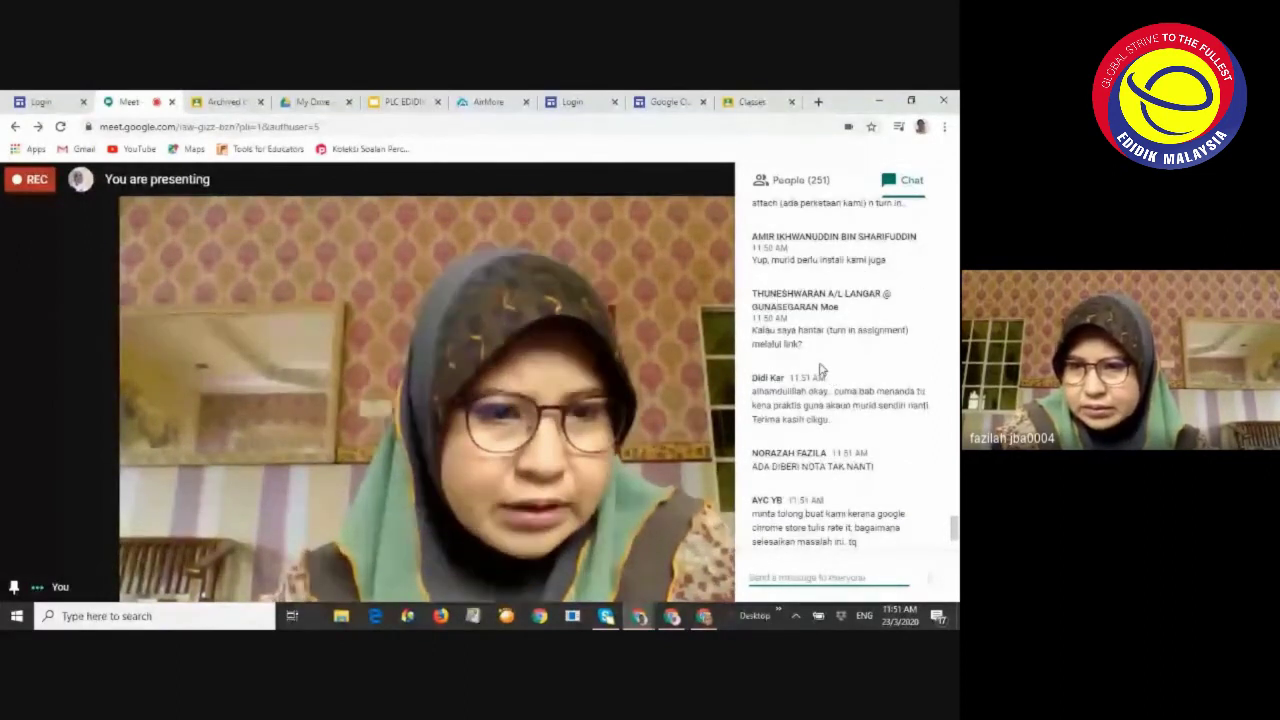
scroll(820, 350, "down", 1)
scroll(845, 365, "down", 1)
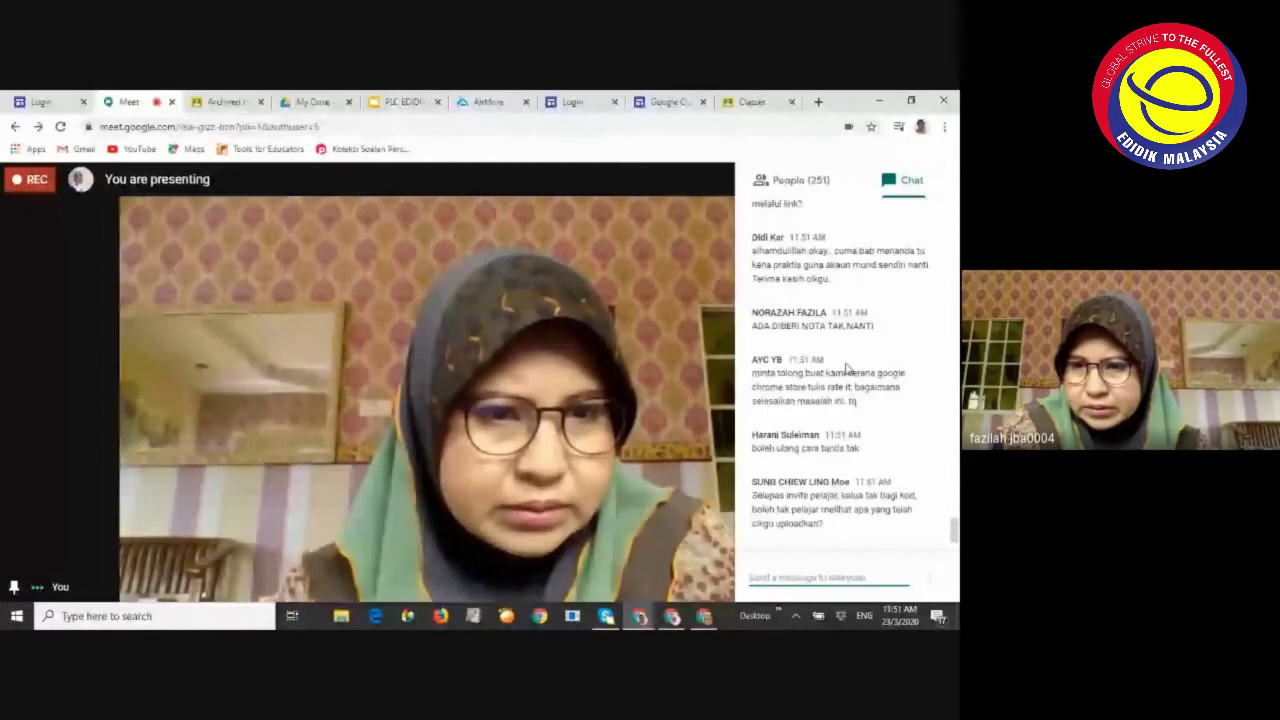
scroll(840, 368, "down", 1)
scroll(833, 368, "down", 1)
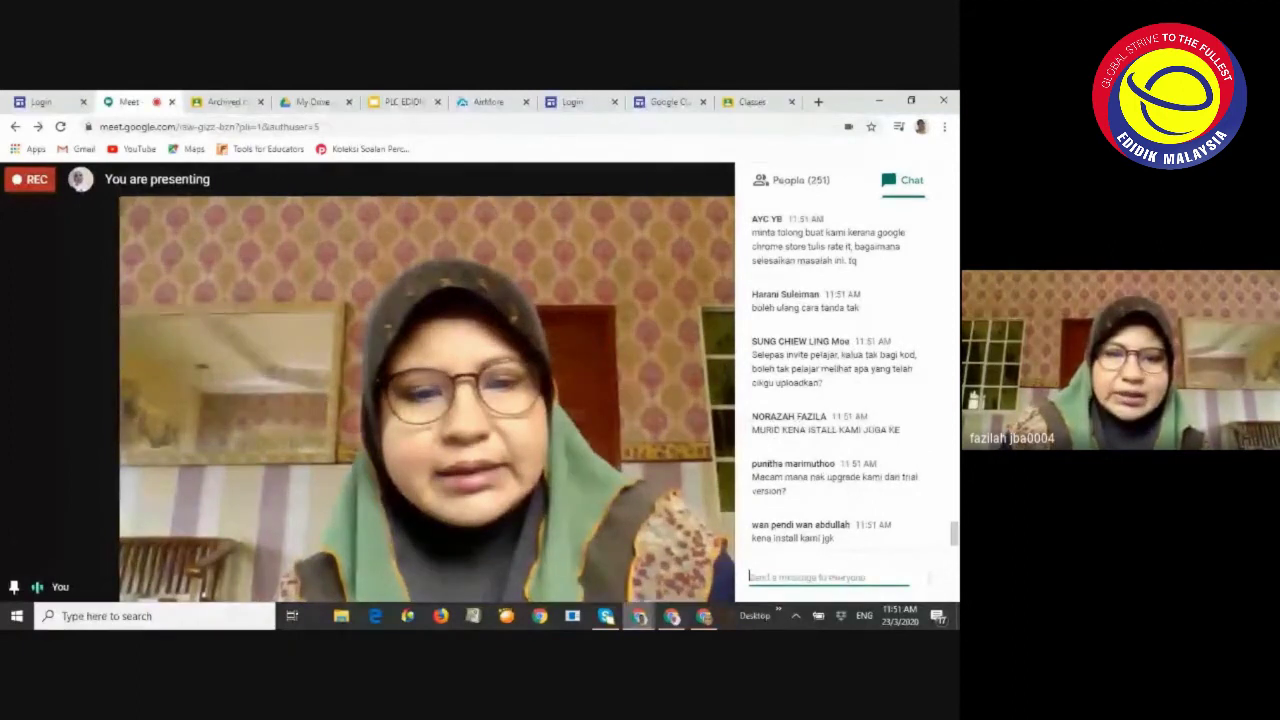
Mirror the phone full-screen in AirMore and open the Kami Export worksheet with the pen tool
left_click(488, 101)
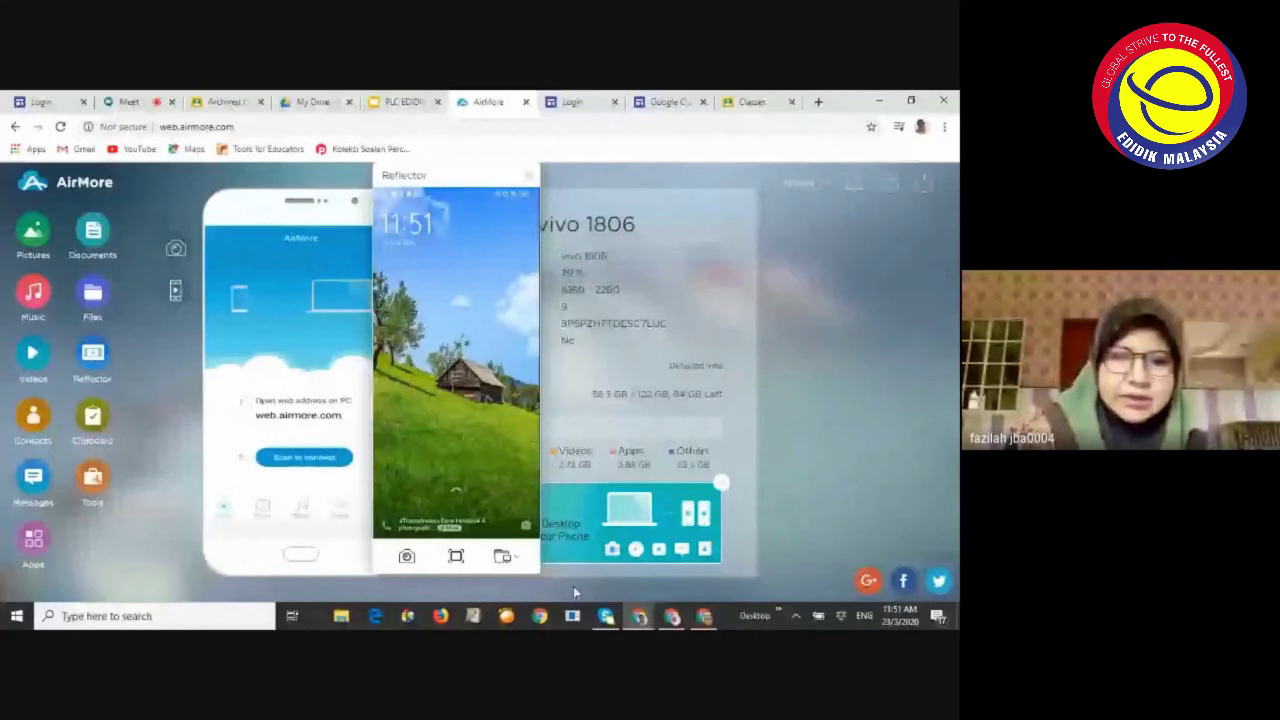
left_click(456, 557)
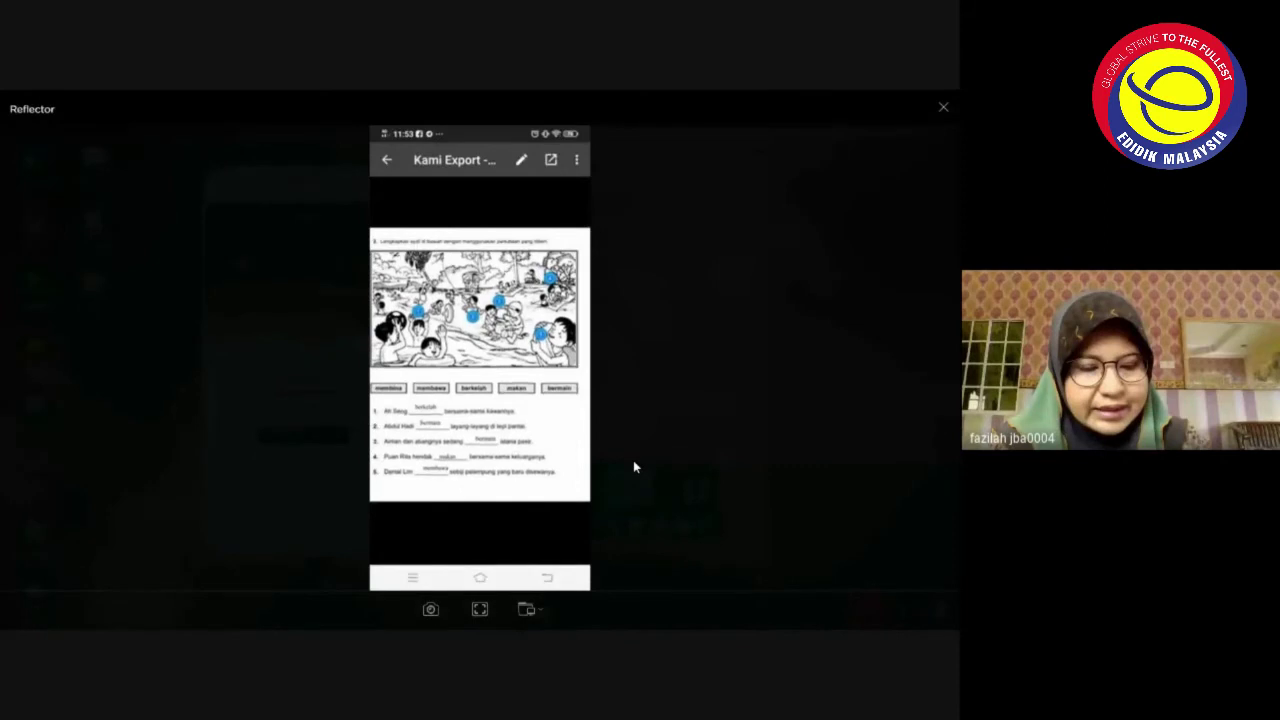
left_click(523, 159)
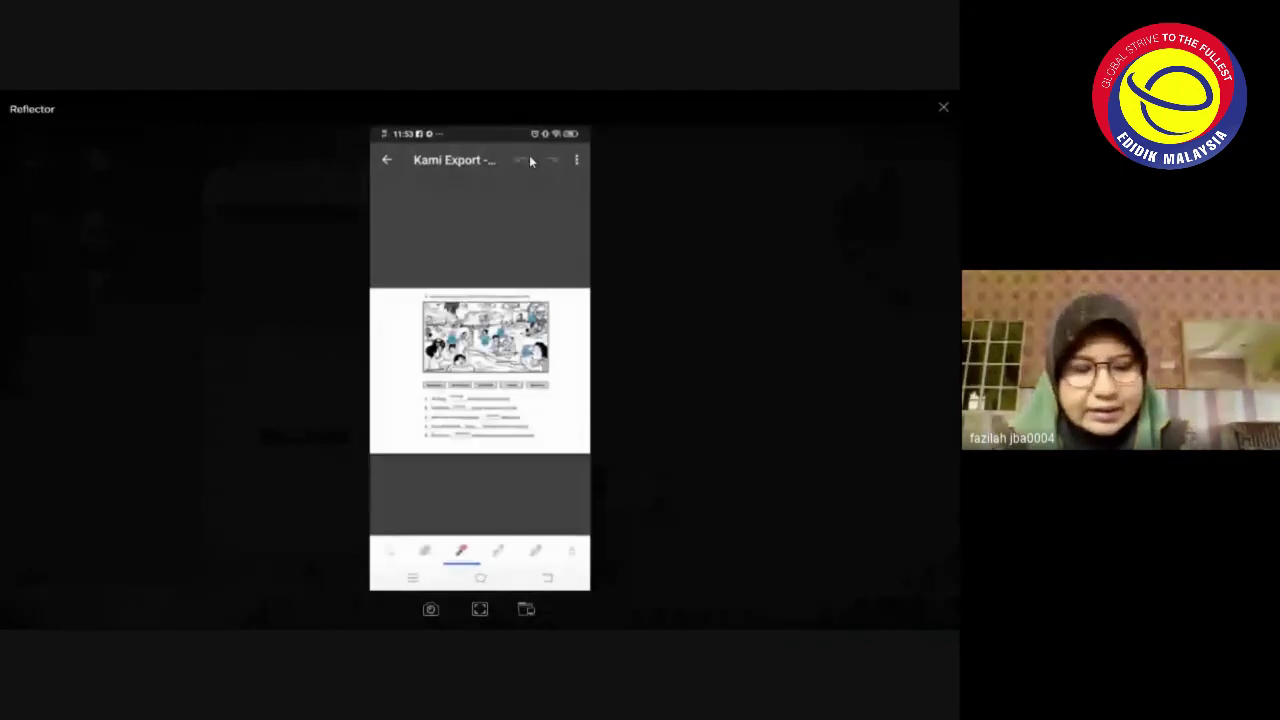